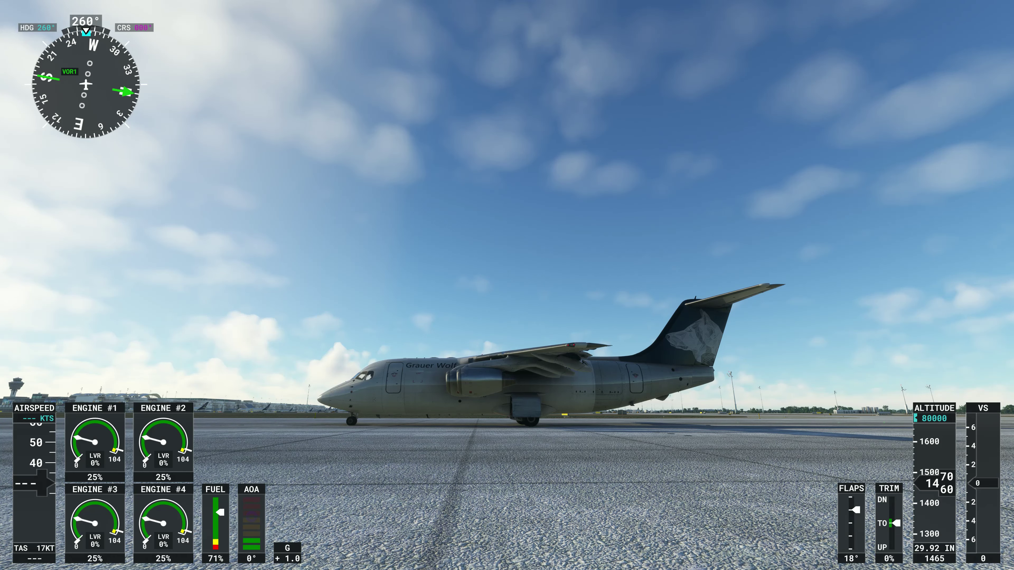
Step: Orbit the outside view around the Grauer Wolf airliner, then switch to cockpit view and pause
right_click_drag(477, 323, 486, 397)
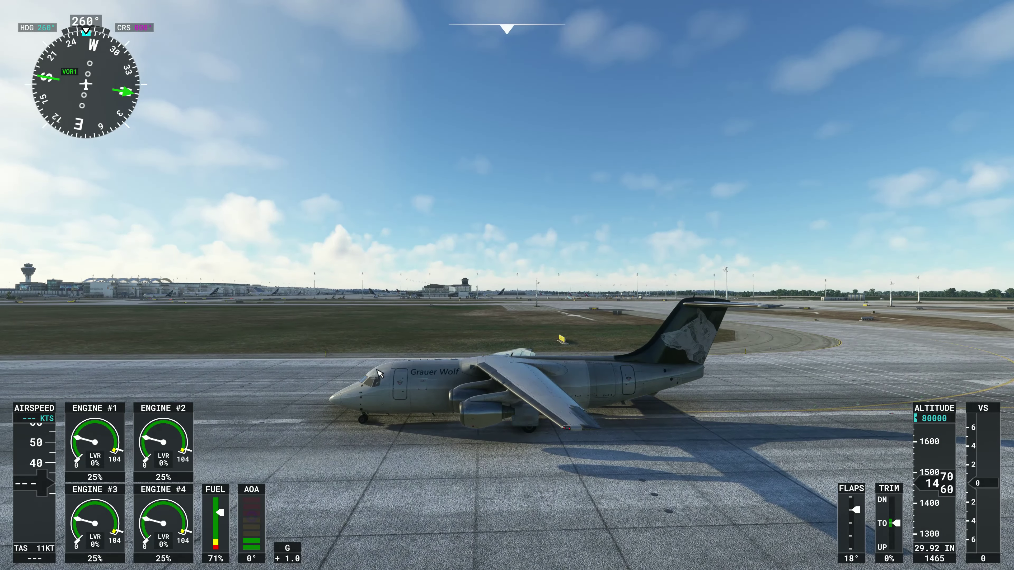
right_click_drag(699, 355, 580, 402)
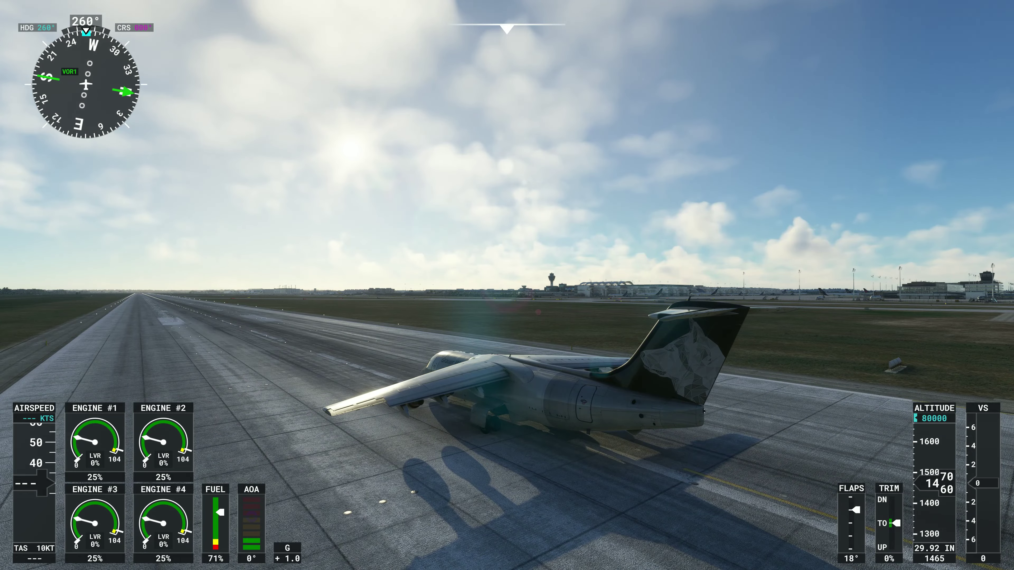
right_click_drag(580, 402, 530, 424)
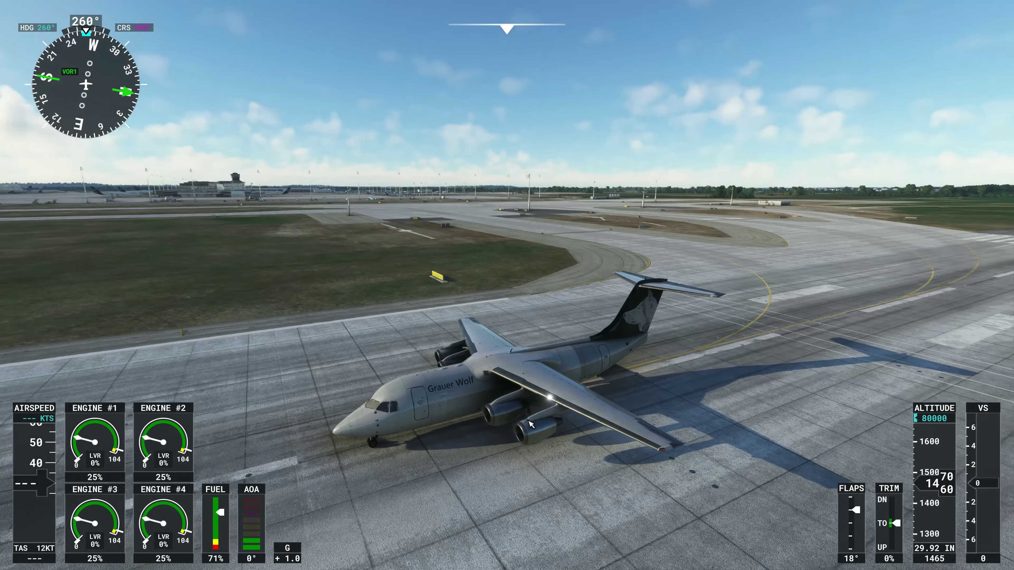
mouse_move(530, 424)
right_mouse_down()
mouse_move(501, 323)
mouse_move(511, 315)
mouse_move(395, 371)
right_mouse_up()
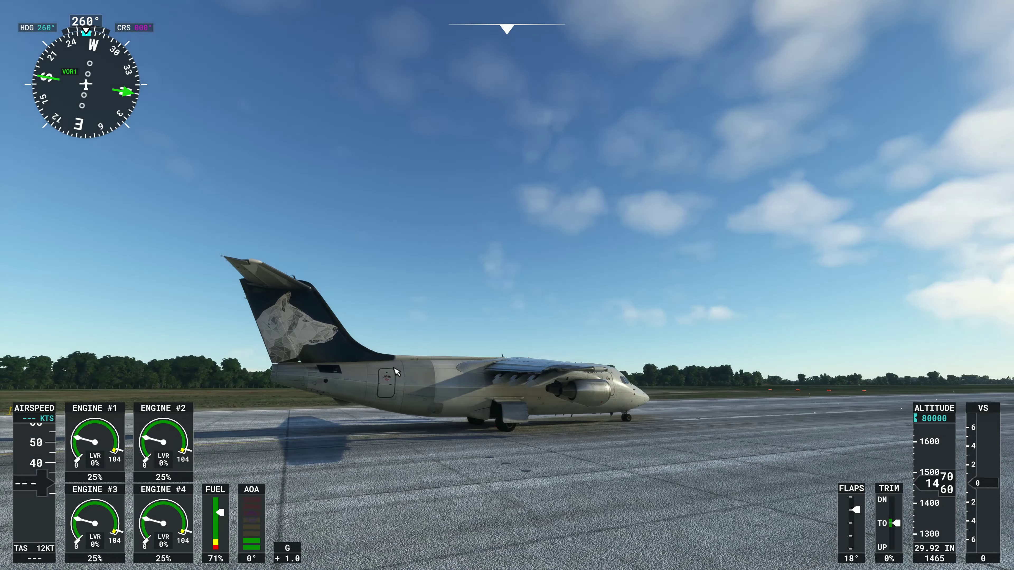
mouse_move(413, 389)
right_mouse_down()
mouse_move(306, 337)
mouse_move(168, 348)
mouse_move(326, 372)
right_mouse_up()
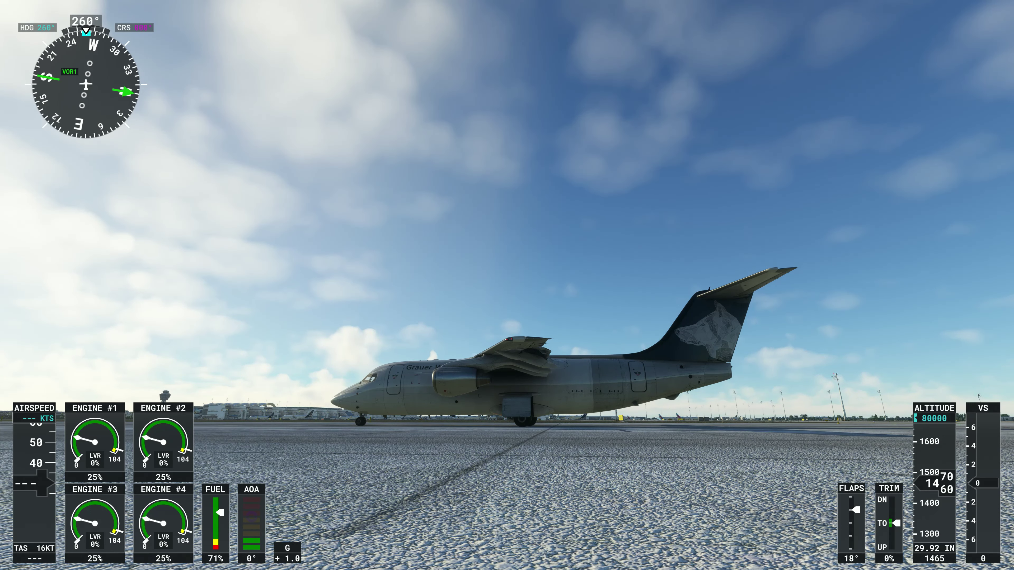
right_click_drag(322, 373, 322, 373)
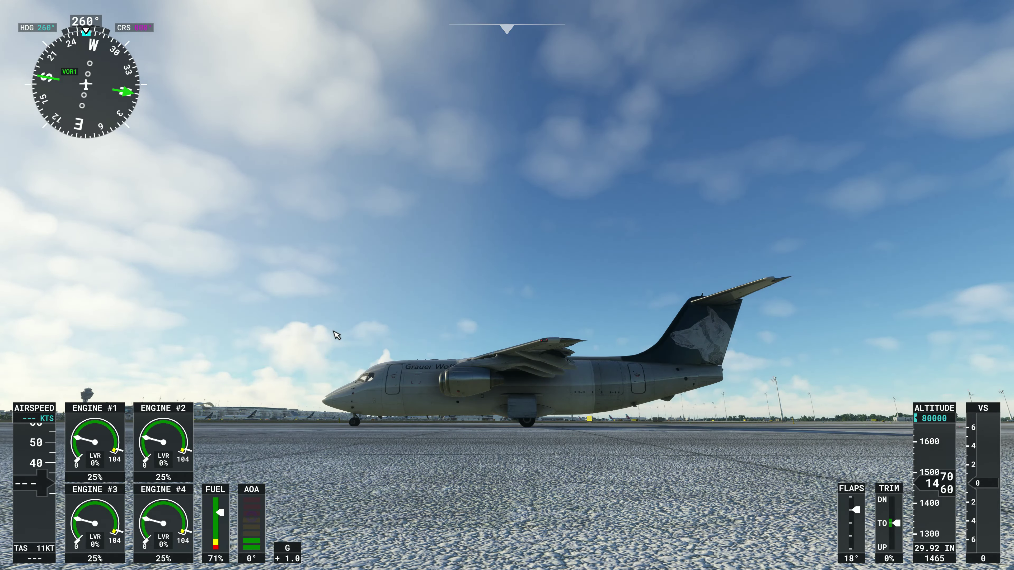
key("End")
key("Escape")
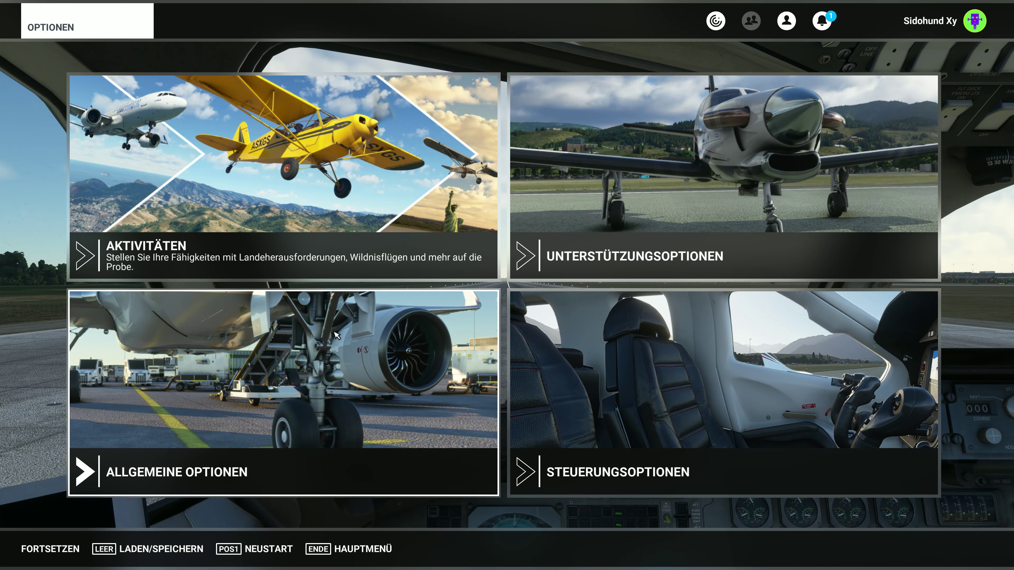
Step: Resume the flight, return to the outside view and bring up the pause menu again
left_click(44, 559)
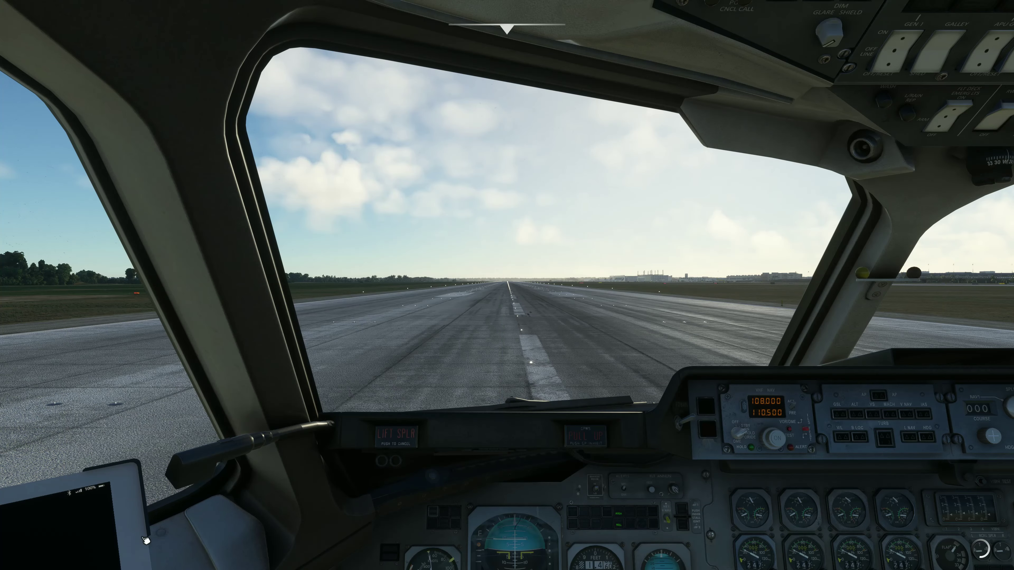
key("End")
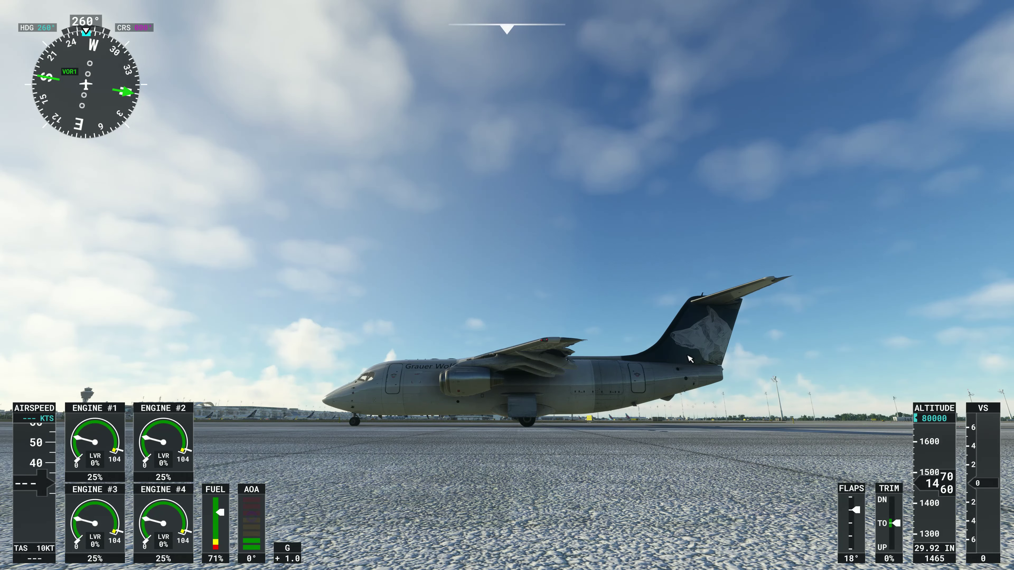
key("Escape")
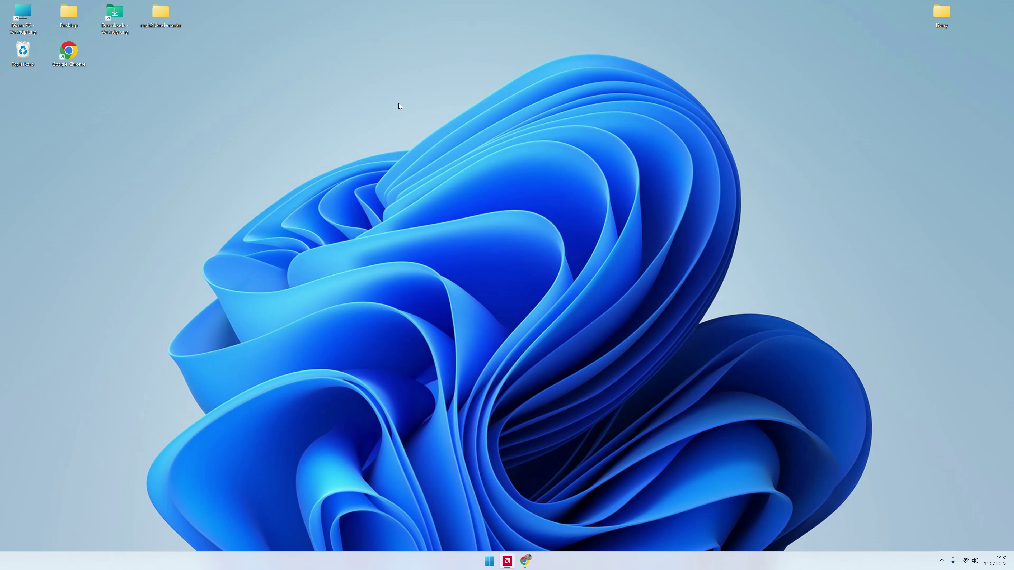
double_click(930, 20)
left_click(537, 141)
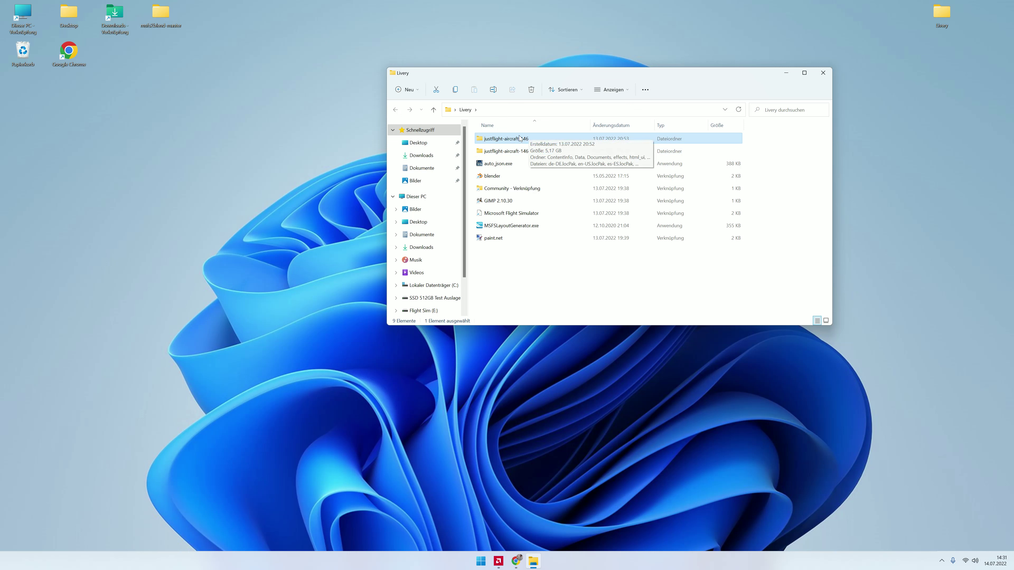
mouse_move(499, 142)
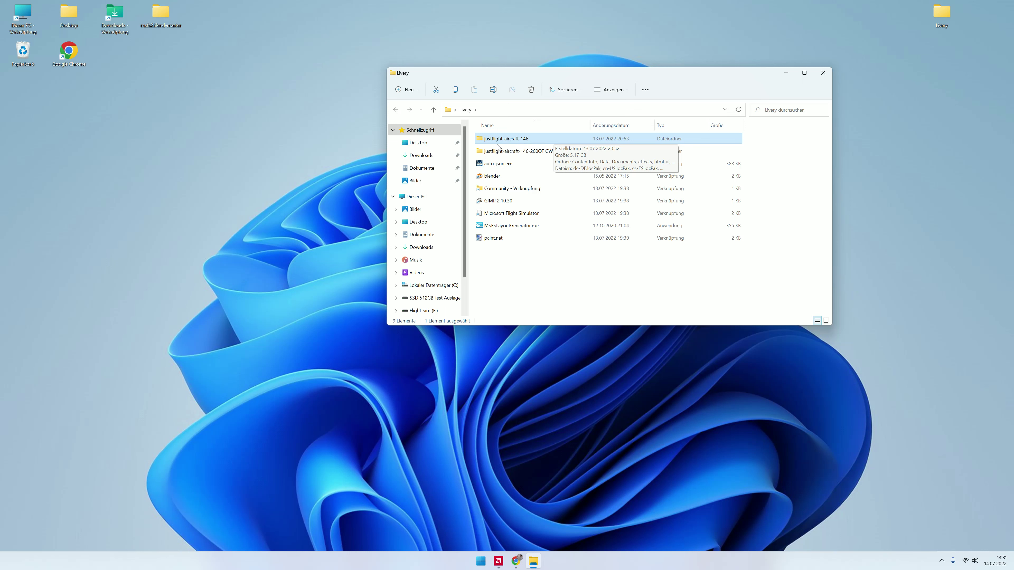
left_click(508, 156)
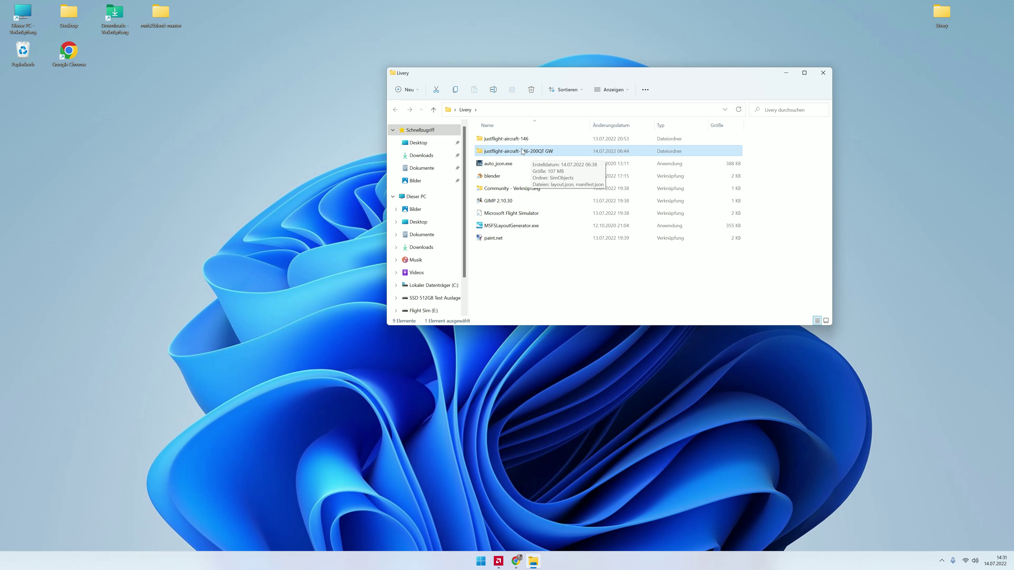
double_click(506, 139)
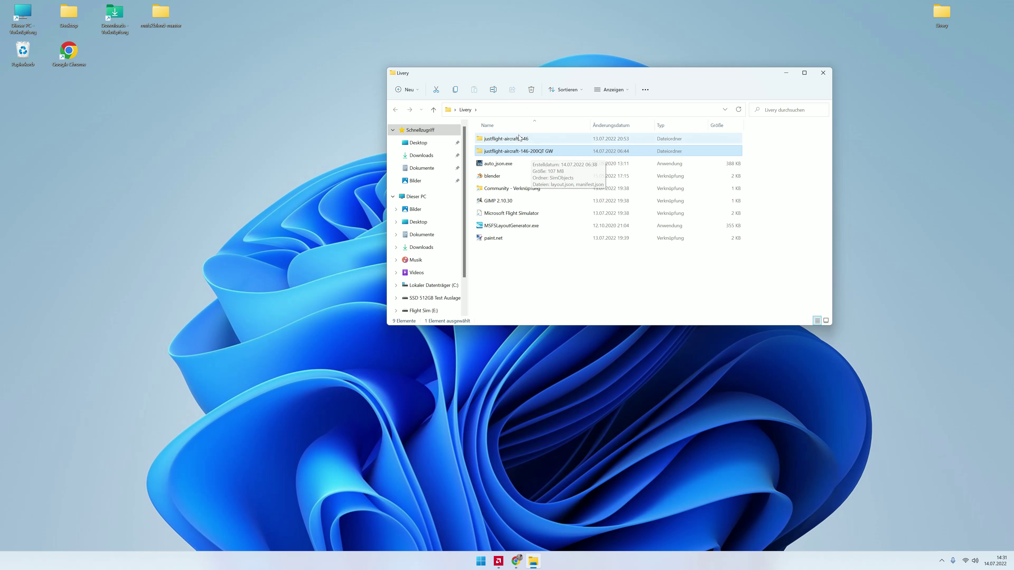
left_click(395, 110)
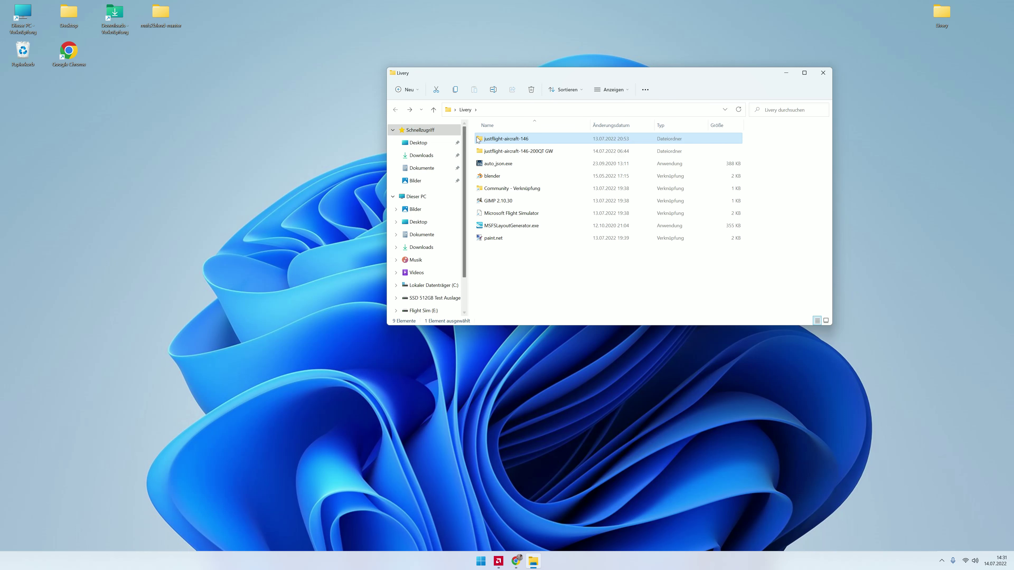
left_click(557, 154)
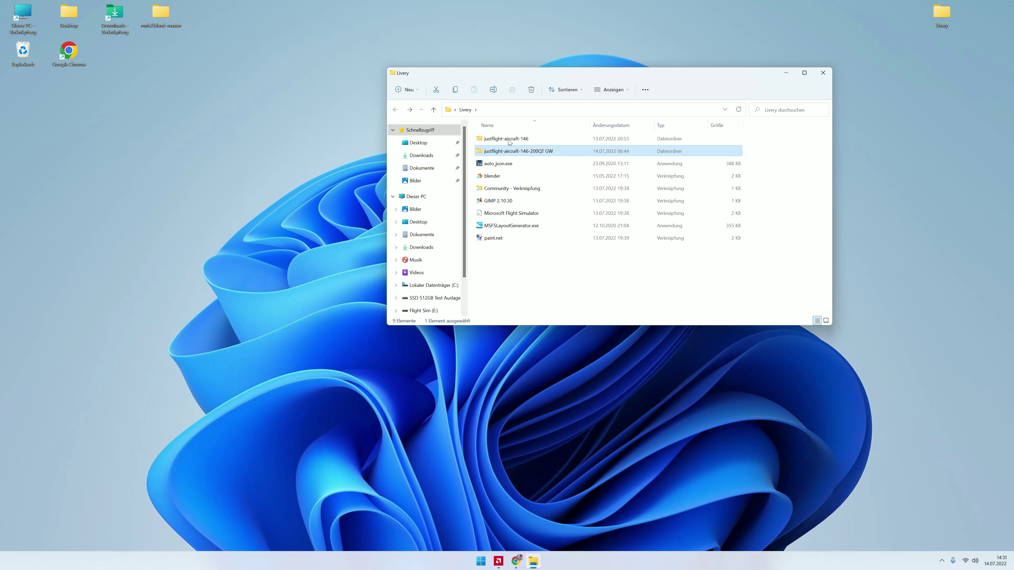
double_click(551, 140)
left_click(395, 109)
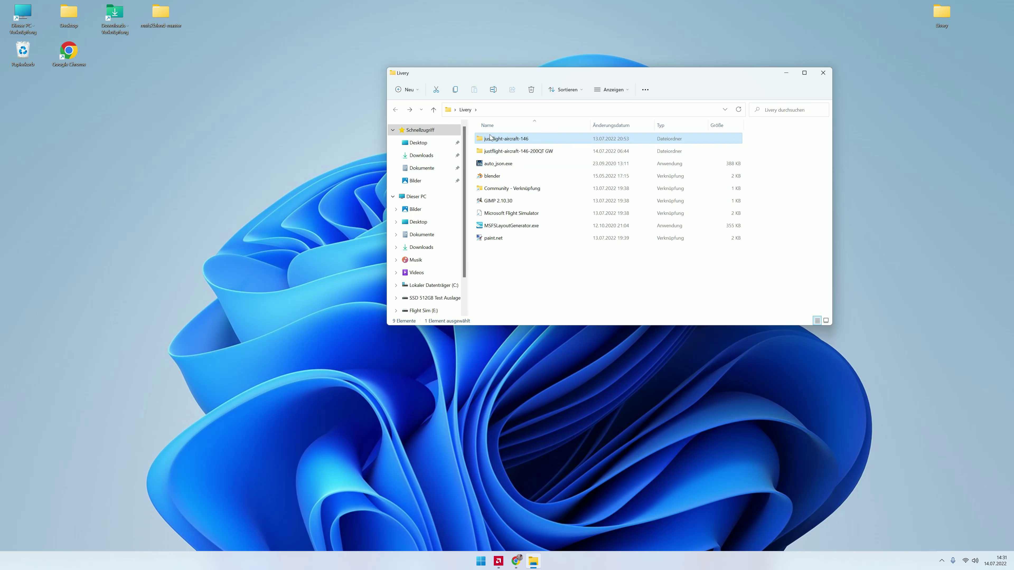
left_click(498, 166)
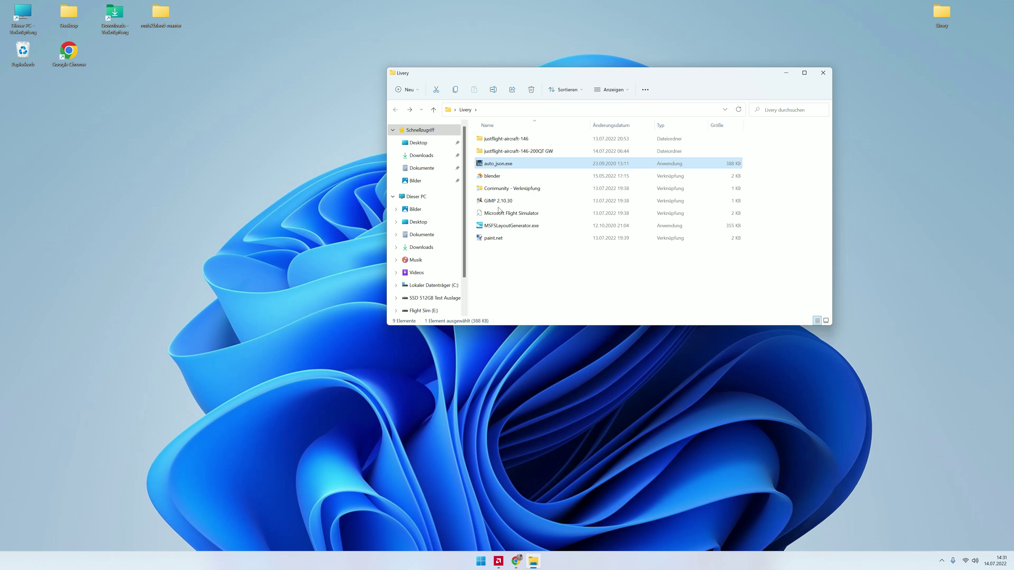
left_click(506, 227)
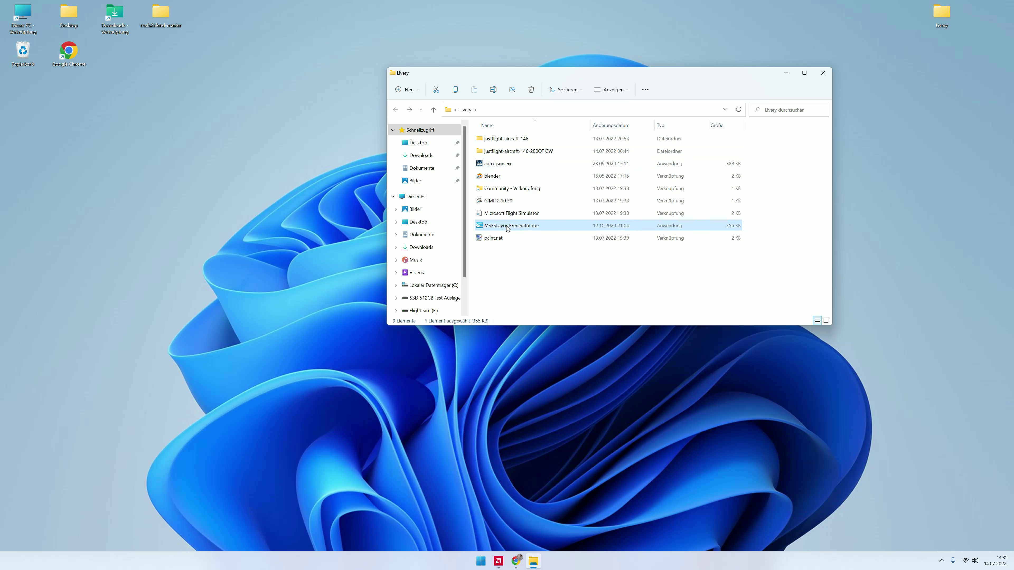
left_click(519, 163)
left_click(521, 226)
left_click(523, 164)
left_click(523, 226)
left_click(516, 165)
left_click(514, 176)
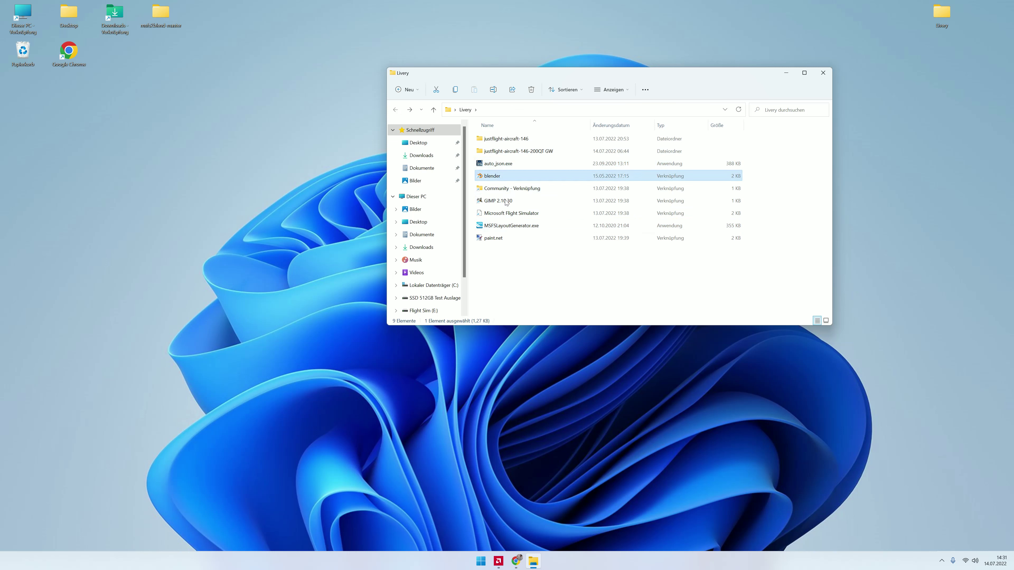
left_click(506, 201)
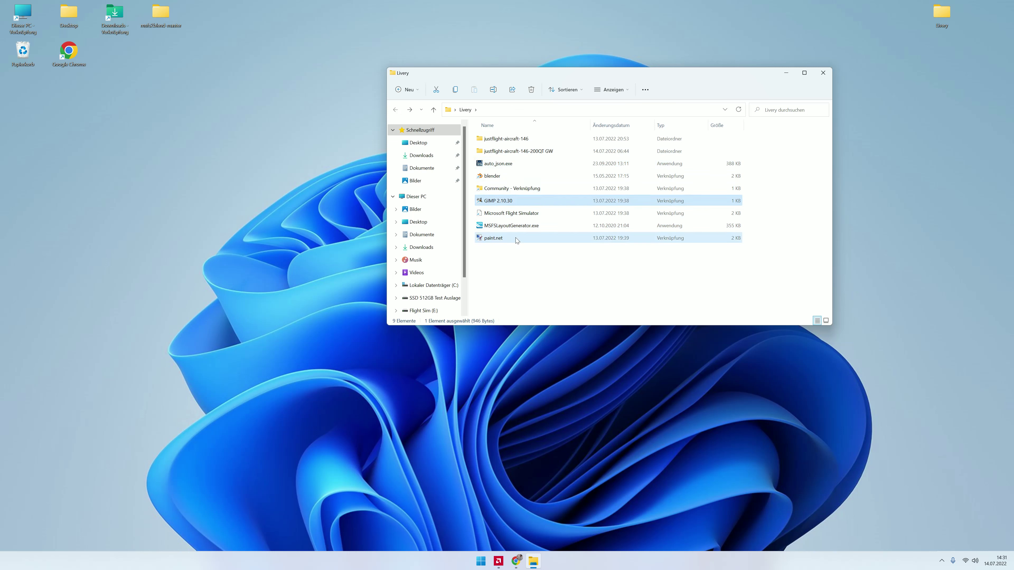
left_click(515, 216)
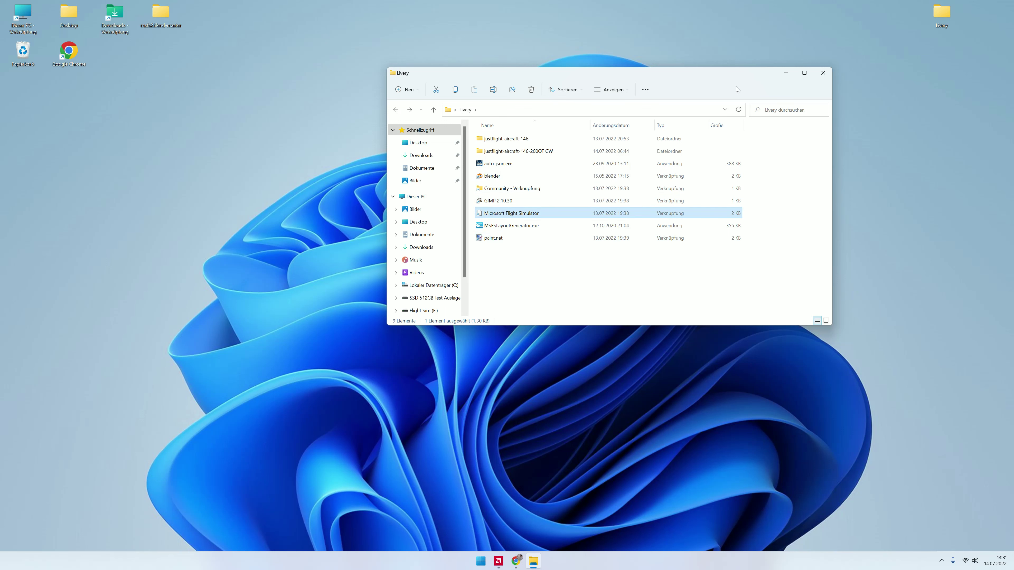
left_click(817, 78)
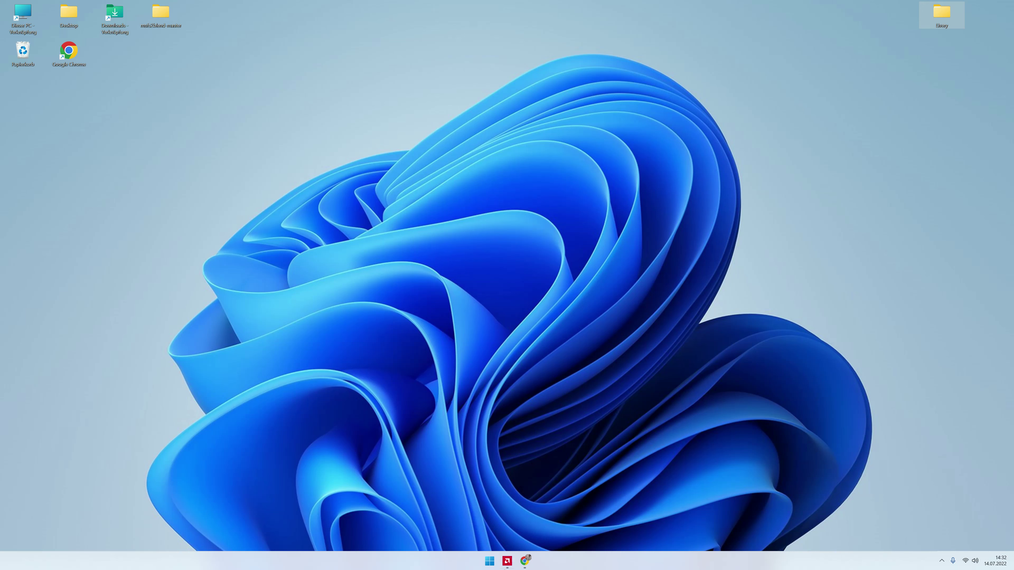
Step: Open the Livery folder and launch Blender from its shortcut, dismissing the splash screen
double_click(941, 14)
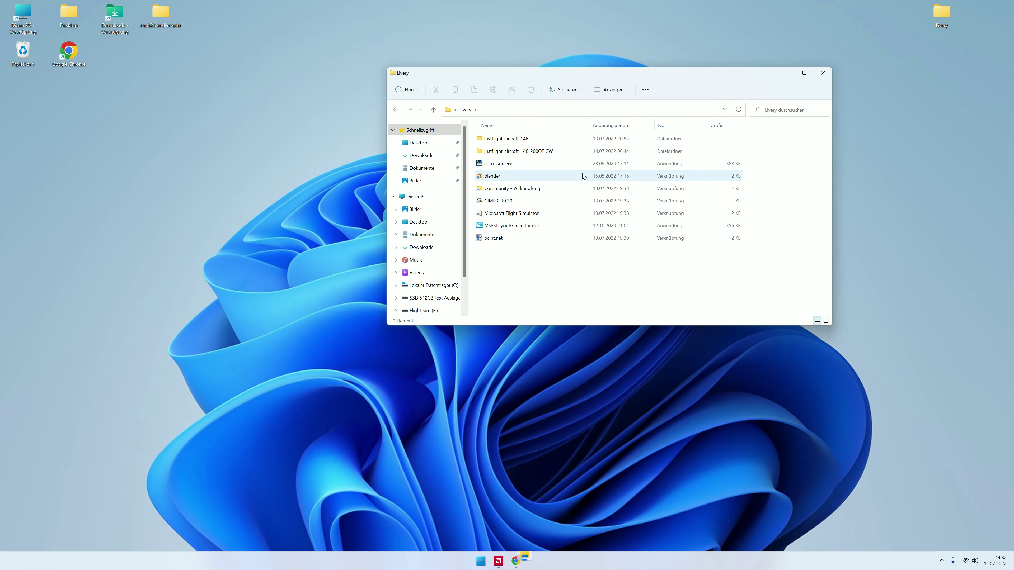
left_click(519, 177)
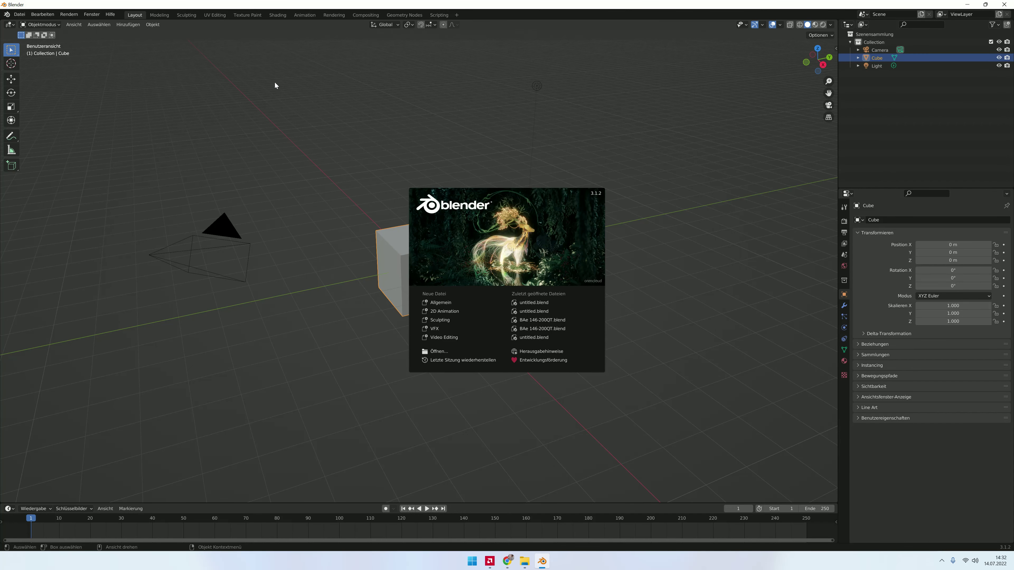
left_click(275, 84)
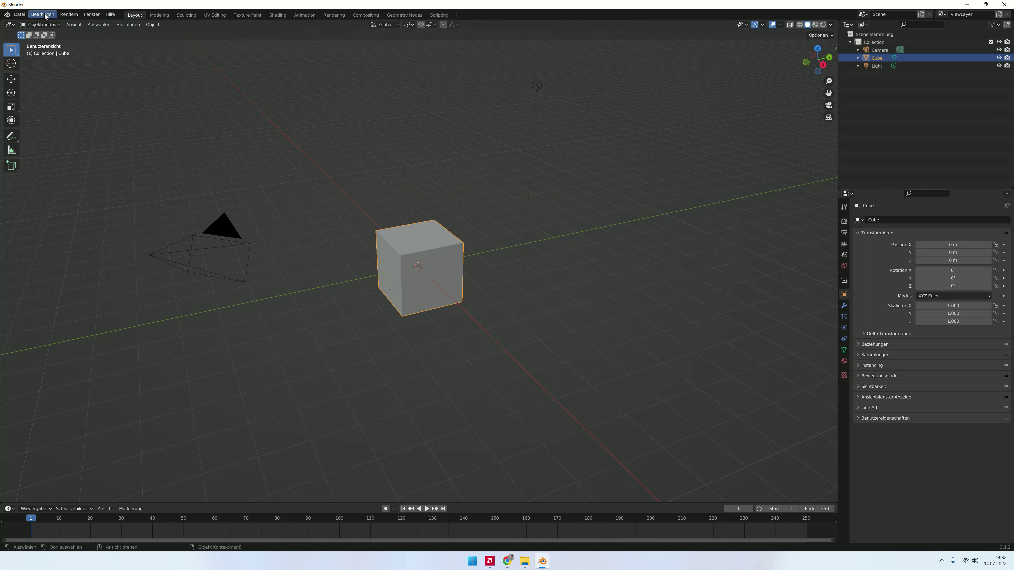
Step: Open Blender's add-on preferences, start an add-on install, then cancel and close preferences
left_click(35, 14)
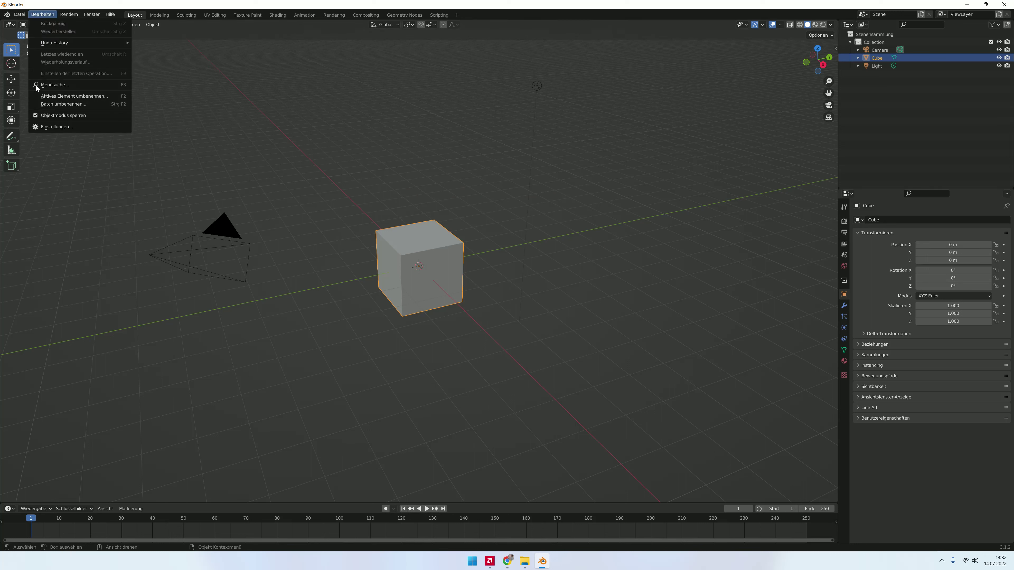
left_click(49, 126)
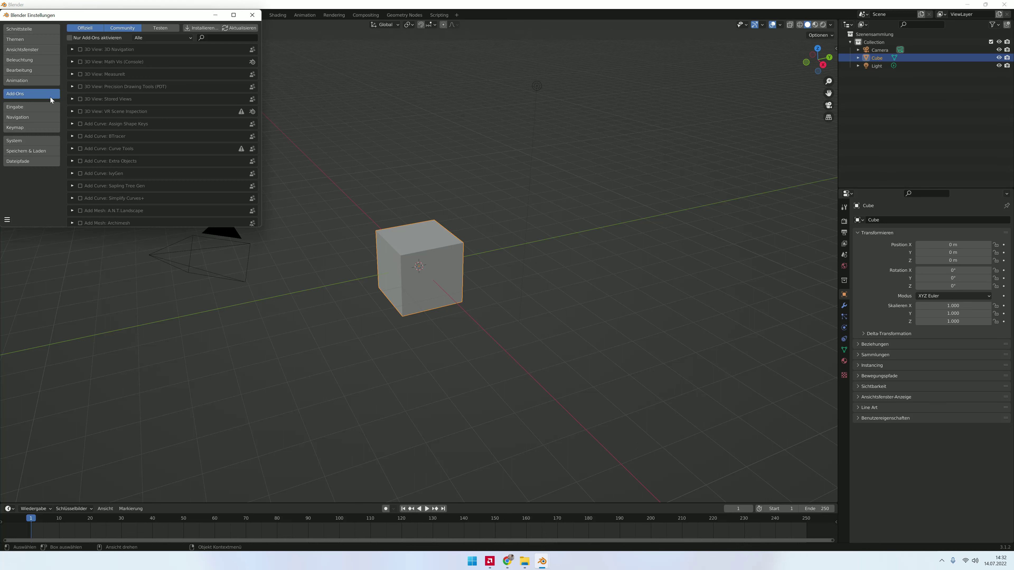
left_click(200, 28)
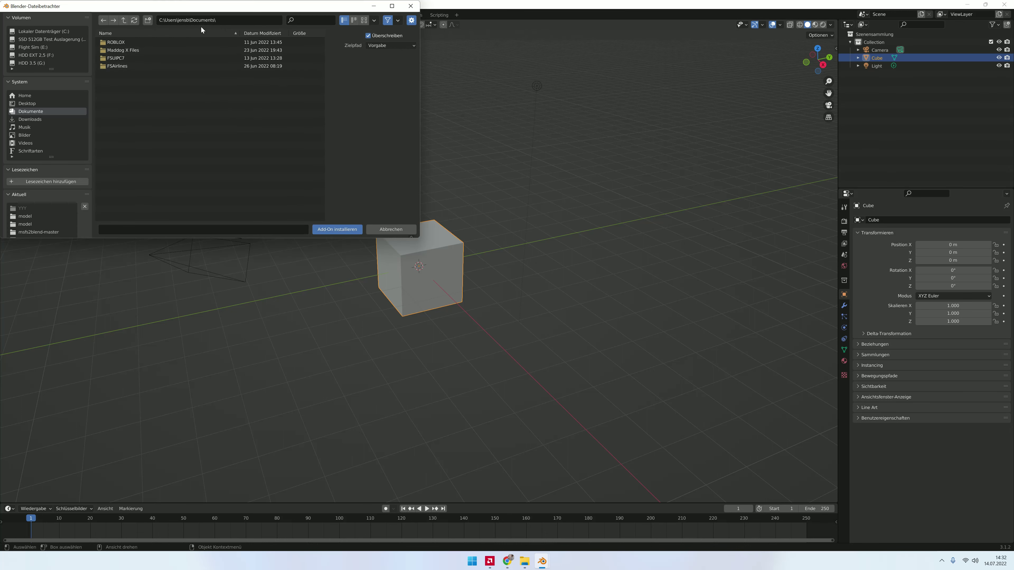
left_click(410, 5)
left_click(252, 15)
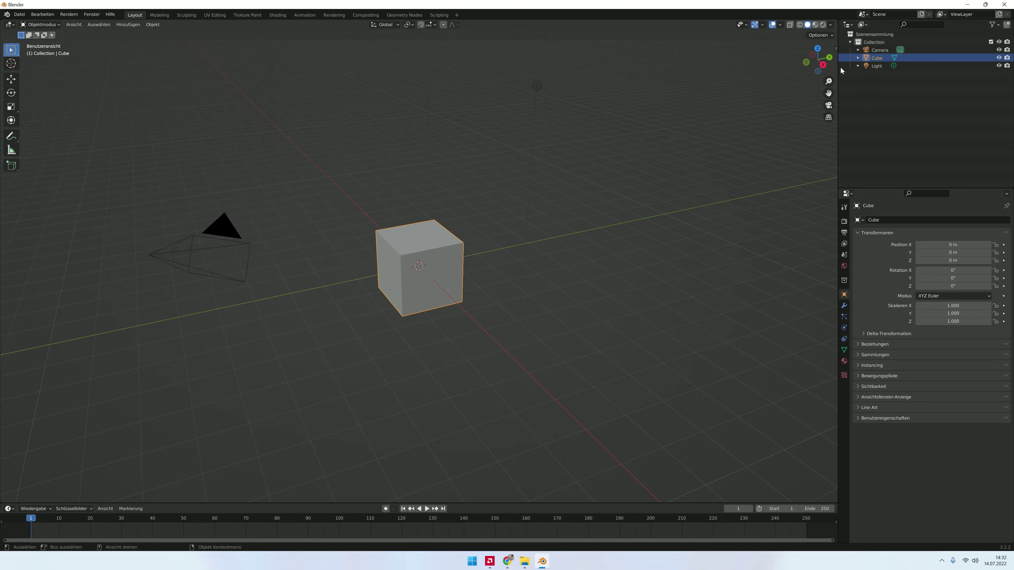
Step: Check the msfs2blend repository's Download ZIP option in Chrome, then close the browser
left_click(542, 561)
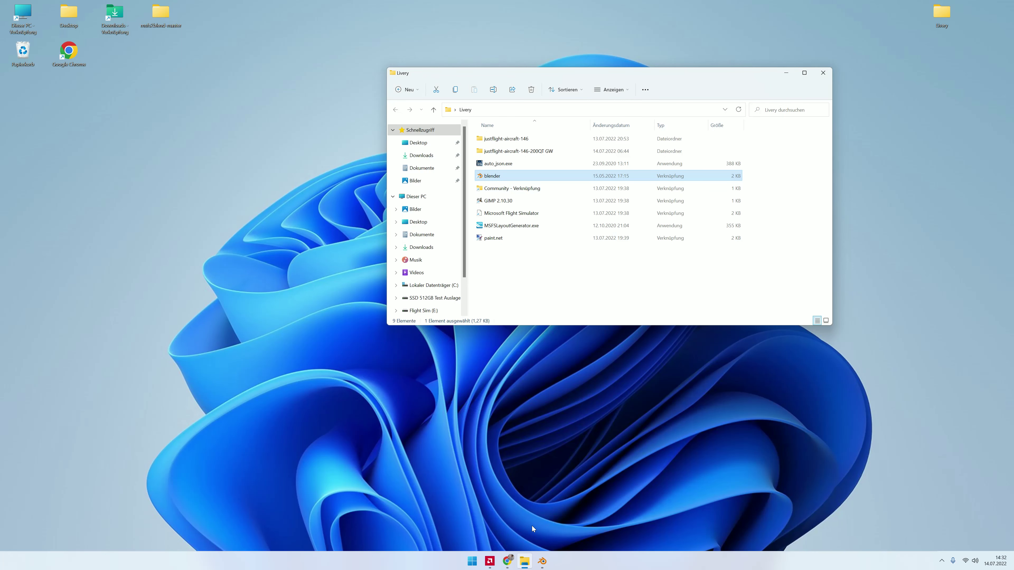
left_click(507, 561)
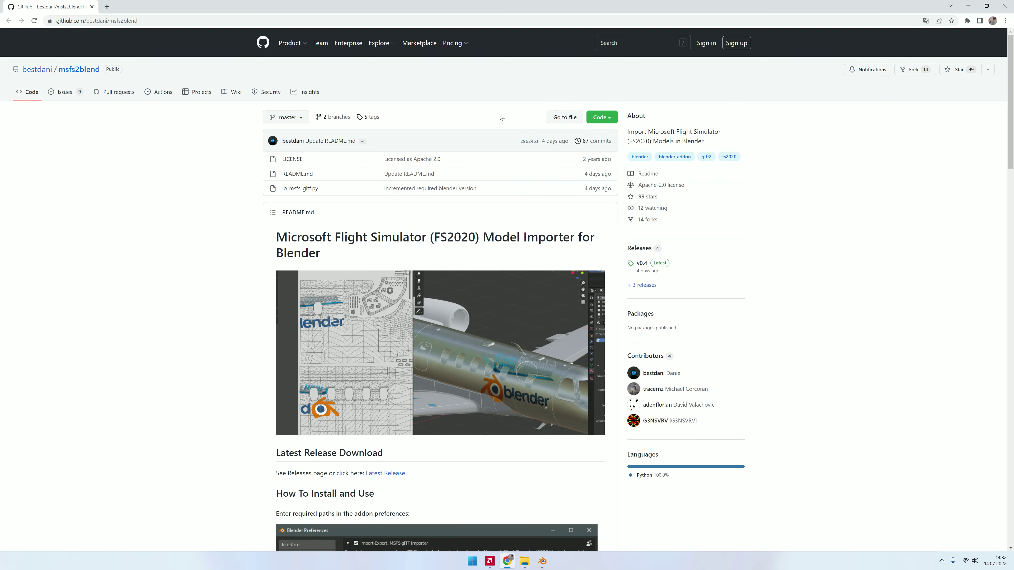
left_click(602, 116)
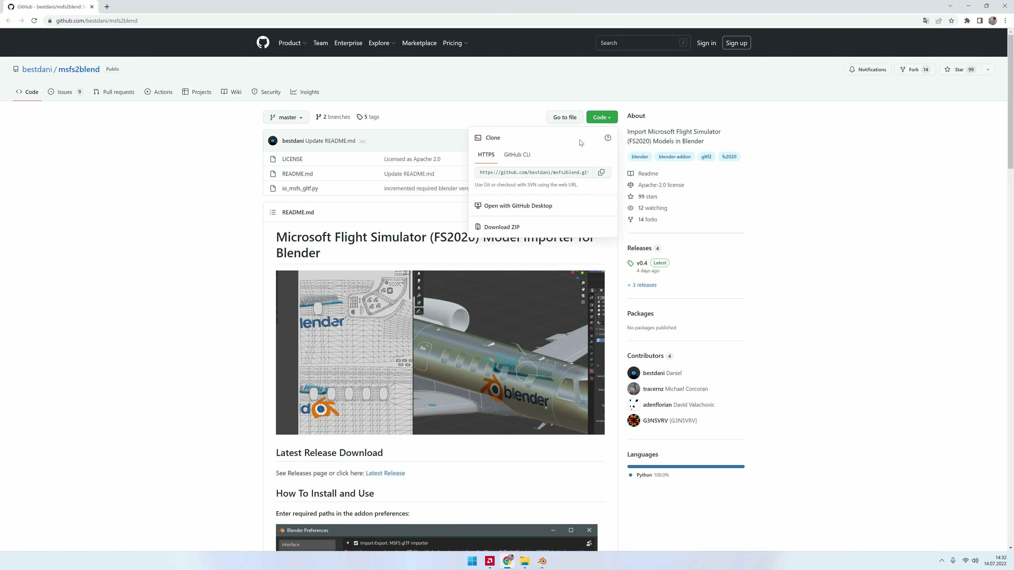
left_click(1004, 6)
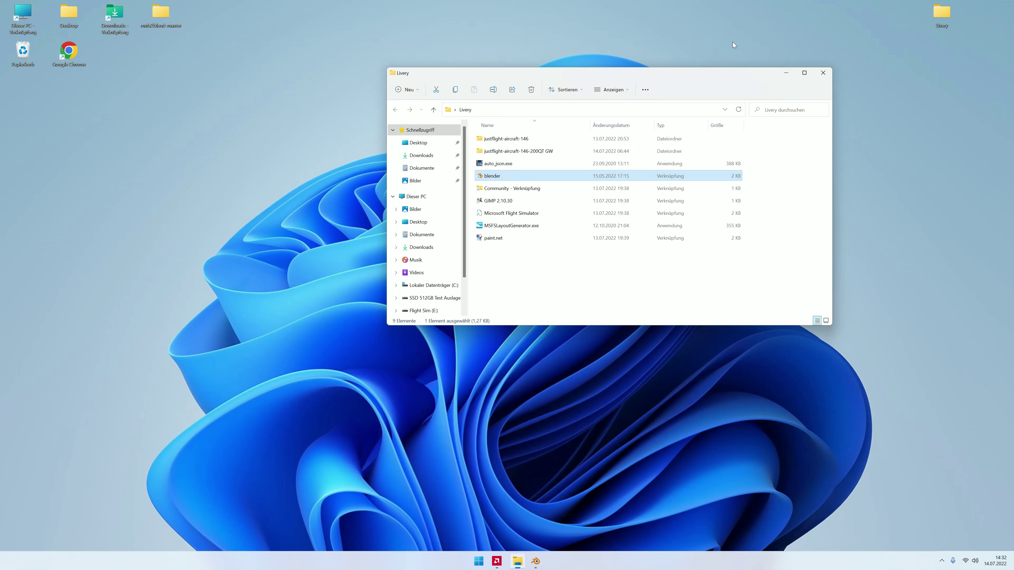
Step: Check msfs2blend-master.zip in Downloads, then close Downloads and the Livery folder window
double_click(115, 16)
double_click(503, 159)
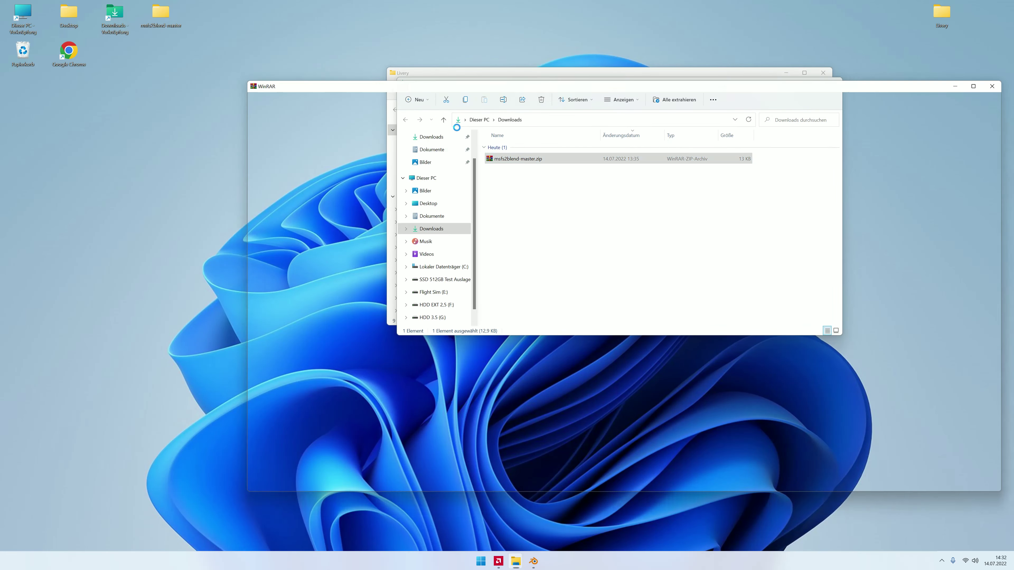
left_click(992, 86)
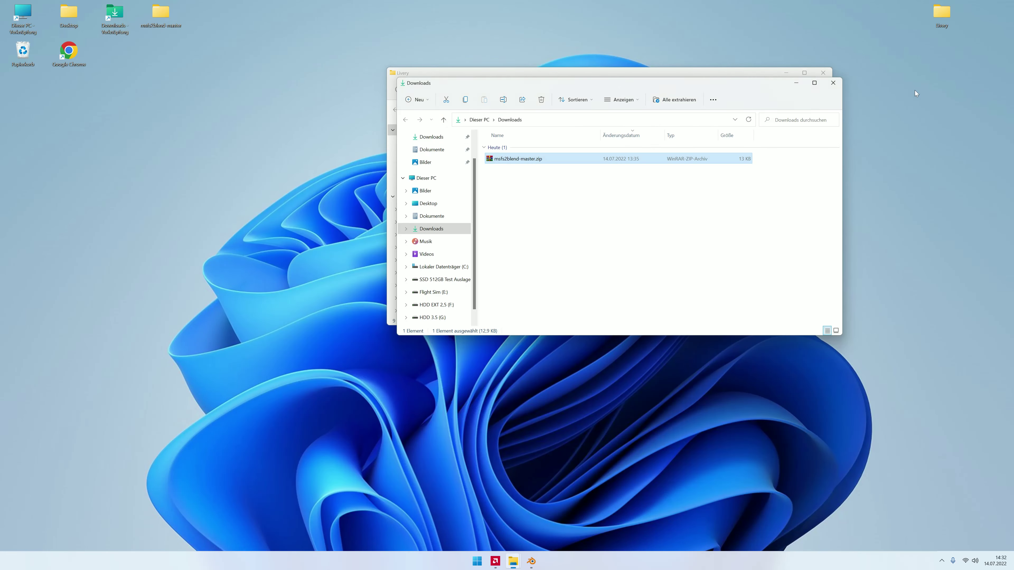
left_click(829, 83)
left_click(160, 17)
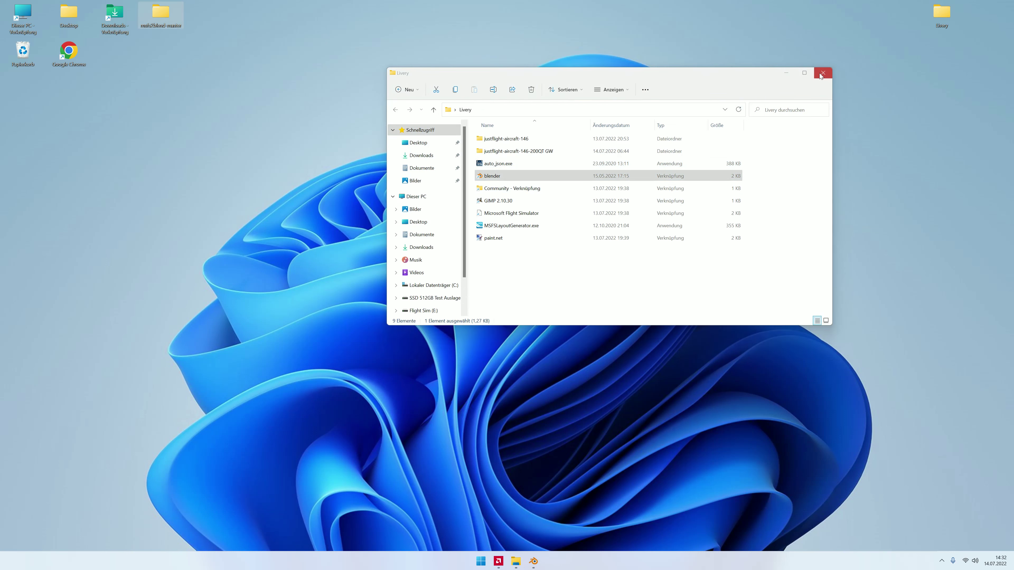
left_click(818, 73)
Step: Install the add-on file Desktop\msfs2blend-master\io_msfs_gltf.py from Blender's preferences
left_click(525, 561)
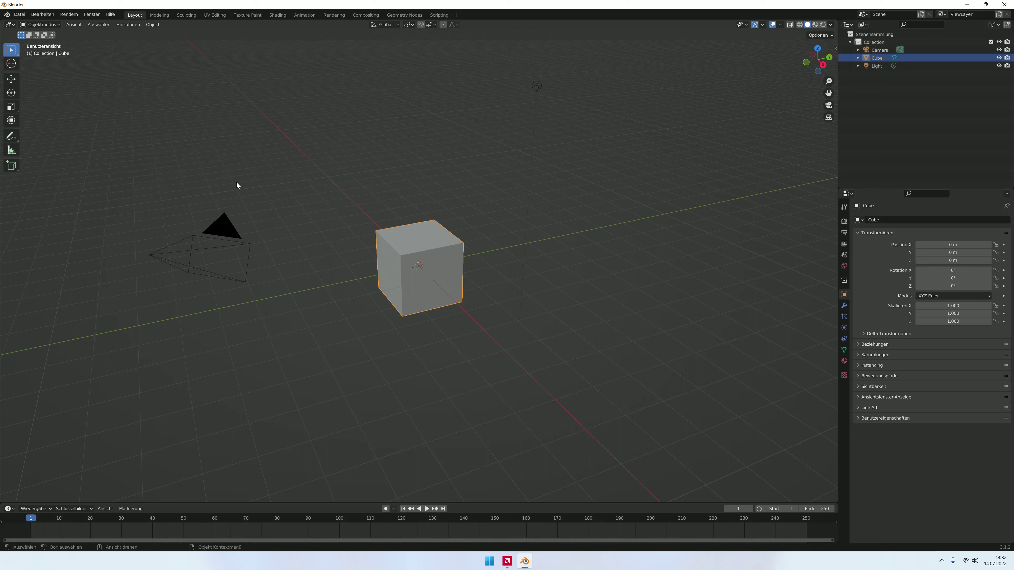
left_click(50, 15)
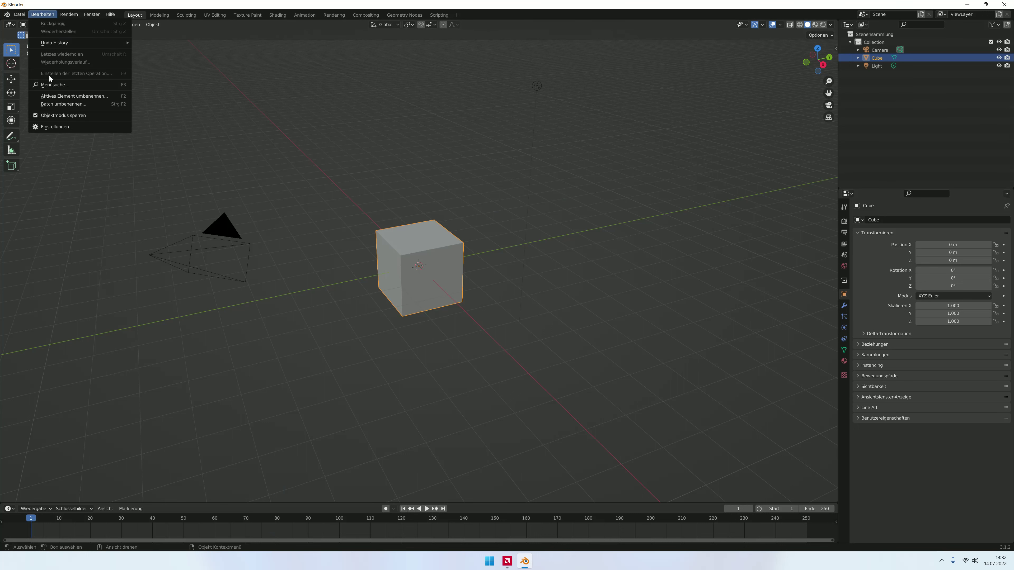
left_click(56, 124)
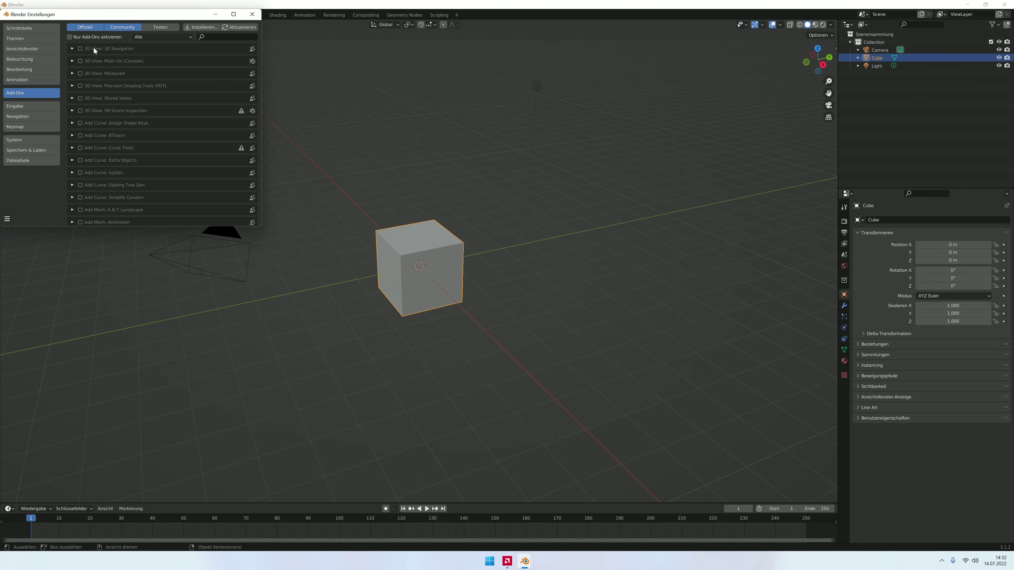
left_click(201, 27)
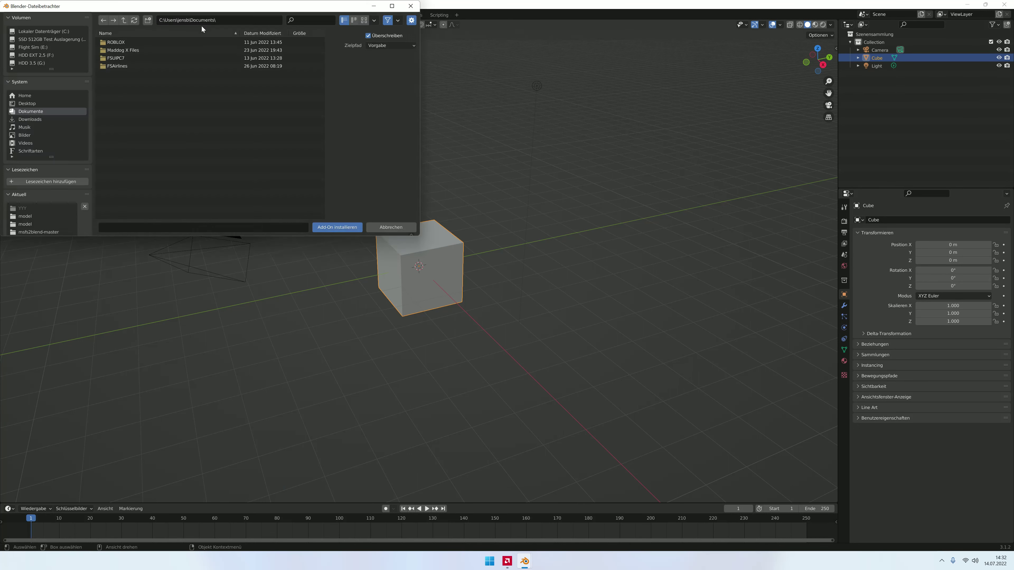
left_click(30, 103)
double_click(128, 43)
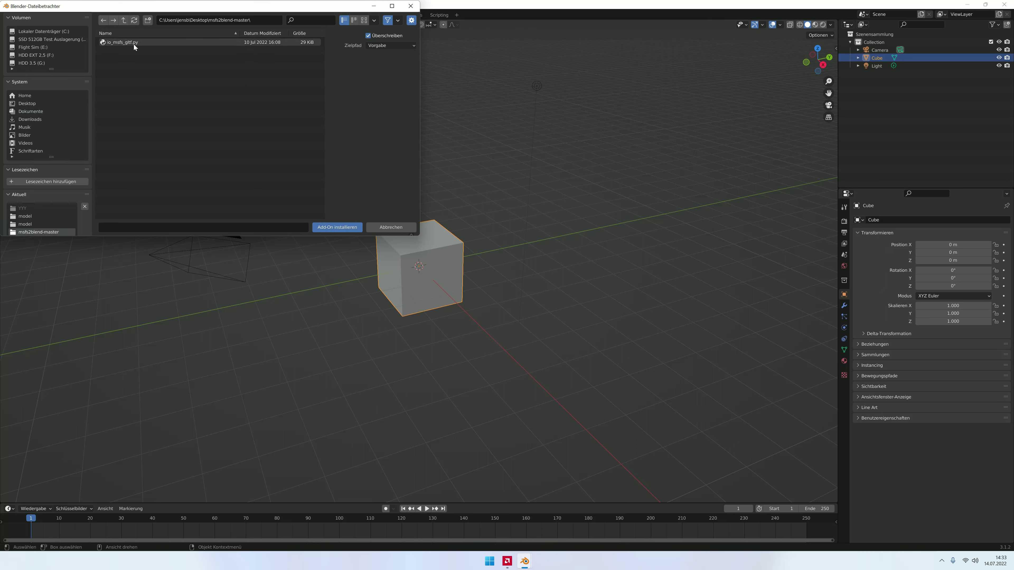
left_click(228, 43)
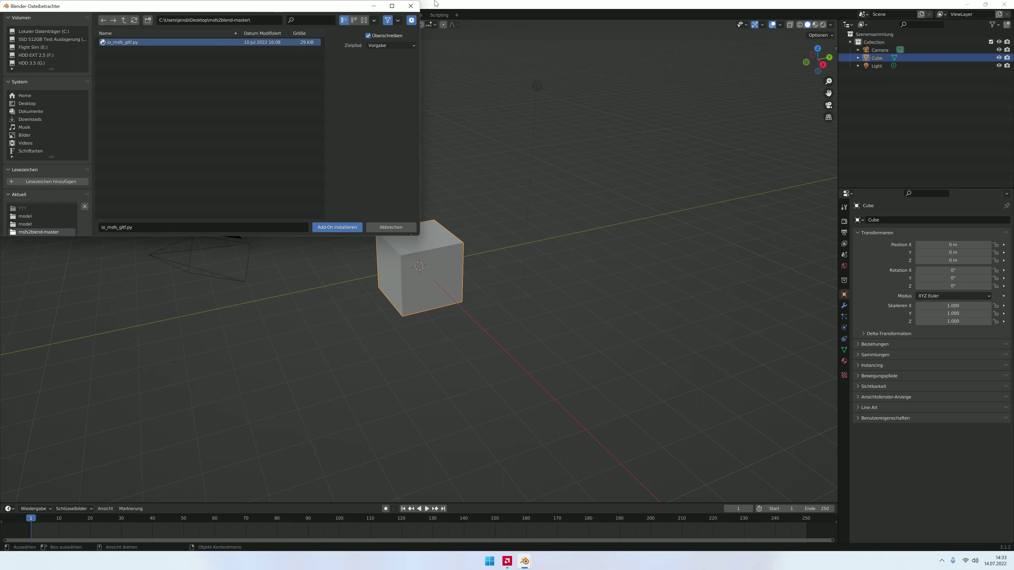
left_click(411, 6)
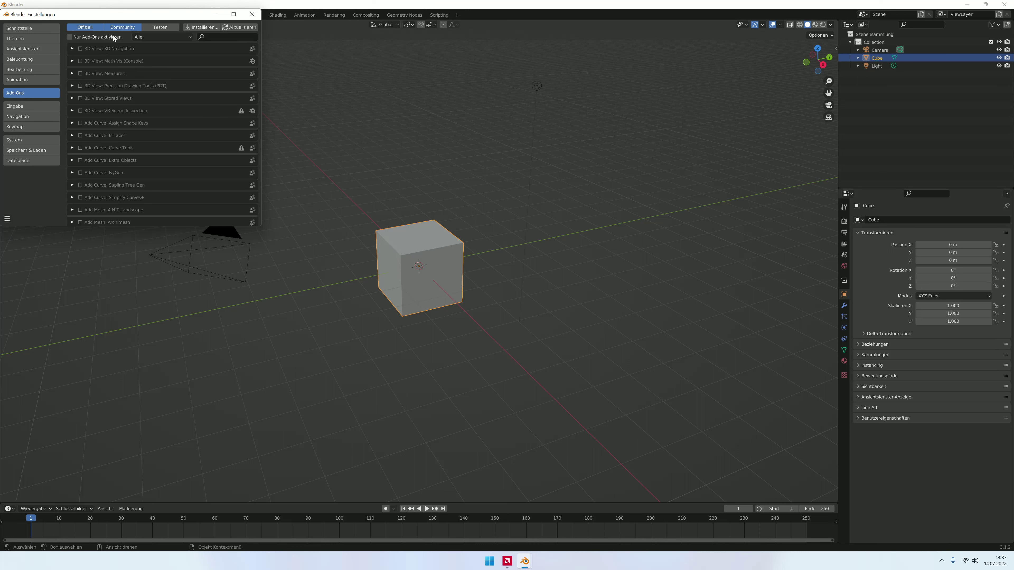
Step: Search the add-ons for 'MSFS', enable the MSFS glTF importer, and close preferences
left_click(111, 29)
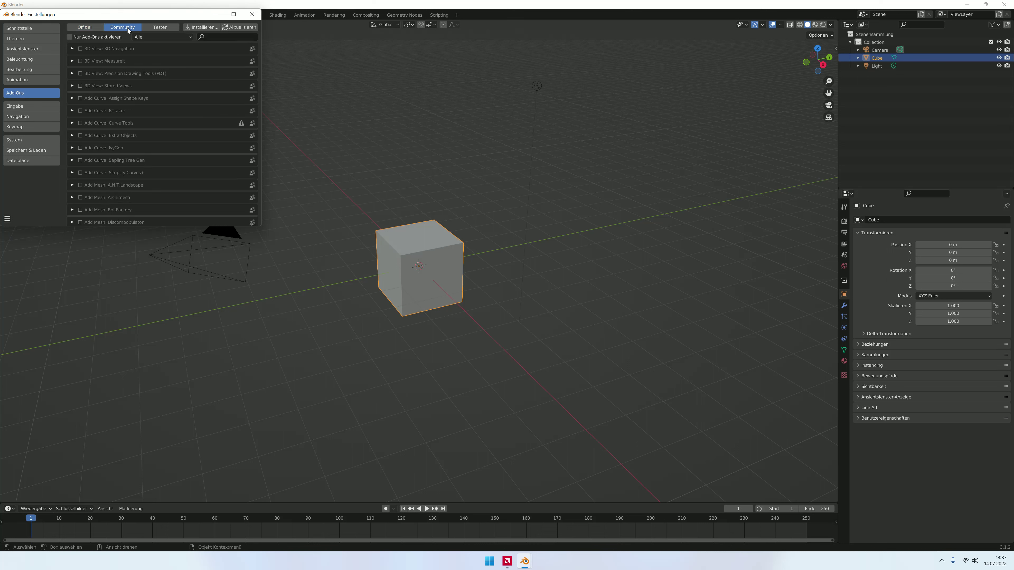
scroll(152, 107, "down", 3)
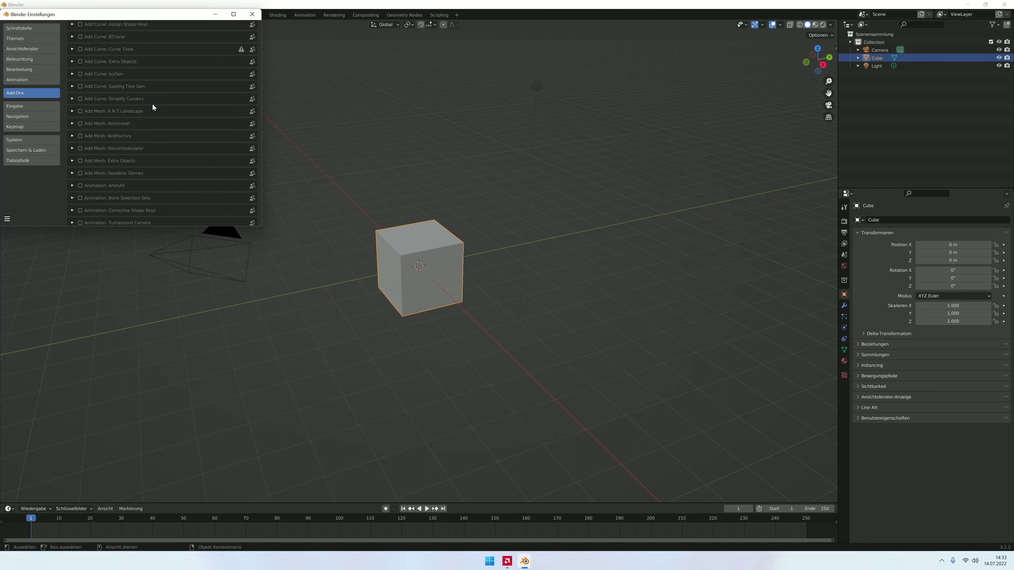
scroll(152, 106, "down", 2)
scroll(81, 127, "up", 4)
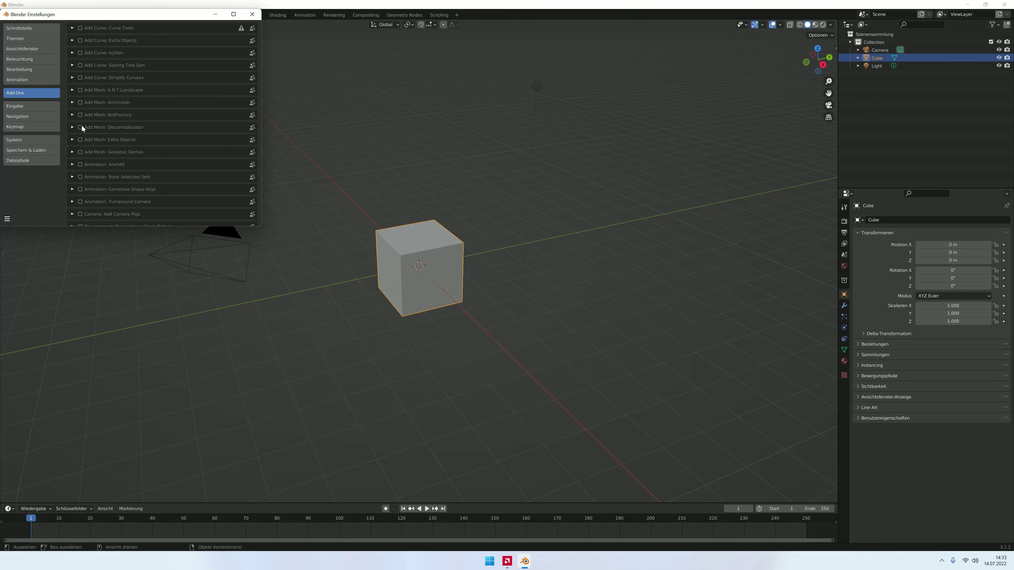
scroll(81, 126, "up", 2)
left_click(211, 37)
type("MSFS")
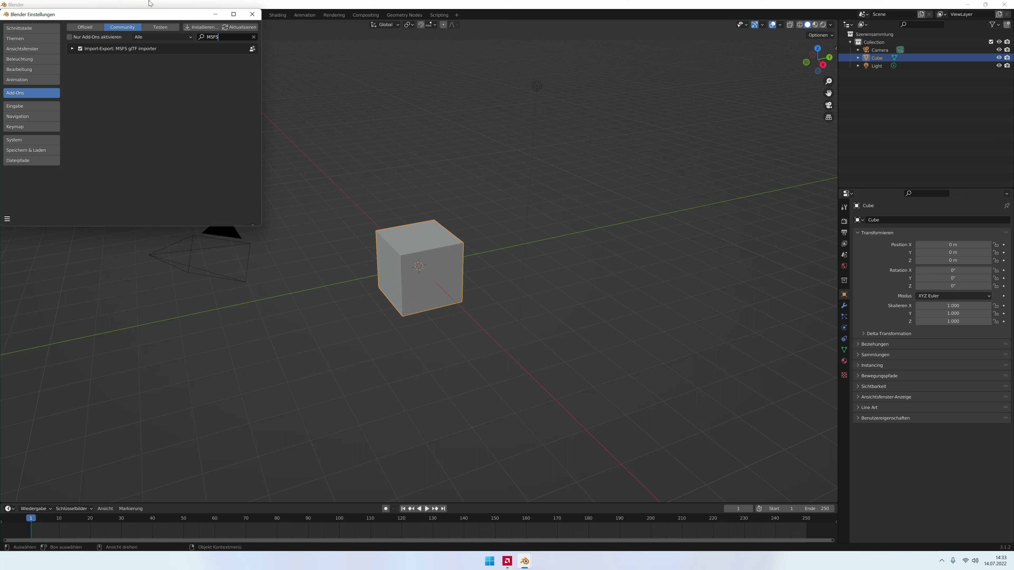
left_click(82, 49)
left_click(81, 49)
left_click(252, 14)
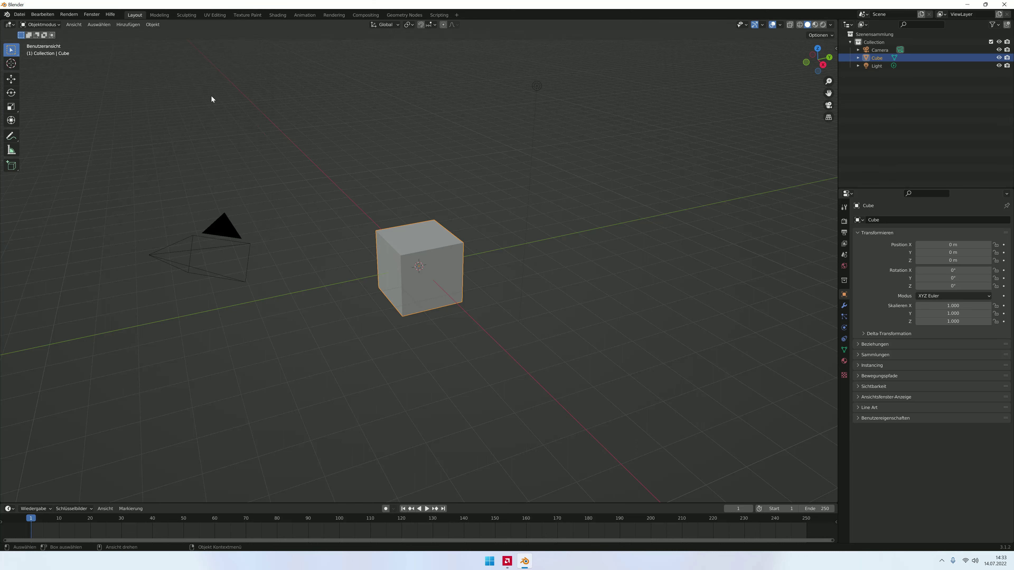
Step: Select the default camera, cube and light together and delete them
mouse_move(69, 58)
left_mouse_down()
mouse_move(463, 75)
mouse_move(638, 63)
mouse_move(714, 384)
left_mouse_up()
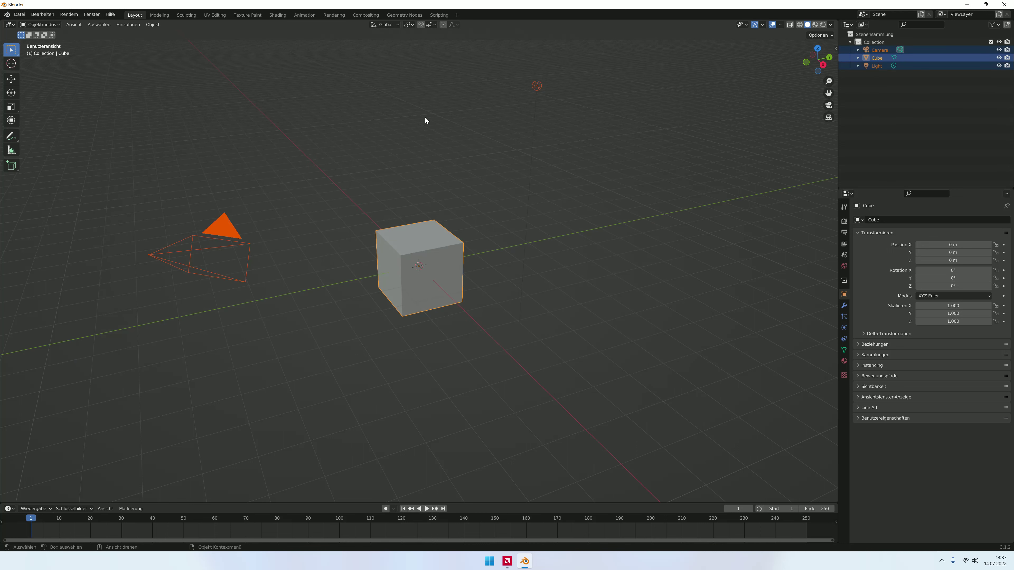
left_click(179, 62)
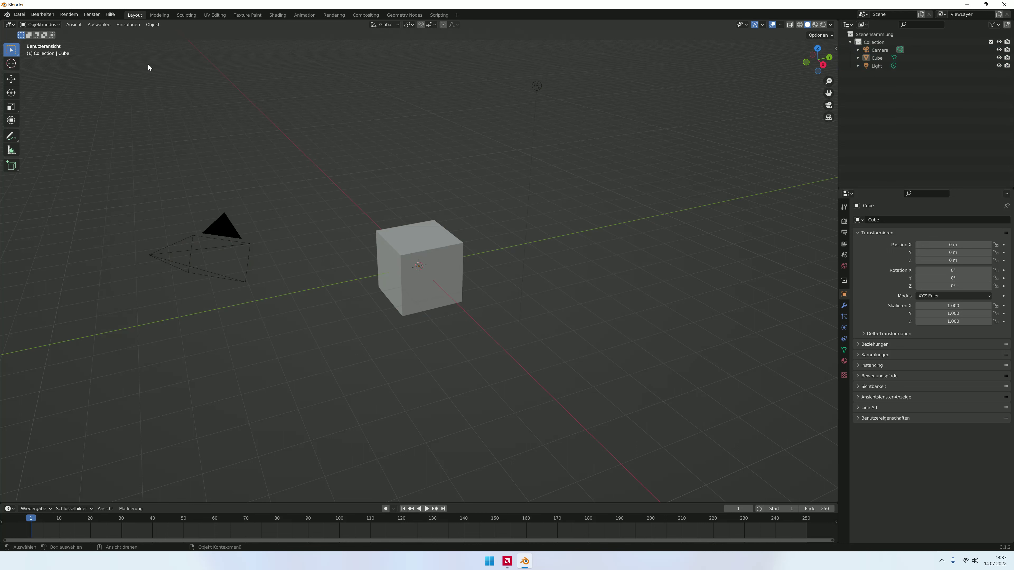
mouse_move(111, 60)
left_mouse_down()
mouse_move(206, 79)
mouse_move(586, 88)
mouse_move(792, 302)
mouse_move(259, 305)
mouse_move(646, 107)
mouse_move(635, 447)
mouse_move(676, 413)
left_mouse_up()
left_click(680, 386)
key("a")
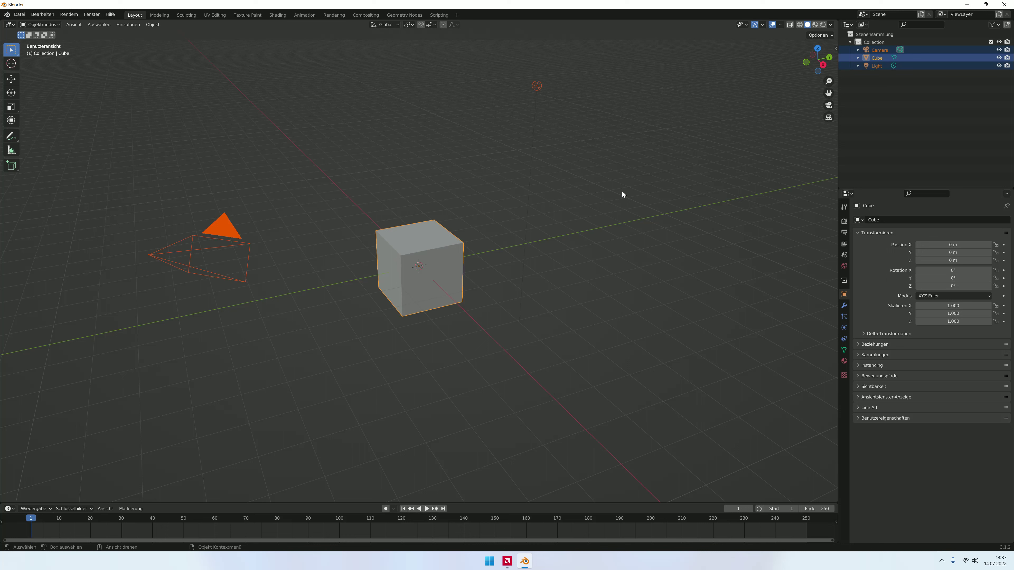
key("Delete")
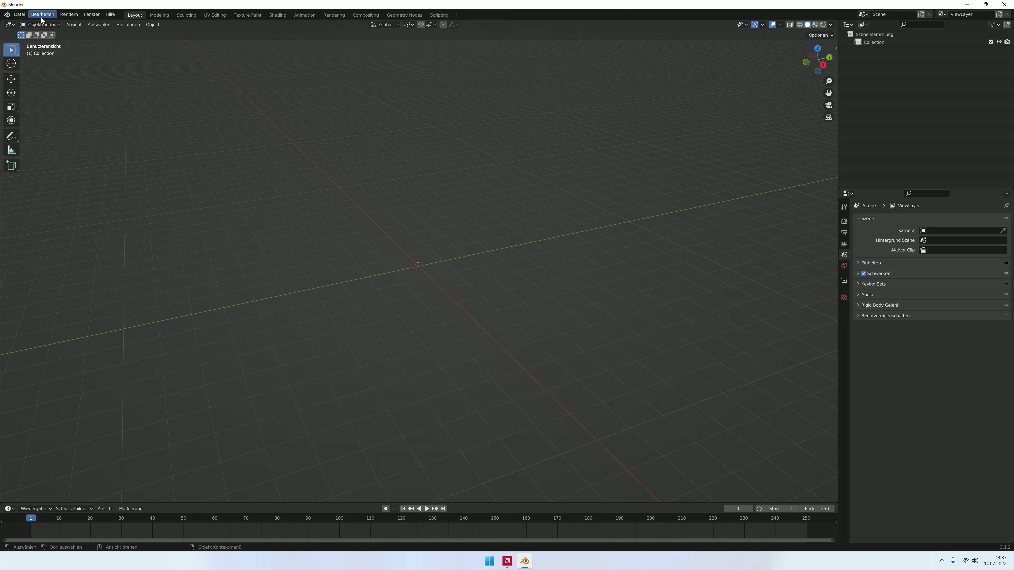
left_click(26, 17)
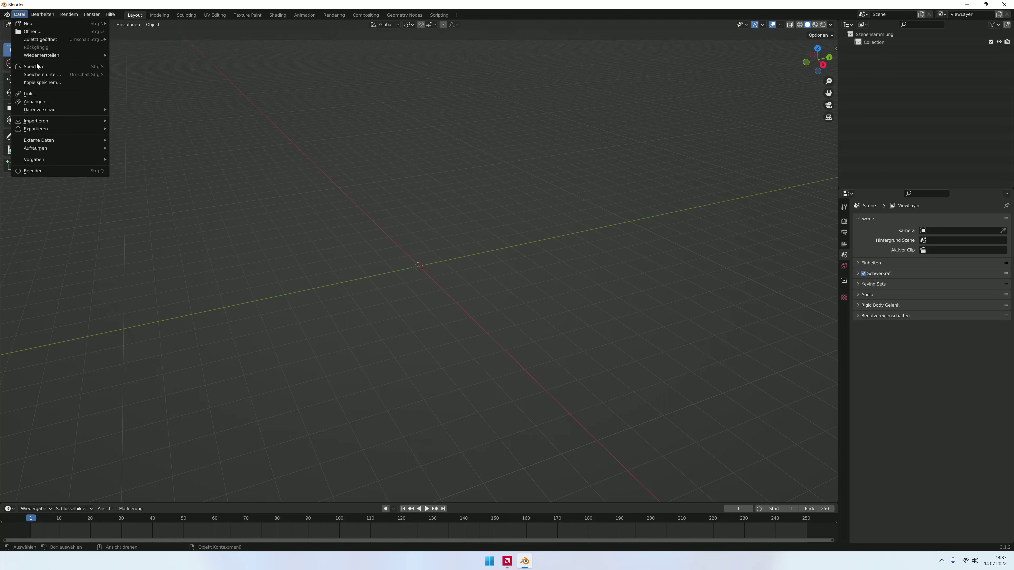
Step: Start an MSFS glTF import and browse to Desktop\Livery\justflight-aircraft-146\...\JF_146_200QT\model
left_click(26, 16)
left_click(26, 16)
mouse_move(36, 120)
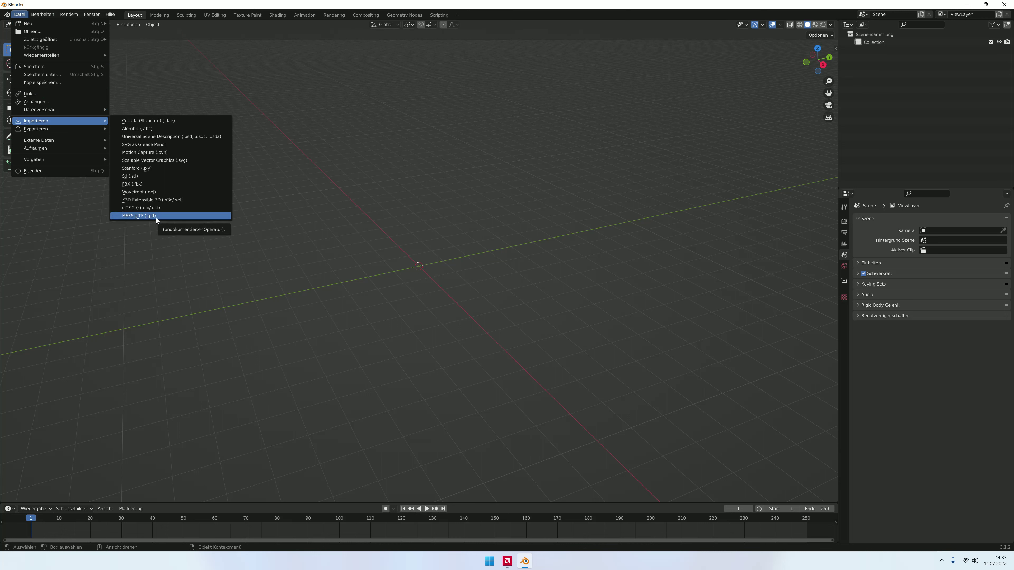
left_click(156, 218)
left_click(336, 259)
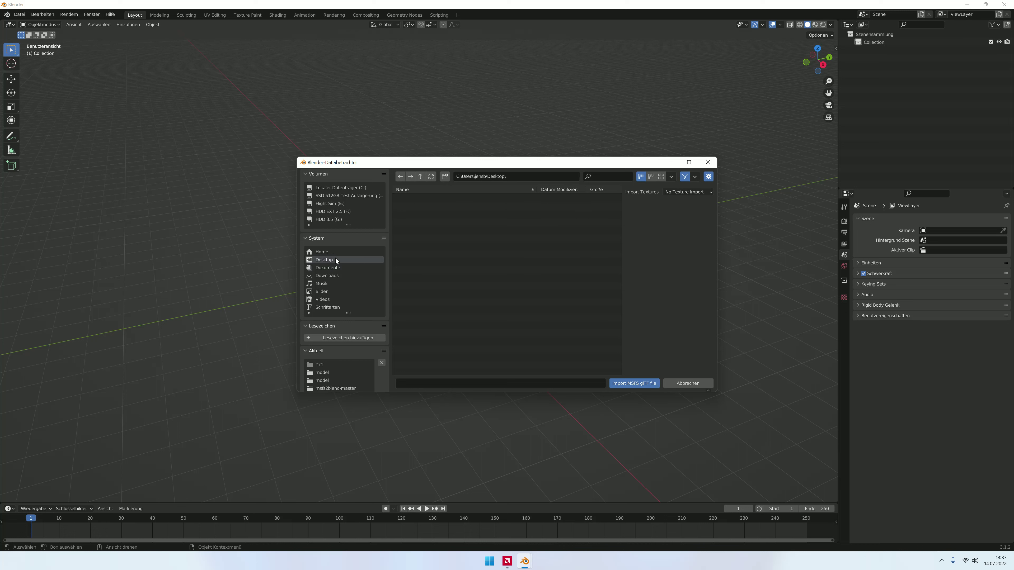
double_click(440, 206)
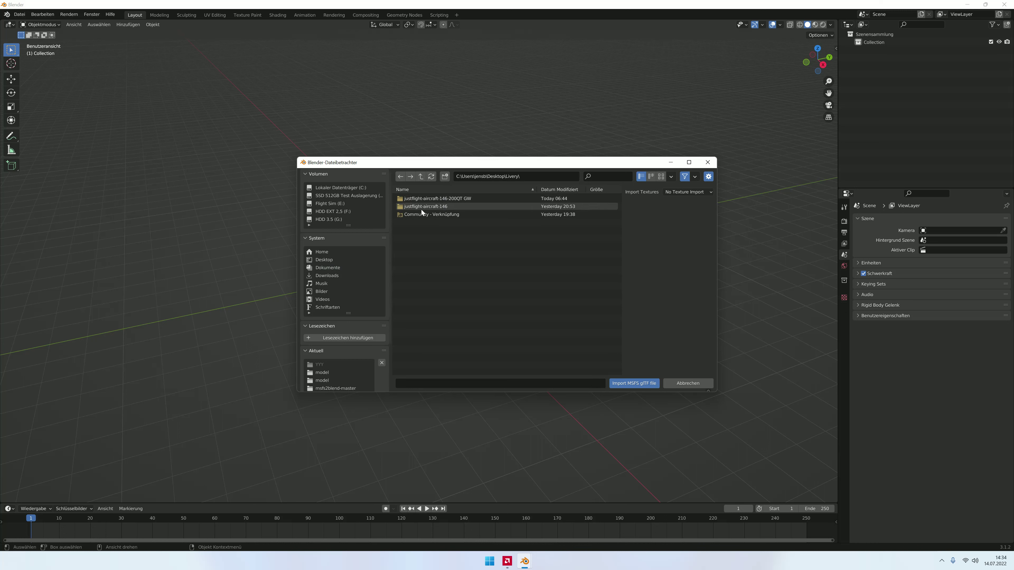
double_click(460, 206)
double_click(445, 199)
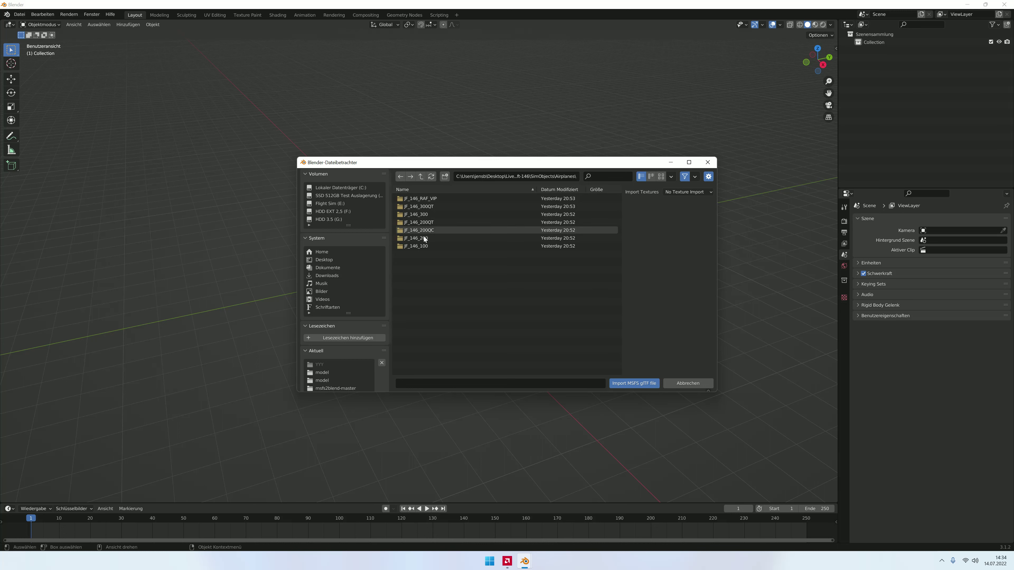
double_click(436, 222)
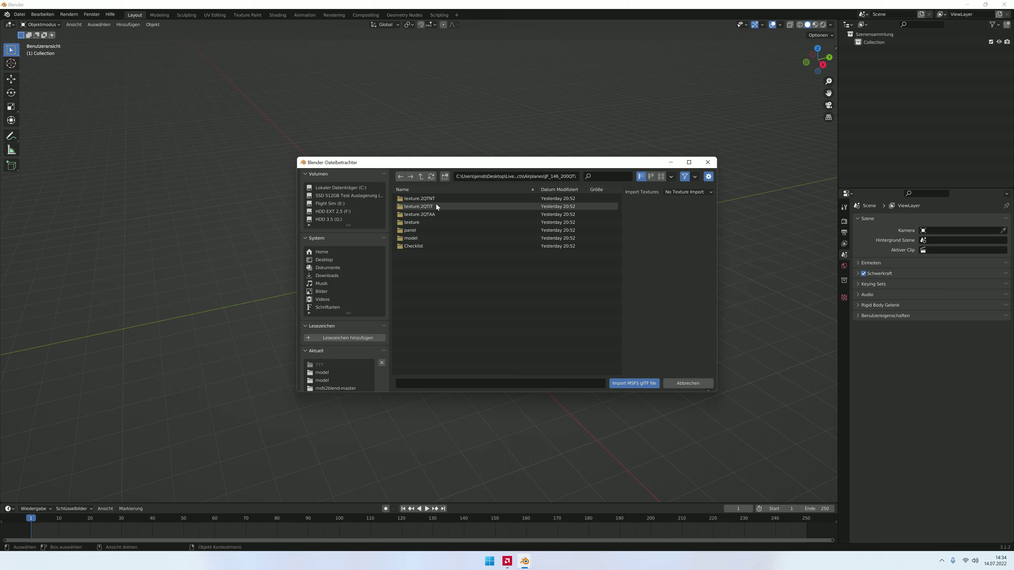
double_click(427, 237)
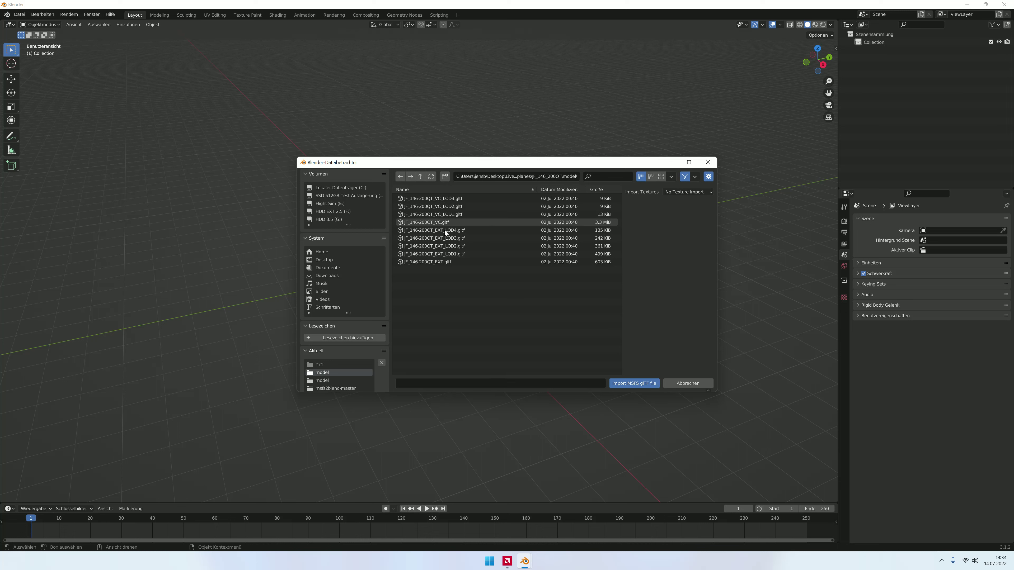
Step: Import the full JF_146-200QT_EXT.gltf model rather than the EXT_LOD4 version
left_click(458, 234)
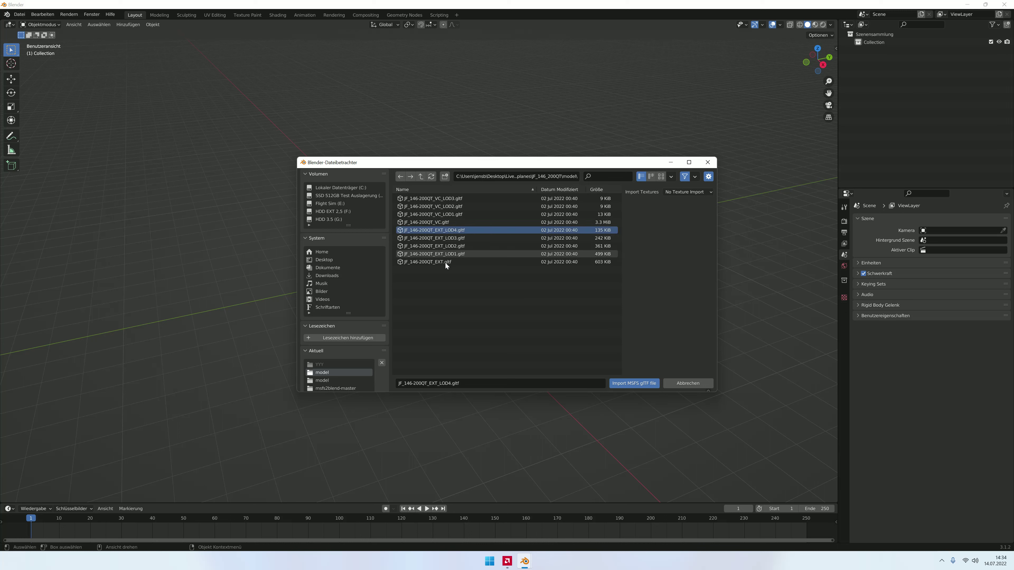
left_click(445, 262)
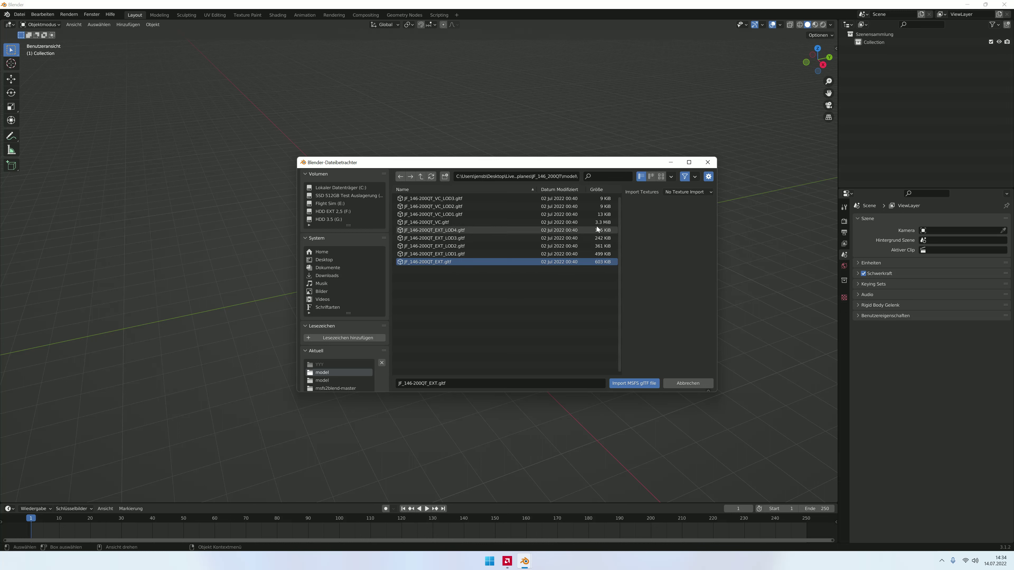
left_click(583, 230)
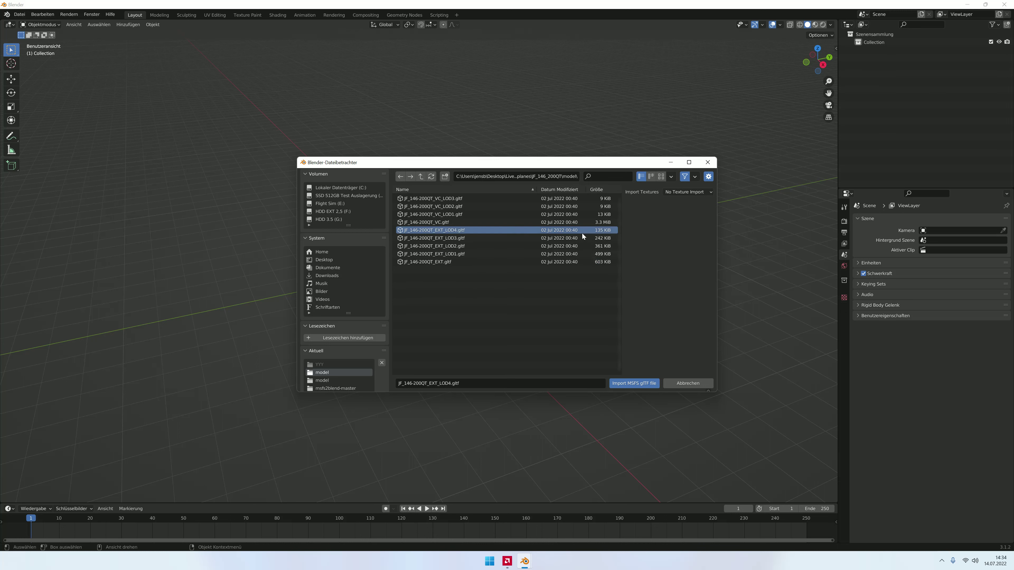
left_click(563, 262)
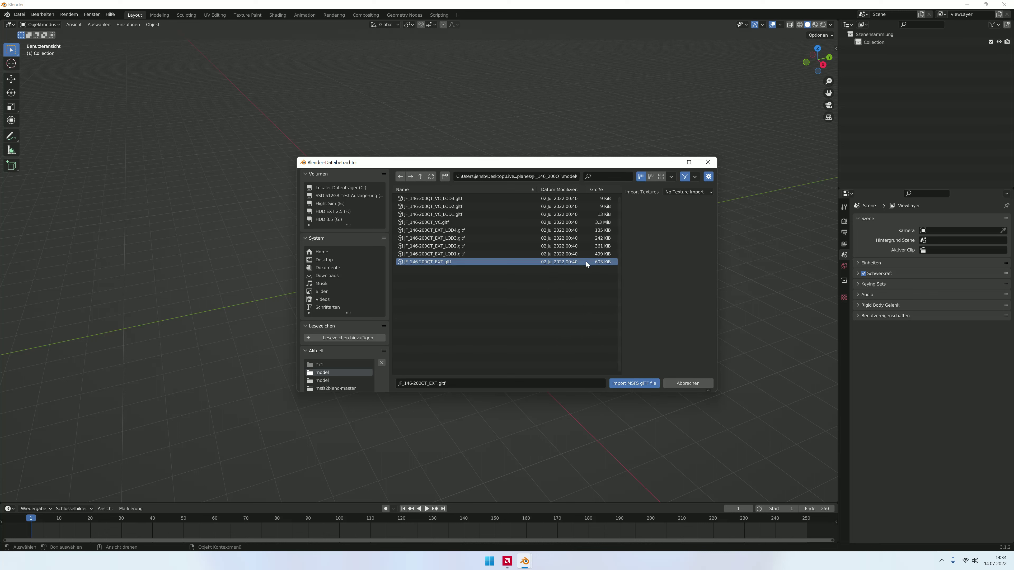
left_click(633, 386)
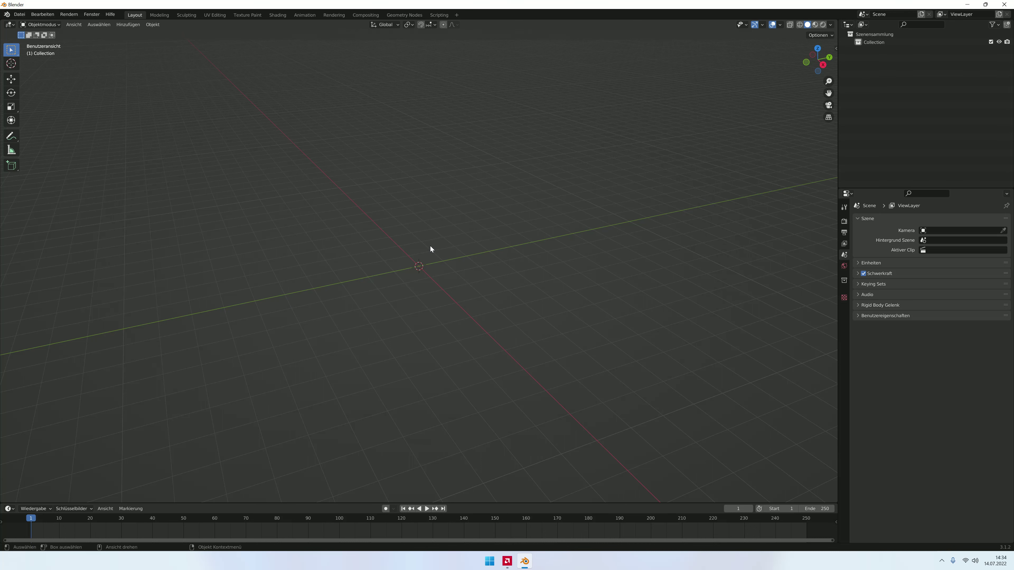
Step: Zoom out and orbit around the imported airliner to view its sides and underside
scroll(437, 239, "down", 2)
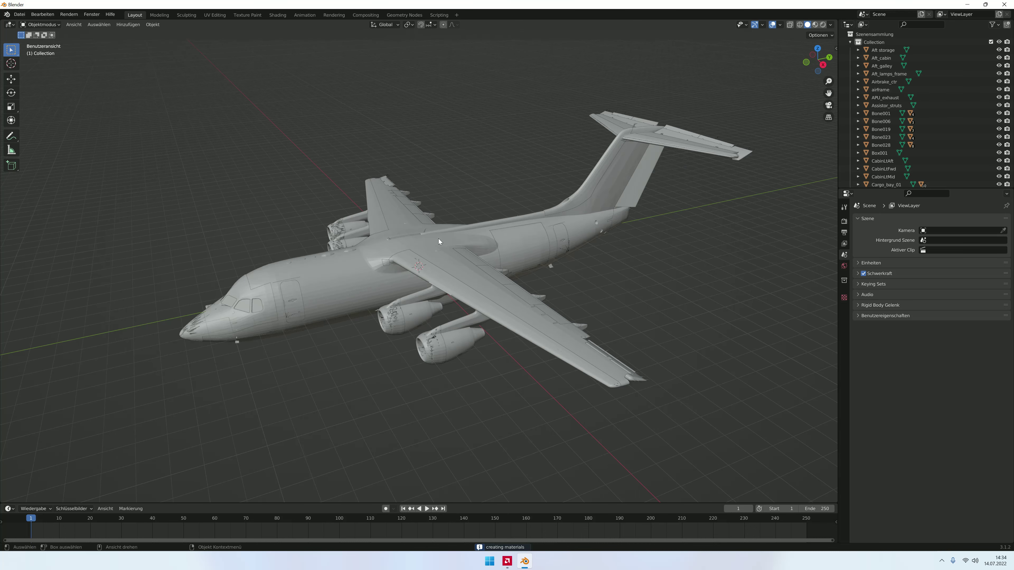
scroll(438, 239, "down", 1)
key("KP_4")
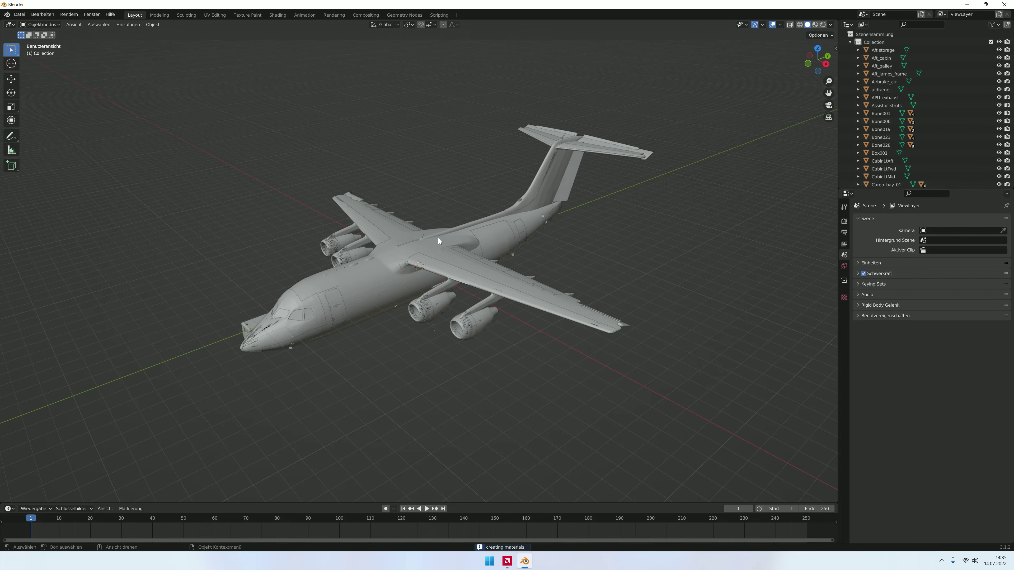
key("KP_4")
key("KP_4")
key("KP_4")
key("KP_4")
key("KP_4")
key("KP_4")
key("KP_4")
key("KP_4")
key("KP_4")
key("KP_4")
key("KP_4")
key("KP_4")
key("KP_4")
key("KP_4")
key("KP_4")
key("KP_4")
key("KP_4")
key("KP_4")
key("KP_4")
key("KP_4")
key("KP_4")
key("KP_4")
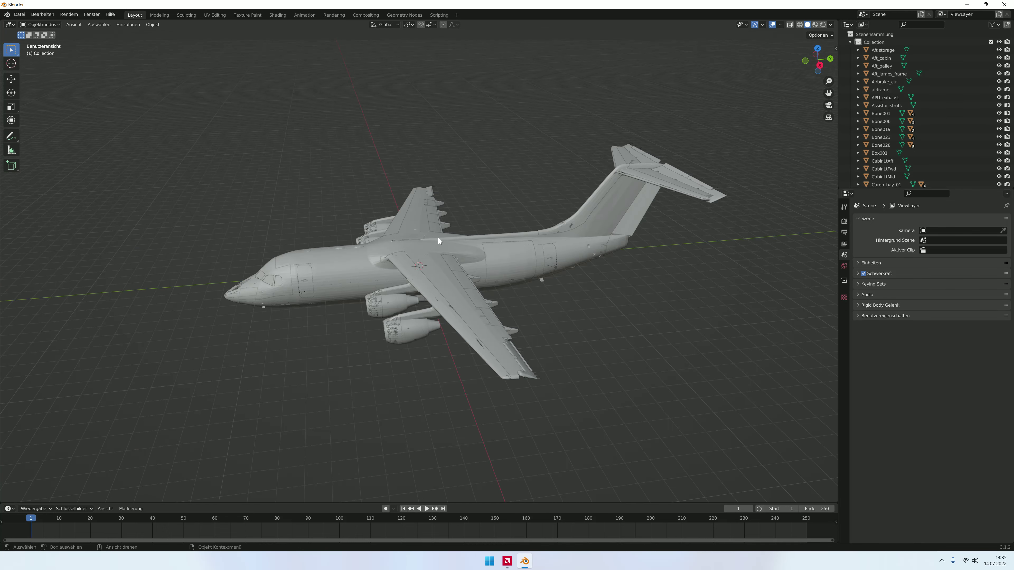
key("KP_4")
key("KP_4")
key("KP_4")
key("KP_4")
key("KP_4")
key("KP_8")
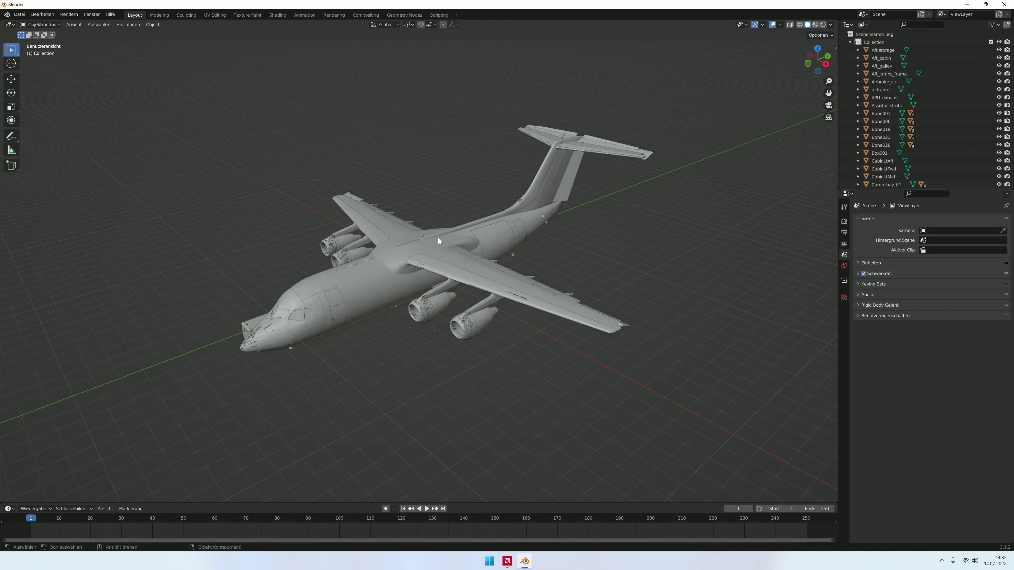
key("KP_8")
key("KP_8")
key("KP_8")
key("KP_2")
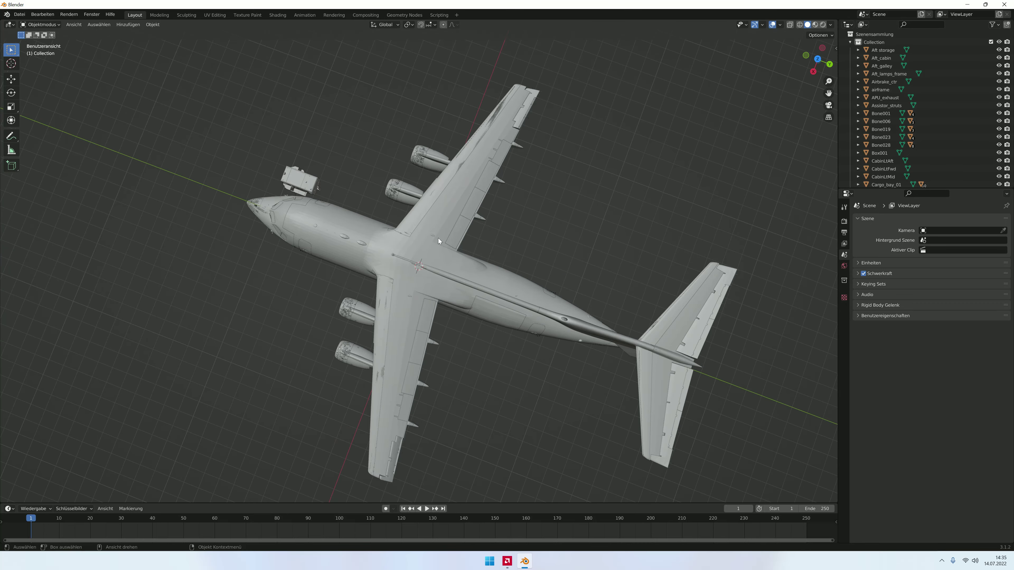
key("KP_2")
key("KP_2")
key("KP_2")
key("KP_2")
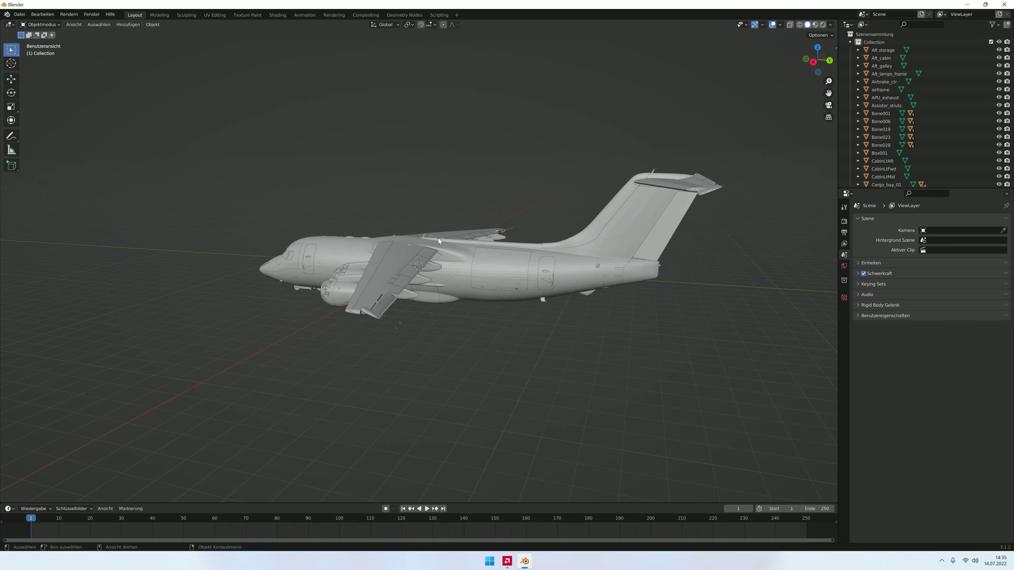
Step: Pan the view around the aircraft and back to its starting position
key("ctrl+KP_8")
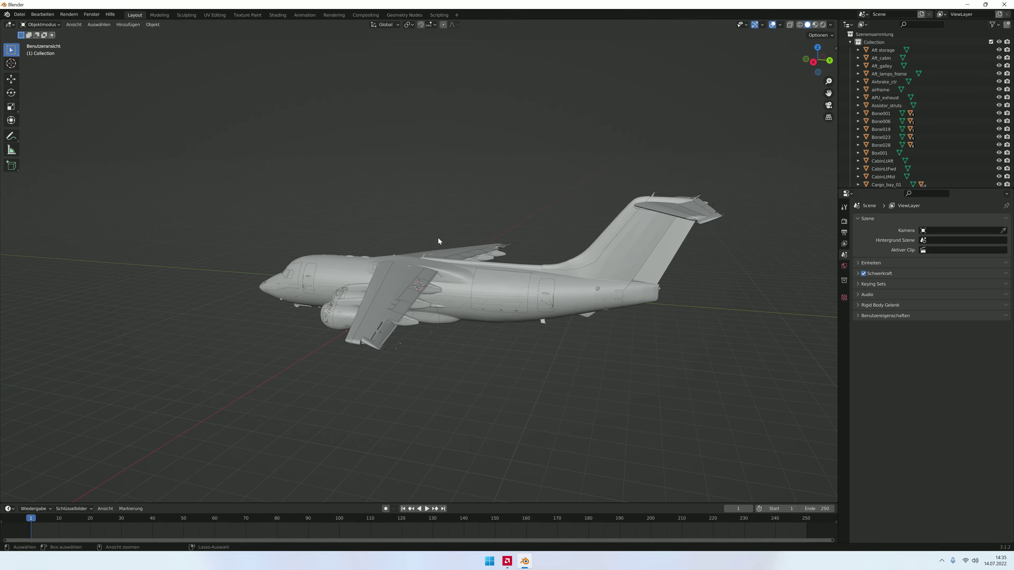
key("ctrl+KP_4")
key("ctrl+KP_4")
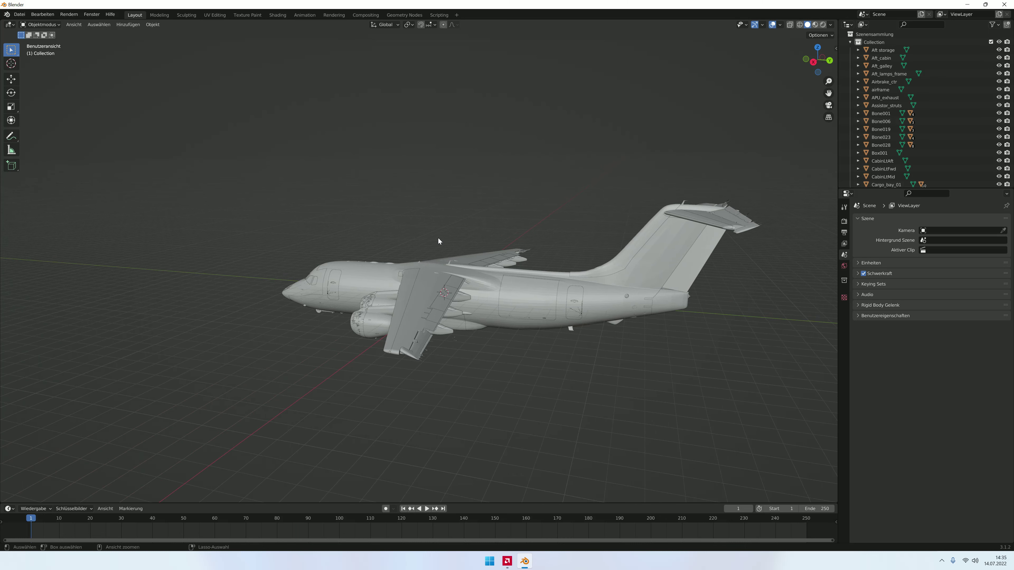
key("ctrl+KP_4")
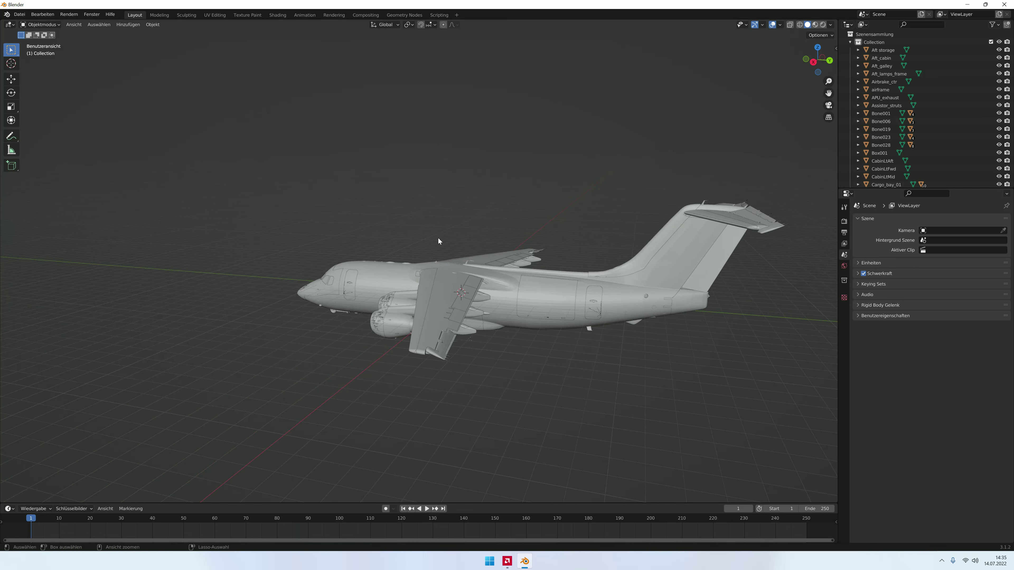
key("ctrl+KP_4")
key("ctrl+KP_6")
key("ctrl+KP_4")
key("ctrl+KP_6")
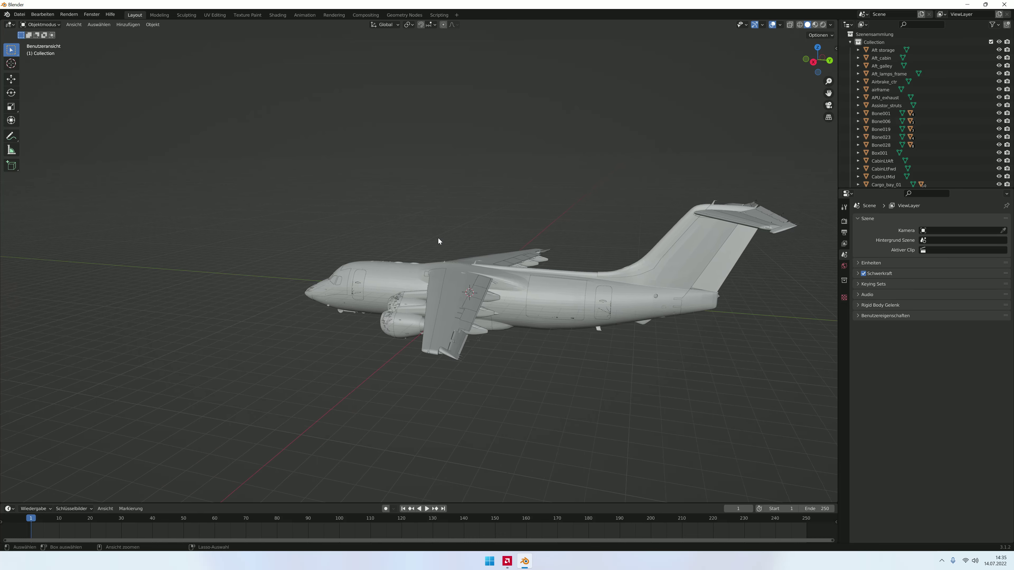
key("ctrl+KP_6")
key("ctrl+KP_2")
key("ctrl+KP_2")
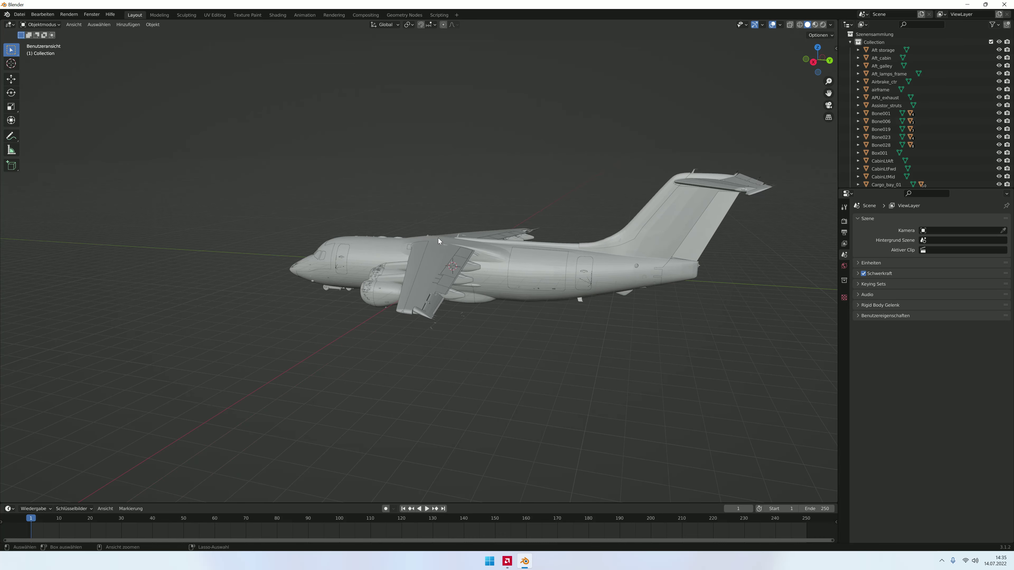
key("ctrl+KP_6")
key("ctrl+KP_4")
key("ctrl+KP_6")
key("ctrl+KP_4")
Step: Orbit to a near-front view and select the ground power cart beside the nose
key("KP_4")
key("KP_4")
key("KP_6")
key("KP_4")
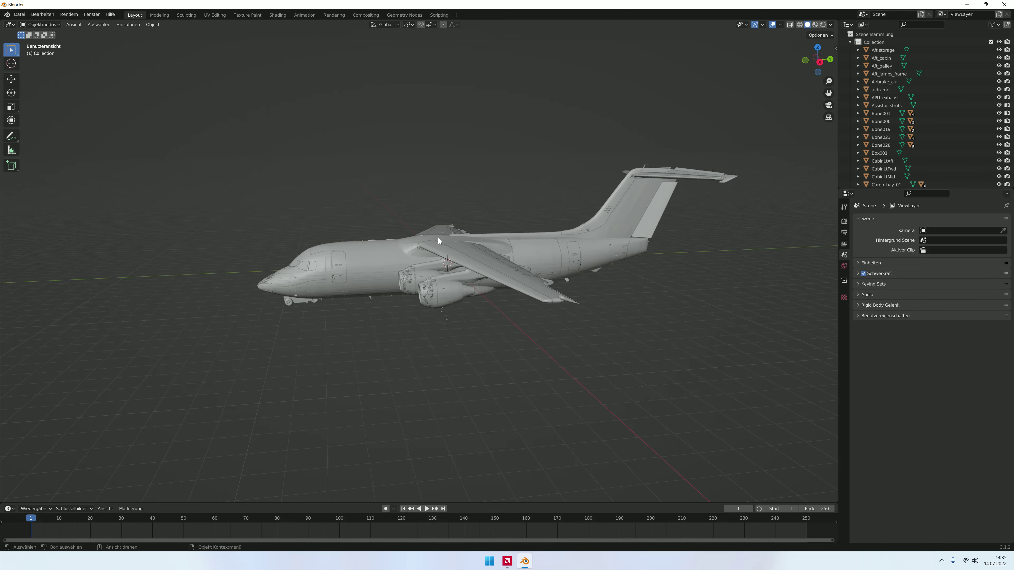
key("KP_6")
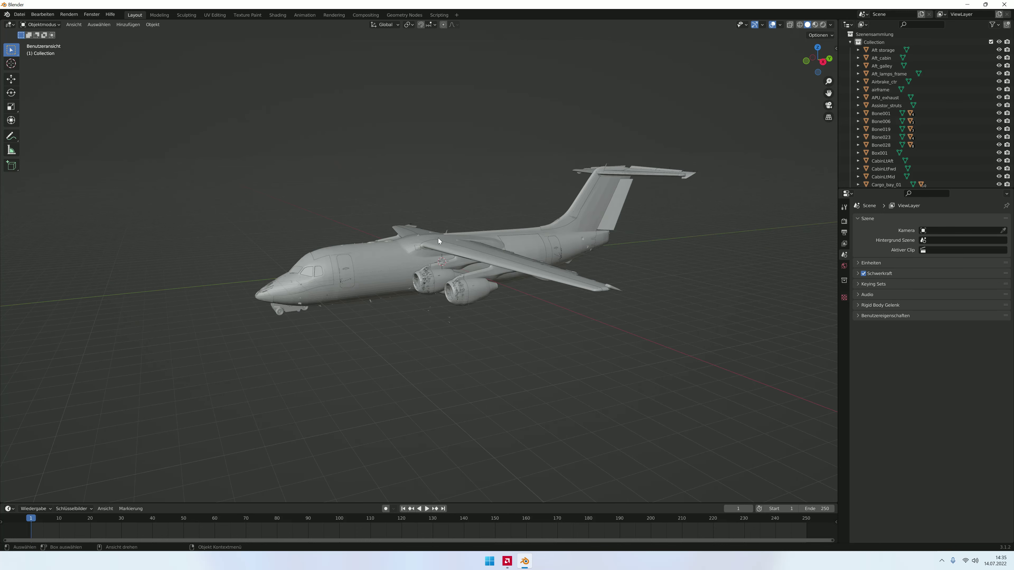
key("KP_6")
key("KP_6")
key("KP_6")
key("KP_6")
key("KP_6")
key("KP_8")
key("KP_2")
key("KP_6")
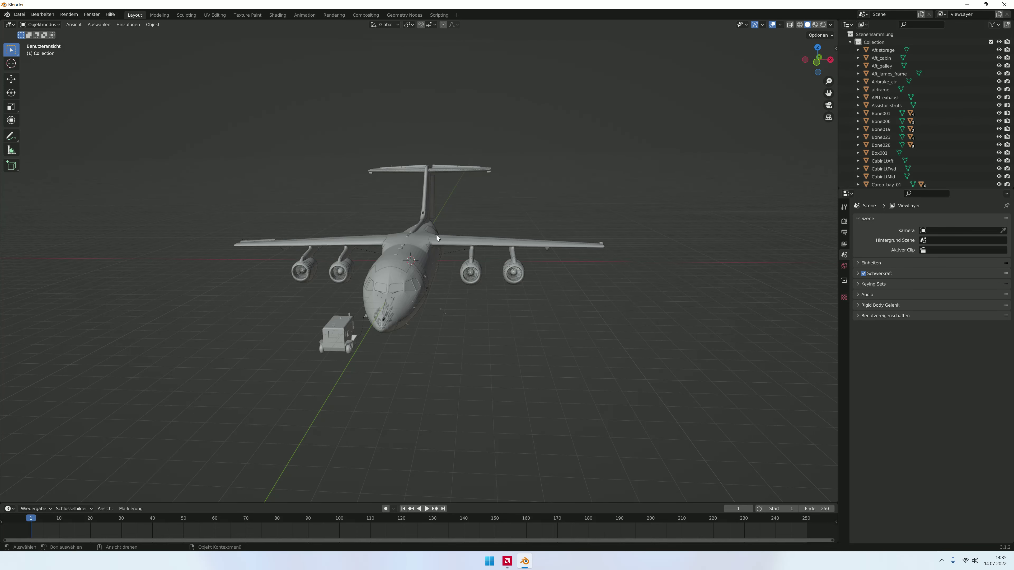
left_click(336, 337)
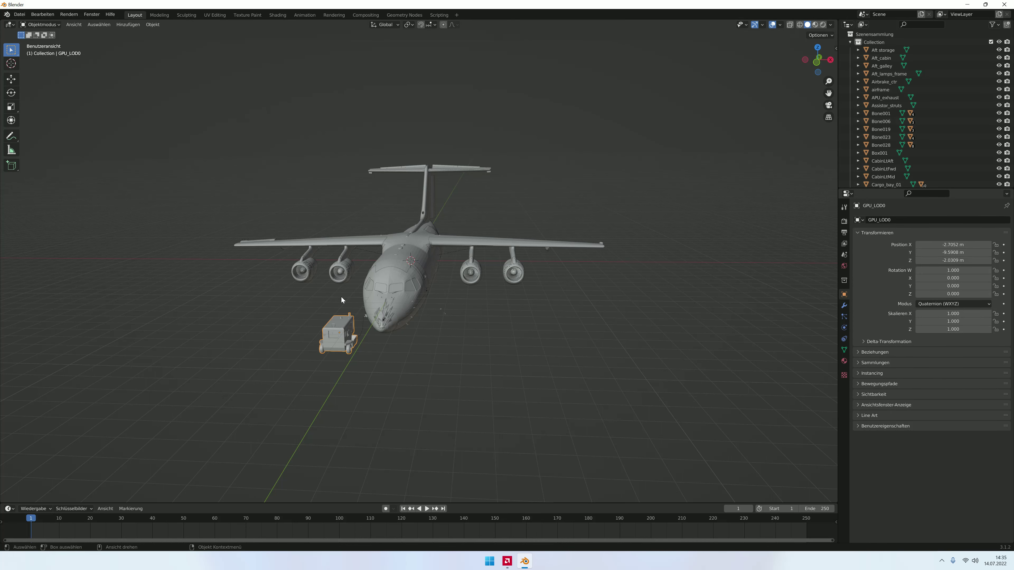
Step: Delete the ground power cart and the stray small objects near the nose and engines
key("KP_6")
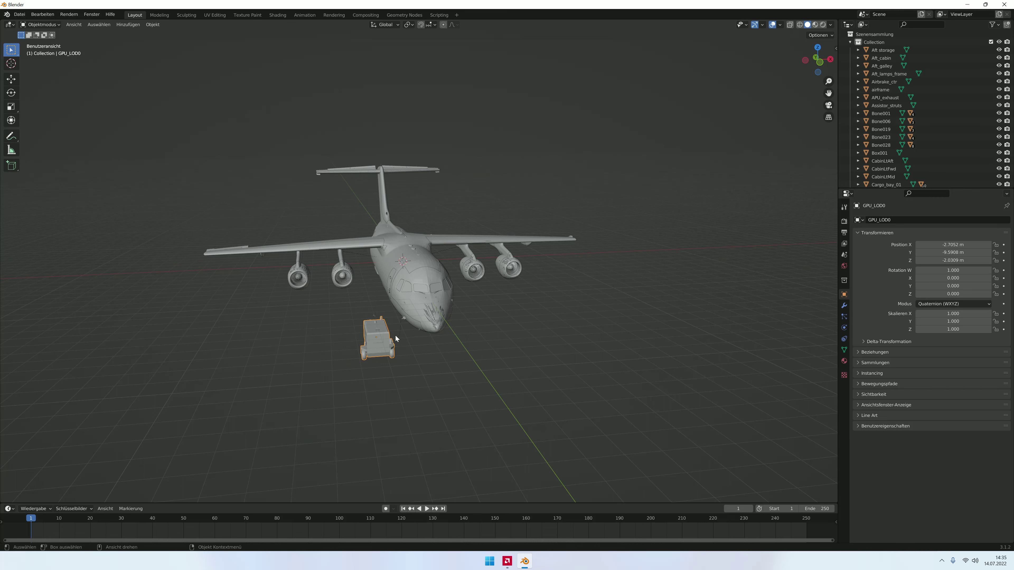
key("Delete")
left_click_drag(387, 332, 386, 332)
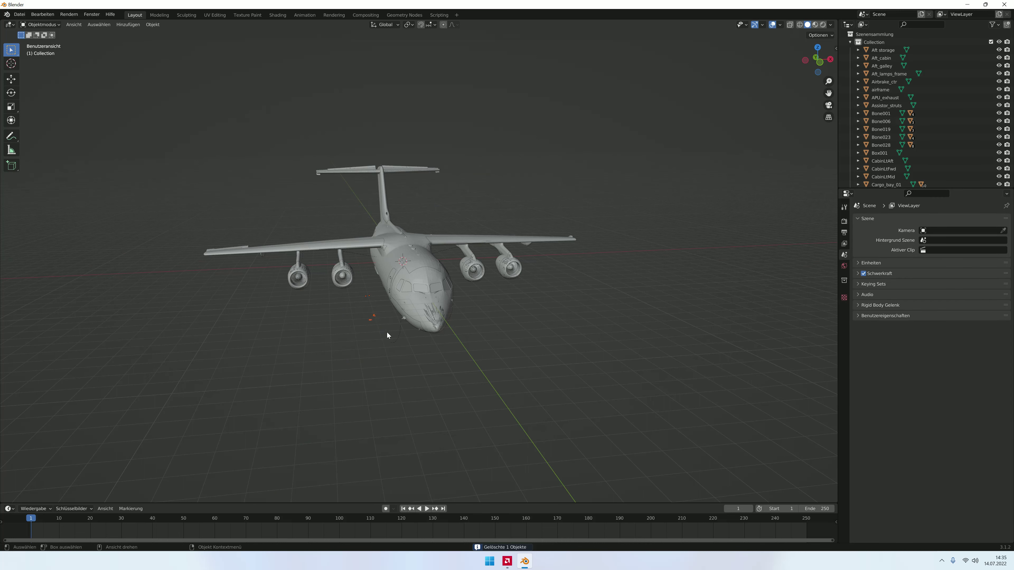
left_click(404, 320)
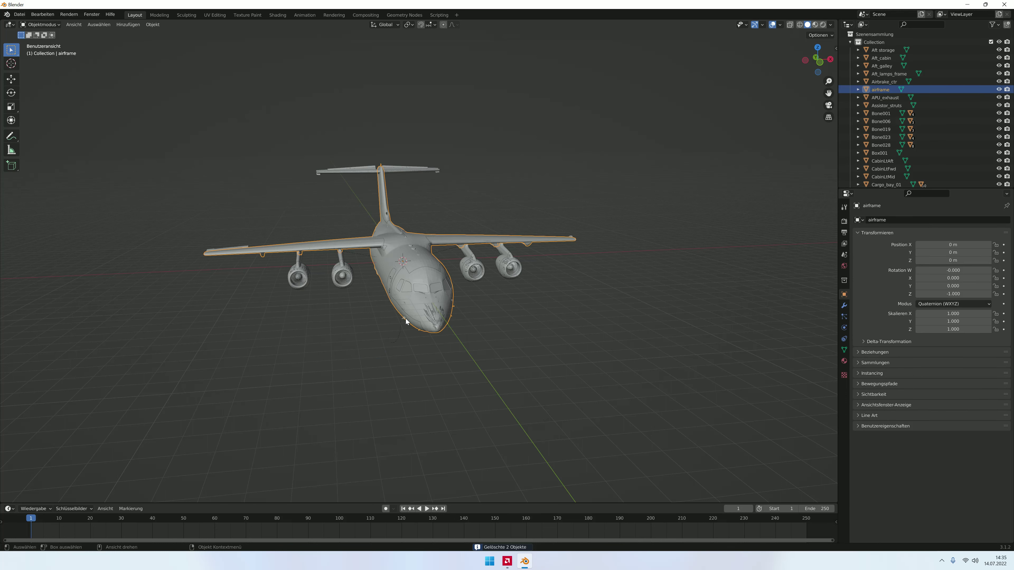
key("Delete")
left_click(406, 319)
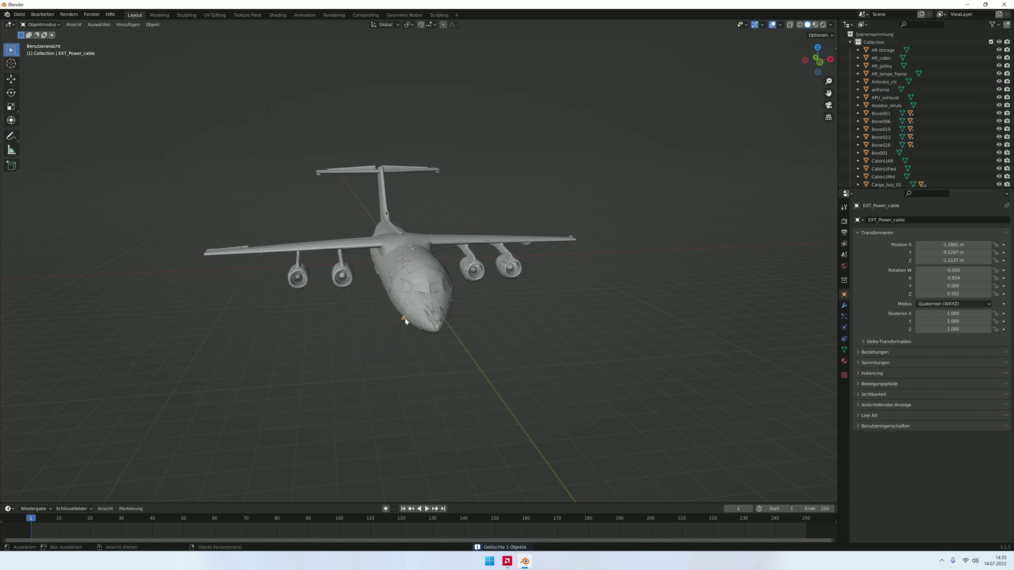
key("Delete")
scroll(397, 331, "up", 2)
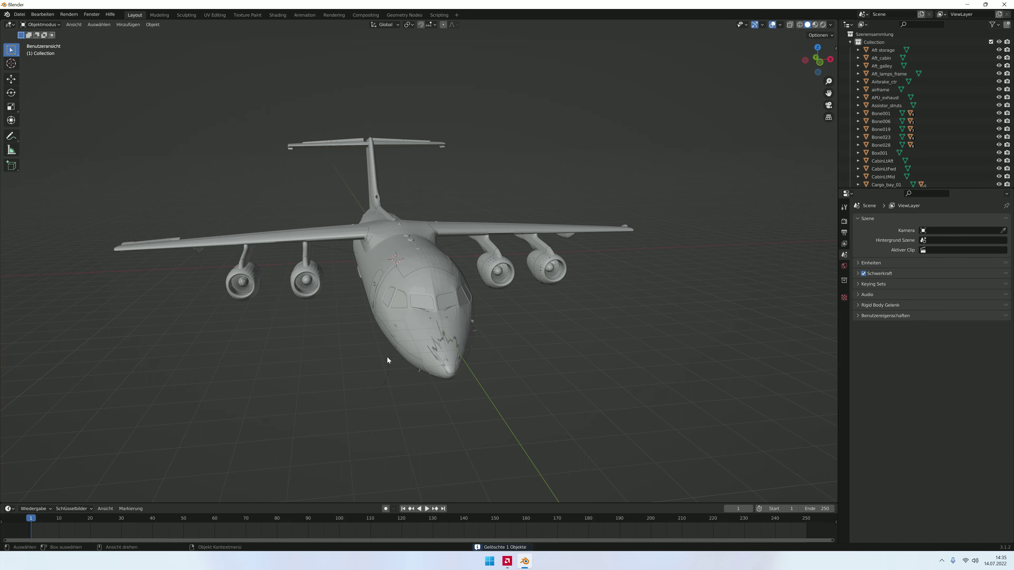
scroll(395, 372, "down", 2)
middle_click_drag(386, 349, 424, 333)
left_click(464, 327)
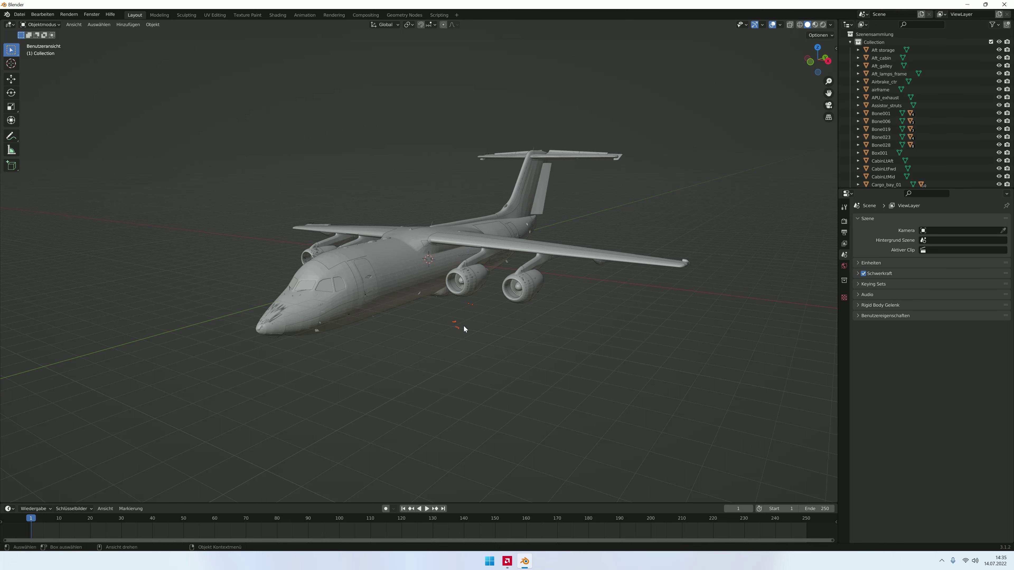
key("Delete")
Step: Hide the Fwd_Ice nose object
mouse_move(463, 325)
middle_mouse_down()
mouse_move(316, 267)
mouse_move(296, 335)
middle_mouse_up()
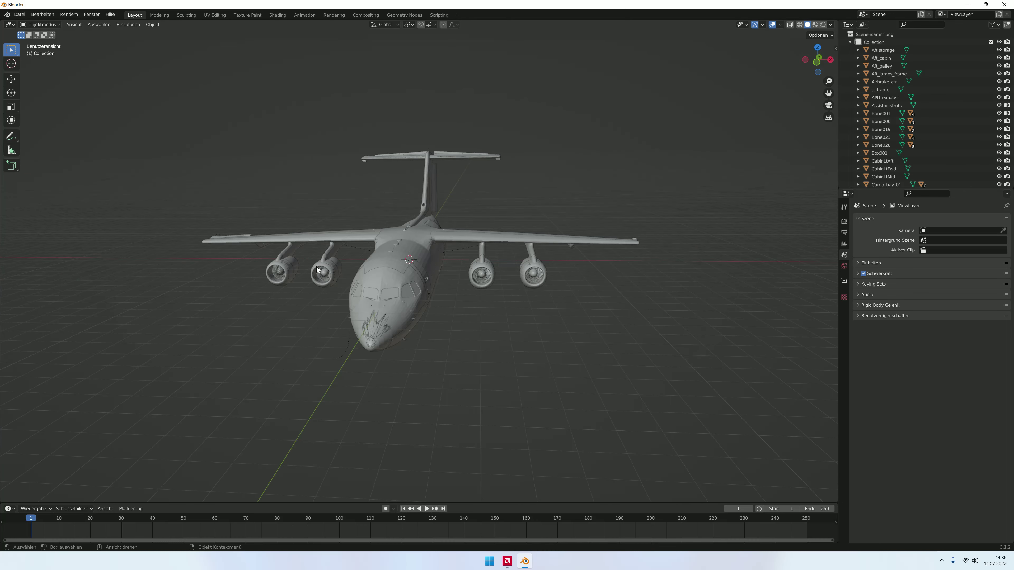
left_click(367, 338)
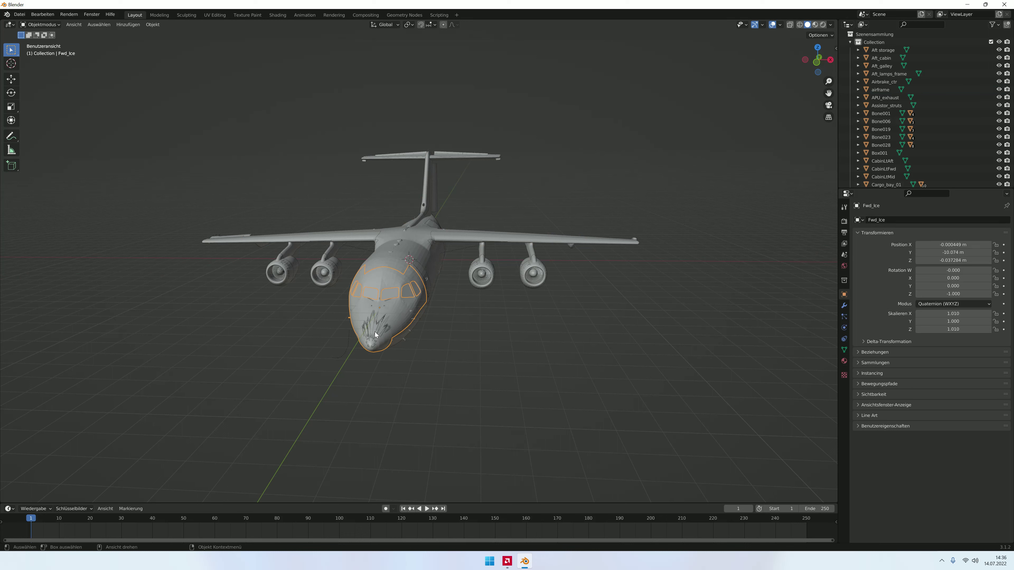
key("h")
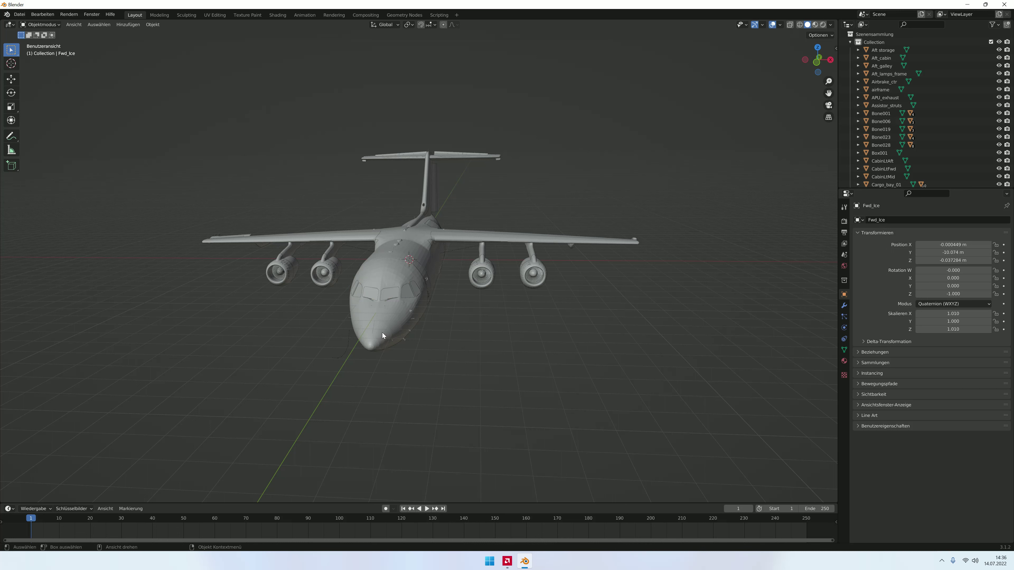
key("ctrl+z")
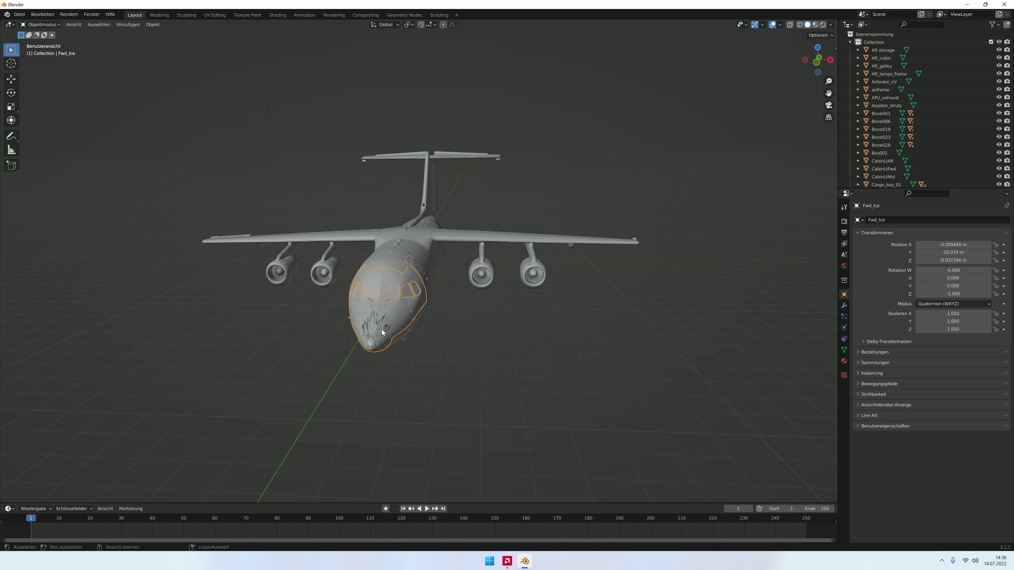
key("ctrl+shift+z")
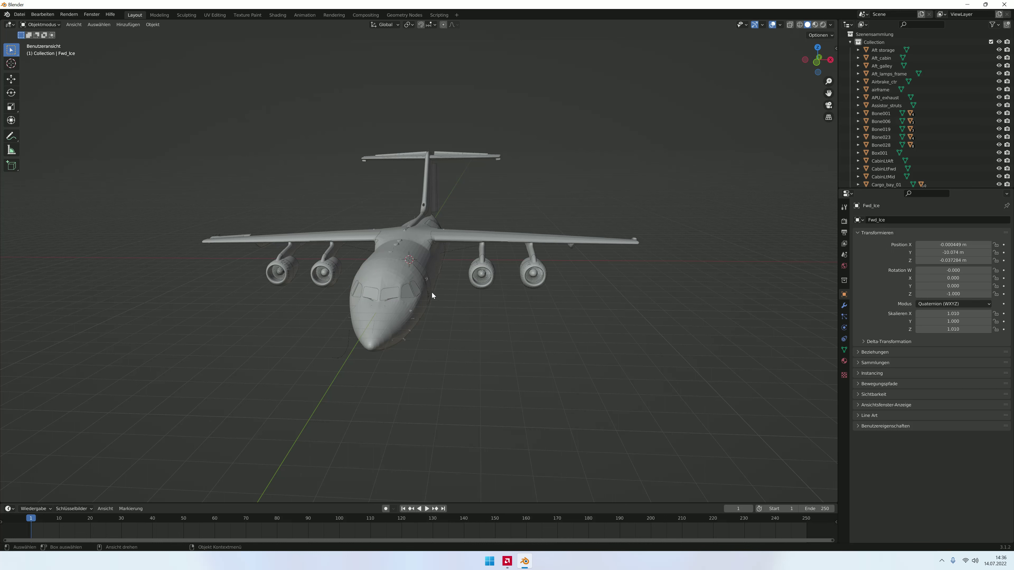
Step: Select Engine_Intakes_Ice and filter the Outliner by 'ICE'
middle_click_drag(445, 272, 419, 255)
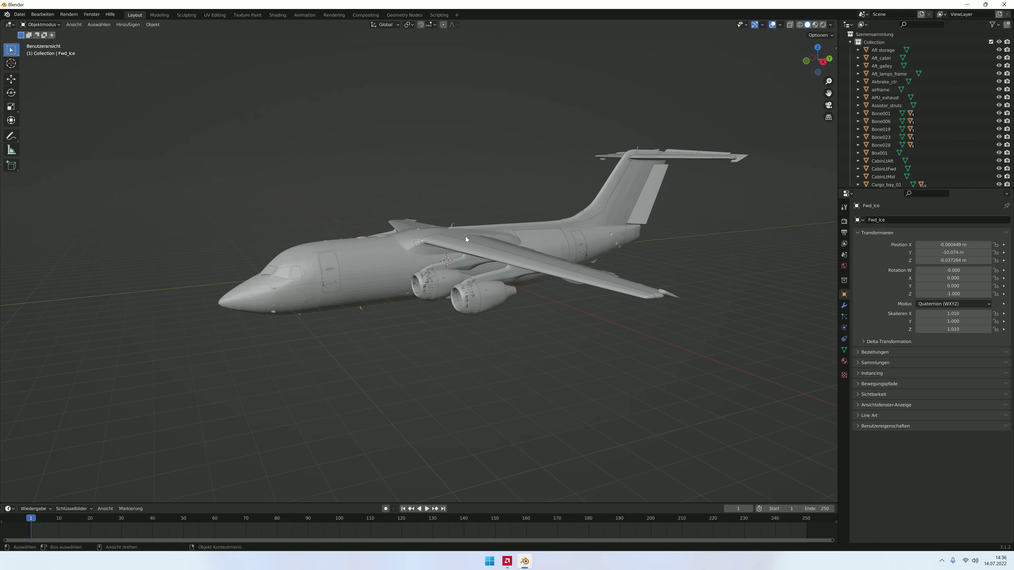
left_click(407, 274)
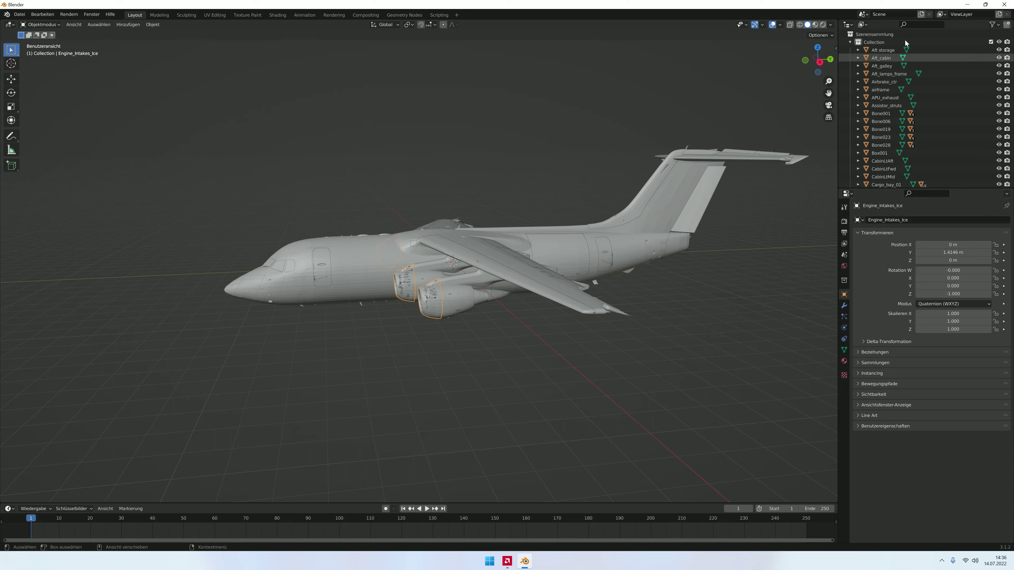
left_click(910, 25)
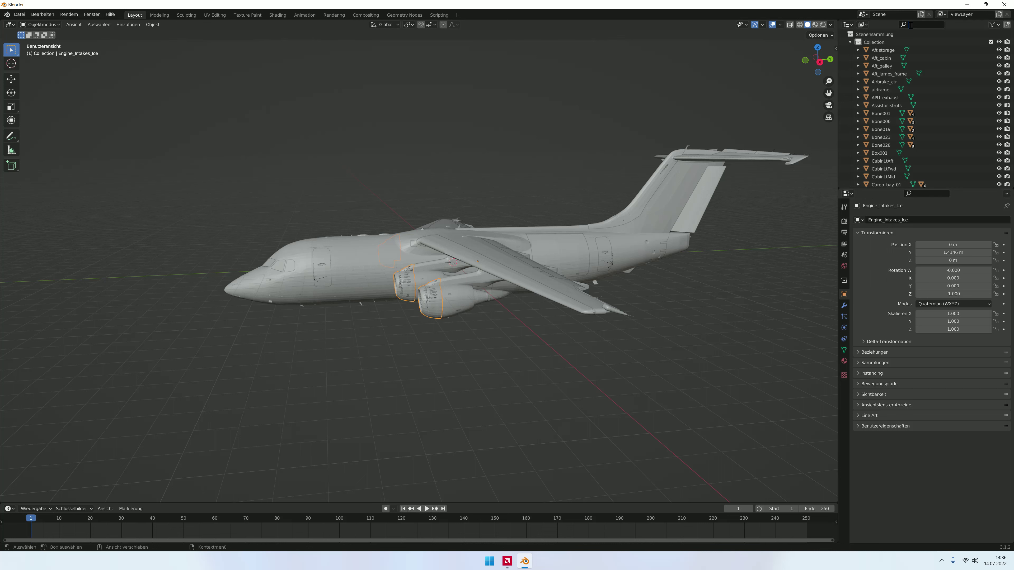
type("ICE")
Step: Hide Engine_Intakes_Ice and the four Fan_Ice objects in the Outliner
left_click(999, 50)
left_click(999, 82)
left_click(998, 113)
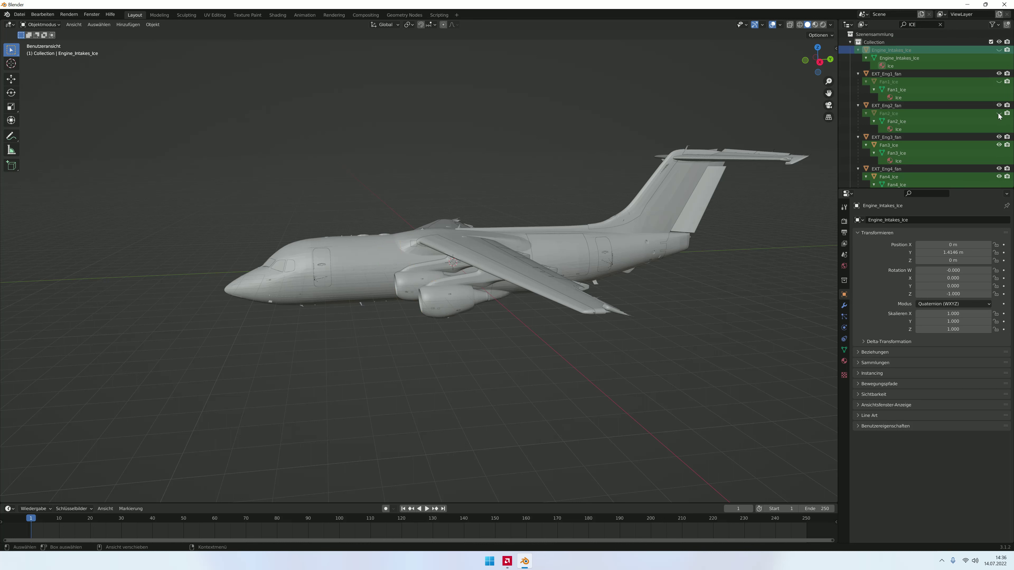
left_click(999, 145)
left_click(999, 176)
Step: Hide Tail_Ice and Wing_Ice, then clear the ICE filter to list all objects
scroll(999, 177, "down", 3)
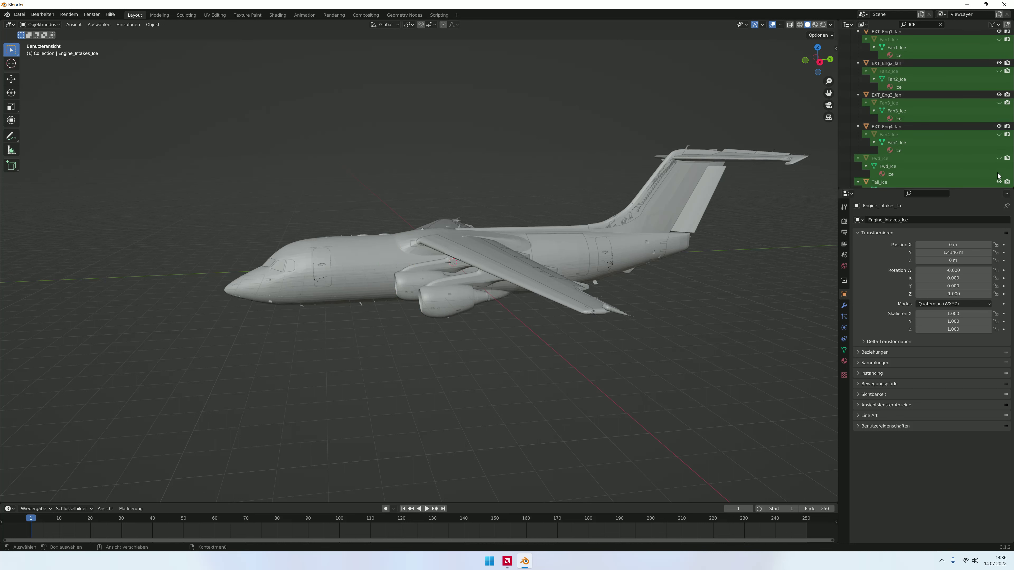
left_click(998, 182)
scroll(999, 176, "down", 2)
left_click(999, 174)
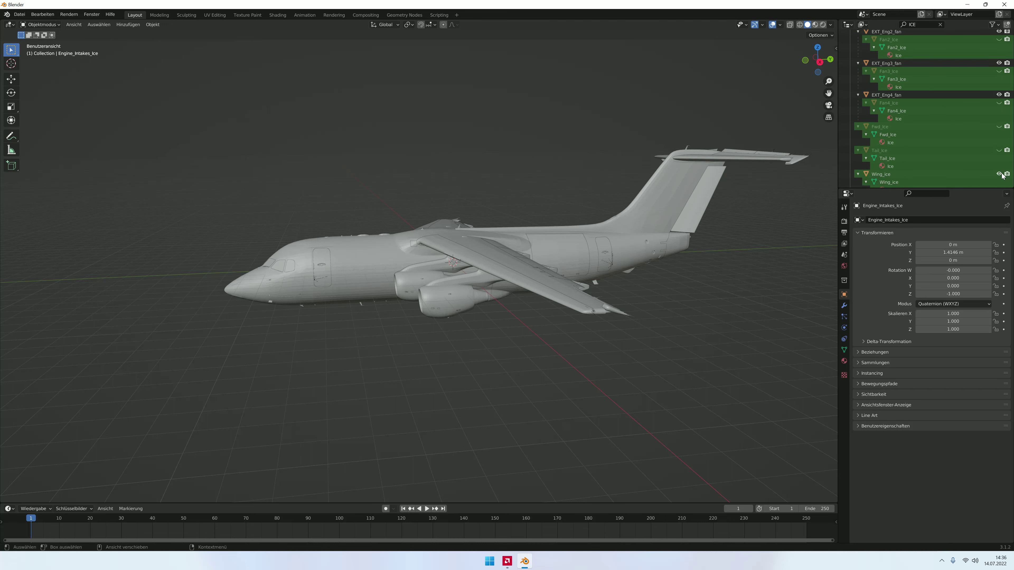
scroll(976, 126, "up", 6)
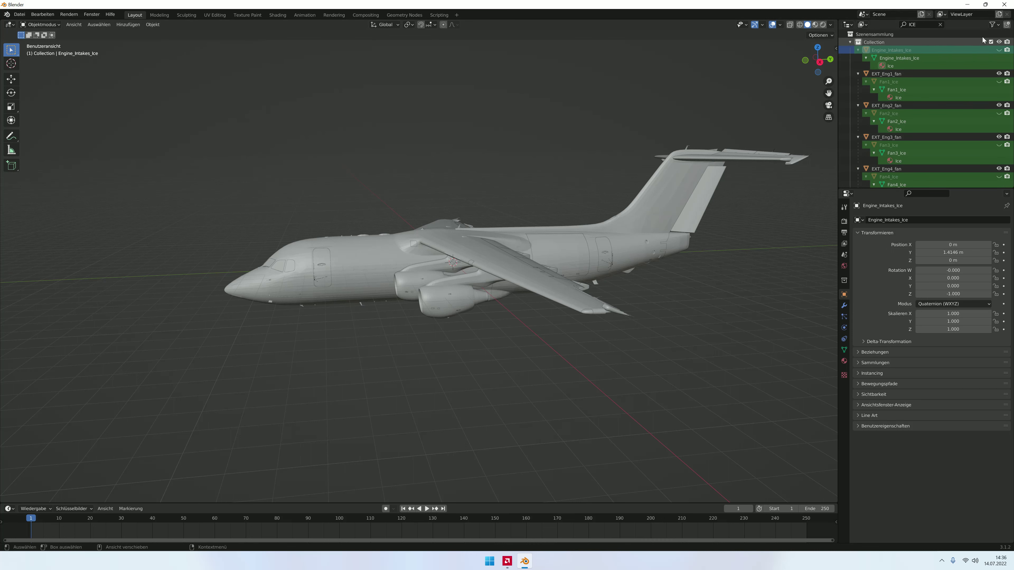
left_click(940, 24)
key("KP_4")
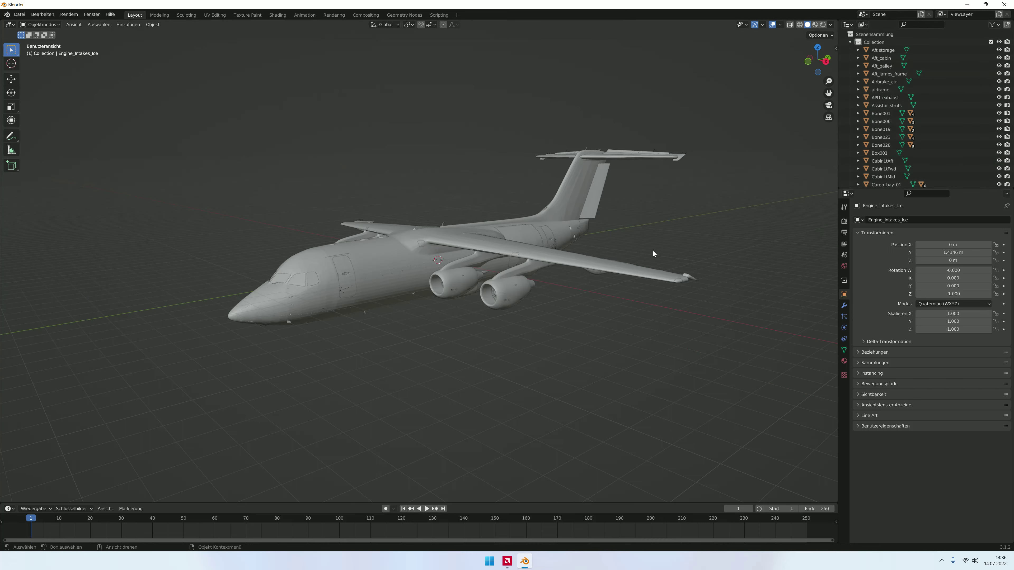
key("KP_4")
key("KP_4")
key("KP_4")
key("KP_4")
key("KP_4")
key("KP_4")
key("KP_4")
key("KP_4")
key("KP_4")
key("KP_4")
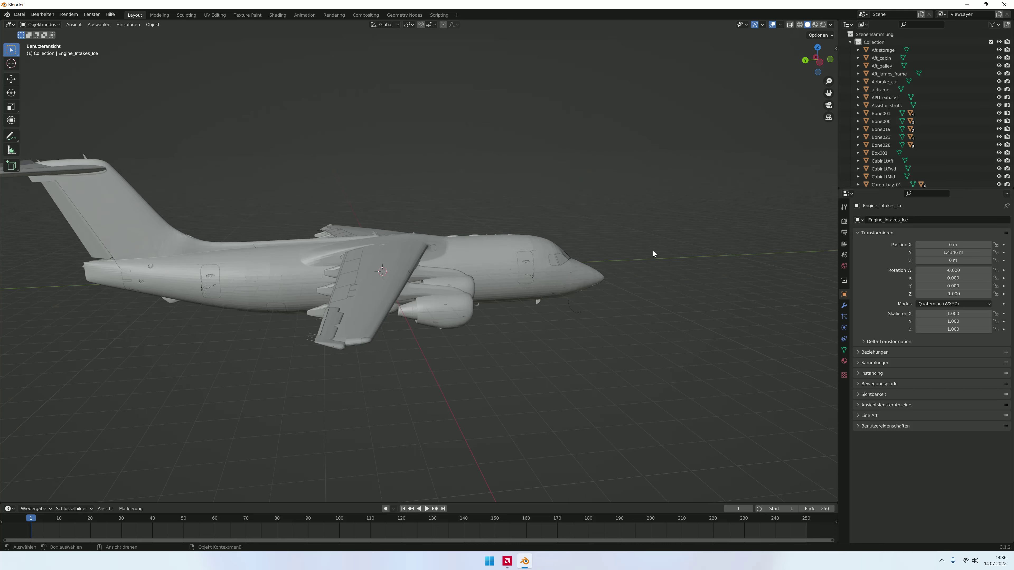
key("KP_4")
key("KP_4")
key("KP_4")
key("KP_4")
key("KP_4")
key("KP_4")
key("KP_4")
key("KP_4")
key("KP_4")
key("KP_4")
key("KP_4")
key("KP_4")
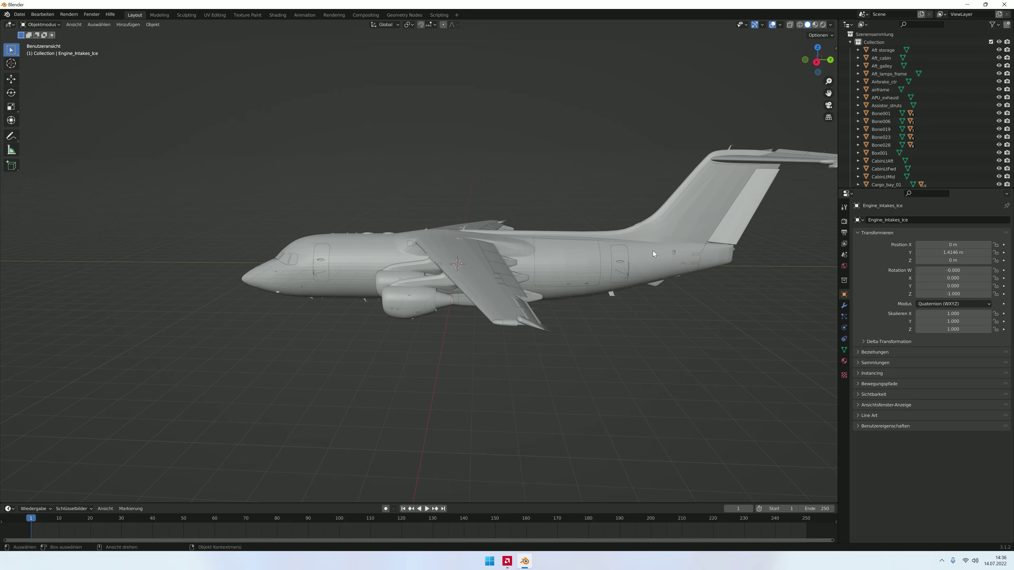
middle_click_drag(621, 211, 599, 220)
scroll(446, 203, "down", 1)
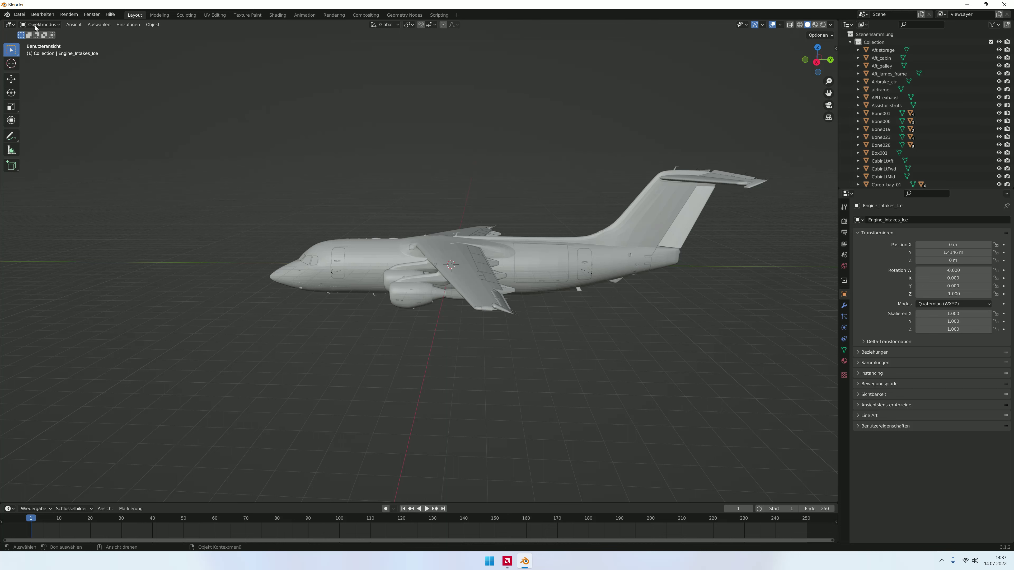
Step: Switch to the Texture Paint workspace, view the aircraft side-on, then minimise Blender
left_click(246, 15)
scroll(614, 216, "down", 3)
scroll(614, 215, "down", 3)
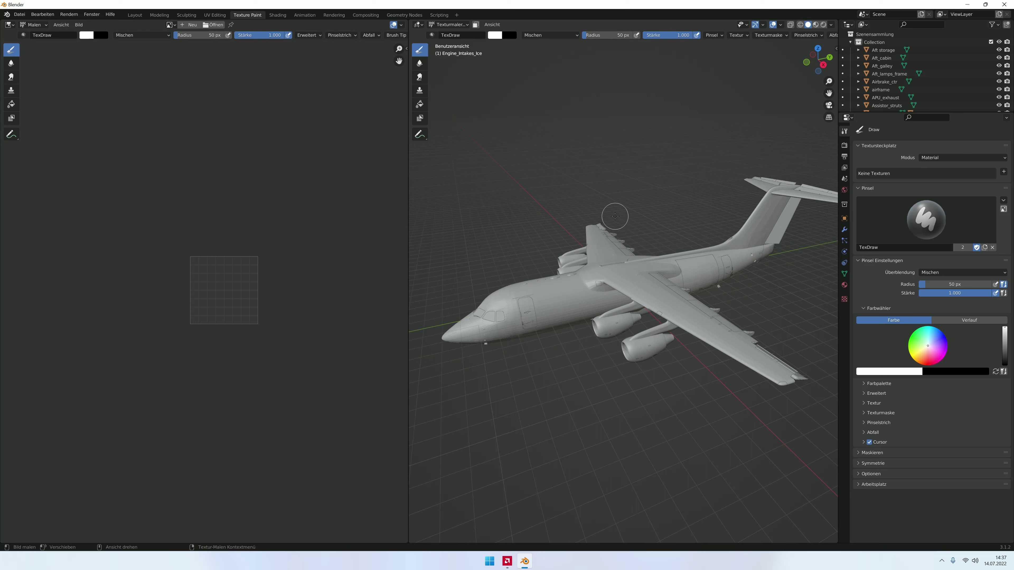
middle_click_drag(615, 216, 613, 215)
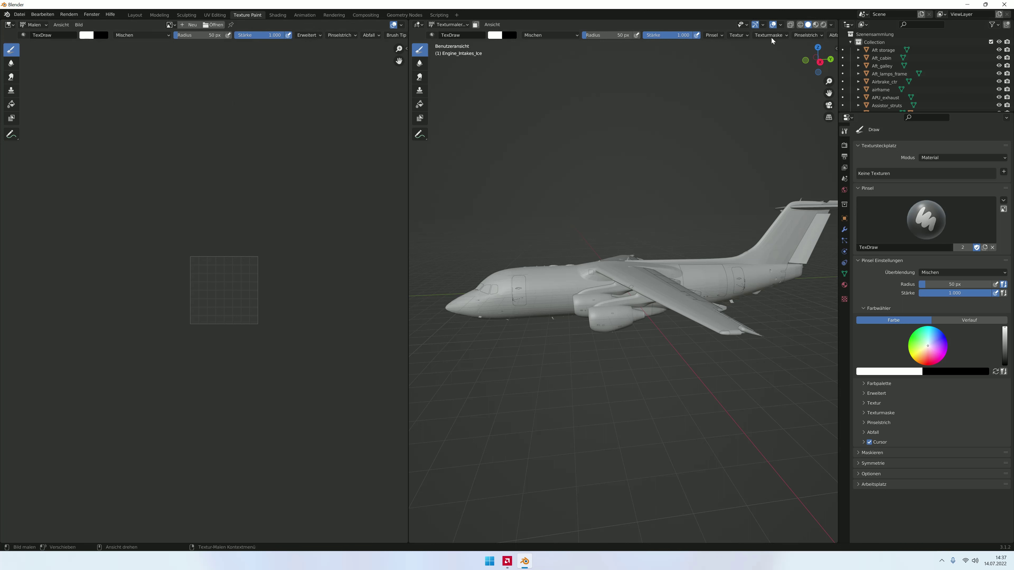
left_click(967, 4)
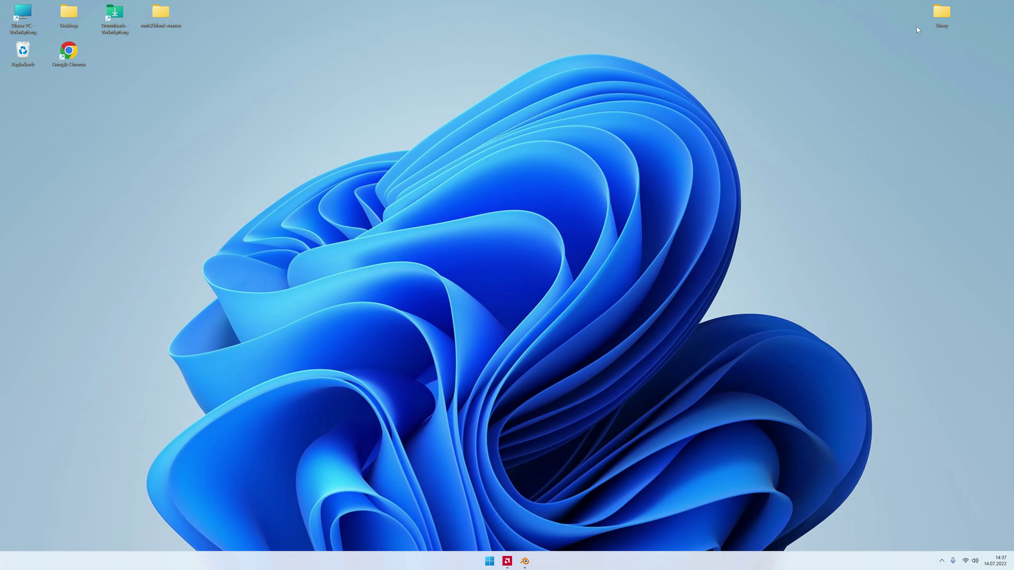
Step: Browse Livery > justflight-aircraft-146 > SimObjects > Airplanes > JF_146_200QT > texture and open the EXT01 albedo DDS in paint.net
double_click(938, 18)
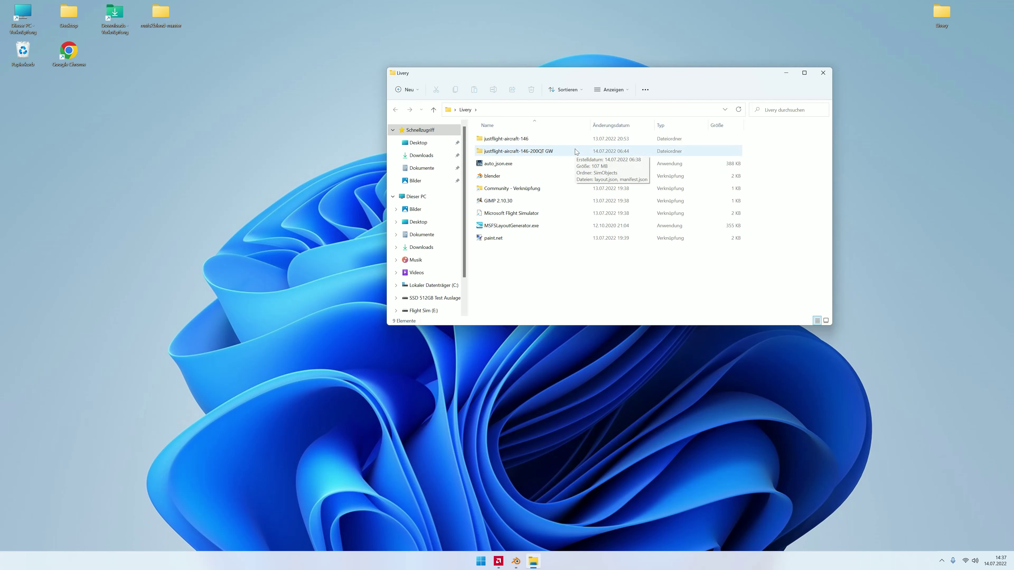
left_click(507, 188)
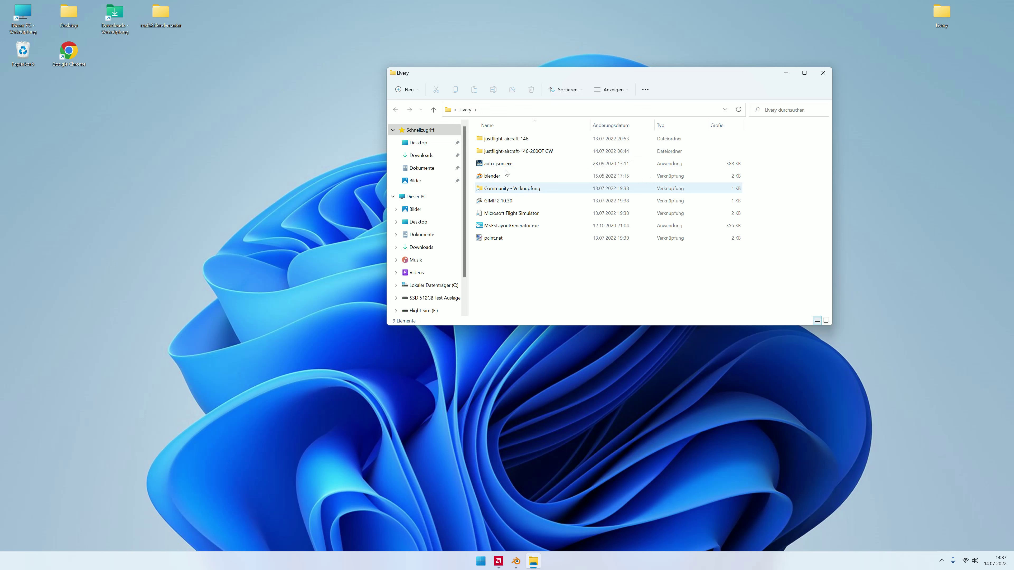
double_click(505, 139)
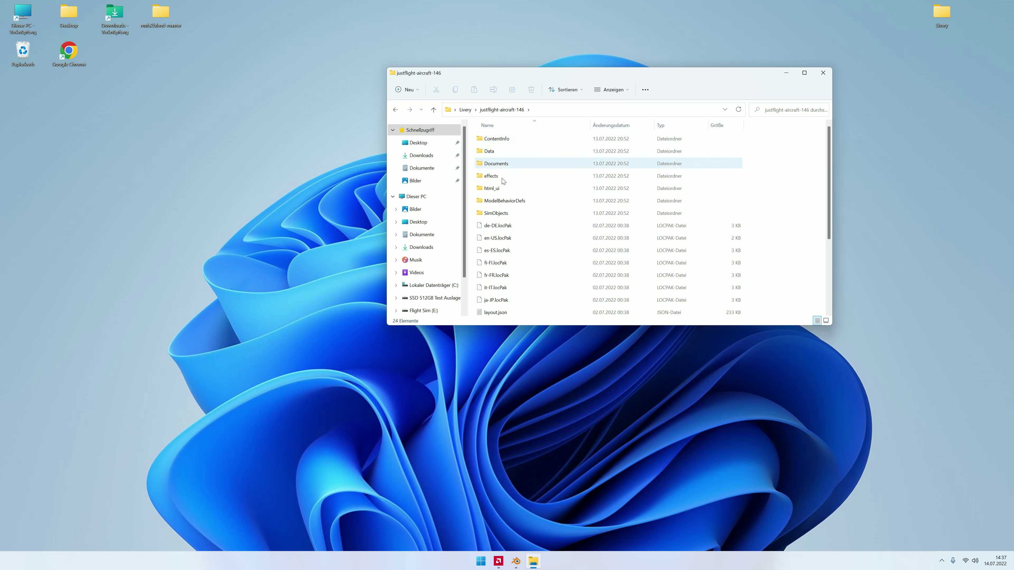
double_click(505, 213)
double_click(499, 139)
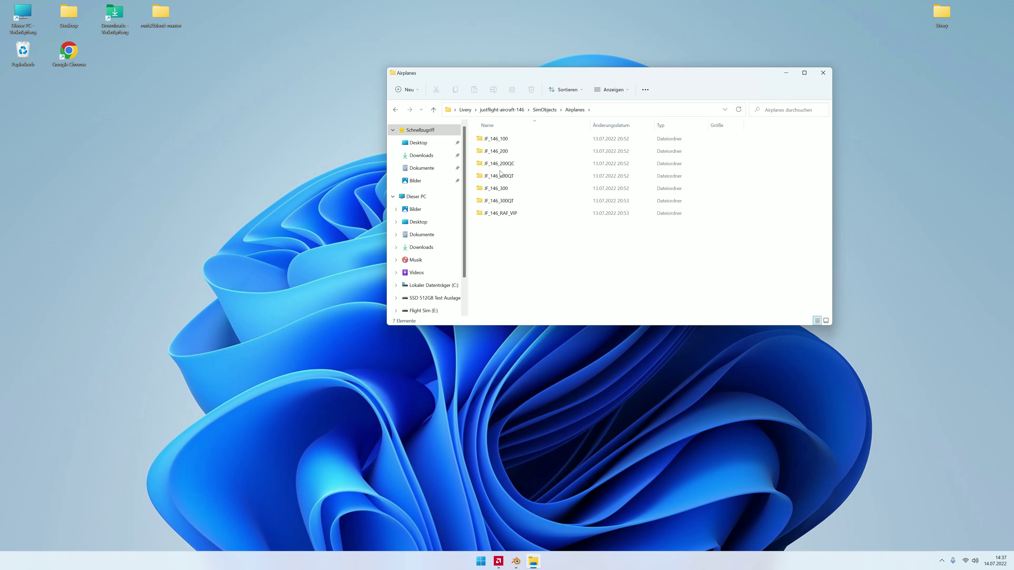
double_click(502, 175)
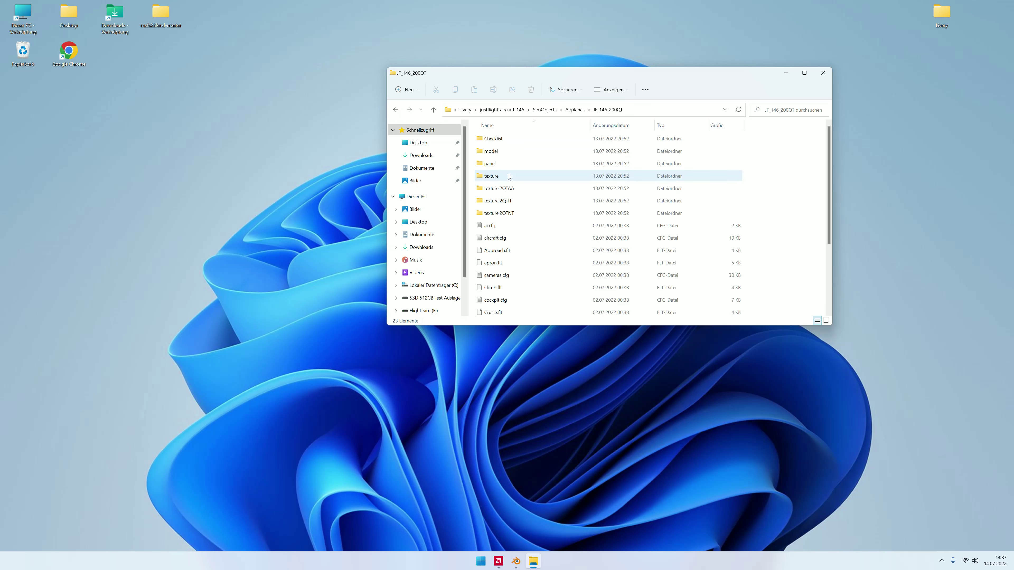
double_click(507, 176)
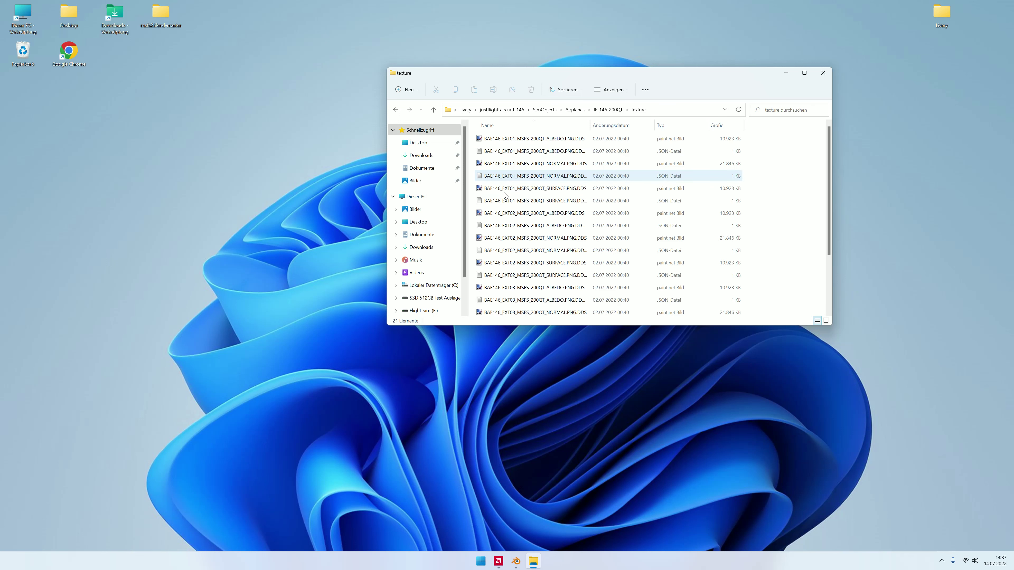
double_click(515, 140)
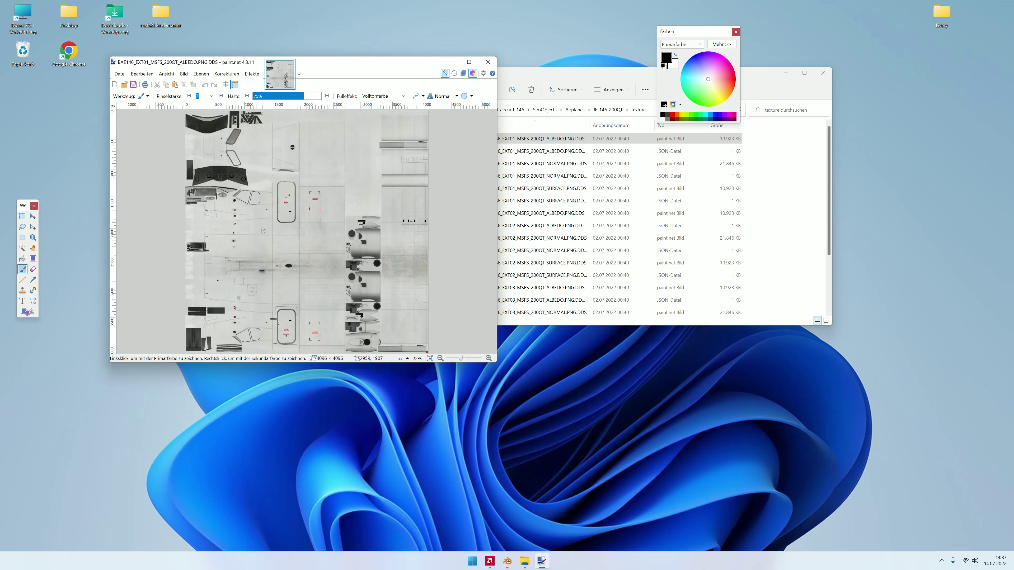
Step: Close the EXT01 texture, then open and close the EXT02 albedo texture in paint.net
left_click(529, 152)
left_click(487, 62)
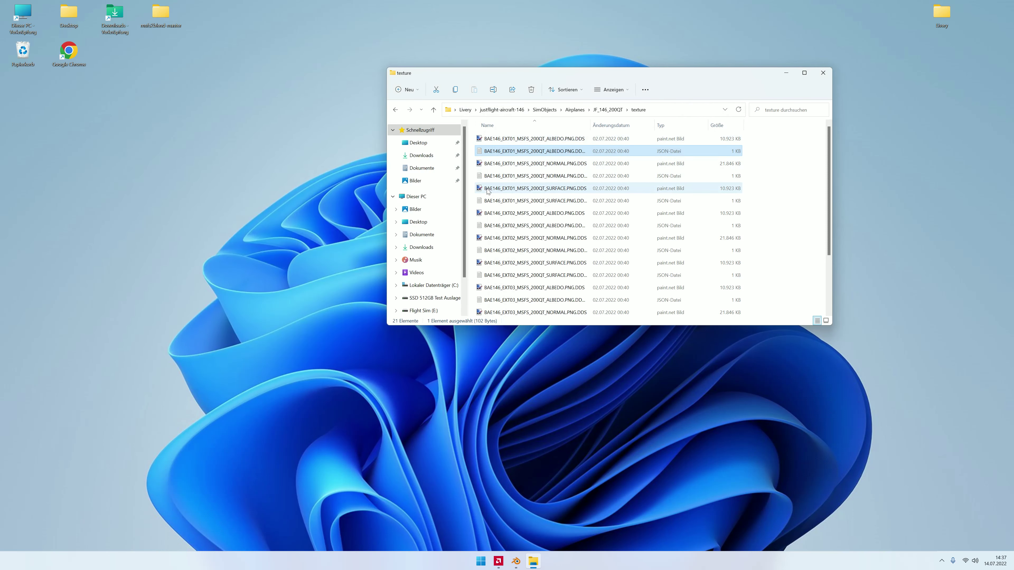
left_click(530, 213)
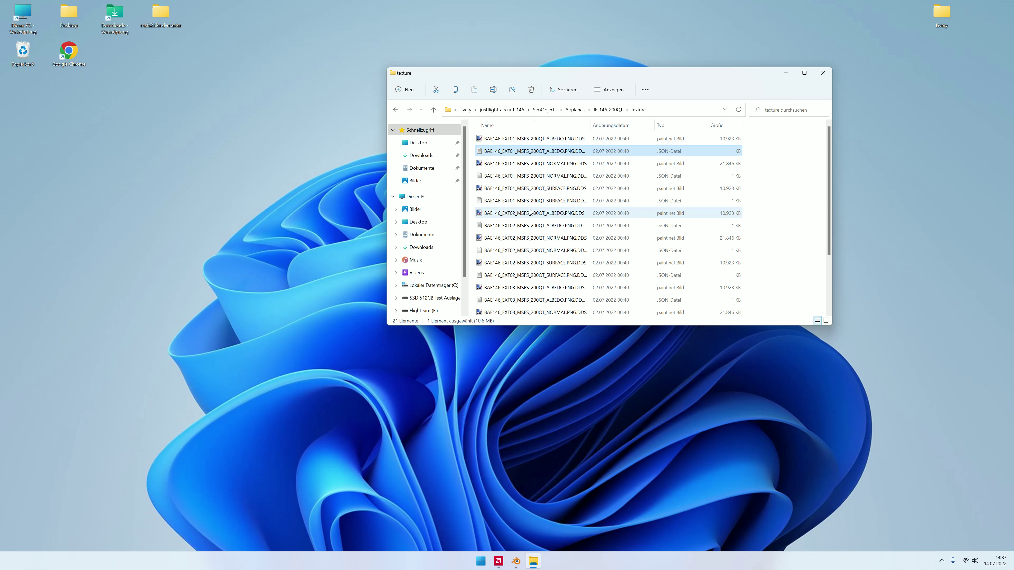
double_click(530, 212)
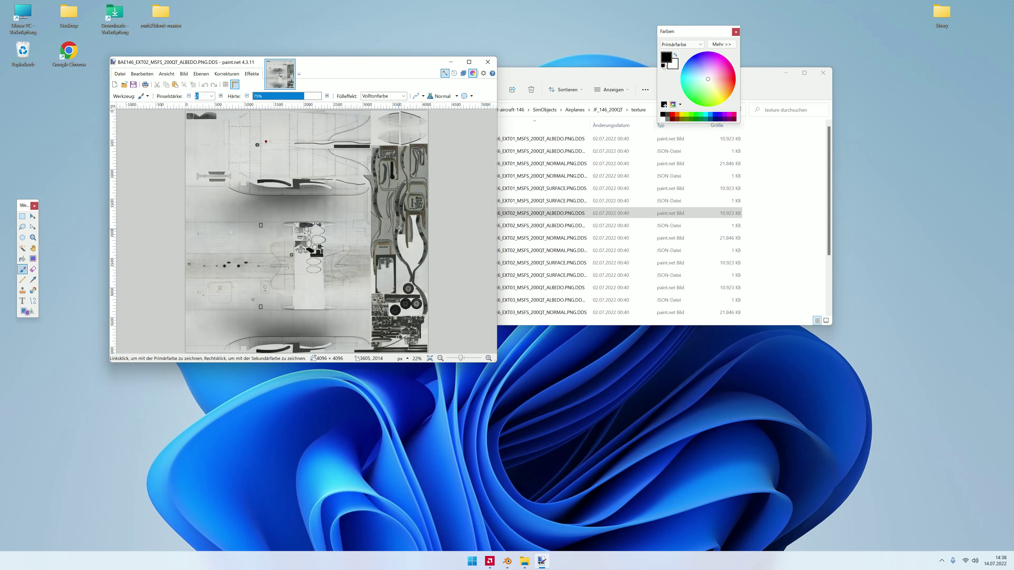
left_click(488, 62)
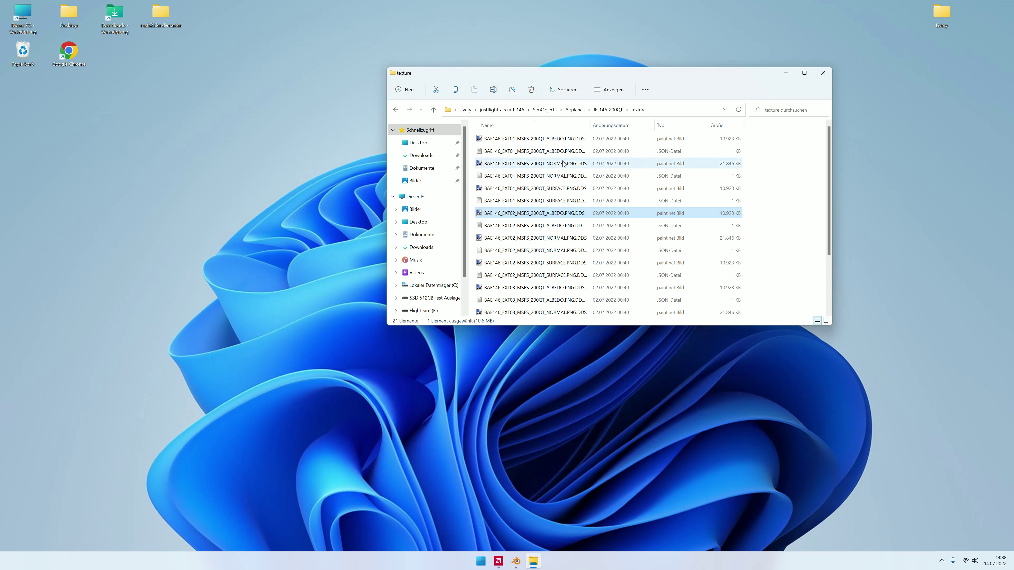
Step: Bring Blender forward, minimise it again, and close the texture folder window
left_click(515, 561)
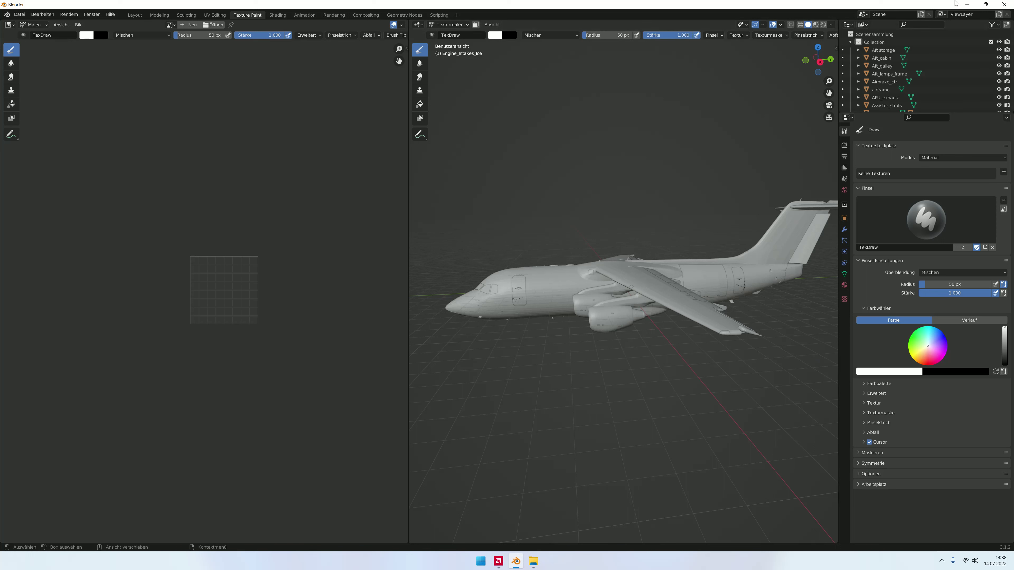
left_click(967, 4)
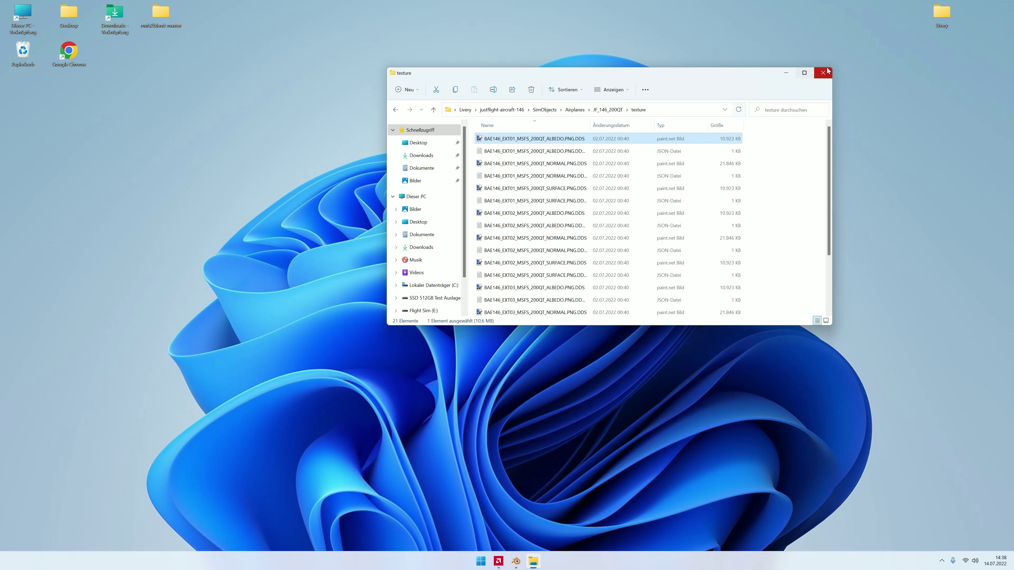
left_click(823, 73)
Step: Restore Blender and add a base colour texture slot for the ice material
left_click(525, 561)
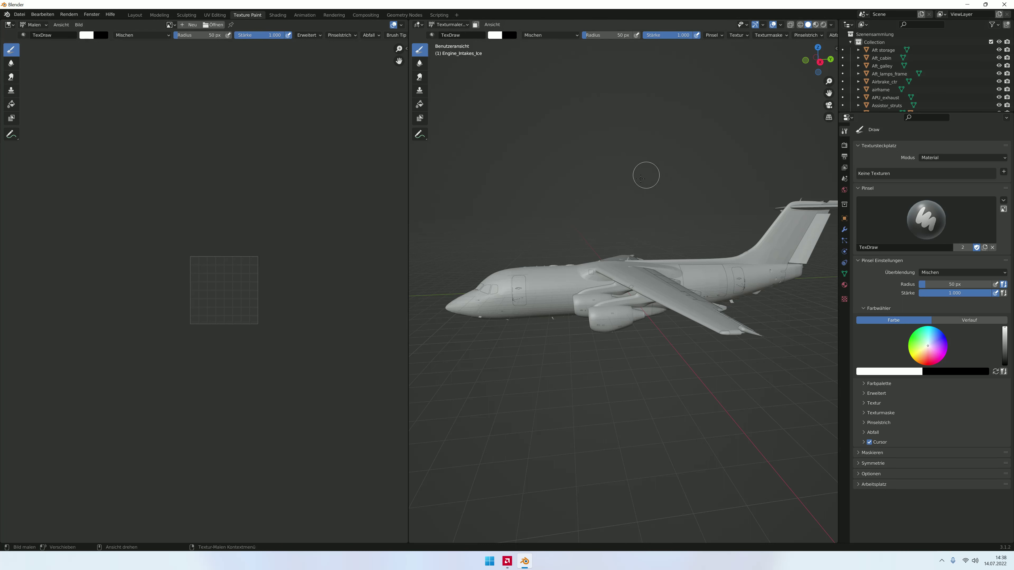
left_click(1003, 173)
left_click(970, 180)
Step: Switch to Object Mode, select the airframe object, and put it into Texture Paint mode
left_click(450, 24)
left_click(551, 269)
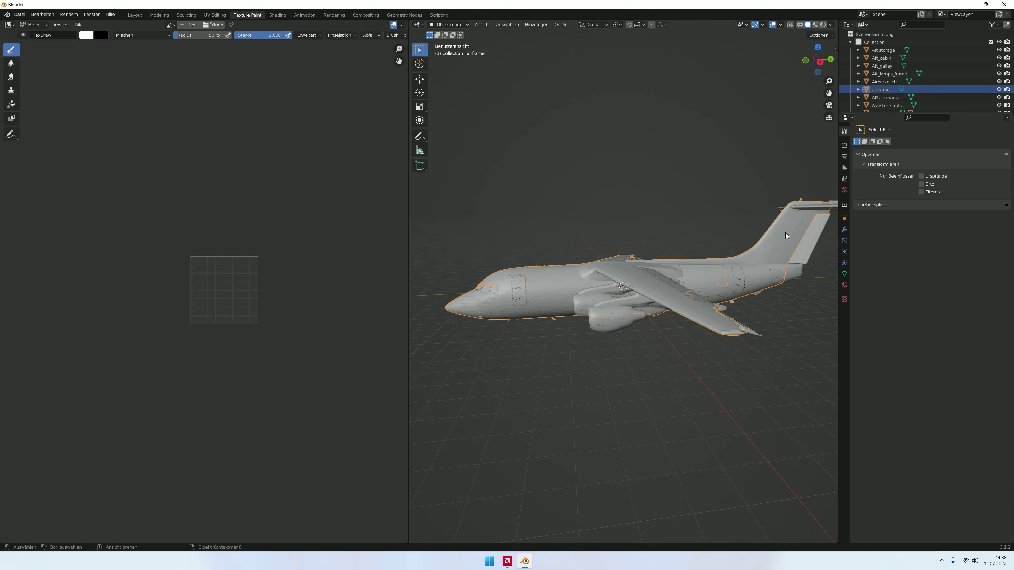
left_click(559, 286)
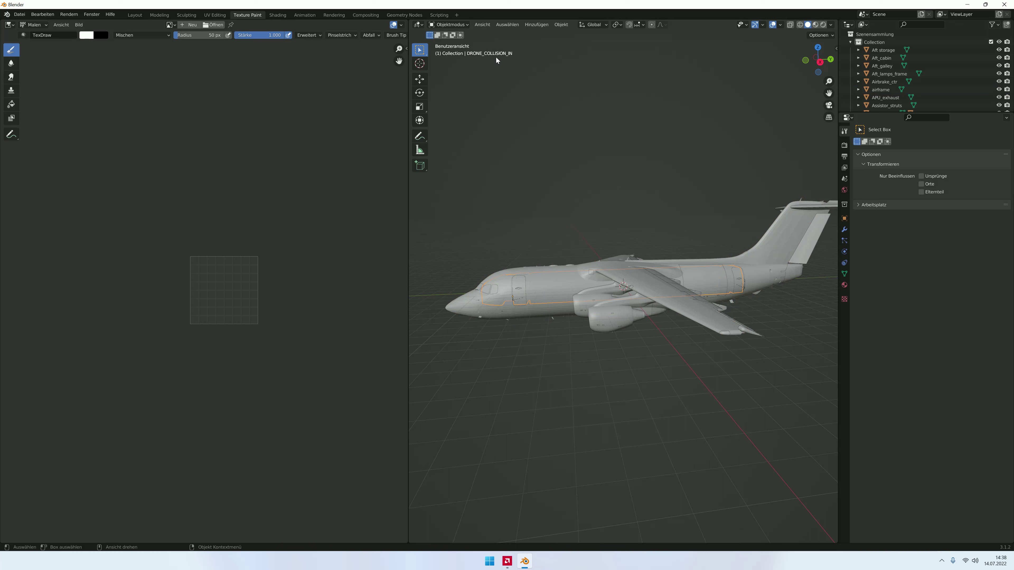
left_click(459, 75)
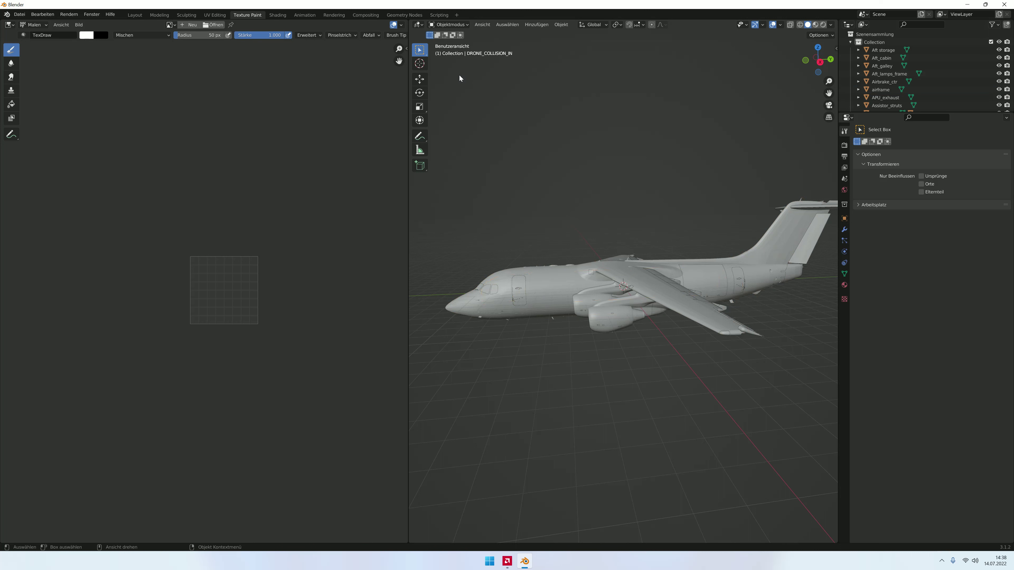
left_click(537, 276)
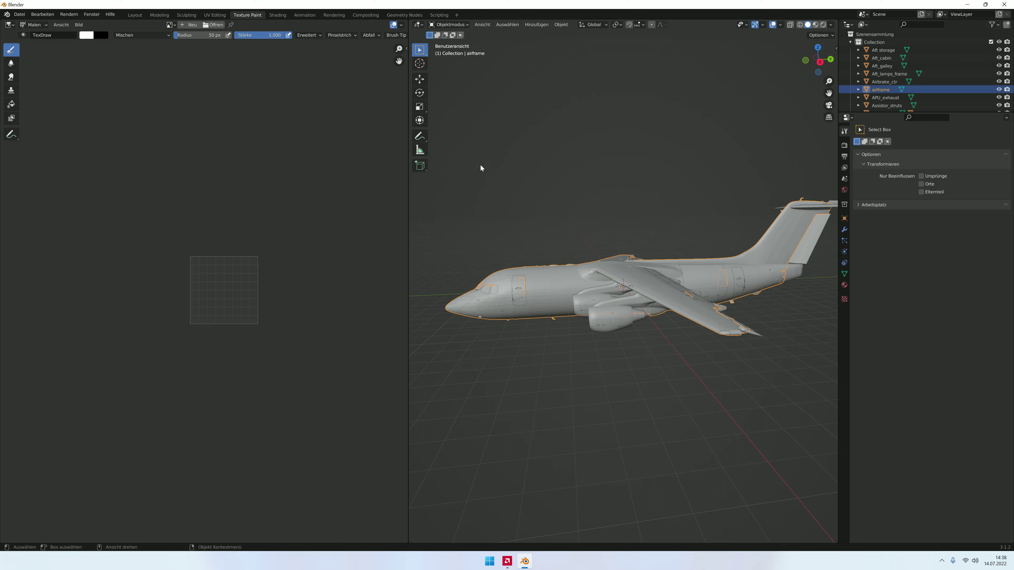
left_click(551, 283)
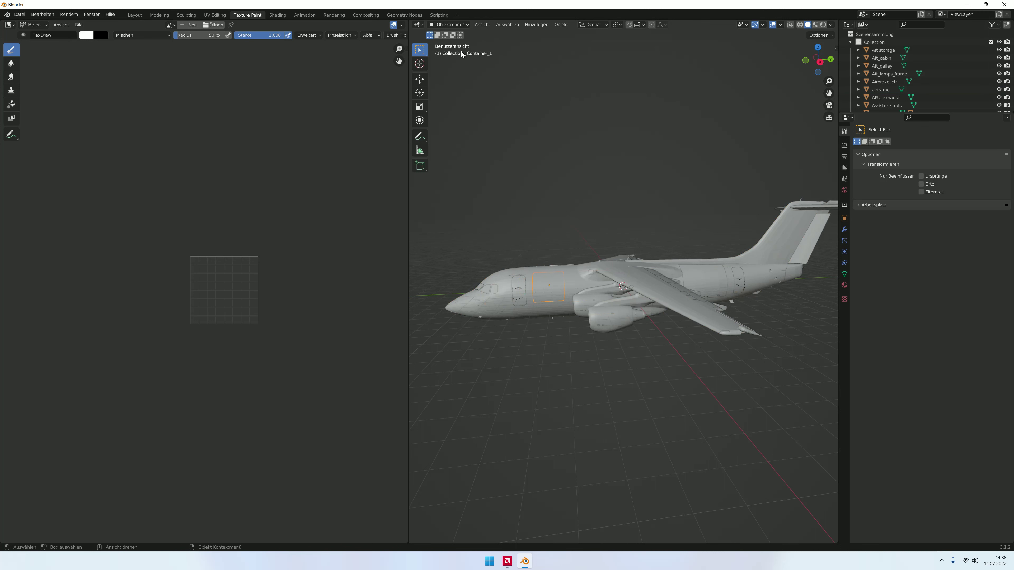
left_click(479, 317)
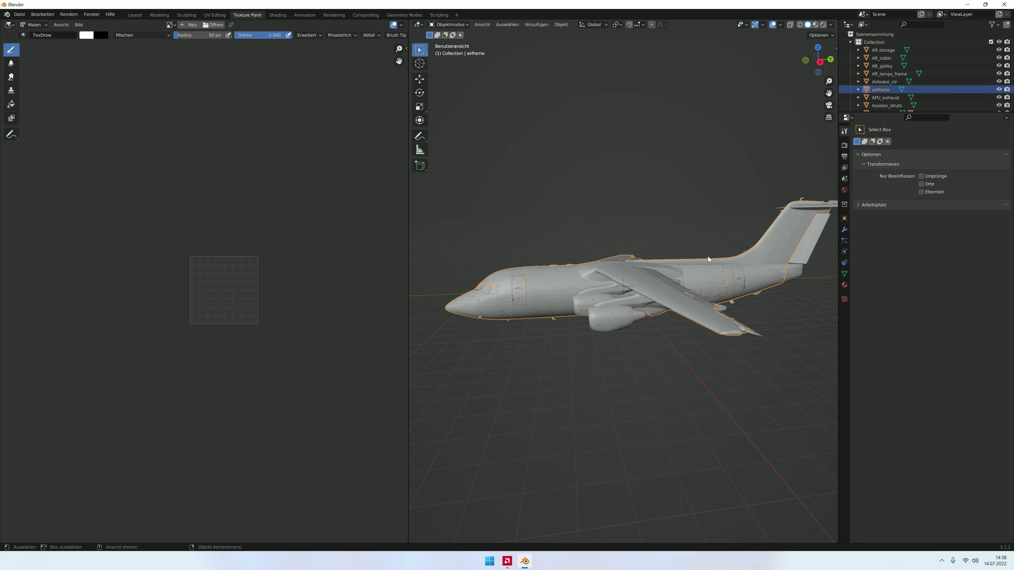
left_click(449, 25)
left_click(452, 76)
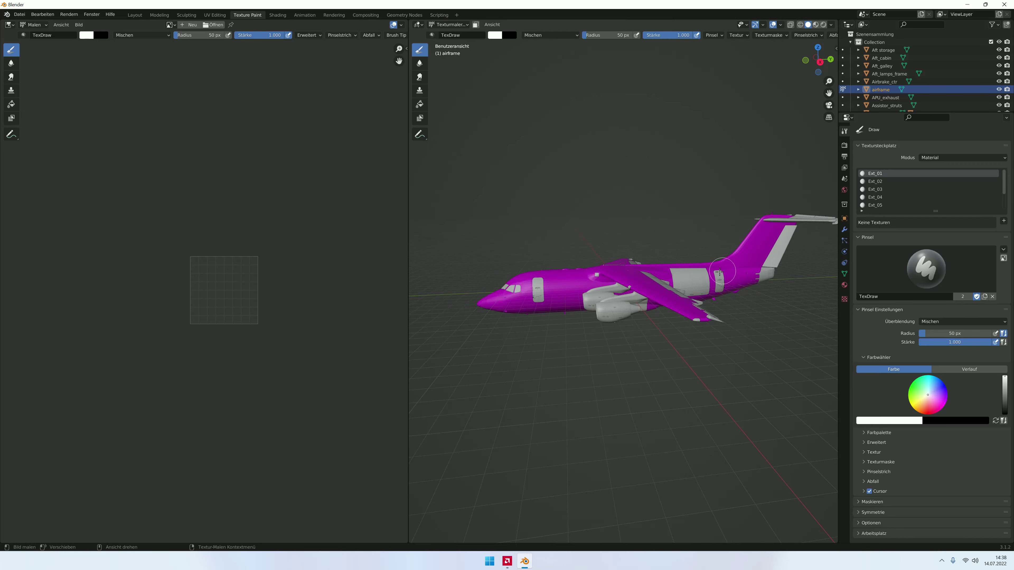
middle_click_drag(702, 274, 686, 267)
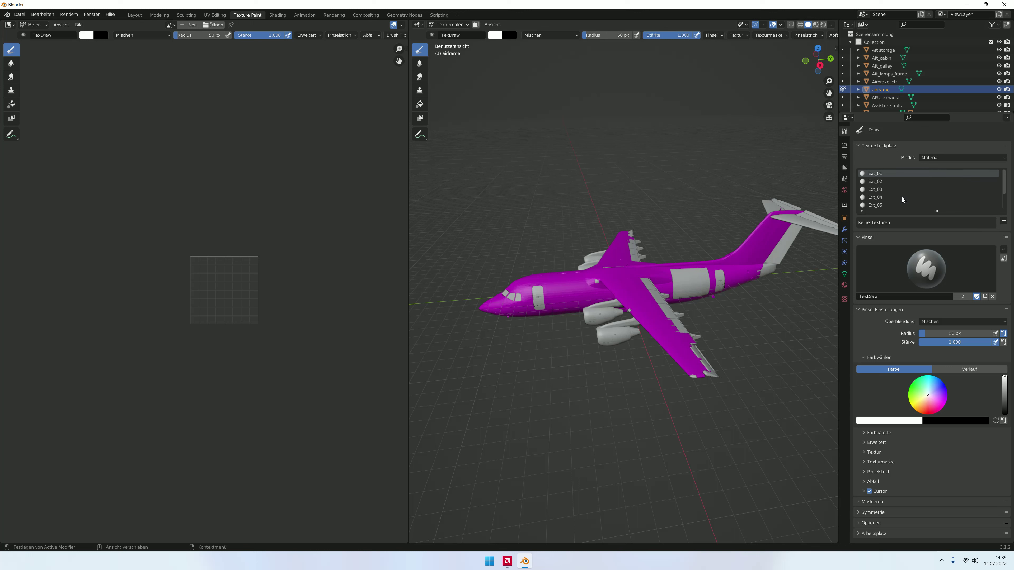
scroll(872, 192, "down", 1)
scroll(877, 192, "up", 2)
left_click(1003, 222)
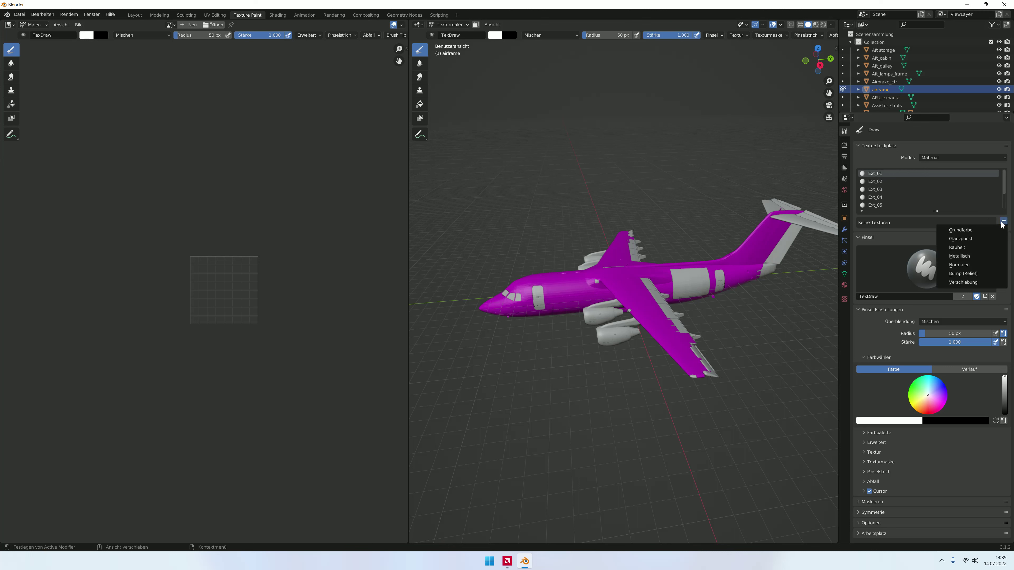
left_click(989, 230)
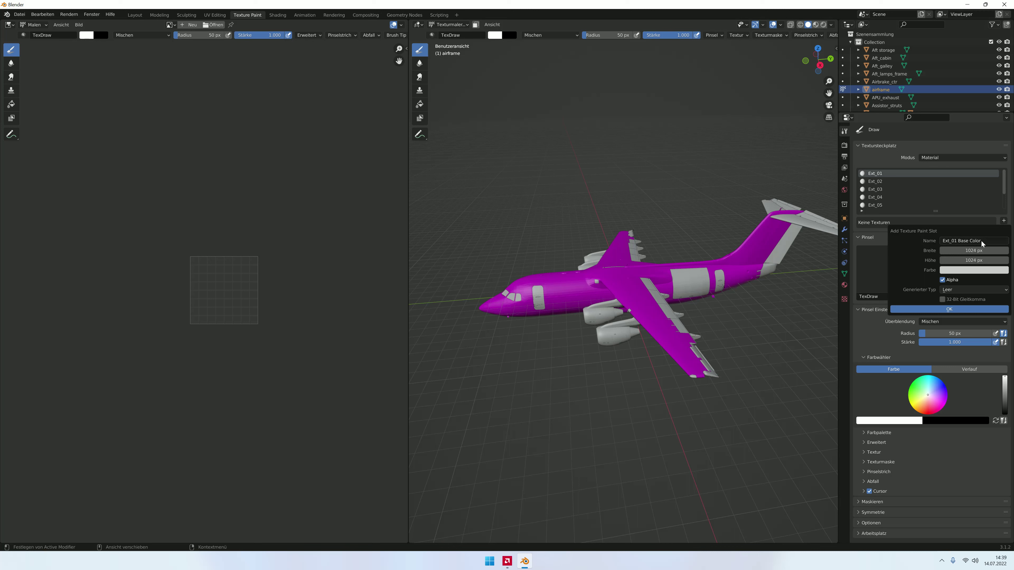
left_click(961, 269)
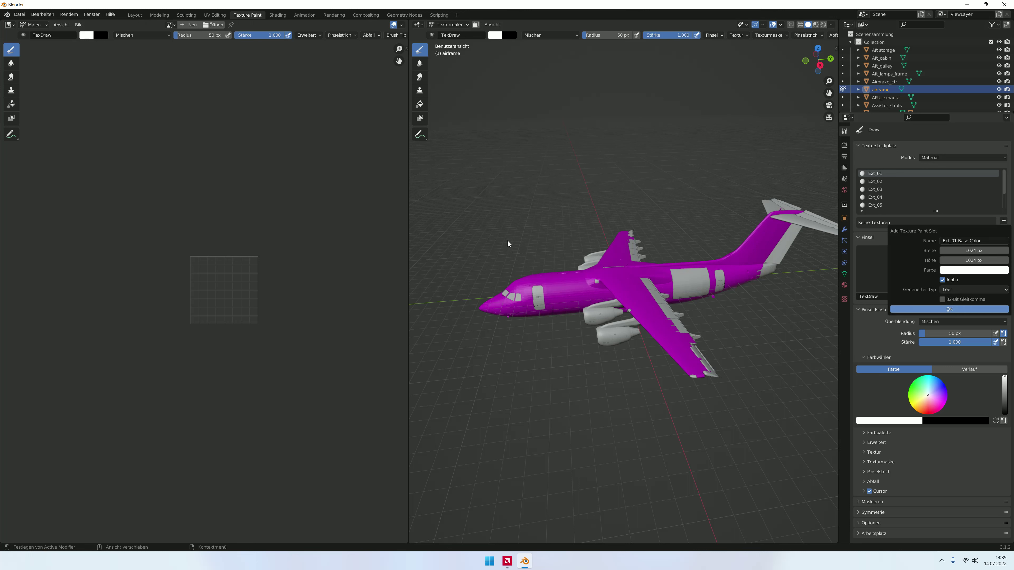
left_click(889, 163)
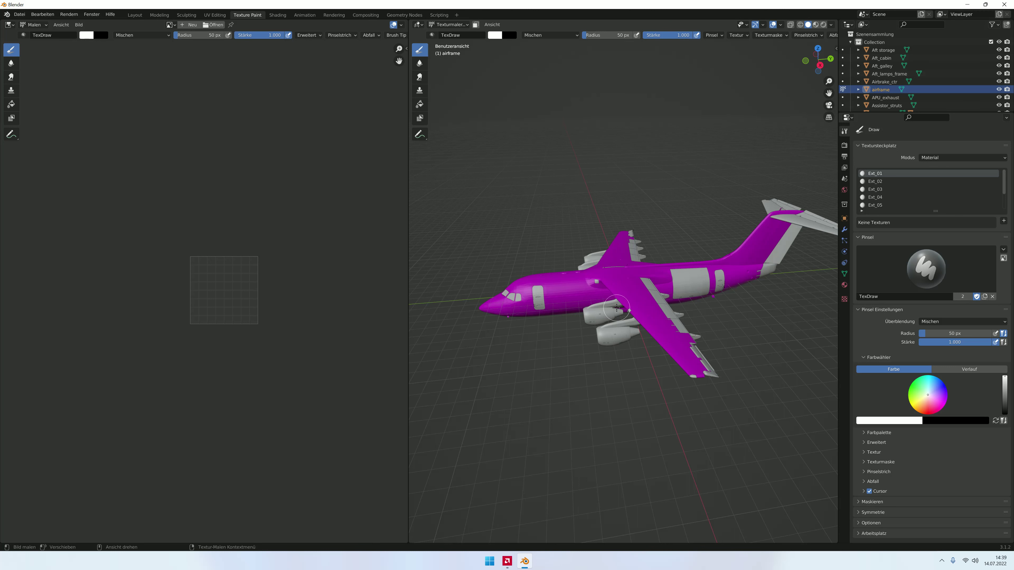
scroll(547, 296, "up", 2)
scroll(546, 296, "up", 5)
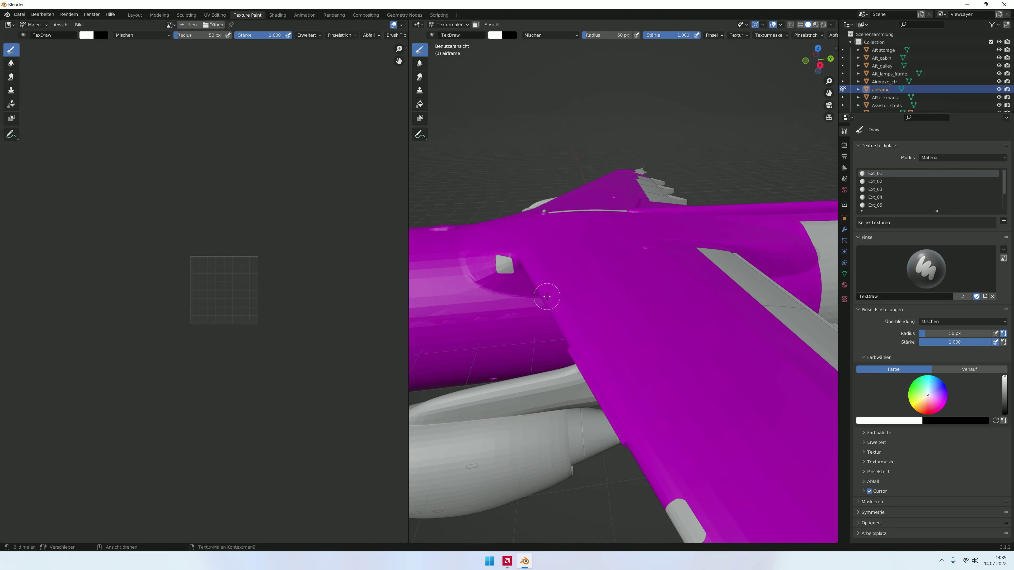
middle_click_drag(547, 296, 546, 296)
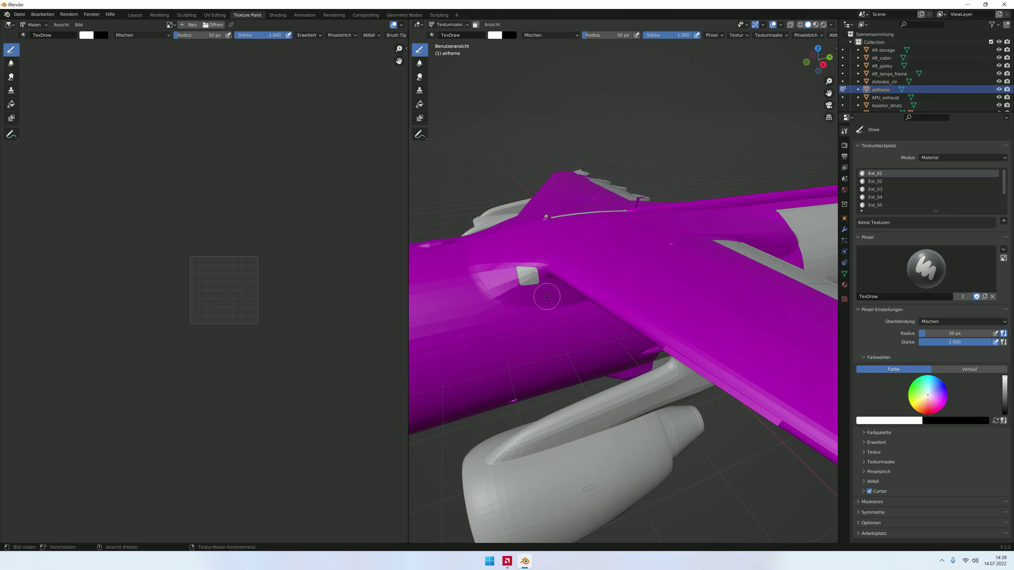
scroll(546, 296, "down", 5)
scroll(547, 297, "up", 2)
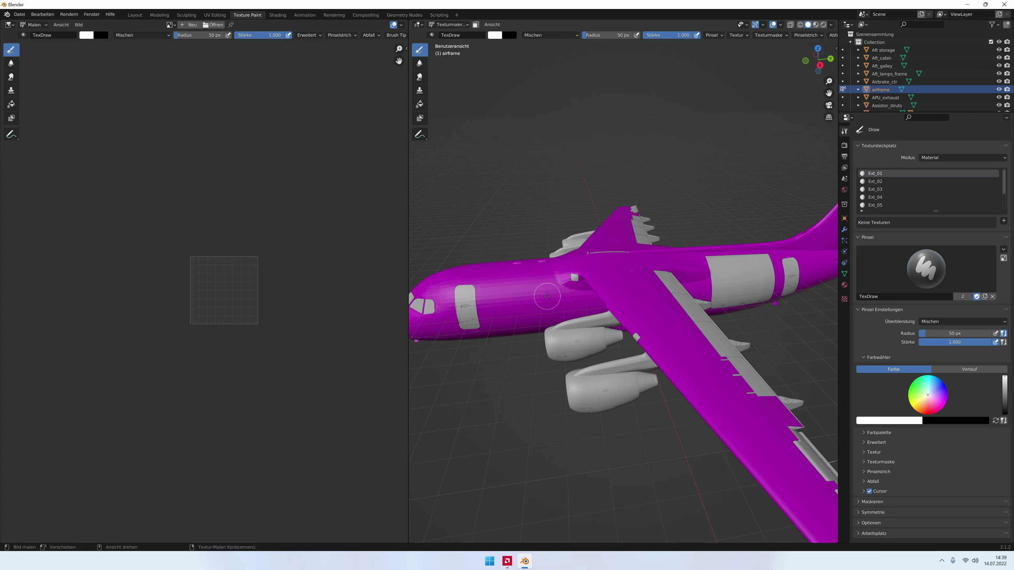
scroll(522, 304, "down", 4)
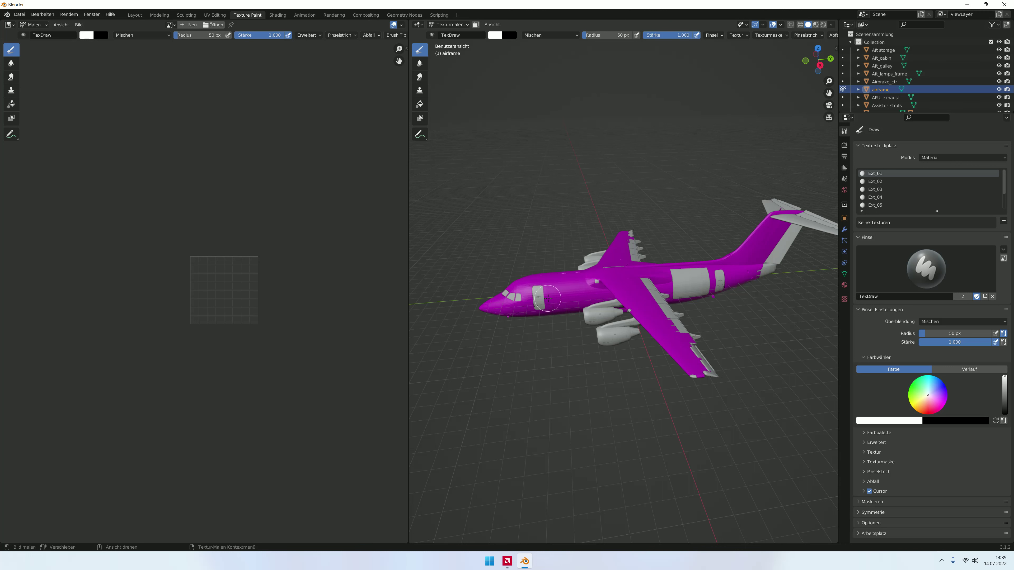
middle_click_drag(548, 297, 559, 286)
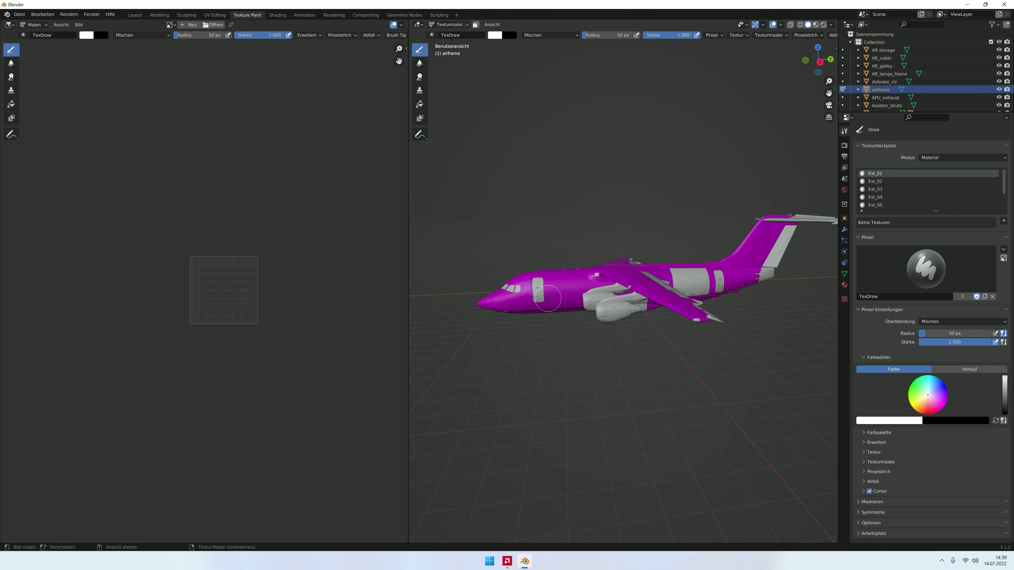
left_click(1002, 221)
left_click(957, 229)
Step: Minimise Blender and create a new desktop folder named YYY
left_click(966, 5)
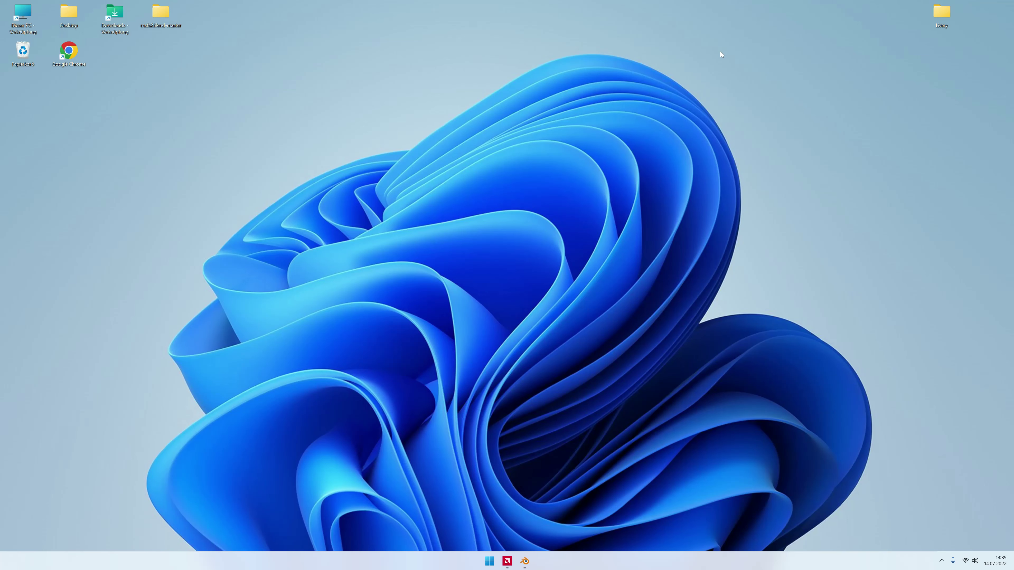
right_click(468, 84)
left_click(628, 151)
type("YYY")
key("Return")
Step: Open justflight-aircraft-146 > SimObjects > Airplanes > JF_146_200QT > texture and select the EXT01 albedo file
double_click(495, 139)
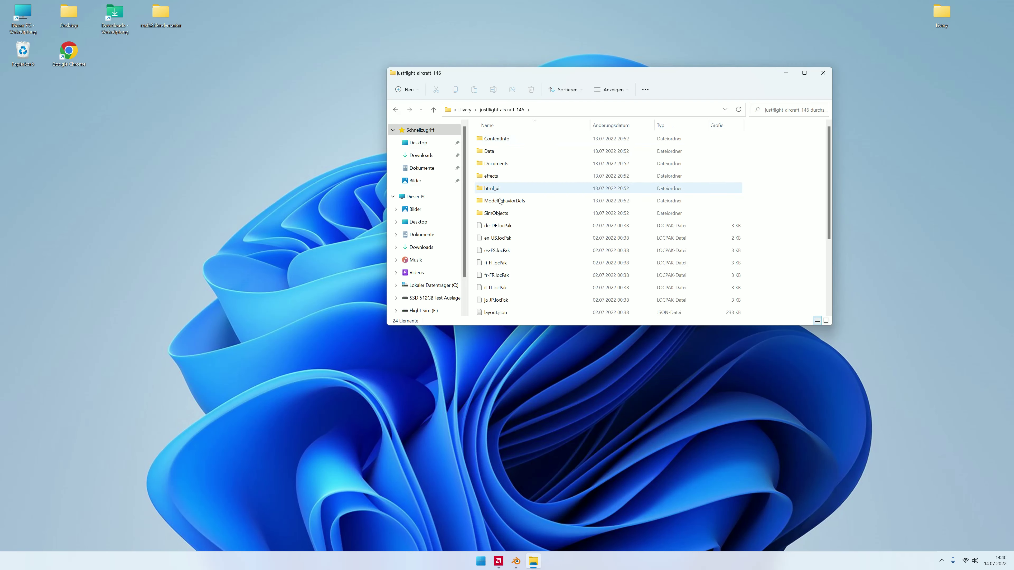
double_click(498, 213)
double_click(499, 139)
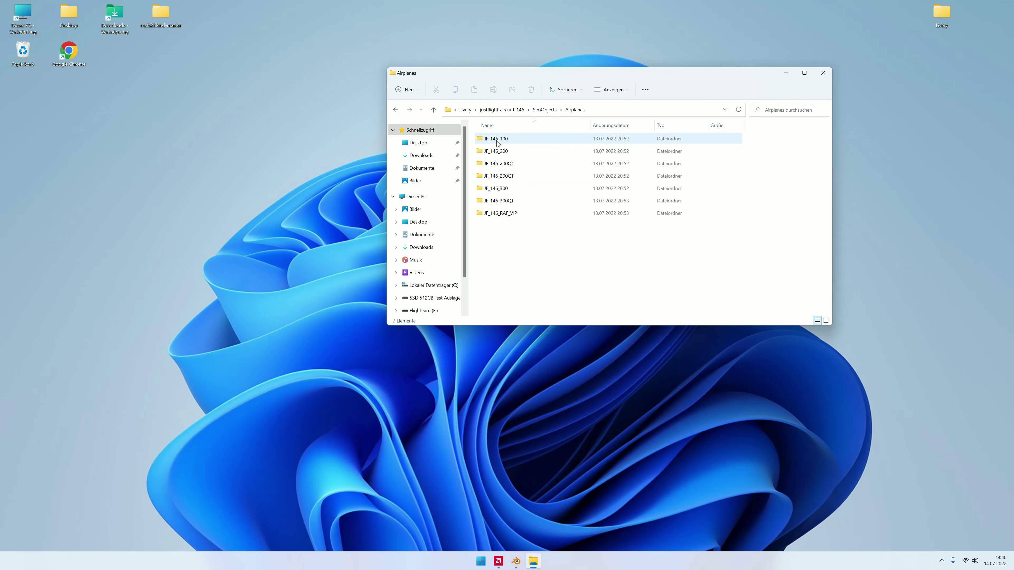
double_click(498, 176)
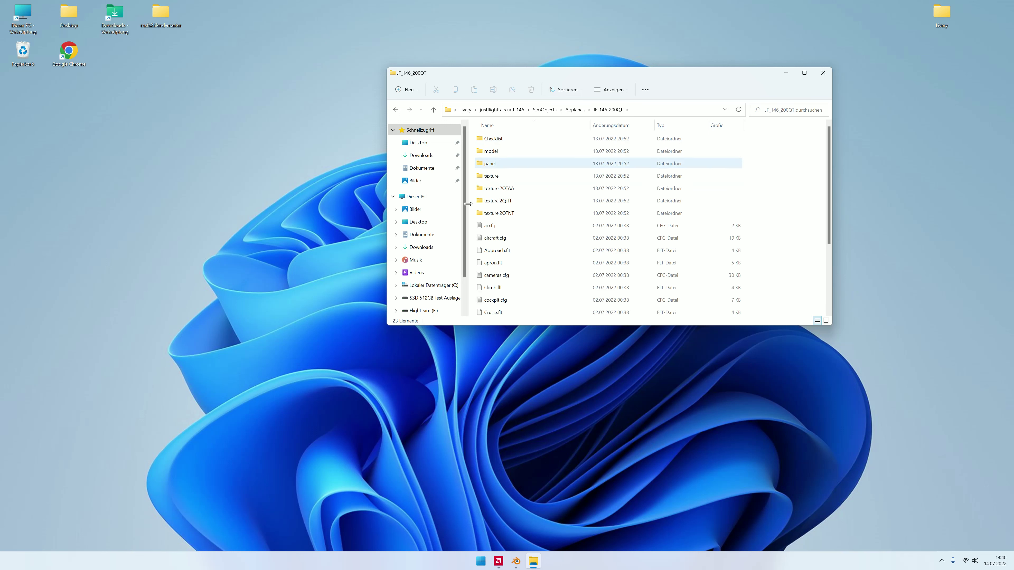
left_click_drag(549, 76, 682, 73)
left_click_drag(494, 96, 310, 100)
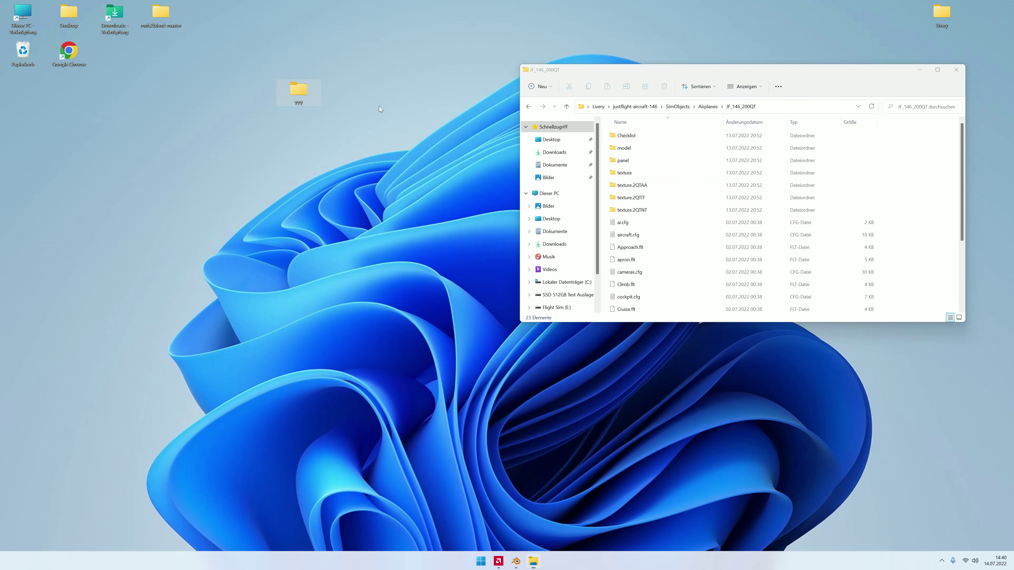
left_click_drag(598, 73, 511, 53)
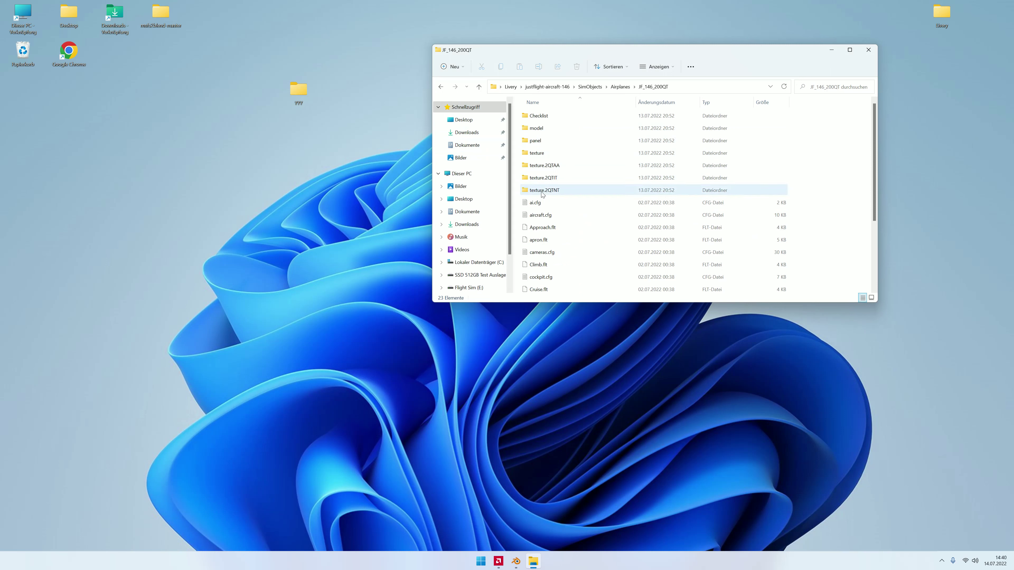
double_click(553, 155)
left_click(553, 117)
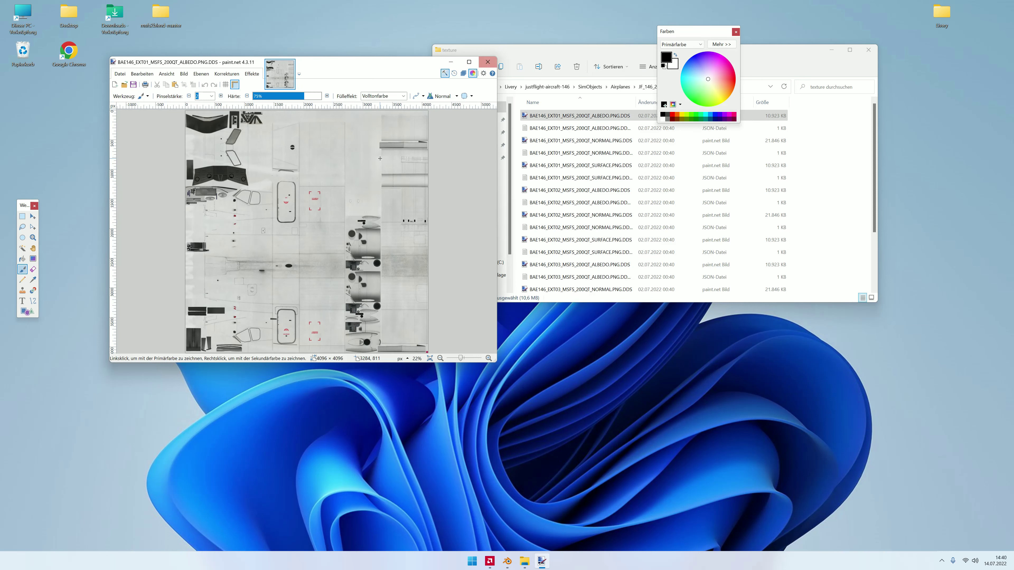
left_click(487, 62)
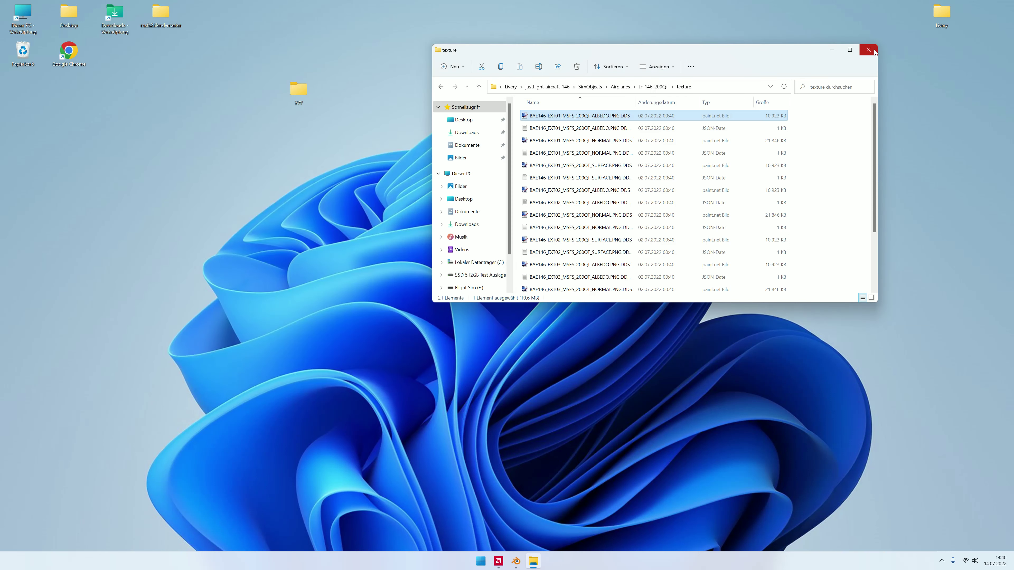
Step: Close Explorer, return to Blender, and filter the Outliner for 'Decals'
left_click(868, 49)
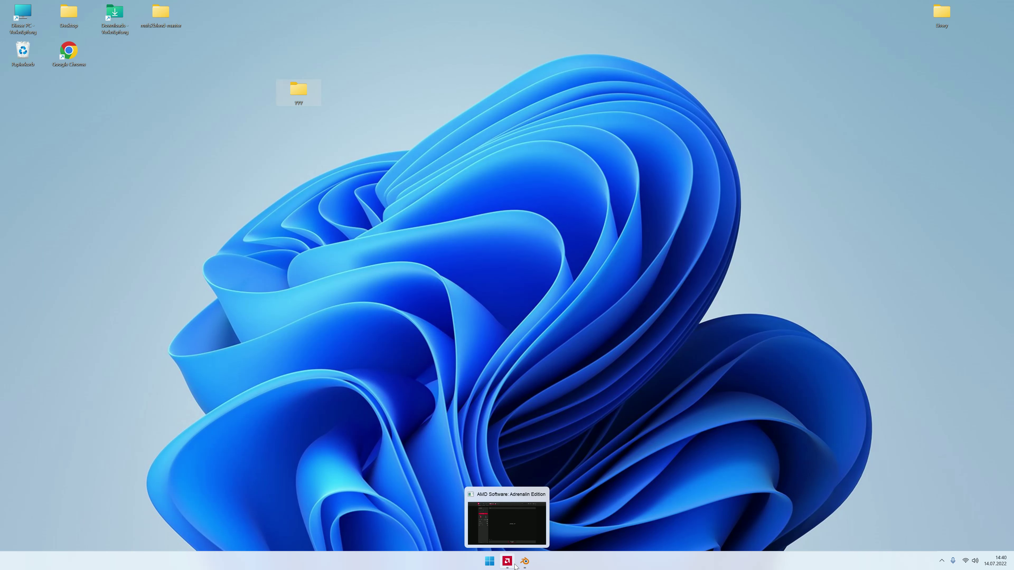
left_click(525, 561)
left_click(924, 24)
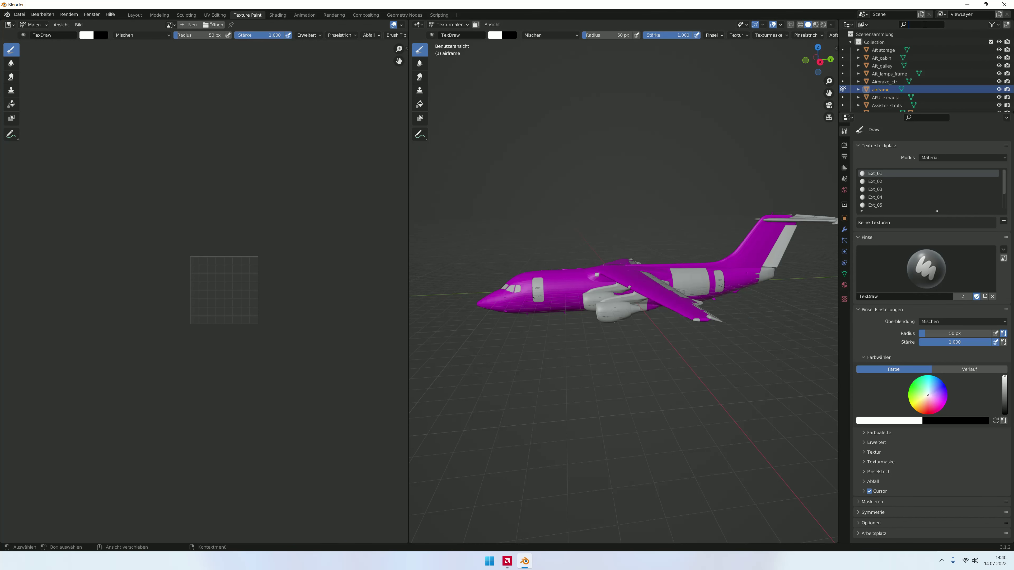
type("Decals")
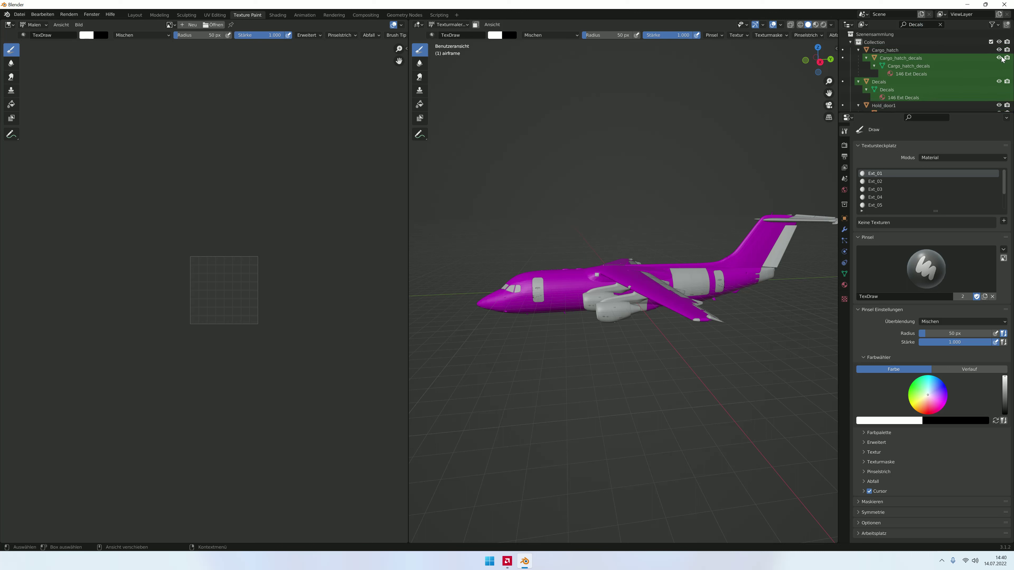
scroll(1000, 83, "down", 3)
scroll(999, 83, "down", 3)
scroll(1000, 85, "down", 3)
scroll(999, 85, "down", 3)
scroll(998, 80, "up", 3)
scroll(997, 74, "up", 3)
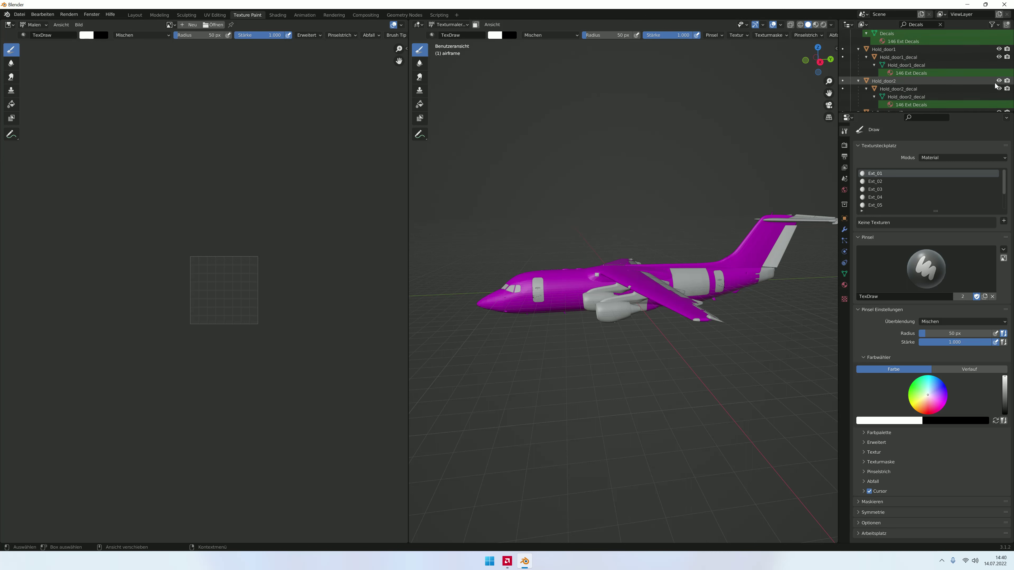
scroll(996, 70, "up", 3)
scroll(995, 64, "up", 3)
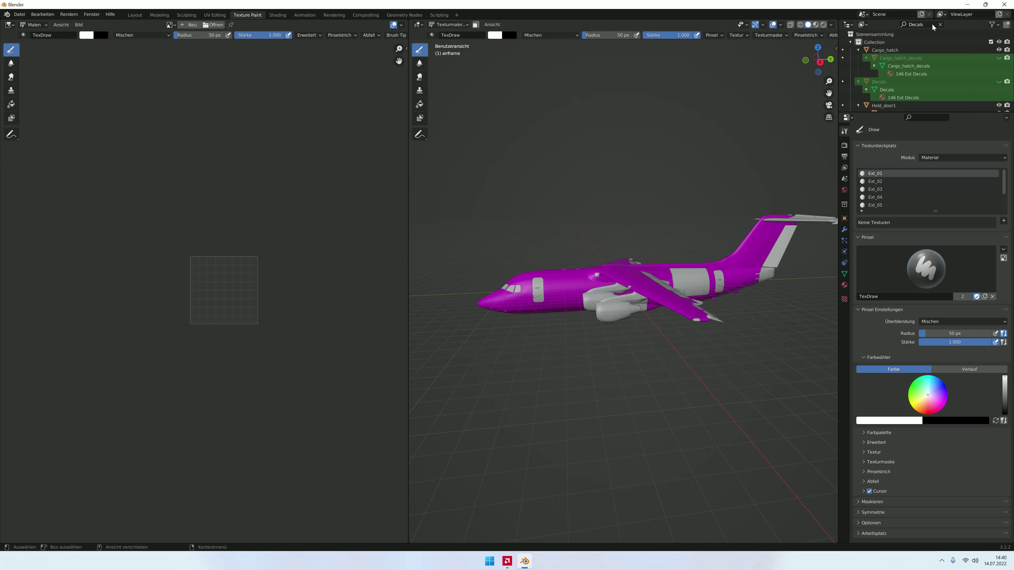
Step: Change the Outliner filter to 'Deca' and scroll through the matching objects
left_click(940, 25)
type("Da")
key("BackSpace")
type("eca")
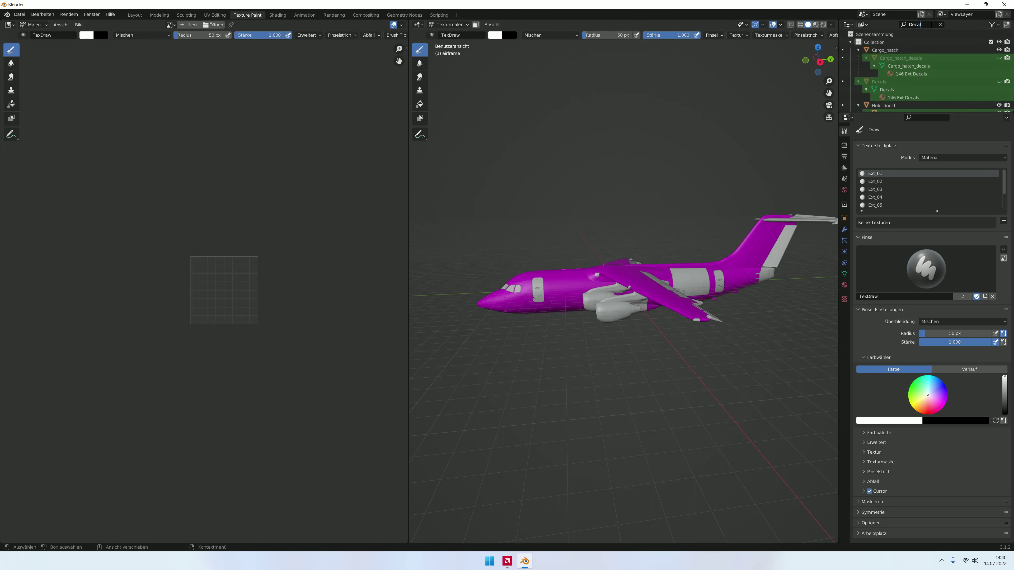
scroll(955, 75, "down", 2)
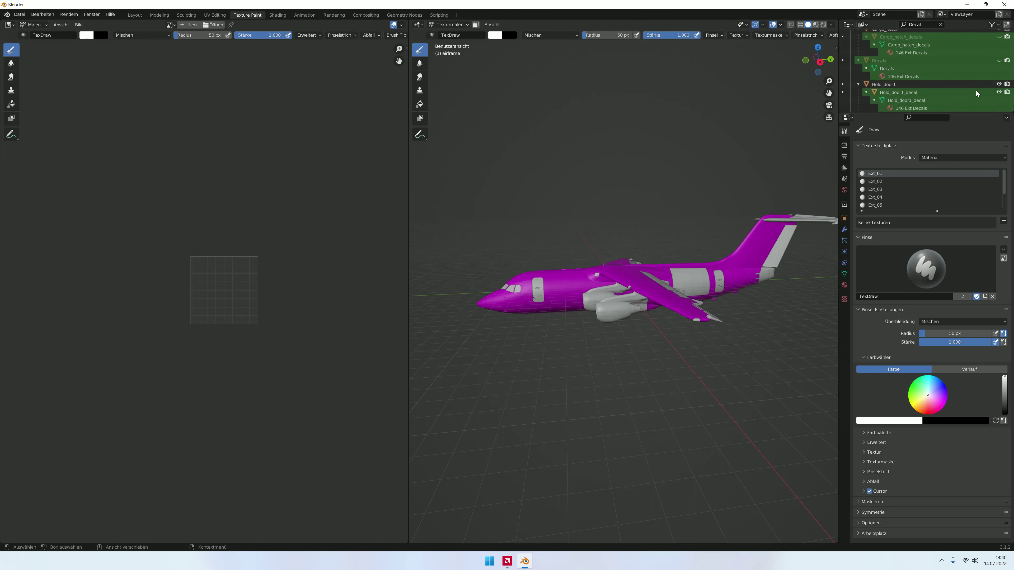
scroll(1002, 94, "down", 3)
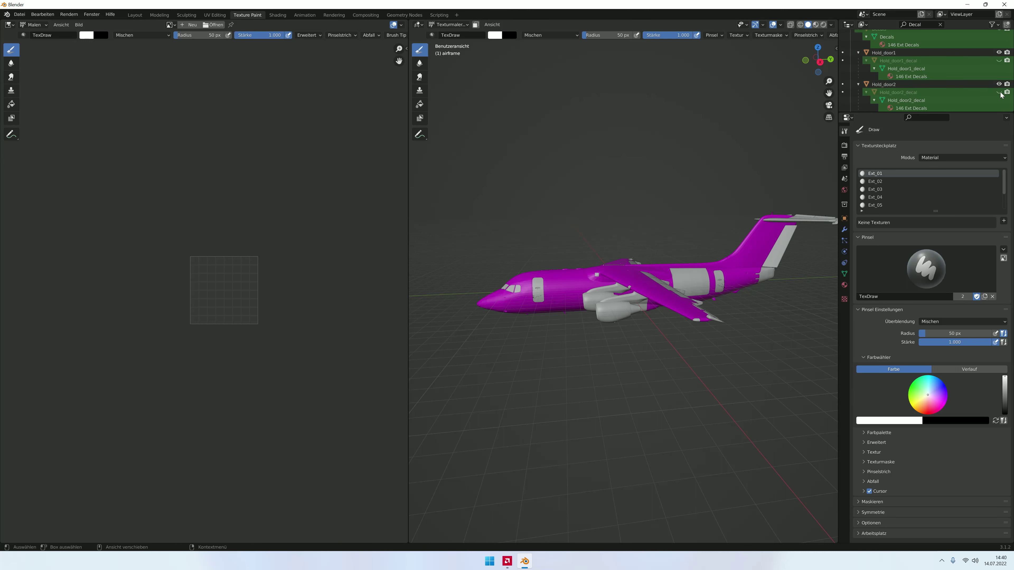
scroll(1000, 94, "down", 1)
scroll(1000, 96, "down", 2)
scroll(1001, 100, "down", 1)
scroll(1000, 103, "down", 1)
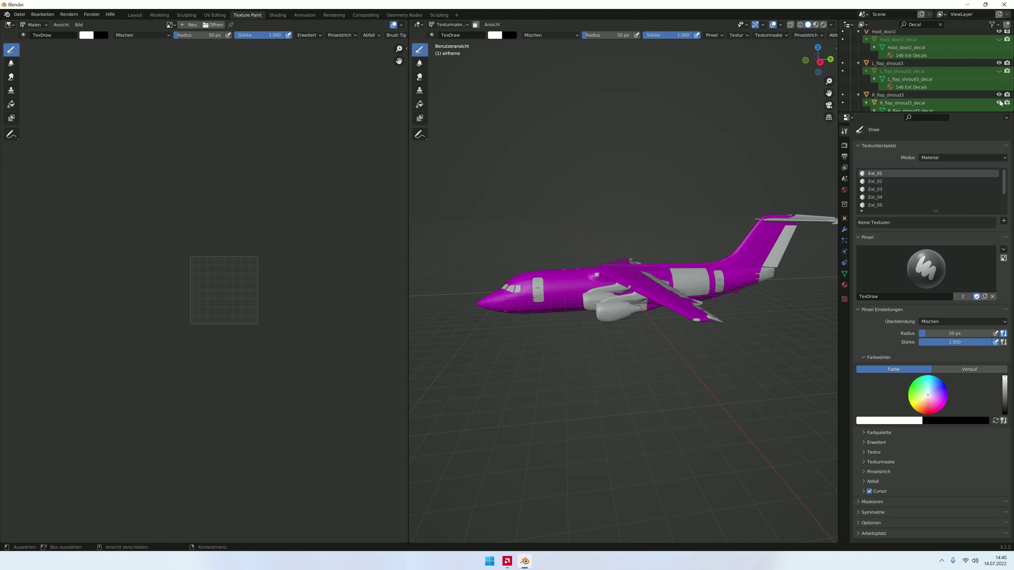
scroll(1000, 103, "down", 1)
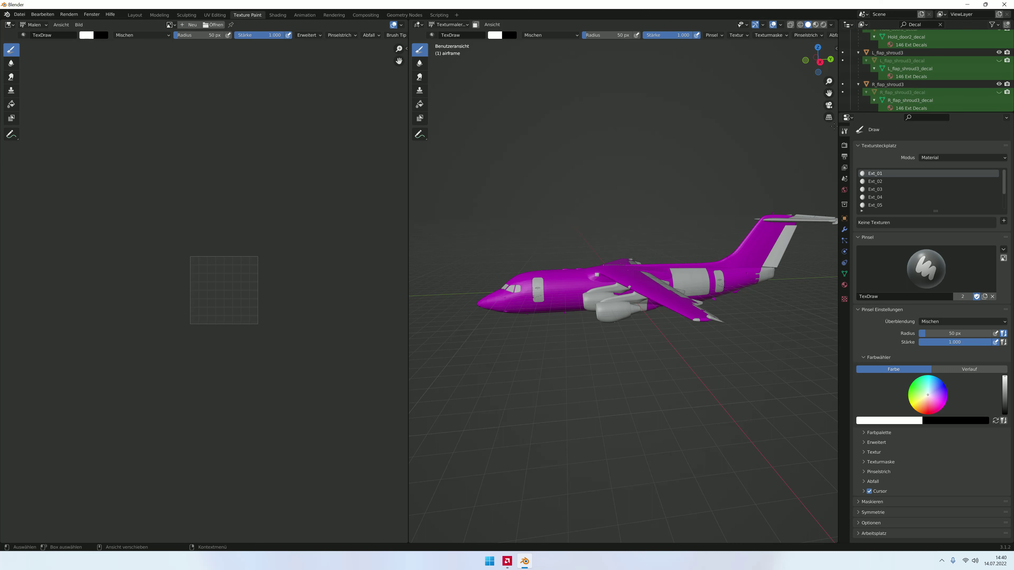
scroll(898, 72, "up", 2)
scroll(917, 36, "up", 2)
Step: Clear the Outliner filter, orbit to a front-quarter view, and minimise Blender
left_click(940, 24)
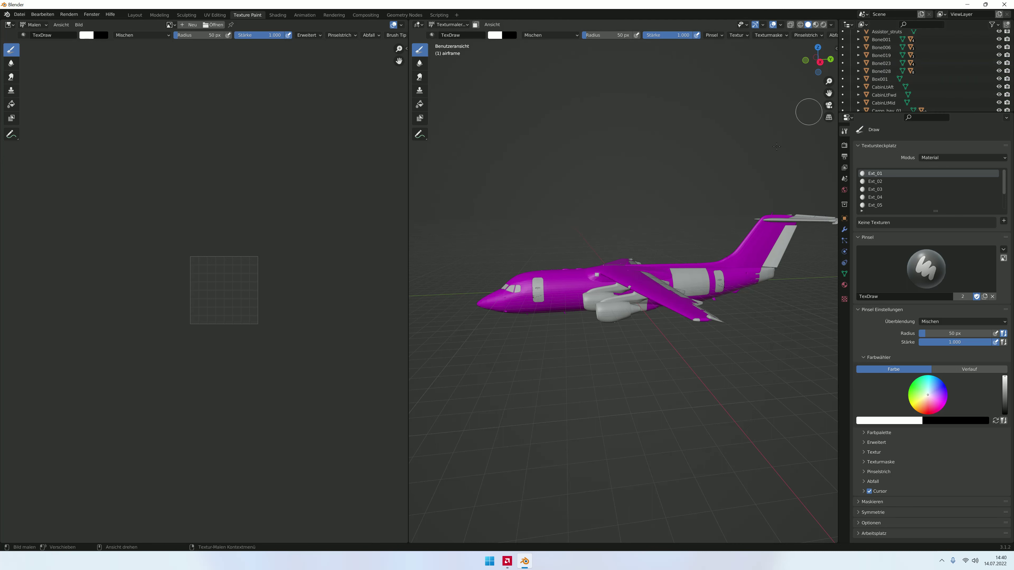
middle_click_drag(679, 233, 599, 236)
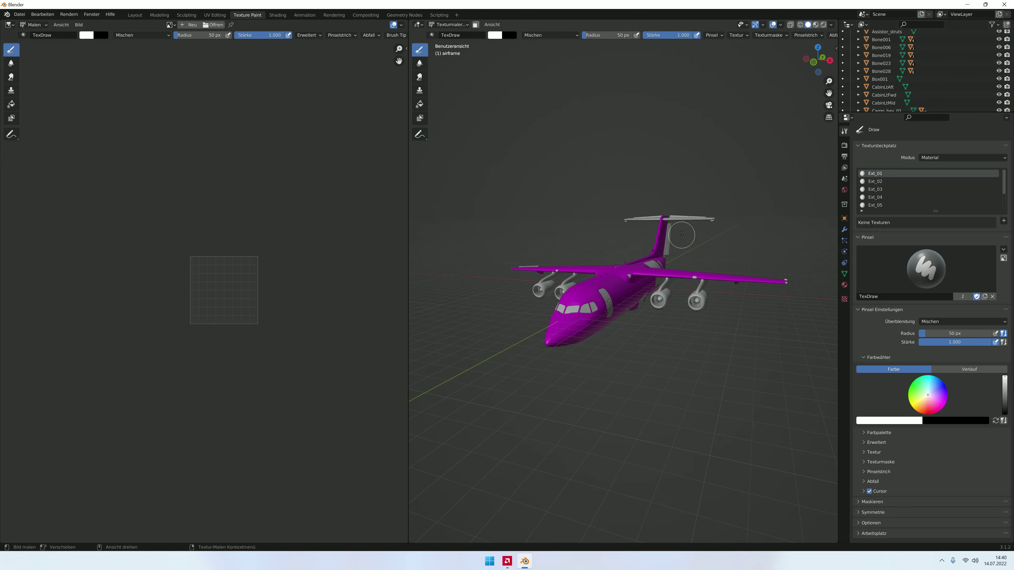
left_click(967, 4)
Step: Browse Livery > justflight-aircraft-146 > SimObjects > Airplanes > JF_146_200QT > texture
double_click(943, 18)
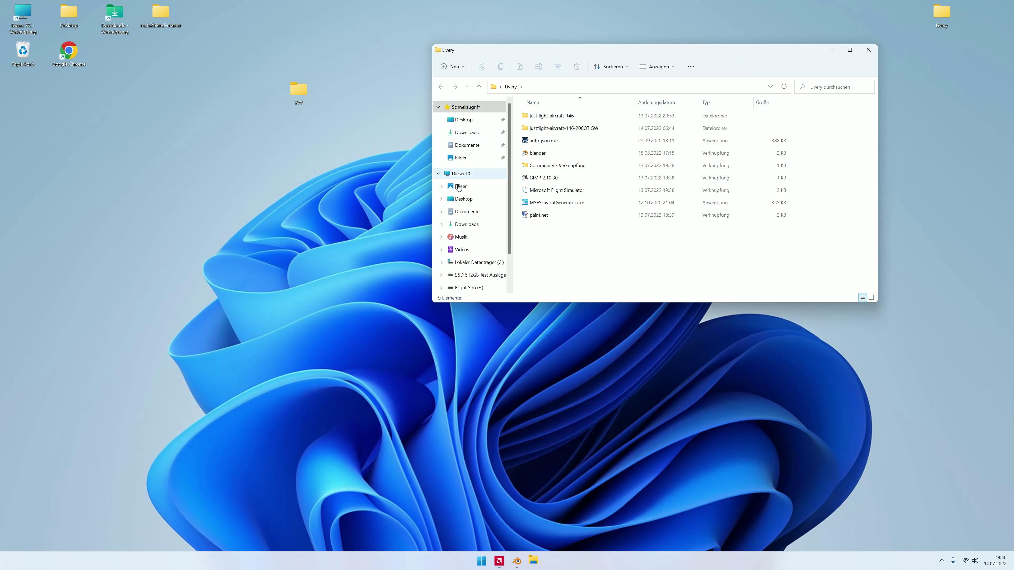
double_click(559, 116)
double_click(555, 188)
double_click(562, 118)
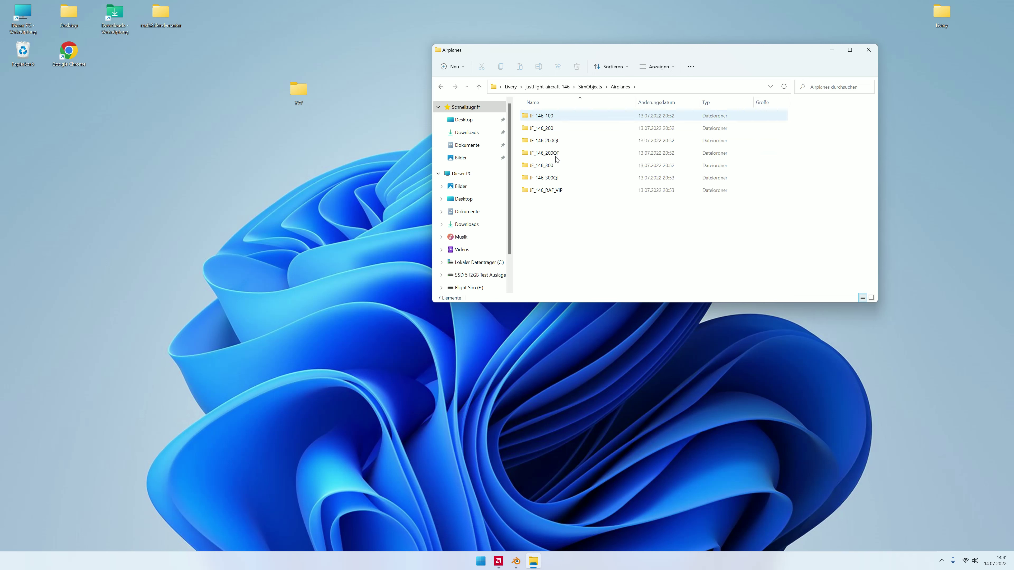
double_click(557, 154)
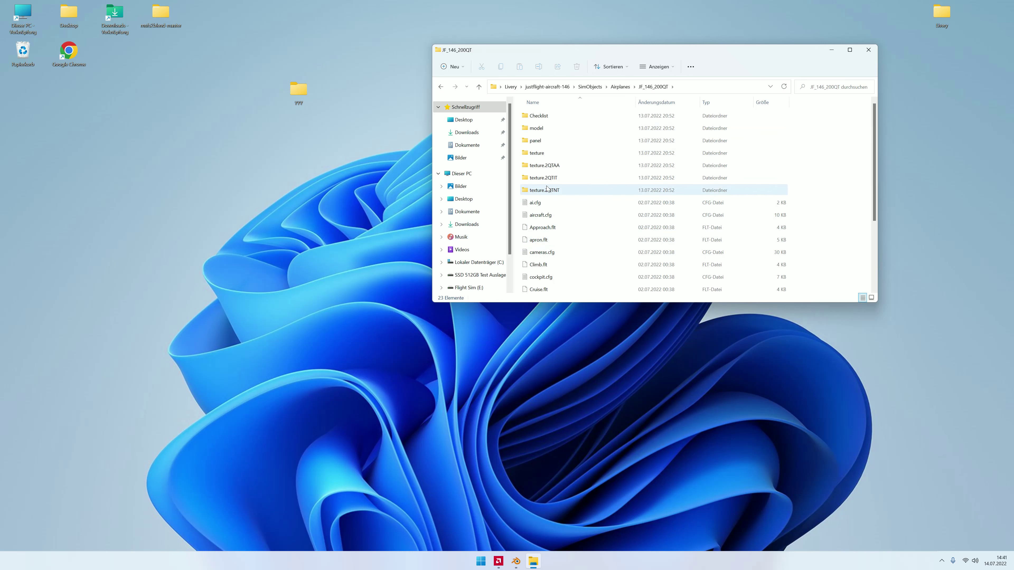
double_click(548, 153)
scroll(550, 242, "down", 1)
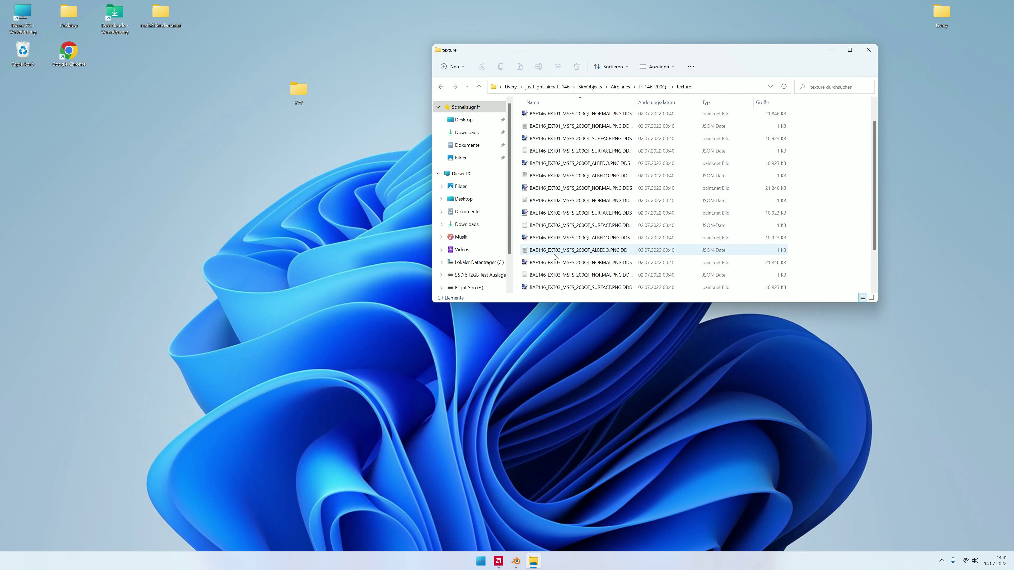
scroll(561, 153, "up", 1)
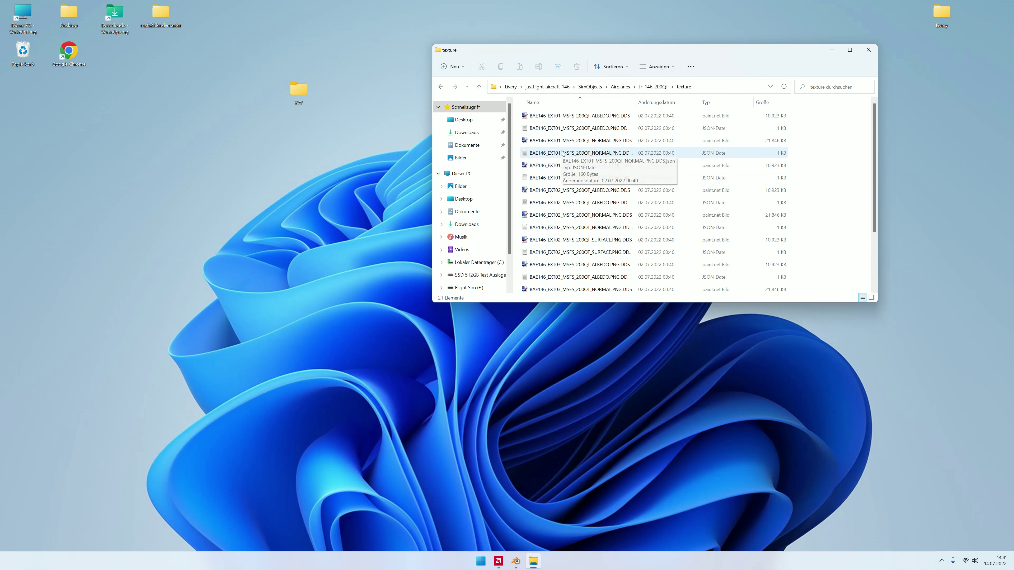
mouse_move(579, 116)
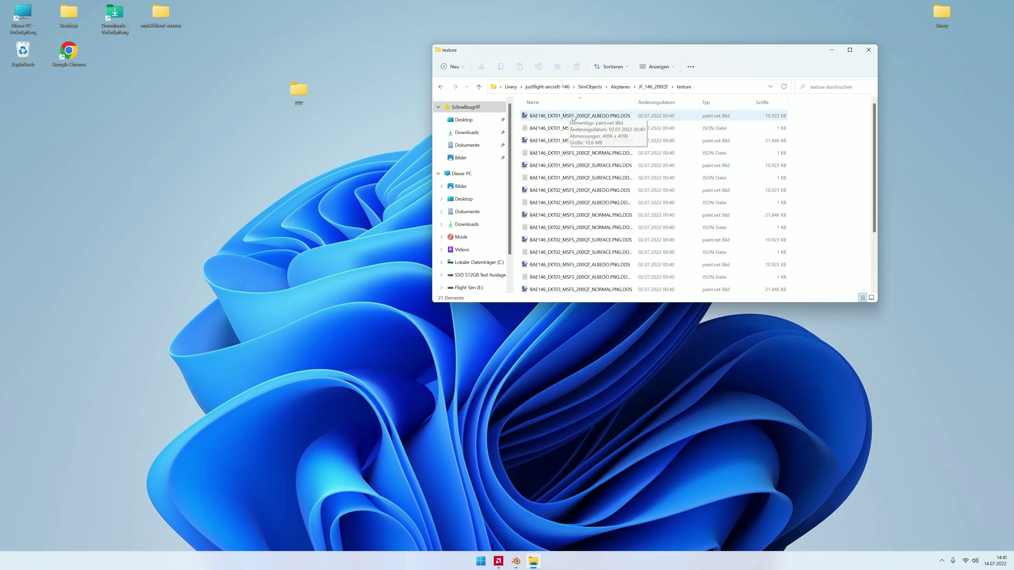
Step: Preview BAE146_EXT01_MSFS_200QT_ALBEDO.PNG.DDS in paint.net twice, closing it each time
double_click(574, 116)
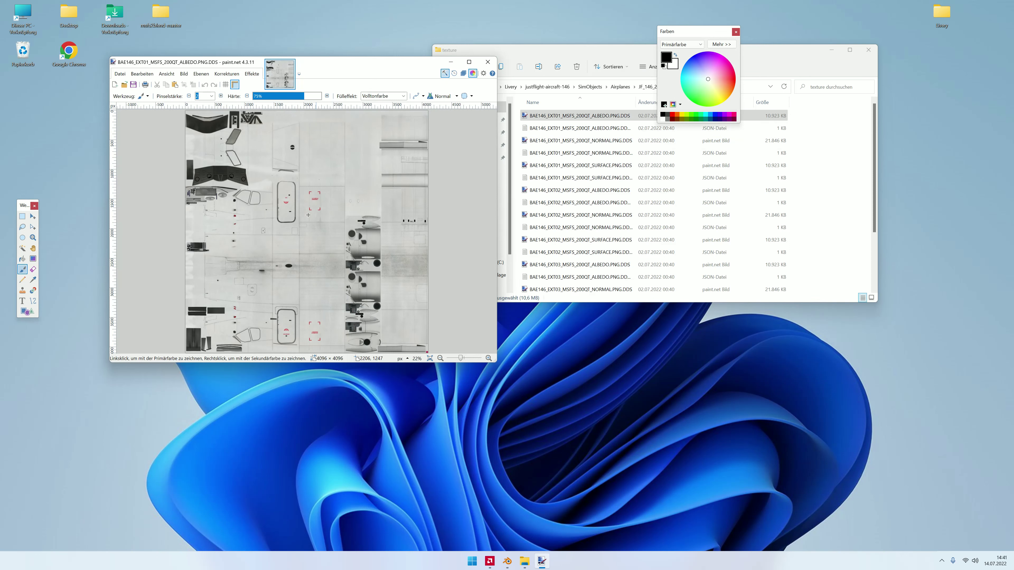
left_click(487, 62)
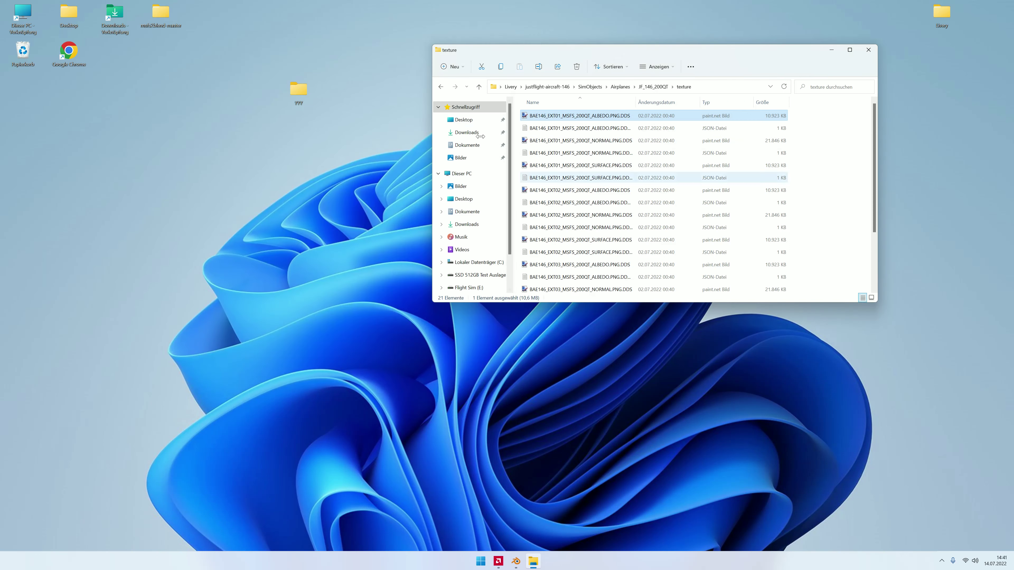
double_click(535, 115)
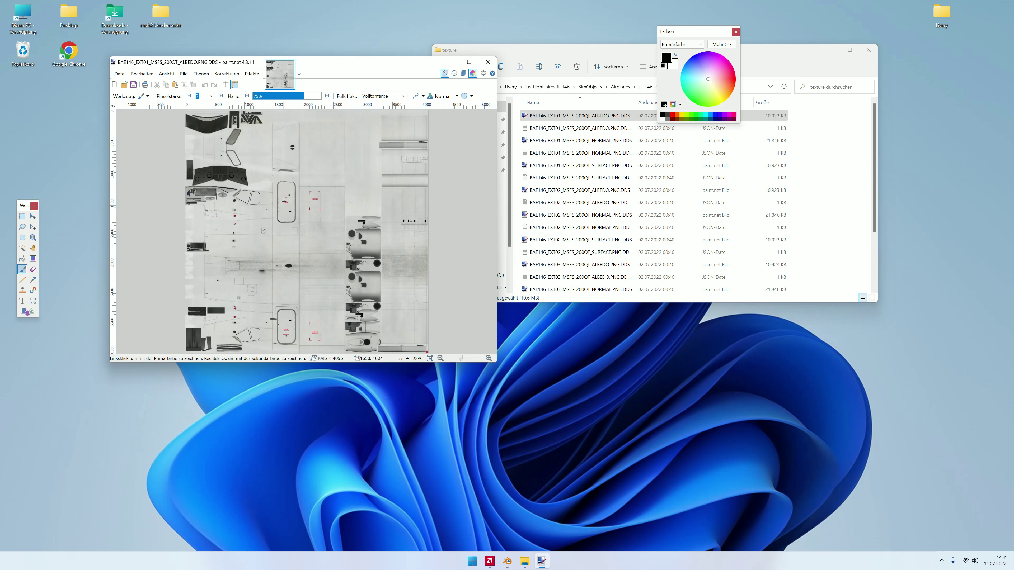
left_click(487, 62)
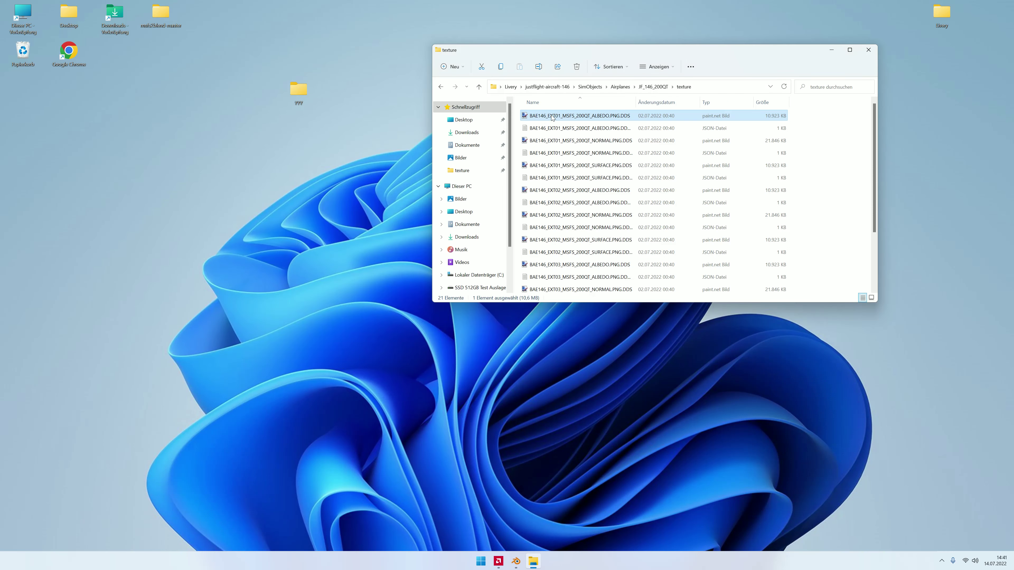
Step: Copy the EXT01 albedo texture into YYY and preview the EXT01 normal and surface maps
right_click_drag(520, 118, 299, 91)
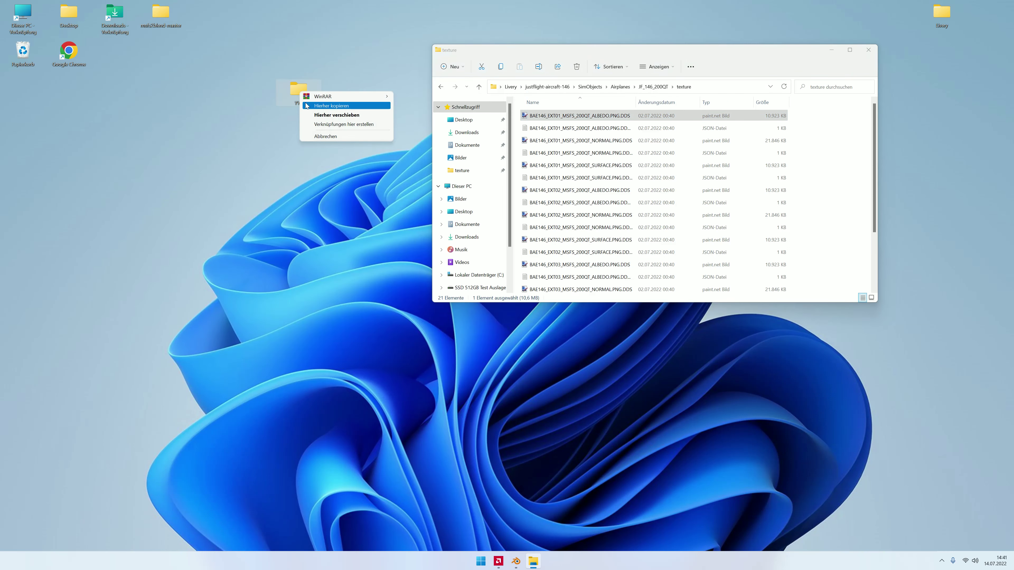
left_click(305, 102)
left_click(567, 165)
double_click(567, 141)
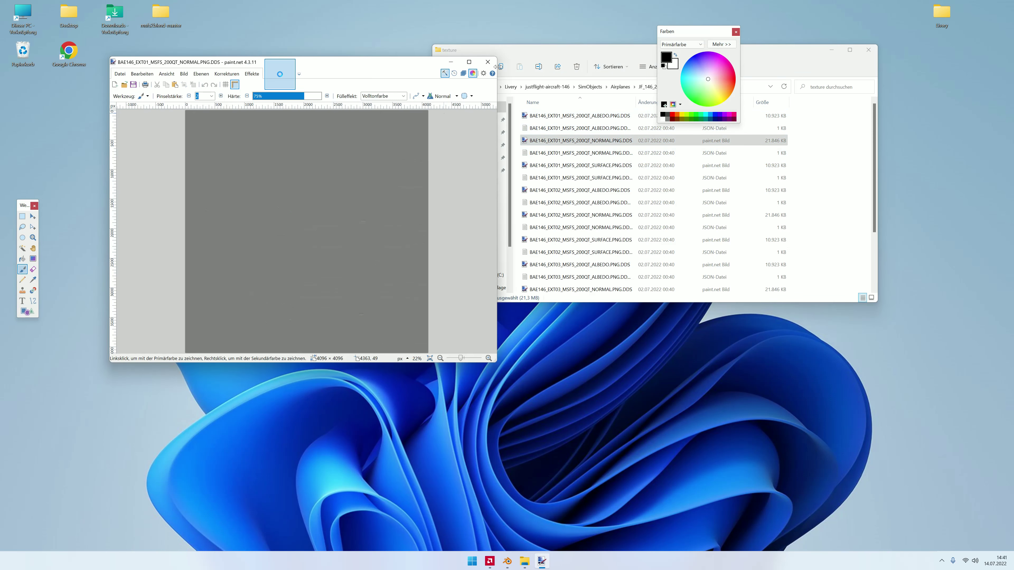
left_click(493, 64)
double_click(566, 165)
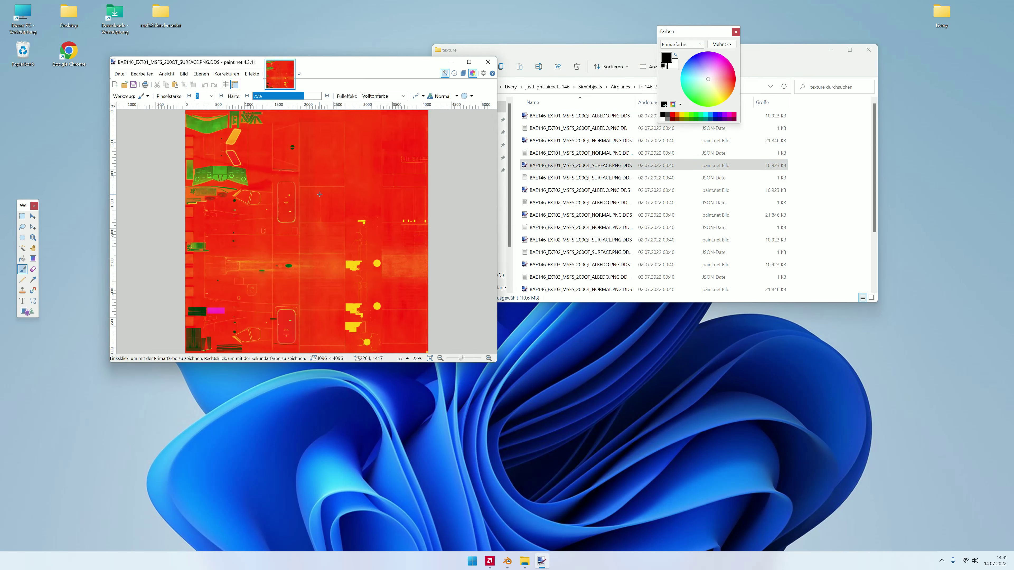
left_click(487, 62)
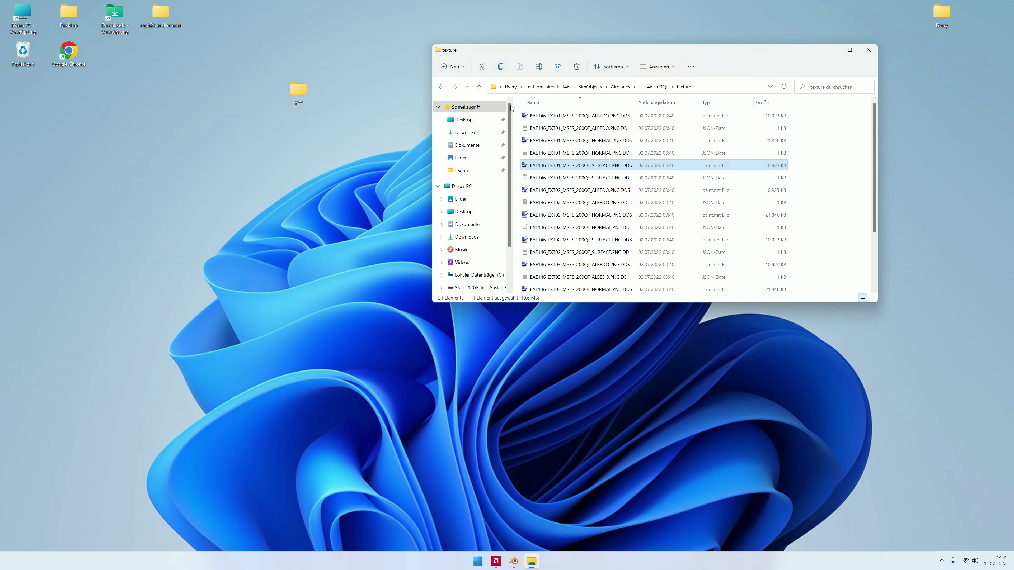
Step: Preview the EXT02 albedo texture, then copy the EXT02 and EXT03 albedo textures into YYY
left_click(567, 192)
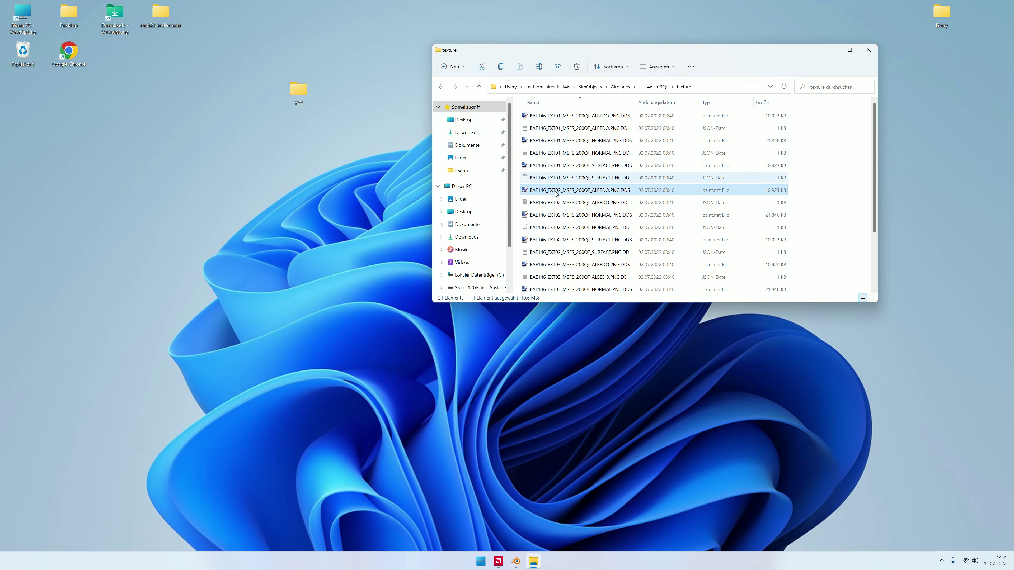
double_click(559, 190)
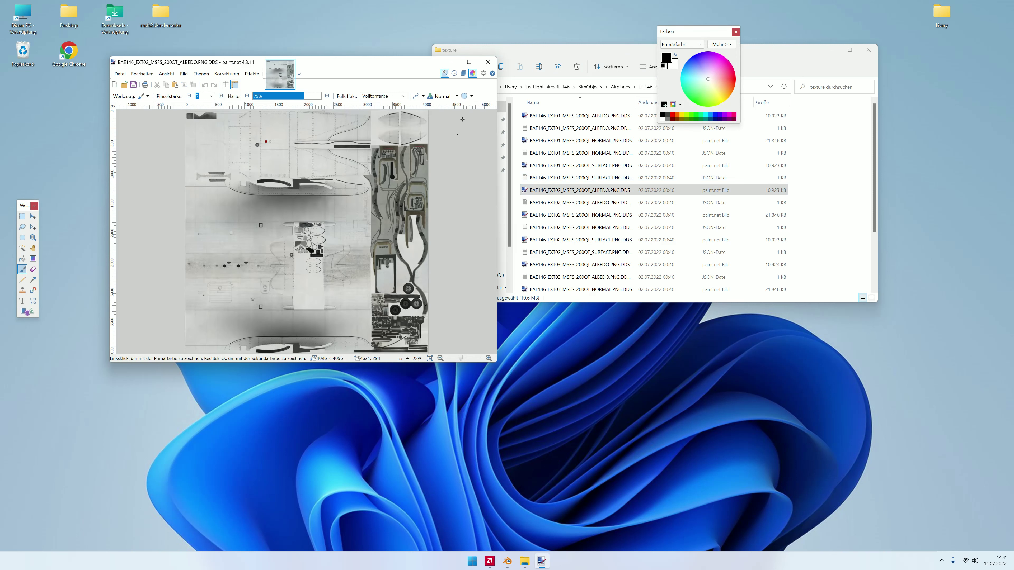
left_click(488, 61)
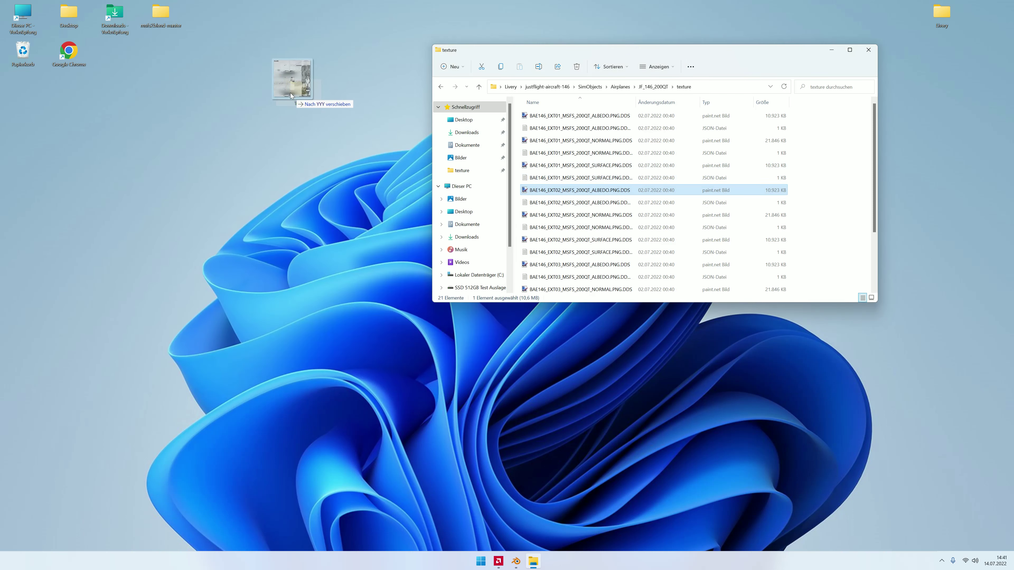
right_click_drag(551, 191, 290, 93)
left_click(307, 107)
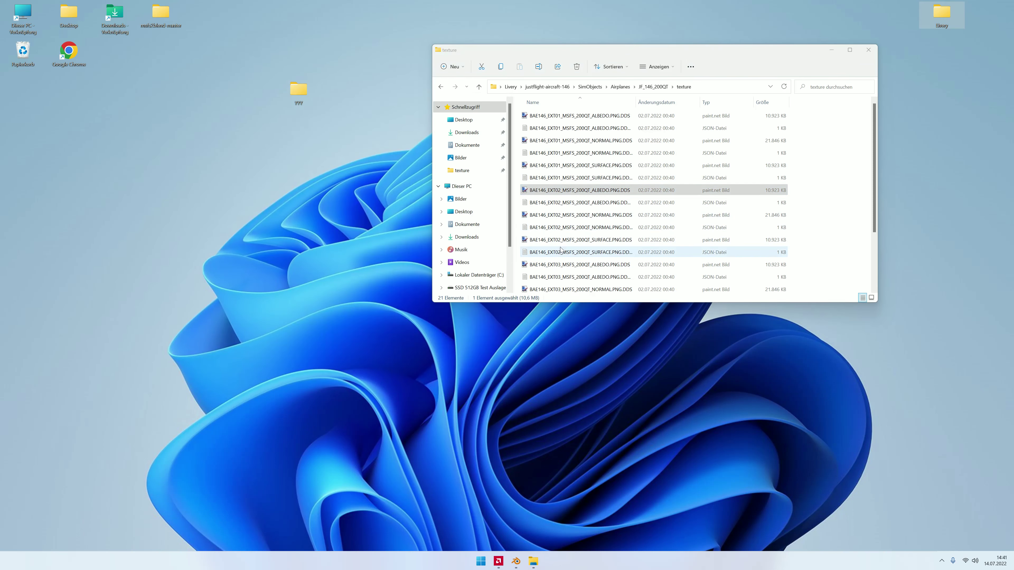
mouse_move(579, 264)
right_mouse_down()
mouse_move(434, 222)
mouse_move(303, 90)
right_mouse_up()
left_click(325, 112)
scroll(570, 255, "down", 2)
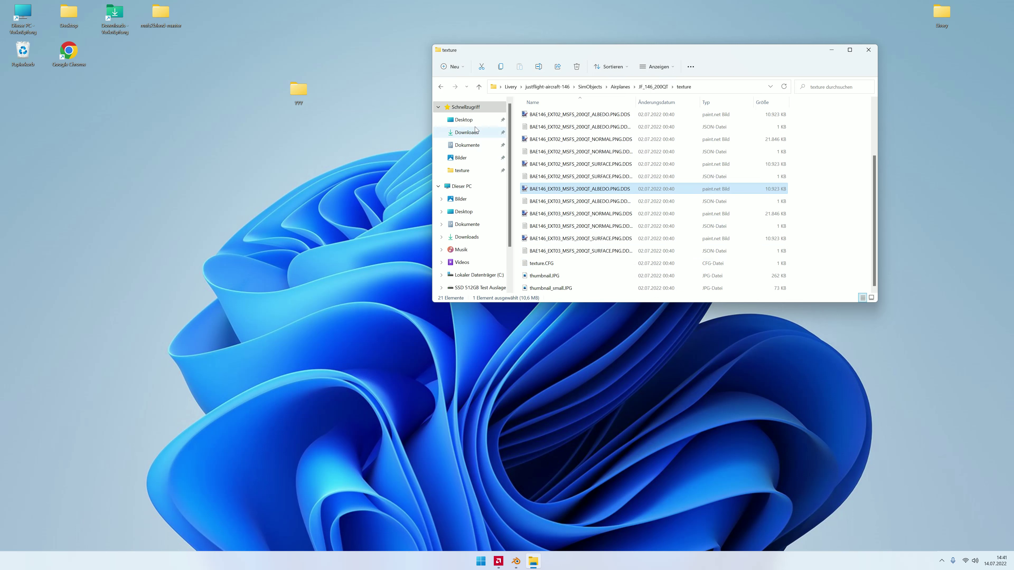
Step: In texture.2QTAA, preview the EXT04 albedo texture and copy it into YYY
left_click(441, 86)
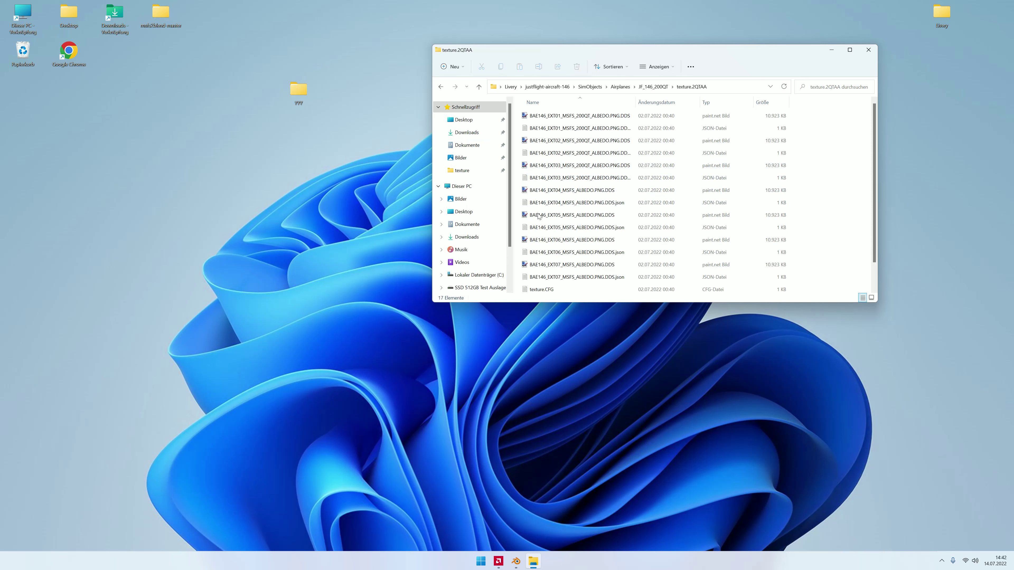
double_click(551, 189)
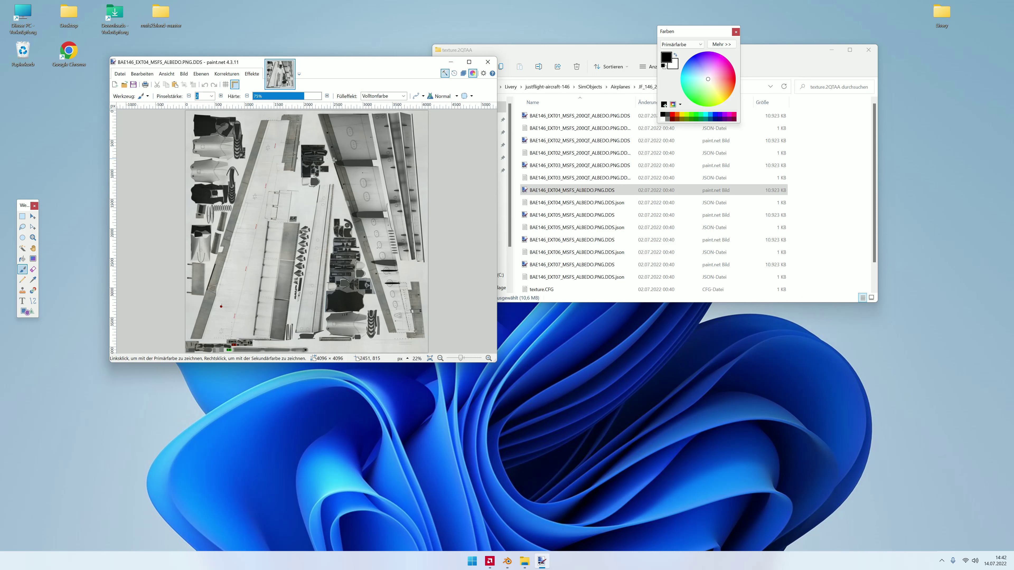
left_click(488, 62)
right_click_drag(527, 190, 308, 94)
left_click(335, 110)
Step: Reopen texture.2QTAA and preview its EXT05 albedo texture in paint.net
left_click(478, 86)
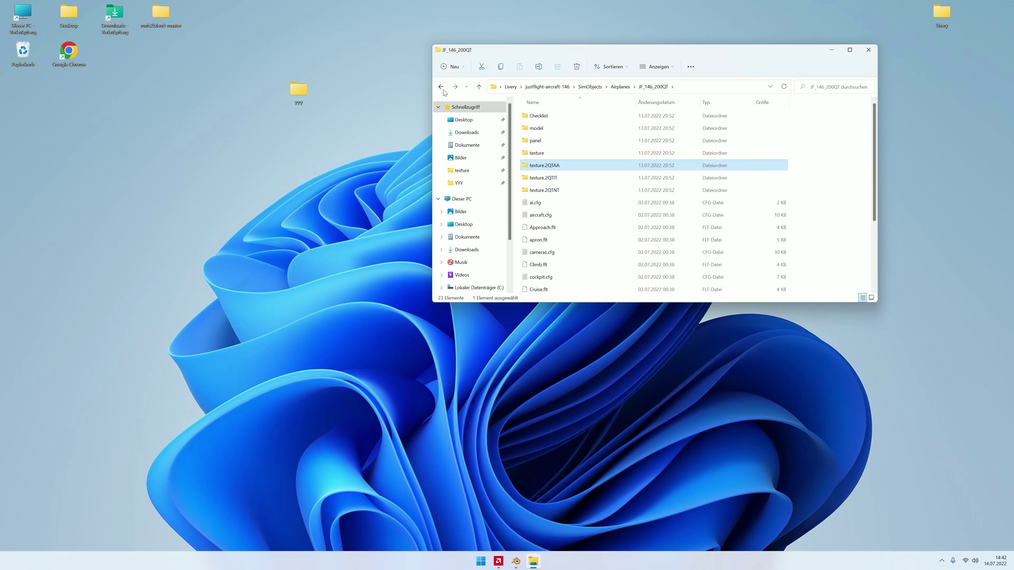
double_click(544, 165)
left_click(547, 191)
double_click(550, 216)
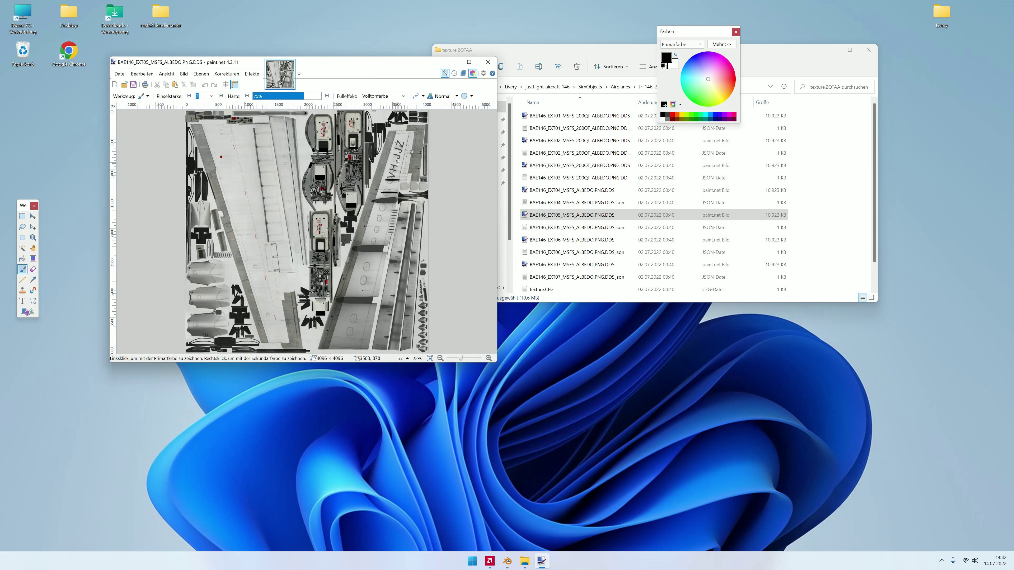
left_click(488, 62)
Step: Preview the EXT05 albedo texture in texture.2QTIT, then return to the JF_146_200QT folder
left_click(441, 87)
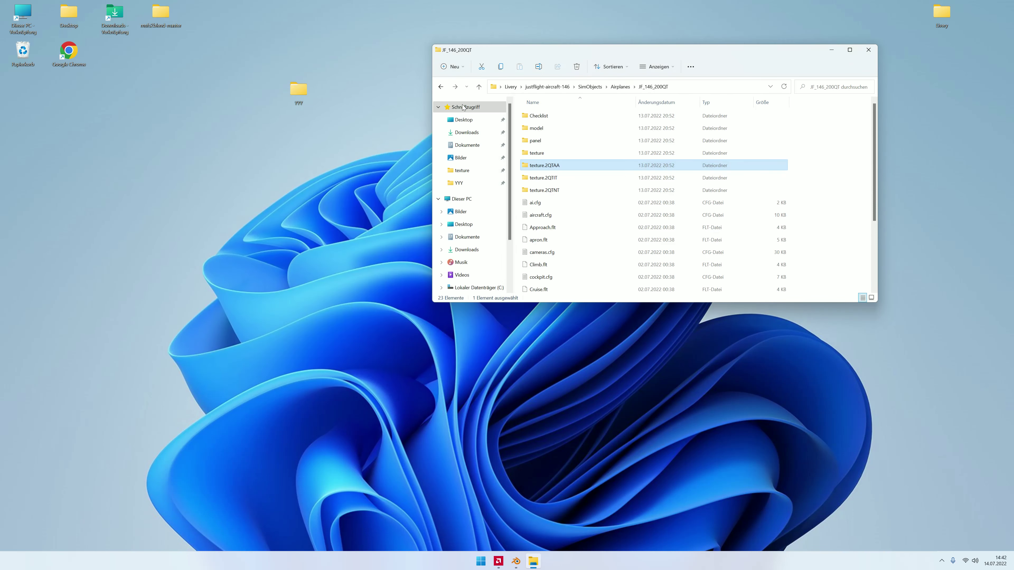
double_click(542, 178)
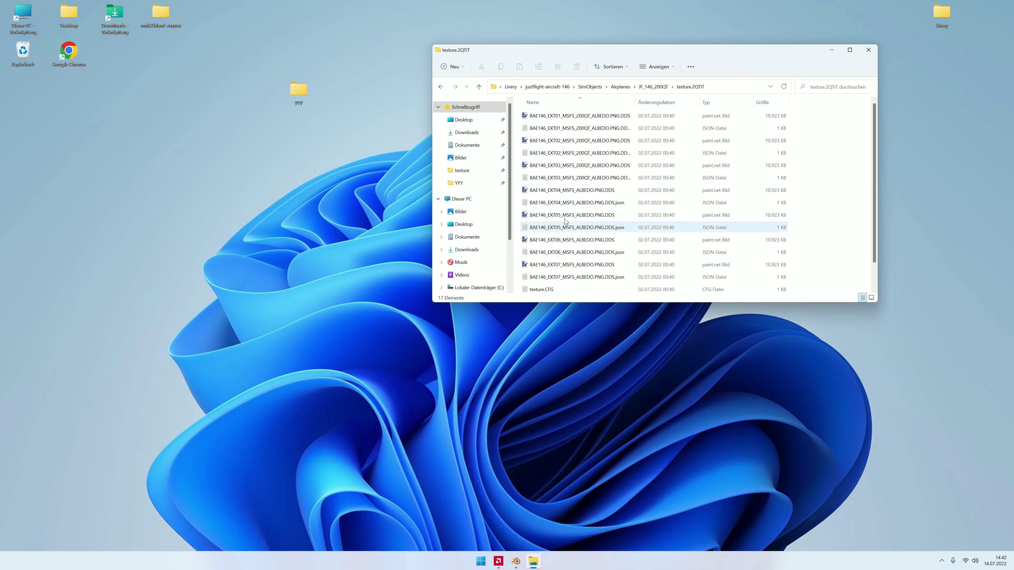
double_click(567, 214)
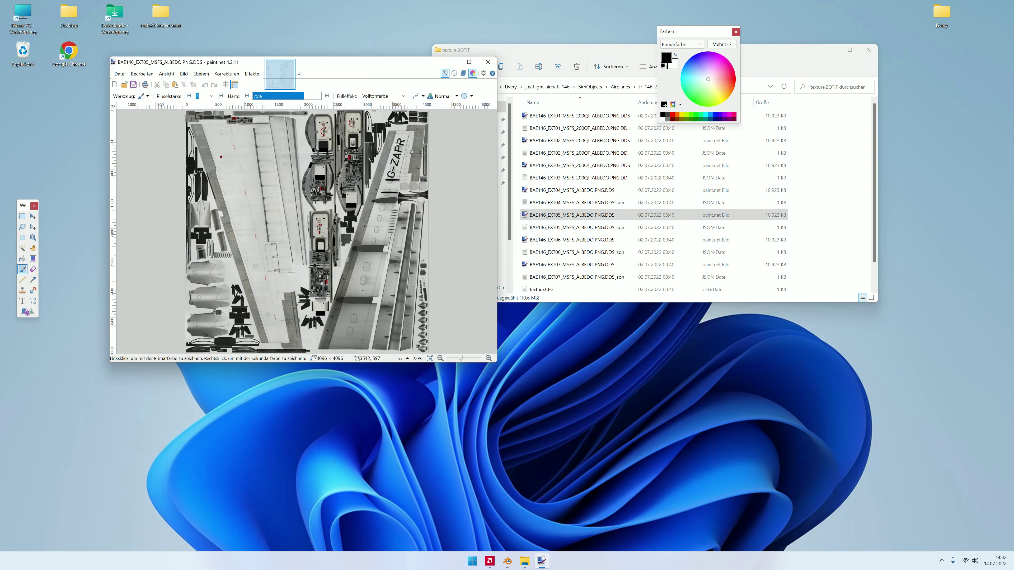
left_click(488, 62)
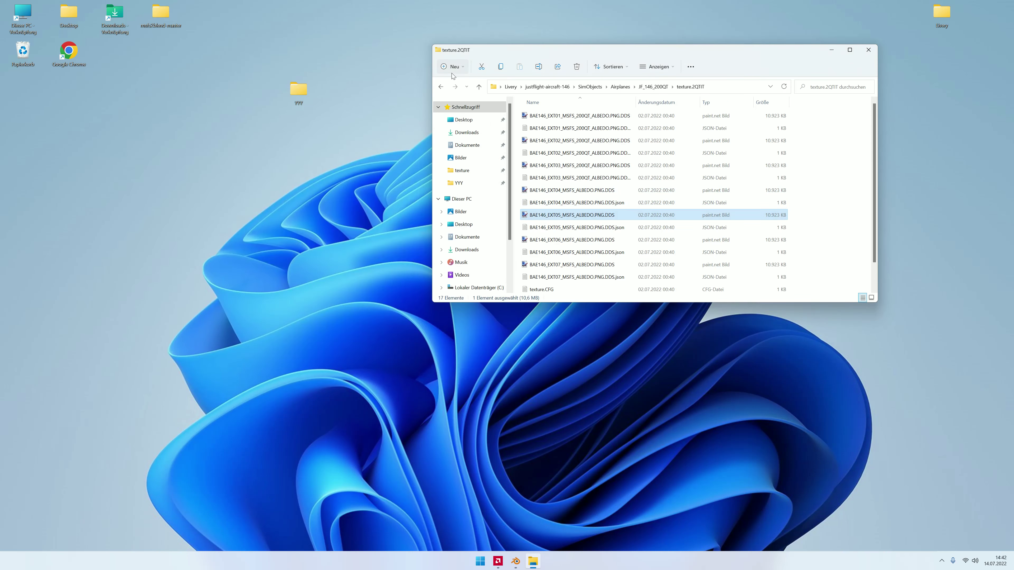
left_click(441, 87)
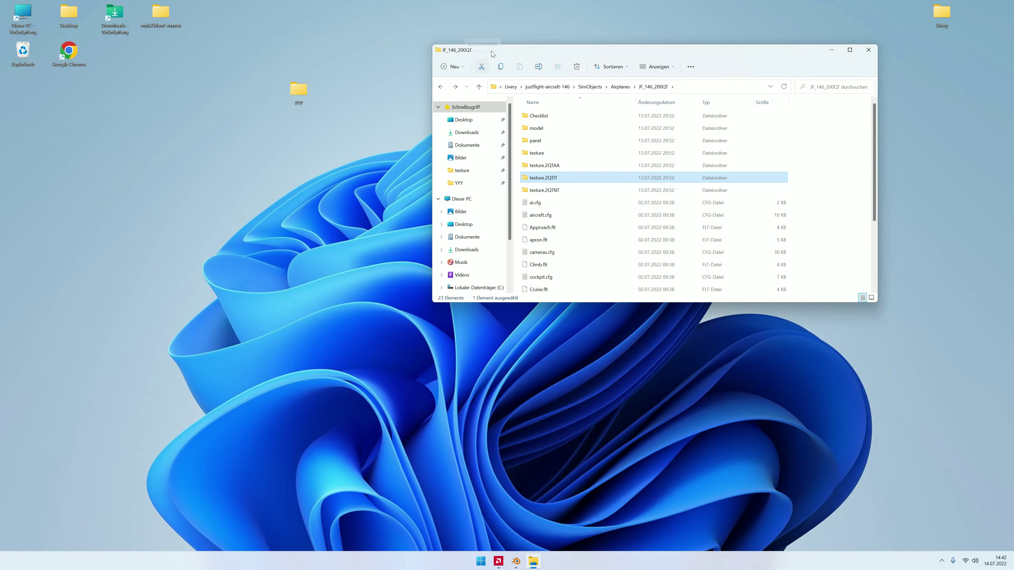
Step: Preview the GW livery's EXT05 albedo texture and copy it into the desktop YYY folder
left_click_drag(535, 53, 445, 117)
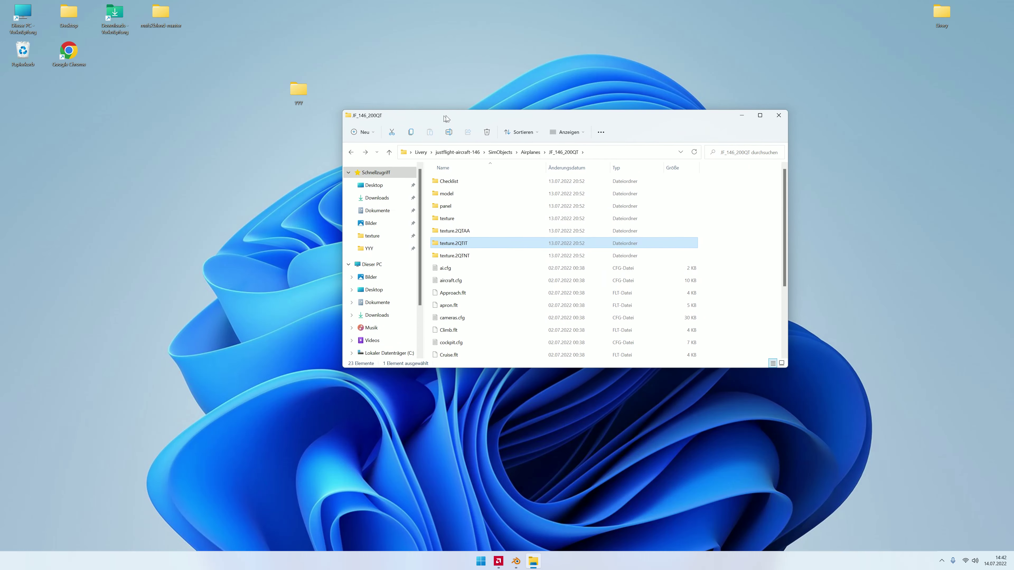
left_click(880, 40)
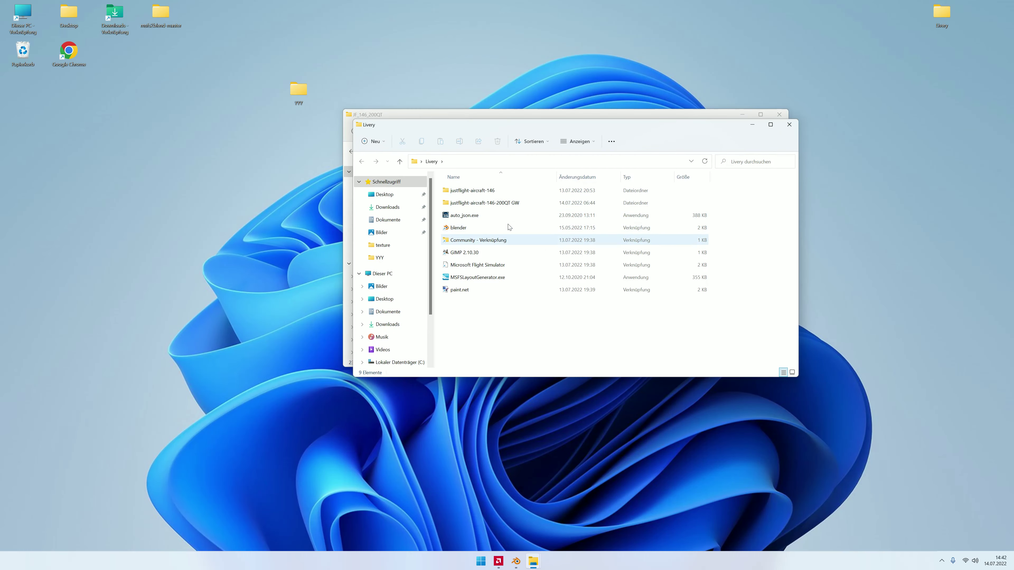
double_click(480, 193)
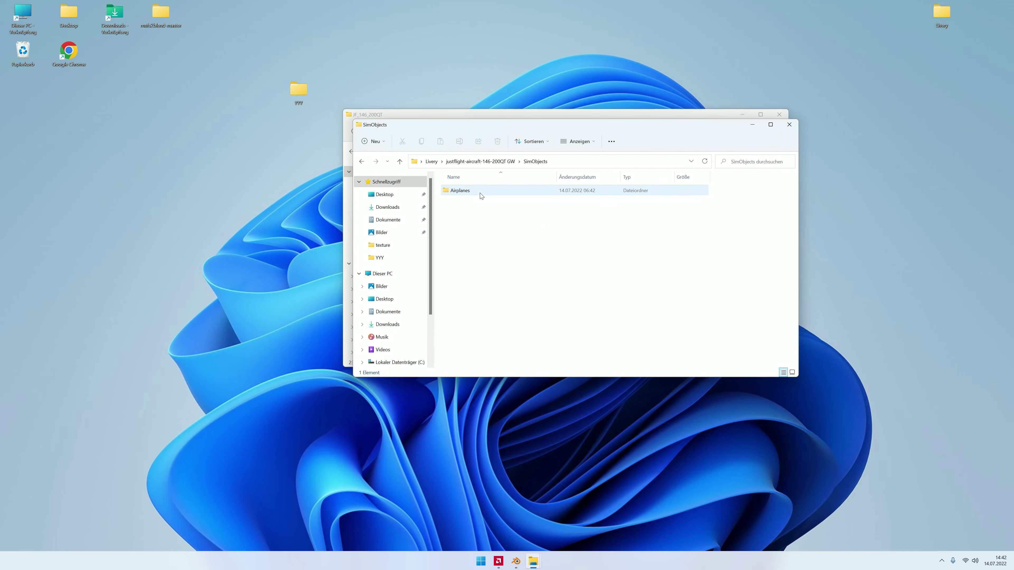
double_click(480, 193)
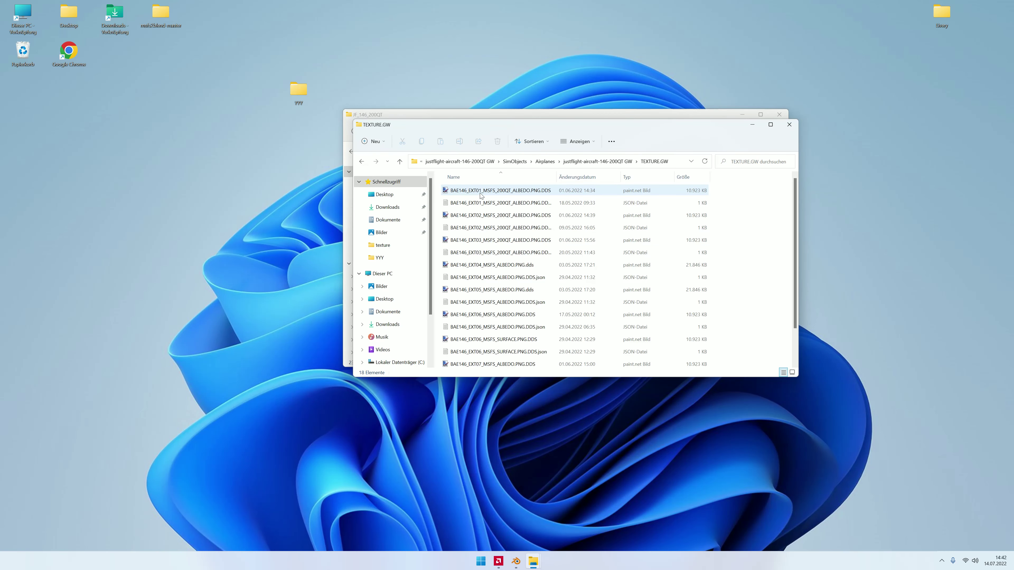
double_click(494, 289)
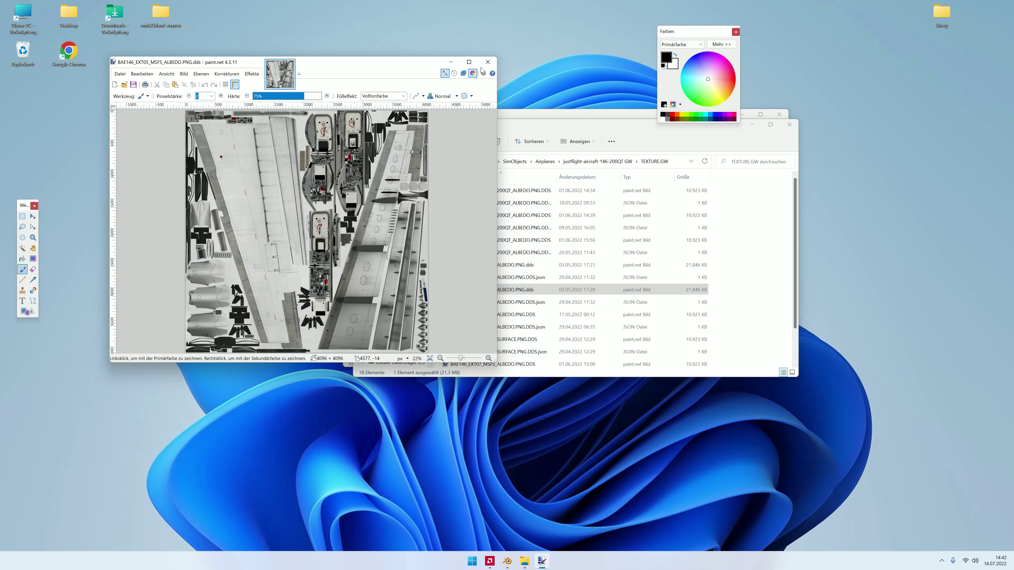
left_click(487, 62)
left_click_drag(485, 291, 303, 93)
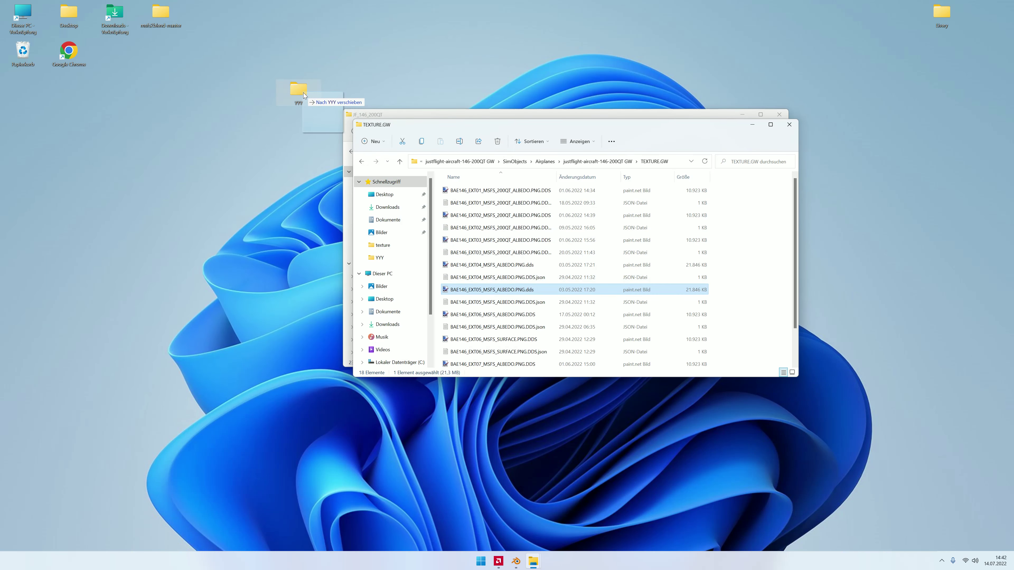
right_click_drag(303, 92, 303, 93)
left_click(387, 135)
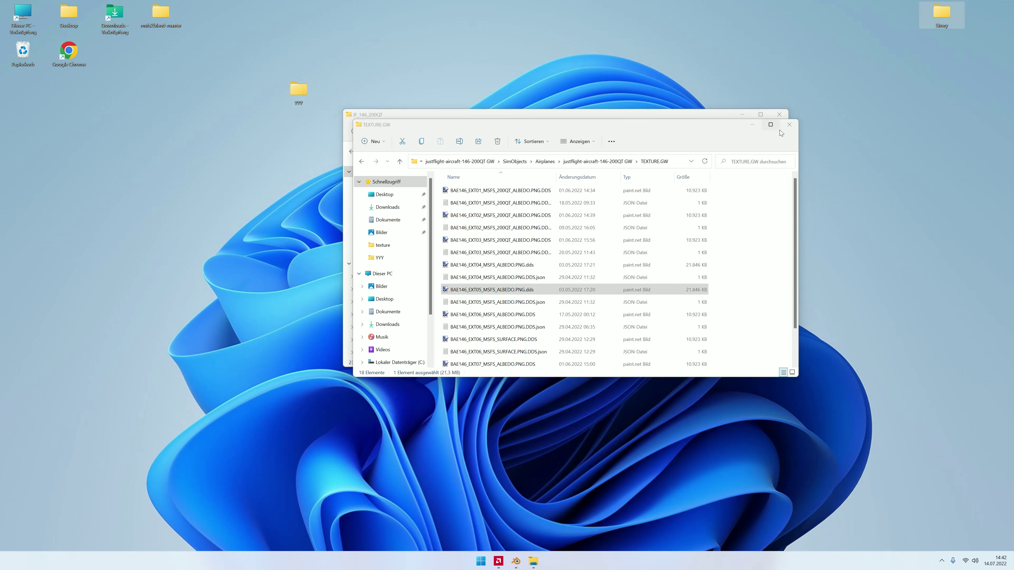
Step: Preview the texture.2QTAA EXT06 albedo texture and copy it into YYY
left_click(788, 125)
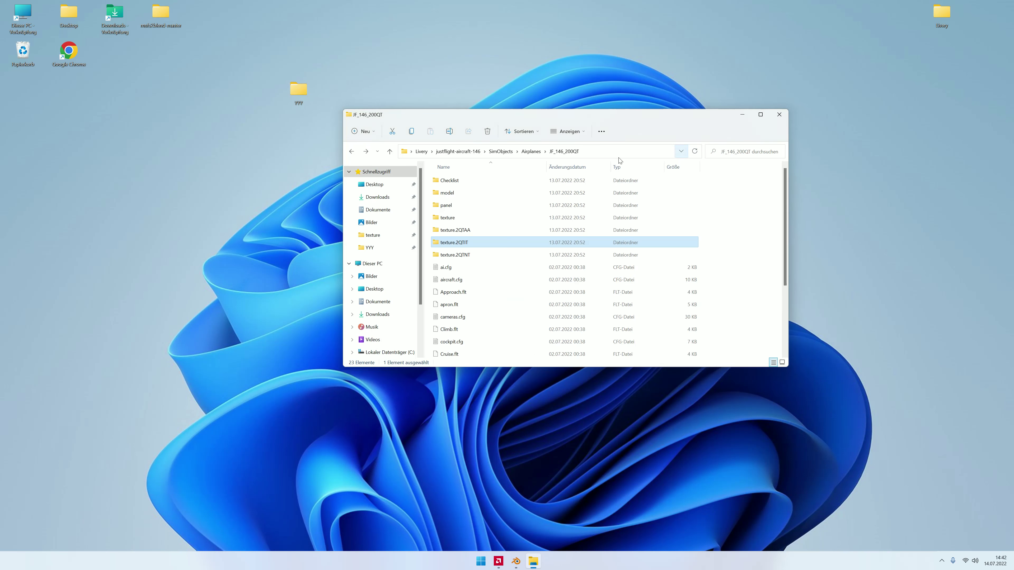
double_click(458, 231)
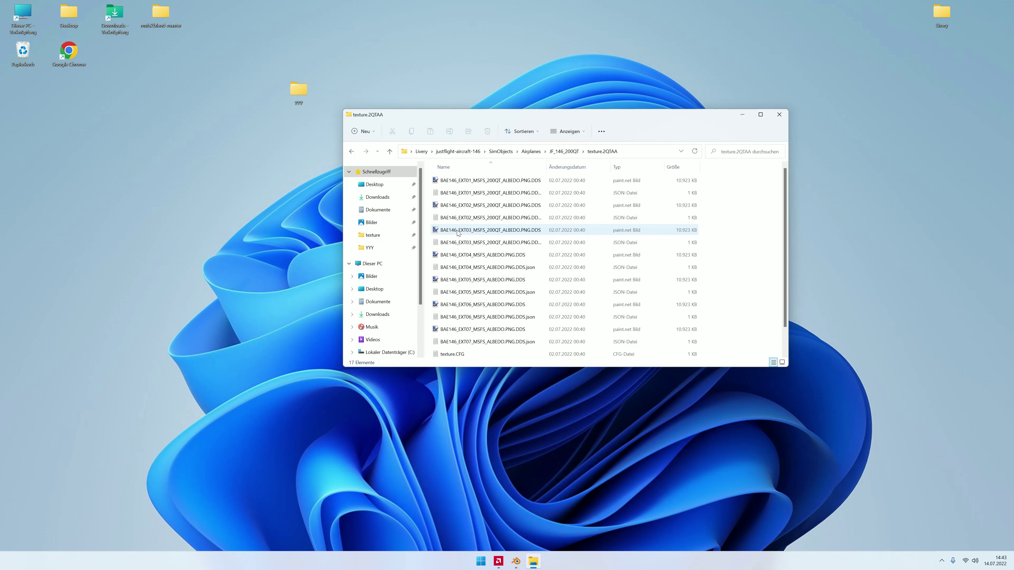
left_click(466, 279)
double_click(489, 305)
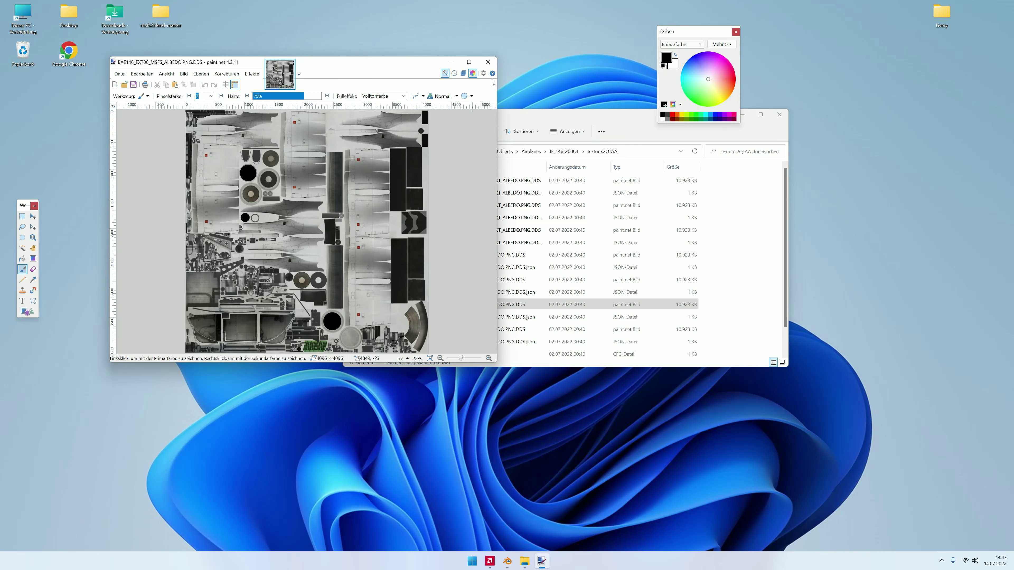
left_click(492, 64)
left_click_drag(464, 305, 291, 84)
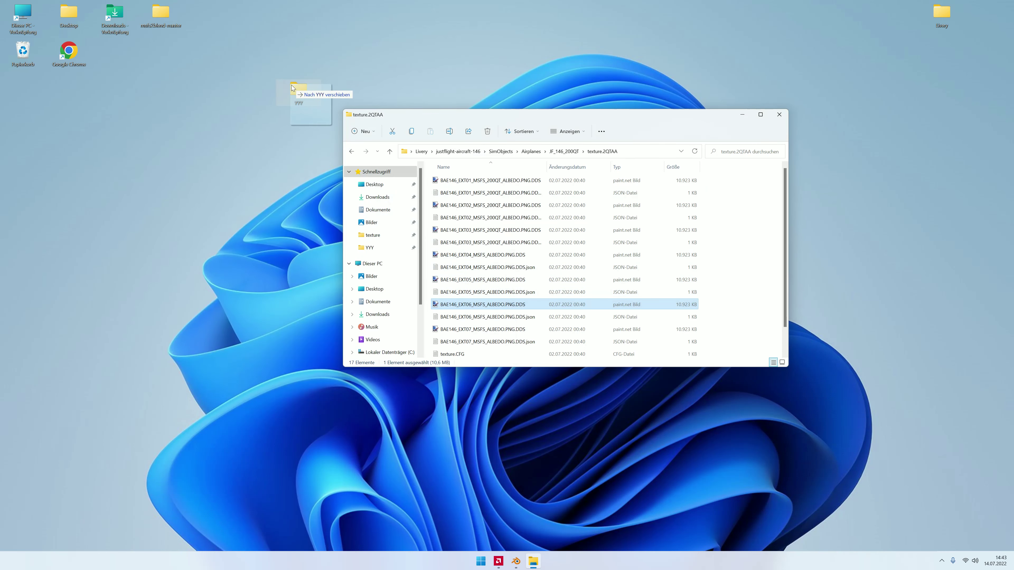
right_click_drag(292, 85, 294, 88)
left_click(312, 99)
Step: Compare the EXT07 albedo textures of the texture.2QTAA and texture.2QTIT liveries
left_click(466, 329)
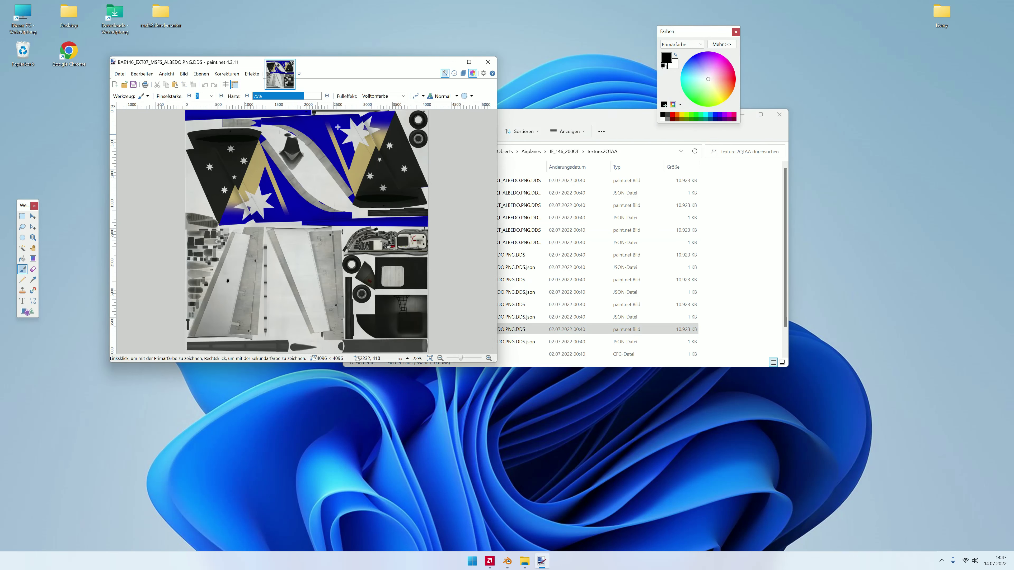
left_click(488, 62)
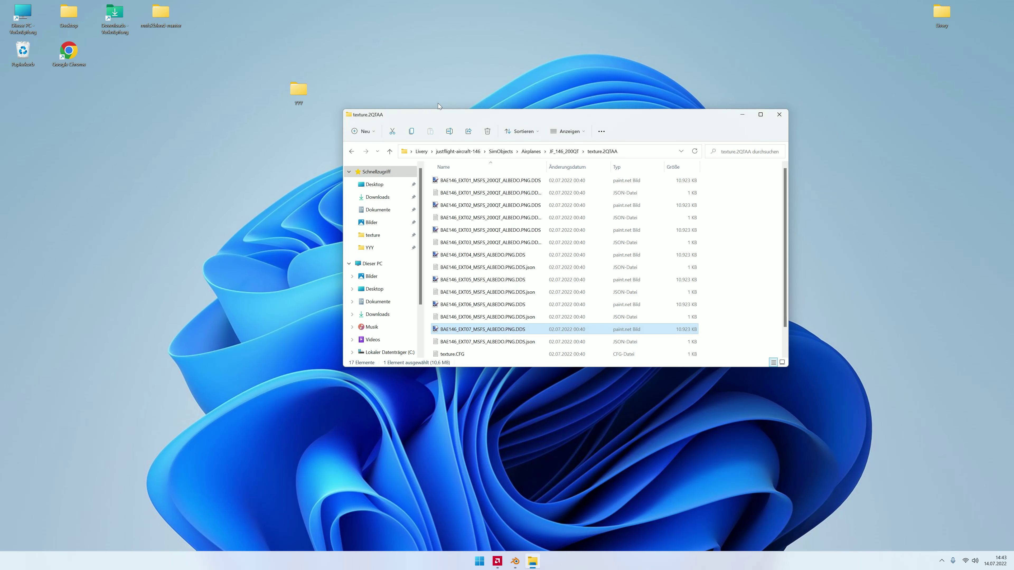
left_click(351, 152)
double_click(449, 242)
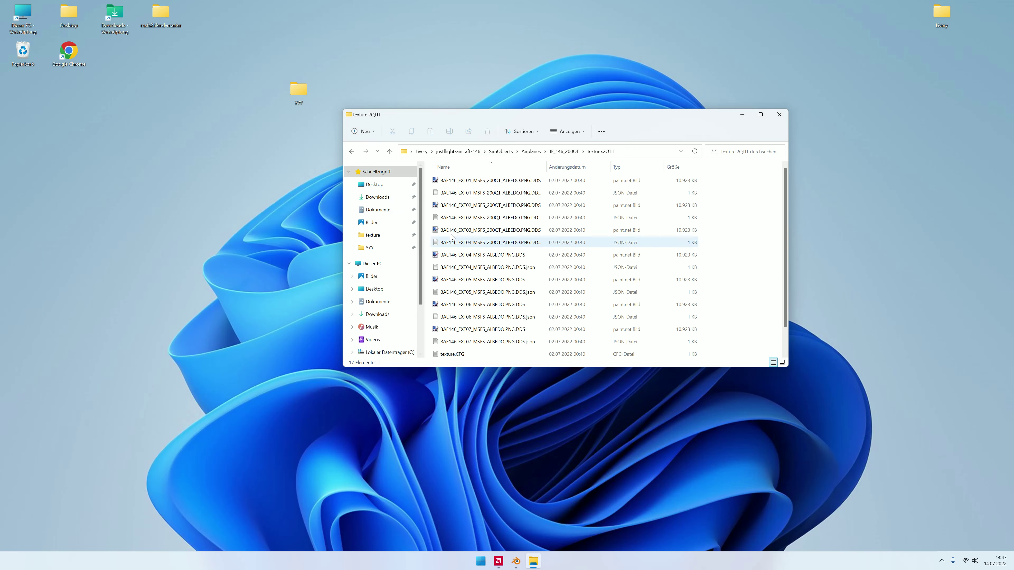
double_click(461, 330)
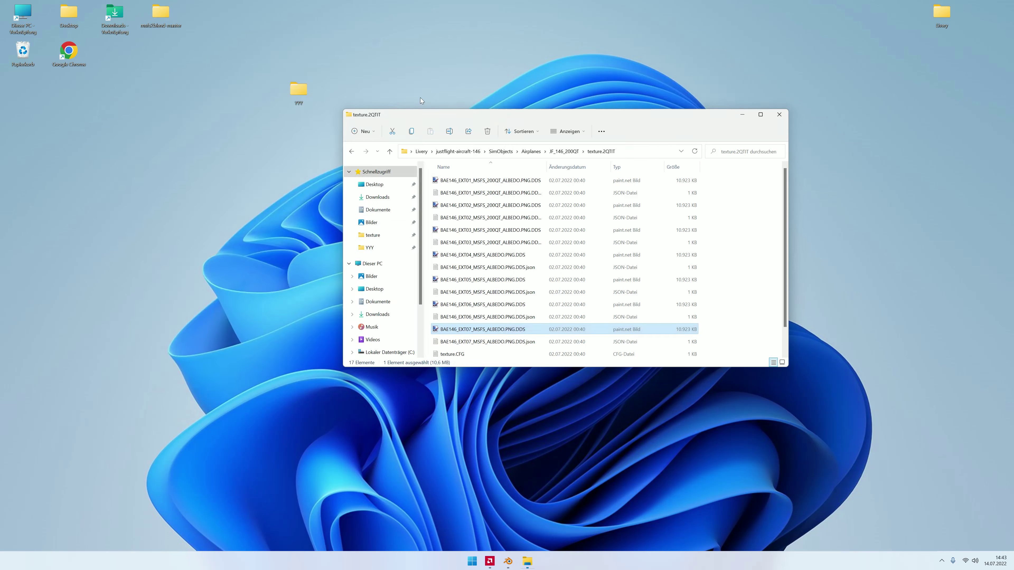
left_click(487, 62)
left_click(351, 151)
Step: Copy the texture.2QTNT EXT07 albedo texture into YYY, then move and open YYY
double_click(459, 254)
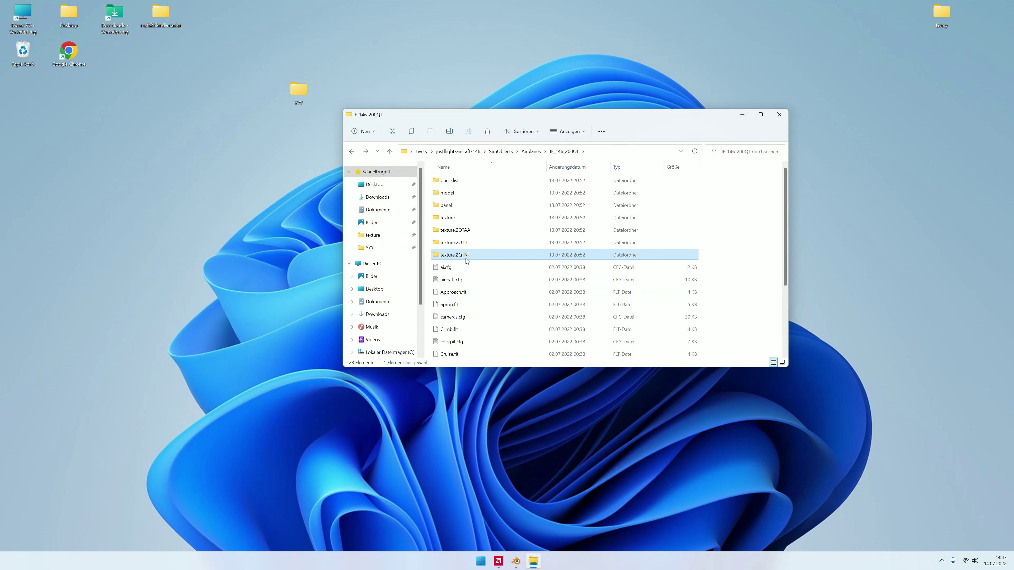
double_click(471, 328)
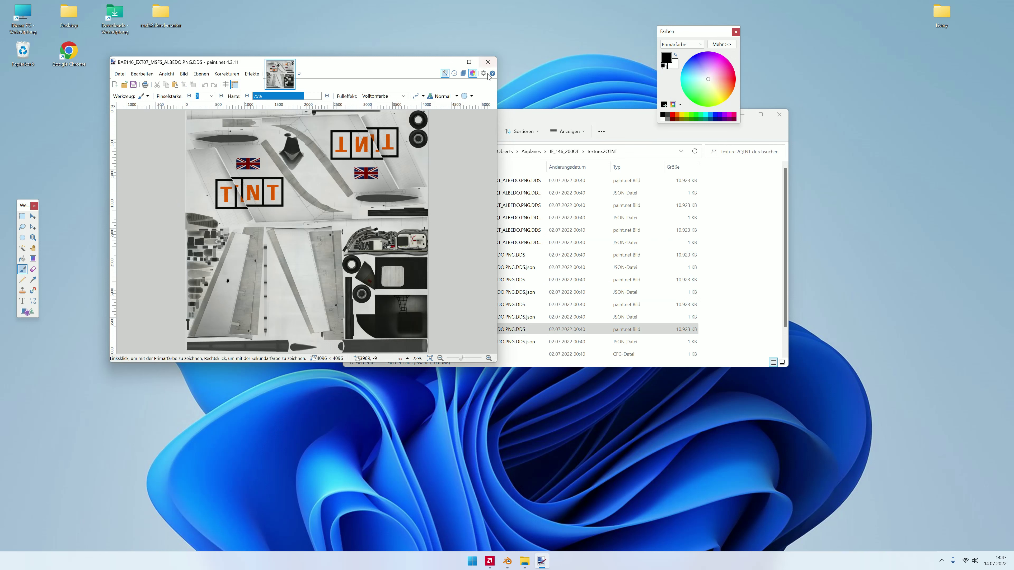
left_click(487, 61)
right_click_drag(471, 329, 303, 92)
left_click(339, 106)
left_click(779, 114)
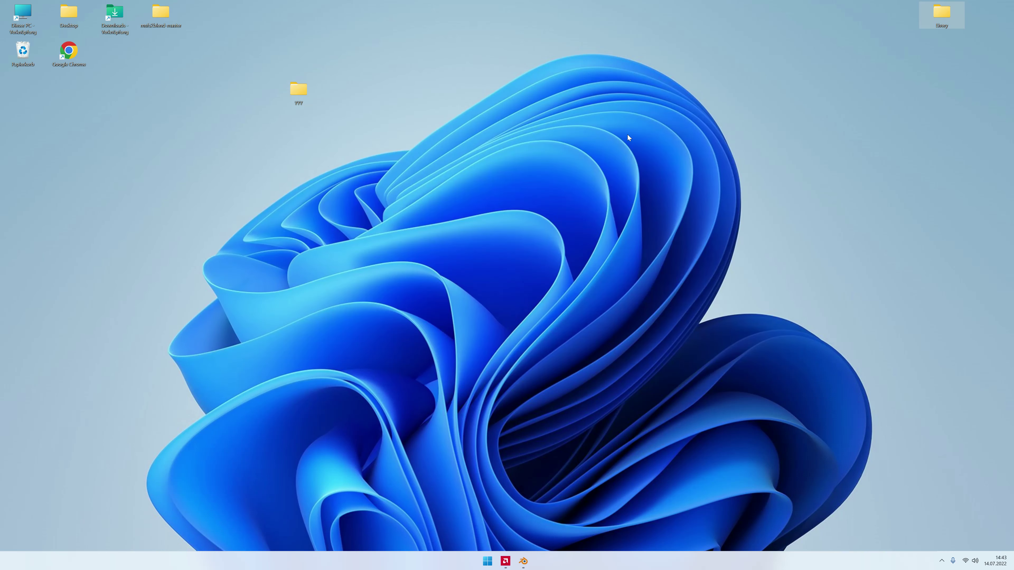
left_click_drag(298, 90, 390, 52)
double_click(391, 51)
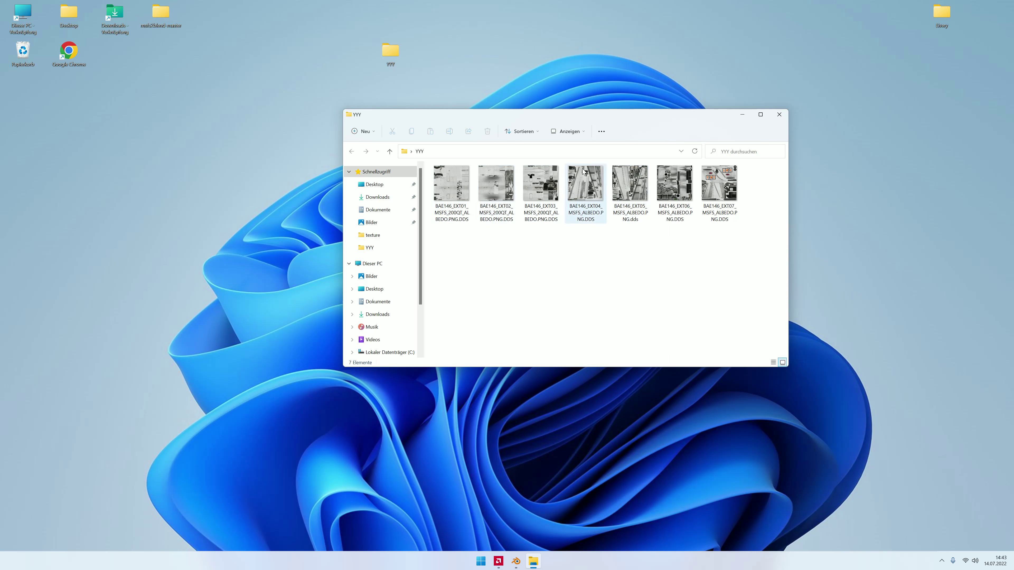
Step: Rename the EXT01 texture from .PNG.DDS to .PNG, confirming the extension change
left_click(471, 185)
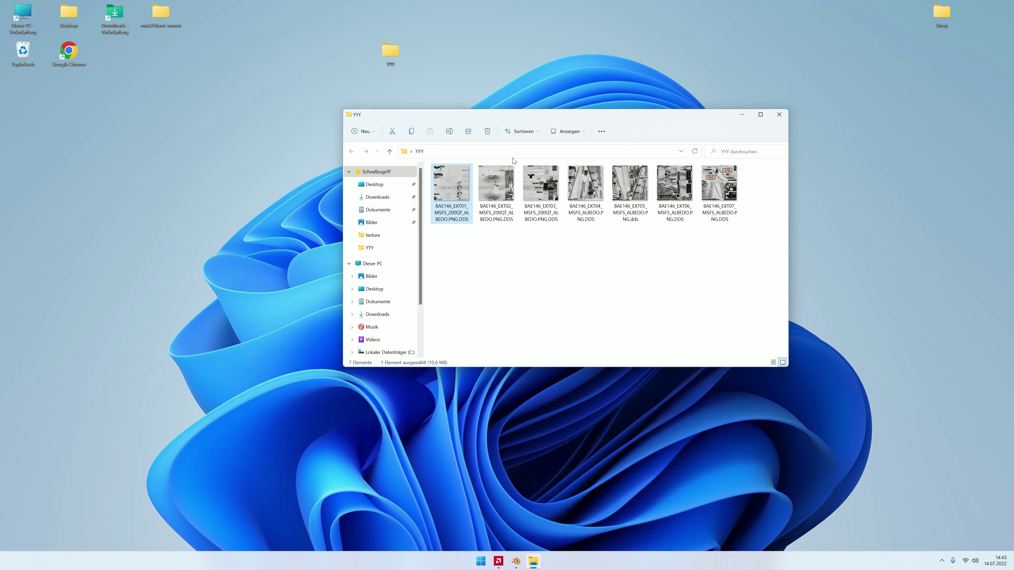
left_click(463, 210)
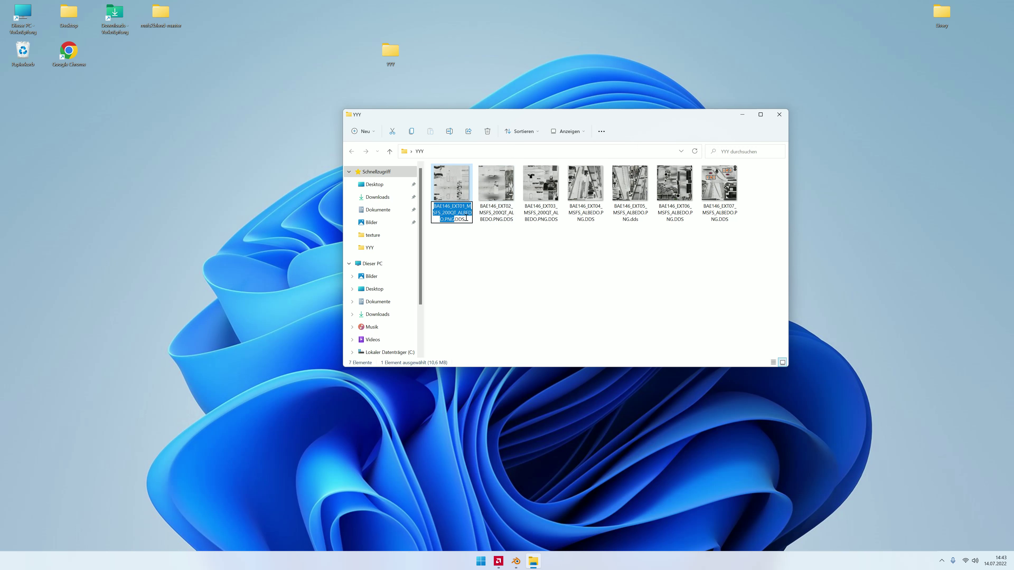
left_click(466, 218)
key("BackSpace")
key("BackSpace")
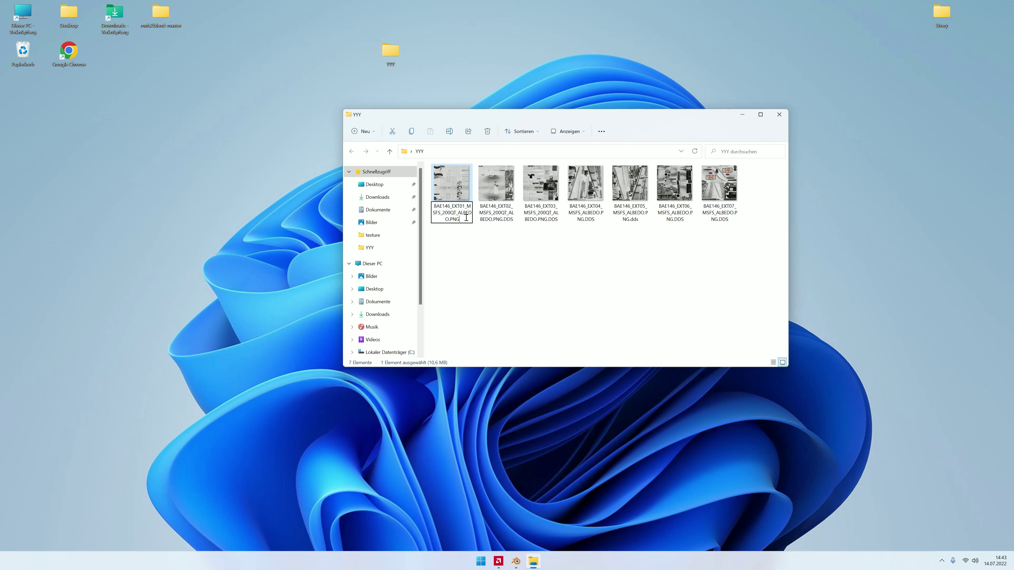
key("Return")
left_click(562, 287)
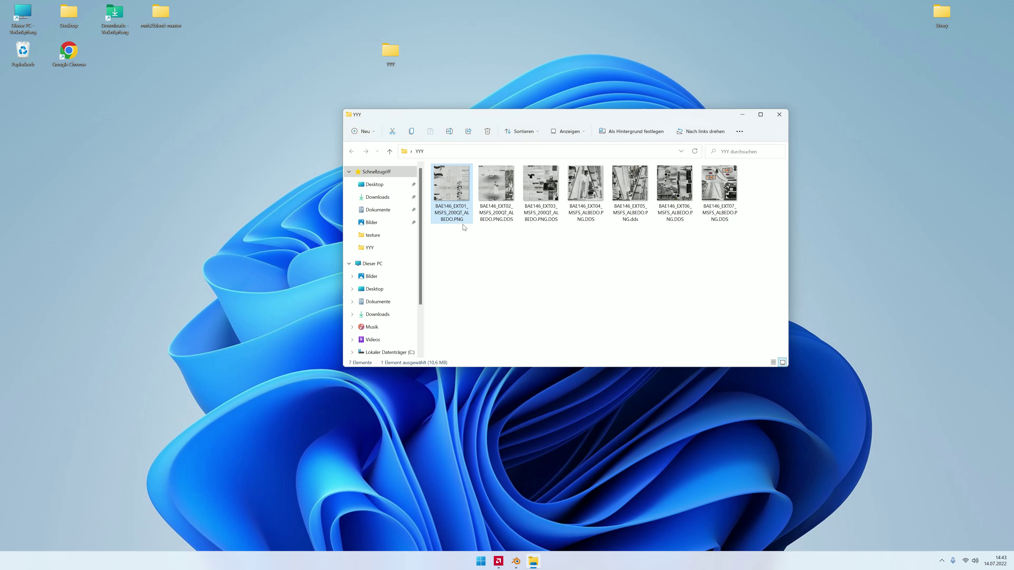
Step: Rename the EXT02 texture to end in .PNG, confirming the extension change
left_click(491, 222)
key("F2")
left_click(513, 223)
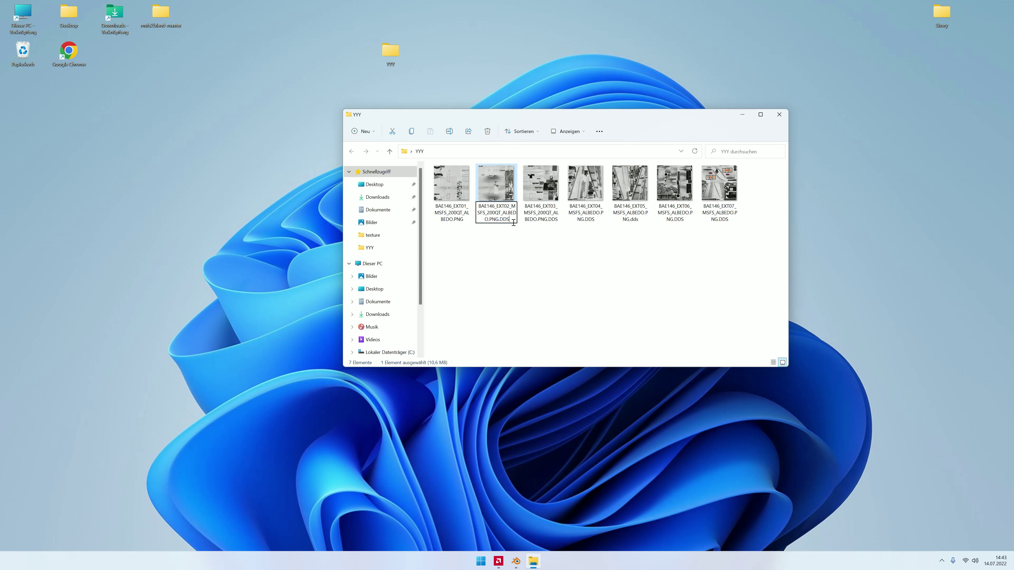
key("Return")
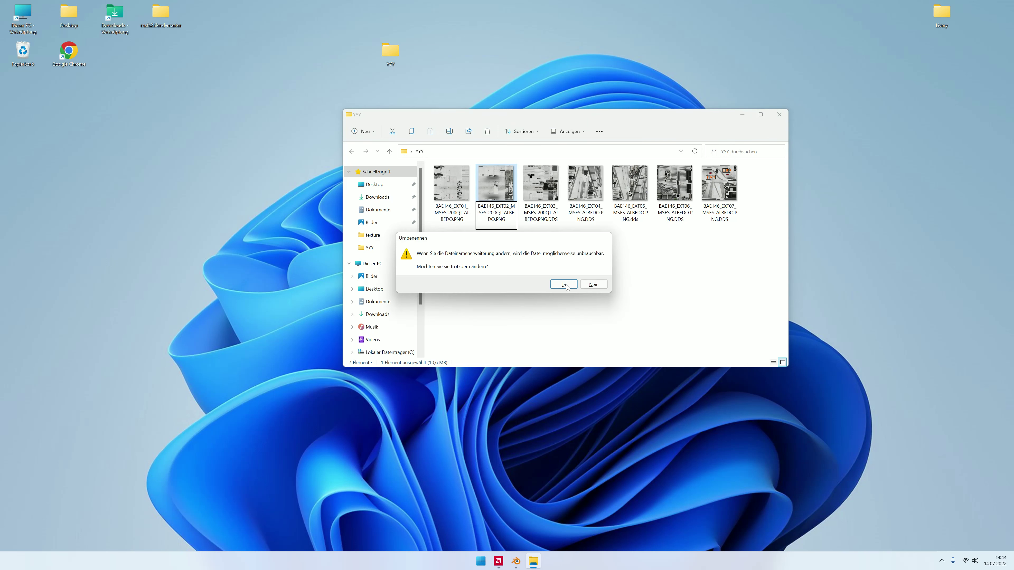
left_click(564, 284)
Step: Save EXT03 in paint.net as BAE146_EXT03_MSFS_200QT_ALBEDO.PNG in YYY, then close paint.net
double_click(538, 202)
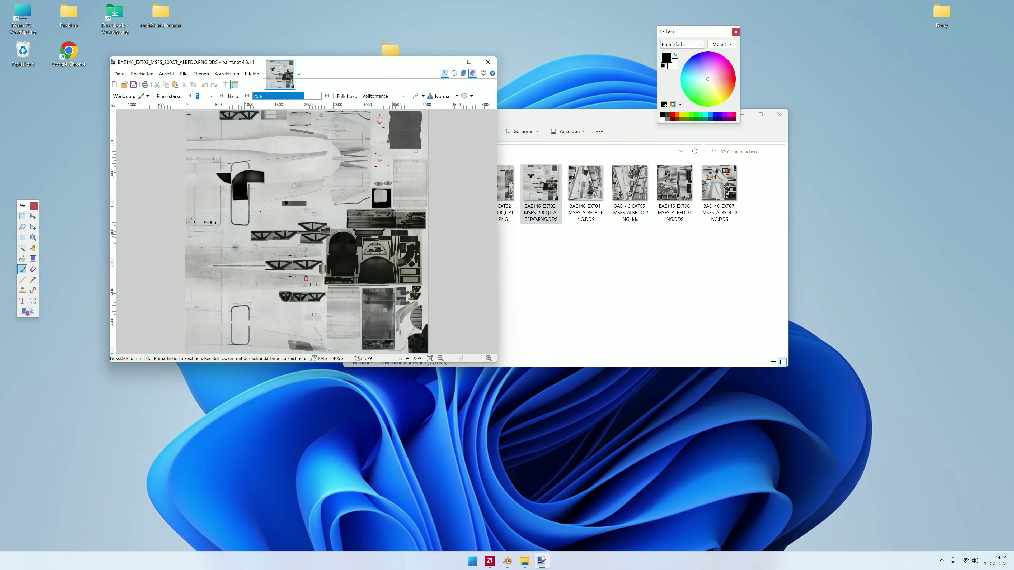
left_click(189, 76)
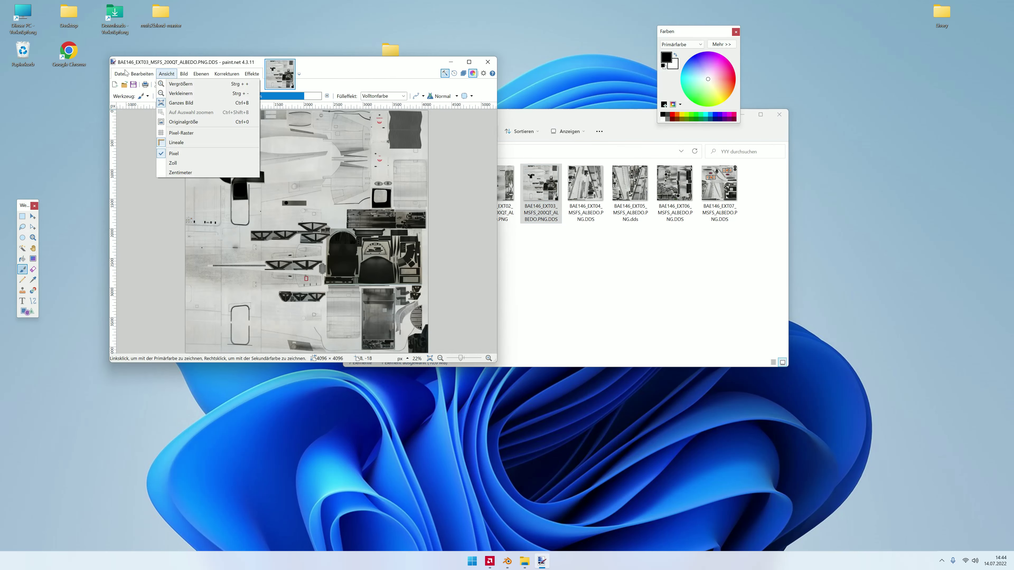
left_click(135, 127)
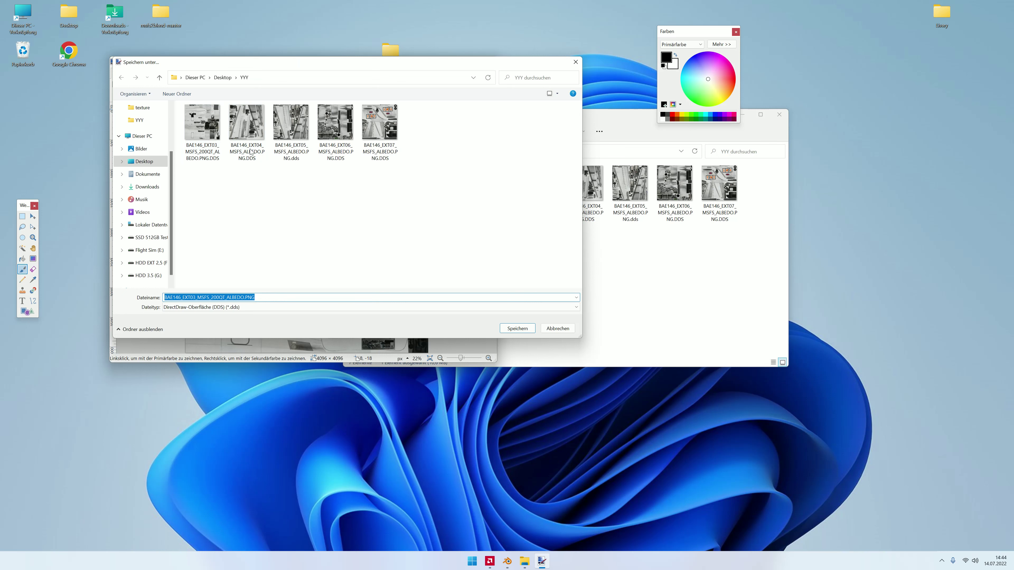
left_click(223, 310)
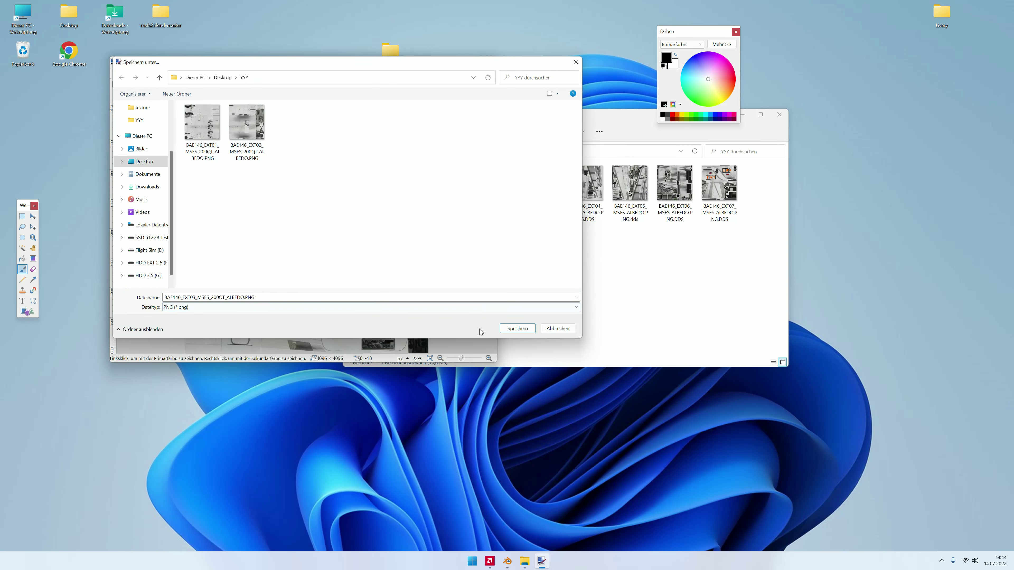
left_click(517, 328)
left_click(362, 280)
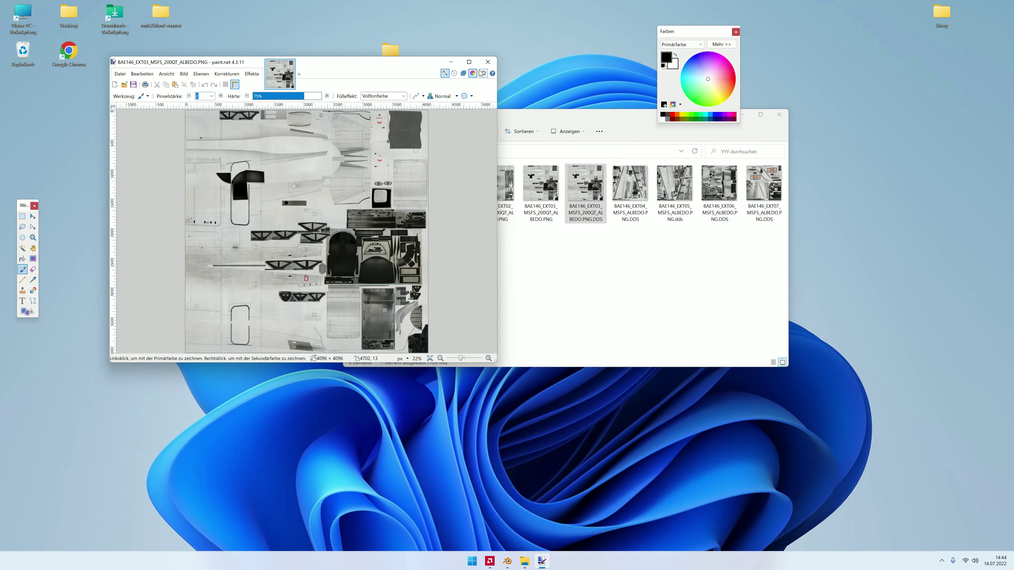
left_click(488, 62)
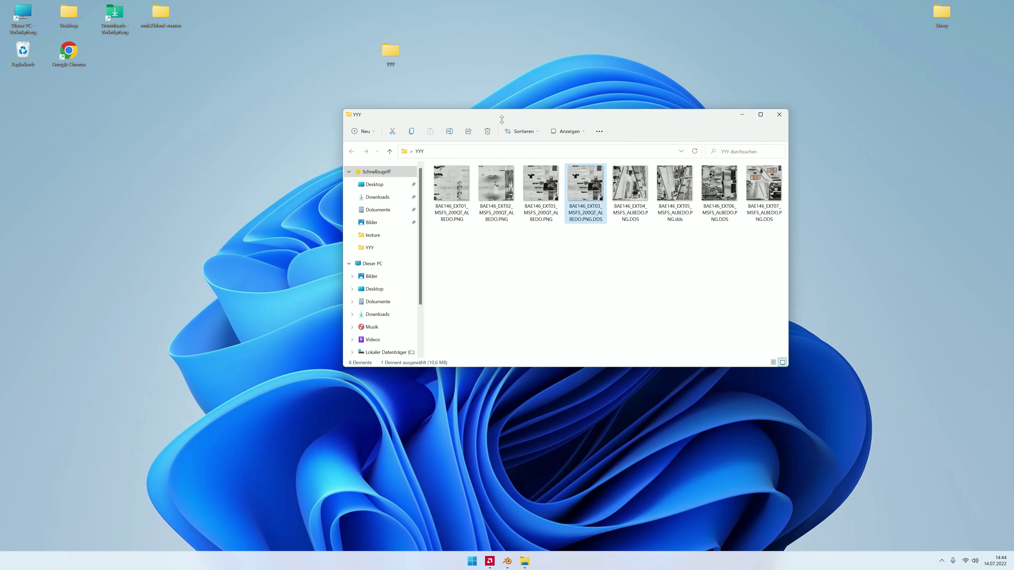
Step: Delete the old EXT03 .PNG.DDS file and rename EXT04 to end in .PNG
left_click(554, 221)
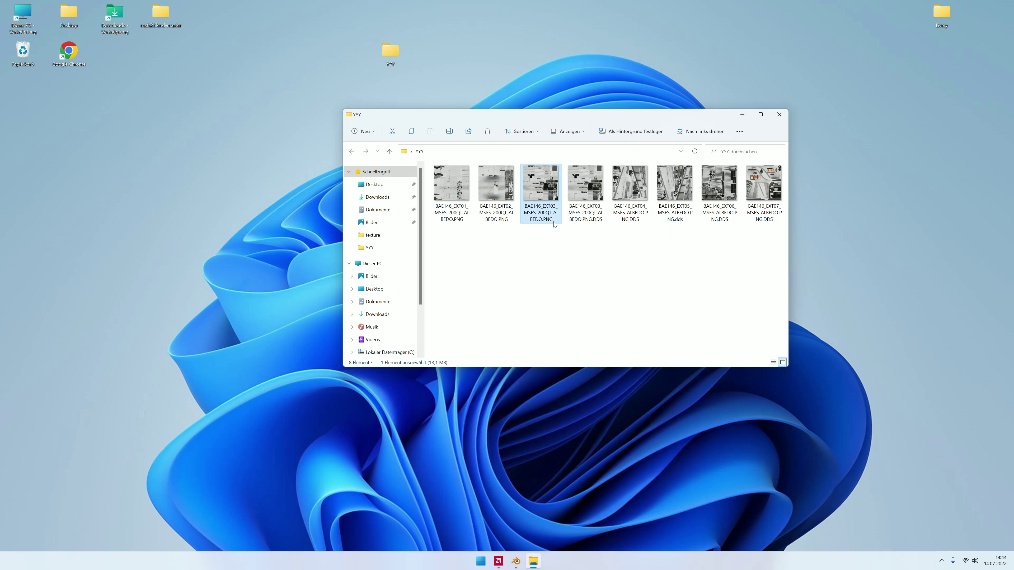
left_click(599, 223)
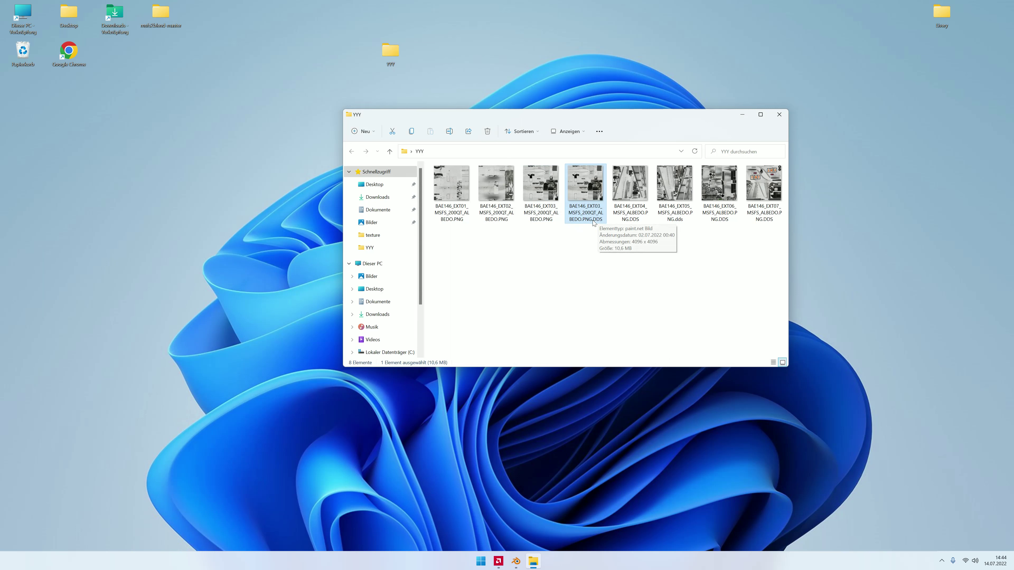
key("Delete")
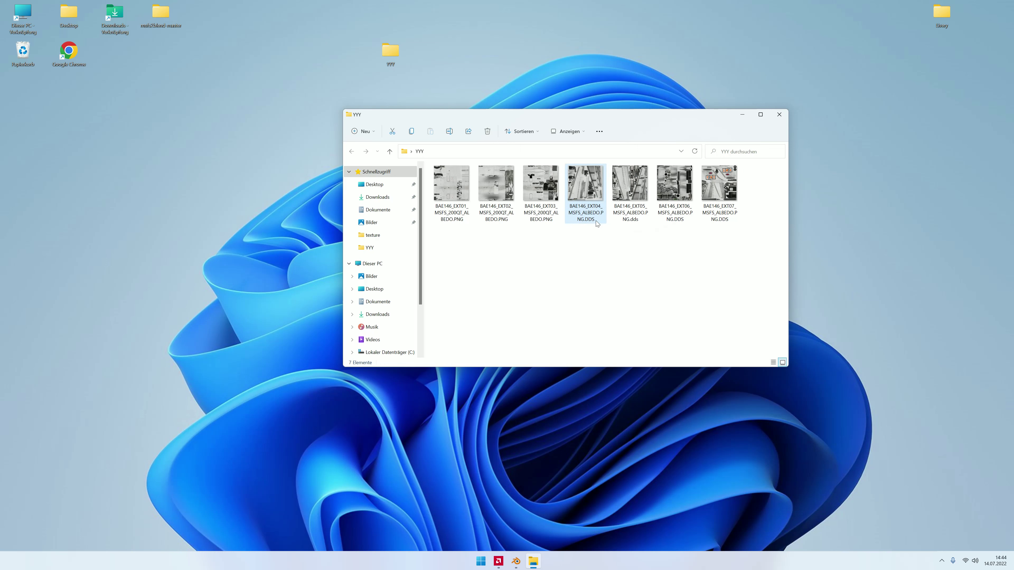
left_click(596, 221)
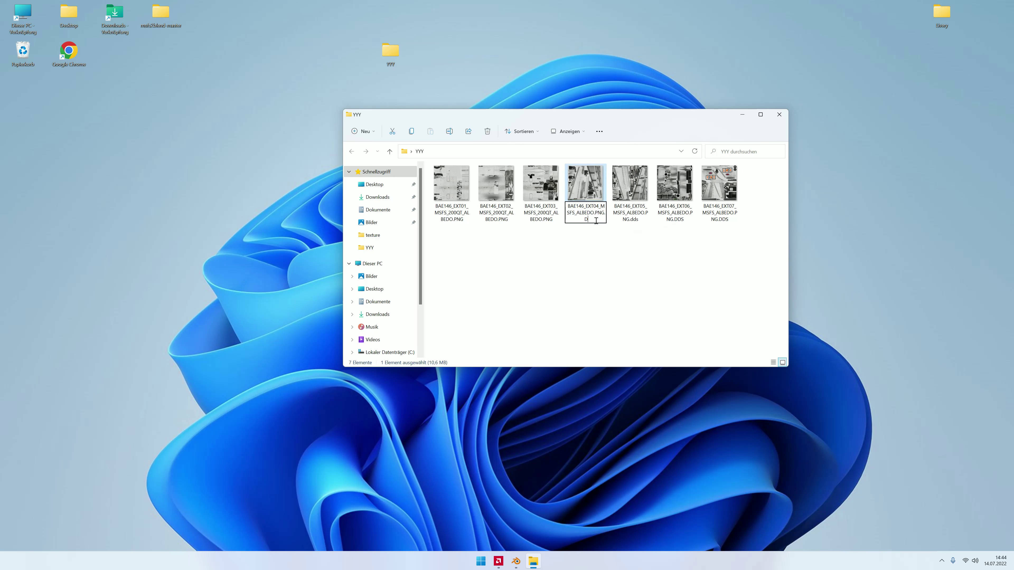
key("BackSpace")
key("BackSpace")
key("Return")
left_click(594, 284)
key("Return")
Step: Rename the EXT05 and EXT06 textures to end in .PNG, confirming each extension change
left_click(631, 213)
left_click(628, 220)
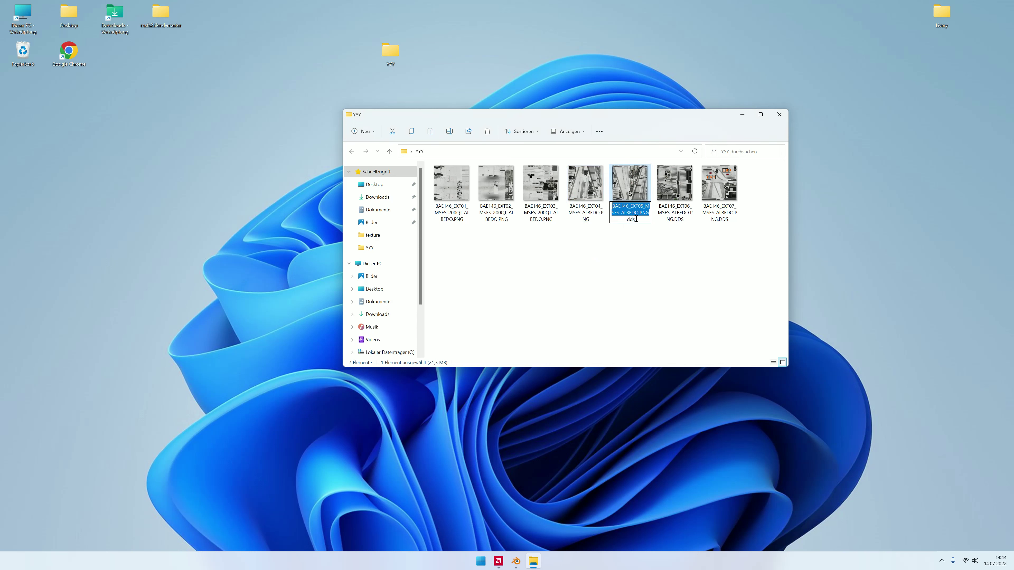
left_click(636, 219)
key("BackSpace")
key("BackSpace")
key("BackSpace")
key("Return")
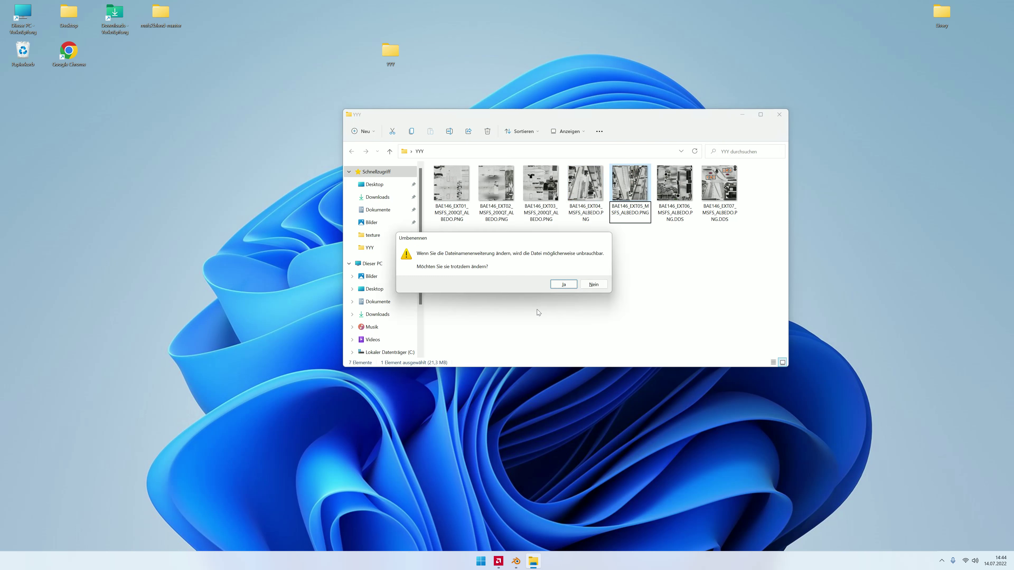
left_click(564, 284)
left_click(675, 217)
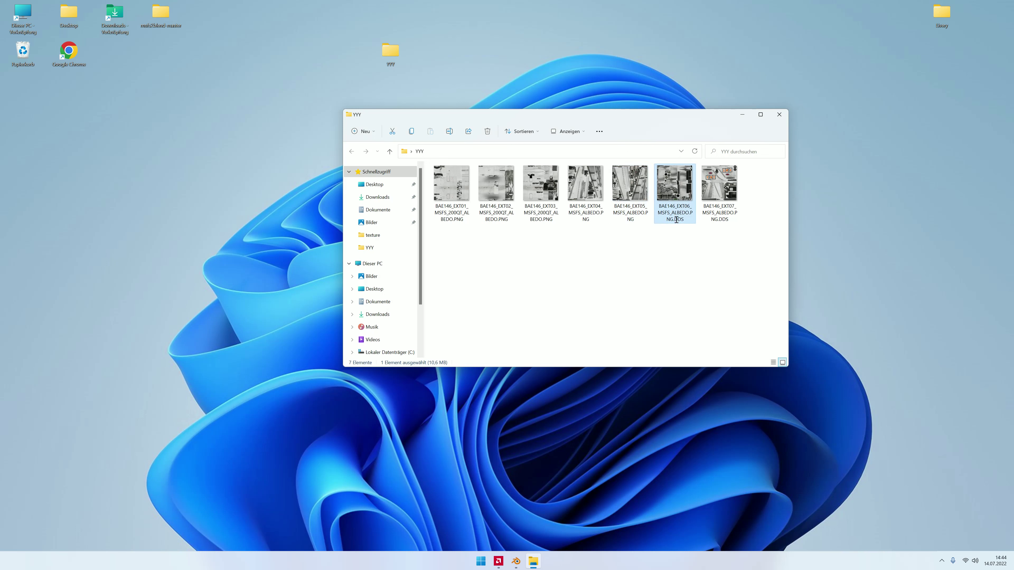
left_click(675, 219)
left_click(680, 223)
key("BackSpace")
key("BackSpace")
key("BackSpace")
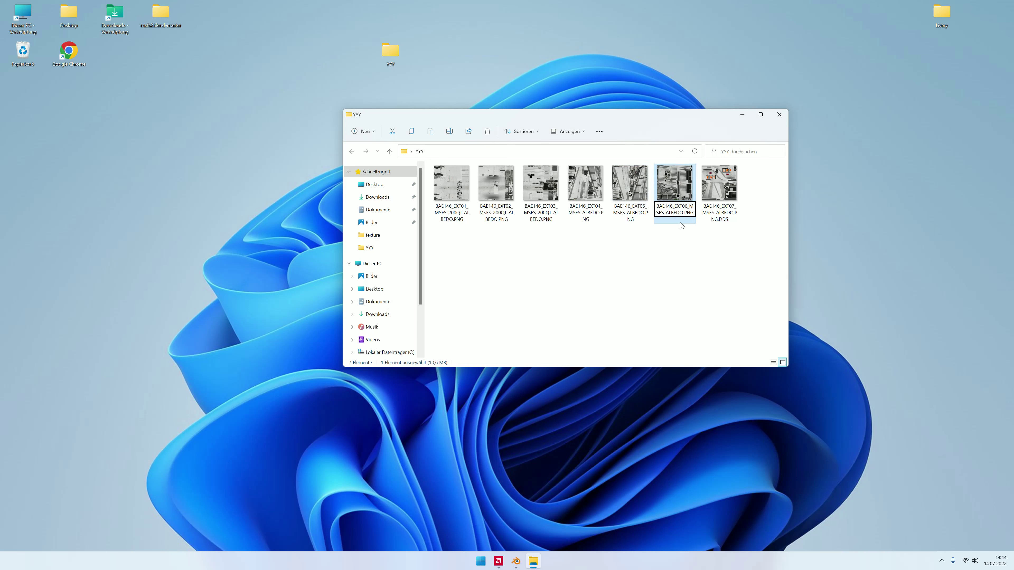
key("Return")
left_click(569, 288)
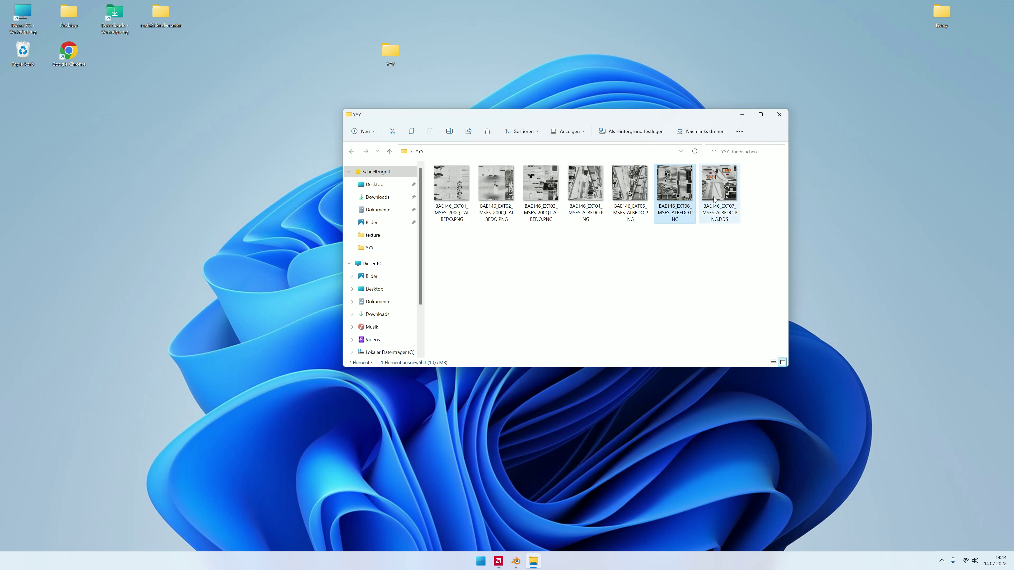
Step: Rename EXT07 to end in .PNG, then close File Explorer
left_click(717, 205)
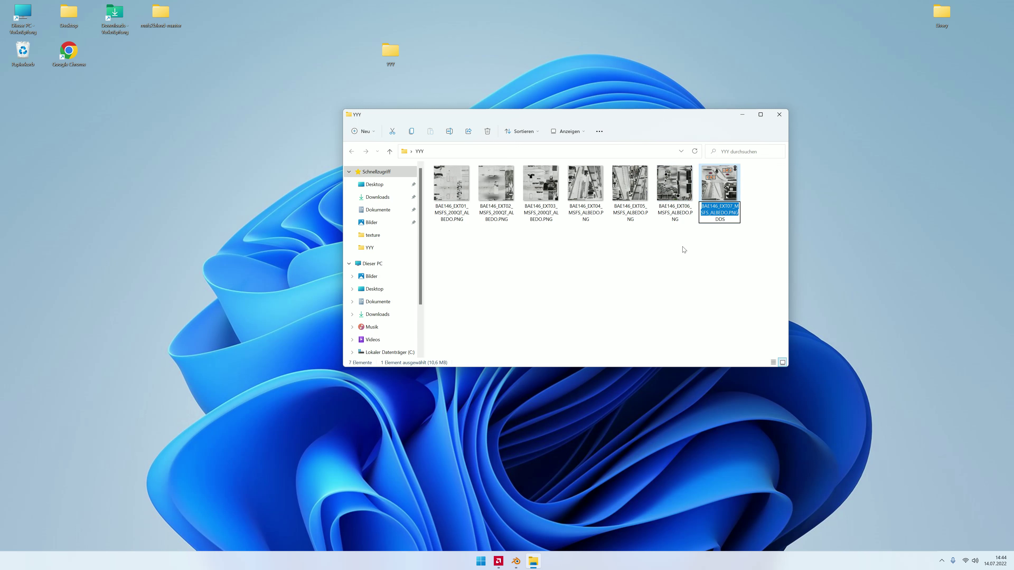
key("End")
key("BackSpace")
key("BackSpace")
key("BackSpace")
key("Return")
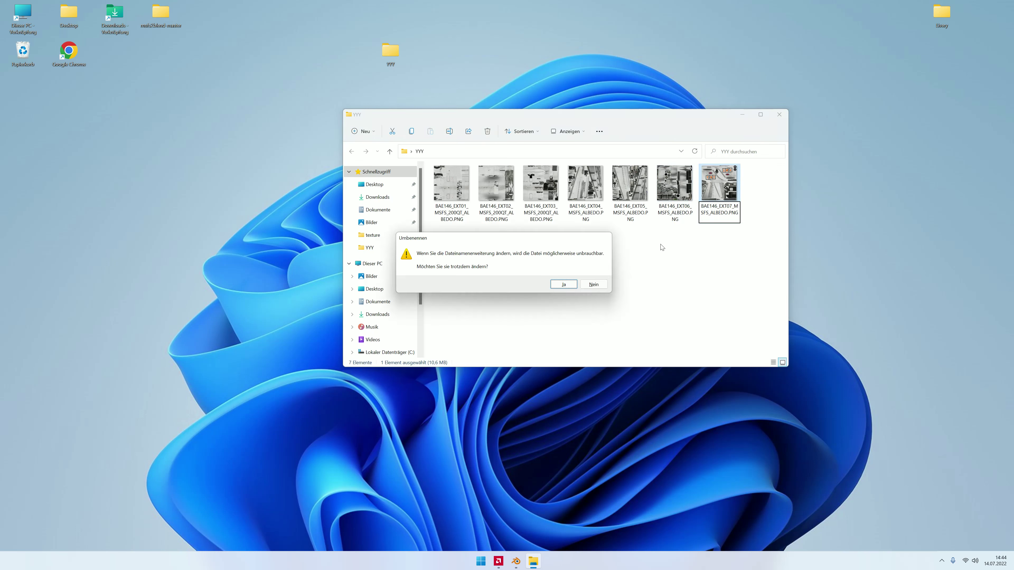
left_click(554, 284)
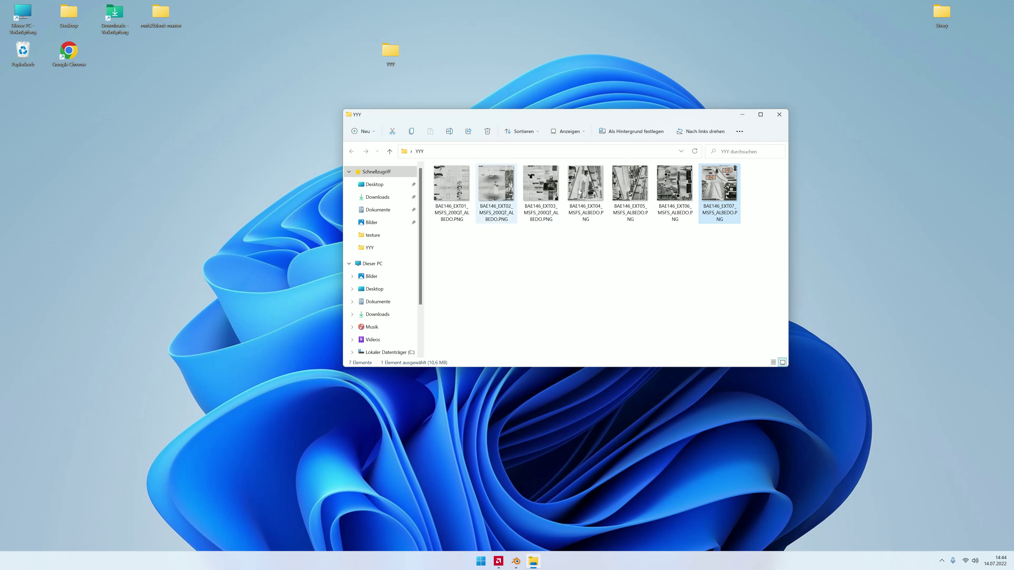
left_click(776, 116)
mouse_move(498, 561)
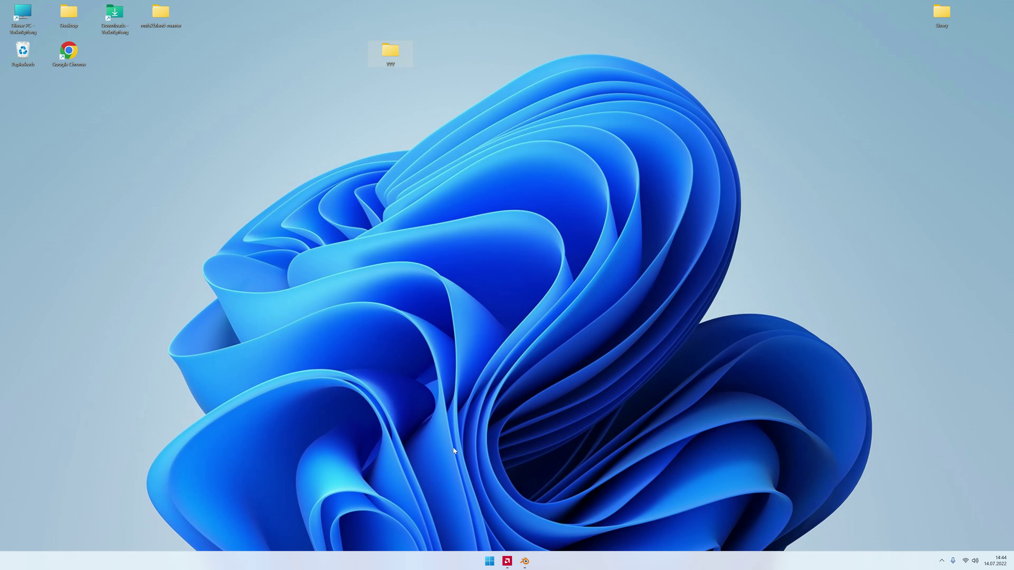
Step: Check a texture in the YYY folder, then close paint.net and Explorer
double_click(370, 51)
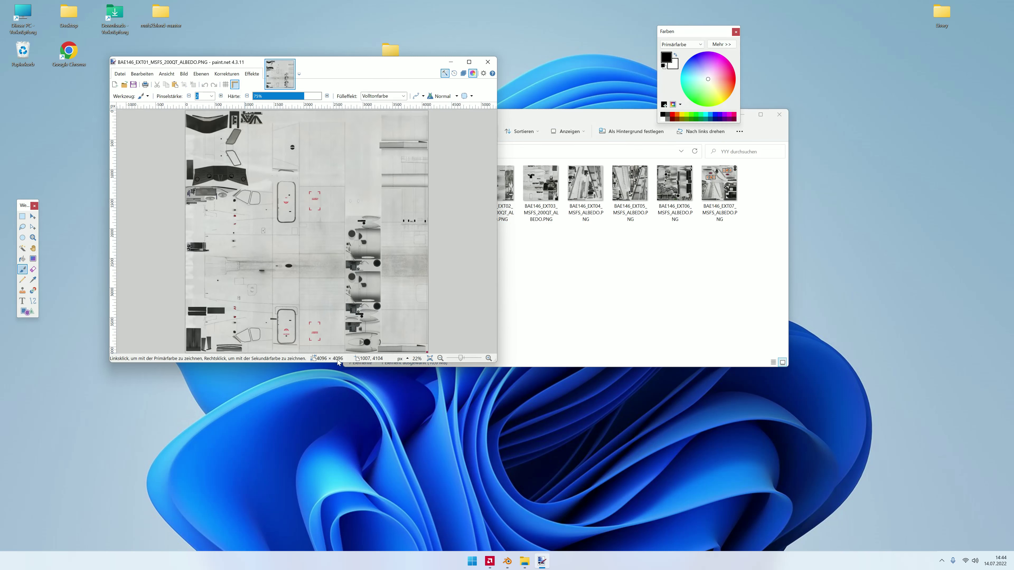
left_click(487, 62)
left_click(777, 114)
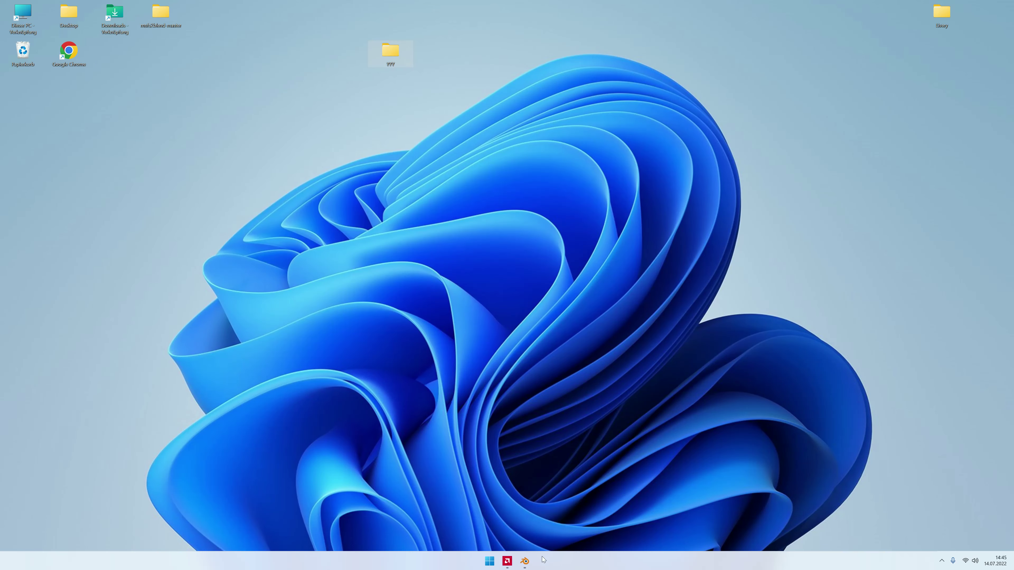
Step: Add a Base Color paint slot in Blender's Texture Slots panel and minimize Blender
left_click(524, 561)
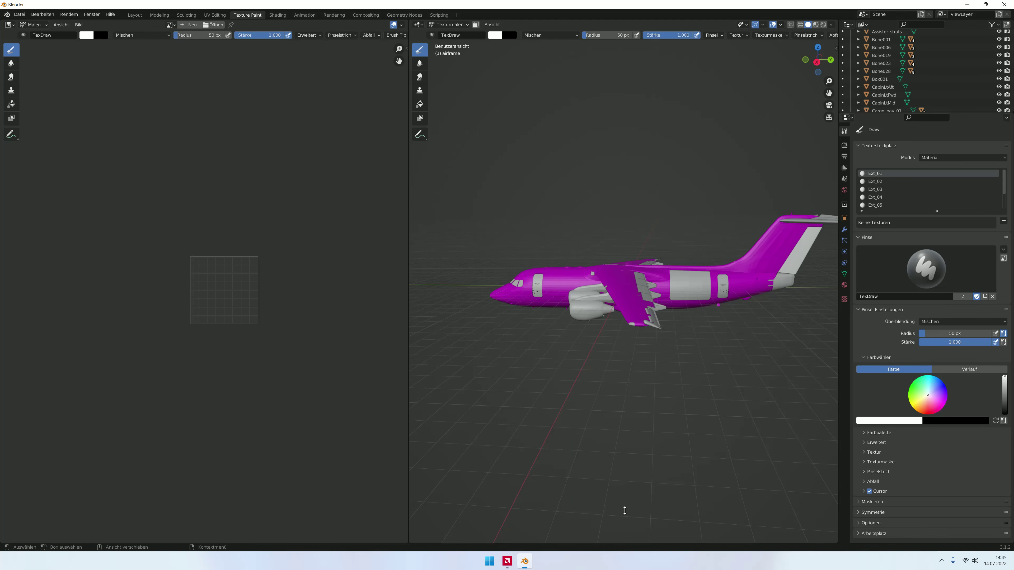
left_click(1003, 222)
left_click(961, 229)
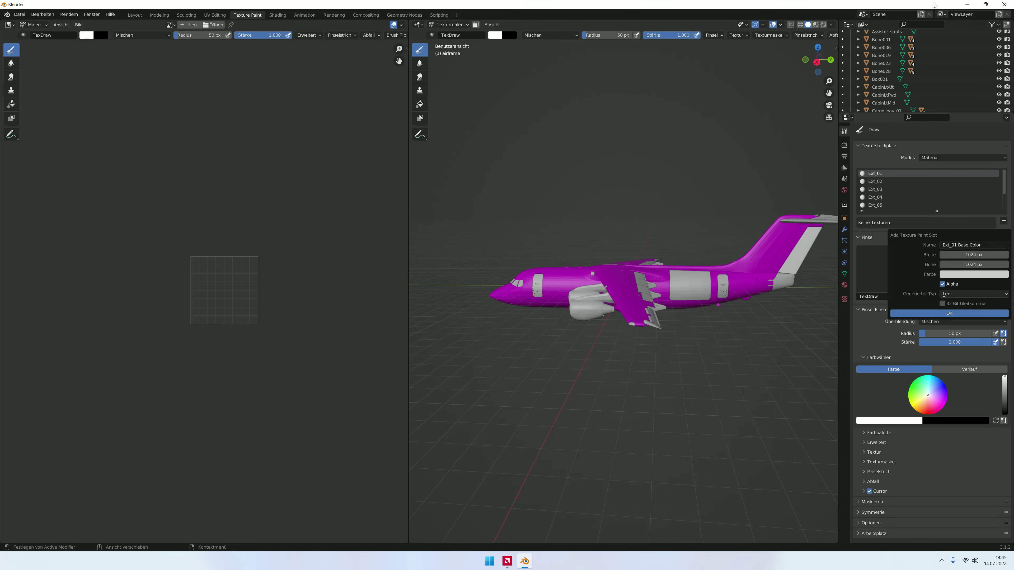
left_click(969, 4)
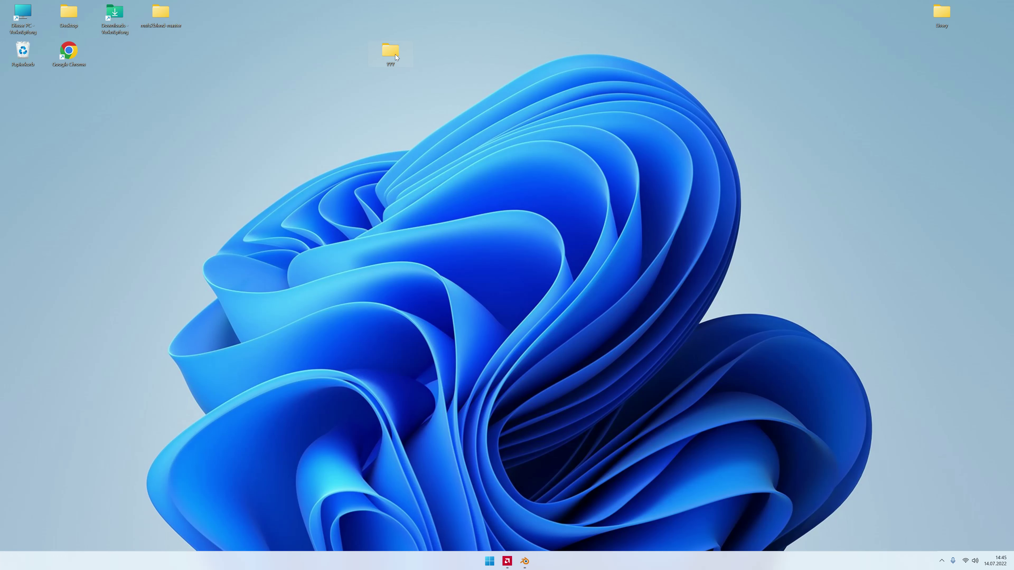
Step: Check the EXT01 albedo texture's size in paint.net (4096 × 4096) and cancel unchanged
double_click(395, 54)
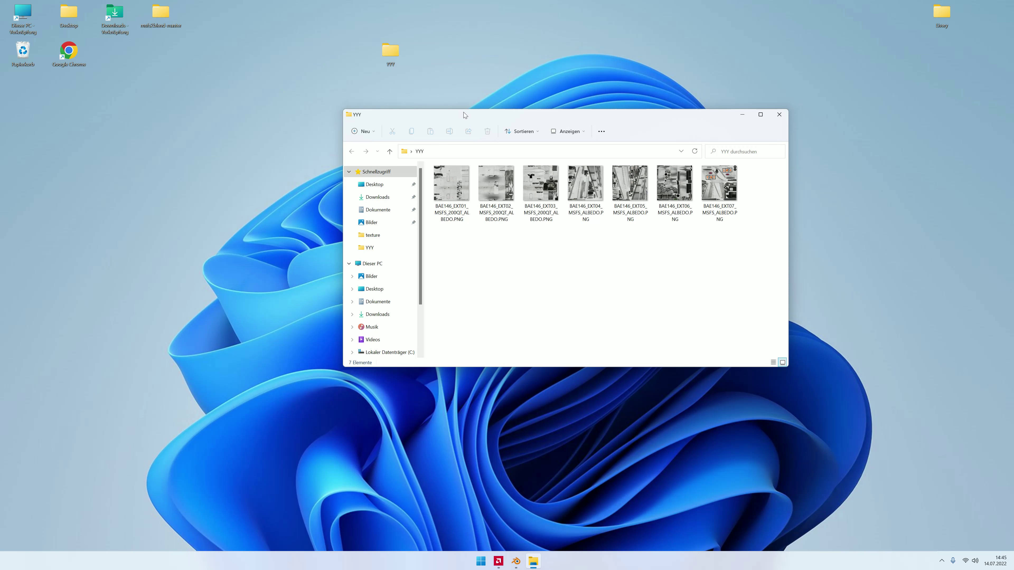
mouse_move(451, 183)
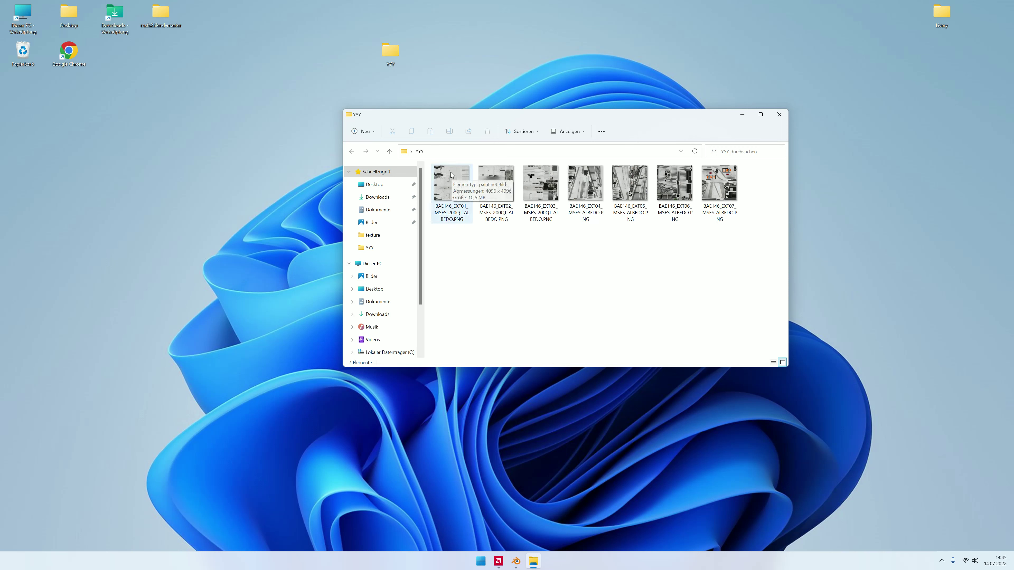
double_click(436, 173)
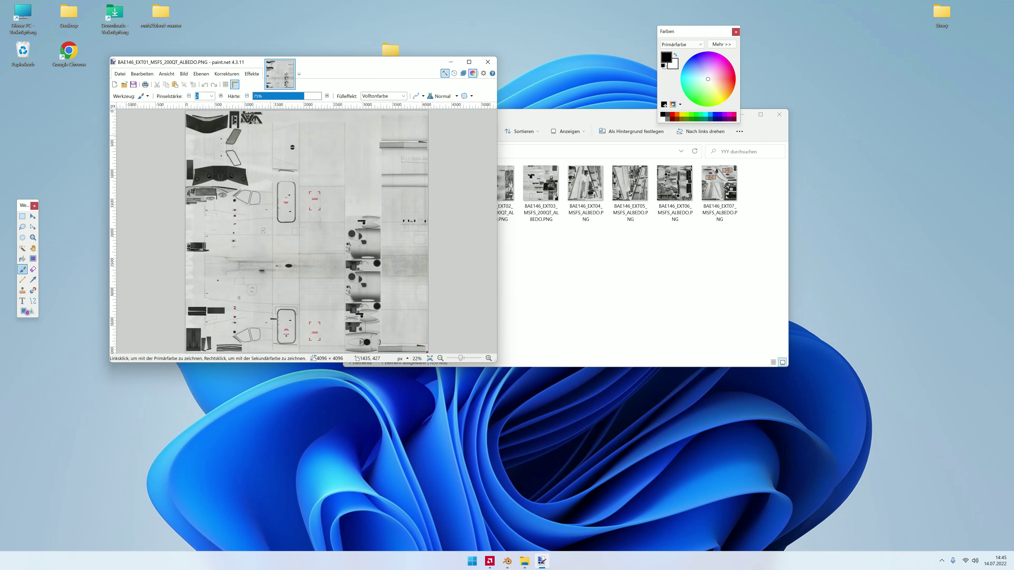
left_click(184, 73)
left_click(207, 98)
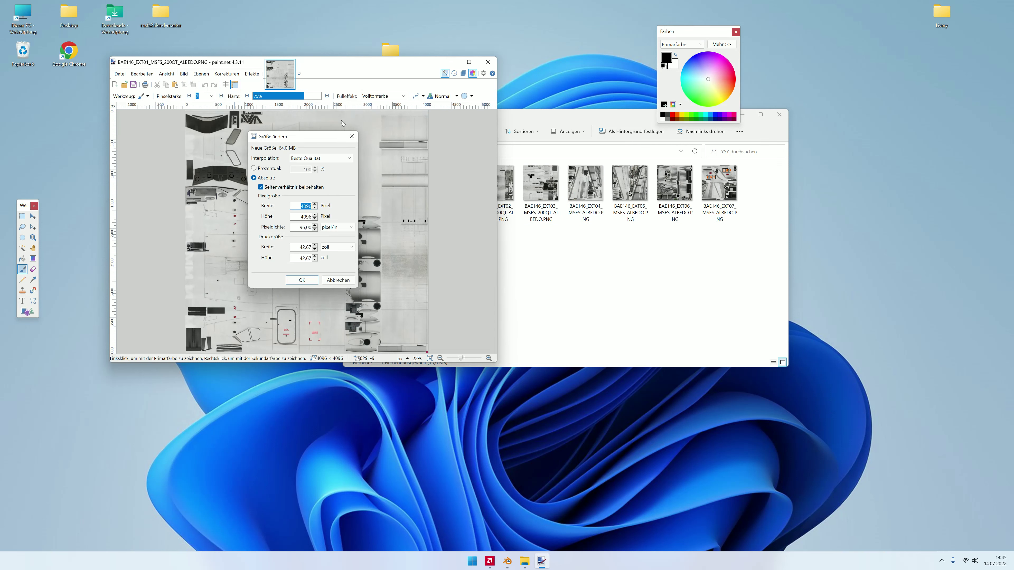
type("1024")
left_click(337, 280)
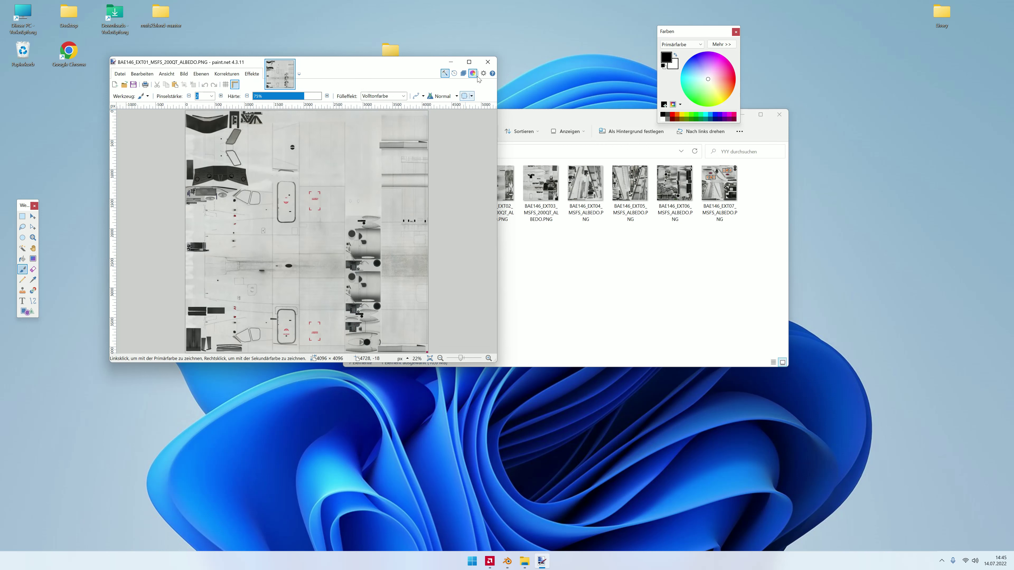
left_click(488, 61)
Step: Glance at EXT01 again, close Explorer, and return to Blender's new texture slot settings
double_click(446, 204)
left_click(487, 62)
left_click(779, 114)
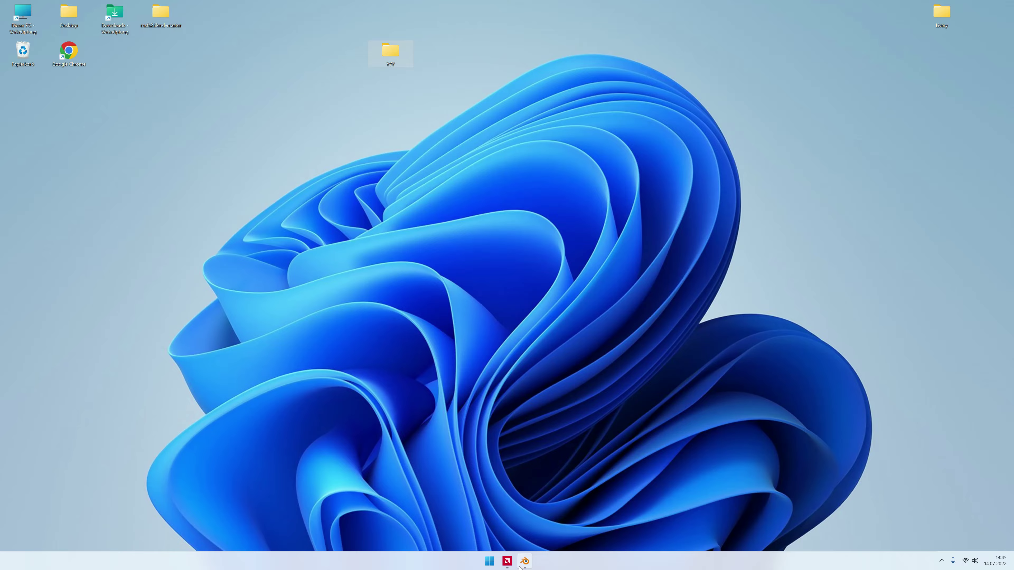
left_click(521, 564)
left_click(993, 254)
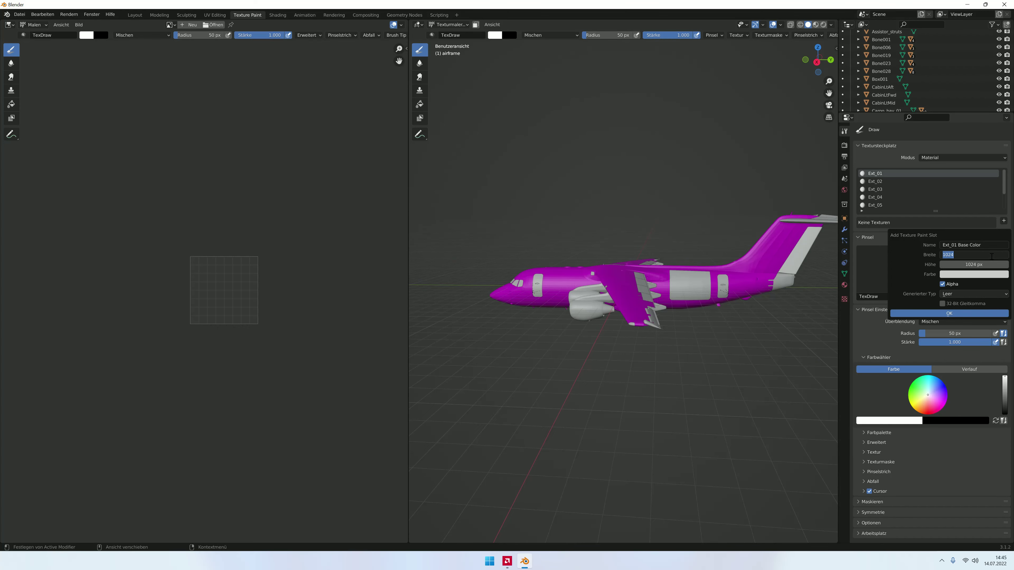
Step: Create the Ext_01 Base Color texture at 4096 × 4096 with a black fill
type("4096")
key("Return")
left_click(991, 265)
type("40")
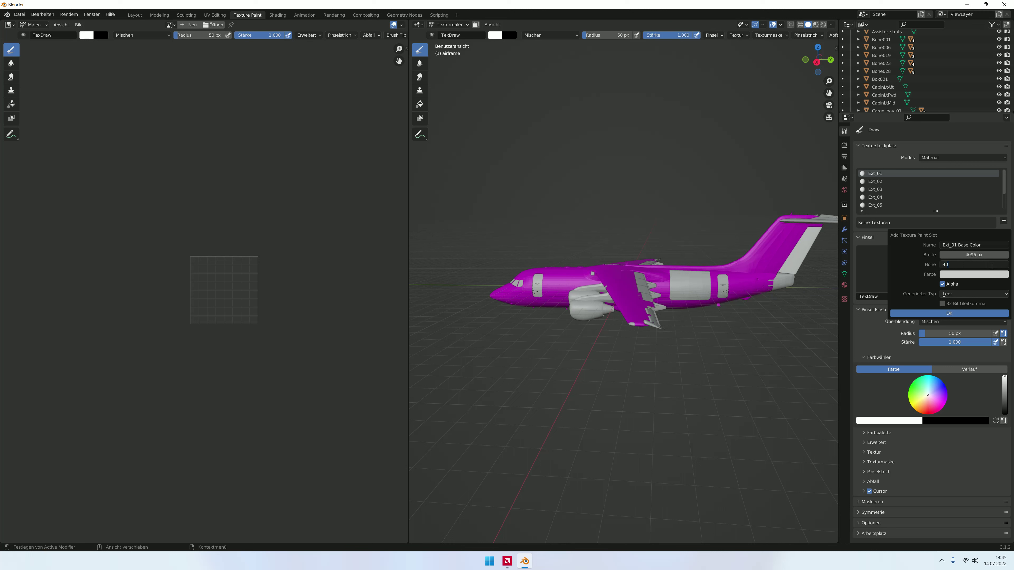
key("Return")
left_click(973, 274)
left_click_drag(1004, 169, 1002, 160)
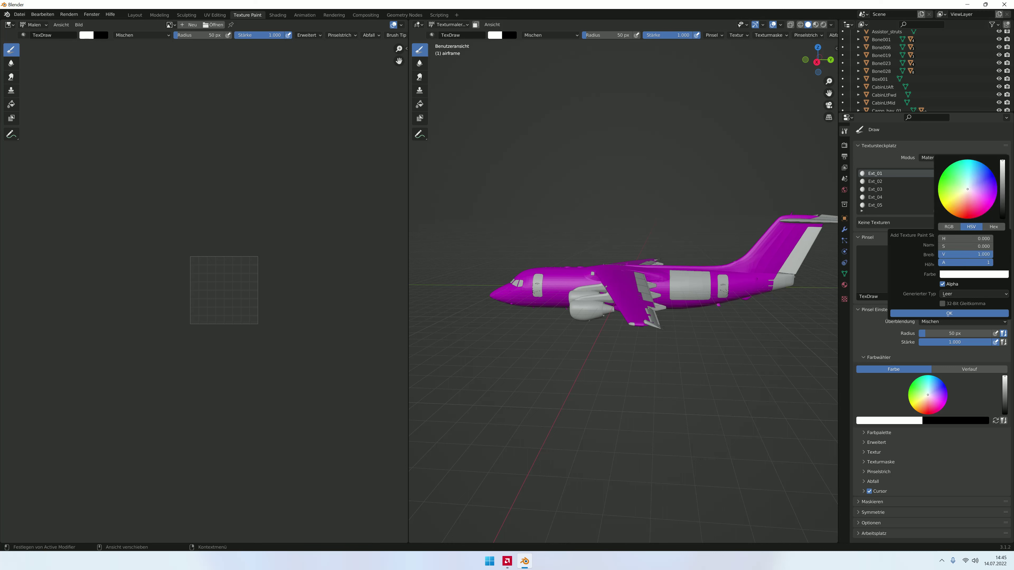
left_click(965, 275)
left_click_drag(1002, 212, 1002, 220)
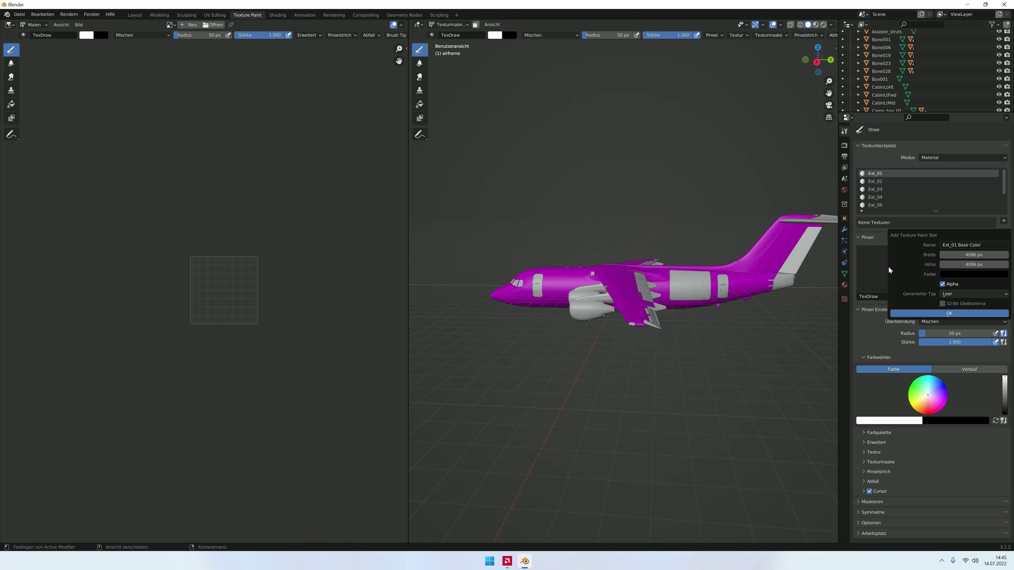
left_click(949, 313)
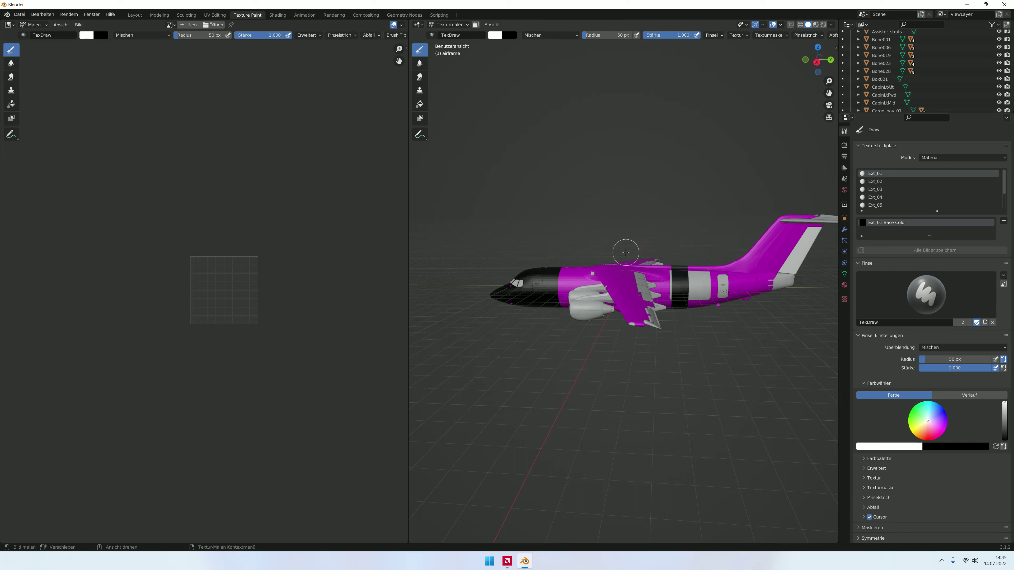
Step: Paint a white stroke around the nose cabin window on the Ext_01 Base Color texture
scroll(502, 306, "up", 6)
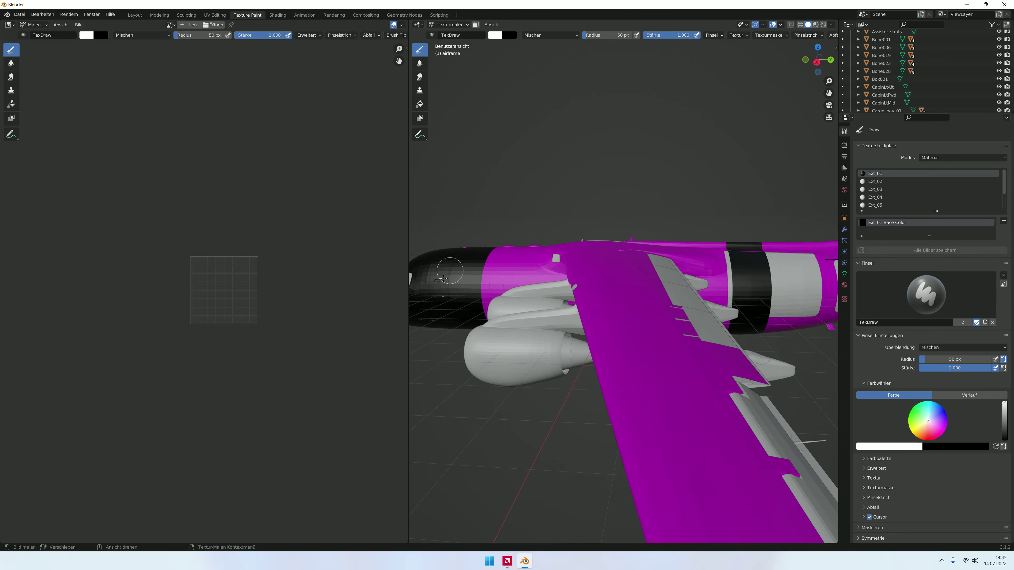
scroll(471, 265, "down", 5)
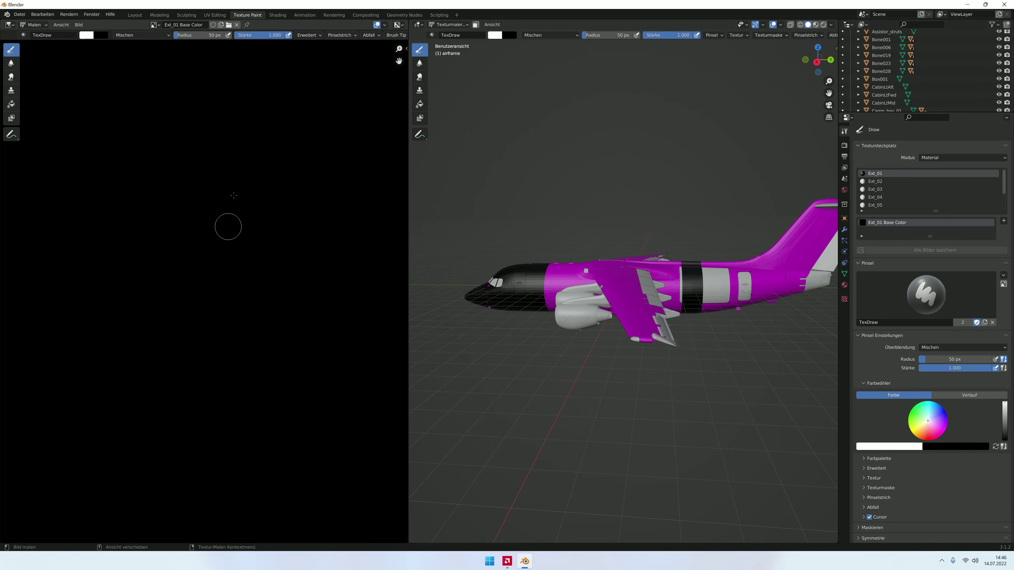
scroll(168, 199, "down", 1)
scroll(169, 198, "down", 1)
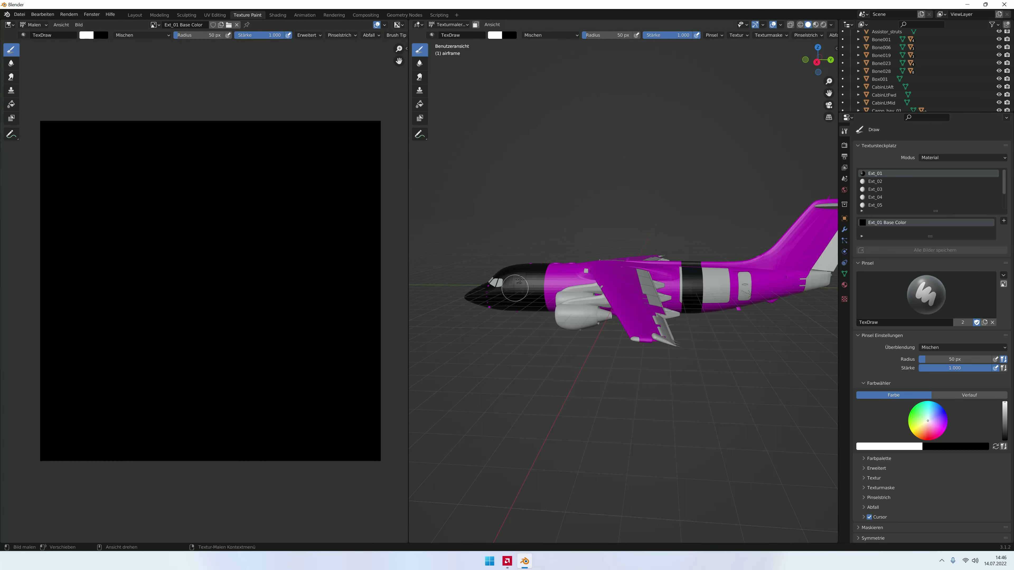
left_click_drag(521, 280, 521, 300)
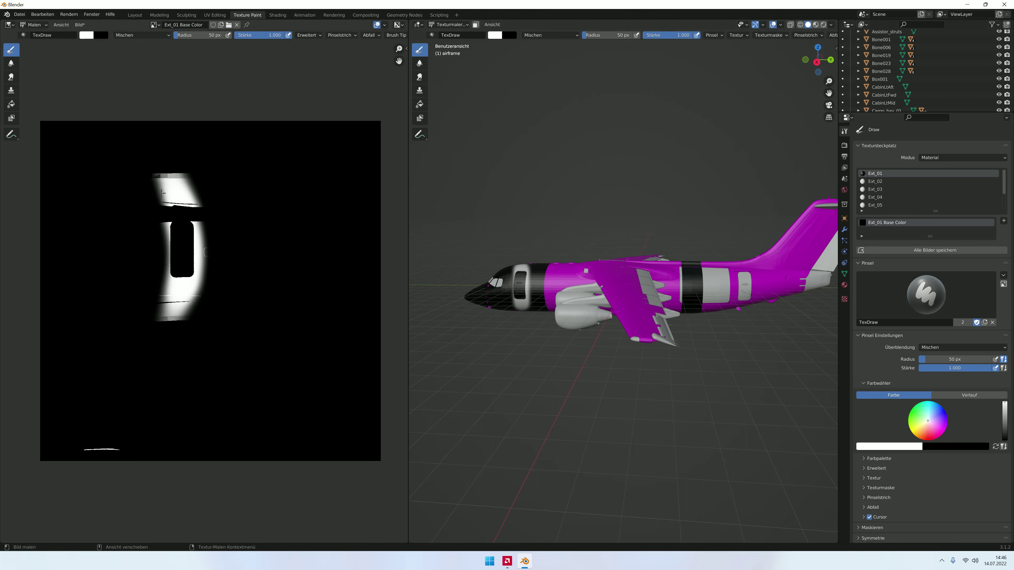
Step: Paint white around the fuselage band and door, then paint the nose and forward fuselage blue
mouse_move(549, 262)
left_mouse_down()
mouse_move(531, 260)
mouse_move(484, 291)
mouse_move(495, 303)
left_mouse_up()
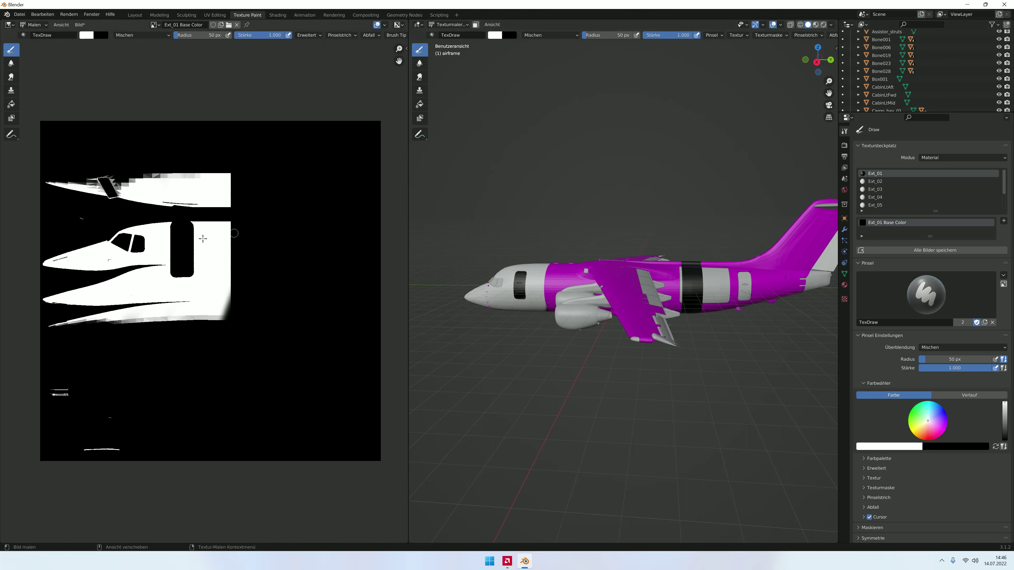
left_click_drag(185, 233, 187, 232)
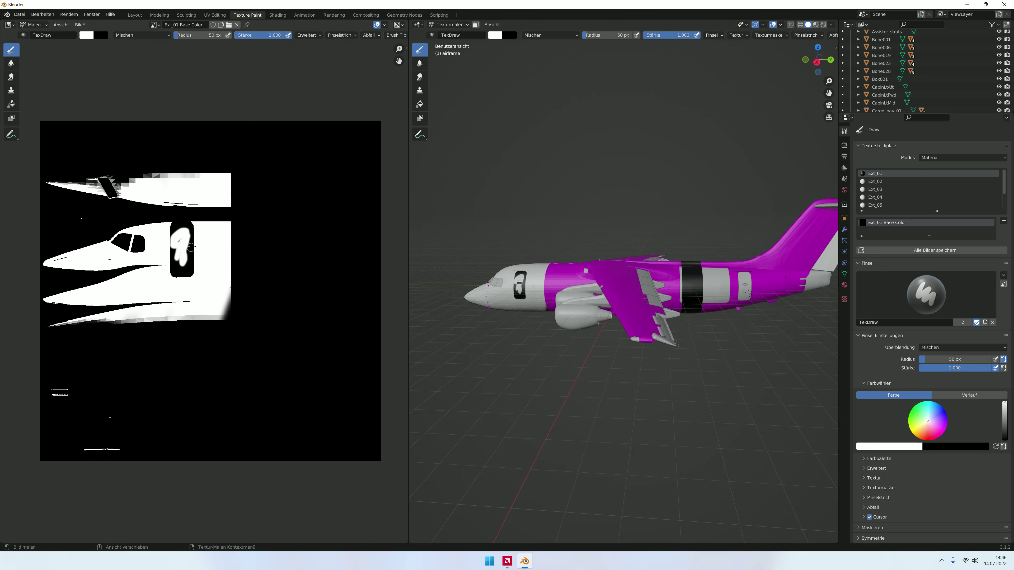
left_click(946, 413)
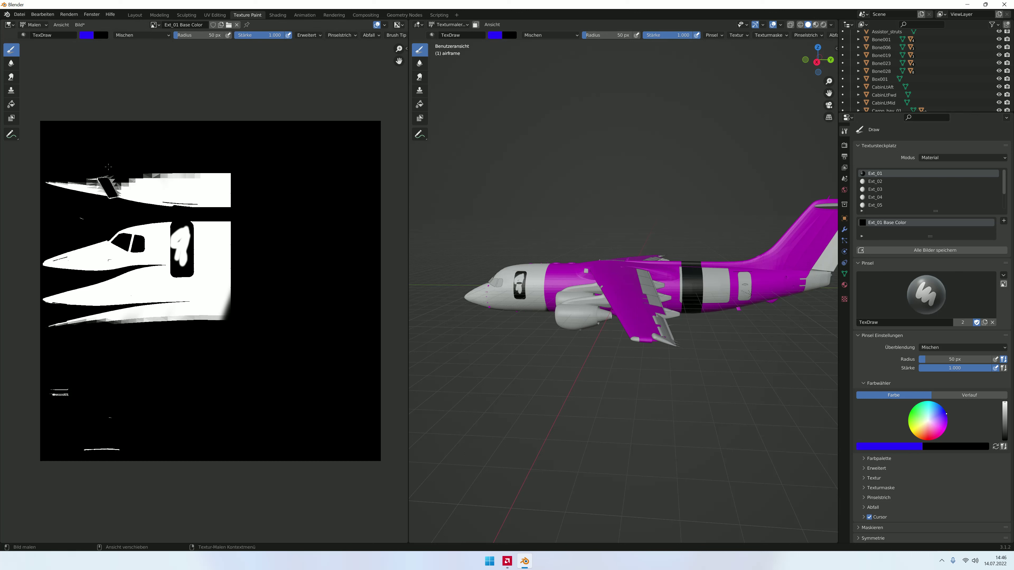
mouse_move(221, 242)
left_mouse_down()
mouse_move(202, 288)
mouse_move(165, 283)
left_mouse_up()
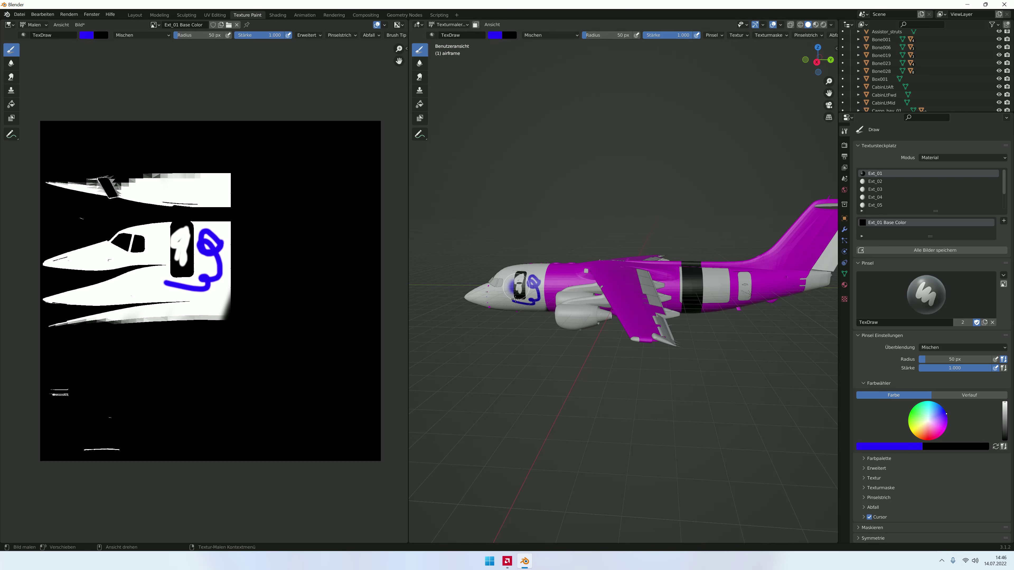
left_click_drag(516, 286, 519, 315)
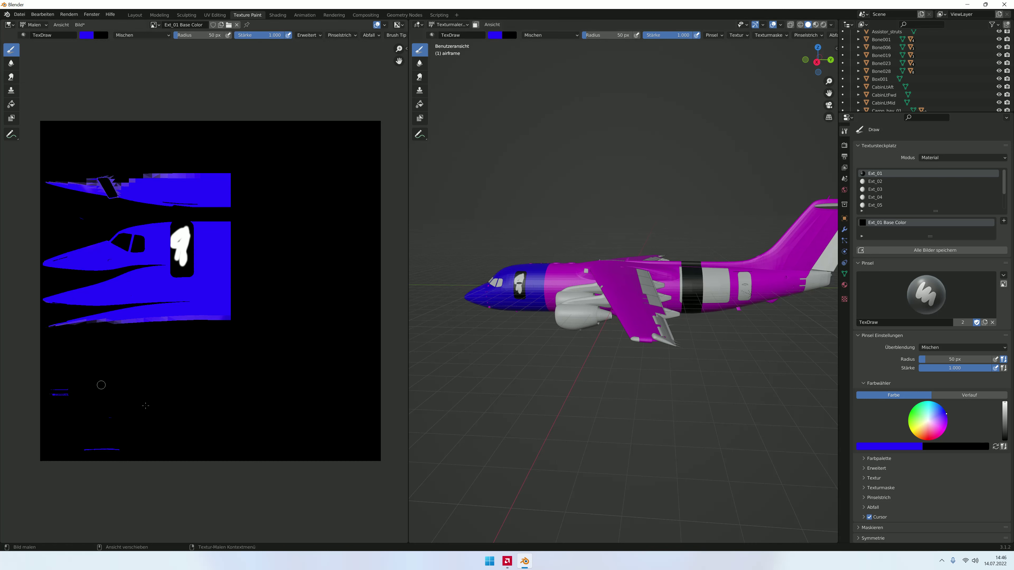
scroll(591, 303, "down", 2)
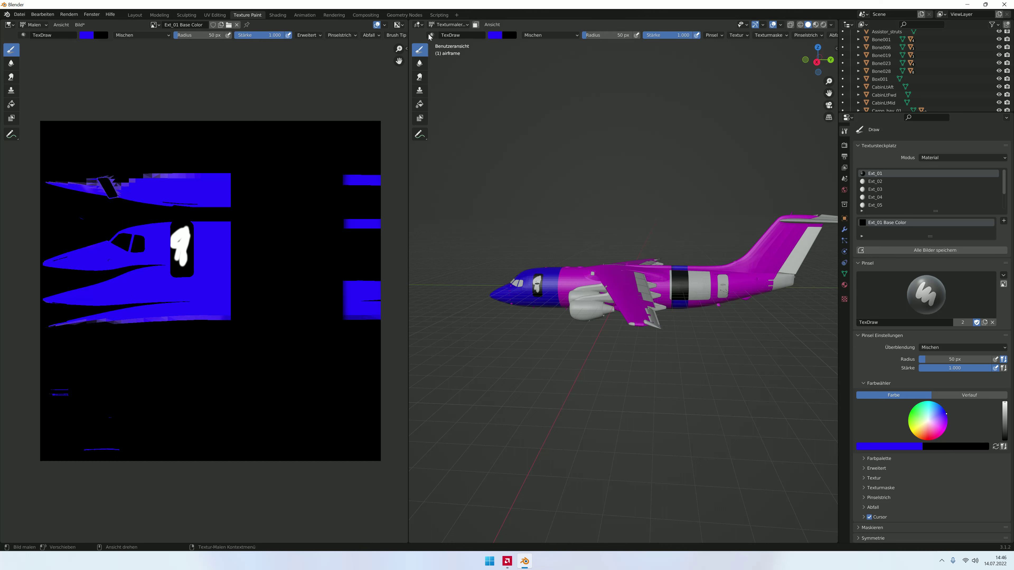
Step: Switch the model to Object mode and back into Texture Paint mode
left_click(444, 27)
left_click(453, 25)
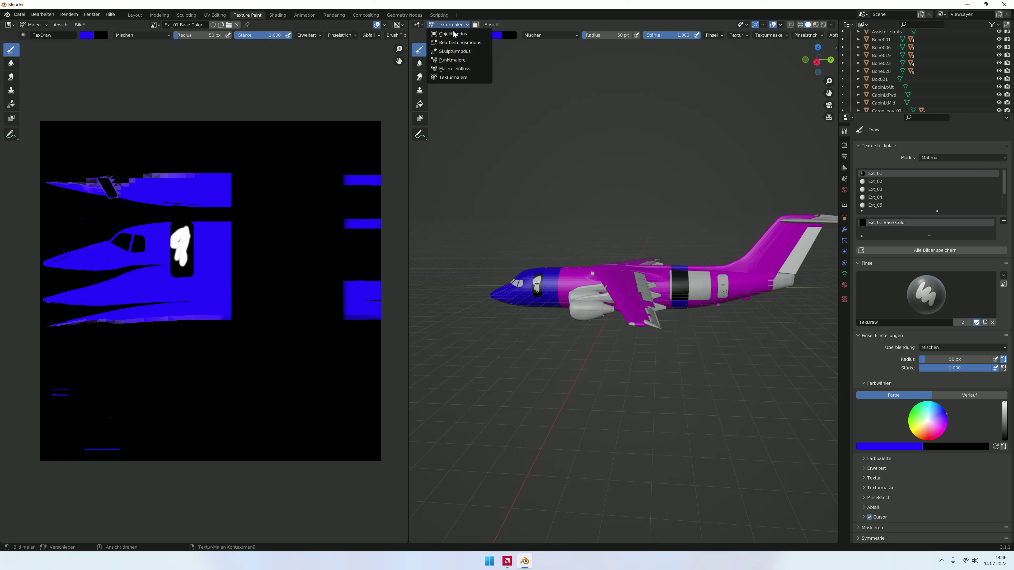
left_click(453, 34)
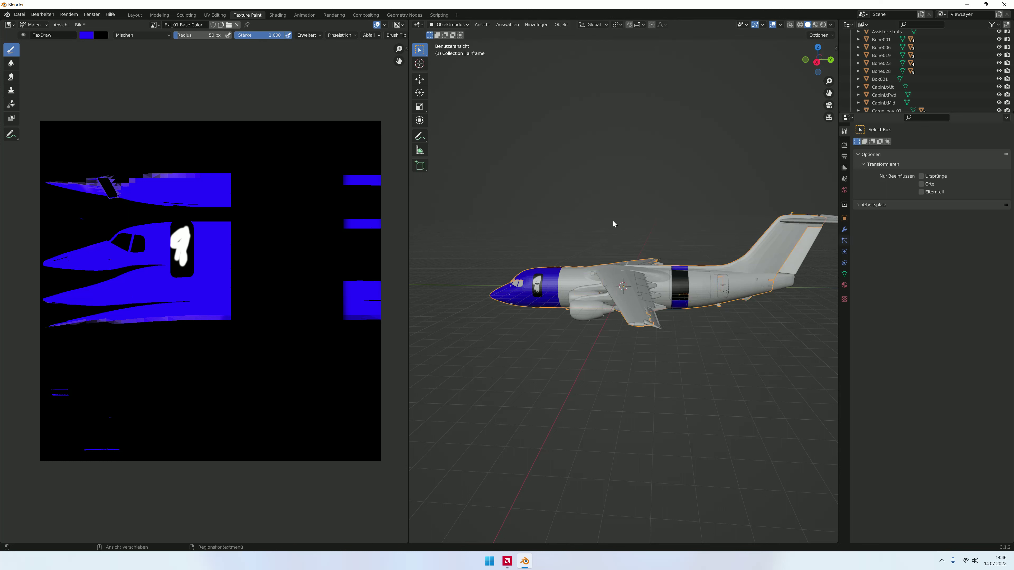
left_click(438, 25)
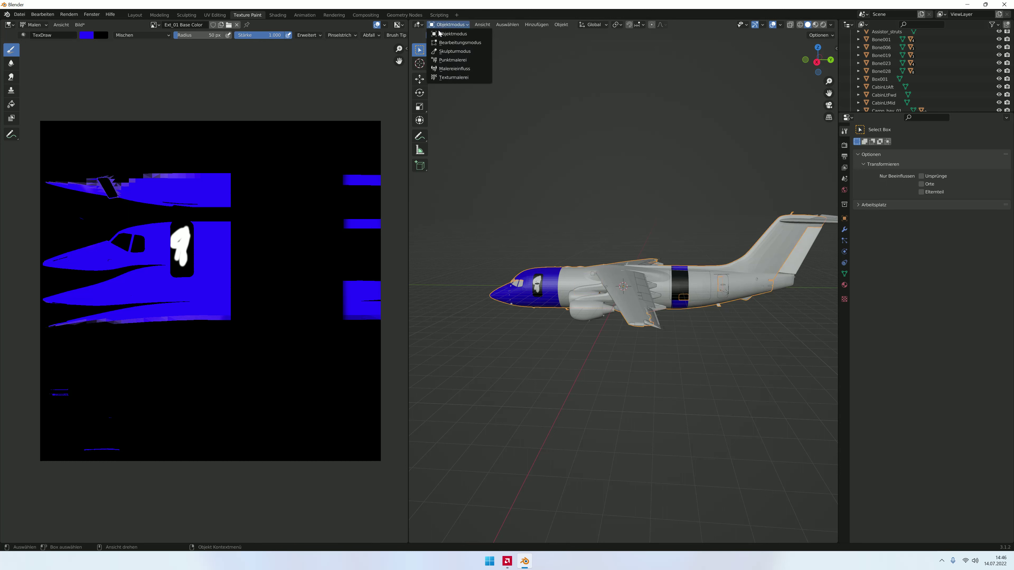
left_click(443, 24)
left_click(453, 77)
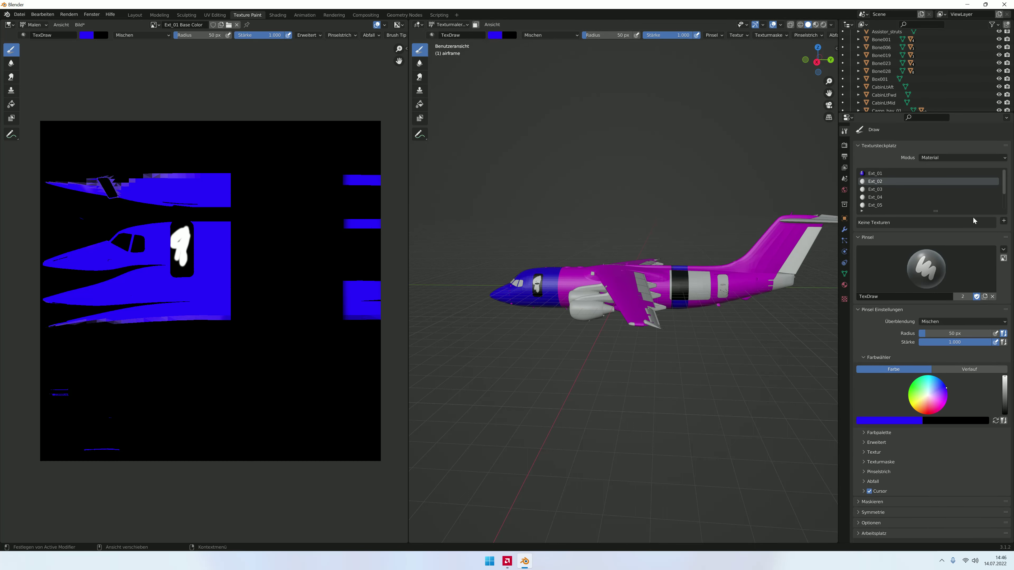
Step: Add a white-filled Base Color paint slot for material Ext_02
left_click(1004, 222)
left_click(970, 229)
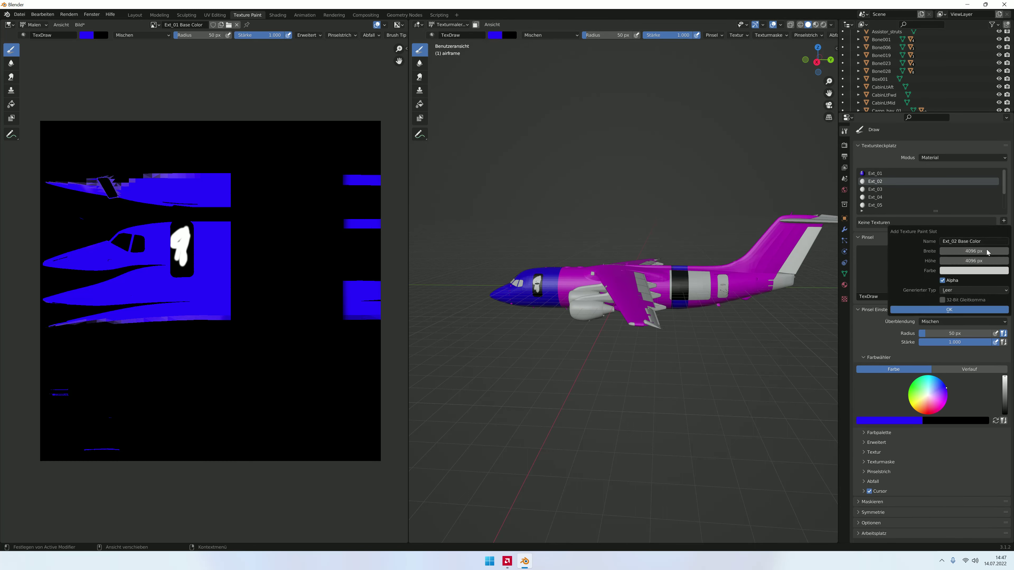
left_click(972, 270)
left_click(998, 158)
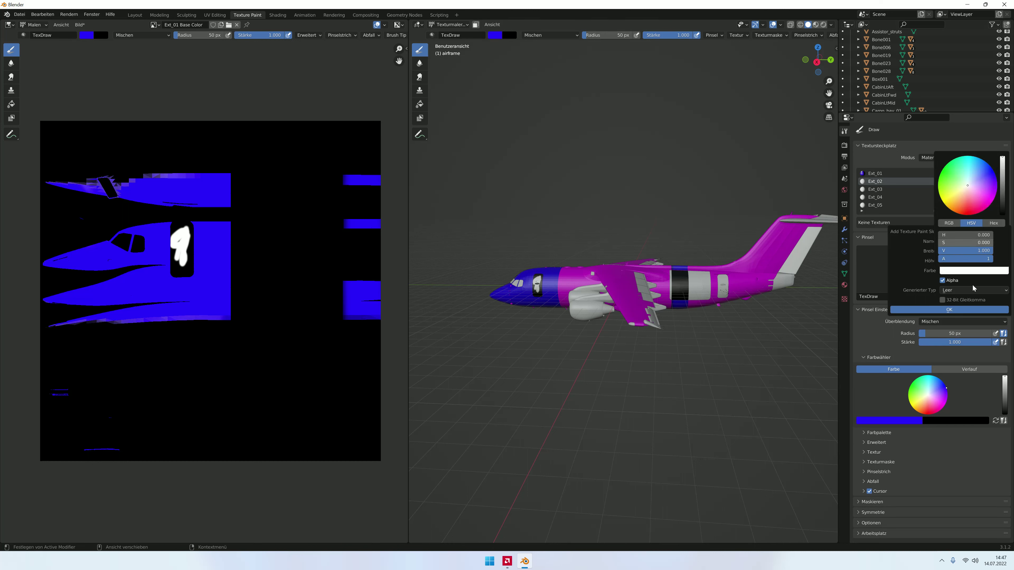
left_click(970, 310)
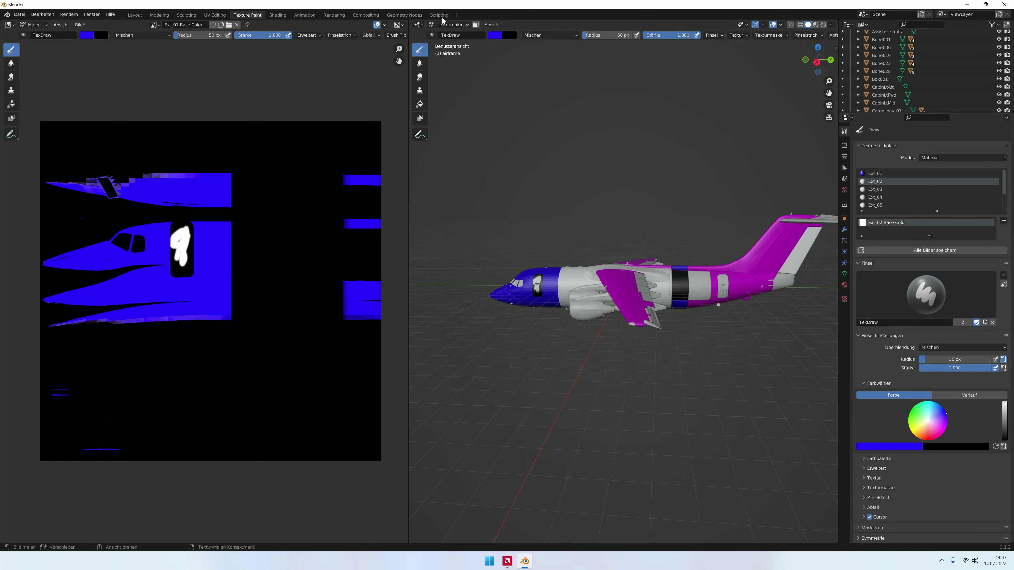
Step: Add Base Color paint textures for materials Ext_03 and Ext_04
left_click(893, 189)
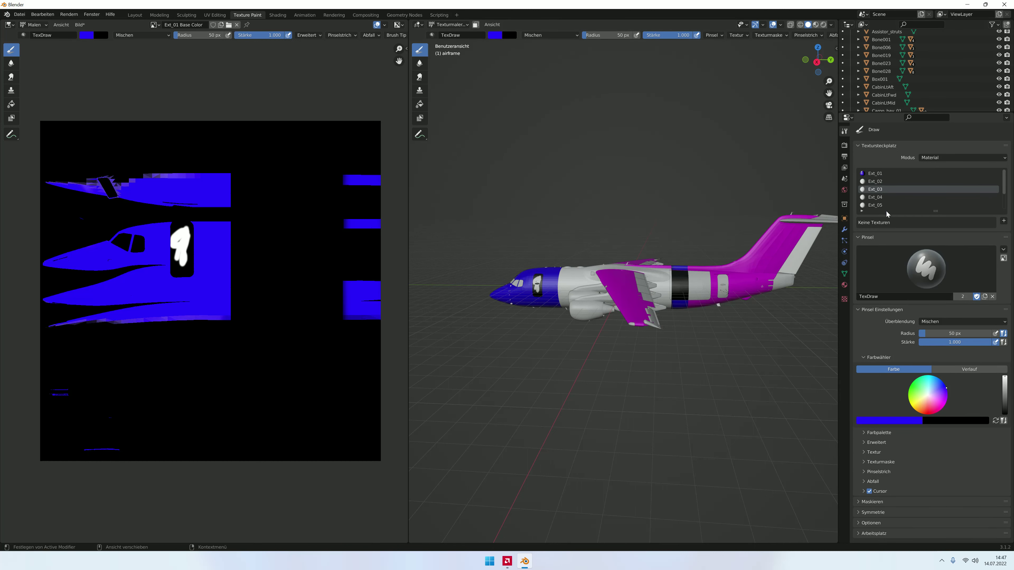
left_click(1003, 221)
left_click(976, 230)
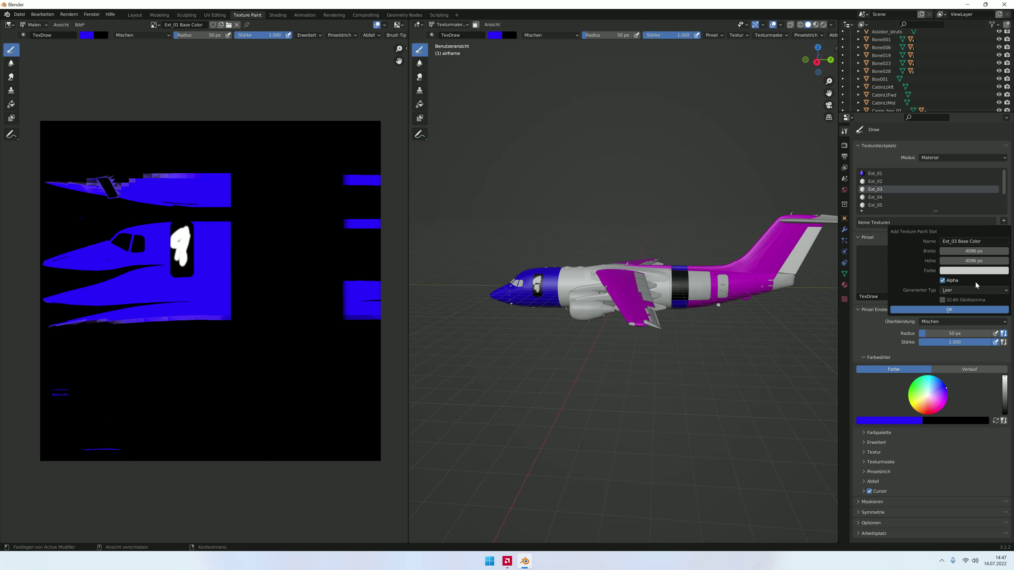
left_click(971, 310)
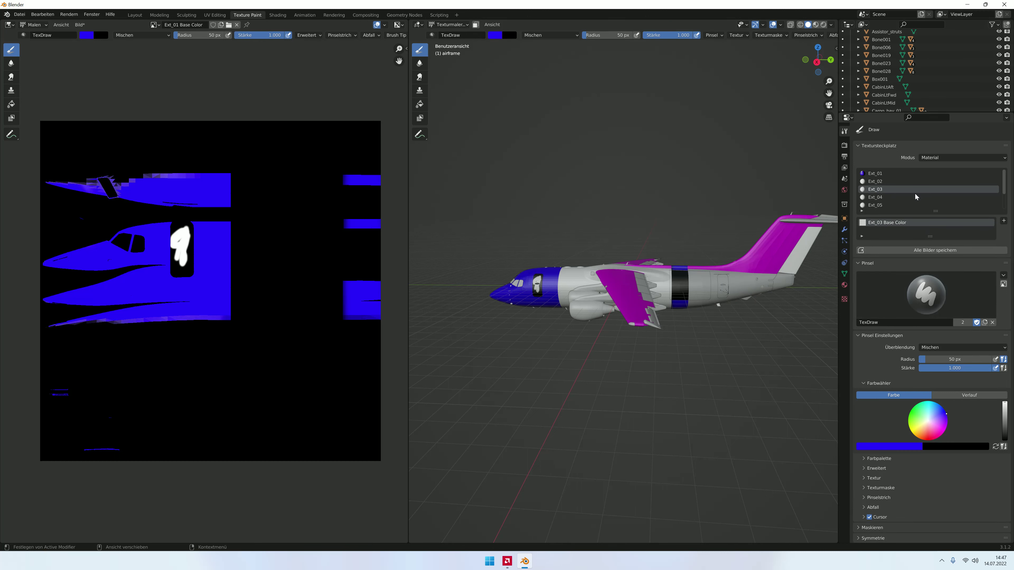
left_click(885, 198)
left_click(1004, 220)
left_click(965, 231)
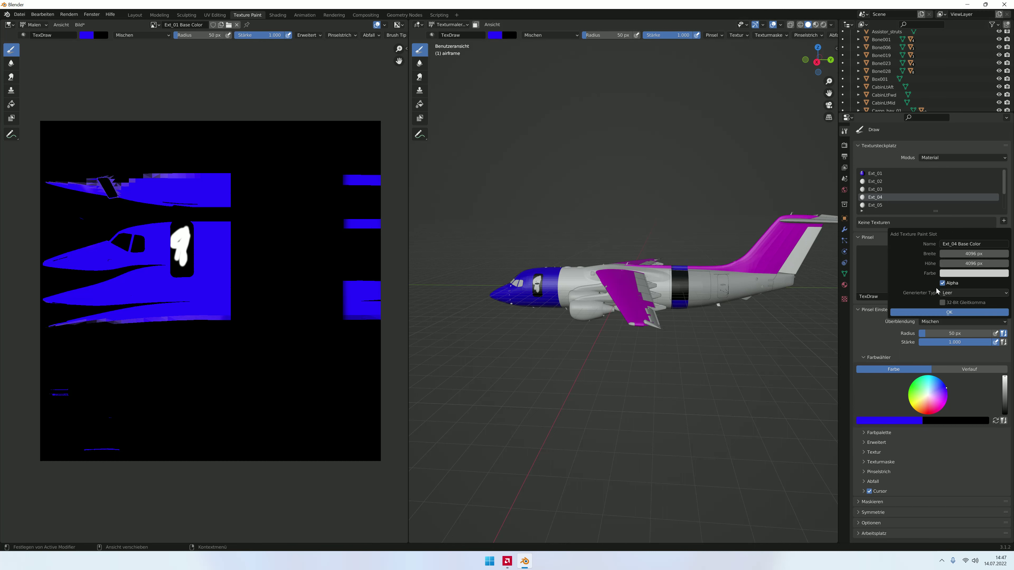
left_click(945, 312)
Step: Add Base Color paint textures for materials Ext_05 and Ext_06
left_click(886, 205)
left_click(1004, 221)
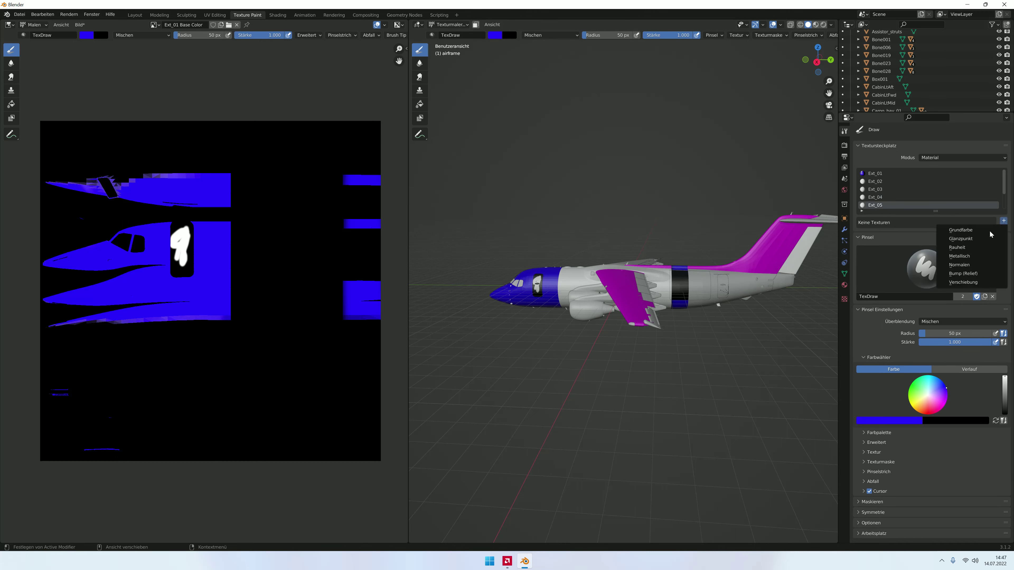
left_click(970, 232)
left_click(963, 313)
scroll(889, 206, "down", 2)
left_click(878, 197)
left_click(1003, 221)
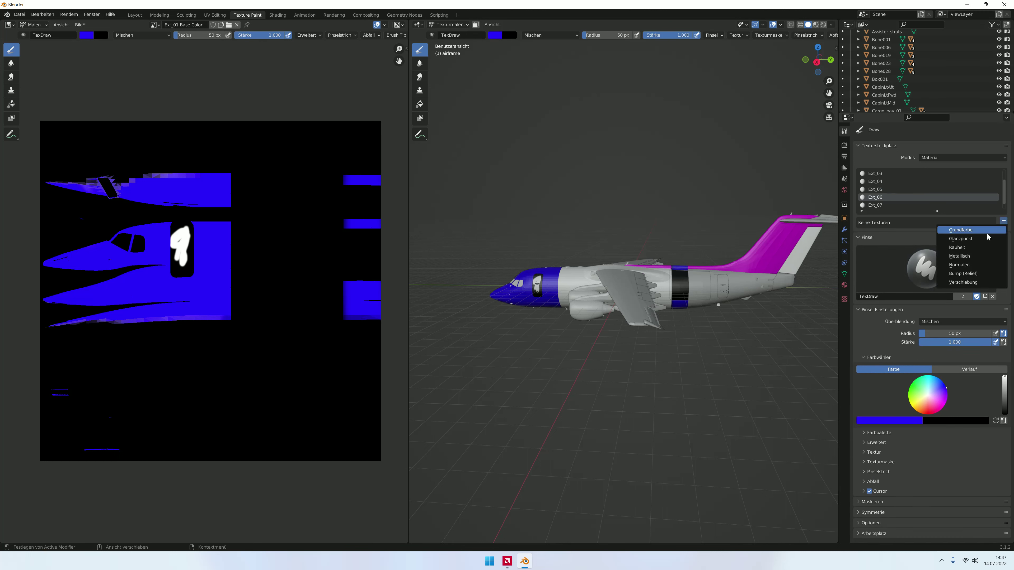
left_click(970, 233)
left_click(958, 321)
Step: Add a dark blue filled Base Color paint texture for material Ext_07
left_click(878, 205)
left_click(1004, 220)
left_click(969, 233)
left_click(977, 272)
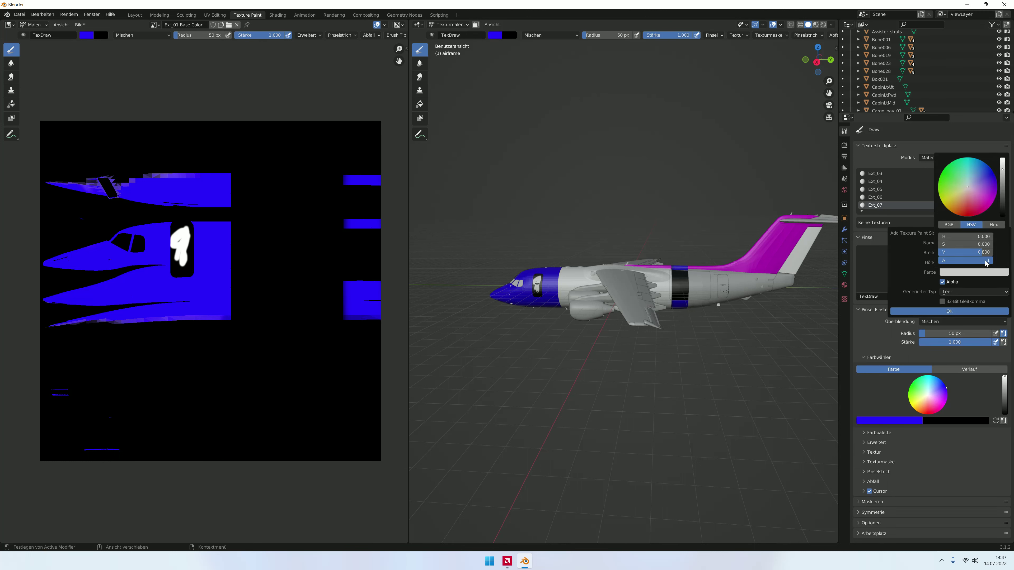
left_click_drag(1005, 209, 1002, 187)
left_click(994, 188)
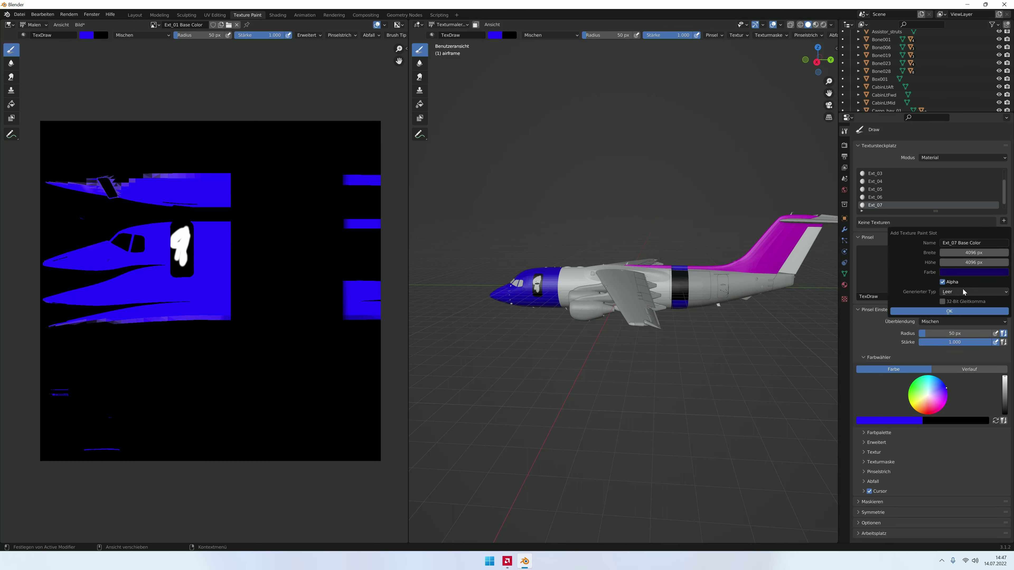
left_click(962, 311)
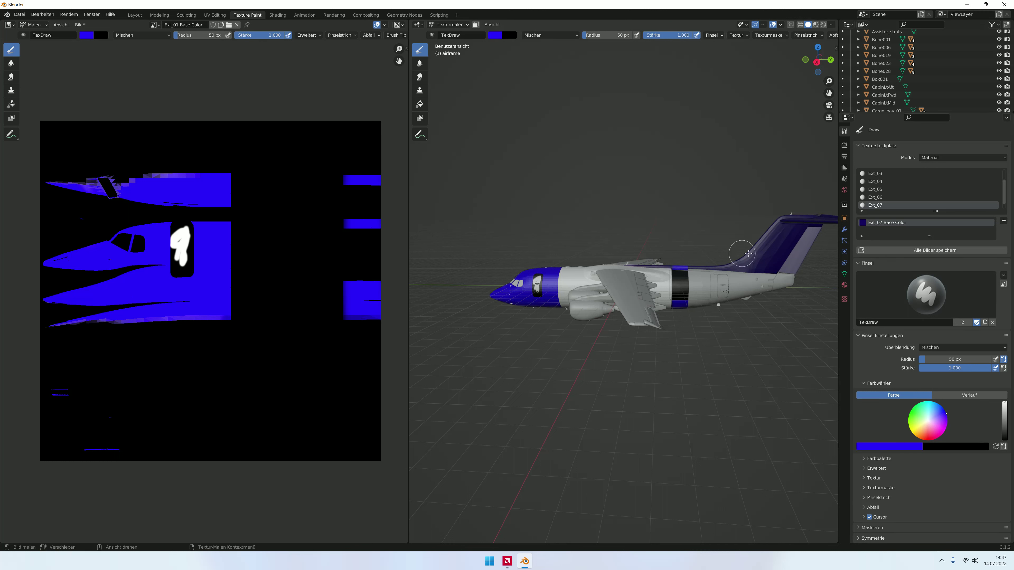
Step: Select material Ext_08 and orbit the aircraft to view it from above
scroll(872, 206, "down", 1)
left_click(874, 205)
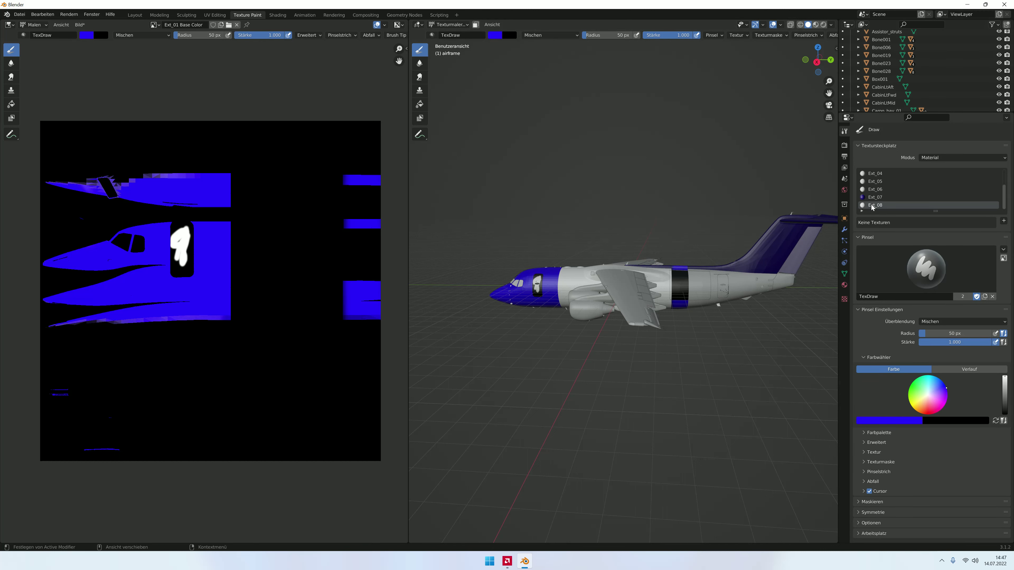
mouse_move(710, 295)
middle_mouse_down()
mouse_move(648, 284)
mouse_move(705, 245)
mouse_move(667, 326)
mouse_move(643, 256)
middle_mouse_up()
Step: Scroll the texture slot list back to the top and minimize Blender
scroll(889, 190, "up", 2)
scroll(889, 190, "up", 1)
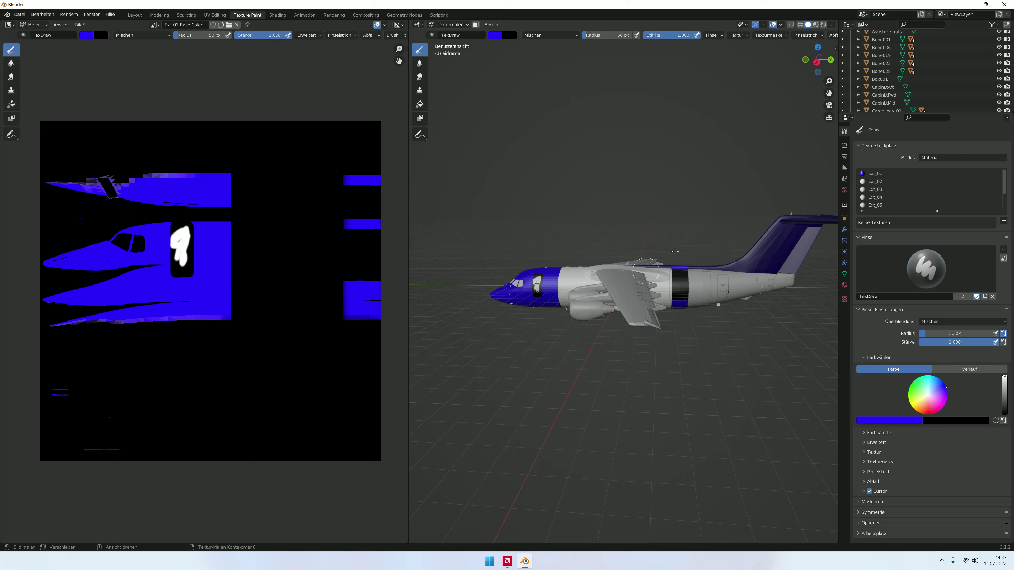
left_click(966, 4)
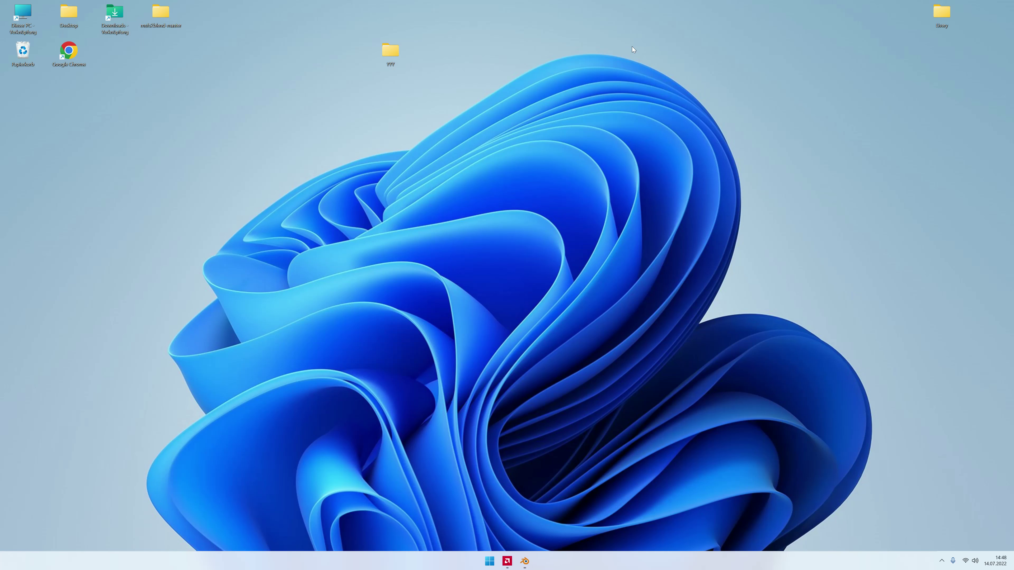
Step: Check the BAE146 albedo PNGs in the desktop YYY folder, then return to Blender
double_click(390, 50)
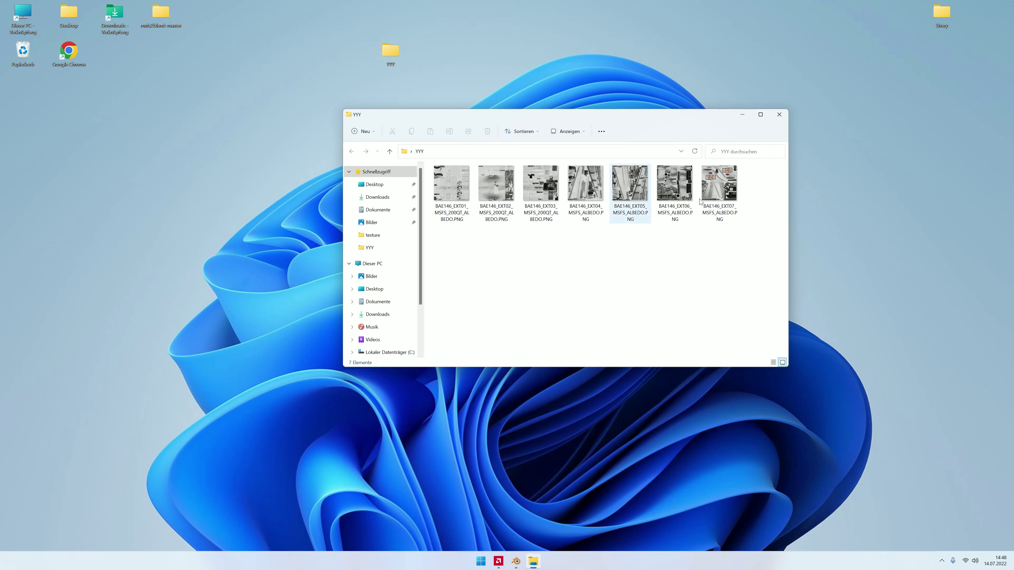
left_click(783, 114)
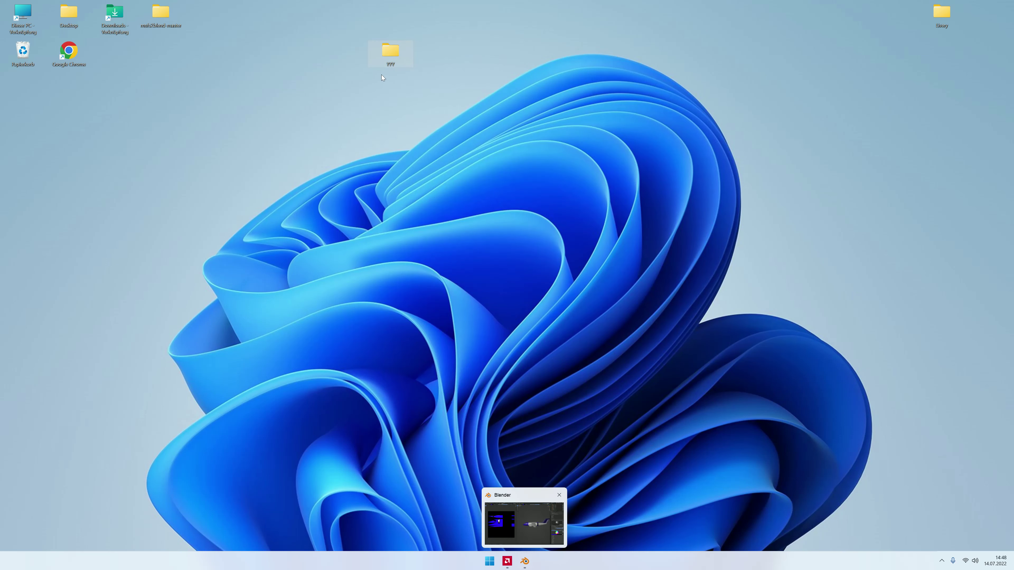
double_click(402, 43)
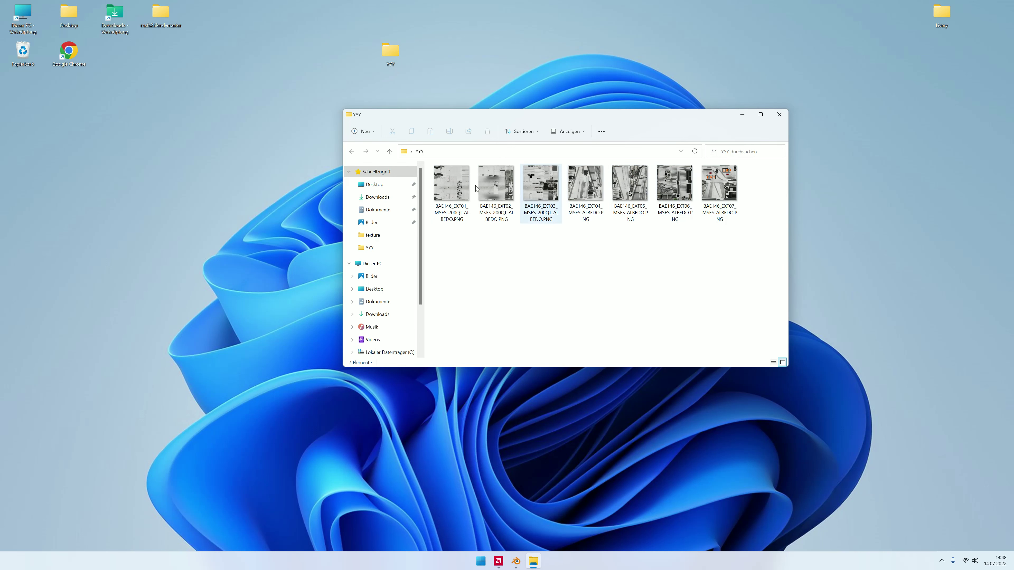
left_click(778, 114)
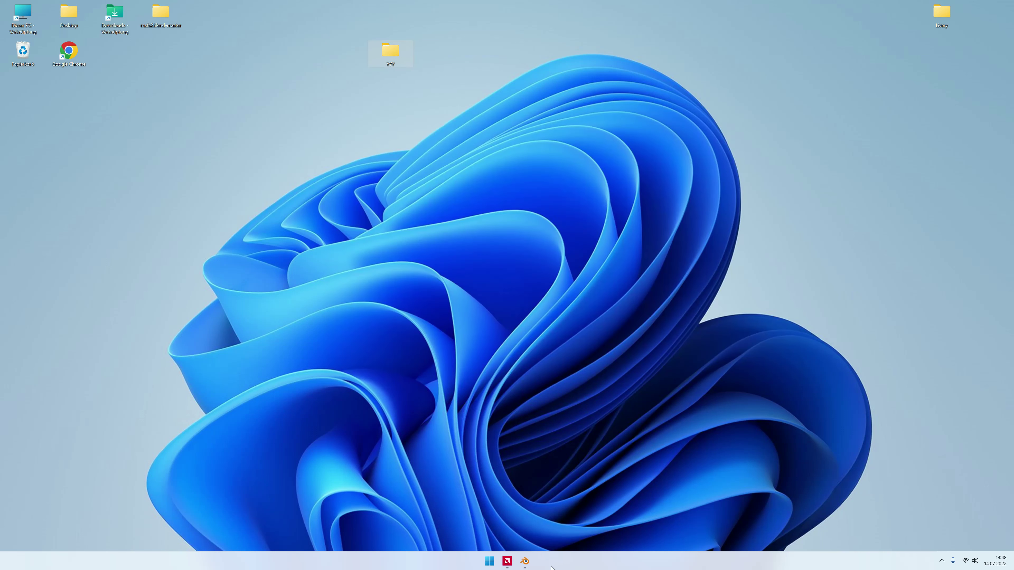
left_click(533, 565)
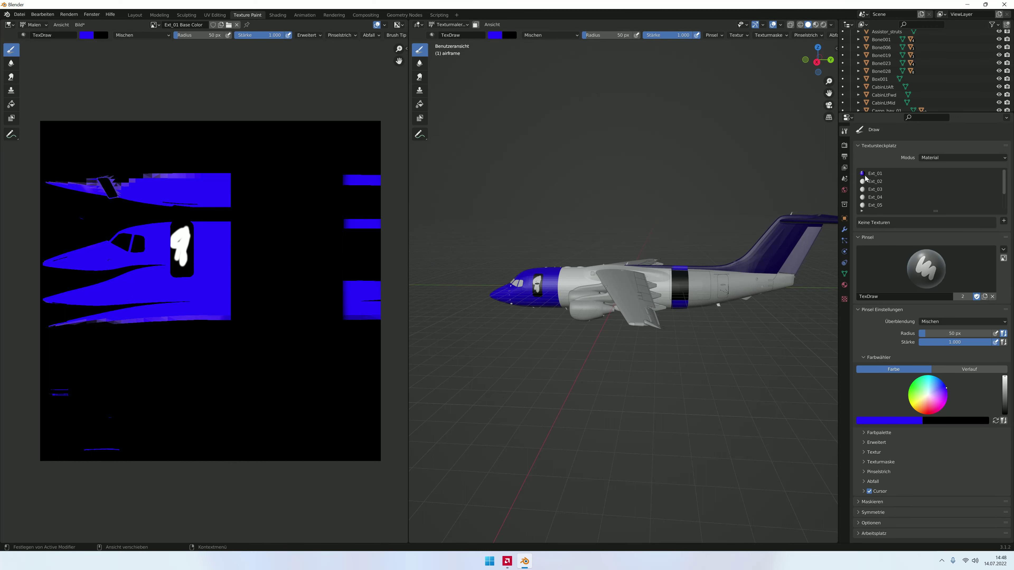
Step: Replace Ext_01's Base Color image with YYY\BAE146_EXT01_MSFS_200QT_ALBEDO.PNG and view the aircraft's front
left_click(865, 176)
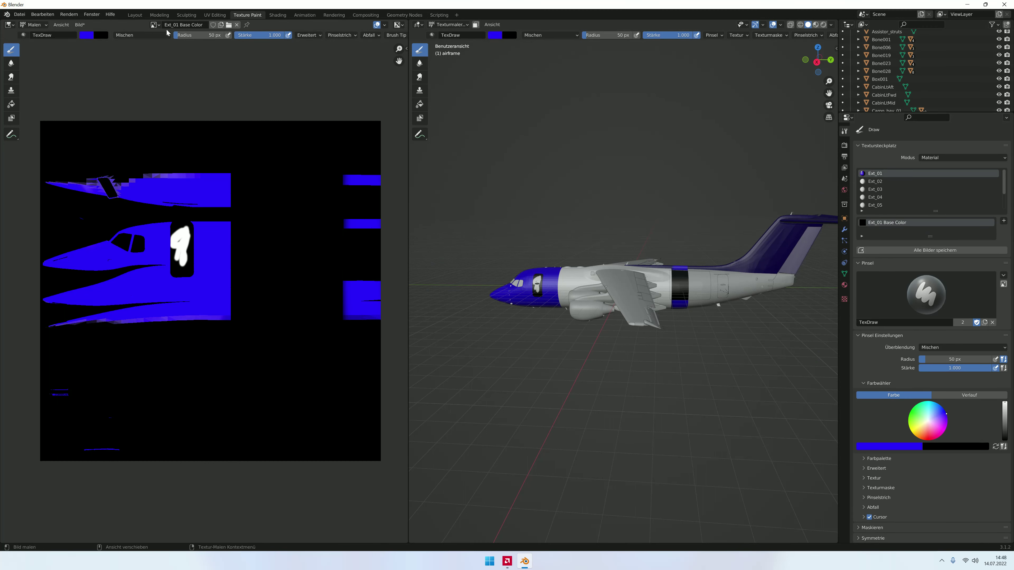
left_click(80, 25)
left_click(99, 62)
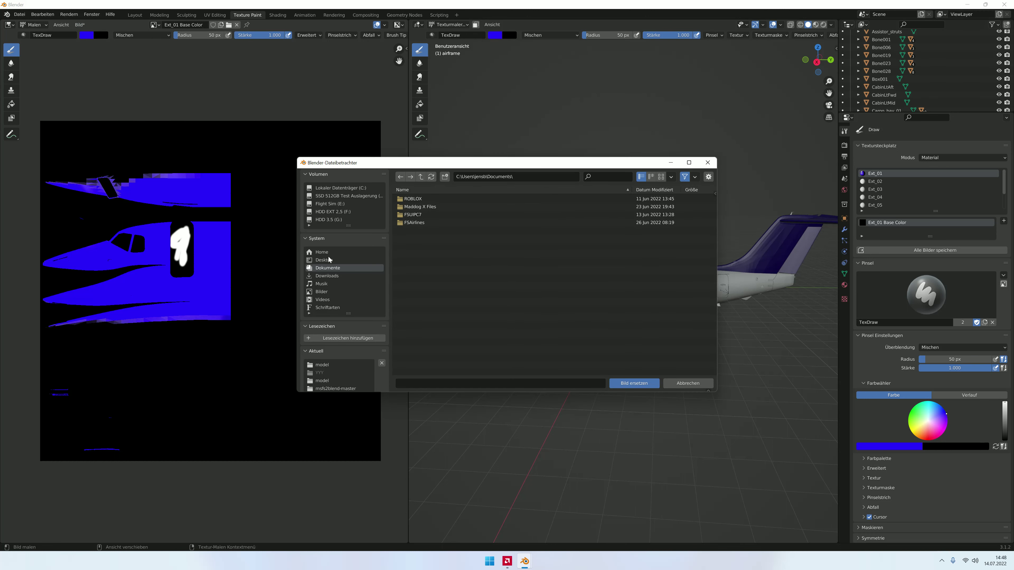
left_click(409, 198)
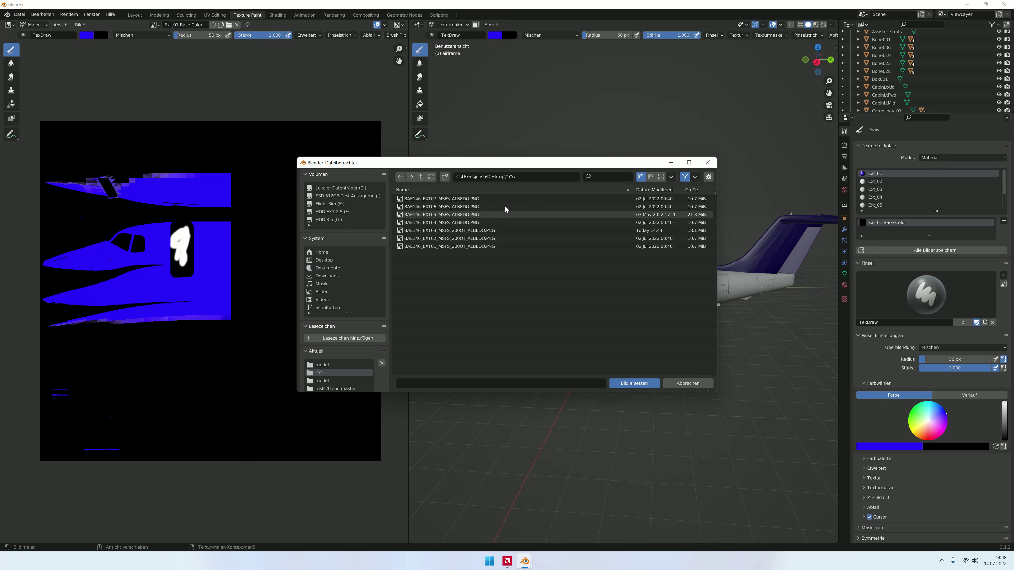
left_click(459, 246)
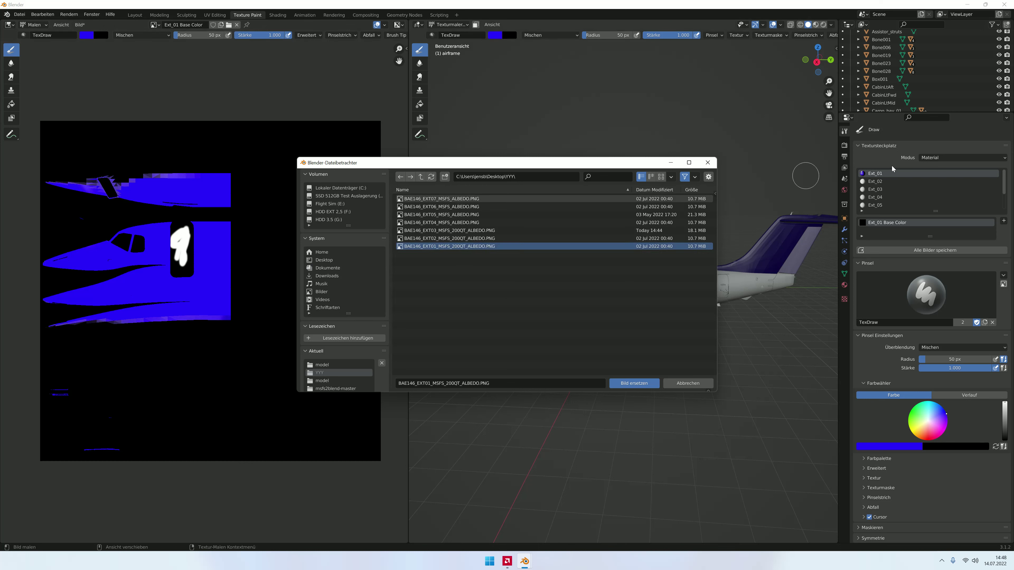
left_click(634, 383)
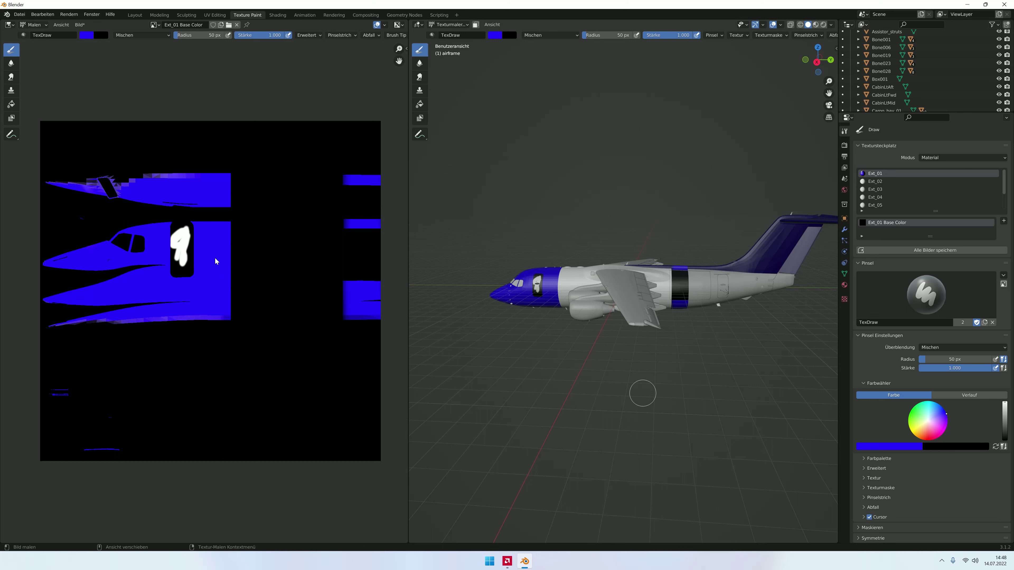
middle_click_drag(581, 289, 581, 289)
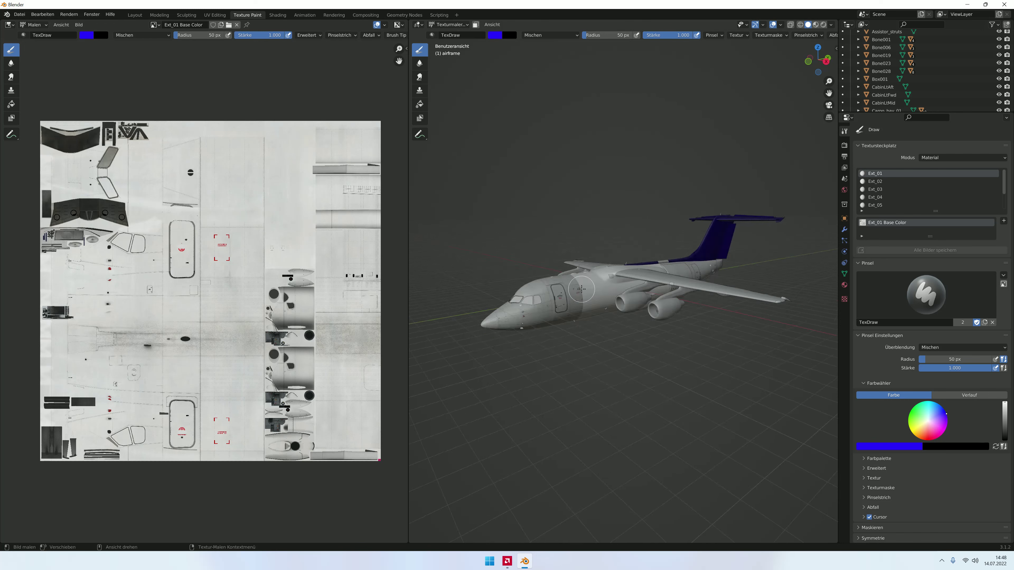
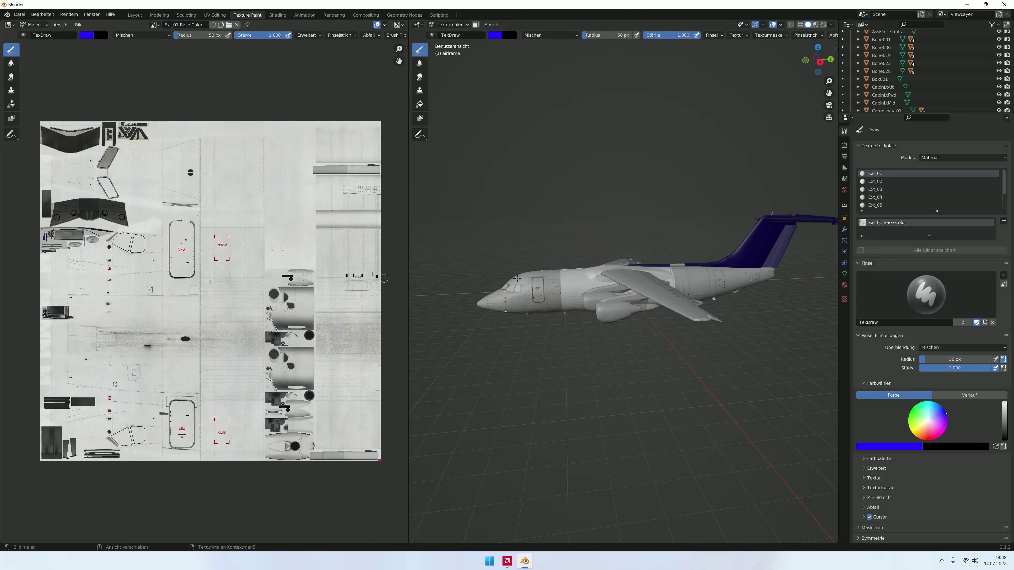
Step: Swap the Ext_02 Base Color image for the EXT02 albedo PNG from Desktop\YYY
left_click(874, 181)
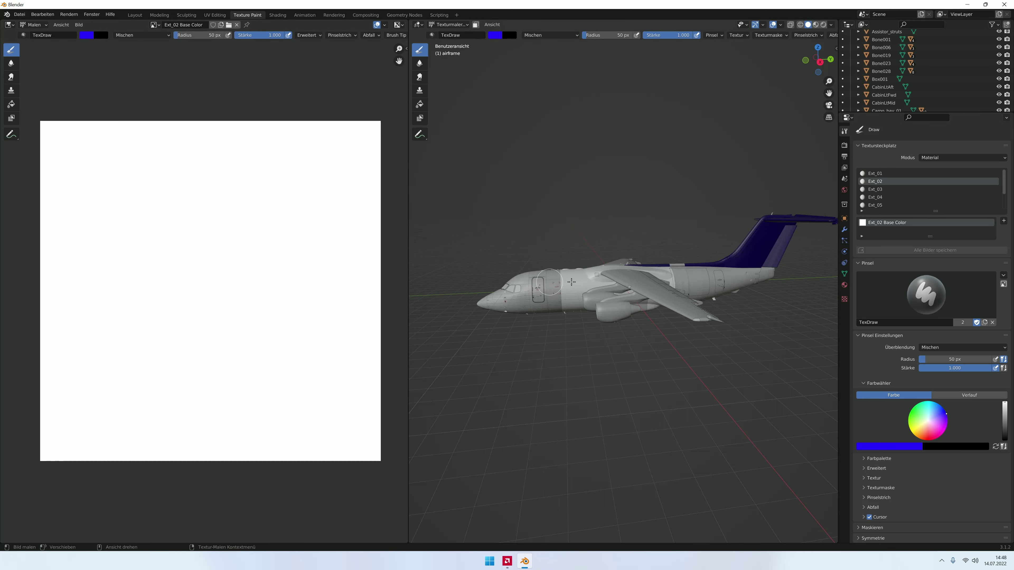
middle_click_drag(622, 286, 620, 286)
left_click(82, 26)
left_click(93, 61)
left_click(324, 260)
double_click(423, 203)
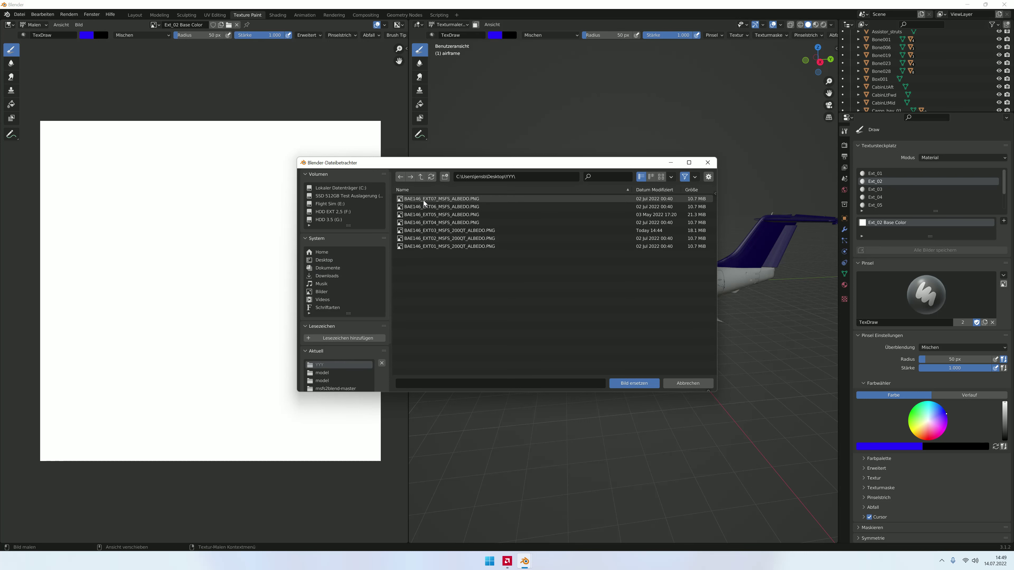
left_click(455, 241)
left_click(618, 384)
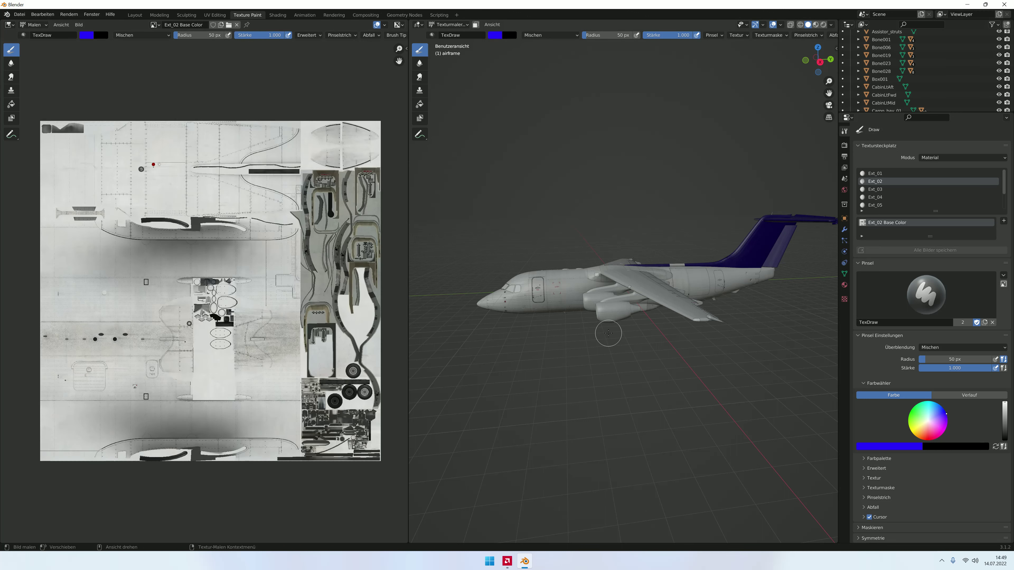
Step: Replace the Ext_03 Base Color image with the EXT03 albedo PNG from Desktop\YYY
left_click(878, 191)
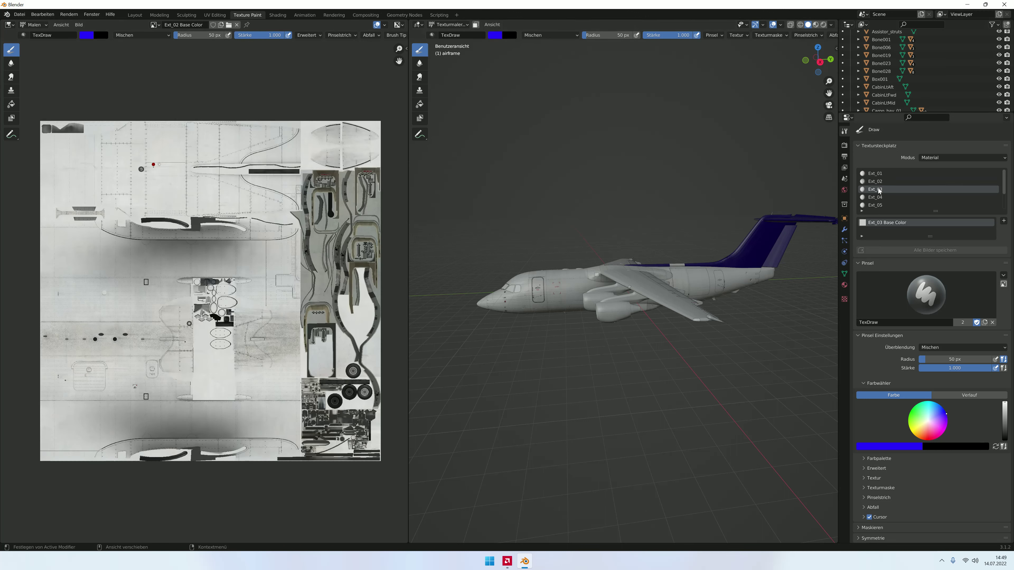
left_click(864, 225)
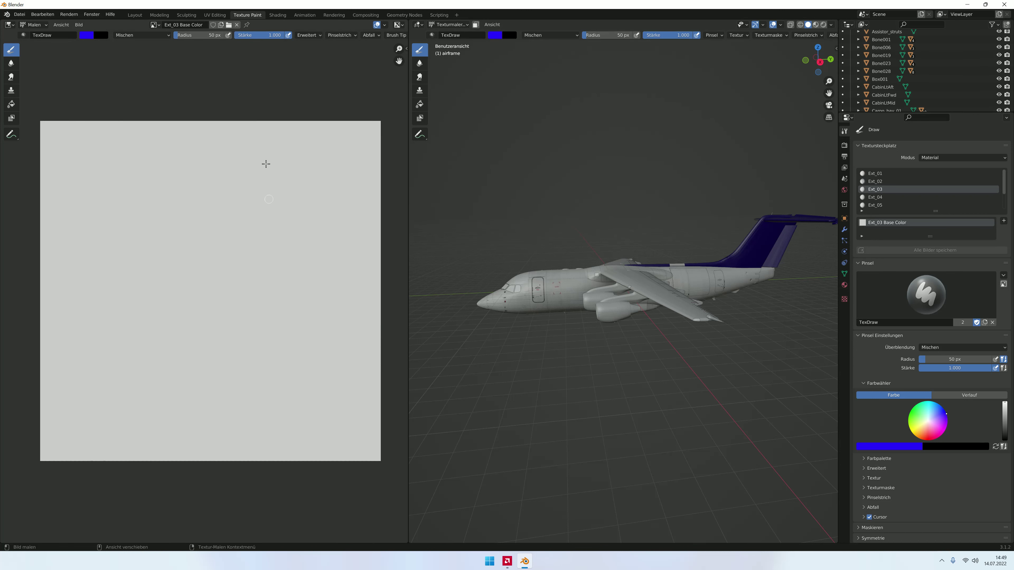
left_click(78, 25)
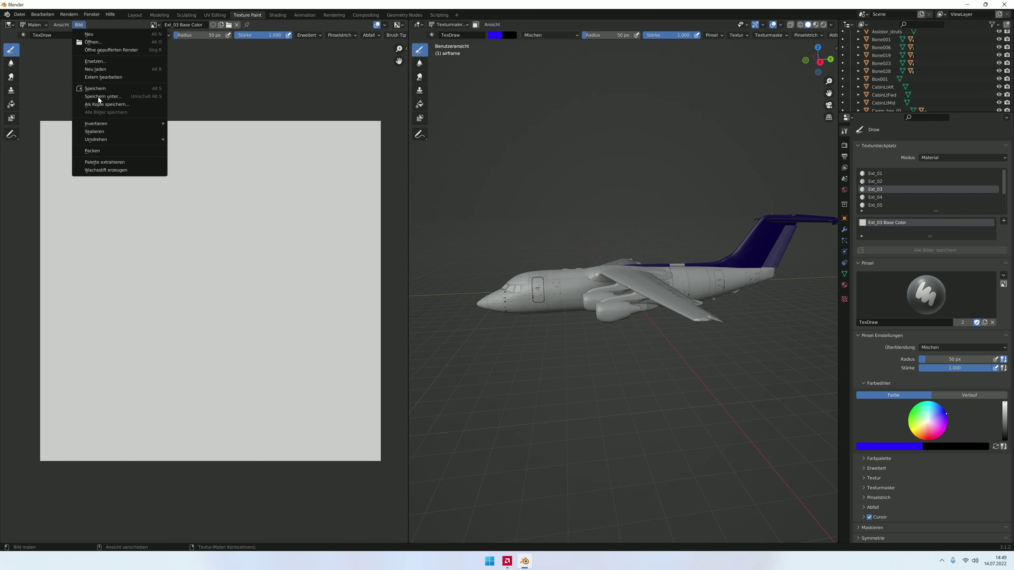
left_click(99, 62)
left_click(334, 261)
double_click(421, 198)
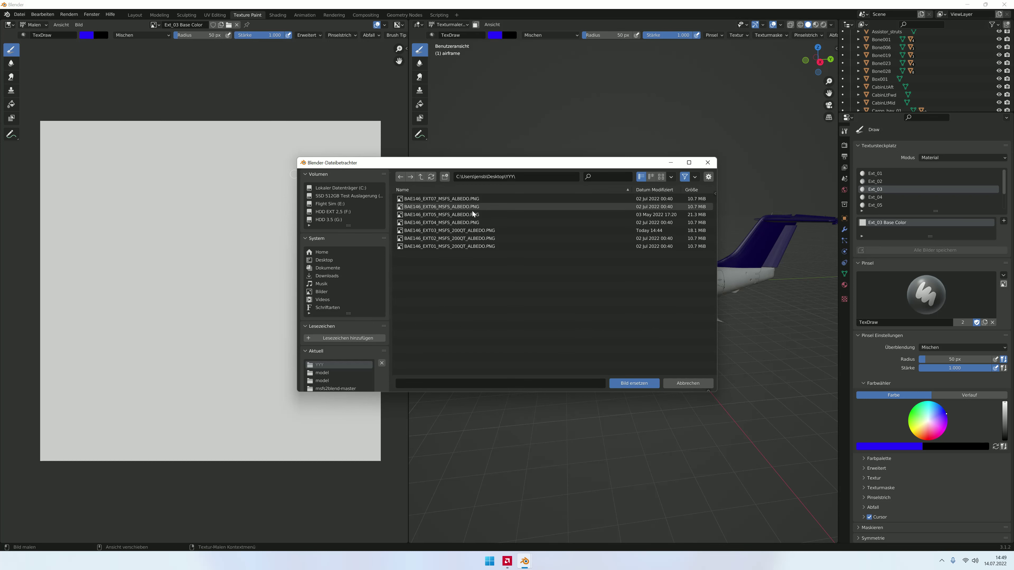
left_click(482, 231)
left_click(644, 384)
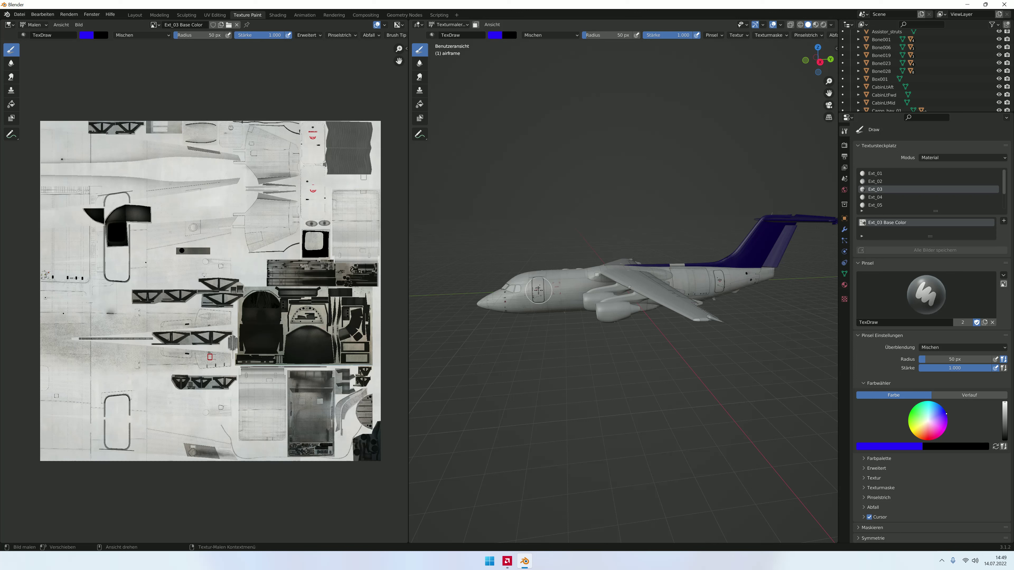
Step: Select the Ext_04 texture slot
scroll(535, 292, "up", 3)
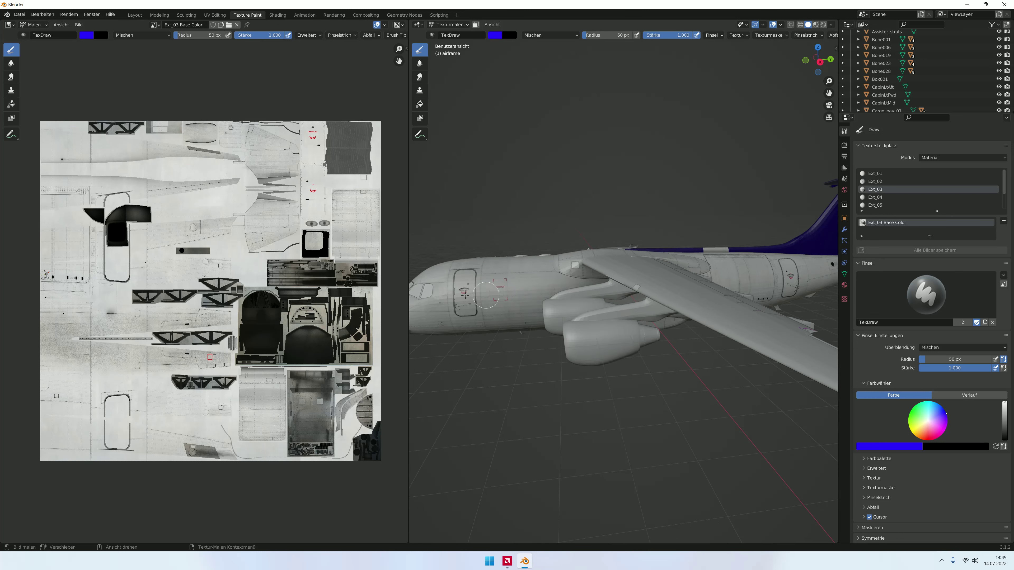
scroll(573, 293, "down", 3)
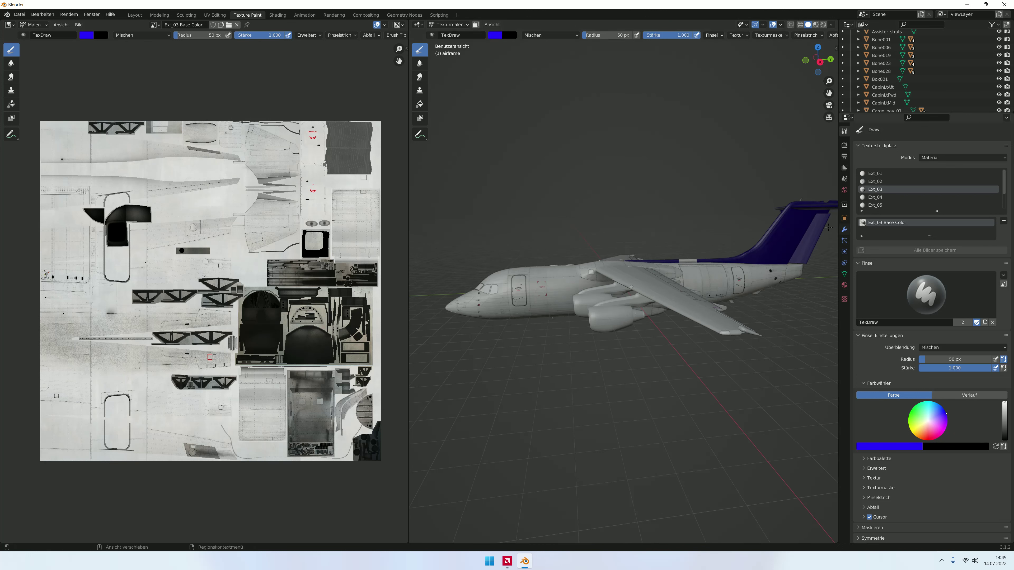
left_click(877, 200)
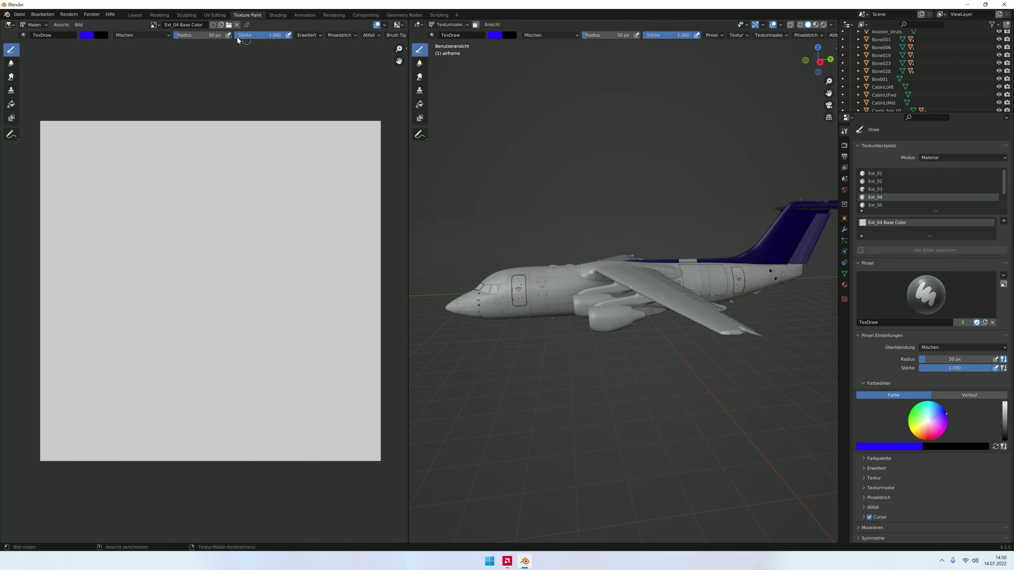
Step: Replace the Ext_04 Base Color image with the EXT04 albedo PNG from Desktop\YYY
left_click(81, 25)
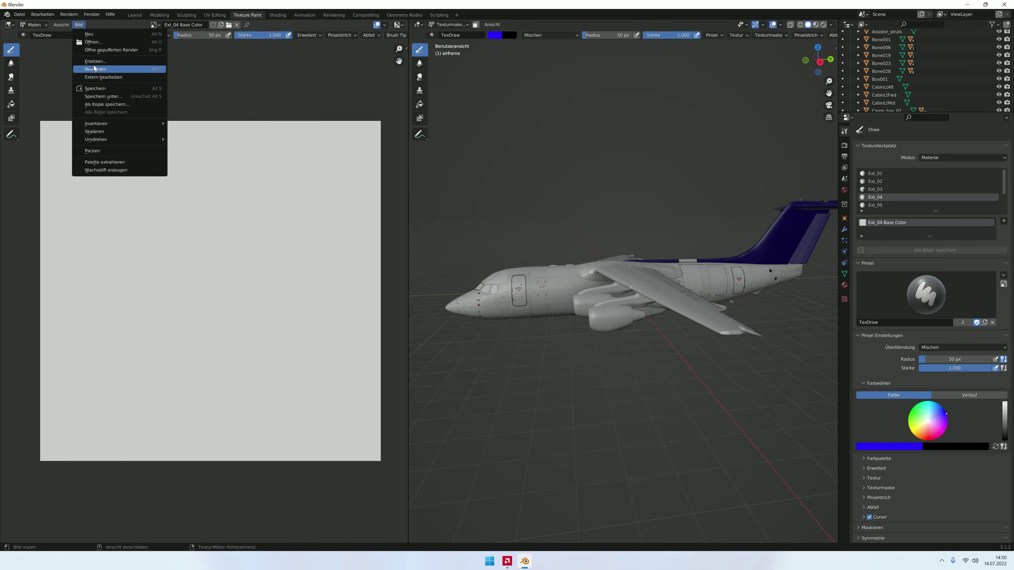
left_click(94, 68)
left_click(78, 25)
left_click(96, 62)
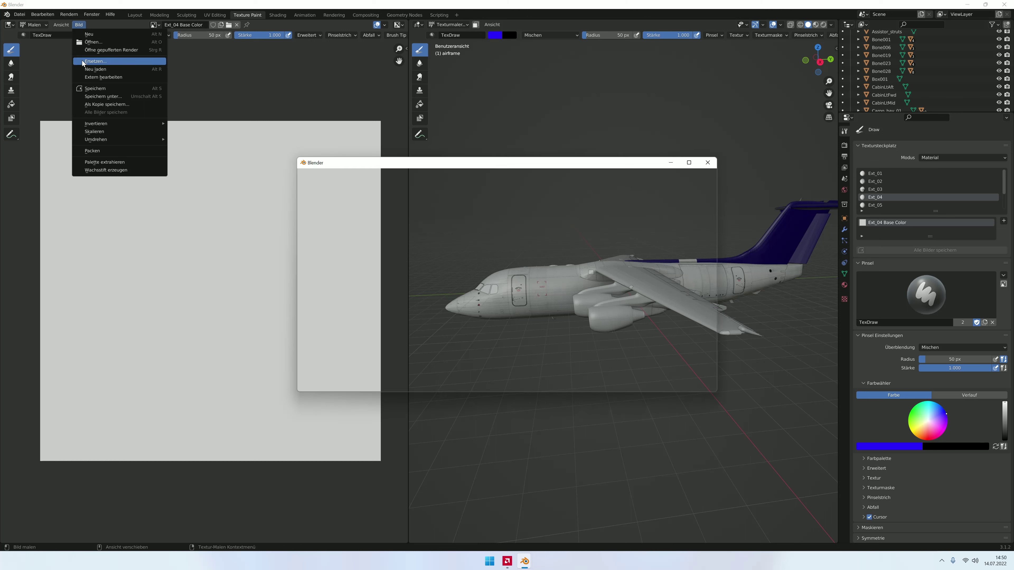
left_click(335, 259)
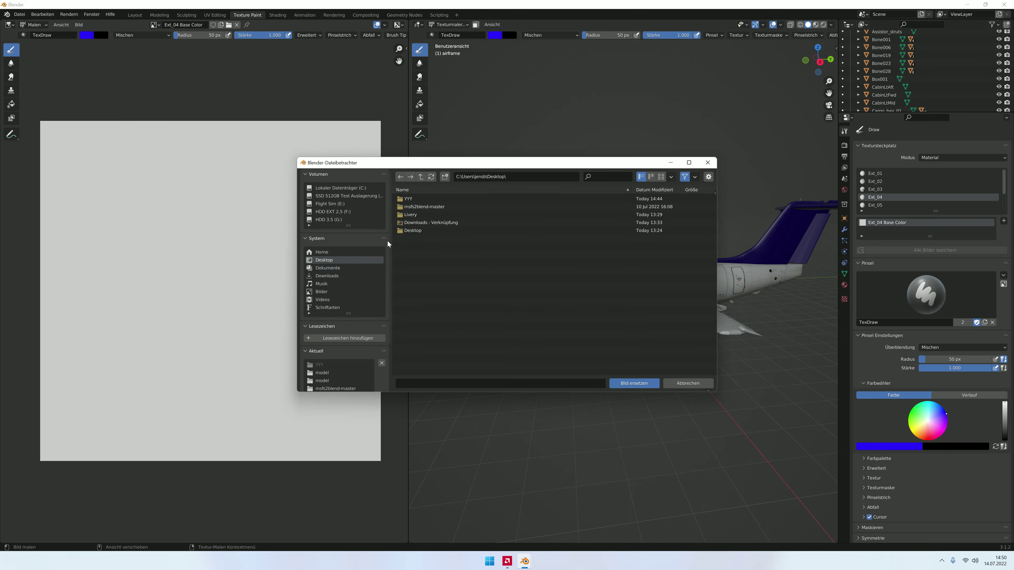
double_click(431, 200)
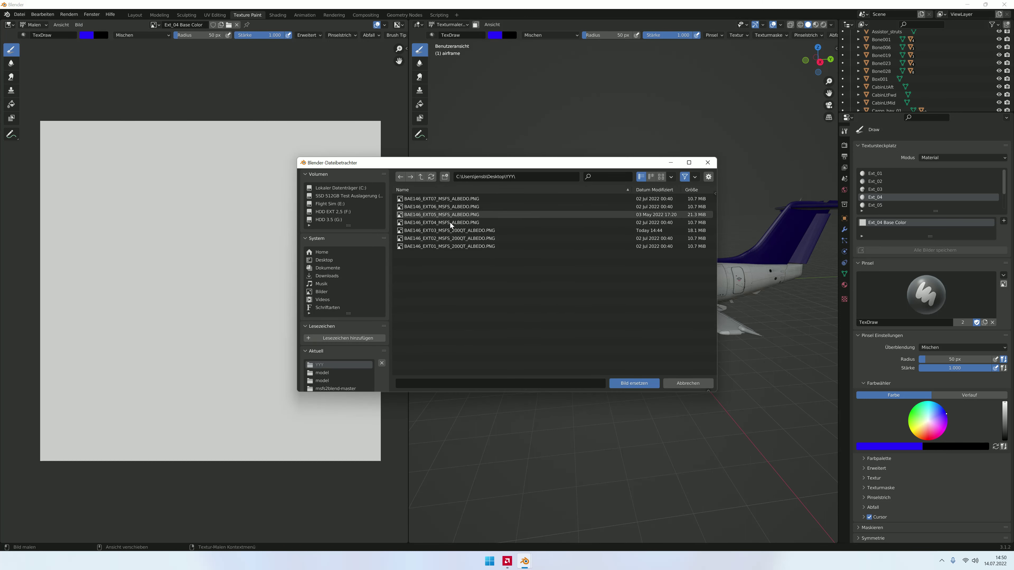
left_click(463, 223)
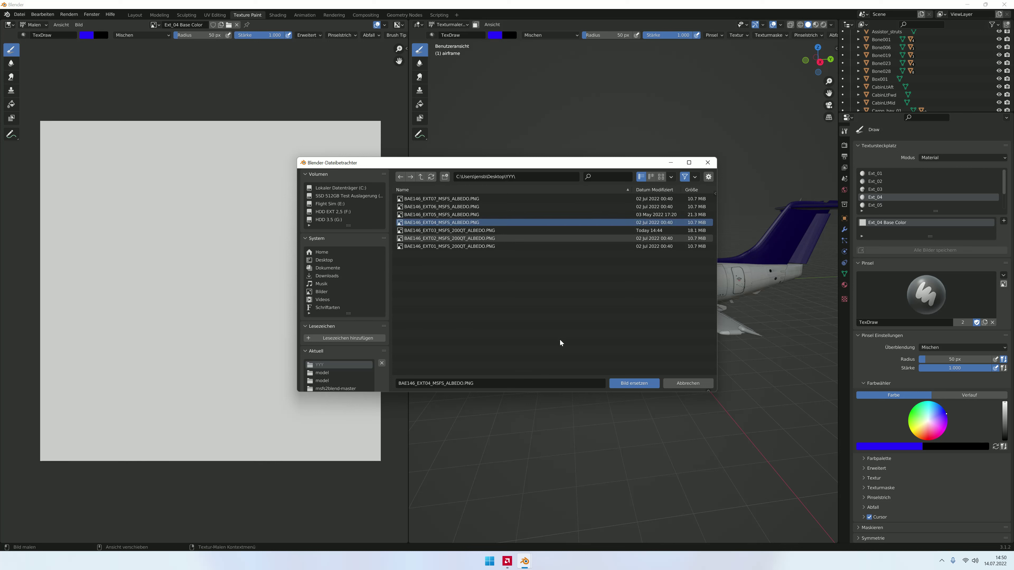
left_click(634, 383)
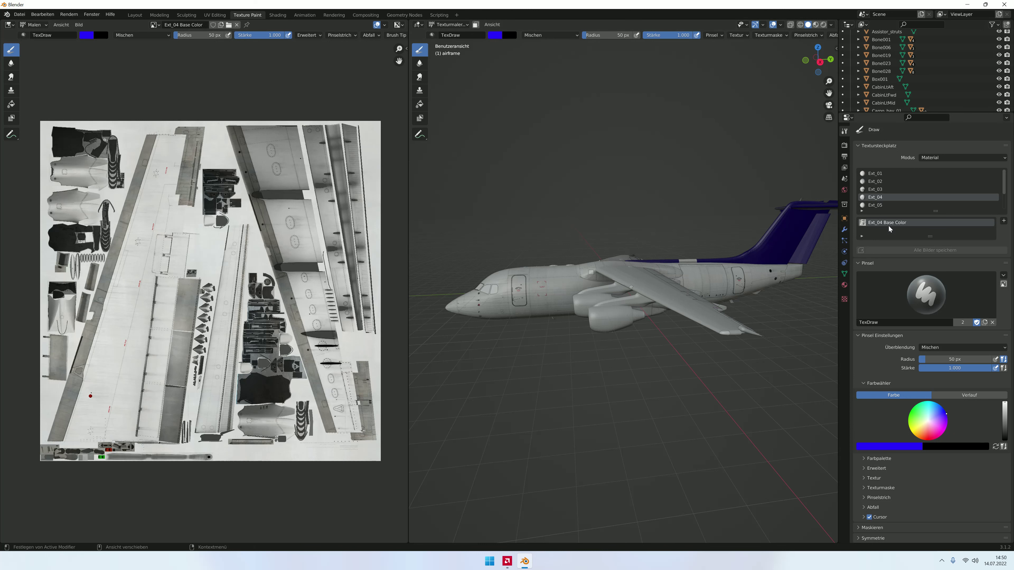
left_click(880, 205)
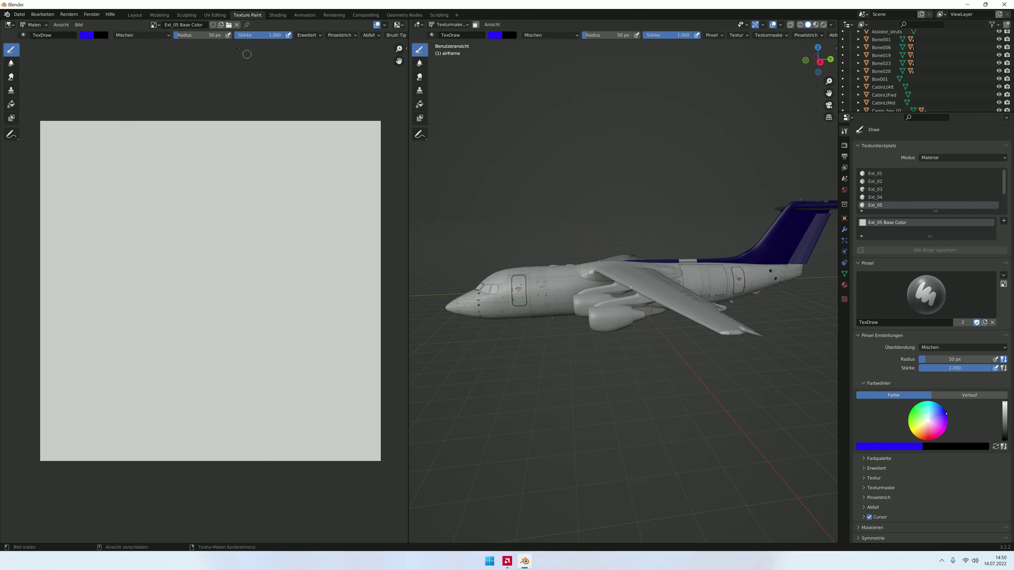
Step: Replace the Ext_05 Base Color image with the EXT05 albedo PNG from Desktop\YYY
left_click(76, 25)
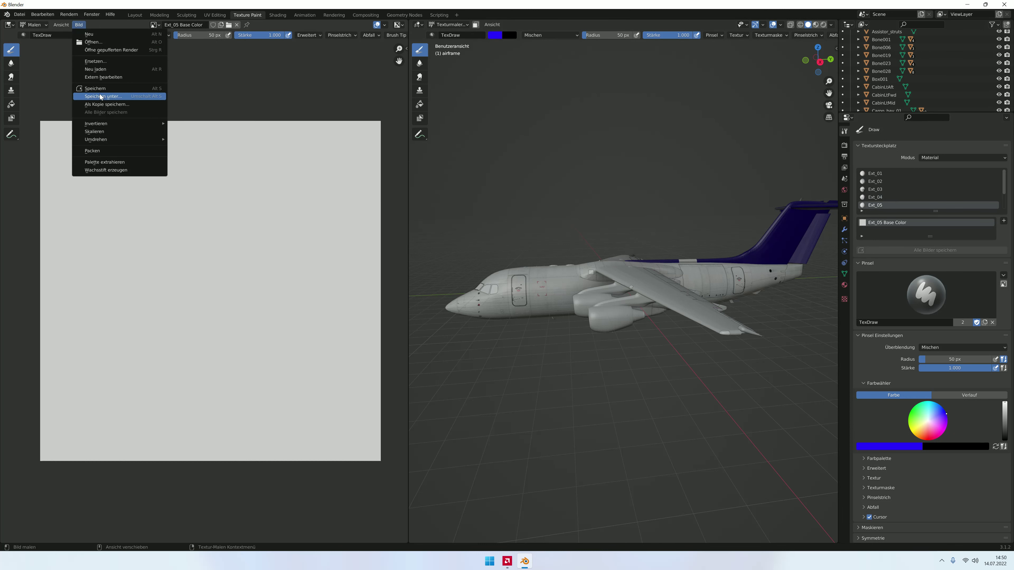
left_click(105, 64)
left_click(324, 260)
double_click(421, 214)
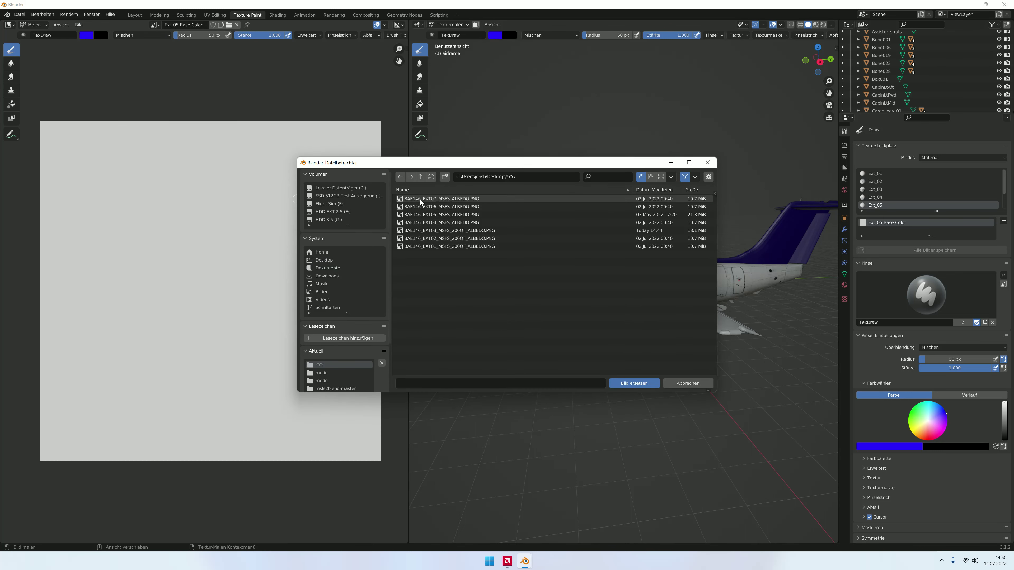
left_click(457, 215)
left_click(635, 382)
scroll(203, 287, "up", 3)
scroll(192, 281, "up", 5)
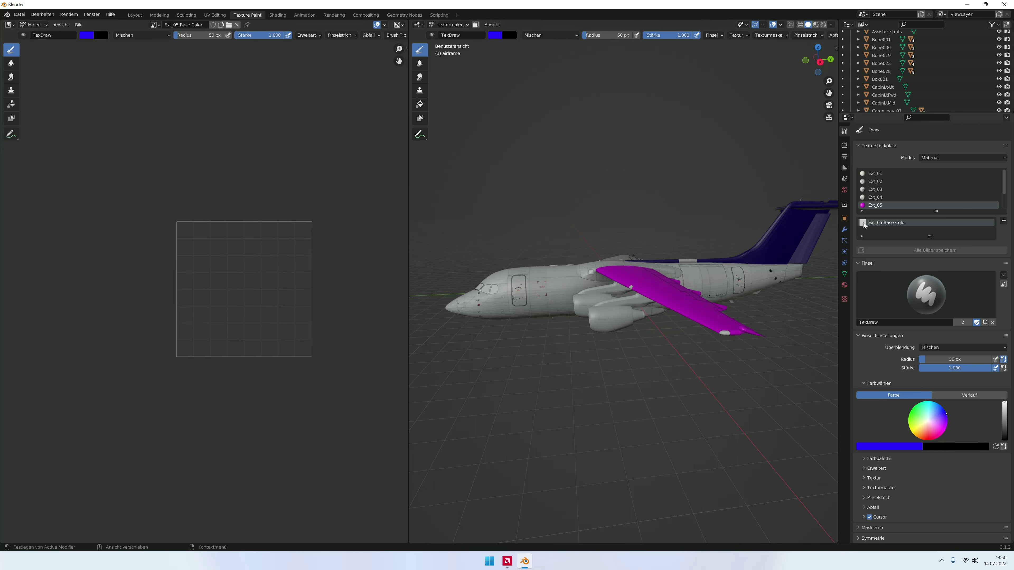
Step: Reload the EXT05 albedo PNG into Ext_05, then open the YYY folder in Explorer
left_click(80, 25)
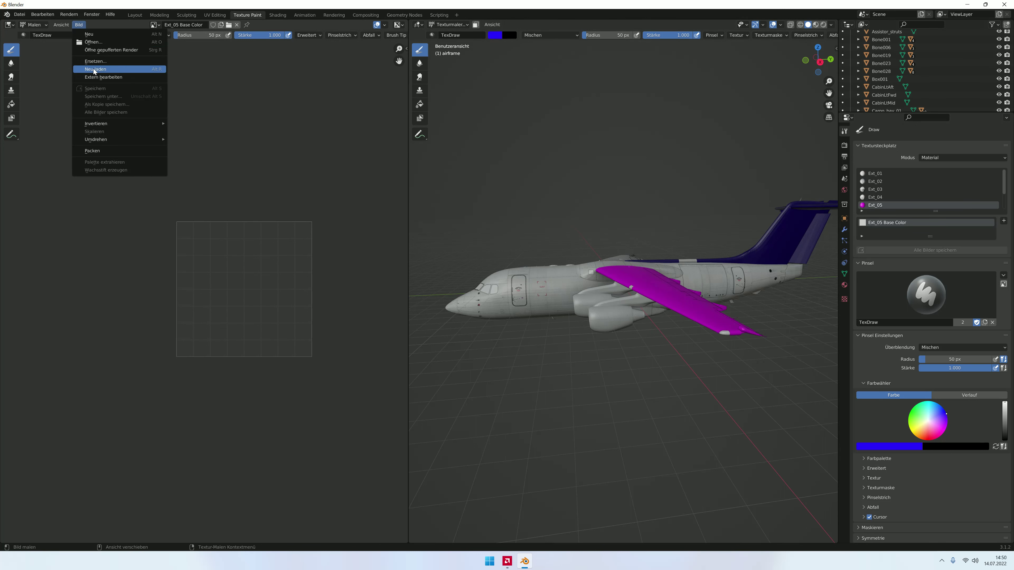
left_click(97, 64)
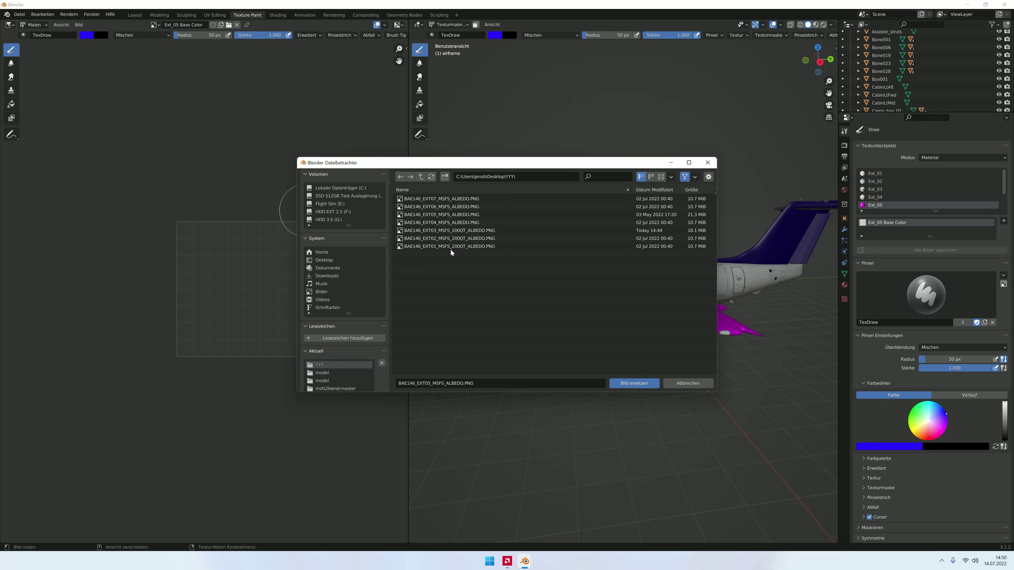
double_click(460, 216)
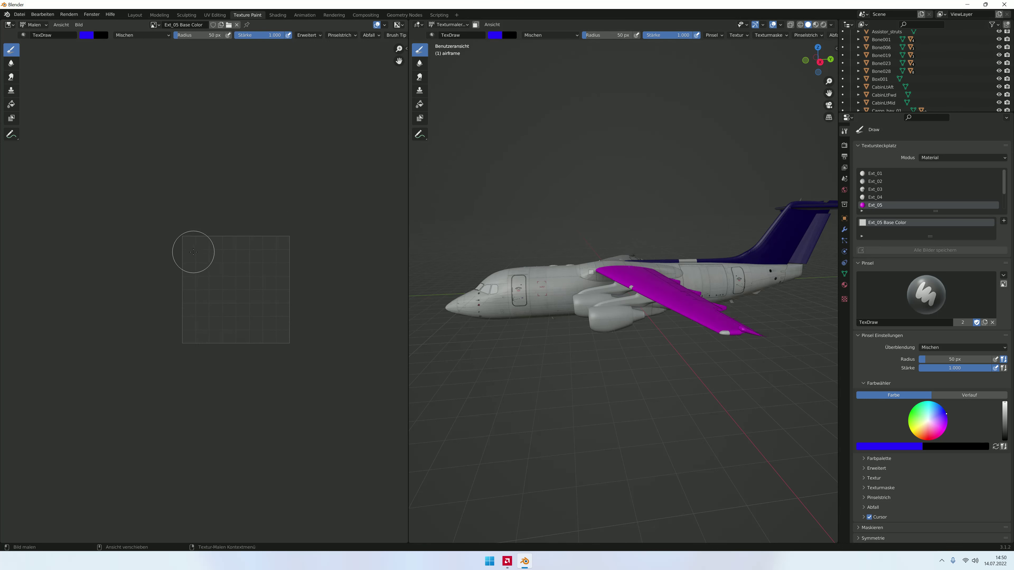
left_click(79, 24)
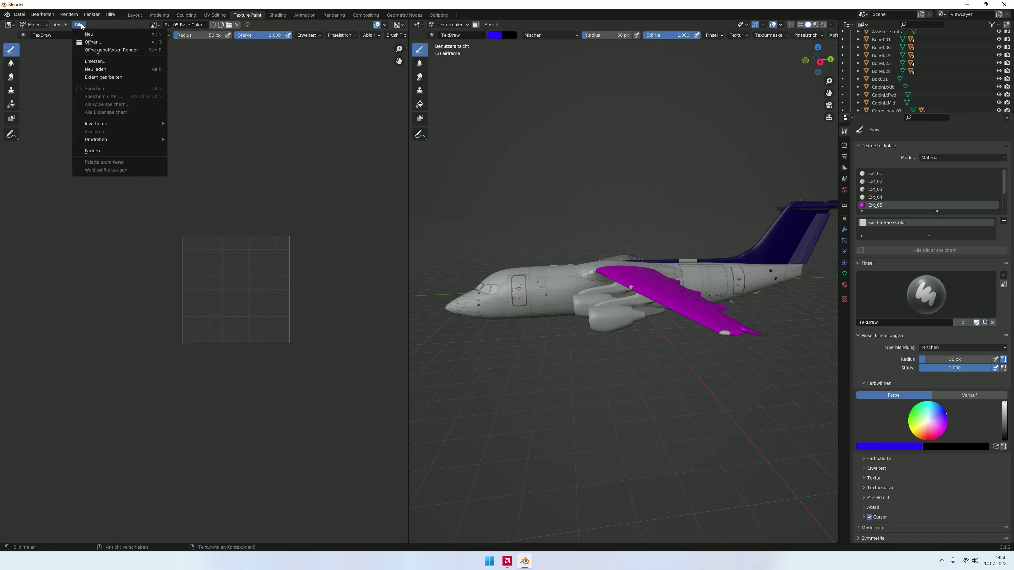
left_click(968, 4)
double_click(390, 51)
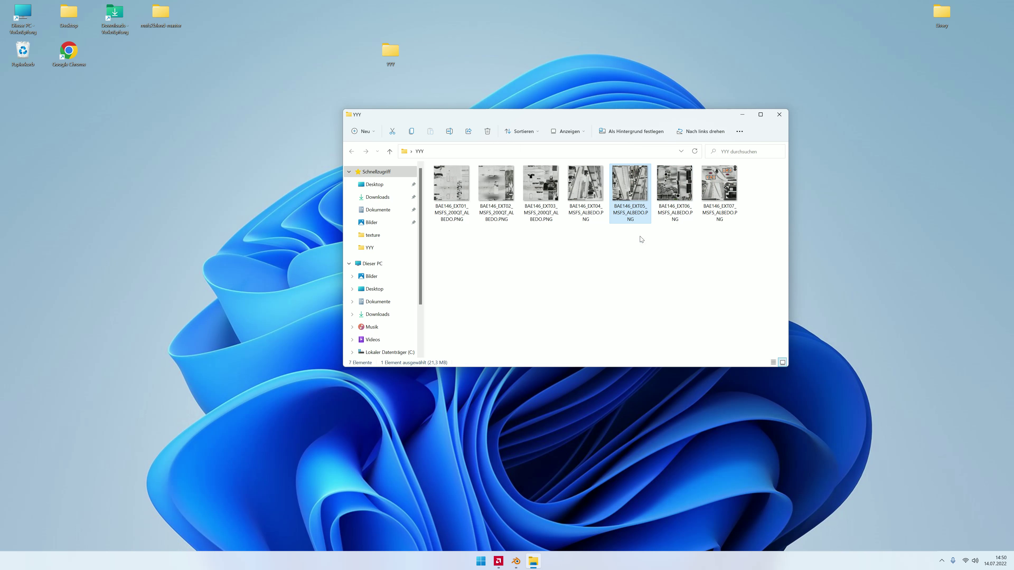
Step: Bring Blender back to the front from the YYY Explorer window
left_click(516, 561)
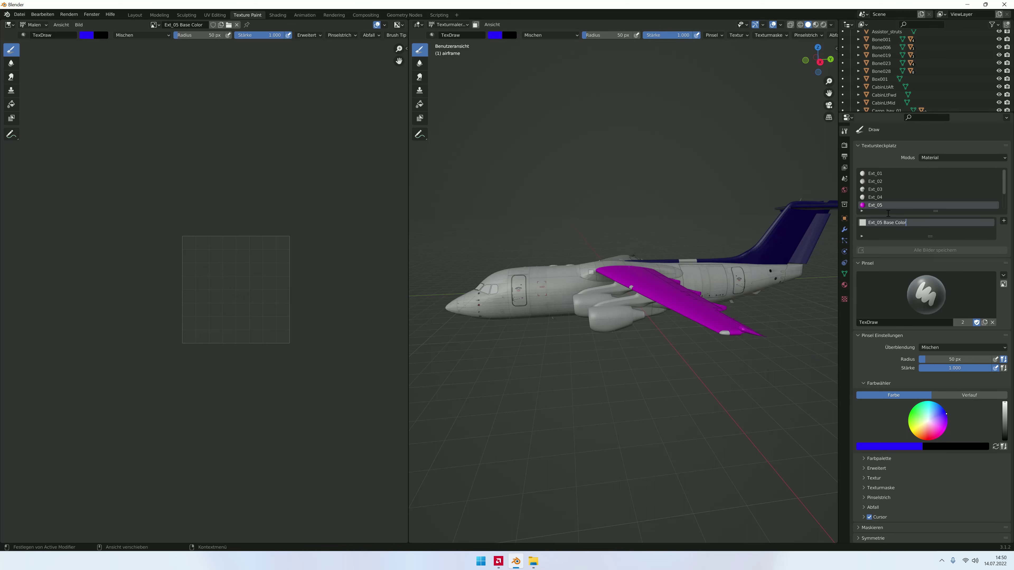
Step: Replace the Ext_05 image with the EXT05 albedo PNG once more
left_click(80, 27)
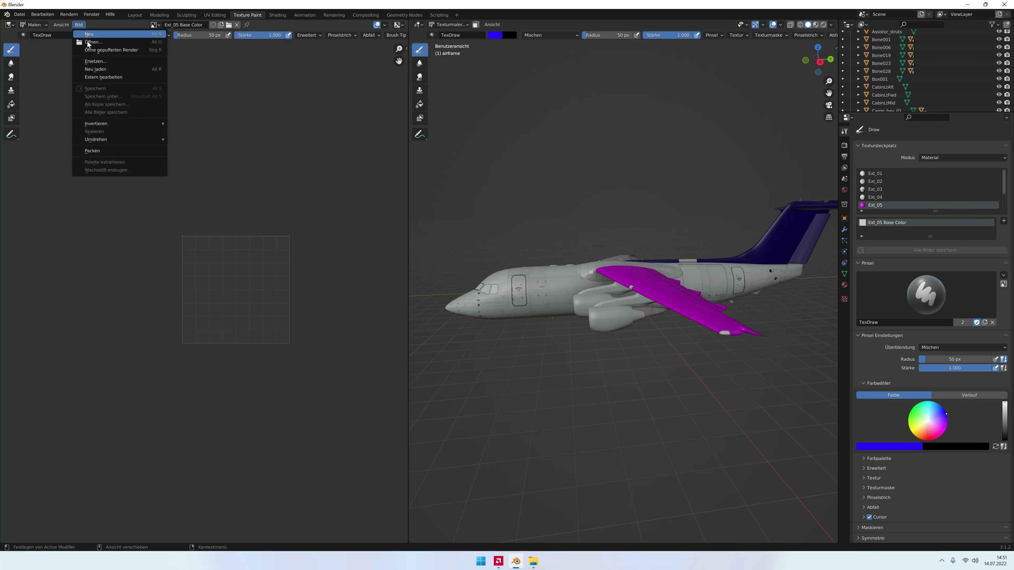
left_click(96, 69)
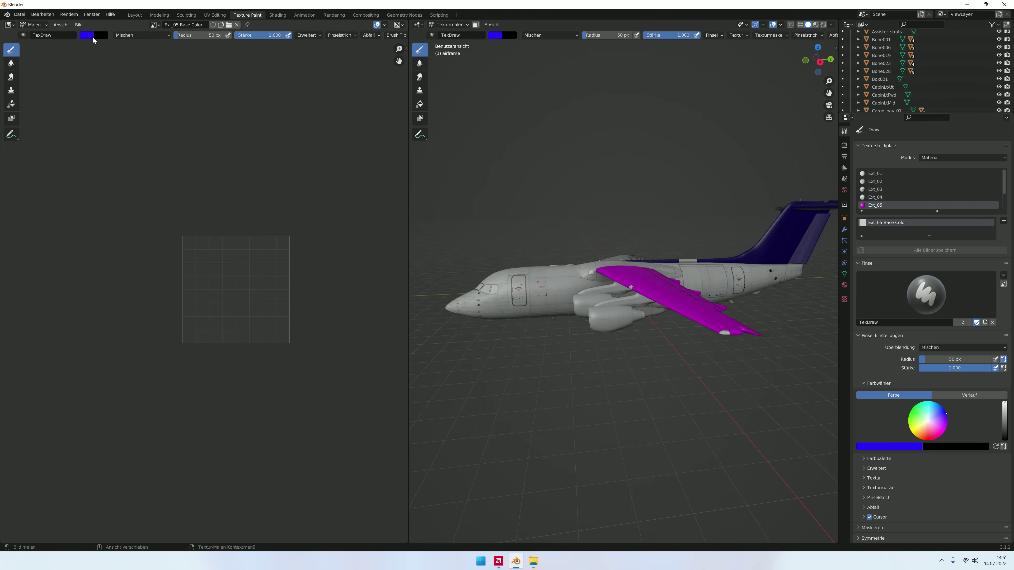
left_click(84, 27)
left_click(102, 61)
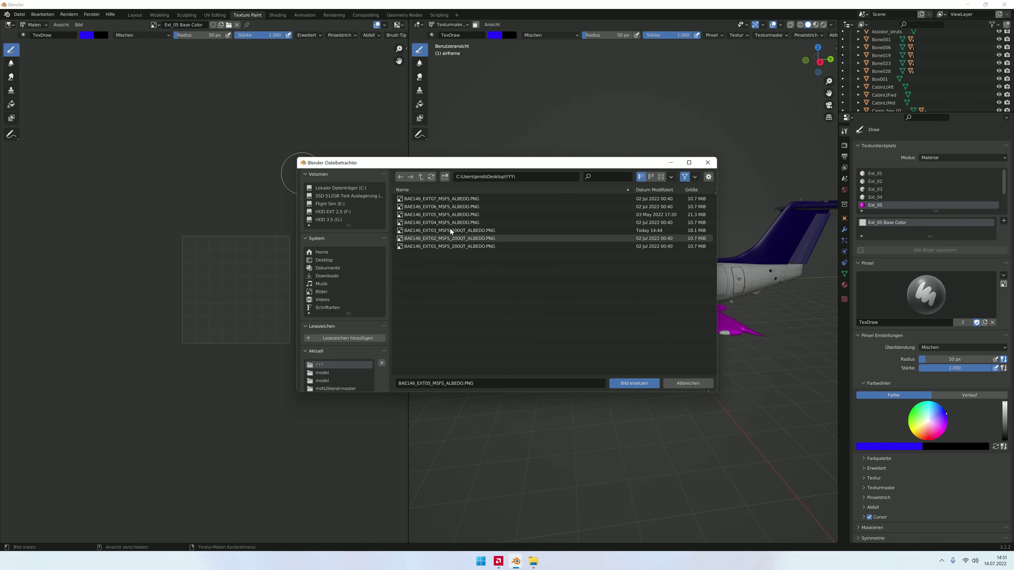
left_click(465, 214)
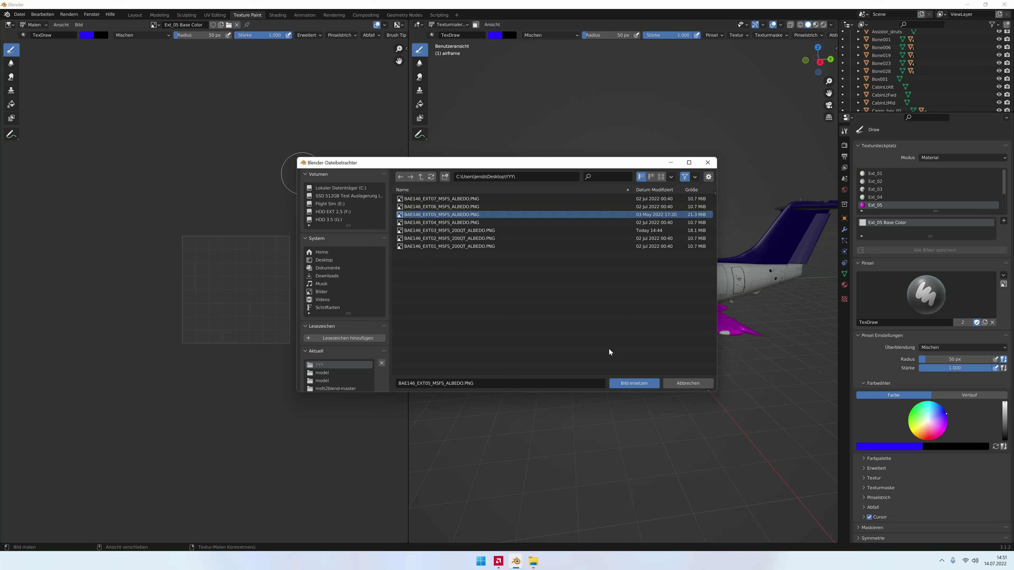
left_click(631, 383)
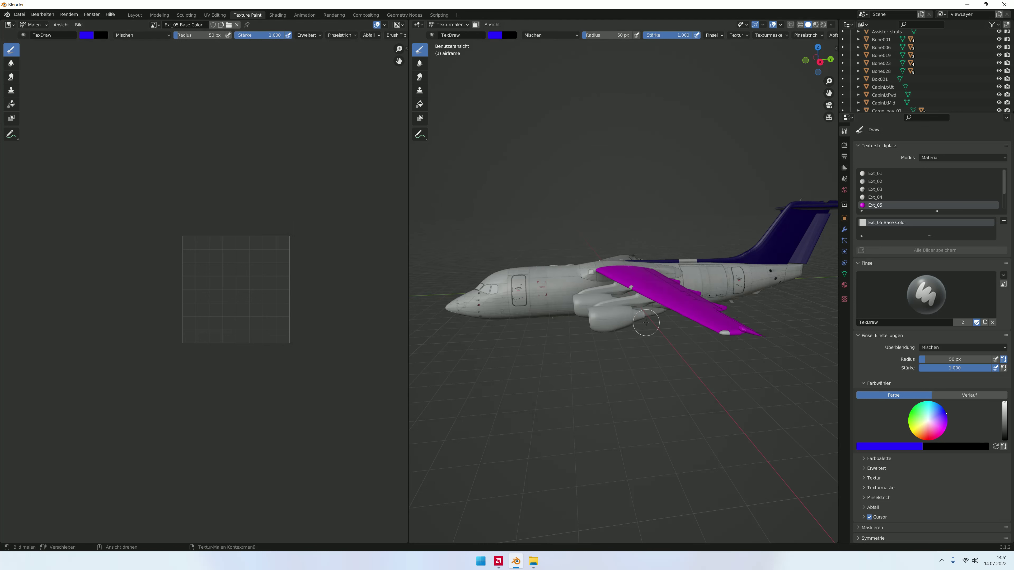
Step: Reselect the airframe in Texture Paint mode and add a new Ext_05 paint slot
middle_click_drag(646, 322, 567, 133)
left_click(429, 25)
left_click(656, 325)
left_click(626, 305)
left_click(457, 25)
left_click(457, 25)
left_click(455, 77)
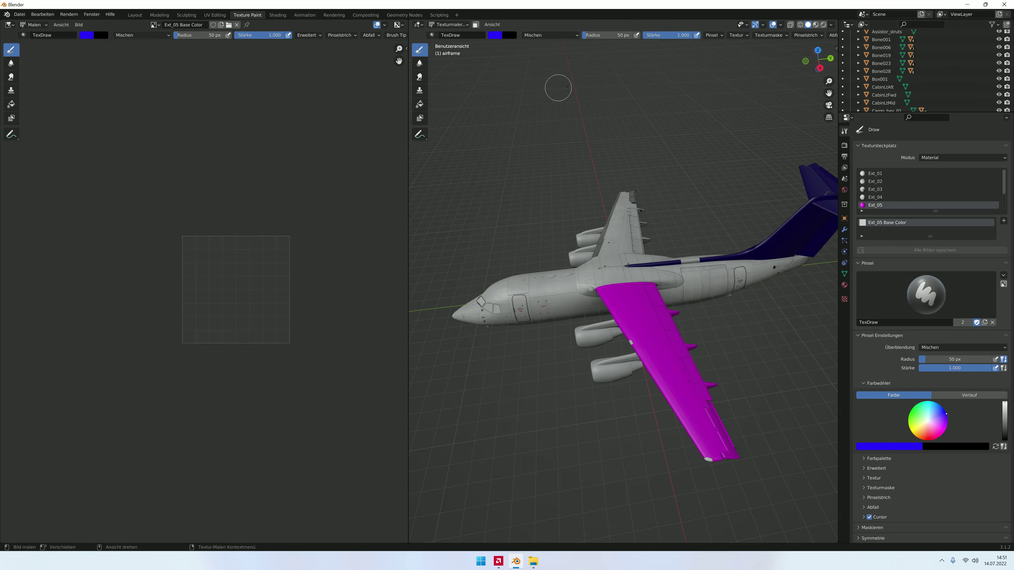
left_click(1003, 221)
left_click(968, 312)
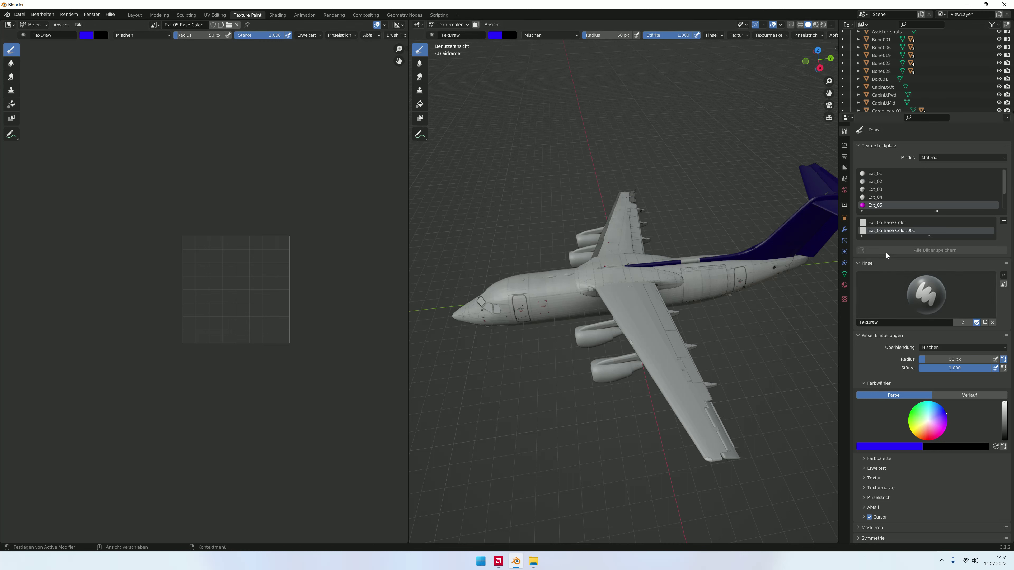
Step: Activate the Ext_05 Base Color.001 slot and start replacing its image from the Desktop
left_click(890, 223)
left_click(863, 231)
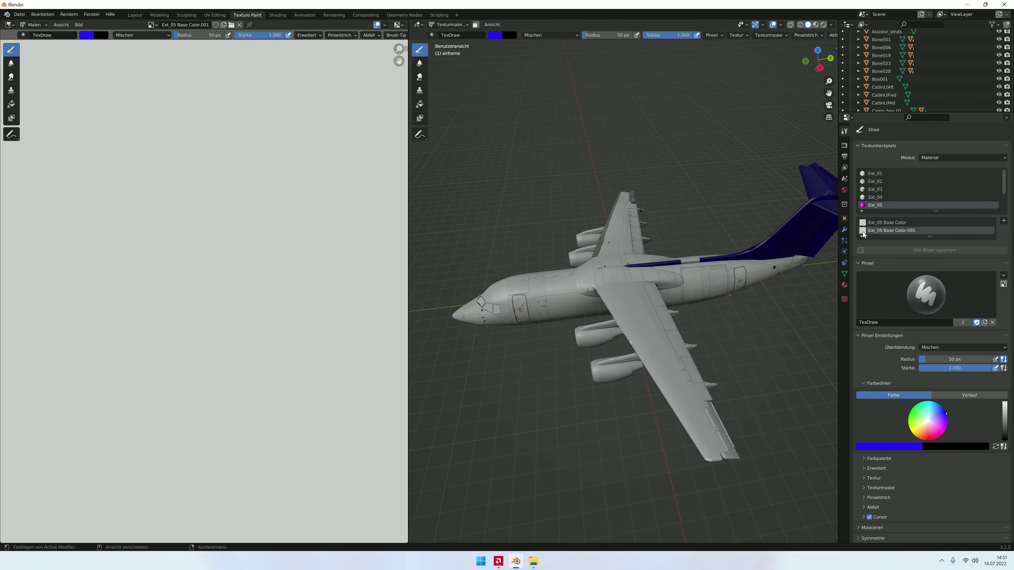
left_click(80, 24)
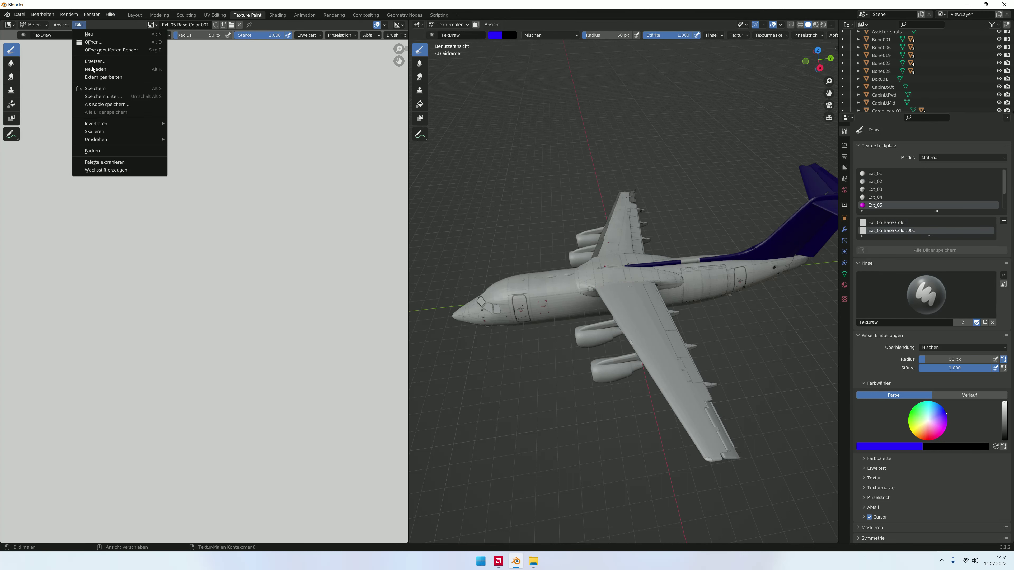
left_click(95, 61)
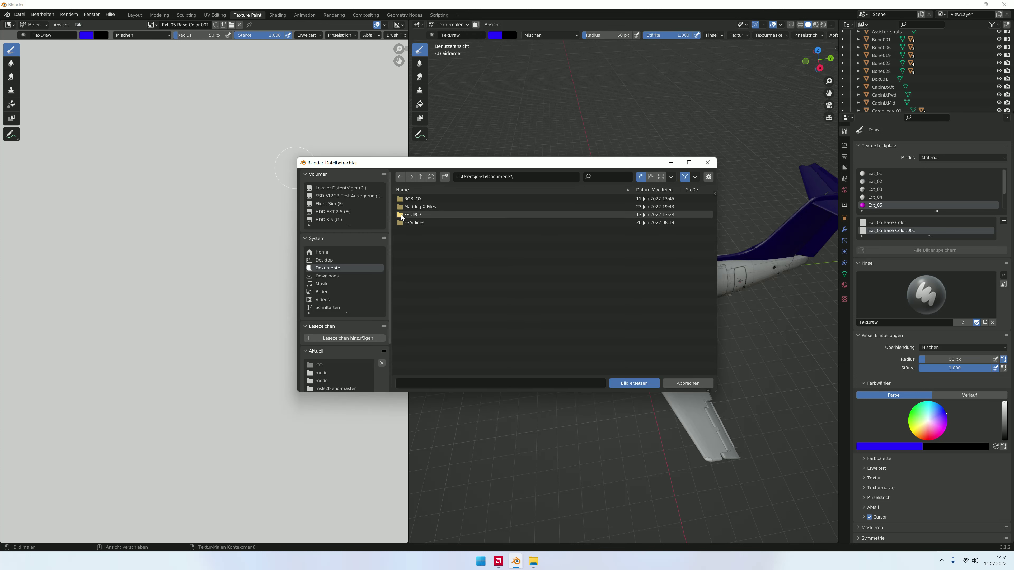
left_click(439, 191)
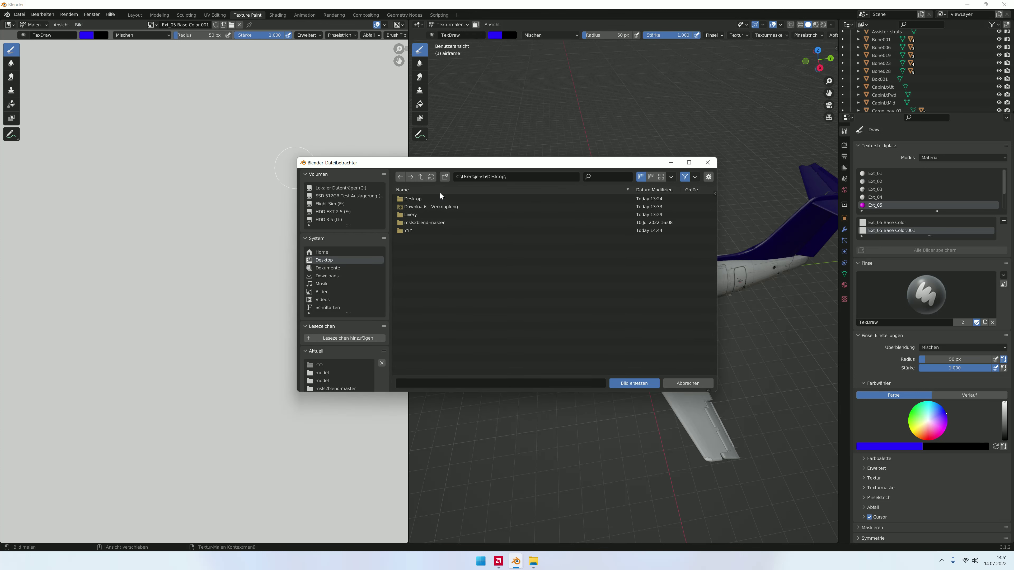
double_click(428, 197)
left_click(402, 180)
double_click(411, 214)
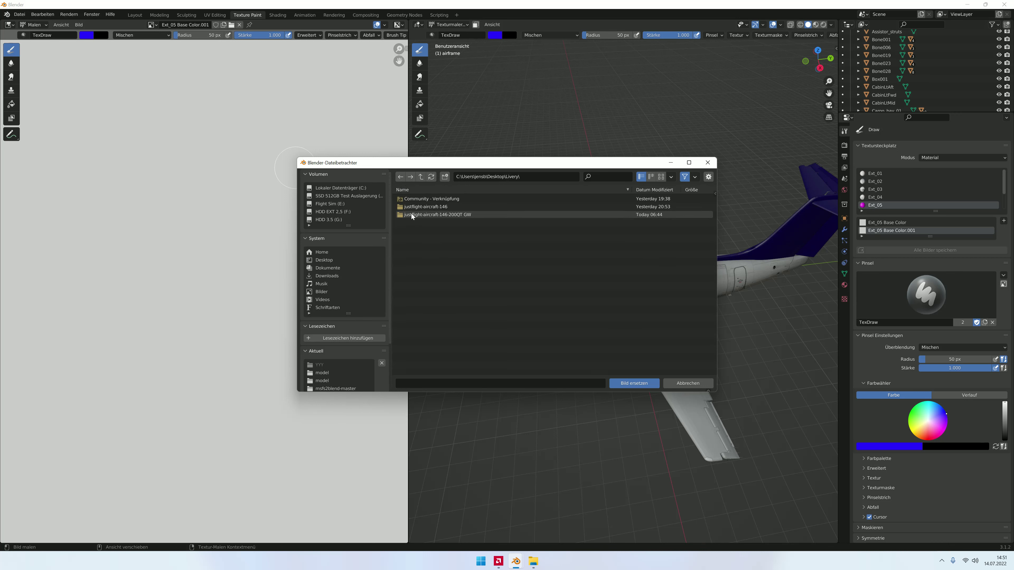
Step: Load BAE146_EXT05_MSFS_ALBEDO.PNG from Desktop\YYY into the .001 slot
left_click(402, 180)
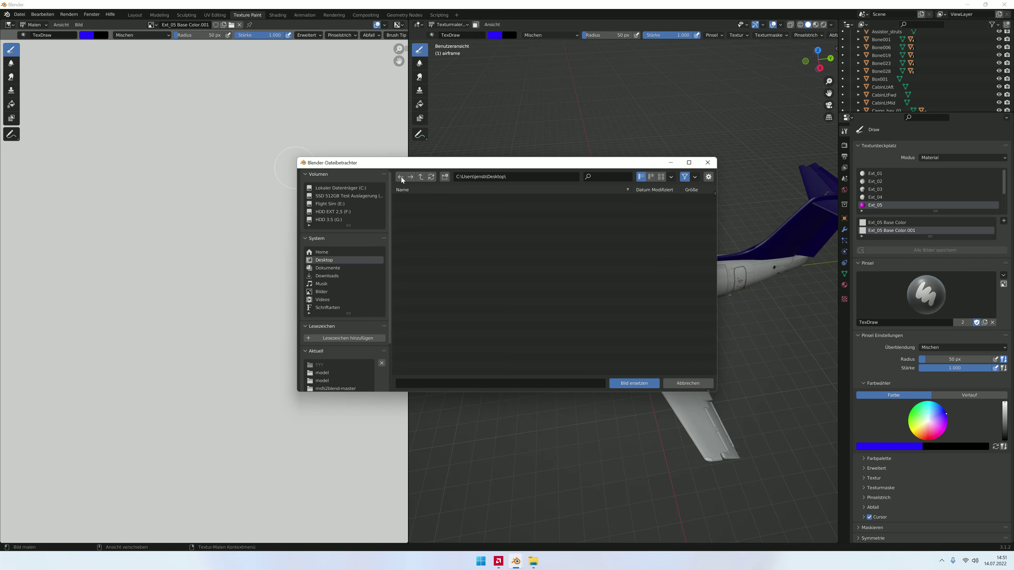
left_click(420, 230)
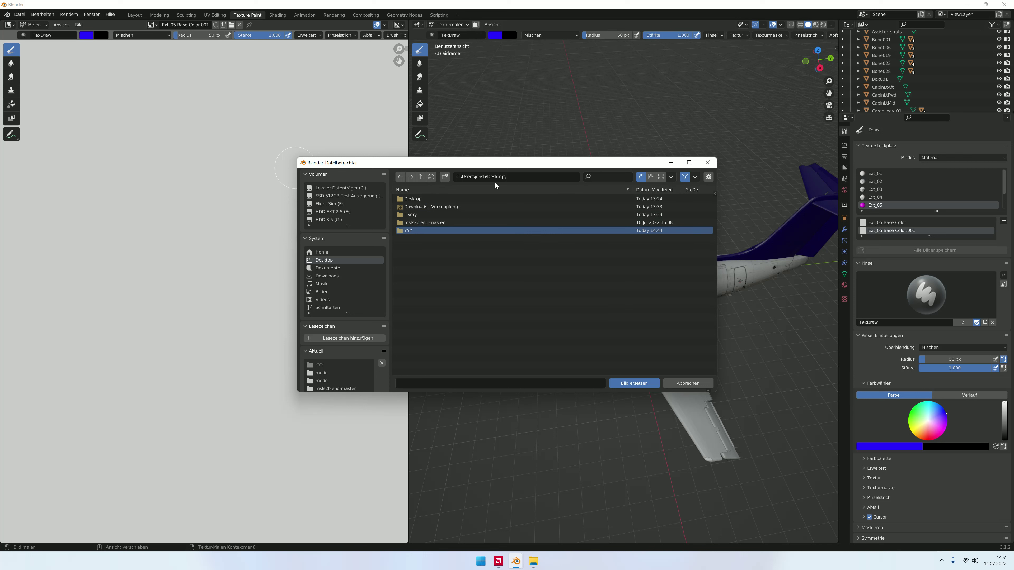
double_click(424, 230)
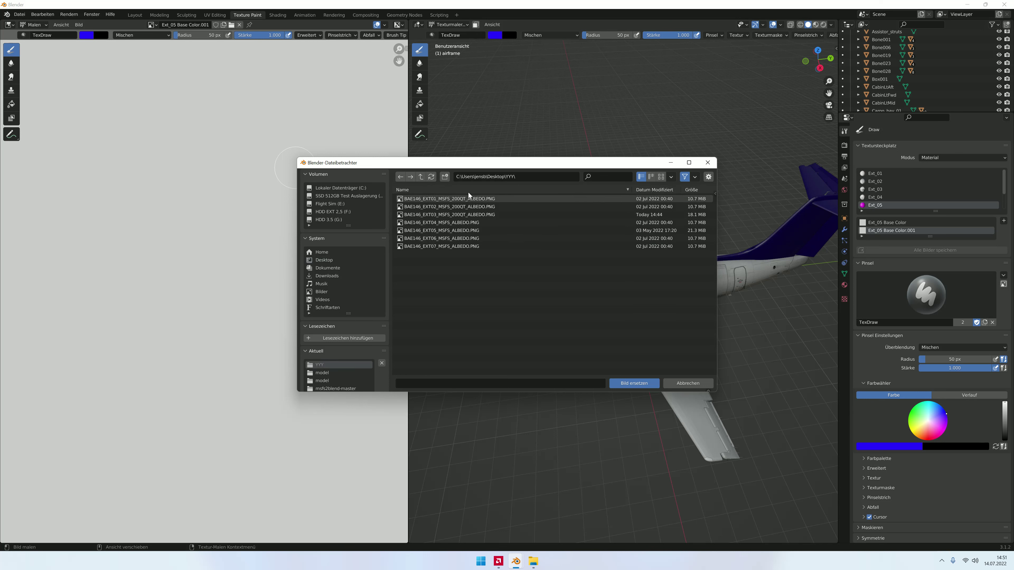
left_click(464, 231)
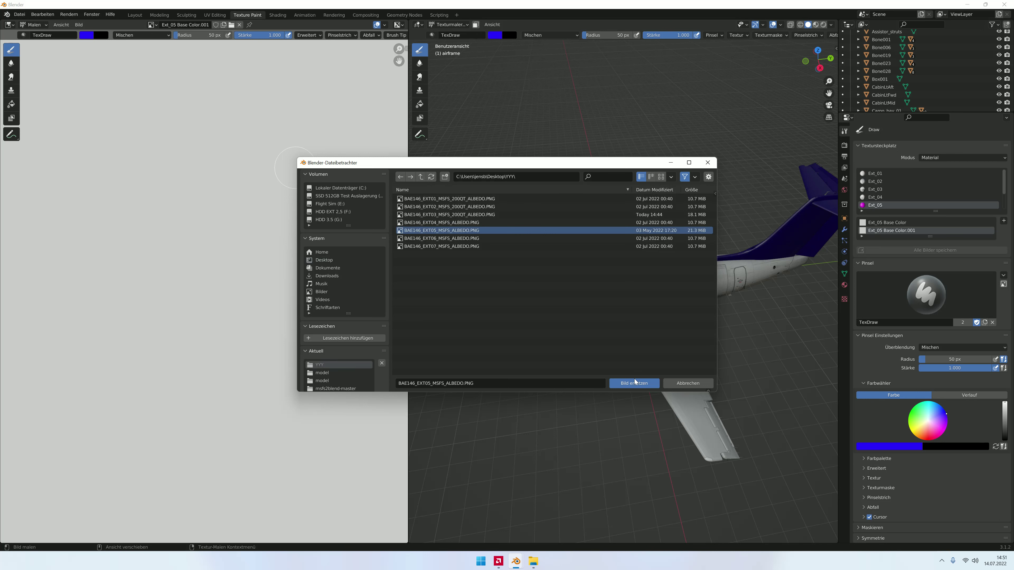
left_click(635, 382)
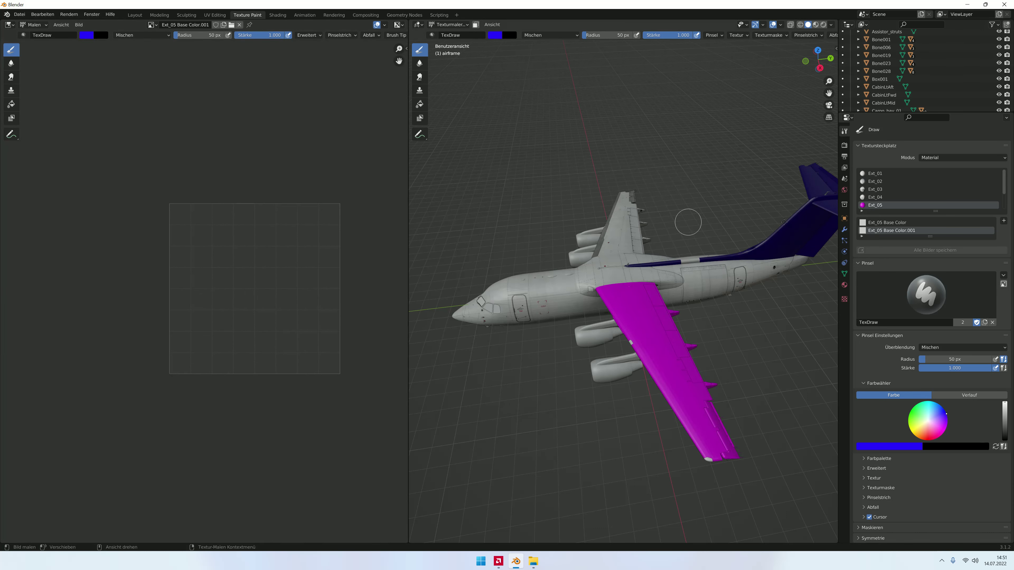
left_click(884, 226)
Step: Rename the original Ext_05 Base Color paint slot to 'Bild'
left_click(878, 231)
right_click(887, 230)
left_click(873, 222)
double_click(864, 223)
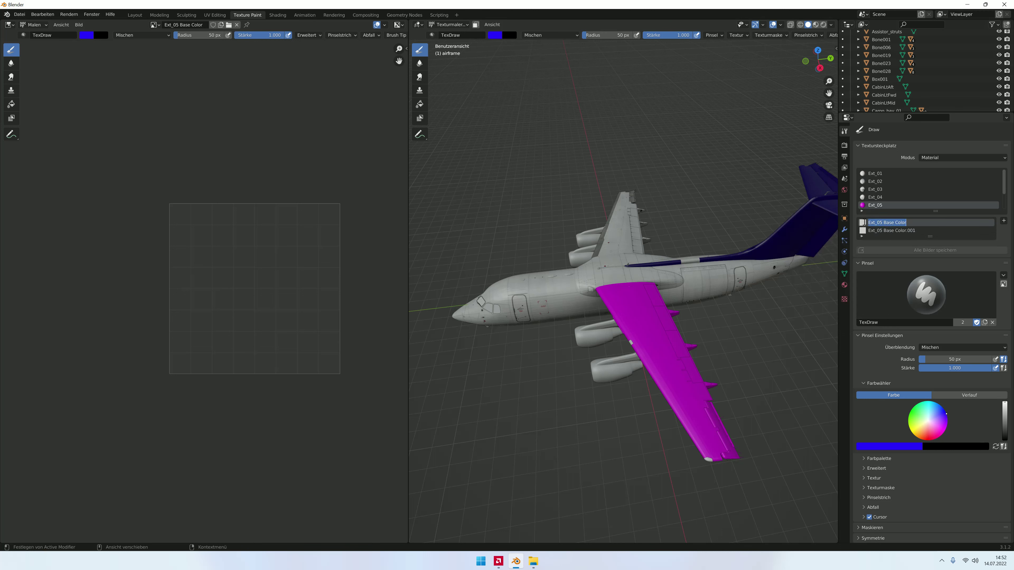
type("Bild")
key("Return")
Step: Switch between the Bild and .001 slots and dismiss the image options menu
left_click(863, 228)
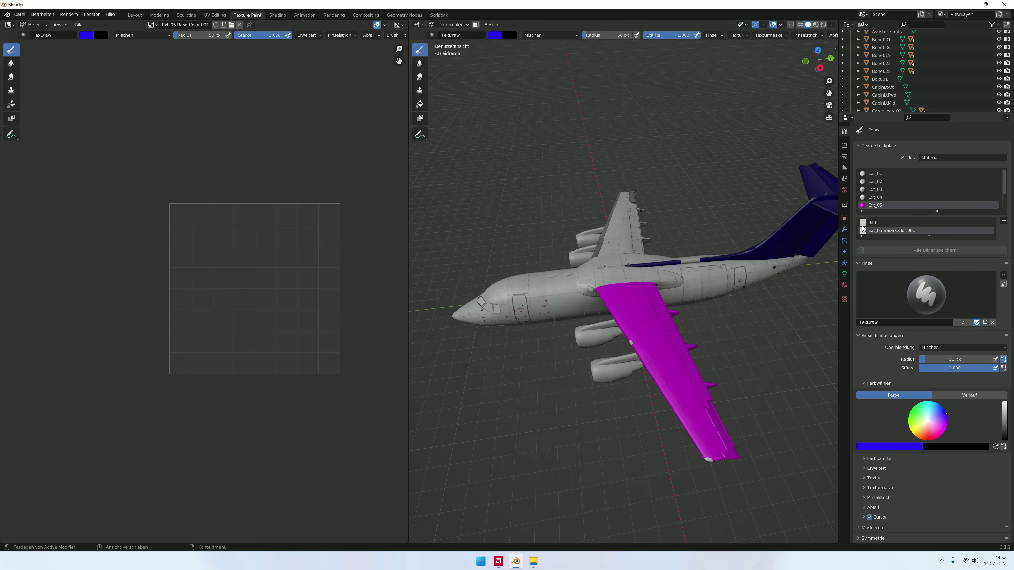
left_click(866, 221)
right_click(870, 221)
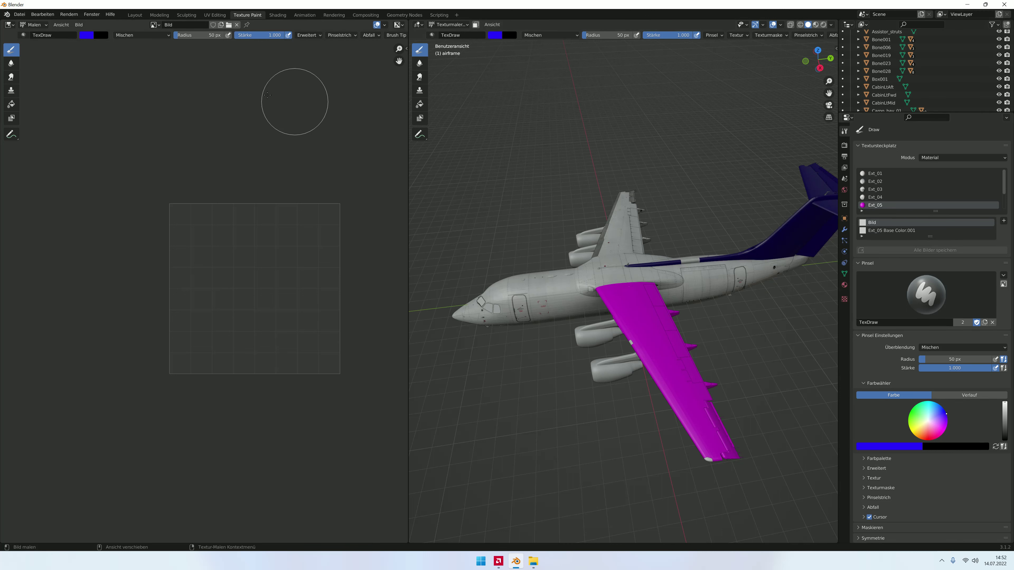
left_click(79, 24)
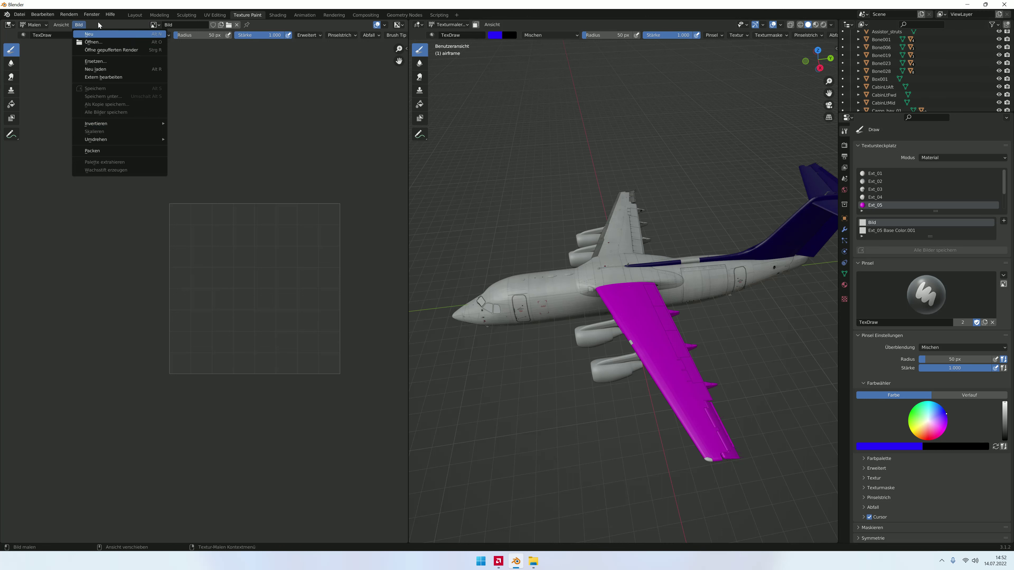
key("ctrl+z")
Step: Select the Container_1 part and put it into Texture Paint mode
middle_click_drag(644, 202, 685, 229)
left_click(458, 29)
left_click(563, 283)
left_click(452, 30)
left_click(452, 75)
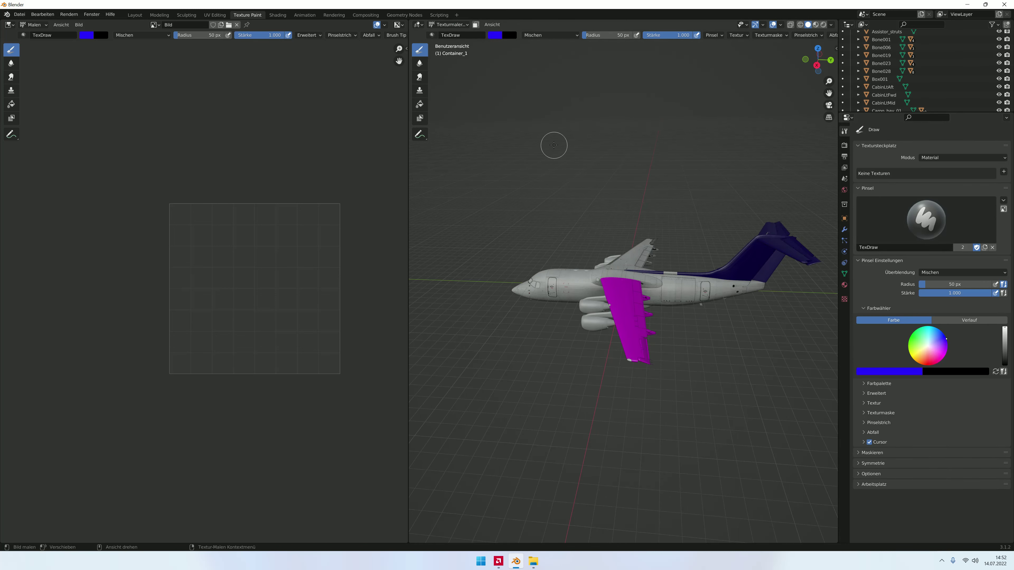
Step: Reselect the airframe in Texture Paint mode and show its Ext_06 Base Color image
left_click(437, 26)
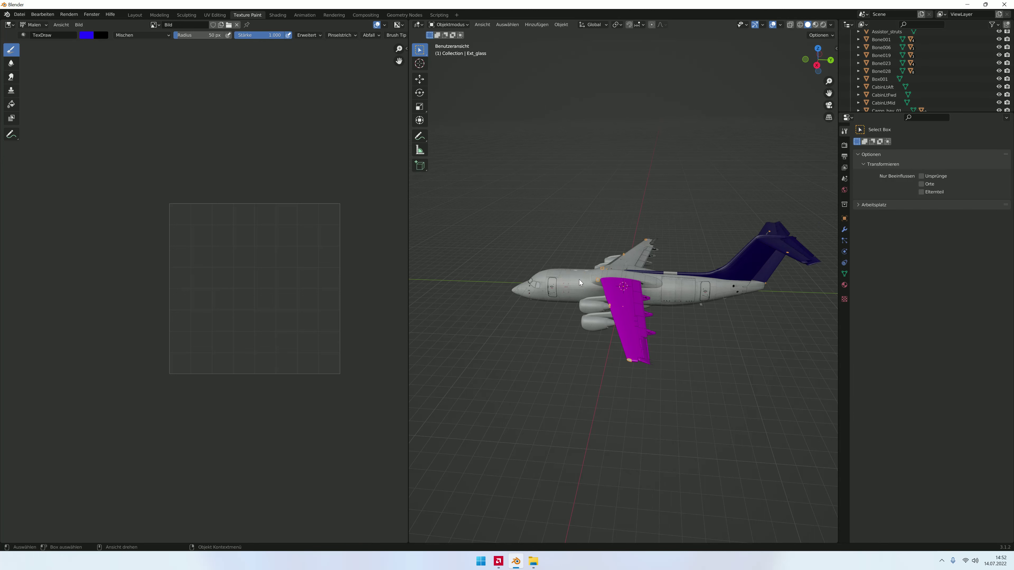
left_click(727, 281)
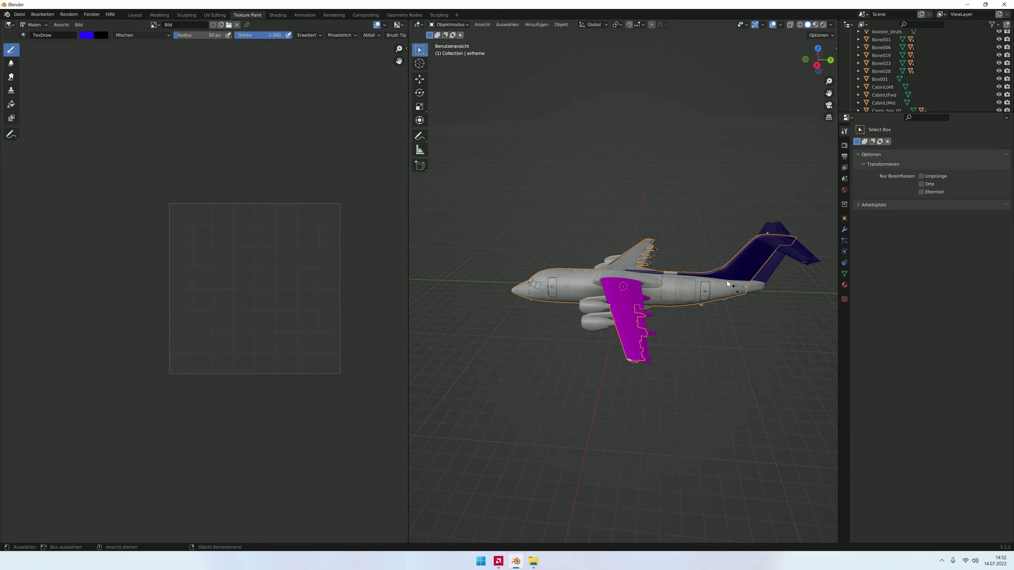
left_click(455, 25)
left_click(454, 68)
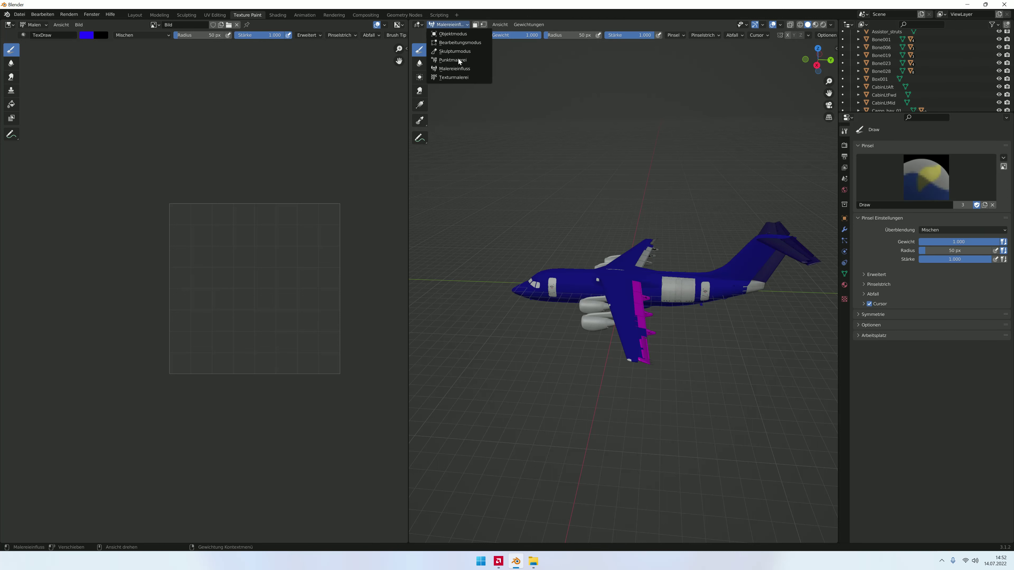
left_click(454, 77)
scroll(872, 209, "down", 1, "ctrl")
left_click(866, 223)
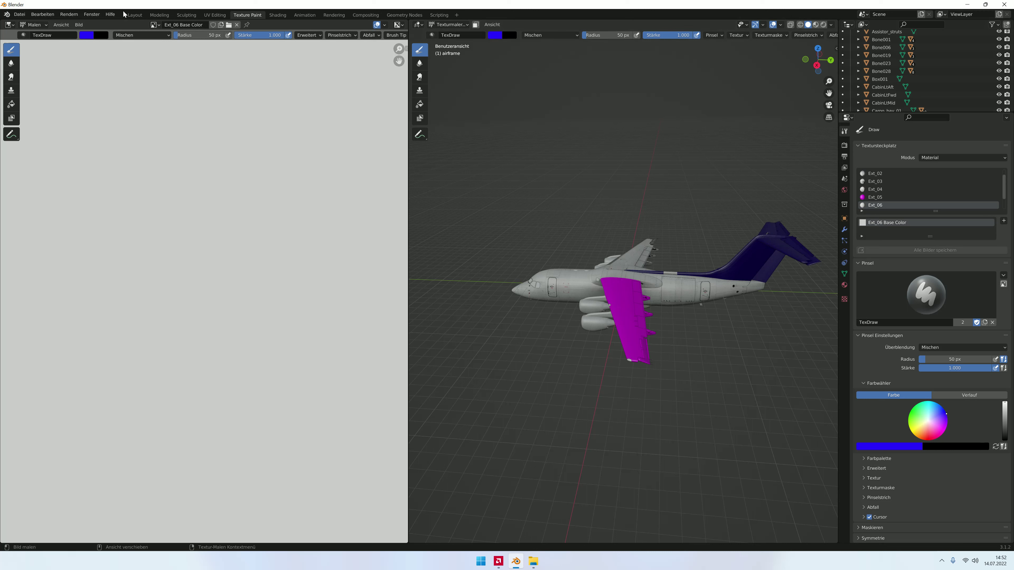
Step: Replace the Ext_06 image with BAE146_EXT06_MSFS_ALBEDO.PNG from Desktop\YYY
left_click(84, 27)
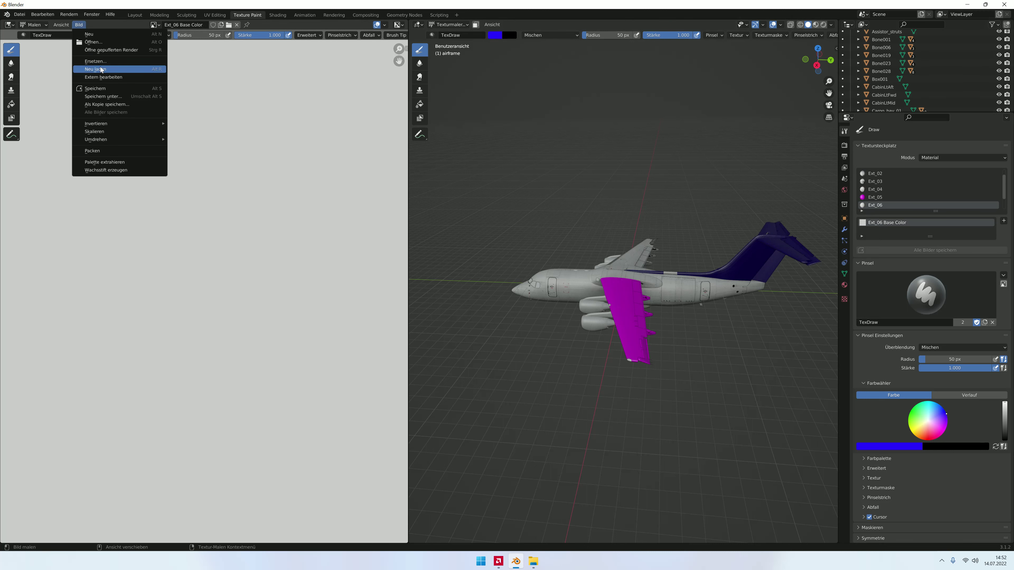
left_click(92, 60)
left_click(324, 260)
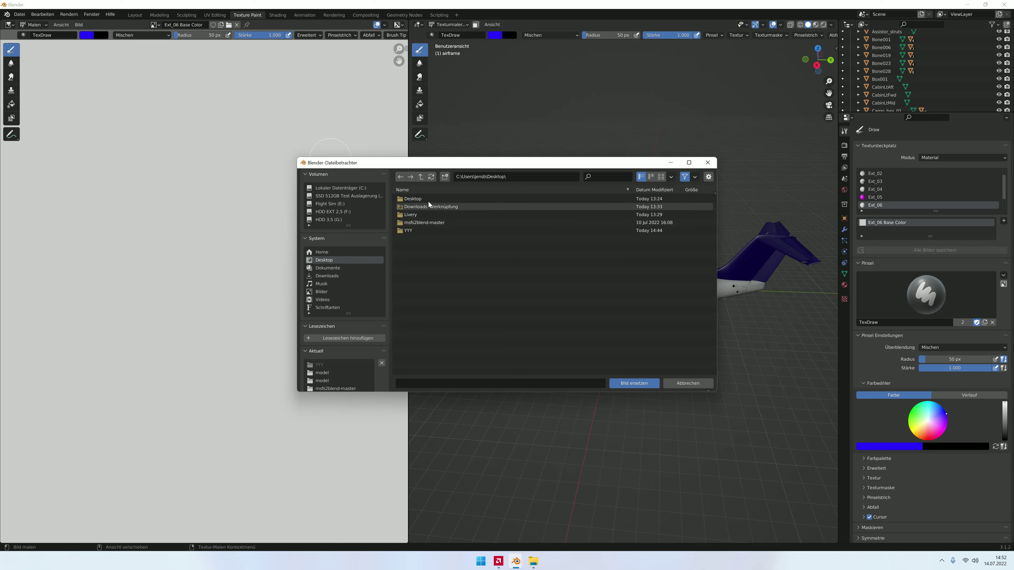
left_click(422, 230)
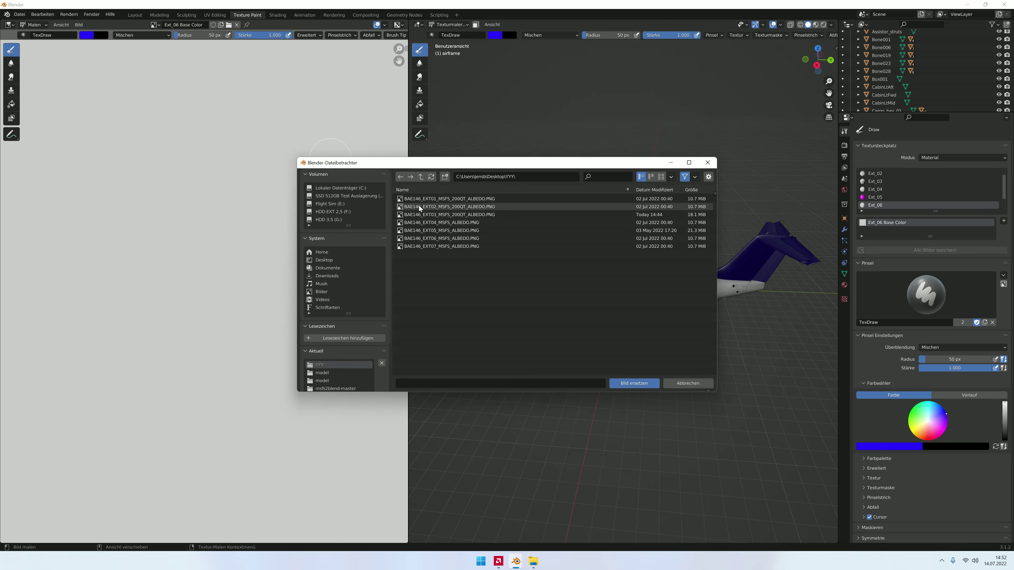
left_click(453, 239)
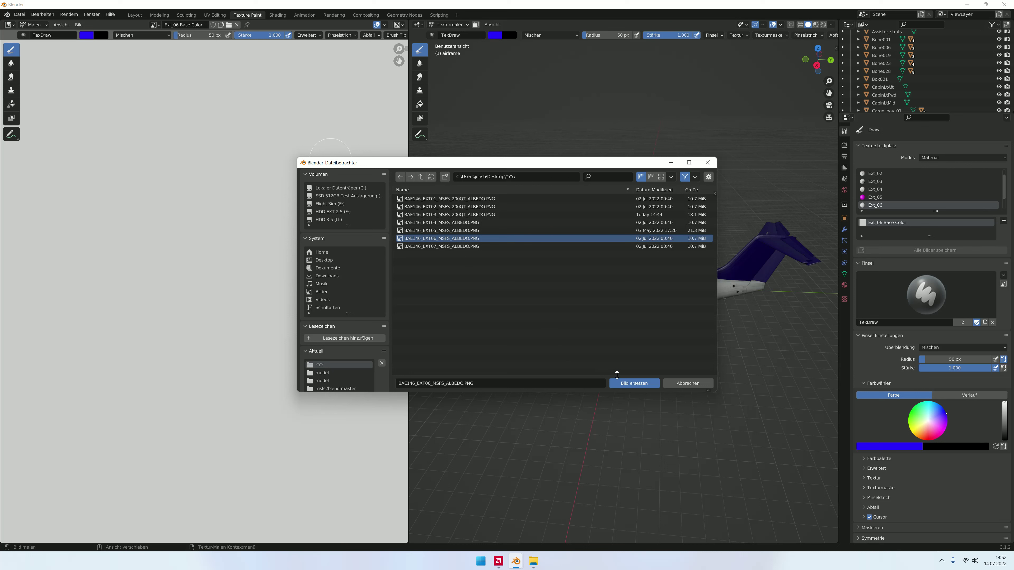
double_click(457, 245)
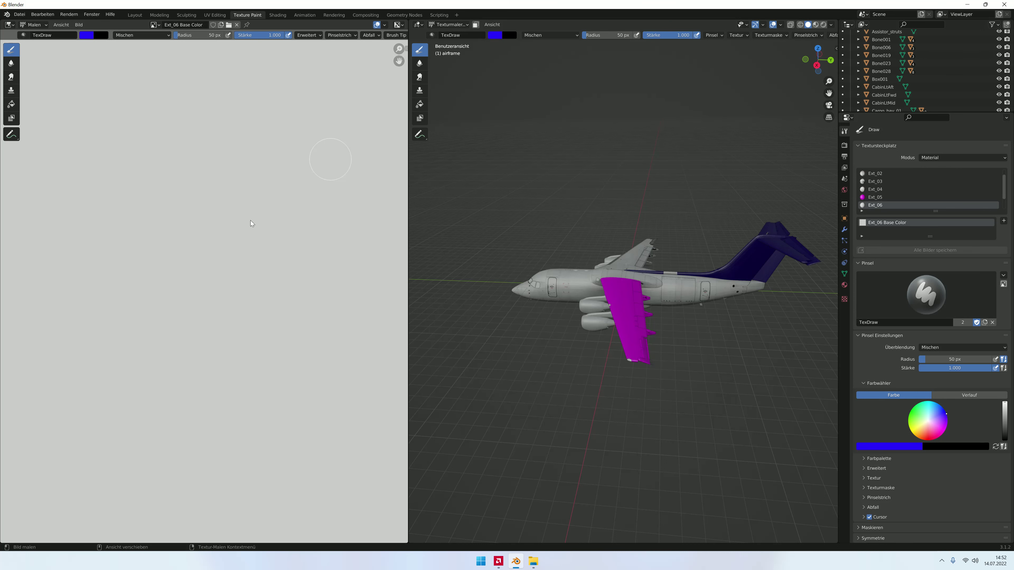
Step: Orbit to inspect the new Ext_06 texture and select the Ext_07 material slot
scroll(251, 220, "down", 2)
scroll(250, 219, "down", 3)
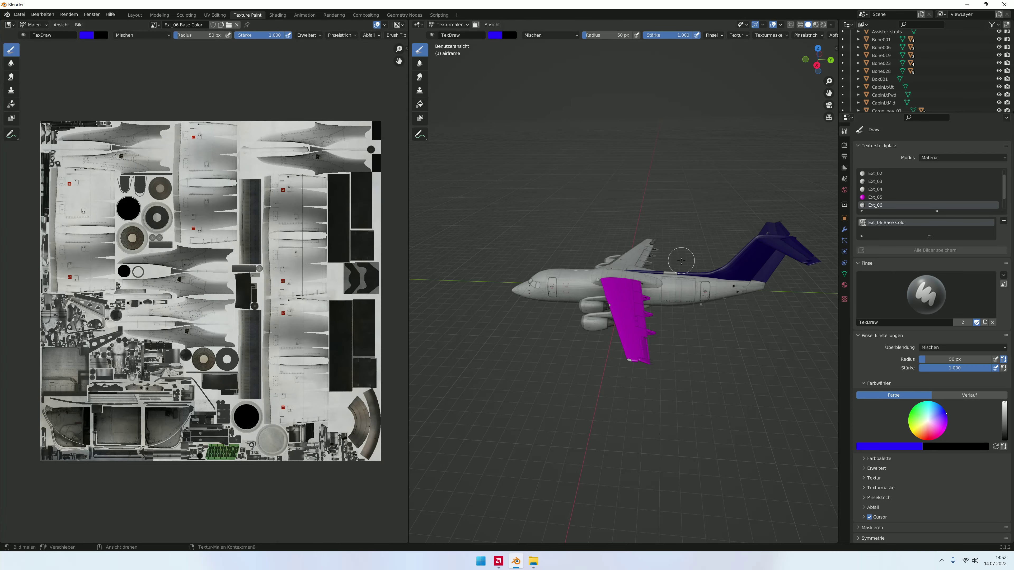
middle_click_drag(681, 261, 614, 282)
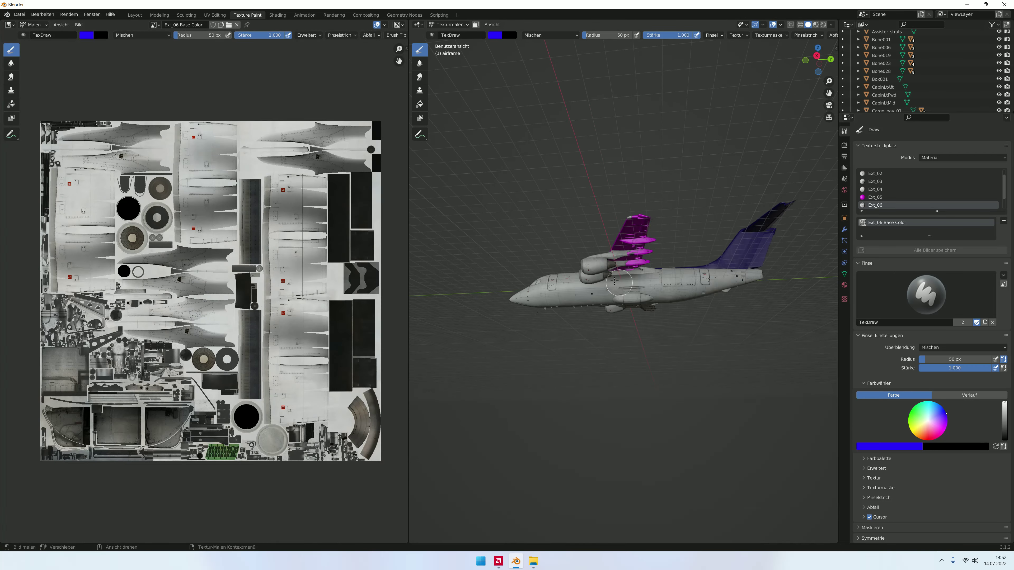
middle_click_drag(614, 282, 593, 312)
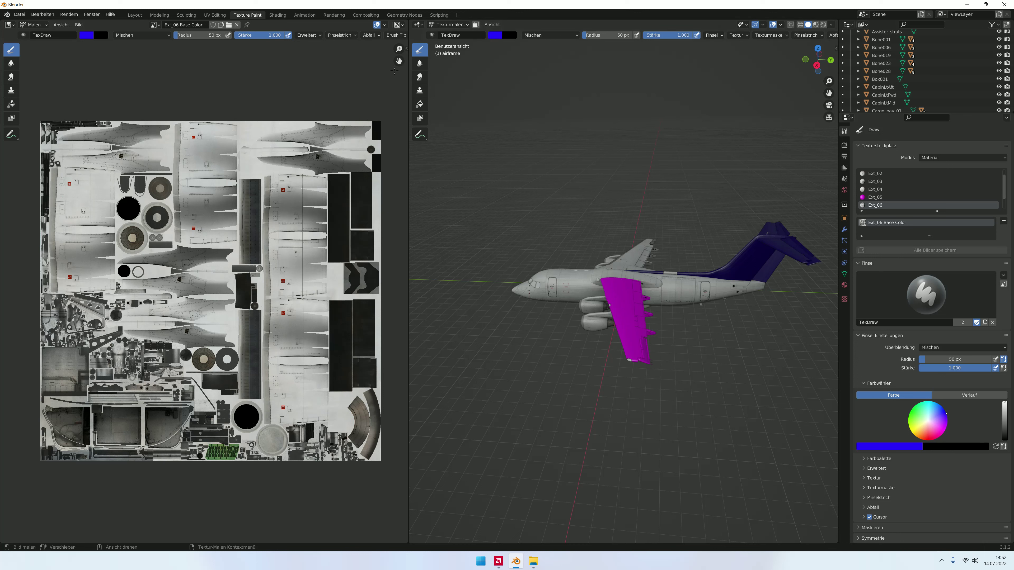
scroll(878, 198, "down", 1)
left_click(874, 205)
Step: Replace the Ext_07 Base Color image with BAE146_EXT07_MSFS_ALBEDO.PNG from Desktop\YYY
left_click(865, 225)
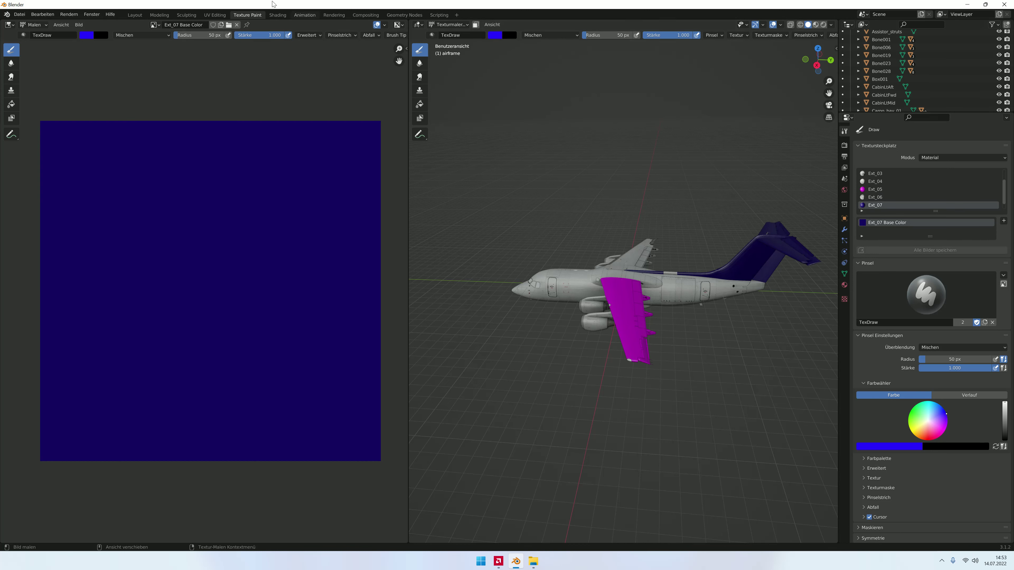
left_click(84, 25)
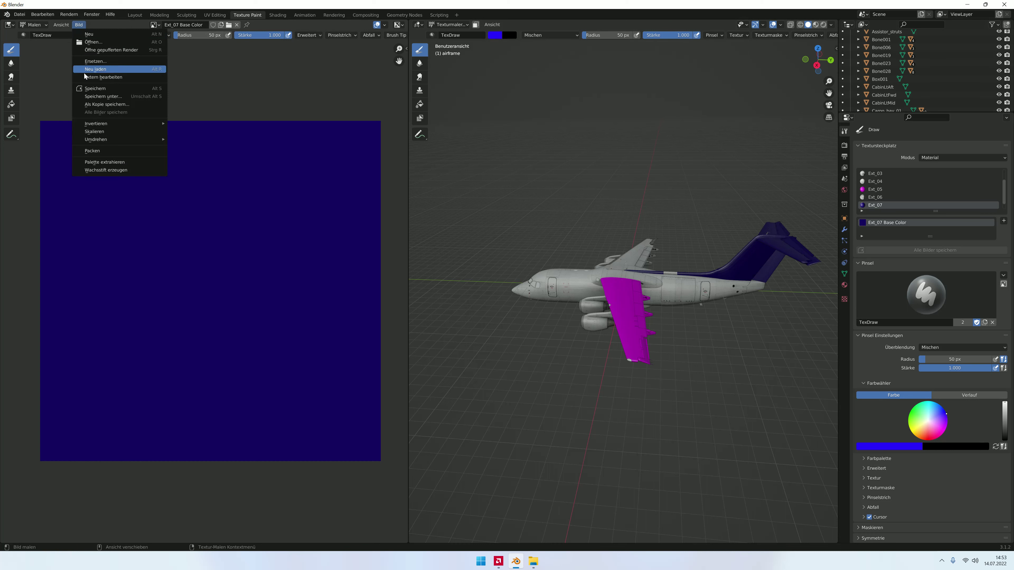
left_click(100, 61)
left_click(324, 260)
double_click(429, 230)
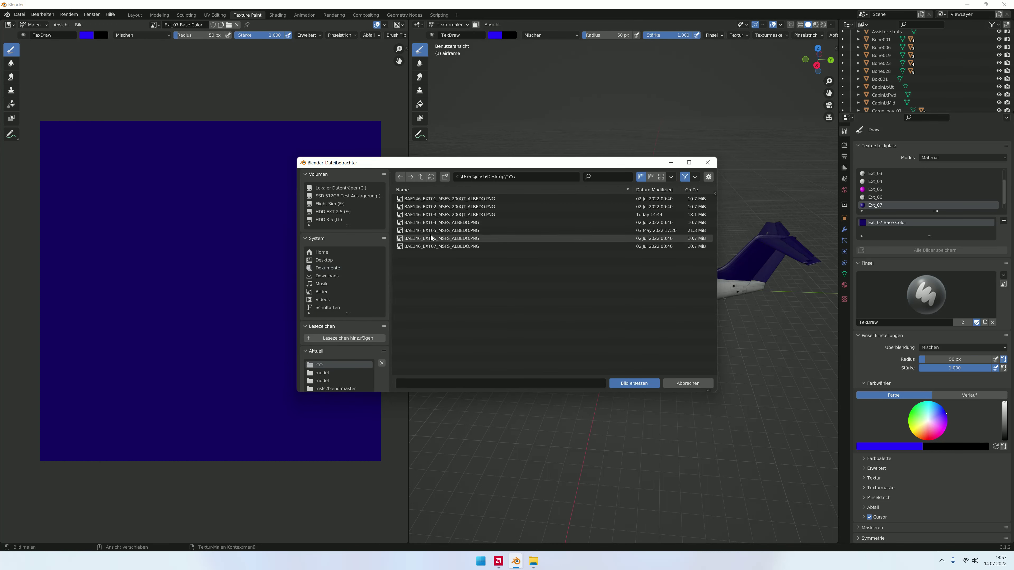
left_click(455, 246)
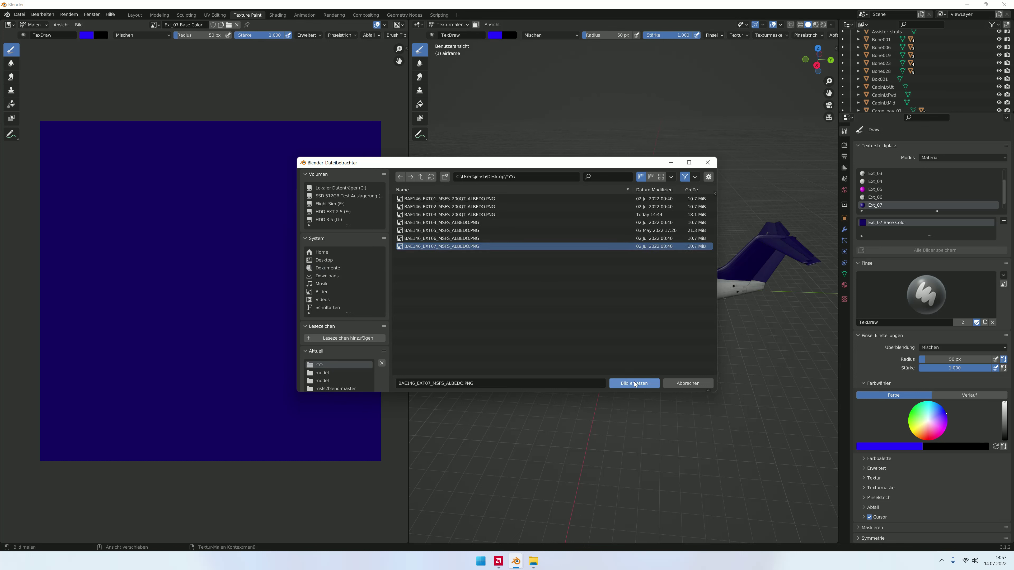
left_click(635, 384)
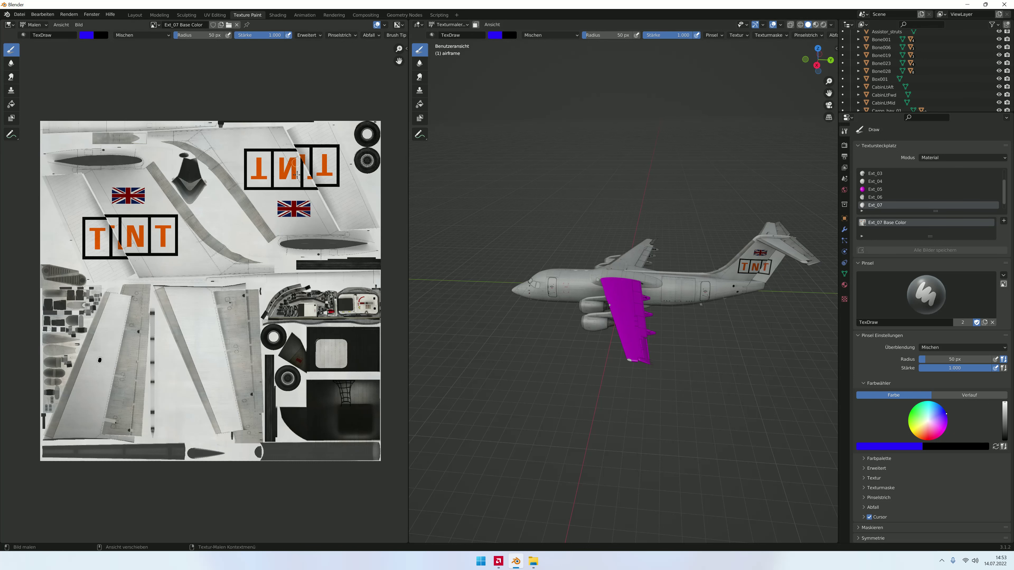
Step: Select the Ext_05 slot and display the Ext_05 Base Color.001 image
scroll(758, 267, "up", 2)
scroll(746, 264, "down", 2)
left_click(865, 191)
left_click(896, 230)
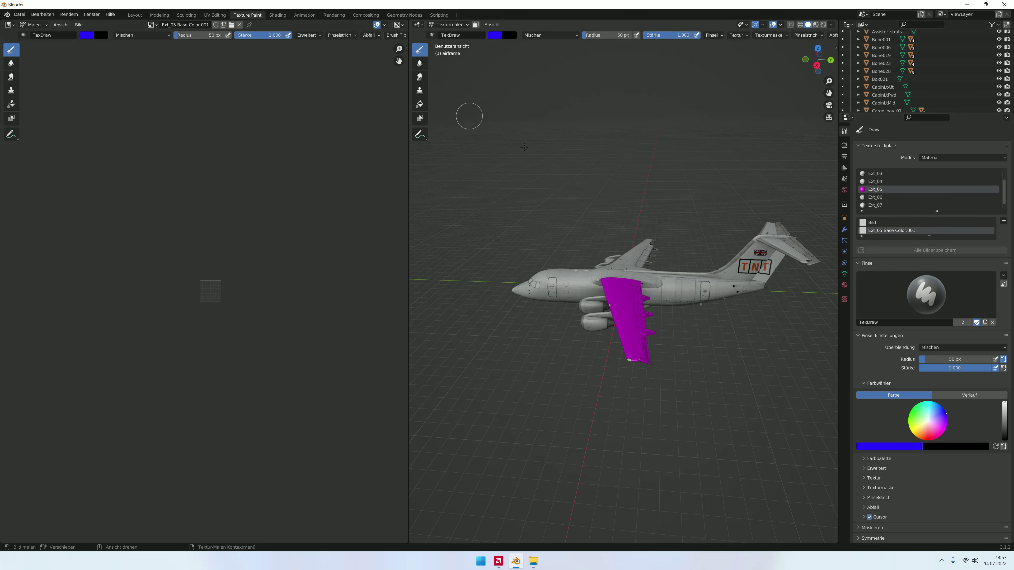
Step: Switch to the Ext_01 texture slot and try saving its image
left_click(875, 174)
scroll(873, 183, "up", 2)
left_click(873, 174)
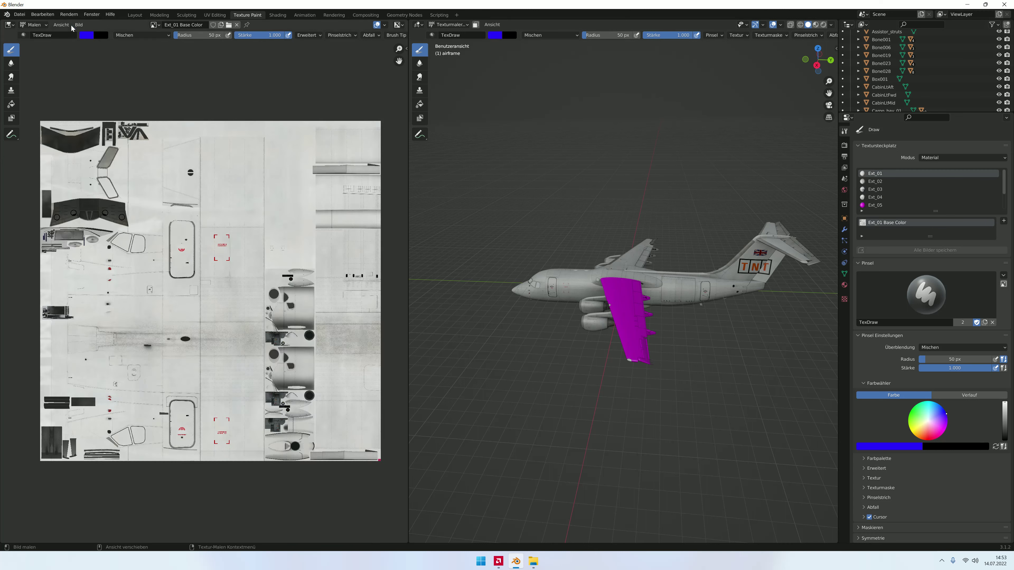
left_click(64, 24)
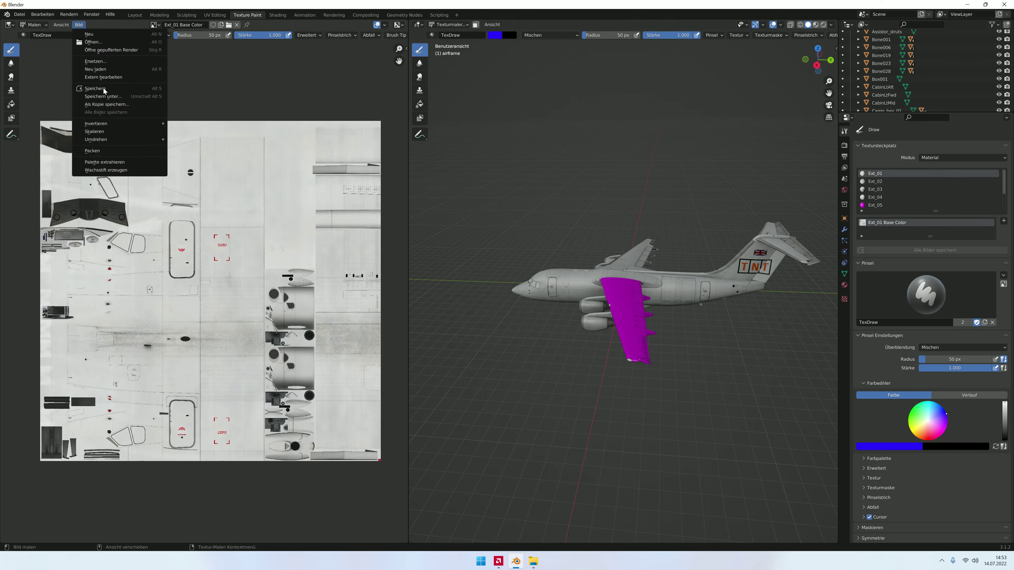
left_click(104, 88)
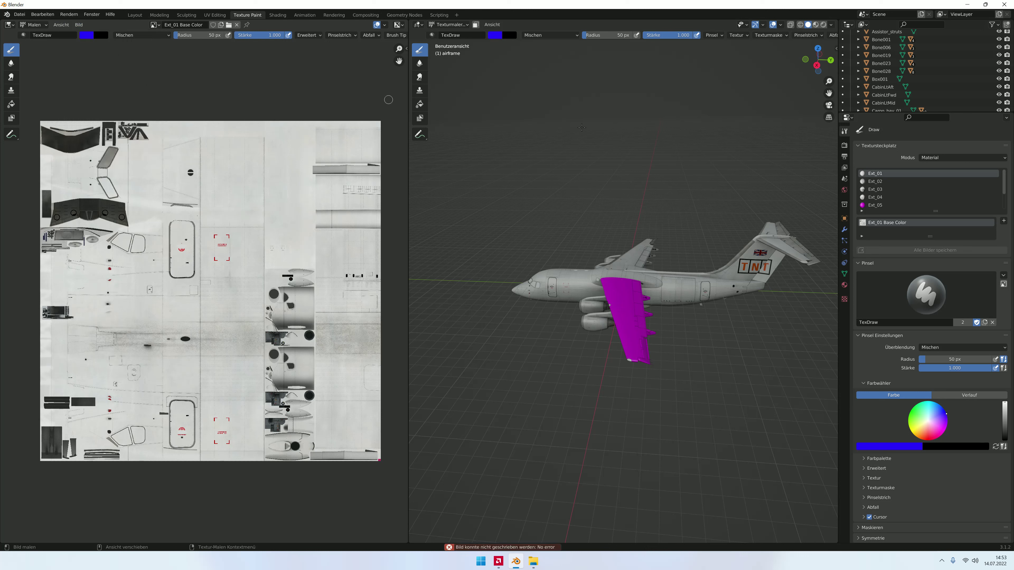
Step: Try saving the Ext_02 image too, then return to Ext_01 and minimize Blender
left_click(874, 181)
left_click(77, 25)
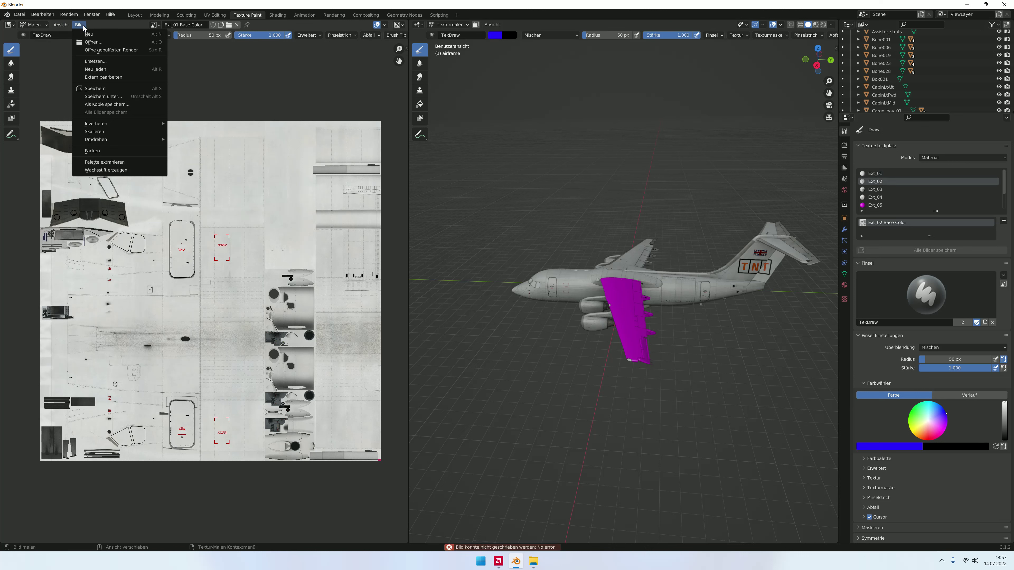
left_click(109, 88)
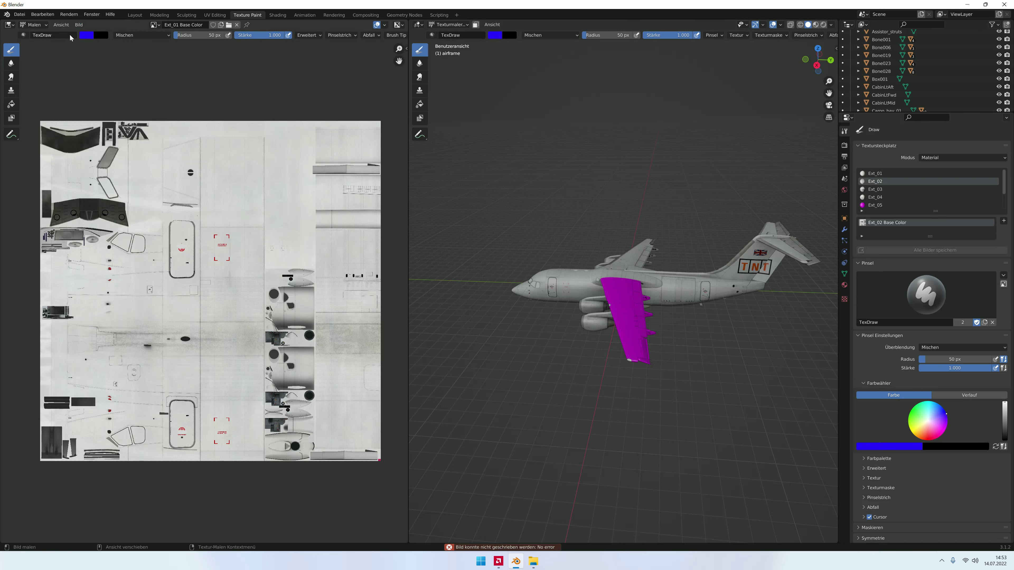
left_click(876, 174)
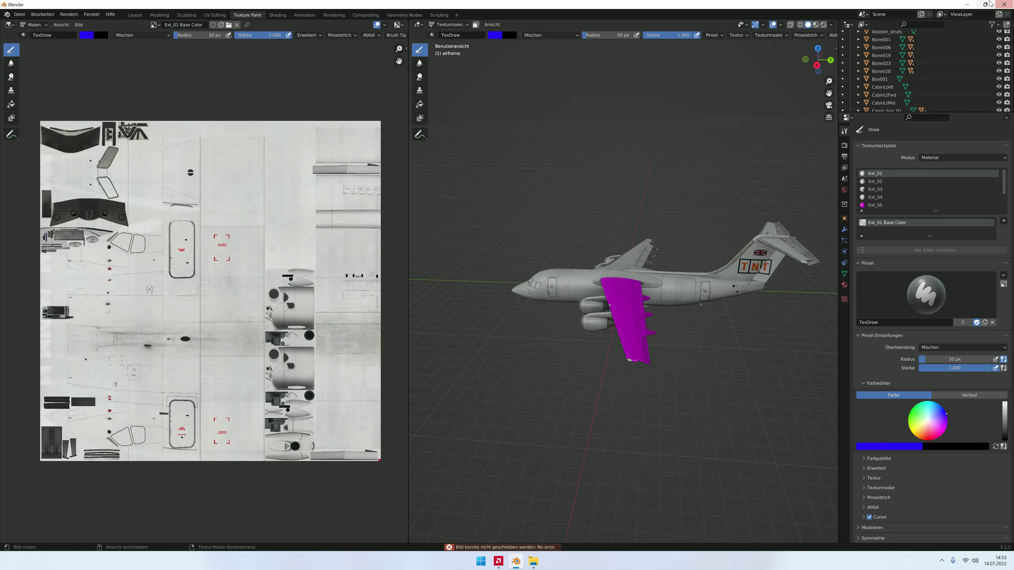
left_click(966, 4)
Step: Create a desktop folder named WWW, close Explorer and bring Blender back to the front
right_click(234, 113)
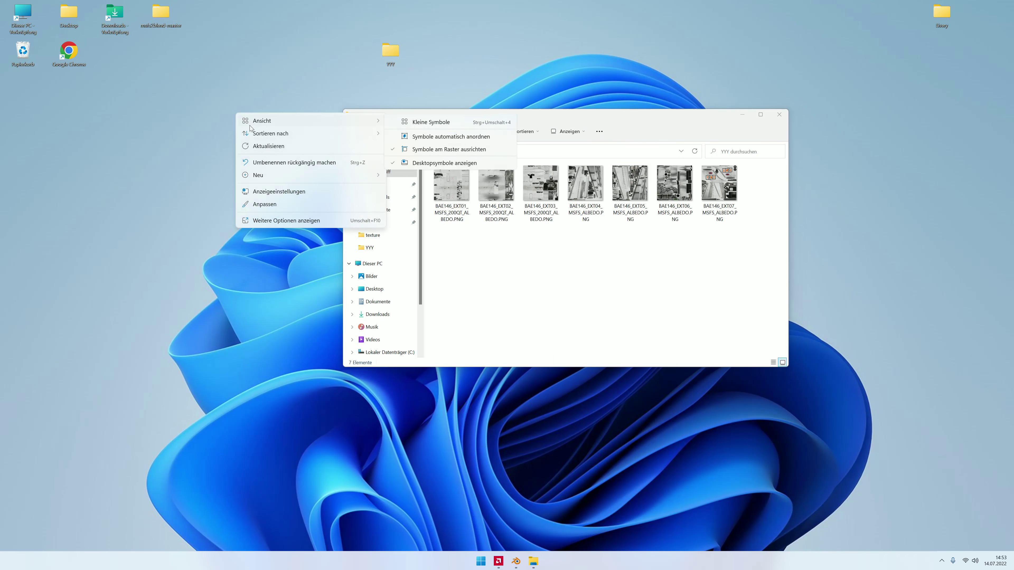
left_click(265, 166)
right_click(275, 158)
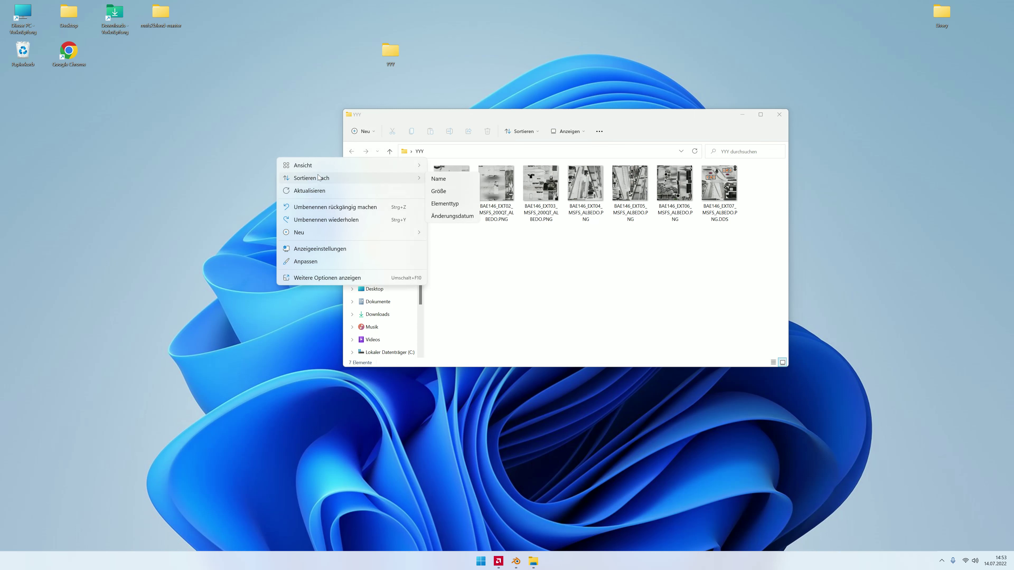
mouse_move(300, 232)
left_click(441, 233)
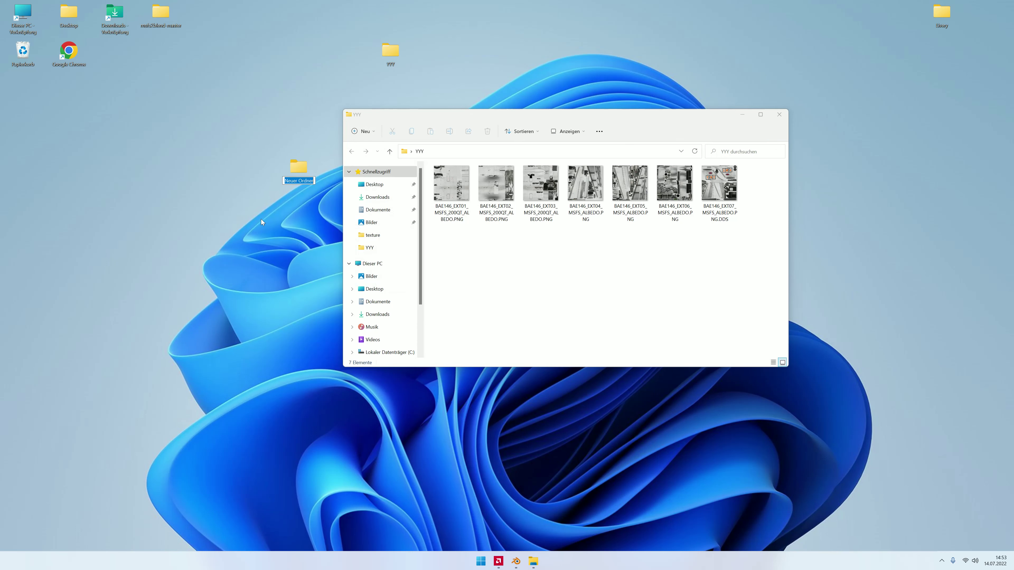
type("WWW")
key("Return")
left_click(777, 115)
left_click(515, 561)
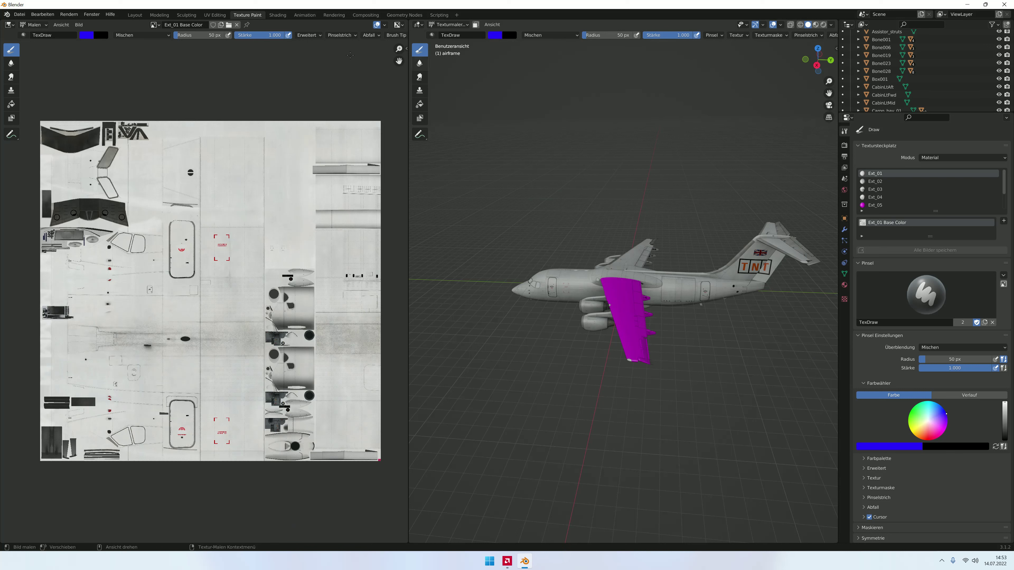
Step: Try saving the Ext_01 texture into Desktop\WWW as BAE146_EXT01_MSFS_200QT_ALBEDO.dds, then minimize Blender
left_click(79, 25)
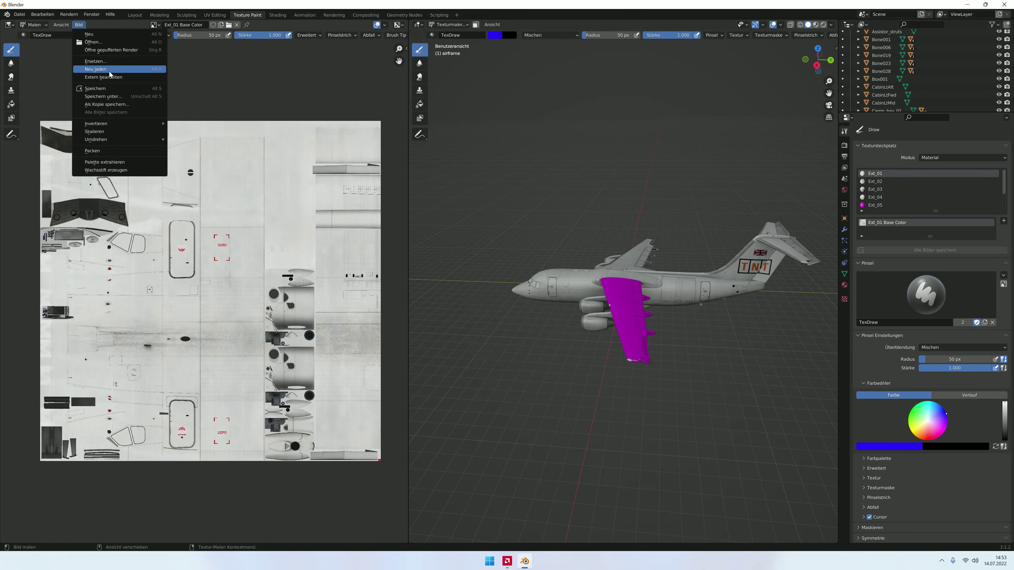
left_click(114, 98)
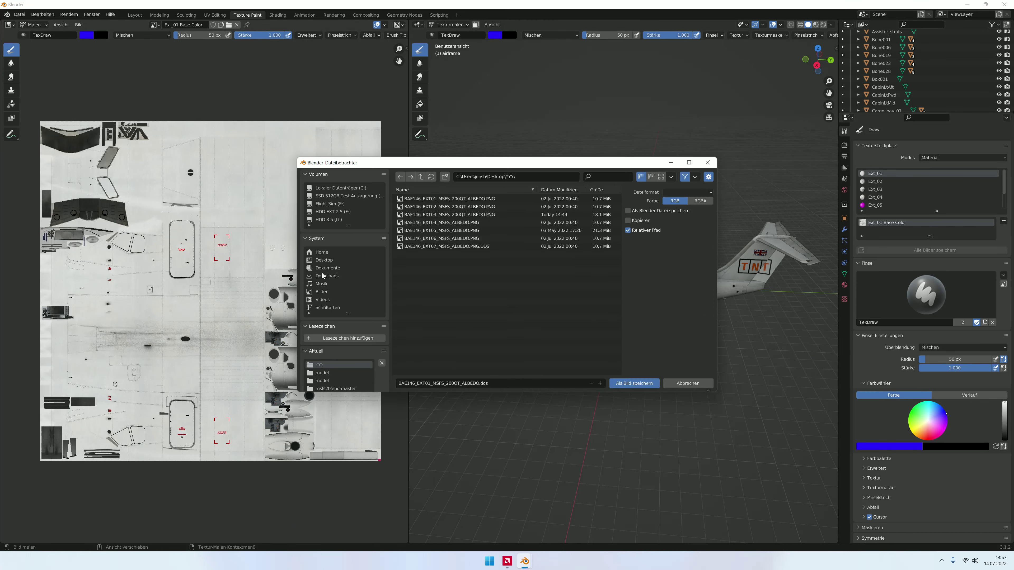
left_click(323, 260)
left_click(413, 231)
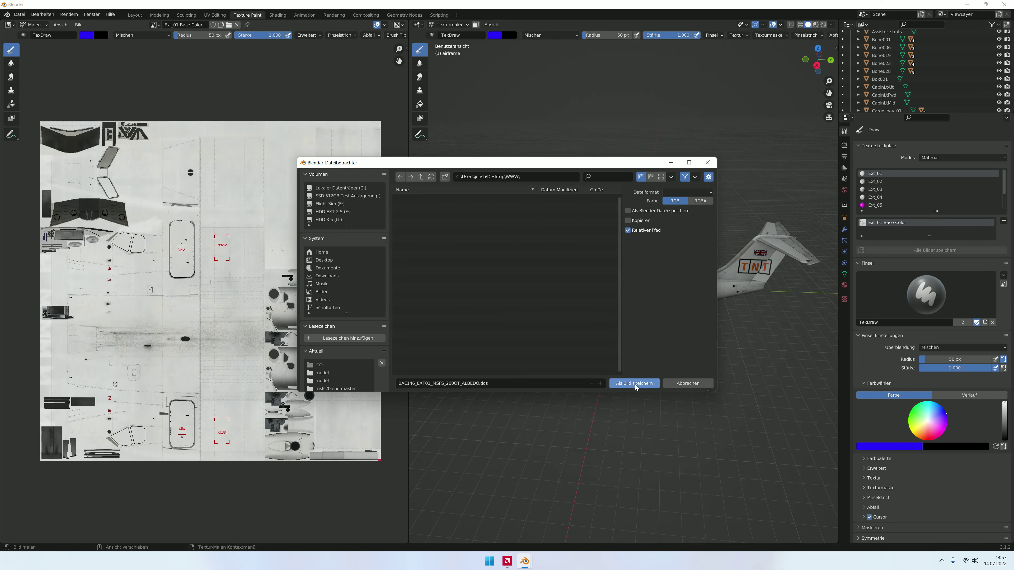
left_click(635, 384)
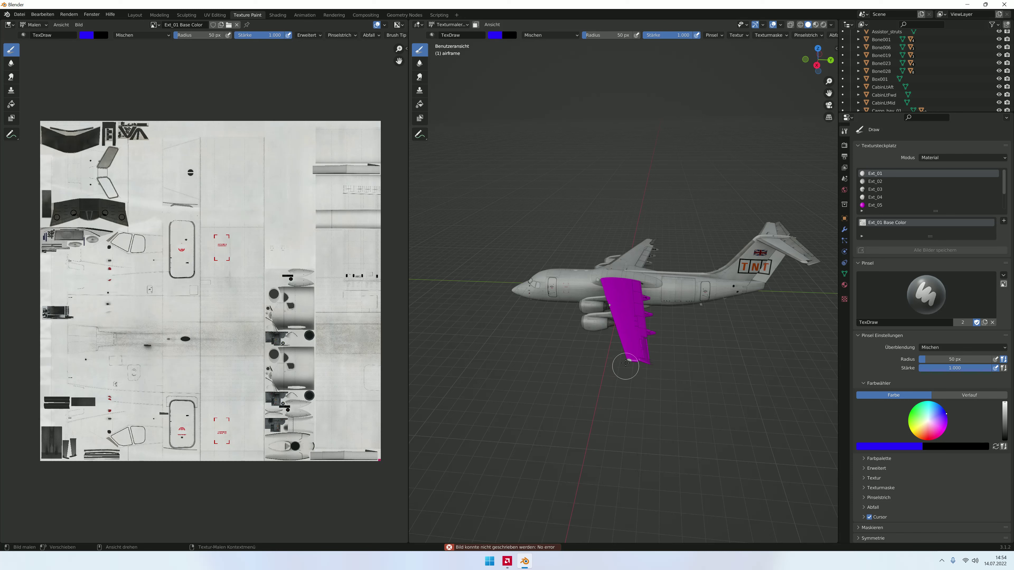
scroll(625, 363, "up", 3)
scroll(629, 319, "down", 1)
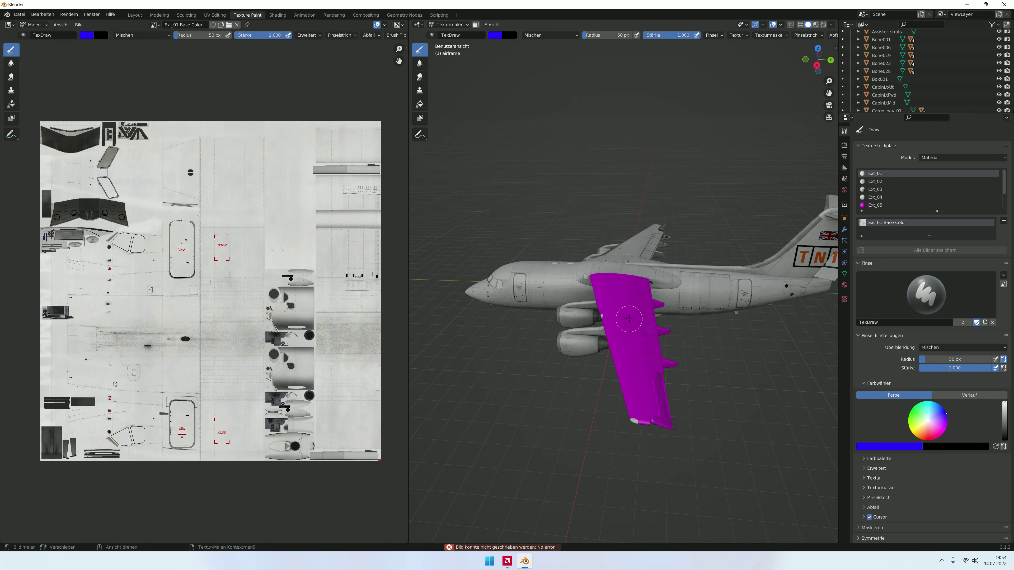
middle_click_drag(629, 318, 655, 315)
left_click(972, 5)
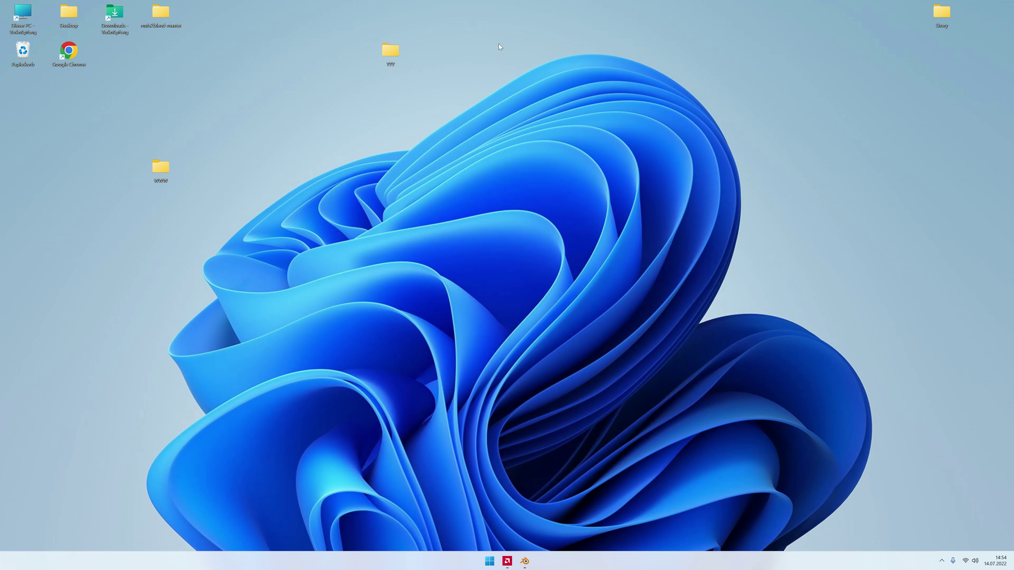
double_click(391, 50)
double_click(439, 188)
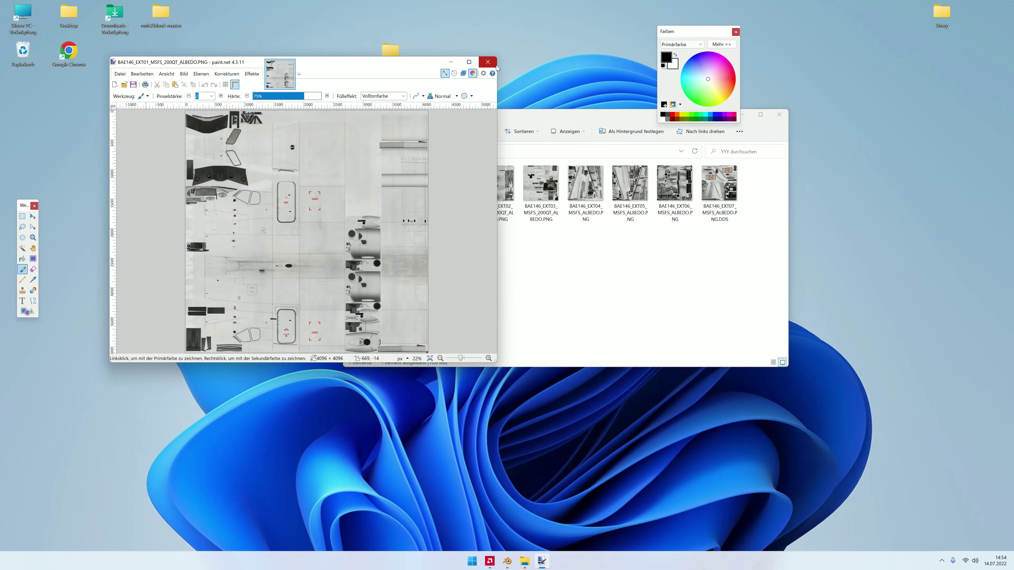
left_click(120, 73)
left_click(135, 128)
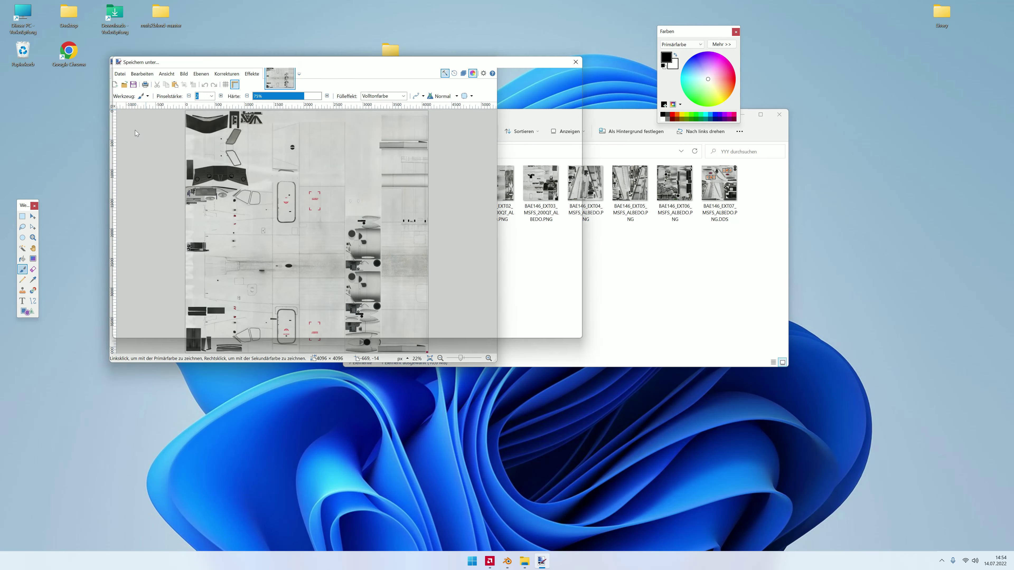
left_click(144, 161)
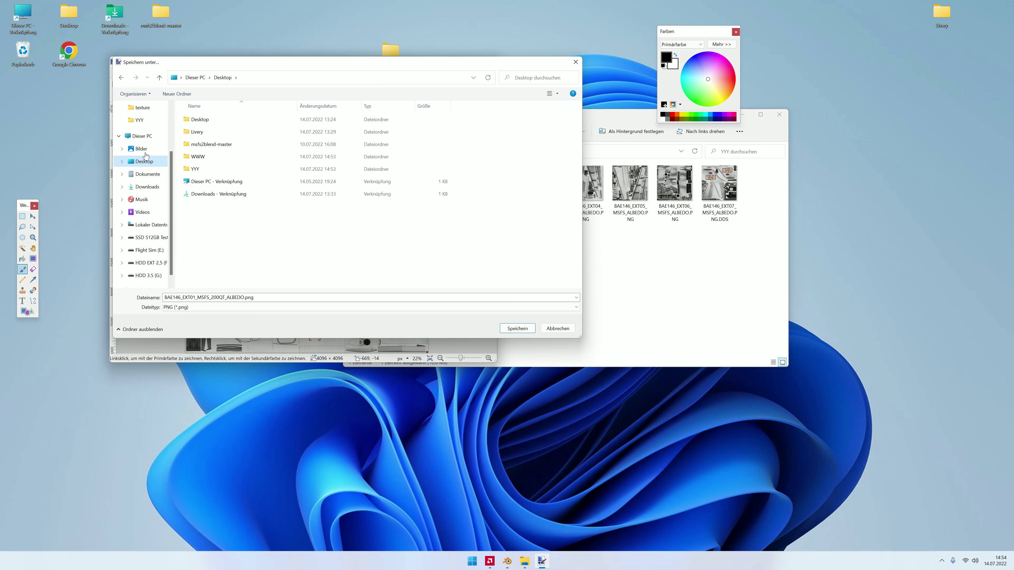
double_click(195, 158)
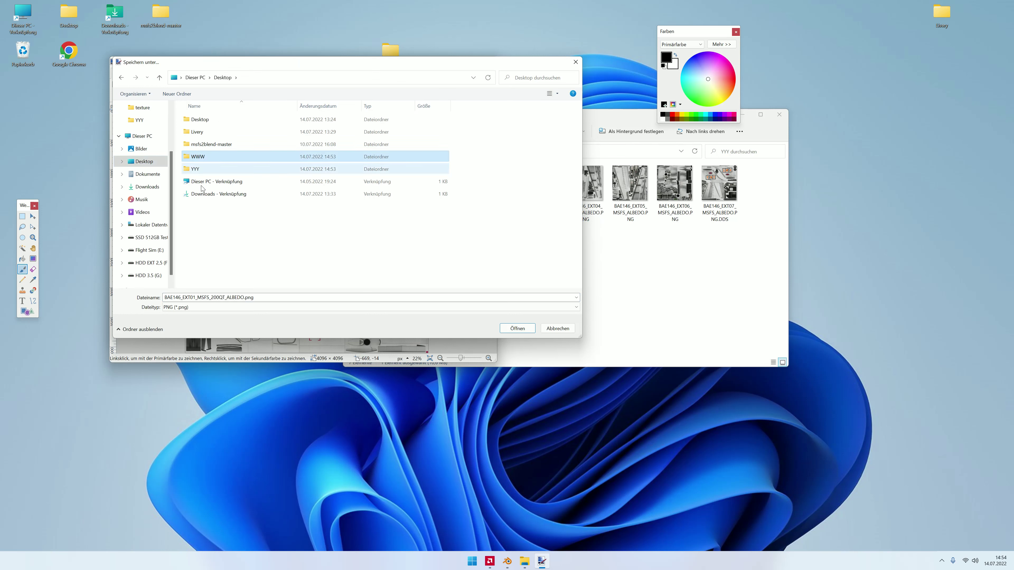
Step: Save it as BAE146_EXT01_MSFS_200QT_ALBEDO.png, close paint.net and open the EXT02 texture
left_click(189, 309)
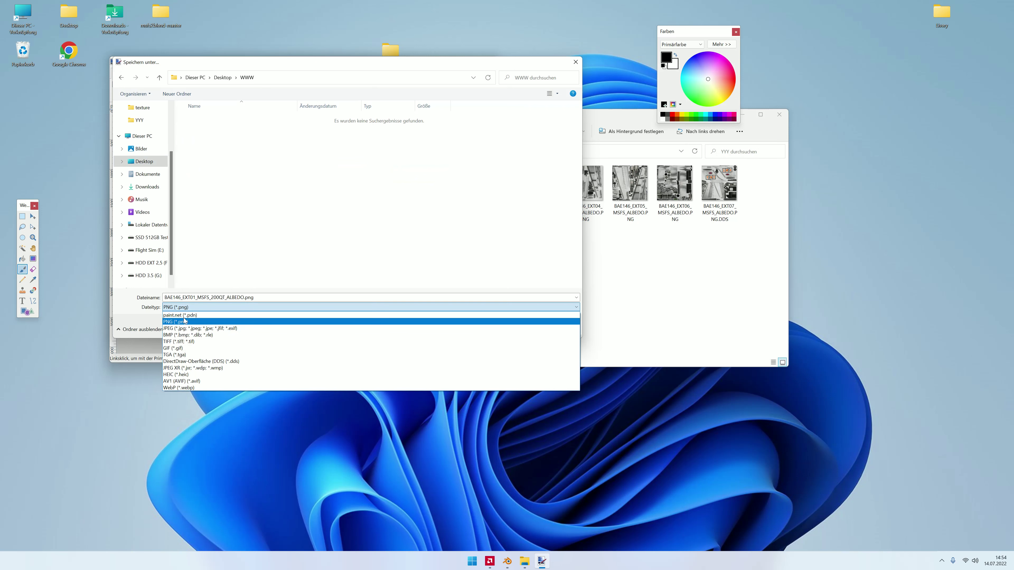
left_click(517, 328)
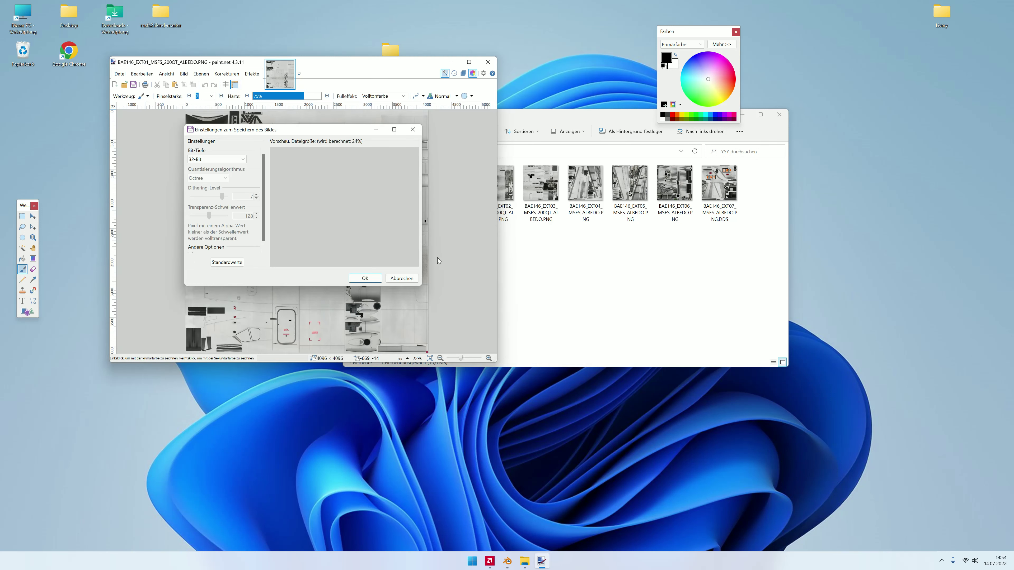
left_click(375, 282)
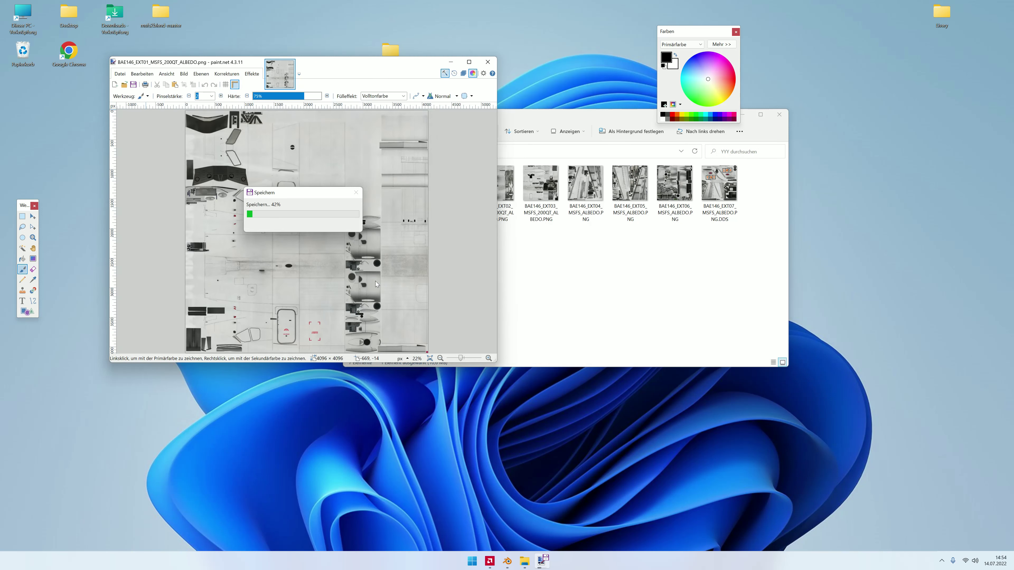
left_click(487, 62)
double_click(486, 178)
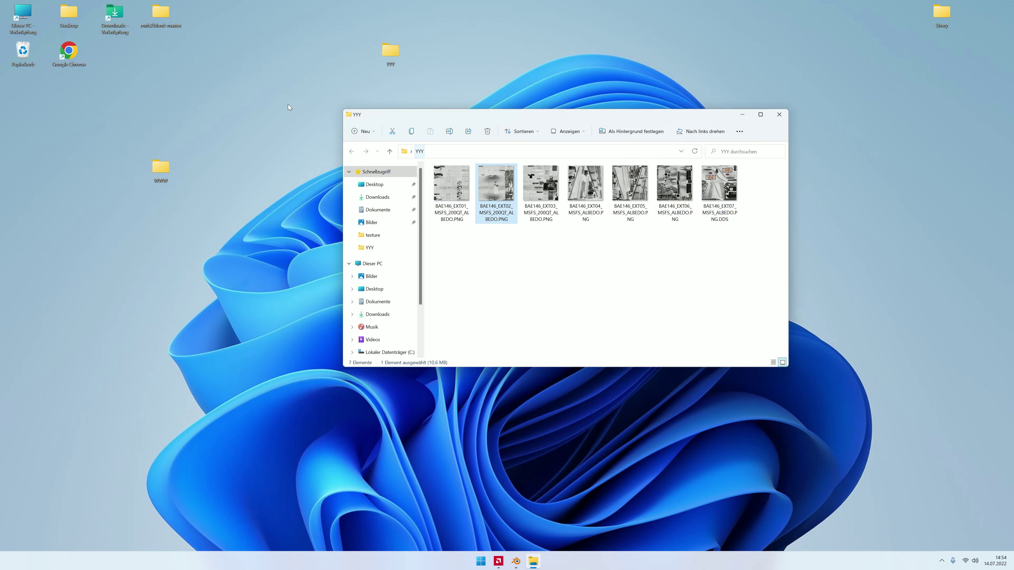
left_click(120, 74)
left_click(137, 133)
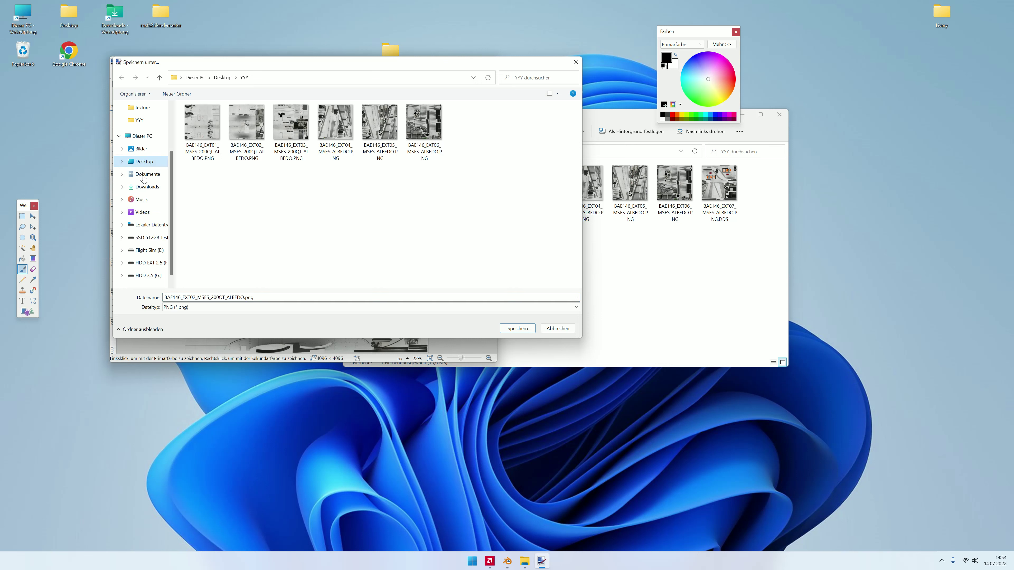
left_click(144, 161)
left_click(194, 169)
double_click(198, 160)
left_click(187, 308)
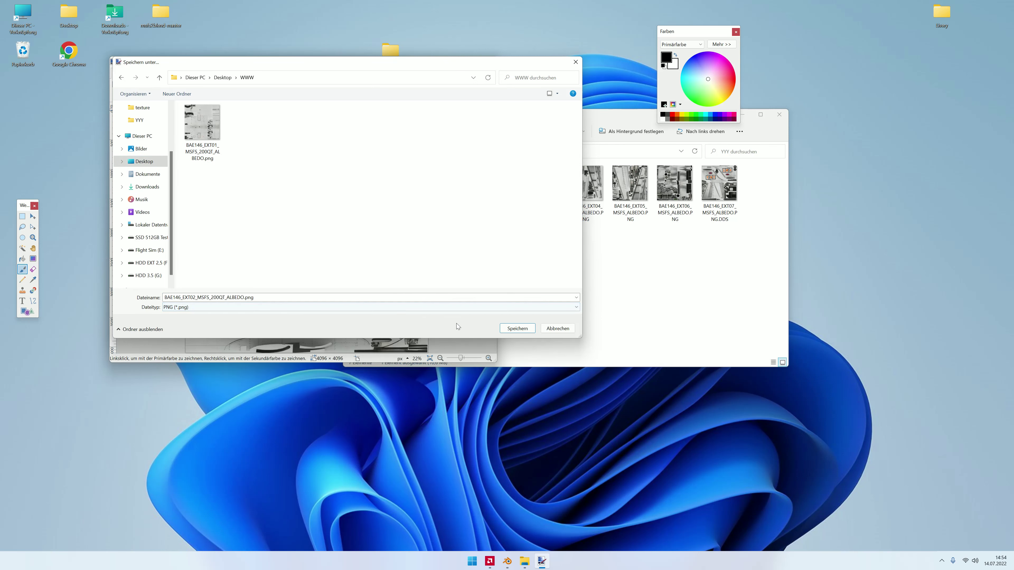
left_click(506, 328)
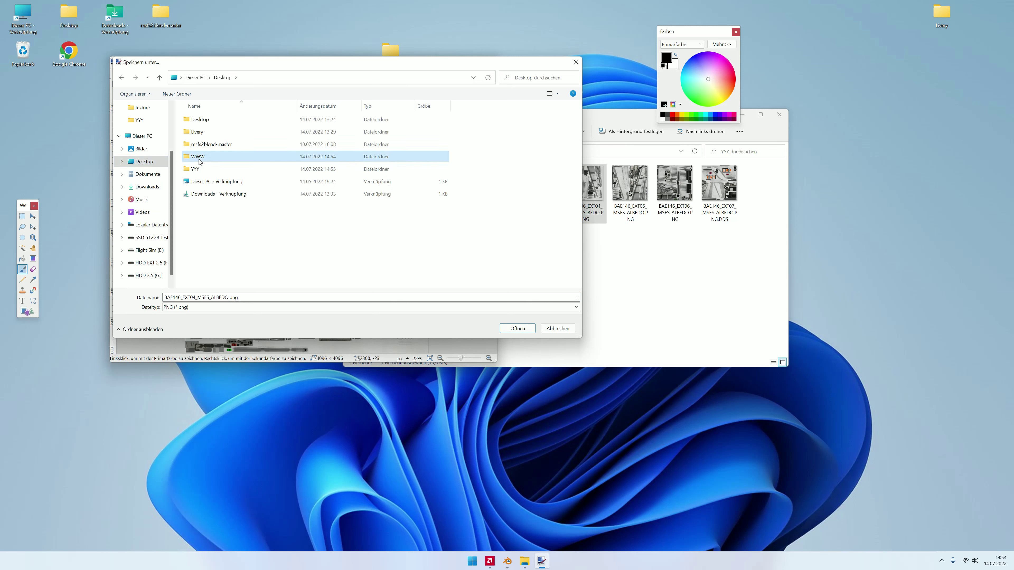
Step: Save the EXT04 albedo as a PNG in WWW, close paint.net and try opening EXT05
double_click(198, 156)
left_click(526, 328)
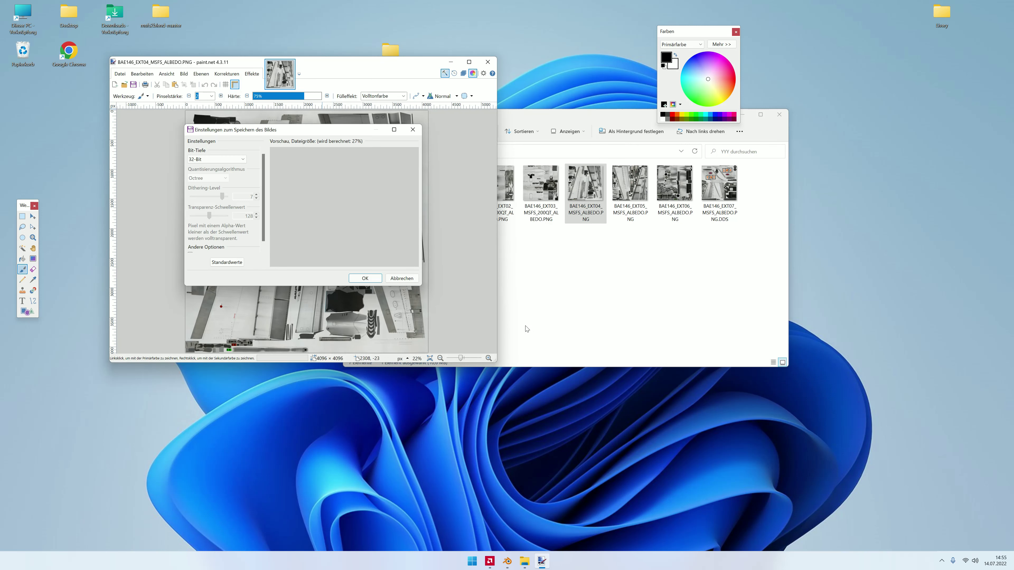
left_click(376, 281)
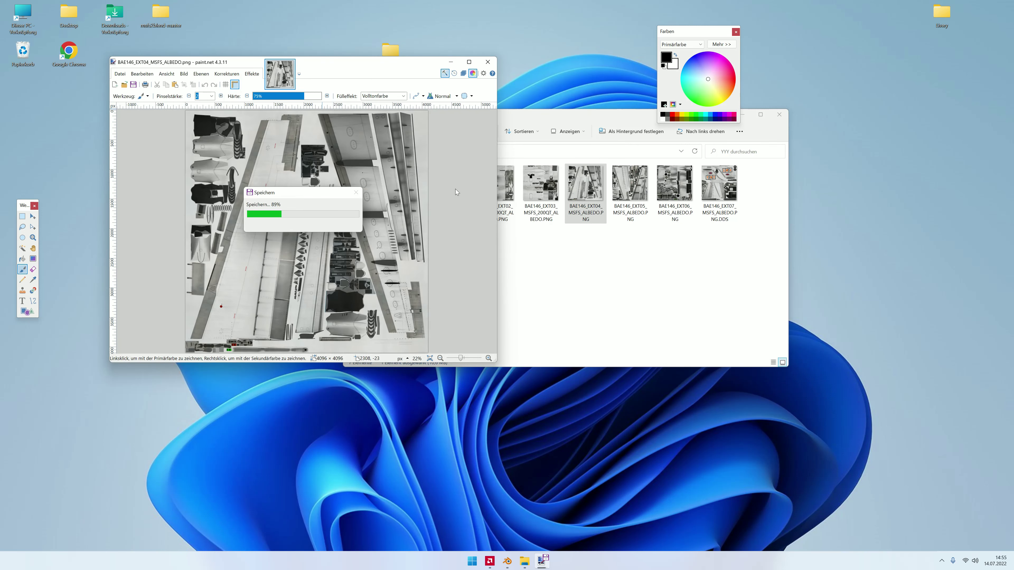
left_click(487, 61)
left_click(630, 184)
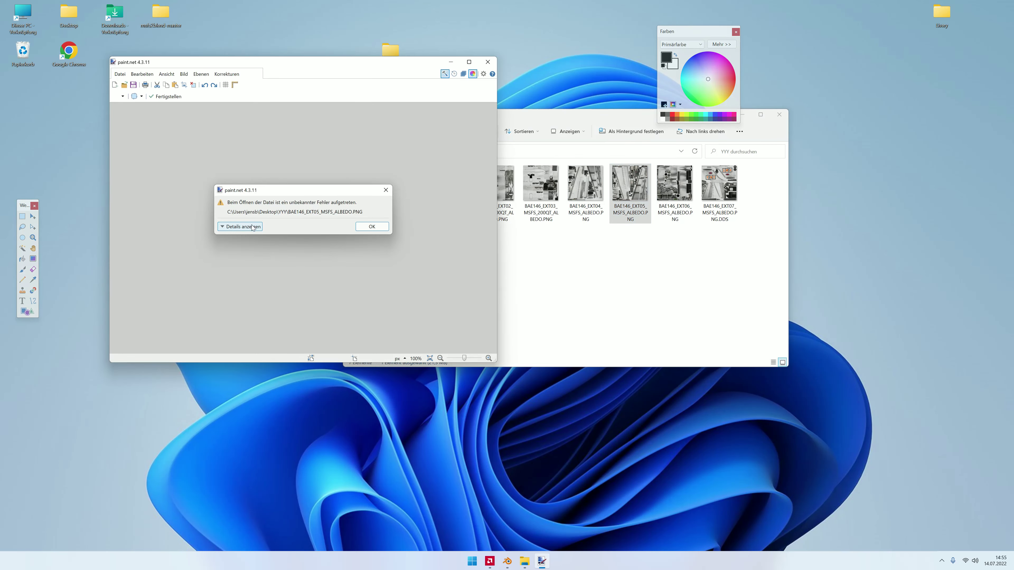
Step: Dismiss the open error and drag the broken EXT05 file to the Recycle Bin
left_click(372, 227)
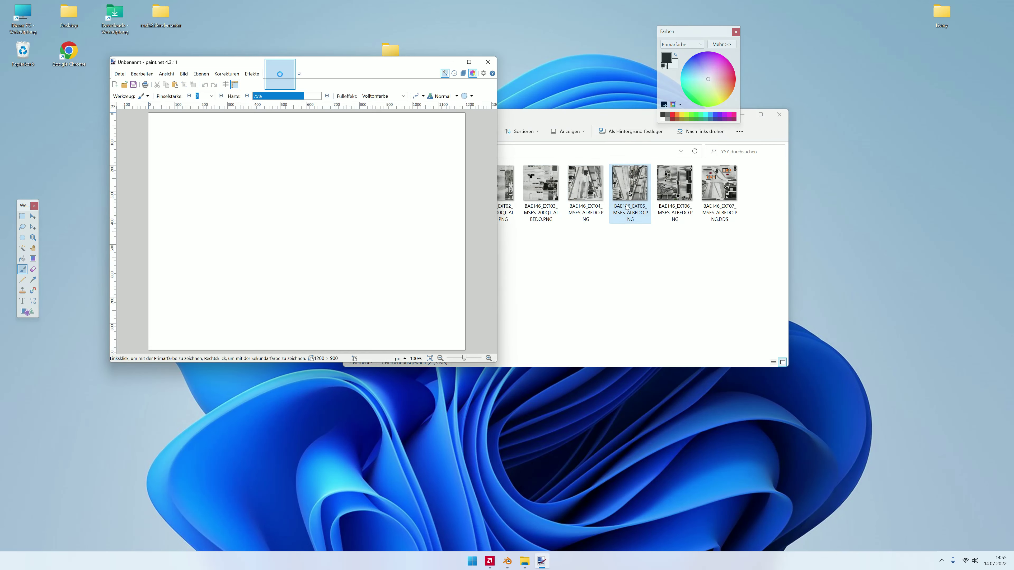
left_click(488, 62)
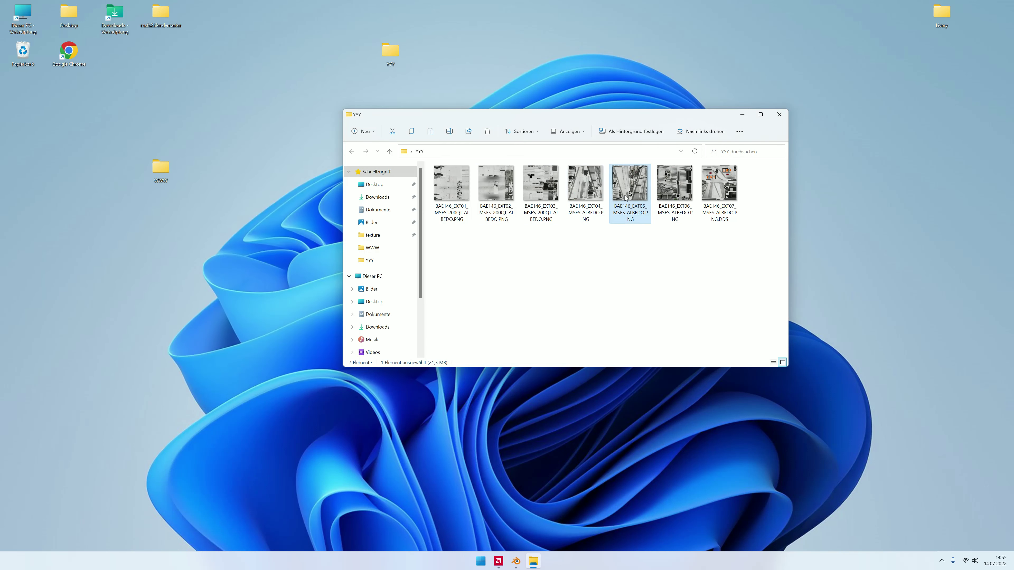
left_click_drag(625, 197, 22, 50)
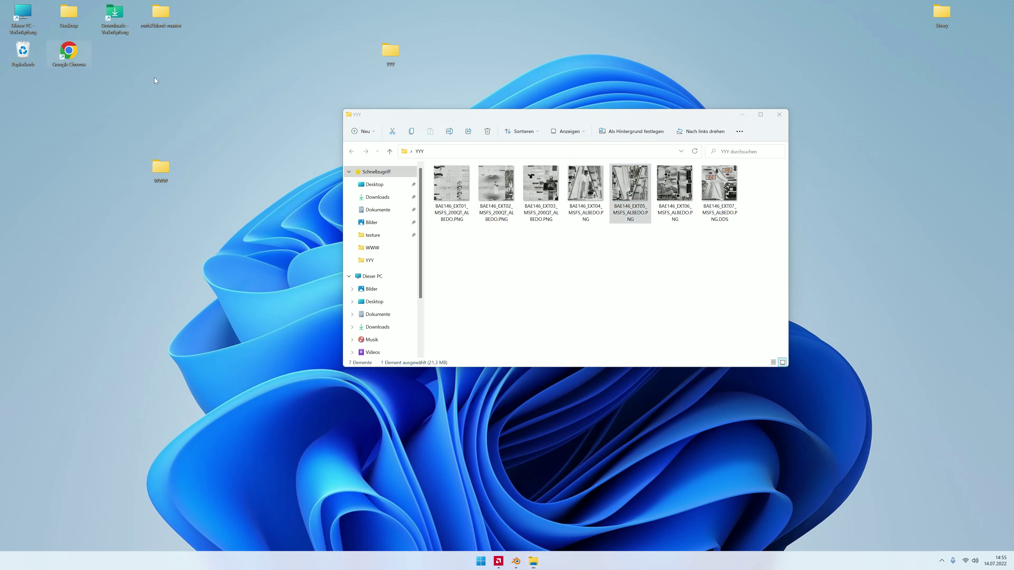
Step: Save the EXT06 albedo as a PNG in Desktop\WWW, then open the EXT07 DDS texture
double_click(643, 189)
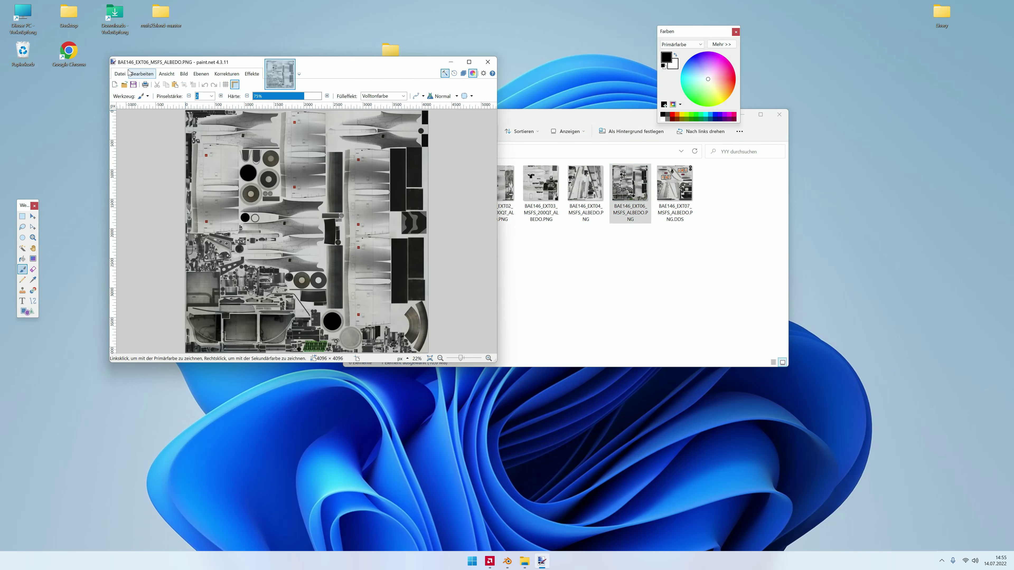
left_click(120, 73)
left_click(143, 132)
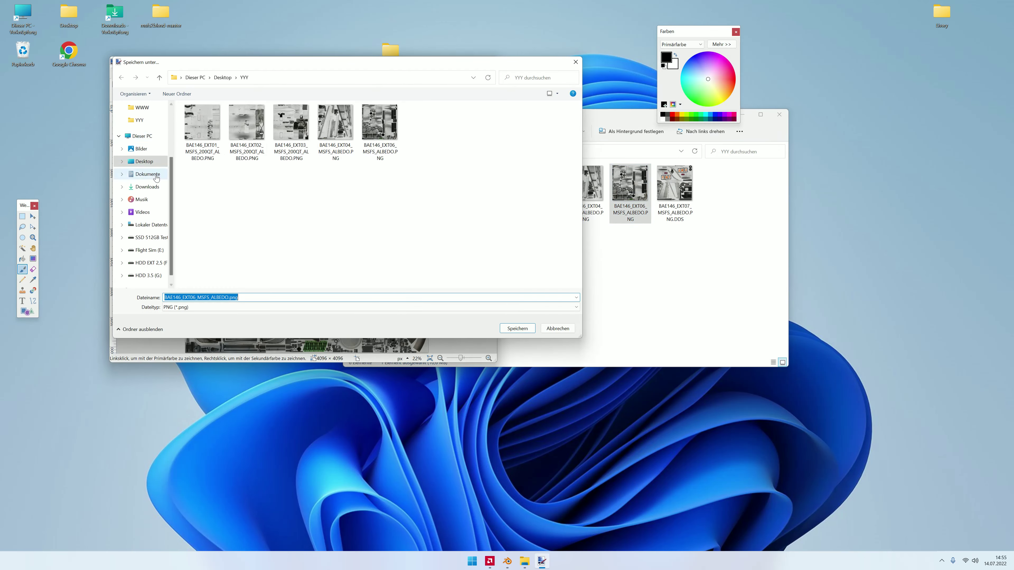
left_click(144, 161)
double_click(200, 157)
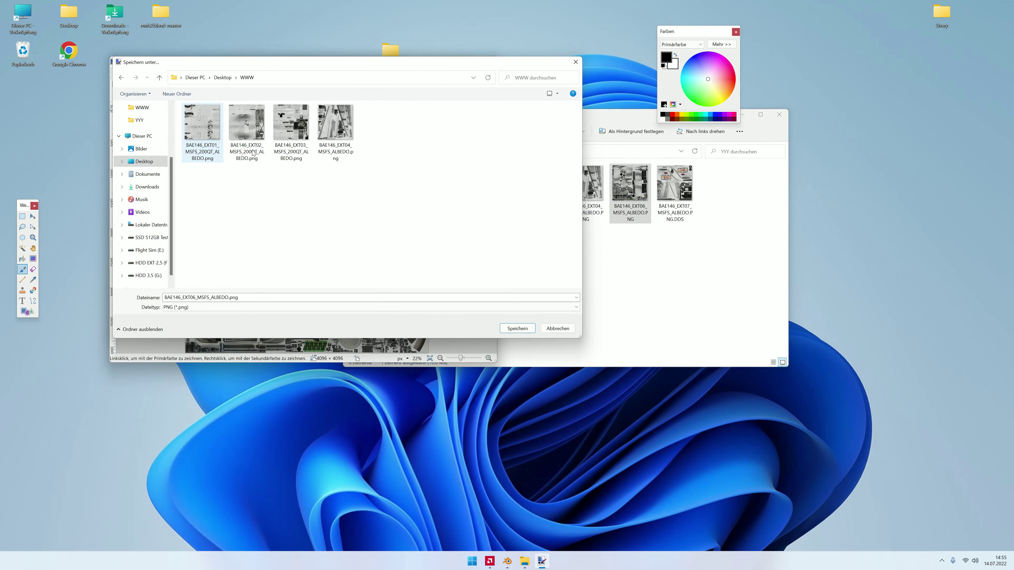
left_click(514, 333)
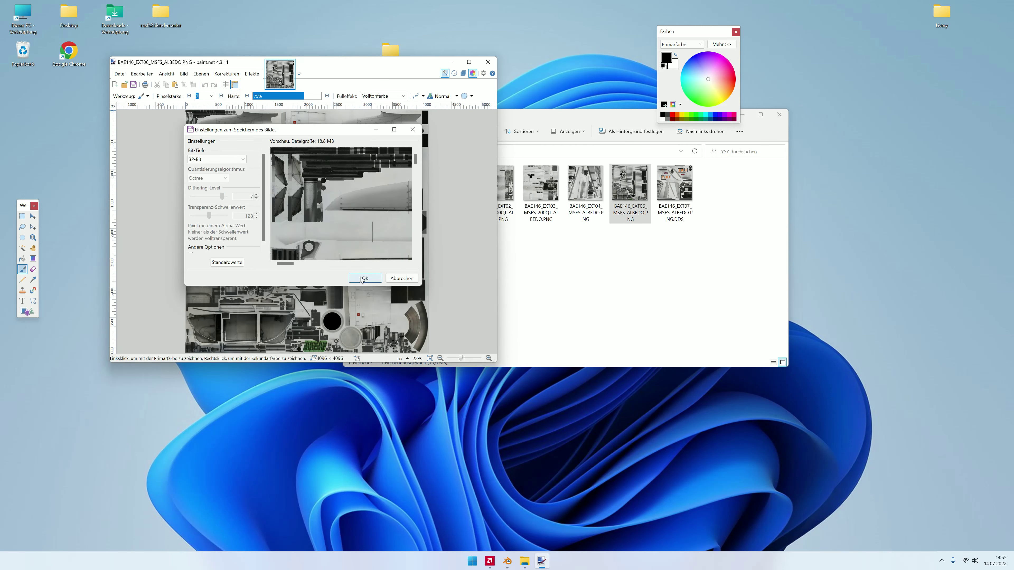
left_click(356, 275)
left_click(487, 61)
double_click(693, 186)
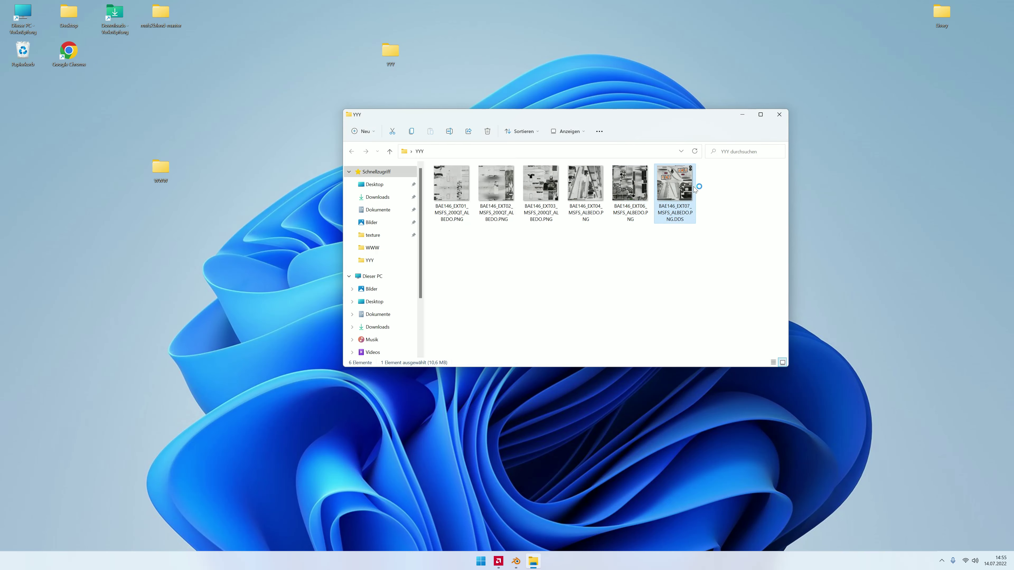
left_click(120, 73)
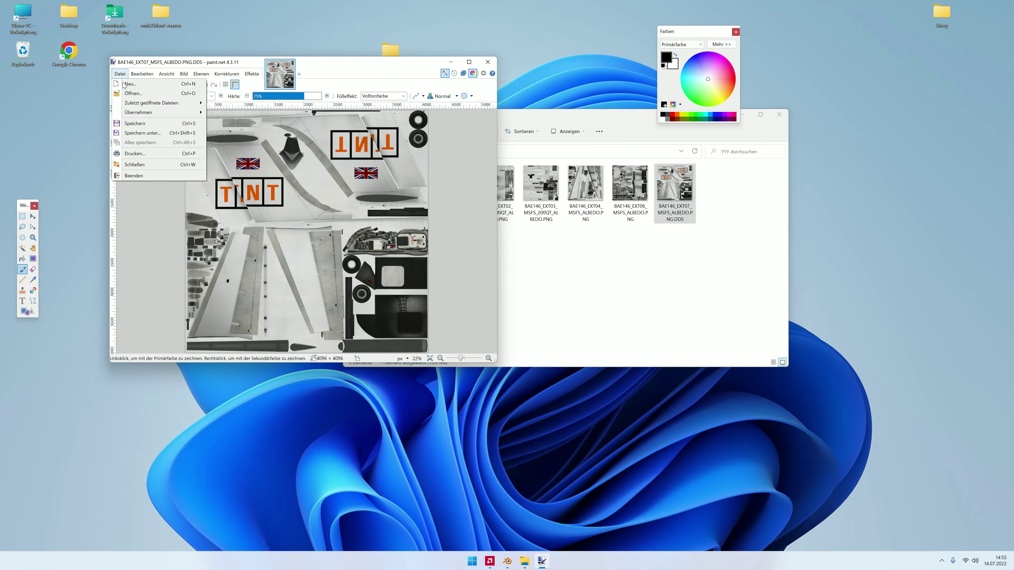
Step: Save the EXT07 albedo into Desktop\WWW with the file type set to PNG
left_click(136, 130)
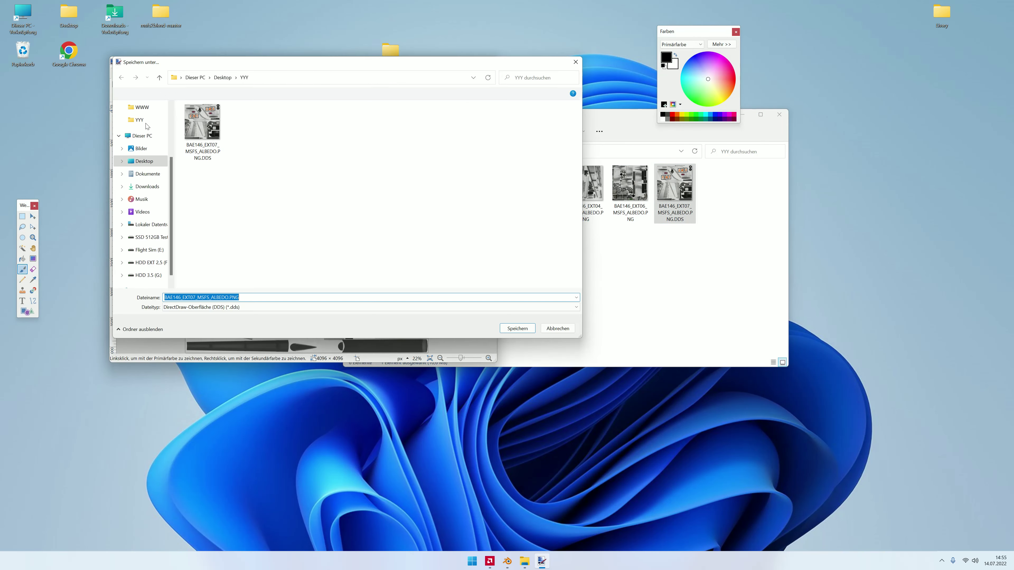
left_click(144, 161)
double_click(204, 167)
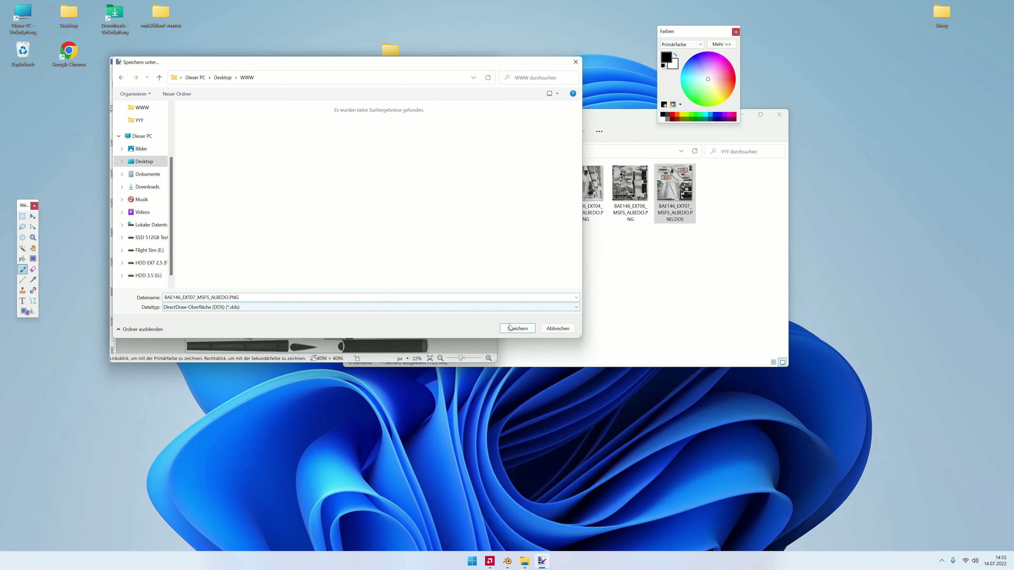
left_click(234, 307)
scroll(234, 312, "up", 3)
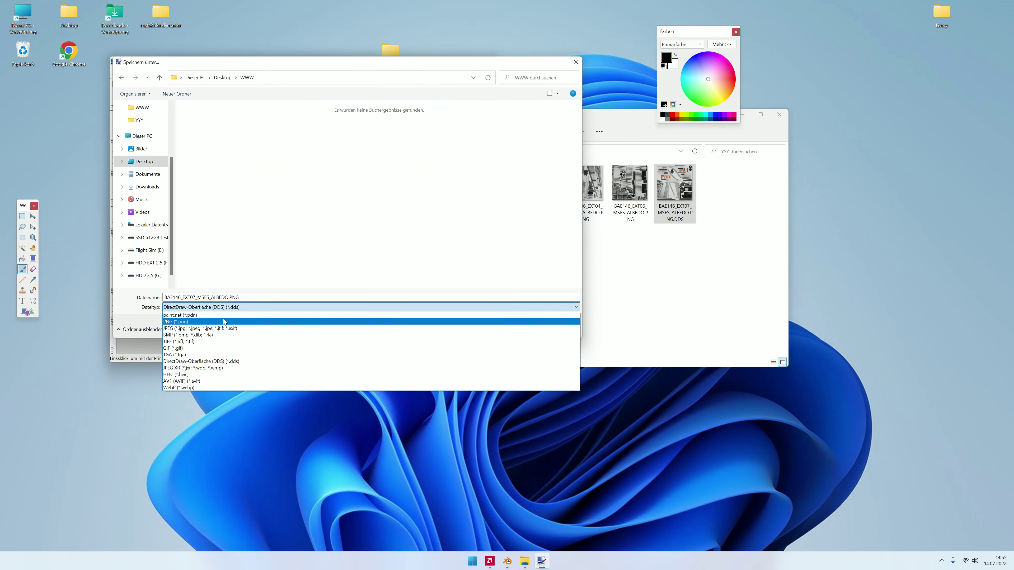
left_click(223, 318)
left_click(512, 333)
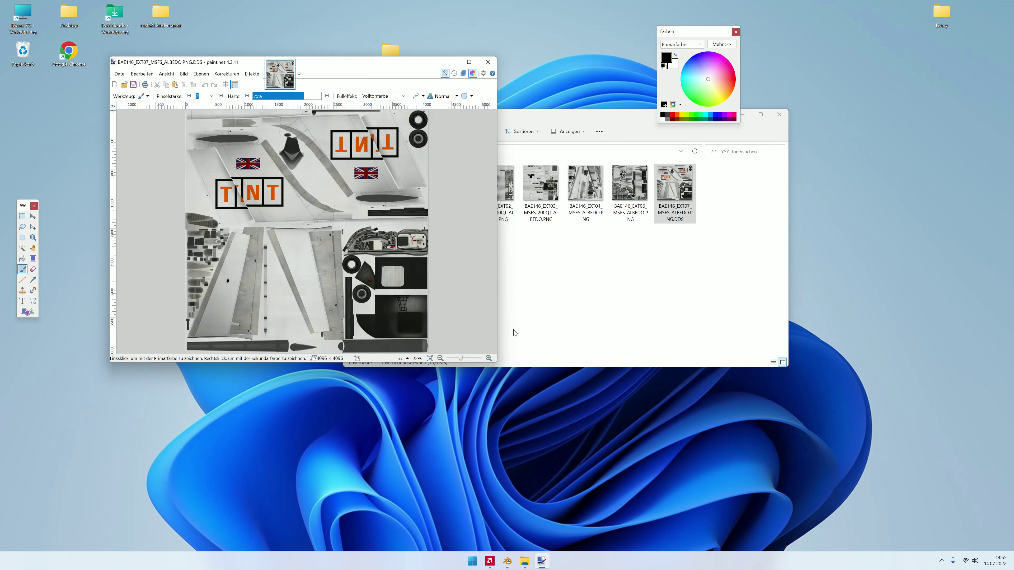
left_click(368, 281)
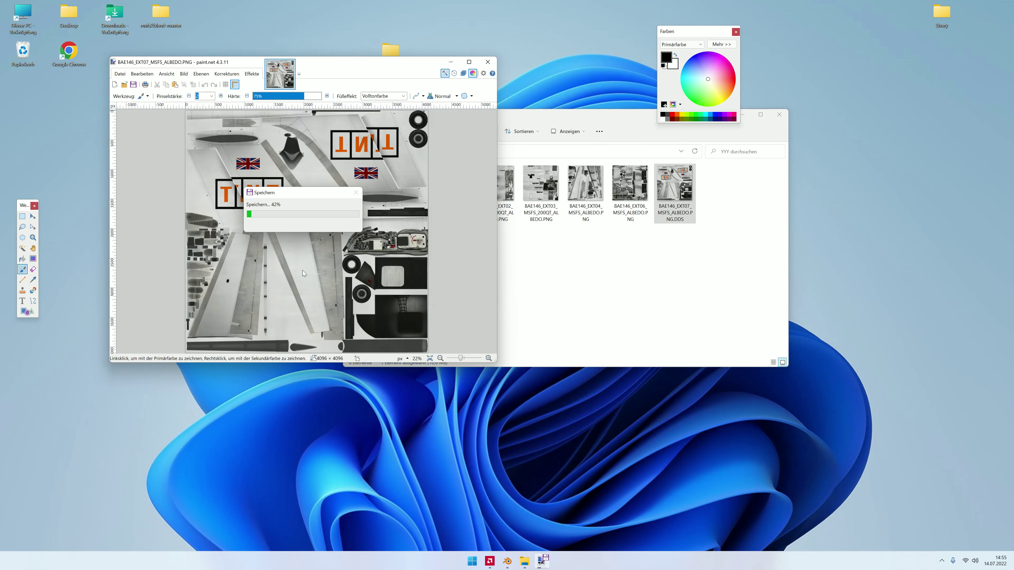
Step: Close paint.net and the YYY folder window, then drag YYY toward the Recycle Bin
left_click(487, 62)
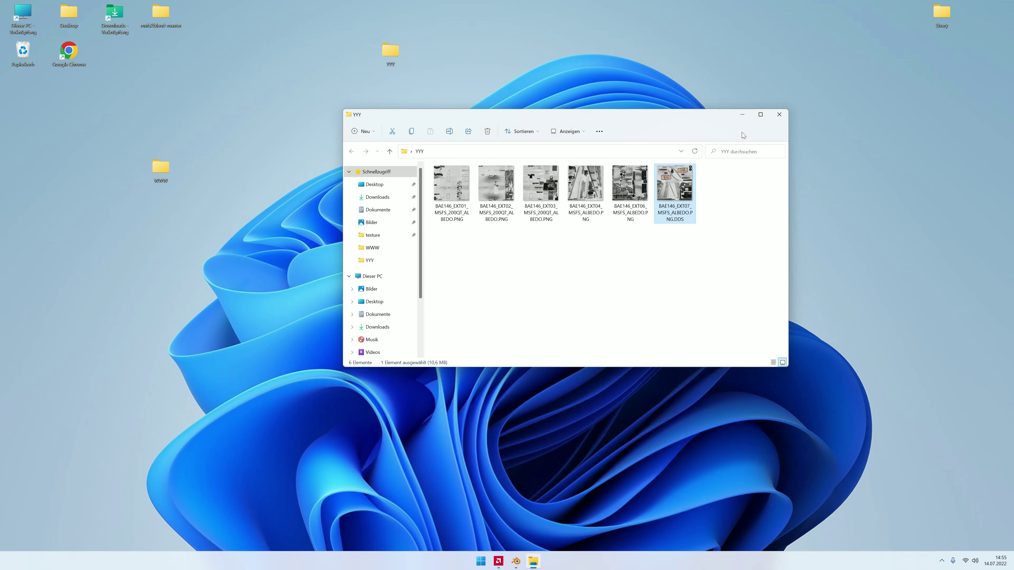
left_click(778, 117)
left_click_drag(395, 52, 27, 48)
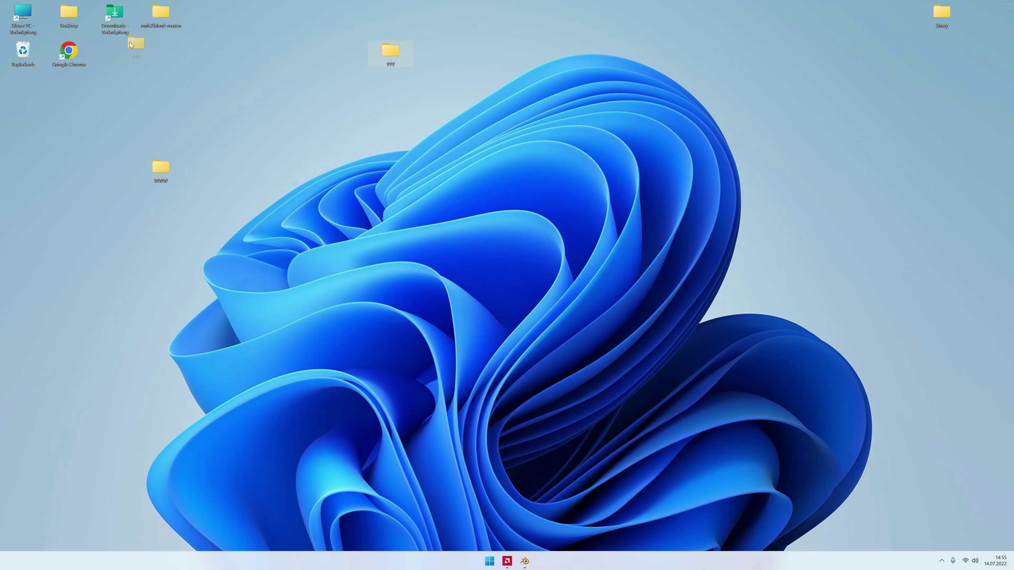
Step: Check the PNGs in WWW, then browse Livery down to TEXTURE.GW and open the EXT05 DDS
double_click(161, 170)
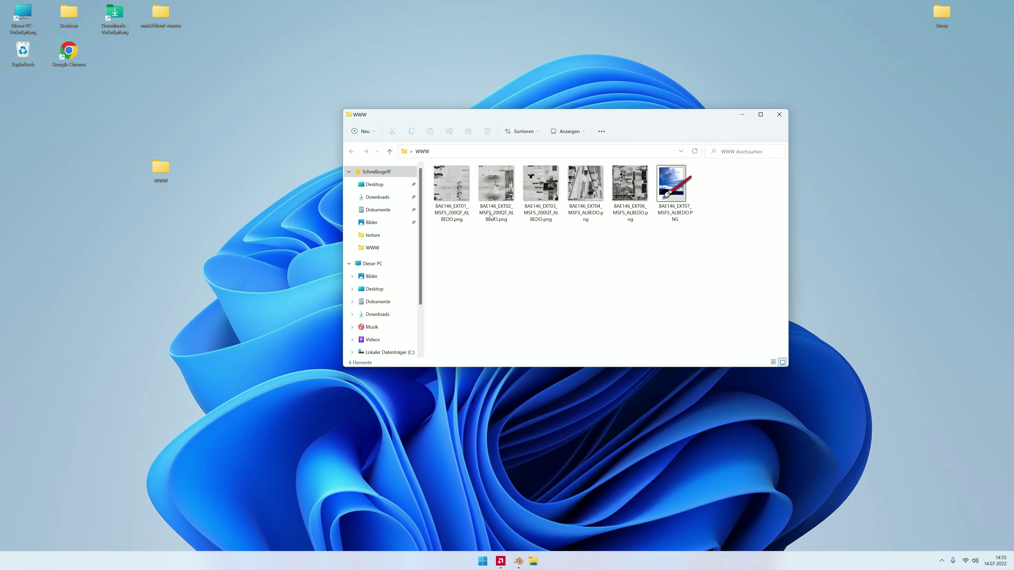
left_click(783, 118)
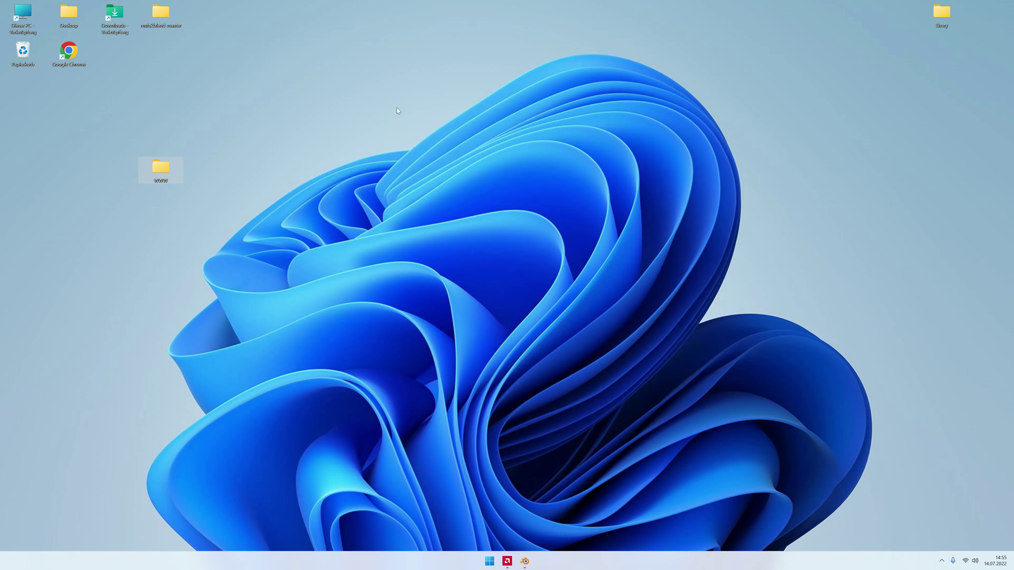
double_click(942, 12)
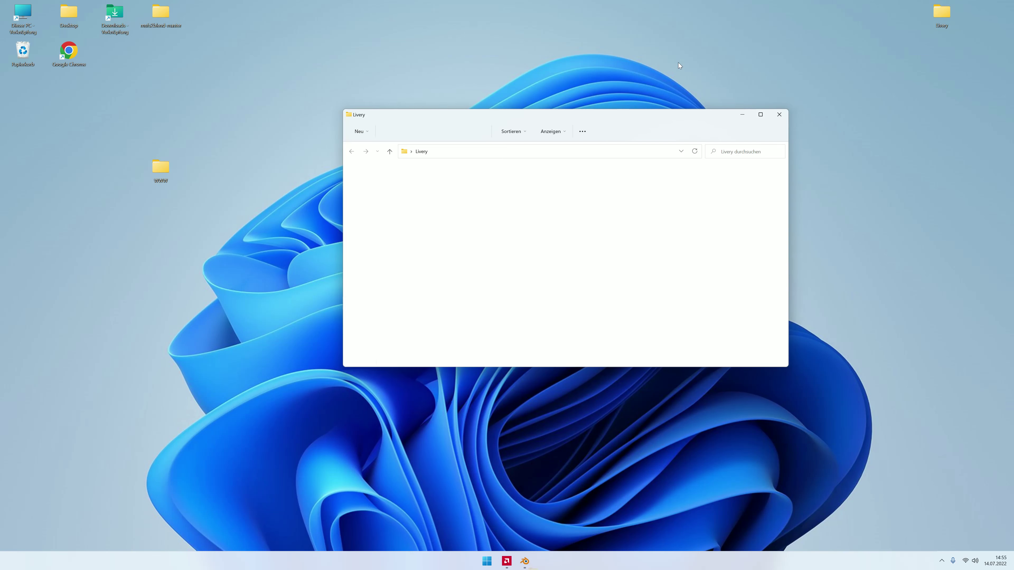
double_click(479, 194)
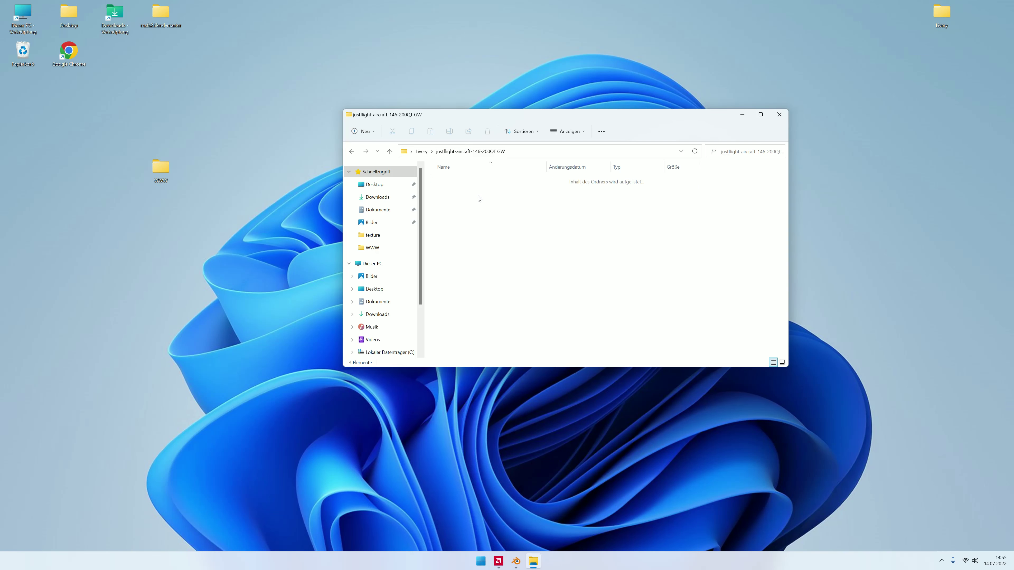
double_click(477, 183)
double_click(477, 184)
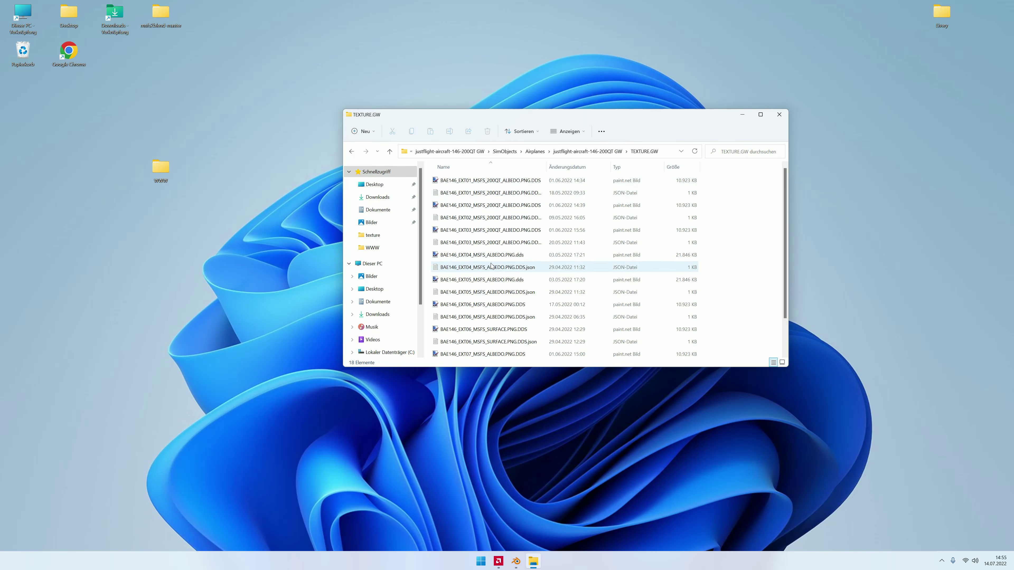
double_click(500, 281)
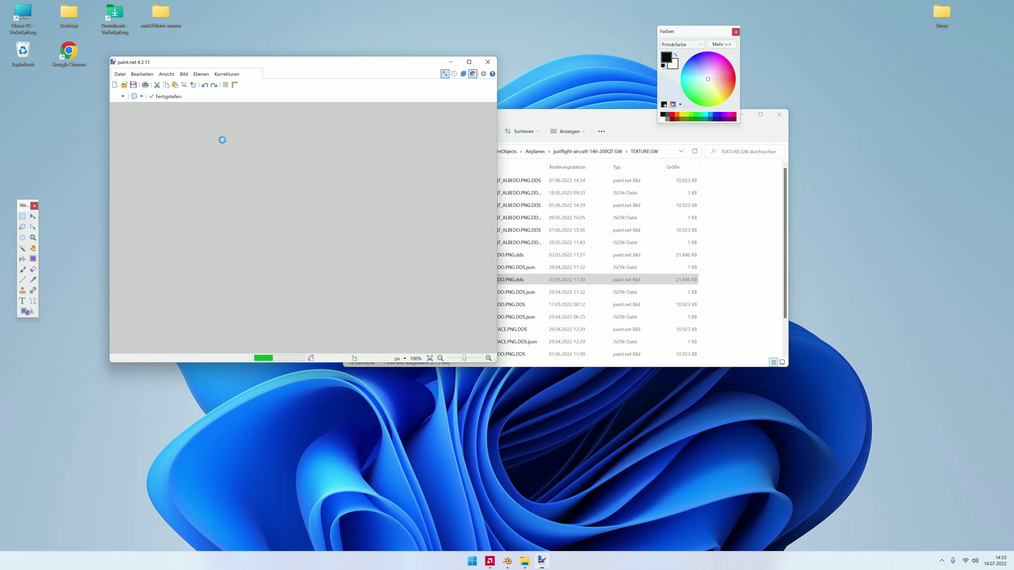
Step: Save the EXT05 albedo into Desktop\WWW as a PNG and close paint.net
left_click(120, 74)
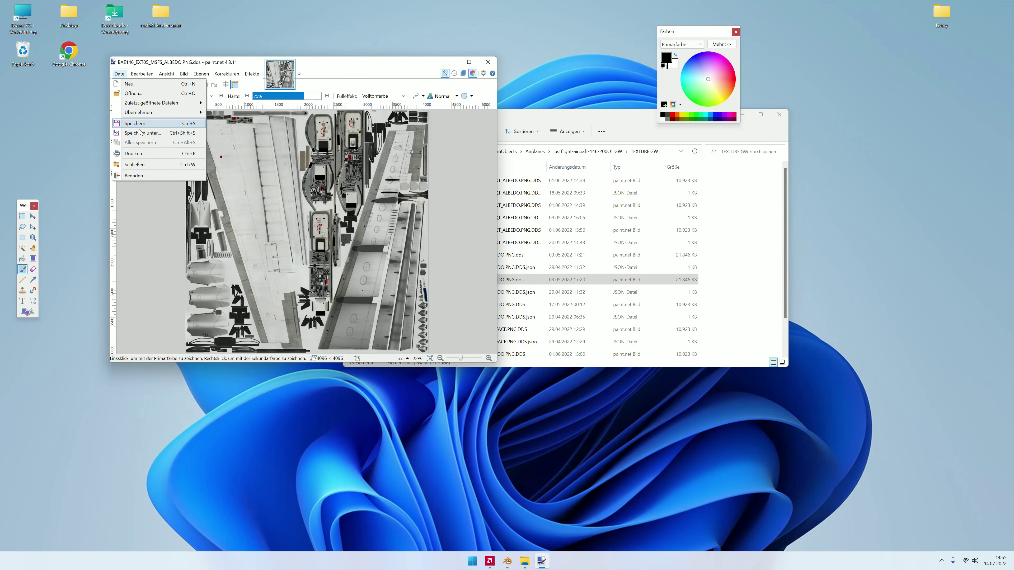
left_click(141, 133)
left_click(139, 162)
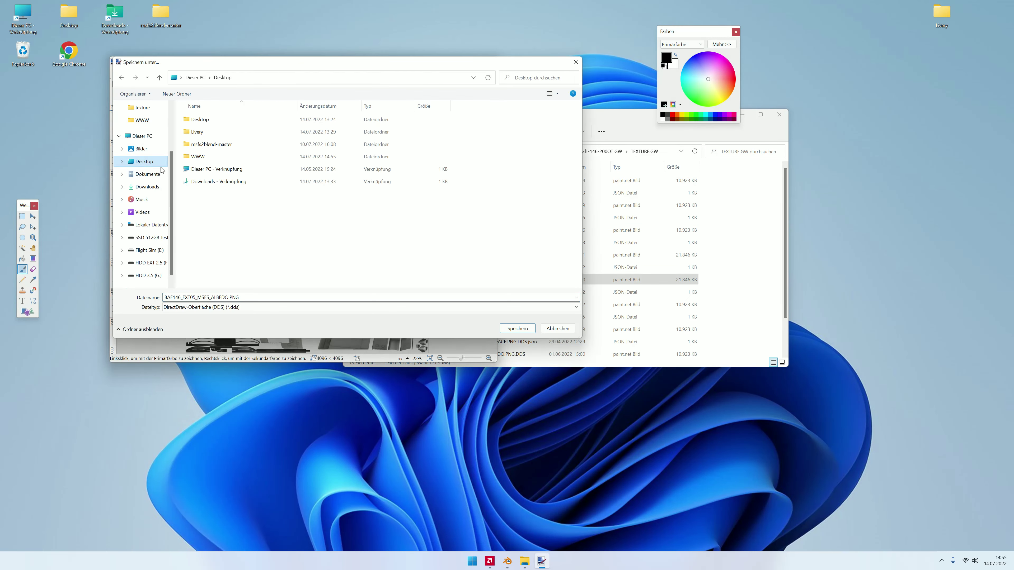
double_click(199, 156)
left_click(192, 309)
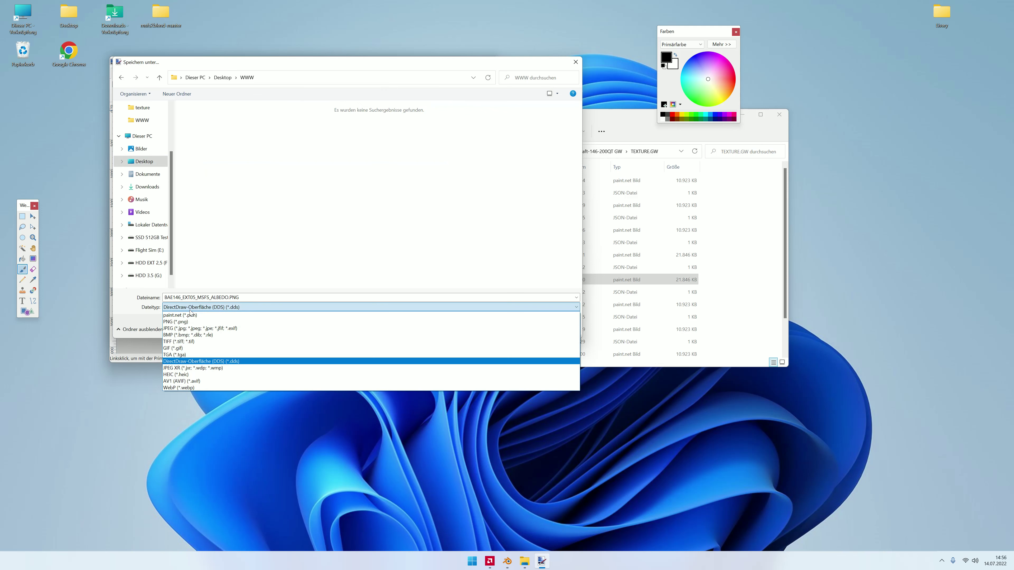
left_click(444, 322)
left_click(509, 332)
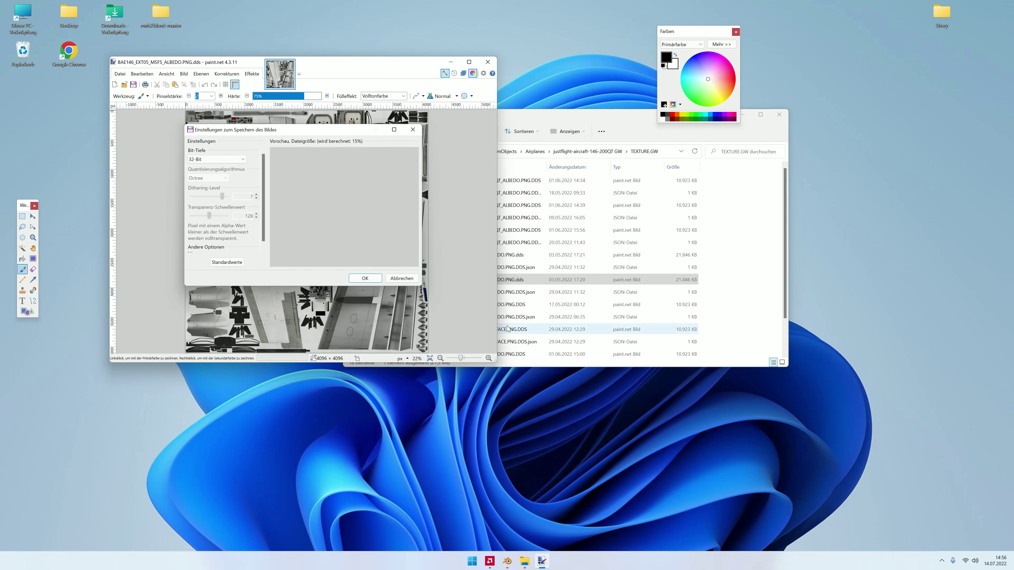
left_click(369, 281)
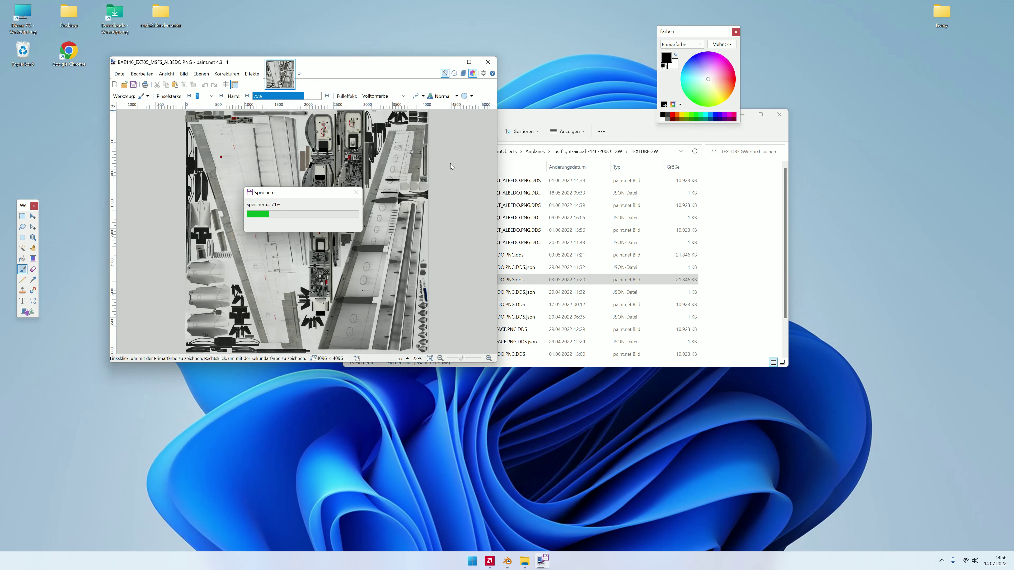
left_click(487, 62)
Step: Open the EXT05 PNG from WWW to verify it, close everything and restore Blender
left_click(779, 114)
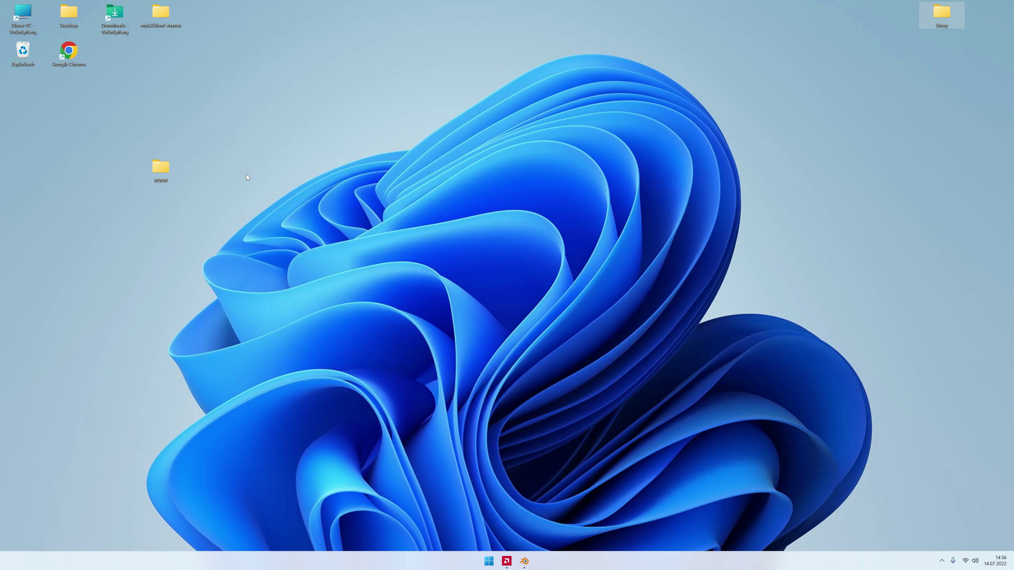
double_click(161, 168)
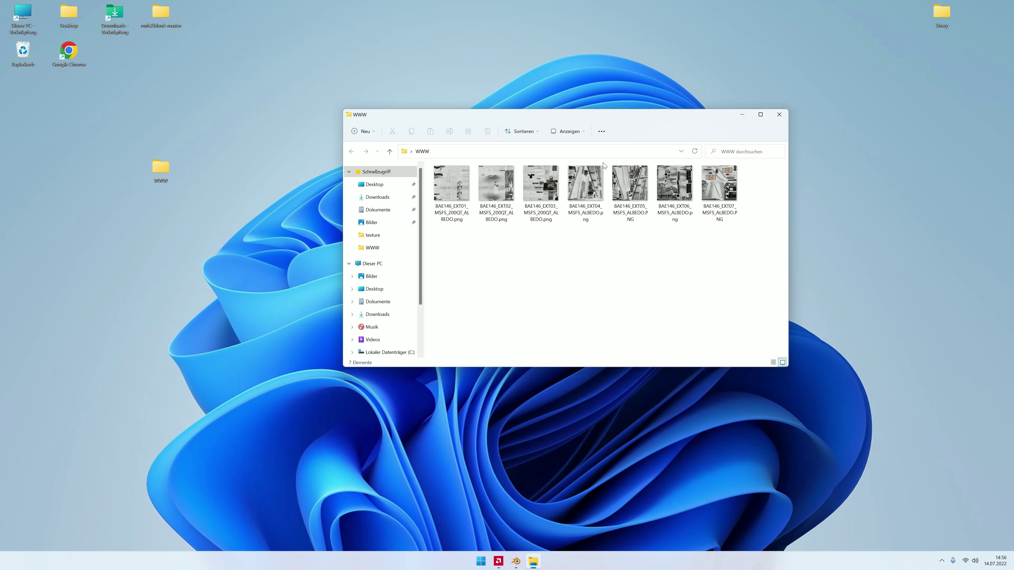
left_click(637, 190)
double_click(637, 190)
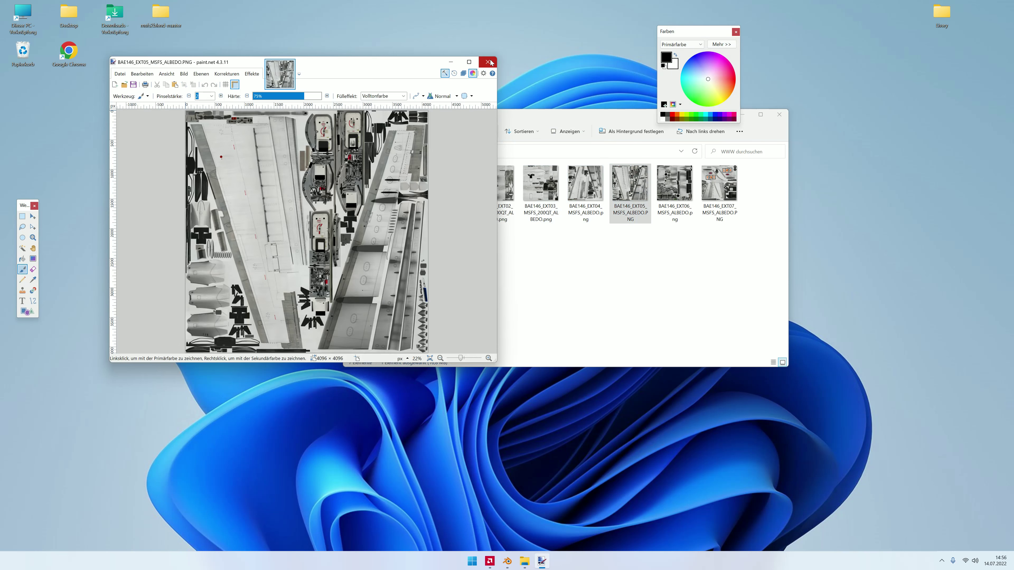
left_click(488, 61)
left_click(779, 116)
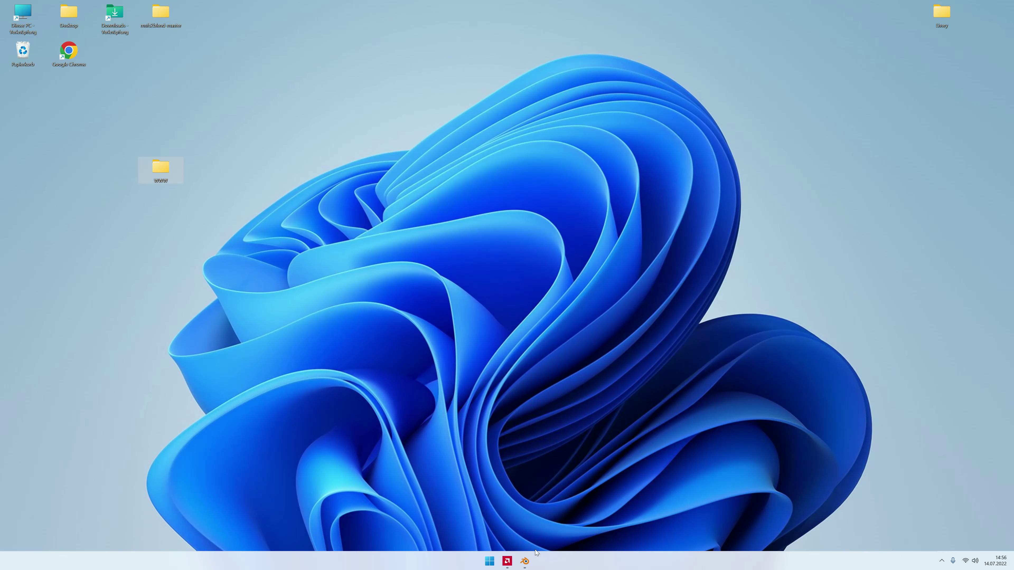
left_click(530, 562)
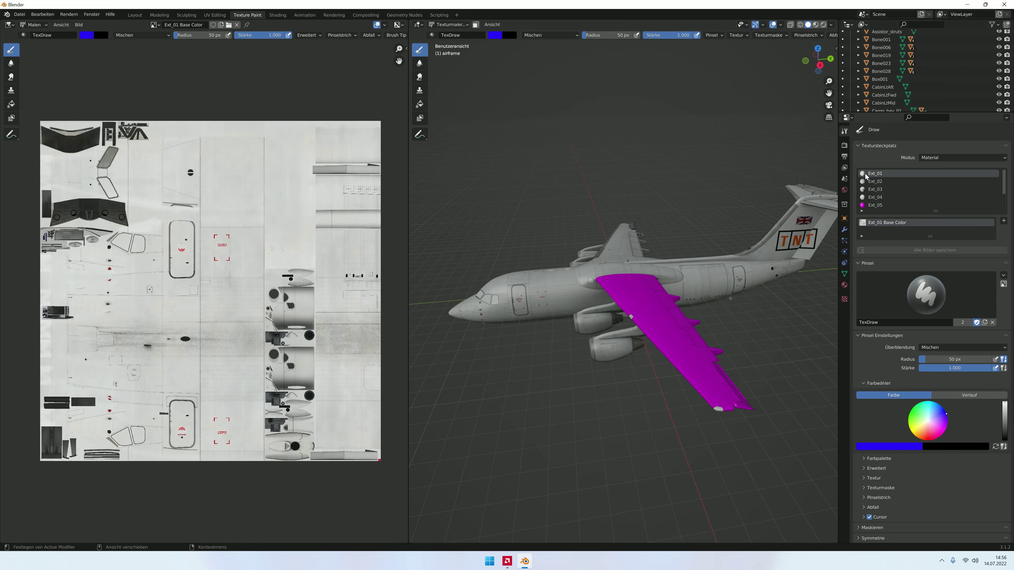
left_click(82, 26)
left_click(107, 62)
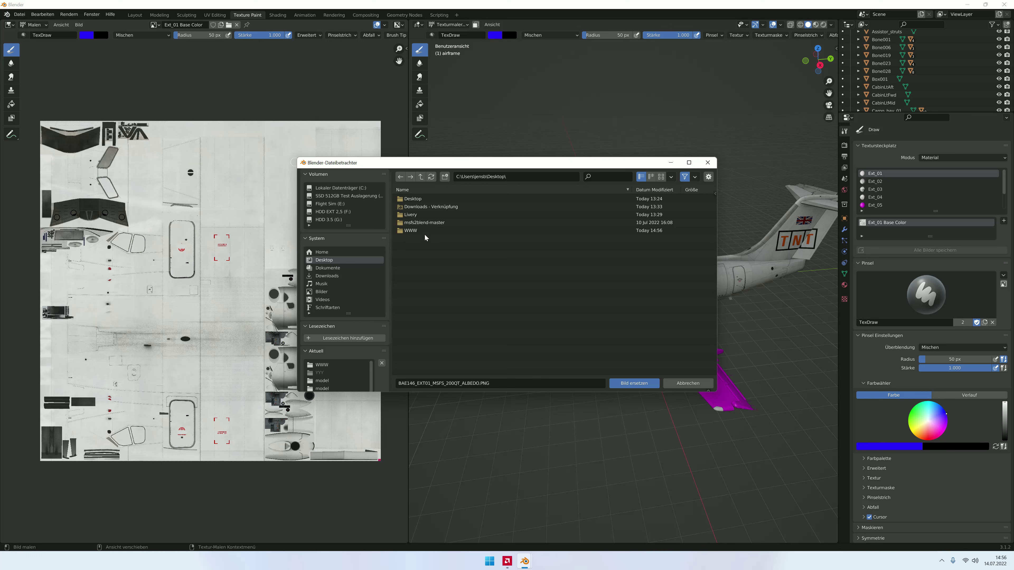
left_click(415, 231)
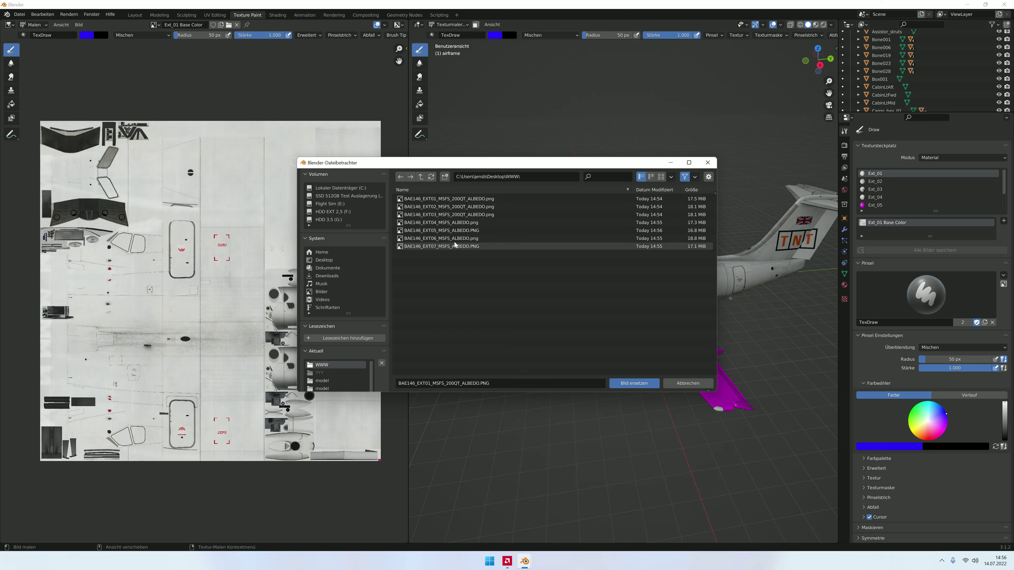
left_click(457, 200)
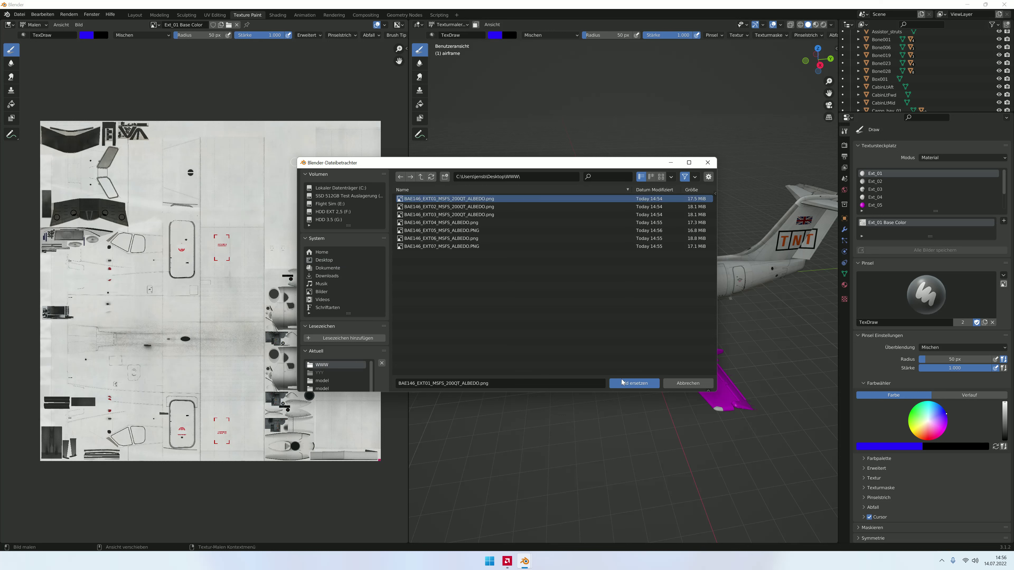
left_click(621, 382)
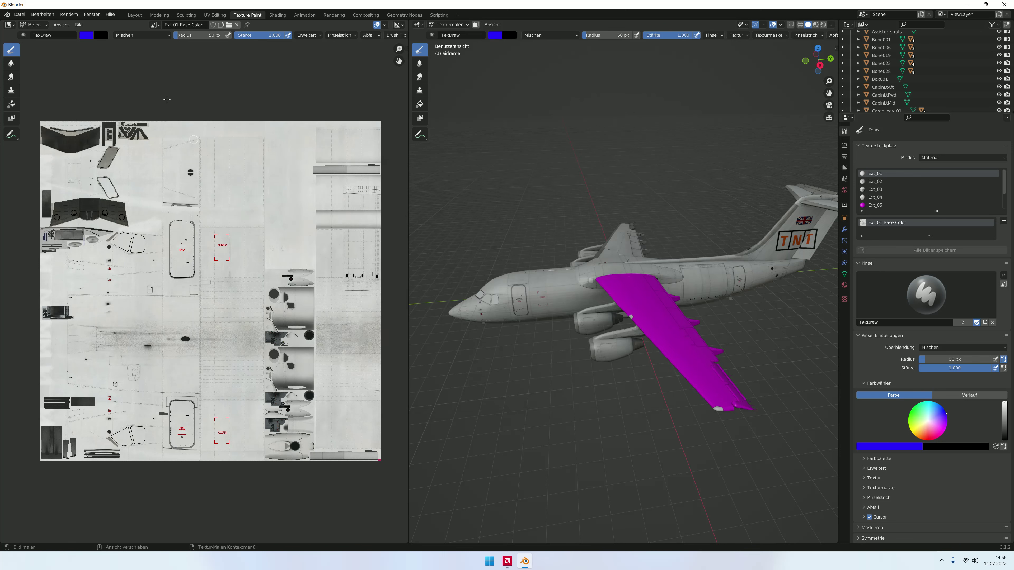
Step: Create a new desktop folder named AAAA and return to Blender
left_click(79, 25)
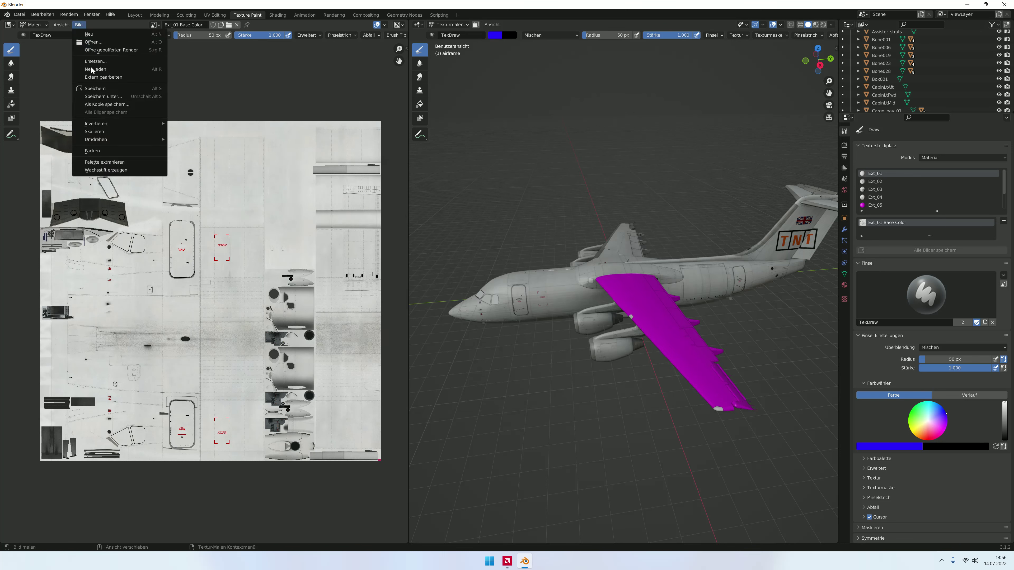
left_click(968, 4)
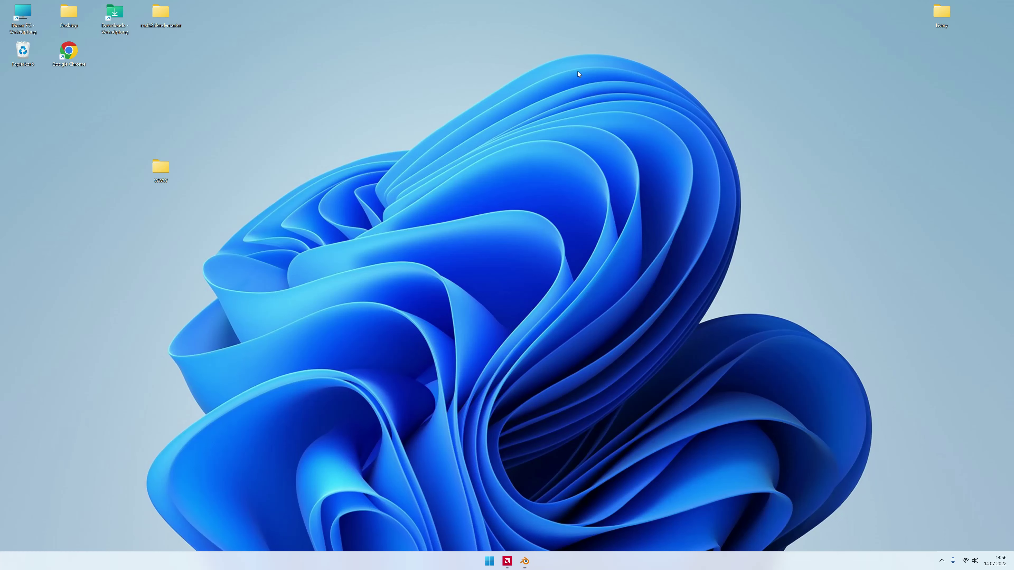
right_click(356, 98)
mouse_move(399, 159)
left_click(536, 160)
type("AAA")
left_click(525, 561)
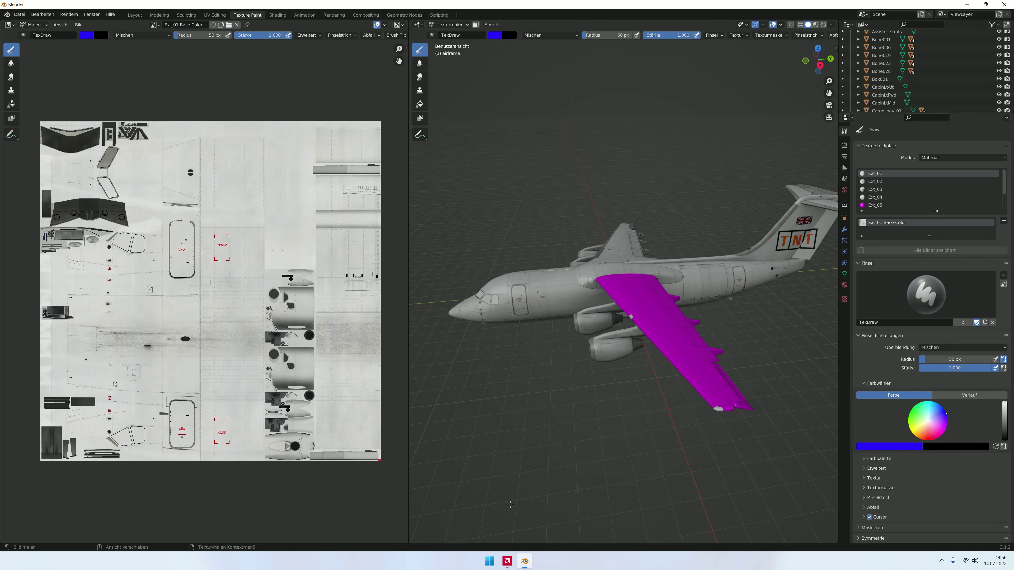
Step: Save the Ext_01 image into the AAAA folder as BAE146_EXT01_MSFS_200QT_ALBEDO.png
left_click(79, 24)
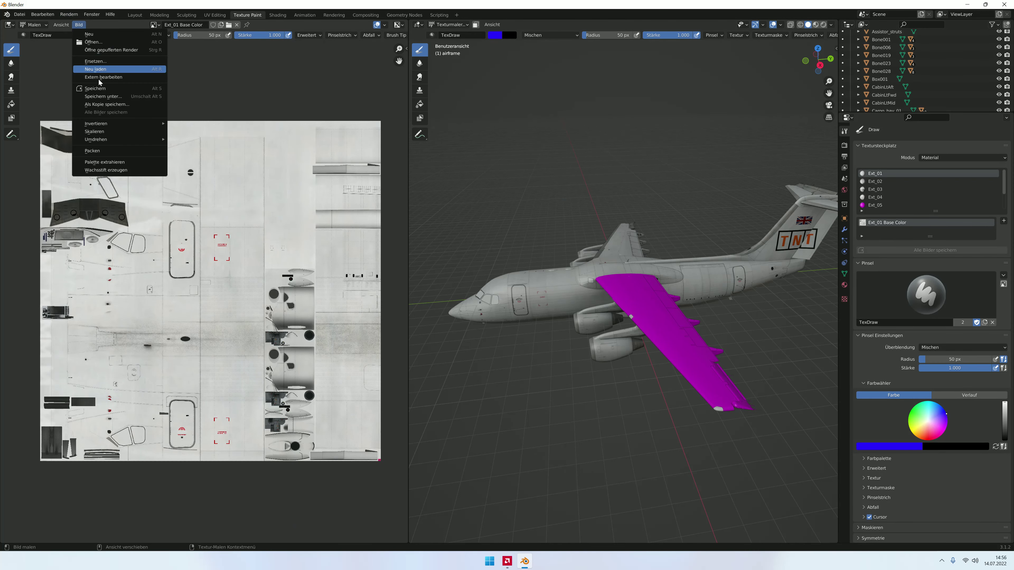
left_click(103, 96)
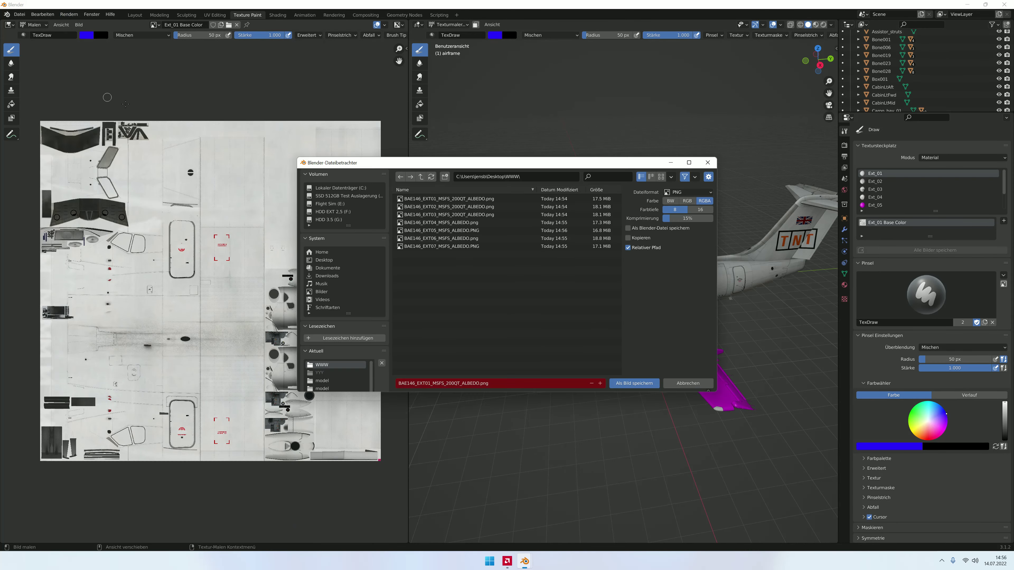
left_click(322, 260)
left_click(414, 198)
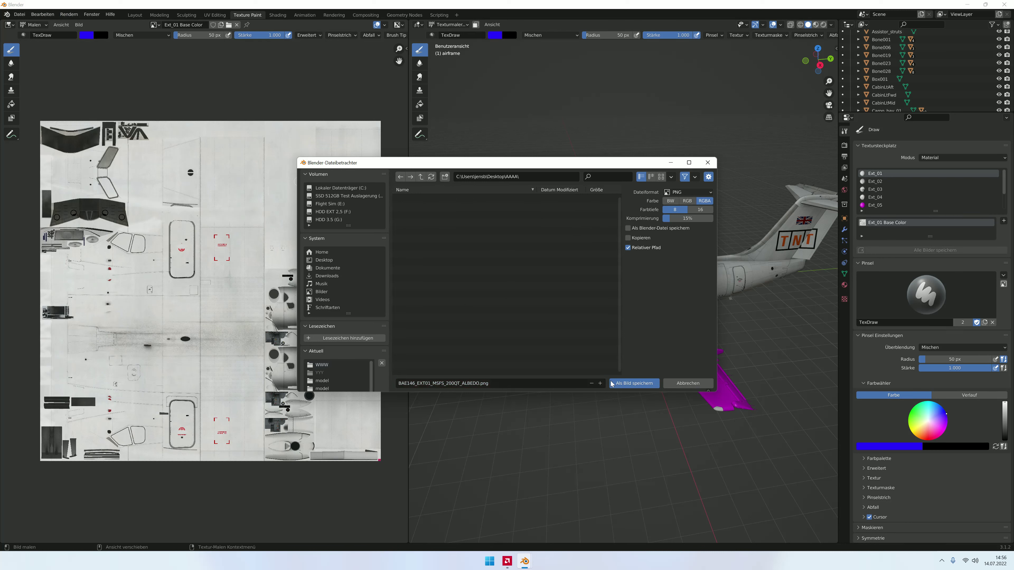
key("Return")
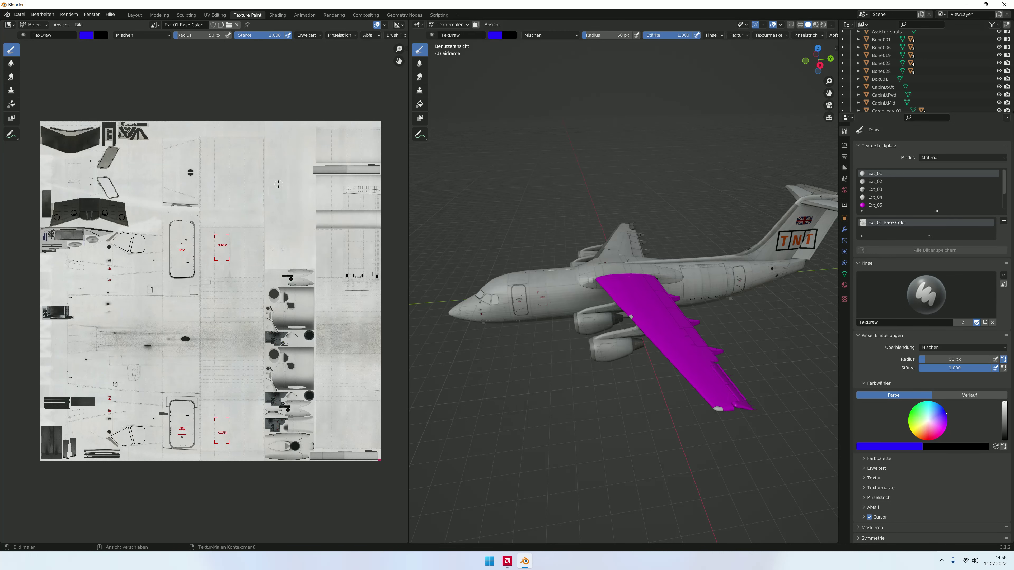
Step: Replace the Ext_02 texture with BAE146_EXT02_MSFS_200QT_ALBEDO.png from the WWW folder
left_click(877, 182)
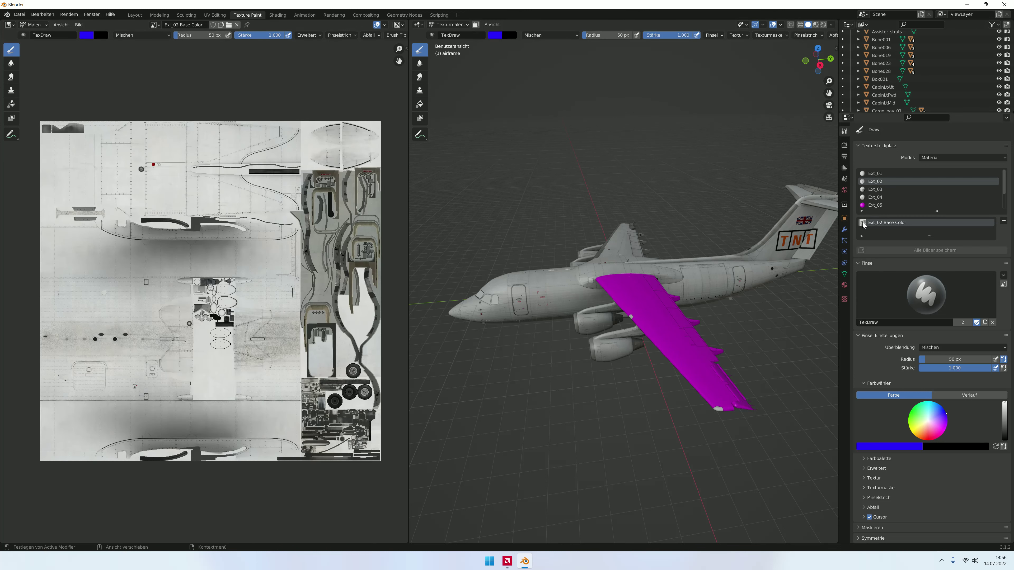
left_click(80, 25)
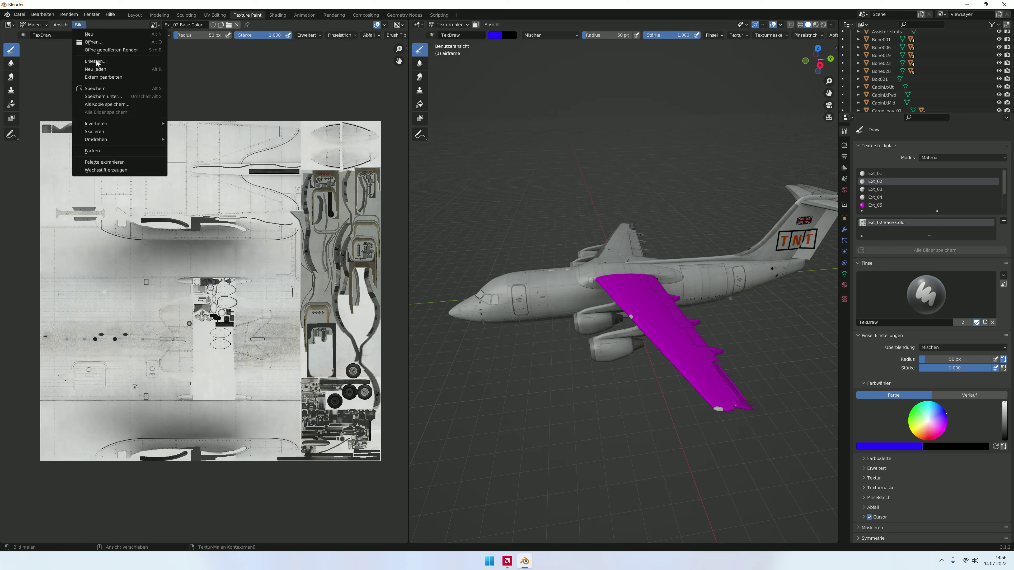
left_click(97, 61)
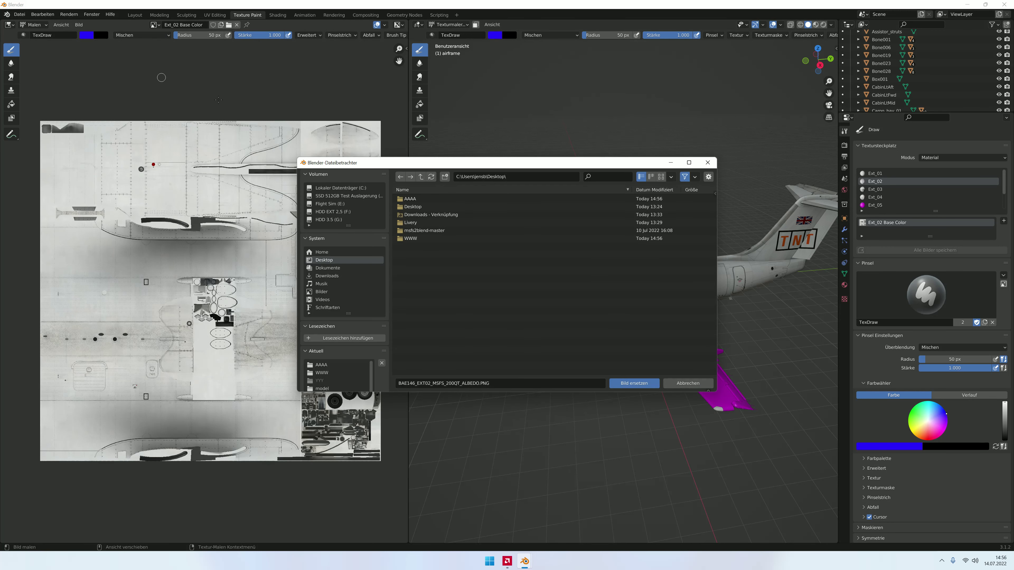
double_click(419, 238)
left_click(459, 206)
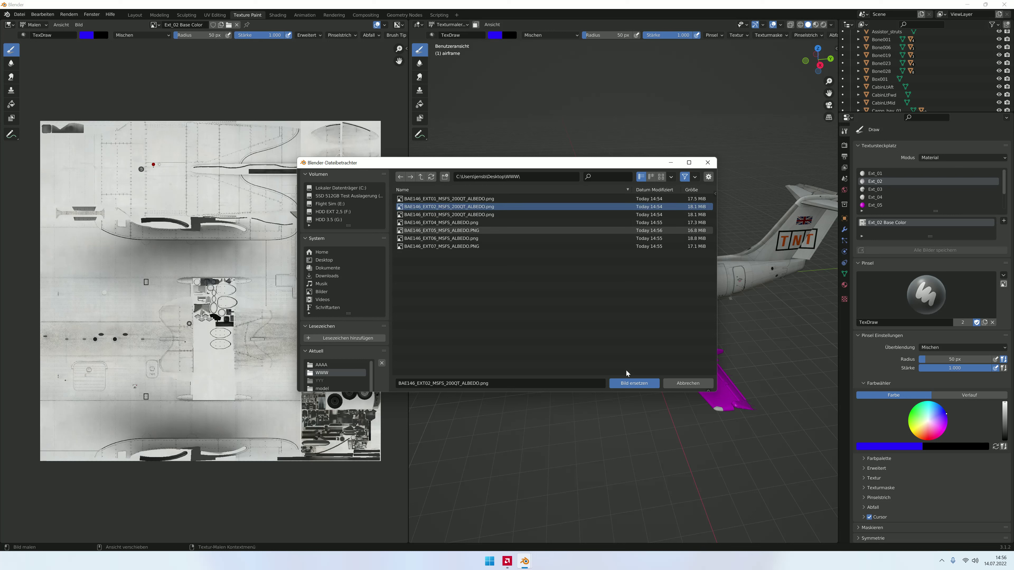
left_click(629, 383)
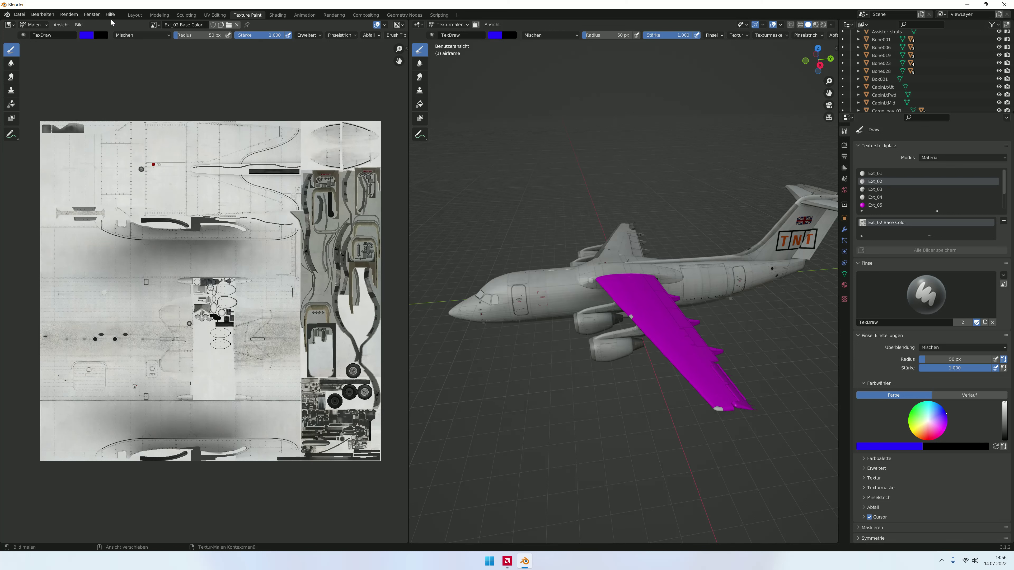
Step: Save the Ext_02 texture as a PNG into Desktop\AAAA
left_click(79, 25)
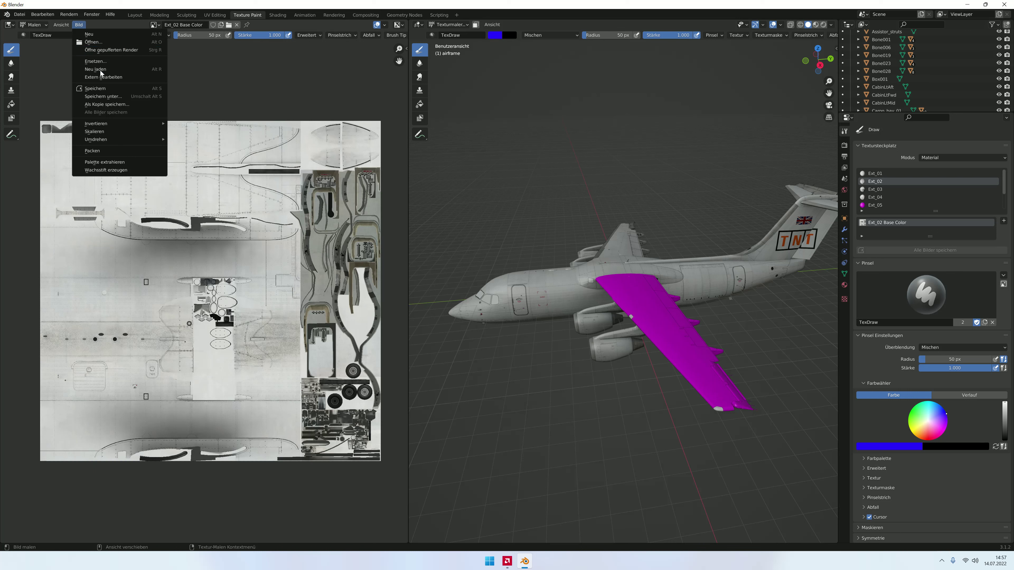
left_click(105, 97)
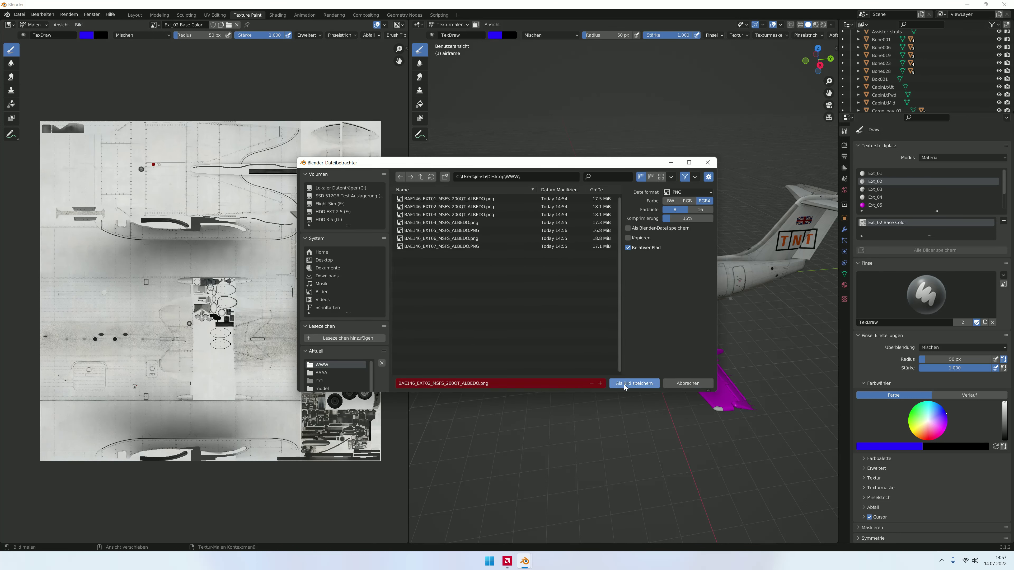
left_click(333, 260)
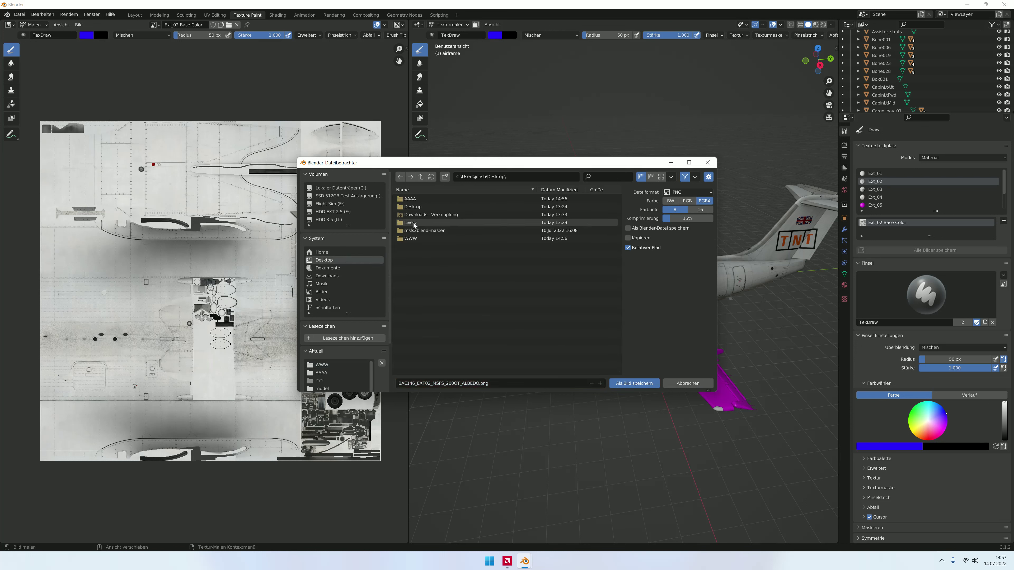
double_click(417, 201)
left_click(634, 383)
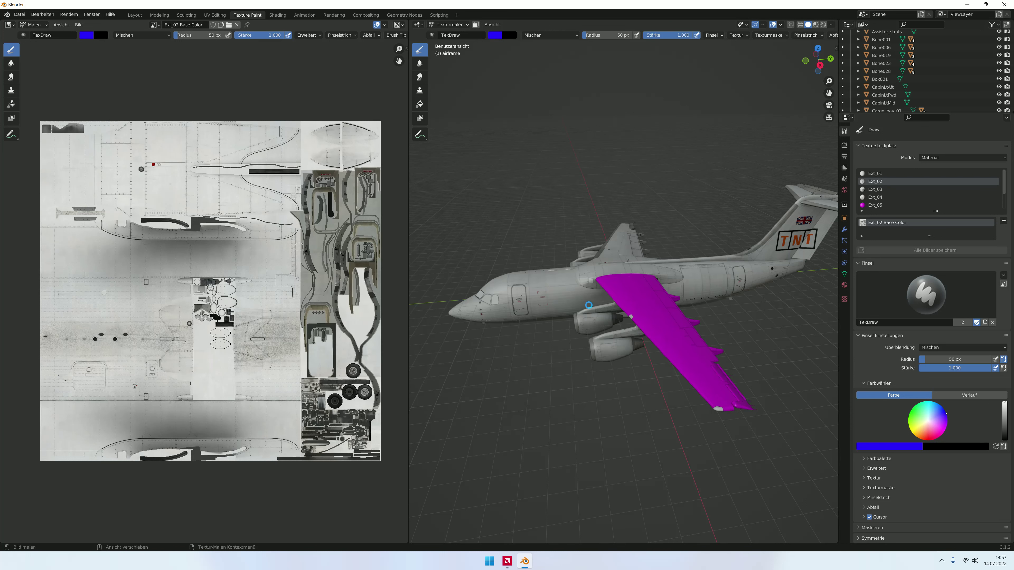
left_click(874, 189)
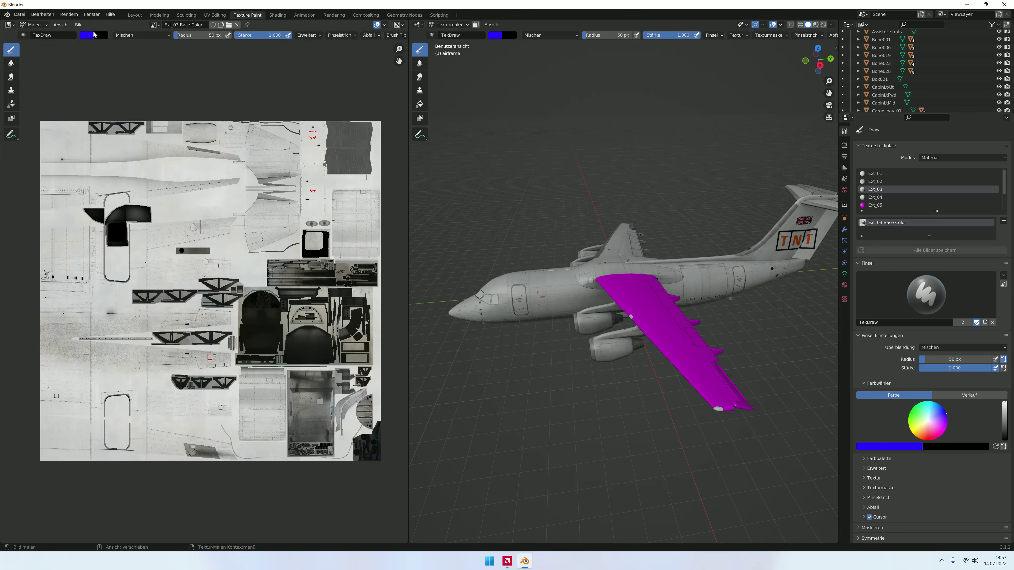
Step: Replace the Ext_03 texture with the EXT03 livery PNG from the WWW folder
left_click(78, 25)
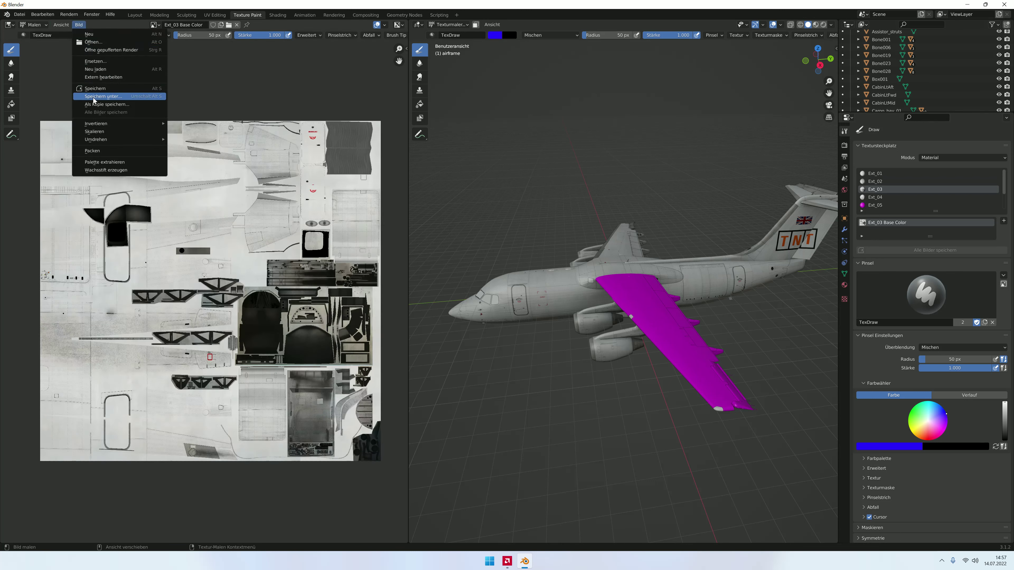
left_click(95, 61)
left_click(410, 238)
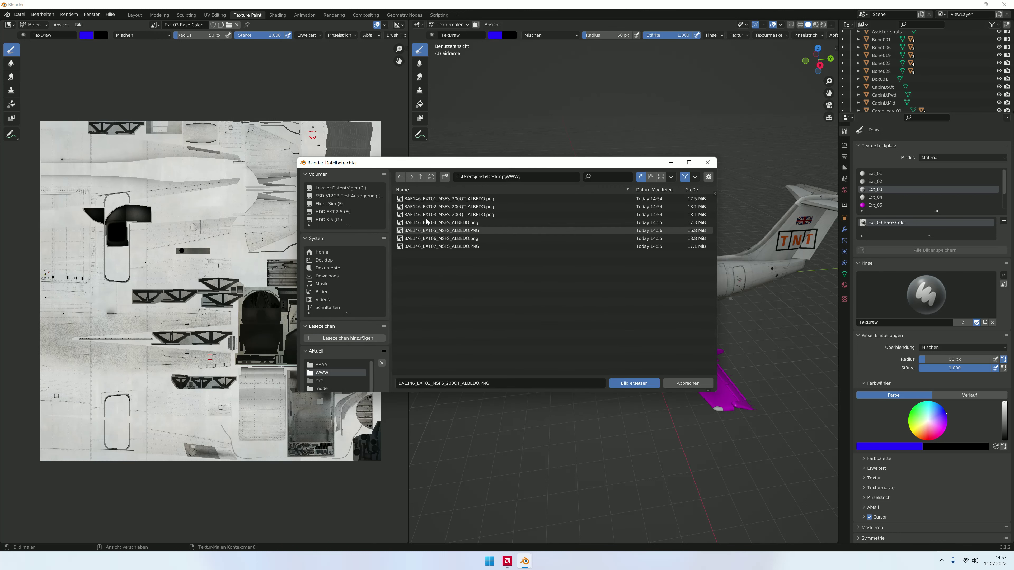
left_click(443, 214)
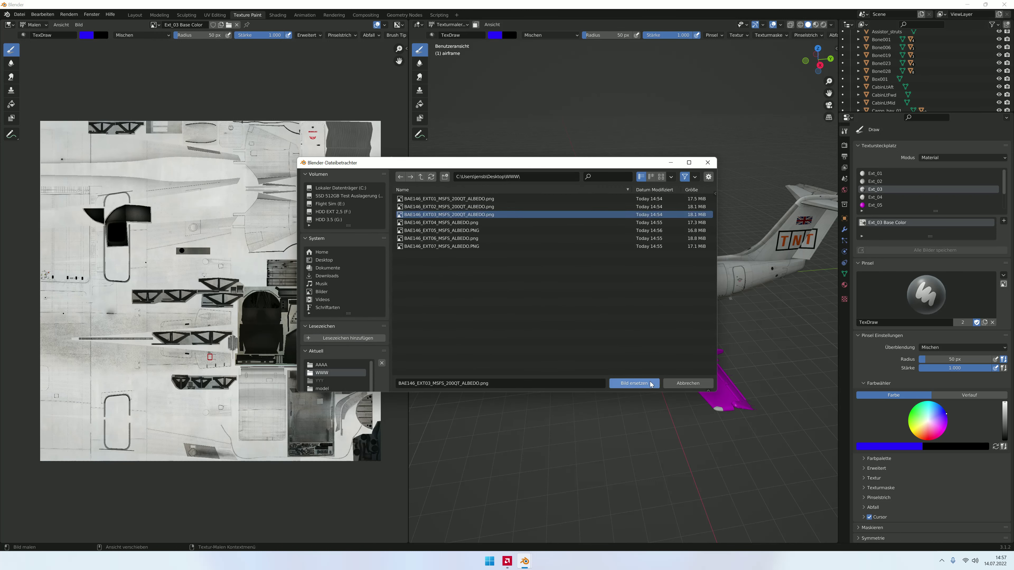
left_click(638, 383)
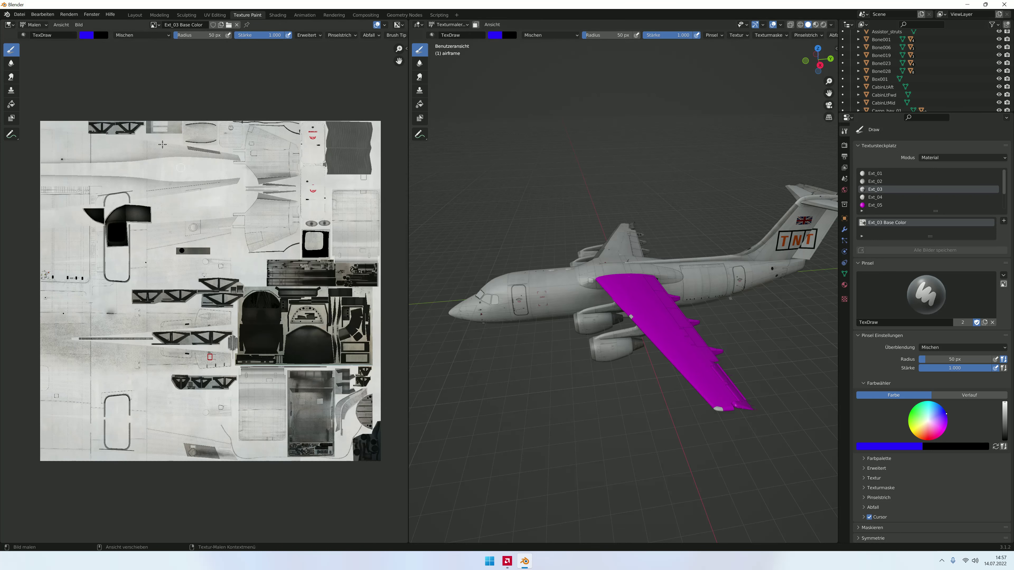
Step: Save it as BAE146_EXT03_MSFS_200QT_ALBEDO.png into Desktop\AAAA
left_click(76, 25)
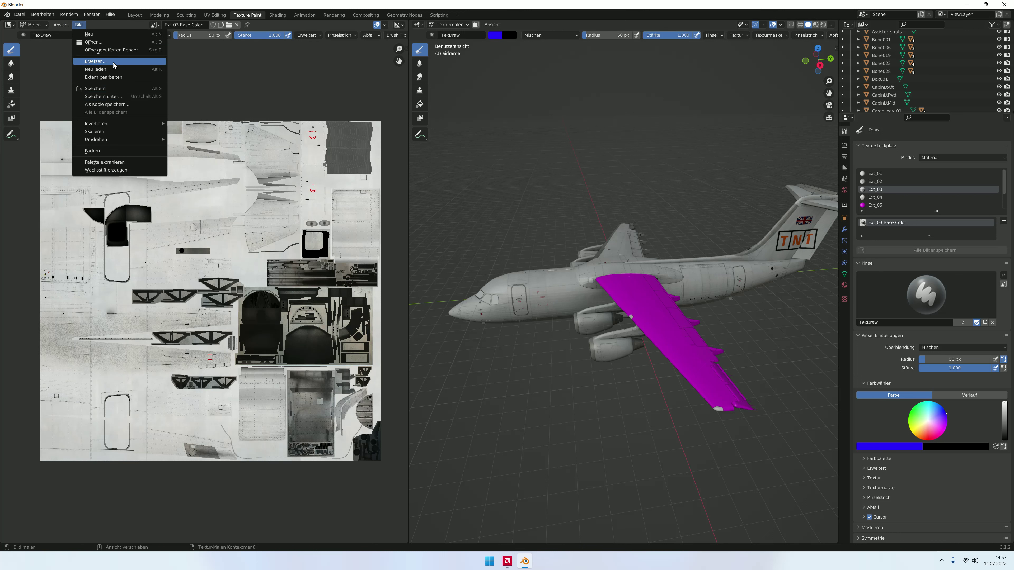
left_click(103, 97)
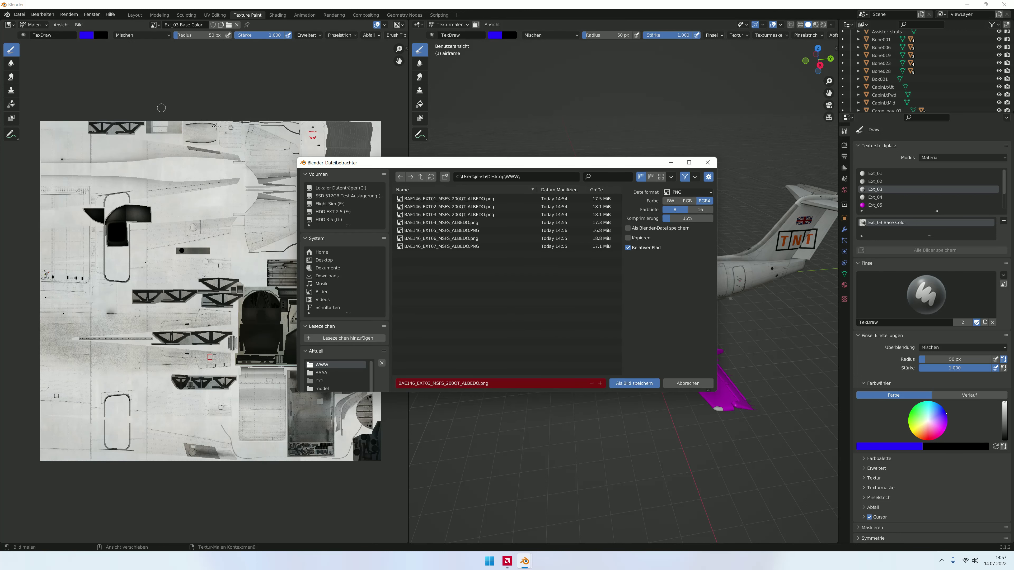
left_click(309, 260)
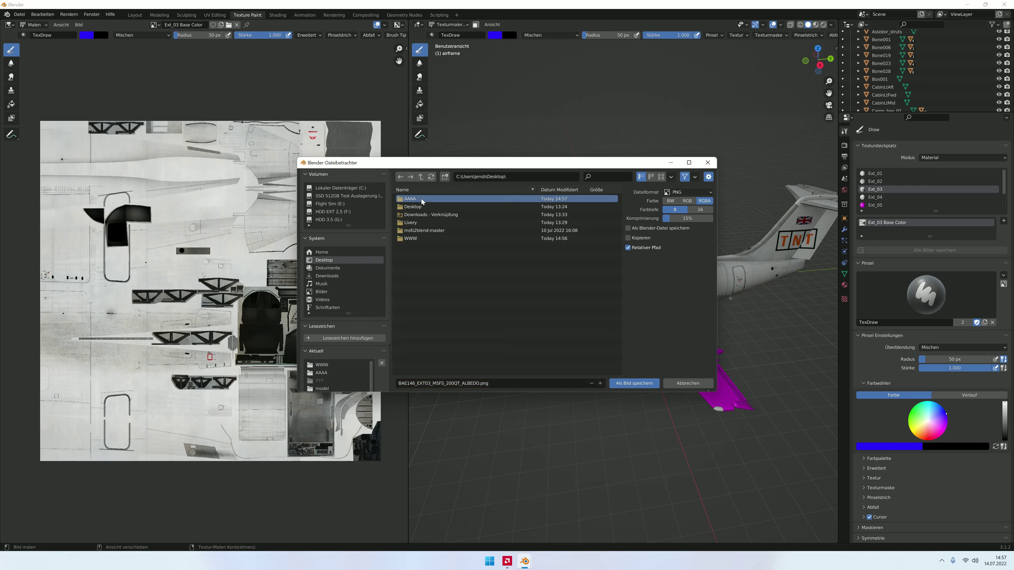
double_click(407, 199)
left_click(634, 383)
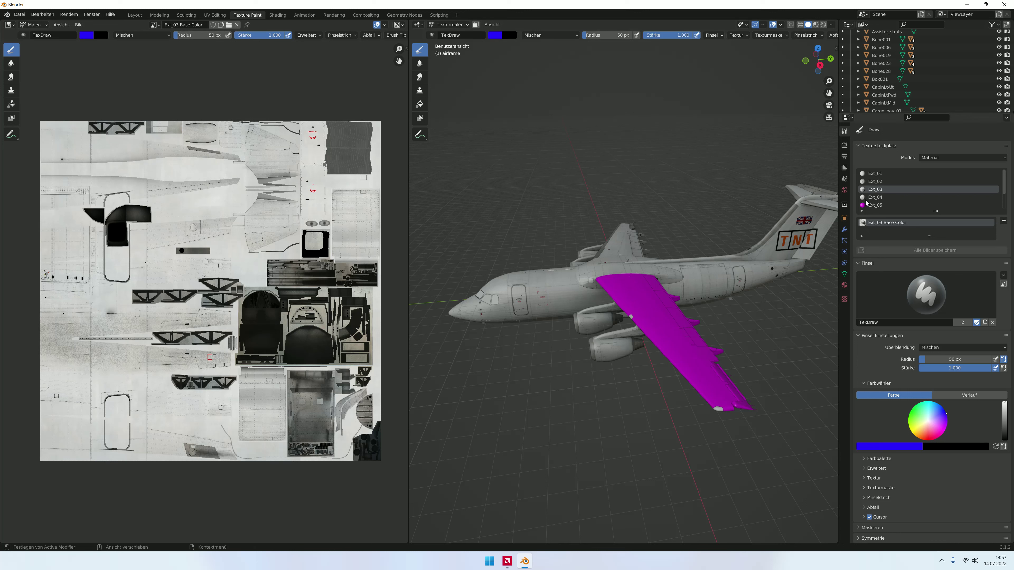
Step: Replace the Ext_04 texture with BAE146_EXT04_MSFS_ALBEDO.png from the WWW folder
left_click(877, 198)
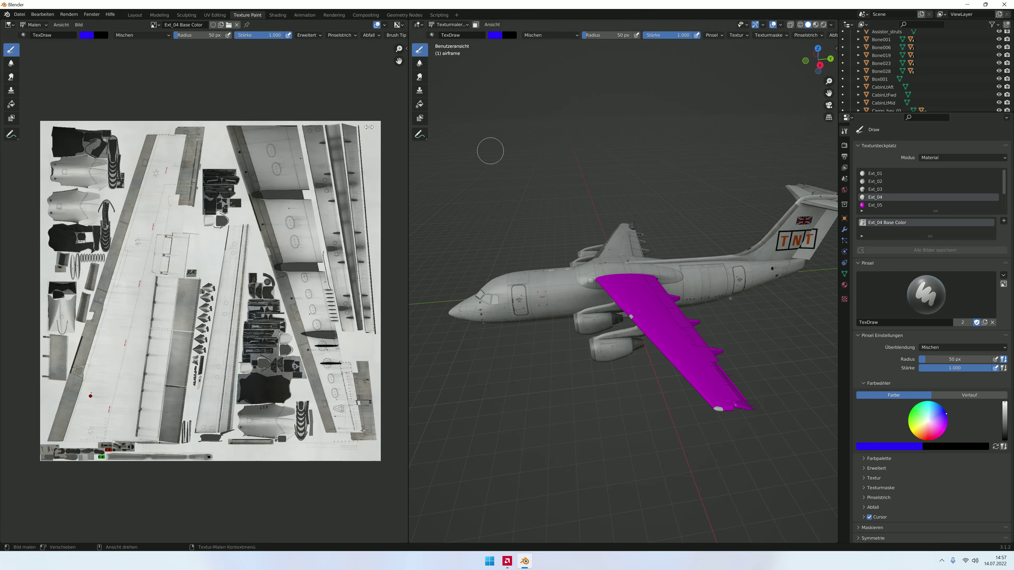
left_click(80, 26)
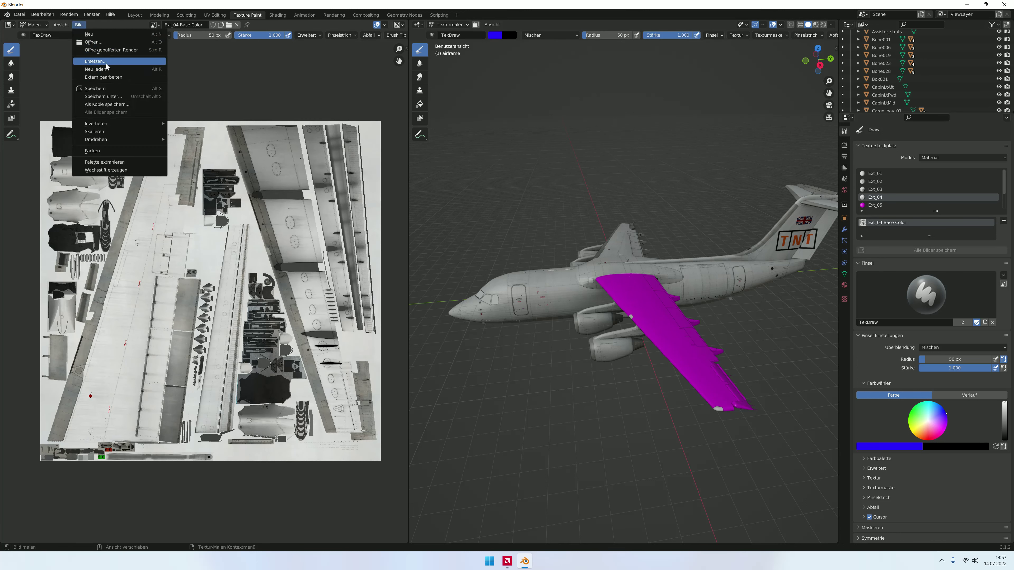
left_click(106, 62)
double_click(424, 198)
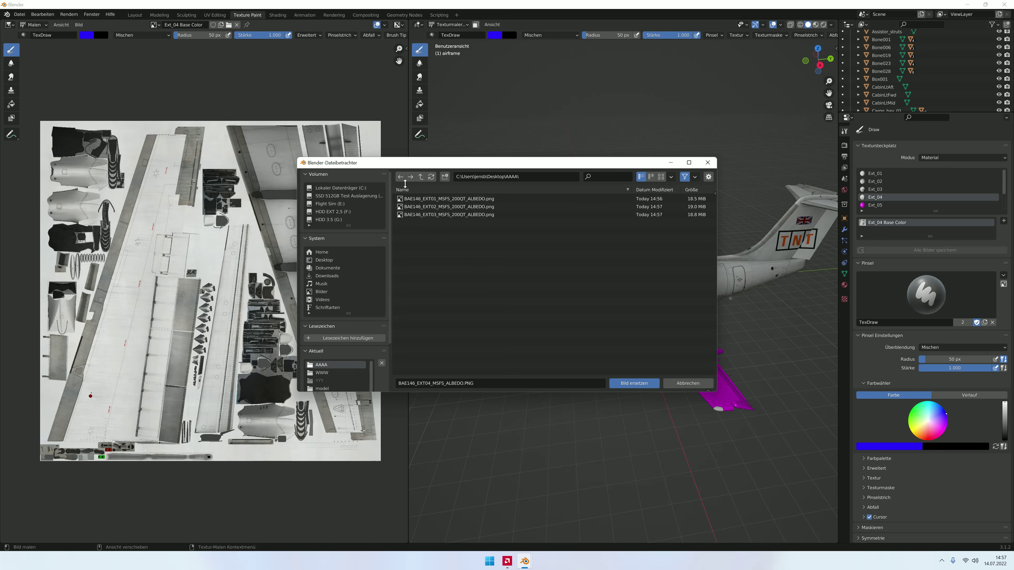
left_click(332, 261)
double_click(421, 235)
left_click(441, 222)
left_click(633, 383)
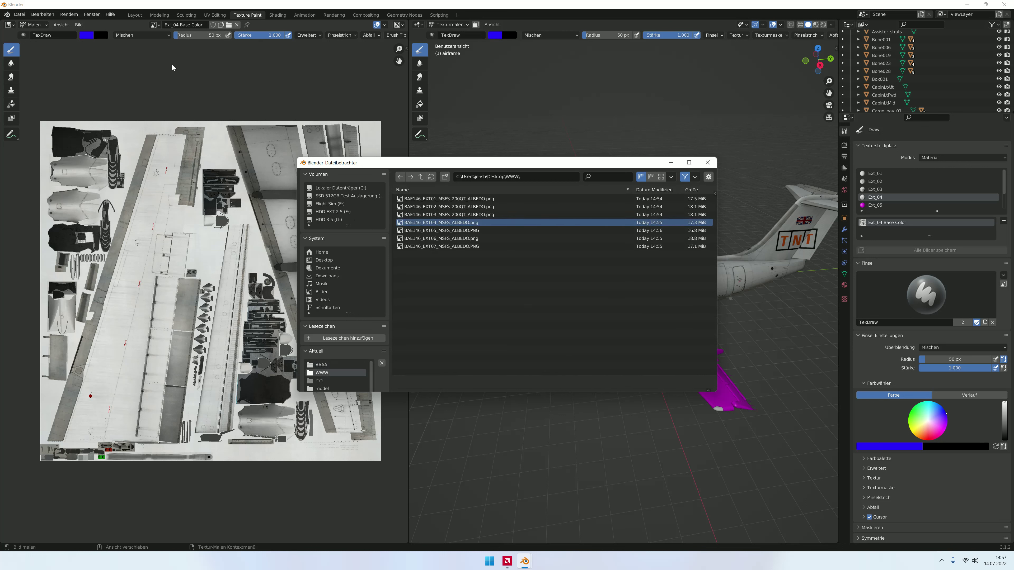
Step: Save the Ext_04 texture as a PNG into Desktop\AAAA
left_click(78, 25)
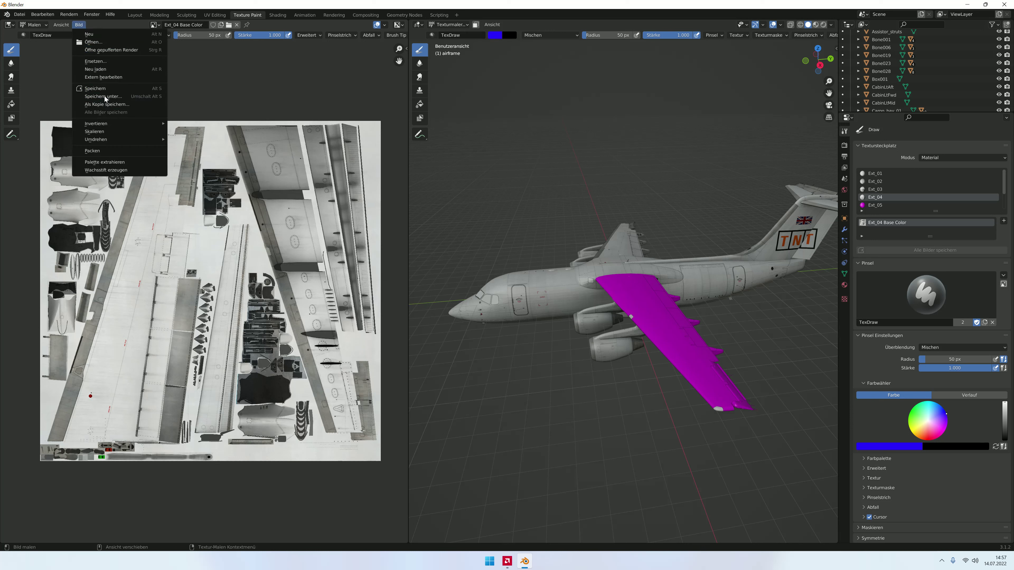
left_click(104, 99)
left_click(321, 260)
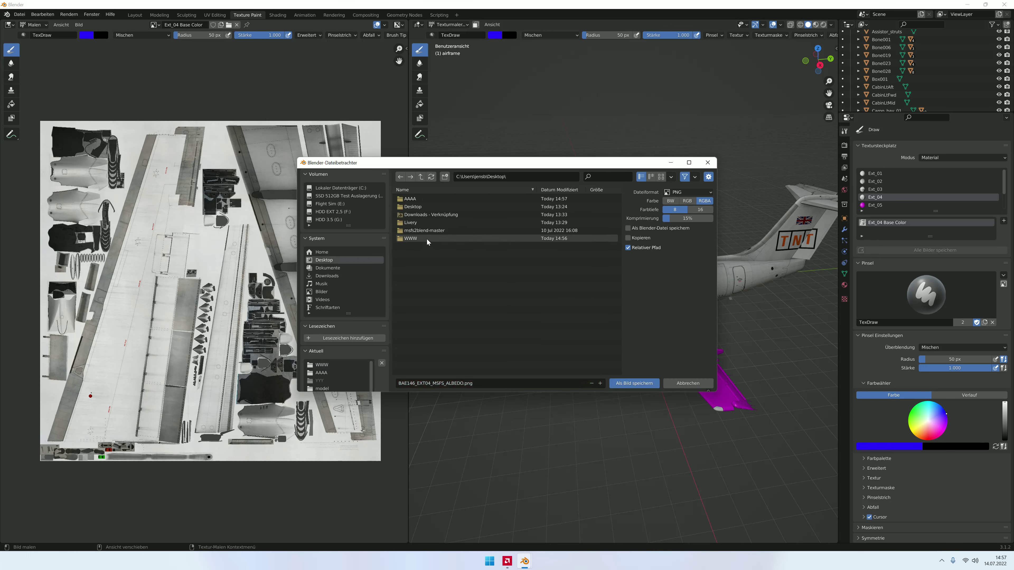
double_click(418, 207)
left_click(634, 383)
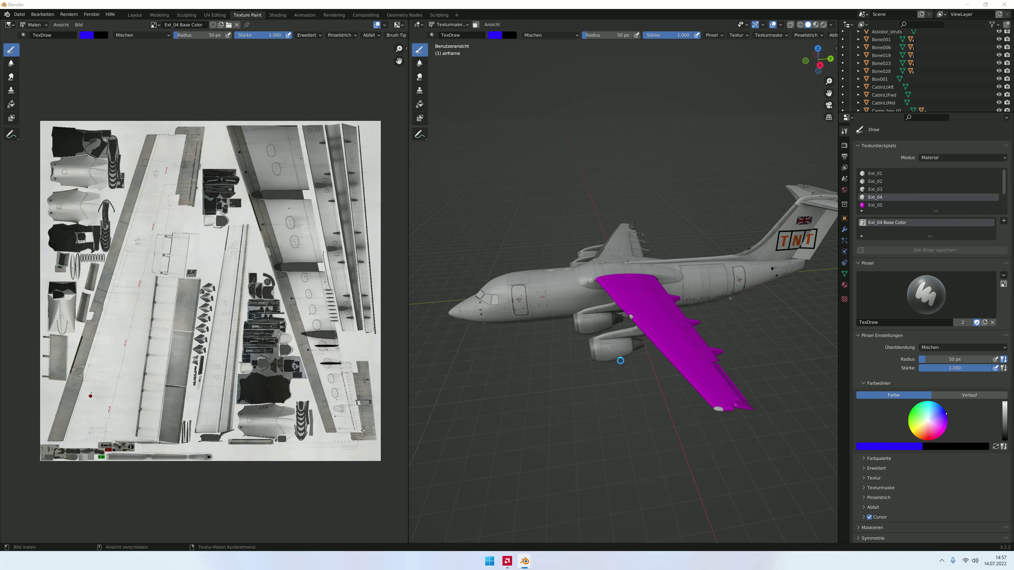
left_click(874, 205)
scroll(874, 197, "down", 2)
left_click(873, 197)
Step: Replace the Ext_06 texture with BAE146_EXT06_MSFS_ALBEDO.png from the WWW folder
left_click(863, 191)
left_click(874, 197)
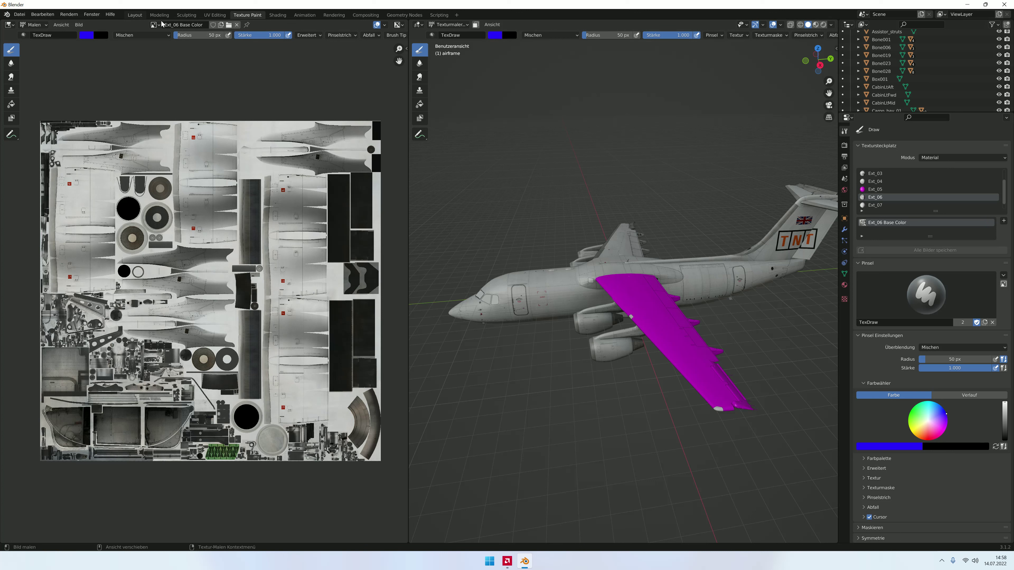
left_click(79, 25)
left_click(80, 25)
left_click(96, 61)
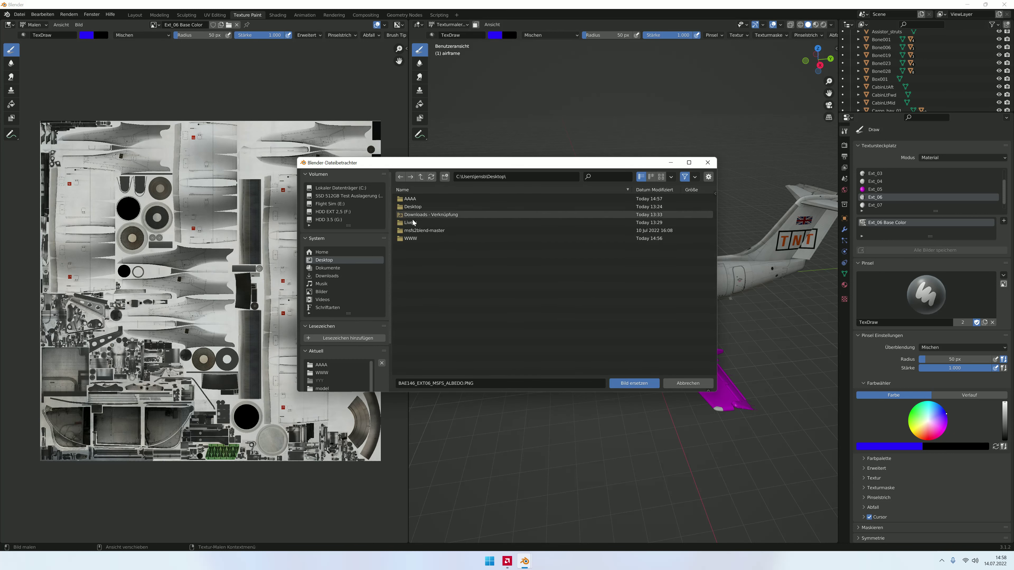
double_click(411, 238)
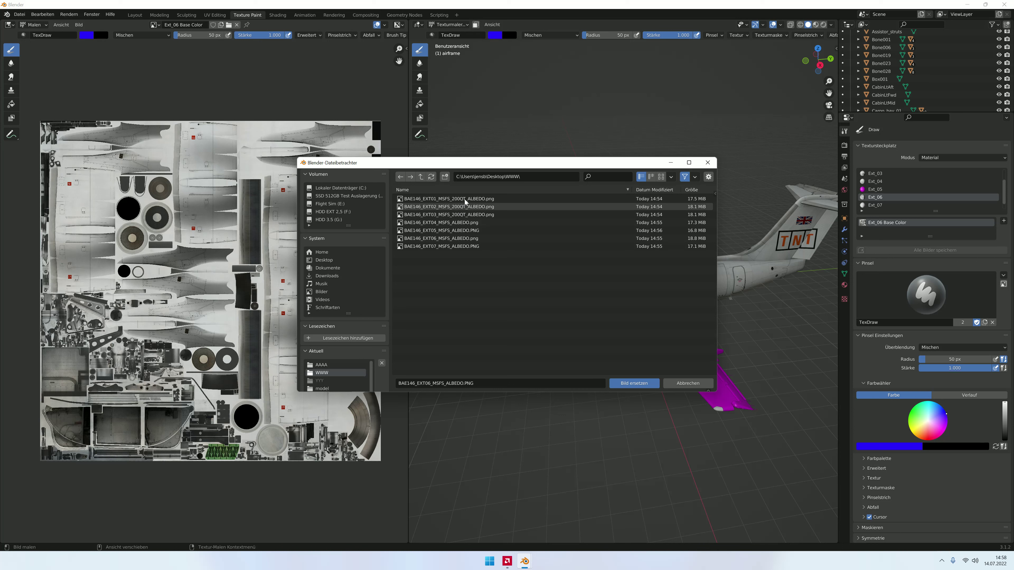
left_click(483, 239)
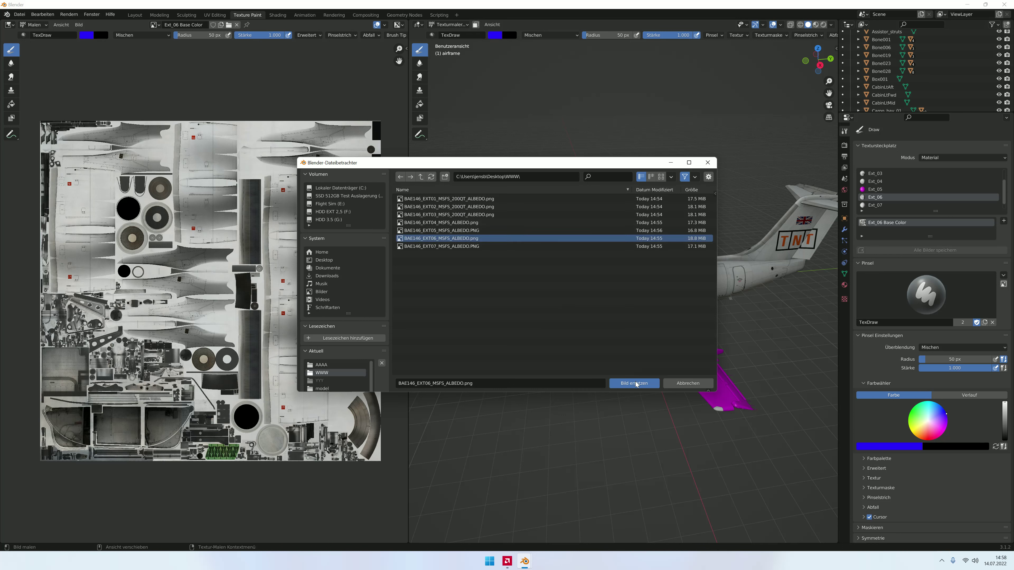
left_click(632, 380)
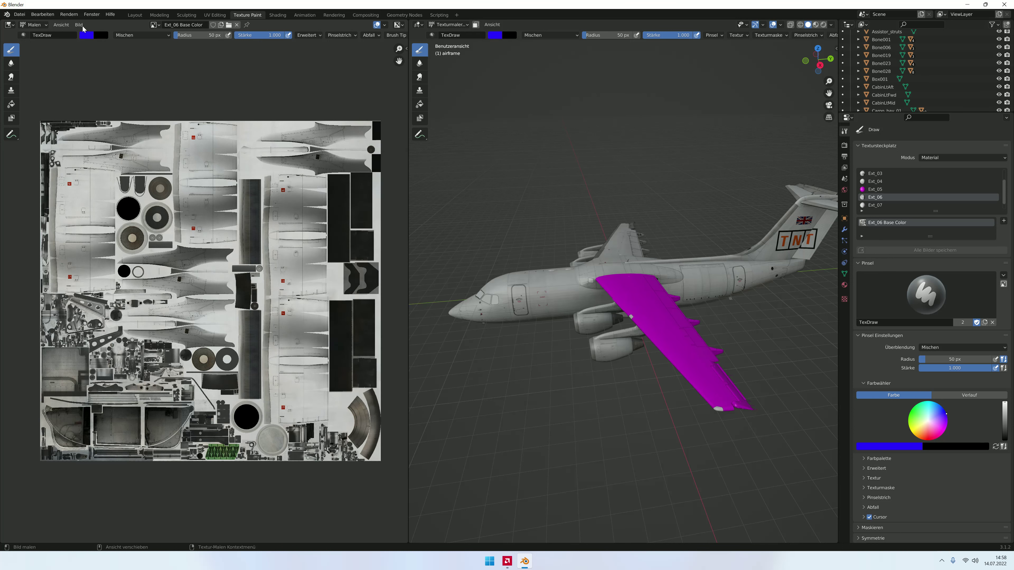
Step: Save the Ext_06 texture as a PNG into Desktop\AAAA
left_click(83, 27)
left_click(87, 93)
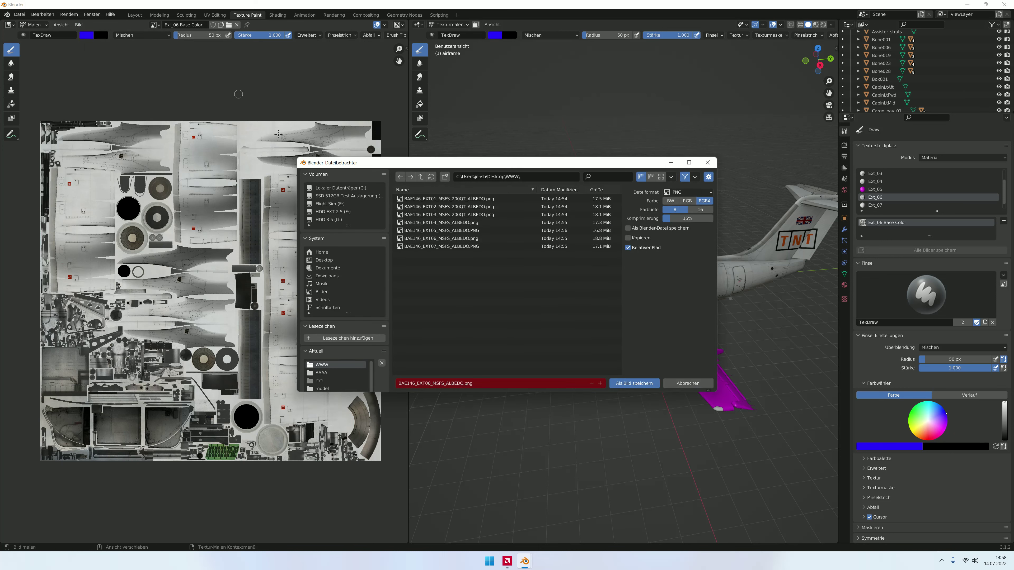
left_click(331, 254)
double_click(411, 198)
left_click(634, 383)
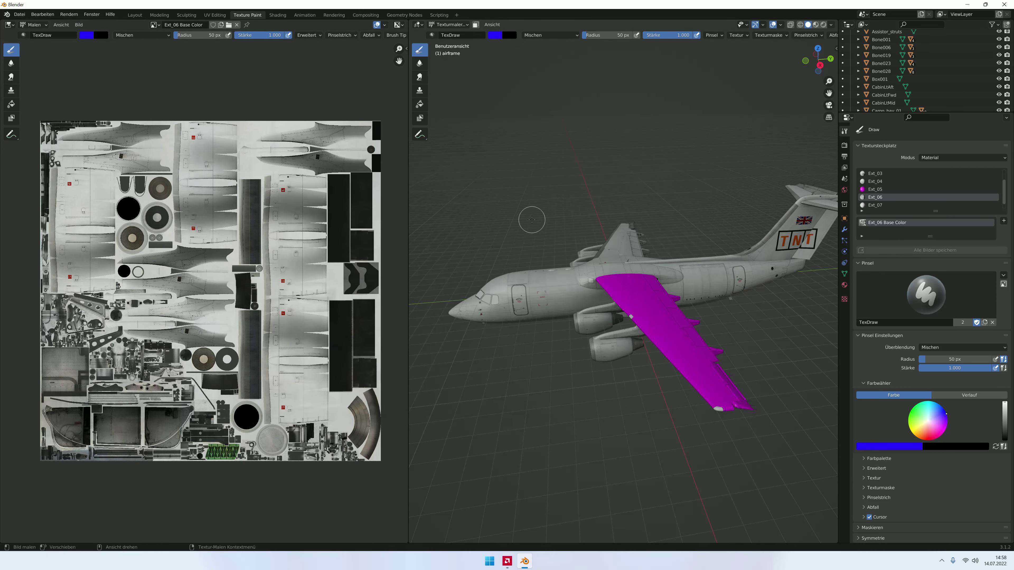
left_click(876, 205)
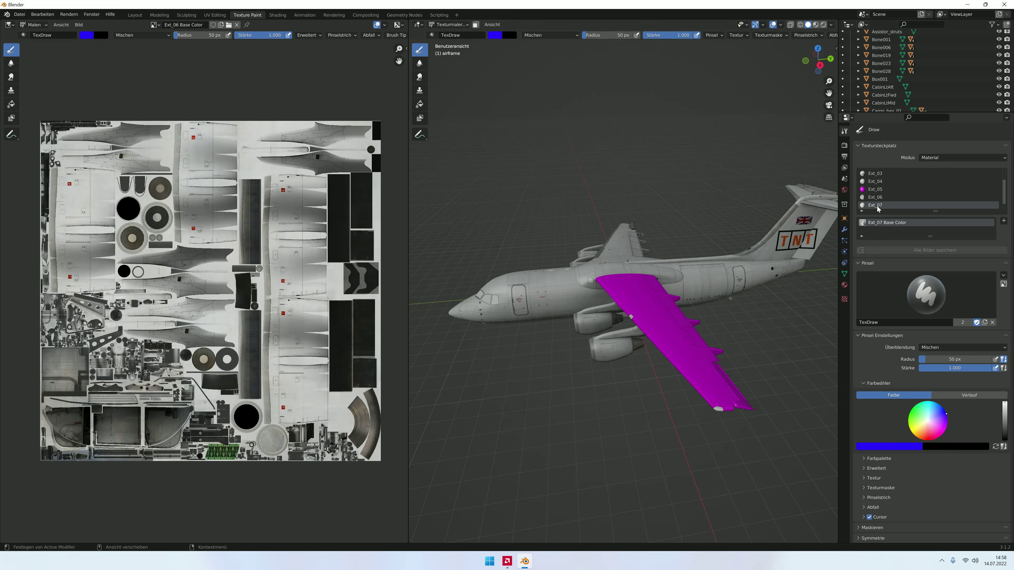
left_click(867, 224)
left_click(77, 25)
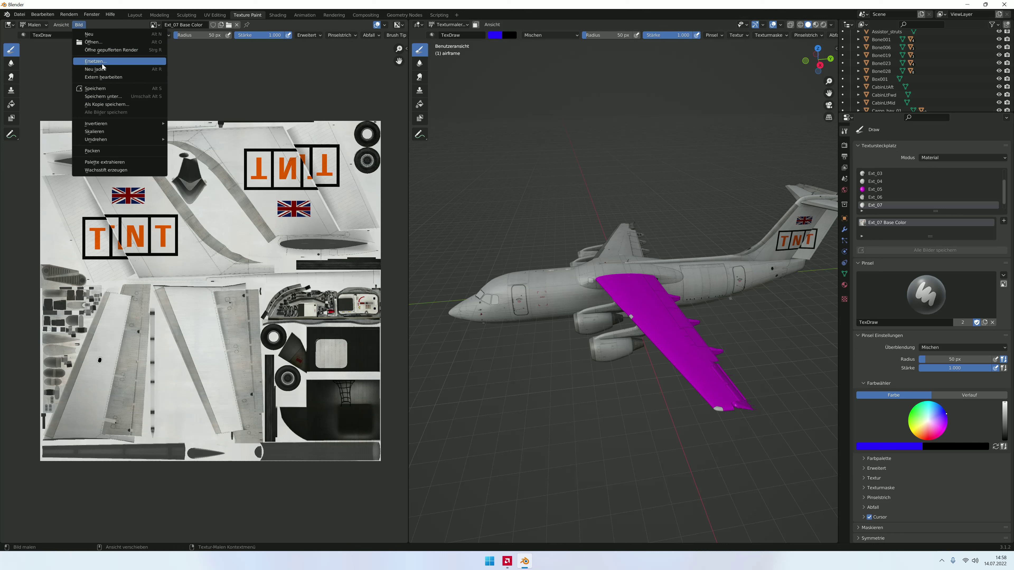
left_click(95, 61)
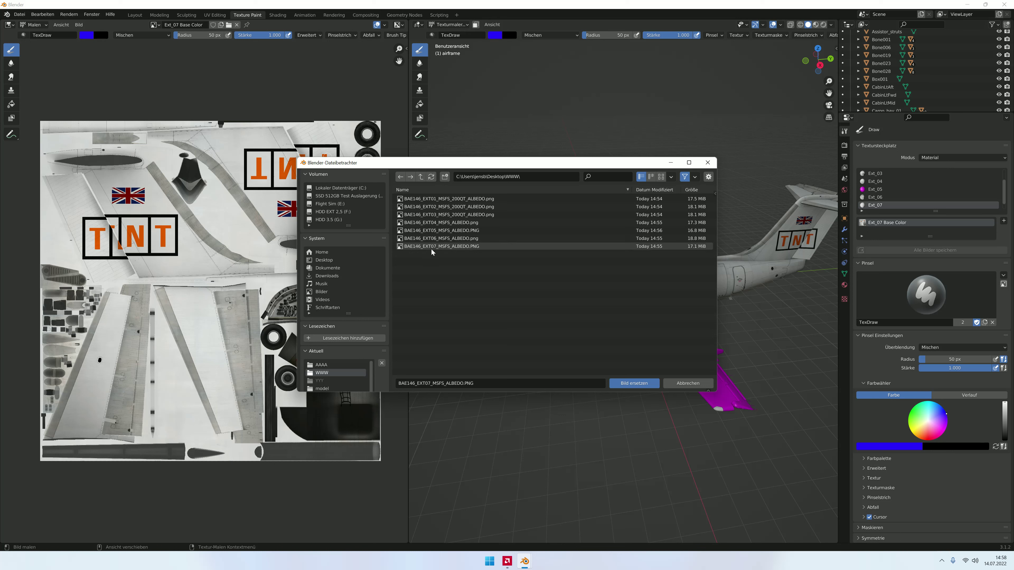
left_click(439, 246)
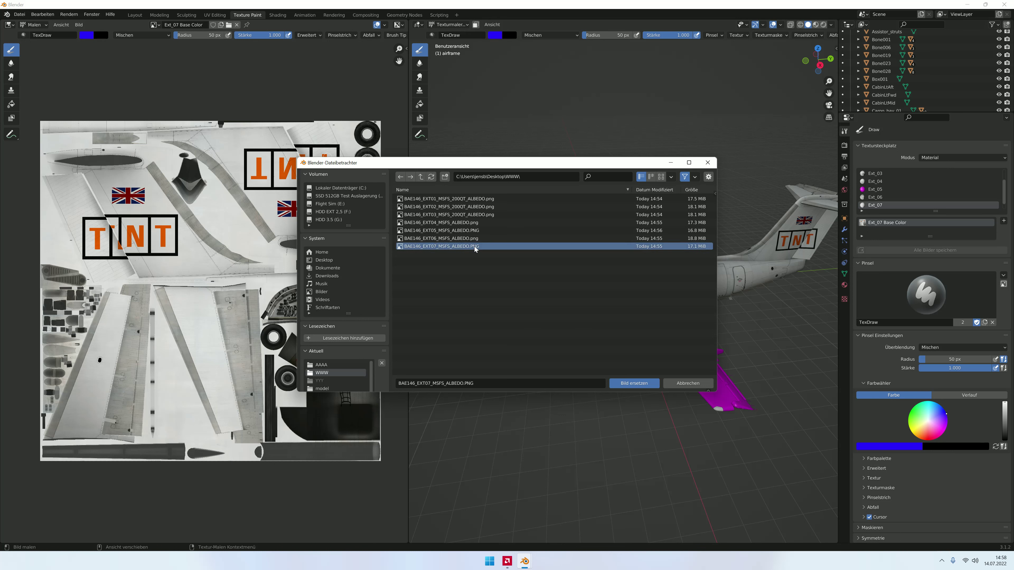
left_click(634, 383)
Step: Save the Ext_07 texture as a PNG into Desktop\AAAA
left_click(79, 24)
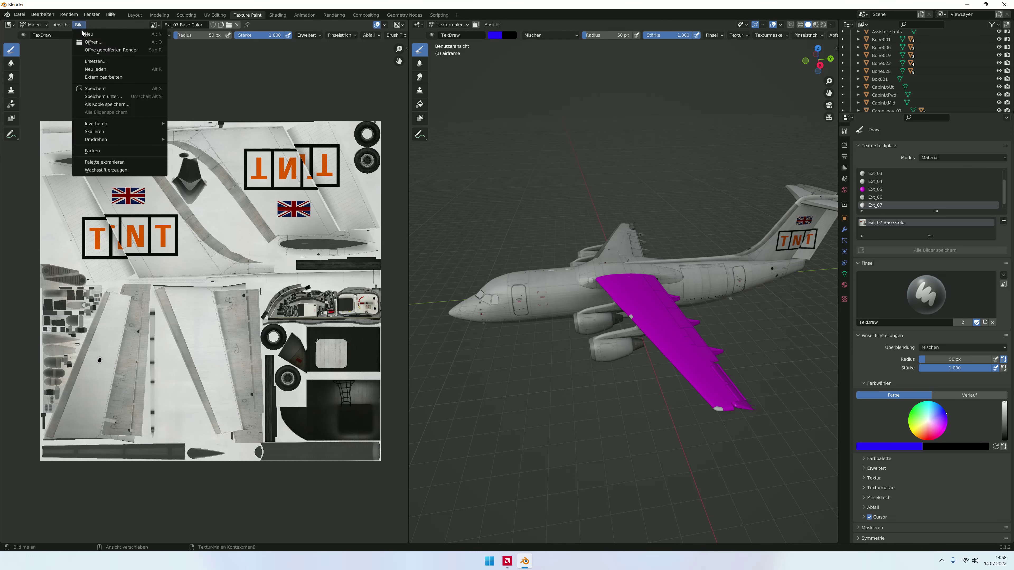
left_click(106, 97)
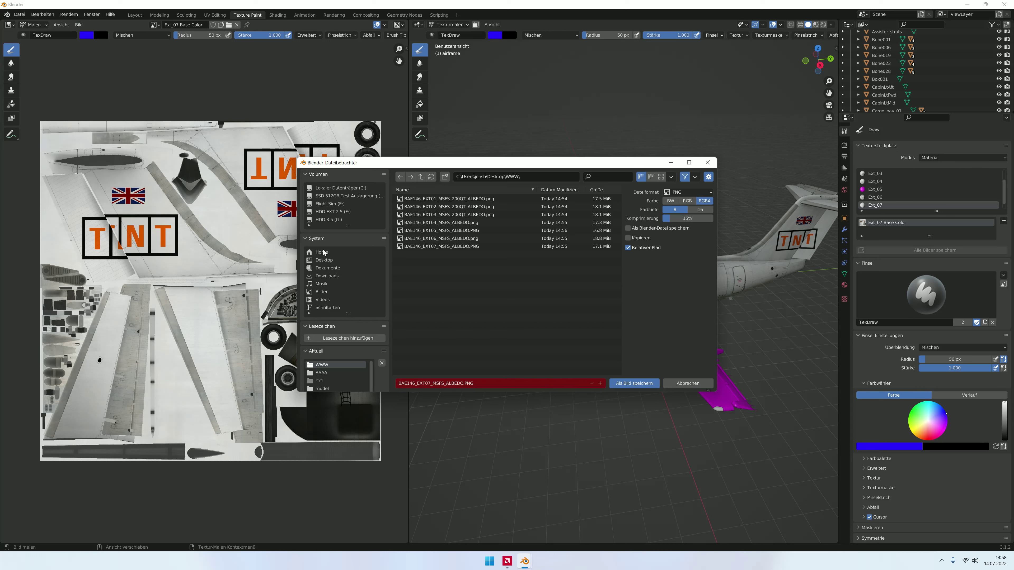
left_click(322, 261)
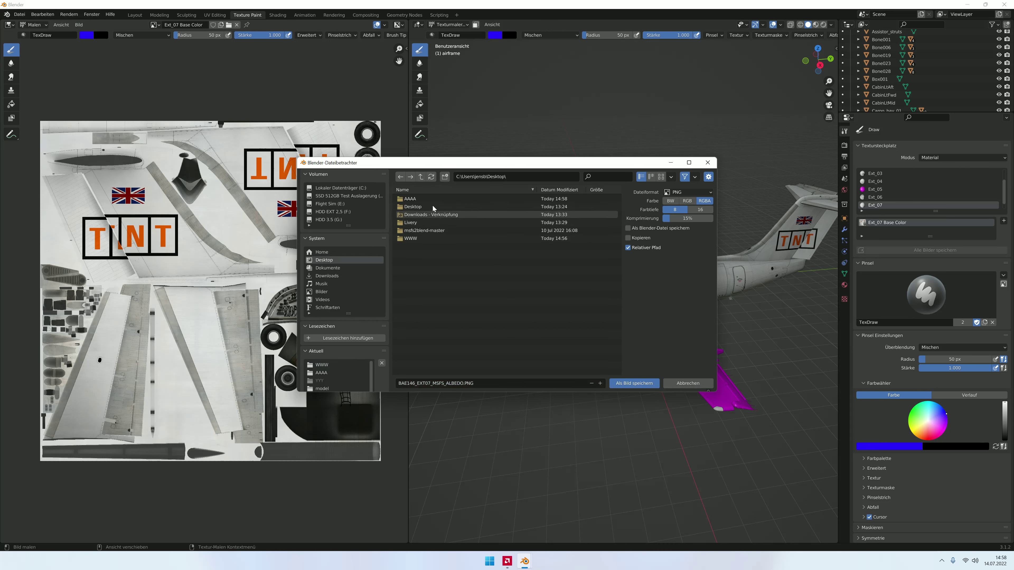
left_click(321, 372)
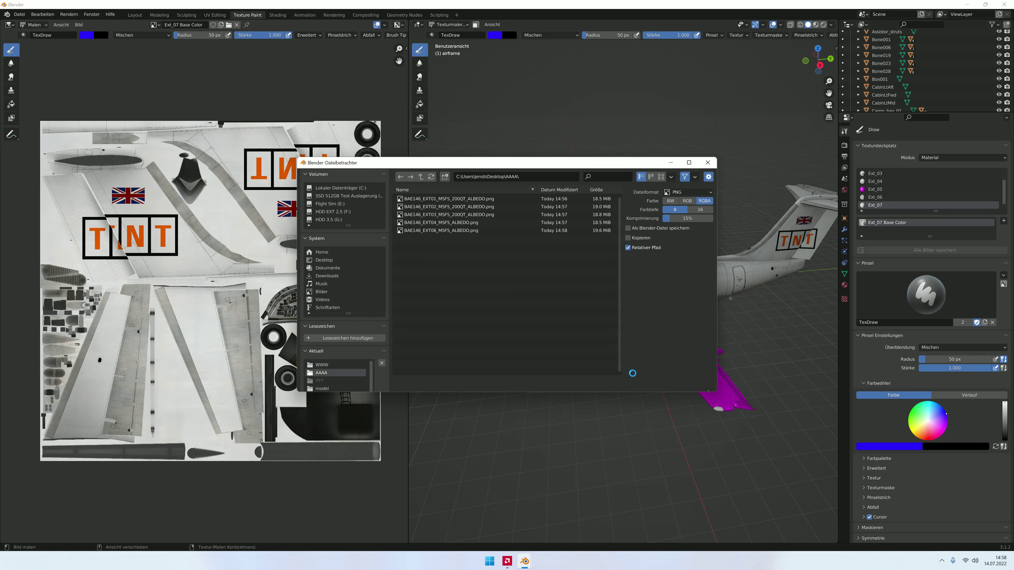
left_click(634, 382)
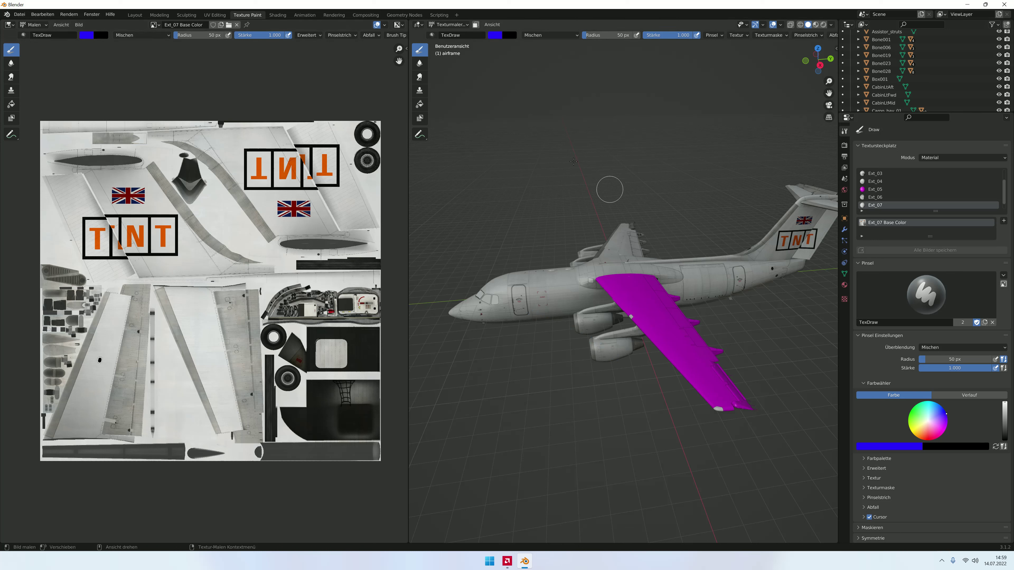
Step: Select the Ext_05 slot and make its Bild image the active one
left_click(874, 189)
left_click(873, 231)
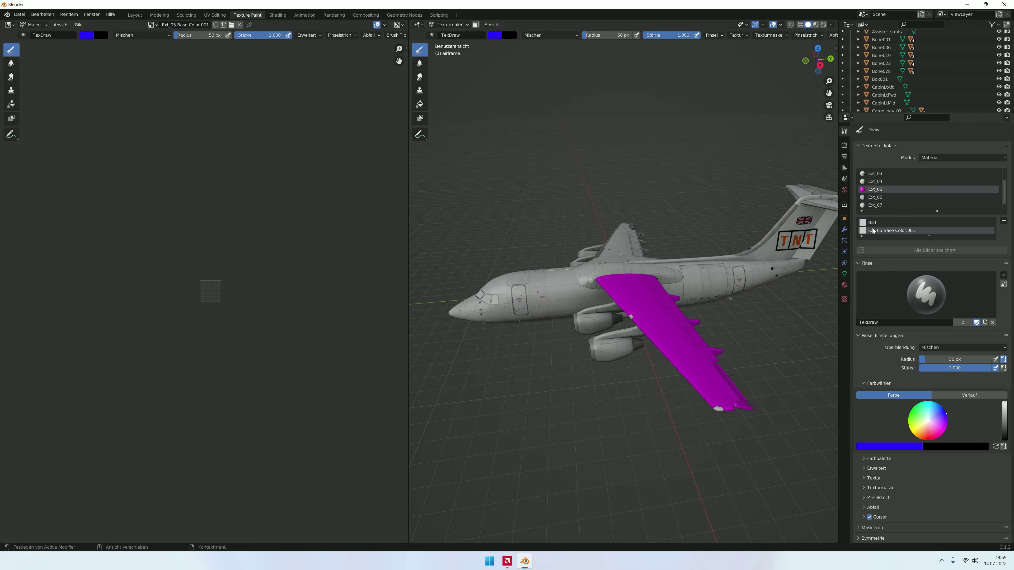
right_click(872, 231)
right_click(869, 188)
left_click(872, 223)
Step: Replace the wing image with BAE146_EXT05_MSFS_ALBEDO.PNG from the WWW folder
left_click(80, 24)
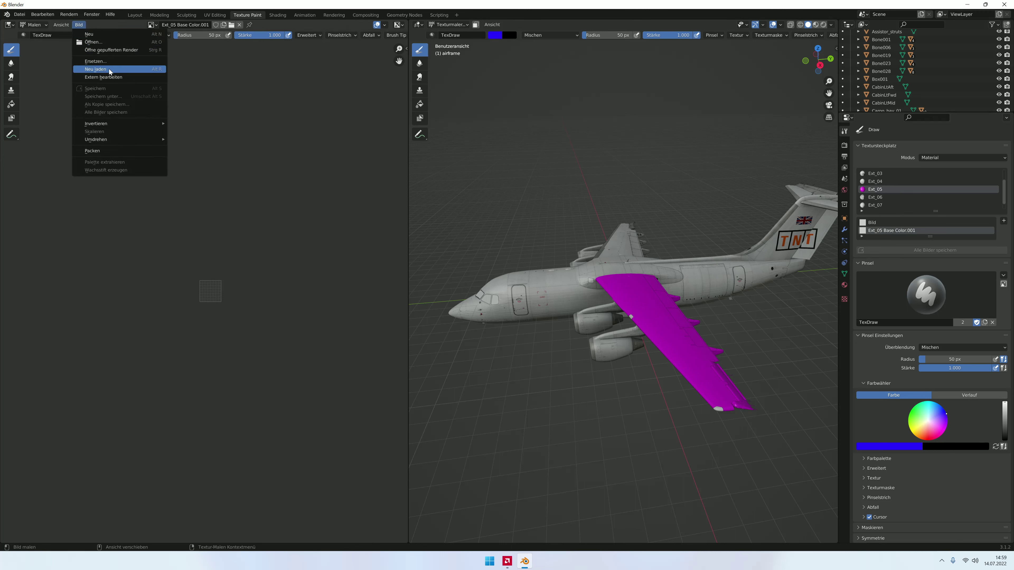
left_click(113, 63)
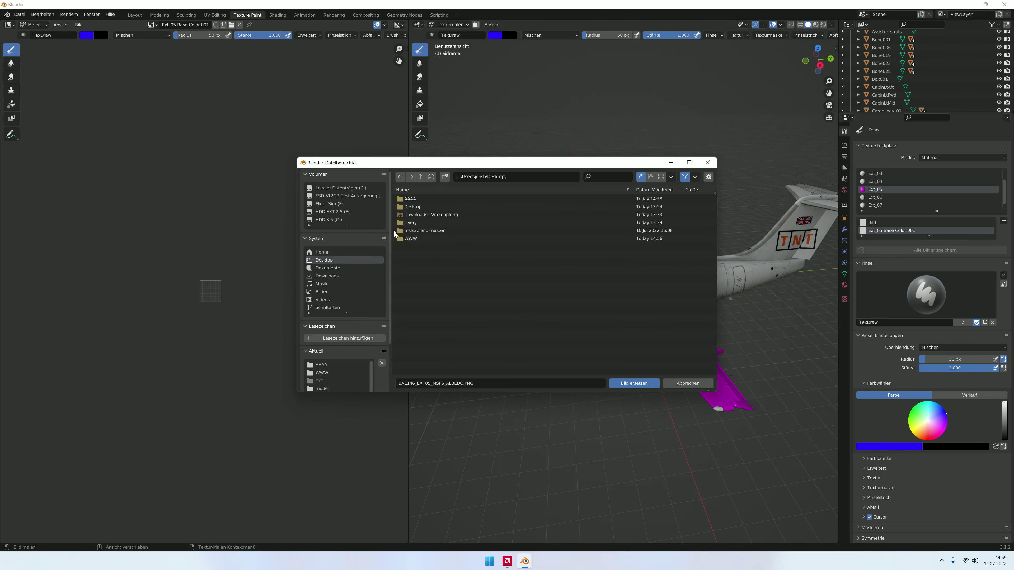
left_click(410, 238)
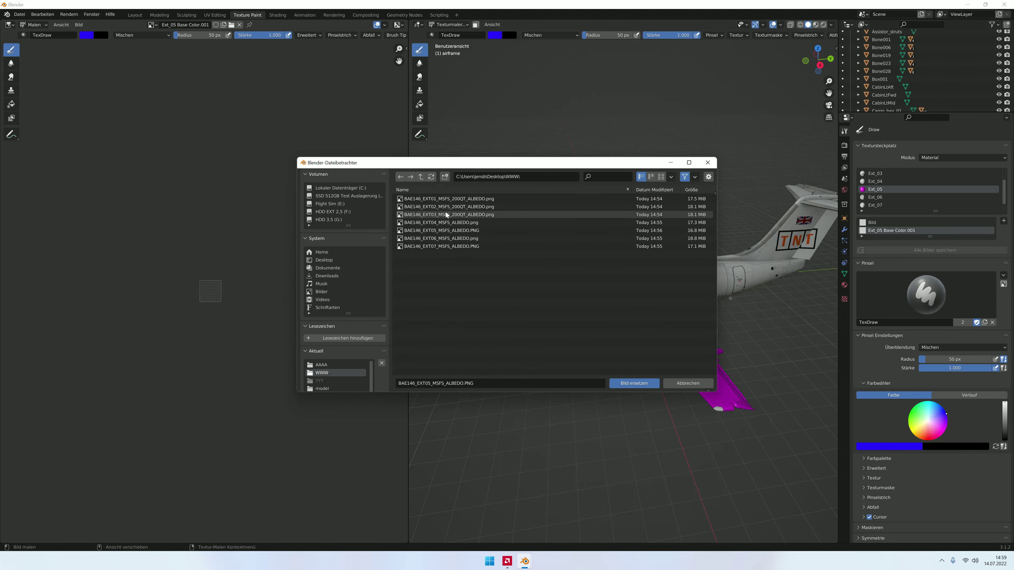
left_click(475, 231)
left_click(633, 383)
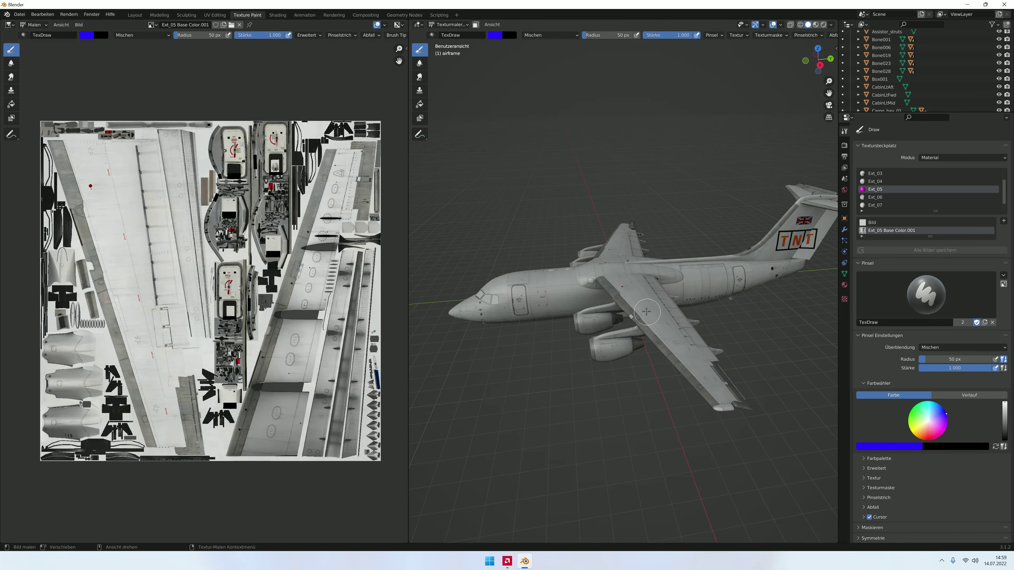
mouse_move(645, 303)
middle_mouse_down()
mouse_move(712, 321)
mouse_move(645, 302)
middle_mouse_up()
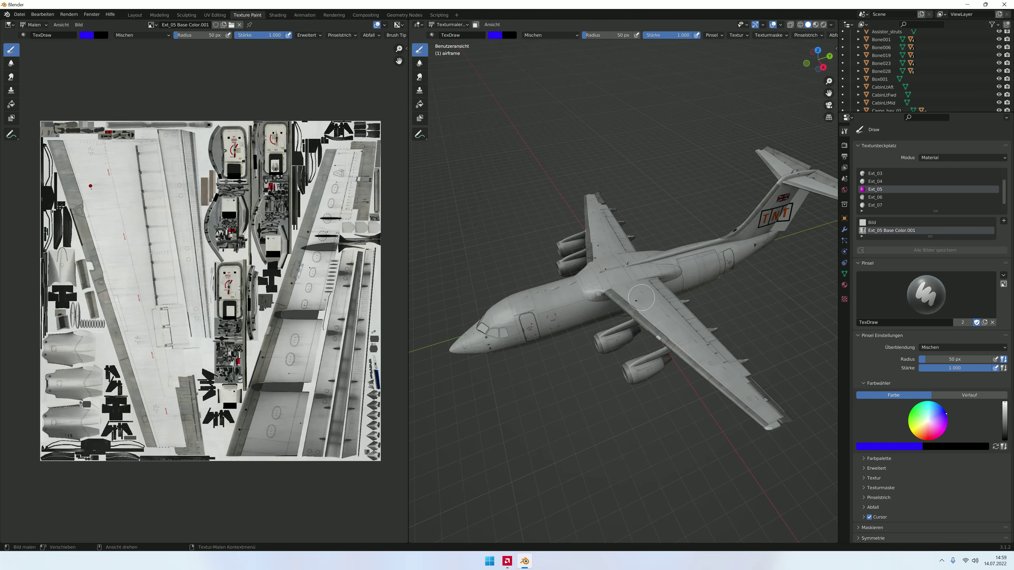
Step: Save the Ext_05 texture as a PNG into a Desktop folder
left_click(84, 25)
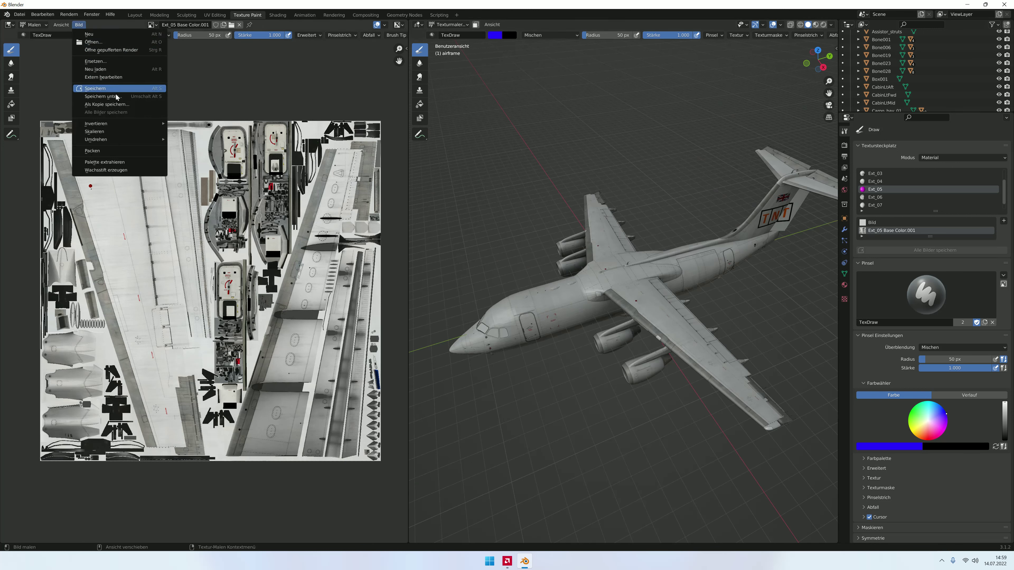
left_click(100, 88)
left_click(321, 262)
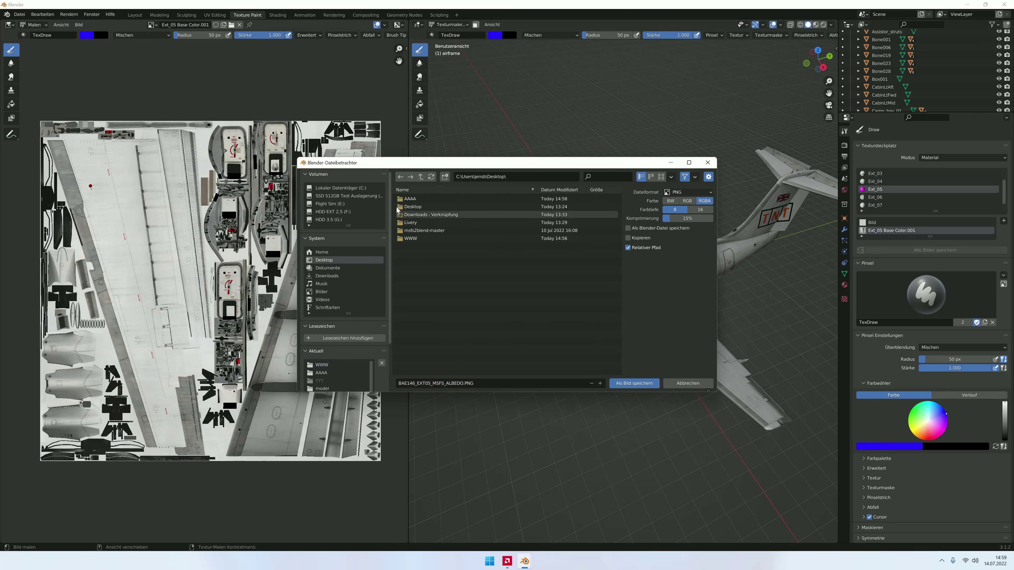
double_click(407, 203)
left_click(634, 383)
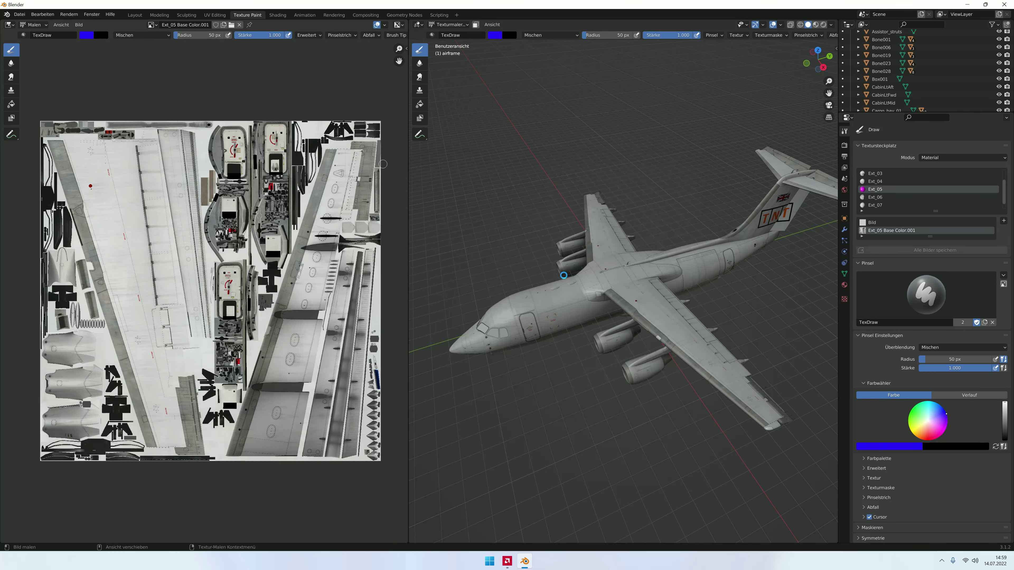
Step: Zoom in on the tail's TNT logo and switch the aircraft to object mode
middle_click_drag(562, 273, 562, 273)
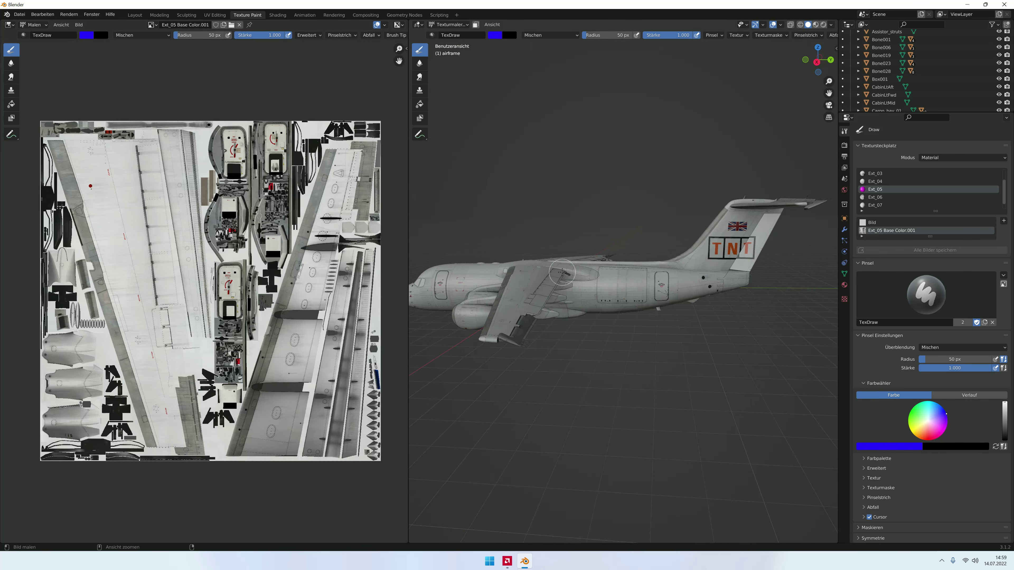
middle_click_drag(565, 265, 610, 180, "ctrl")
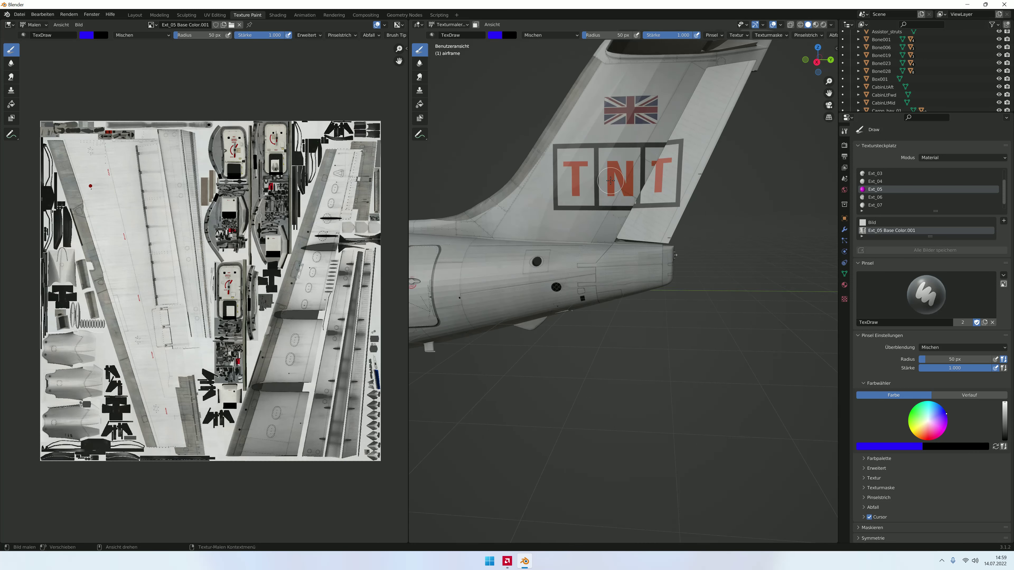
scroll(611, 180, "up", 3, "shift")
scroll(610, 180, "up", 3, "shift")
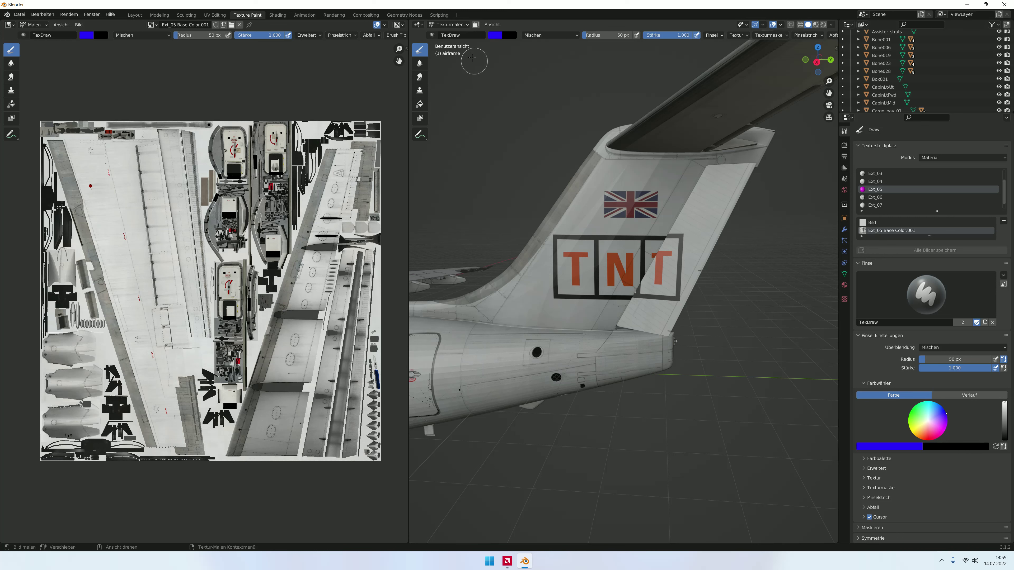
left_click(447, 25)
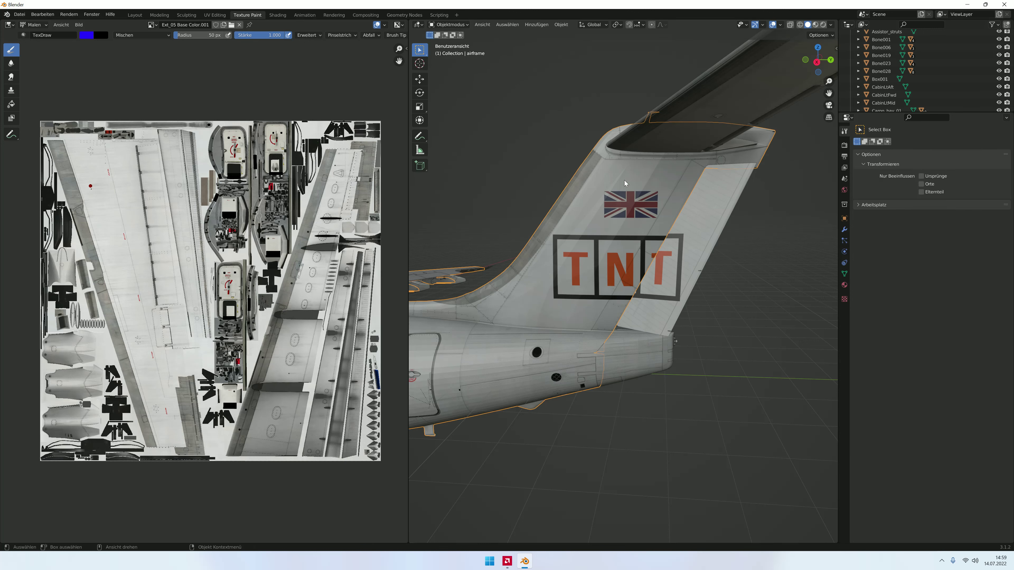
Step: Return the airframe to Texture Paint mode with Bild as the active paint slot
left_click(451, 25)
left_click(458, 74)
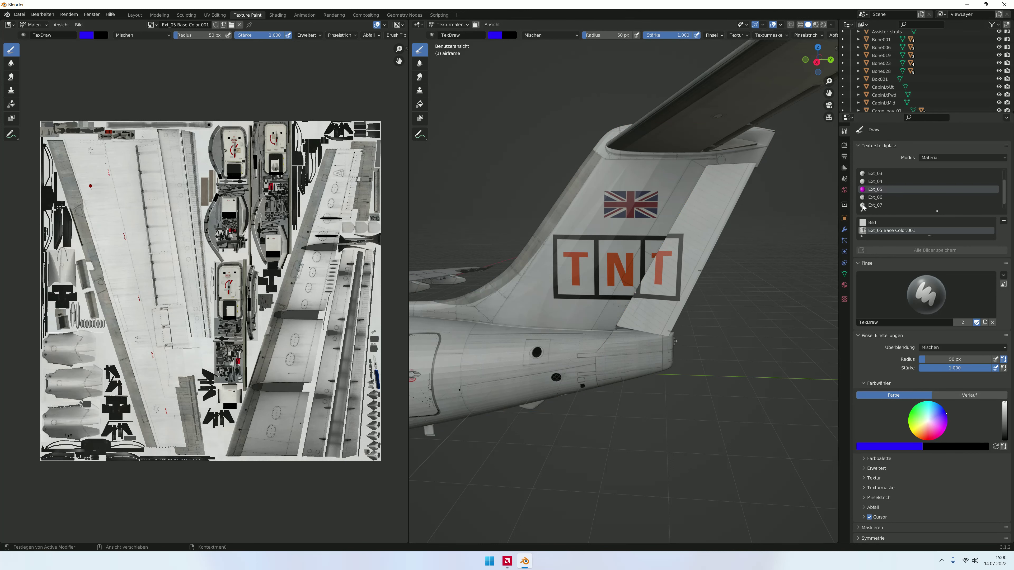
left_click(869, 223)
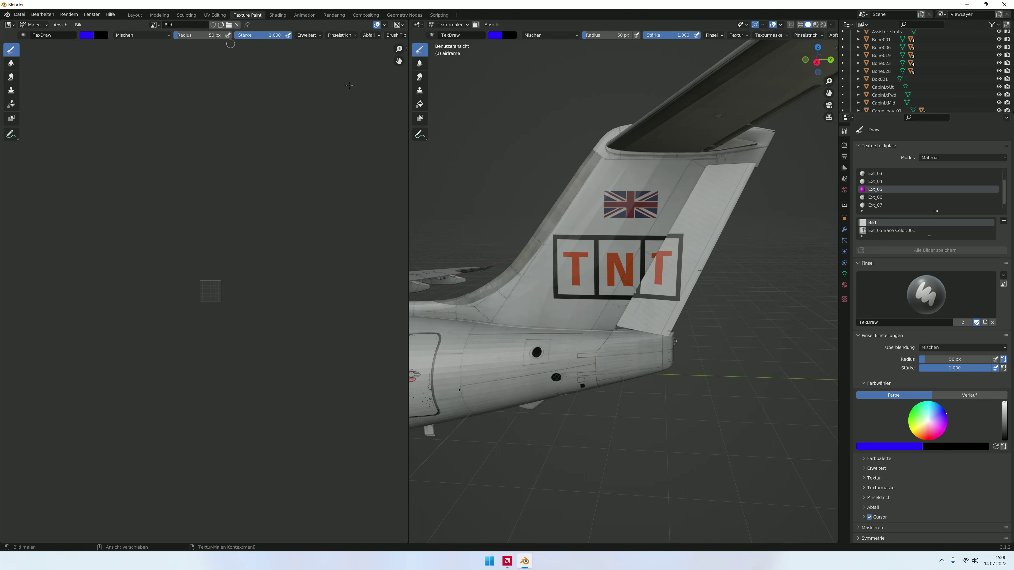
right_click(878, 230)
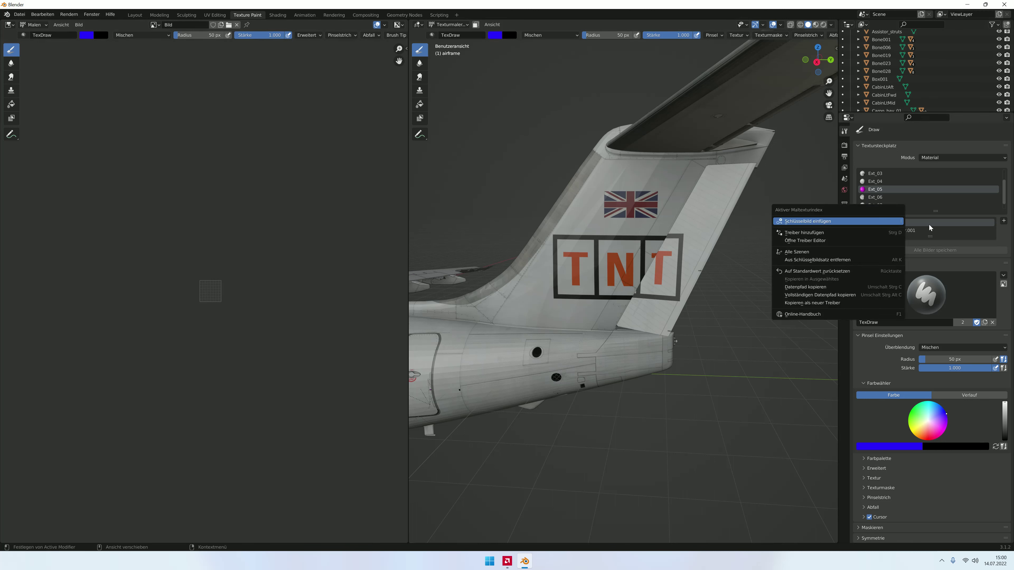
Step: Unlink the Bild image from the editor, reselect it, and browse the loaded images
left_click(79, 25)
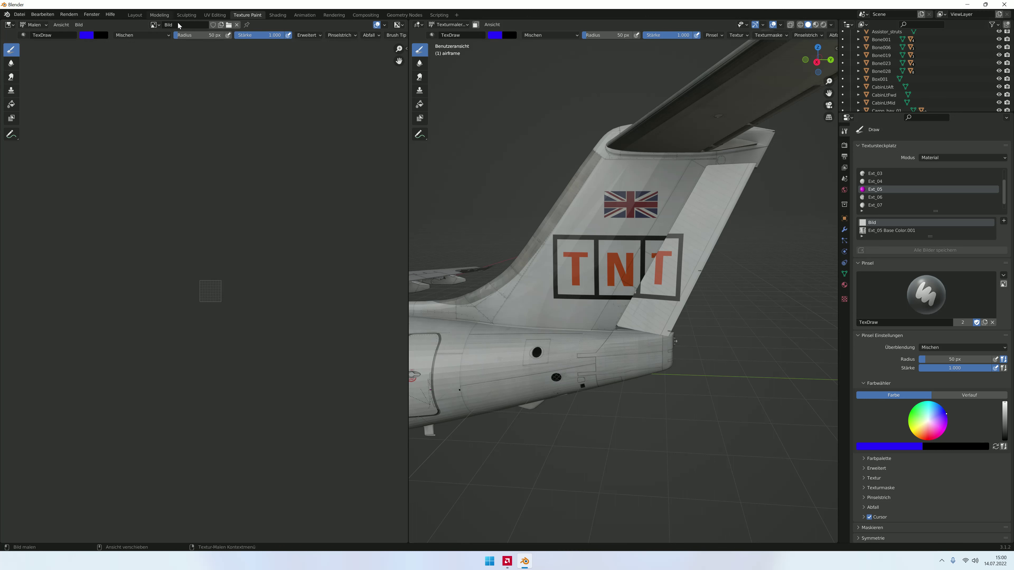
left_click(236, 25)
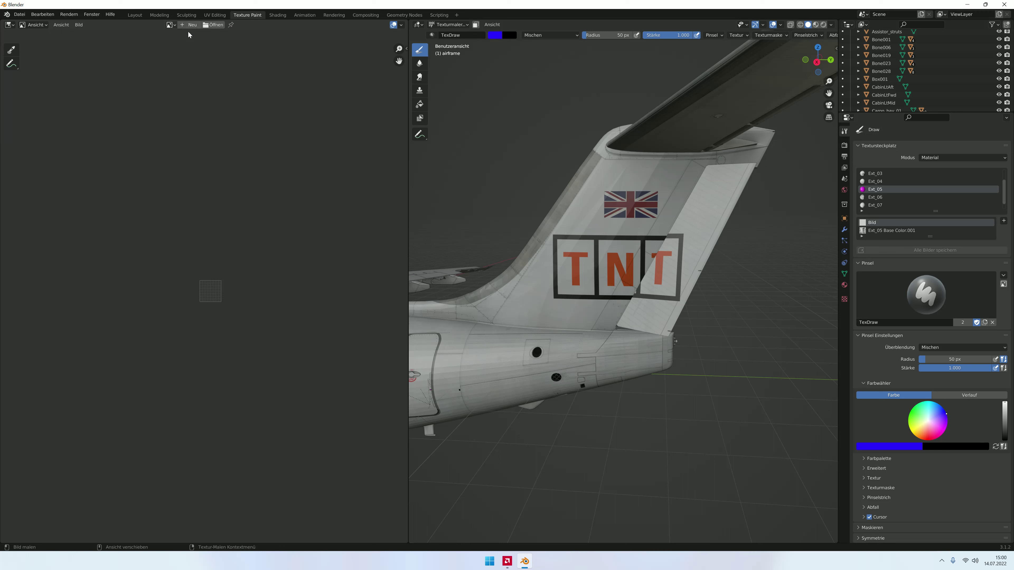
left_click(880, 232)
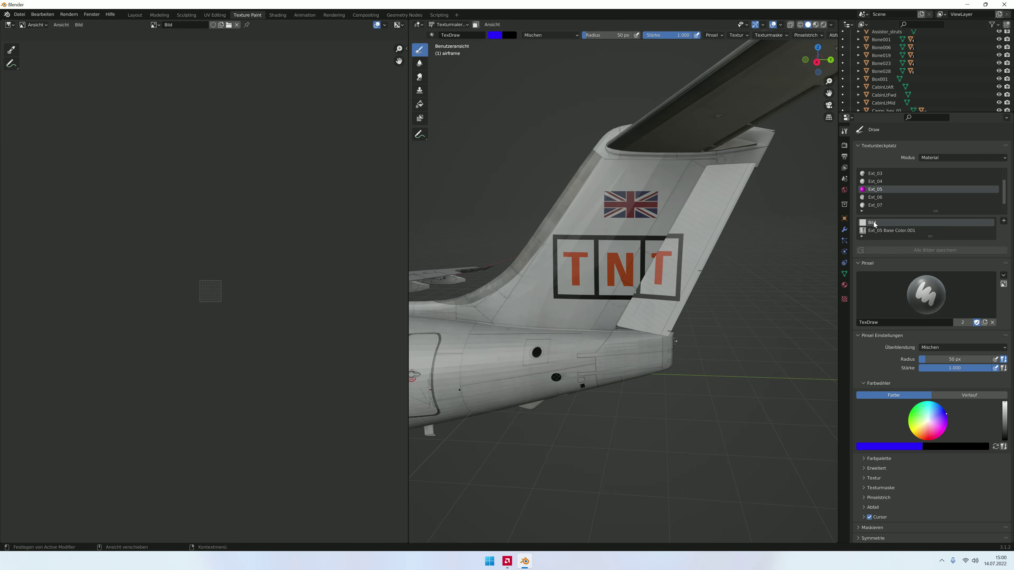
left_click(79, 24)
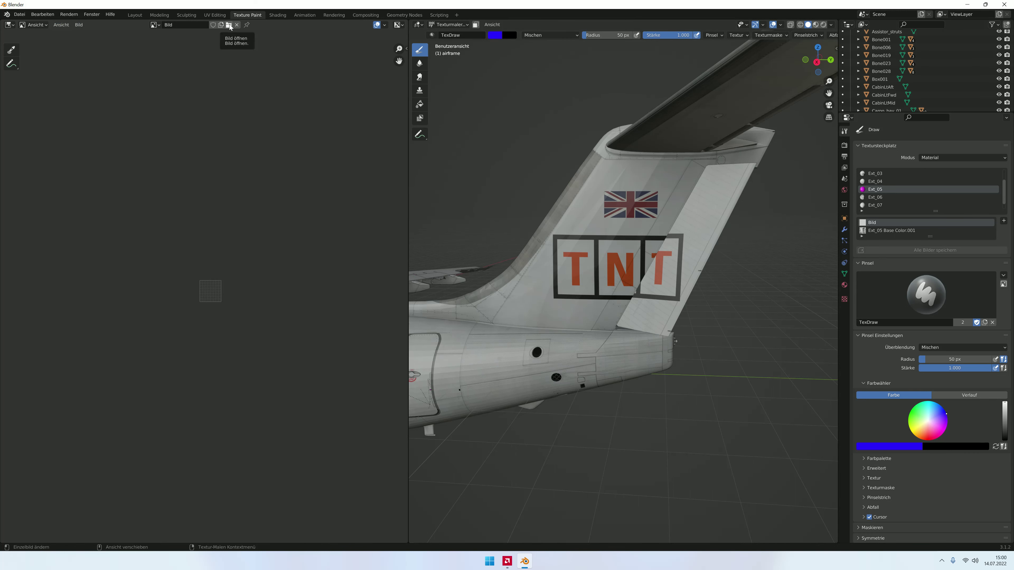
left_click(161, 24)
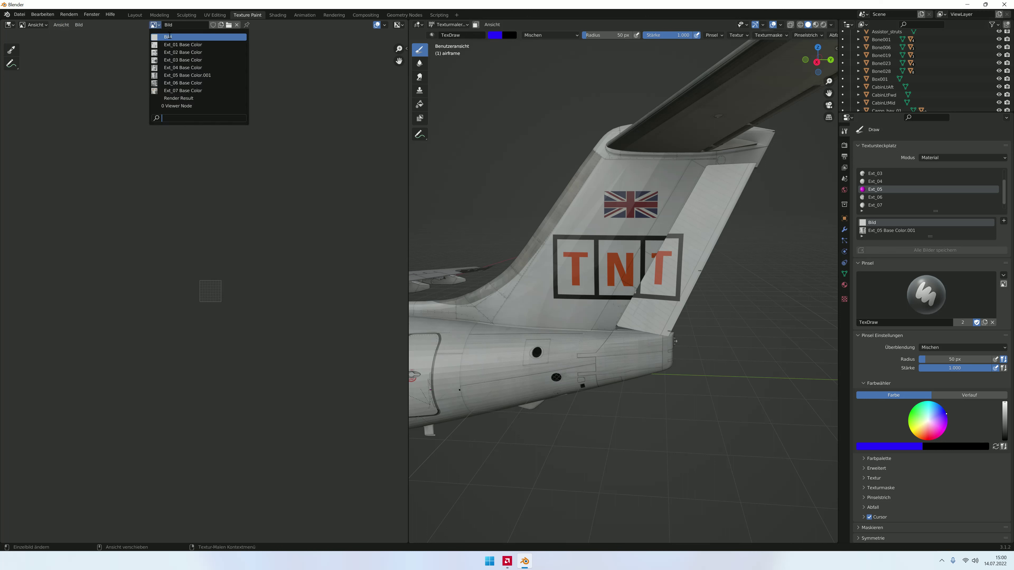
left_click(169, 36)
left_click(157, 27)
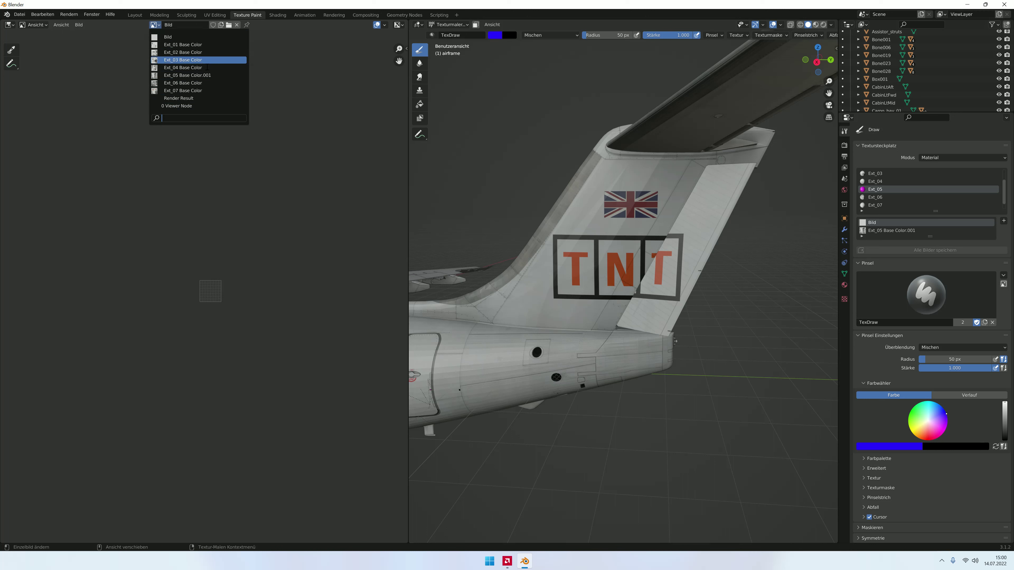
left_click(184, 75)
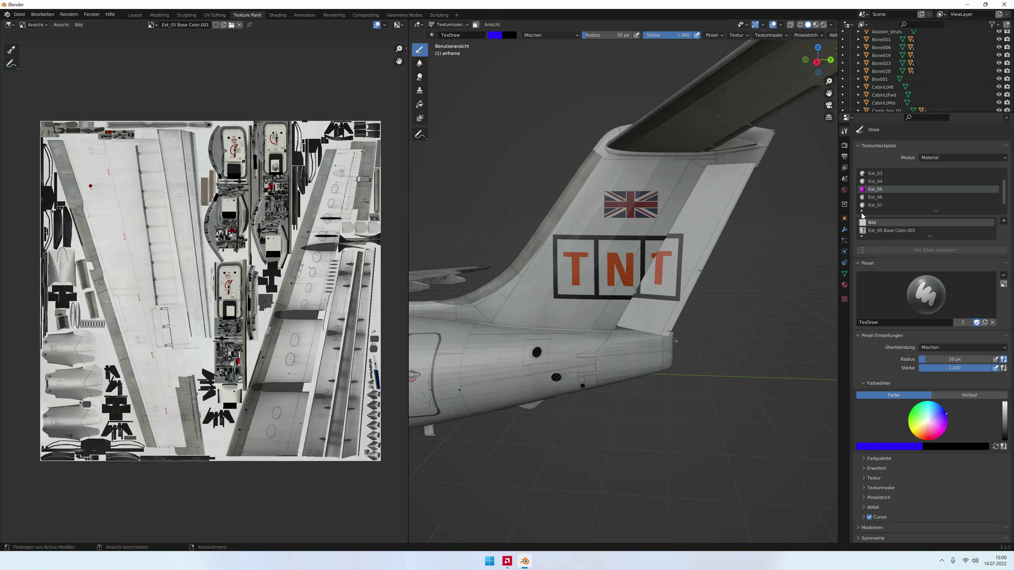
left_click(867, 223)
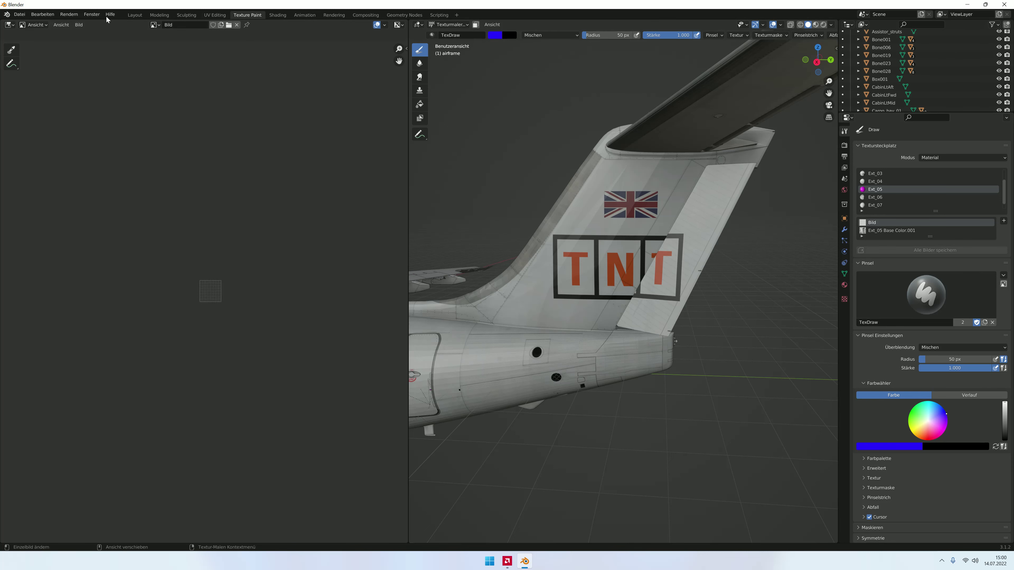
left_click(78, 25)
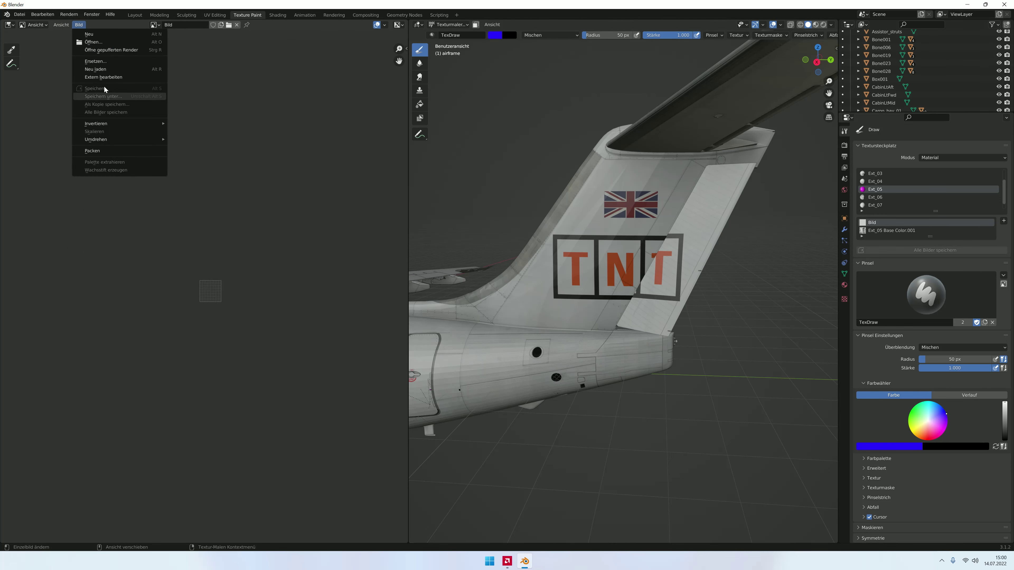
left_click(95, 62)
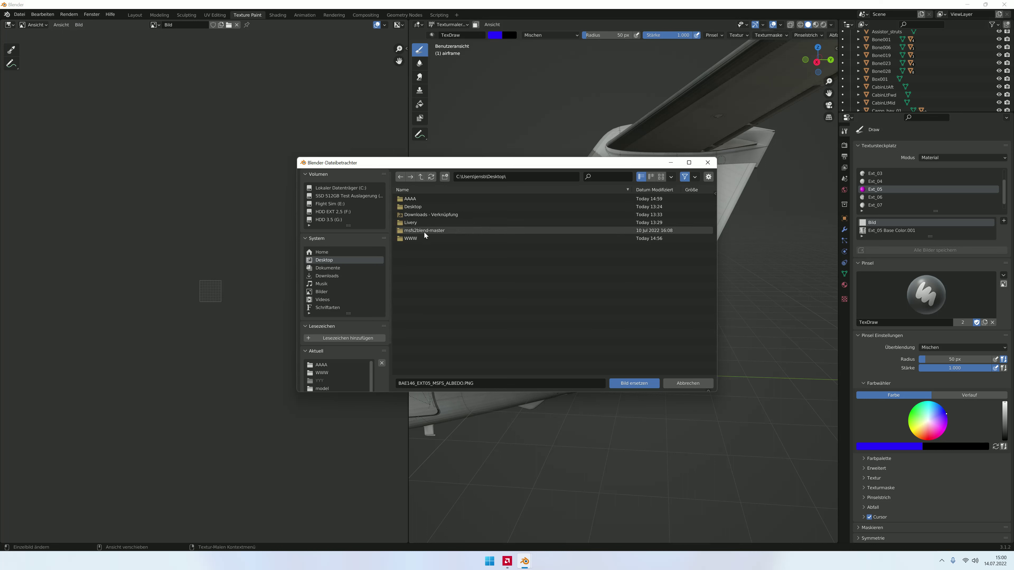
left_click(434, 239)
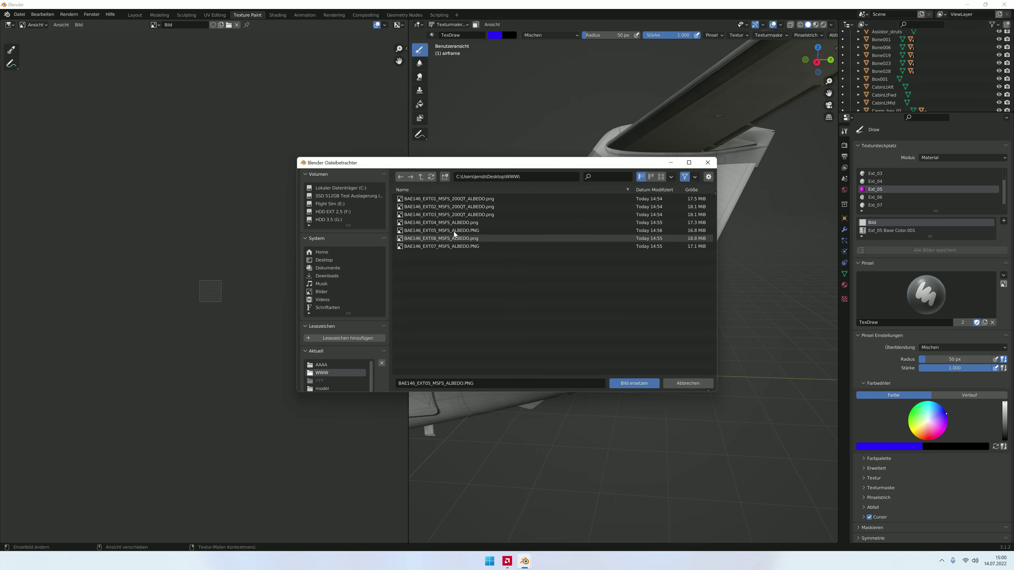
left_click(479, 230)
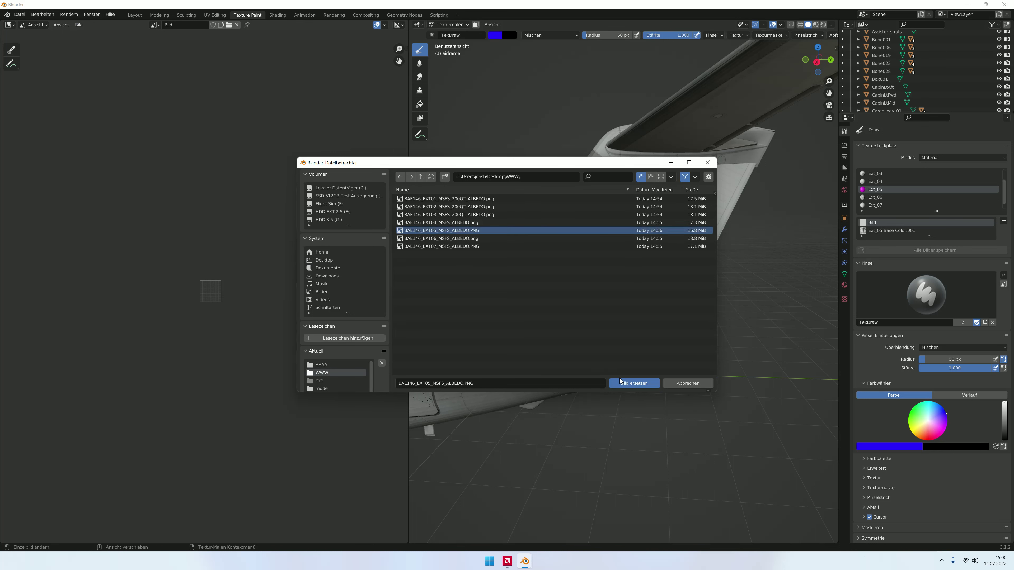
left_click(626, 383)
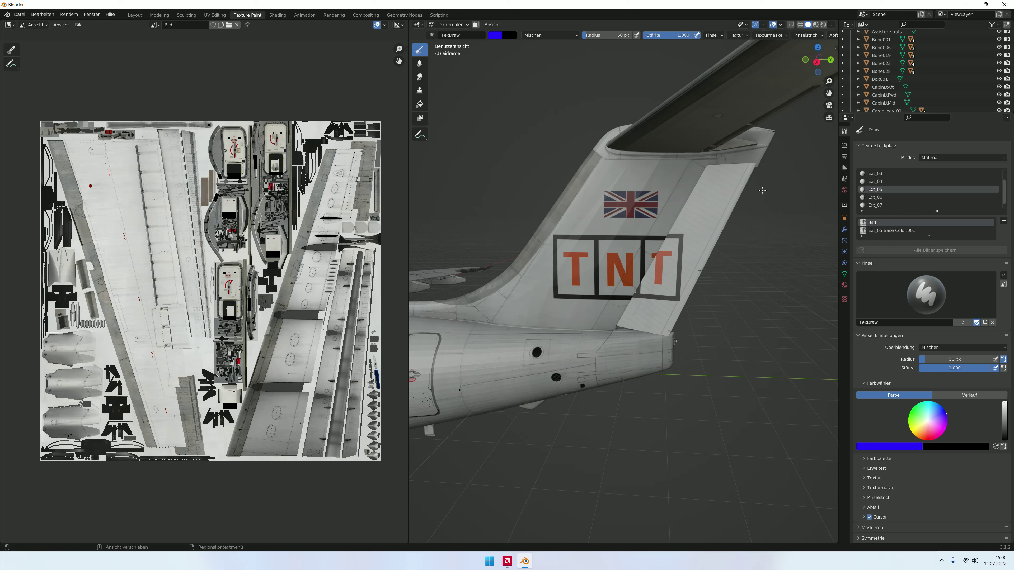
Step: Save the Bild image as a PNG into AAAA, overwriting the existing file
left_click(75, 25)
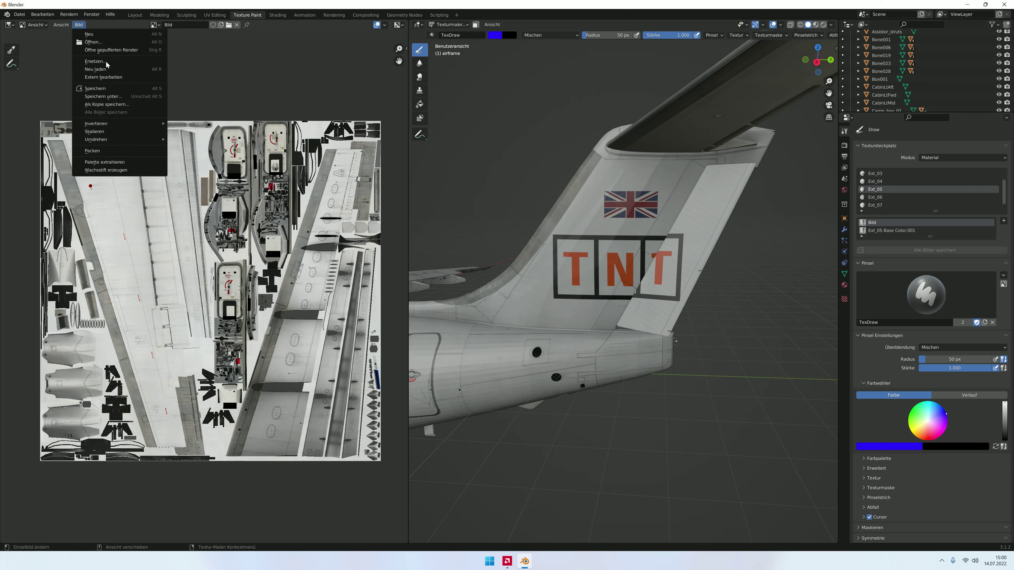
left_click(108, 96)
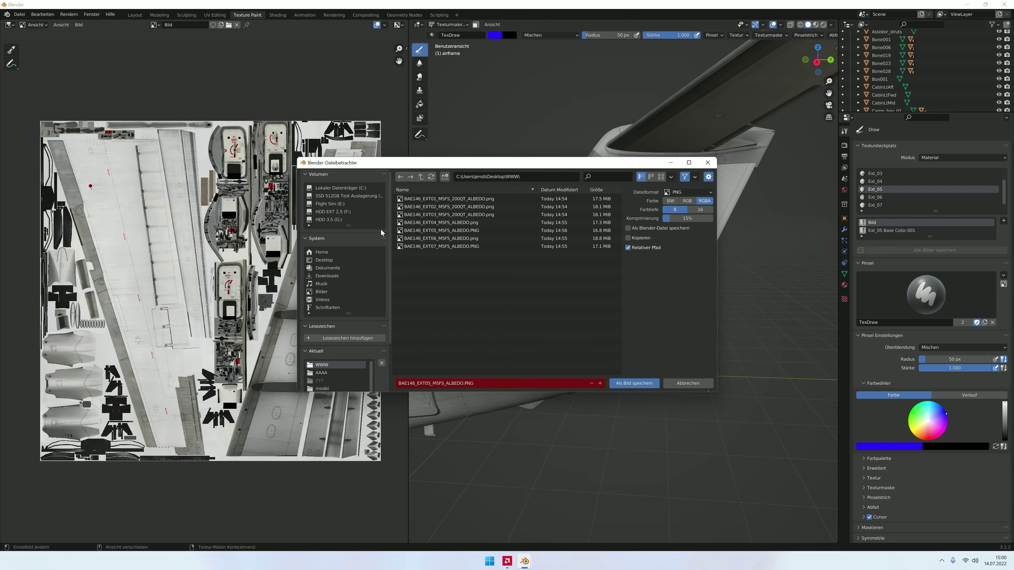
left_click(325, 260)
double_click(426, 198)
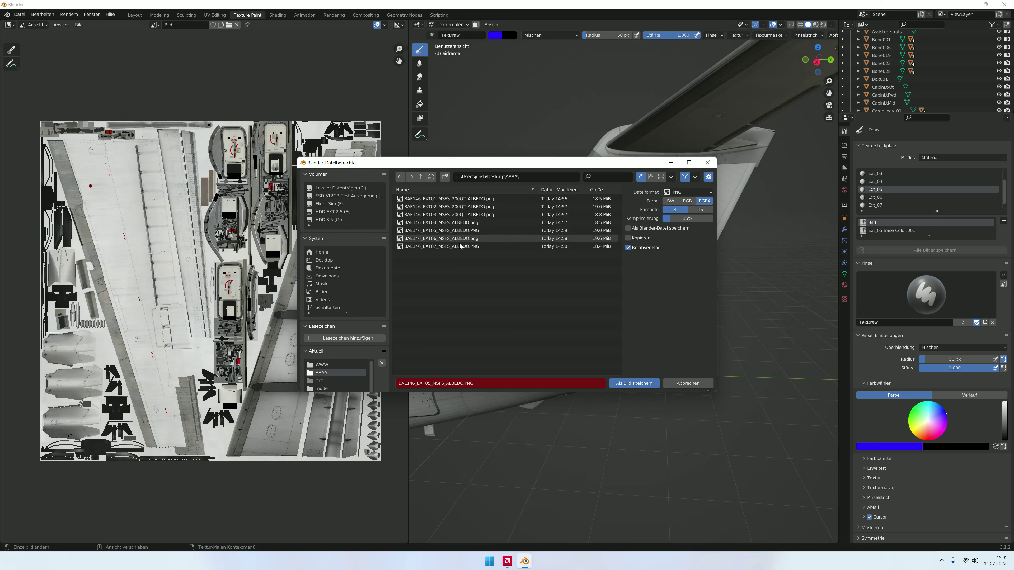
left_click(637, 385)
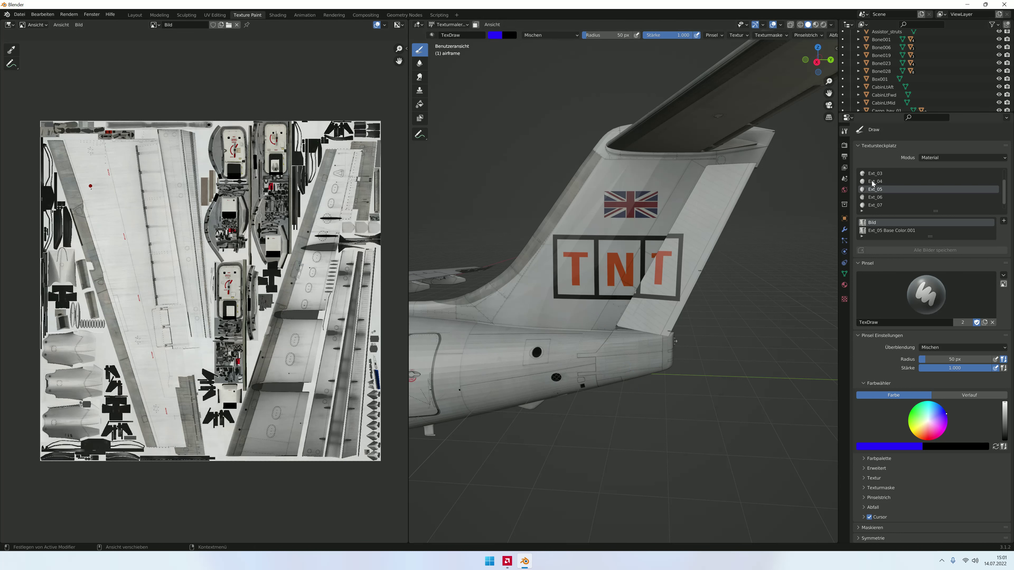
Step: Make Ext_07 the active texture slot and show its Base Color image
scroll(873, 191, "down", 1)
scroll(873, 191, "up", 1)
scroll(873, 191, "up", 2)
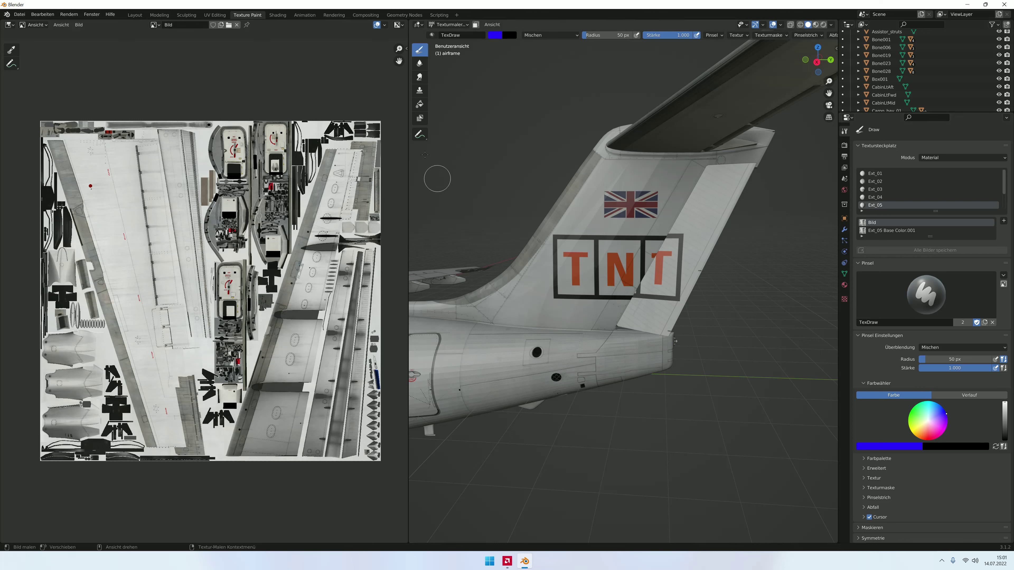
scroll(869, 201, "down", 1)
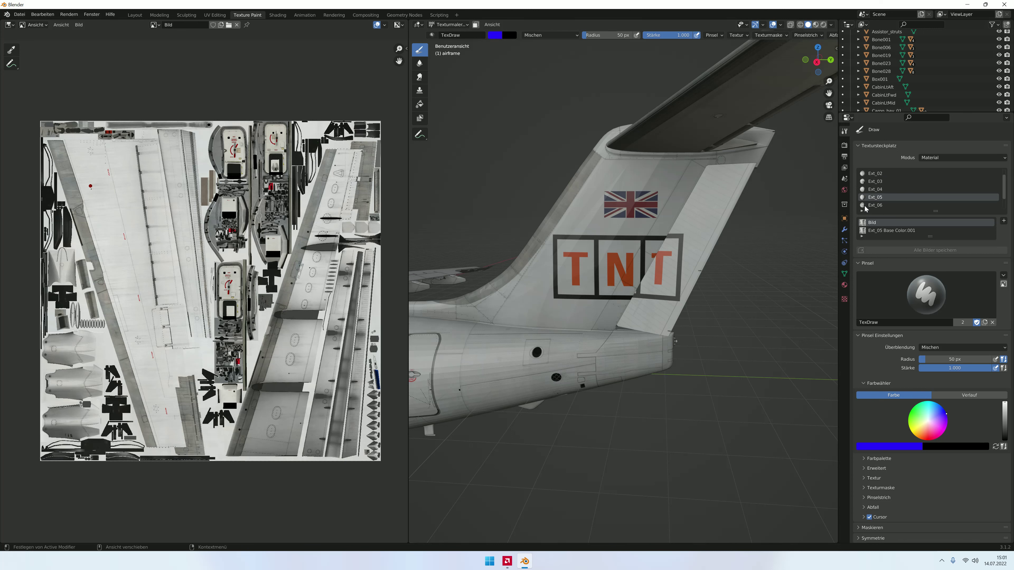
scroll(865, 209, "down", 1)
left_click(874, 205)
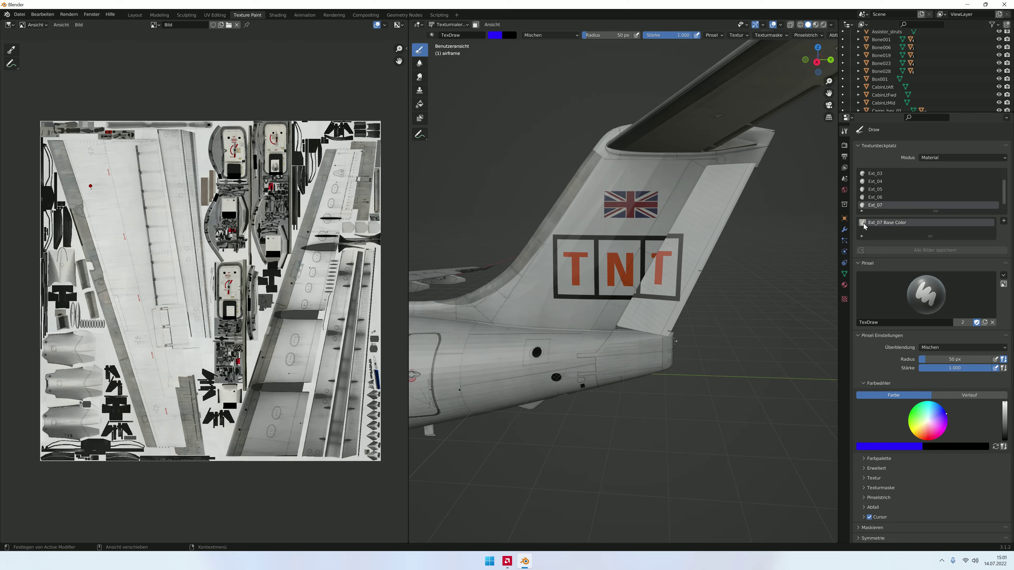
left_click(864, 224)
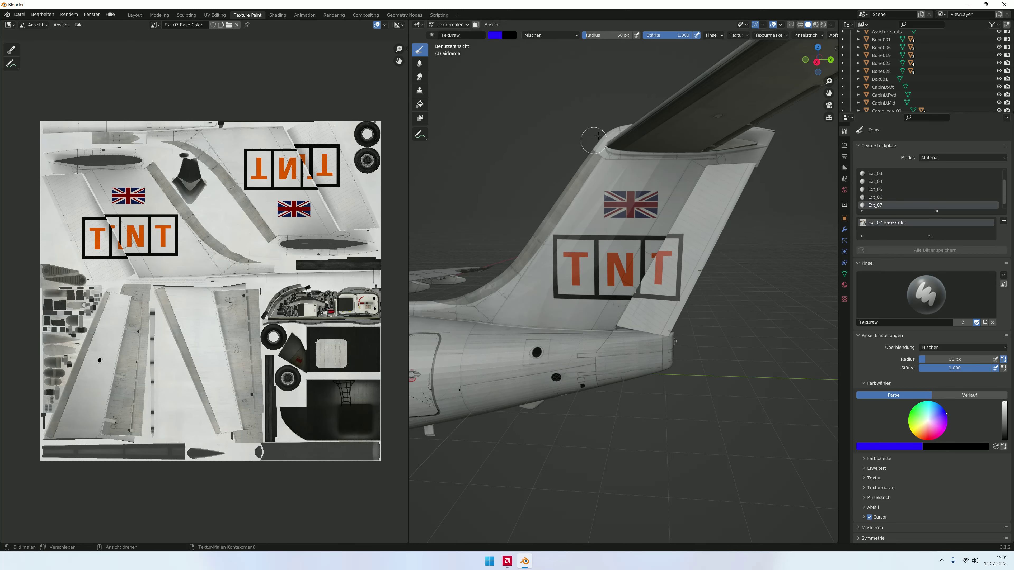
Step: Re-enter Texture Paint mode and sample the fin's light grey as the brush colour
left_click(450, 25)
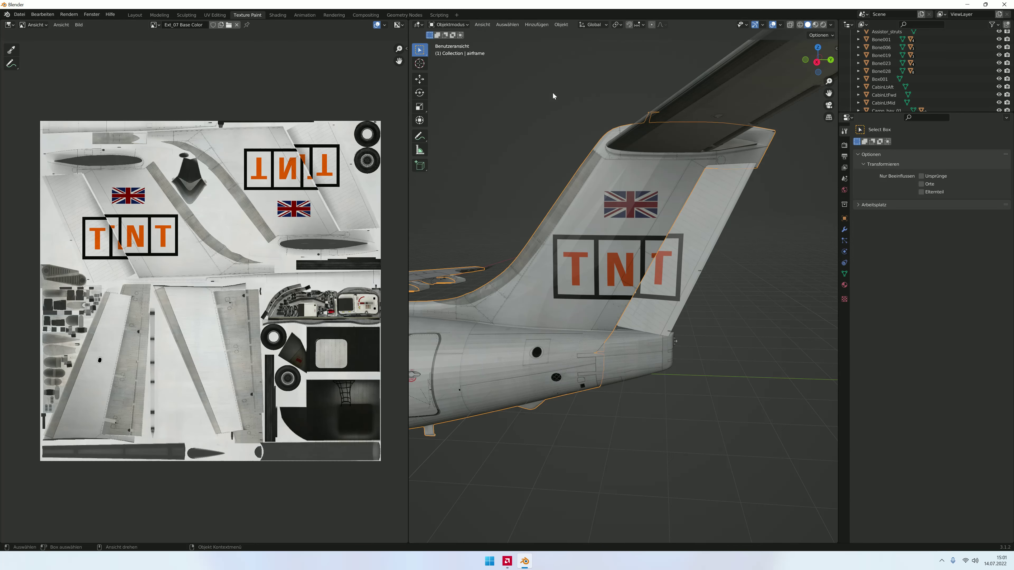
left_click(455, 25)
left_click(461, 82)
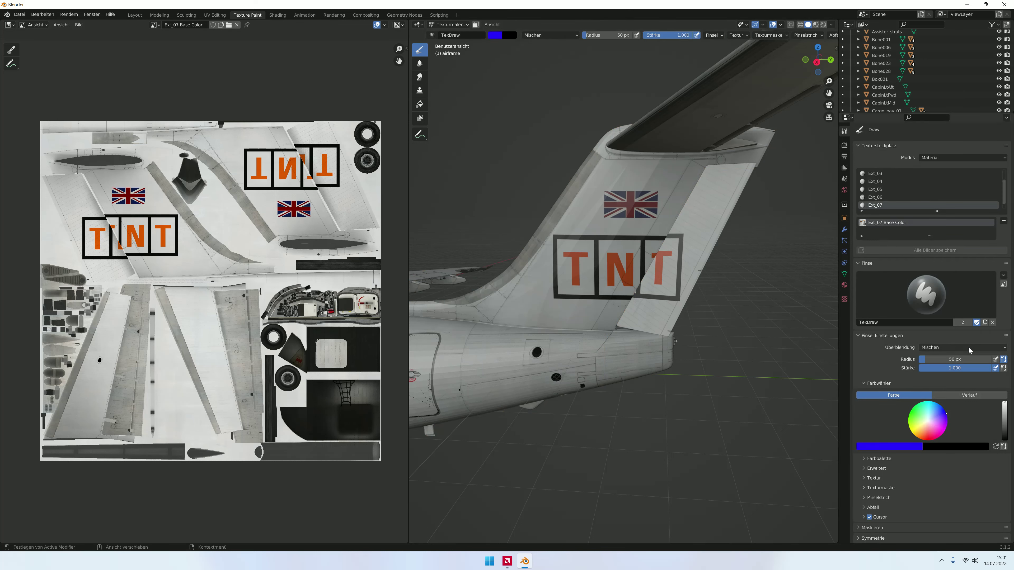
left_click(911, 446)
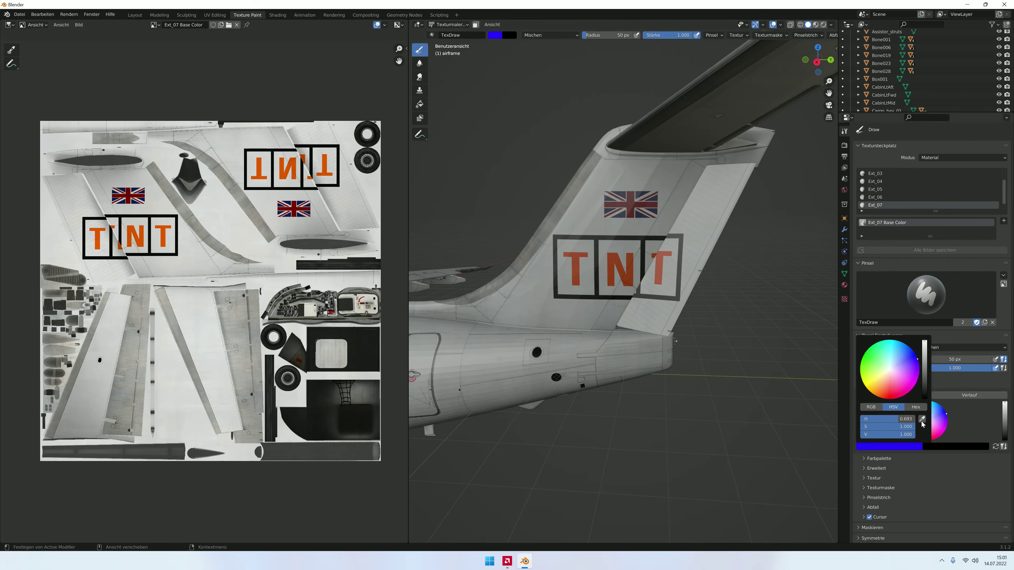
left_click(923, 418)
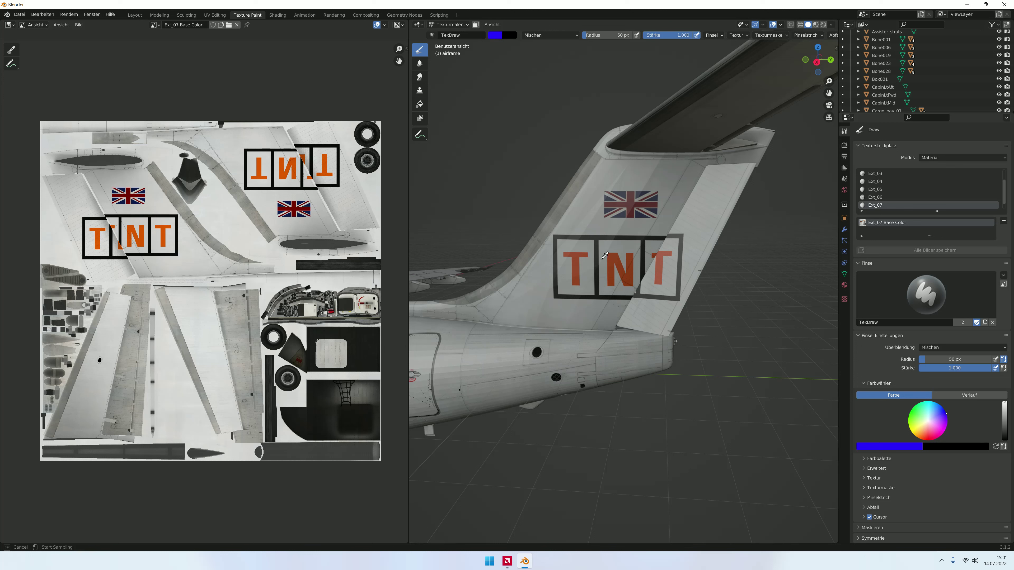
left_click(263, 138)
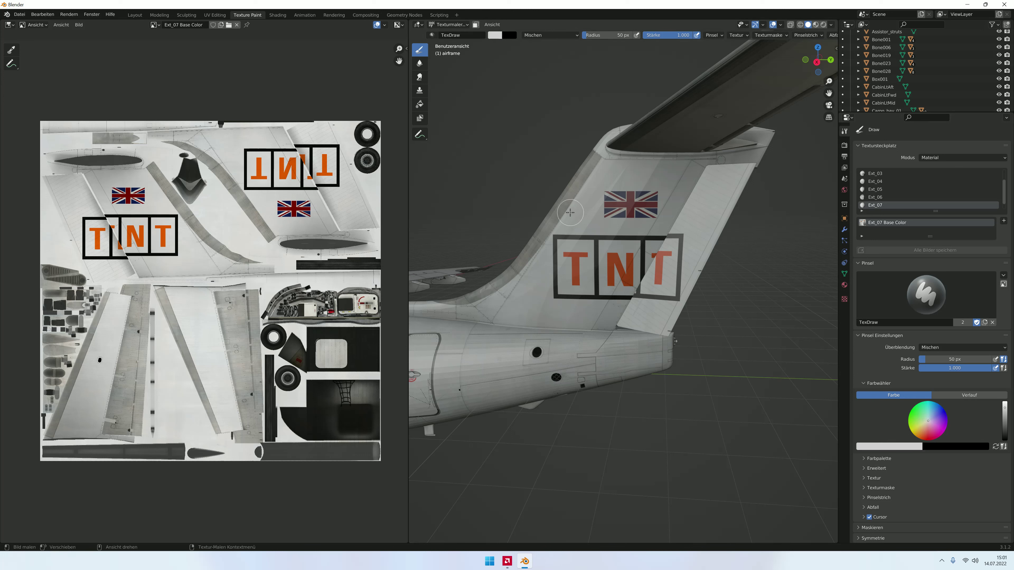
Step: Paint over the Union Jack and upper fin with the sampled light grey
mouse_move(604, 198)
left_mouse_down()
mouse_move(649, 219)
mouse_move(642, 208)
mouse_move(573, 232)
mouse_move(553, 255)
mouse_move(671, 224)
mouse_move(588, 242)
mouse_move(655, 240)
mouse_move(590, 259)
mouse_move(560, 252)
mouse_move(559, 280)
mouse_move(626, 280)
mouse_move(539, 295)
left_mouse_up()
left_click_drag(663, 212, 669, 203)
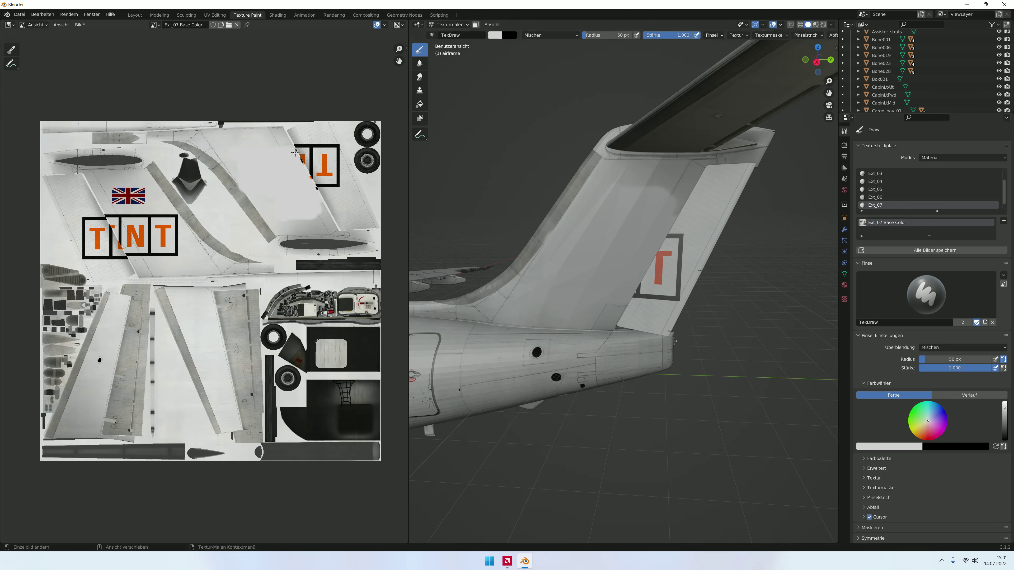
left_click(654, 195)
Step: Darken the brush grey slightly and paint grey bands over the fin and TNT logo area
left_click(1006, 410)
mouse_move(615, 207)
left_mouse_down()
mouse_move(671, 199)
mouse_move(661, 184)
left_mouse_up()
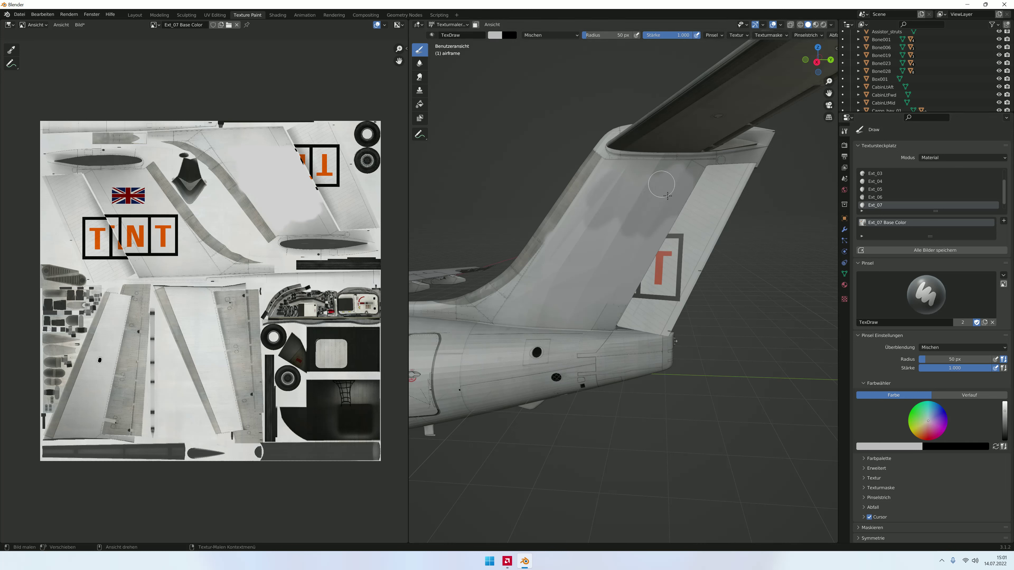
left_click(1005, 417)
mouse_move(638, 172)
left_mouse_down()
mouse_move(703, 193)
mouse_move(611, 142)
mouse_move(748, 138)
mouse_move(614, 130)
mouse_move(766, 156)
mouse_move(740, 134)
left_mouse_up()
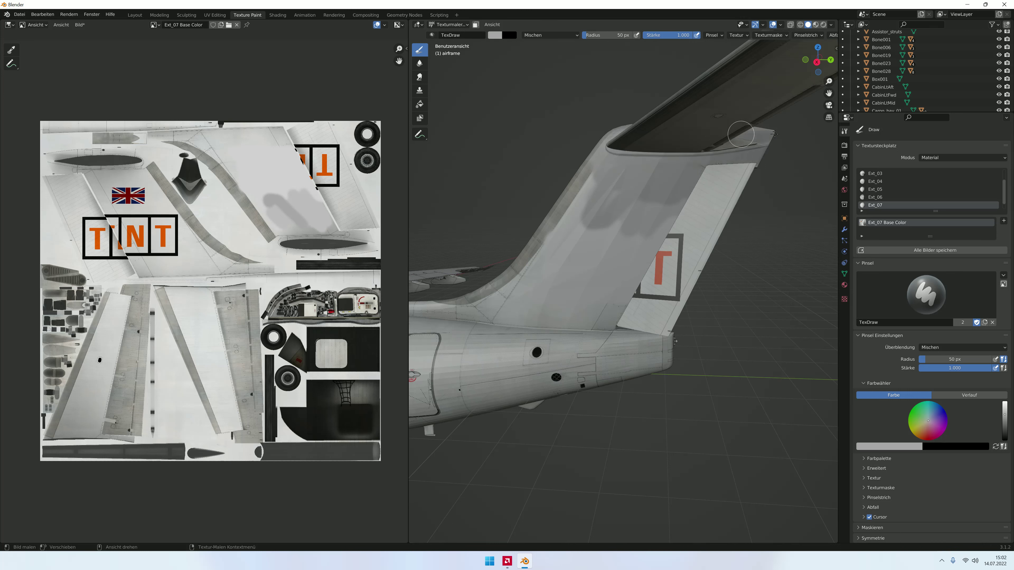
mouse_move(713, 196)
left_mouse_down()
mouse_move(496, 195)
mouse_move(738, 205)
left_mouse_up()
mouse_move(739, 204)
left_mouse_down()
mouse_move(519, 222)
mouse_move(736, 211)
mouse_move(441, 211)
mouse_move(724, 247)
left_mouse_up()
mouse_move(724, 247)
left_mouse_down()
mouse_move(472, 239)
mouse_move(444, 251)
mouse_move(630, 279)
mouse_move(478, 279)
mouse_move(491, 282)
left_mouse_up()
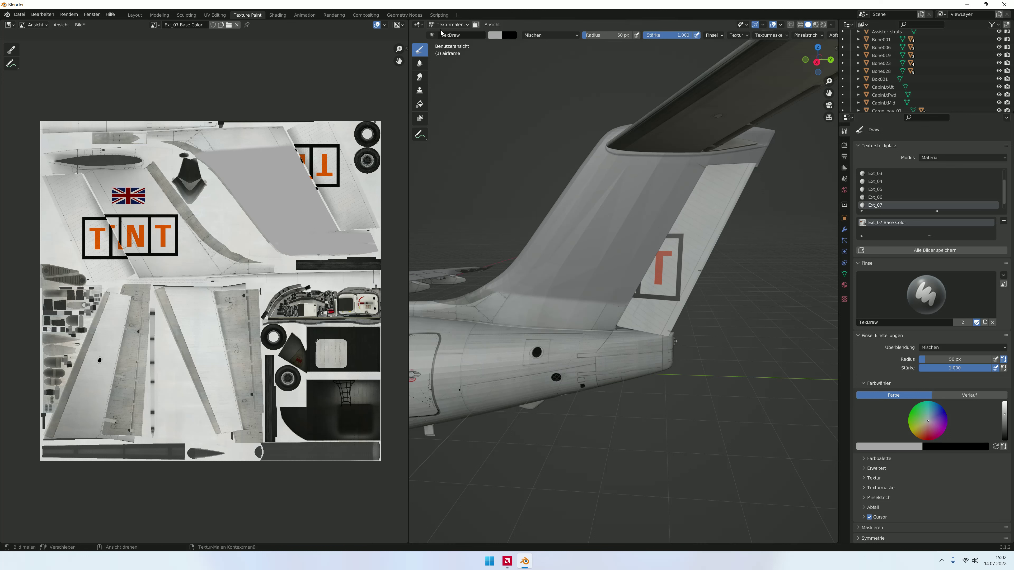
Step: Select the Rudder in Object Mode and return it to Texture Paint mode
left_click(447, 24)
left_click(445, 36)
left_click(449, 25)
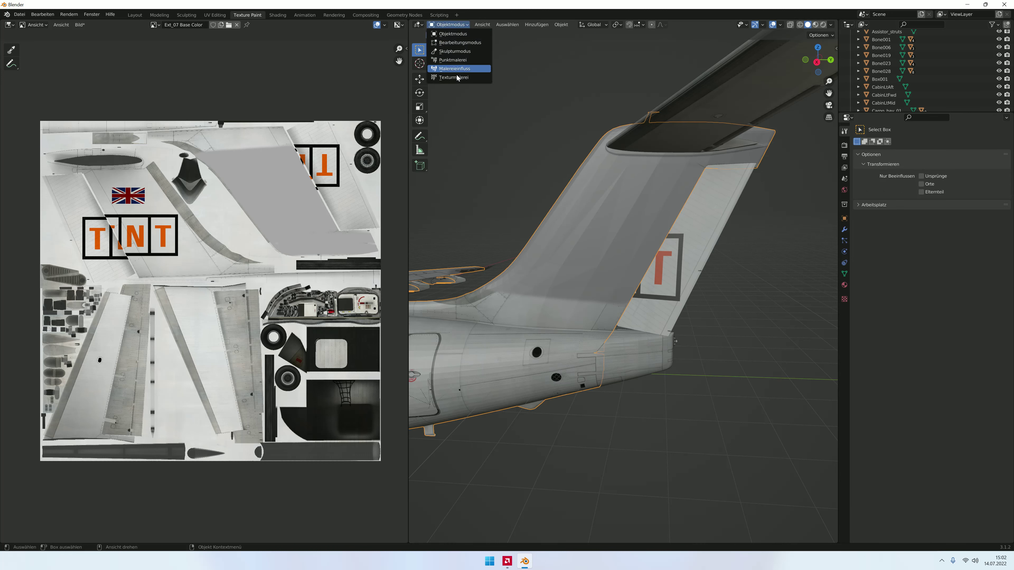
left_click(451, 69)
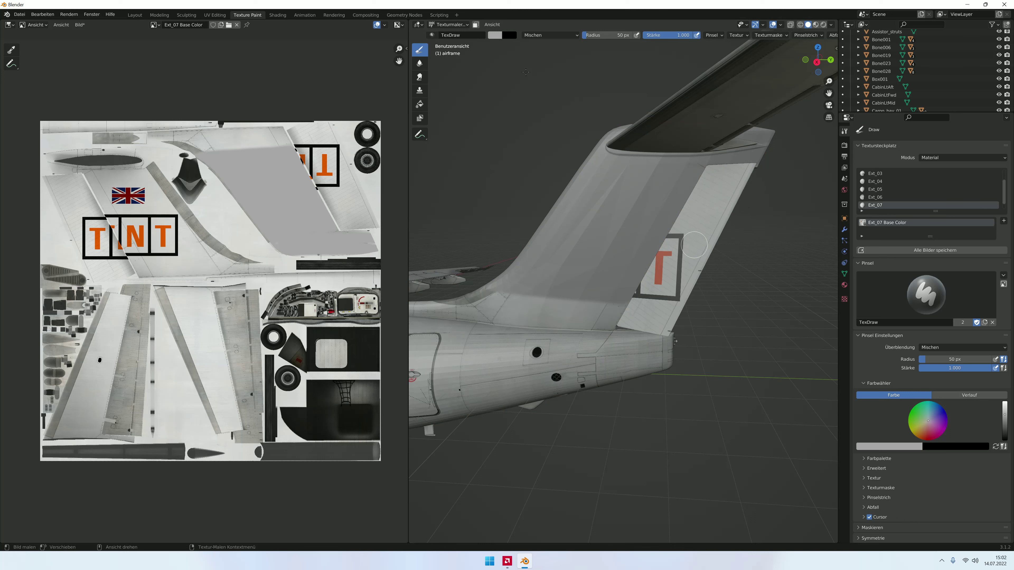
left_click(447, 25)
left_click(703, 218)
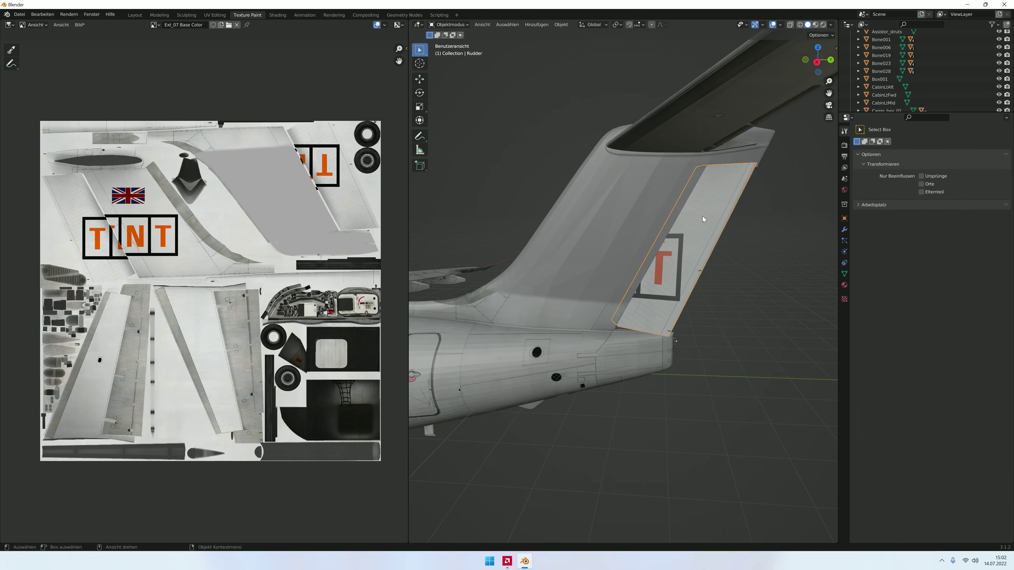
left_click(463, 26)
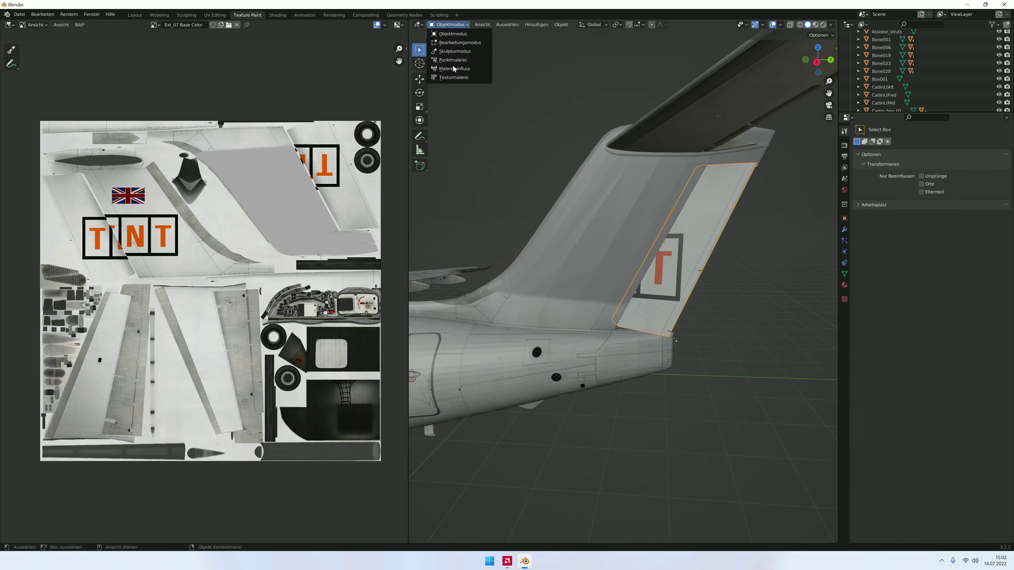
left_click(451, 69)
Step: Paint out the rudder's T in grey, orbit to the fin's other side, and show mirror symmetry options
mouse_move(663, 240)
left_mouse_down()
mouse_move(725, 181)
mouse_move(653, 326)
left_mouse_up()
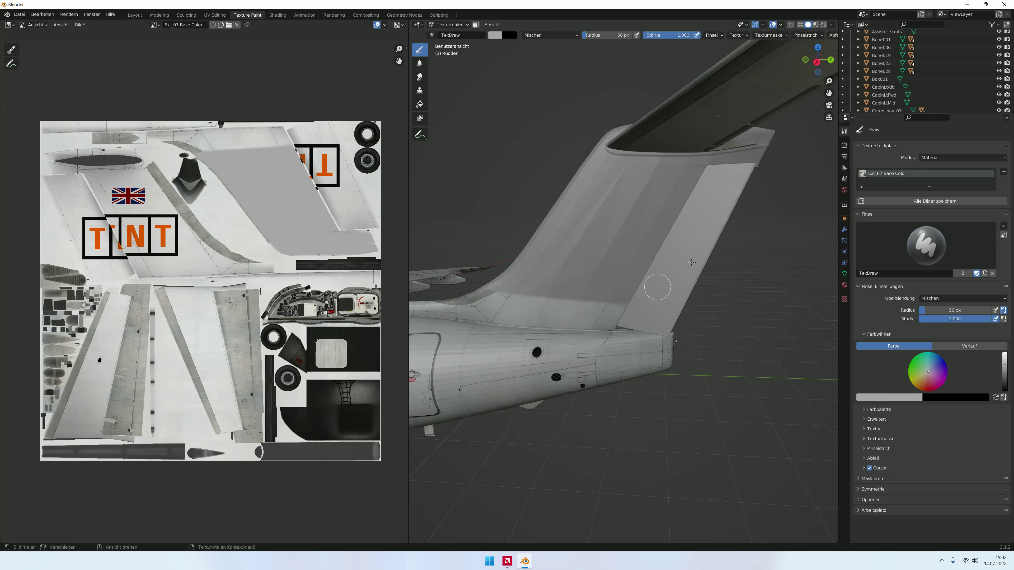
left_click_drag(652, 325, 607, 279)
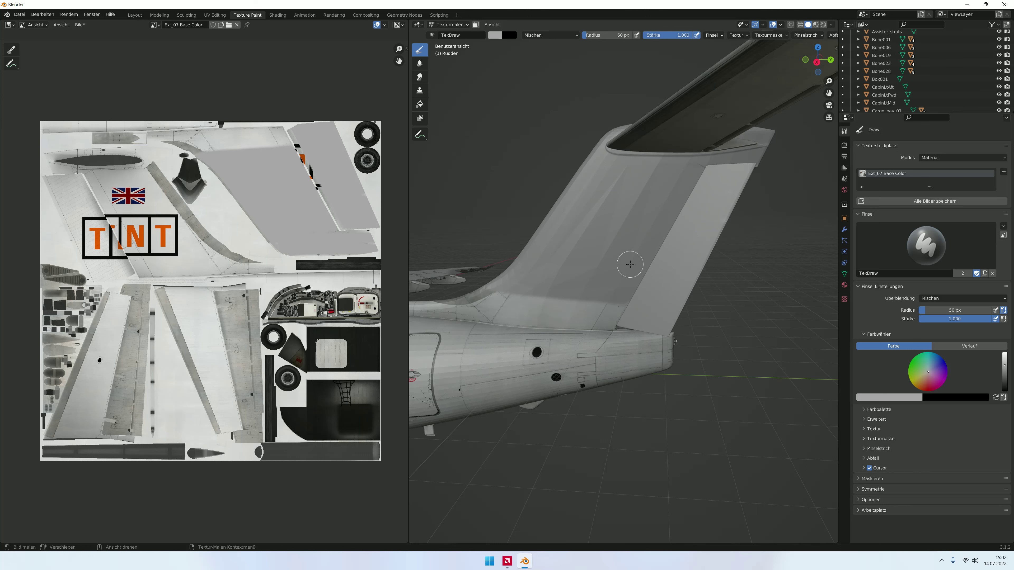
middle_click_drag(643, 251, 638, 261)
middle_click_drag(620, 256, 623, 233)
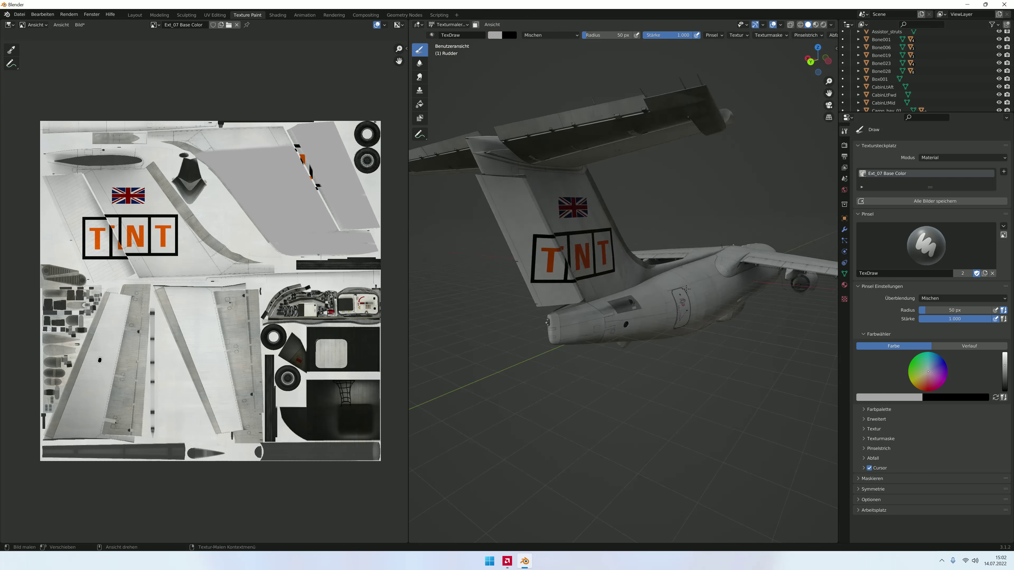
scroll(623, 234, "up", 3)
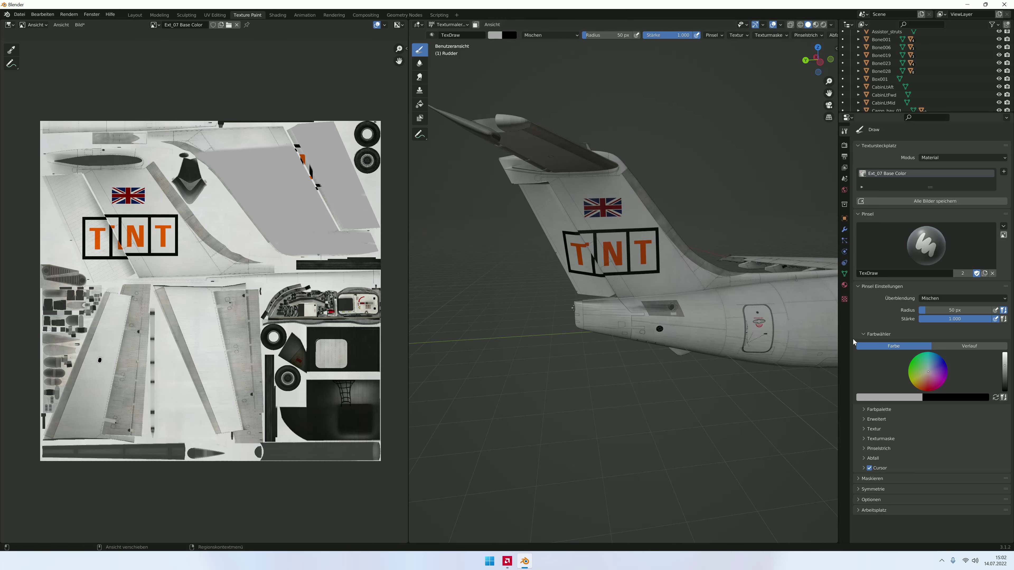
left_click(875, 489)
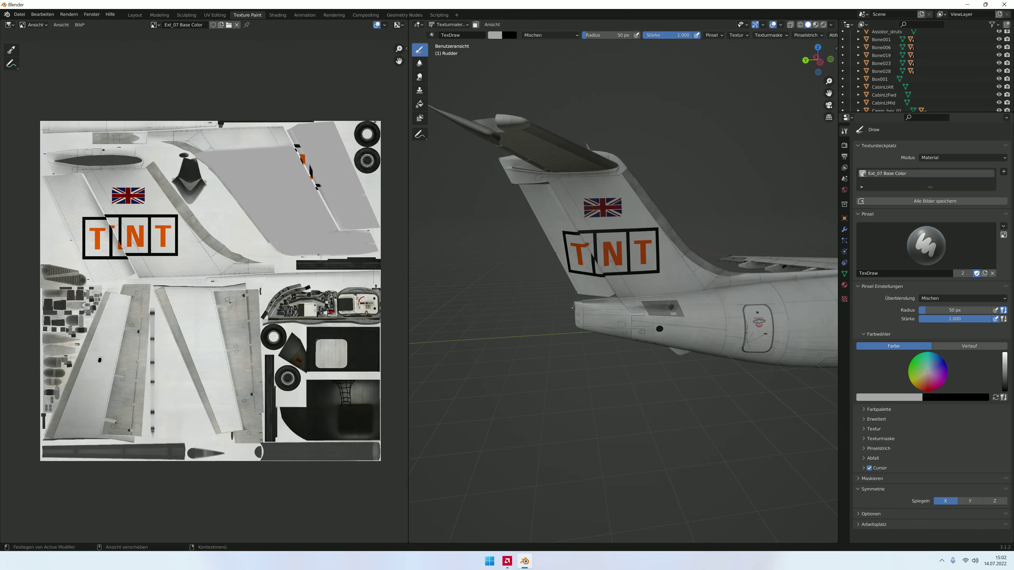
Step: Switch the brush colour to black, paint the rudder solid black, and orbit back to the logo side
left_click(1004, 391)
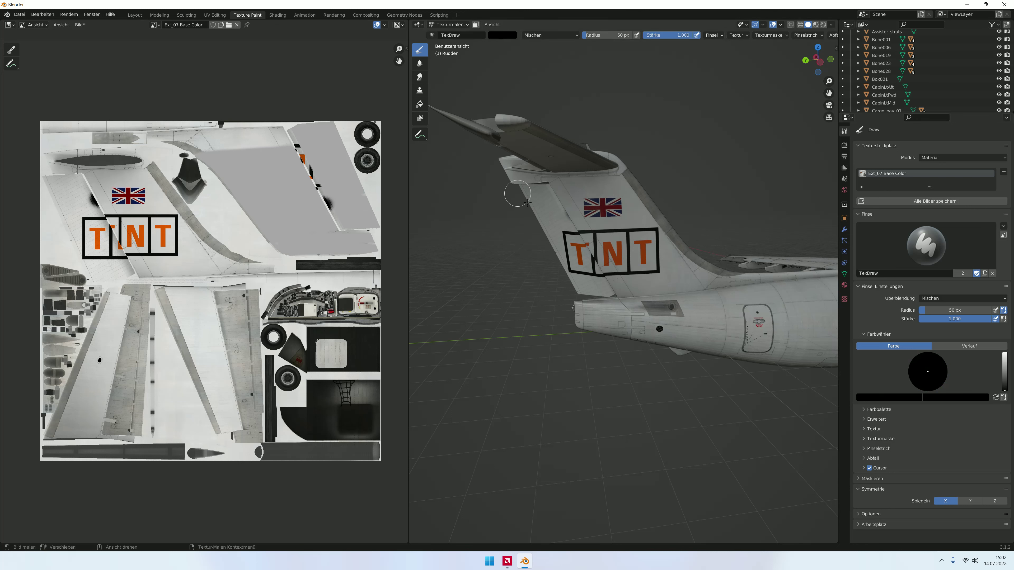
left_click_drag(579, 238, 542, 195)
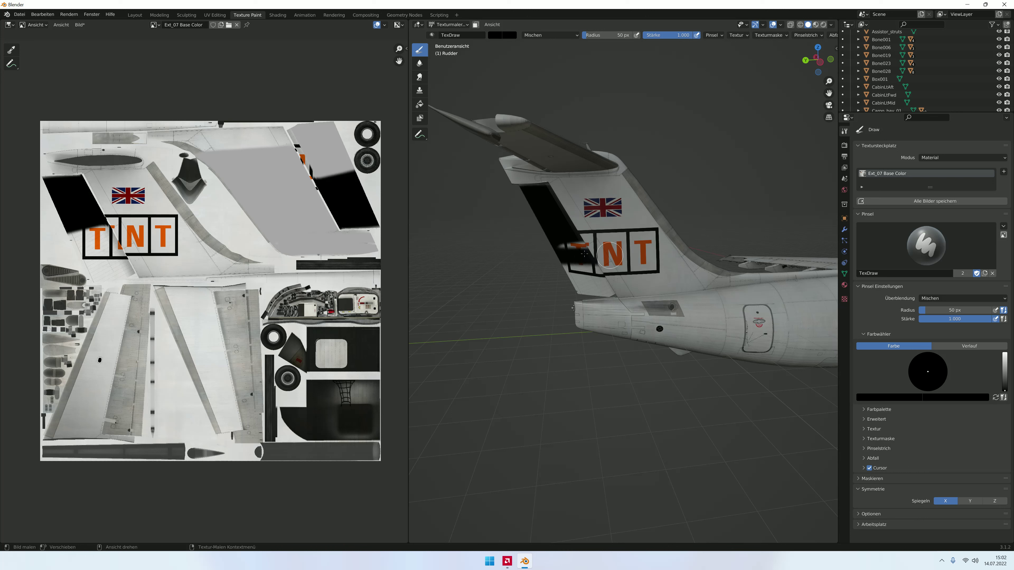
left_click_drag(575, 241, 605, 292)
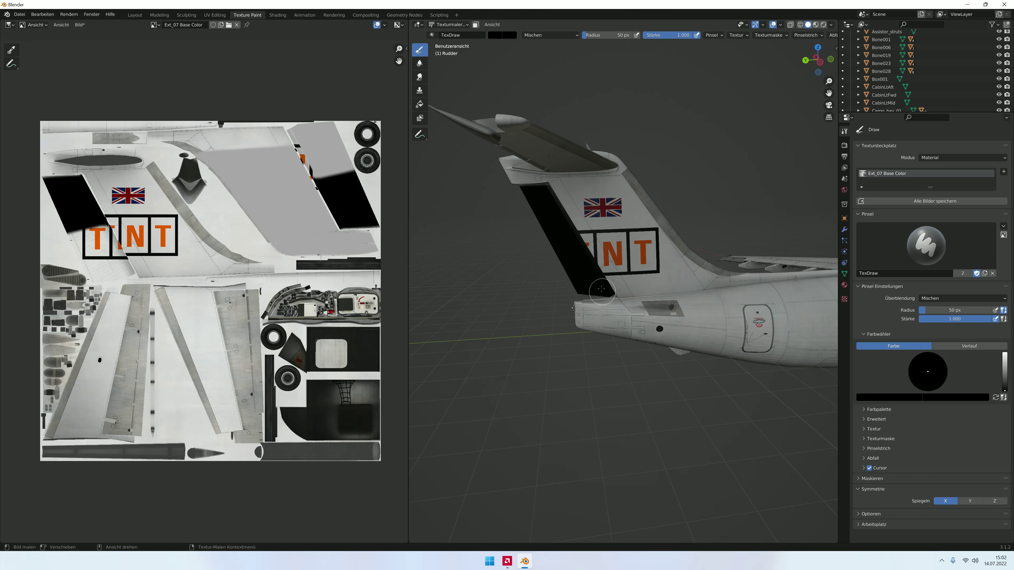
middle_click_drag(604, 292, 697, 256)
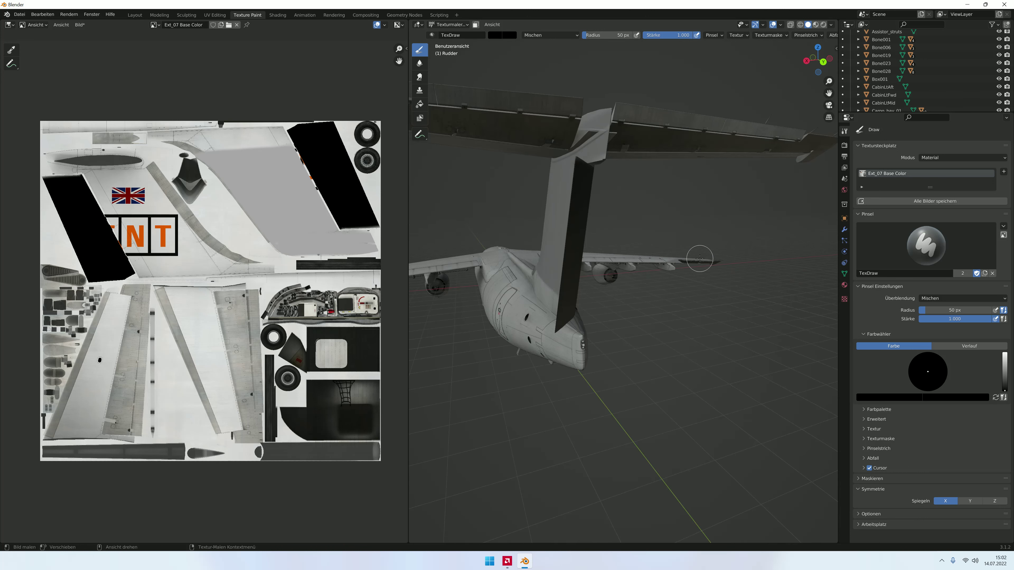
scroll(697, 256, "up", 5)
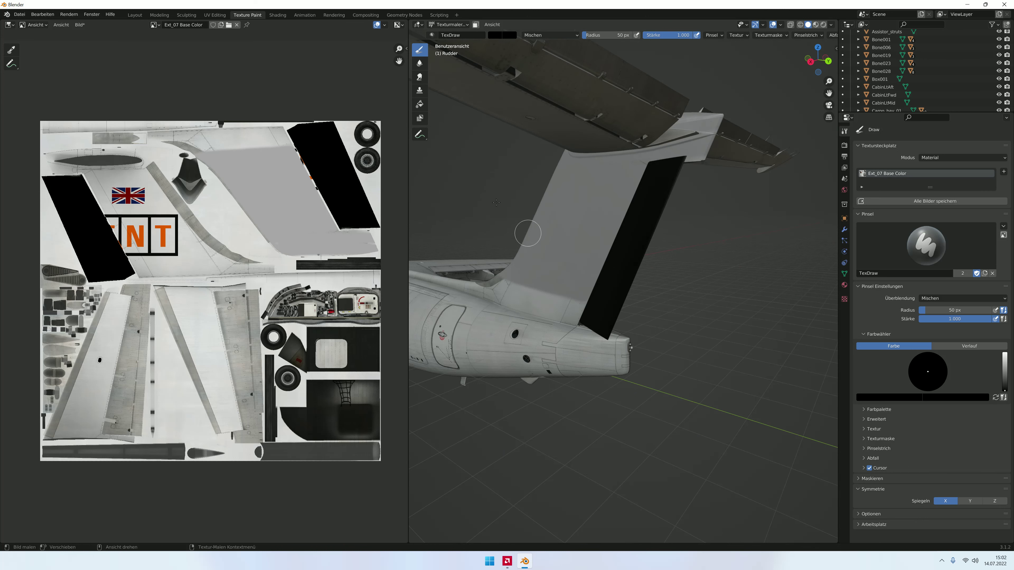
middle_click_drag(451, 56, 473, 56)
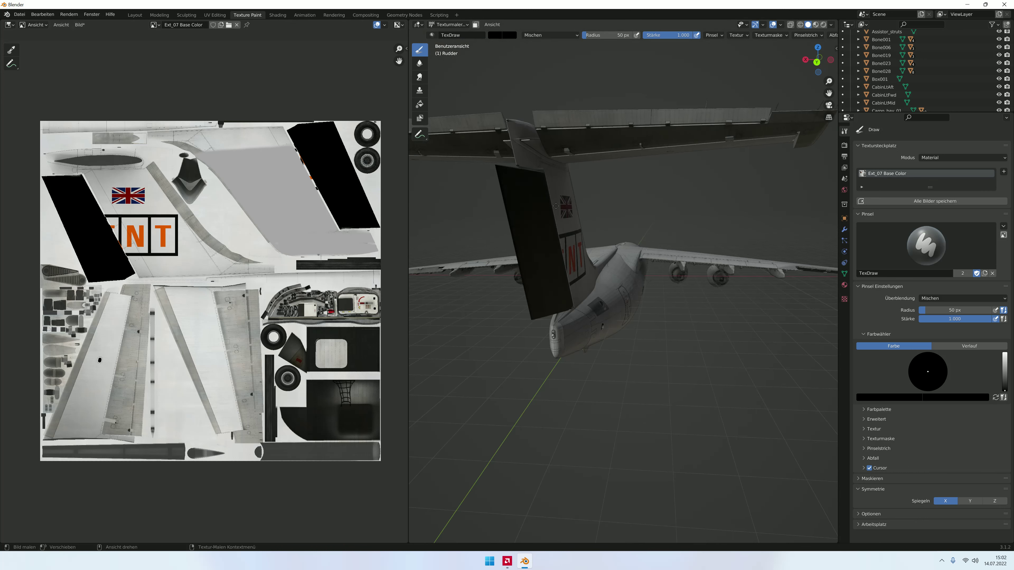
left_click(442, 25)
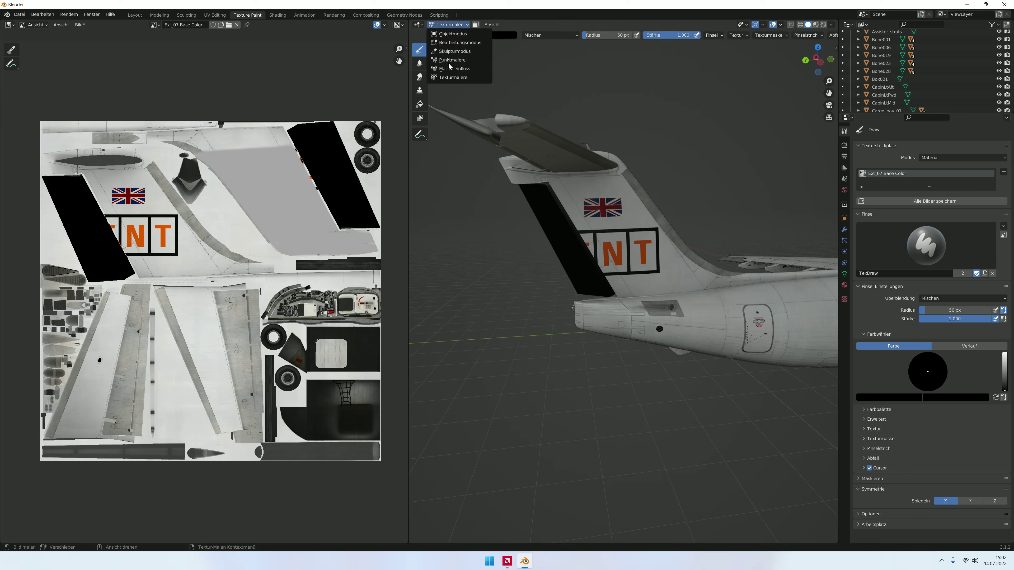
Step: Select the airframe in Object Mode and paint black over the Union Jack, TNT lettering and fin root
left_click(452, 34)
left_click(447, 24)
left_click(453, 77)
mouse_move(562, 214)
left_mouse_down()
mouse_move(575, 198)
mouse_move(669, 162)
mouse_move(640, 154)
mouse_move(462, 166)
mouse_move(475, 182)
left_mouse_up()
mouse_move(638, 212)
left_mouse_down()
mouse_move(575, 212)
mouse_move(670, 227)
mouse_move(523, 237)
left_mouse_up()
mouse_move(694, 226)
left_mouse_down()
mouse_move(598, 260)
mouse_move(728, 264)
left_mouse_up()
mouse_move(575, 271)
left_mouse_down()
mouse_move(710, 271)
mouse_move(578, 286)
left_mouse_up()
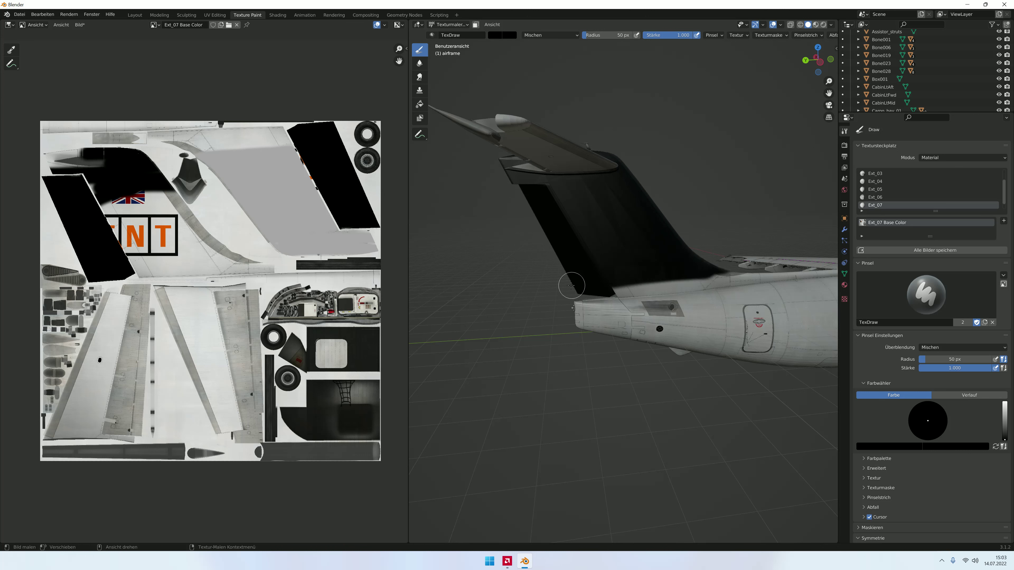
Step: Orbit to the fin's other side and paint black across the upper fin and down it
mouse_move(608, 250)
middle_mouse_down()
mouse_move(588, 235)
mouse_move(640, 238)
middle_mouse_up()
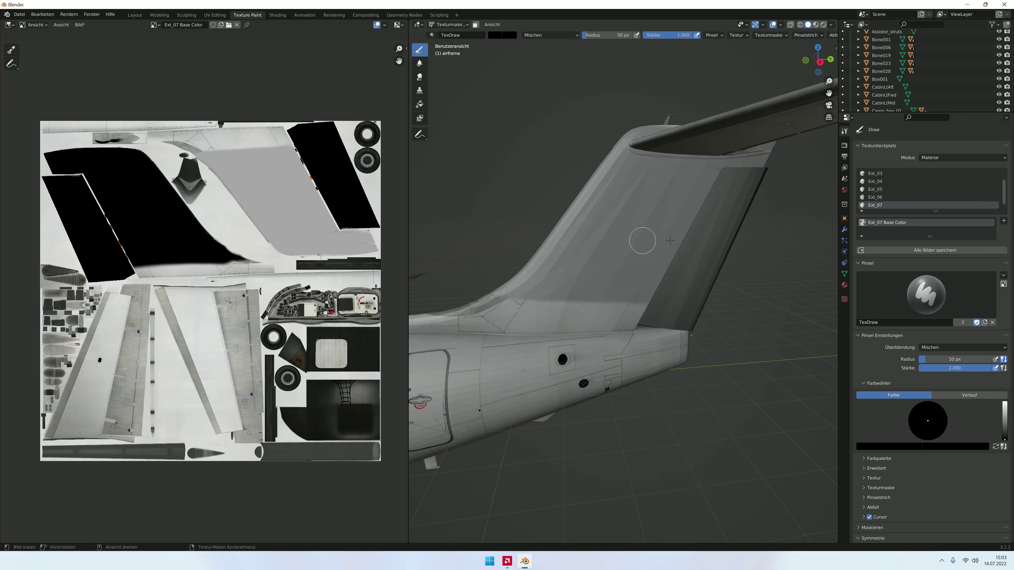
middle_click_drag(602, 189, 622, 200)
mouse_move(814, 323)
middle_mouse_down()
mouse_move(691, 223)
mouse_move(579, 198)
middle_mouse_up()
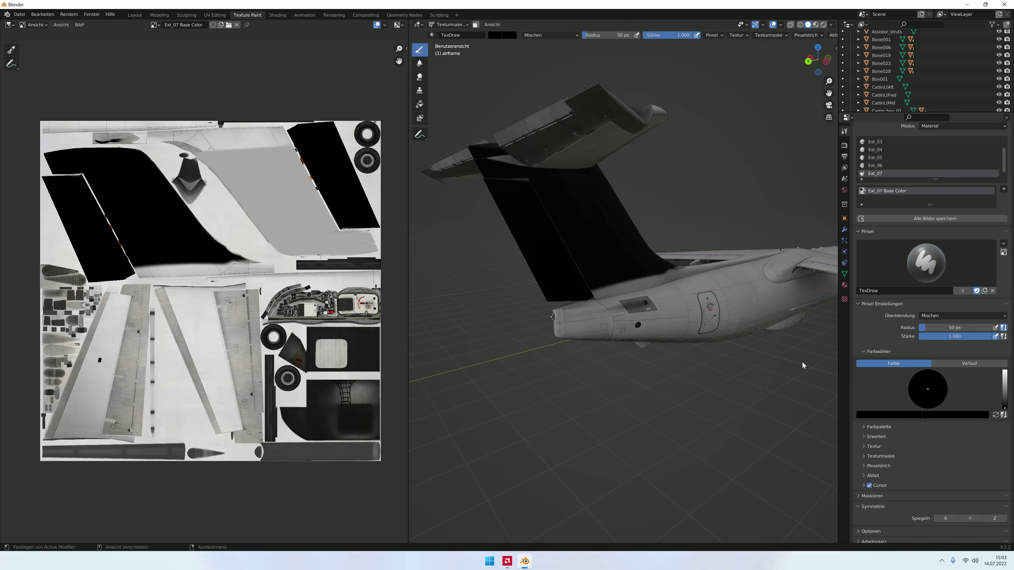
scroll(892, 459, "down", 1)
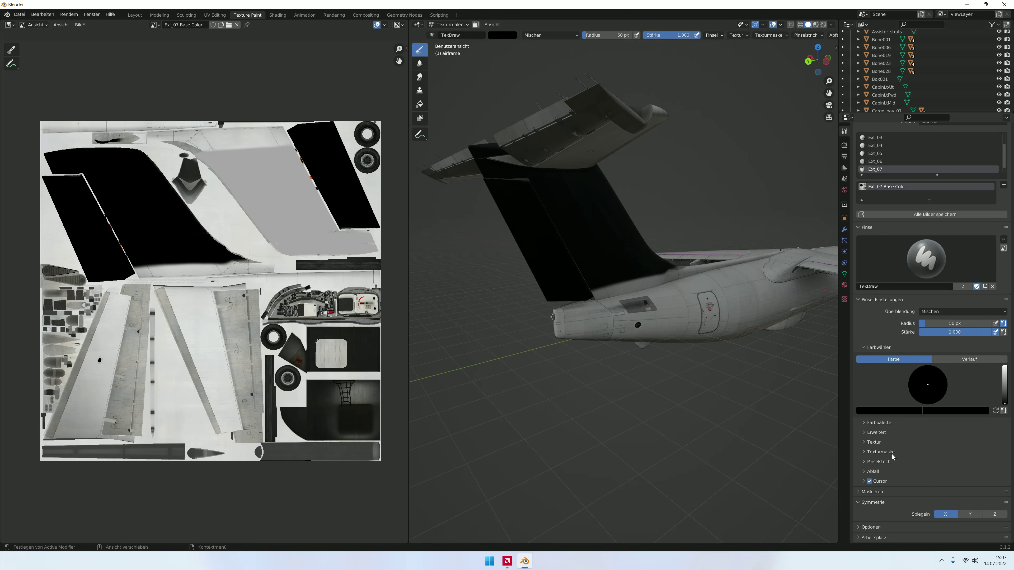
middle_click_drag(643, 294, 612, 140)
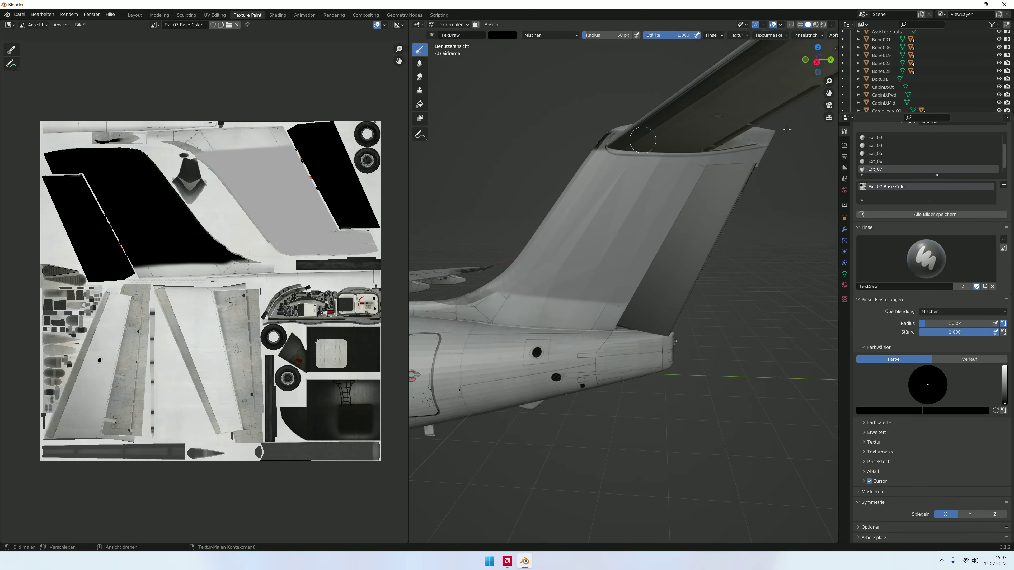
left_click_drag(613, 140, 818, 152)
mouse_move(761, 174)
left_mouse_down()
mouse_move(542, 162)
mouse_move(735, 219)
mouse_move(479, 219)
mouse_move(758, 233)
mouse_move(493, 235)
mouse_move(504, 250)
mouse_move(734, 205)
left_mouse_up()
mouse_move(571, 253)
left_mouse_down()
mouse_move(709, 280)
mouse_move(733, 310)
mouse_move(607, 283)
mouse_move(653, 254)
mouse_move(574, 228)
left_mouse_up()
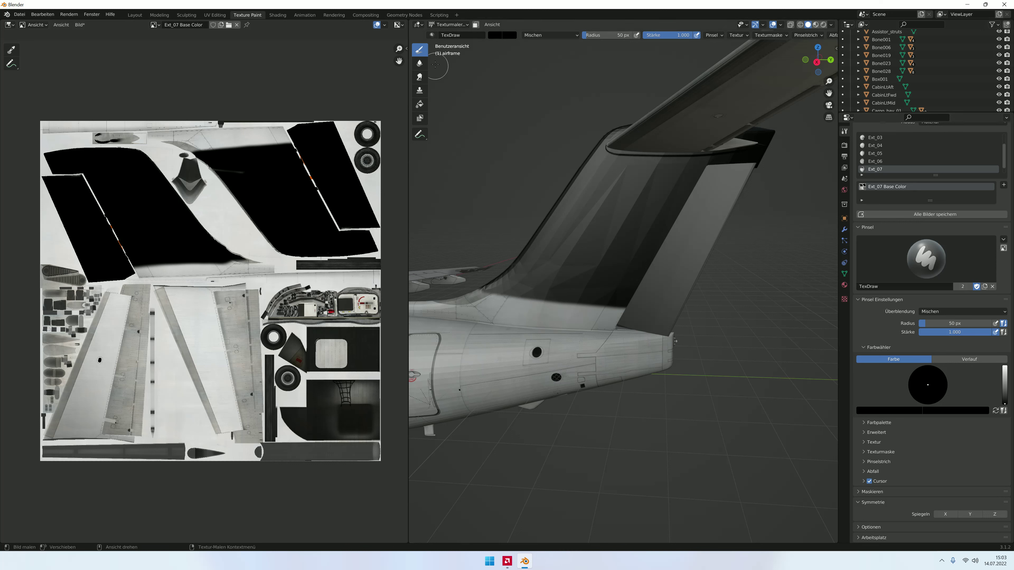
Step: Toggle between Object Mode and Texture Paint mode, ending back in Texture Paint
left_click(449, 25)
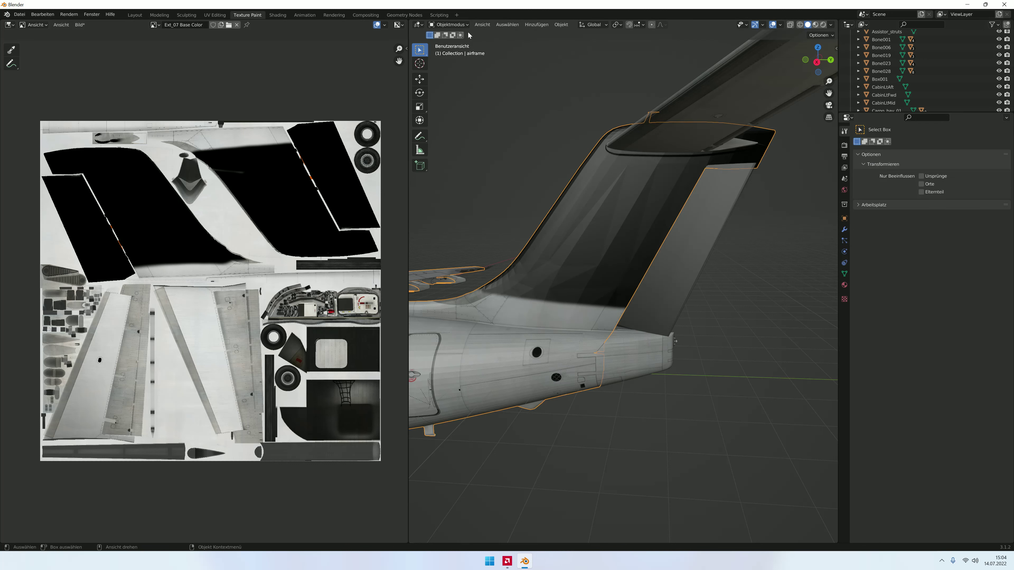
left_click(449, 25)
left_click(456, 25)
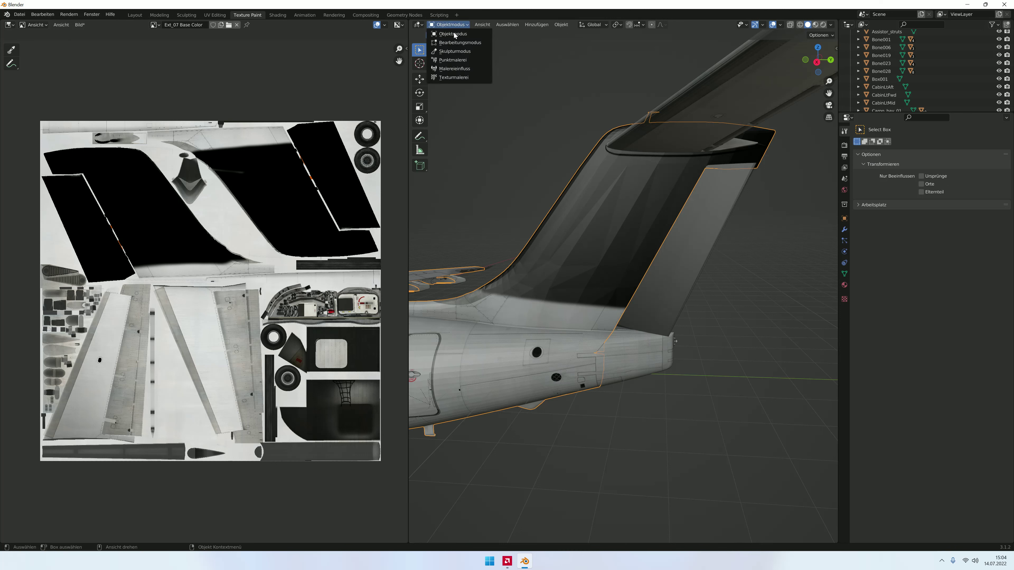
left_click(449, 25)
left_click(453, 77)
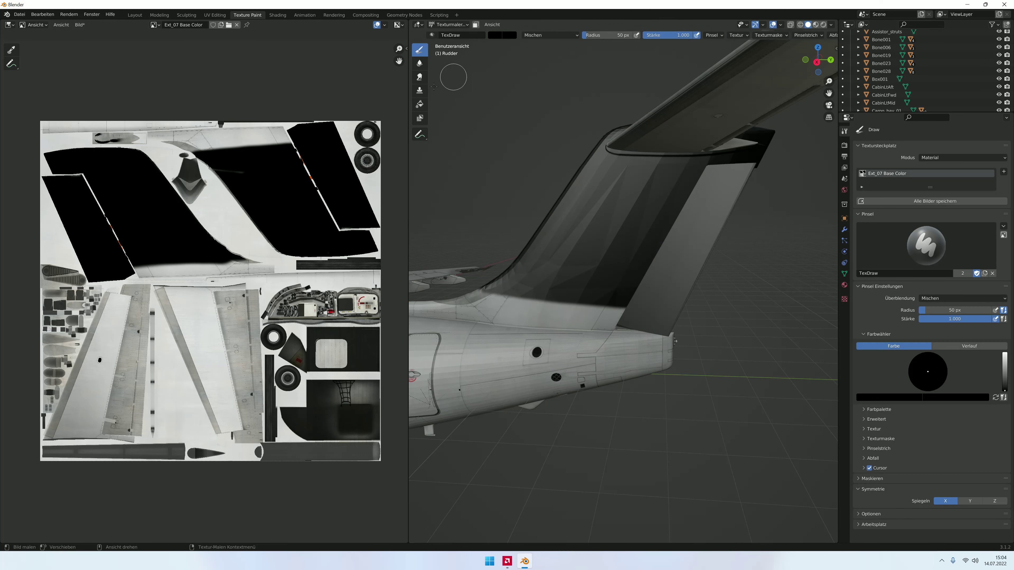
left_click(449, 24)
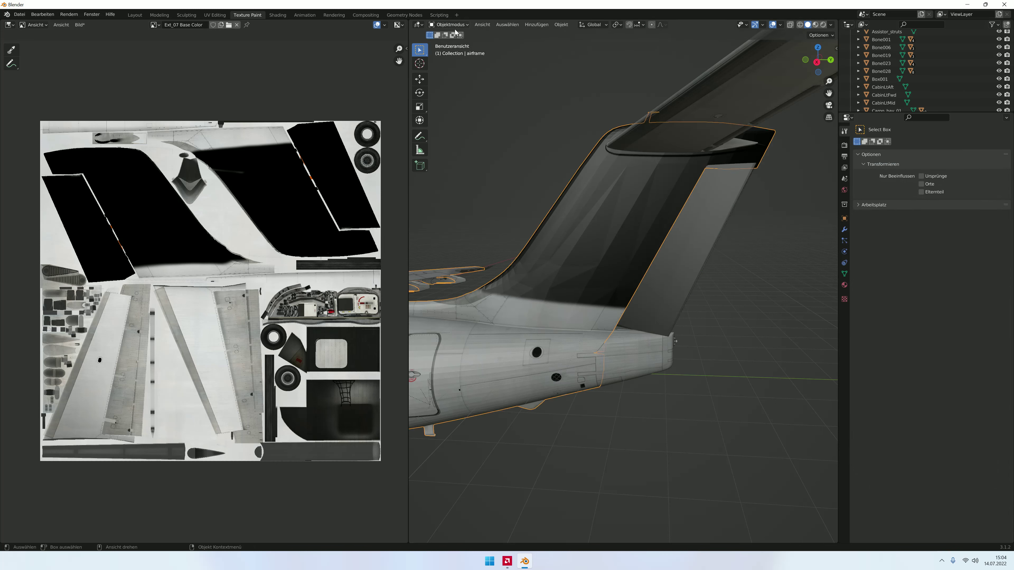
left_click(449, 24)
left_click(453, 77)
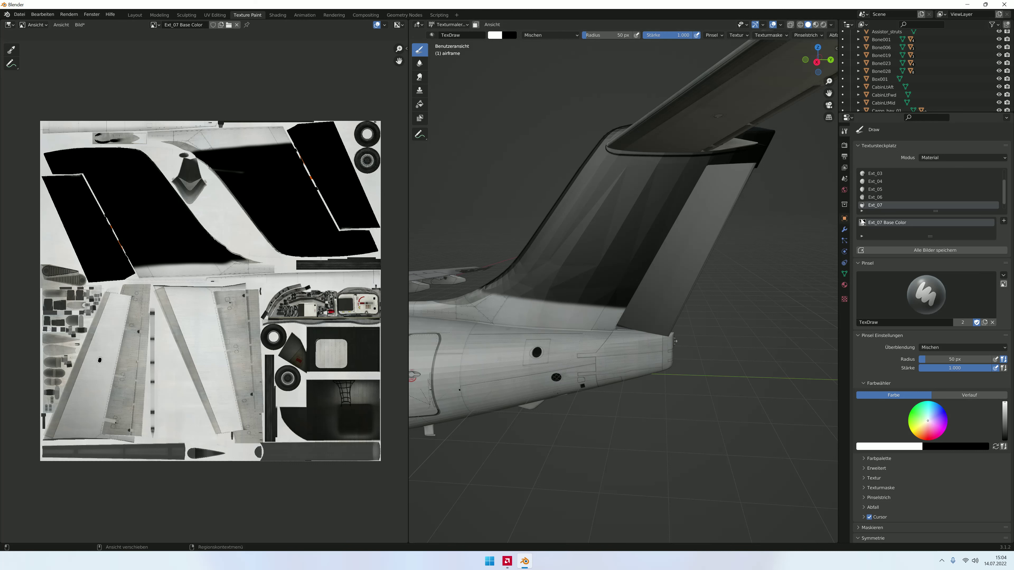
Step: Swap the brush colour to black and orbit to a rear three-quarter view of the aircraft
scroll(255, 202, "down", 1)
scroll(255, 202, "up", 1)
scroll(691, 240, "down", 2)
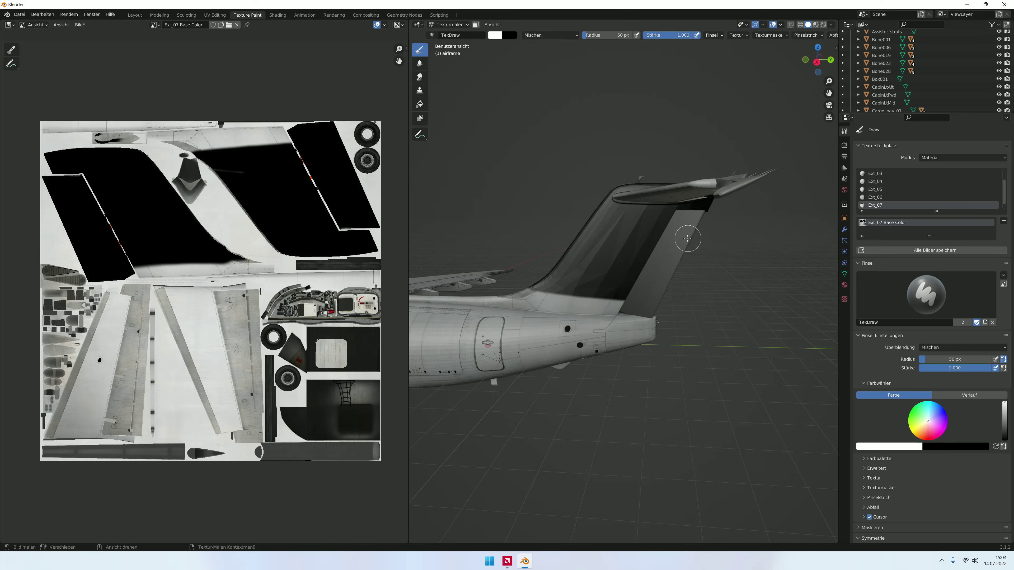
scroll(910, 399, "down", 2)
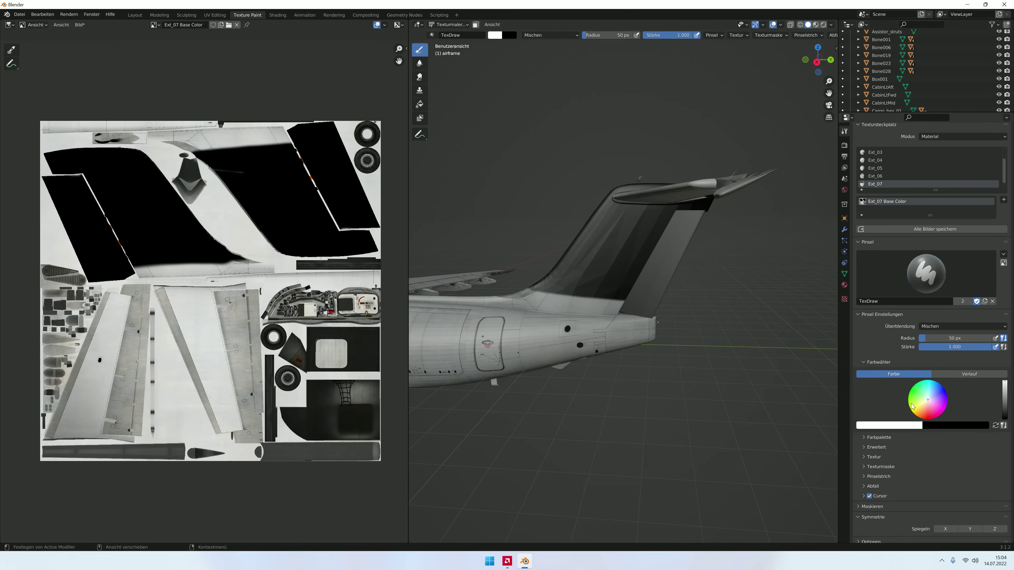
scroll(912, 406, "down", 2)
scroll(912, 407, "up", 4)
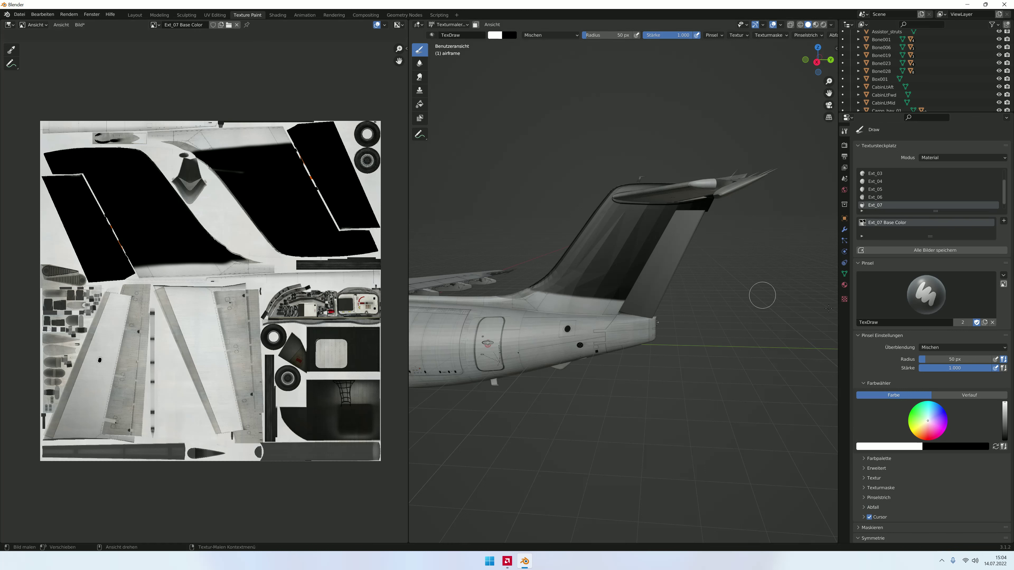
key("s")
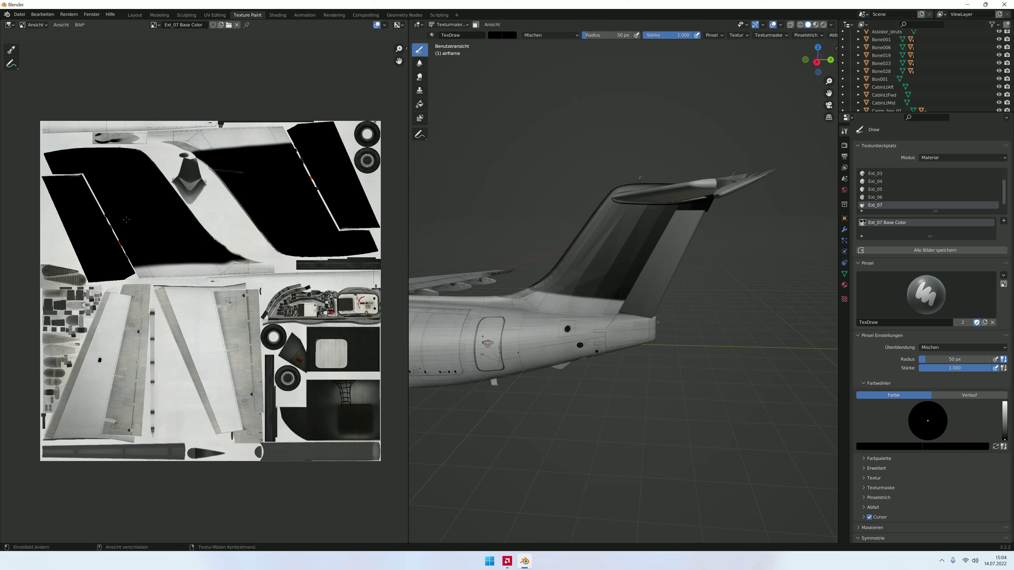
middle_click_drag(599, 211, 601, 211)
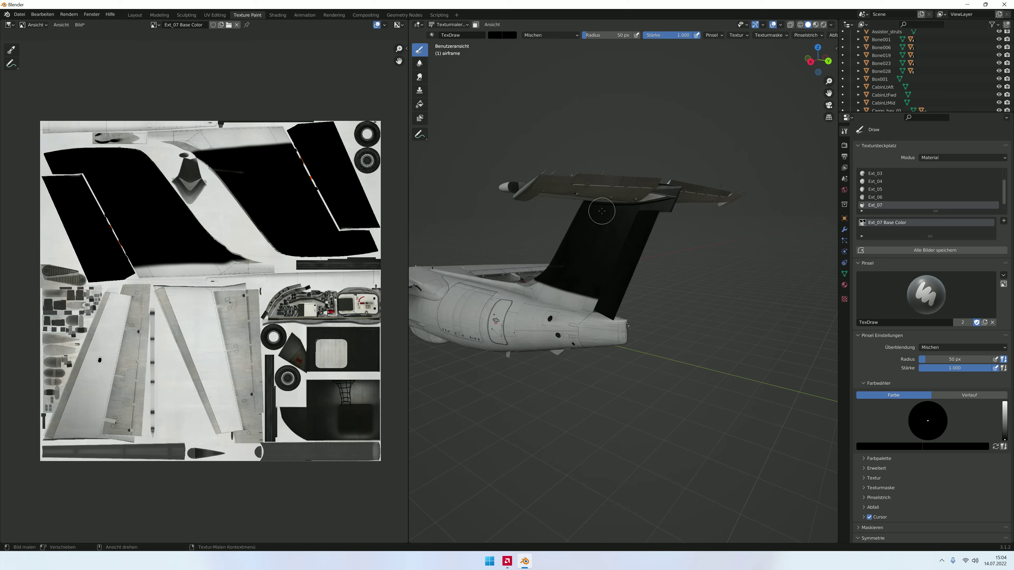
scroll(601, 211, "up", 3)
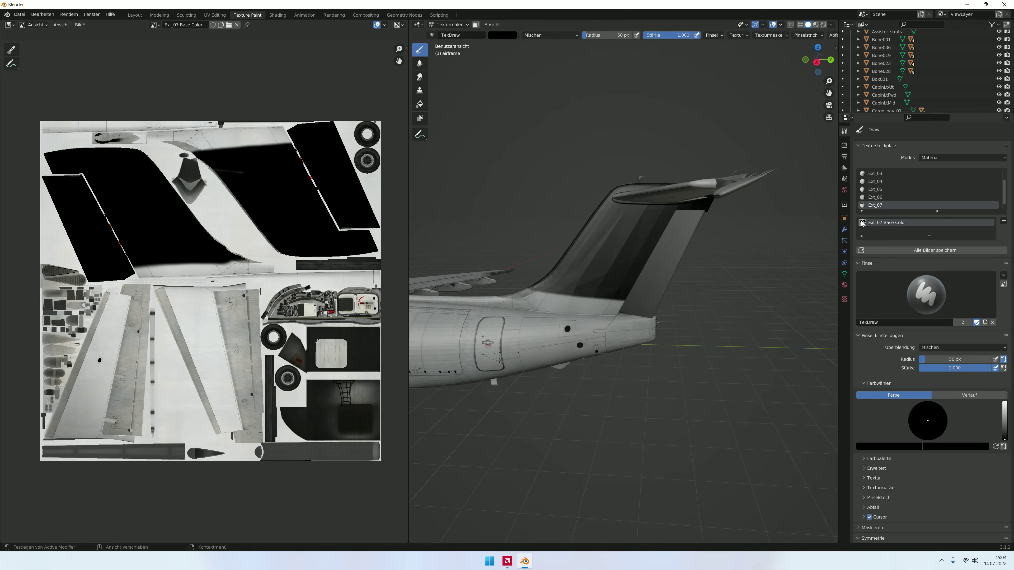
Step: Switch between the Ext_06 and Ext_07 texture slots and set the brush colour to white
left_click(863, 197)
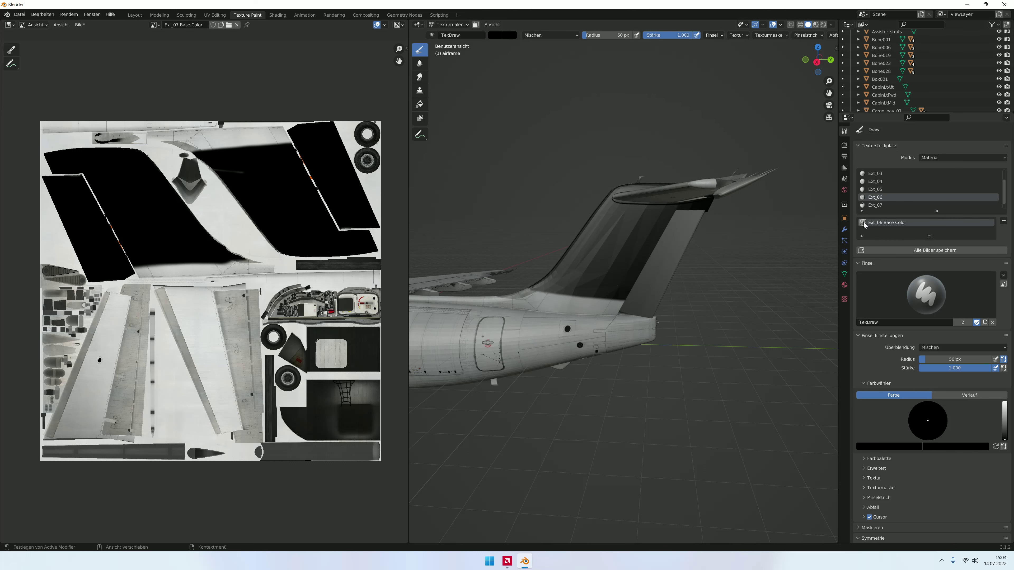
left_click(861, 206)
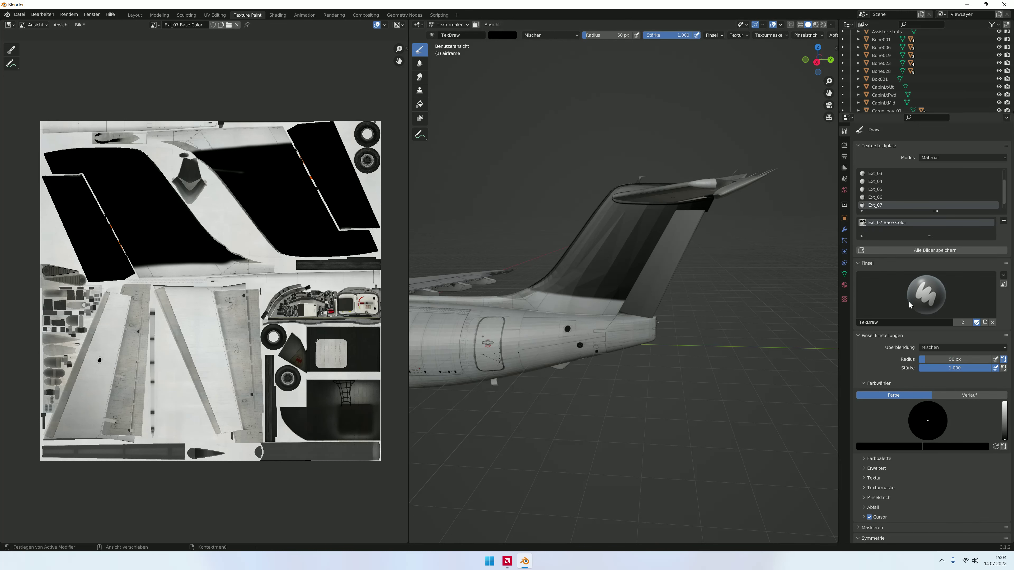
scroll(940, 399, "down", 2)
scroll(880, 455, "up", 2)
left_click(1005, 414)
left_click_drag(1004, 414, 1004, 403)
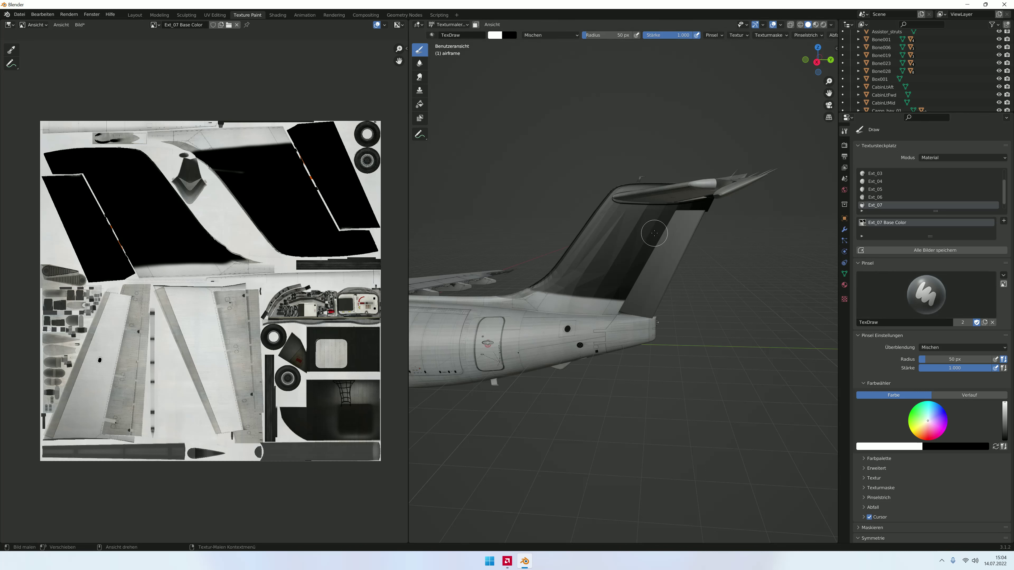
Step: Set the brush colour back to black, zoom out around the aircraft, and close Blender
left_click(495, 35)
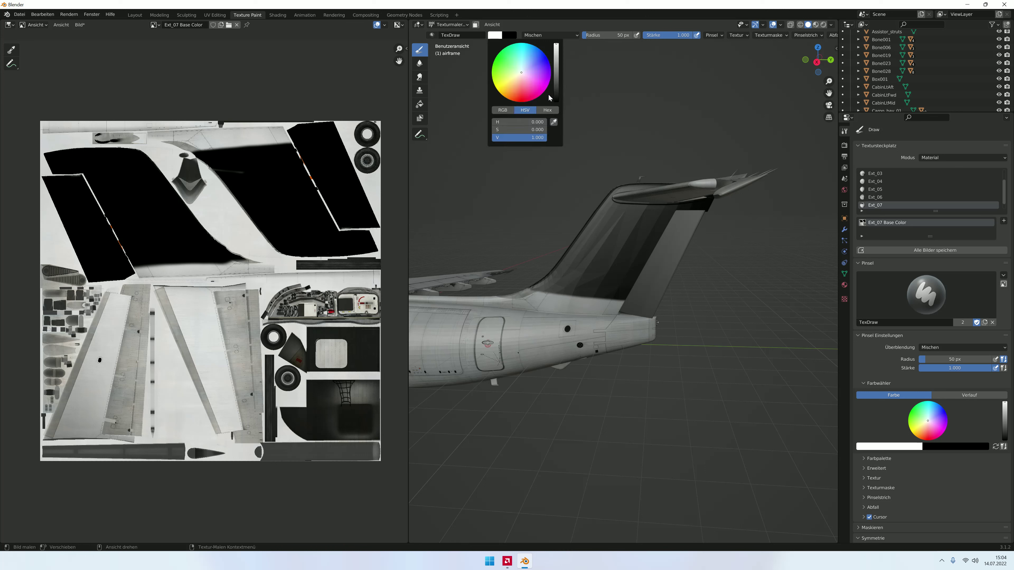
left_click_drag(556, 95, 555, 102)
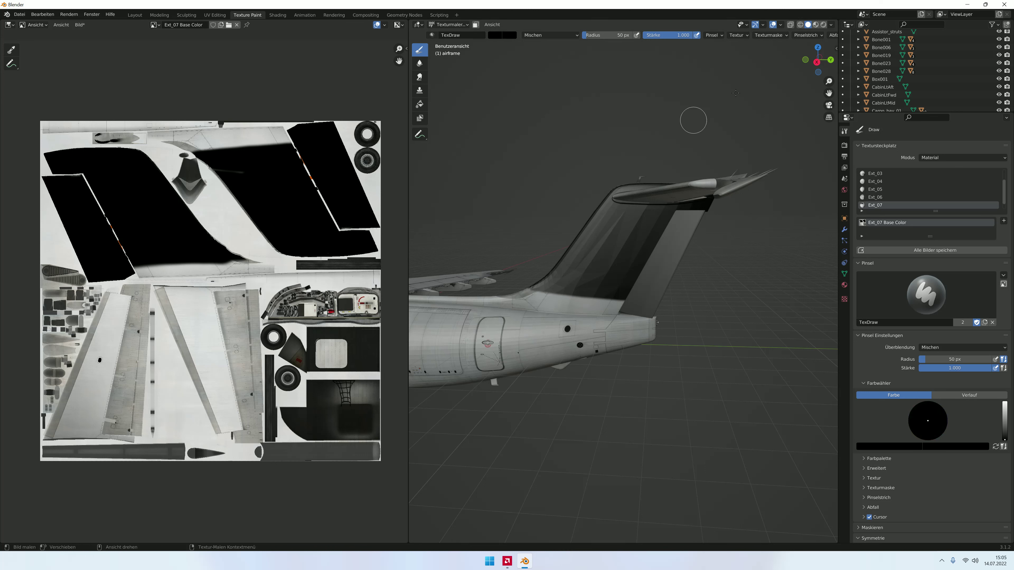
scroll(672, 168, "down", 4)
scroll(650, 207, "down", 4)
middle_click_drag(621, 233, 621, 233)
scroll(621, 233, "up", 5)
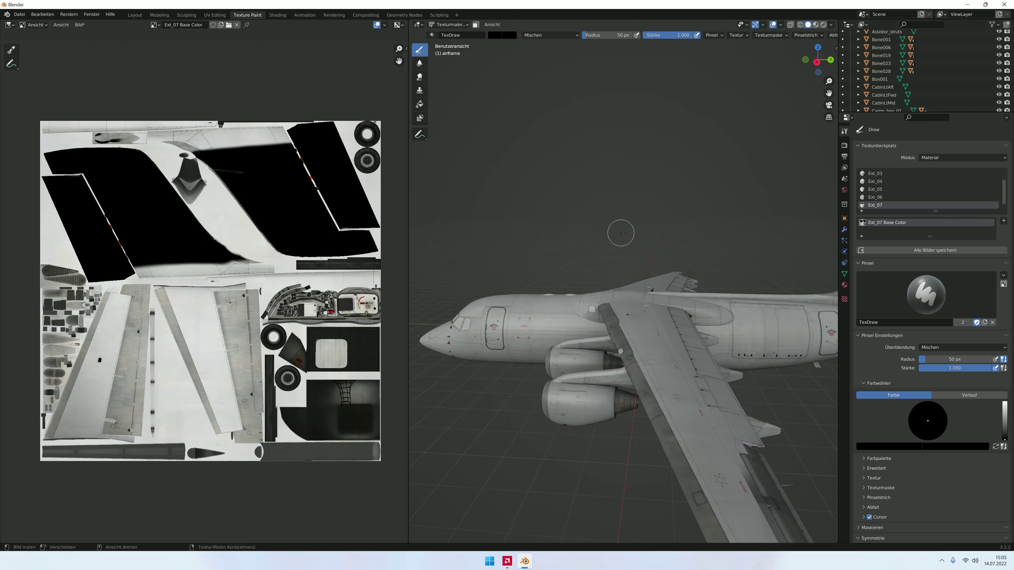
scroll(619, 231, "down", 2)
scroll(618, 230, "down", 3)
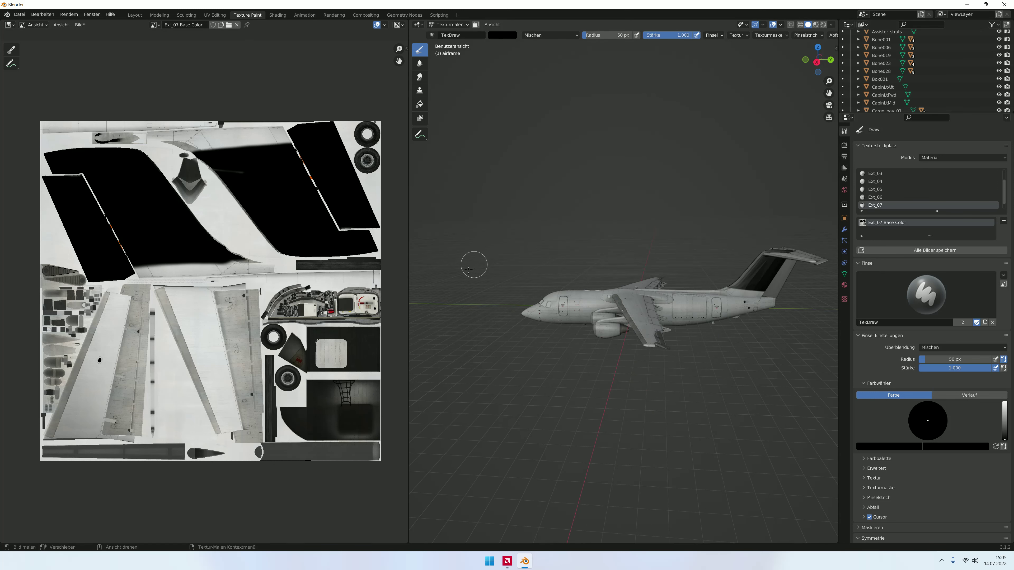
left_click(1004, 5)
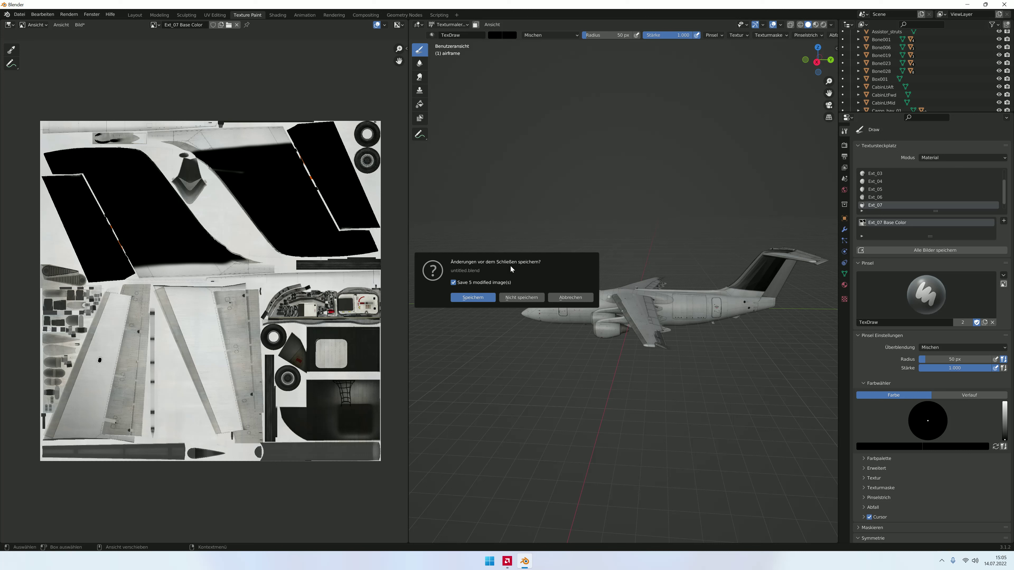
Step: Save the project as untitled.blend in Desktop\AAAA and close Blender
key("Return")
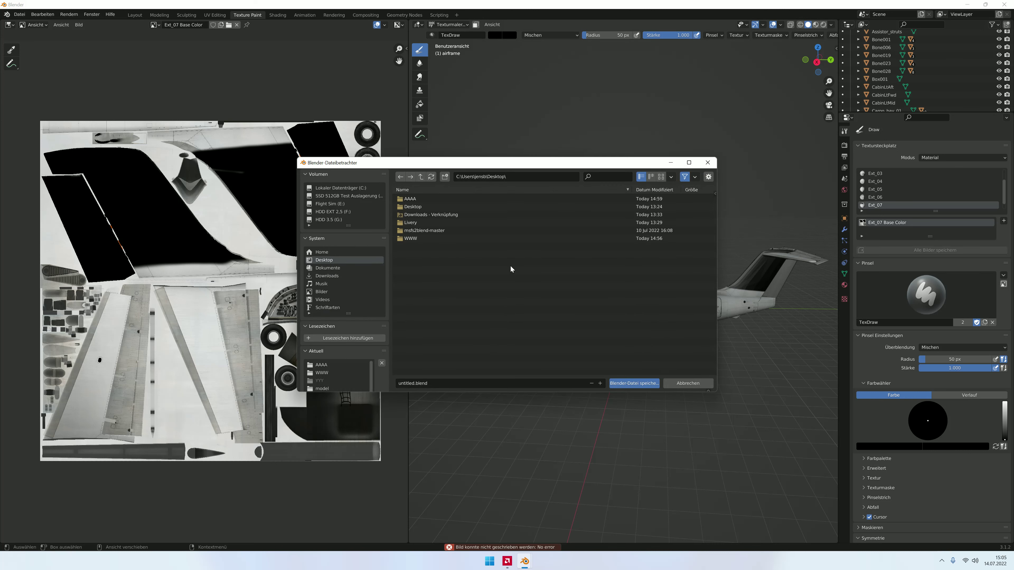
left_click(431, 199)
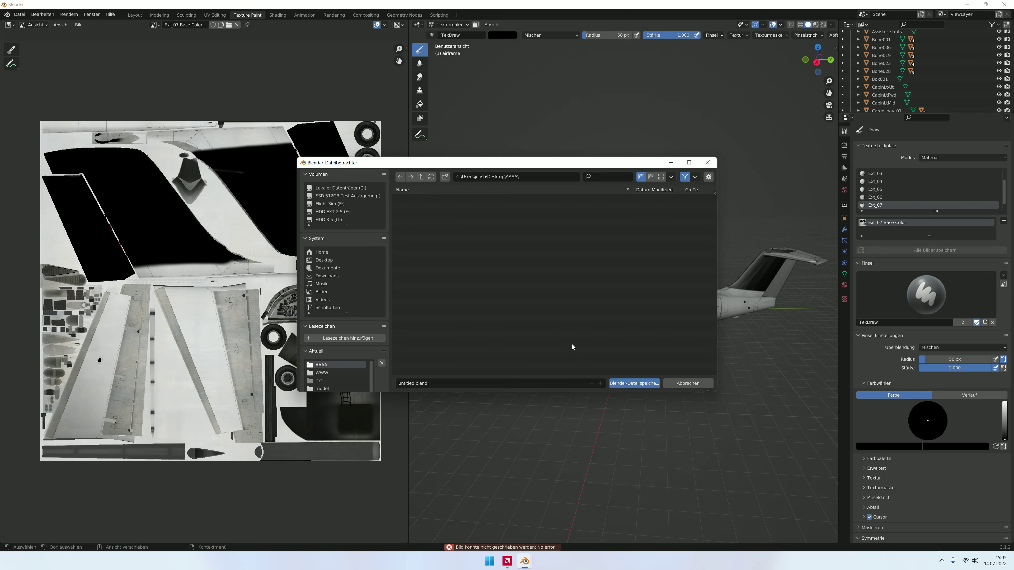
left_click(638, 387)
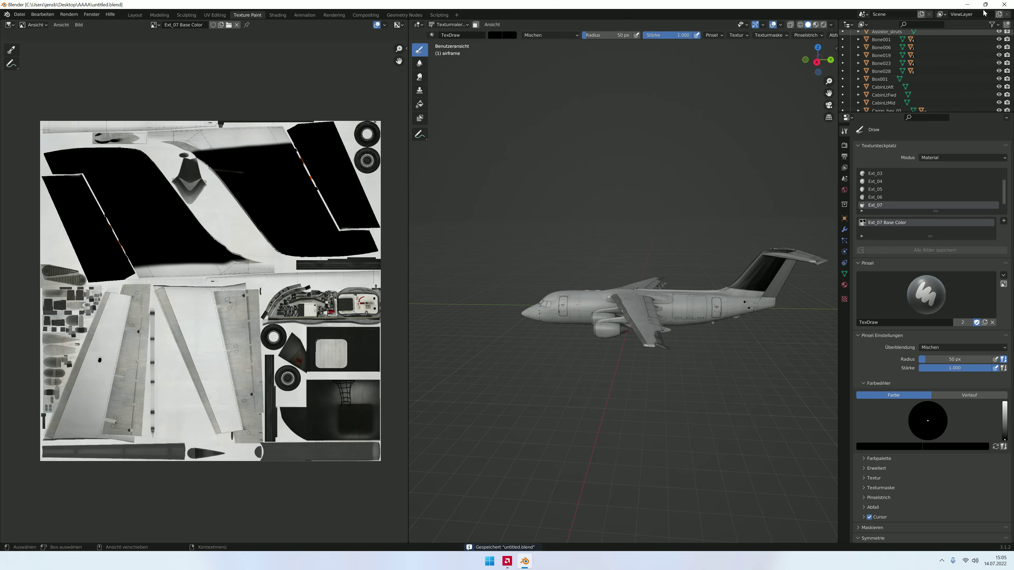
left_click(1010, 4)
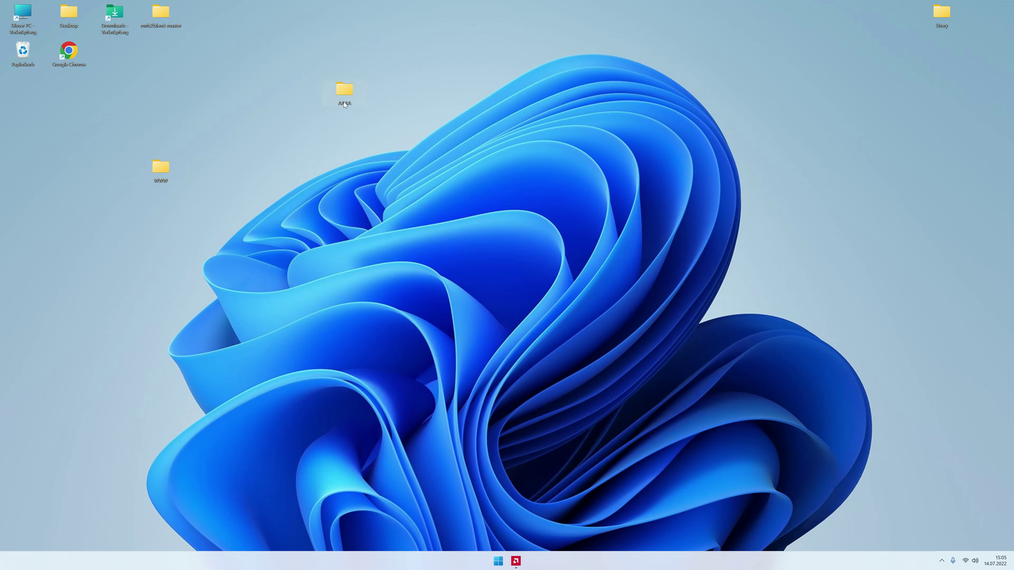
Step: Open BAE146_EXT07_MSFS_ALBEDO.PNG in paint.net and paint black over the panel gap at brush size 475
double_click(344, 101)
double_click(630, 186)
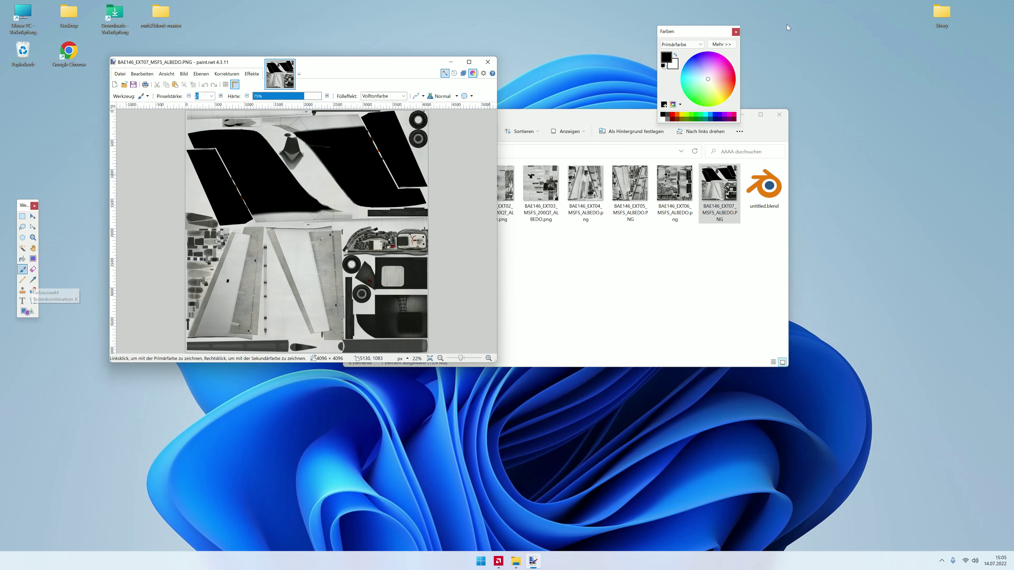
left_click_drag(375, 130, 360, 131)
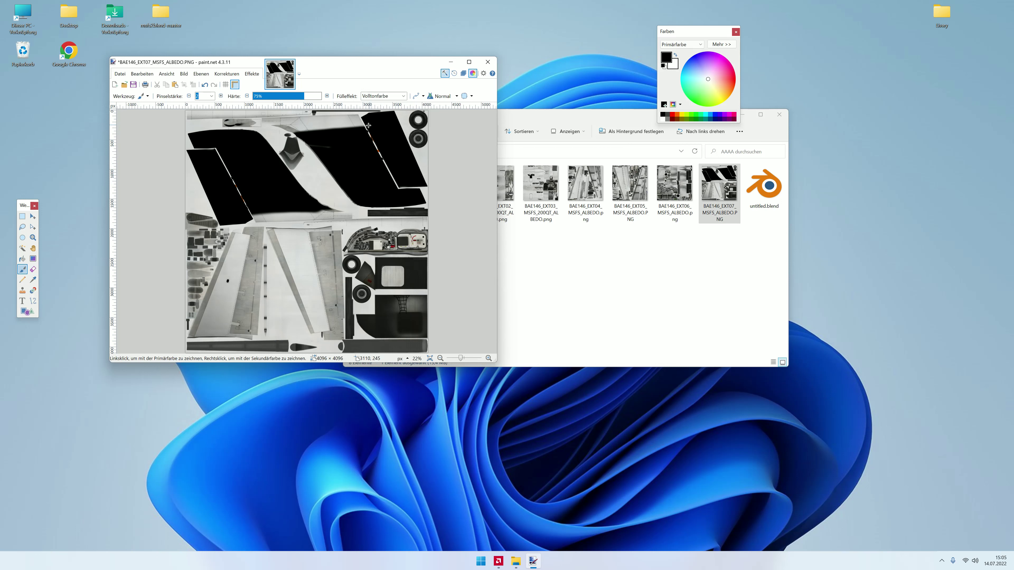
left_click(211, 95)
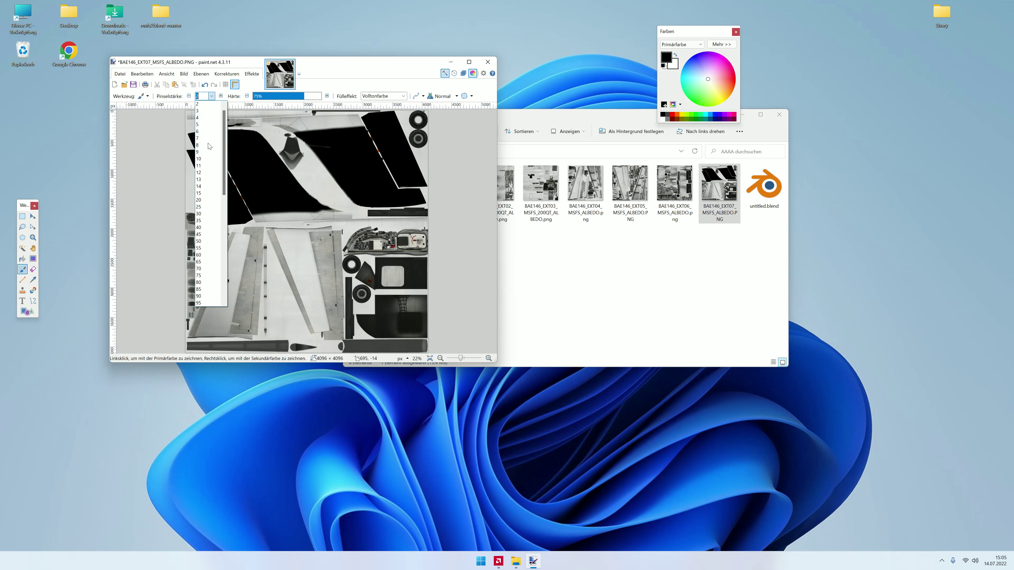
left_click(215, 236)
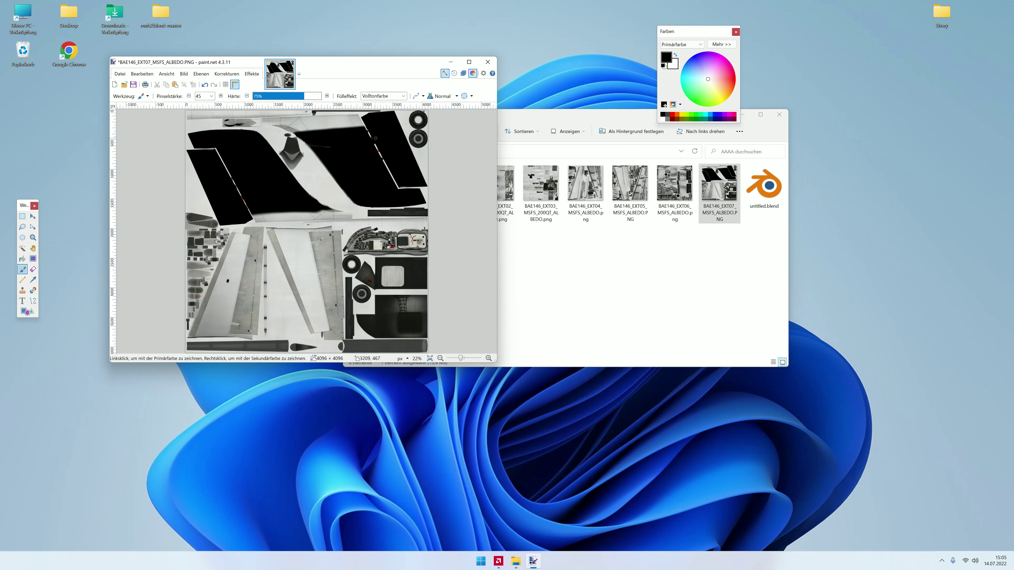
left_click(211, 96)
left_click(215, 284)
left_click_drag(220, 176, 245, 200)
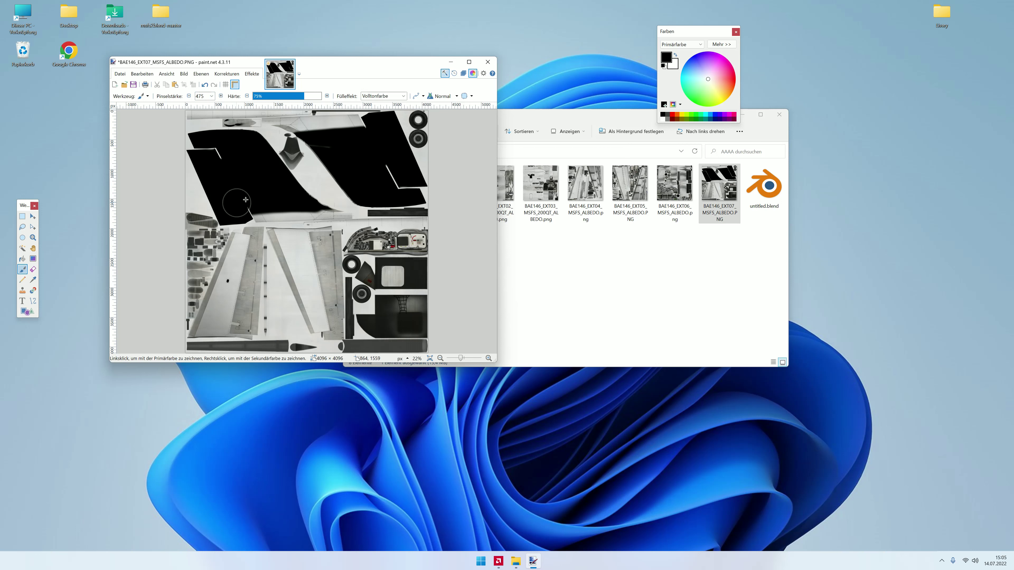
Step: Paint white patches, including an oval, onto the right and left black panels
left_click(675, 55)
left_click_drag(344, 141, 367, 170)
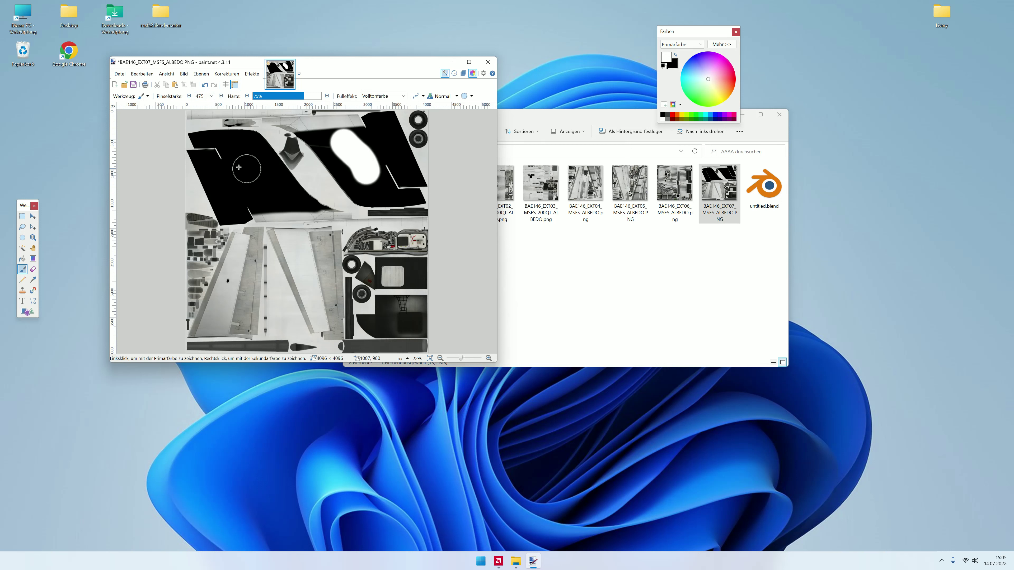
left_click(248, 164)
left_click_drag(247, 163, 263, 180)
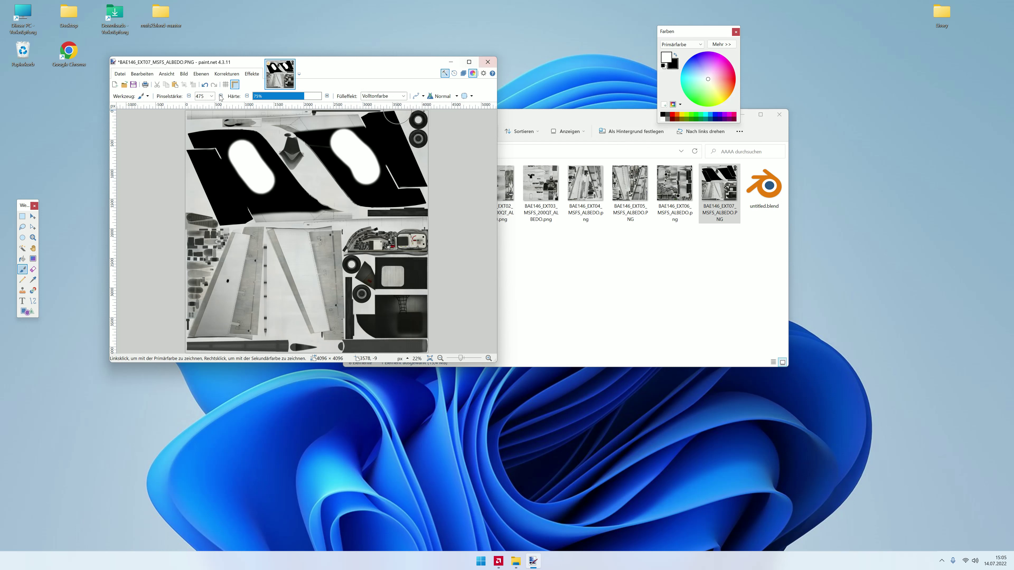
Step: Save the edited texture on closing paint.net, then reopen untitled.blend
left_click(487, 62)
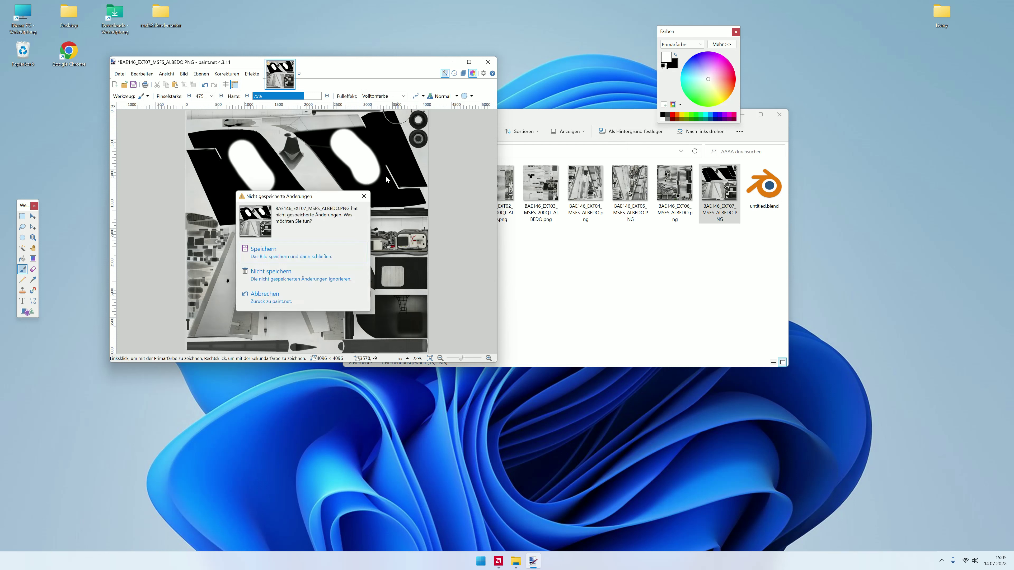
left_click(297, 253)
left_click(380, 282)
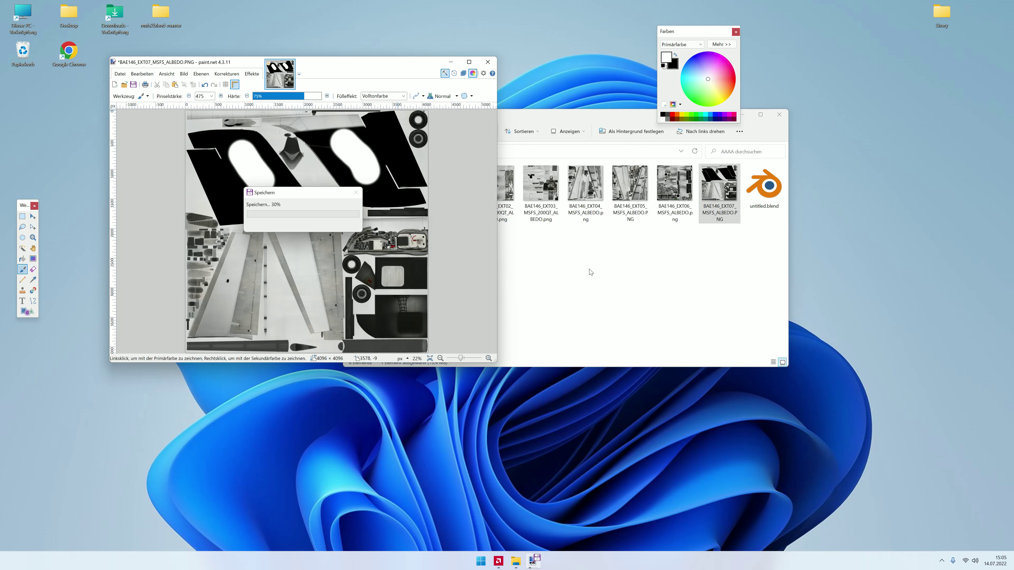
left_click(763, 193)
double_click(762, 192)
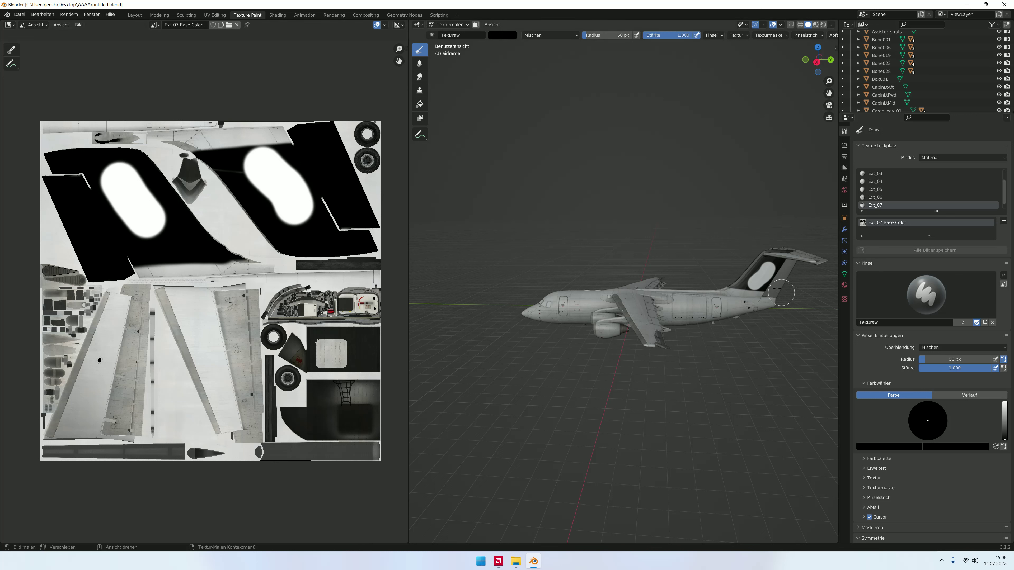
Step: Paint over the tail fin's white oval and glance through the image options menu
left_click_drag(778, 292, 761, 271)
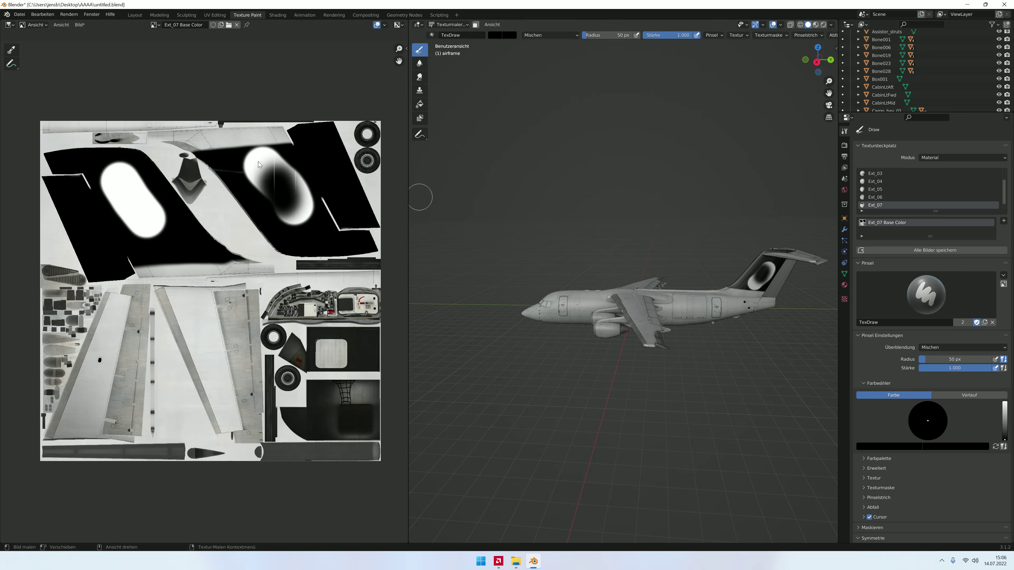
scroll(223, 158, "up", 1)
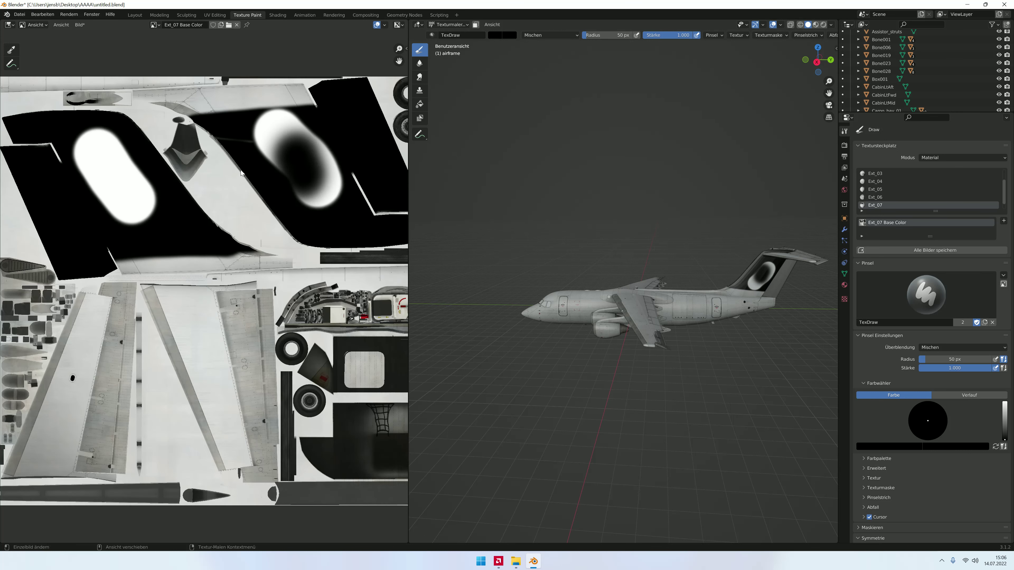
scroll(43, 56, "up", 1)
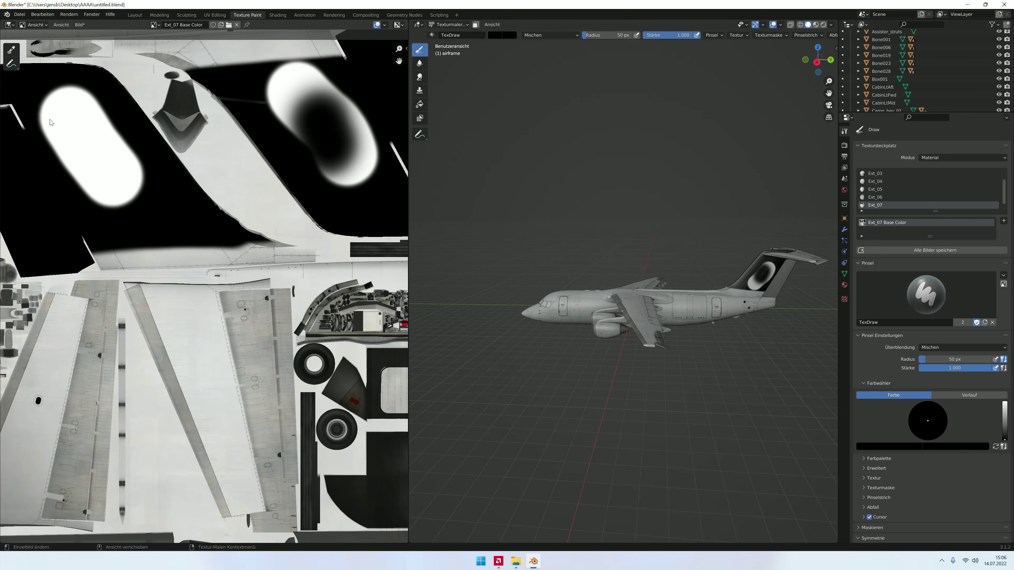
left_click(79, 25)
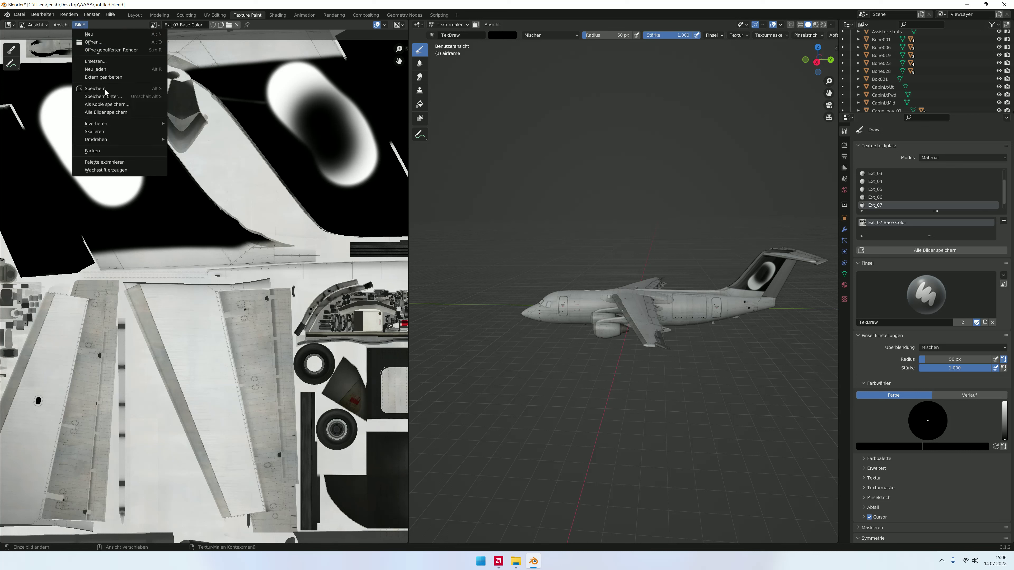
left_click(106, 92)
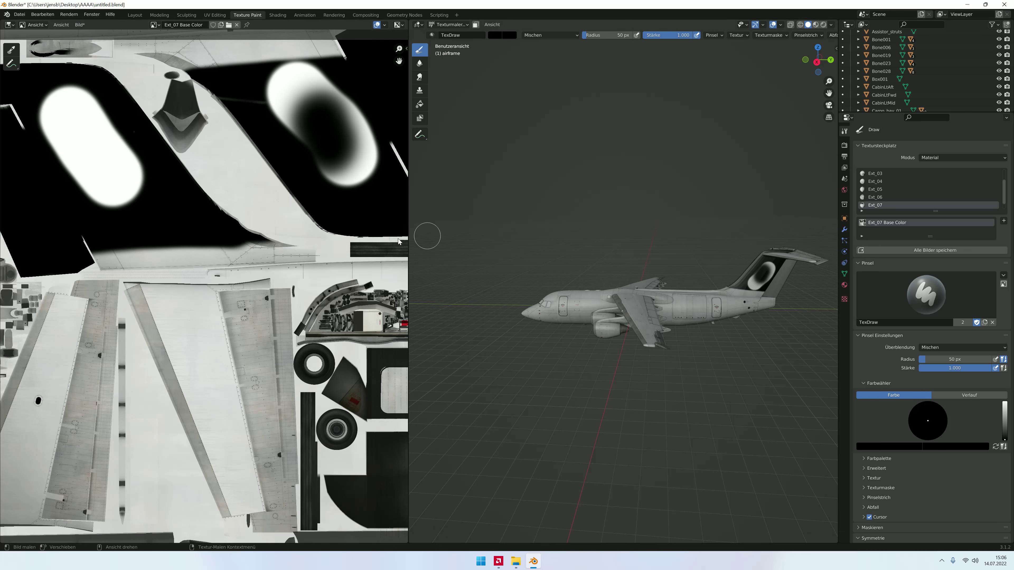
Step: Switch the image editor to Paint, return to the Ext_07 slot, paint the fin oval black, and quit
left_click(863, 174)
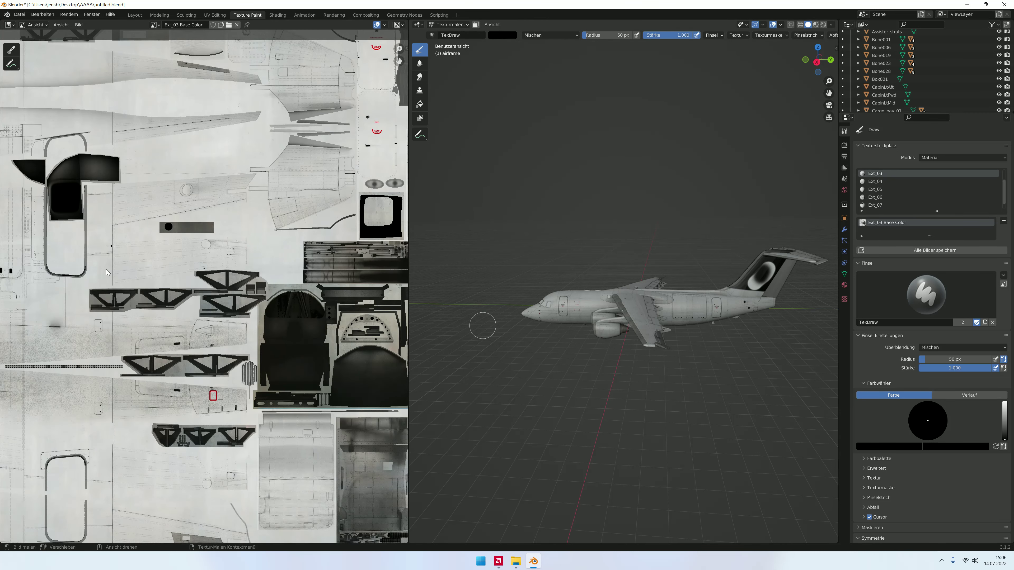
scroll(125, 261, "down", 1)
scroll(124, 258, "down", 1)
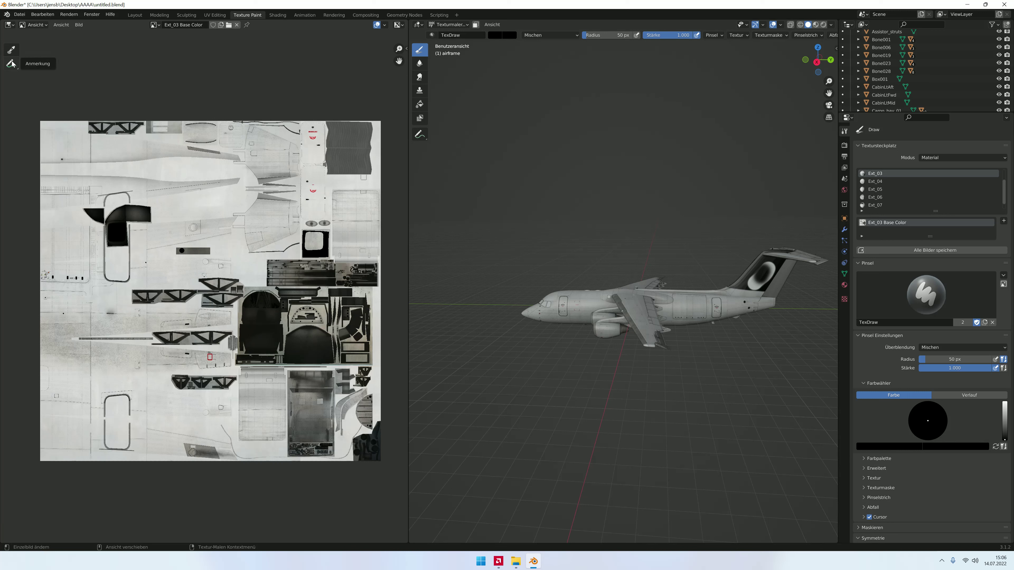
left_click(33, 29)
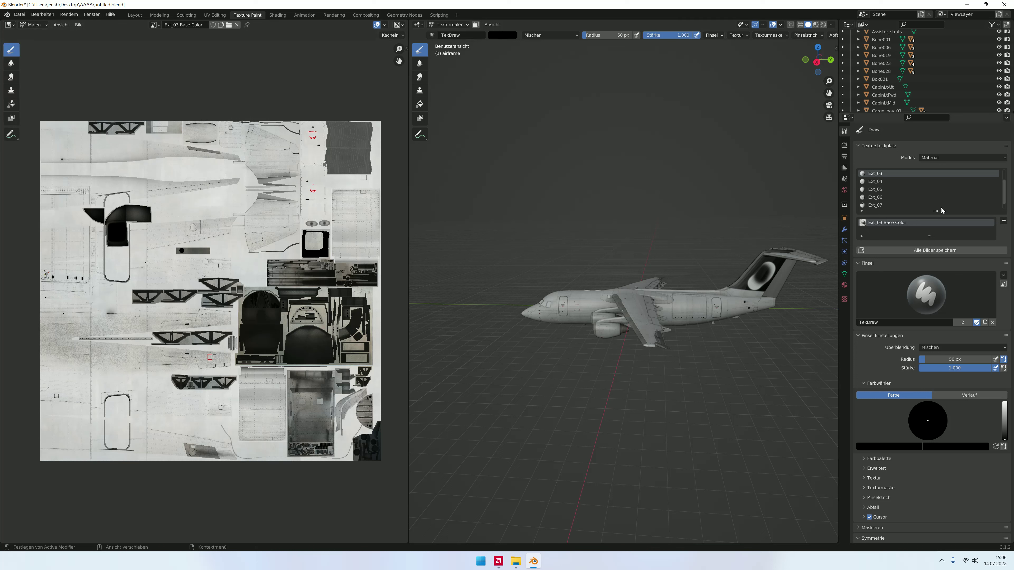
scroll(930, 199, "down", 1)
left_click(864, 198)
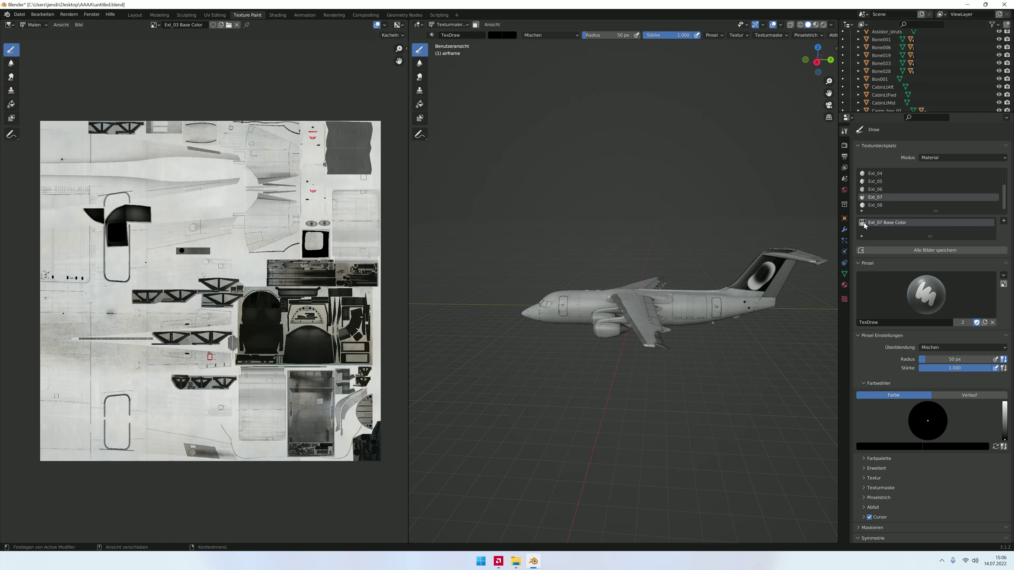
mouse_move(264, 174)
left_mouse_down()
mouse_move(268, 161)
mouse_move(251, 156)
mouse_move(292, 161)
mouse_move(301, 193)
left_mouse_up()
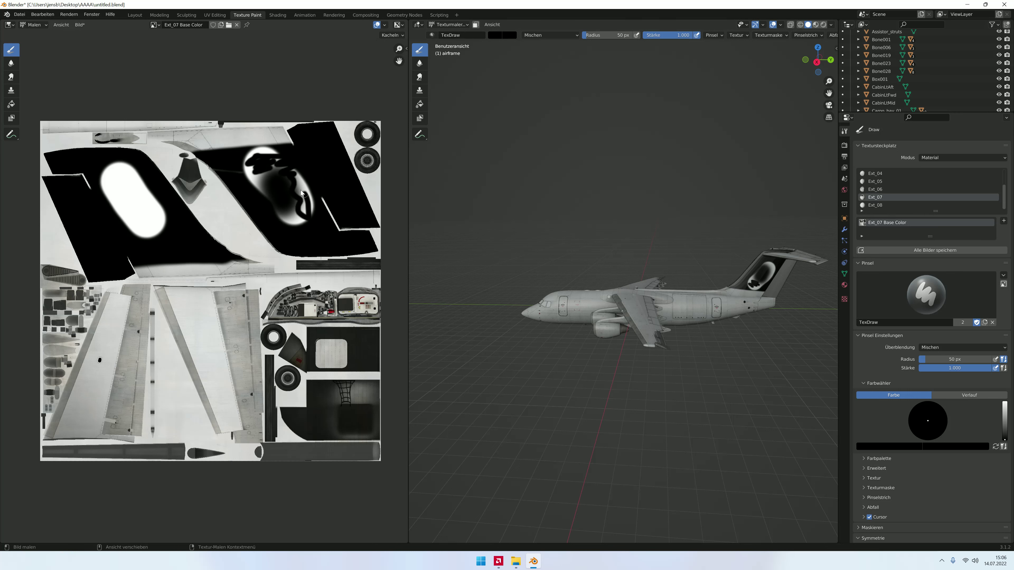
left_click(1004, 4)
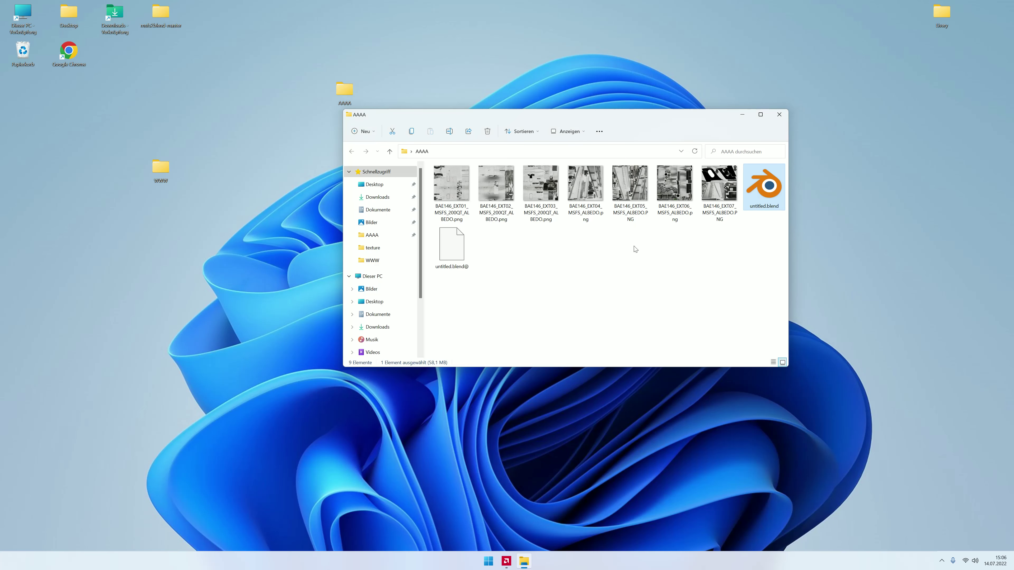
Step: Open and close the EXT07 albedo texture, then clear the file selection
double_click(735, 182)
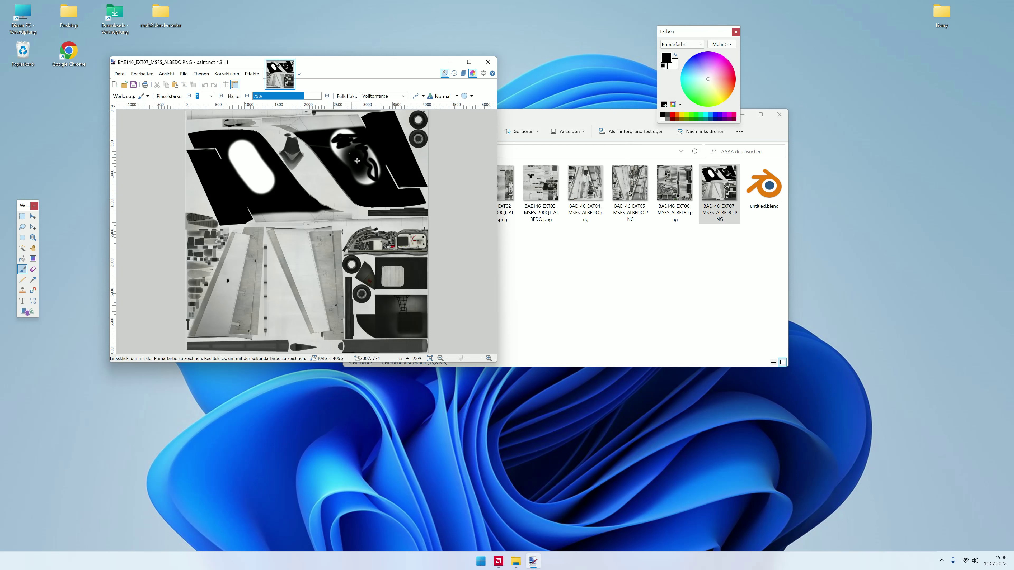
left_click(487, 62)
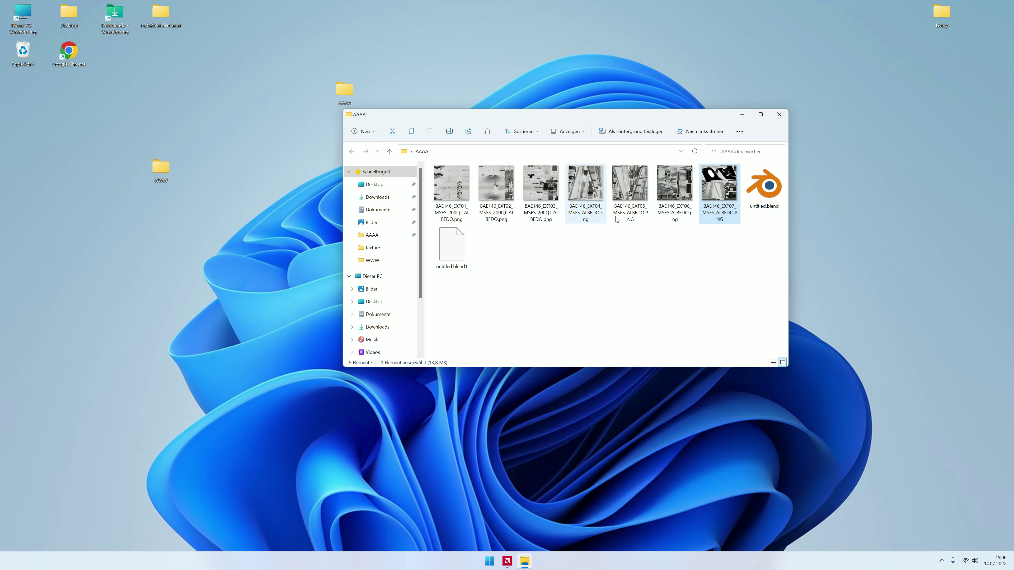
right_click(547, 266)
left_click(505, 267)
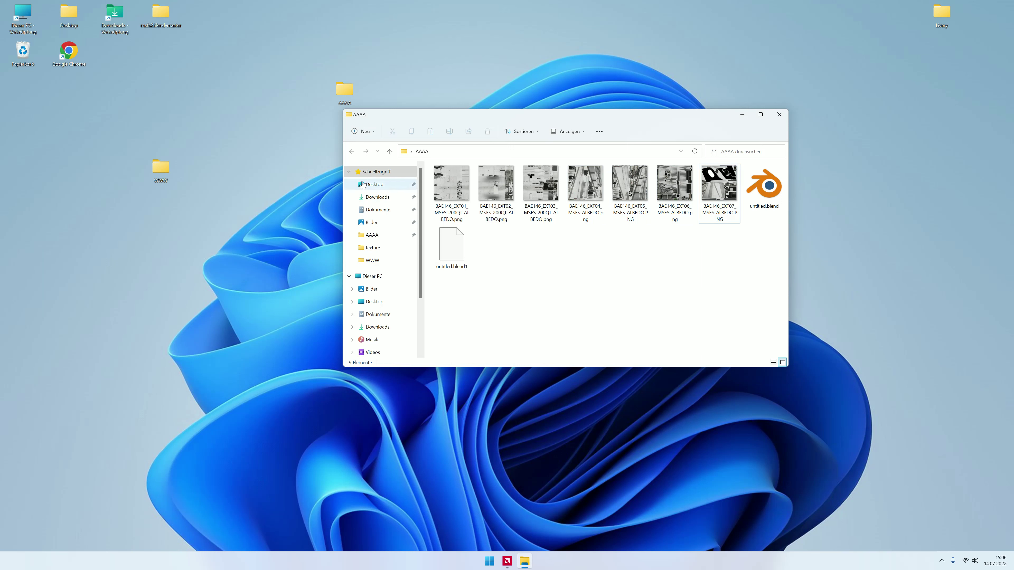
Step: Create a Textures folder in AAAA and move the seven texture PNGs into it
right_click(647, 272)
mouse_move(672, 334)
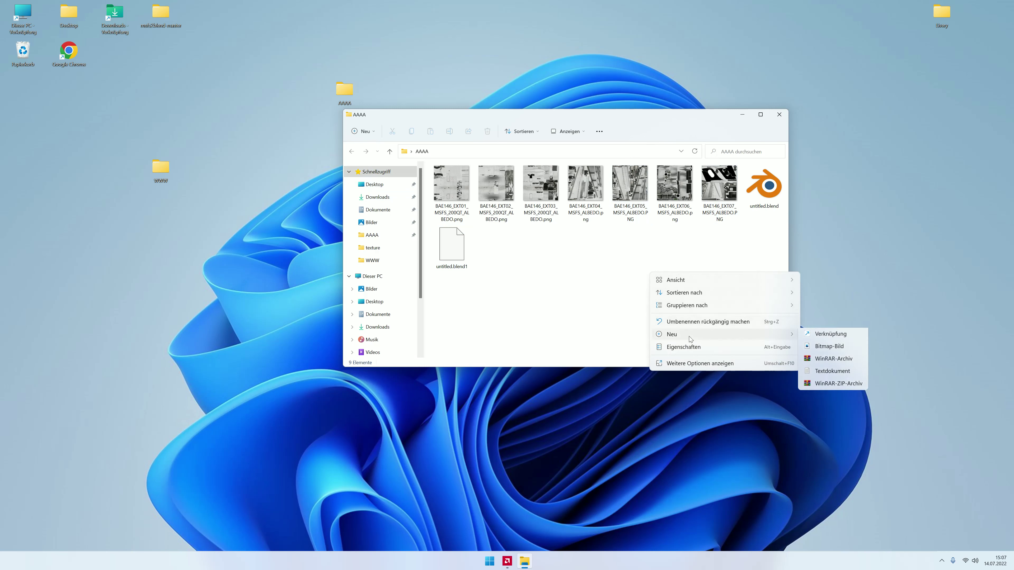
left_click(813, 336)
type("1extur")
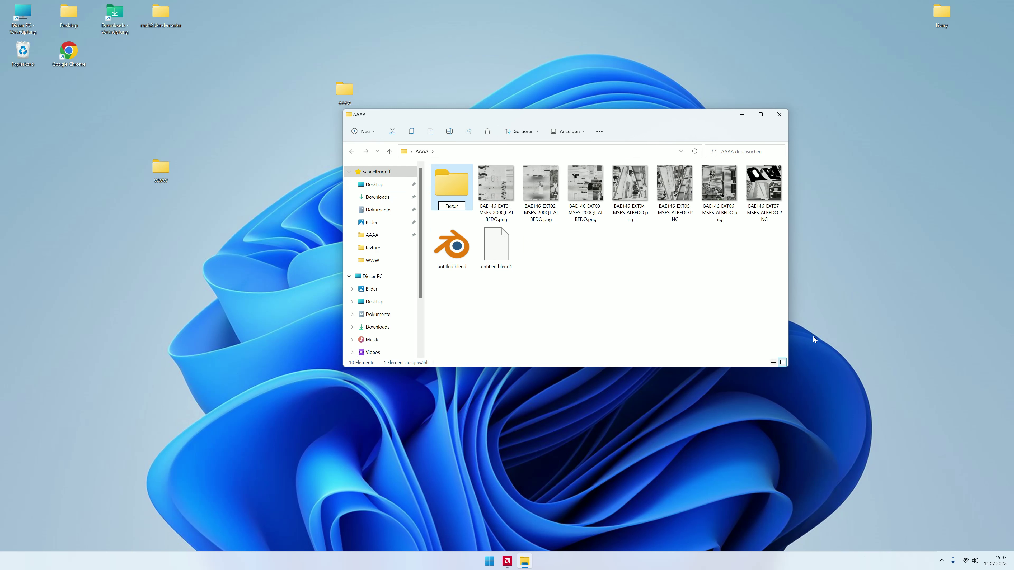
type("es")
key("Return")
left_click_drag(771, 230, 614, 250)
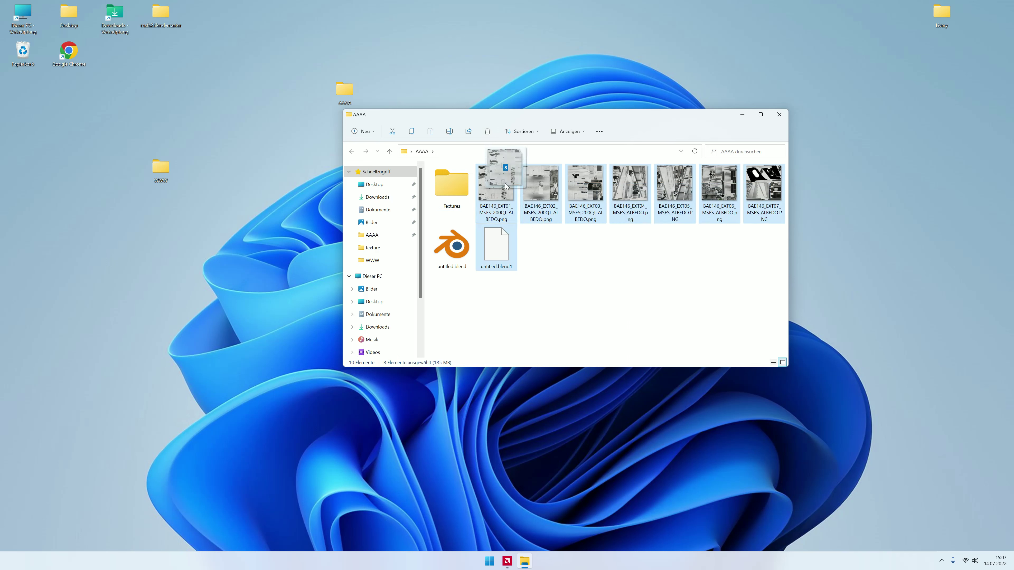
mouse_move(469, 211)
left_mouse_down()
mouse_move(774, 209)
mouse_move(451, 185)
left_mouse_up()
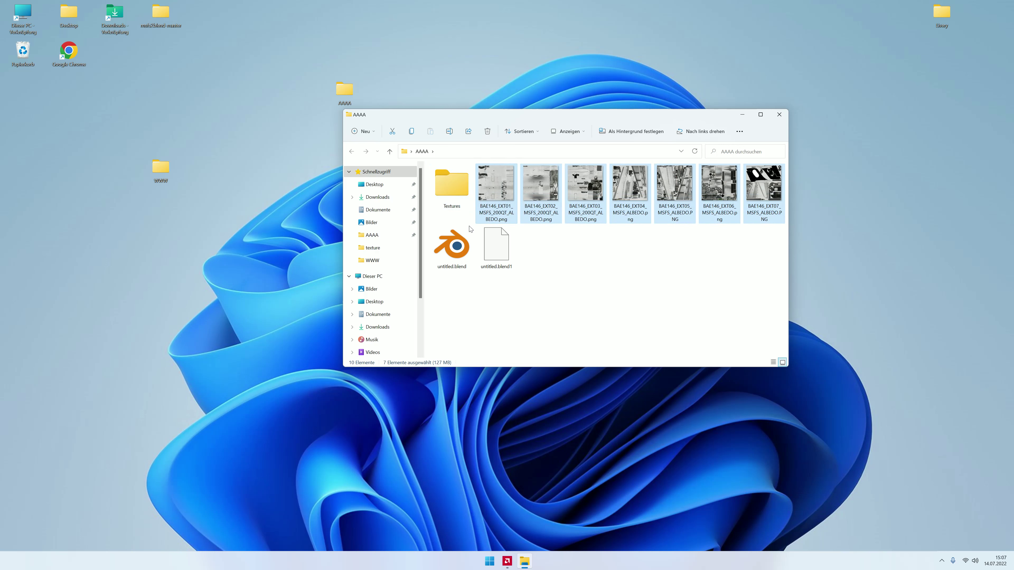
Step: Move untitled.blend into the Textures folder and test-open it in Blender
double_click(502, 211)
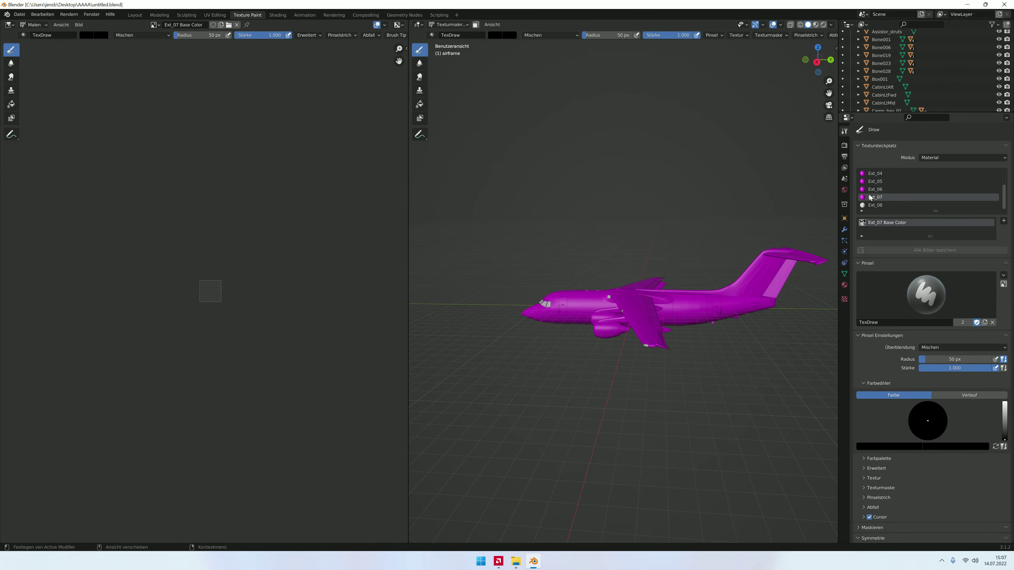
left_click(1004, 4)
left_click_drag(476, 183, 439, 180)
double_click(439, 180)
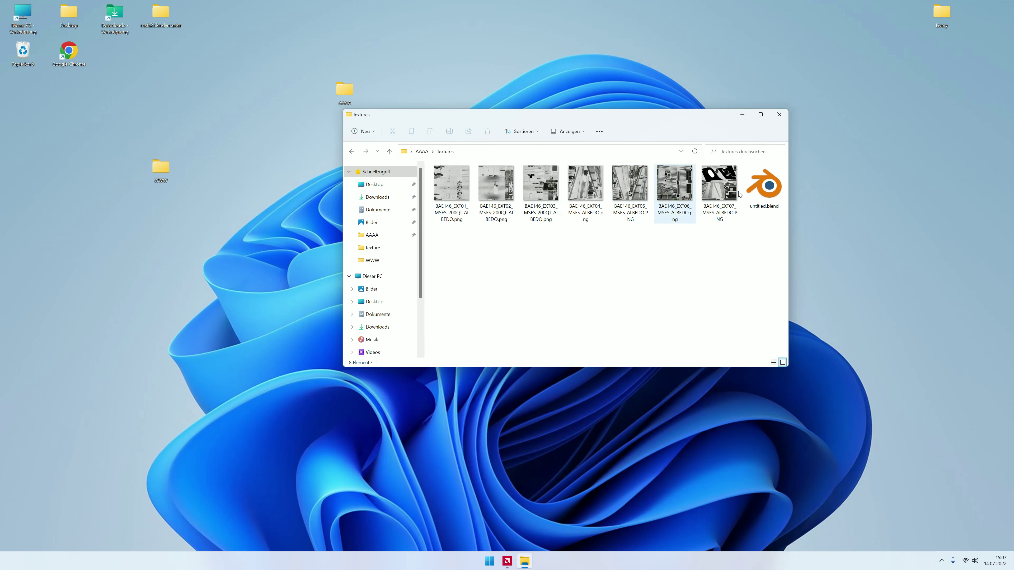
double_click(764, 185)
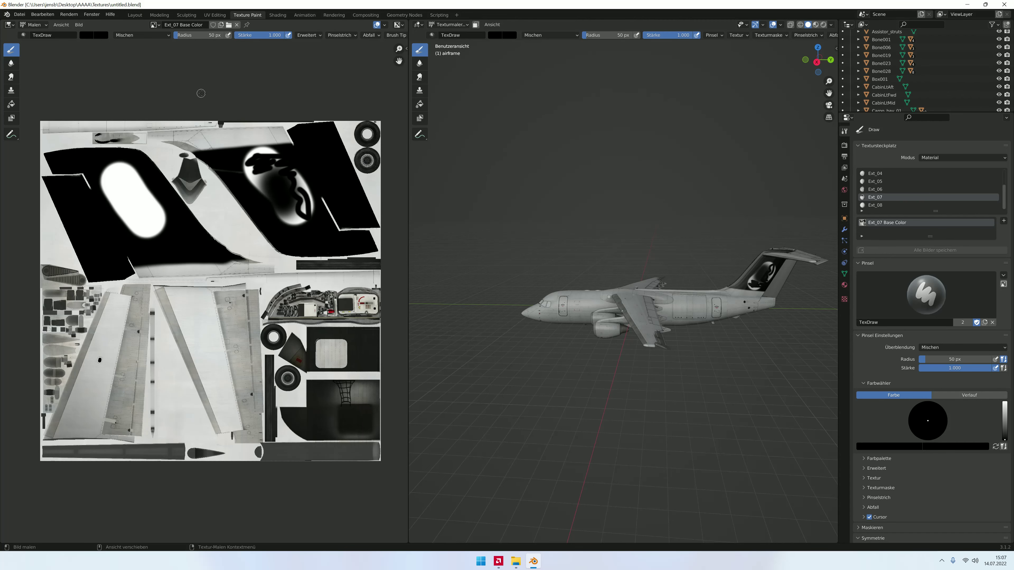
left_click(1003, 5)
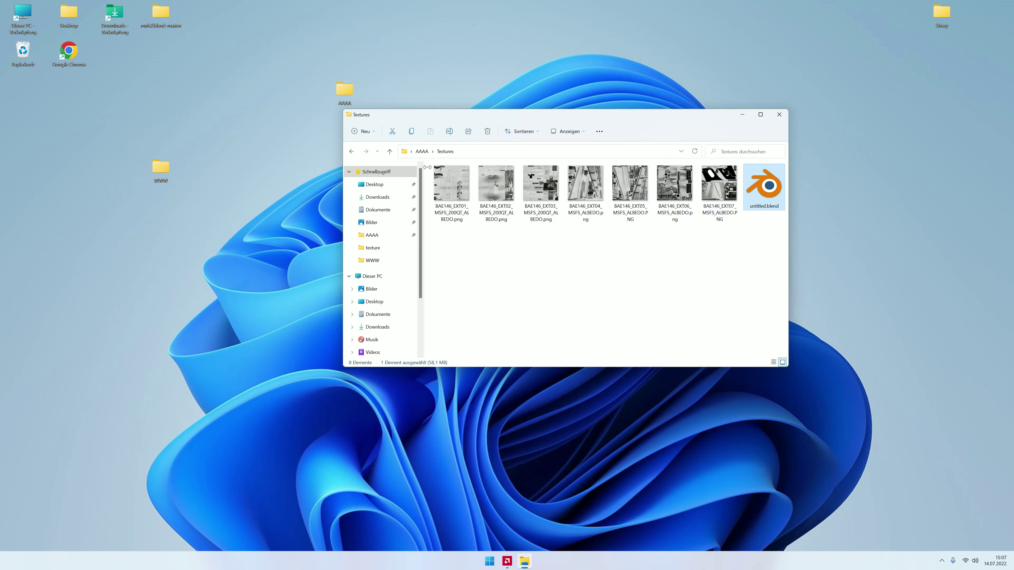
Step: Reopen untitled.blend from AAAA\Textures in Blender
left_click(352, 151)
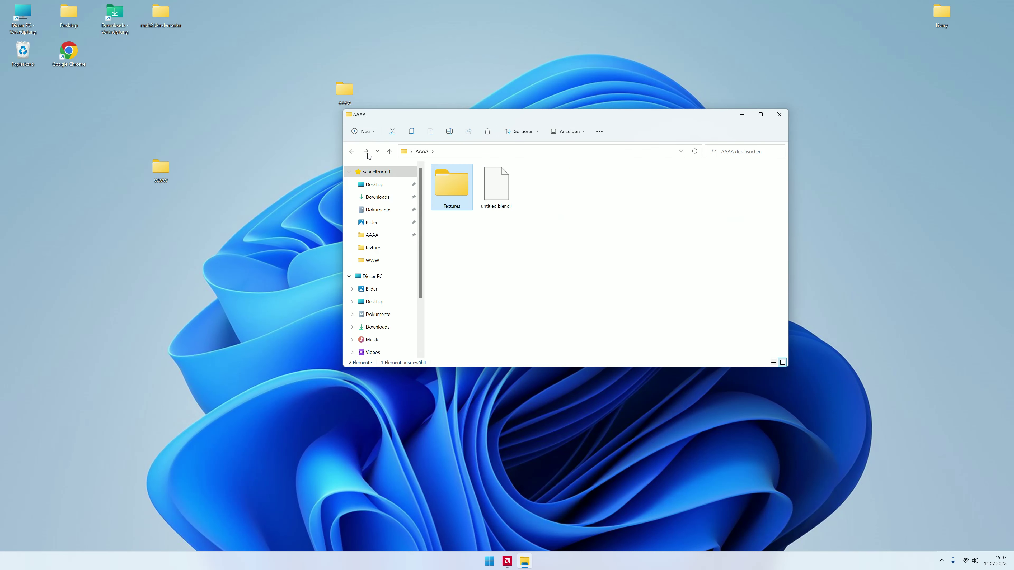
double_click(444, 184)
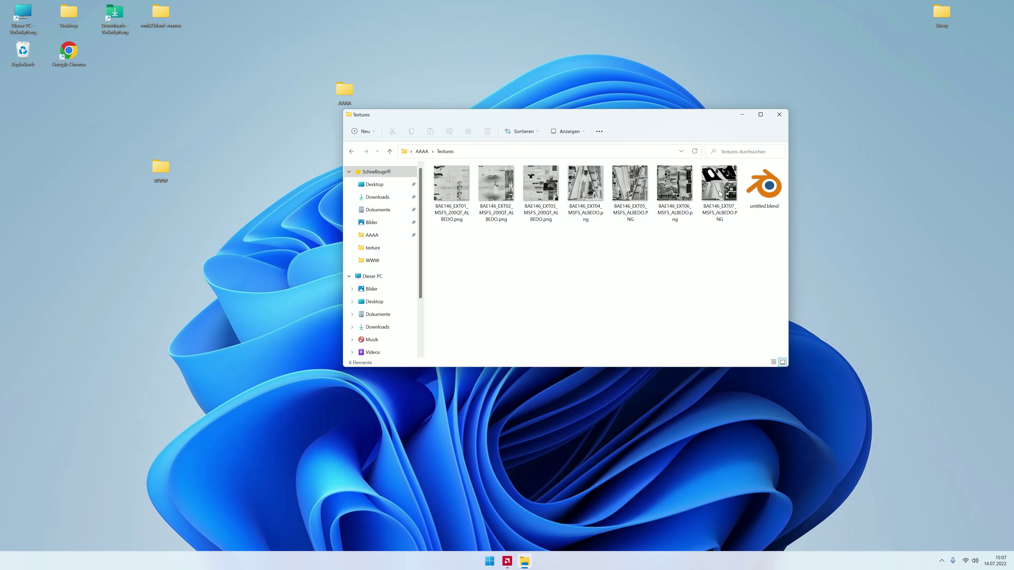
double_click(762, 193)
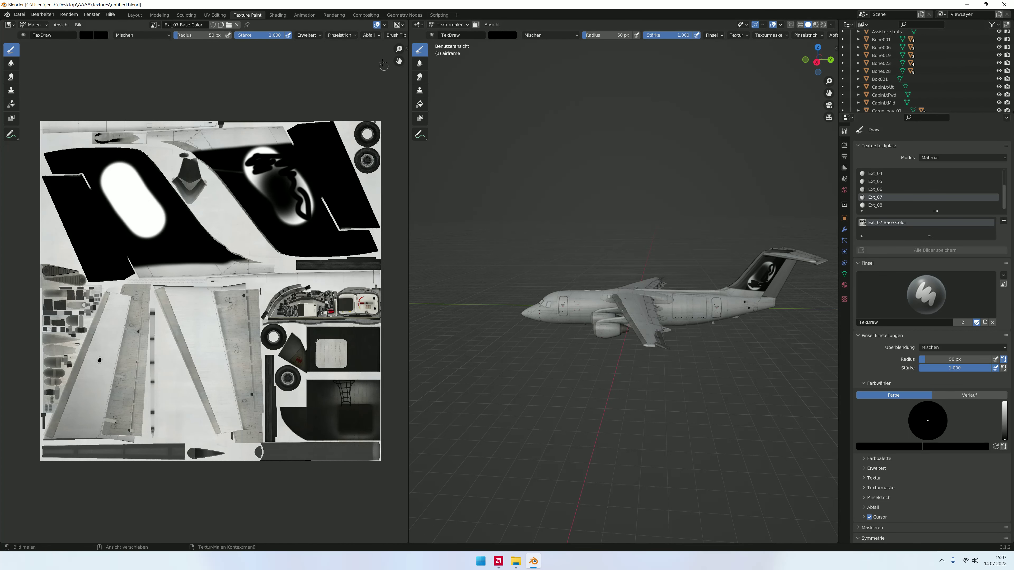
left_click(21, 14)
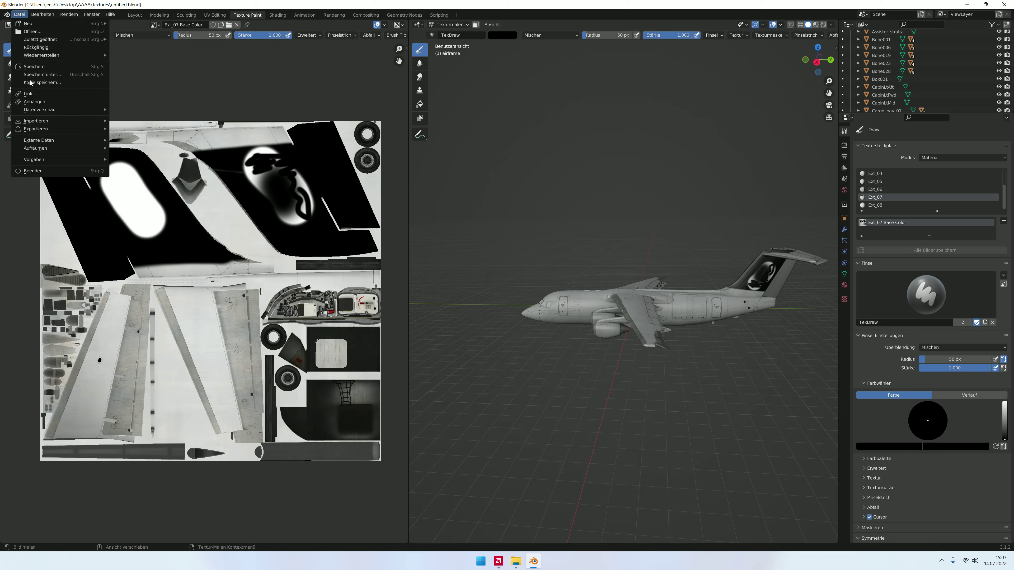
Step: Save the project as untitled.blend in Desktop\AAAA and close Blender
left_click(40, 75)
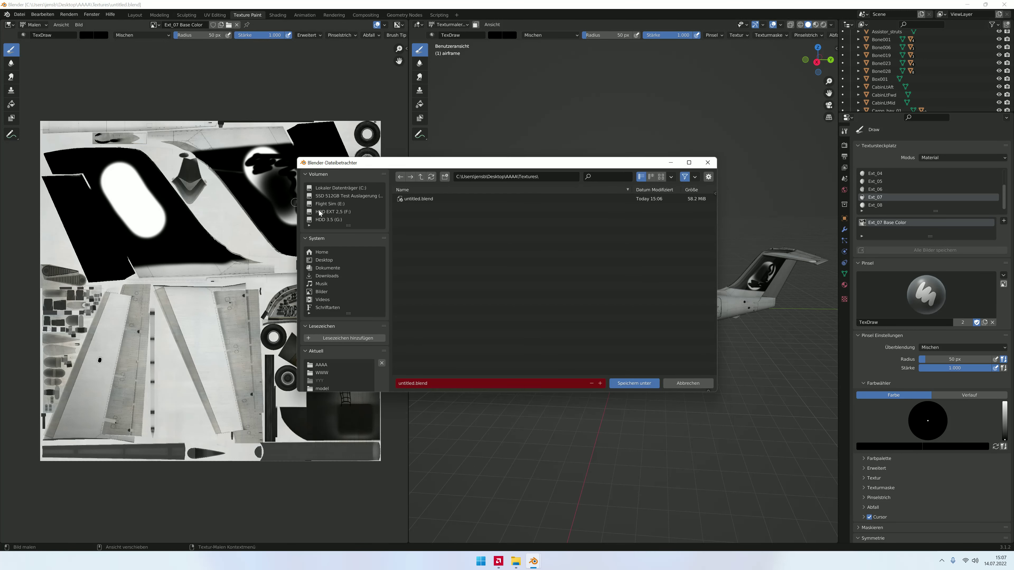
left_click(325, 260)
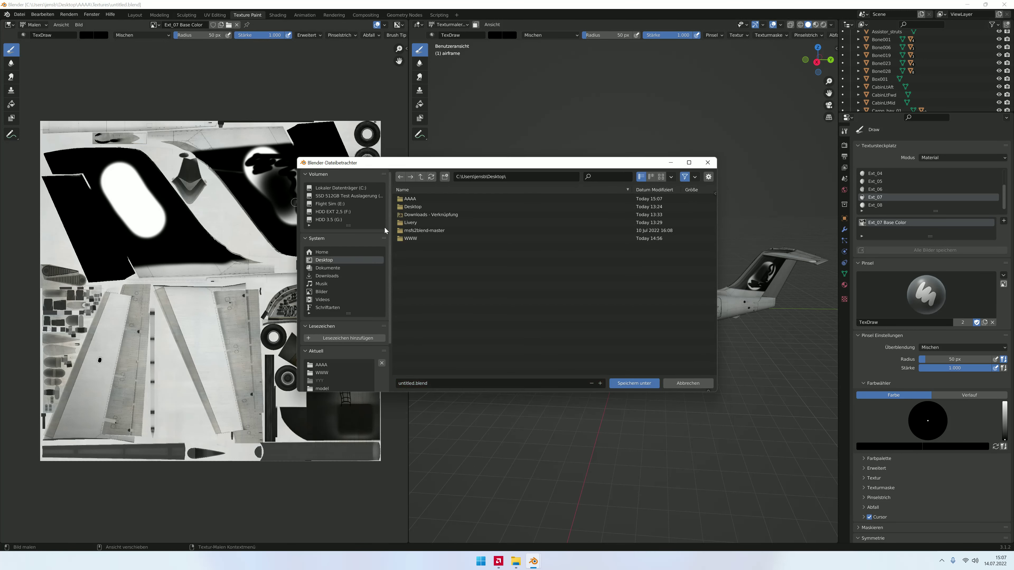
left_click(411, 199)
left_click(633, 383)
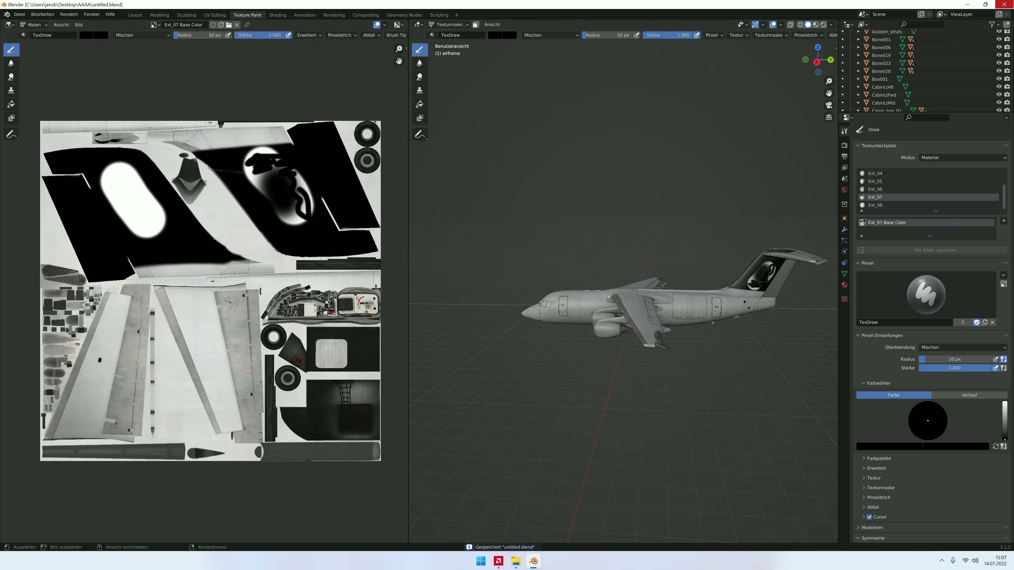
left_click(1004, 4)
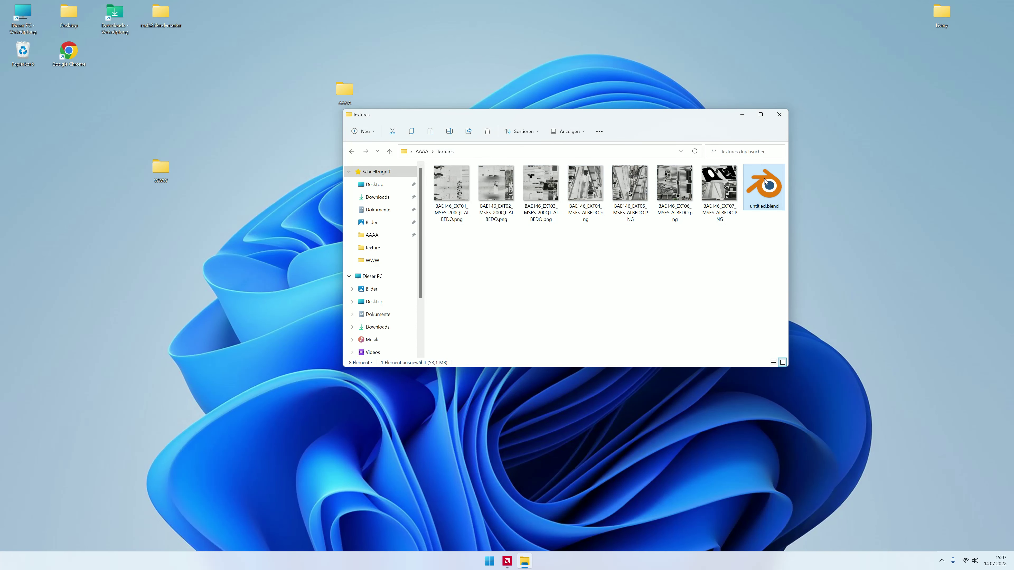
Step: Move the project file out of Textures into AAAA and reopen it from there
left_click_drag(763, 186, 805, 64)
left_click(351, 151)
left_click(507, 205)
double_click(508, 206)
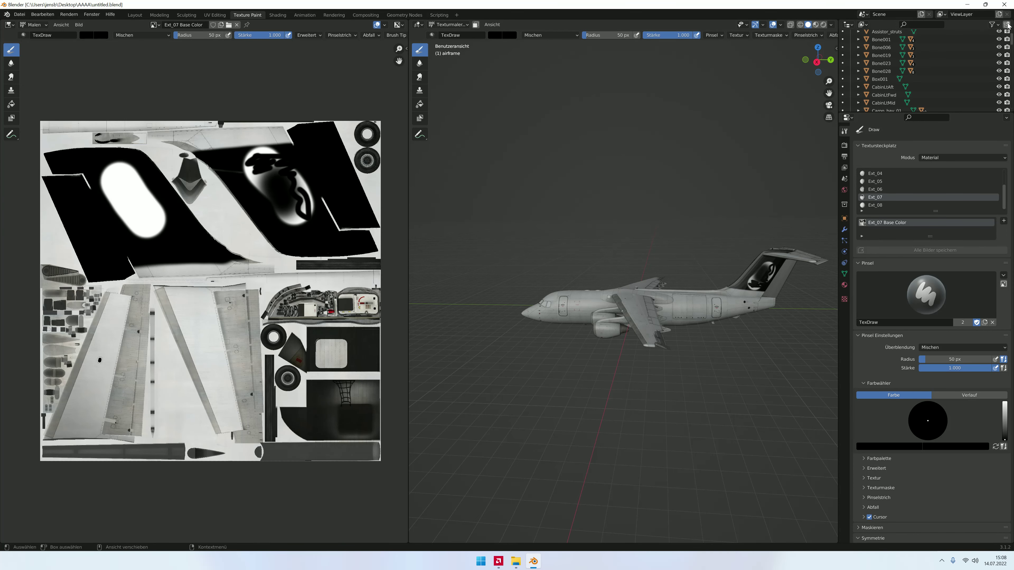
left_click(1000, 14)
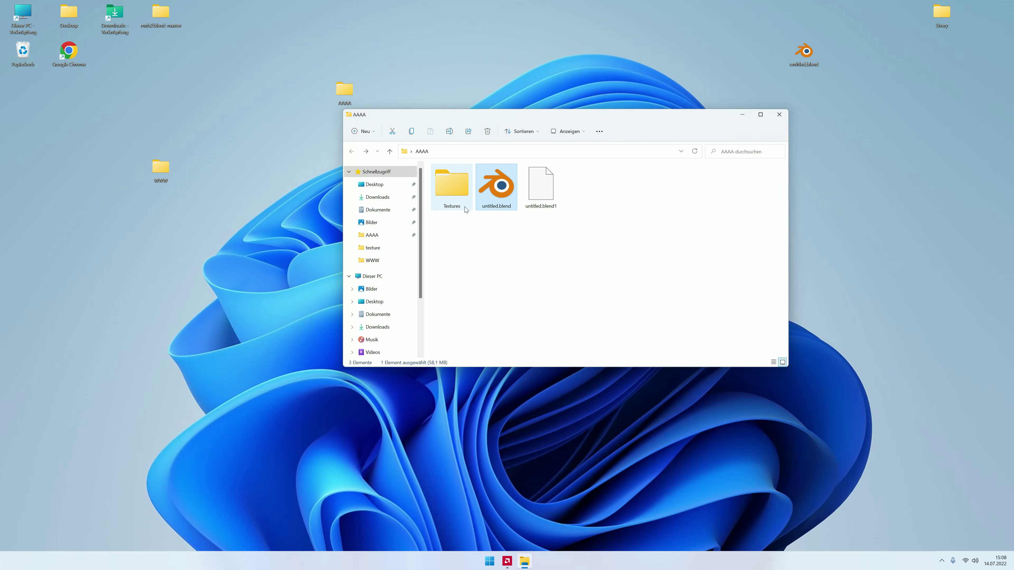
Step: Rename untitled.blend to BAe146-200QT.blend
left_click(493, 191)
left_click(498, 202)
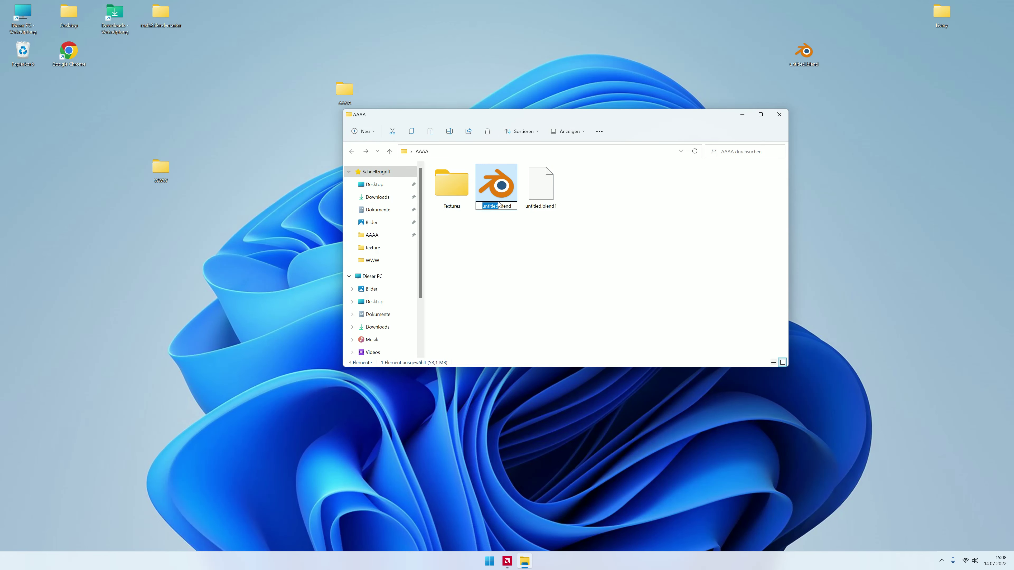
type("BAe146-200QT")
key("Return")
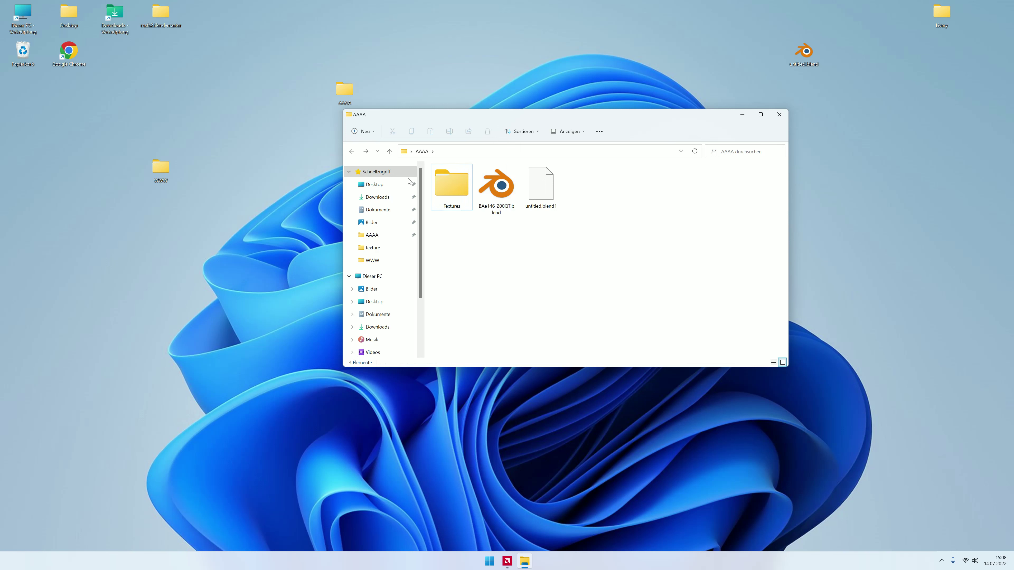
Step: Rename the AAAA folder to Paintkit BAe146-200QT
left_click(780, 114)
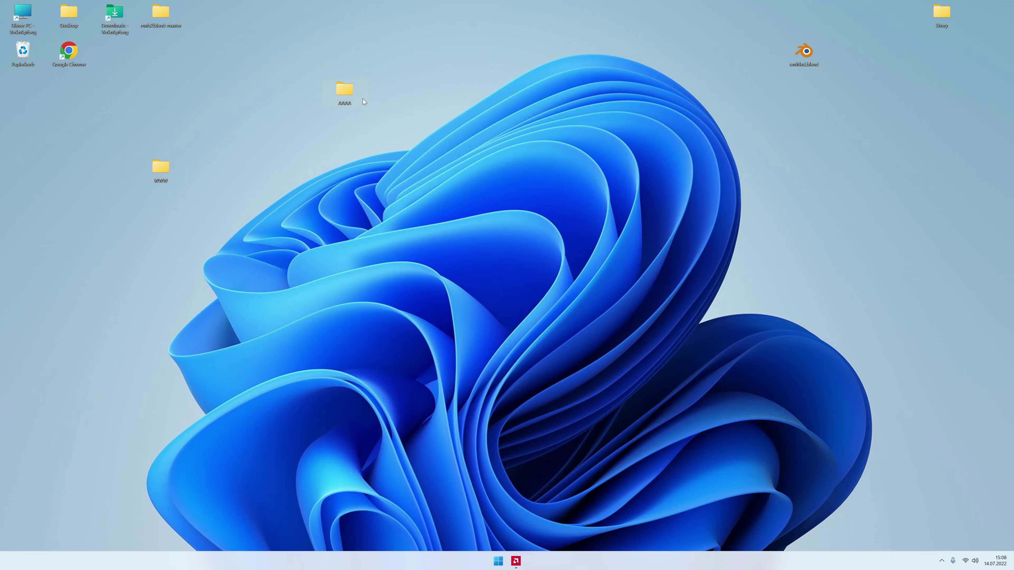
type("Paintkit BAe146-2")
type("00QT")
key("Return")
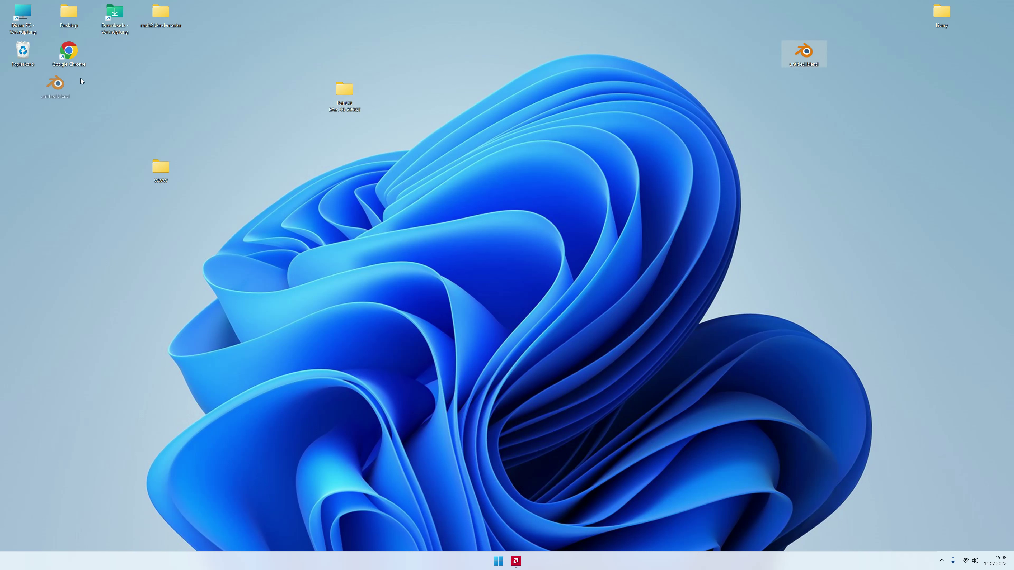
Step: Delete the stray desktop untitled.blend and open BAe146-200QT.blend from the Paintkit folder
left_click_drag(814, 49, 23, 50)
left_click_drag(348, 89, 577, 89)
double_click(588, 90)
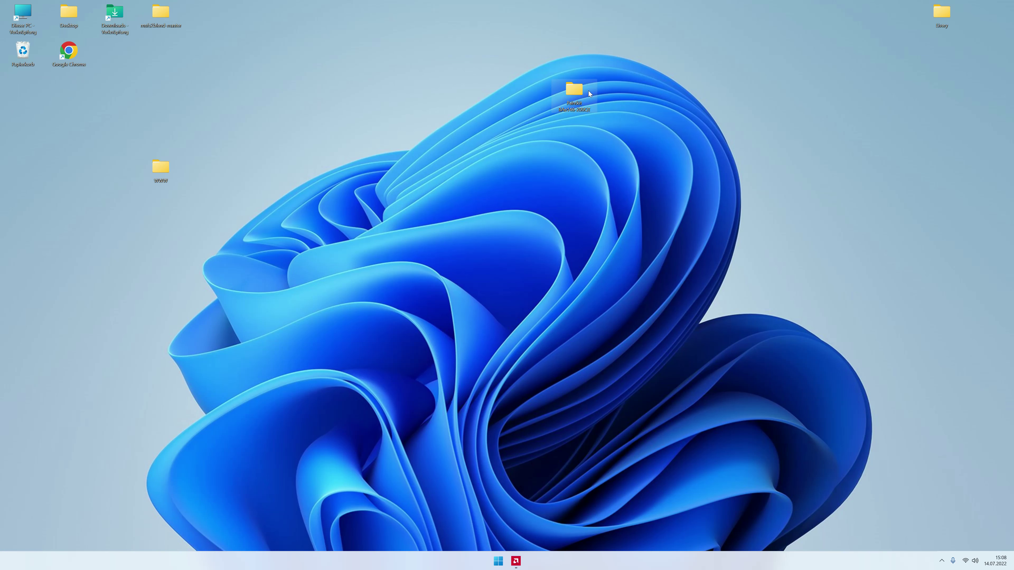
double_click(459, 193)
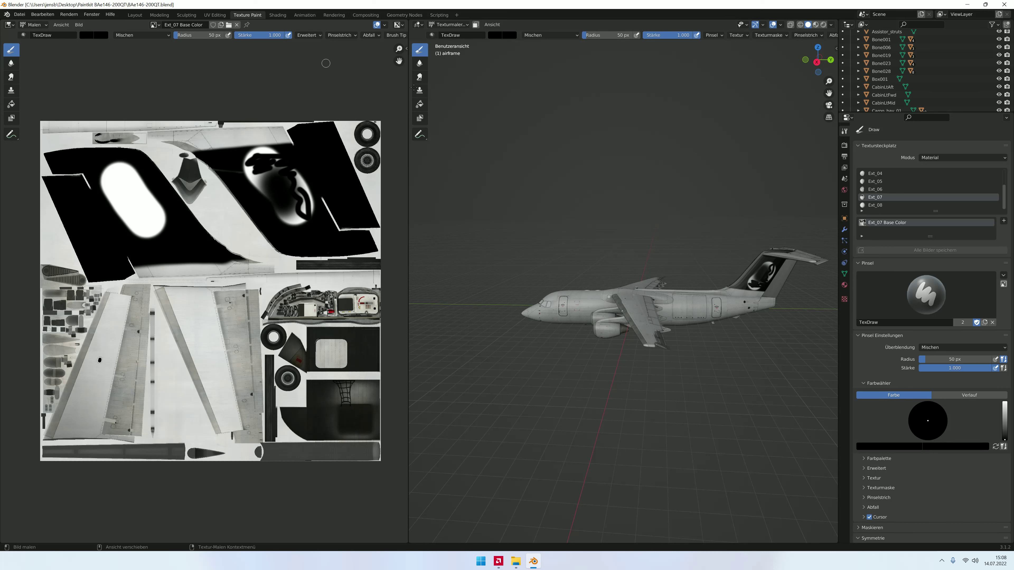
Step: Browse the Textures folder, reopen and close BAe146-200QT.blend, and close the Paintkit window
left_click(1003, 4)
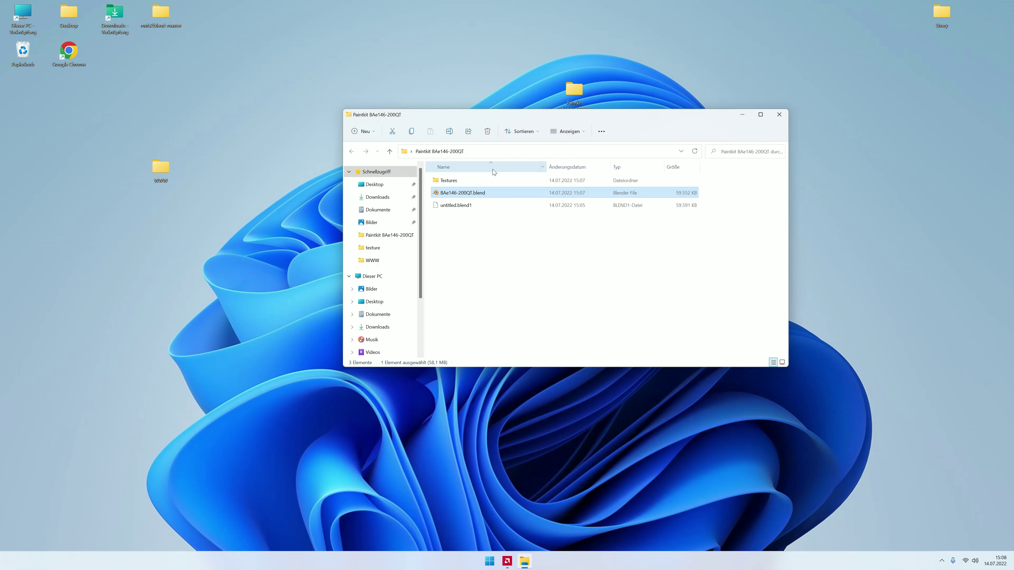
double_click(482, 181)
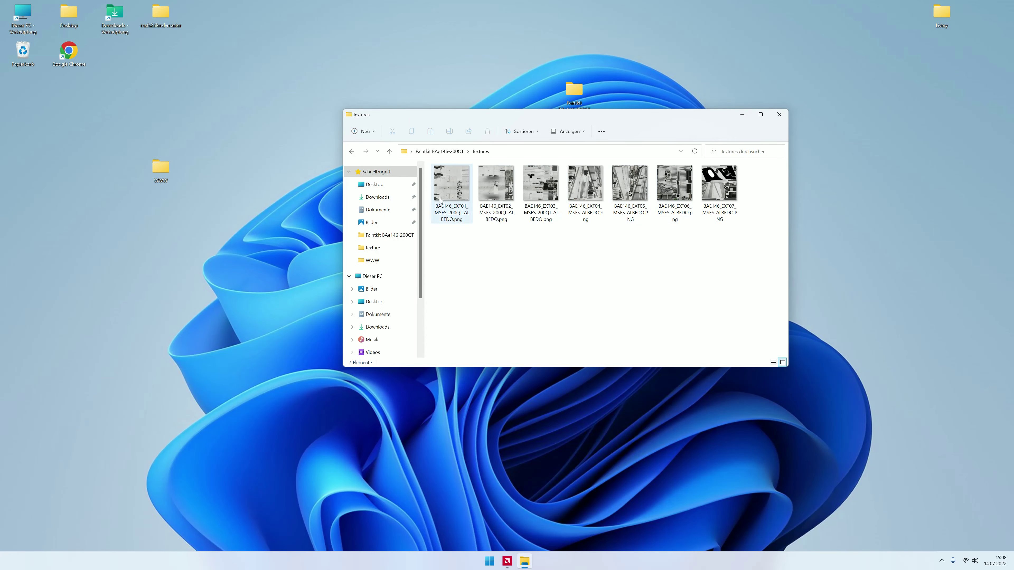
left_click(351, 151)
double_click(463, 193)
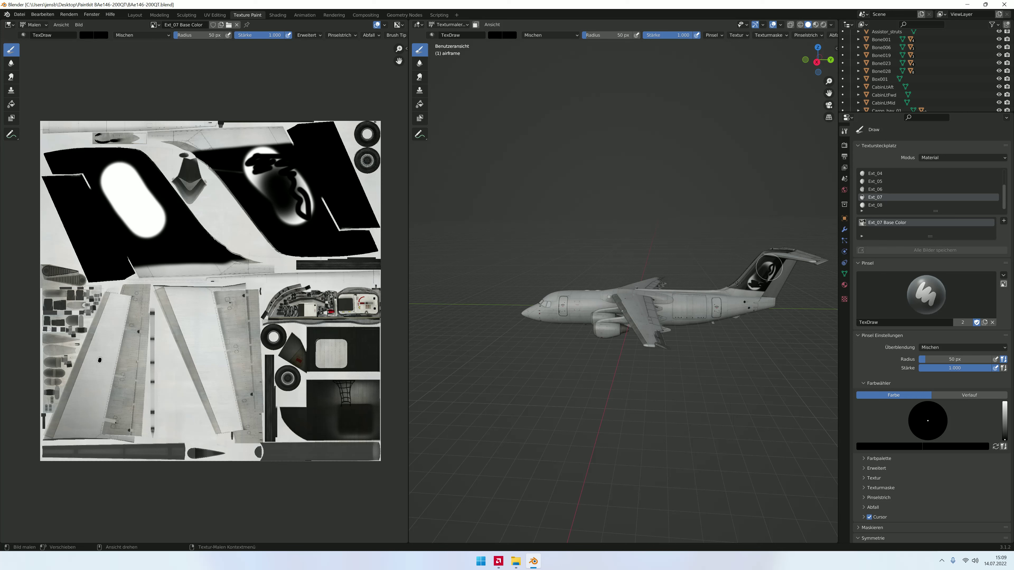
left_click(1003, 4)
left_click(514, 224)
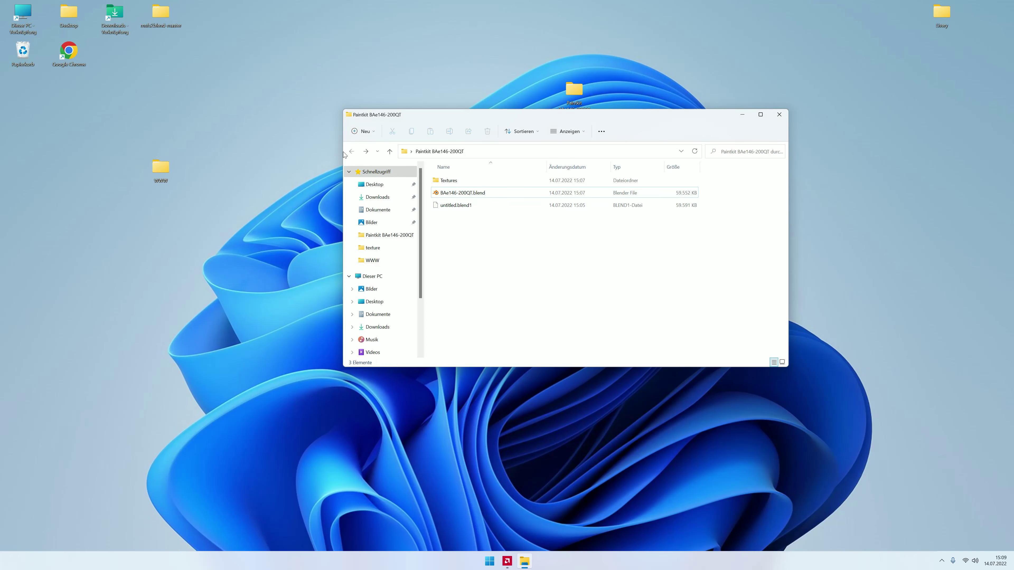
left_click(779, 115)
Step: Copy the Paintkit folder as 'Paintkit BAe146-200QT - Kopie' and open its BAe146-200QT.blend
left_click_drag(574, 88, 896, 15)
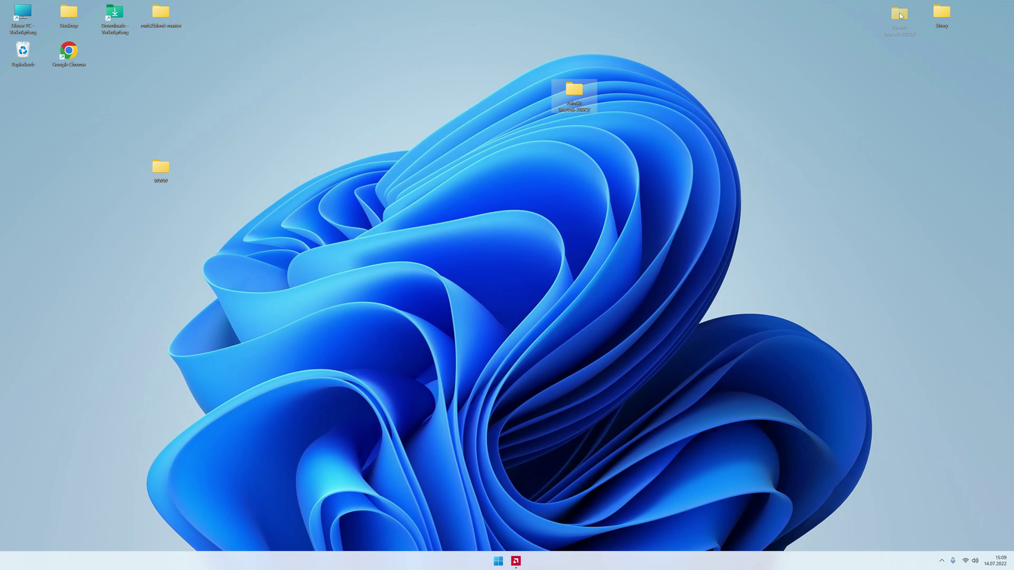
right_click_drag(843, 47, 884, 23)
left_click(884, 23)
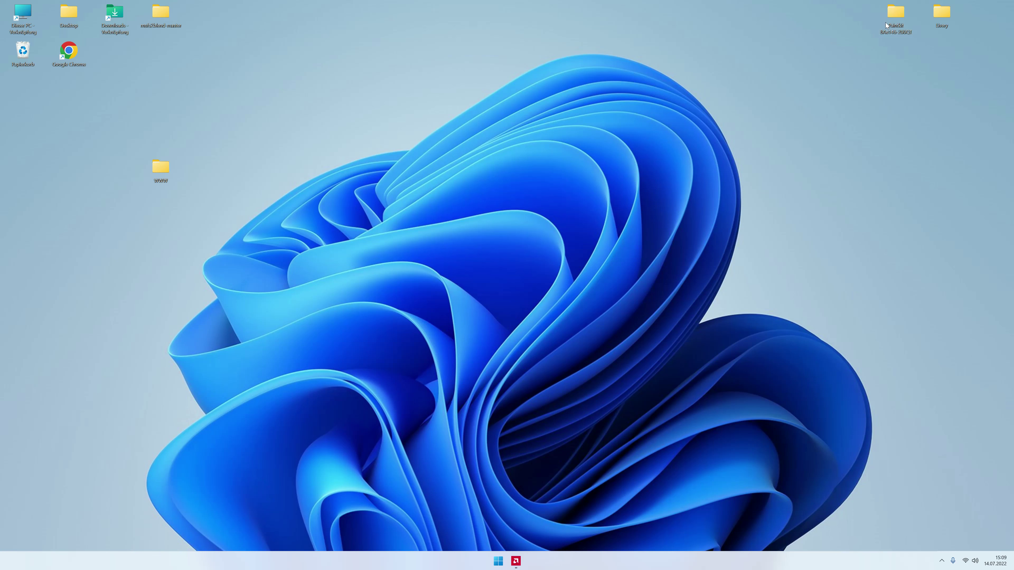
right_click_drag(887, 23, 608, 113)
left_click(626, 126)
left_click_drag(451, 176, 451, 175)
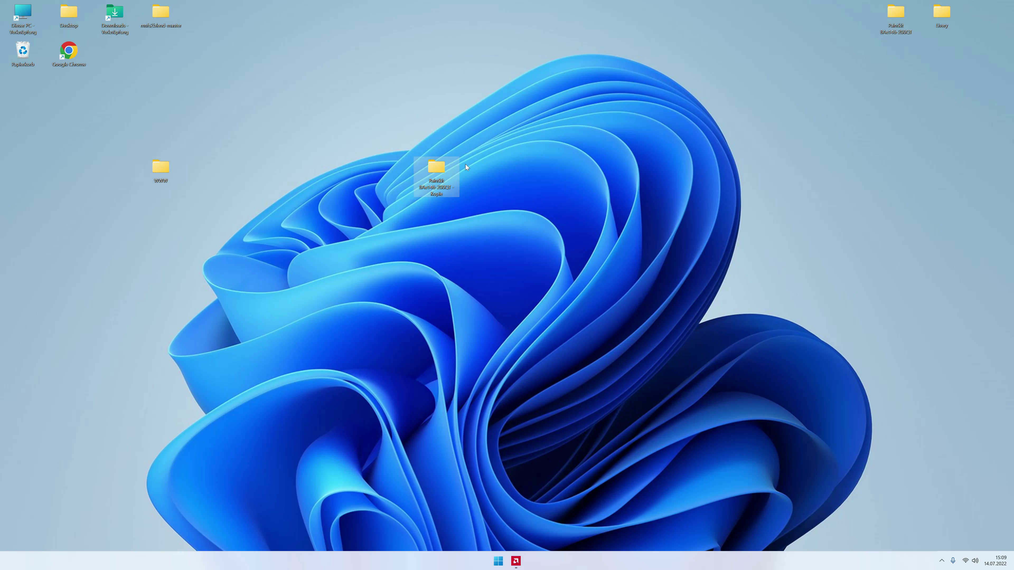
double_click(432, 170)
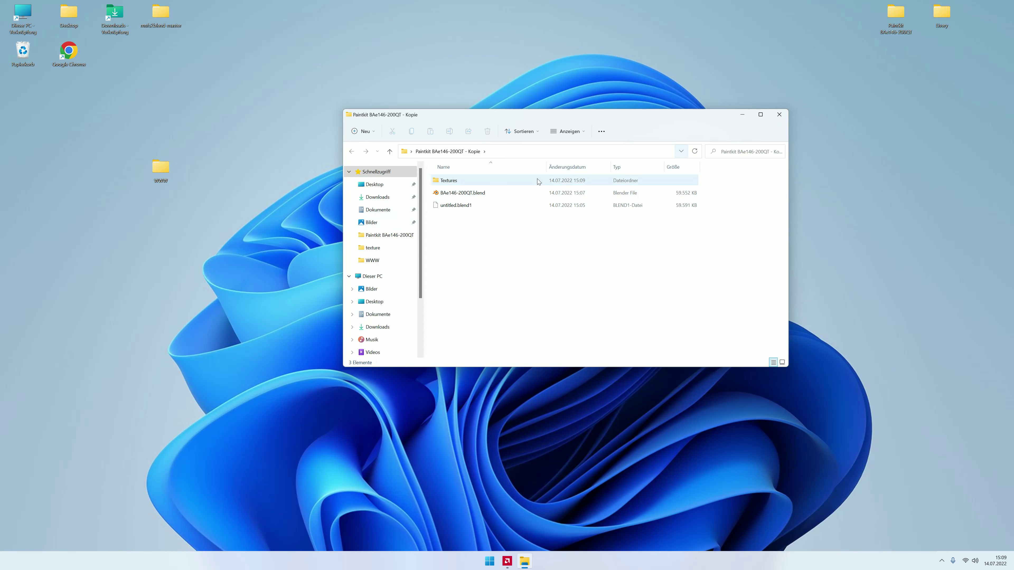
double_click(506, 193)
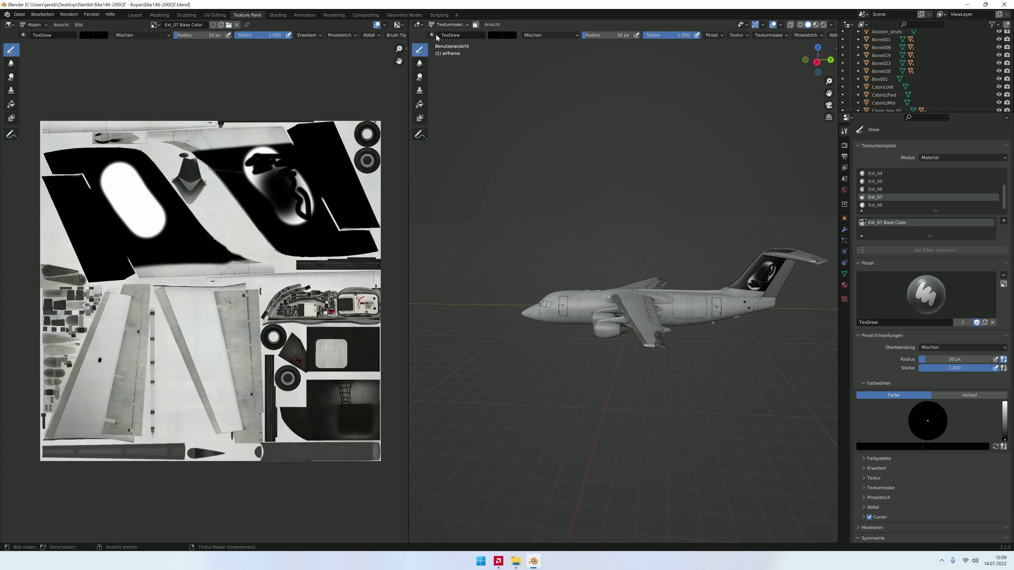
Step: Paint the copy's tail fin logo black and save the changes on closing
left_click_drag(772, 253, 758, 288)
scroll(946, 472, "down", 1)
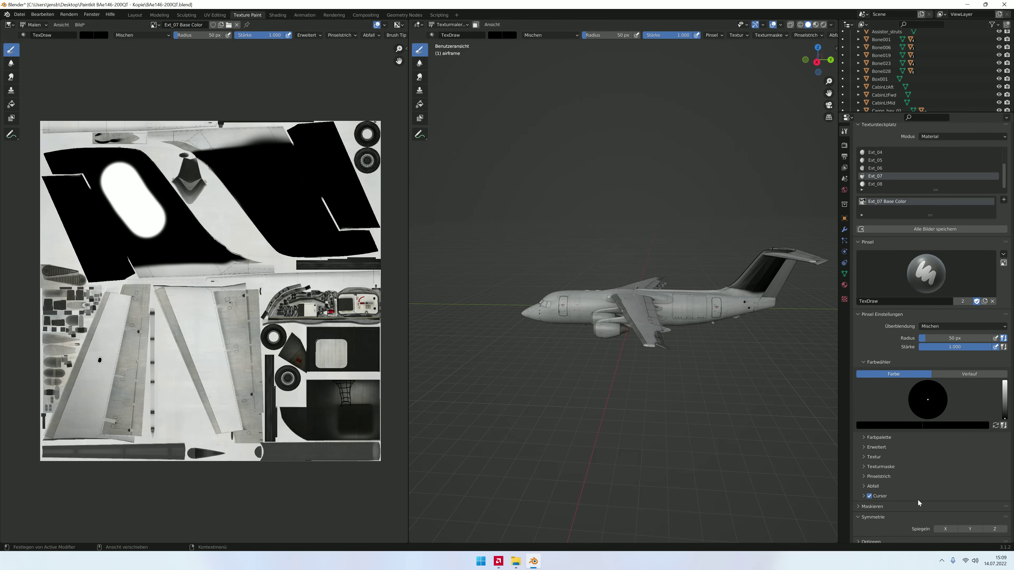
scroll(946, 472, "down", 1)
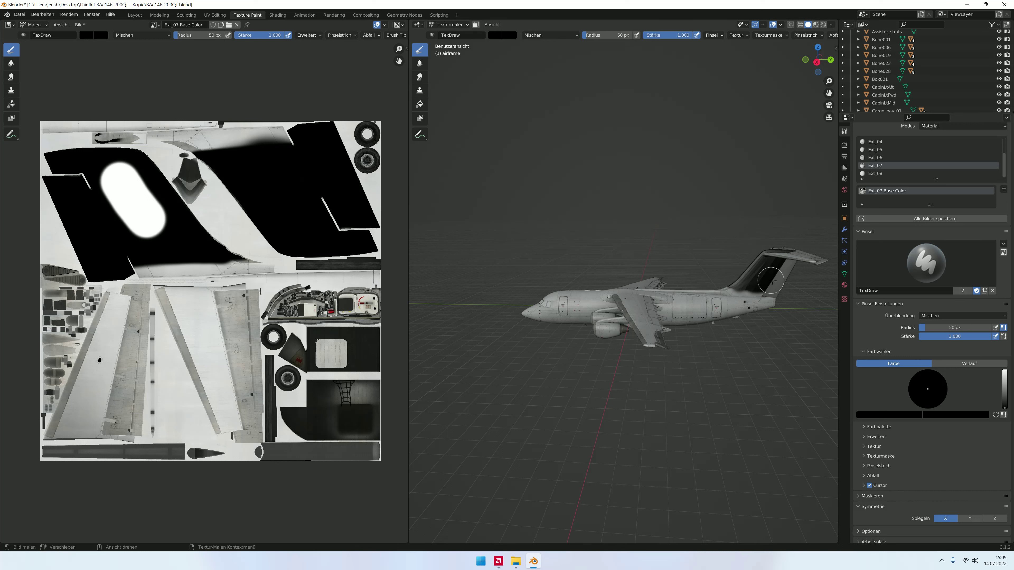
left_click(763, 275)
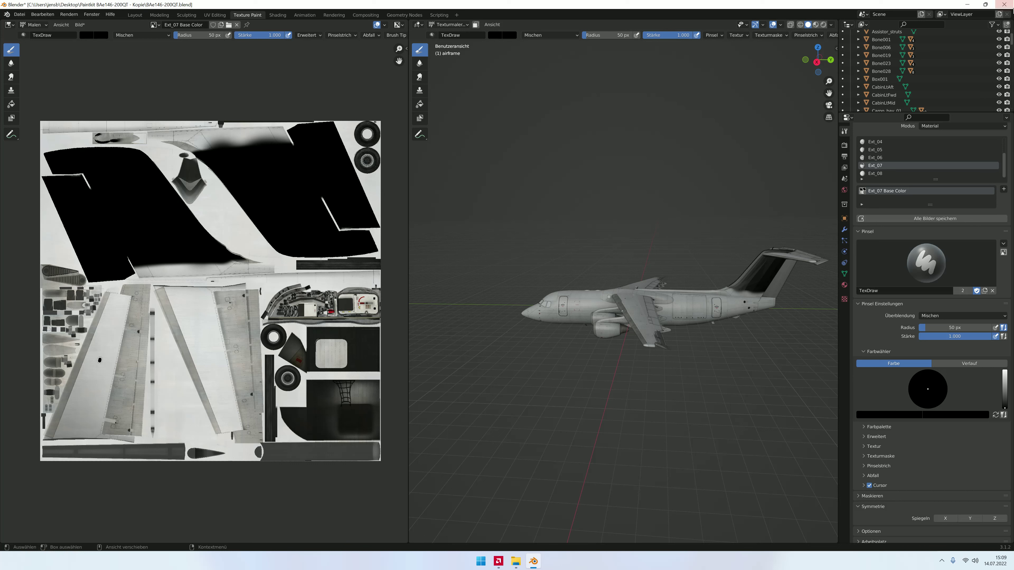
left_click(1008, 4)
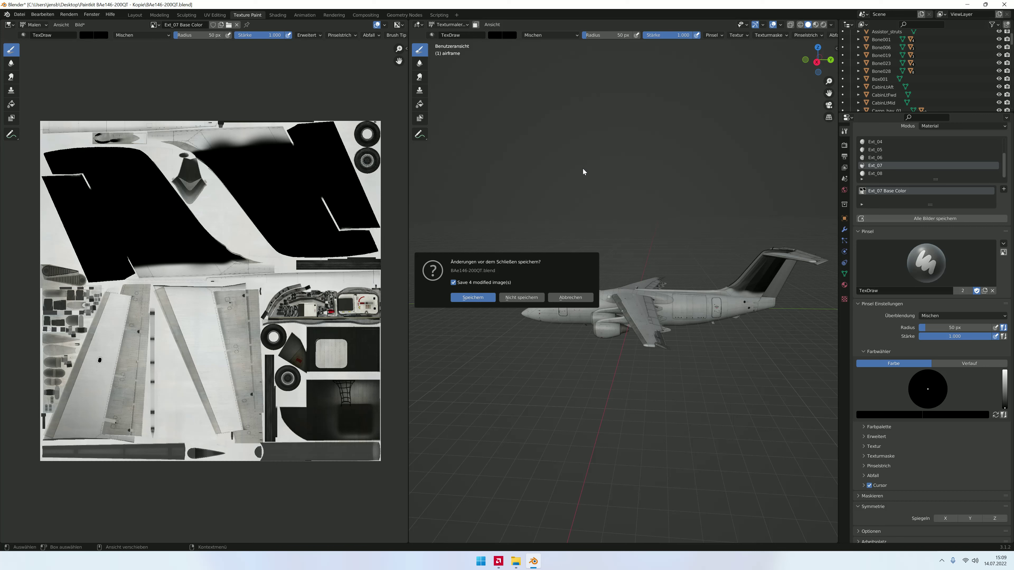
key("Return")
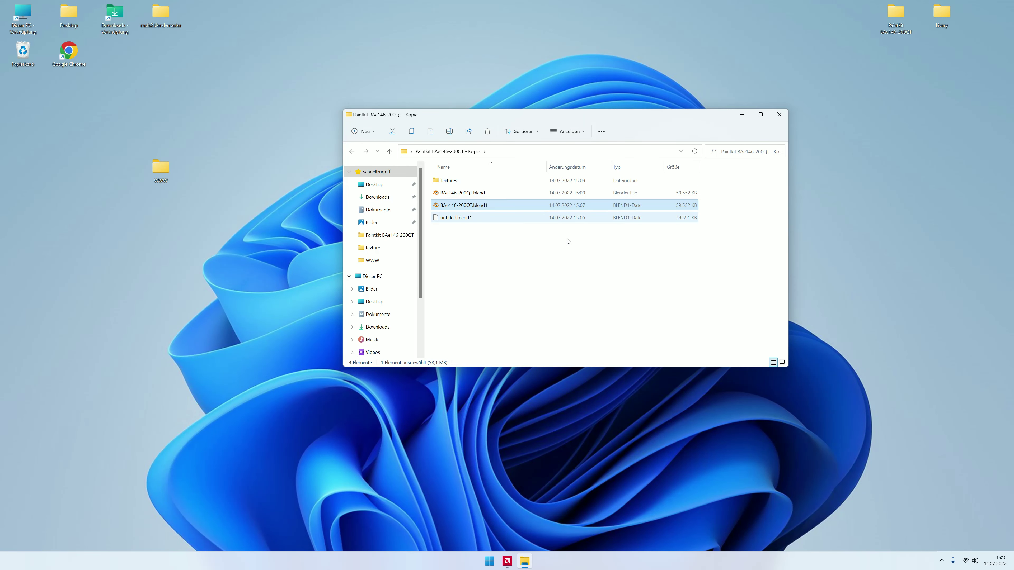
Step: Reopen the copy's BAe146-200QT.blend, make Ext_05 the active slot, and close it
left_click(449, 195)
double_click(458, 195)
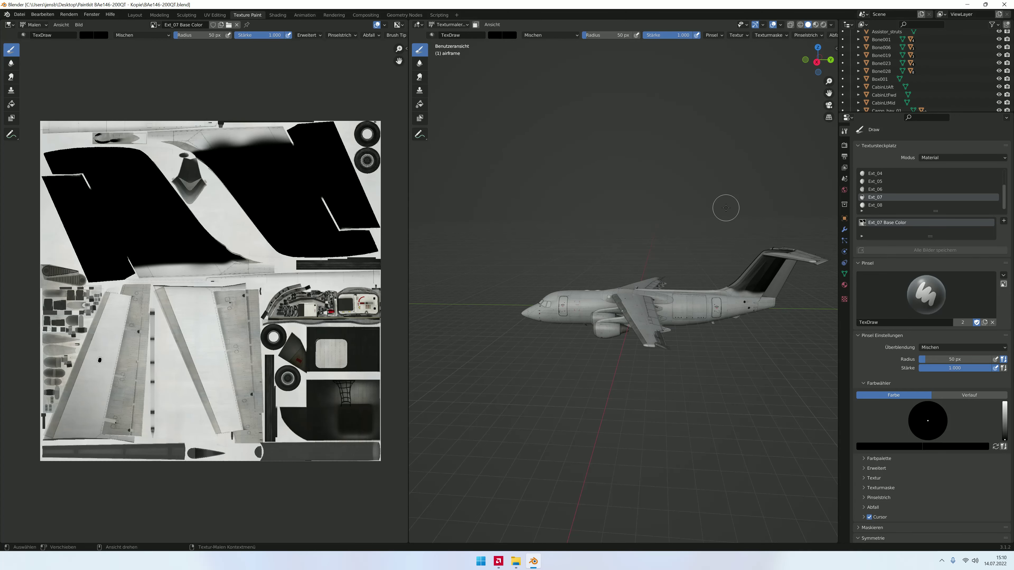
scroll(872, 188, "up", 2)
left_click(874, 196)
scroll(873, 188, "up", 1)
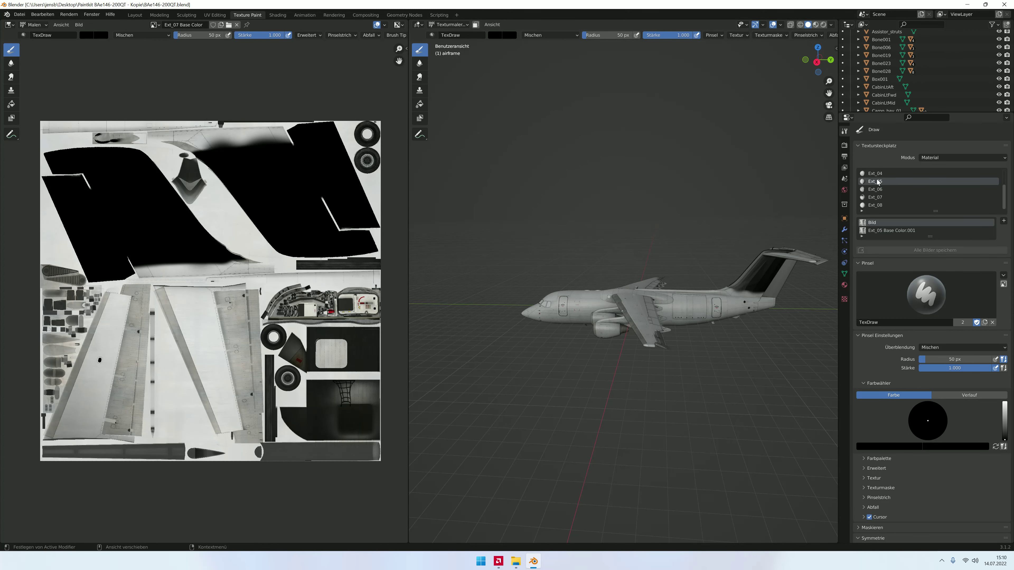
left_click(1003, 4)
Step: Open the original folder's BAe146-200QT.blend to compare the wolf logo, then close Blender
left_click(778, 114)
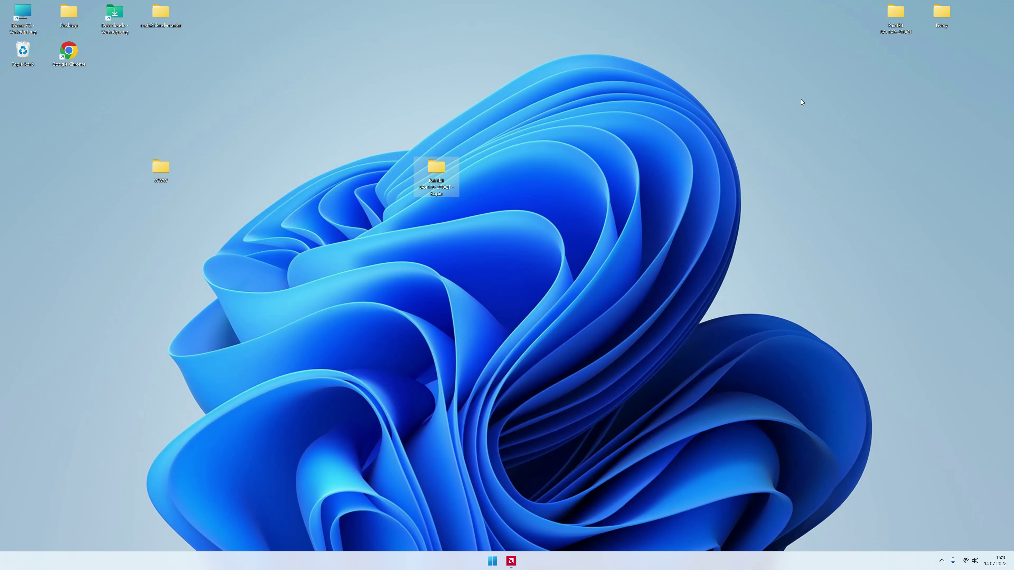
double_click(436, 168)
double_click(447, 194)
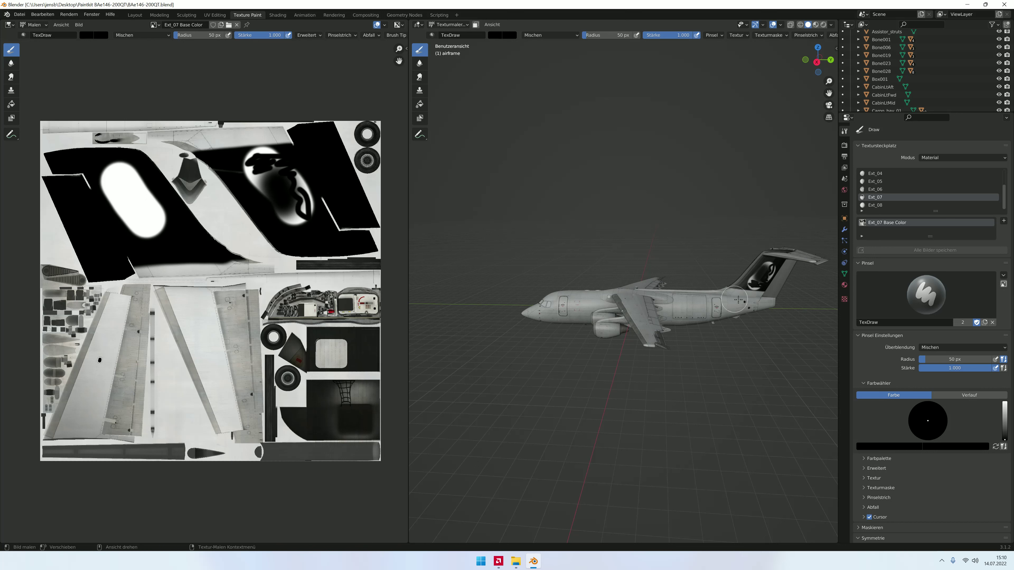
left_click(1004, 4)
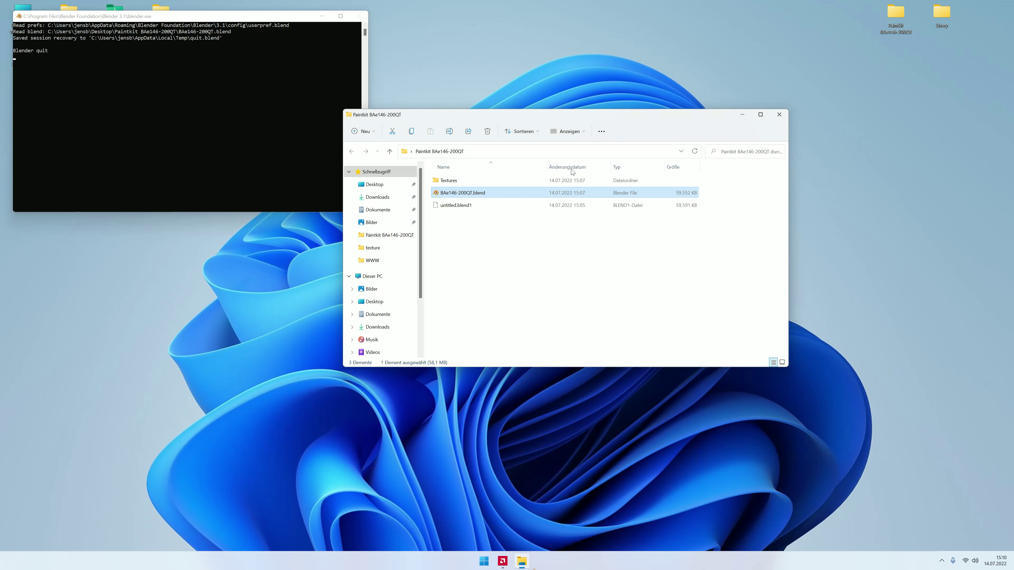
Step: Reopen the project file, then close Blender and the Paintkit folder window
double_click(443, 193)
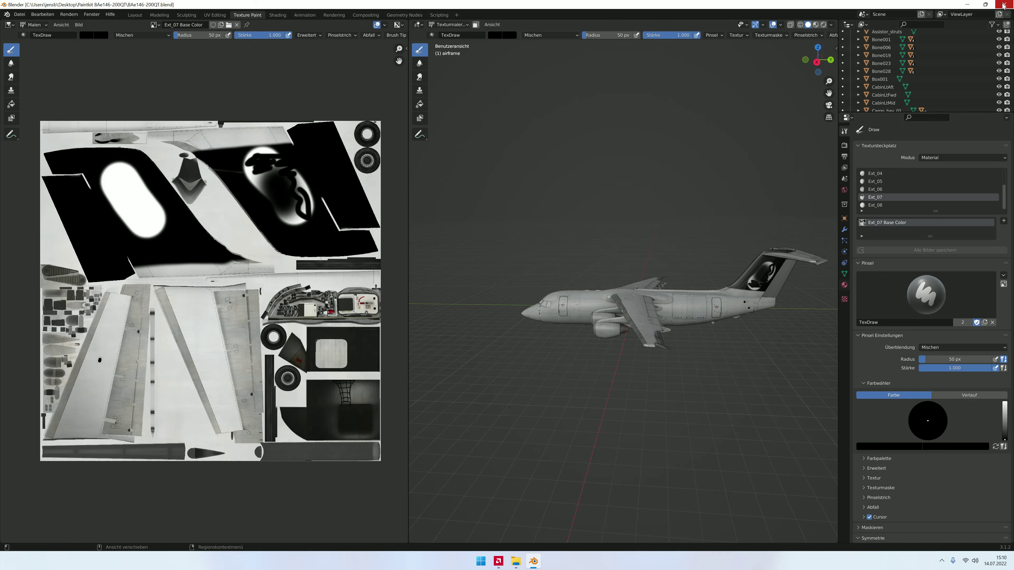
left_click(1004, 4)
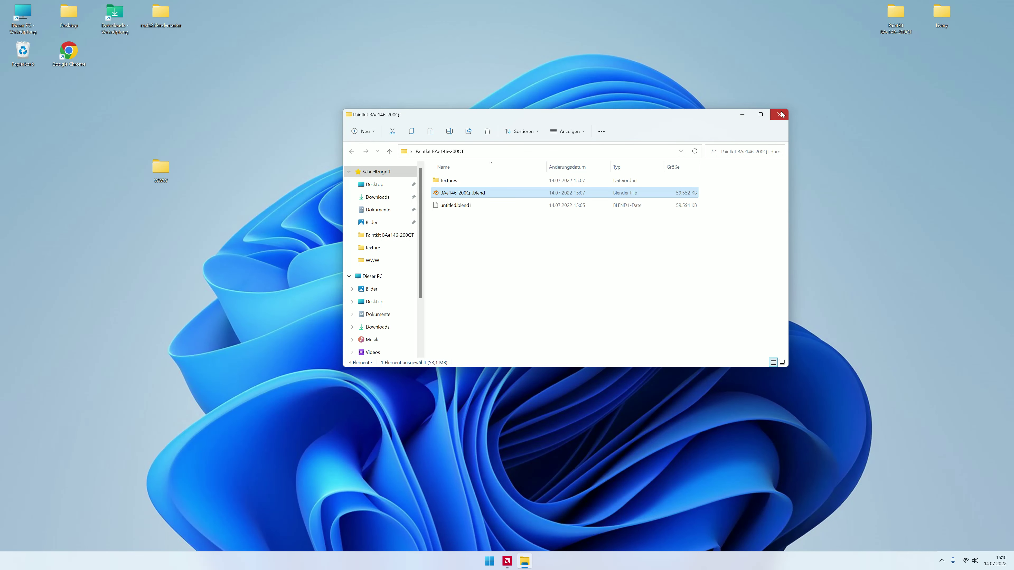
left_click(780, 114)
Step: Move WWW to the top desktop row and open BAe146-200QT.blend from Paintkit Kopie
left_click(454, 181)
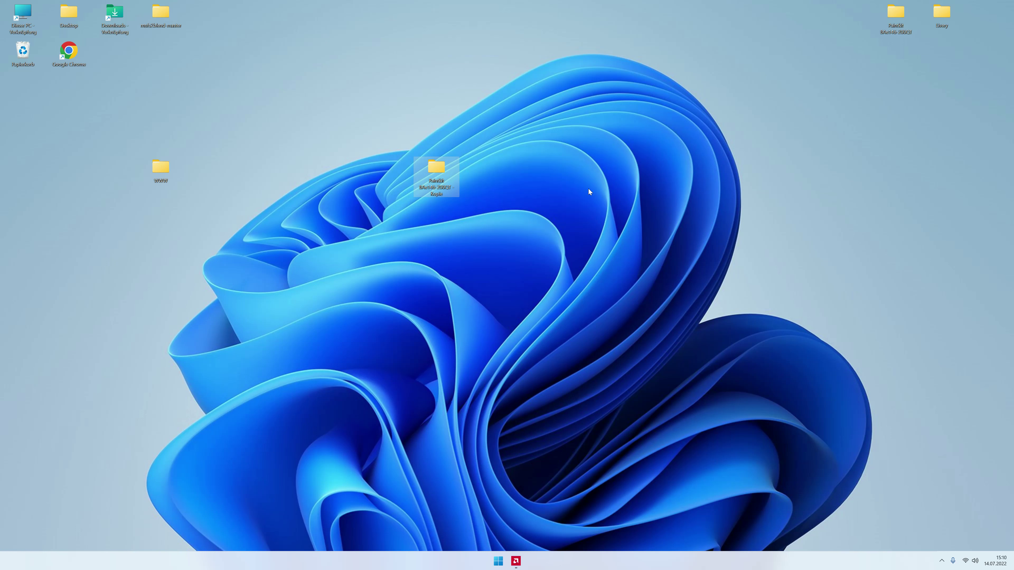
left_click_drag(161, 168, 222, 28)
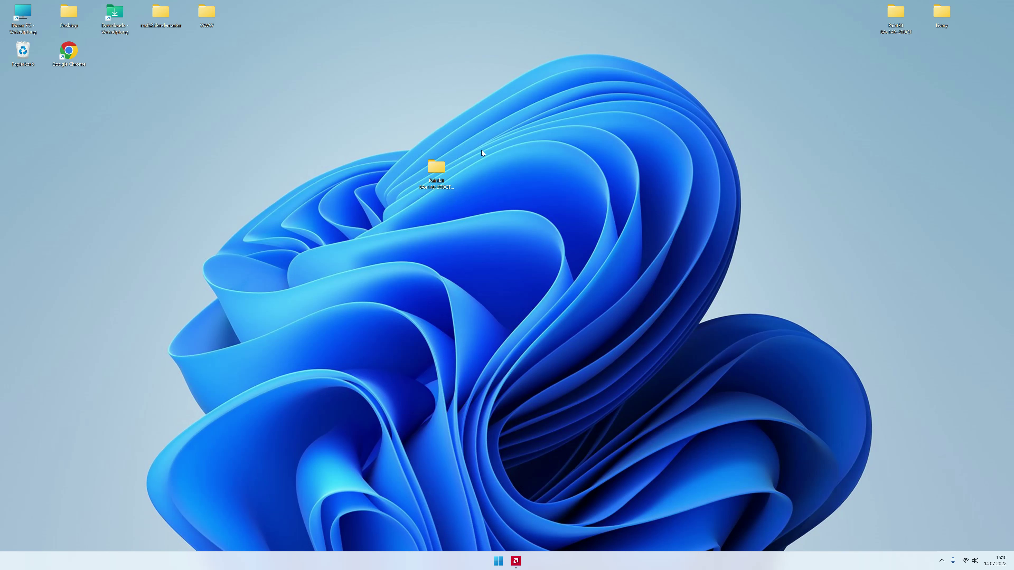
double_click(433, 169)
double_click(459, 194)
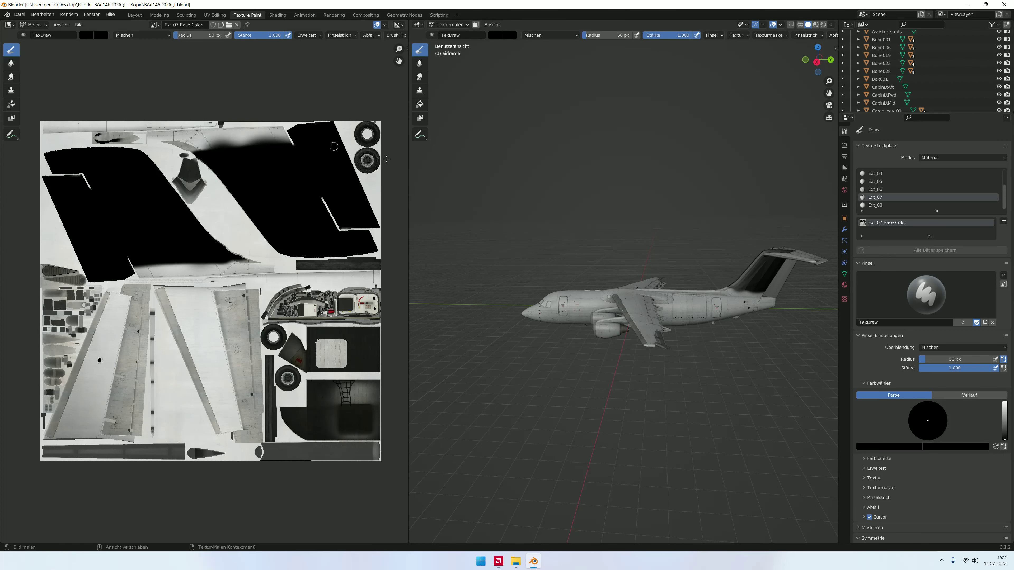
Step: Select the airframe in Object Mode, then return to Texture Paint
left_click(448, 25)
left_click(447, 37)
left_click(599, 307)
left_click(722, 320)
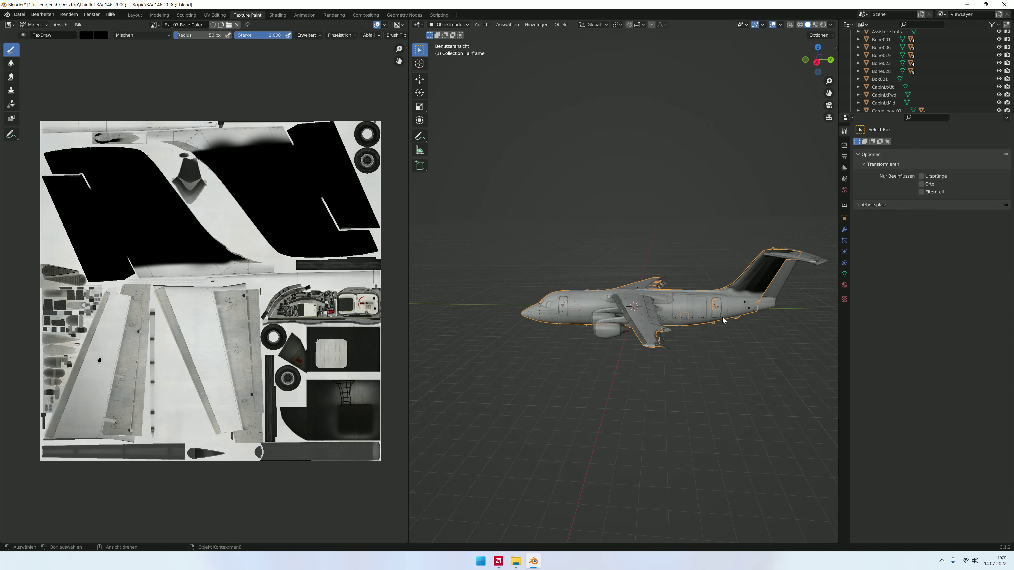
left_click(447, 25)
left_click(447, 77)
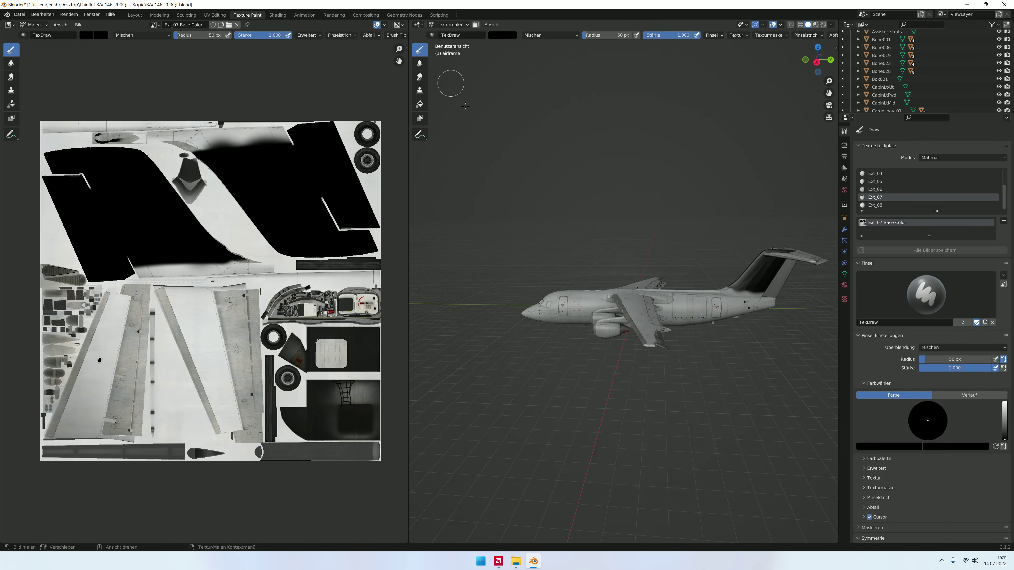
Step: Orbit the view around the airplane and minimize Blender
scroll(602, 342, "up", 4)
middle_click_drag(601, 342, 611, 341)
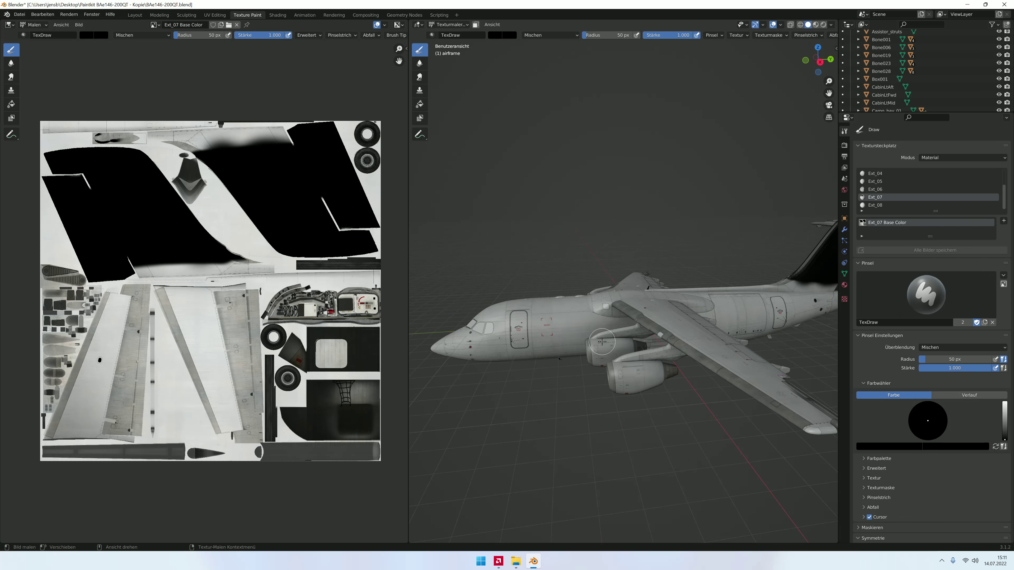
left_click(966, 5)
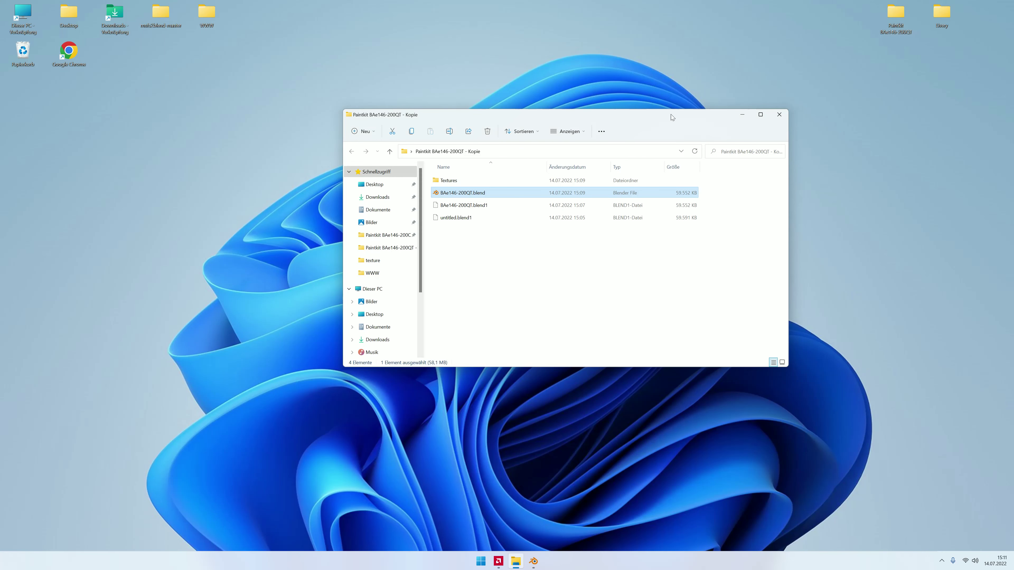
Step: Close the Kopie window, move Paintkit Kopie to the top desktop row, and open Livery
left_click(777, 116)
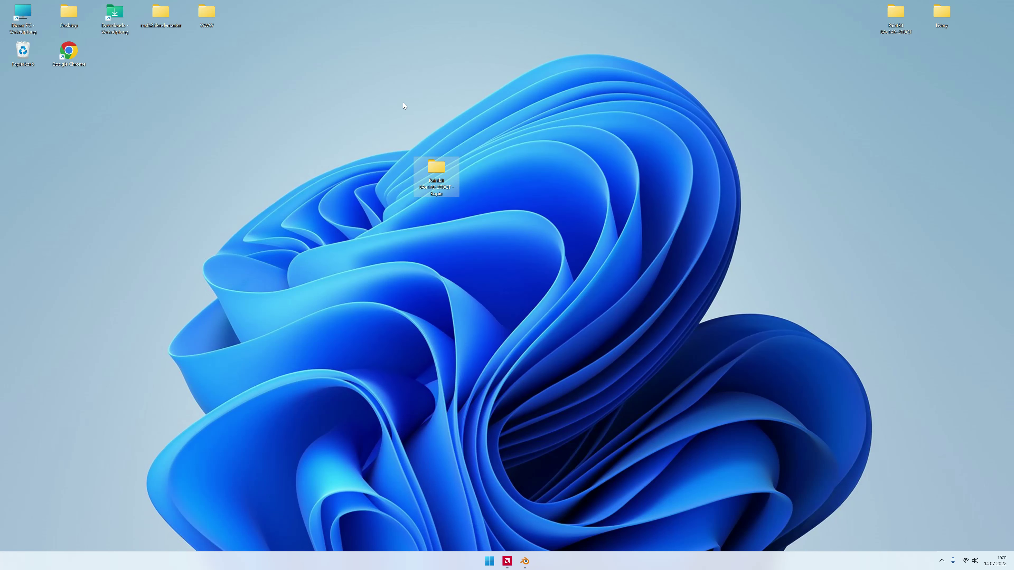
left_click_drag(442, 180, 575, 35)
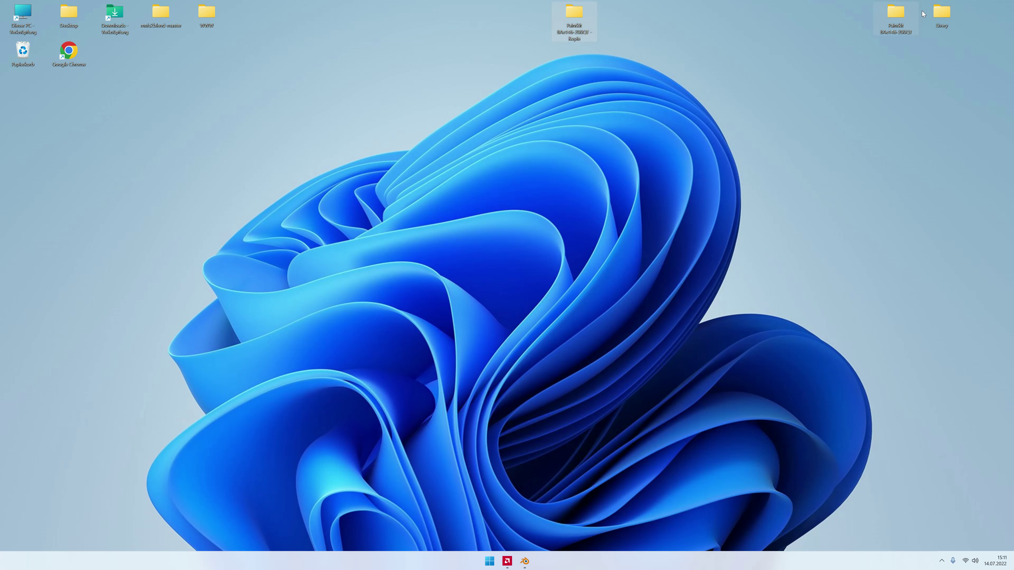
double_click(941, 14)
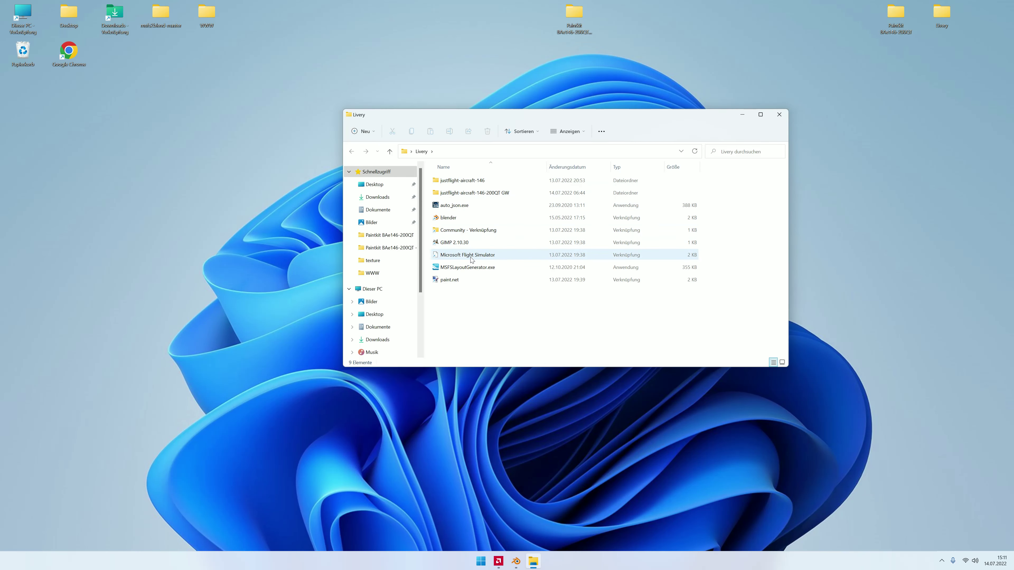
Step: Launch paint.net and start typing 'Grauer Wo' with the Text tool at size 192
double_click(460, 276)
left_click(779, 114)
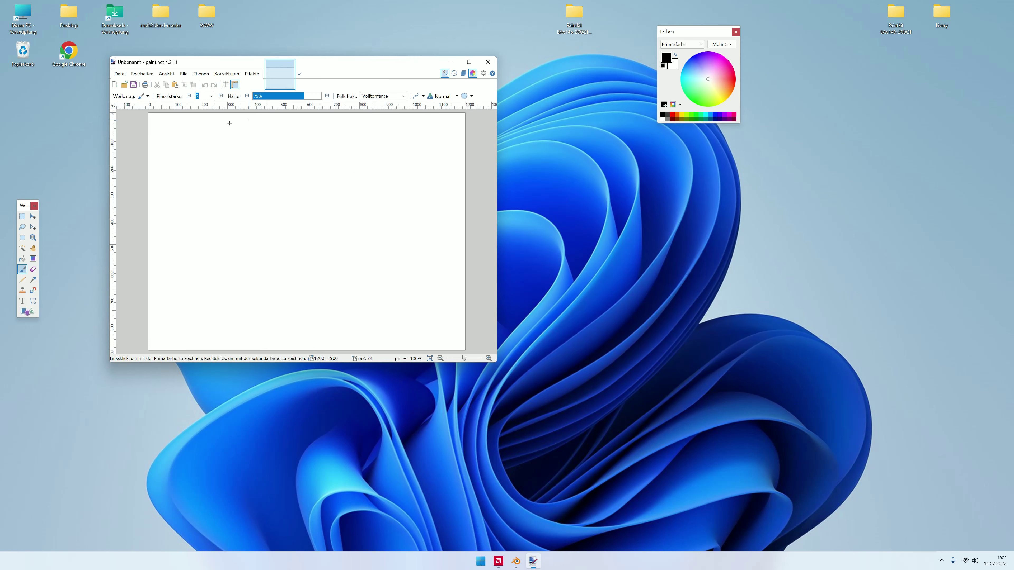
left_click(22, 301)
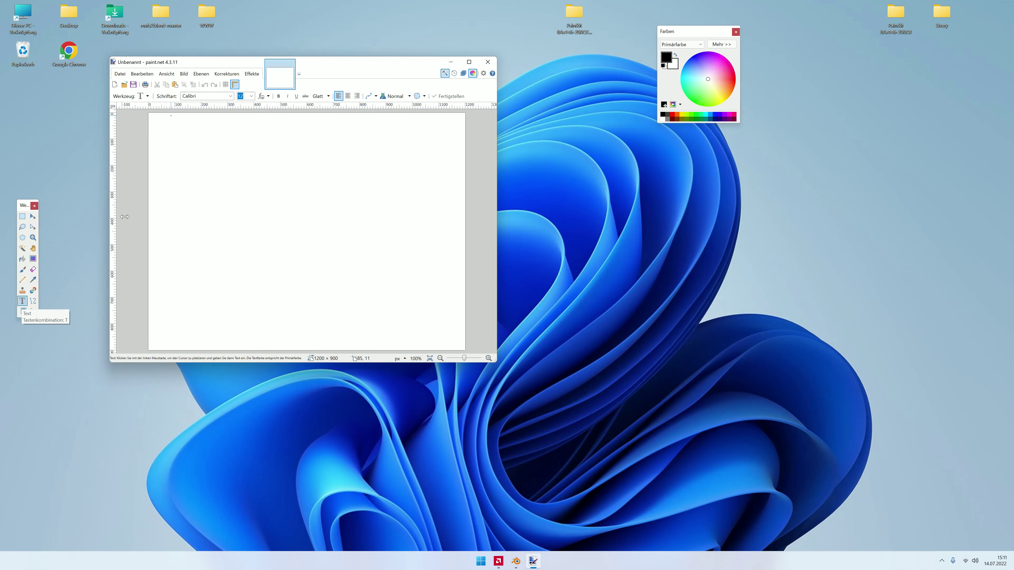
left_click(252, 95)
left_click(244, 248)
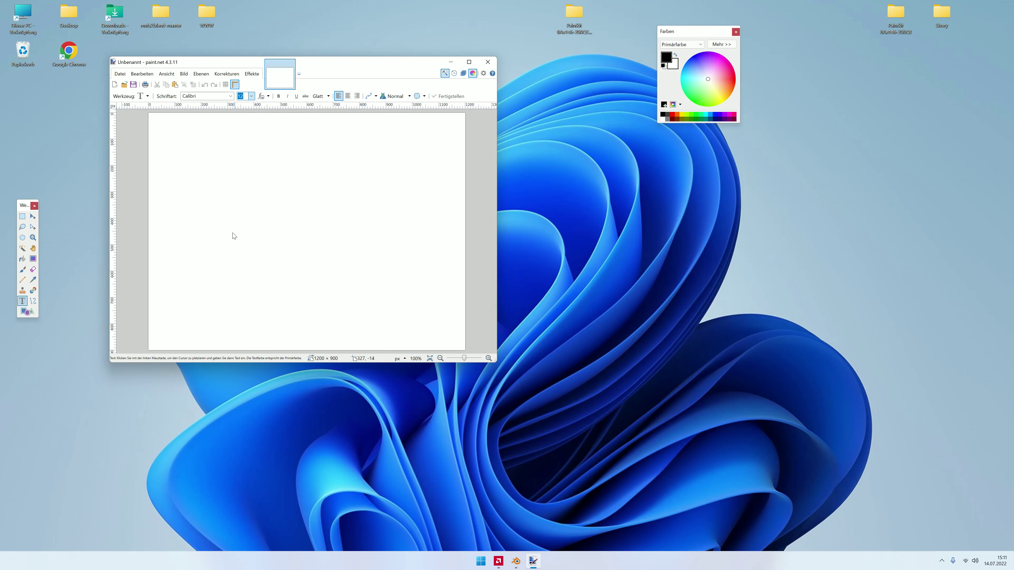
left_click(163, 195)
type("Gra")
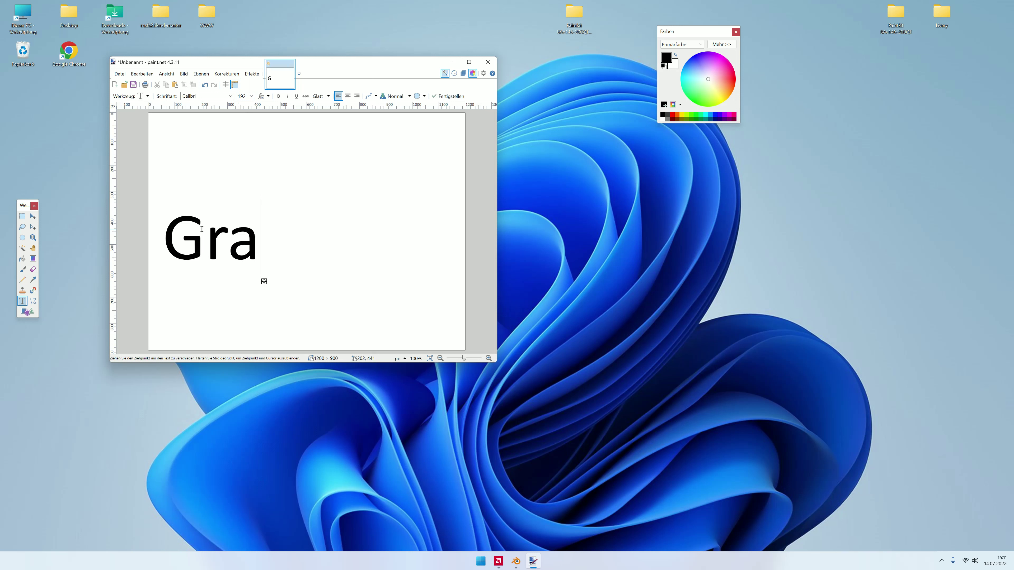
type("uer Wo")
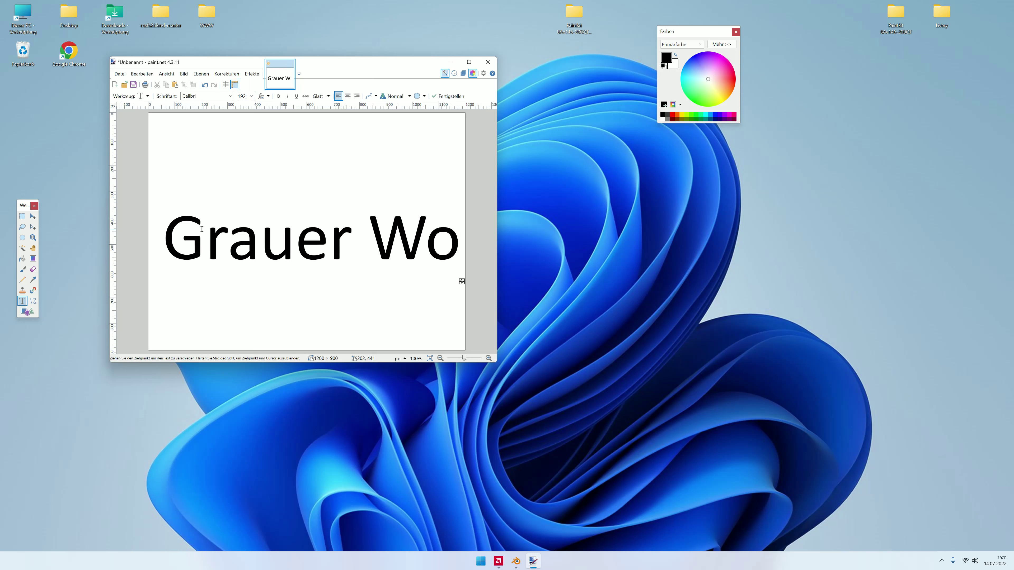
Step: Finish the text 'Grauer Wolf' and settle its size at 144 after trying 96 and 108
left_click(252, 96)
left_click(244, 218)
type("lf")
left_click(251, 95)
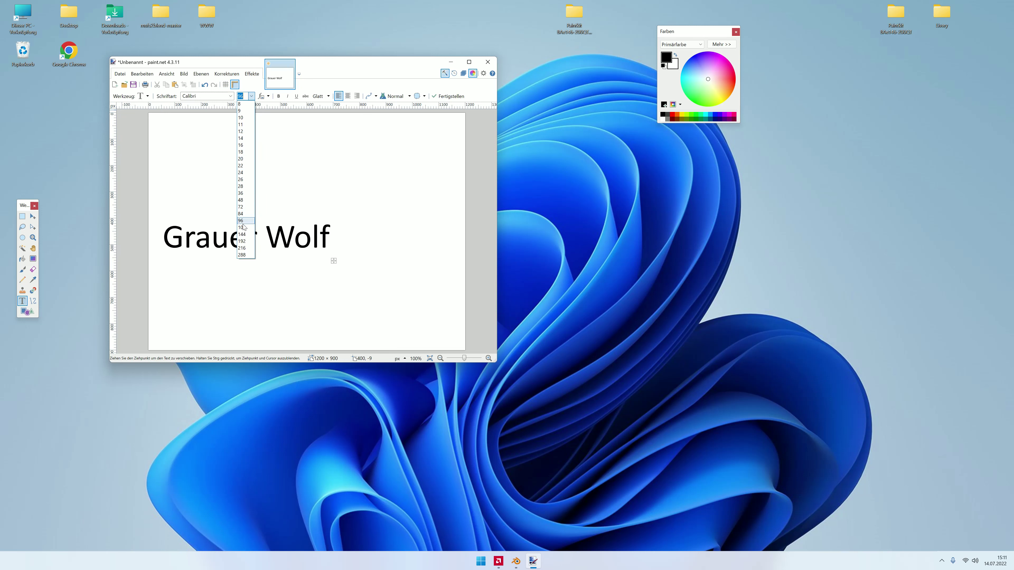
left_click(243, 223)
left_click(251, 96)
left_click(243, 227)
left_click(251, 96)
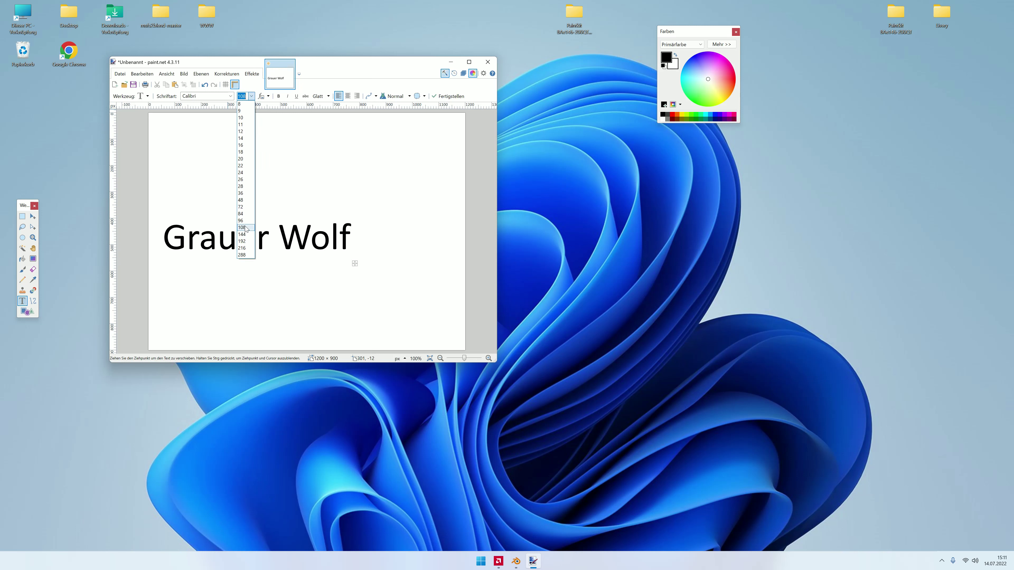
left_click(244, 235)
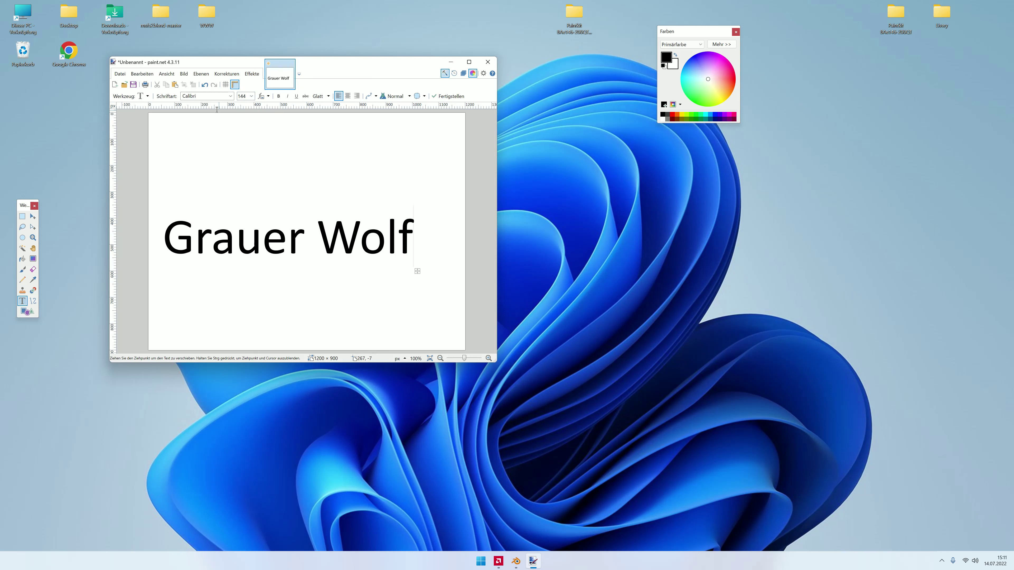
Step: Try Impact and Javanese Text, then set Grauer Wolf in Segoe UI Semibold
left_click(230, 97)
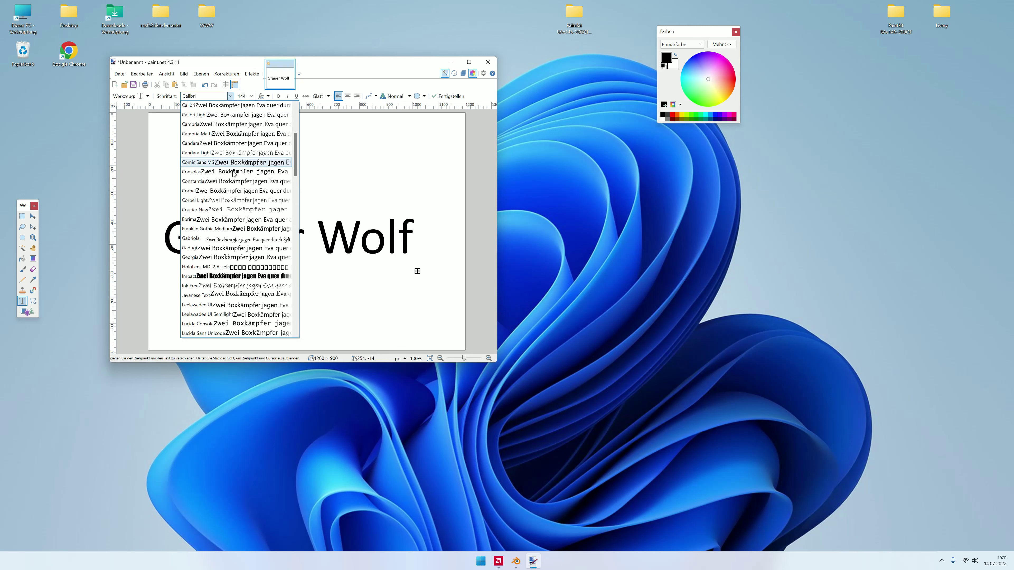
left_click(240, 276)
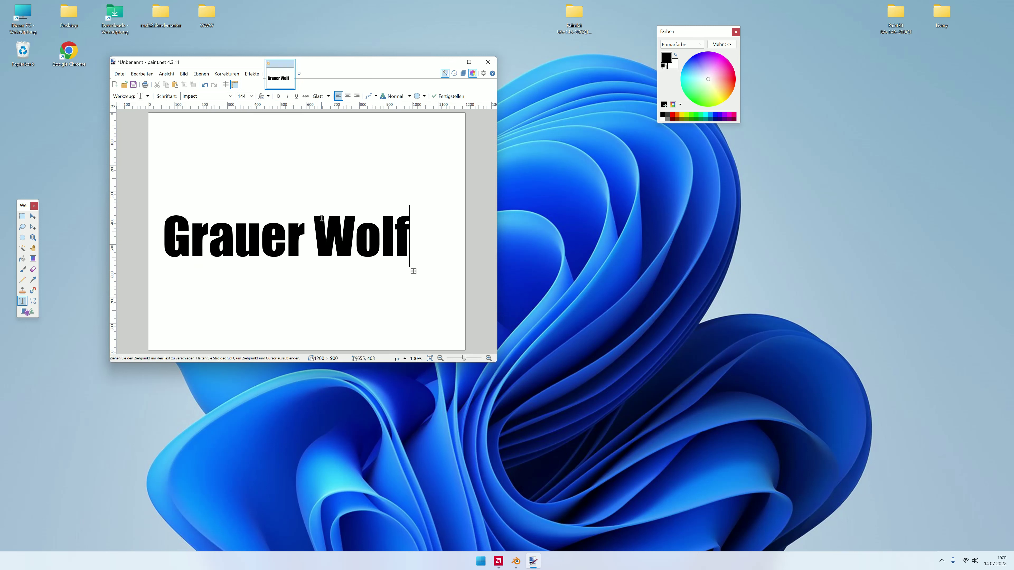
left_click(229, 96)
left_click(229, 125)
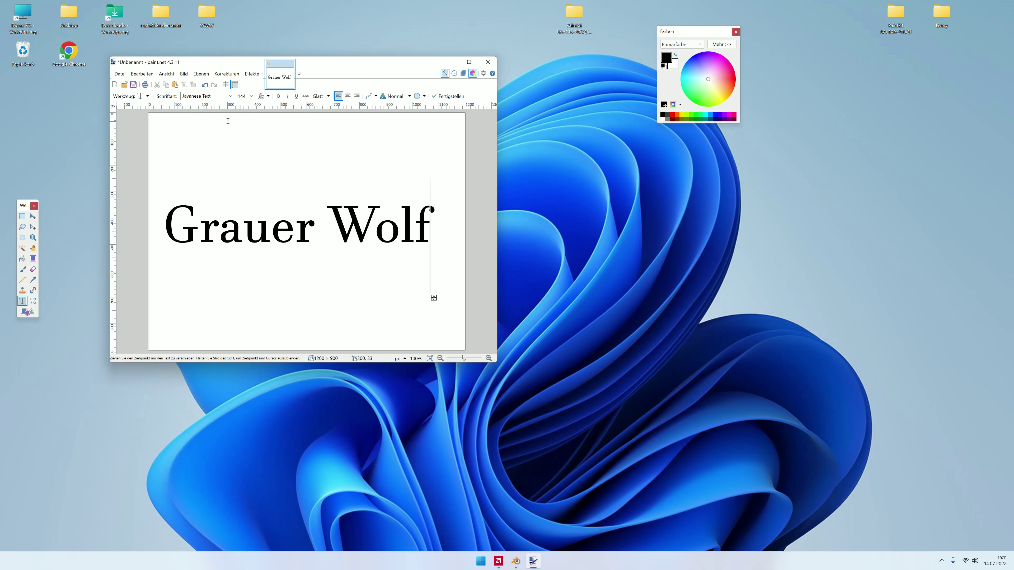
left_click(230, 96)
scroll(235, 240, "down", 4)
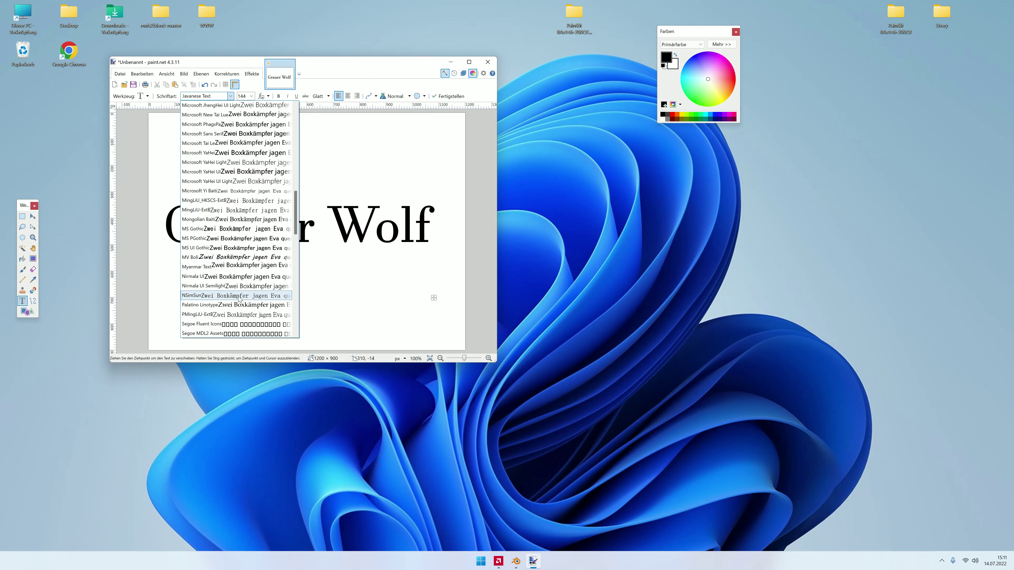
key("Escape")
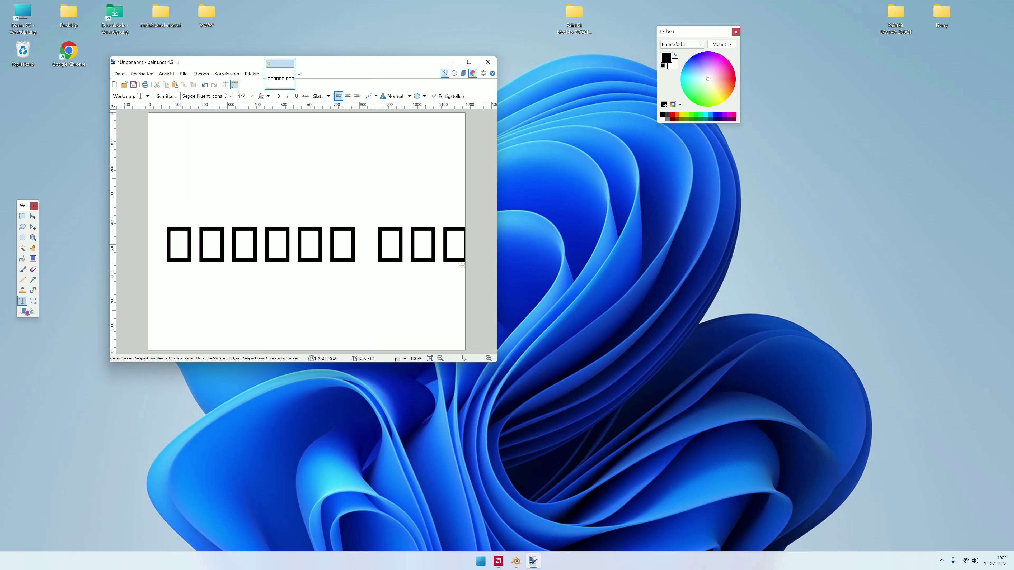
left_click(230, 97)
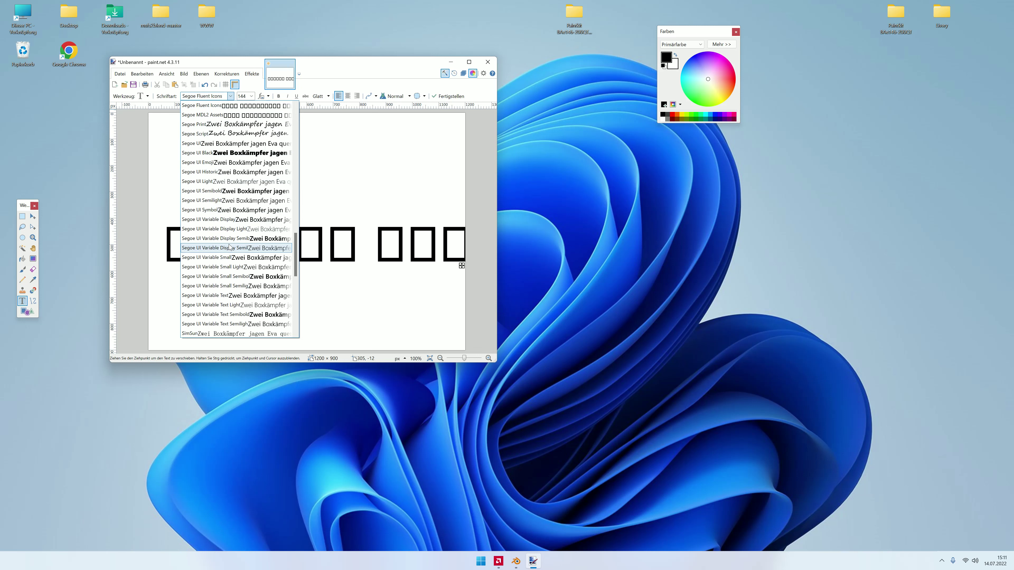
left_click(276, 195)
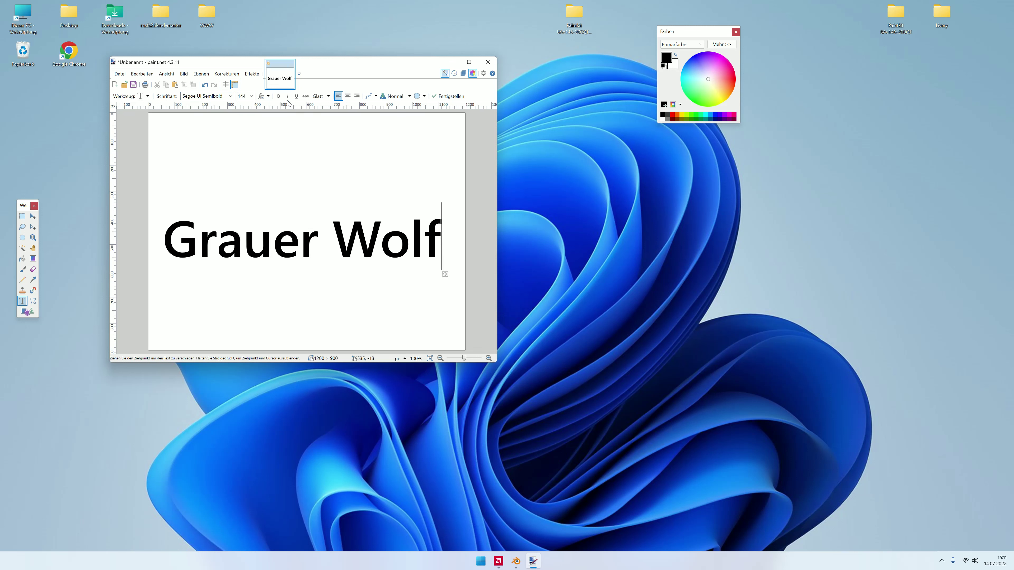
Step: Test red, keep the text black, and close the image choosing to save it
left_click(736, 77)
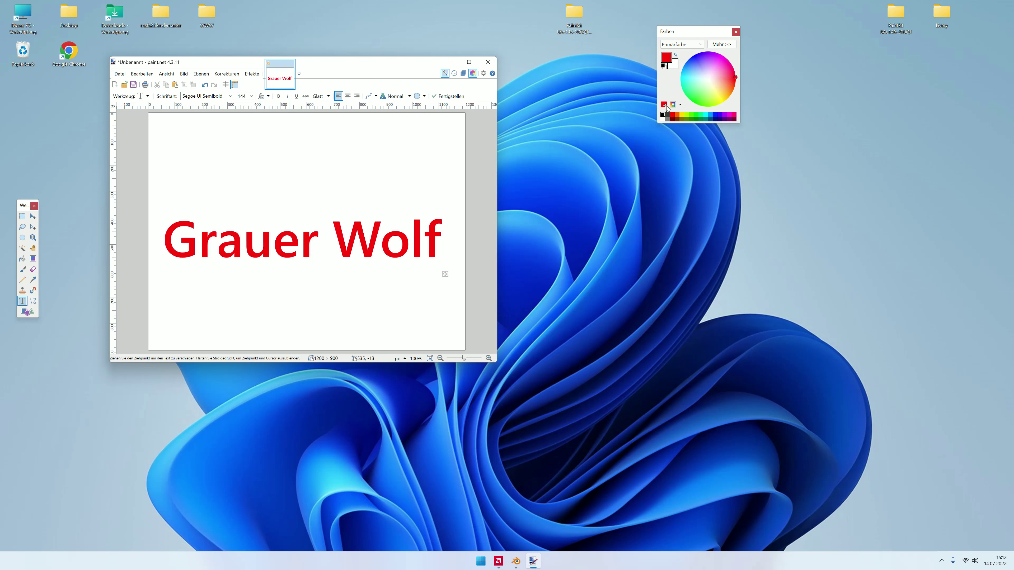
left_click(663, 114)
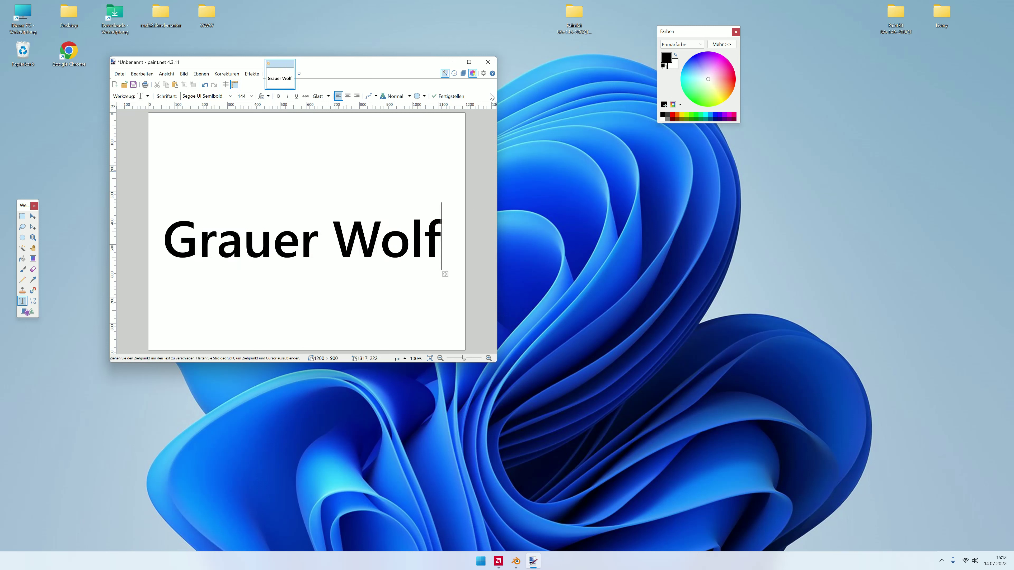
left_click(488, 62)
left_click(297, 252)
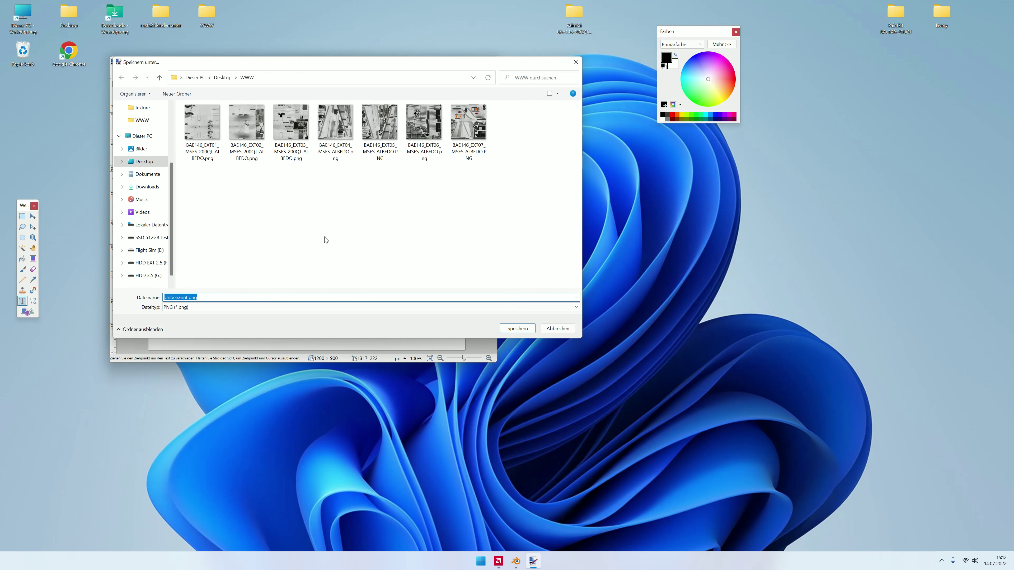
Step: Save the image to the Desktop as Grauer Wolf.png with default PNG settings
left_click(143, 161)
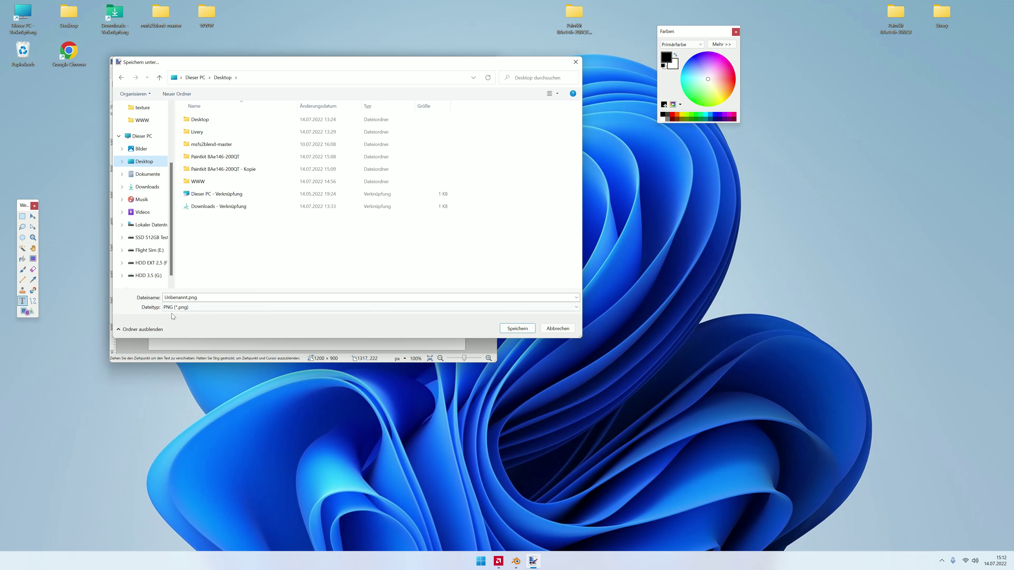
double_click(188, 297)
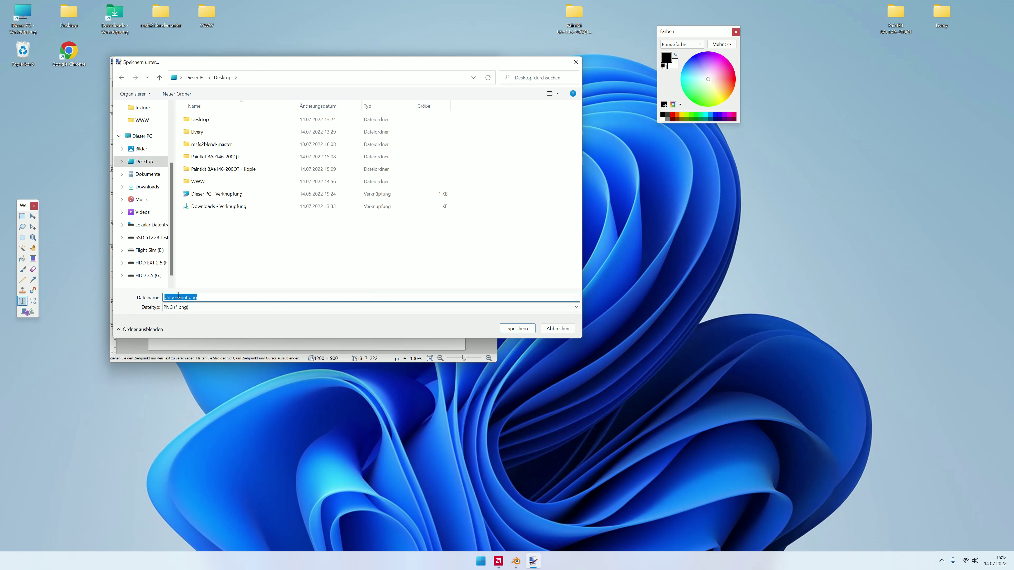
left_click_drag(188, 298, 135, 297)
type("G")
type("f")
key("Return")
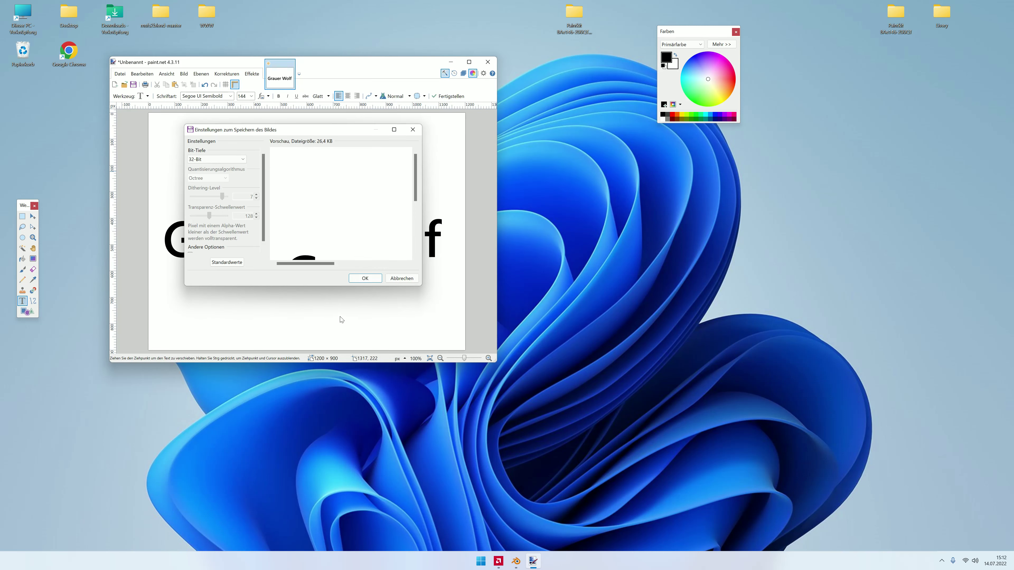
left_click(364, 280)
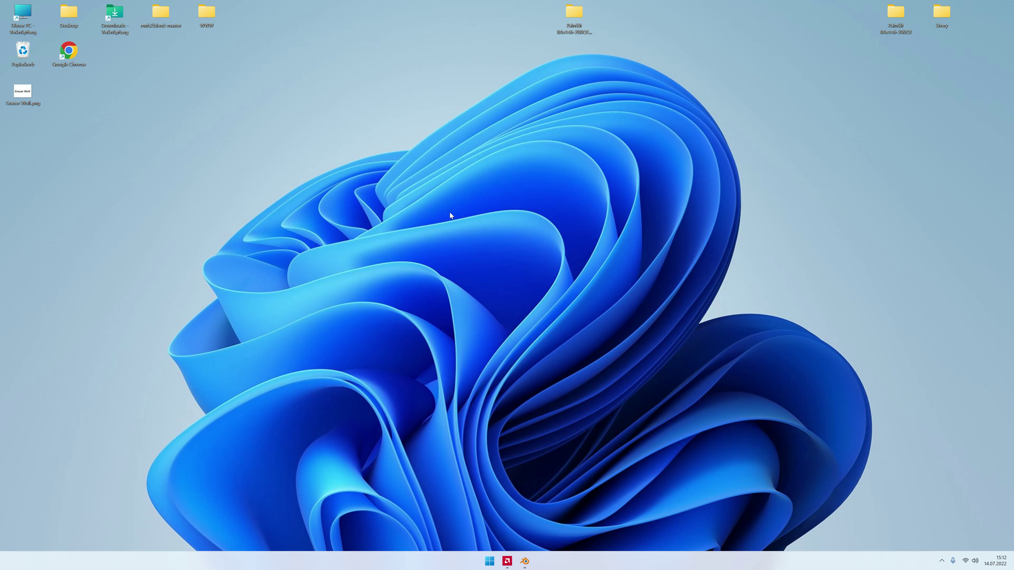
Step: Place Grauer Wolf.png at the desktop's top centre, check Livery, then open Livery erstellen
left_click_drag(22, 92, 435, 93)
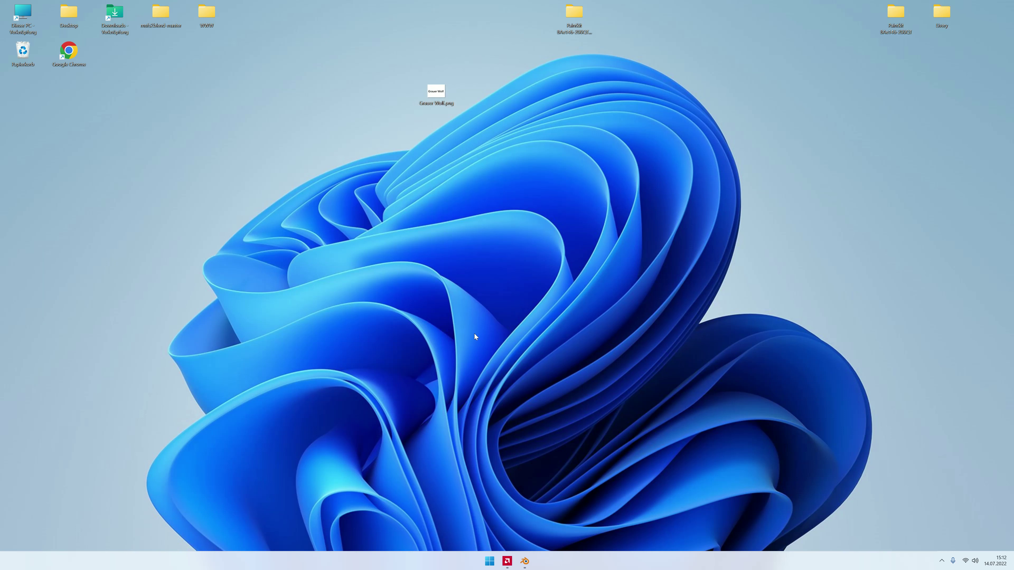
double_click(951, 22)
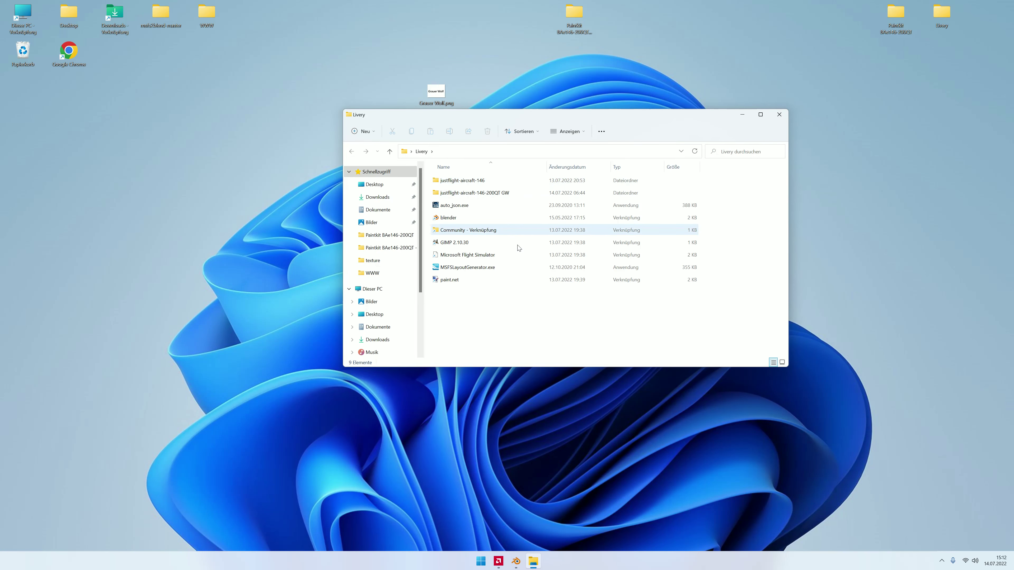
left_click(778, 116)
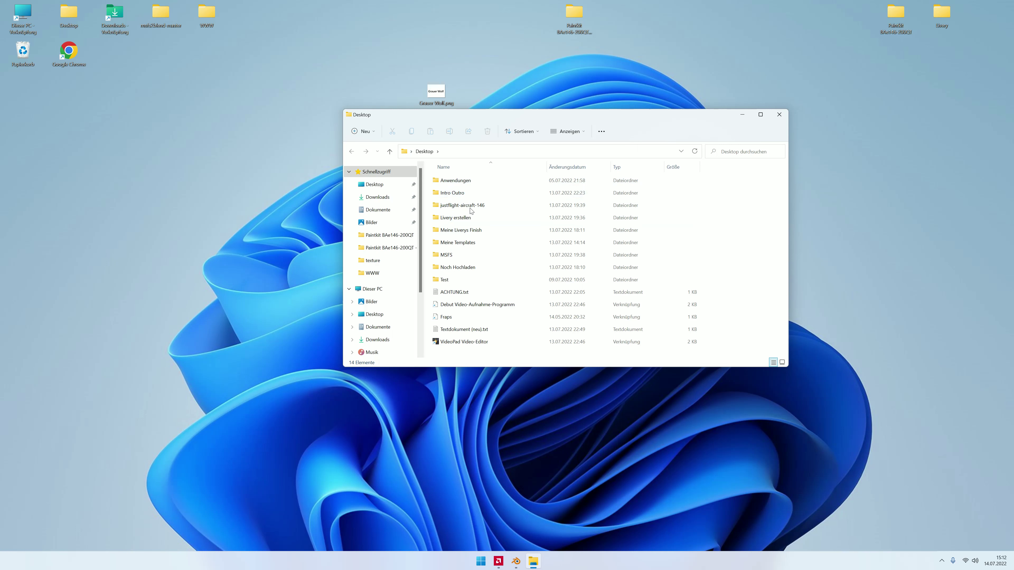
double_click(470, 219)
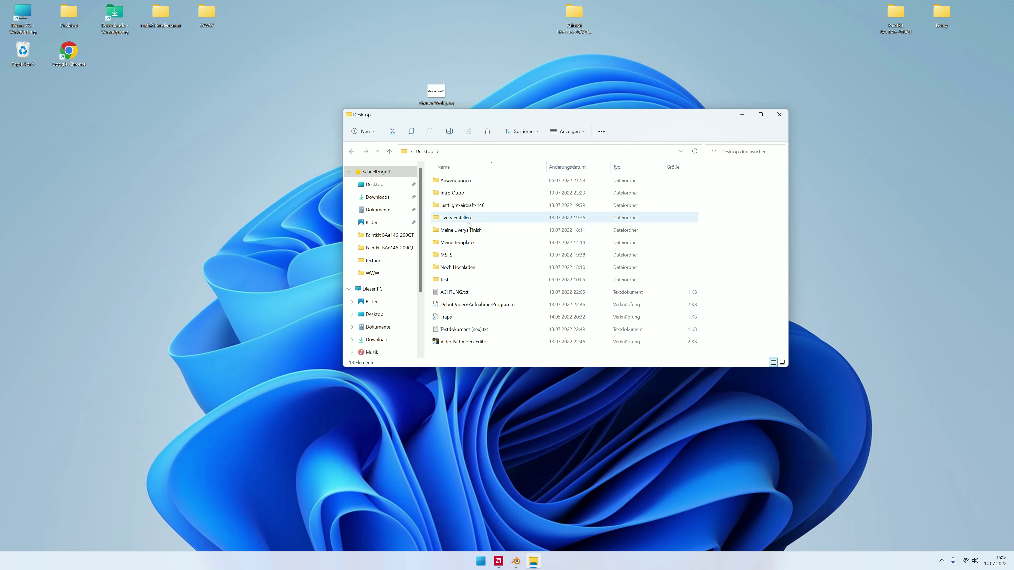
Step: Browse Livery erstellen, selecting Schwarz.png, Snow Wolf Germany Cargo mit Löwe.png and Wolf.jpg
scroll(468, 221, "down", 2)
scroll(468, 228, "down", 3)
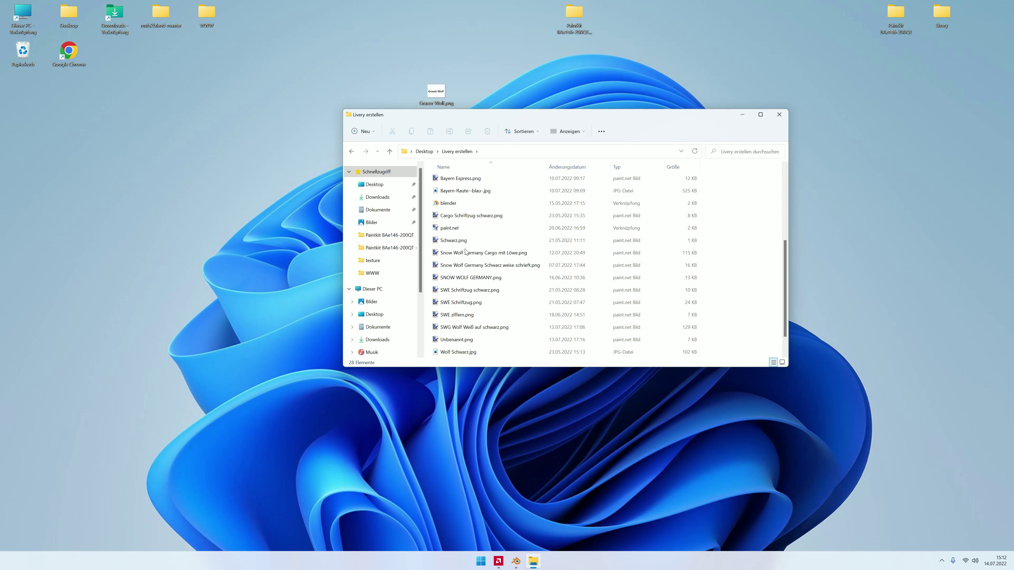
scroll(471, 244, "down", 1)
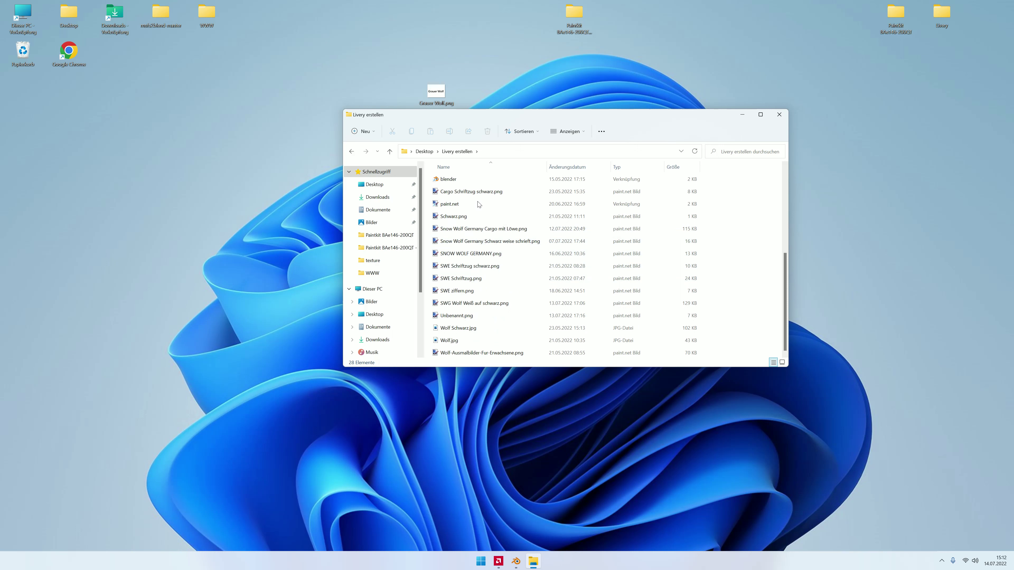
left_click(474, 218)
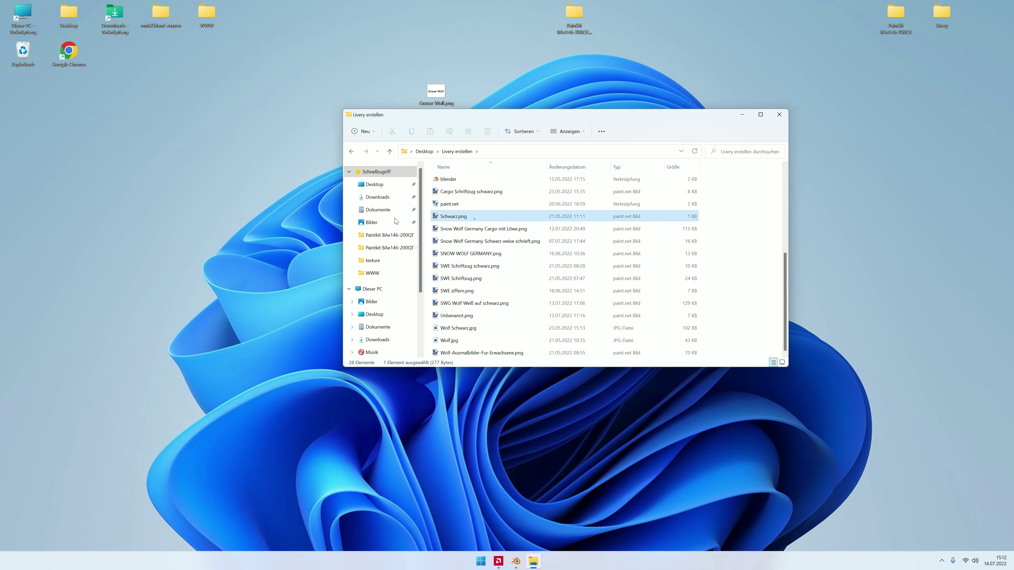
right_click_drag(441, 218, 451, 216)
left_click(443, 219)
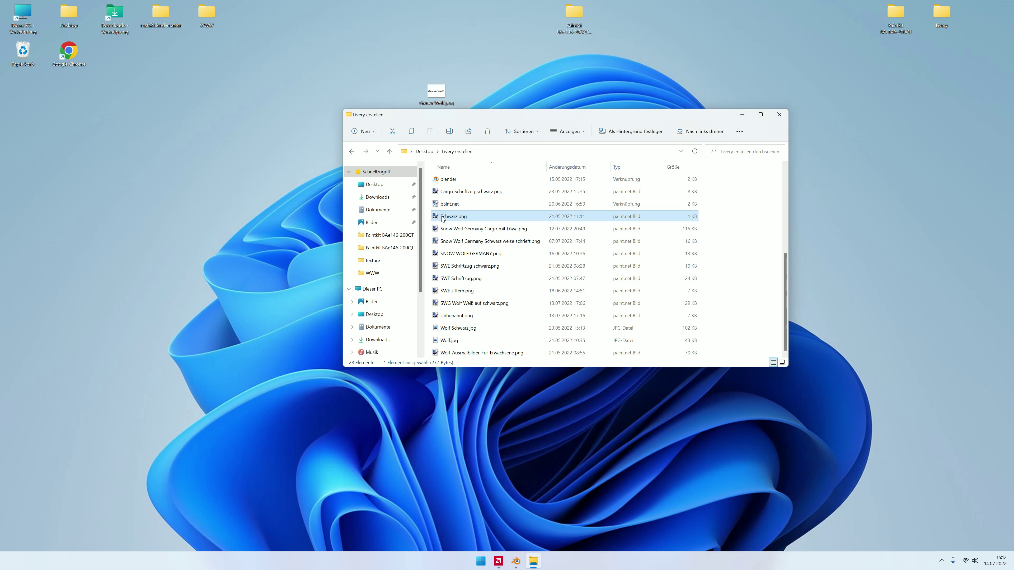
left_click(461, 231)
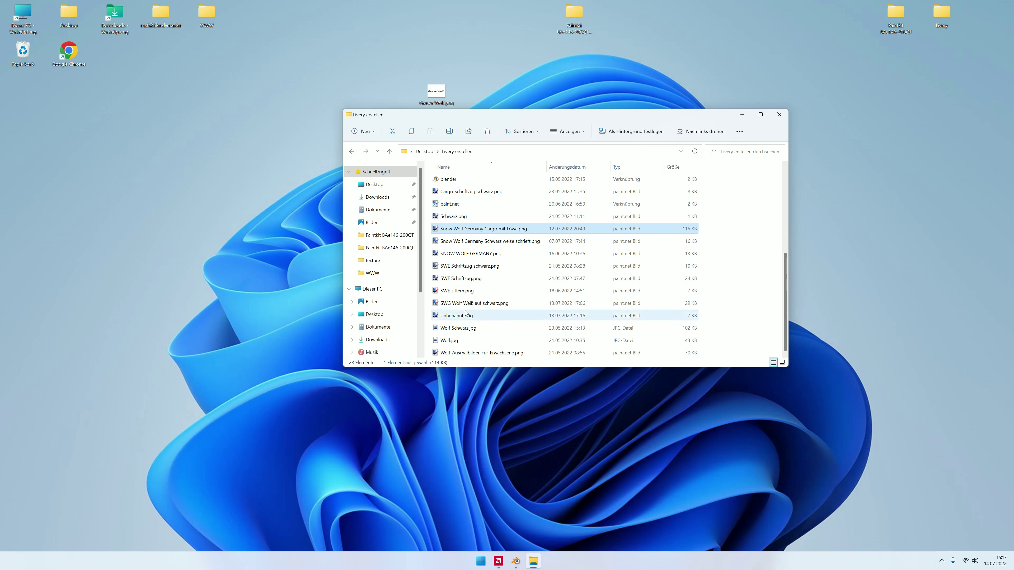
left_click(458, 342)
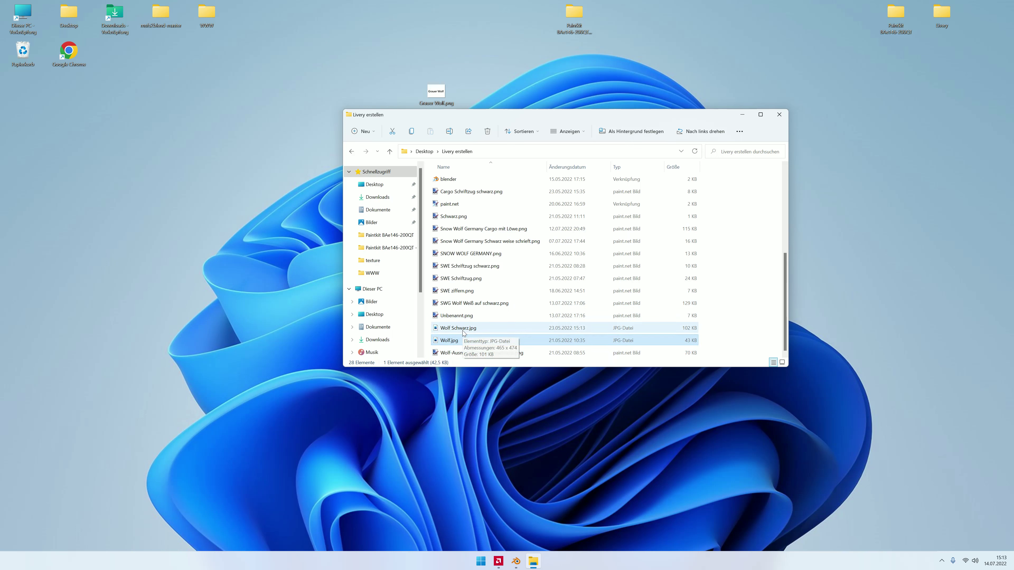
Step: Move Wolf Schwarz.jpg from Livery erstellen onto the desktop and close the folder
left_click_drag(463, 329, 247, 307)
right_click_drag(246, 306, 247, 306)
left_click(273, 319)
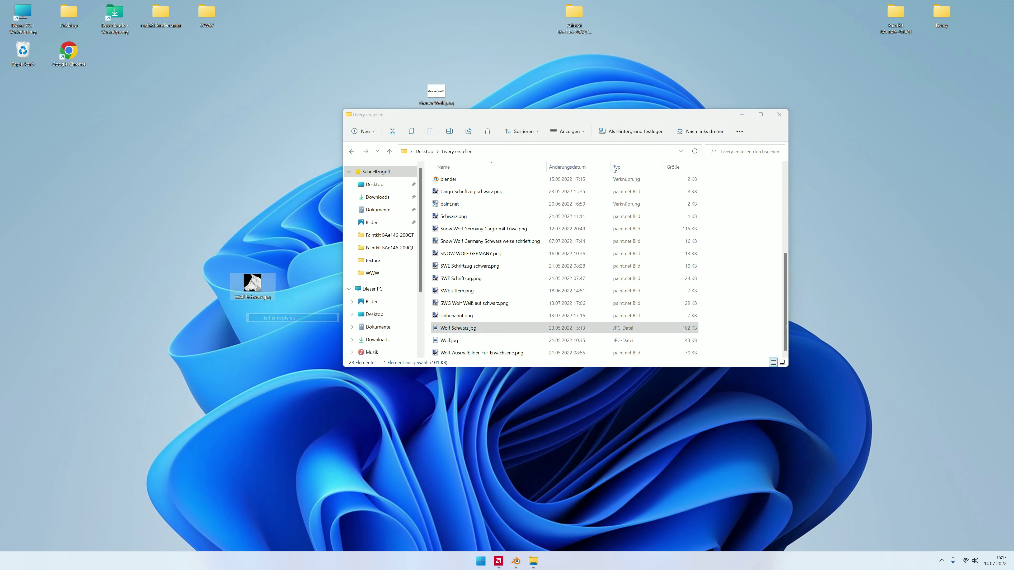
left_click(779, 114)
Step: Preview Wolf Schwarz.jpg, place it beside Grauer Wolf.png, and open Grauer Wolf.png
double_click(255, 284)
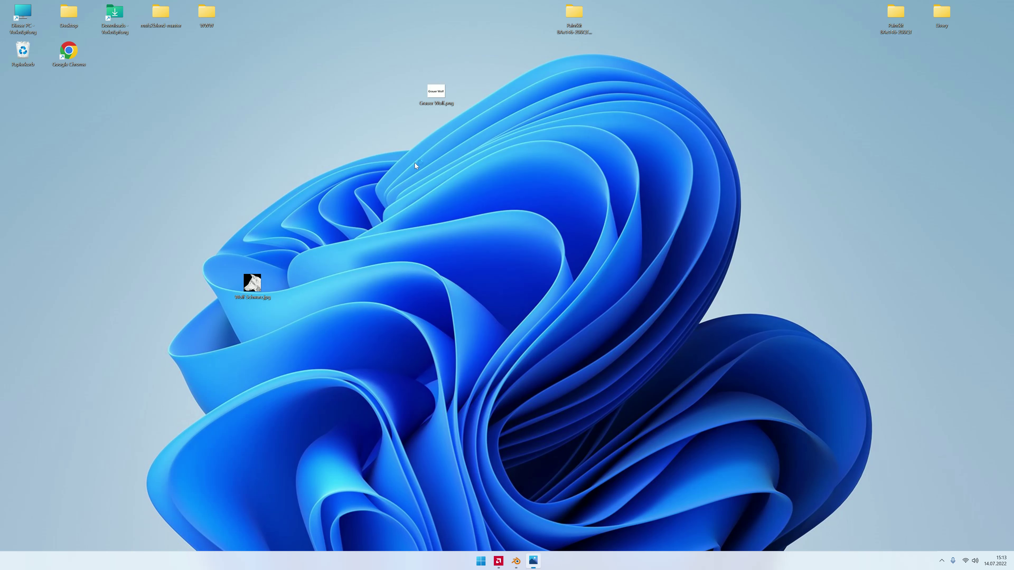
scroll(450, 272, "up", 3)
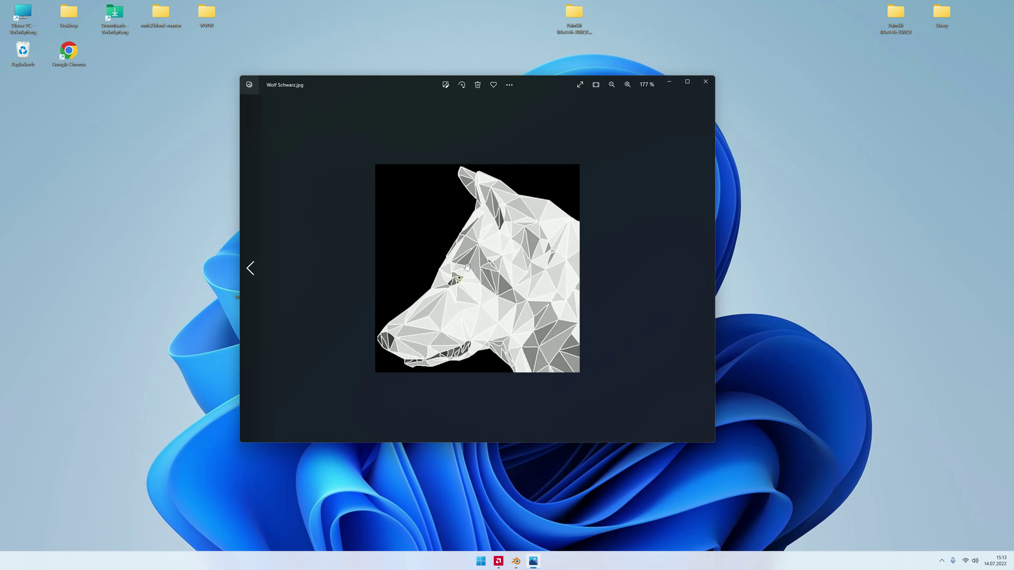
left_click(705, 81)
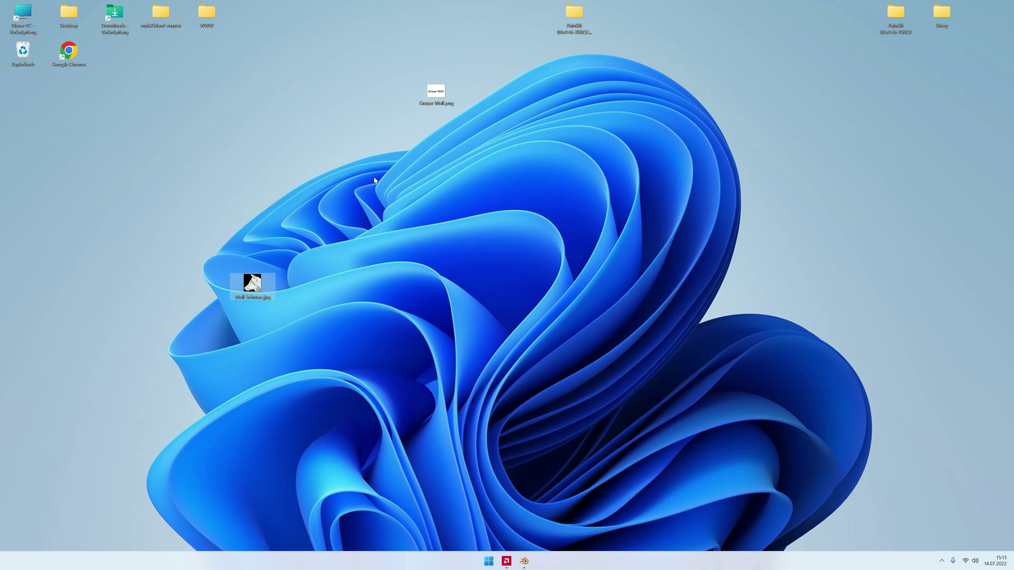
left_click_drag(252, 282, 482, 88)
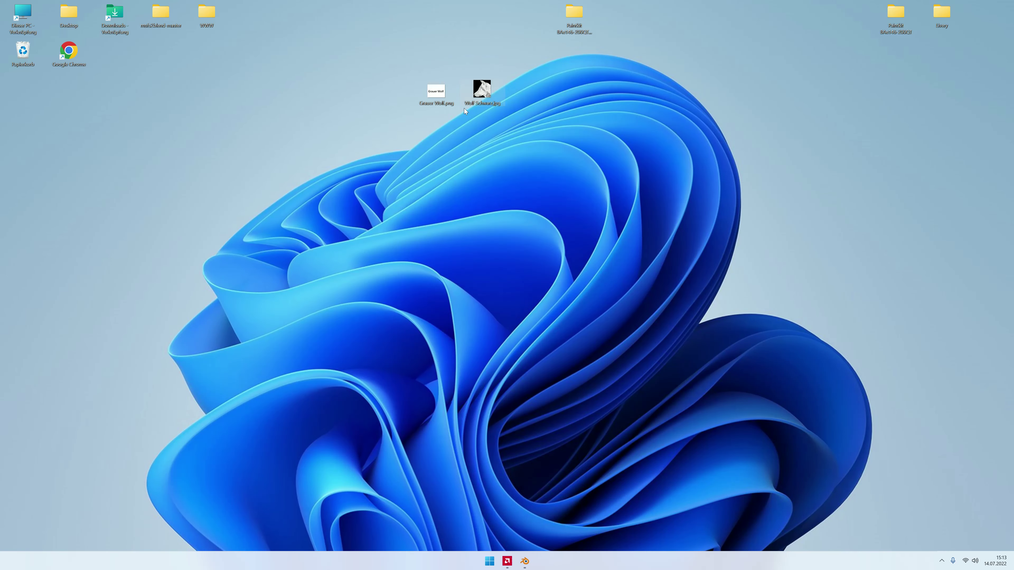
double_click(451, 103)
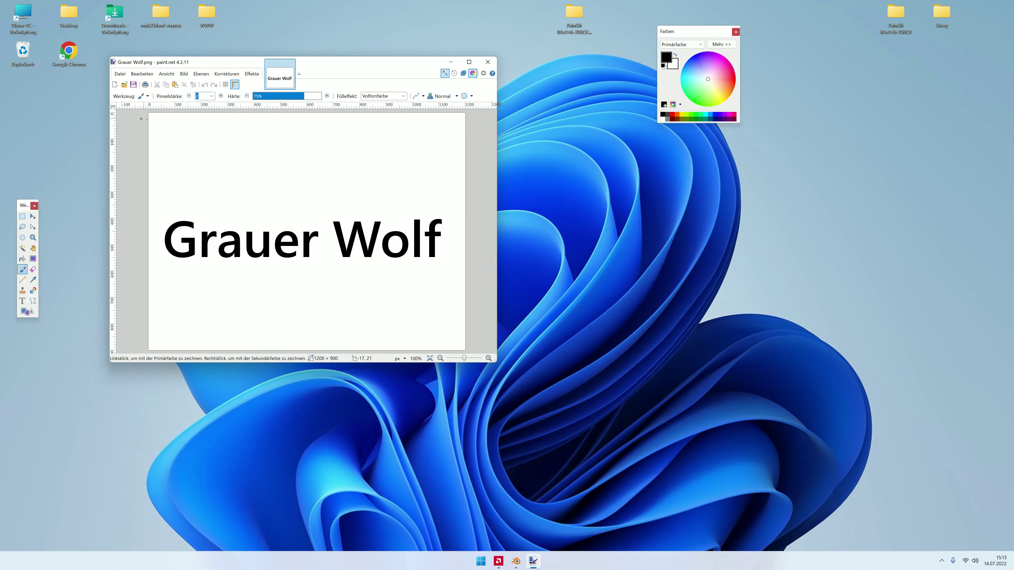
left_click(23, 300)
left_click(221, 303)
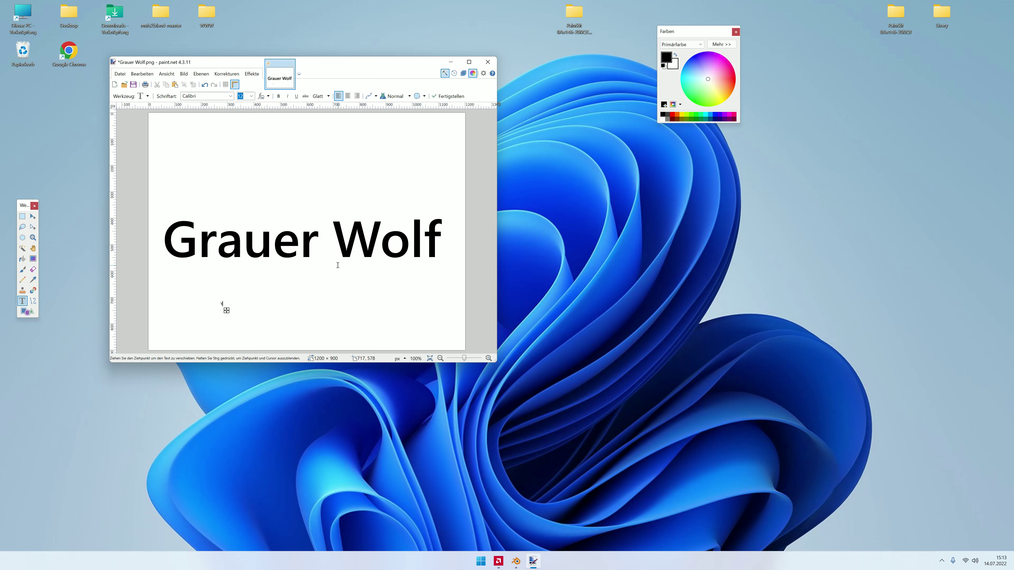
left_click(487, 61)
left_click(315, 263)
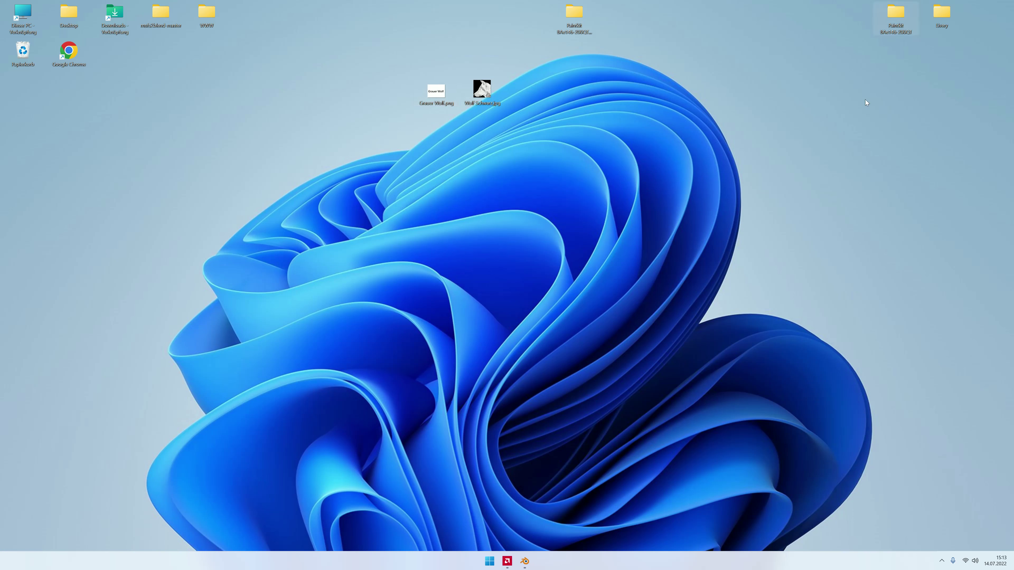
Step: Bring Blender forward in Object Mode, selecting the left wing flap then the main airframe
left_click(524, 561)
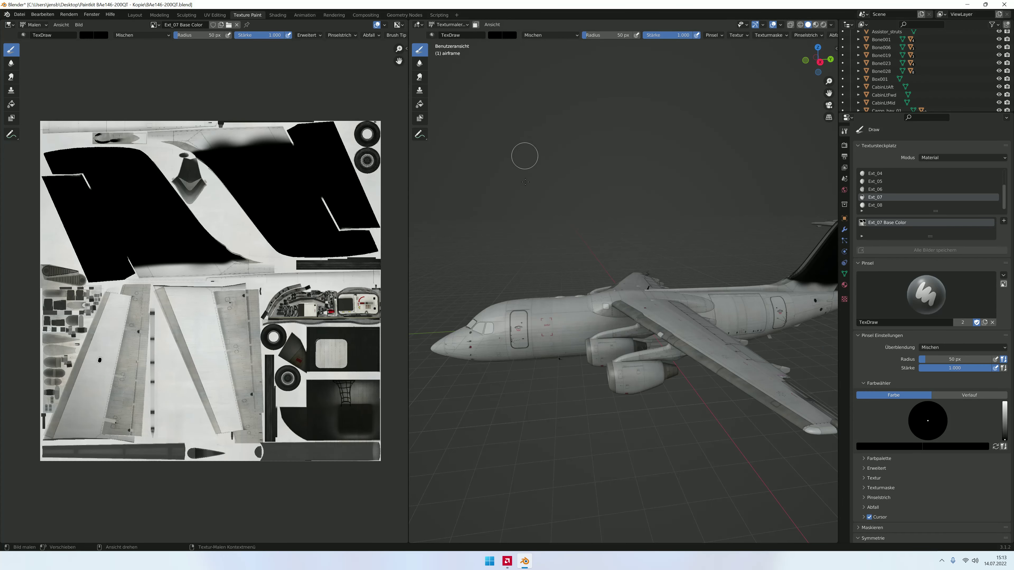
middle_click_drag(539, 206, 539, 206)
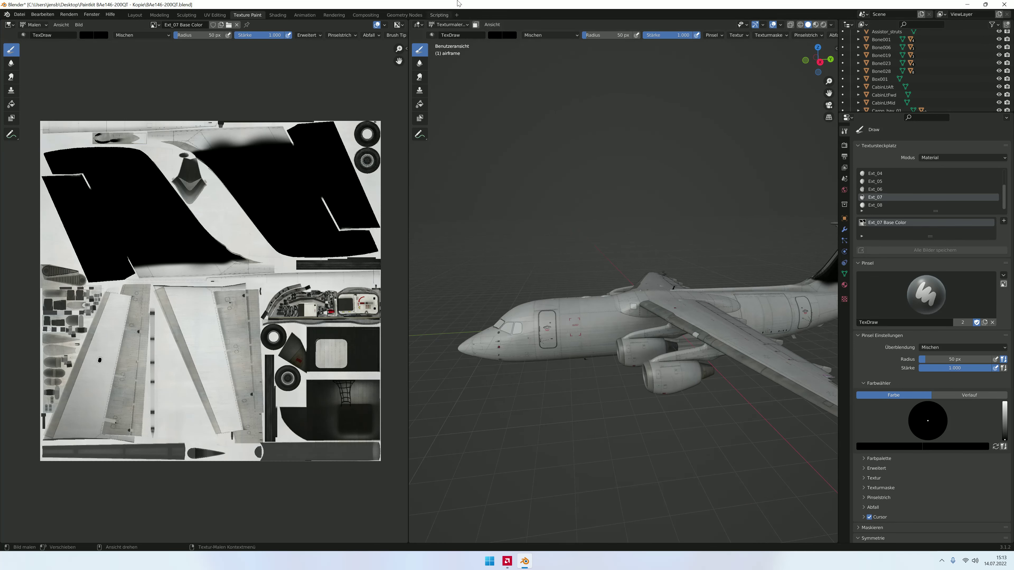
left_click(449, 25)
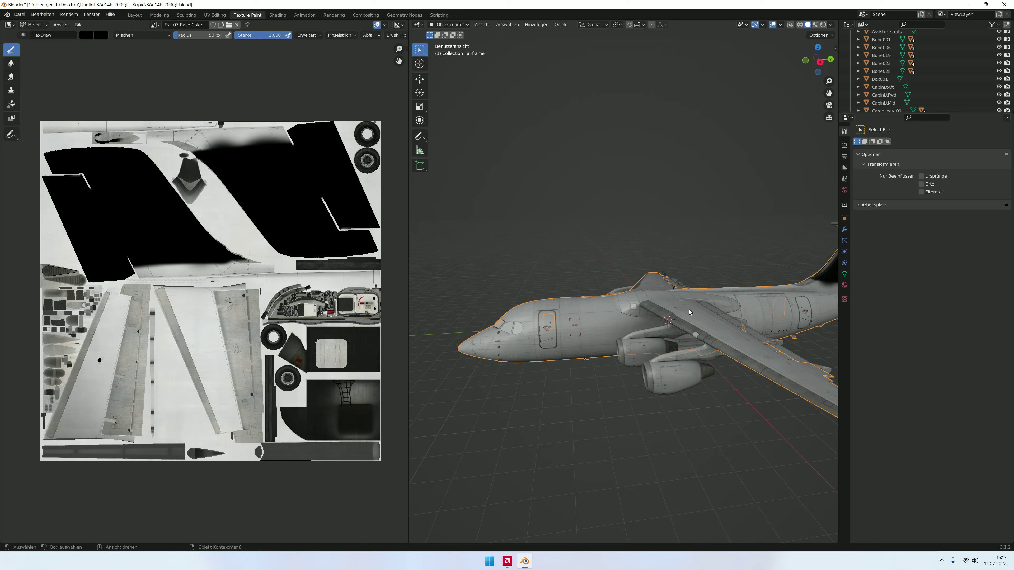
left_click(702, 306)
left_click(668, 284)
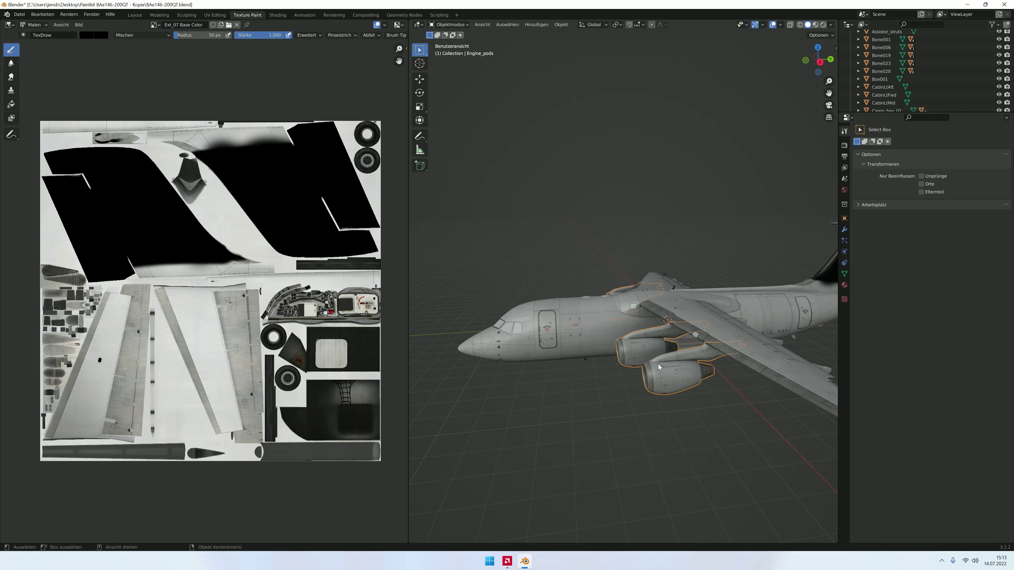
Step: Select the front door Door_1 and switch it into Texture Paint mode
left_click(649, 375)
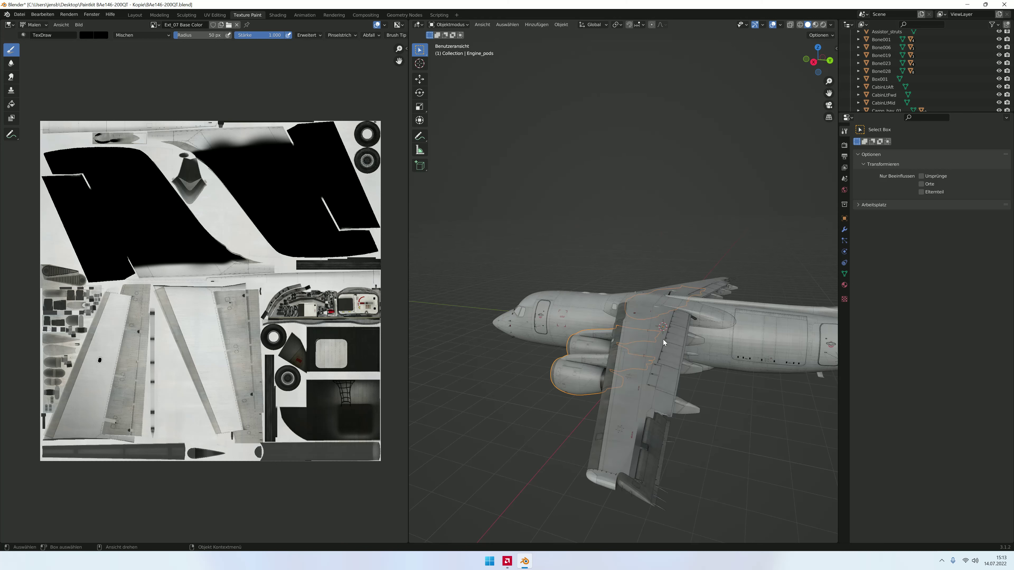
middle_click_drag(652, 354, 770, 321)
left_click(770, 321)
left_click(545, 323)
middle_click_drag(579, 320, 587, 299)
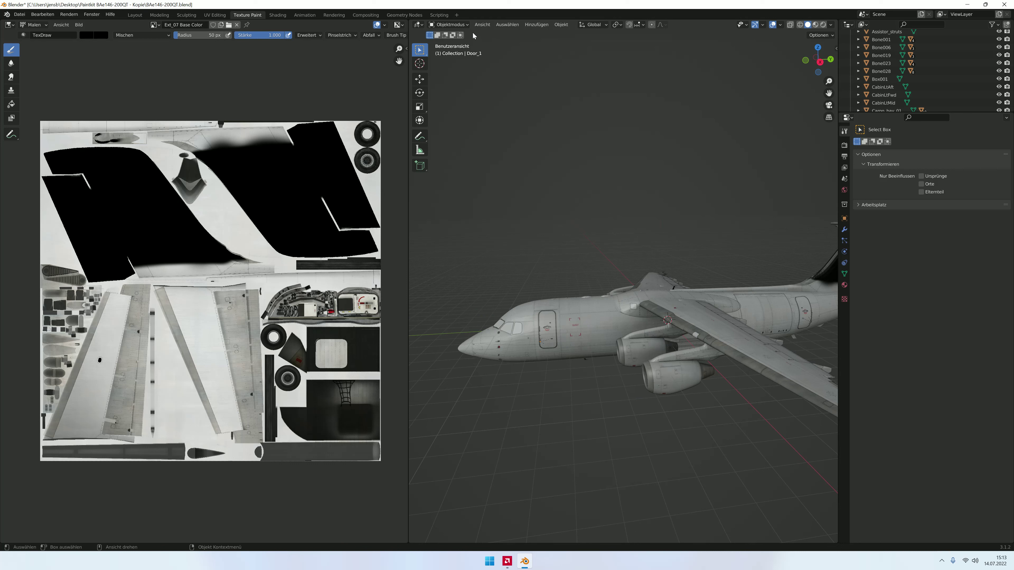
left_click(463, 26)
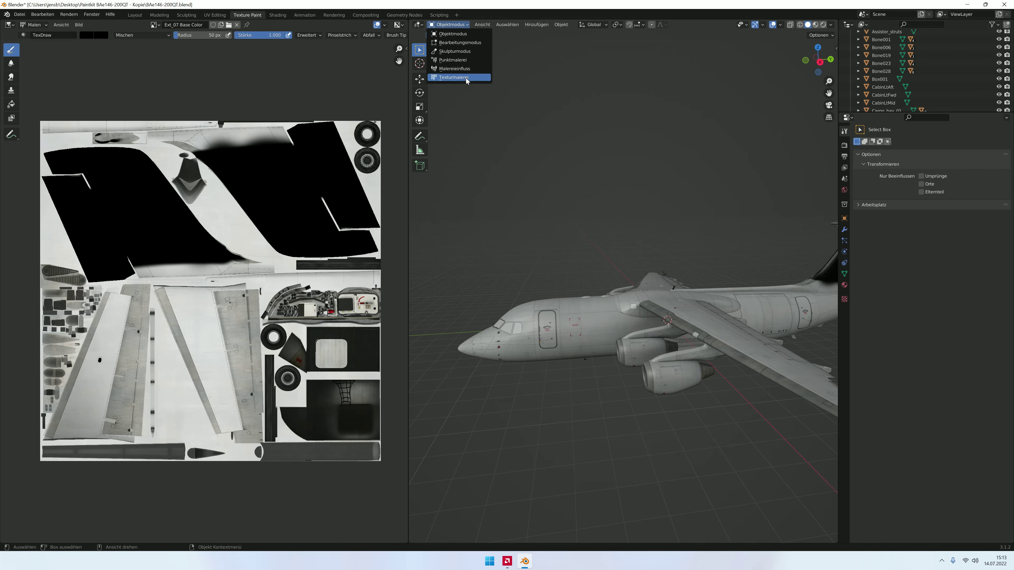
left_click(457, 76)
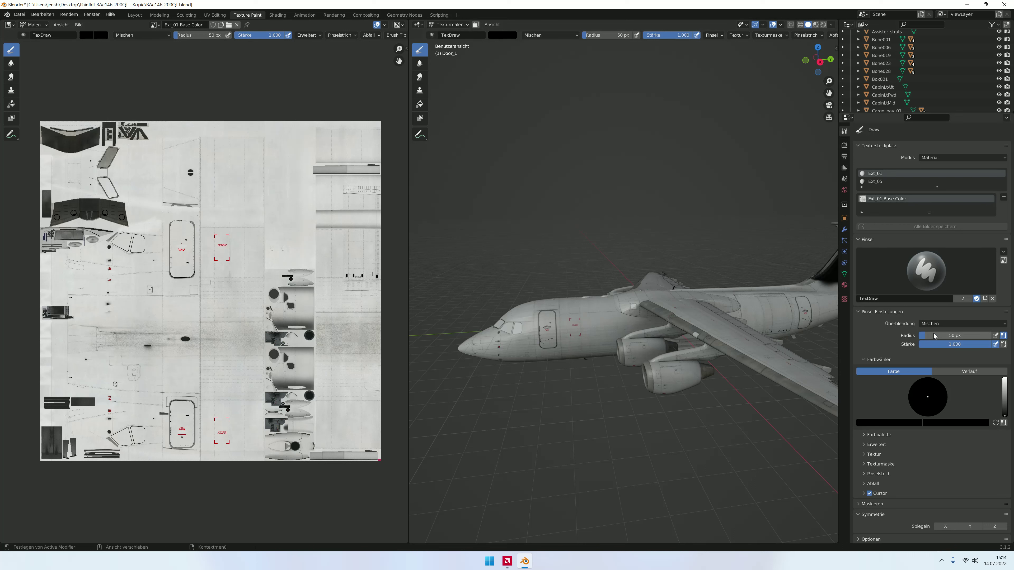
Step: Set the paint colour to white and choose the Ext_05 material slot for painting
left_click(1005, 380)
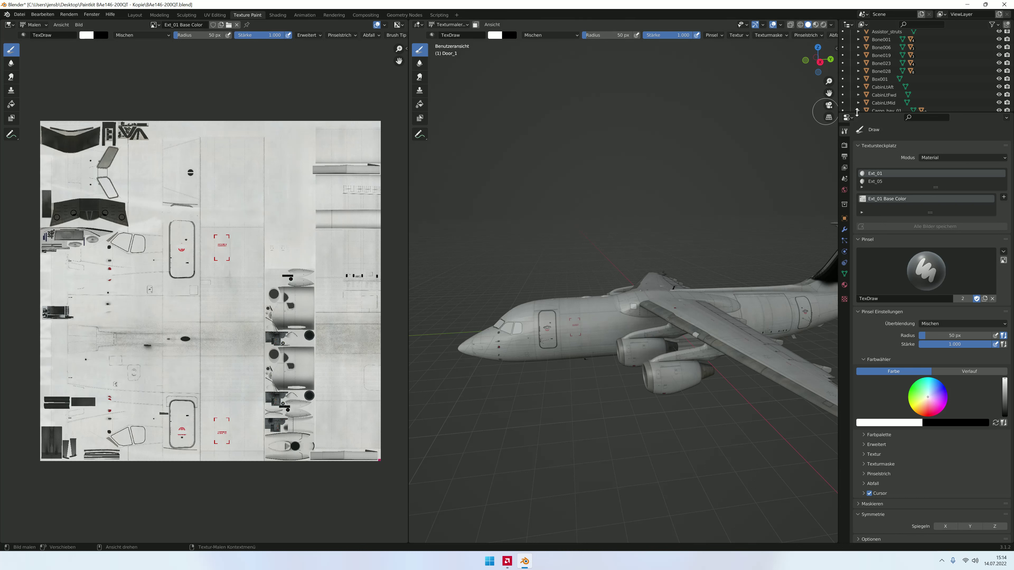
scroll(870, 198, "down", 1)
scroll(878, 188, "up", 1)
left_click(873, 182)
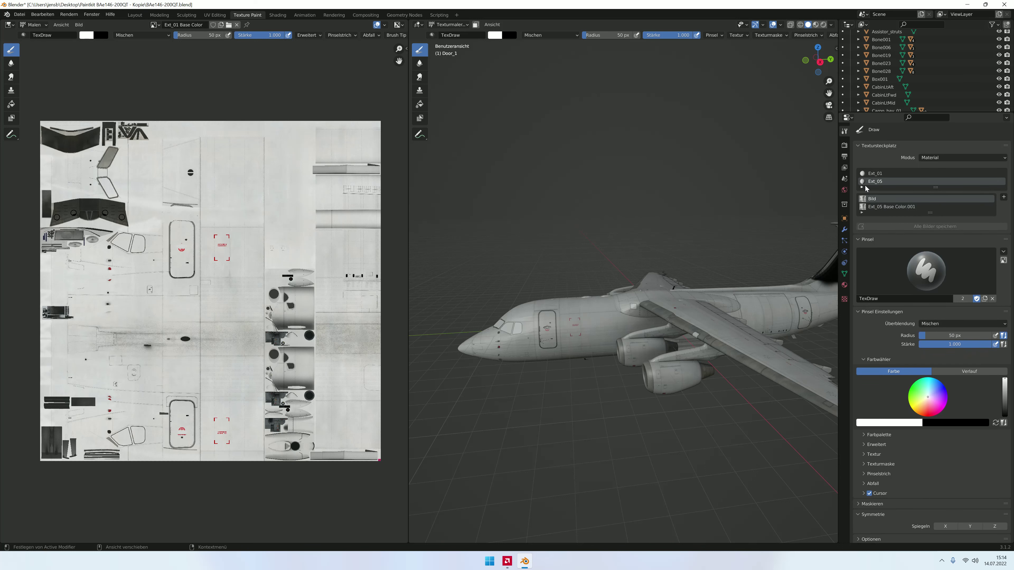
scroll(875, 203, "down", 1)
scroll(875, 202, "up", 1)
scroll(728, 262, "up", 1)
scroll(728, 262, "down", 3)
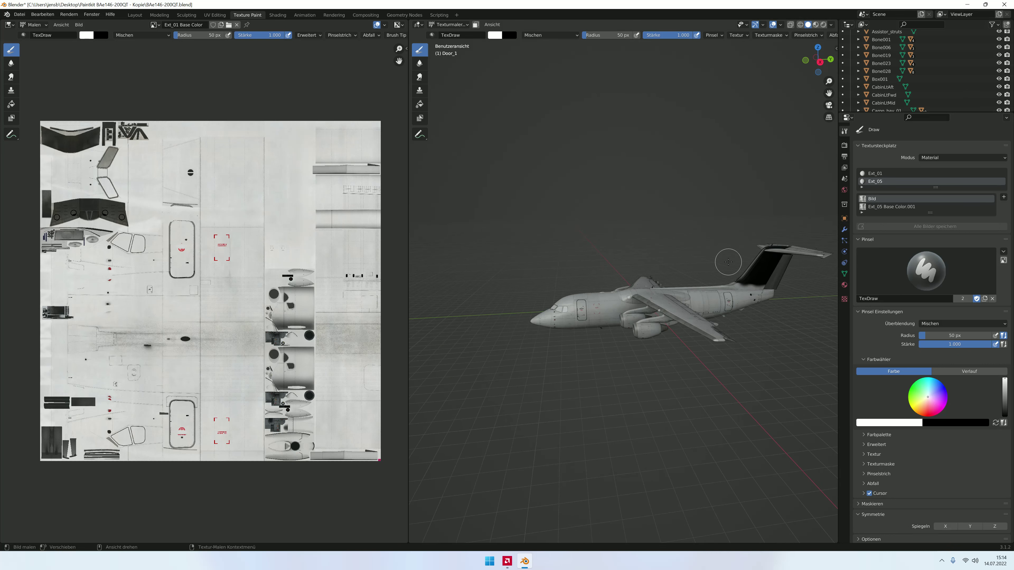
Step: Return to Object Mode and select the aircraft airframe
left_click(449, 24)
left_click(612, 301)
left_click(449, 24)
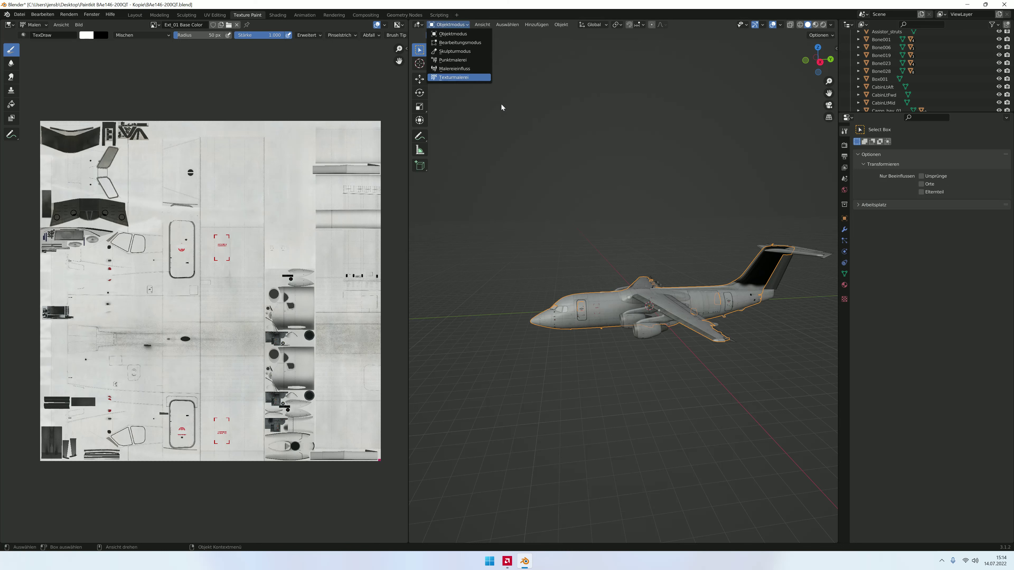
Step: Reselect the airframe in Object Mode and switch it into Texture Paint
left_click(454, 79)
scroll(611, 306, "up", 3)
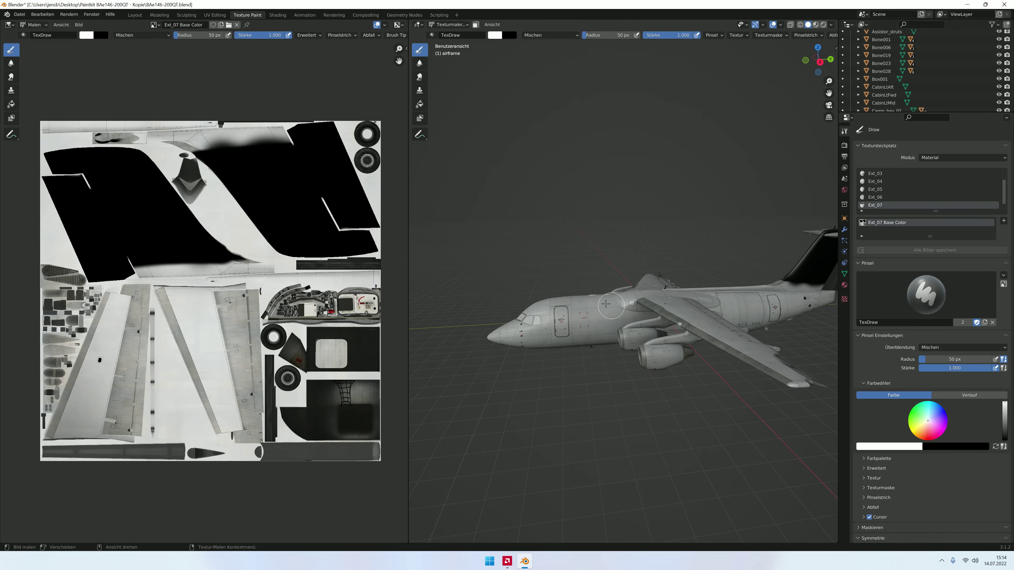
left_click(449, 25)
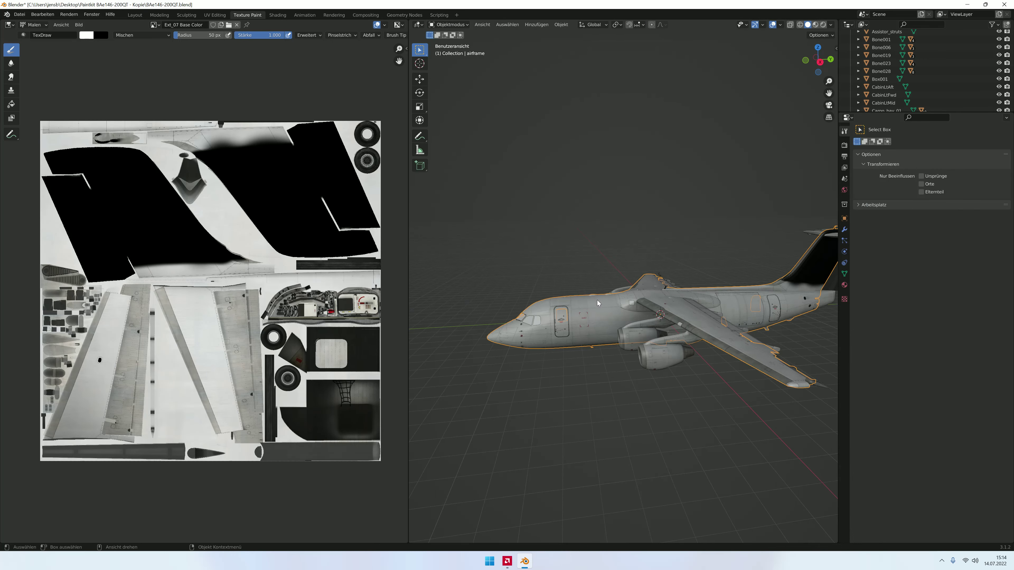
left_click(611, 307)
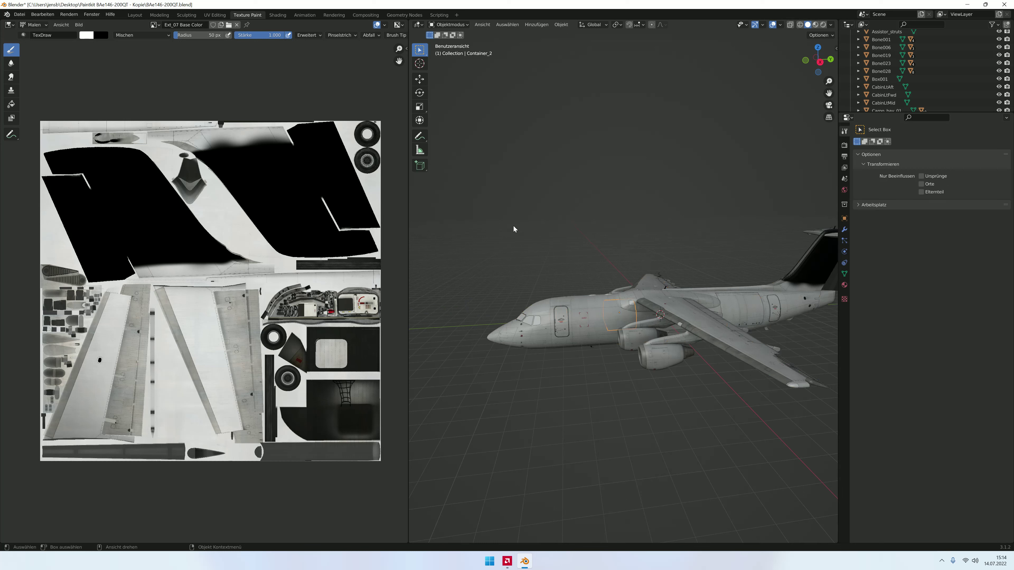
left_click(561, 299)
left_click(454, 26)
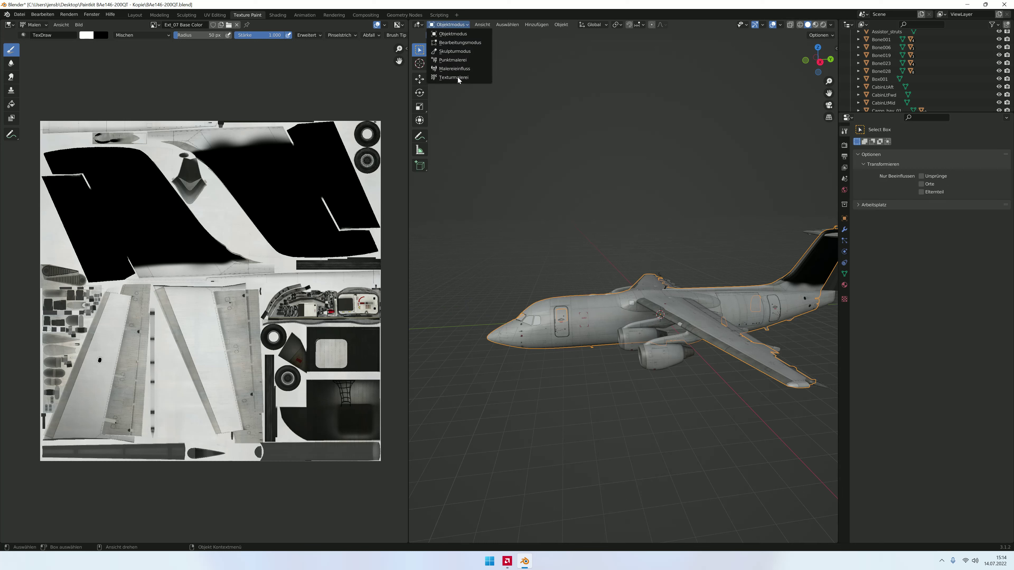
left_click(459, 80)
Step: Paint a white test stroke on the nose, undo it, and zoom into the forward fuselage
scroll(876, 193, "up", 2)
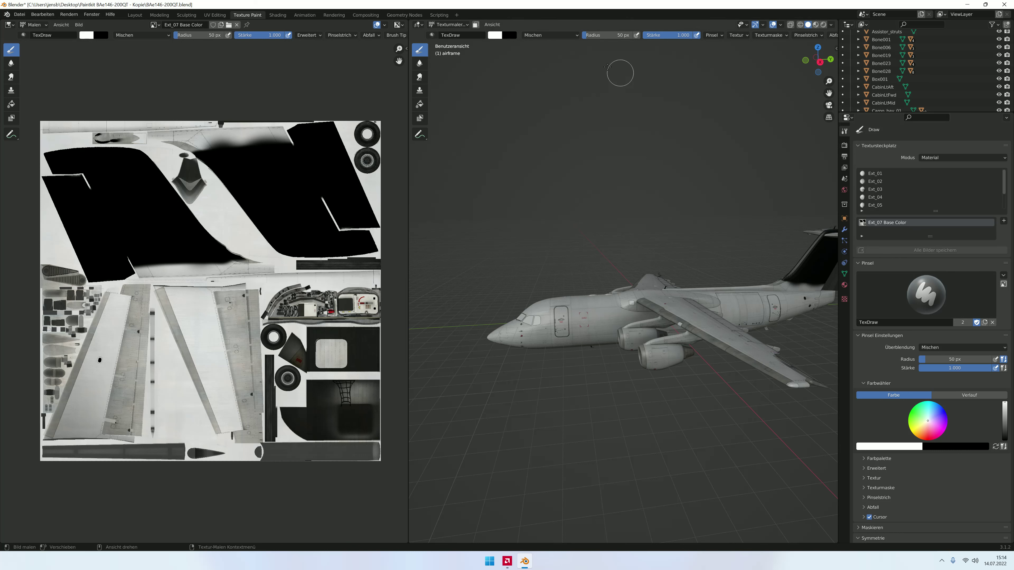
mouse_move(590, 304)
left_mouse_down()
mouse_move(533, 306)
mouse_move(540, 341)
mouse_move(503, 336)
left_mouse_up()
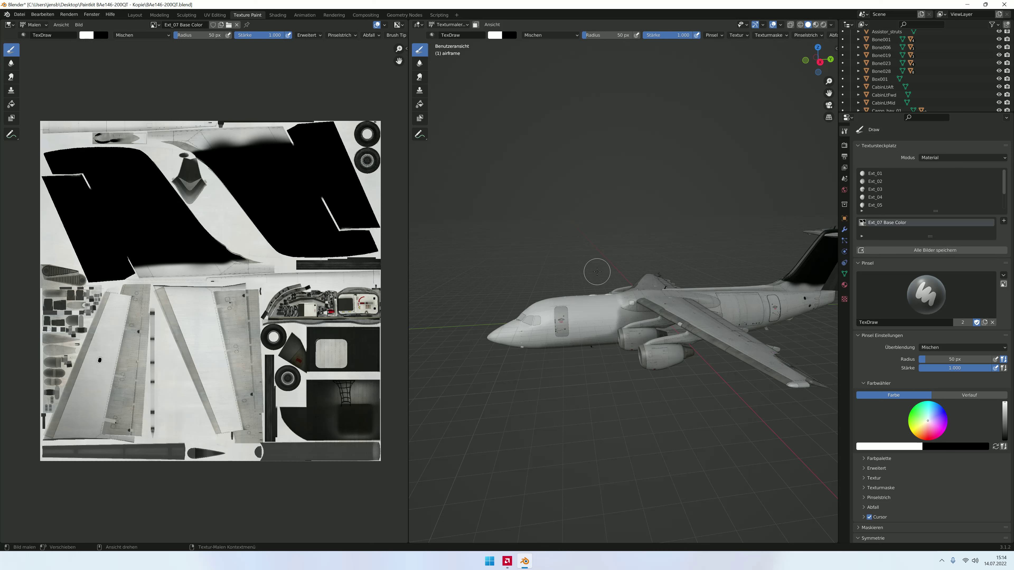
key("ctrl+z")
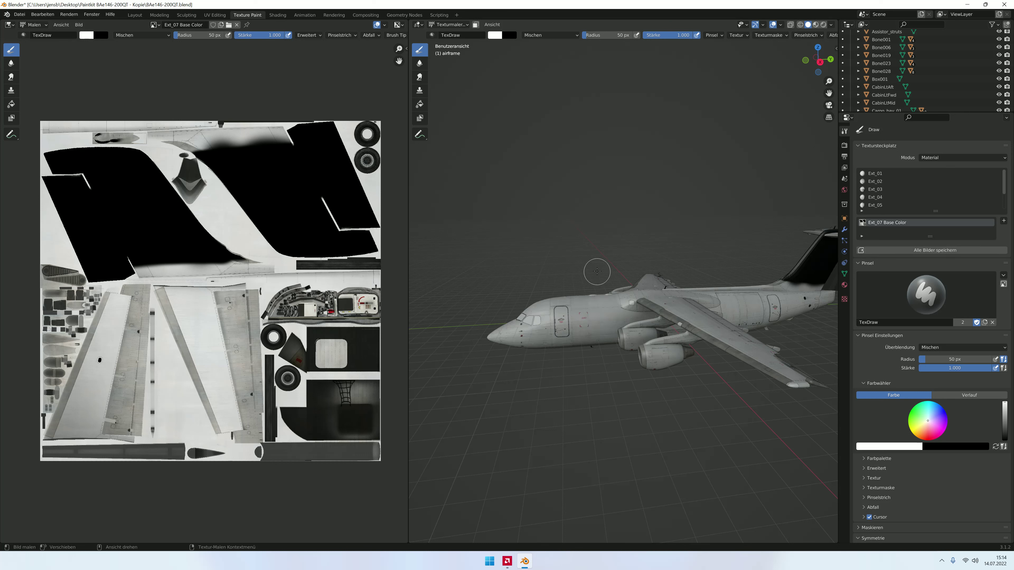
scroll(596, 272, "up", 3)
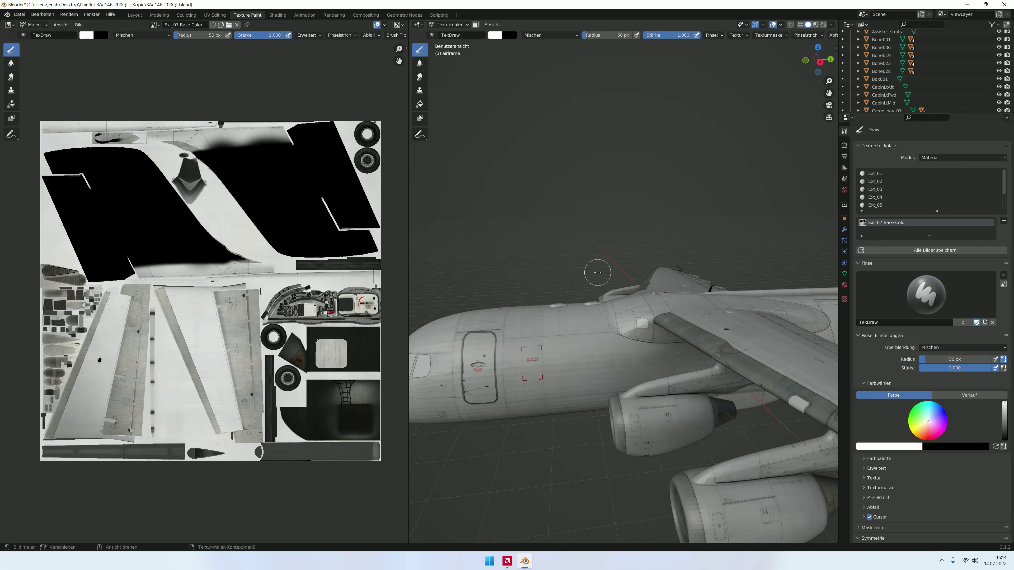
scroll(597, 272, "down", 1, "ctrl")
scroll(598, 273, "down", 2, "ctrl")
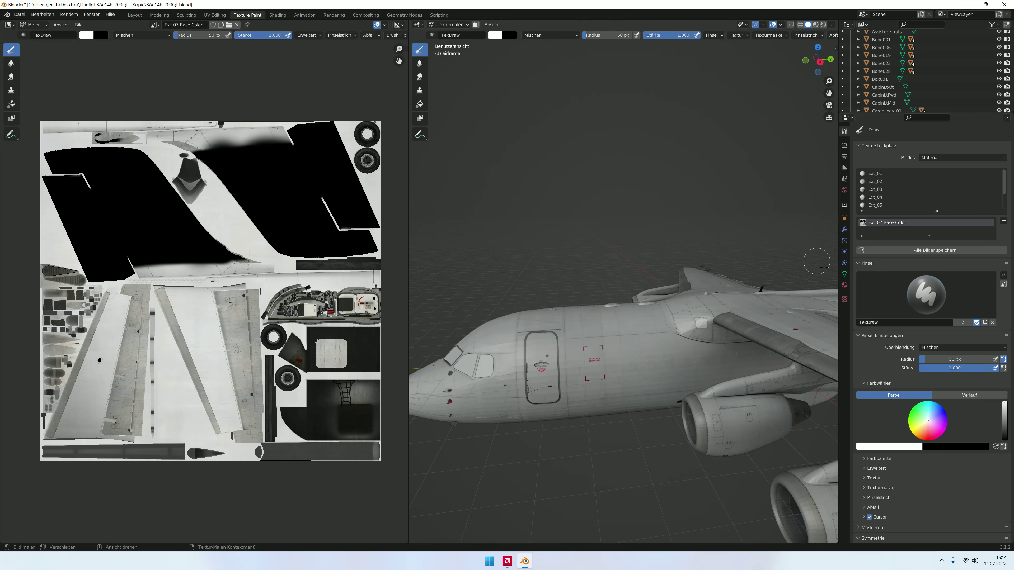
Step: Give the brush a new texture using the image Grauer Wolf.png from the Desktop
left_click(845, 299)
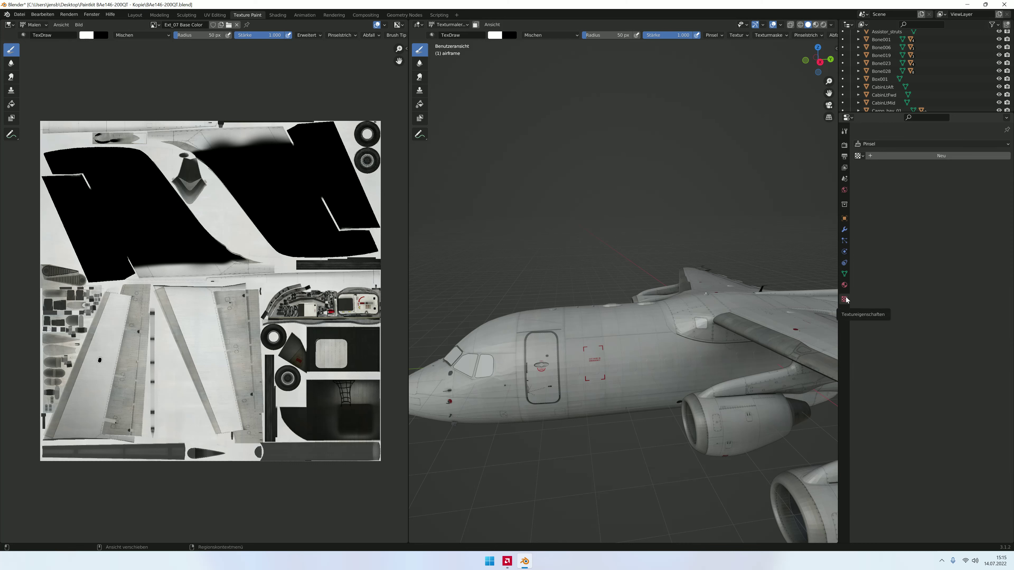
left_click(938, 155)
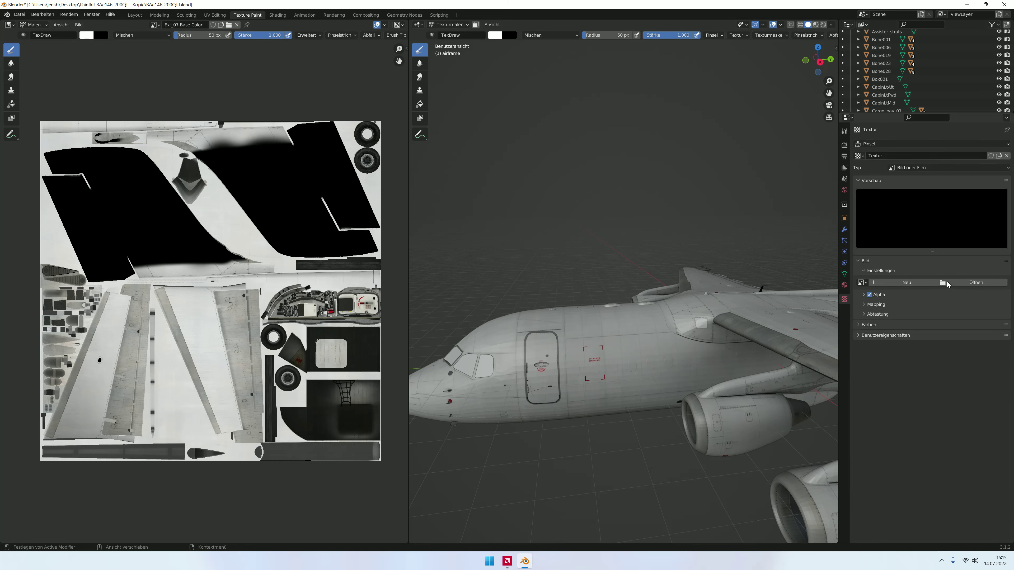
left_click(948, 282)
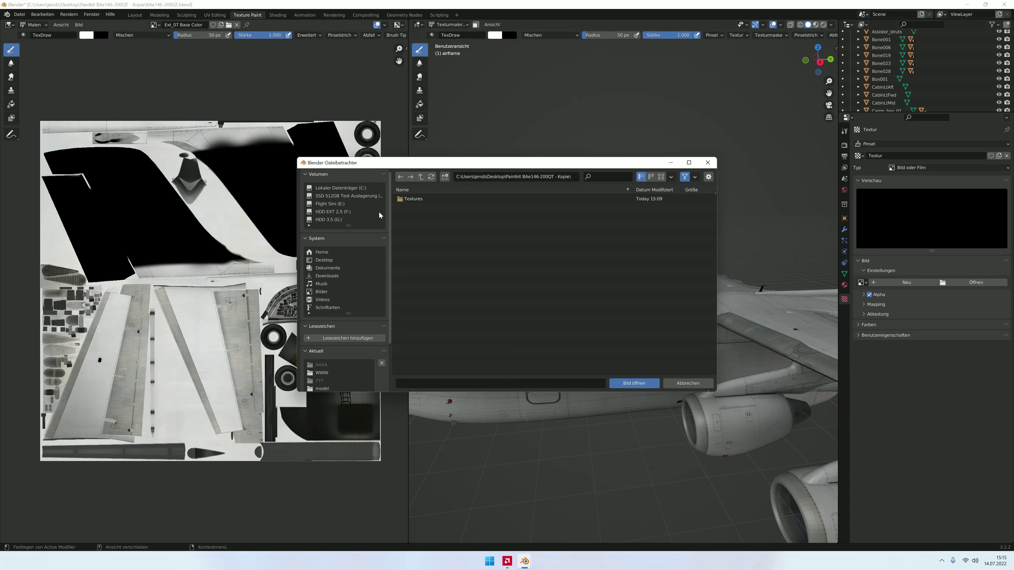
left_click(334, 260)
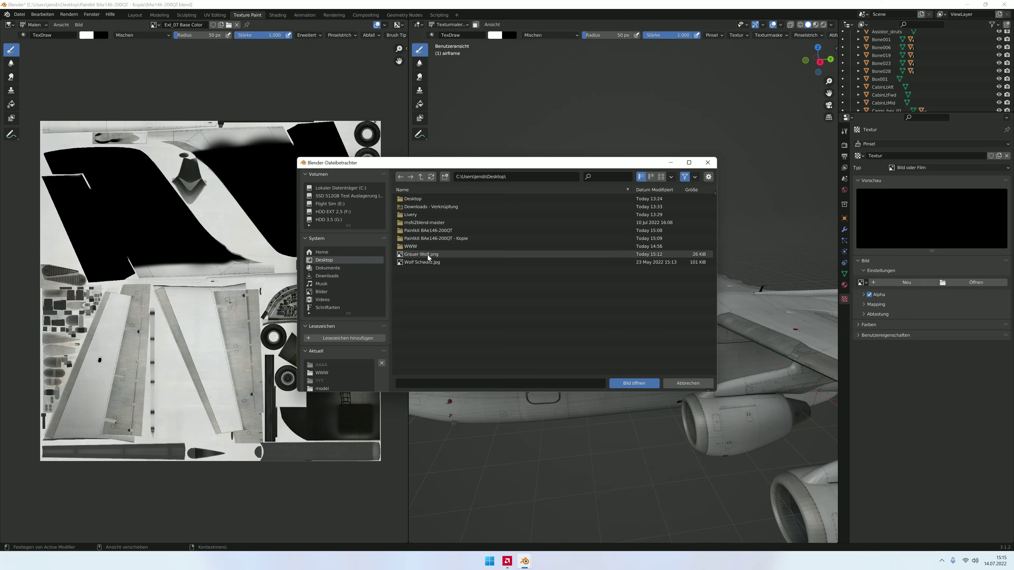
double_click(429, 257)
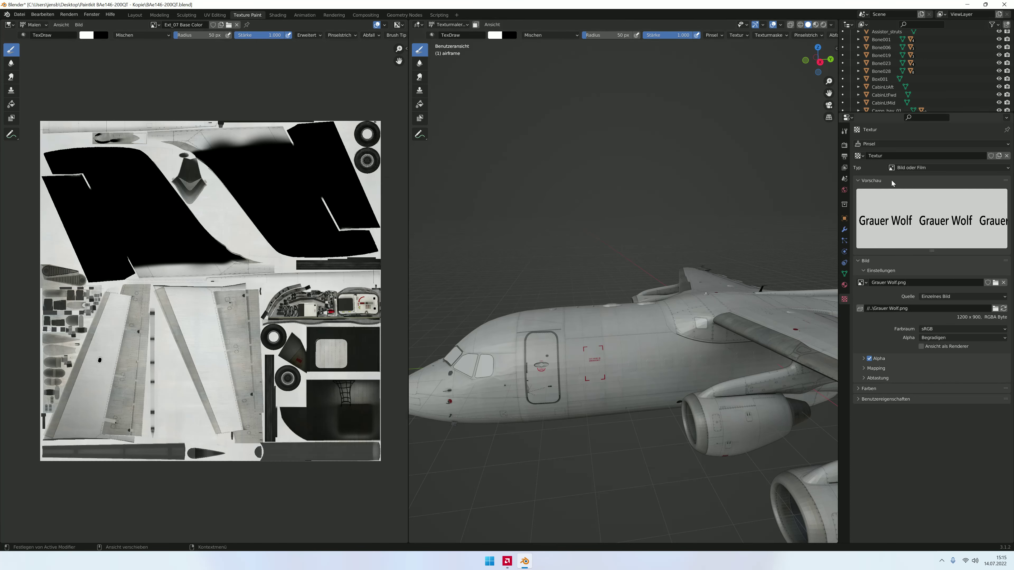
Step: Set the brush texture mapping to Stencil (Schablone) so it appears in the viewport
left_click(844, 132)
scroll(893, 420, "down", 2)
scroll(892, 420, "down", 1)
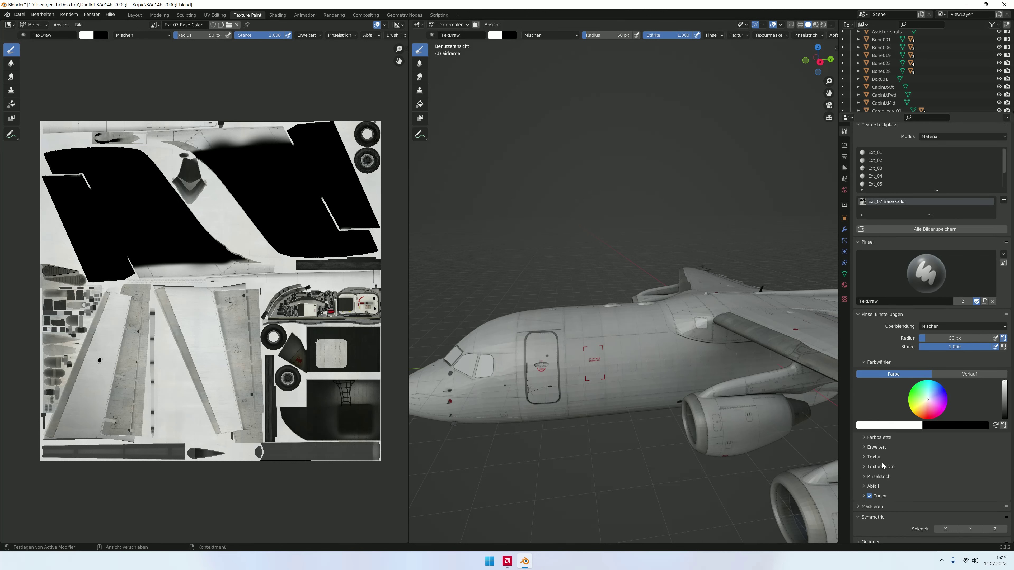
left_click(881, 459)
scroll(910, 481, "down", 3)
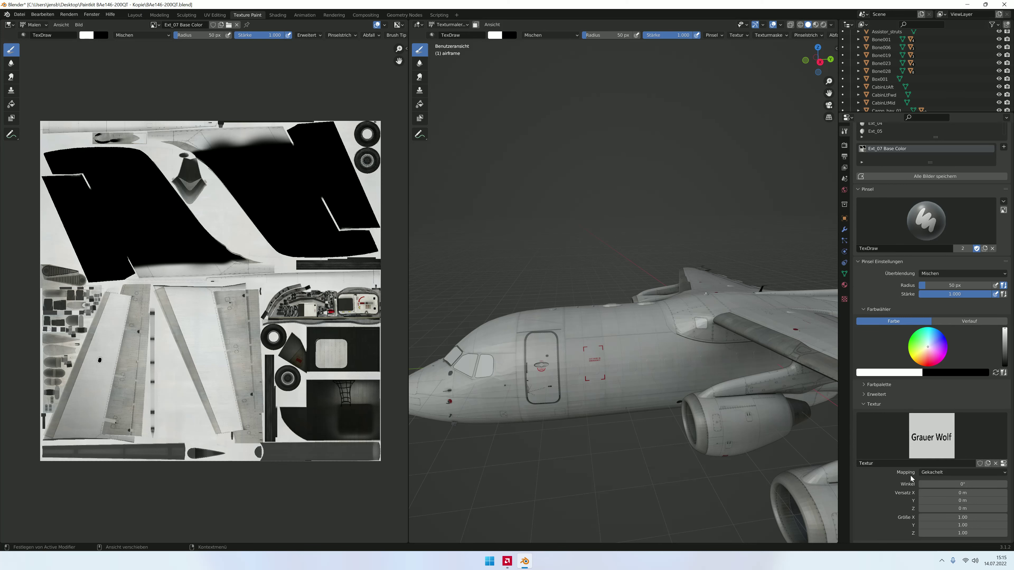
left_click(948, 472)
left_click(948, 517)
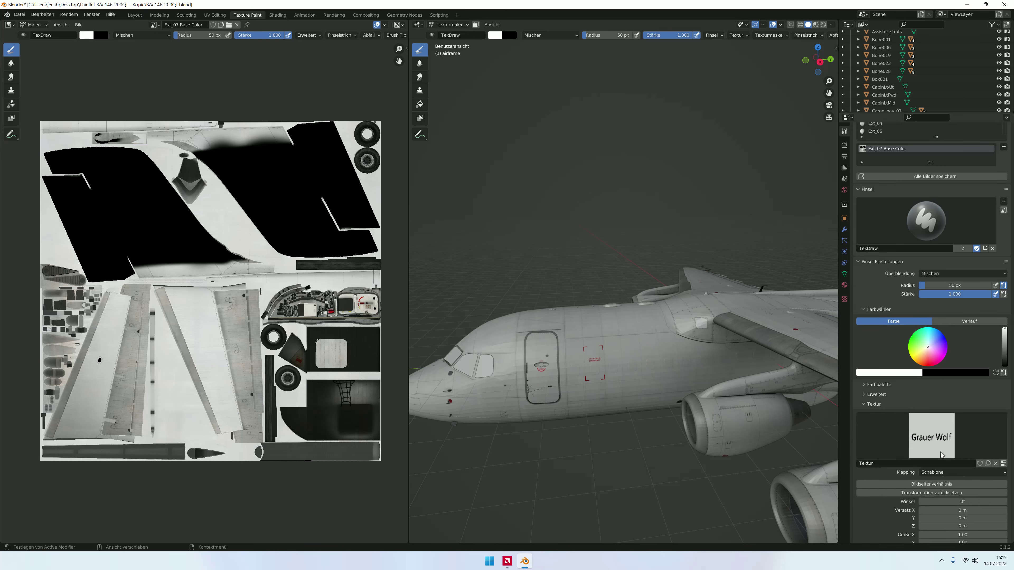
left_click(934, 493)
Step: Move the stencil onto the fuselage, test-paint the Grauer lettering, then undo it
mouse_move(538, 419)
right_mouse_down()
mouse_move(671, 209)
mouse_move(674, 177)
mouse_move(633, 225)
mouse_move(660, 317)
right_mouse_up()
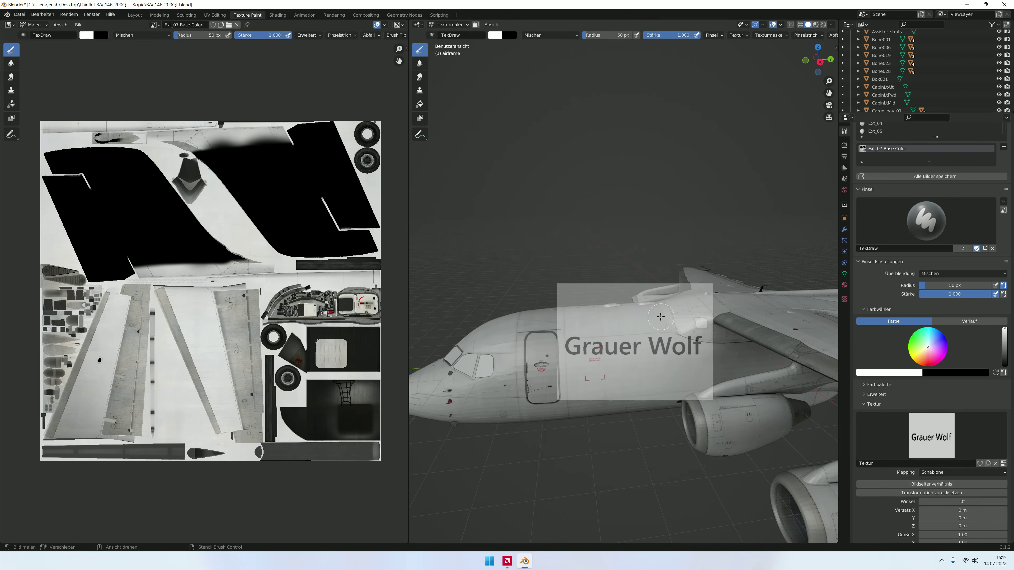
left_click(584, 349)
mouse_move(585, 349)
right_mouse_down()
mouse_move(668, 210)
mouse_move(606, 339)
right_mouse_up()
left_click_drag(571, 350, 610, 340)
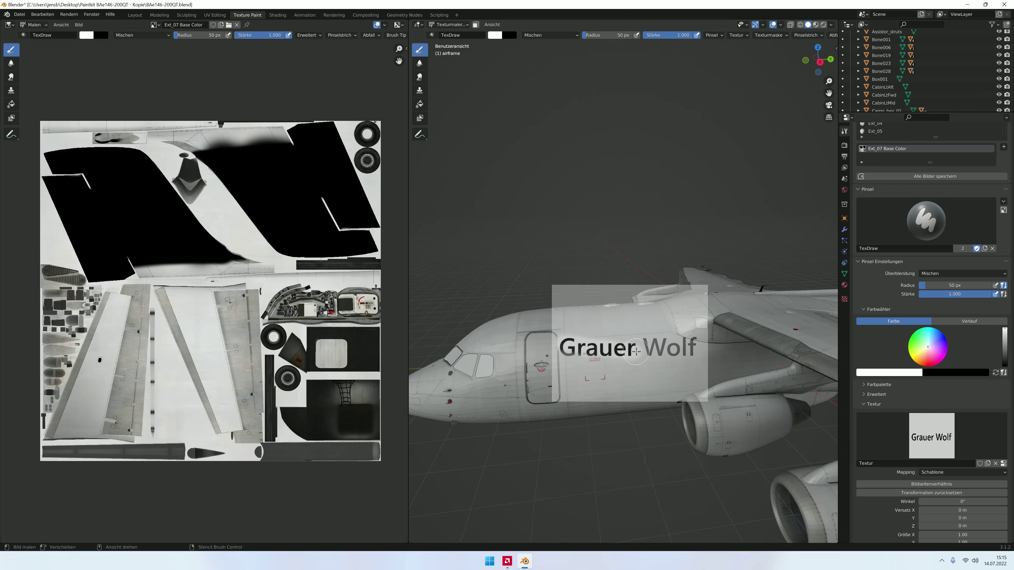
right_click_drag(611, 340, 605, 328)
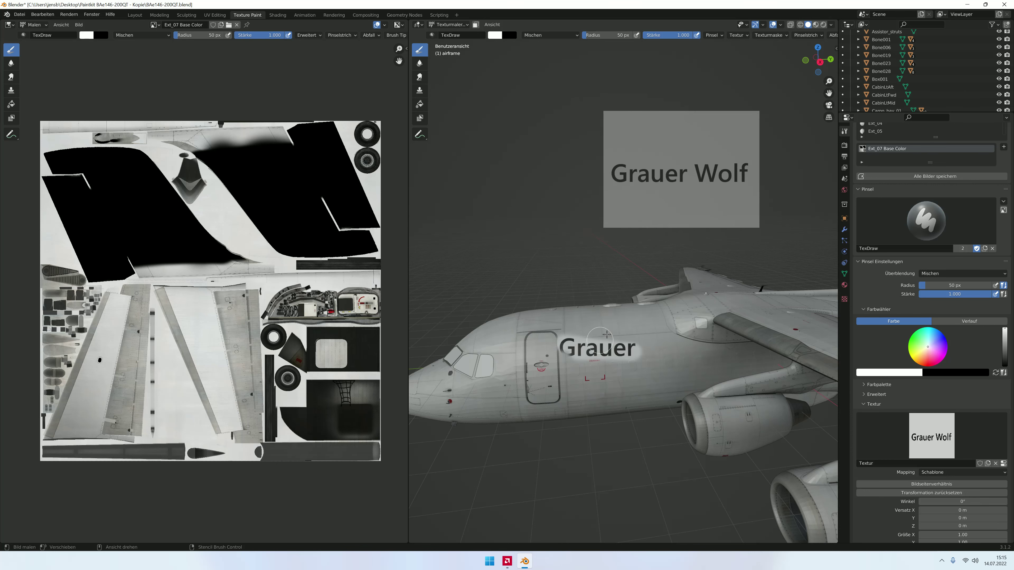
key("ctrl+z")
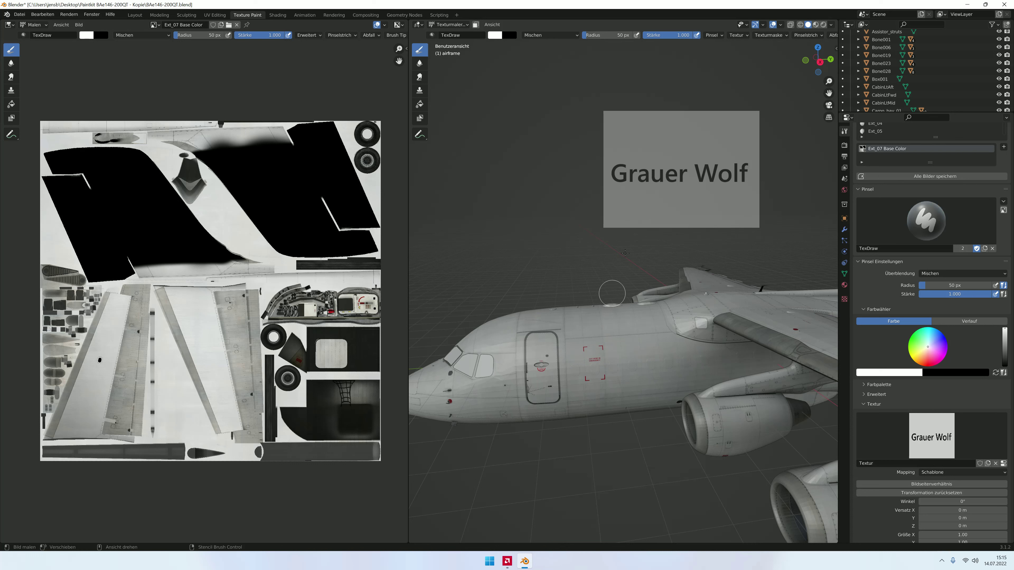
Step: Reposition the stencil on the fuselage and tilt it to about 3.98°
right_click_drag(648, 214, 595, 377)
mouse_move(657, 354)
right_mouse_down("ctrl")
mouse_move(674, 351)
mouse_move(650, 343)
right_mouse_up("ctrl")
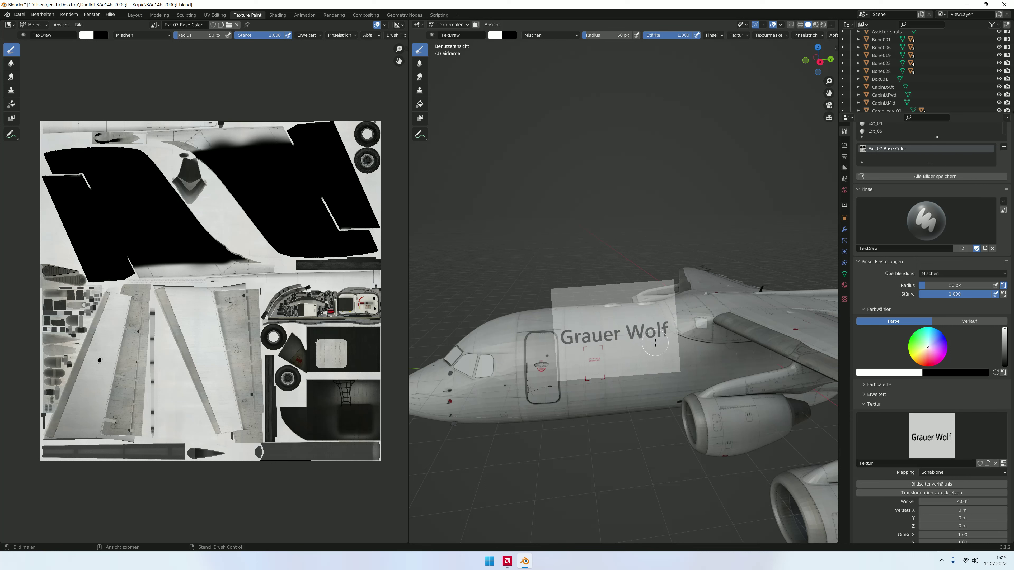
right_click_drag(655, 342, 651, 350)
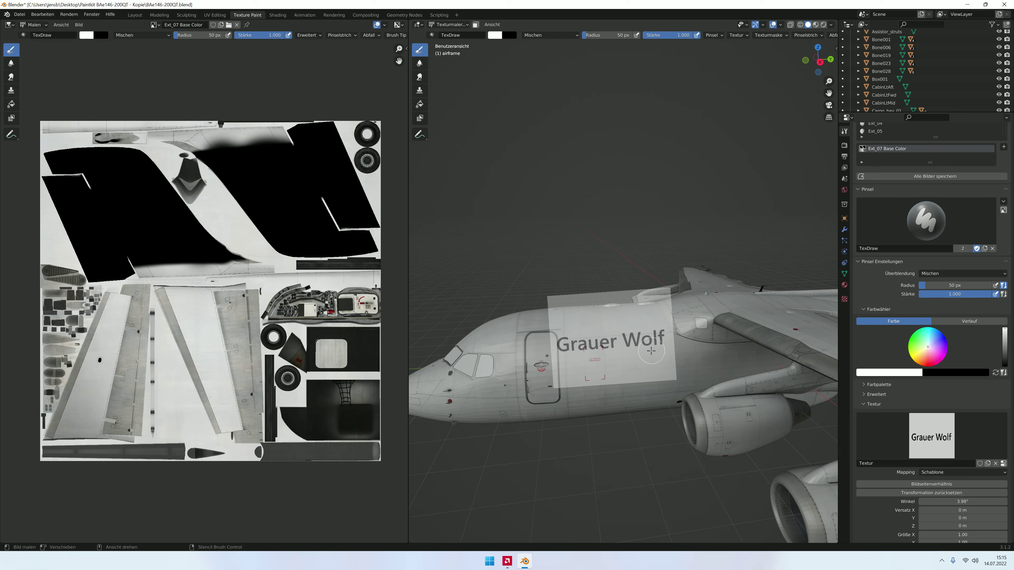
right_click_drag(651, 350, 658, 344)
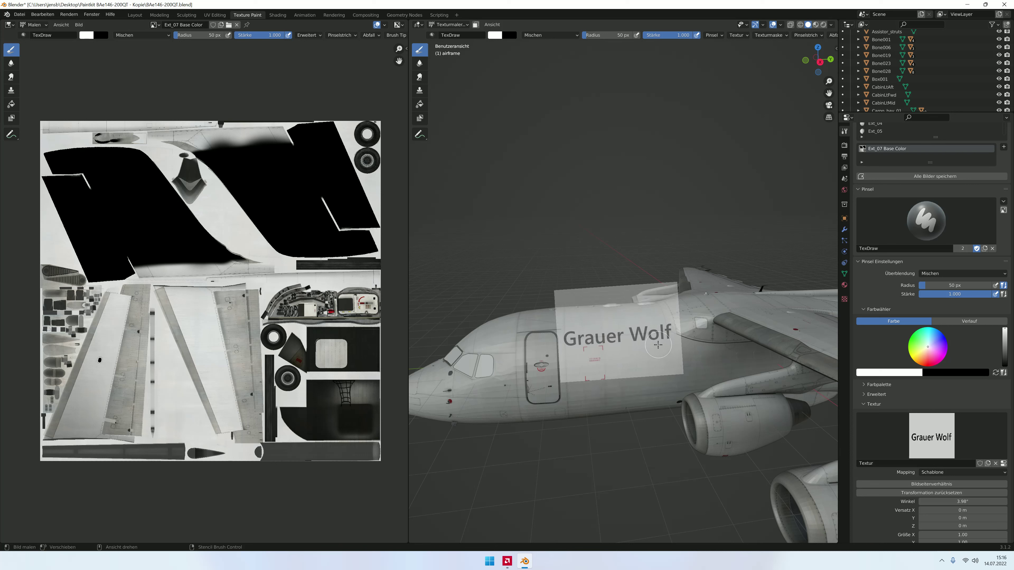
scroll(893, 478, "down", 2)
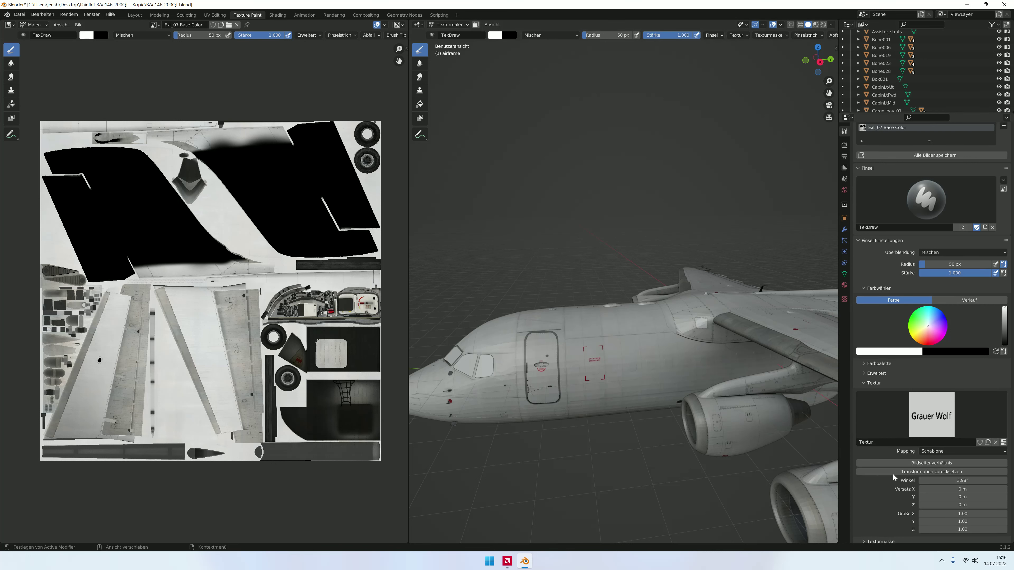
Step: Enable X mirror, paint Grauer Wolf through the stencil, and adjust the stencil to 3.55°
scroll(893, 477, "down", 3)
scroll(913, 495, "down", 2)
left_click(945, 515)
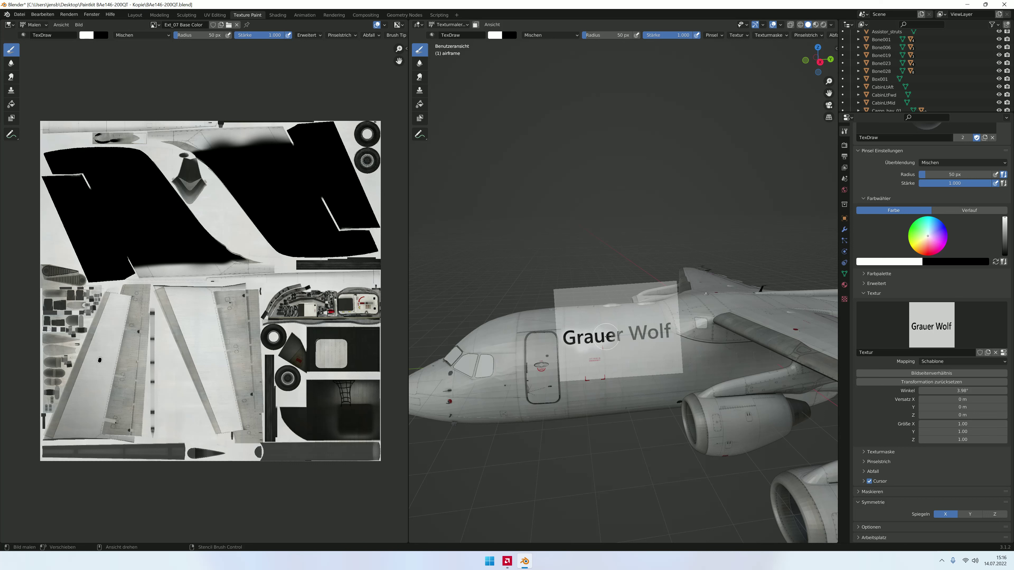
mouse_move(623, 336)
left_mouse_down()
mouse_move(579, 334)
mouse_move(690, 328)
left_mouse_up()
middle_click_drag(689, 329, 688, 318)
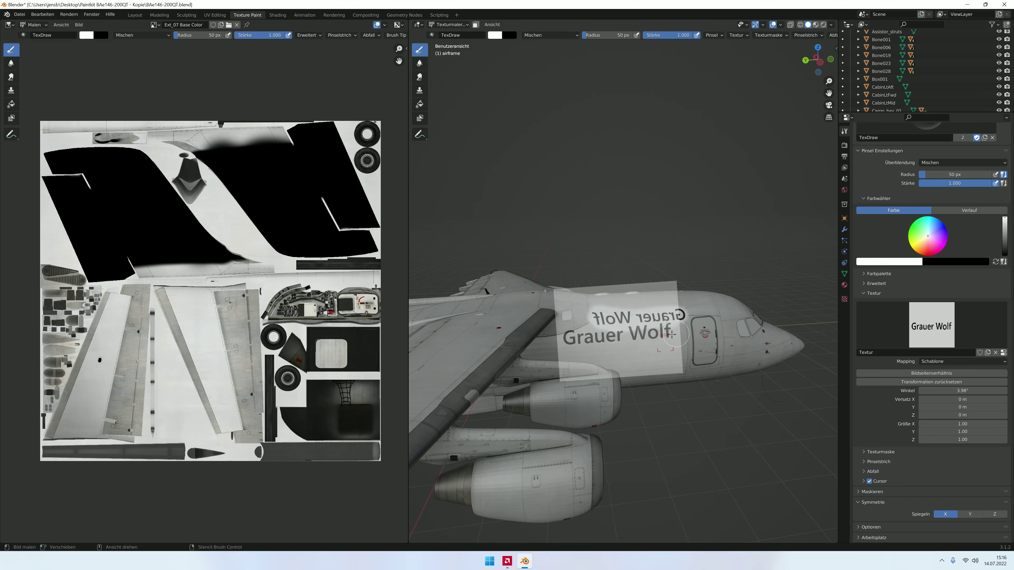
right_click_drag(688, 318, 700, 318)
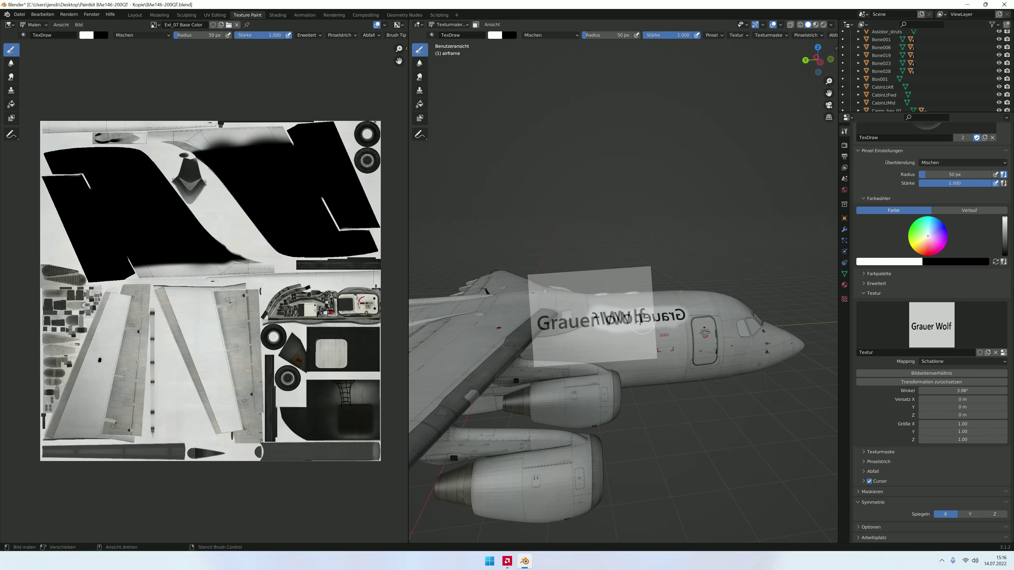
scroll(689, 322, "up", 1)
mouse_move(689, 322)
right_mouse_down()
mouse_move(680, 325)
mouse_move(688, 323)
right_mouse_up()
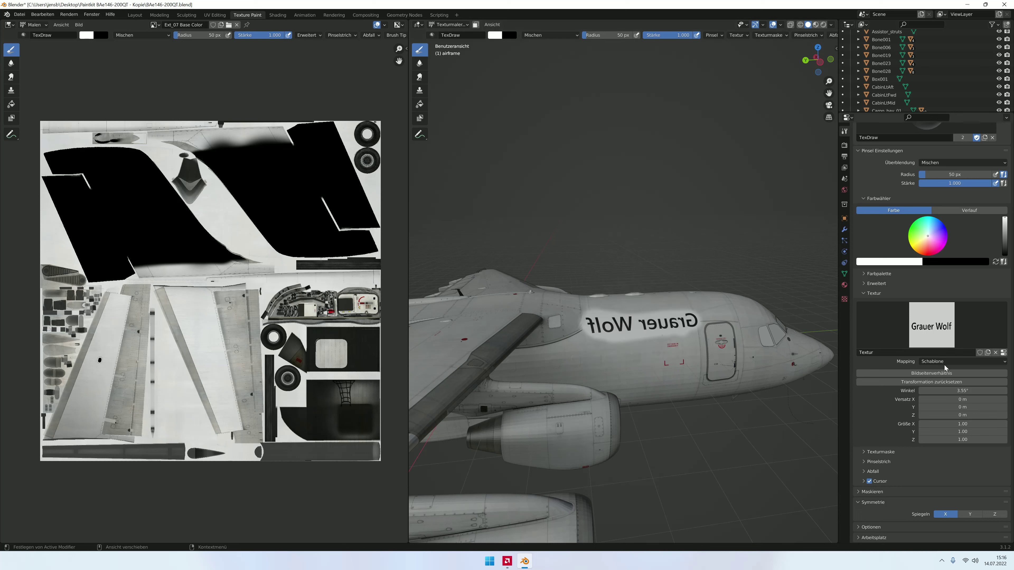
Step: Turn off X mirror and paint Grauer Wolf onto the forward fuselage through the stencil
left_click(945, 514)
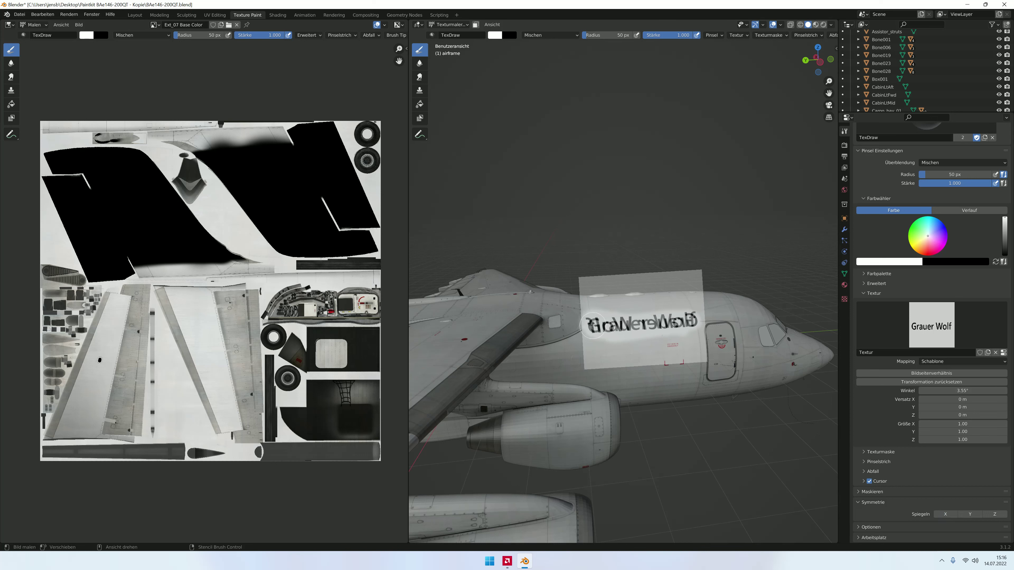
left_click_drag(593, 323, 661, 317)
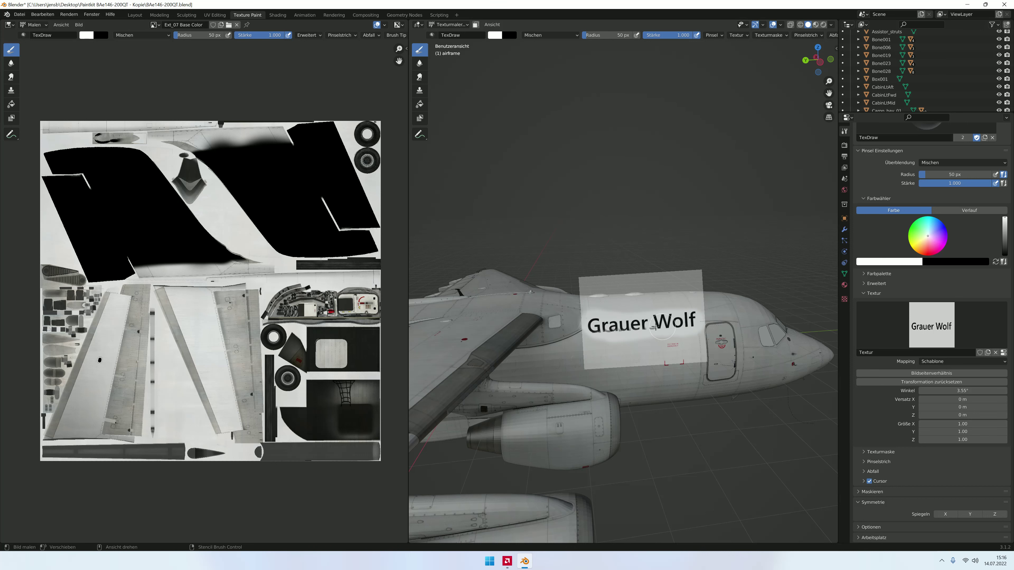
right_click_drag(690, 328, 649, 276)
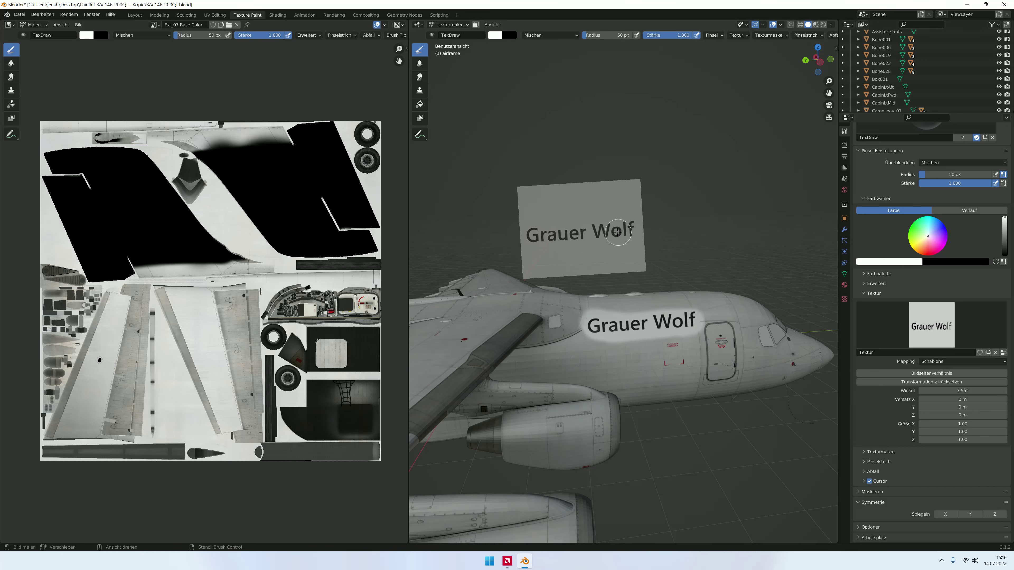
mouse_move(649, 276)
middle_mouse_down()
mouse_move(672, 271)
mouse_move(662, 271)
middle_mouse_up()
right_click_drag(663, 272, 666, 274, "ctrl")
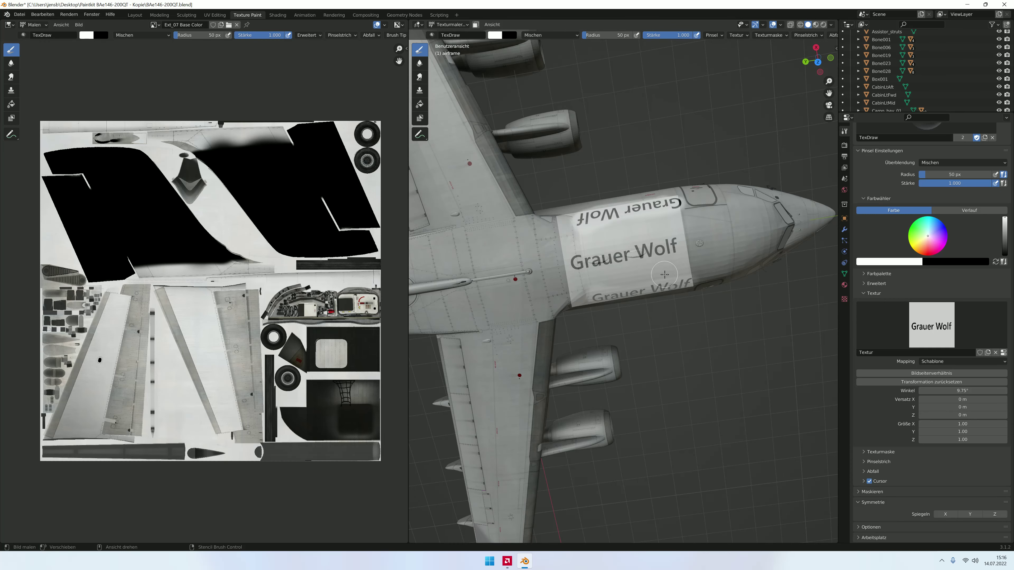
left_click(665, 275)
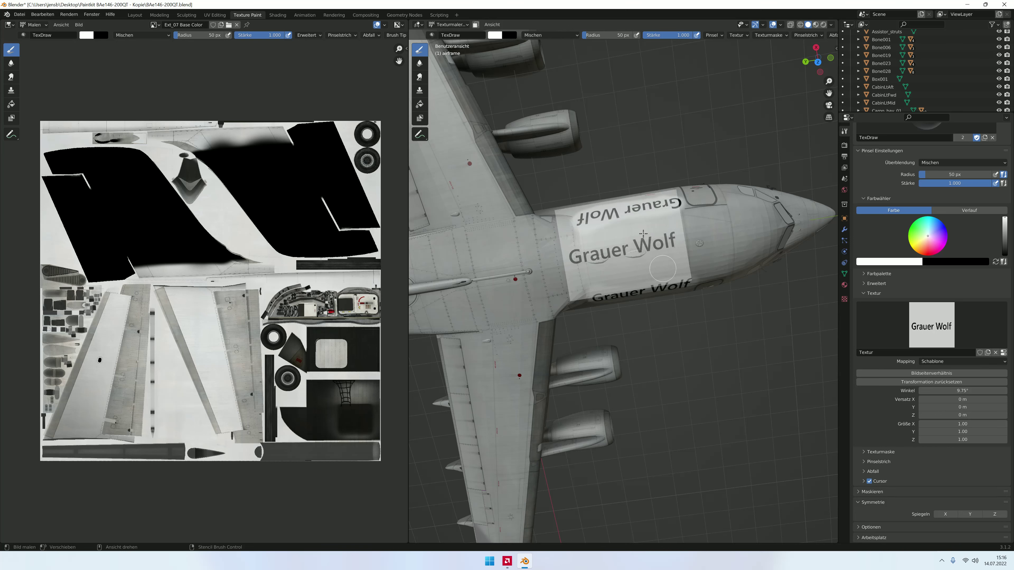
Step: Paint a second, lower Grauer Wolf on the other side, then undo it
right_click_drag(665, 275, 627, 182)
mouse_move(626, 182)
middle_mouse_down()
mouse_move(652, 231)
mouse_move(613, 305)
mouse_move(628, 233)
middle_mouse_up()
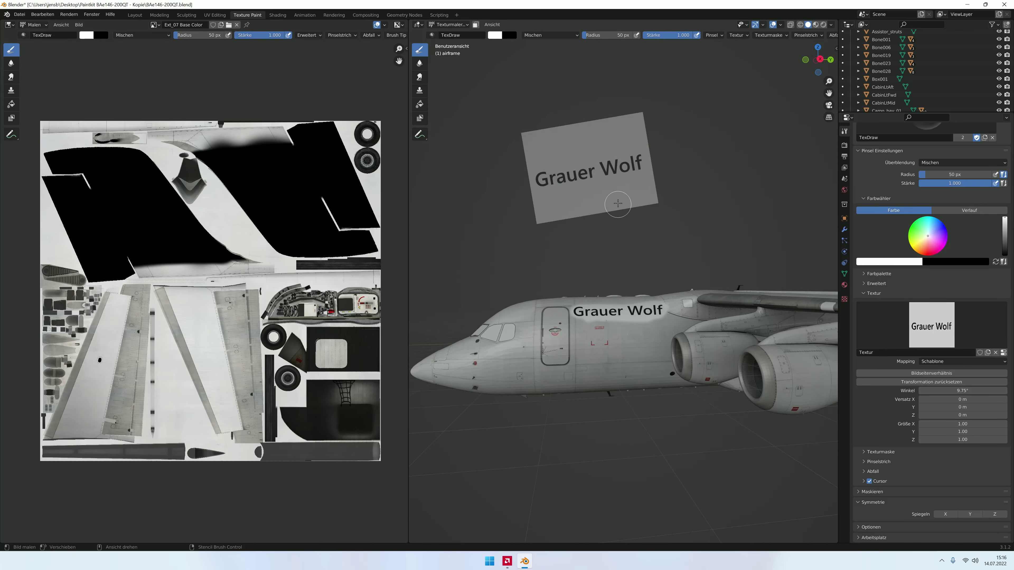
mouse_move(629, 234)
right_mouse_down()
mouse_move(615, 321)
mouse_move(639, 310)
right_mouse_up()
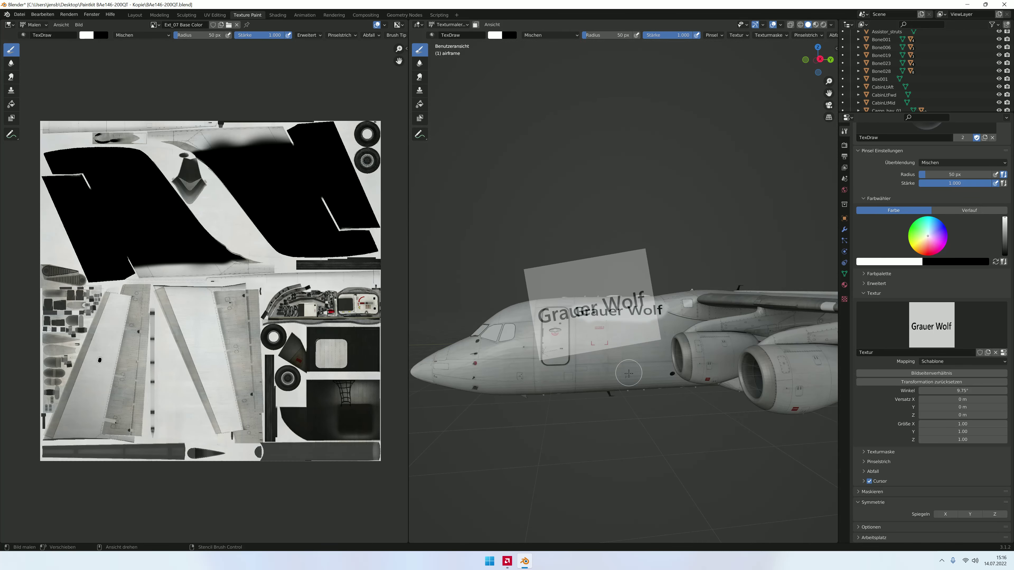
right_click_drag(606, 343, 643, 372)
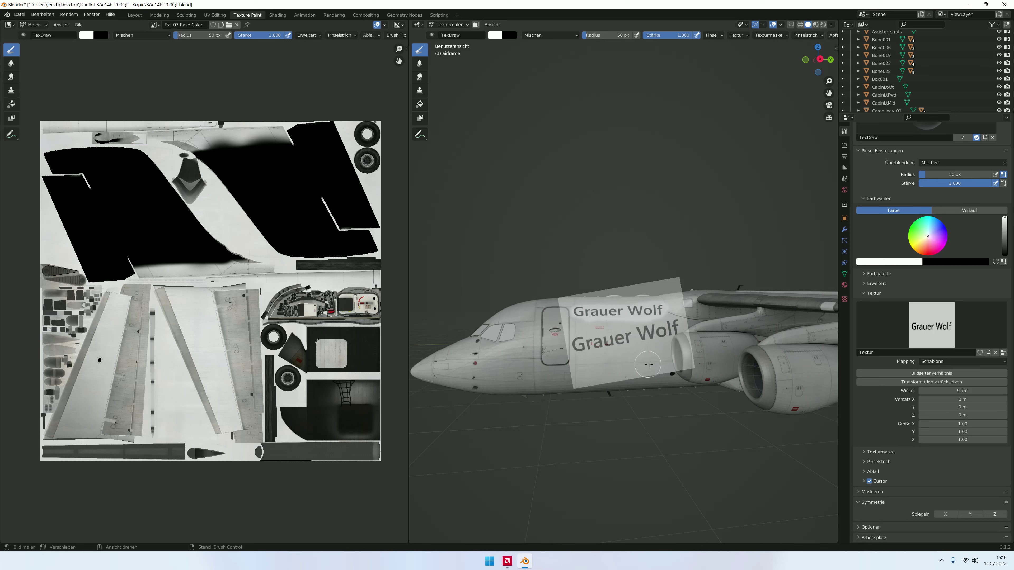
left_click_drag(614, 363, 665, 340)
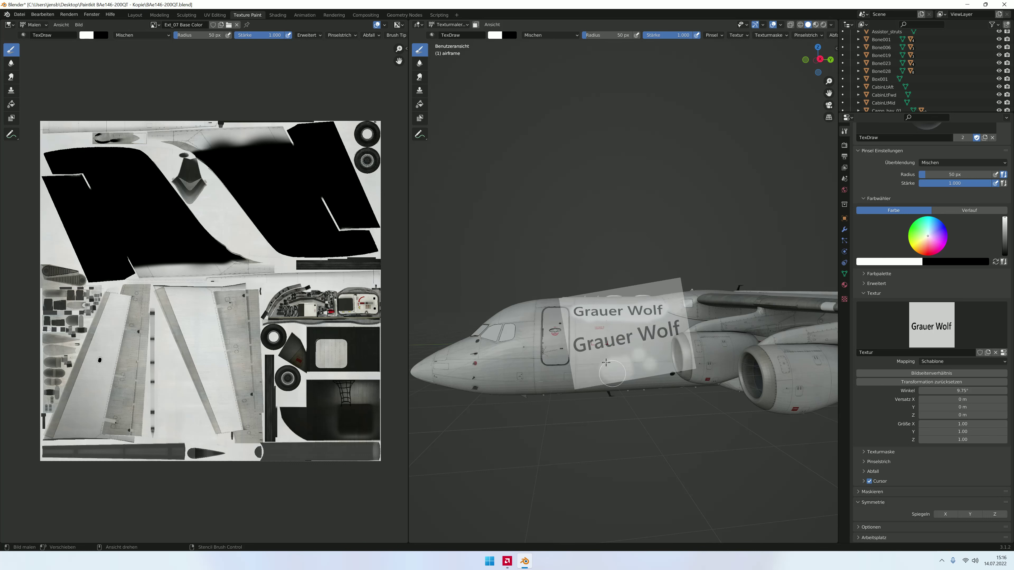
right_click_drag(655, 314, 626, 195)
key("ctrl+z")
key("ctrl+z")
key("ctrl+z")
key("ctrl+z")
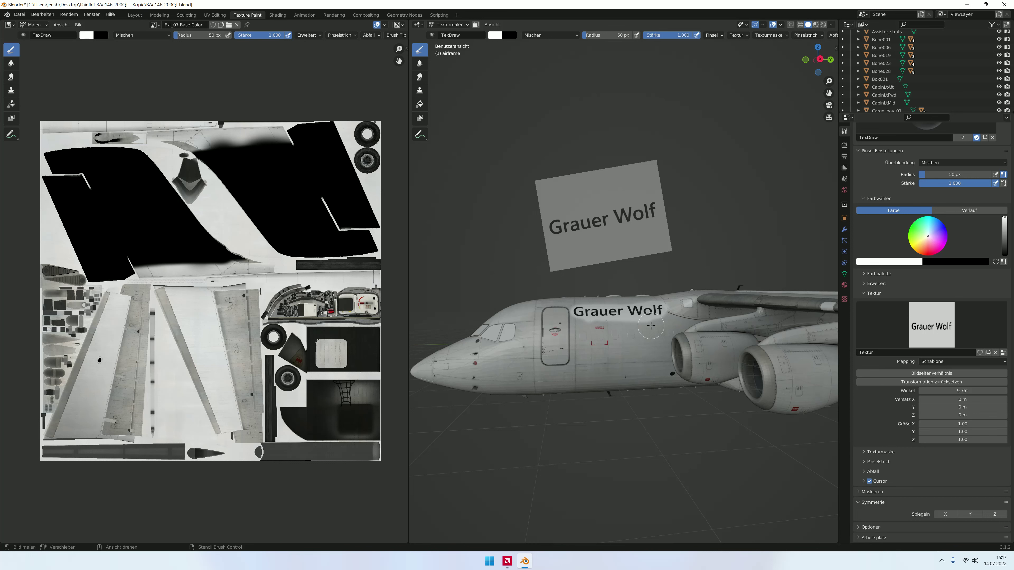
Step: Zoom out and stamp Grauer Wolf onto the aft fuselage near the cargo hatch
scroll(651, 326, "up", 2, "ctrl")
scroll(650, 325, "up", 3, "ctrl")
scroll(650, 325, "up", 3, "ctrl")
scroll(650, 326, "up", 2, "ctrl")
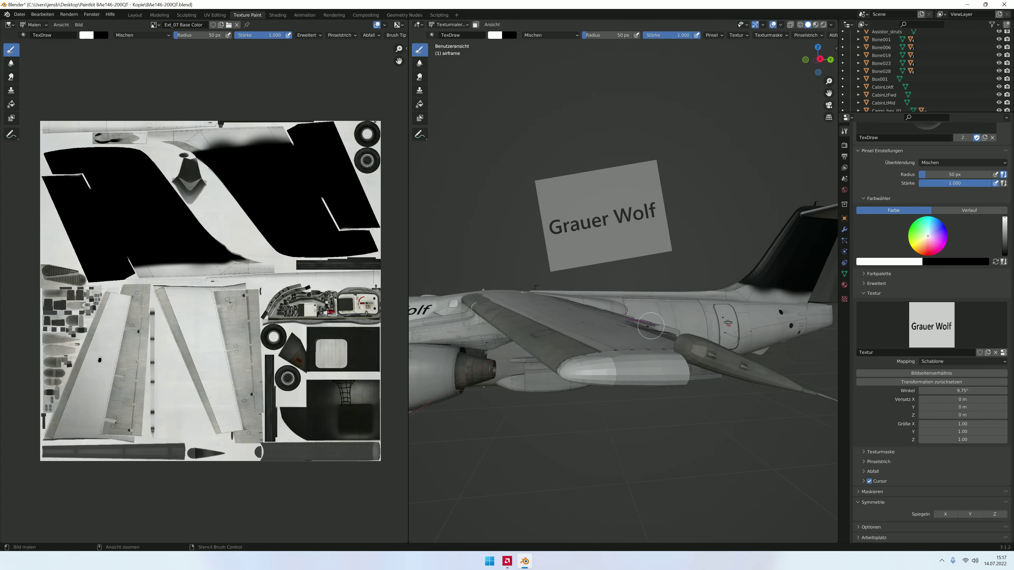
scroll(650, 325, "up", 3, "ctrl")
scroll(651, 325, "up", 2, "ctrl")
mouse_move(586, 239)
right_mouse_down()
mouse_move(525, 322)
mouse_move(530, 329)
right_mouse_up()
left_click_drag(455, 327, 554, 327)
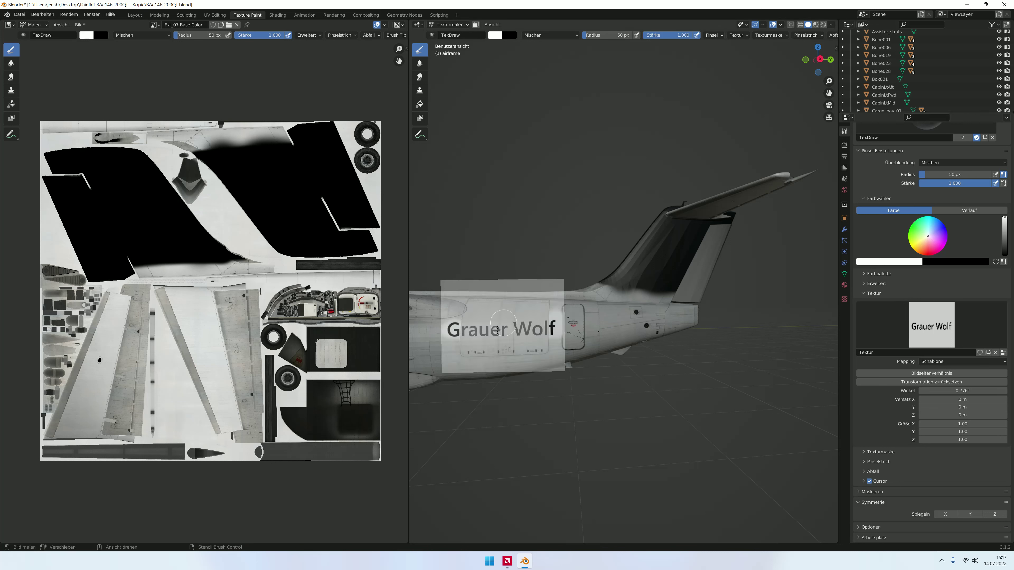
left_click(512, 320)
left_click(450, 24)
Step: Select the cargo hatch object and put it into Texture Paint mode
left_click(451, 34)
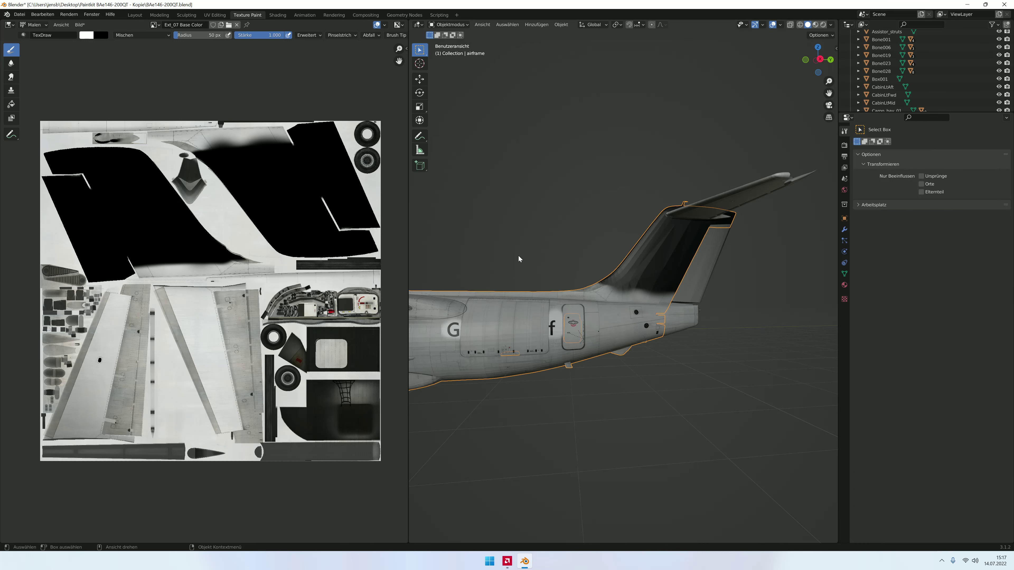
left_click(504, 311)
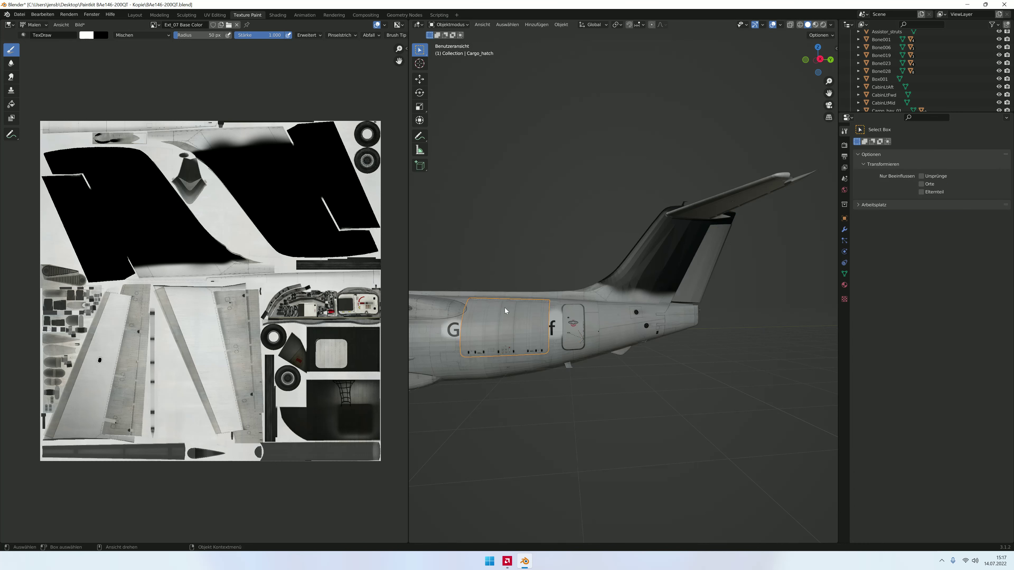
left_click(454, 25)
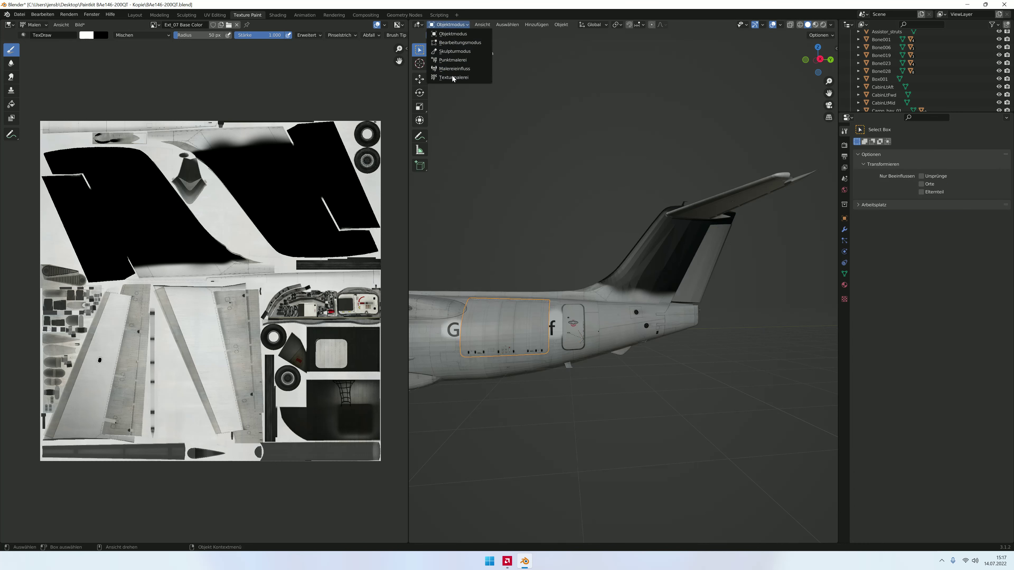
left_click(453, 77)
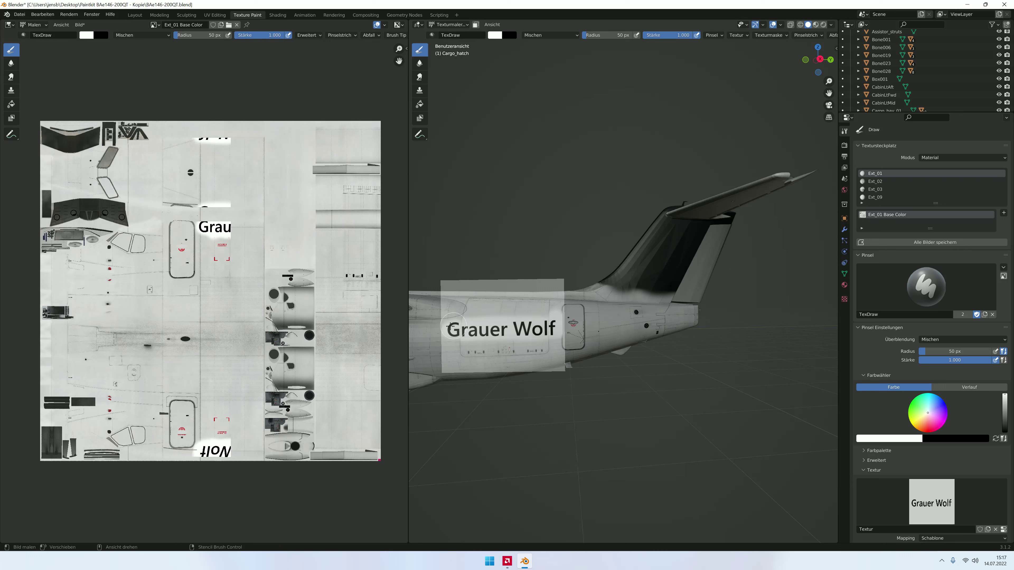
Step: Test-paint lettering on the cargo hatch, undo both strokes, and move the stencil away
left_click(555, 333)
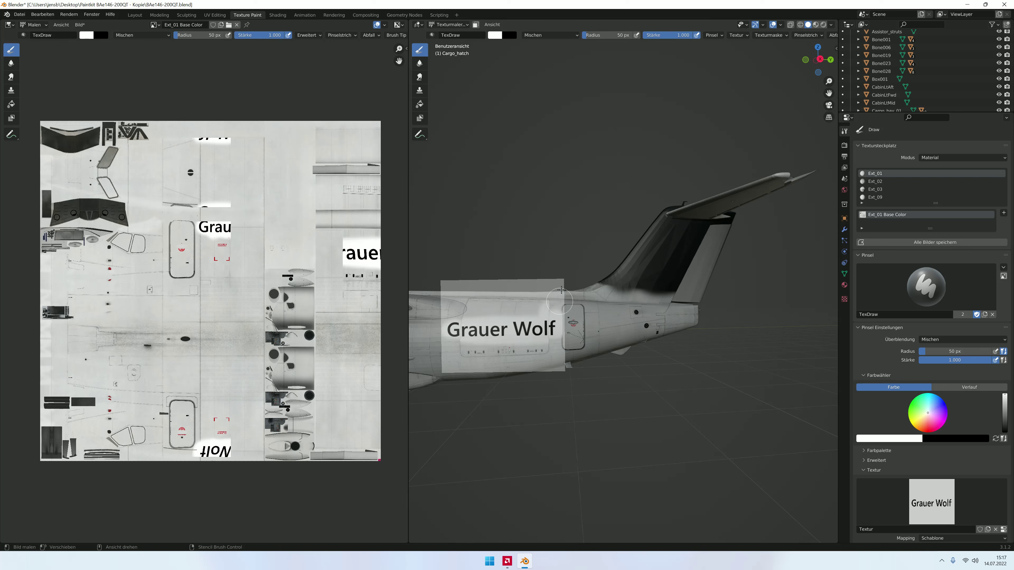
mouse_move(554, 367)
left_mouse_down()
mouse_move(506, 327)
mouse_move(562, 299)
left_mouse_up()
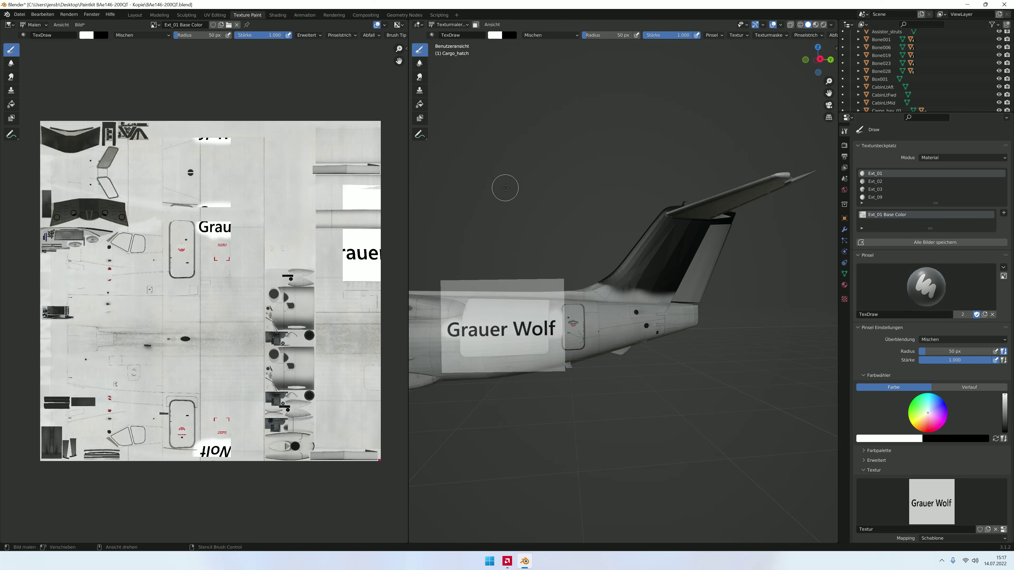
key("ctrl+z")
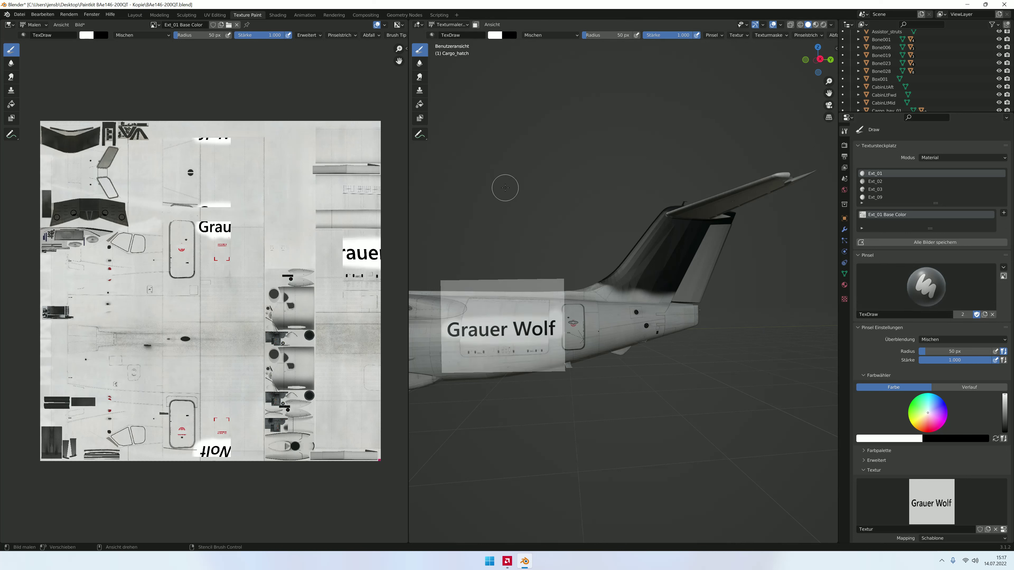
key("ctrl+z")
right_click_drag(505, 188, 518, 0)
scroll(507, 291, "down", 5)
Step: Zoom in and drag the stencil into place over the forward fuselage
scroll(506, 291, "up", 1)
scroll(507, 291, "up", 1)
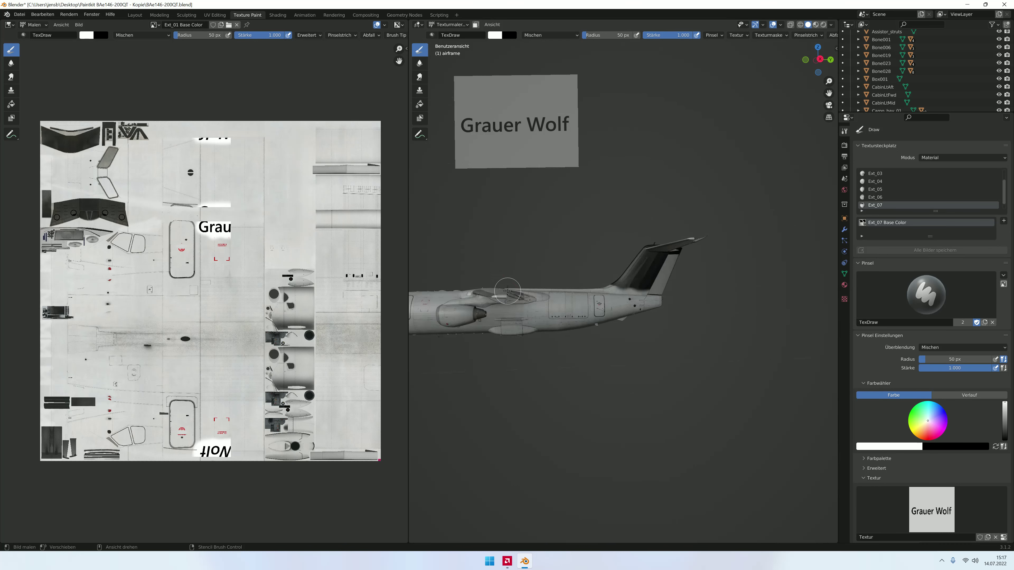
scroll(506, 291, "up", 1)
scroll(506, 292, "down", 1, "ctrl")
scroll(507, 291, "down", 2, "ctrl")
scroll(507, 291, "down", 5, "ctrl")
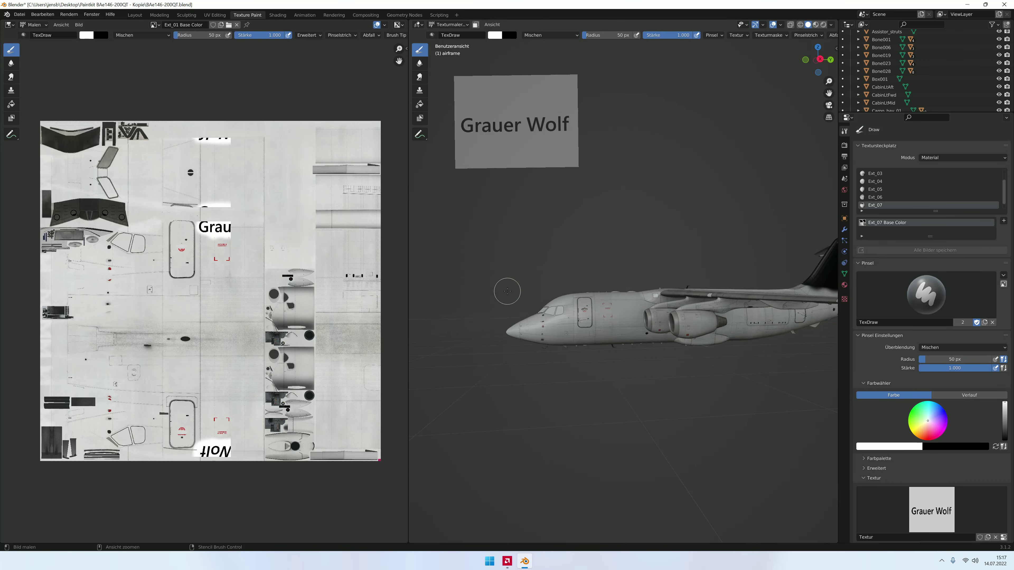
scroll(507, 292, "up", 3)
scroll(585, 305, "up", 1)
right_click_drag(555, 148, 651, 359)
Step: Rotate the stencil slightly counter-clockwise and paint Grauer Wolf on the forward fuselage
scroll(939, 491, "down", 1)
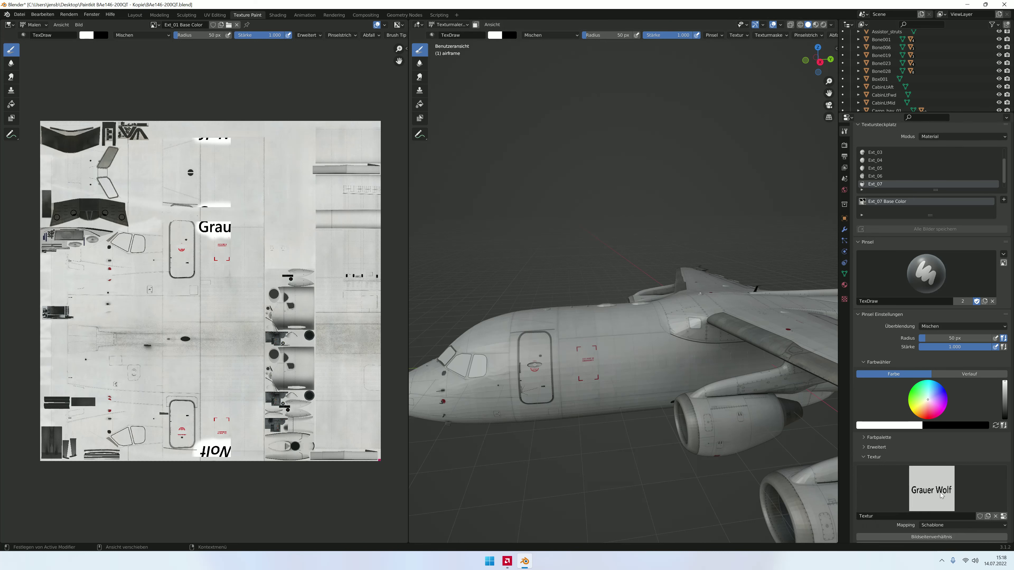
scroll(940, 491, "down", 4)
scroll(939, 491, "down", 5)
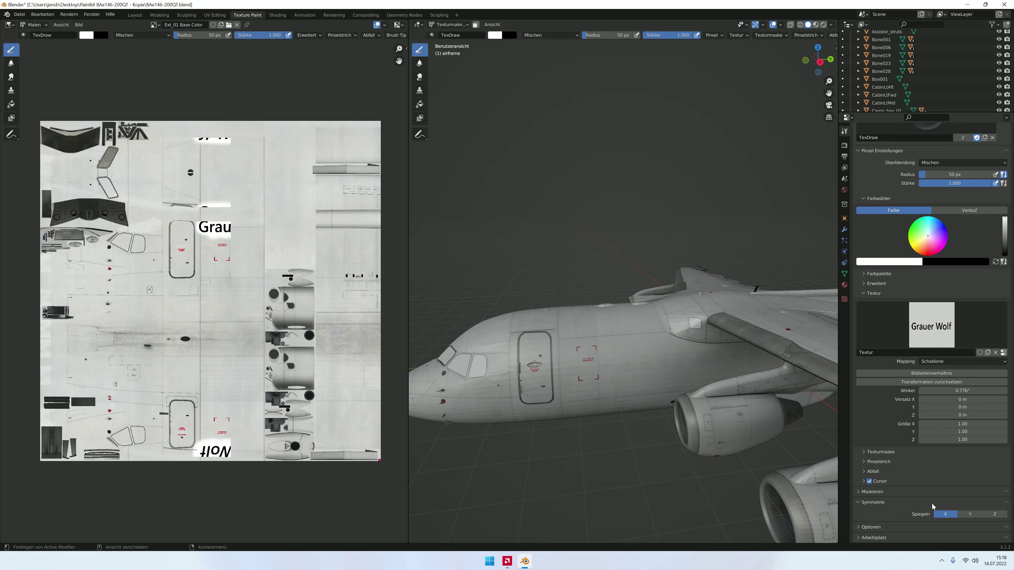
right_click_drag(573, 355, 630, 369, "ctrl")
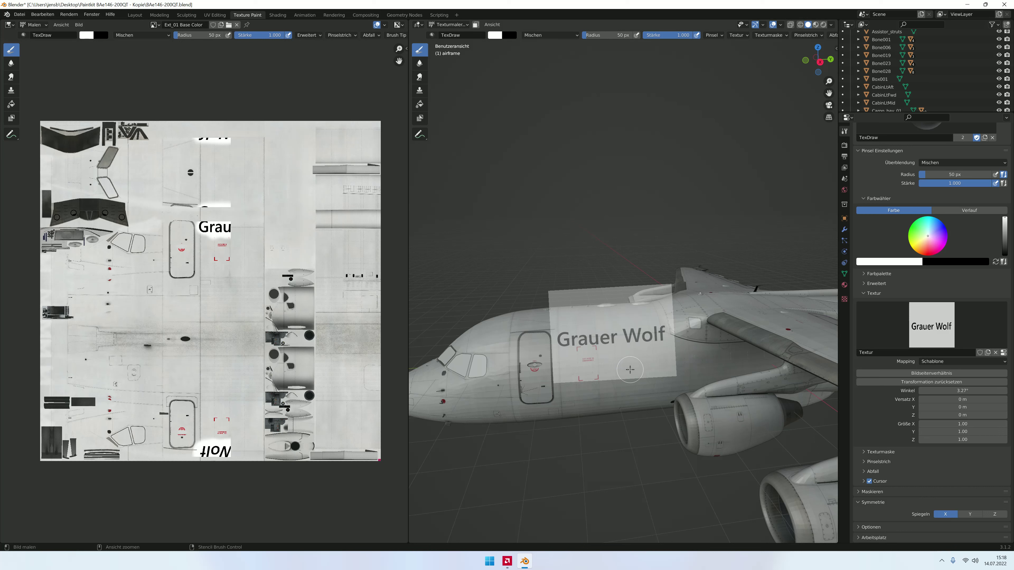
left_click_drag(565, 340, 577, 347)
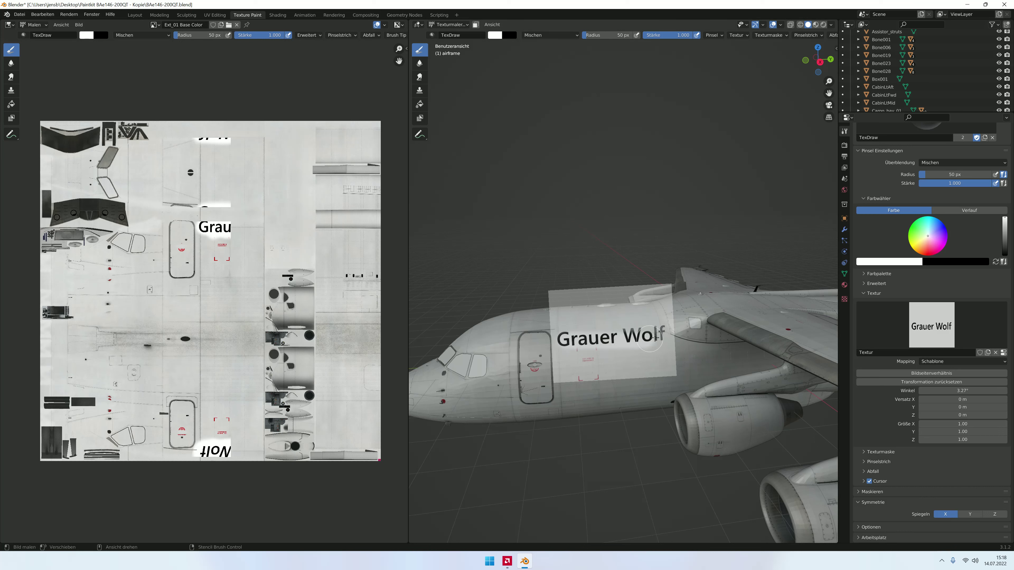
Step: Paint correct-reading Grauer Wolf over the reversed text and remove the brush's stencil texture
middle_click_drag(653, 336, 663, 334)
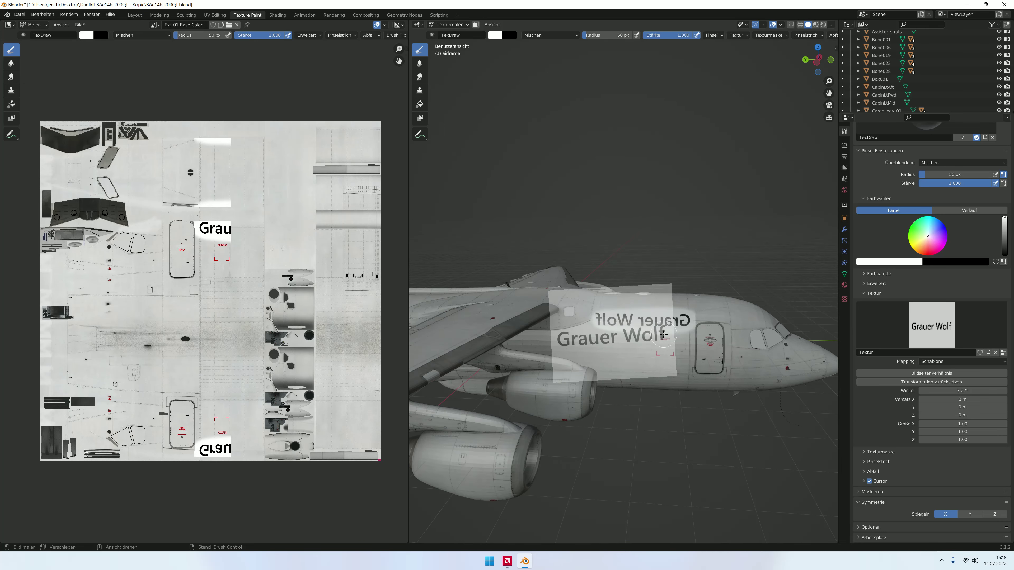
mouse_move(664, 334)
right_mouse_down()
mouse_move(707, 326)
mouse_move(698, 323)
right_mouse_up()
scroll(695, 330, "up", 2)
scroll(706, 326, "down", 1)
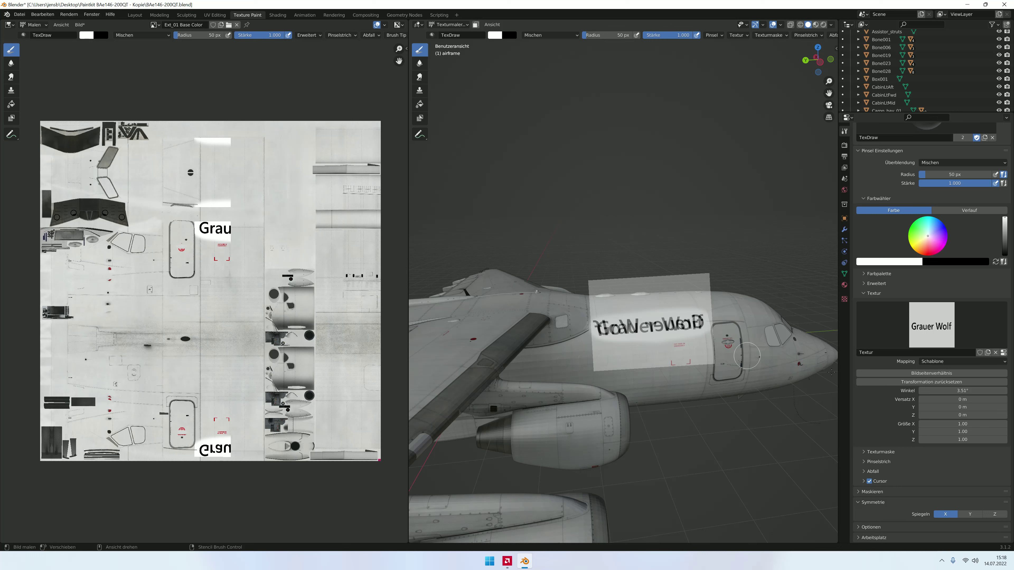
left_click(945, 513)
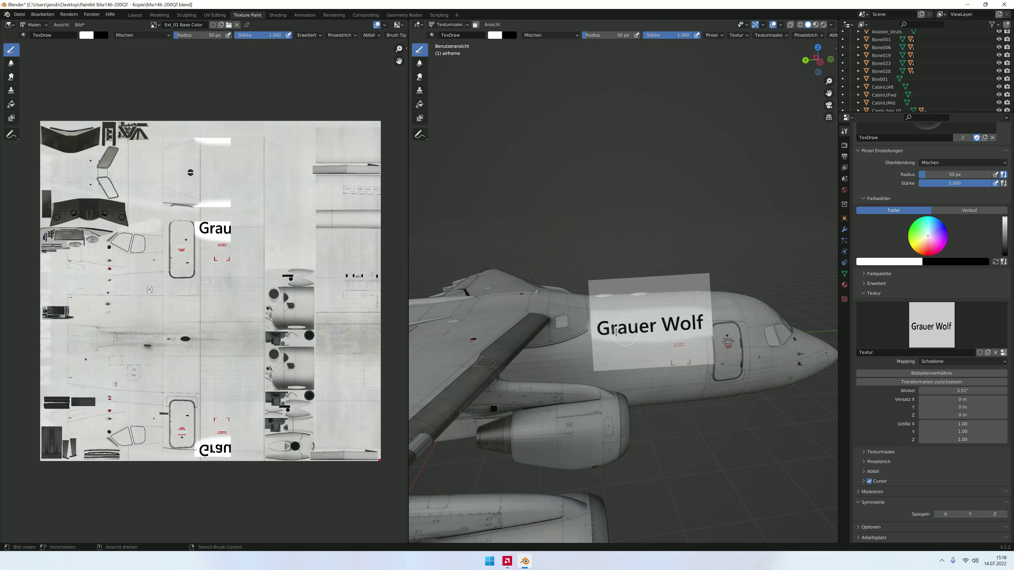
left_click_drag(636, 338, 686, 329)
middle_click_drag(638, 340, 758, 340)
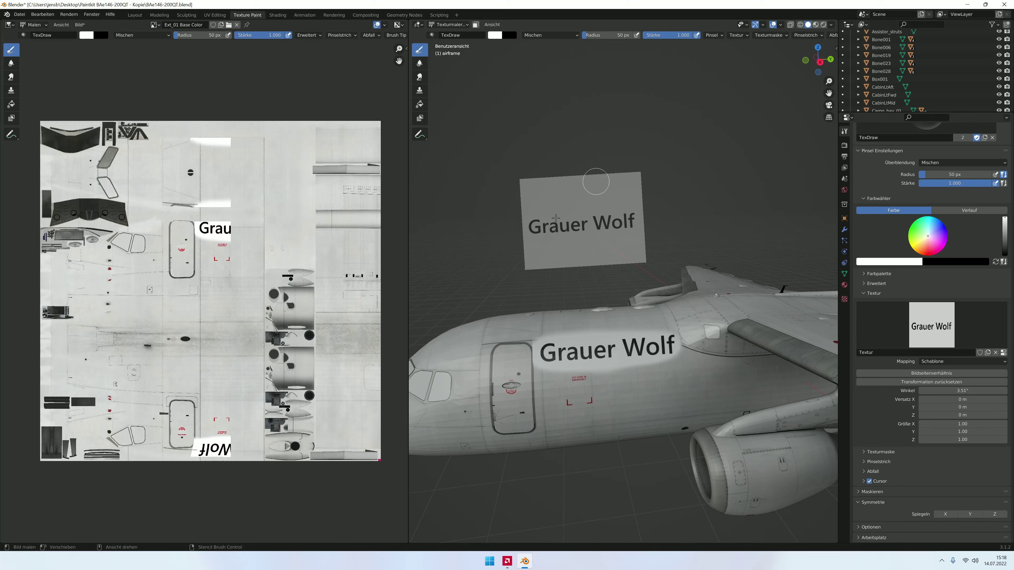
left_click(995, 353)
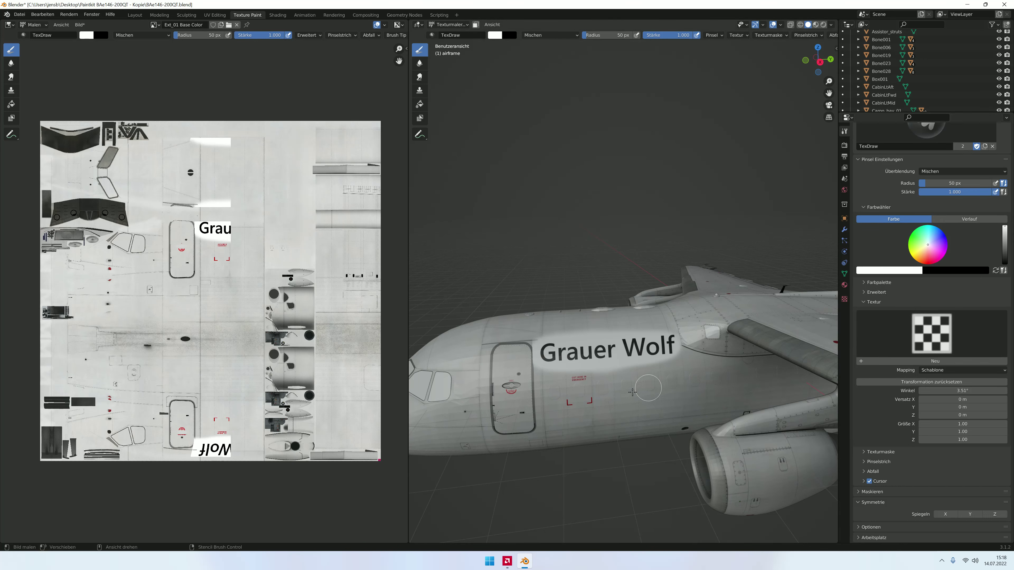
Step: Undo the test stroke painted on the fuselage below the lettering
left_click_drag(661, 403, 772, 361)
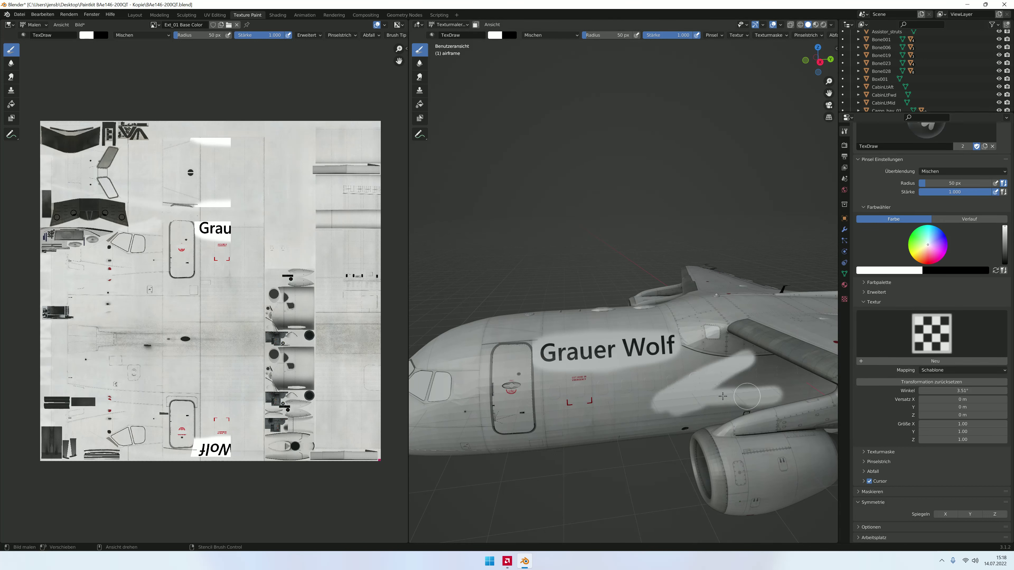
key("ctrl+z")
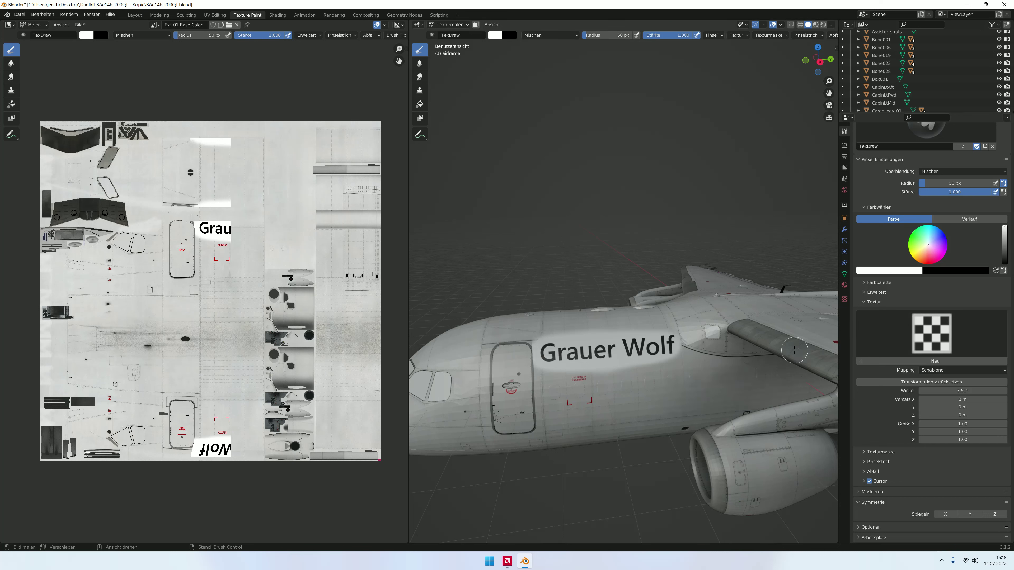
middle_click_drag(794, 350, 794, 349)
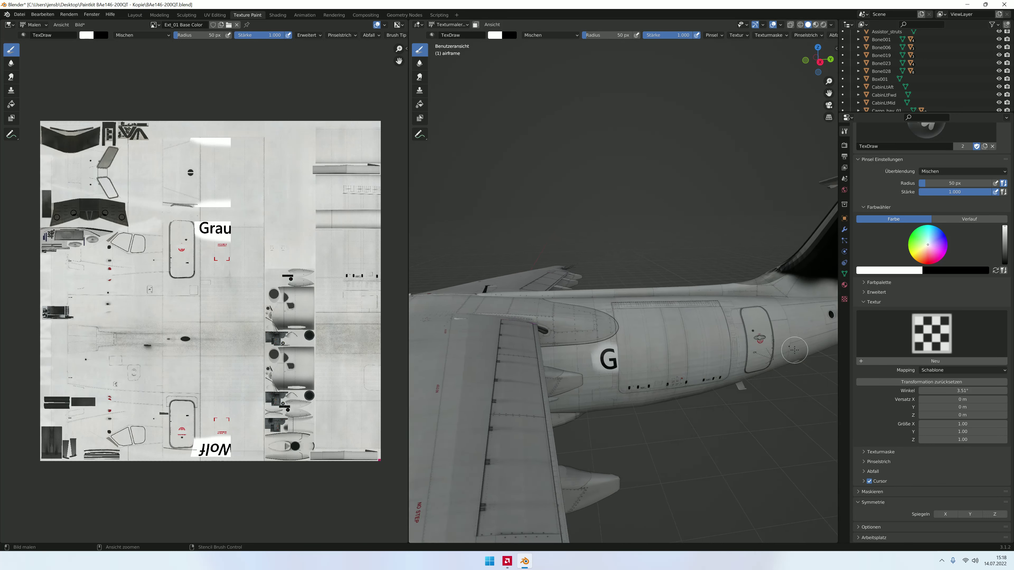
scroll(794, 350, "up", 6, "ctrl")
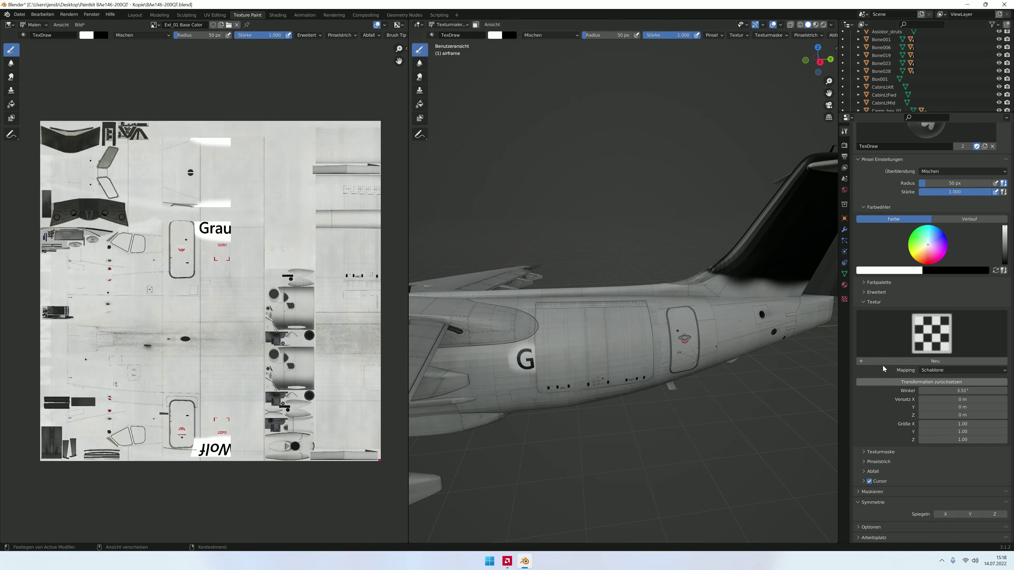
Step: Sample the fuselage grey with the eyedropper and paint over the stray G
left_click(905, 273)
left_click(922, 244)
left_click(228, 295)
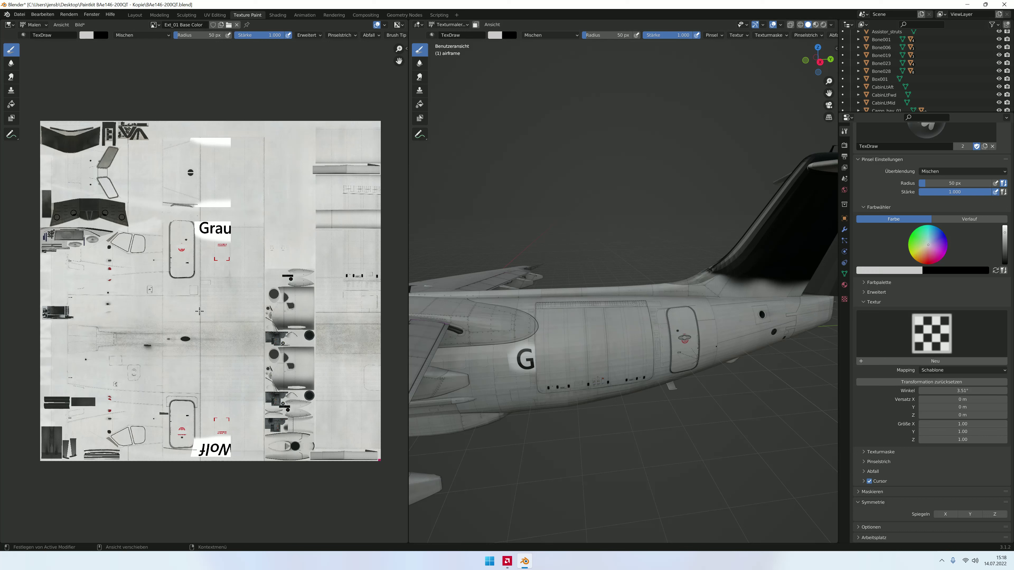
left_click_drag(529, 351, 504, 364)
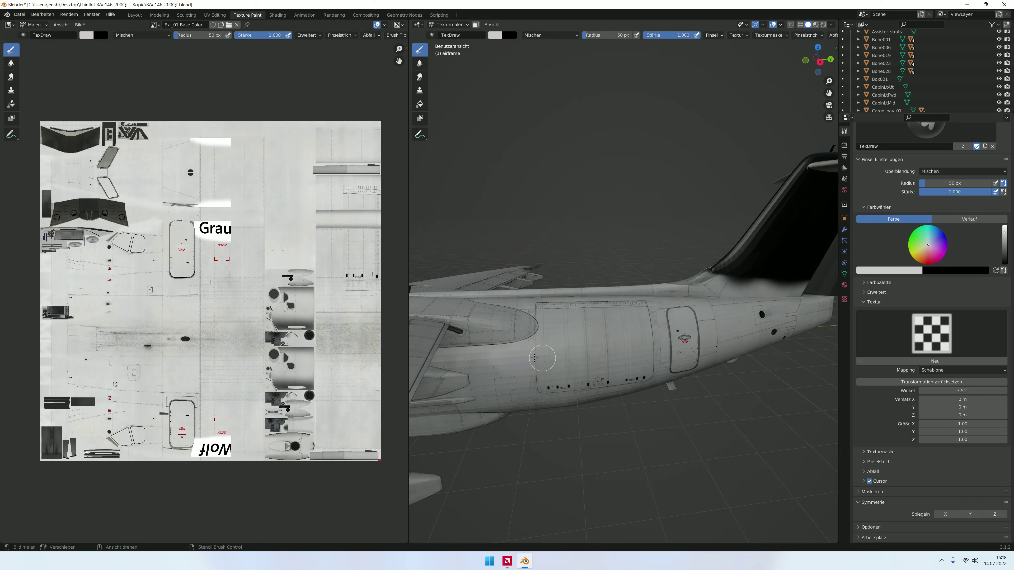
scroll(622, 343, "up", 1, "ctrl")
scroll(623, 344, "up", 3, "ctrl")
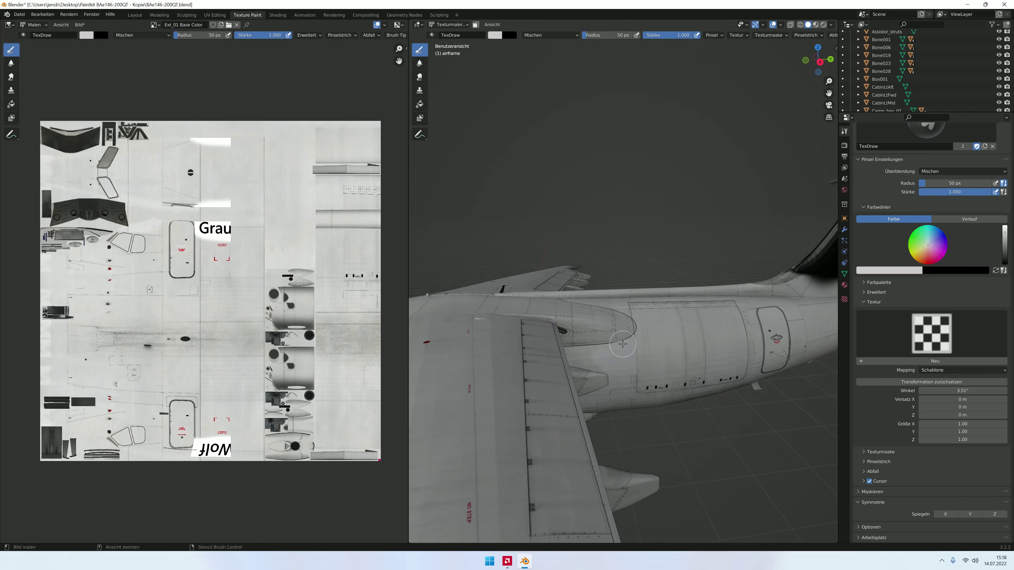
scroll(622, 343, "up", 3, "ctrl")
scroll(622, 343, "up", 3, "ctrl")
scroll(622, 344, "up", 2, "ctrl")
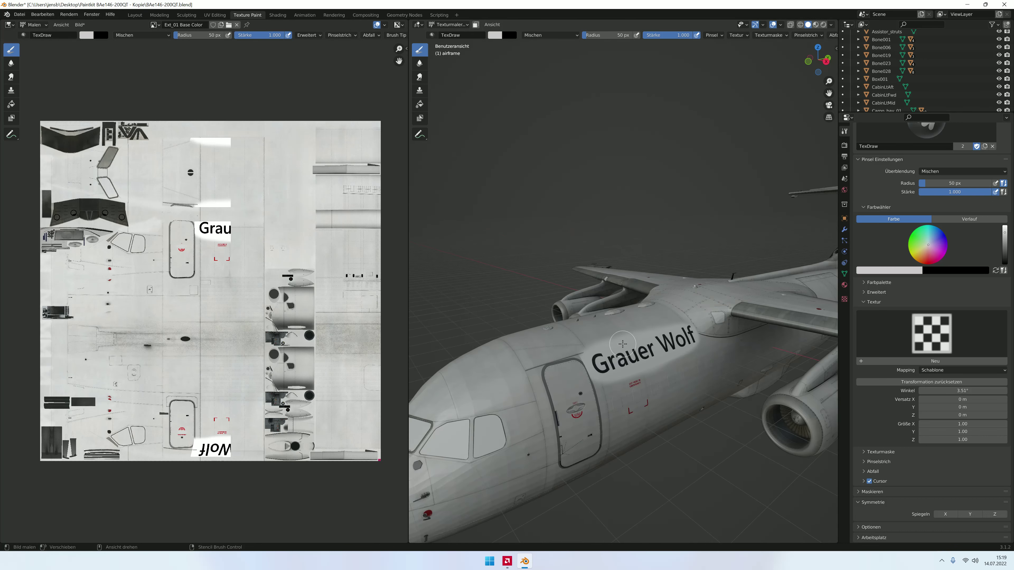
scroll(622, 343, "down", 2, "ctrl")
scroll(622, 344, "down", 3, "ctrl")
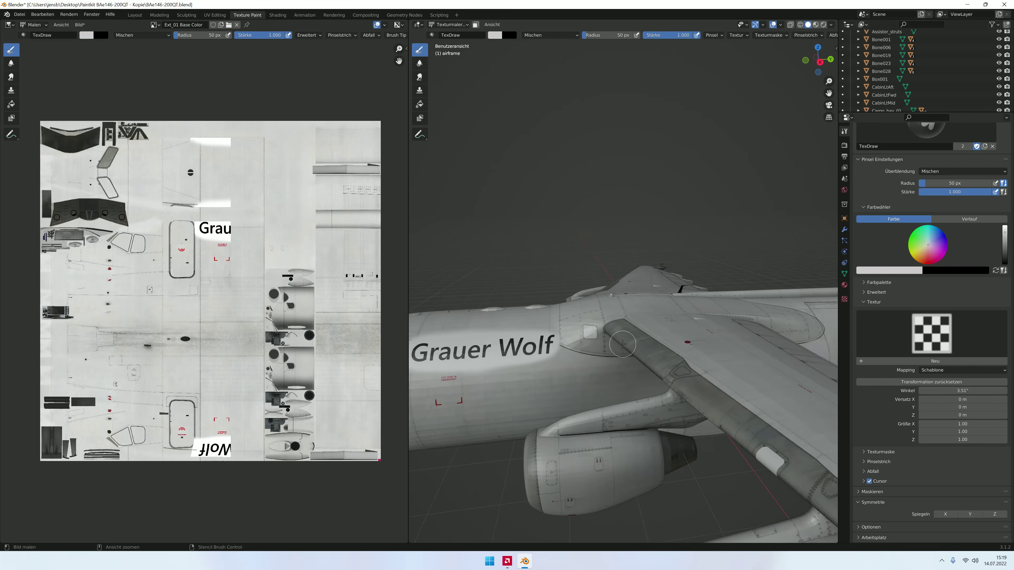
scroll(623, 344, "down", 3, "ctrl")
scroll(622, 344, "down", 3, "ctrl")
scroll(622, 344, "down", 3, "ctrl")
scroll(622, 343, "down", 3, "ctrl")
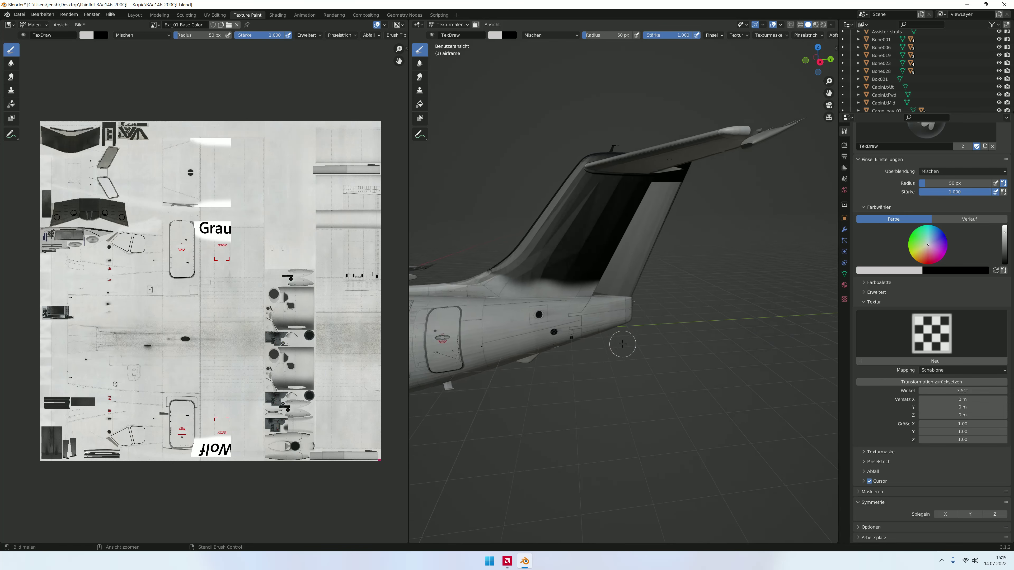
scroll(622, 343, "down", 2, "ctrl")
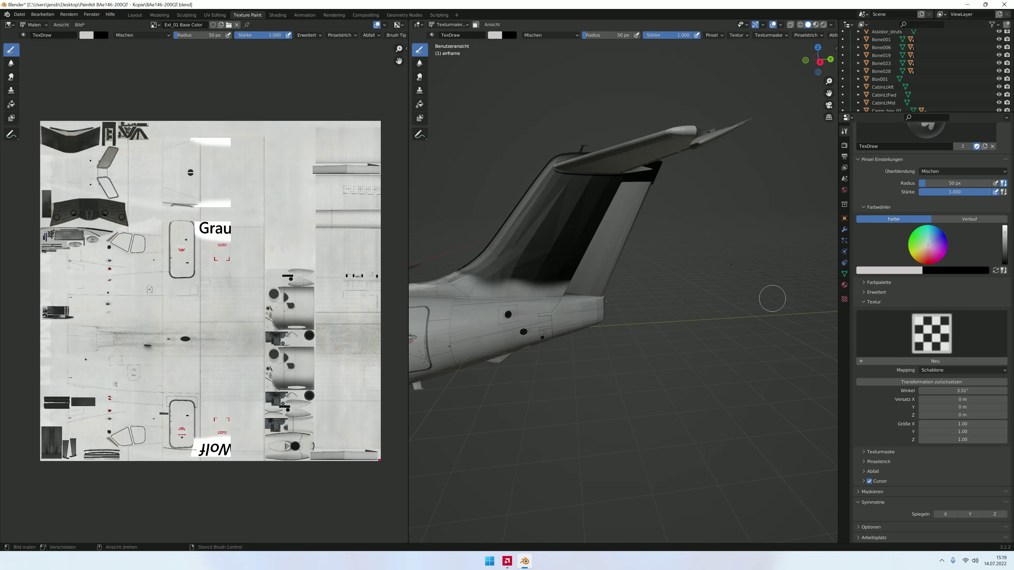
scroll(576, 207, "down", 2, "ctrl")
scroll(576, 207, "down", 2, "ctrl")
scroll(576, 207, "down", 2, "ctrl")
scroll(576, 207, "down", 1, "ctrl")
scroll(576, 207, "down", 2, "ctrl")
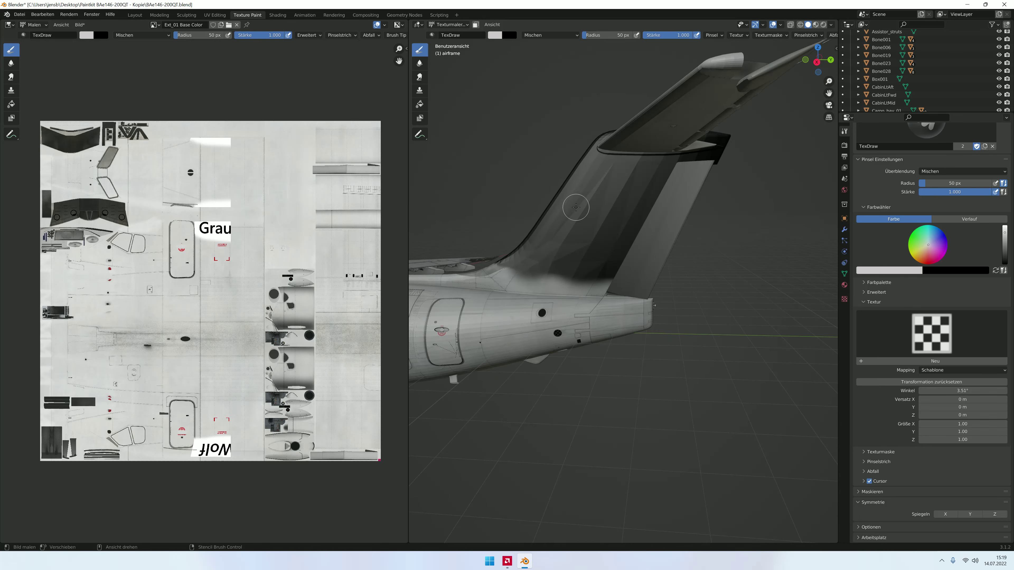
scroll(576, 207, "up", 1, "shift")
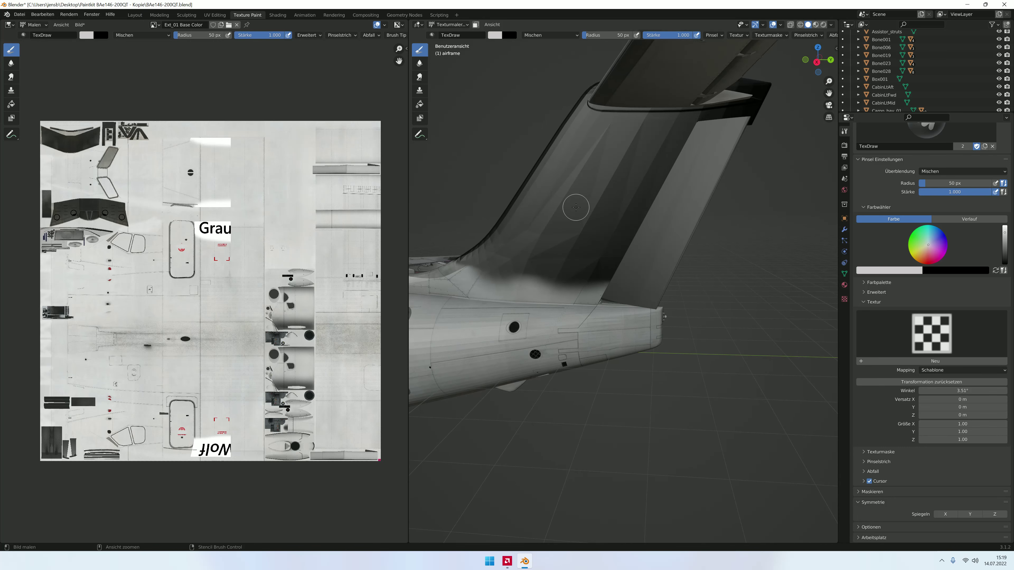
scroll(576, 207, "up", 1, "shift")
scroll(576, 207, "up", 1, "shift")
scroll(576, 207, "up", 1, "shift")
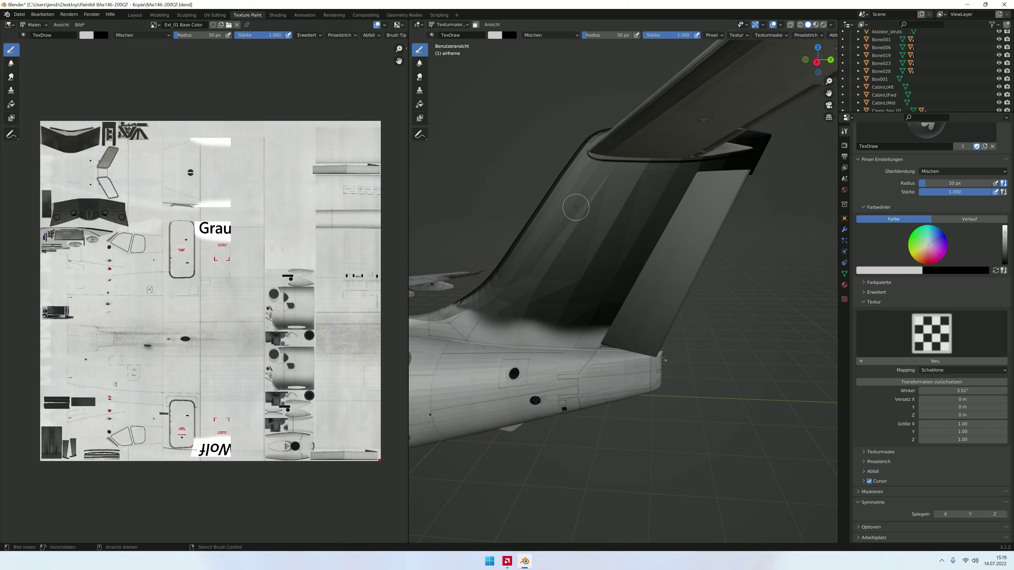
Step: Load Wolf Schwarz.jpg from the Desktop as brush texture and rotate the stencil over the tail fin
left_click(846, 300)
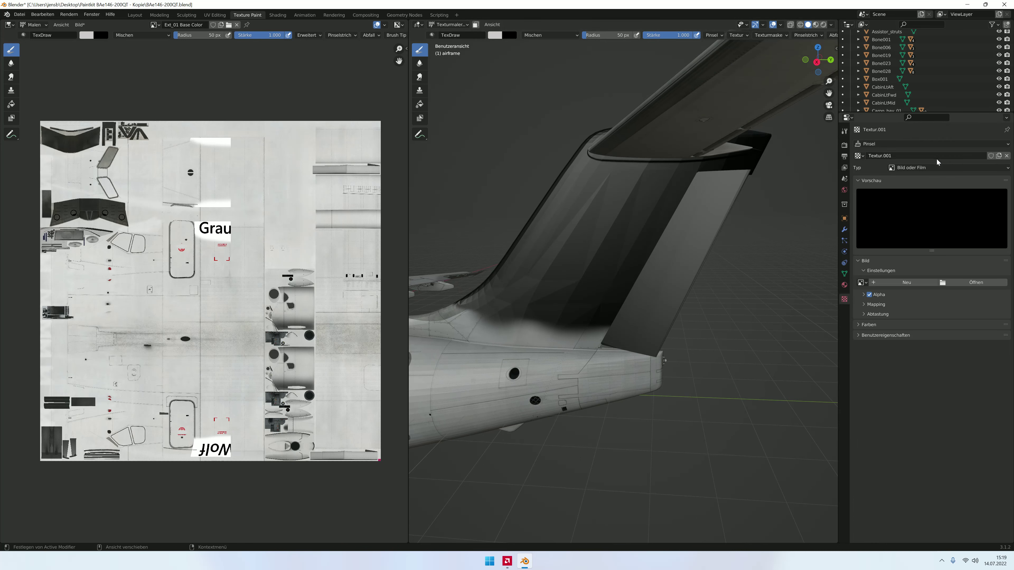
left_click(961, 282)
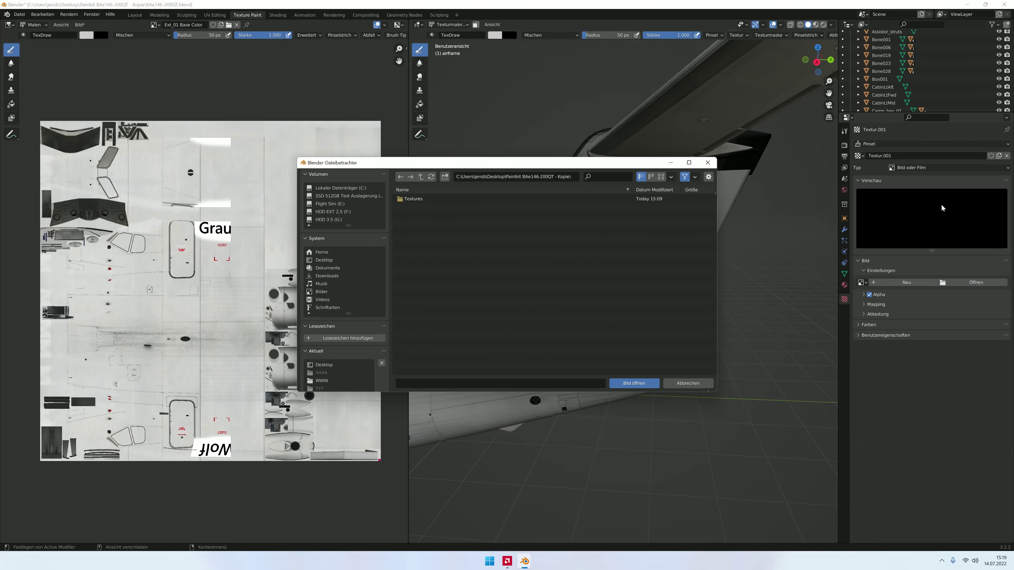
left_click(339, 260)
double_click(437, 259)
mouse_move(688, 237)
right_mouse_down("ctrl")
mouse_move(653, 287)
mouse_move(684, 268)
mouse_move(702, 215)
mouse_move(679, 216)
mouse_move(656, 250)
right_mouse_up("ctrl")
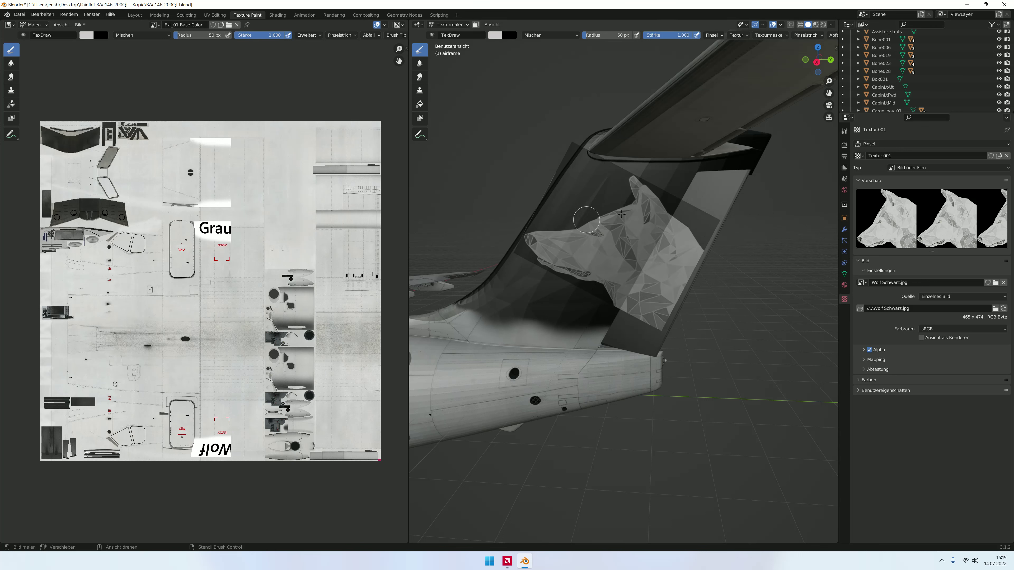
Step: Move, enlarge and slightly rotate the wolf stencil to fit over the tail fin
left_click(843, 131)
scroll(924, 466, "down", 1)
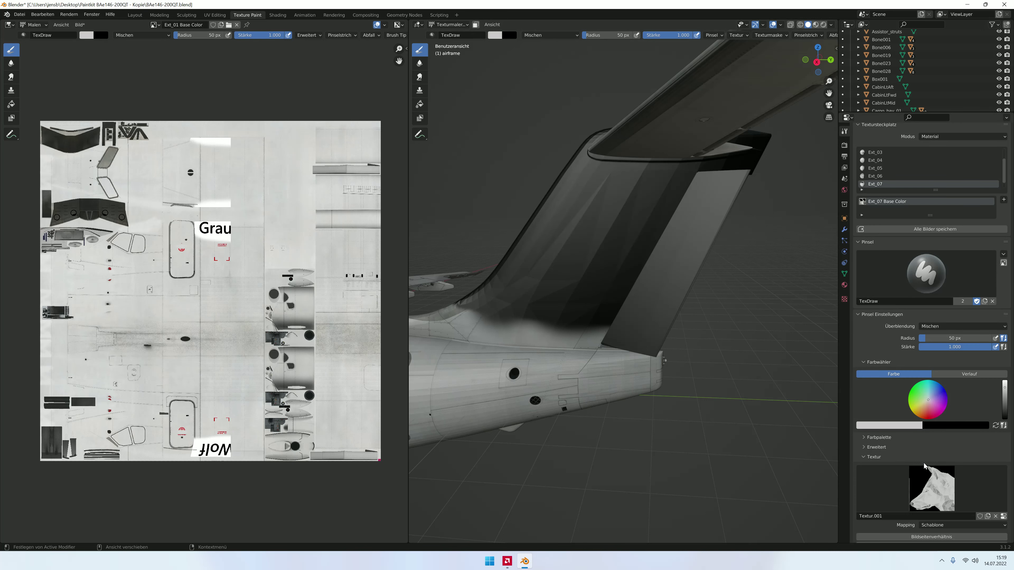
scroll(924, 465, "down", 2)
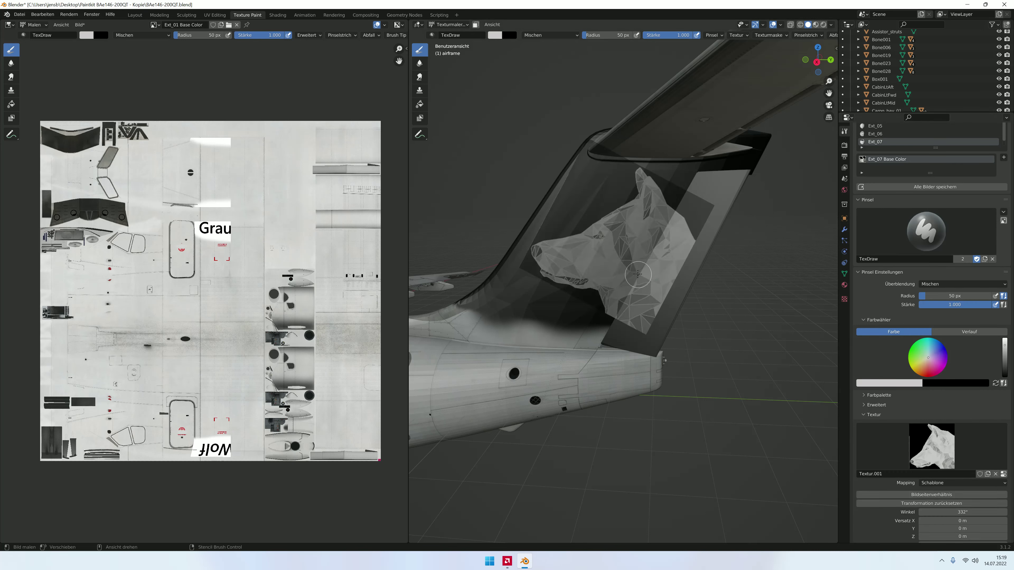
right_click_drag(623, 244, 627, 248)
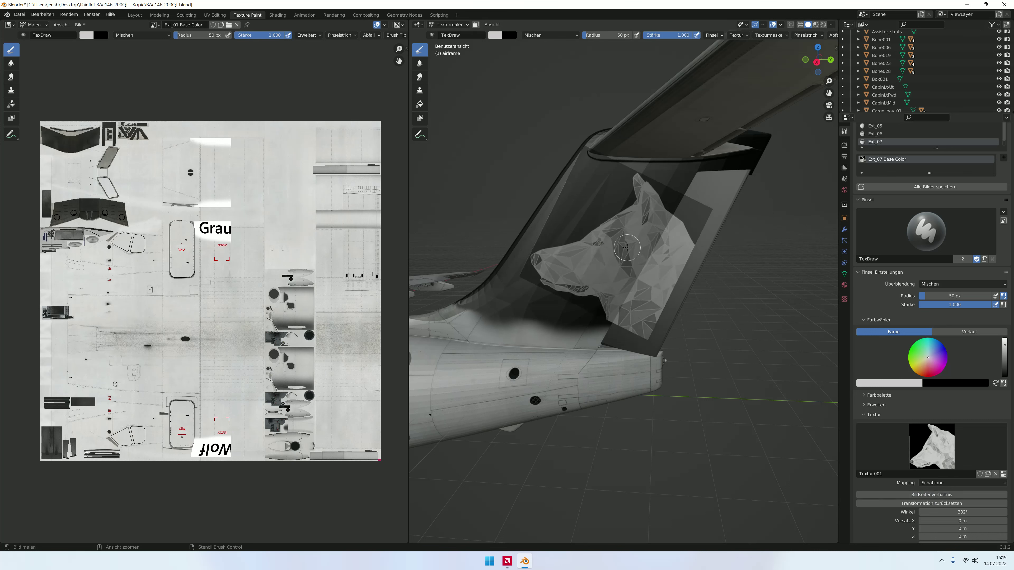
mouse_move(627, 248)
right_mouse_down("shift")
mouse_move(664, 229)
mouse_move(663, 239)
right_mouse_up("shift")
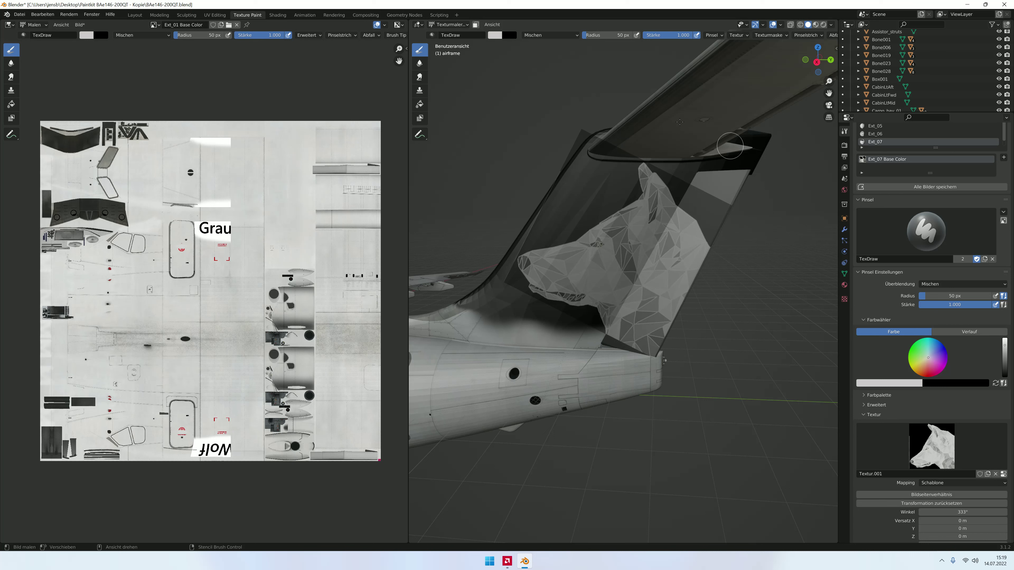
Step: Paint the wolf head onto the tail fin and enable Symmetrie Spiegeln X
mouse_move(638, 166)
left_mouse_down()
mouse_move(641, 199)
mouse_move(664, 221)
mouse_move(519, 307)
mouse_move(561, 323)
left_mouse_up()
mouse_move(500, 296)
right_mouse_down()
mouse_move(588, 251)
mouse_move(601, 256)
right_mouse_up()
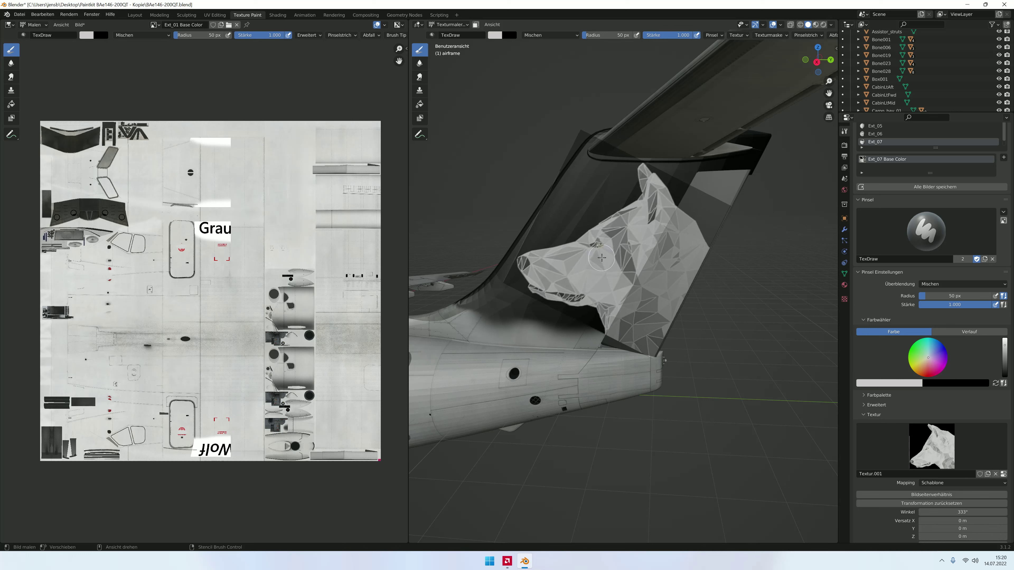
scroll(940, 503, "down", 8)
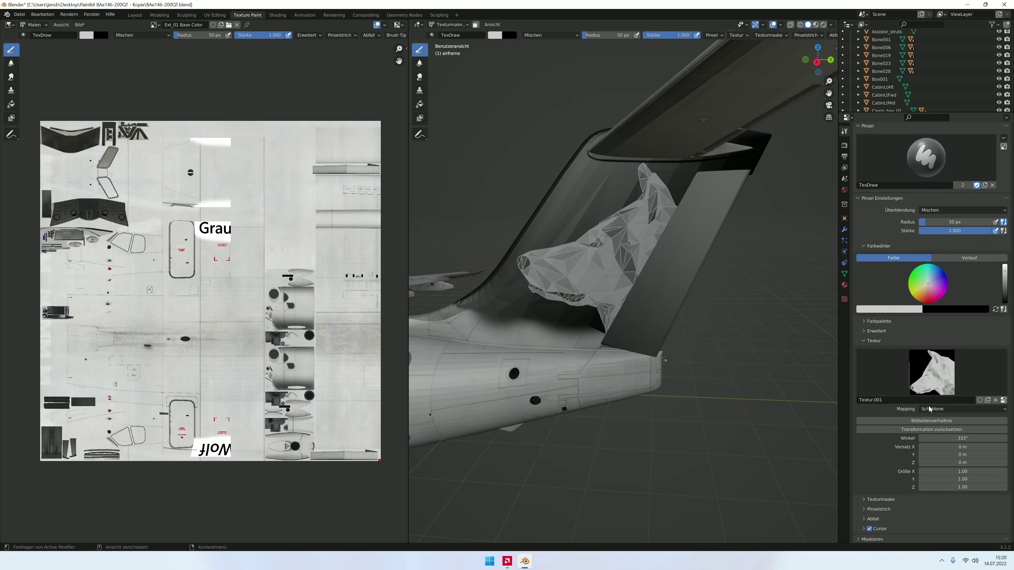
left_click(945, 514)
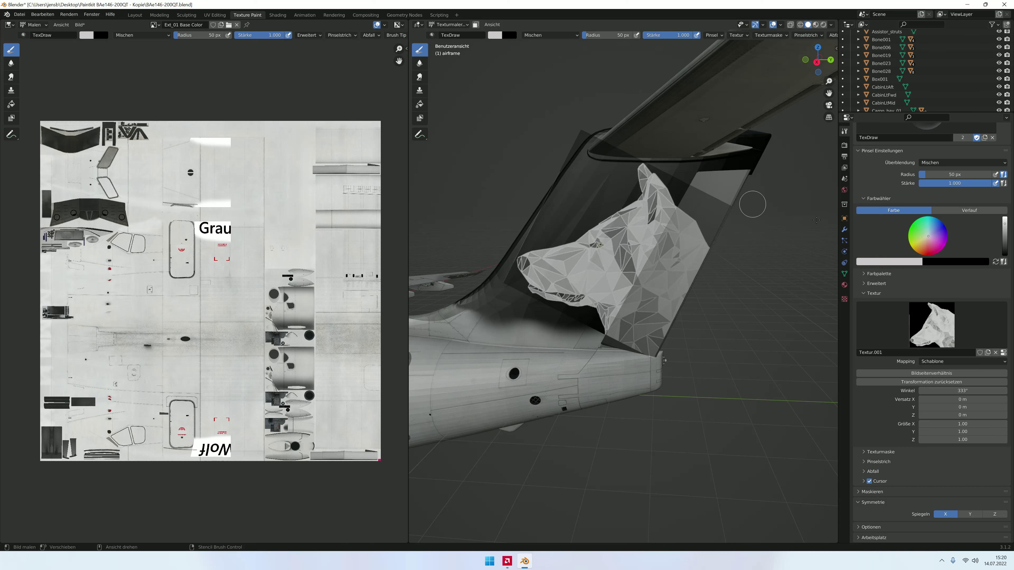
Step: Make Ext_07 Base Color the active texture in the image slots
scroll(883, 340, "up", 3)
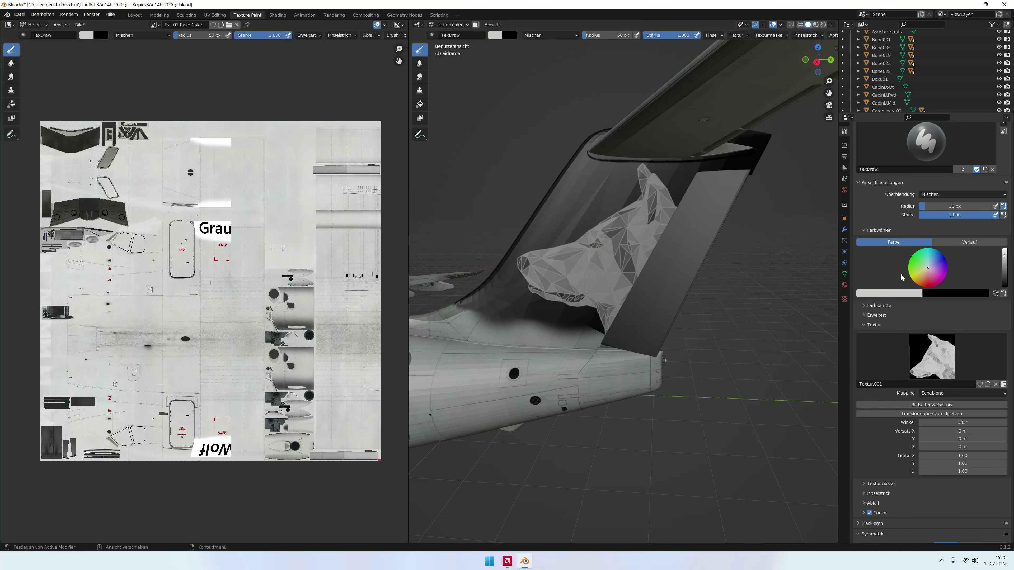
scroll(886, 260, "up", 3)
scroll(890, 172, "up", 3)
left_click(864, 186)
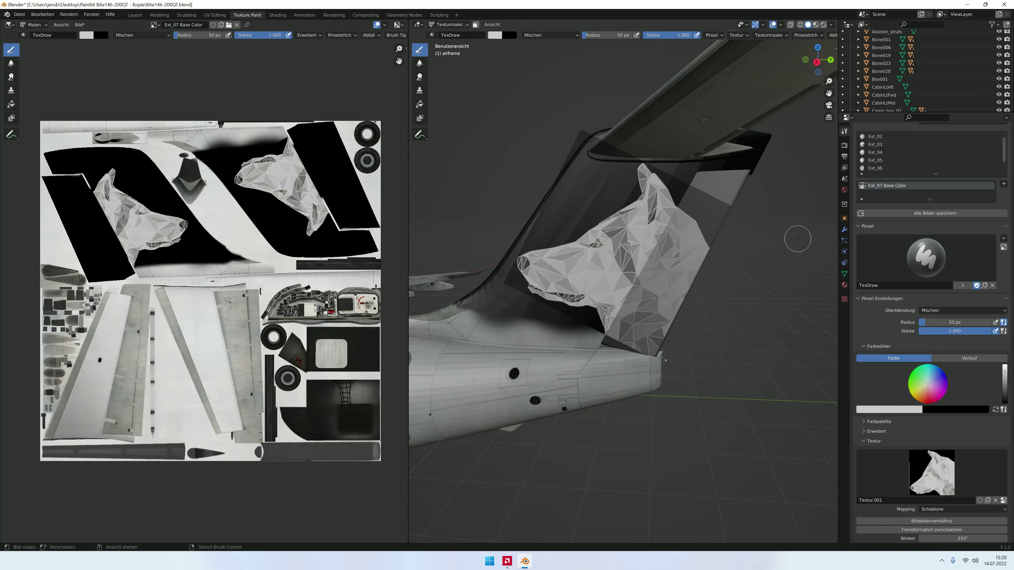
Step: Select the rudder in Object Mode, then stencil-paint the grey wolf head across it in Texture Paint
left_click(447, 27)
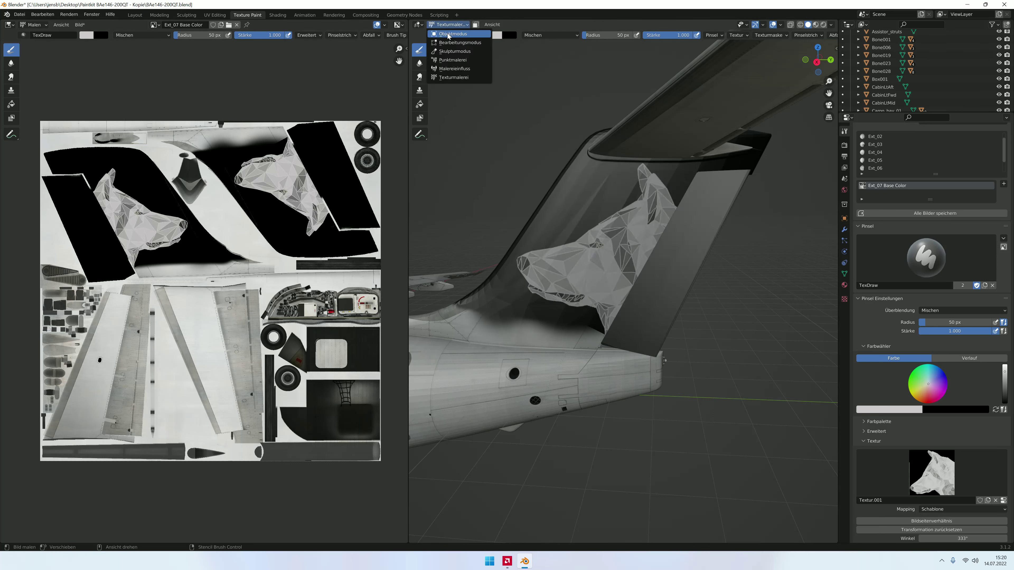
left_click(447, 34)
left_click(687, 213)
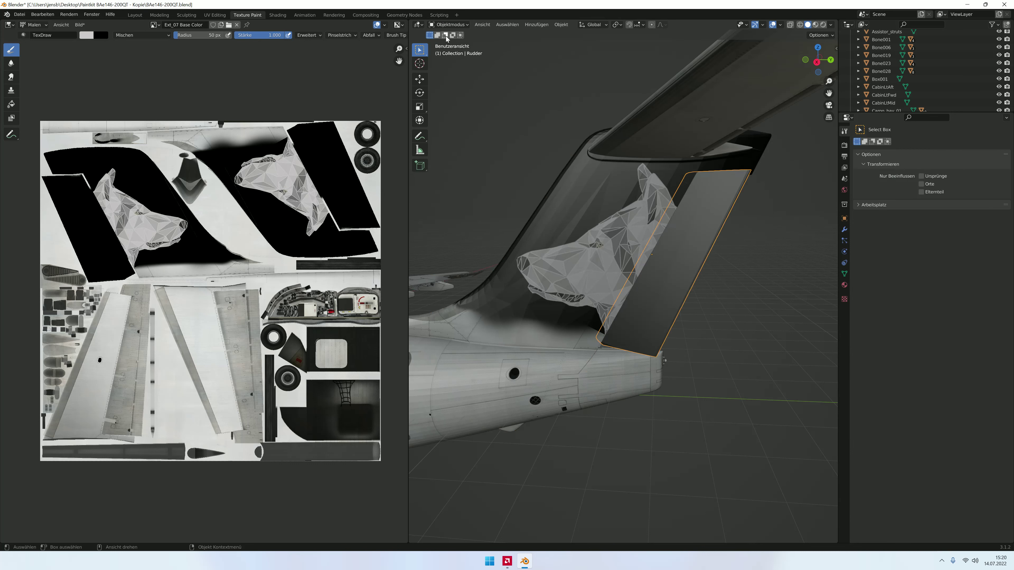
left_click(449, 25)
left_click(451, 78)
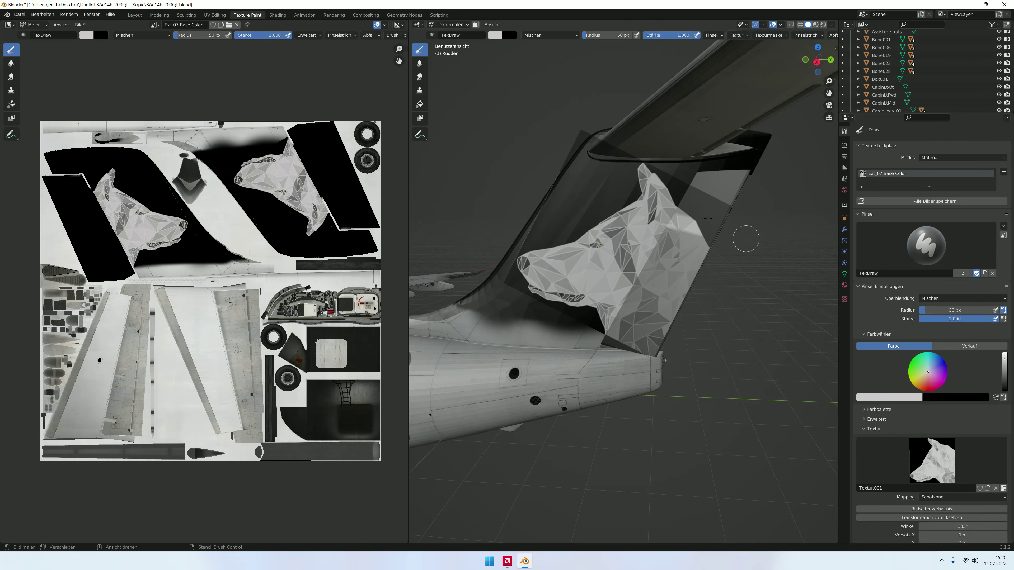
mouse_move(678, 240)
left_mouse_down()
mouse_move(702, 271)
mouse_move(595, 326)
mouse_move(678, 350)
left_mouse_up()
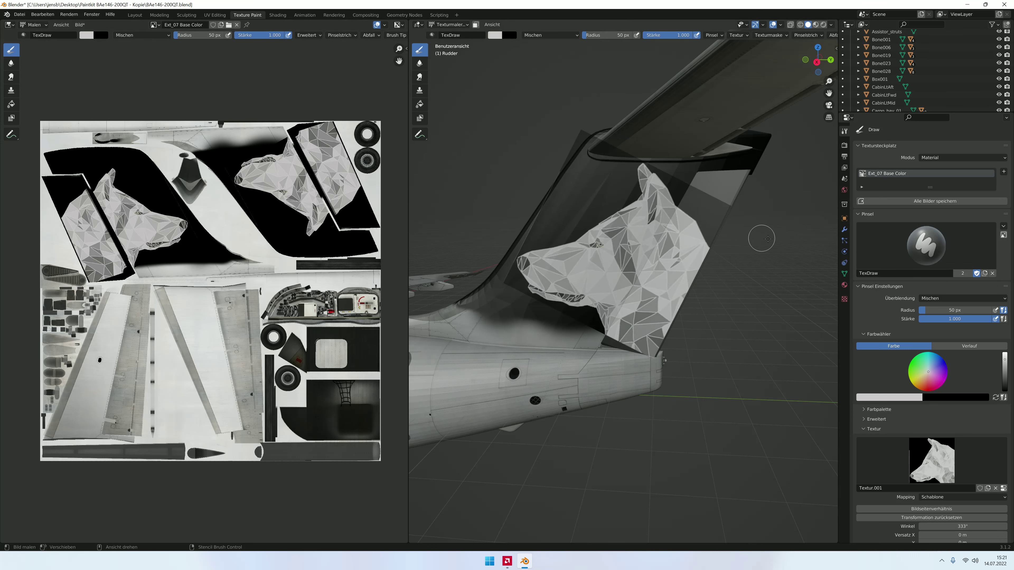
Step: Swap the brush stencil image Wolf Schwarz.jpg for Schwarz.png from Desktop\Desktop\Livery erstellen
left_click(845, 299)
left_click(1003, 282)
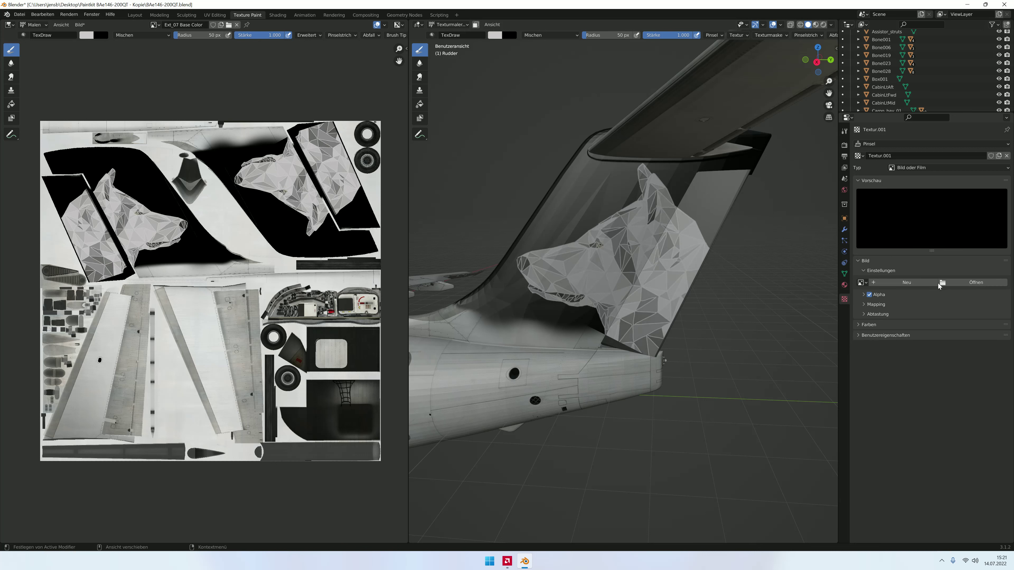
left_click(938, 284)
left_click(325, 260)
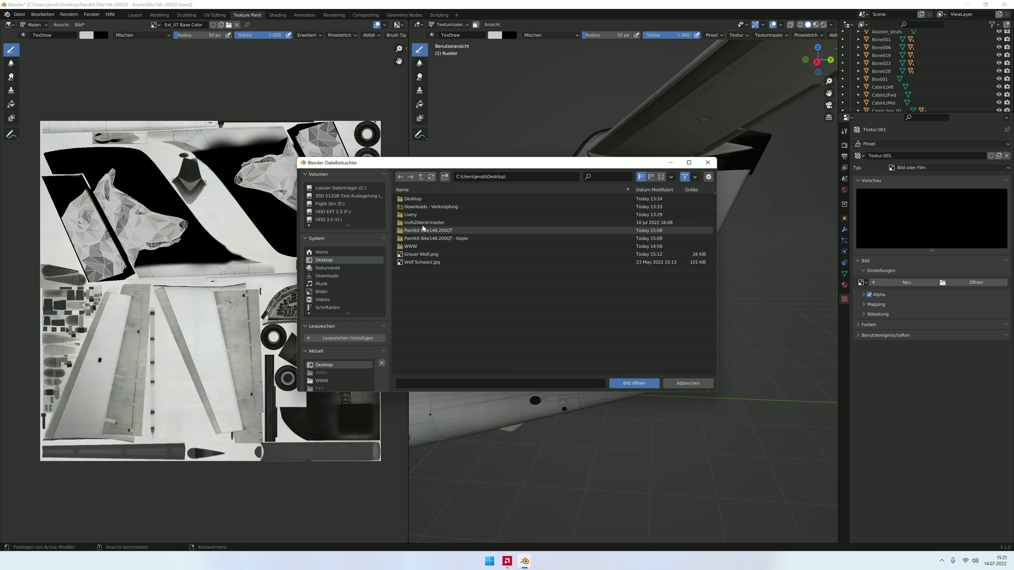
double_click(438, 199)
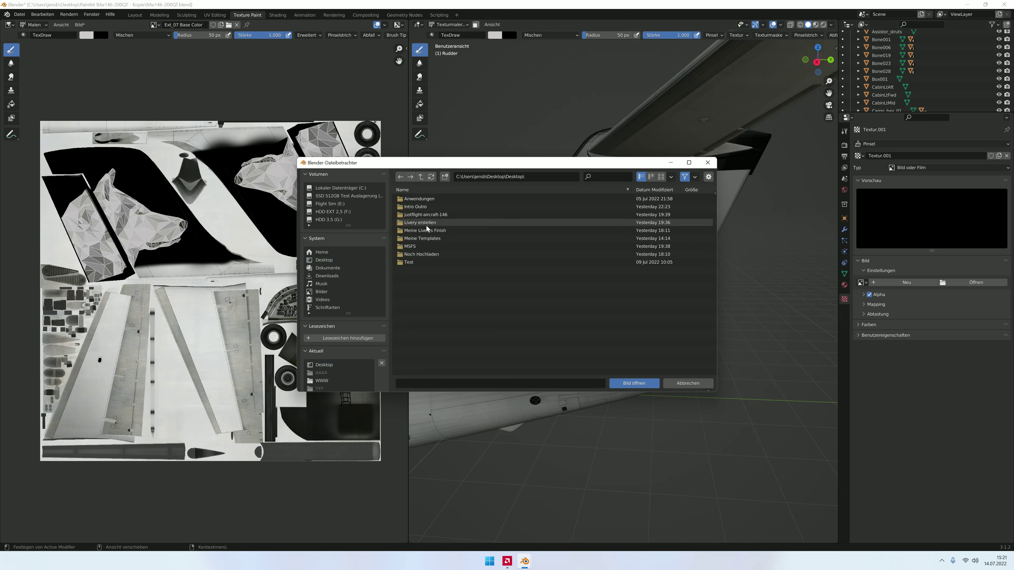
double_click(426, 232)
left_click(402, 177)
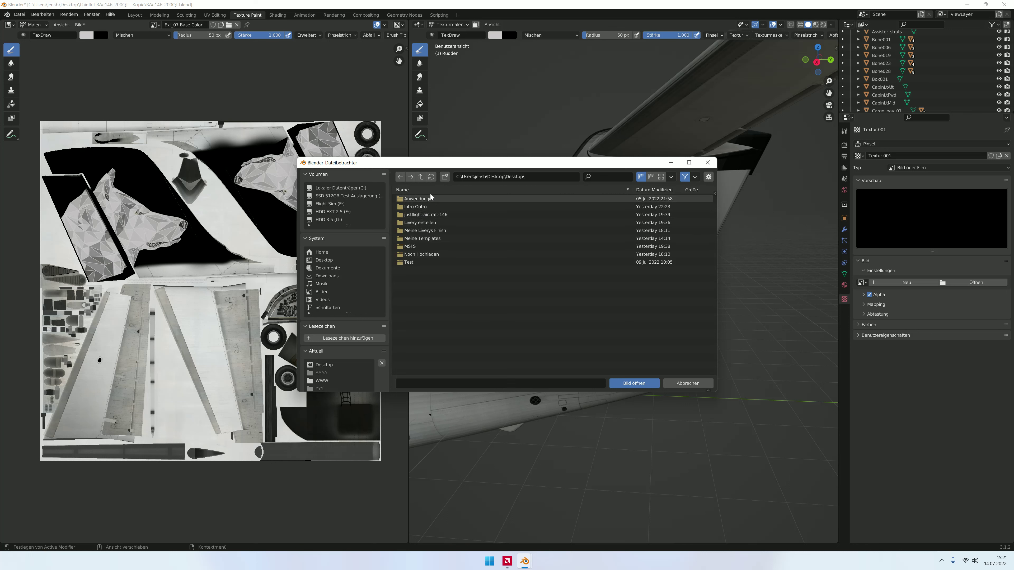
double_click(434, 220)
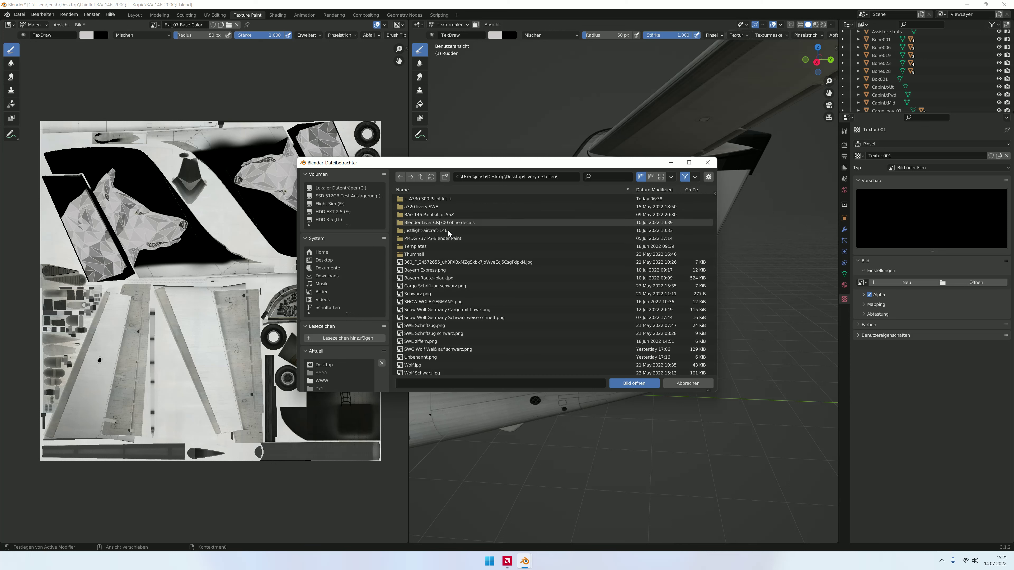
scroll(462, 284, "down", 1)
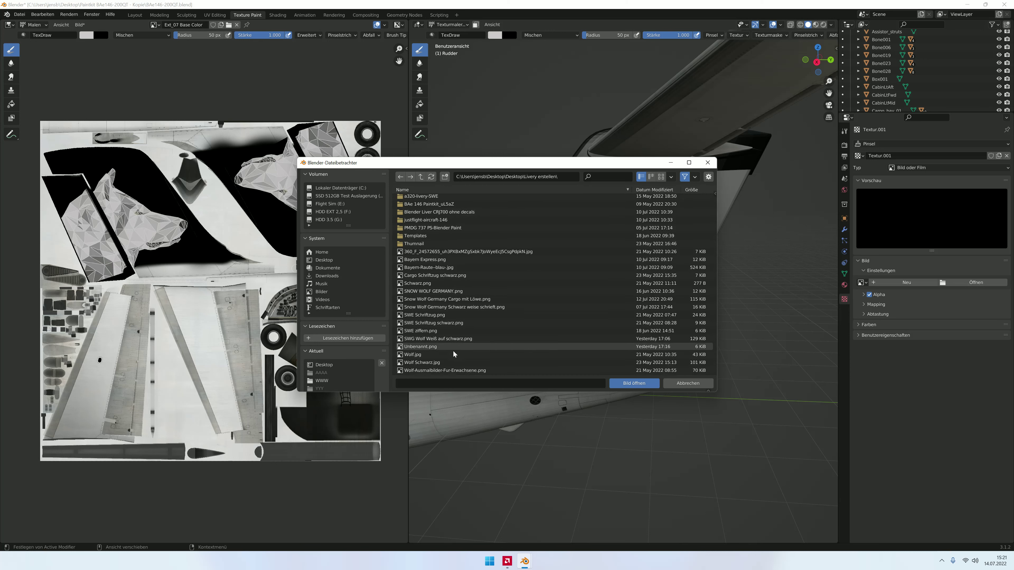
double_click(435, 284)
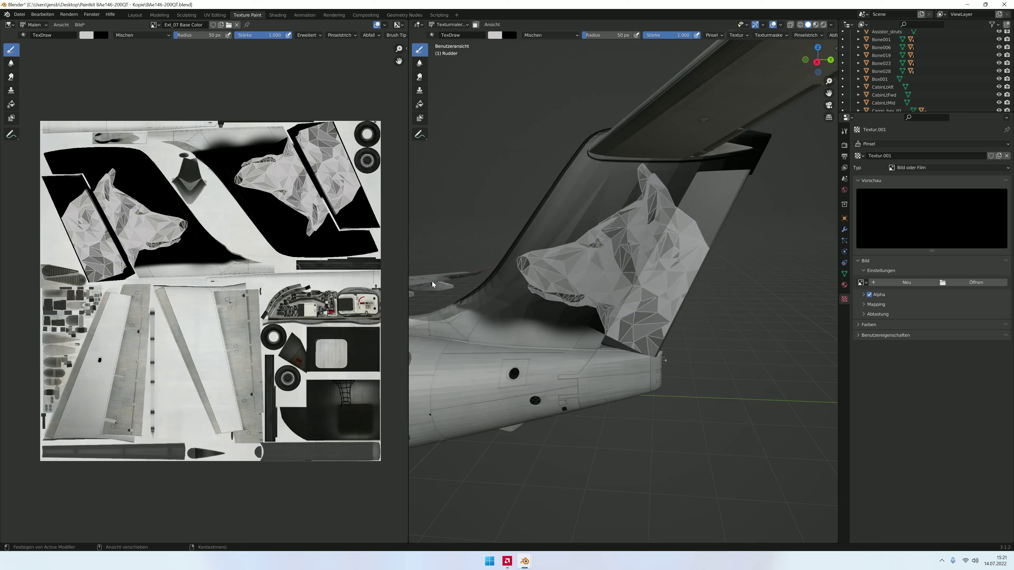
Step: Straighten the Schwarz.png stencil over the tail and paint black along the lower fin
right_click_drag(652, 287, 606, 252, "ctrl")
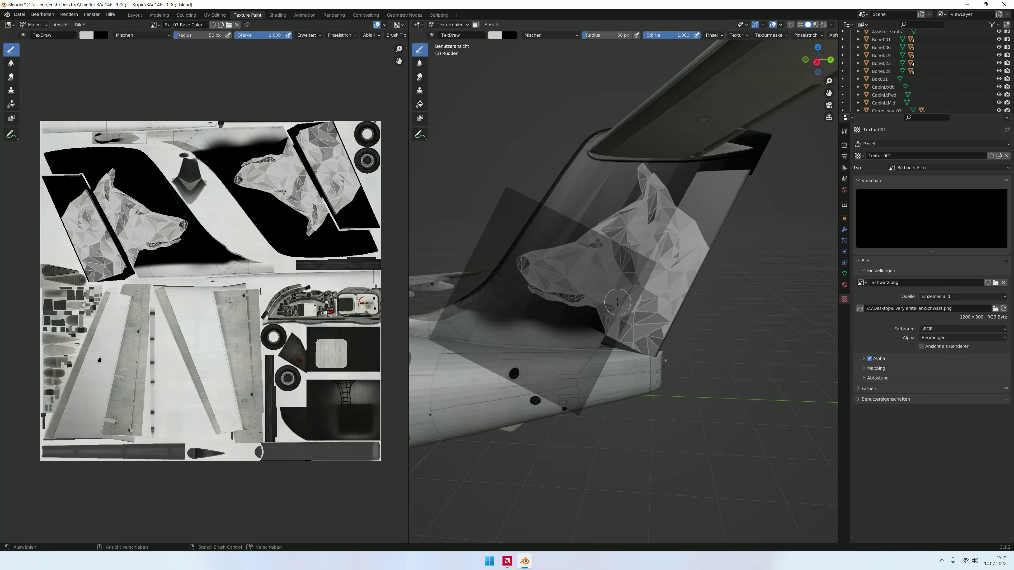
right_click_drag(606, 253, 688, 237)
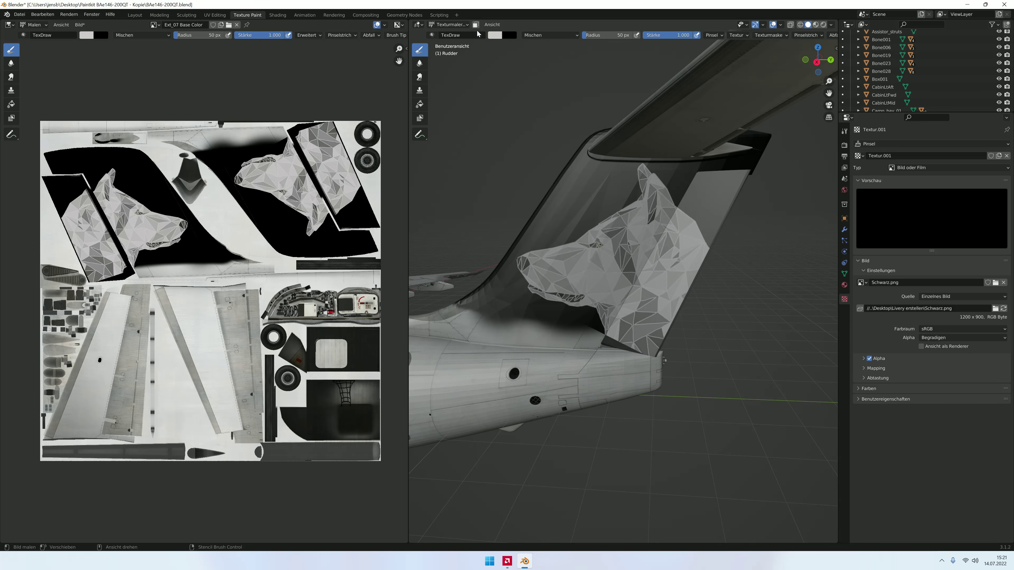
left_click(465, 25)
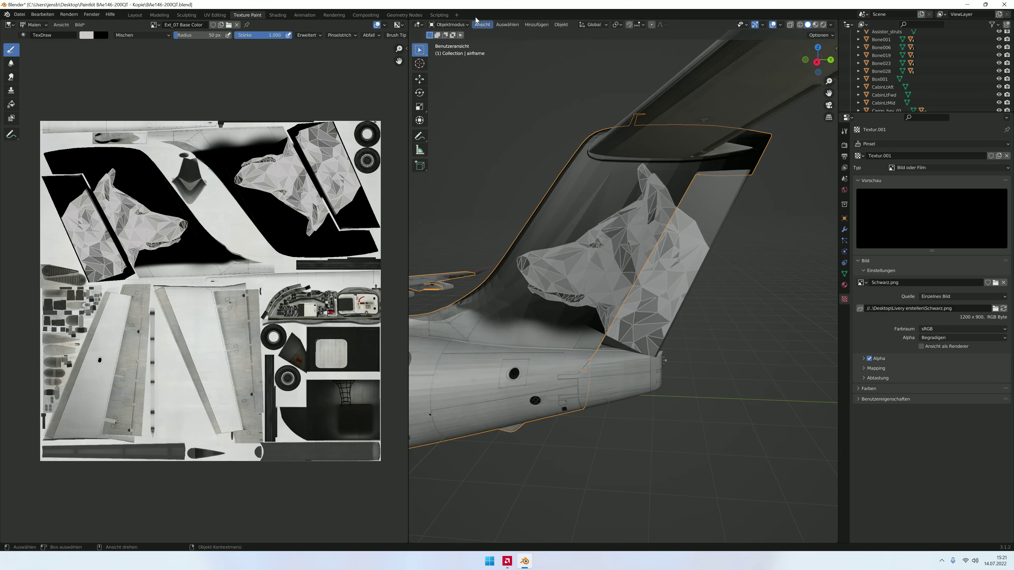
left_click(466, 25)
left_click(451, 76)
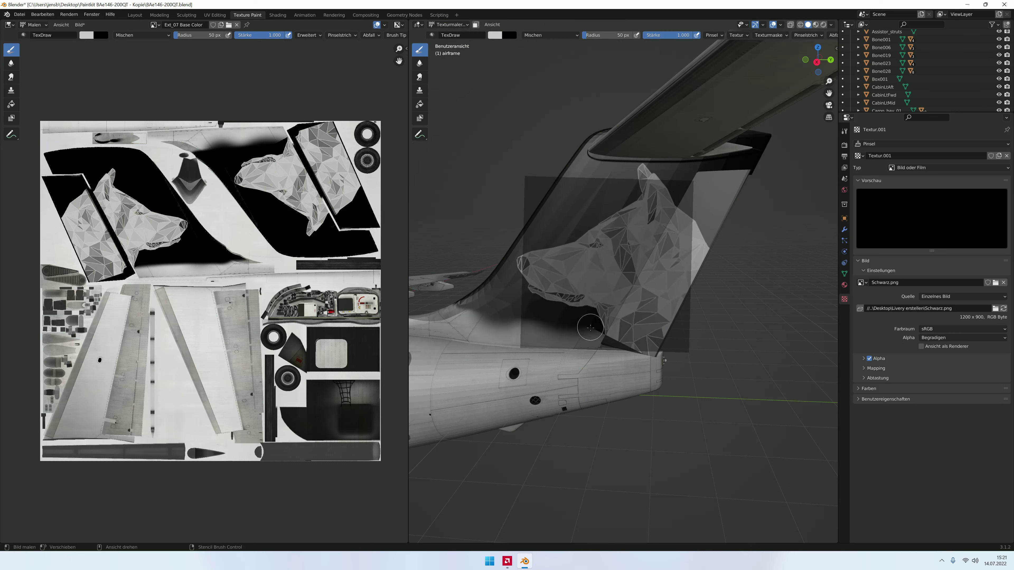
mouse_move(590, 327)
left_mouse_down()
mouse_move(584, 341)
mouse_move(516, 325)
mouse_move(549, 329)
left_mouse_up()
right_click_drag(614, 320, 551, 318)
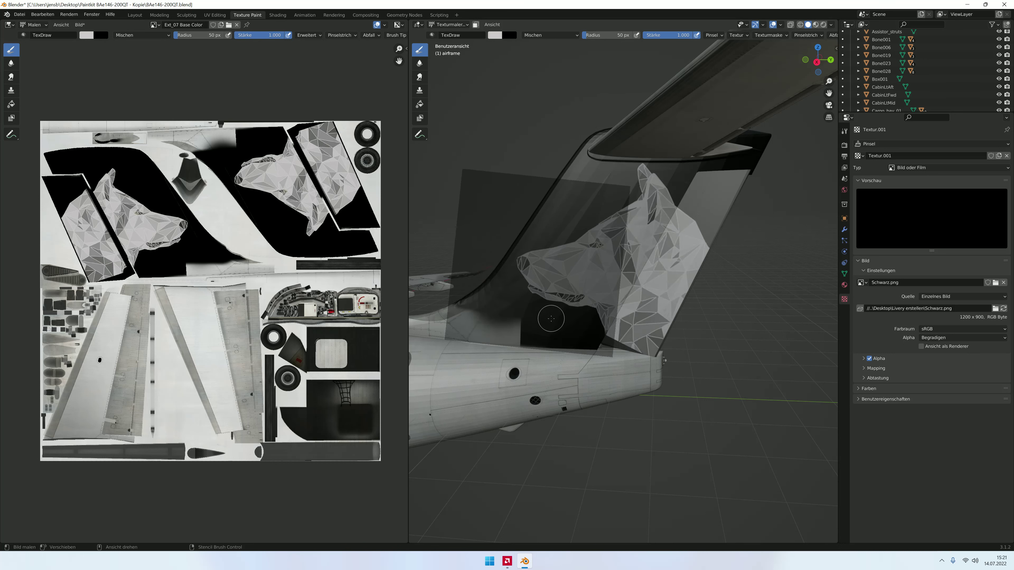
left_click_drag(521, 325, 474, 322)
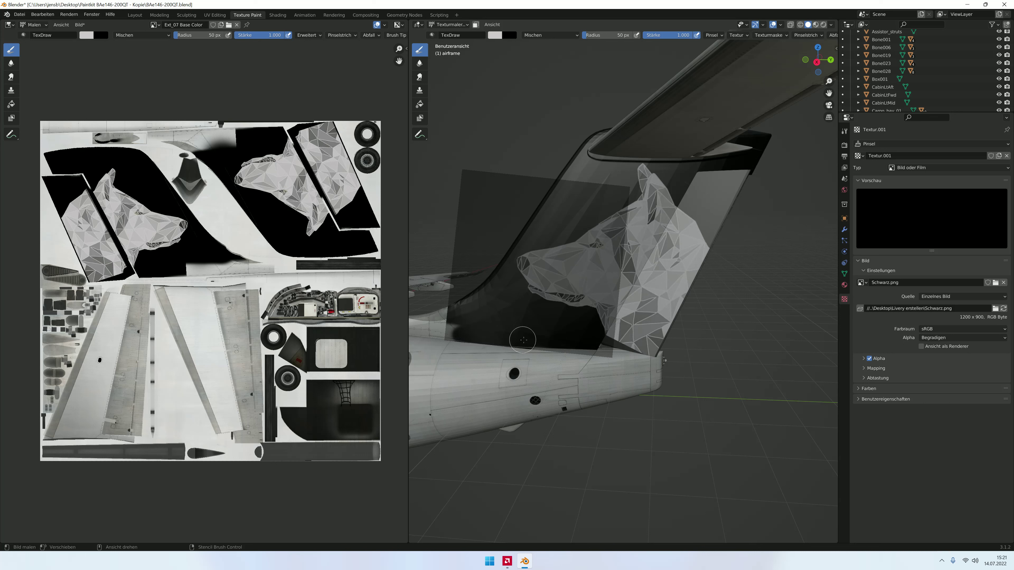
Step: Touch up black near the tail root and reposition the stencil back over the tail
right_click_drag(458, 321, 463, 315, "ctrl")
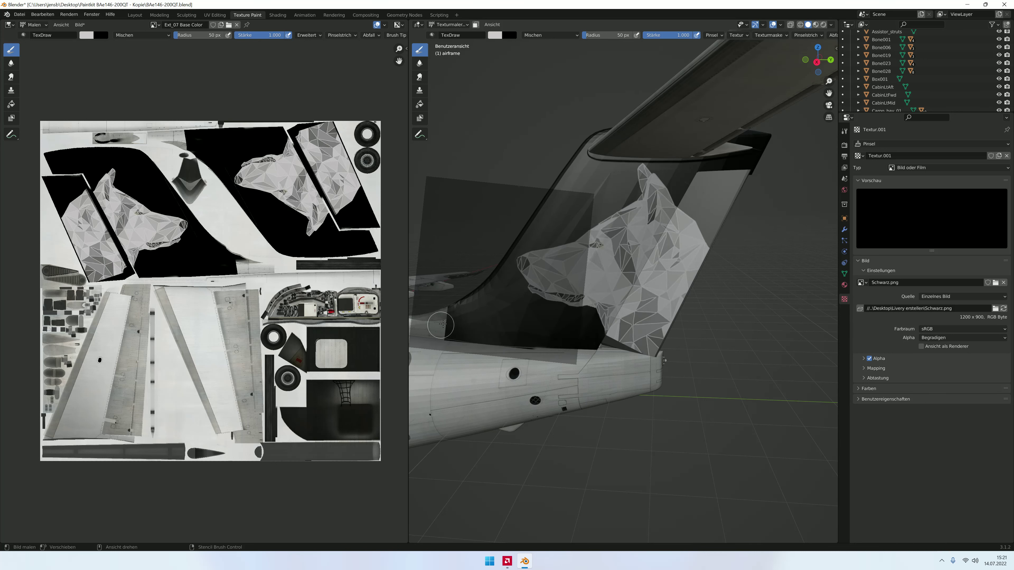
middle_click_drag(462, 315, 495, 317, "shift")
mouse_move(465, 315)
left_mouse_down()
mouse_move(469, 324)
mouse_move(444, 329)
left_mouse_up()
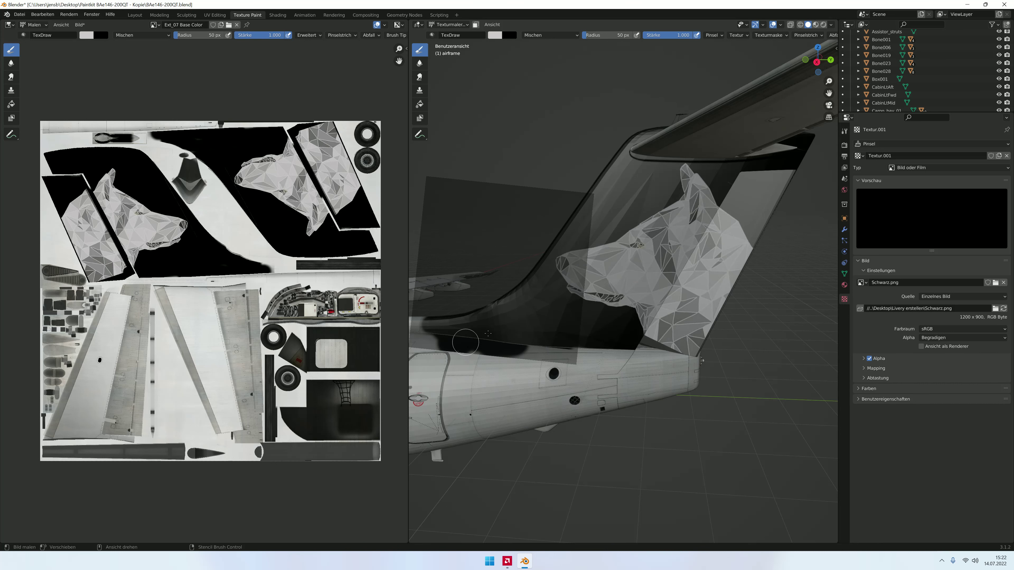
right_click_drag(471, 332, 533, 333)
scroll(533, 333, "down", 2)
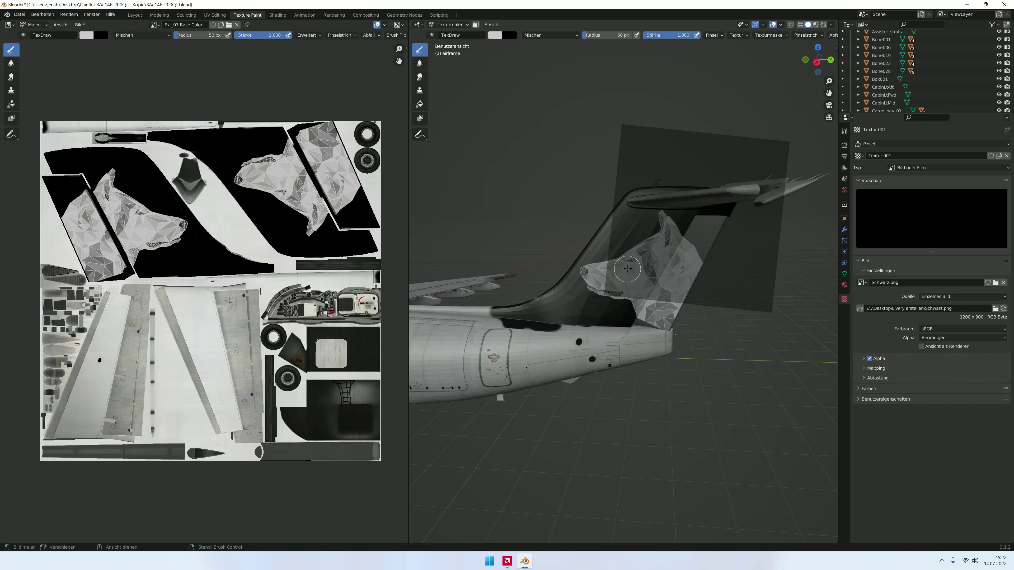
right_click_drag(627, 268, 511, 439)
scroll(530, 398, "down", 2)
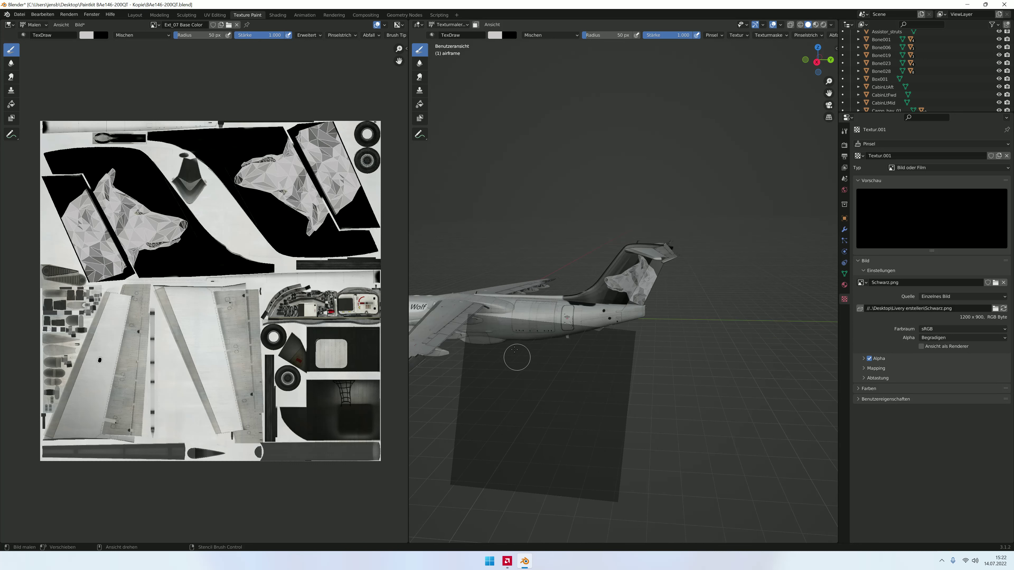
right_click_drag(518, 364, 560, 298)
right_click_drag(624, 349, 575, 187)
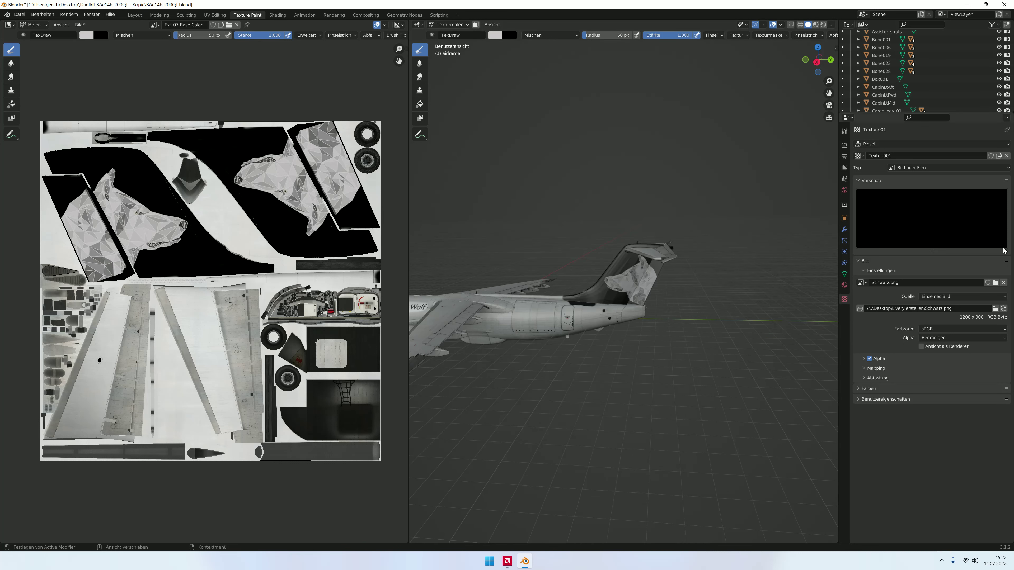
Step: Unlink Schwarz.png from the brush texture and make Ext_03 Base Color the painted image
left_click(1003, 282)
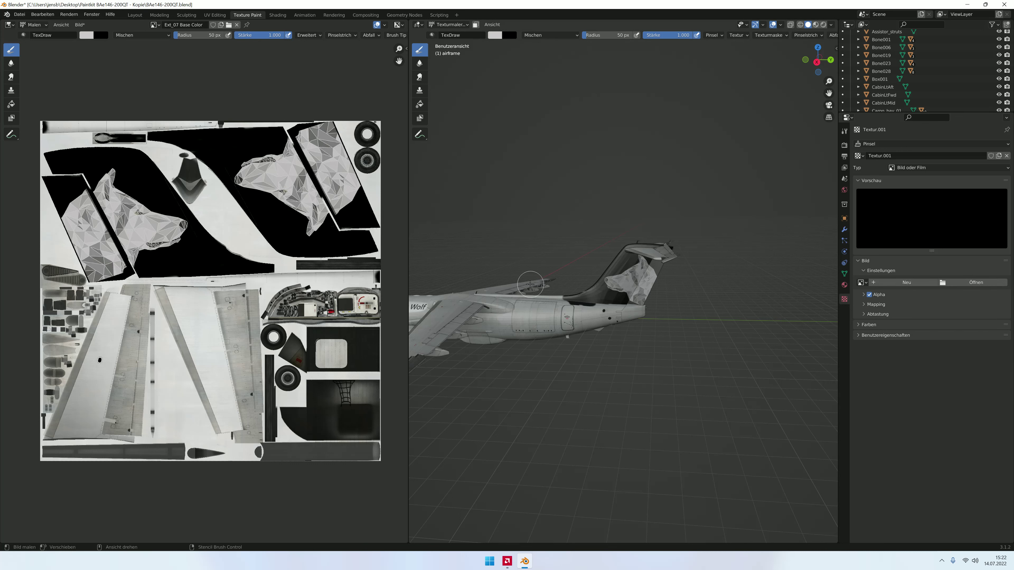
scroll(530, 284, "down", 3)
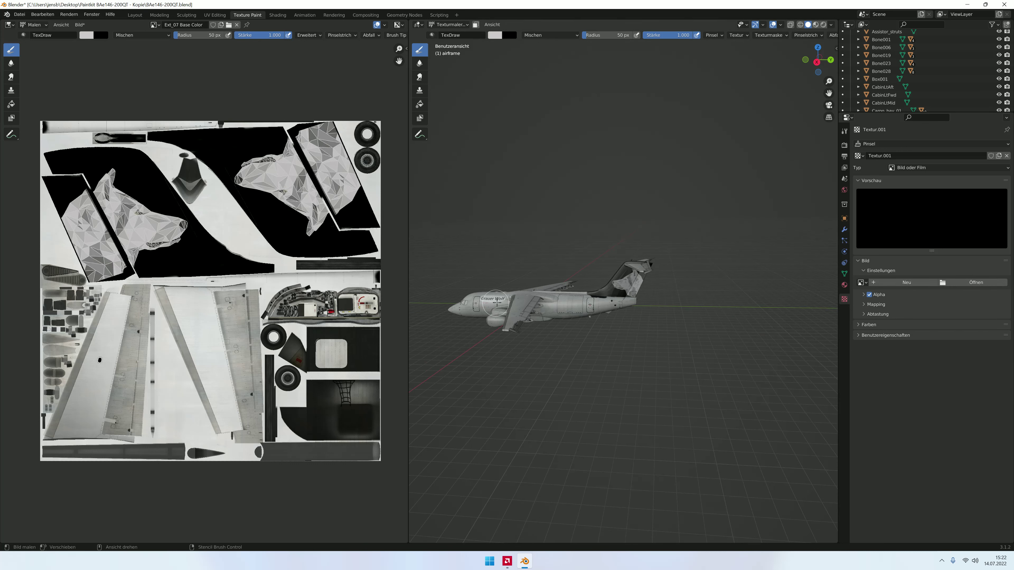
scroll(495, 304, "up", 2)
scroll(491, 304, "up", 2)
scroll(484, 306, "down", 2)
scroll(484, 306, "down", 1)
scroll(484, 306, "up", 2)
scroll(579, 291, "up", 2)
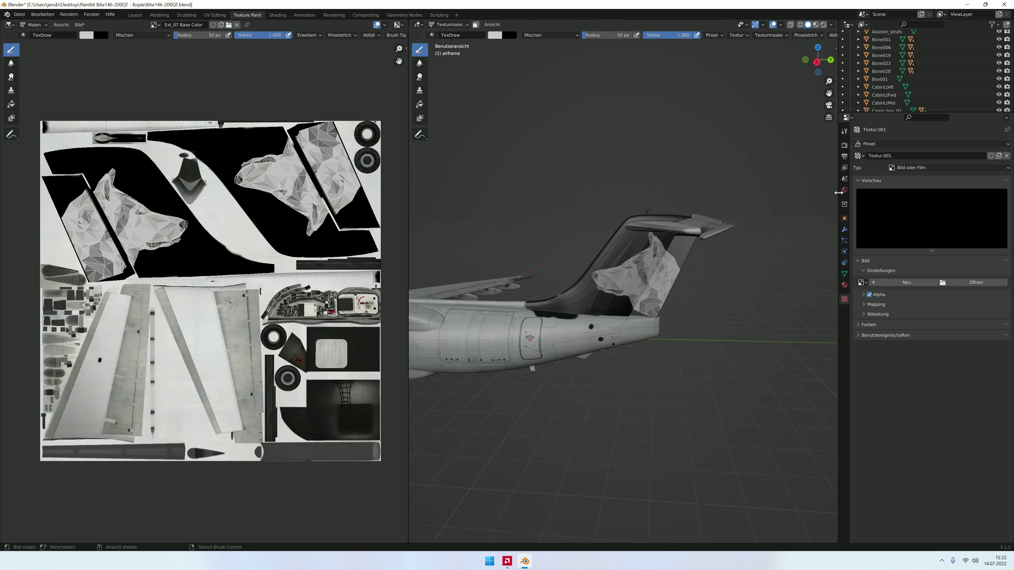
left_click(845, 131)
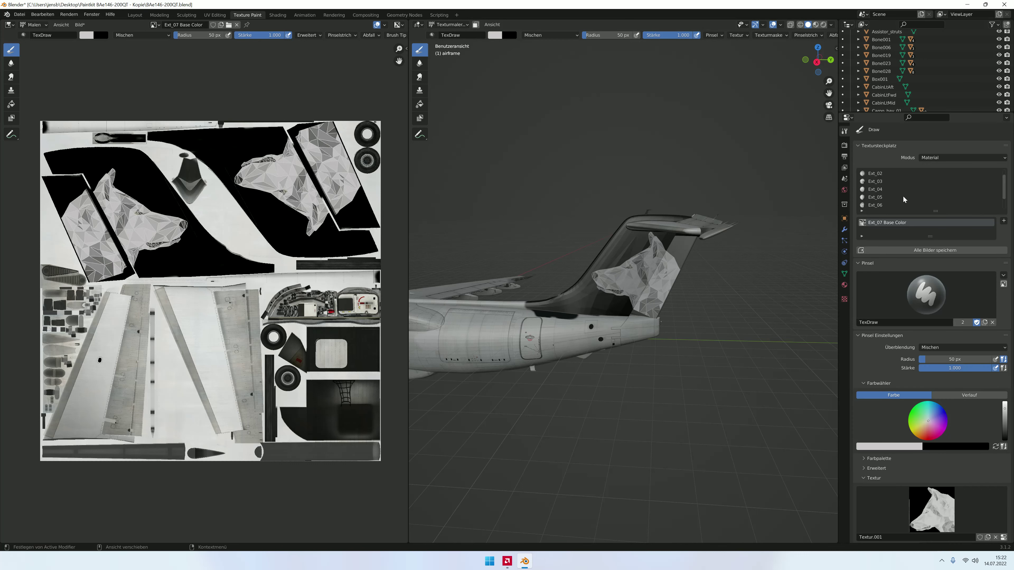
left_click(862, 182)
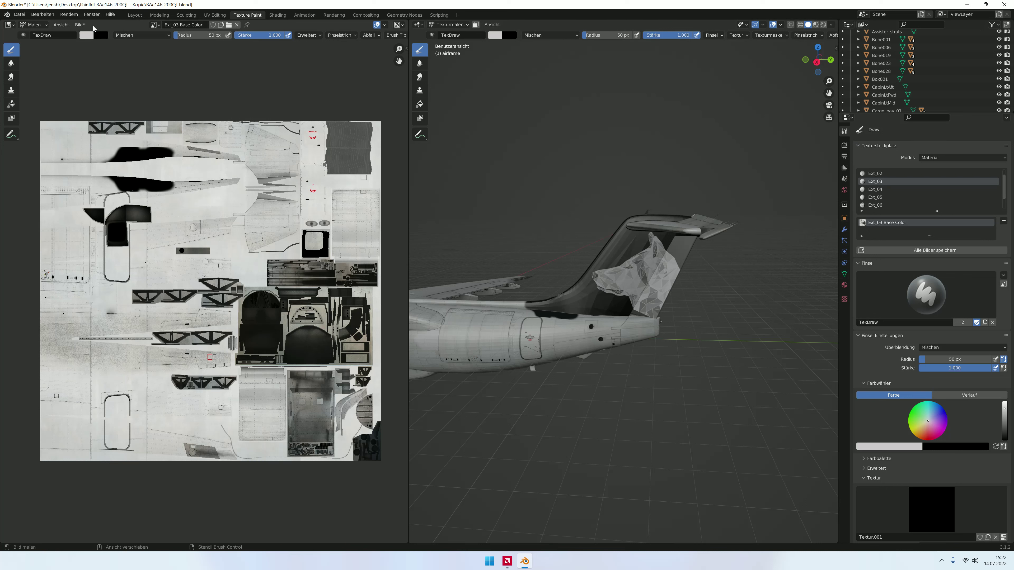
Step: Start replacing the Ext_03 image via Bild > Ersetzen, cancel it, and minimise Blender
left_click(80, 25)
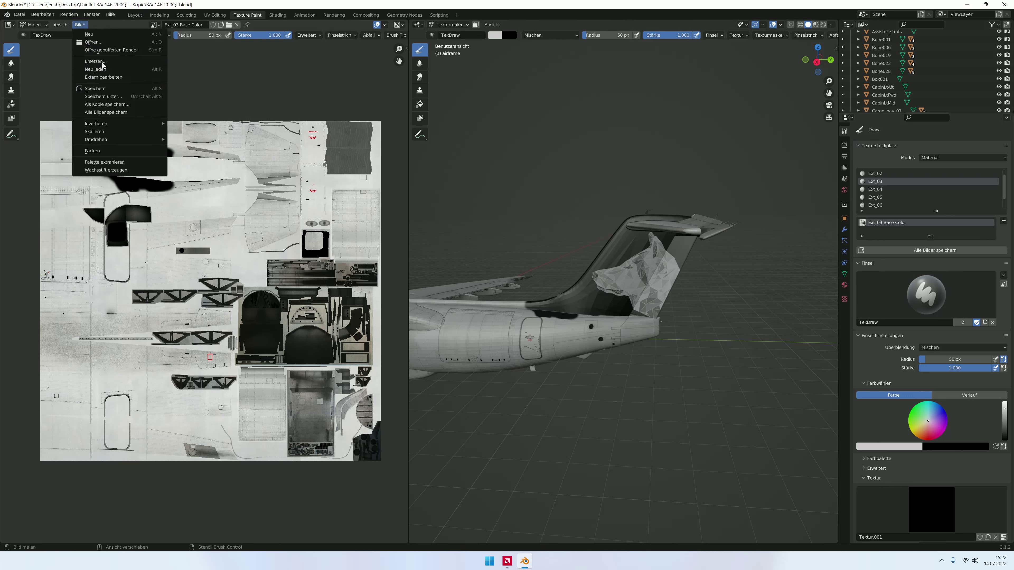
left_click(102, 61)
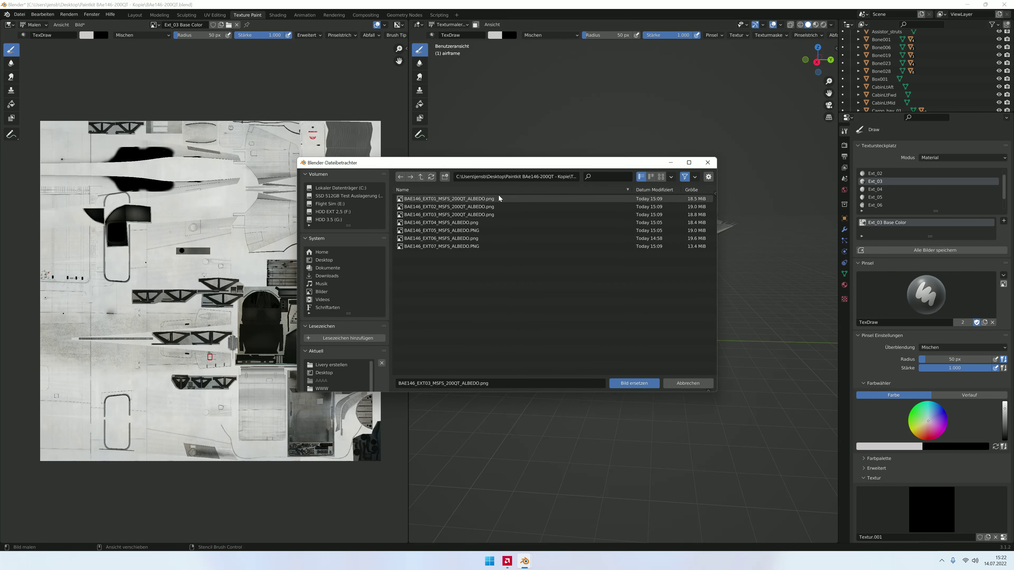
left_click(327, 261)
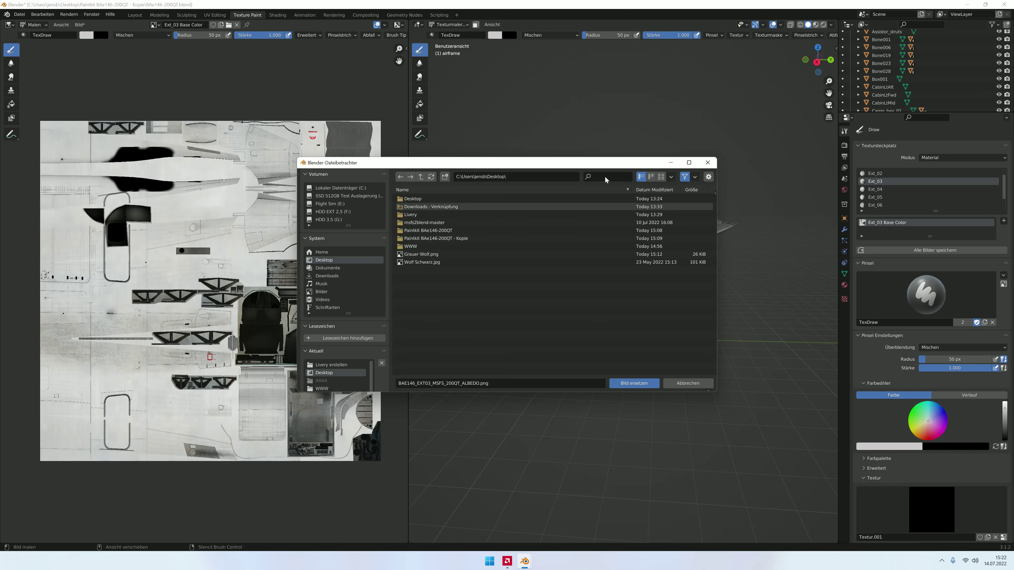
left_click(707, 162)
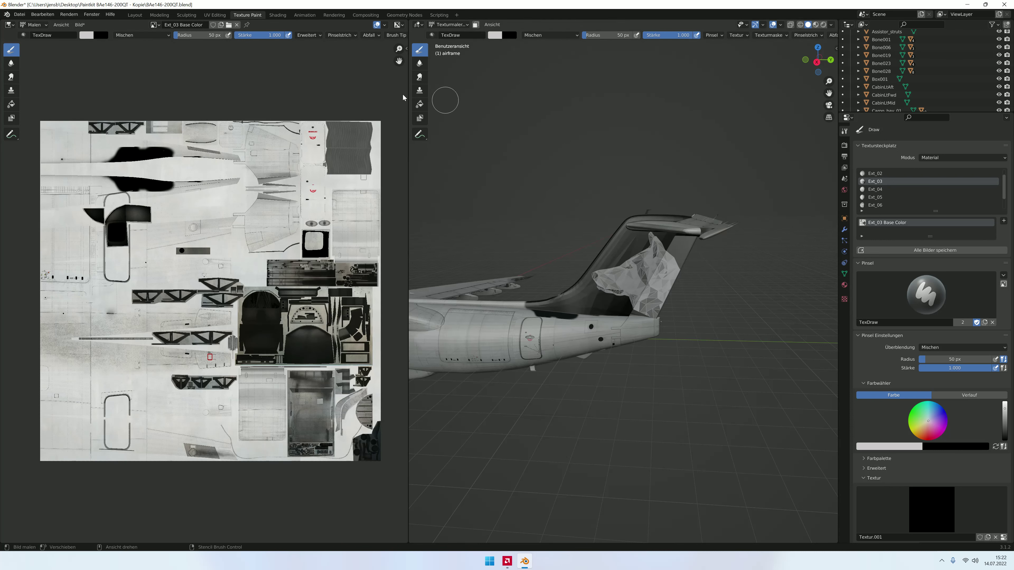
key("super+d")
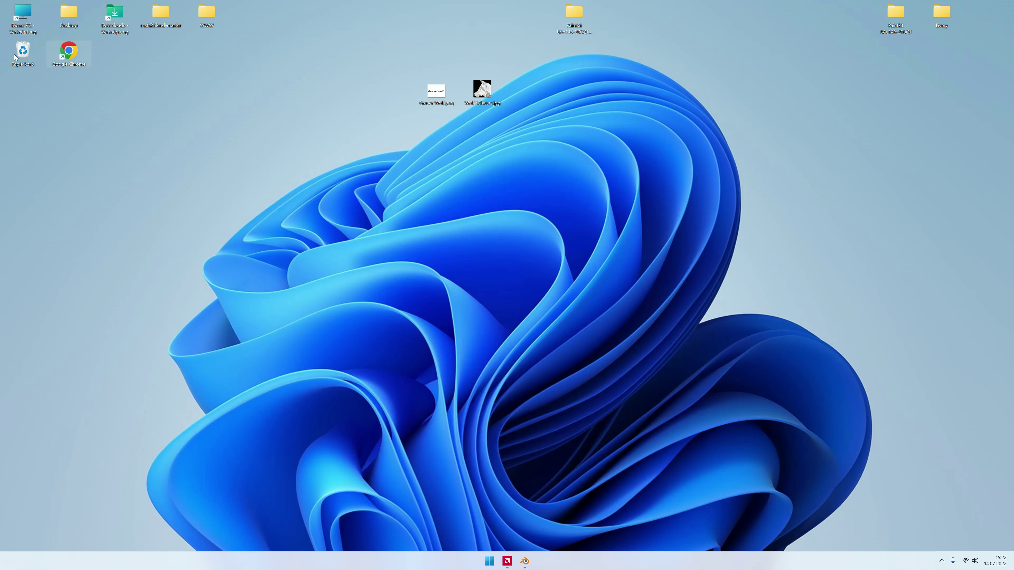
Step: Restore the YYY folder from the Papierkorb onto the desktop, then return to Blender
double_click(20, 56)
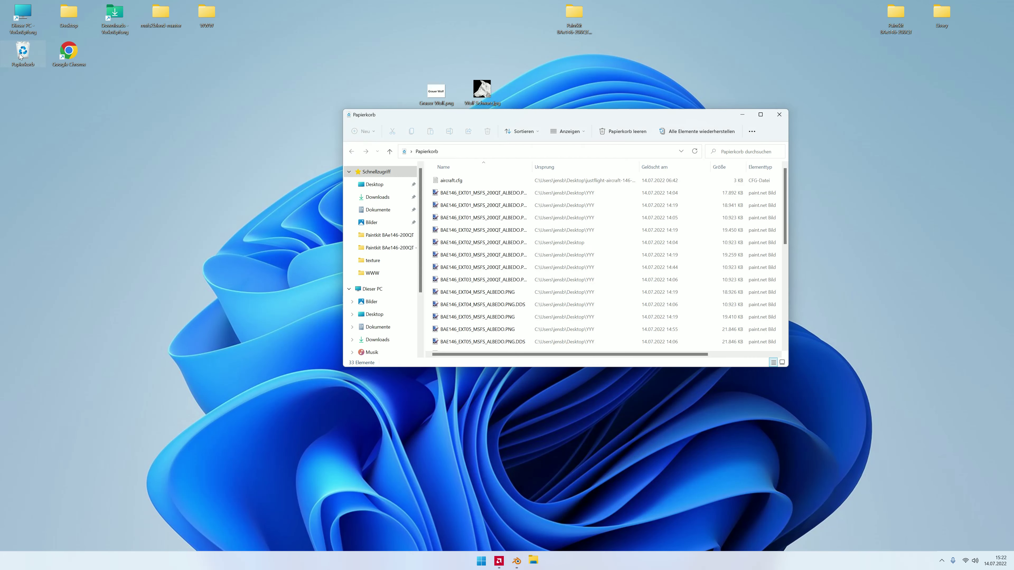
scroll(500, 247, "down", 1)
scroll(500, 247, "down", 2)
scroll(500, 246, "down", 2)
scroll(500, 246, "down", 1)
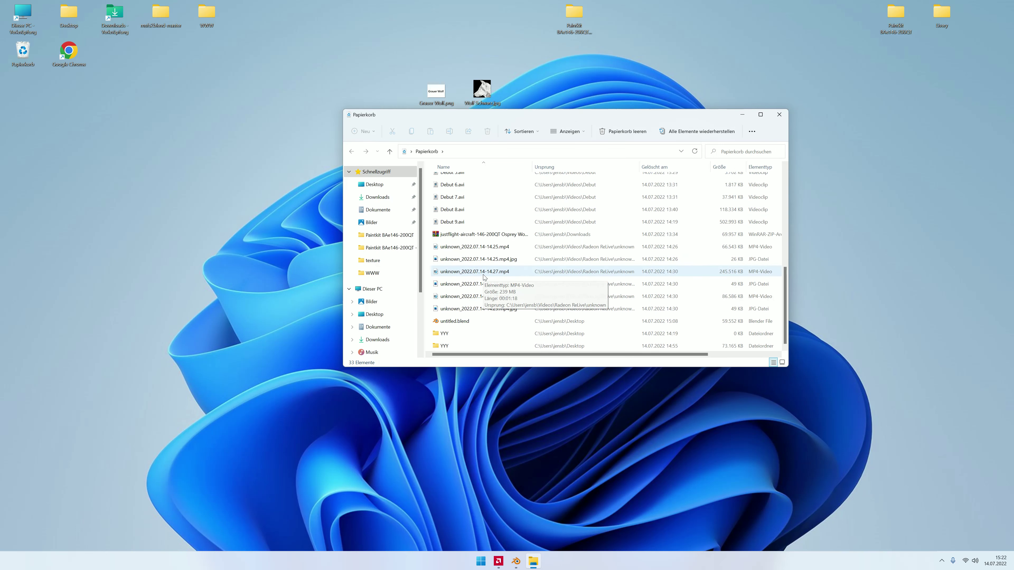
left_click(452, 344)
left_click_drag(451, 340, 244, 316)
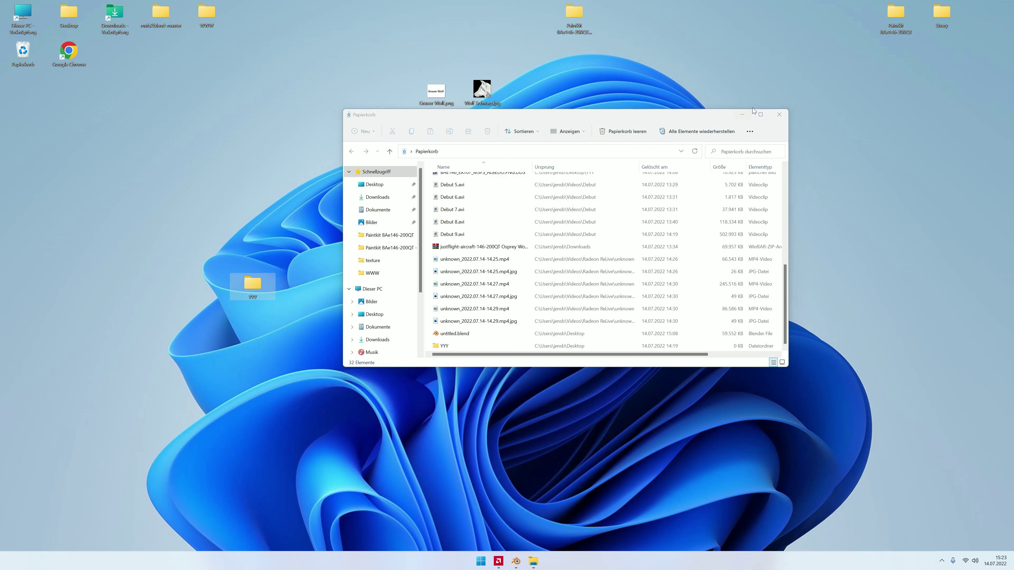
left_click(778, 115)
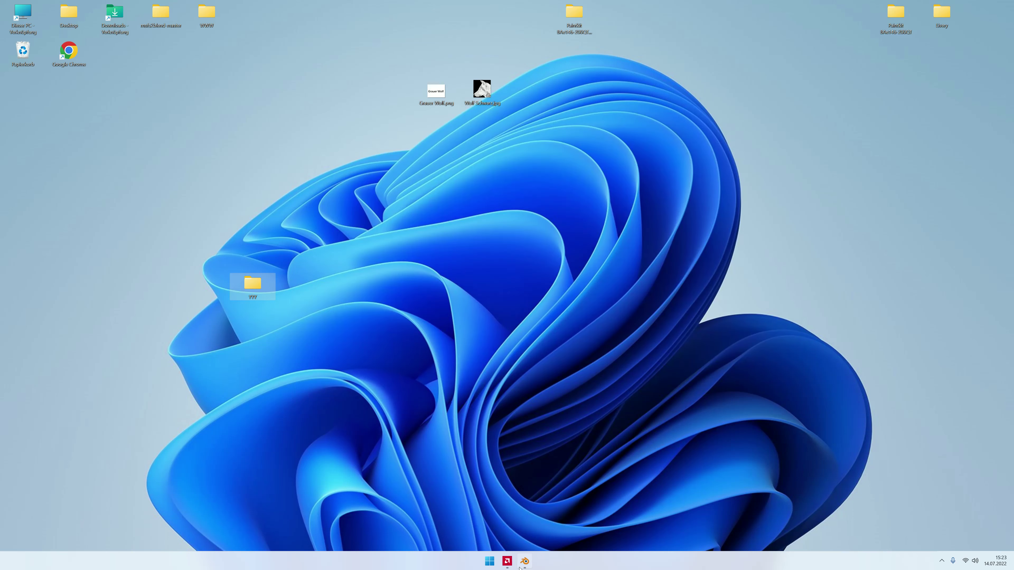
left_click(520, 566)
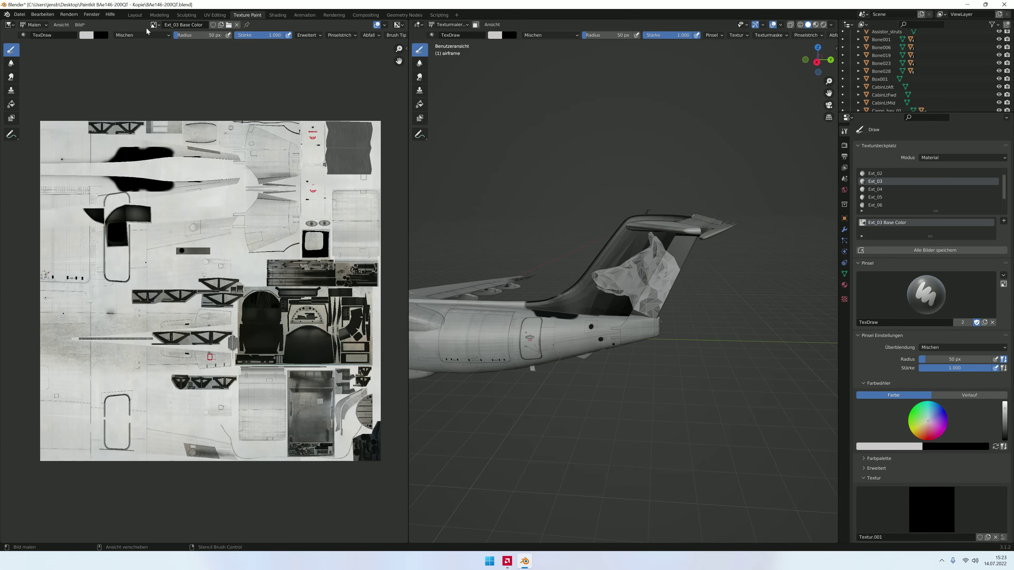
Step: Replace Ext_03 Base Color with BAE146_EXT03_MSFS_200QT_ALBEDO.png via Bild > Ersetzen
left_click(80, 28)
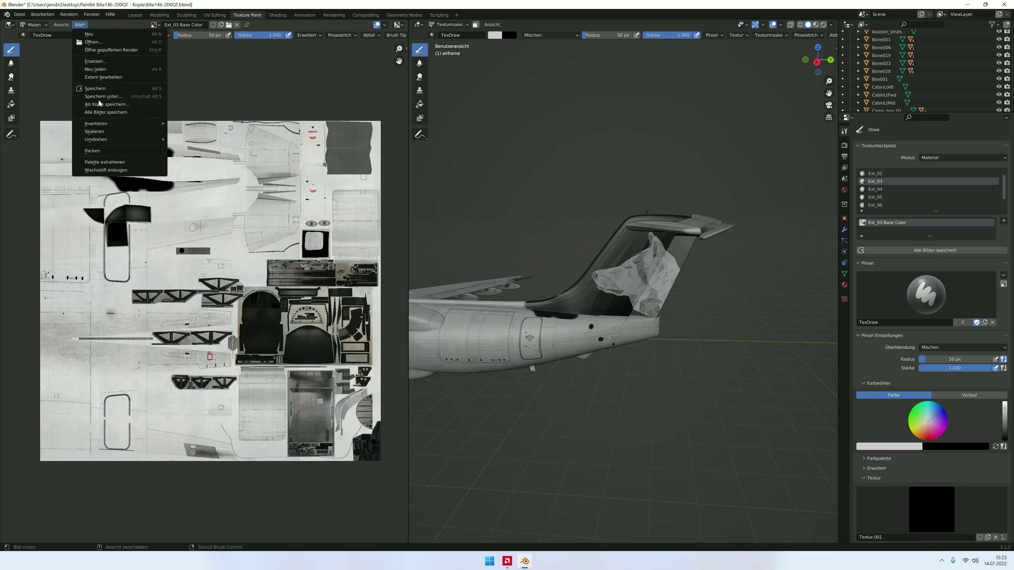
left_click(96, 61)
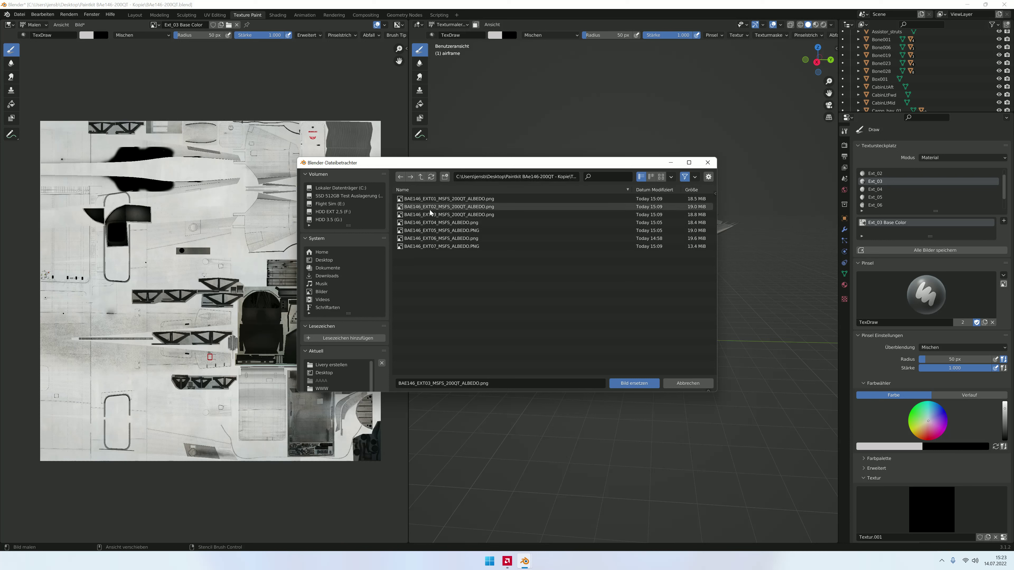
left_click(437, 214)
double_click(463, 239)
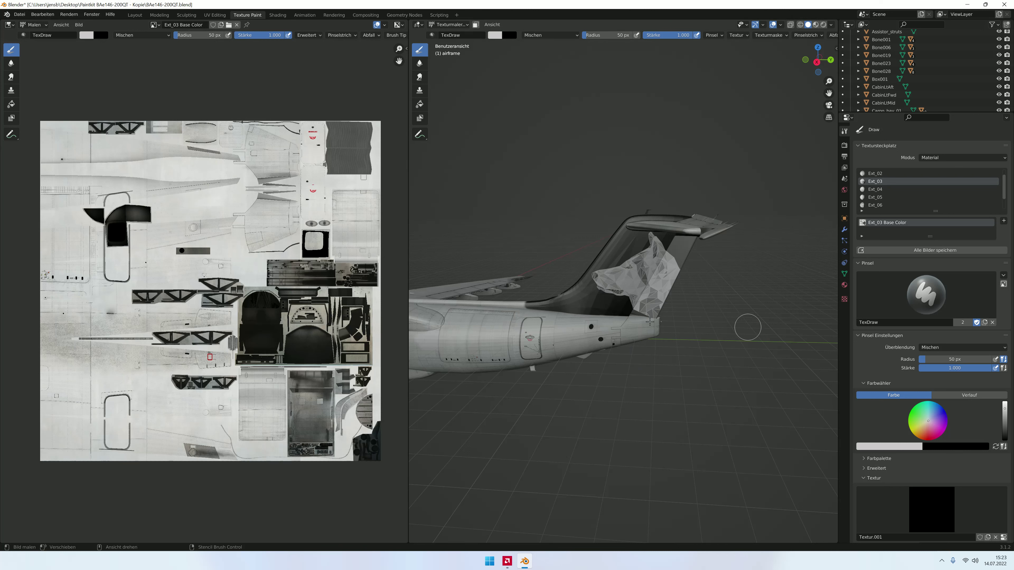
middle_click_drag(705, 309, 690, 312)
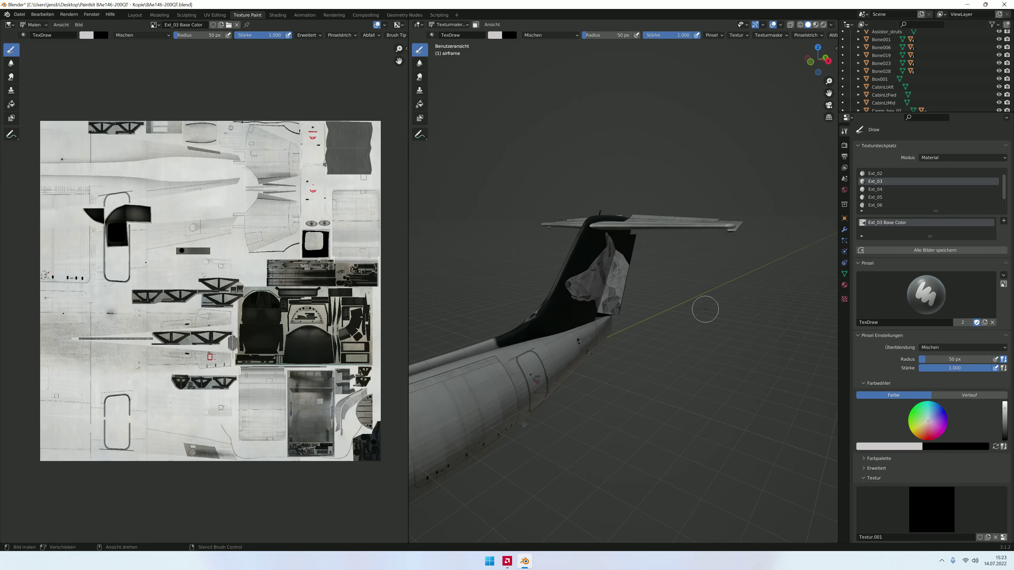
Step: Orbit to a top-down tail view, test a dab on the fuselage, and re-enter Texture Paint
middle_click_drag(705, 309, 678, 303)
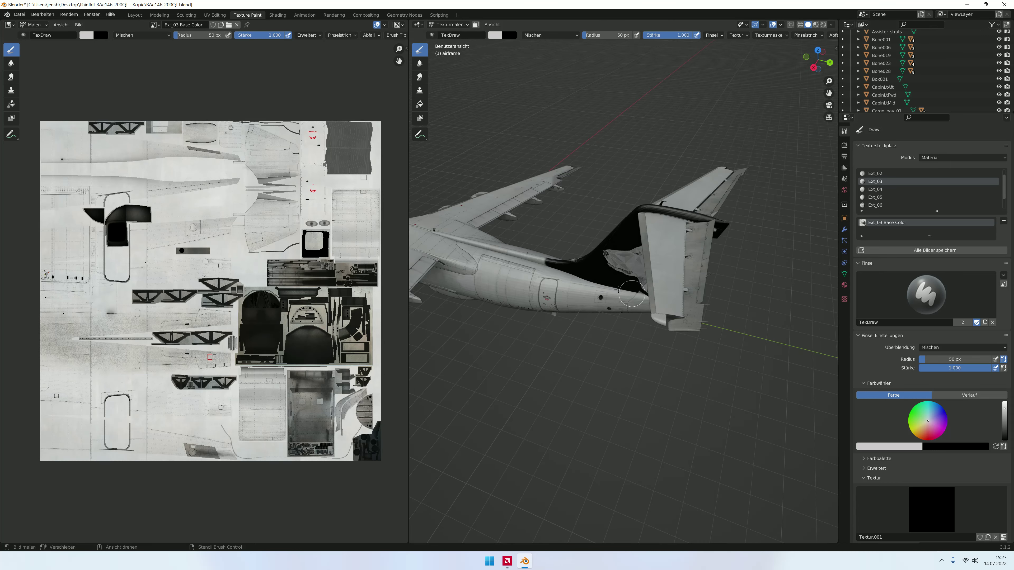
middle_click_drag(635, 295, 611, 288)
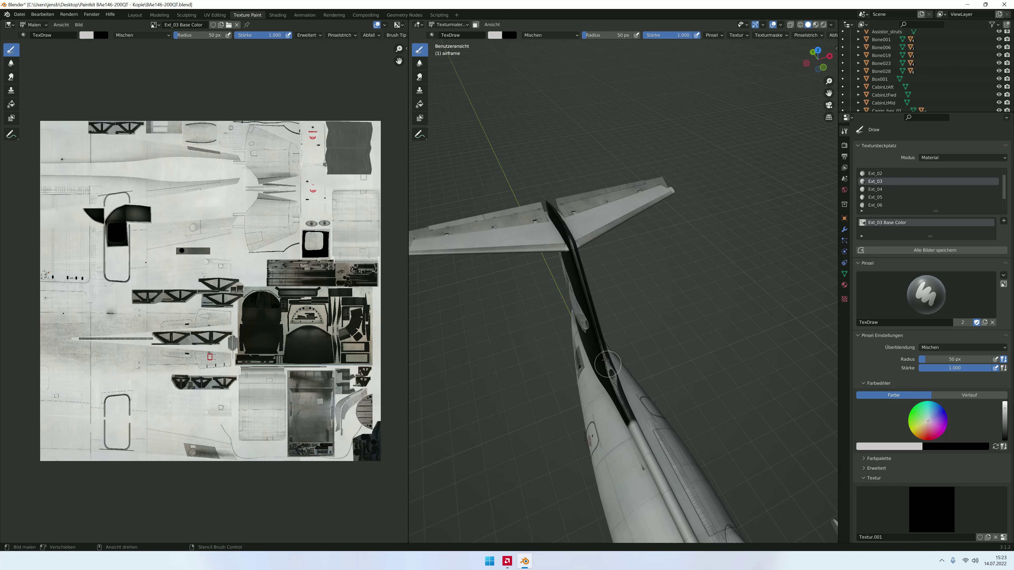
left_click(602, 354)
left_click(460, 25)
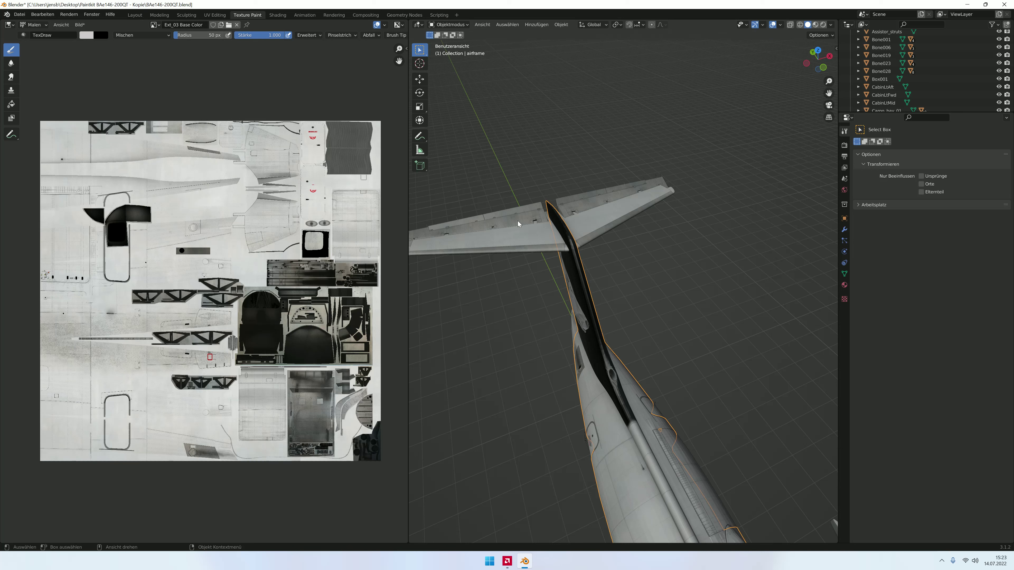
left_click(459, 26)
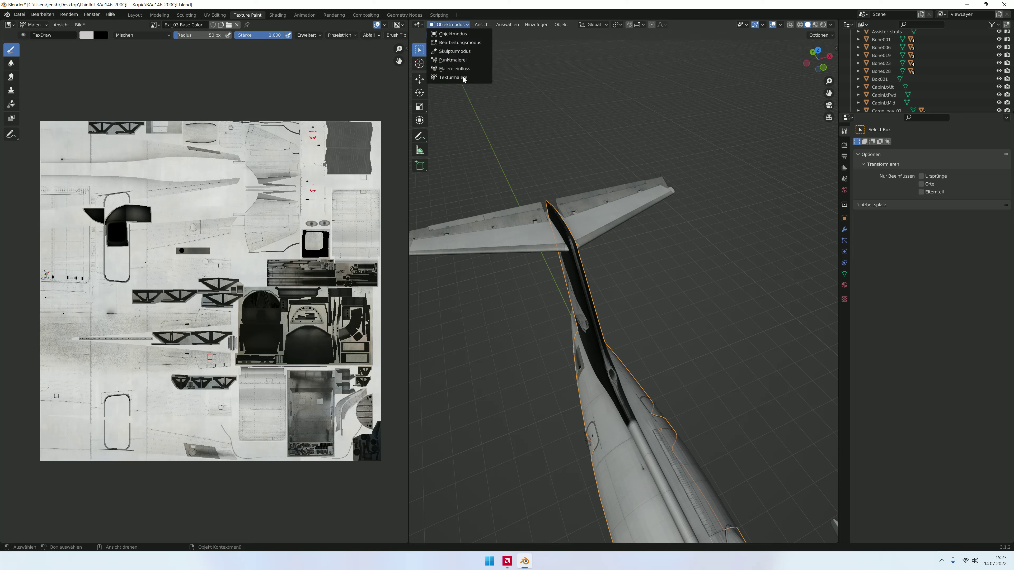
left_click(464, 79)
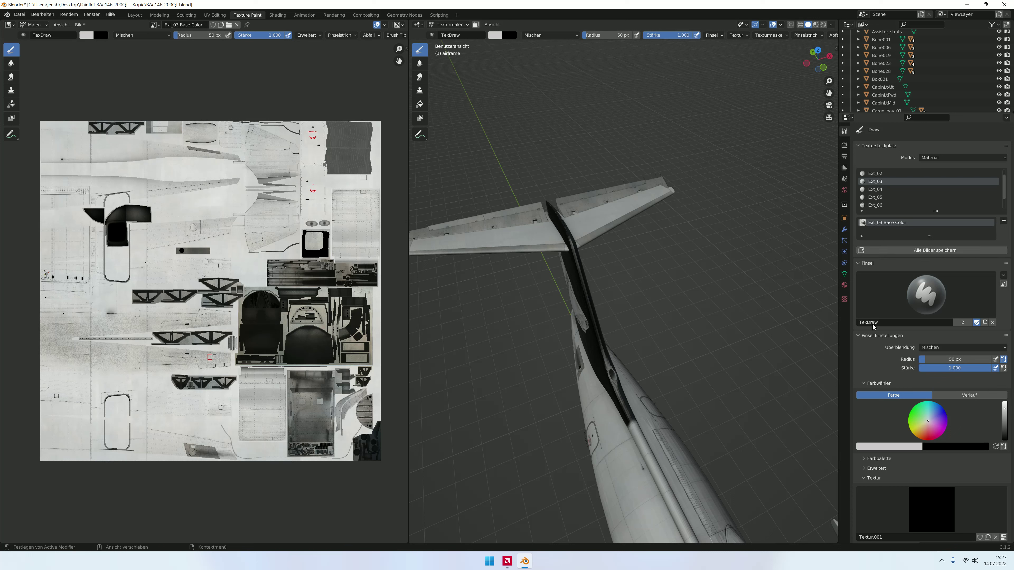
Step: Remove the brush texture, set the colour to black, and paint the fuselage strip behind the fin
scroll(906, 464, "down", 2)
left_click(995, 505)
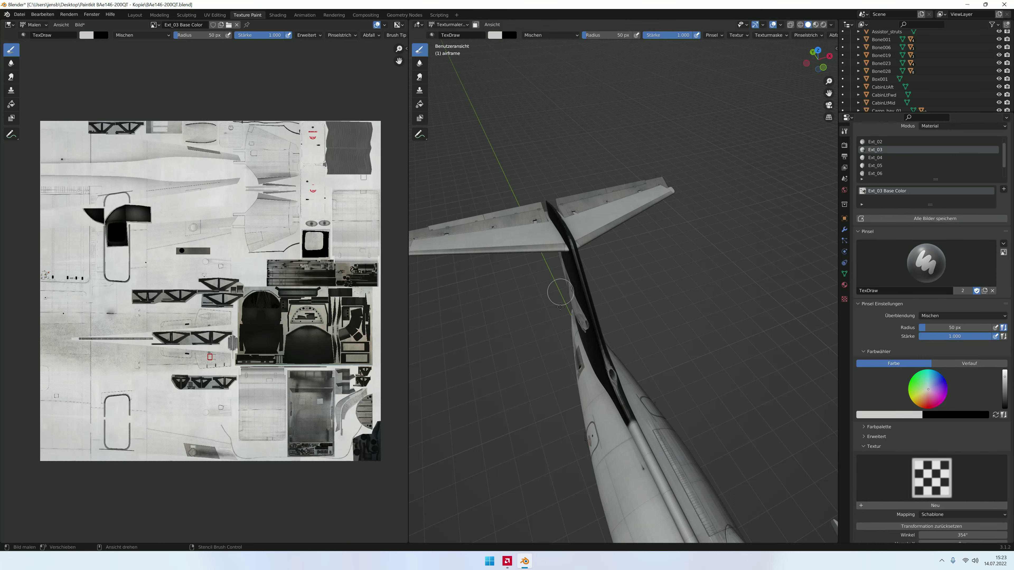
left_click_drag(601, 348, 619, 393)
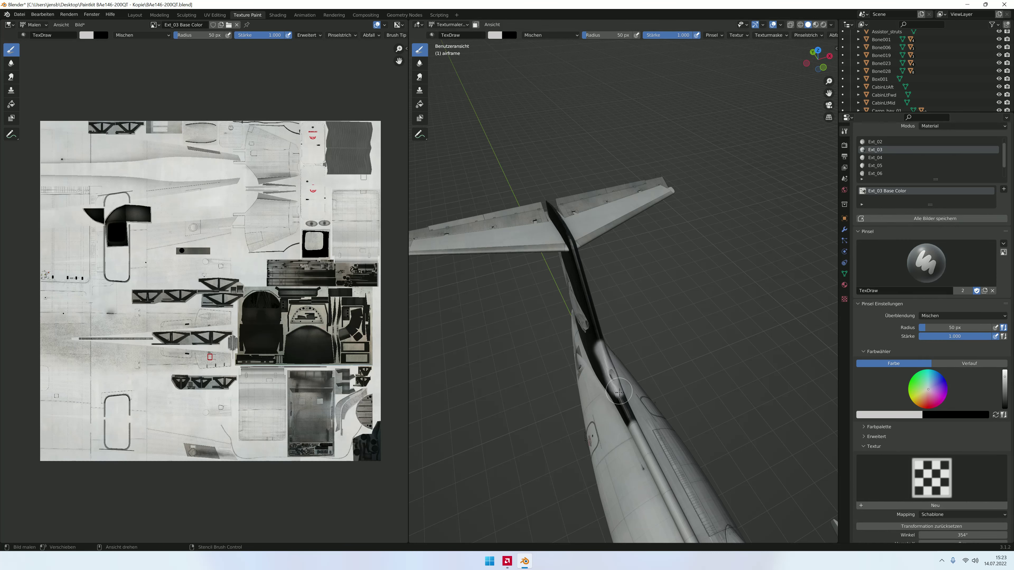
key("s")
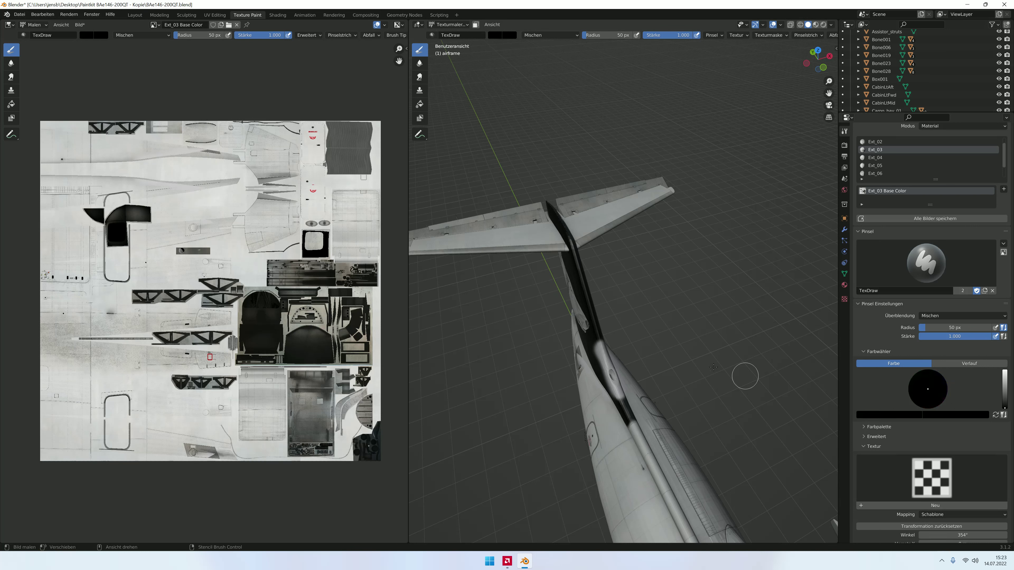
mouse_move(604, 357)
left_mouse_down()
mouse_move(599, 348)
mouse_move(613, 383)
left_mouse_up()
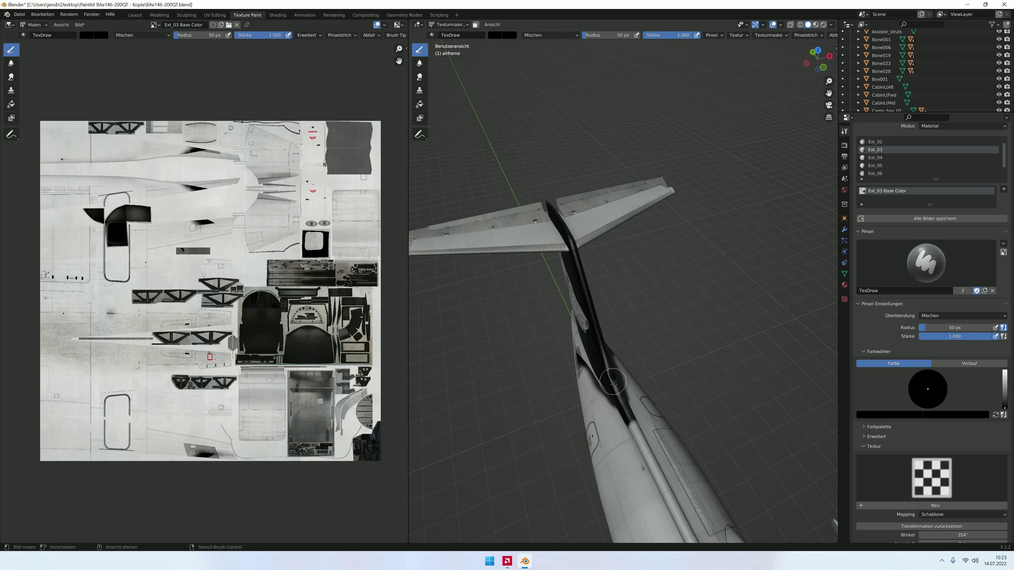
scroll(606, 395, "up", 2)
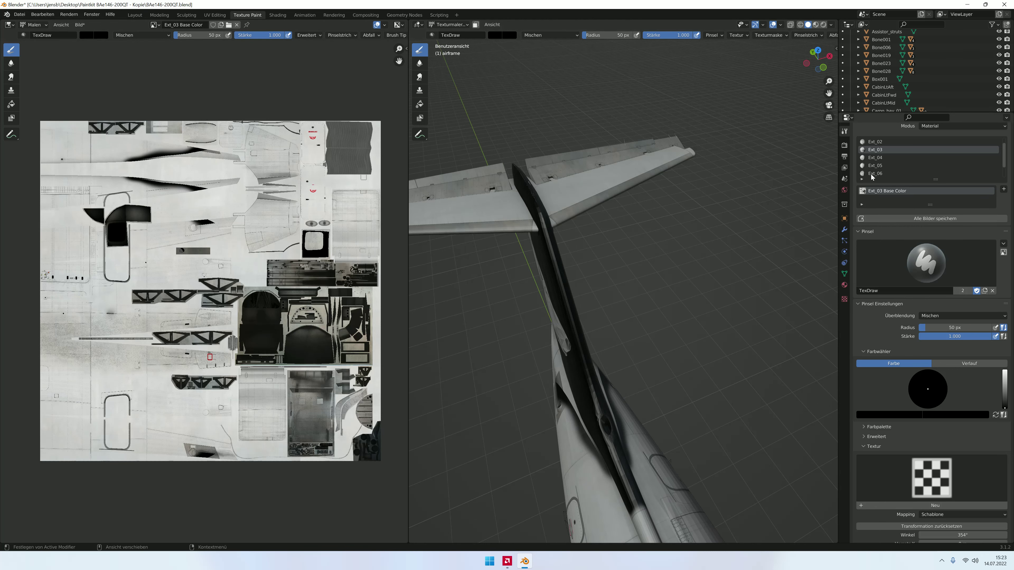
scroll(863, 165, "down", 2)
Step: Undo the last black stroke on Ext_07, inspect the tail fin, and reselect the Ext_03 slot
left_click(863, 166)
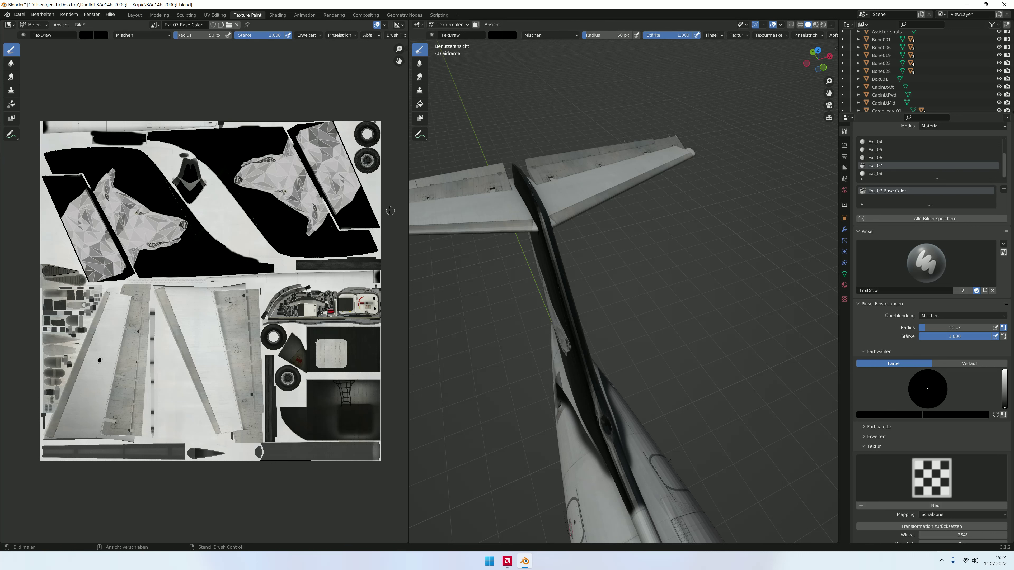
key("ctrl+z")
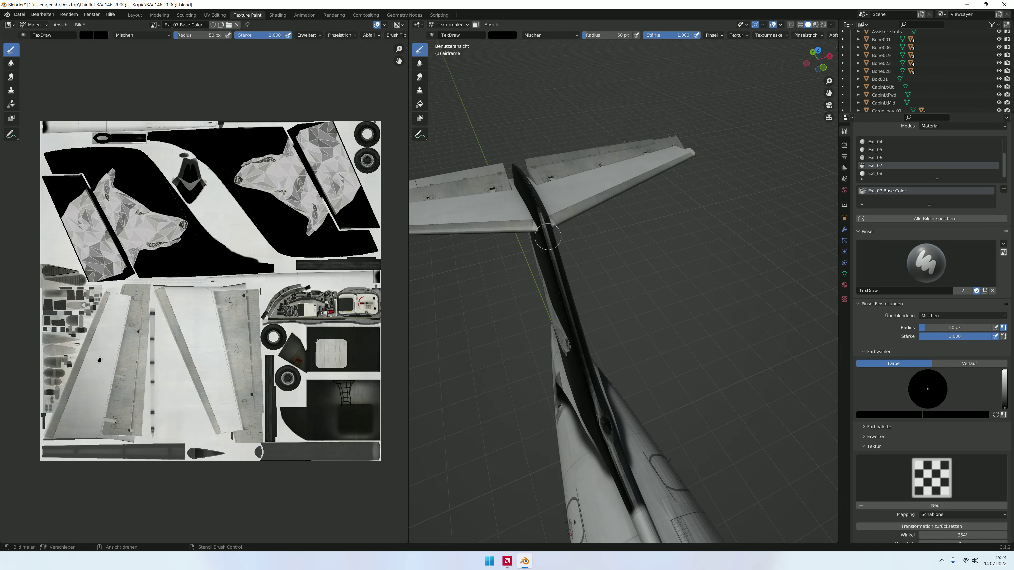
mouse_move(557, 248)
middle_mouse_down()
mouse_move(560, 239)
mouse_move(647, 323)
middle_mouse_up()
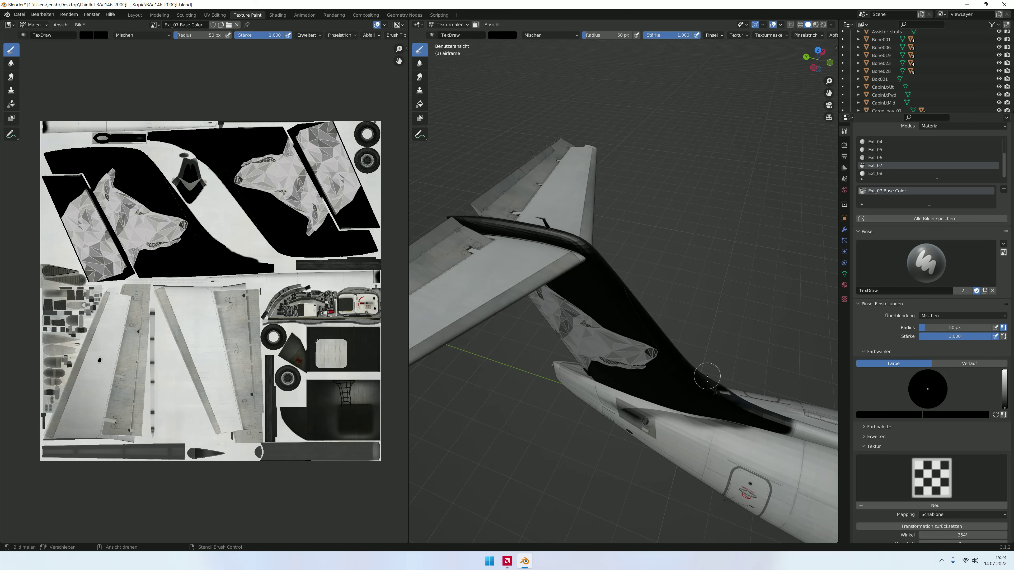
mouse_move(715, 381)
middle_mouse_down()
mouse_move(623, 359)
mouse_move(552, 278)
mouse_move(520, 386)
middle_mouse_up()
mouse_move(505, 306)
middle_mouse_down()
mouse_move(514, 291)
mouse_move(543, 326)
mouse_move(566, 313)
middle_mouse_up()
scroll(885, 161, "up", 1)
left_click(864, 143)
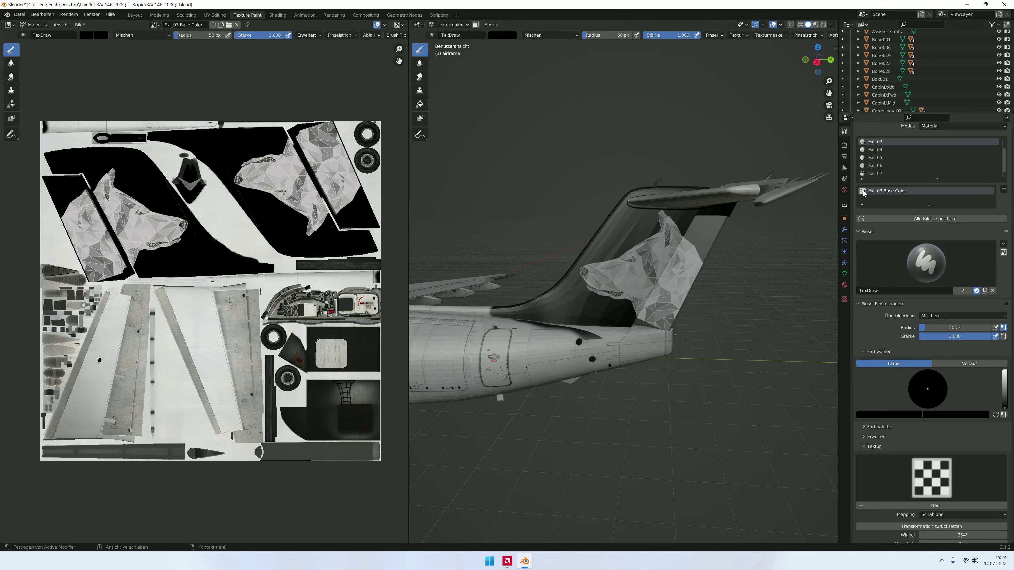
Step: Replace the Ext_03 texture with BAE146_EXT03_MSFS_200QT_ALBEDO.png using Bild ersetzen
left_click(863, 193)
left_click(82, 25)
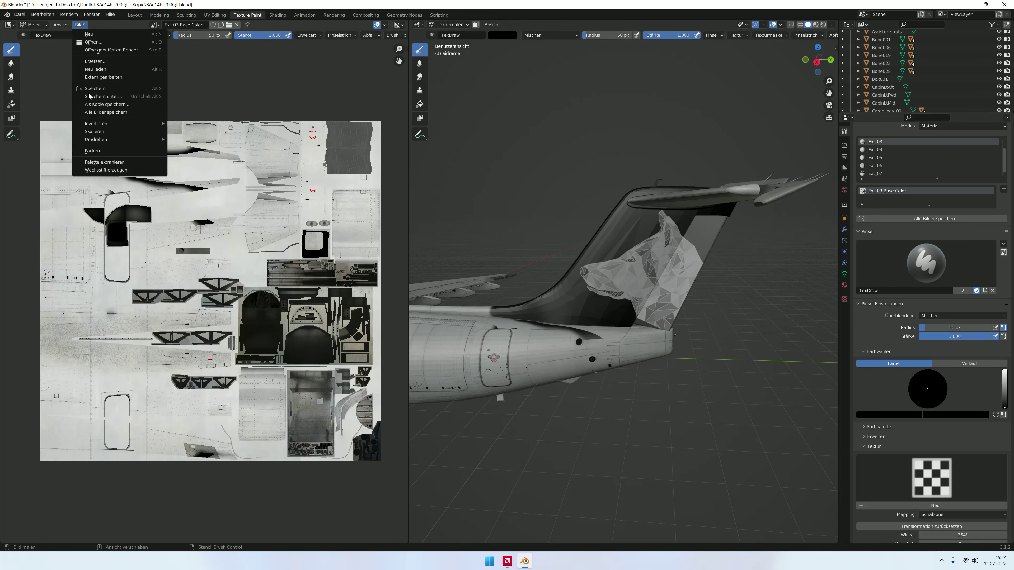
left_click(102, 68)
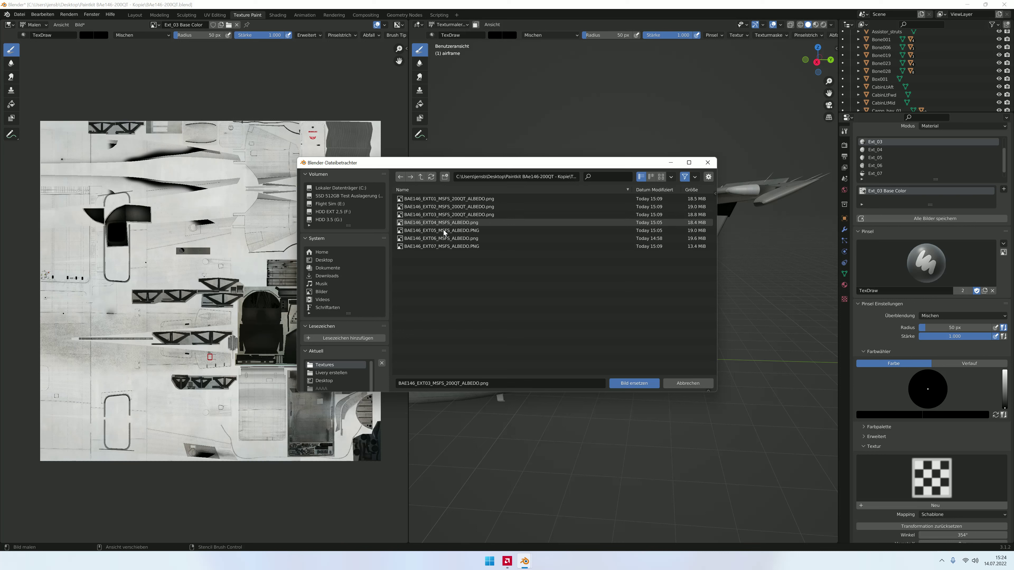
left_click(449, 215)
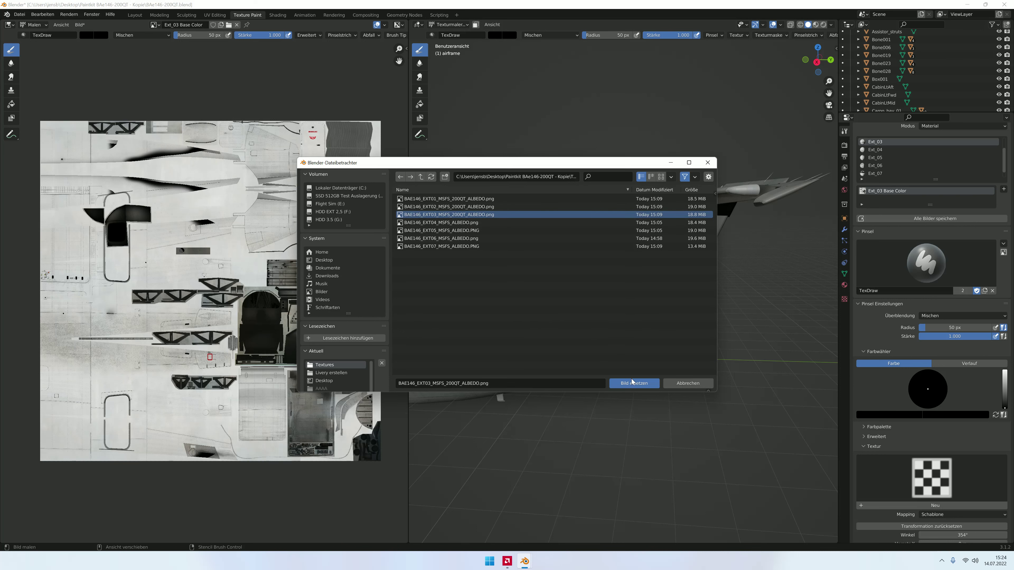
left_click(631, 381)
Step: Orbit to inspect the tail and wing, then make Ext_02 Base Color the painted texture
key("KP_2")
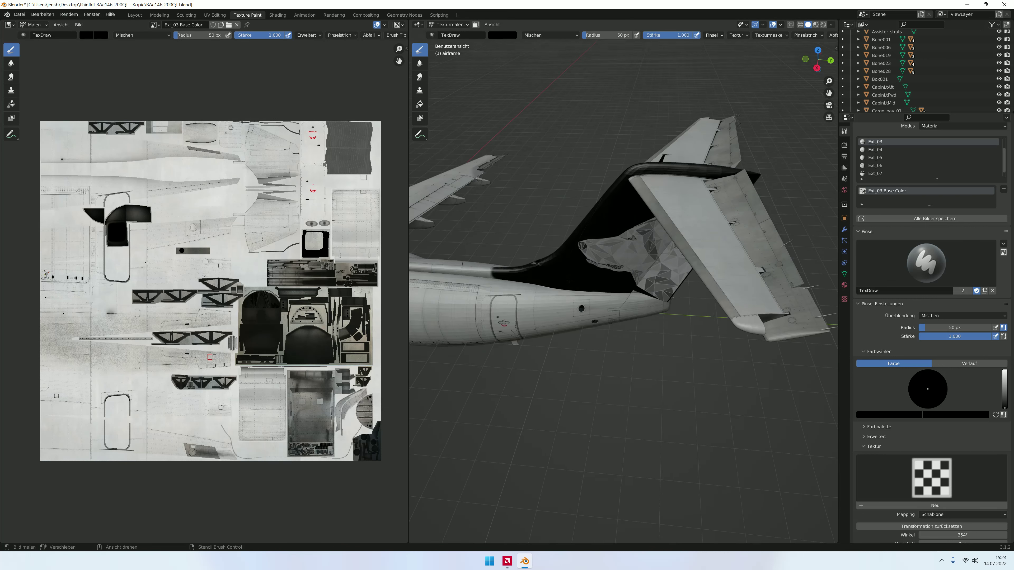
middle_click_drag(569, 278, 441, 352)
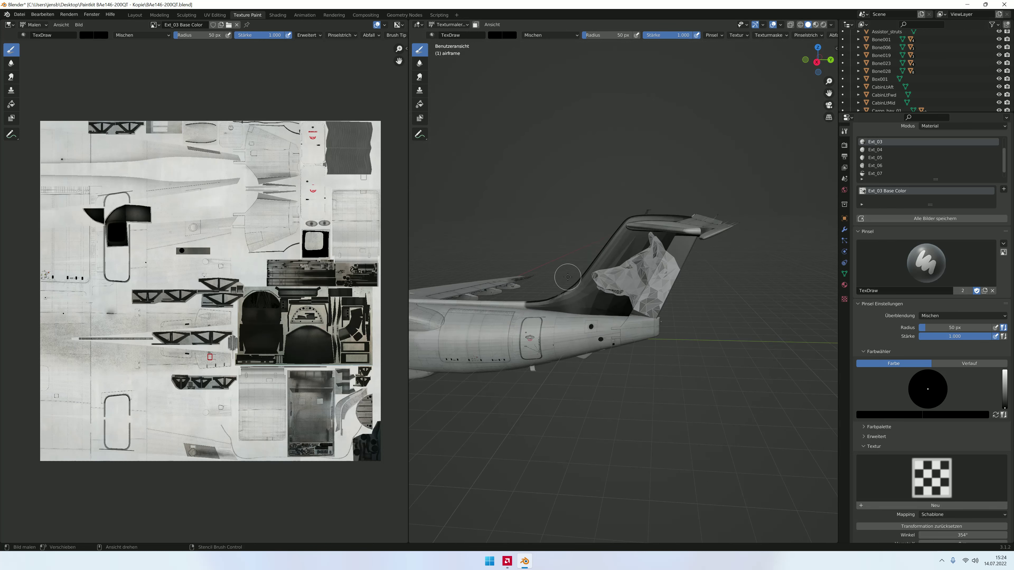
middle_click_drag(448, 343, 471, 344)
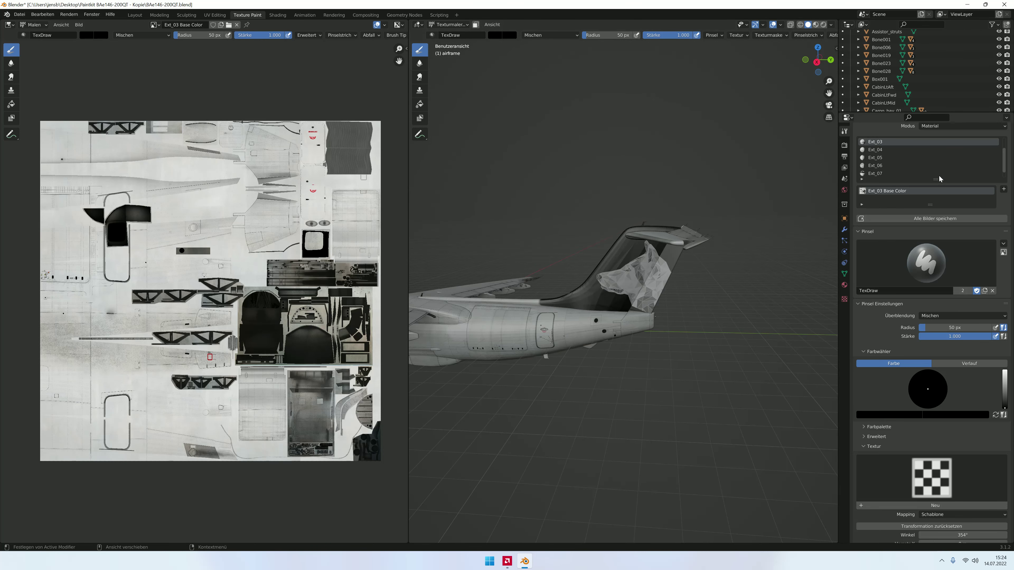
scroll(872, 157, "up", 1, "ctrl")
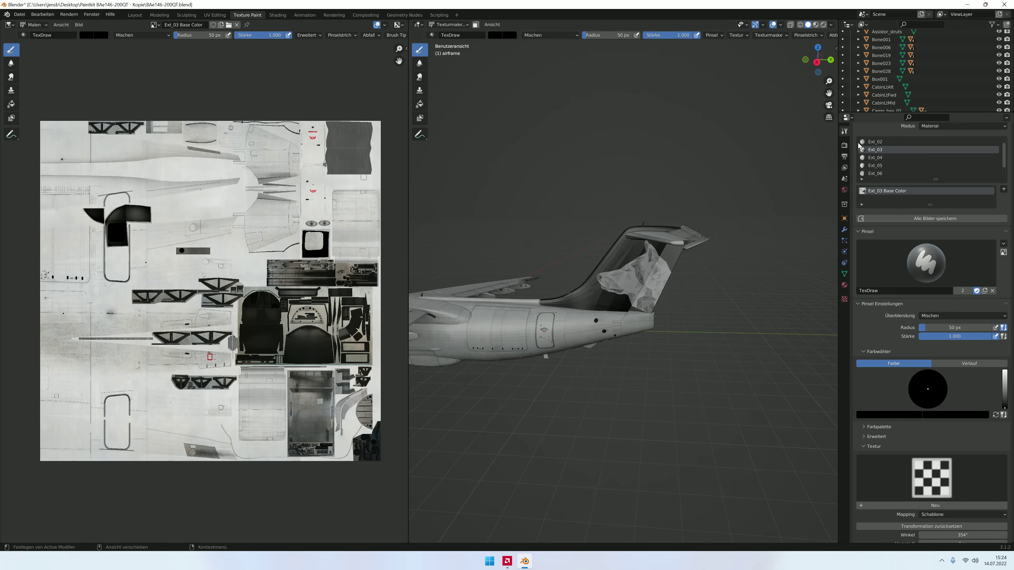
left_click(863, 192)
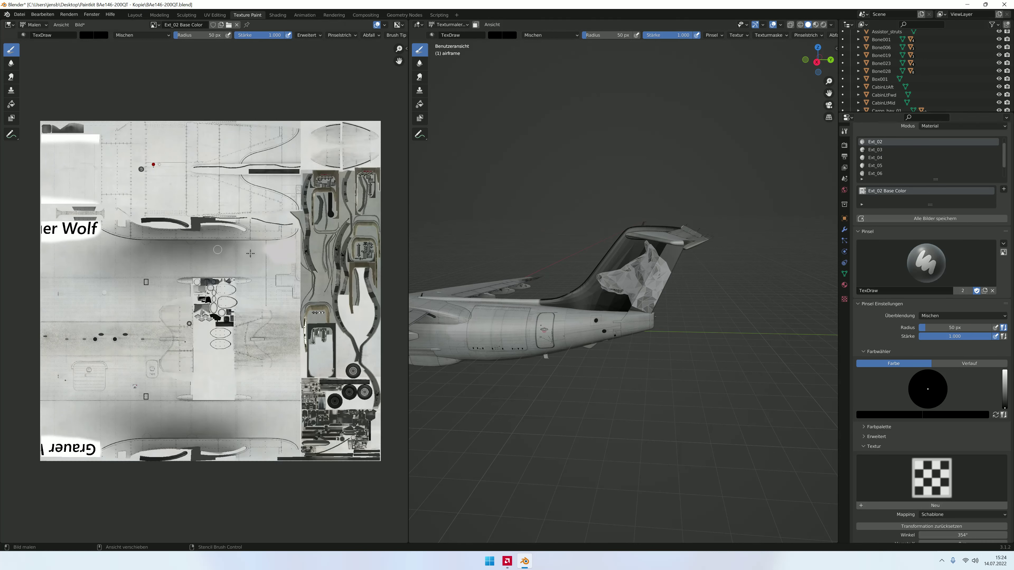
Step: Orbit to the nose, switch the brush colour to white, and paint a white spot on the fuselage
mouse_move(573, 237)
middle_mouse_down()
mouse_move(580, 253)
mouse_move(471, 320)
mouse_move(448, 319)
middle_mouse_up()
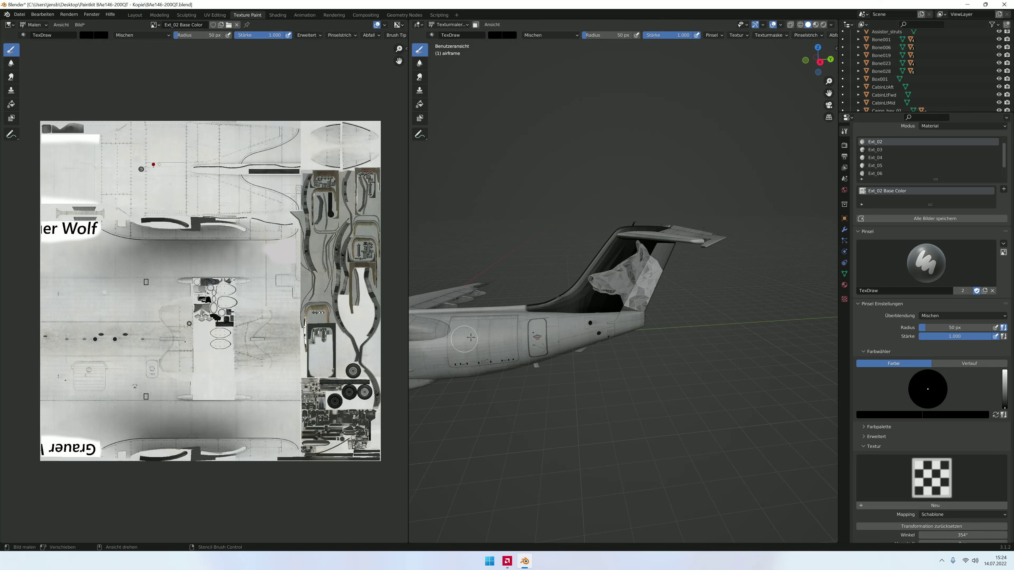
scroll(473, 335, "up", 1)
scroll(472, 336, "up", 2)
scroll(472, 336, "up", 1)
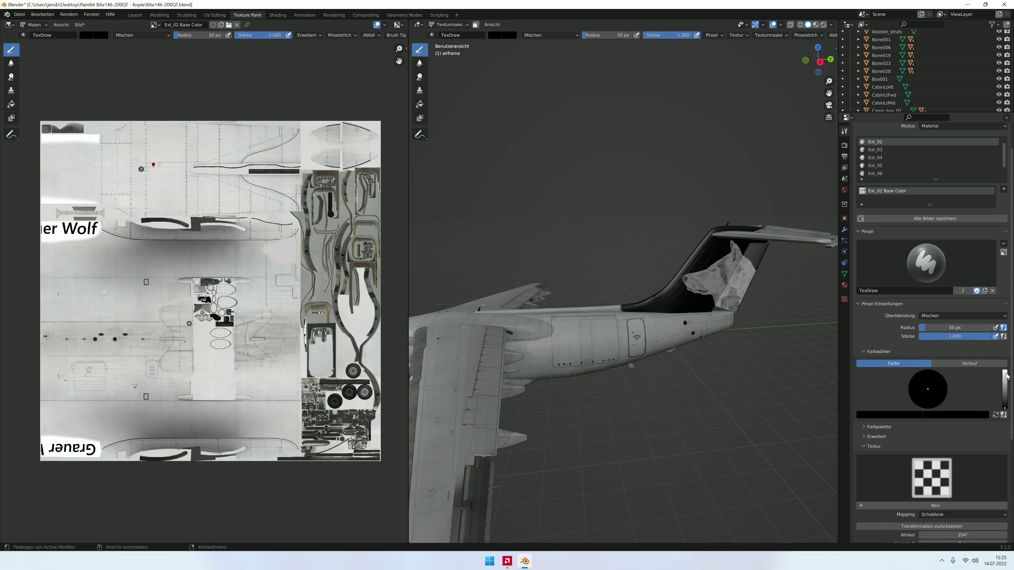
left_click(995, 414)
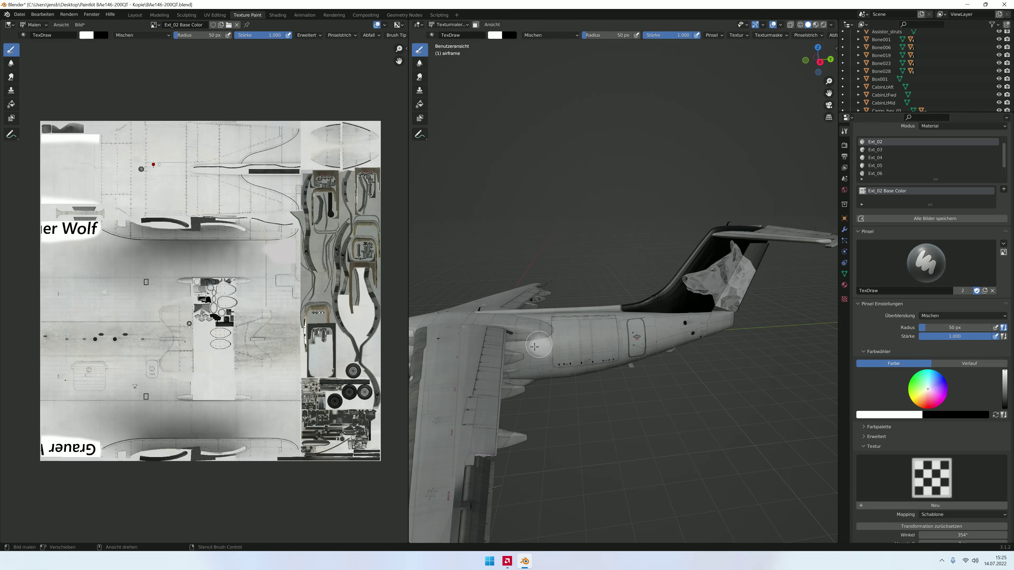
left_click(547, 342)
Step: Orbit around the aircraft to inspect the Grauer Wolf lettering, then leave Texture Paint mode
scroll(620, 344, "down", 1)
scroll(620, 344, "down", 1)
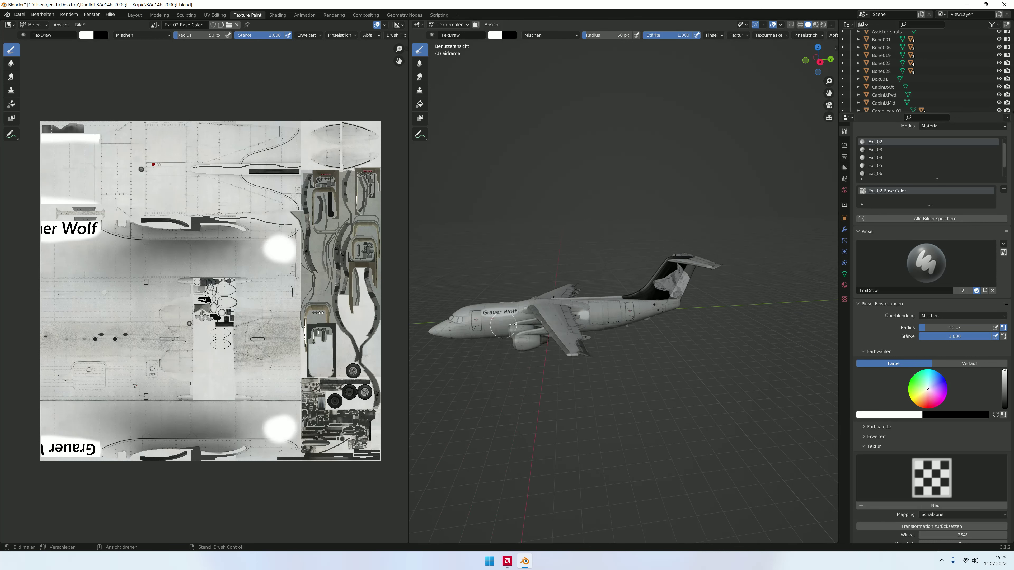
scroll(583, 311, "up", 1)
scroll(583, 311, "down", 1)
scroll(607, 344, "up", 3)
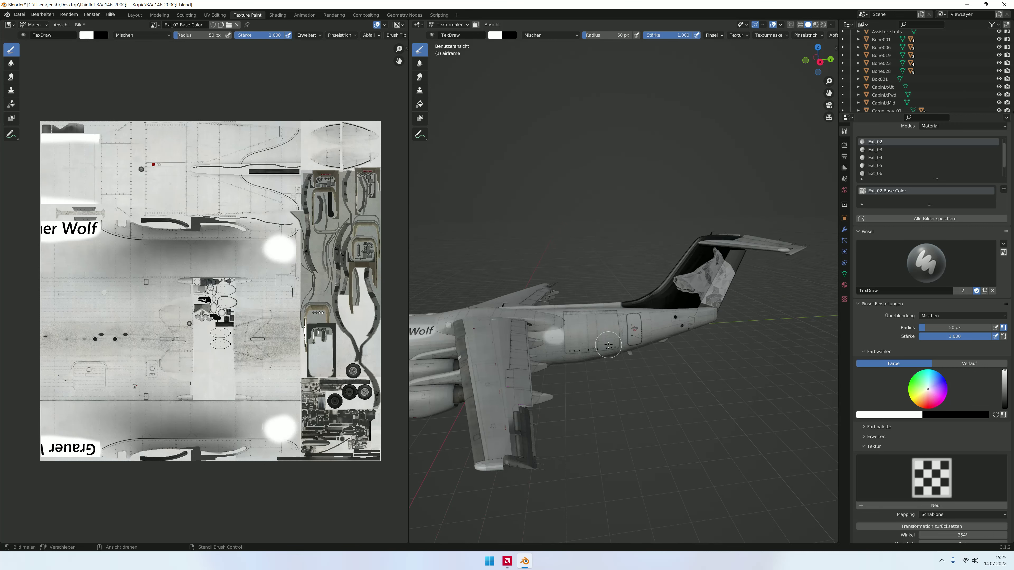
middle_click_drag(607, 344, 608, 344)
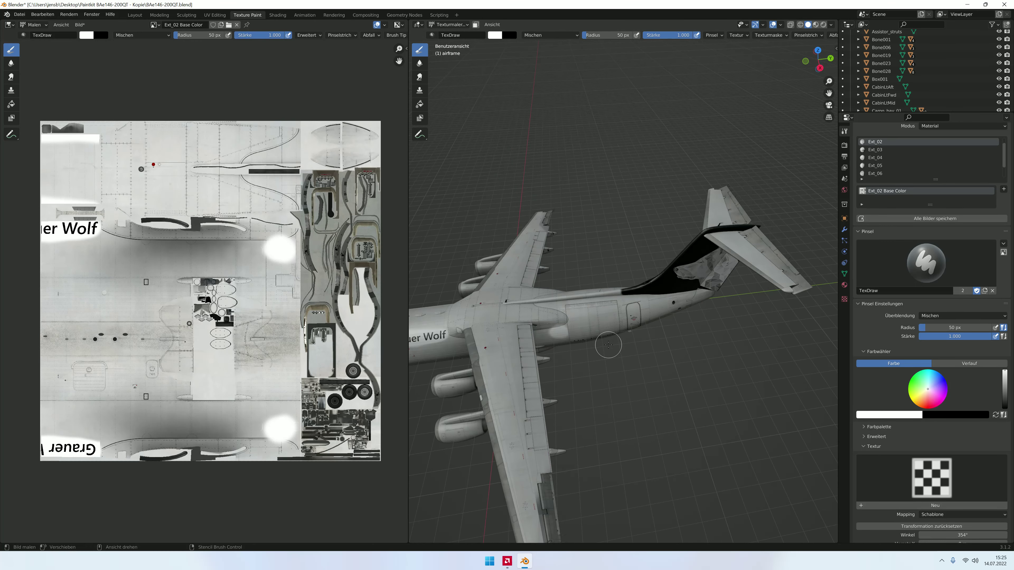
middle_click_drag(535, 329, 478, 245)
left_click(465, 25)
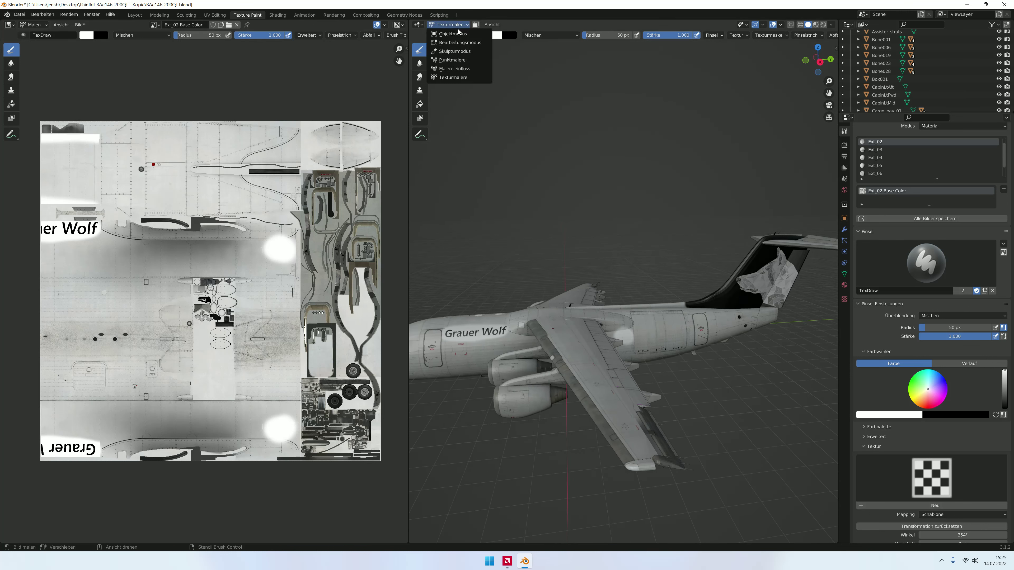
Step: Try a white stroke on Engine_pods and undo it, then close Blender, saving the project and images
left_click(535, 398)
left_click(459, 27)
left_click(455, 79)
mouse_move(525, 393)
left_mouse_down()
mouse_move(516, 413)
mouse_move(543, 412)
left_mouse_up()
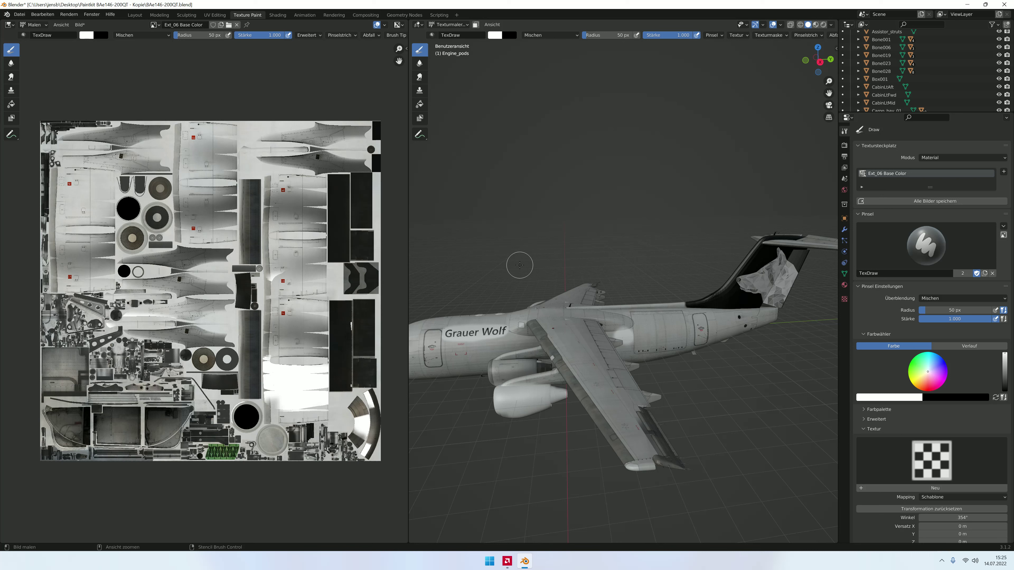
key("ctrl+z")
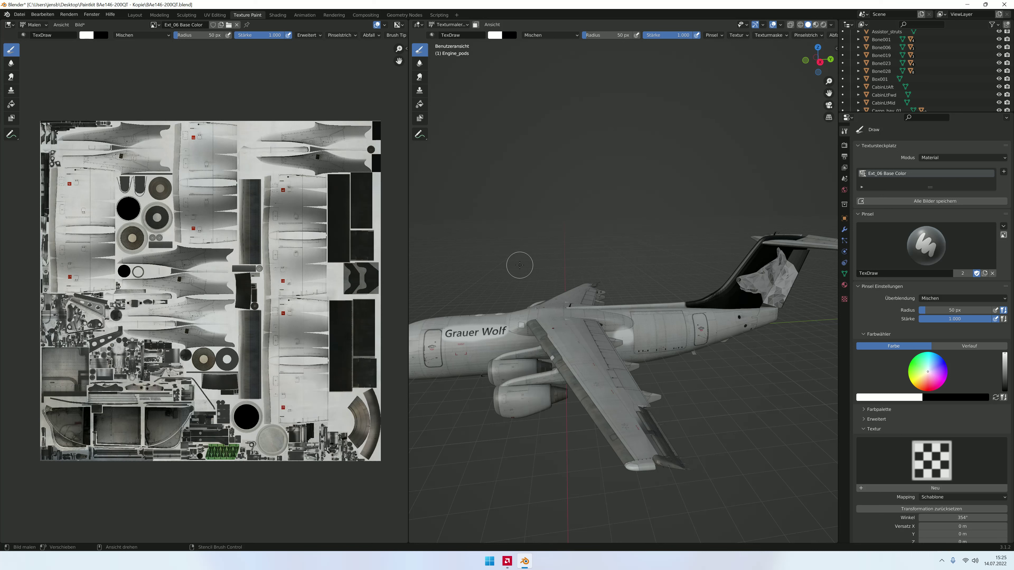
left_click(1004, 4)
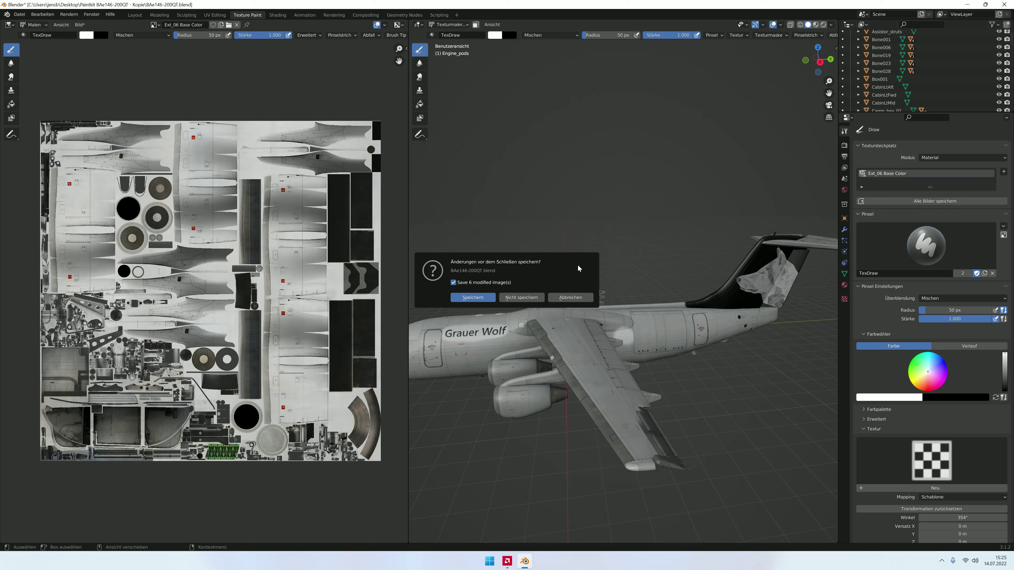
key("Return")
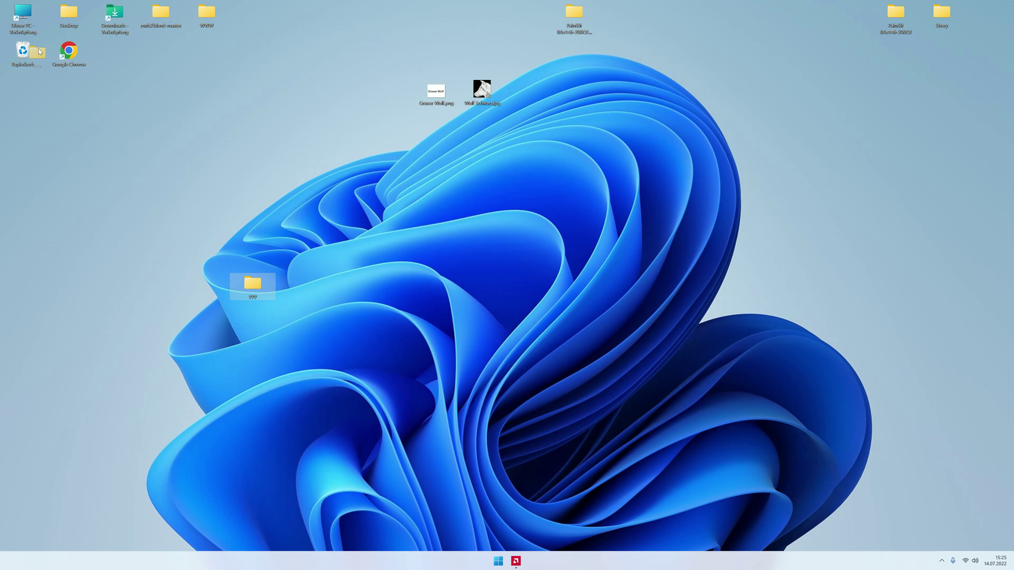
Step: Delete the YYY and WWW folders from the desktop to the recycle bin
left_click_drag(252, 284, 23, 50)
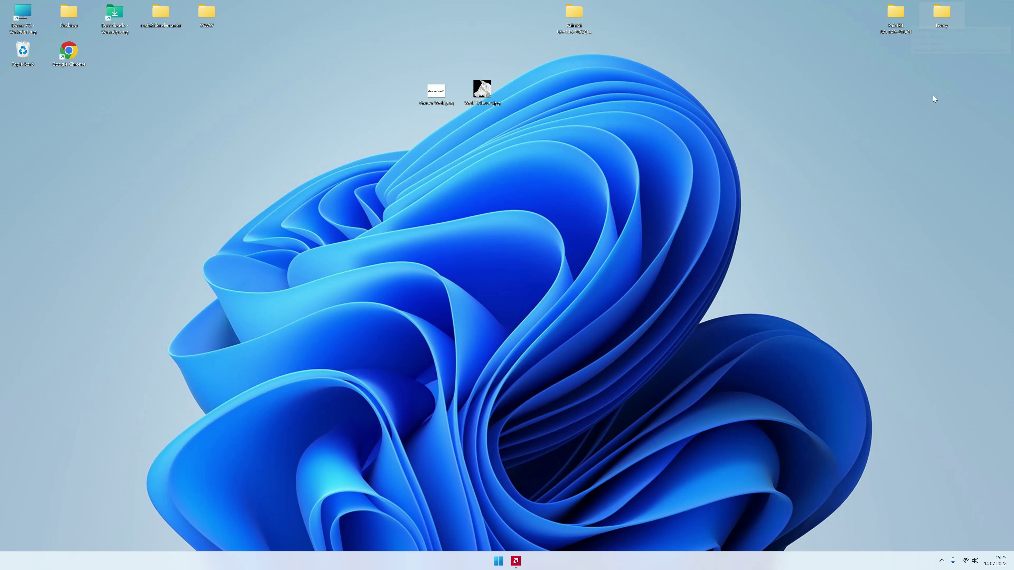
double_click(575, 24)
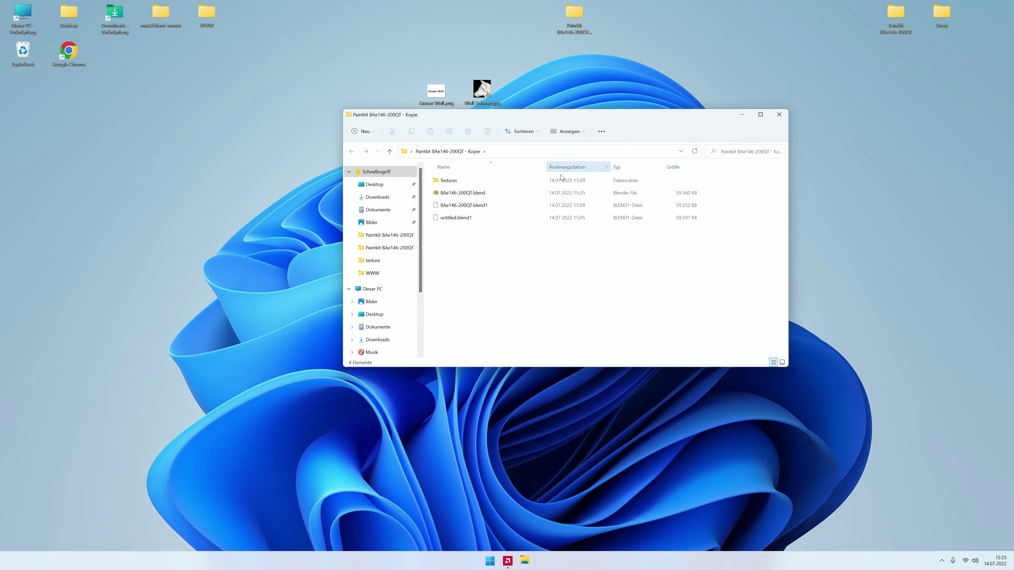
double_click(475, 193)
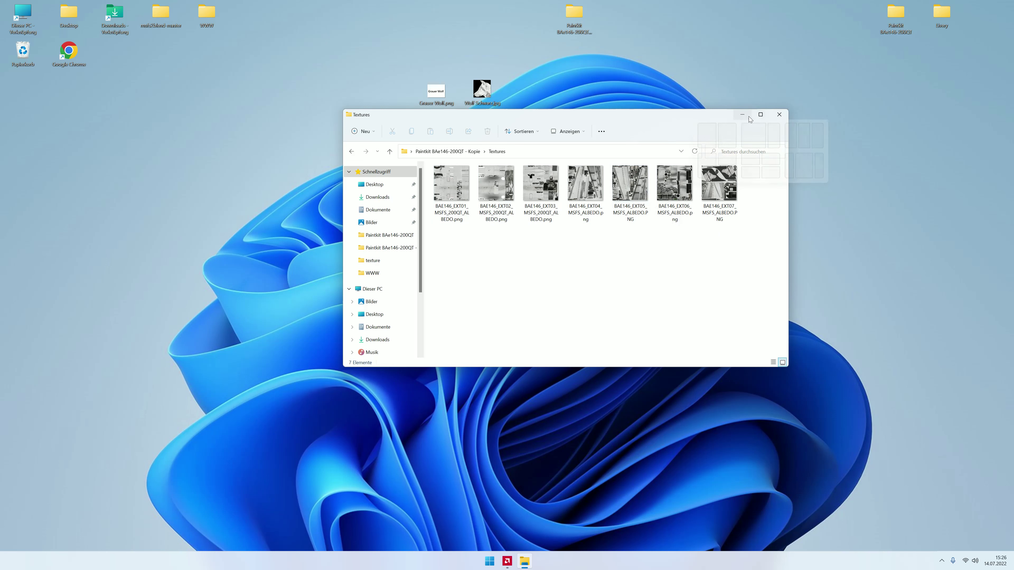
left_click(779, 114)
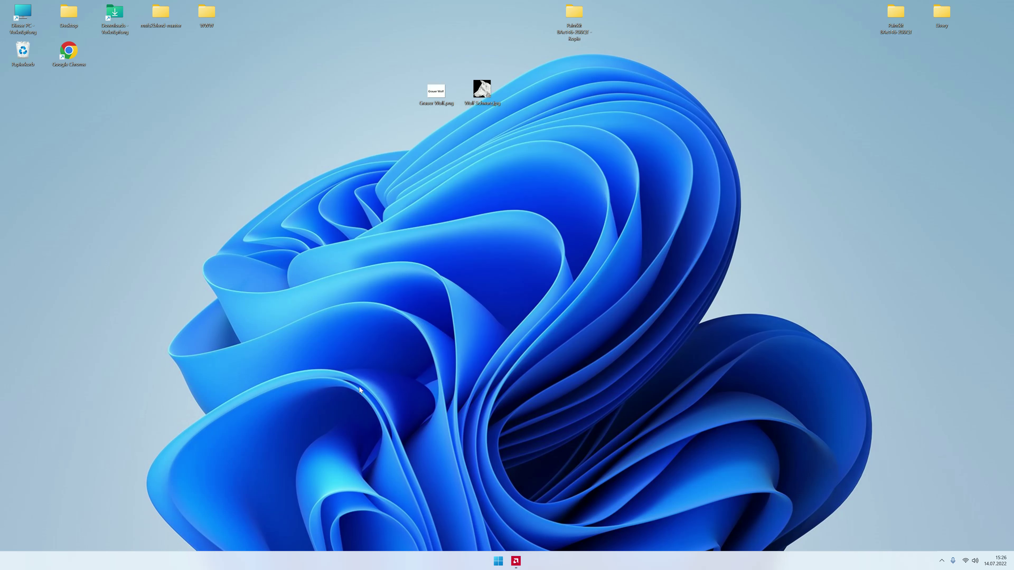
double_click(215, 9)
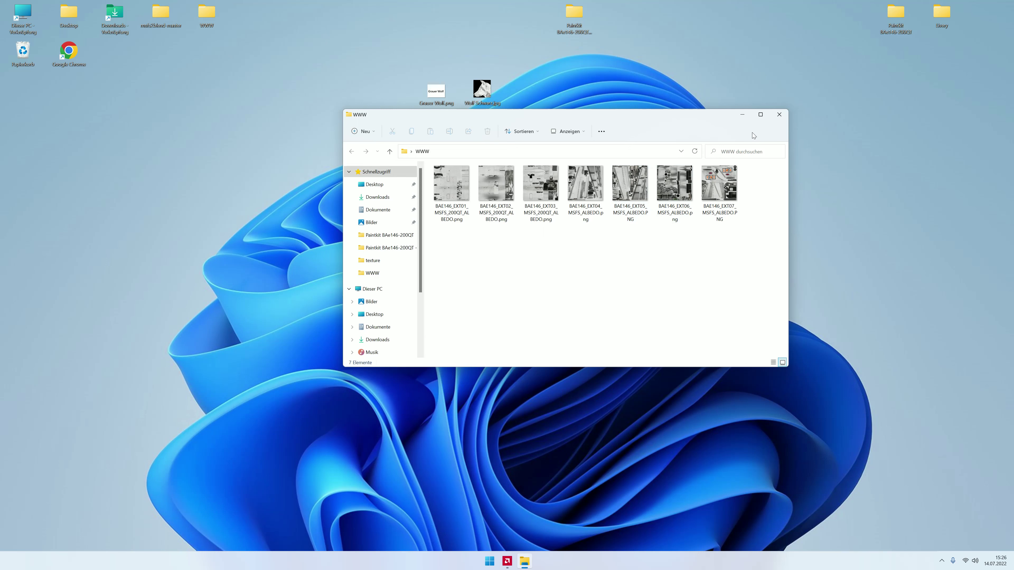
left_click(779, 114)
left_click_drag(206, 12, 23, 50)
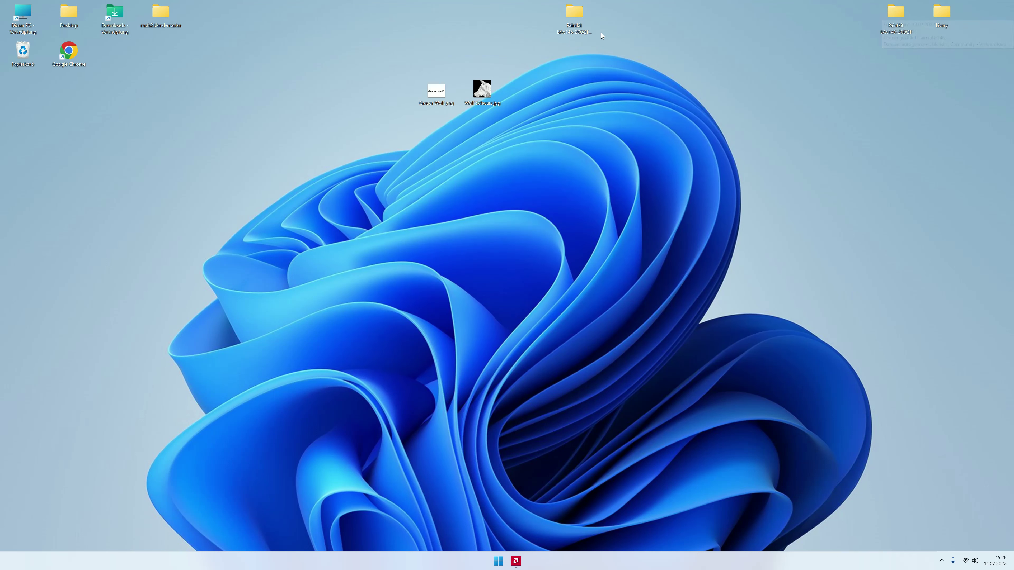
Step: Browse the Livery folder and the justflight-aircraft-146-200QT GW SimObjects folder
double_click(938, 11)
left_click_drag(466, 193, 207, 171)
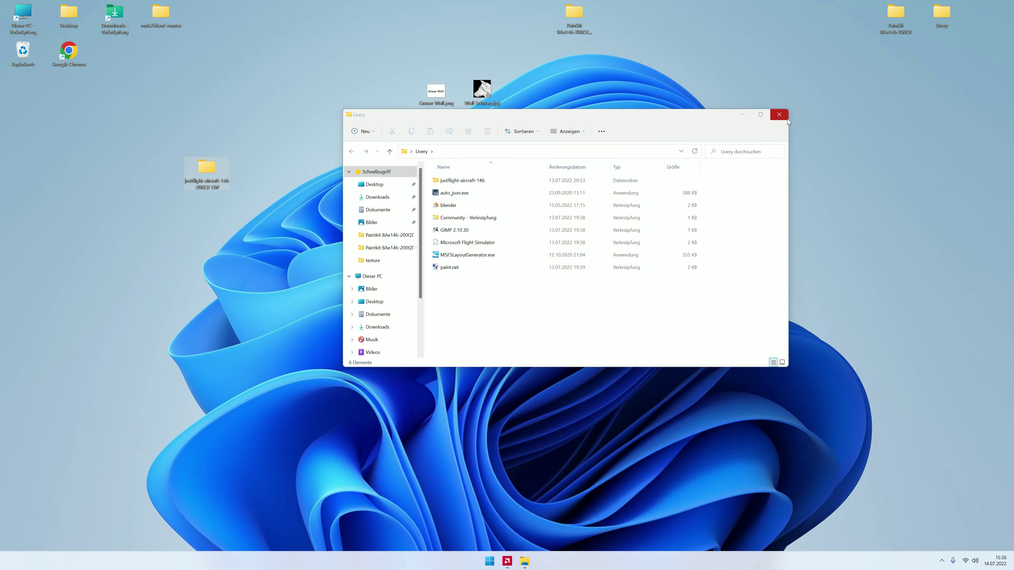
left_click(786, 118)
key("Return")
double_click(449, 177)
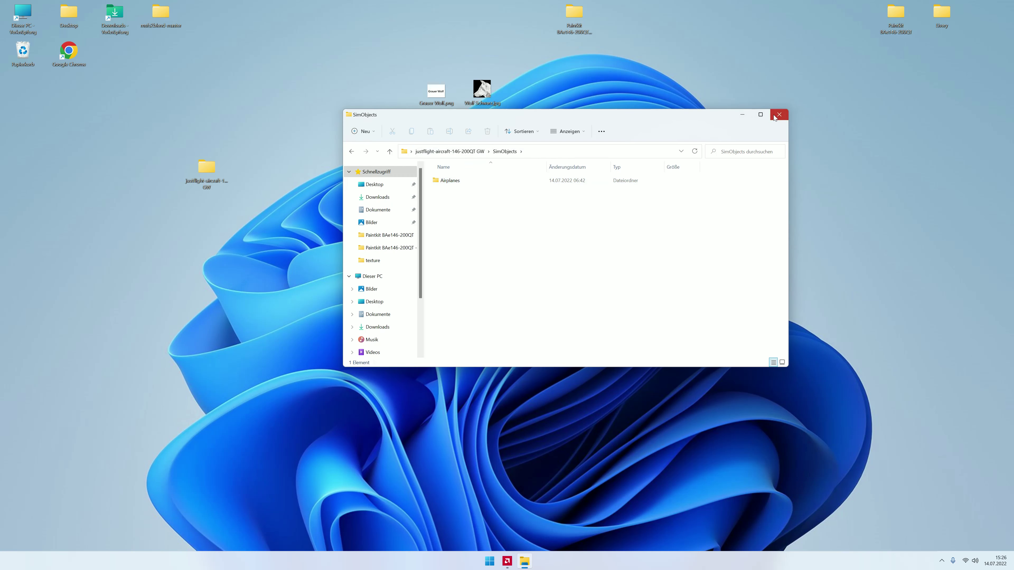
left_click(774, 117)
Step: Navigate Livery > justflight-aircraft-146 > SimObjects > Airplanes > JF_146_200QT > texture
double_click(922, 22)
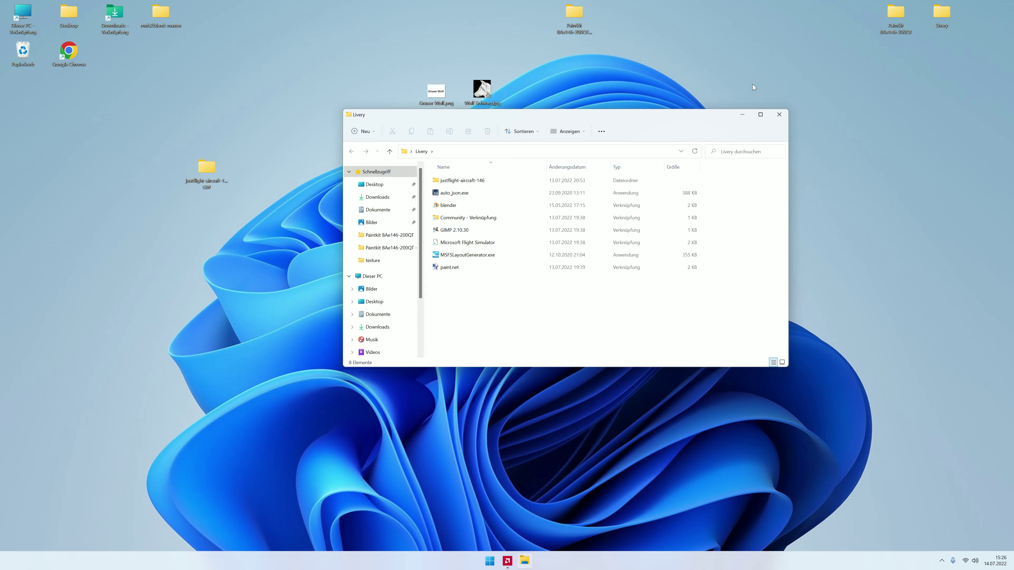
double_click(457, 182)
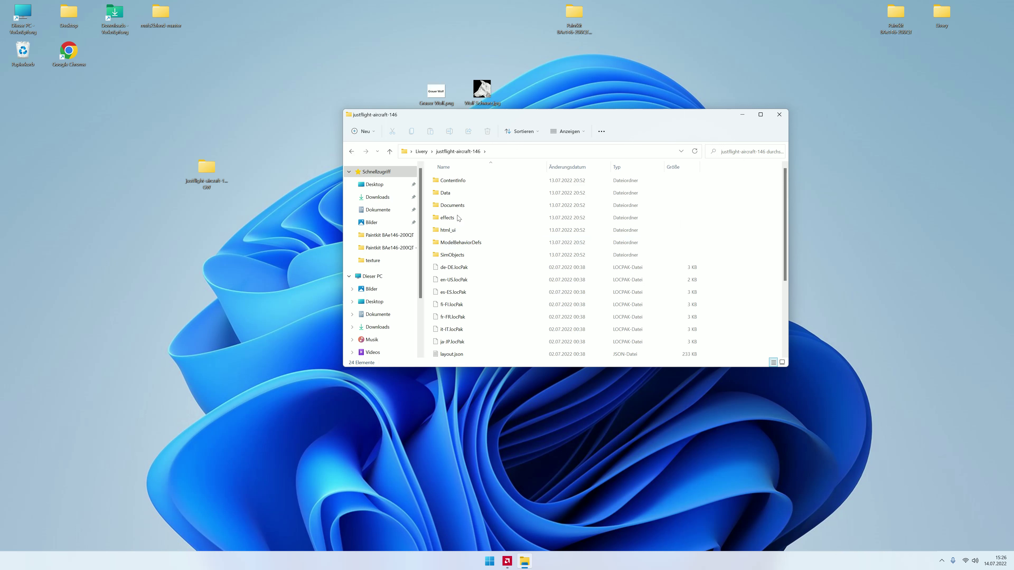
scroll(464, 248, "down", 1)
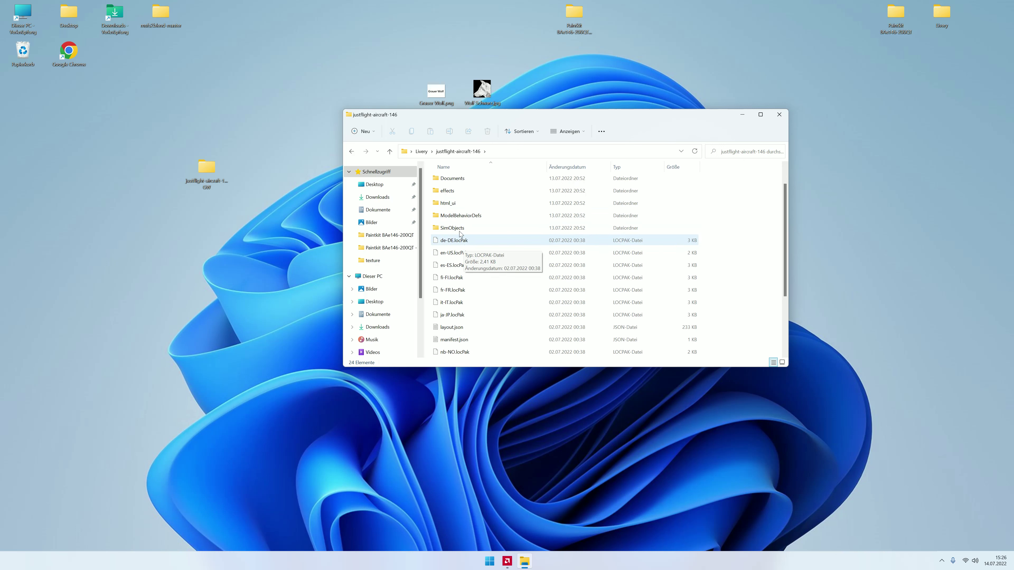
scroll(460, 236, "up", 1)
double_click(457, 255)
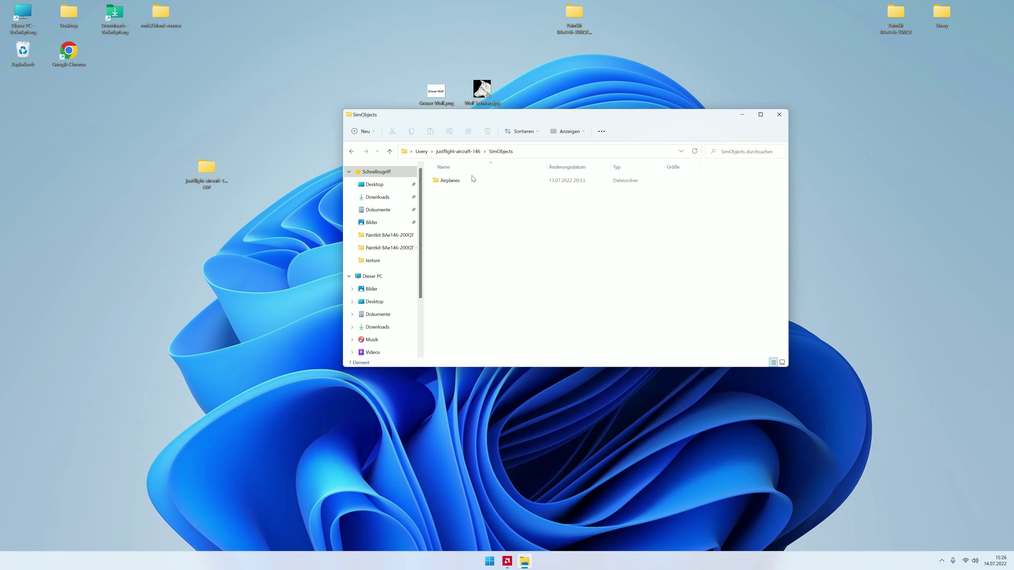
double_click(471, 179)
double_click(463, 218)
double_click(453, 219)
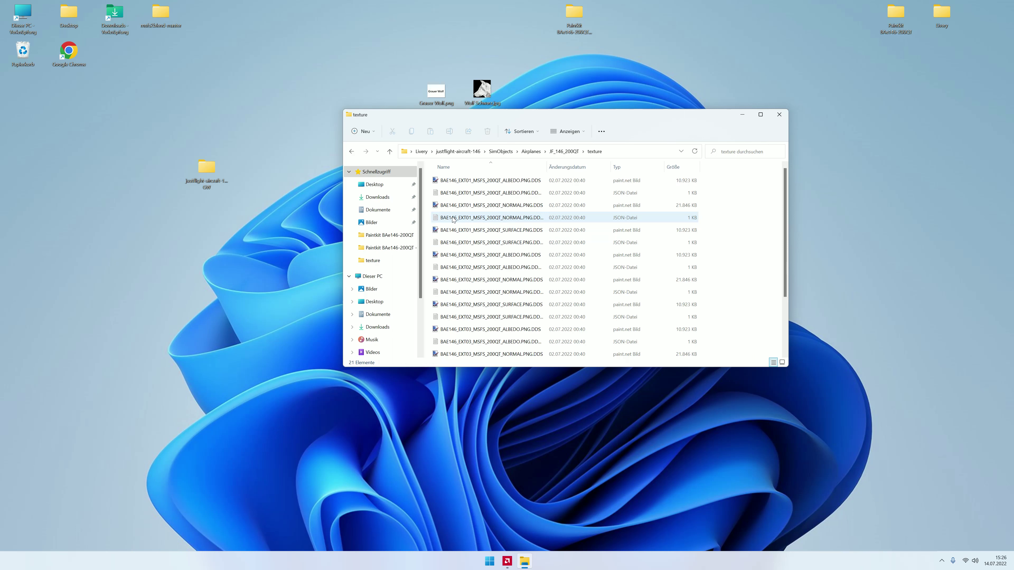
Step: Create Neuer Ordner on the desktop; the first ALBEDO and NORMAL drags are abandoned
right_click(208, 240)
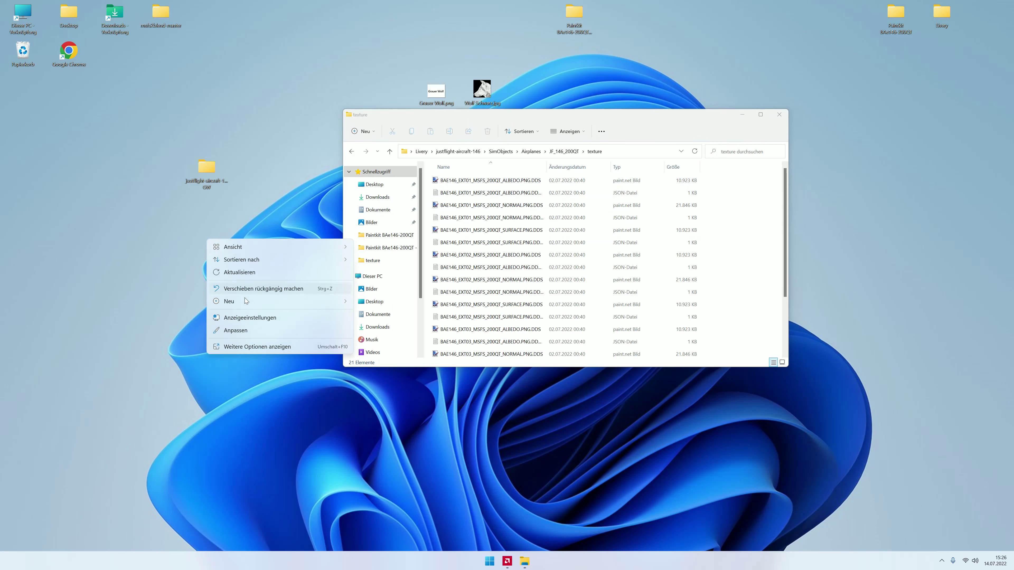
mouse_move(237, 300)
left_click(361, 304)
right_click_drag(462, 180, 207, 245)
left_click(462, 205)
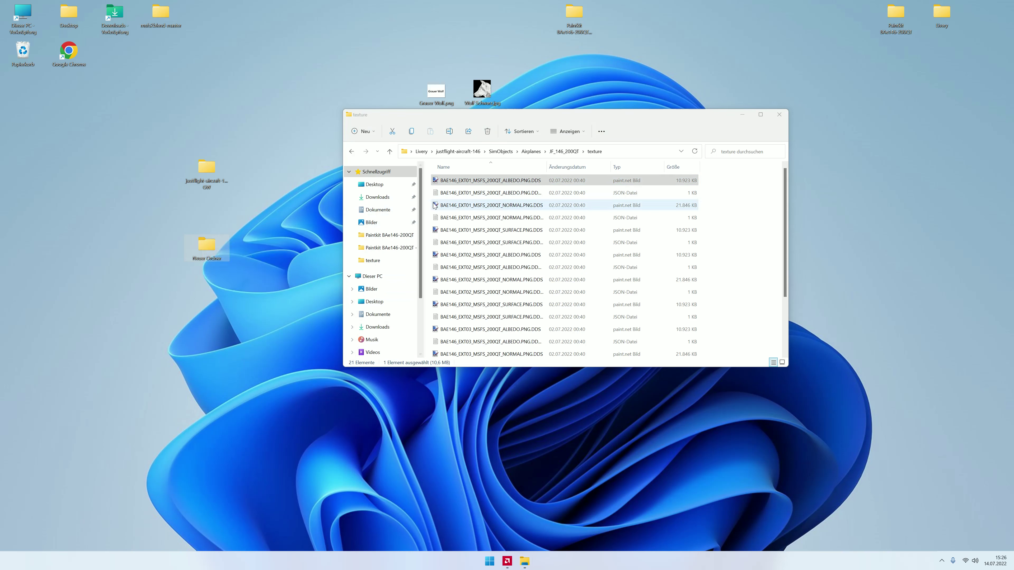
left_click_drag(462, 205, 203, 248)
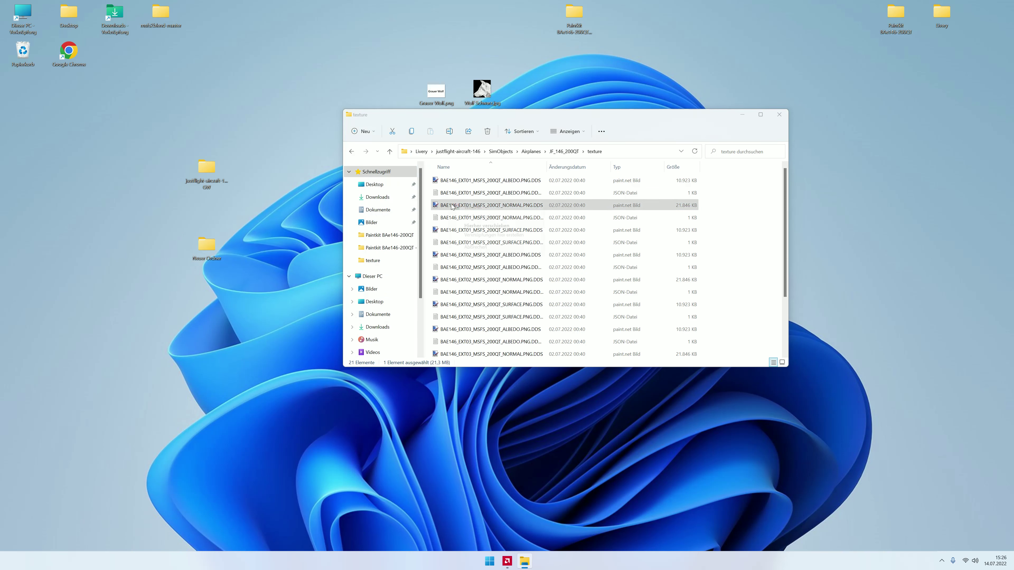
right_click_drag(202, 247, 449, 202)
left_click(442, 236)
Step: Copy the EXT02 and EXT03 ALBEDO DDS textures into Neuer Ordner and open EXT01 in paint.net
left_click_drag(467, 256, 193, 258)
right_click_drag(193, 258, 196, 244)
left_click(218, 262)
right_click_drag(469, 329, 206, 252)
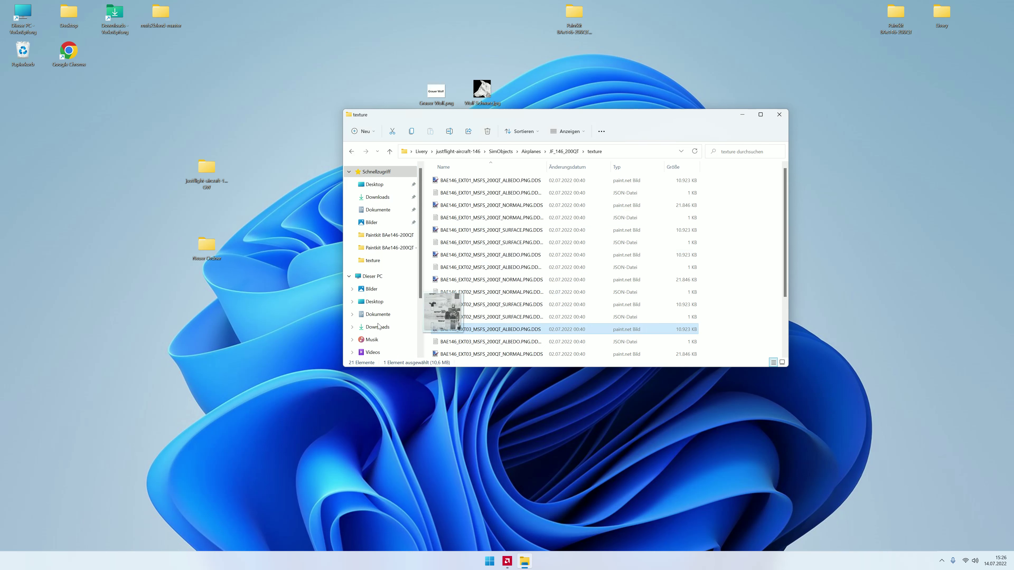
left_click(229, 266)
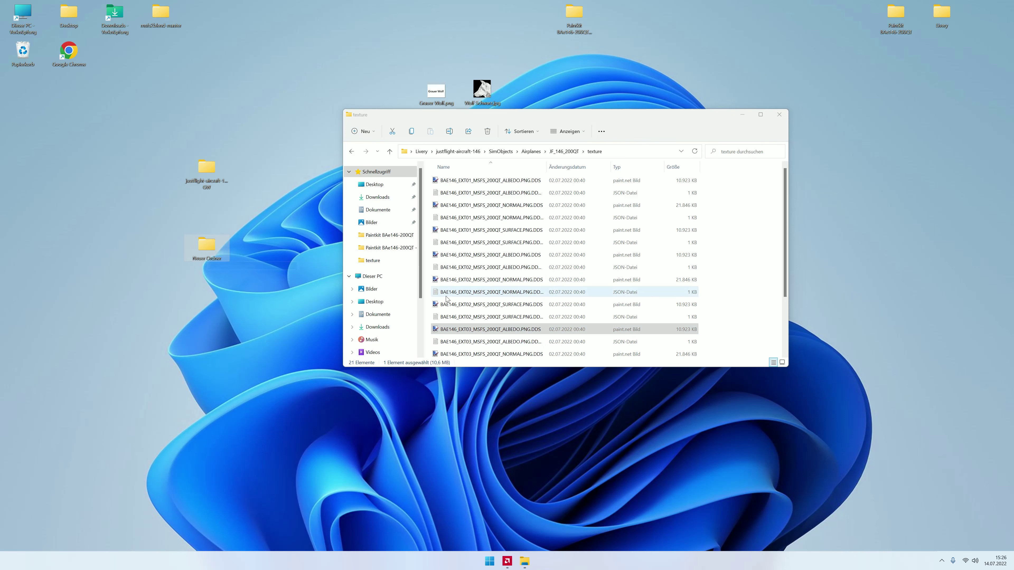
scroll(465, 296, "down", 2)
left_click(466, 295)
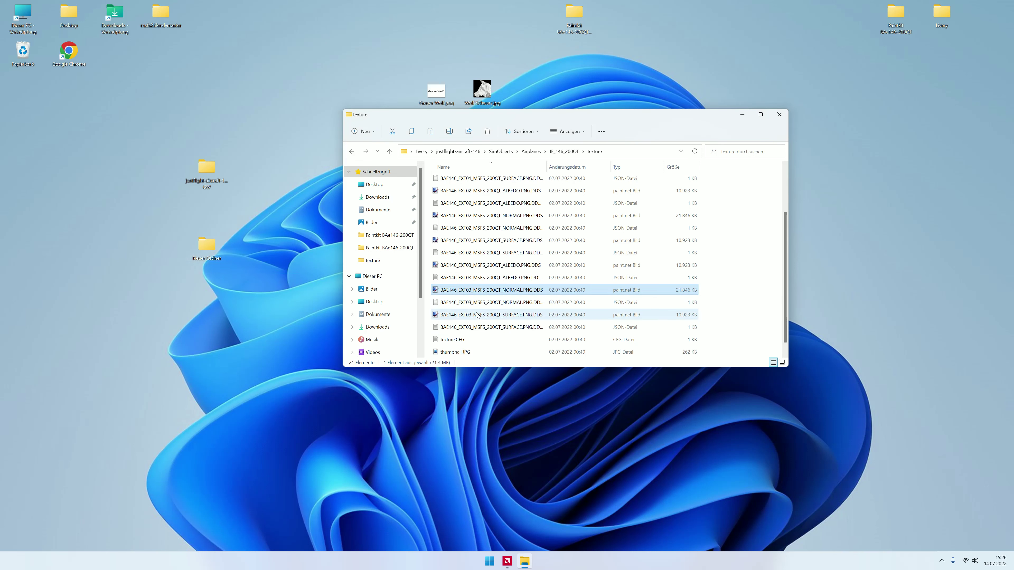
left_click(779, 114)
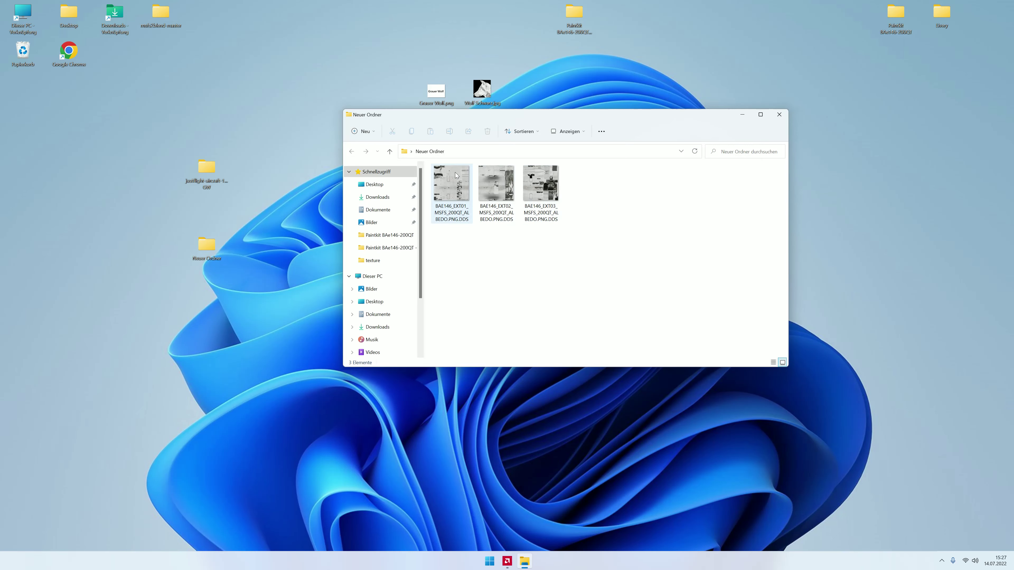
double_click(458, 174)
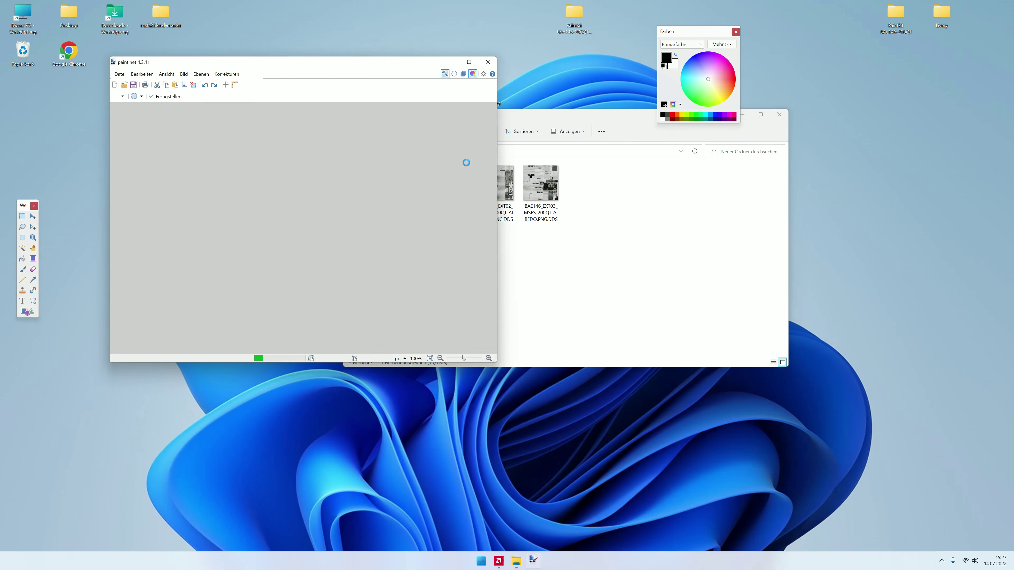
Step: Save the EXT01 ALBEDO texture as a PNG copy in Neuer Ordner
left_click(130, 74)
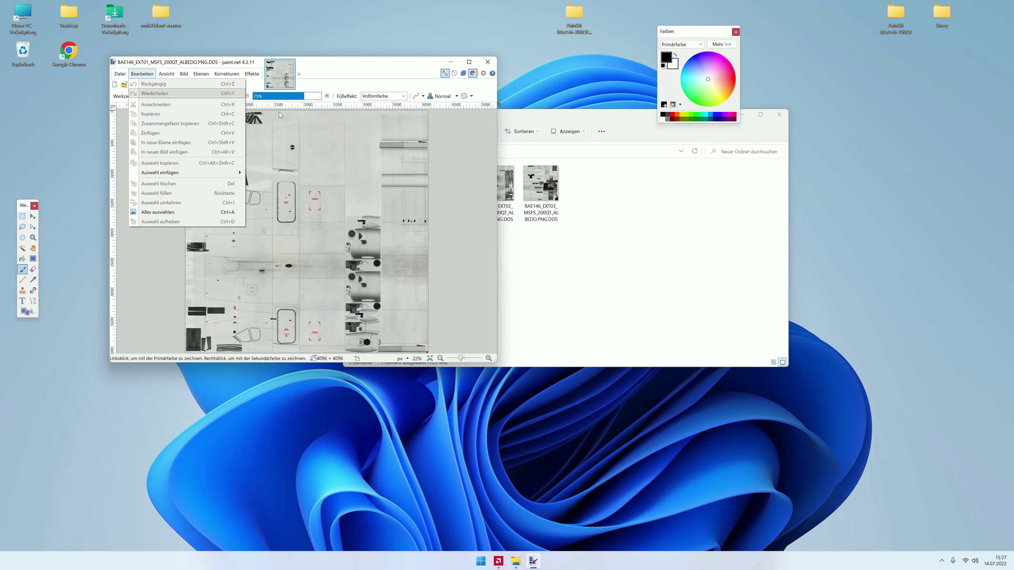
left_click(120, 76)
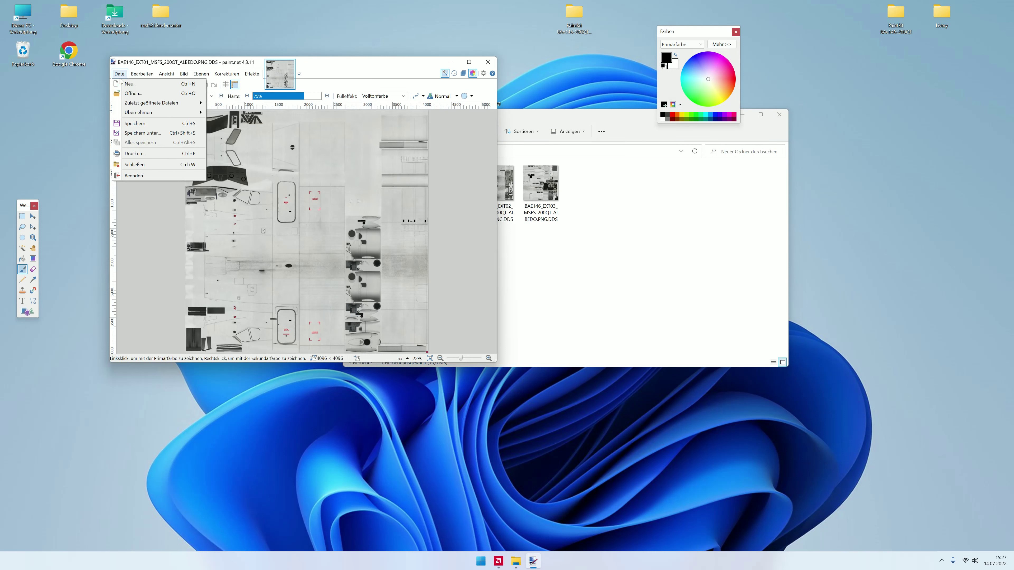
left_click(129, 124)
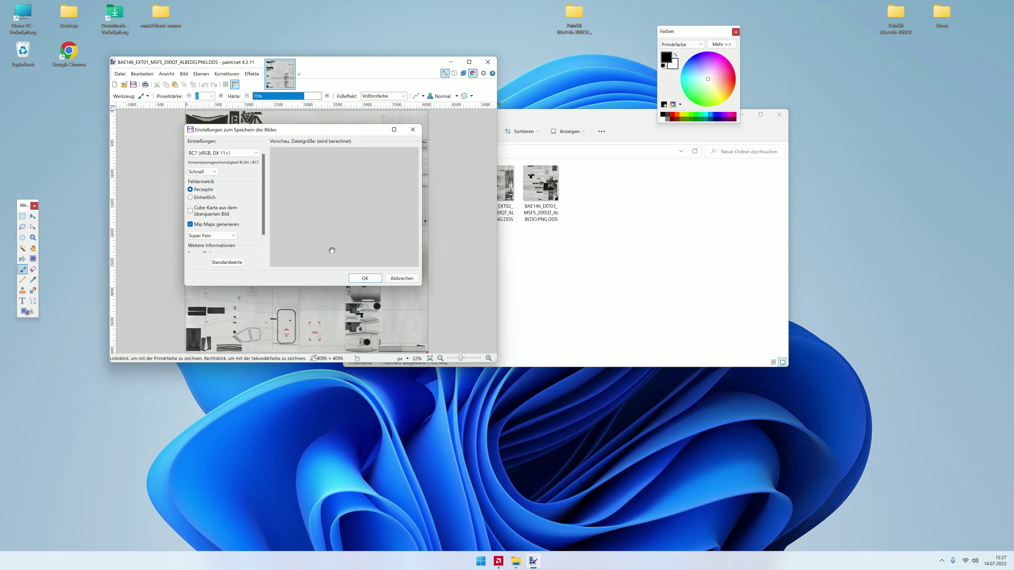
key("Escape")
left_click(126, 76)
left_click(131, 137)
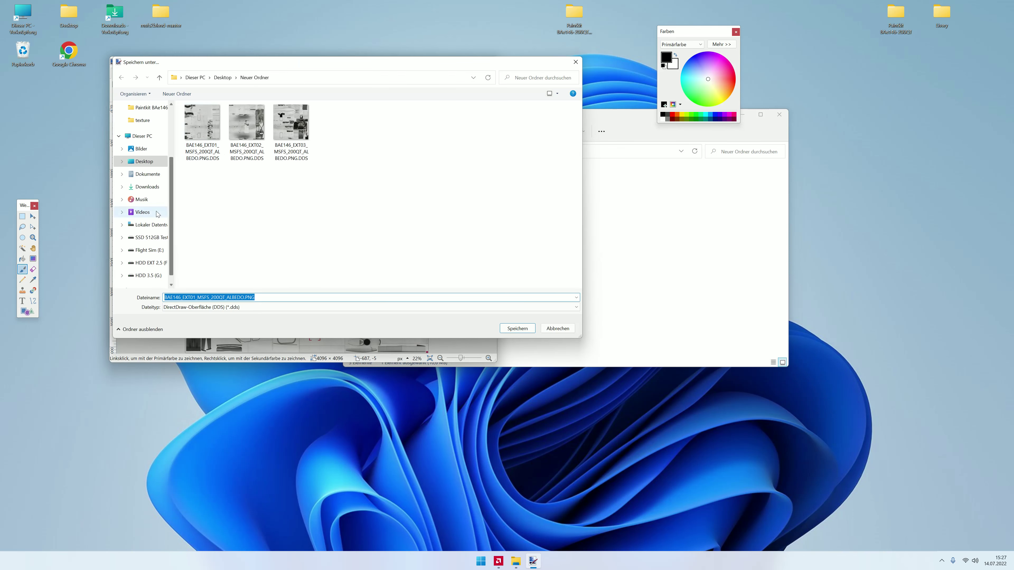
left_click(219, 308)
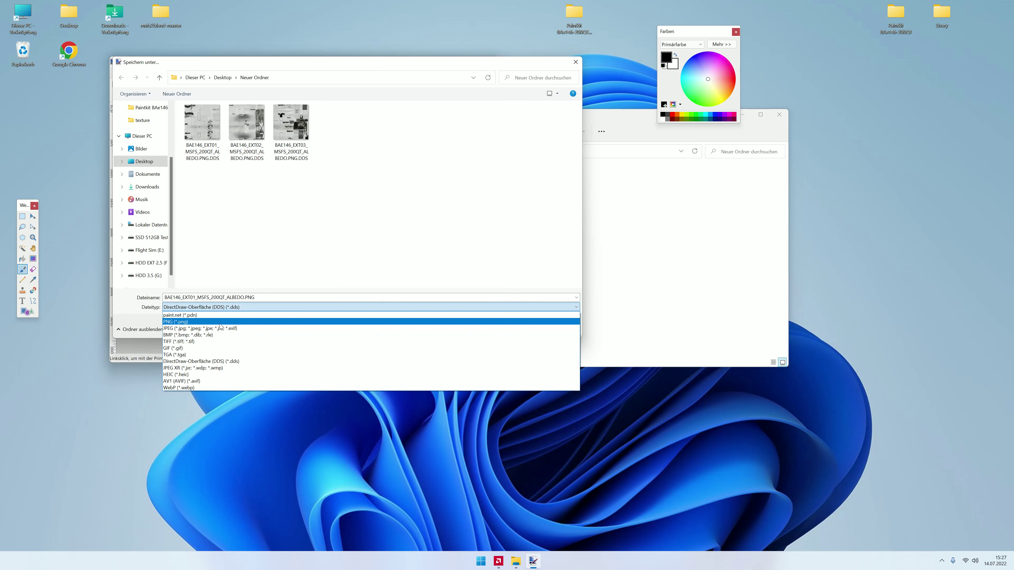
left_click(514, 338)
left_click(527, 331)
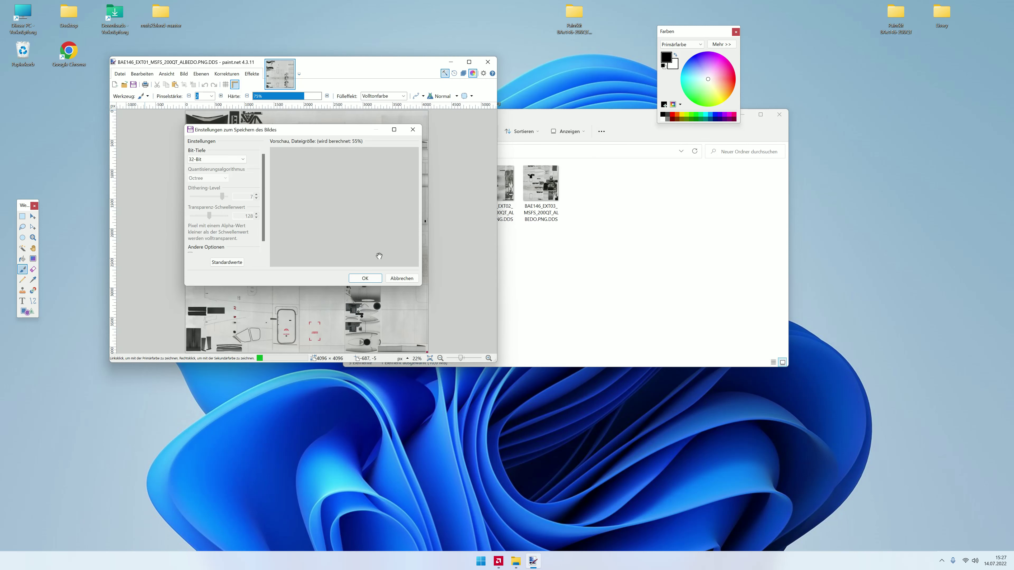
left_click(371, 280)
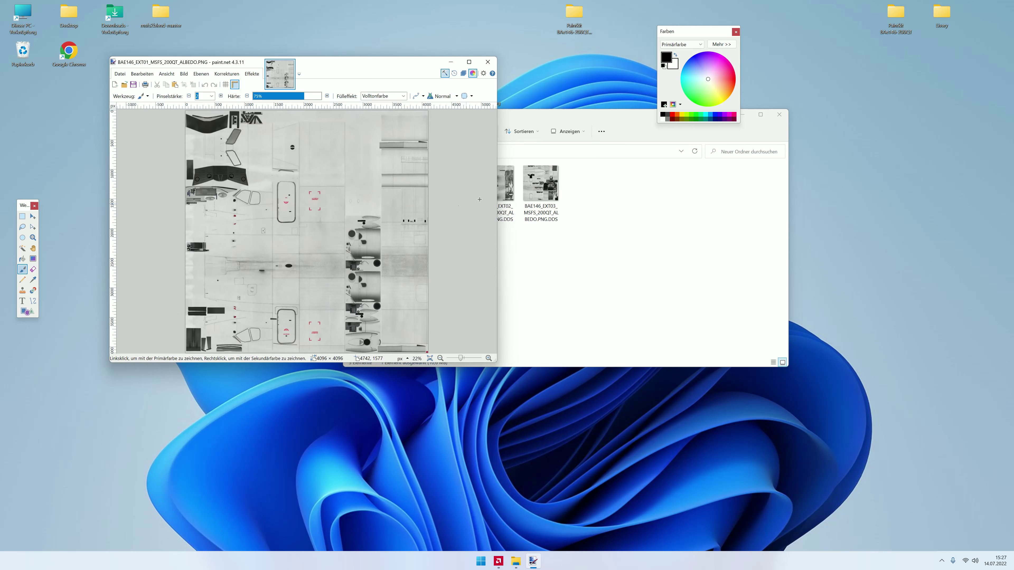
left_click(489, 60)
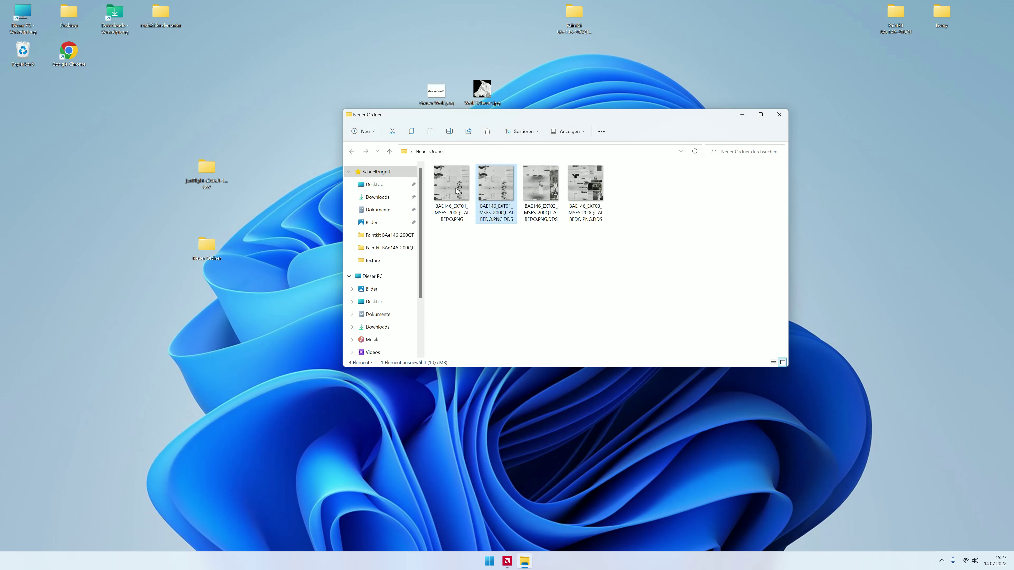
Step: Open the EXT02 ALBEDO texture and save it as a PNG
double_click(531, 187)
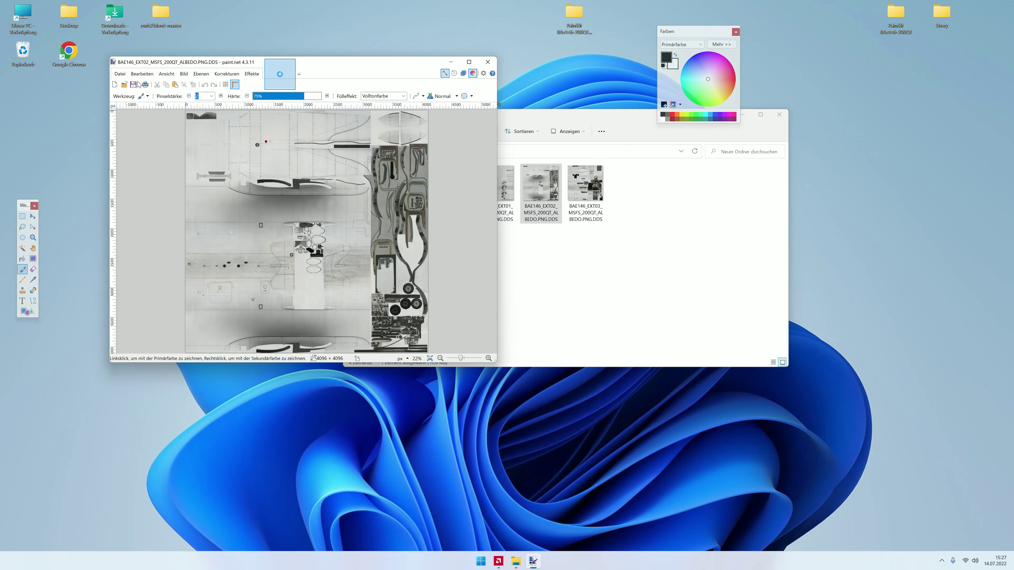
left_click(120, 74)
left_click(142, 133)
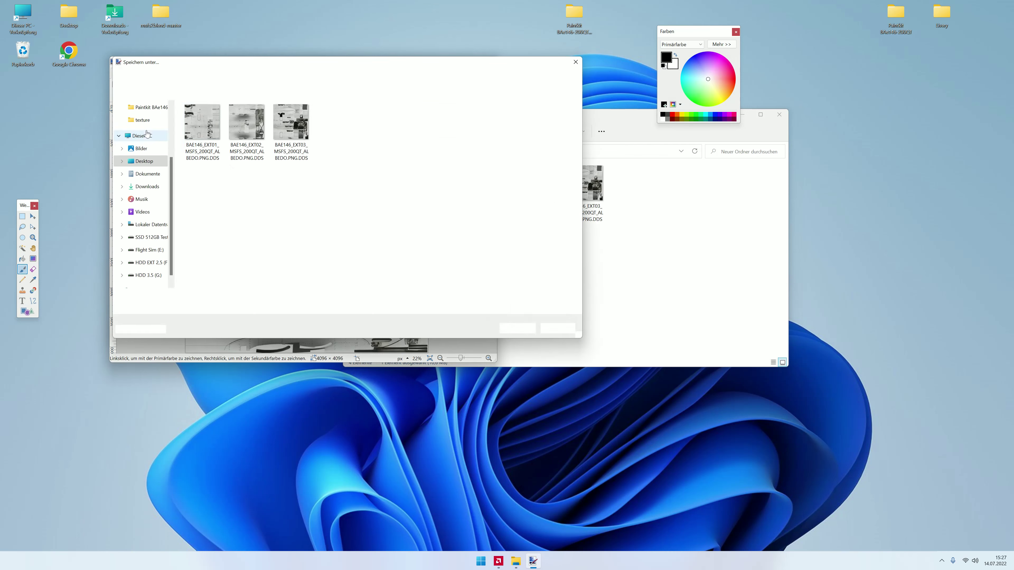
left_click(185, 307)
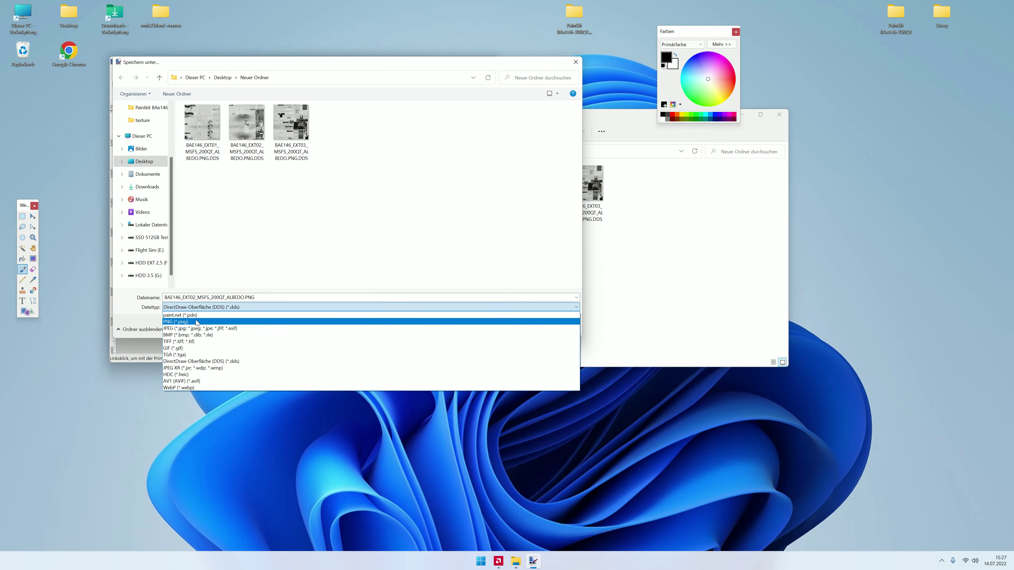
left_click(359, 318)
left_click(530, 331)
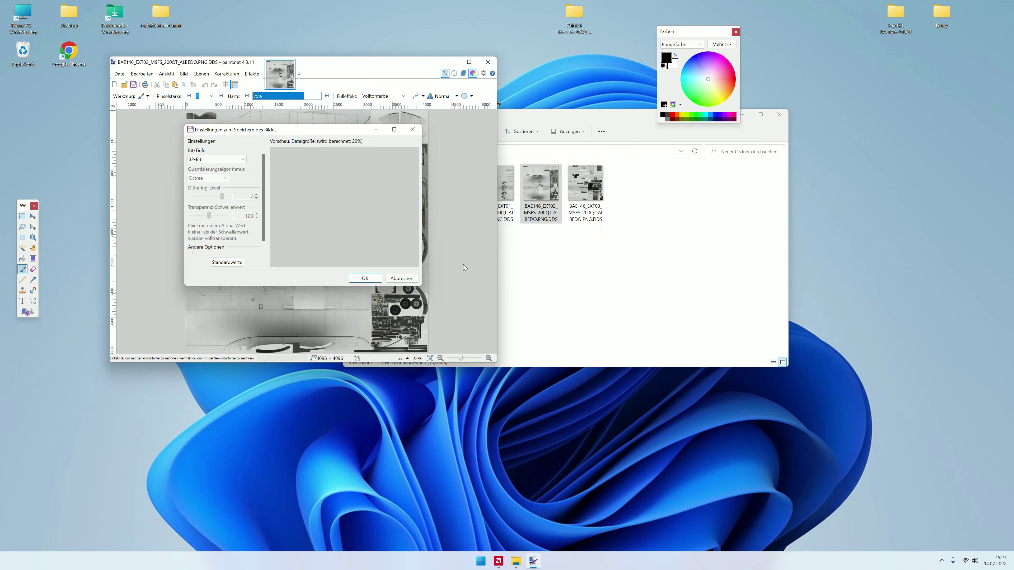
left_click(365, 278)
left_click(586, 181)
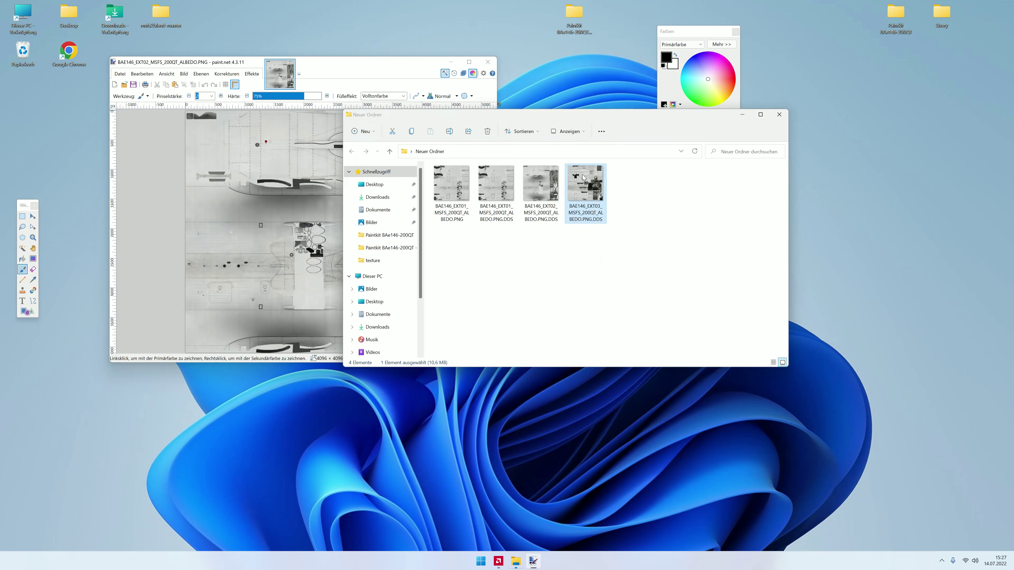
Step: Open the EXT03 ALBEDO texture, save it as a PNG, and close paint.net
double_click(637, 184)
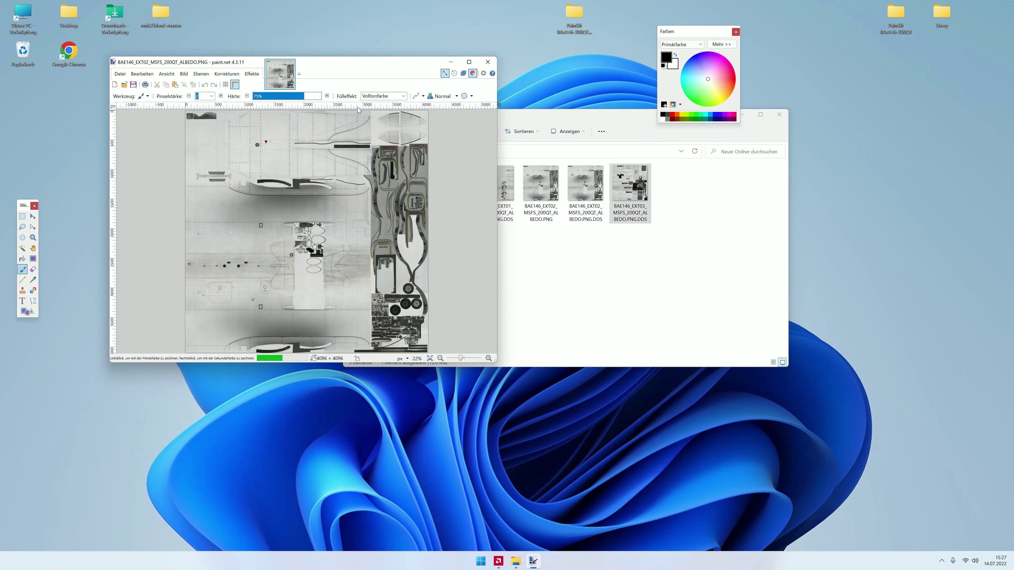
left_click(119, 73)
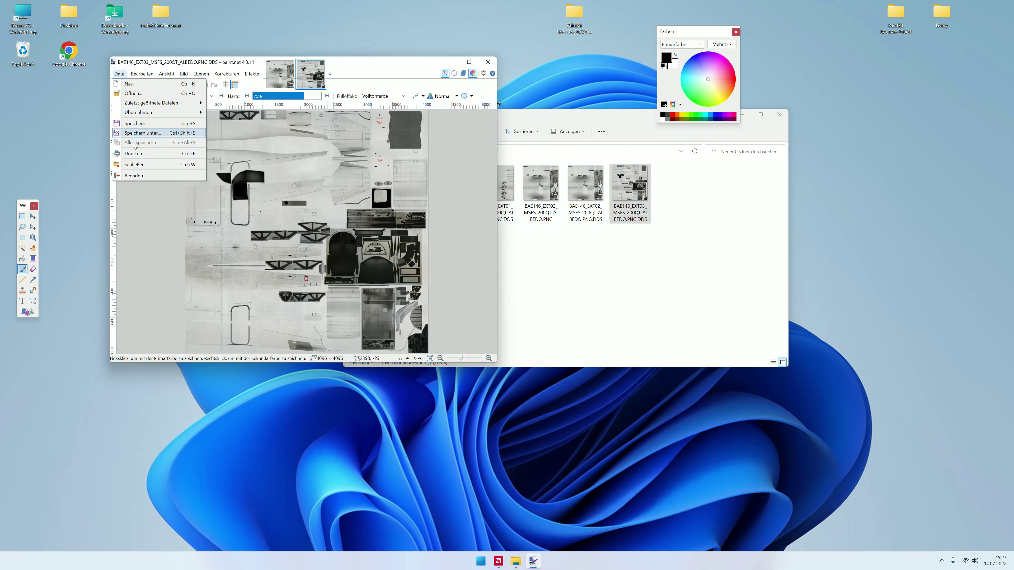
left_click(140, 134)
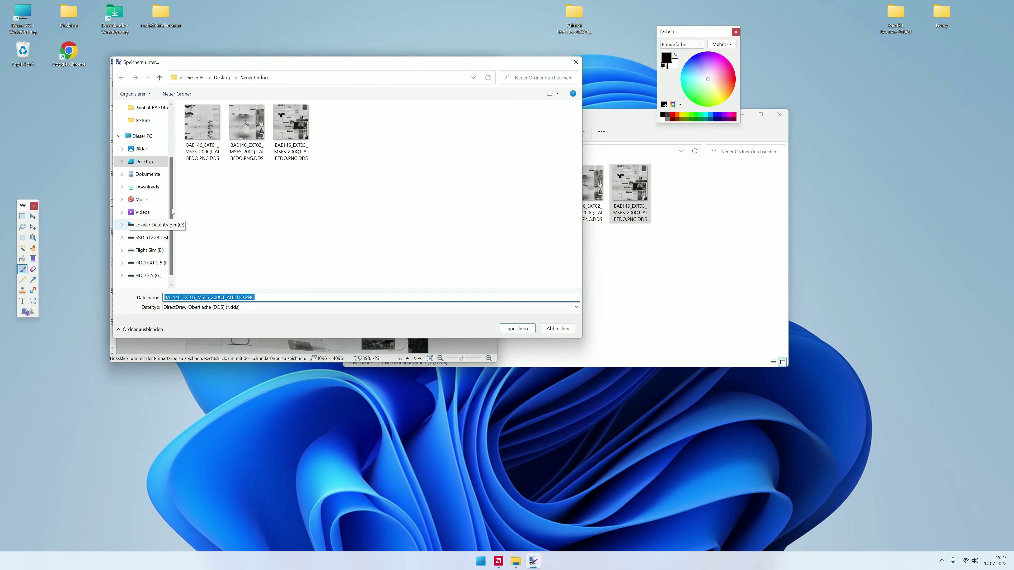
left_click(259, 307)
left_click(235, 320)
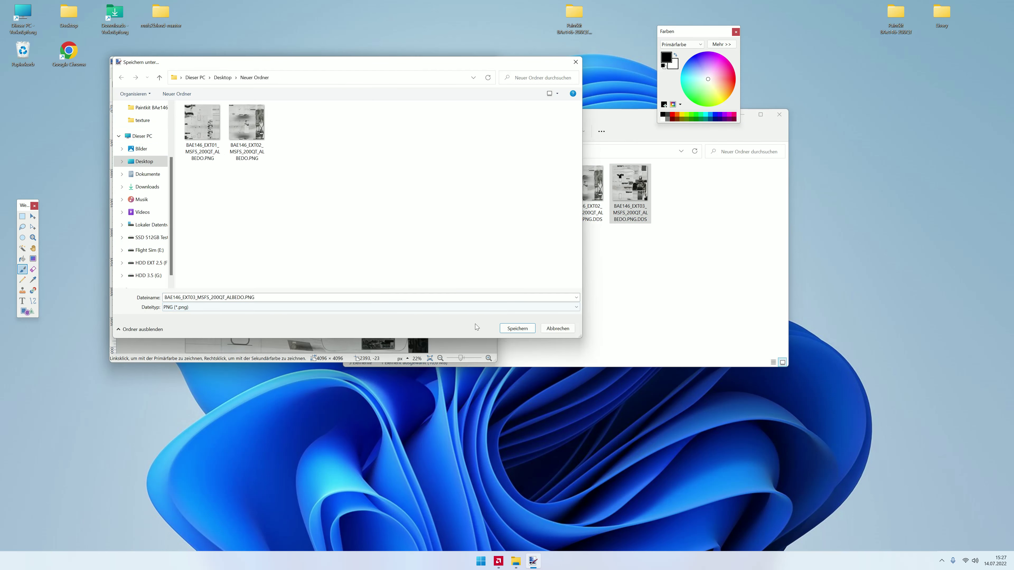
left_click(505, 330)
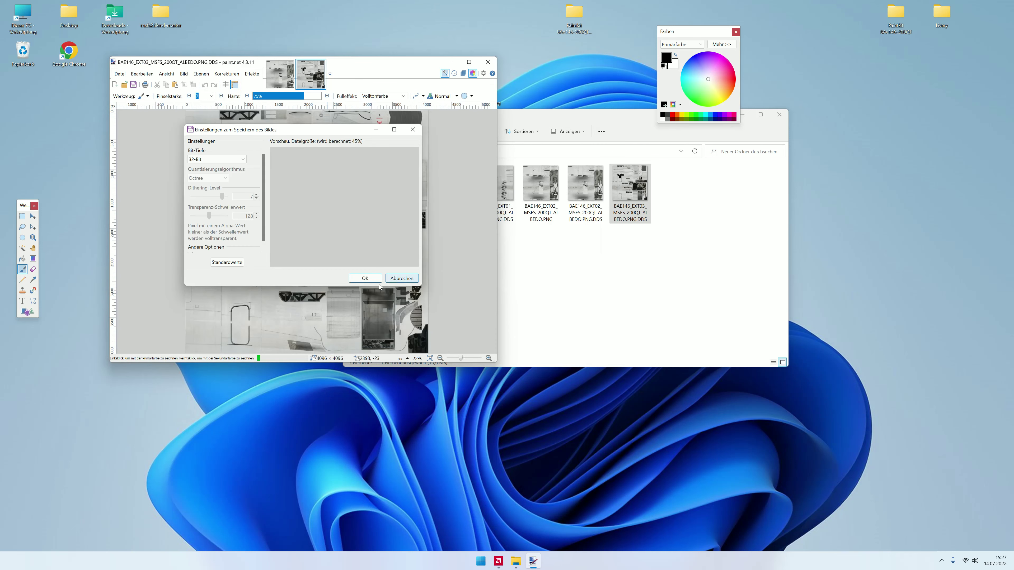
left_click(366, 276)
left_click(488, 62)
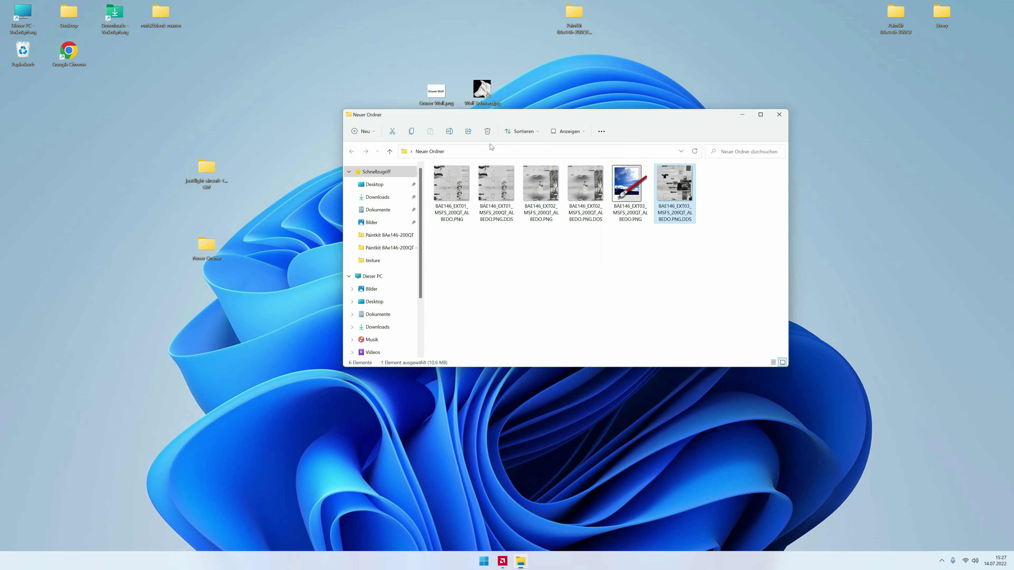
left_click(500, 183)
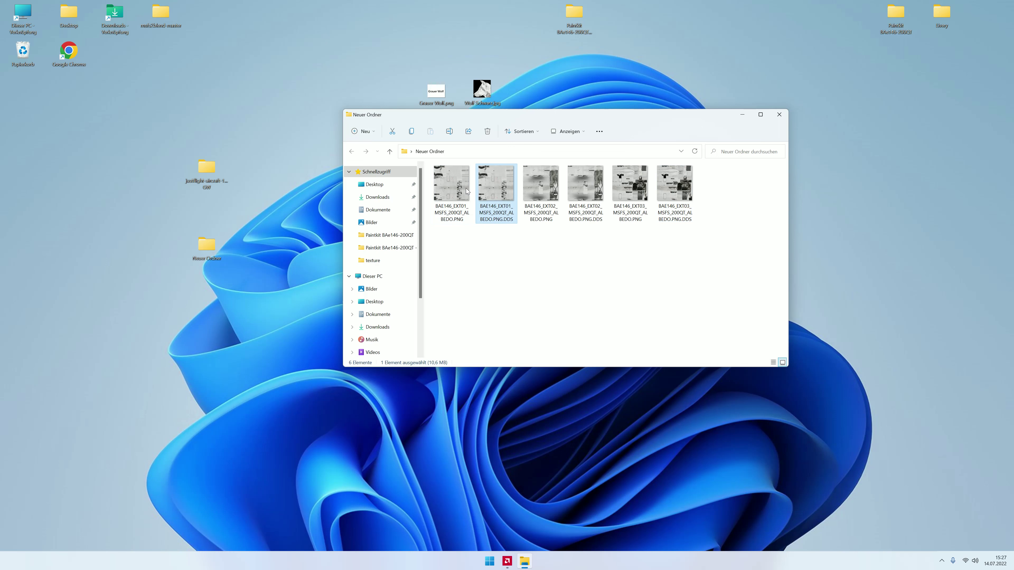
Step: Delete the EXT01, EXT02 and EXT03 DDS copies from Neuer Ordner to the recycle bin
left_click_drag(497, 182, 23, 50)
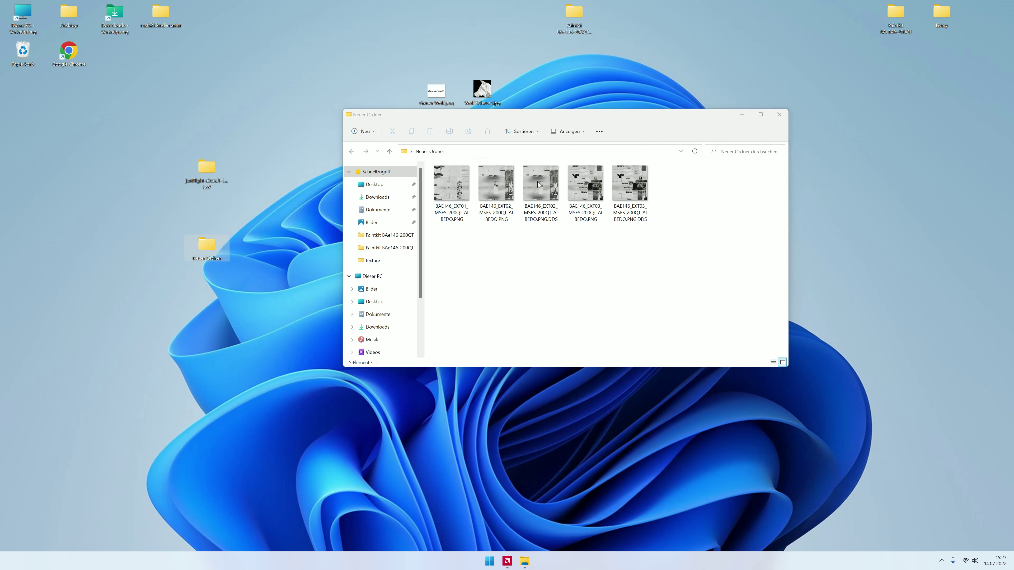
left_click_drag(538, 184, 22, 50)
left_click_drag(585, 183, 27, 56)
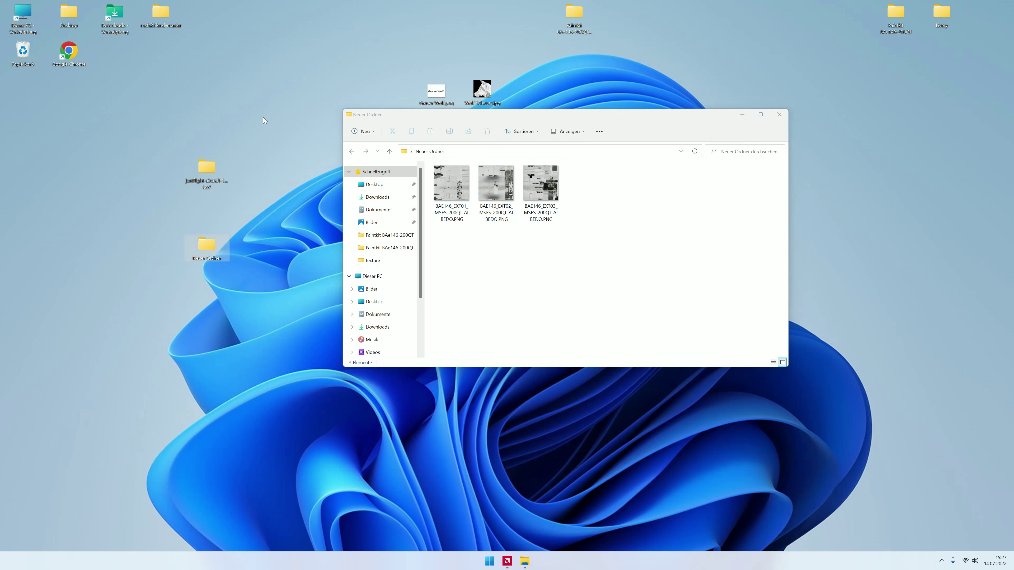
left_click(504, 199)
left_click_drag(465, 119, 379, 162)
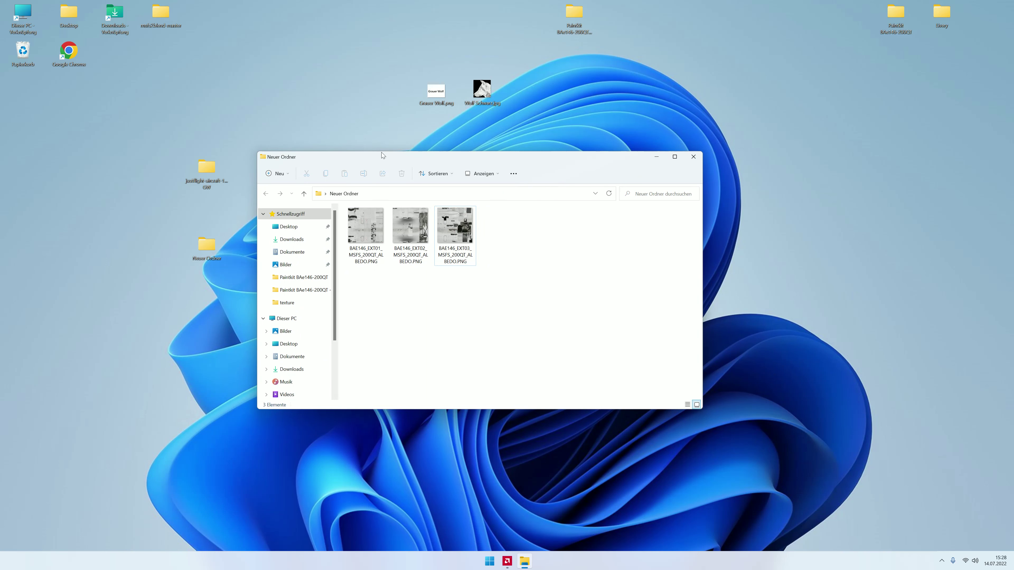
Step: Open the paintkit copy's Textures folder beside it and load EXT07 albedo in paint.net
double_click(561, 16)
left_click_drag(414, 159, 750, 123)
double_click(683, 190)
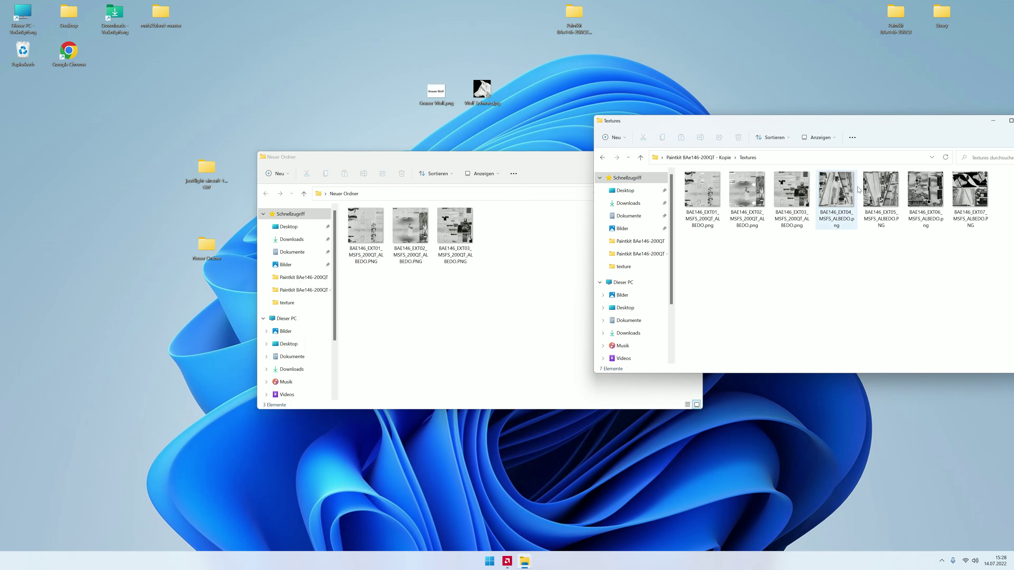
double_click(970, 192)
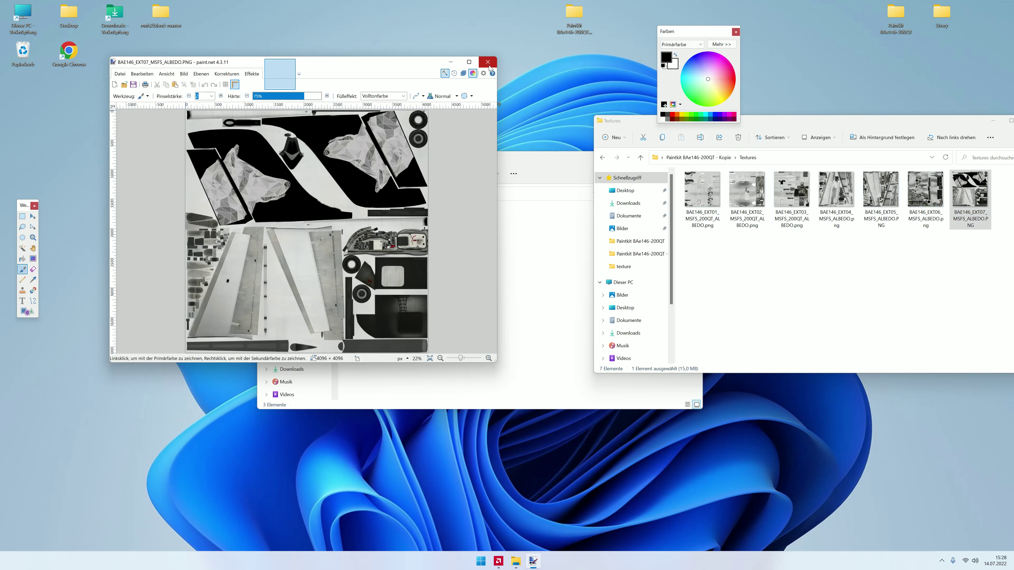
Step: Replace EXT07 in paint.net with the EXT01 albedo texture from the Textures folder
left_click(488, 64)
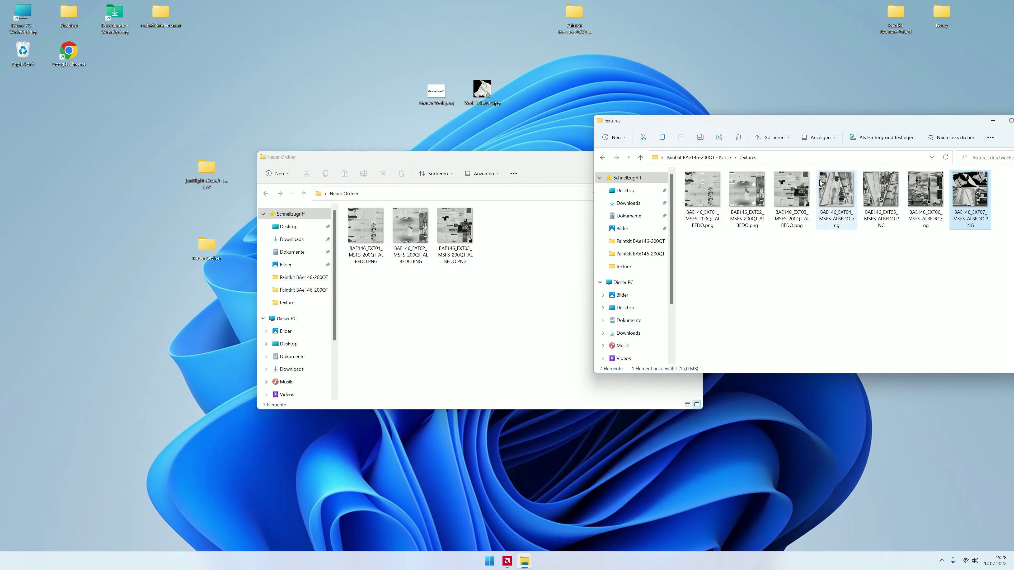
double_click(702, 189)
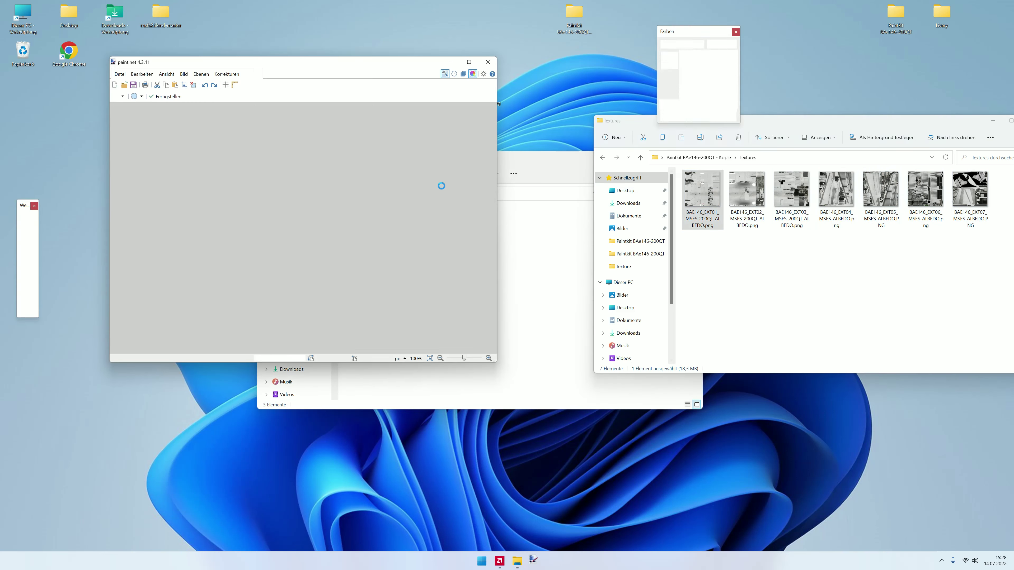
left_click(487, 63)
double_click(711, 198)
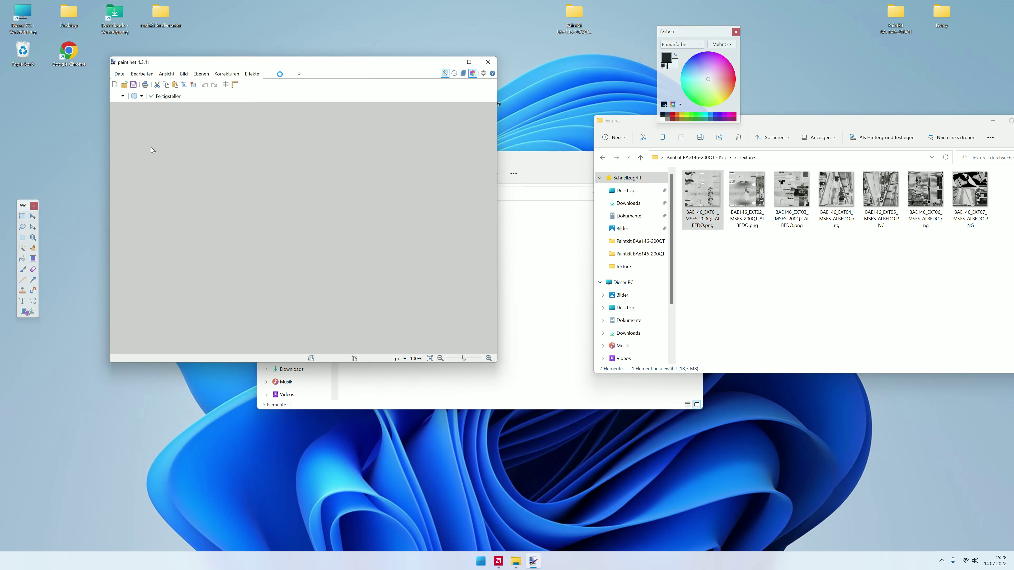
Step: Try a Paint Bucket fill on the light area around Grau, then undo it
left_click(23, 258)
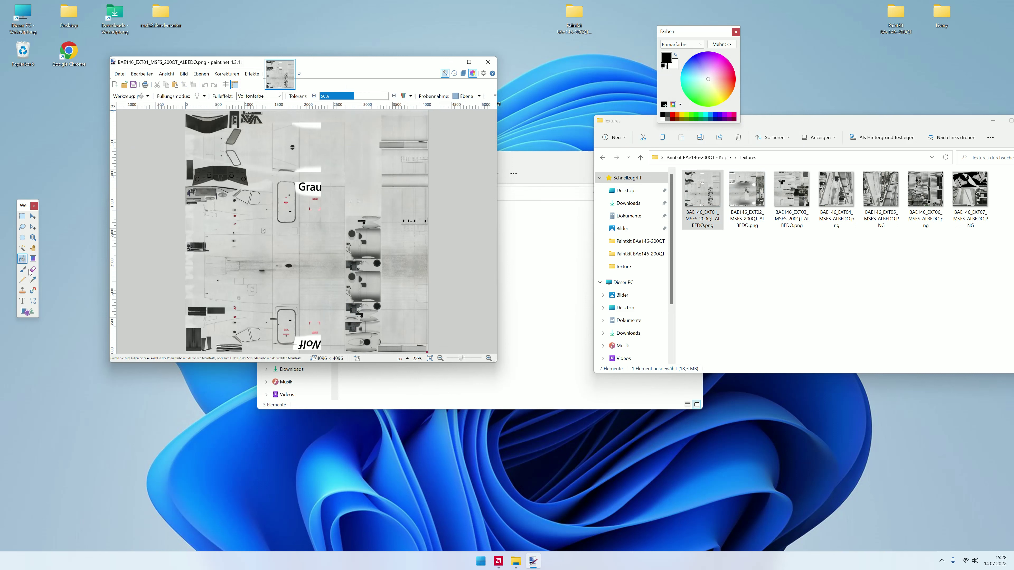
left_click(32, 279)
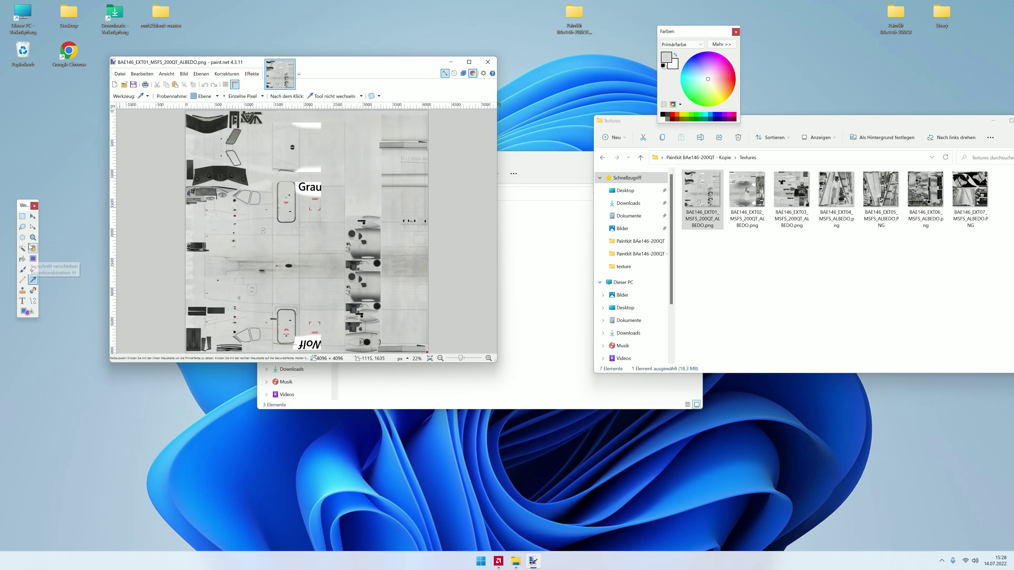
left_click(23, 258)
left_click(314, 200)
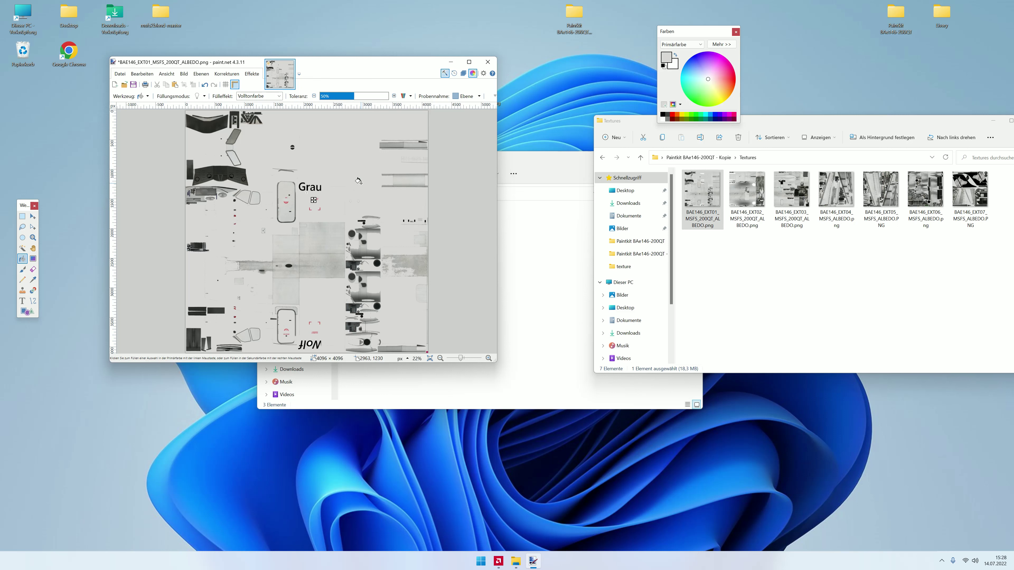
key("ctrl+z")
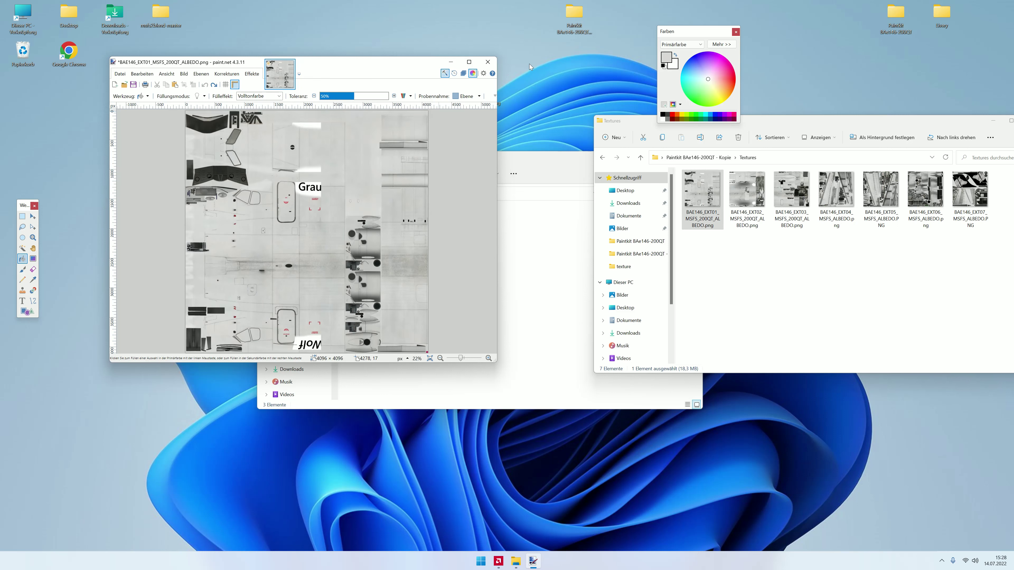
Step: Discard unsaved changes and add the Textures EXT01 file to the image as a new layer
left_click(493, 62)
left_click(329, 273)
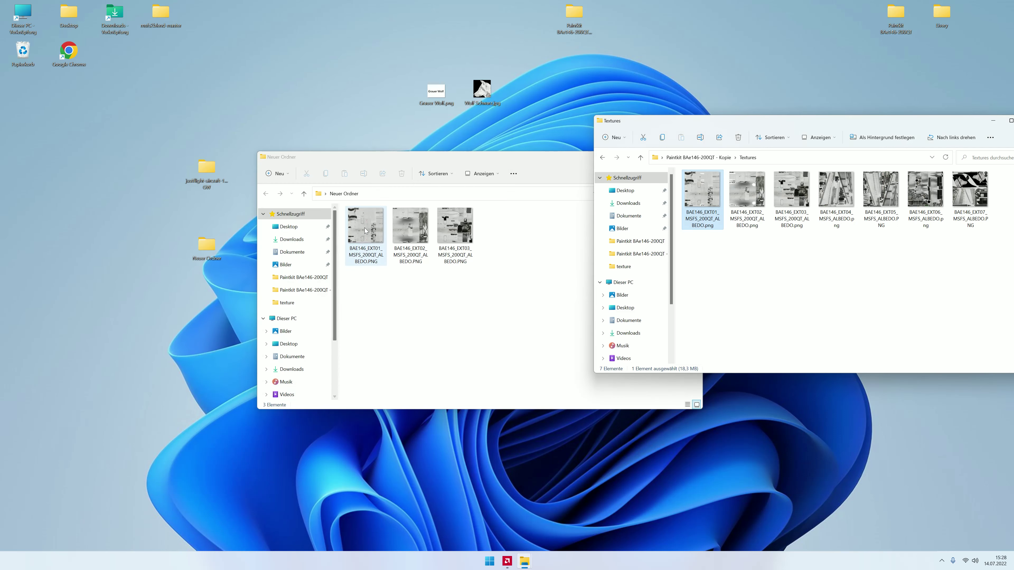
left_click(364, 228)
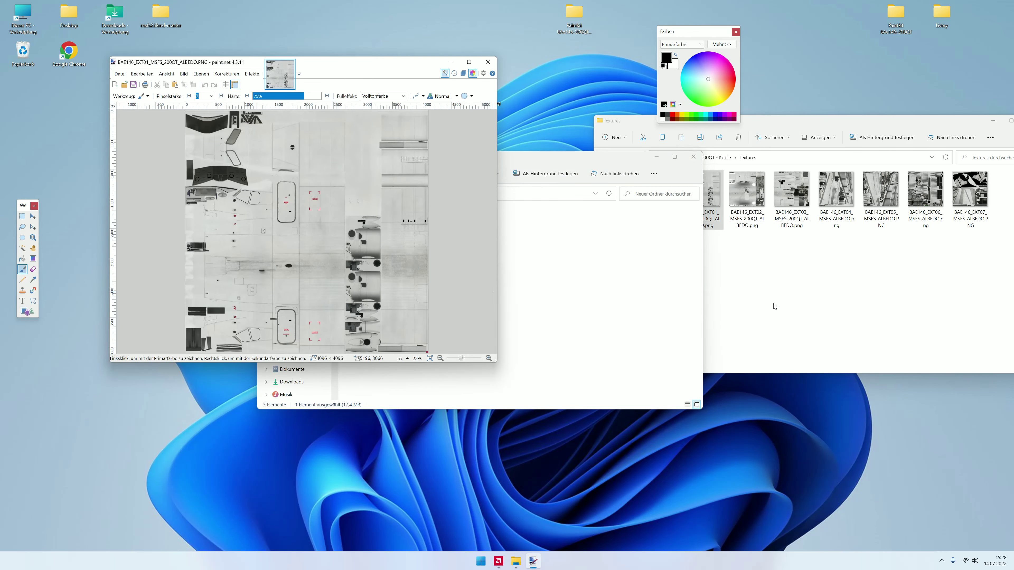
left_click(774, 306)
left_click_drag(705, 193, 318, 115)
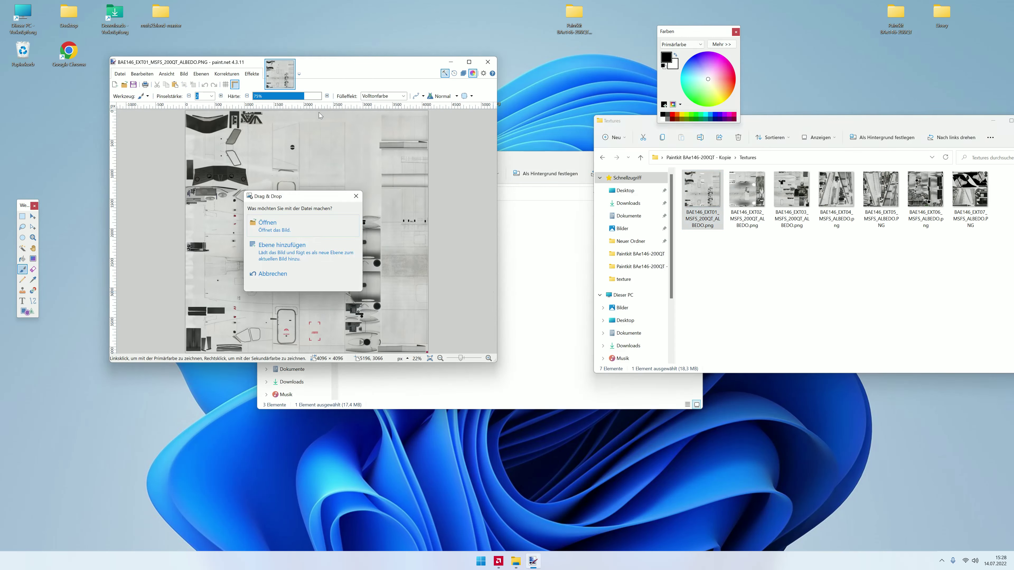
left_click(301, 246)
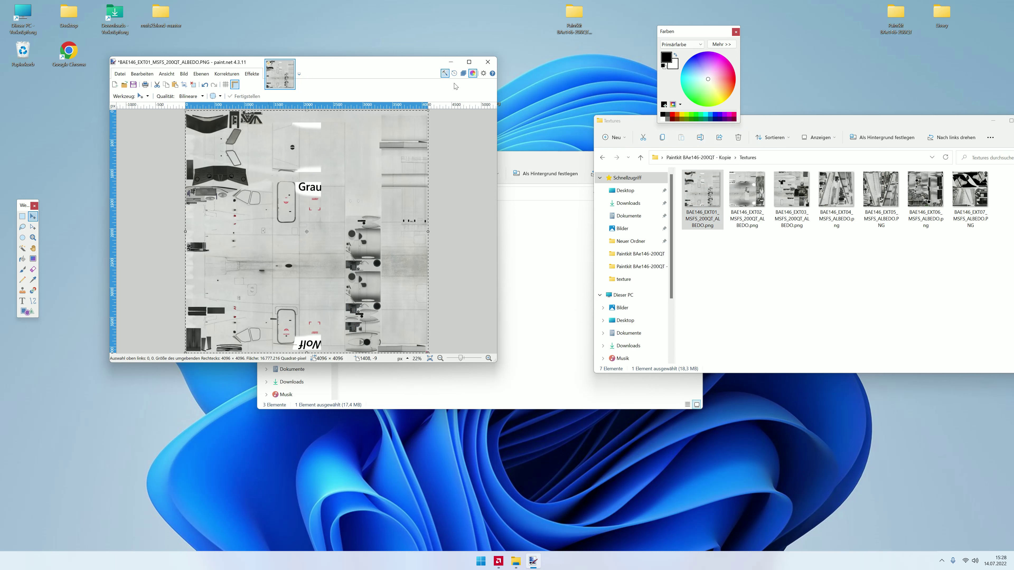
Step: Try Multiplizieren blend mode on the top layer, cancel it, and discard the layered image
left_click(462, 74)
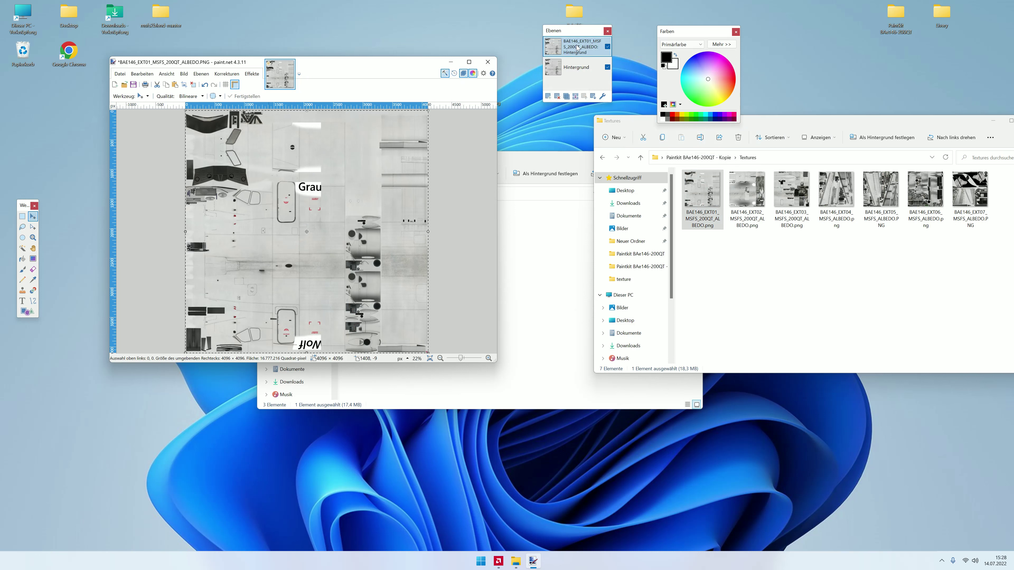
left_click(472, 74)
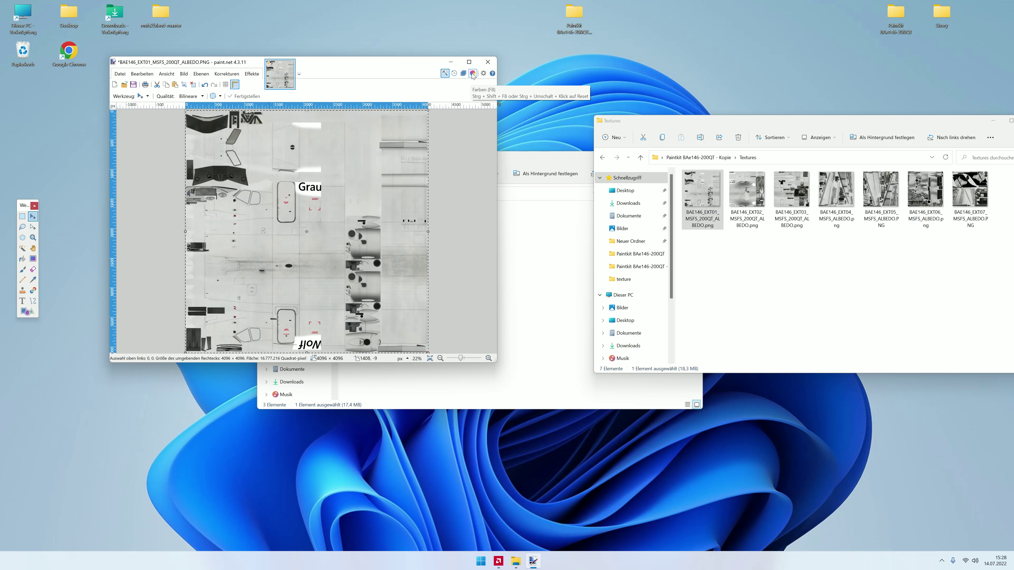
left_click(472, 74)
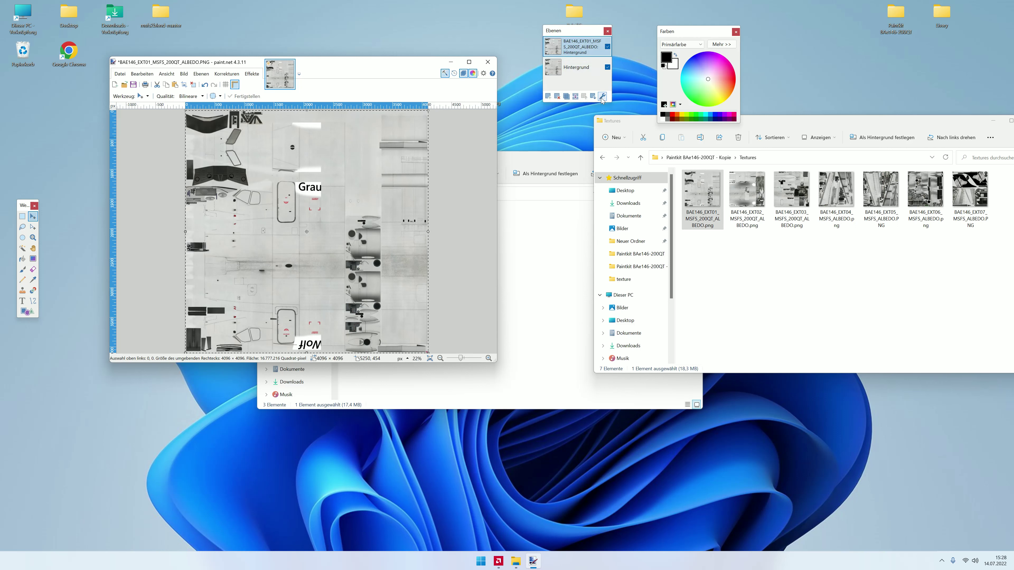
left_click(602, 96)
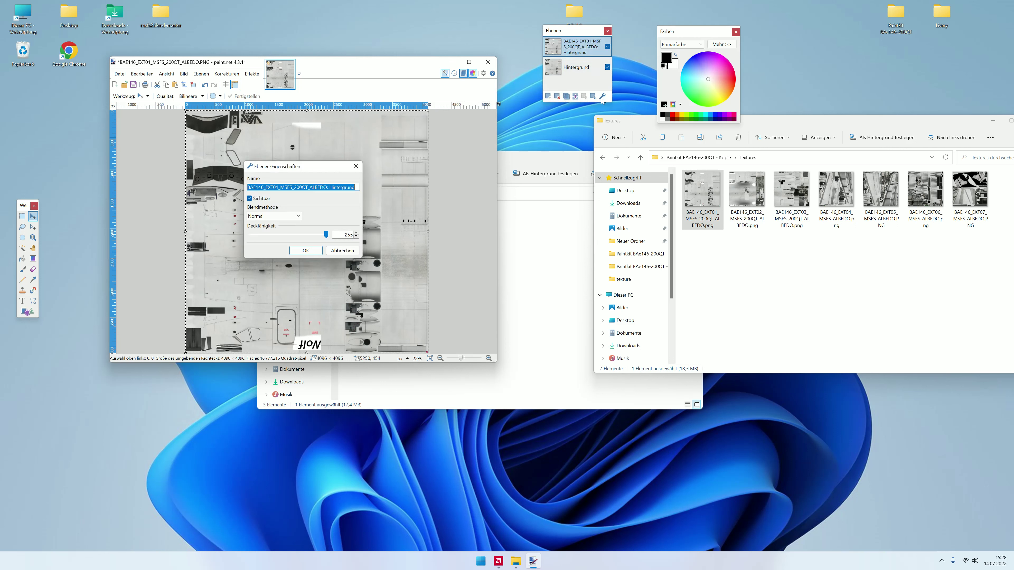
left_click(296, 216)
left_click(271, 231)
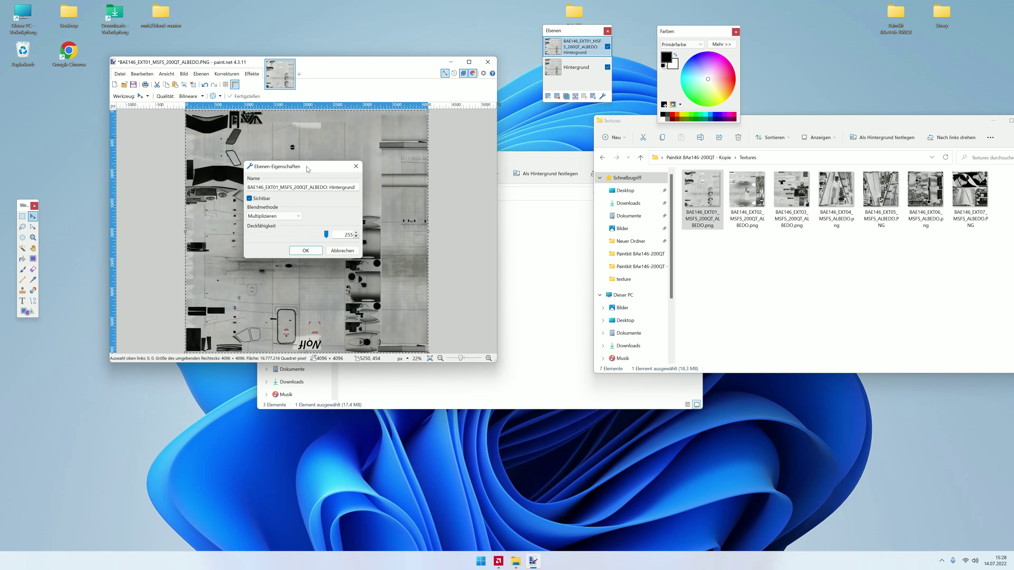
mouse_move(307, 168)
left_mouse_down()
mouse_move(559, 185)
mouse_move(394, 172)
left_mouse_up()
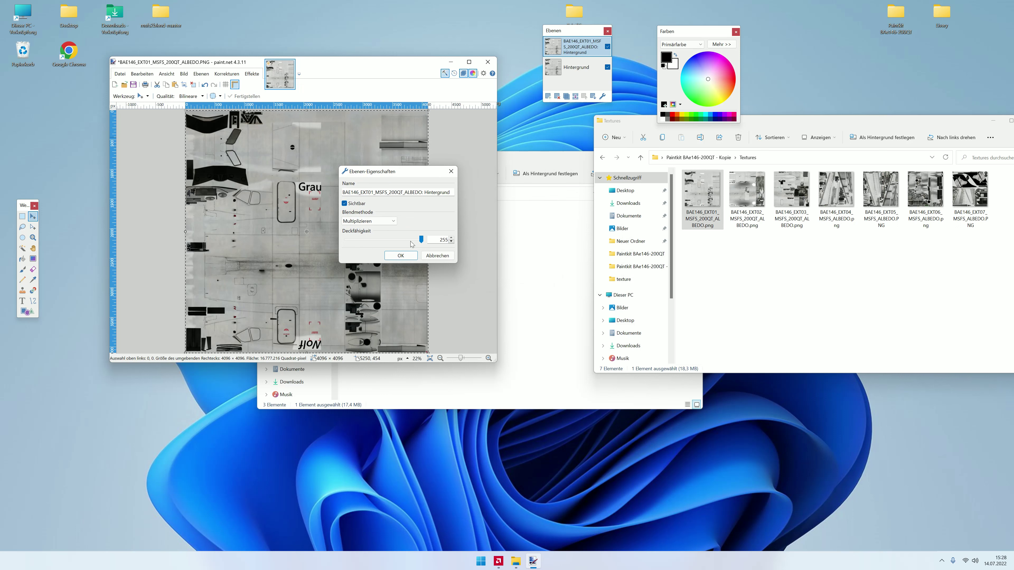
left_click(437, 256)
left_click(488, 62)
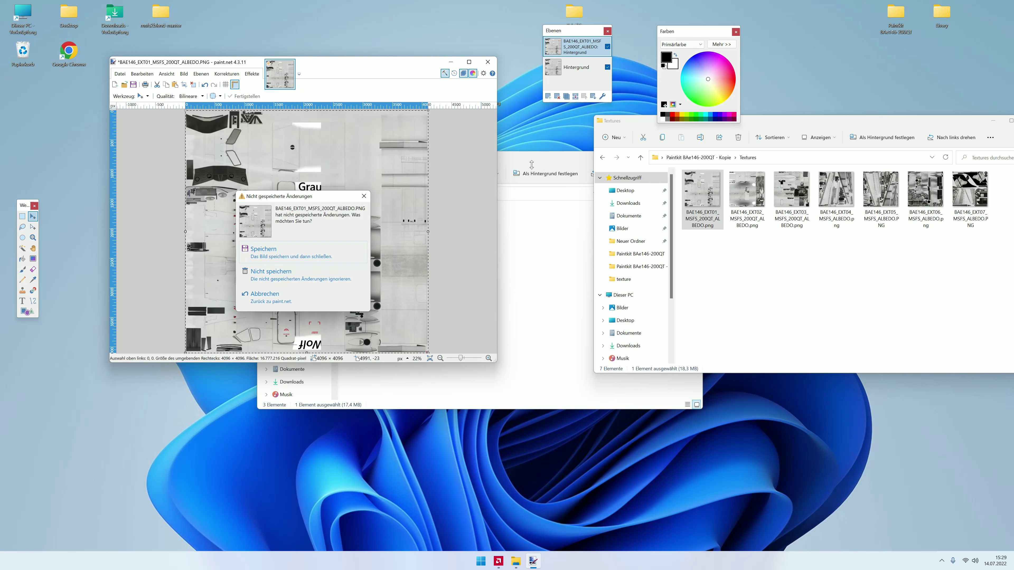
left_click(340, 273)
Step: Reopen the Textures EXT01 albedo and bucket-fill its white areas with light grey
double_click(701, 195)
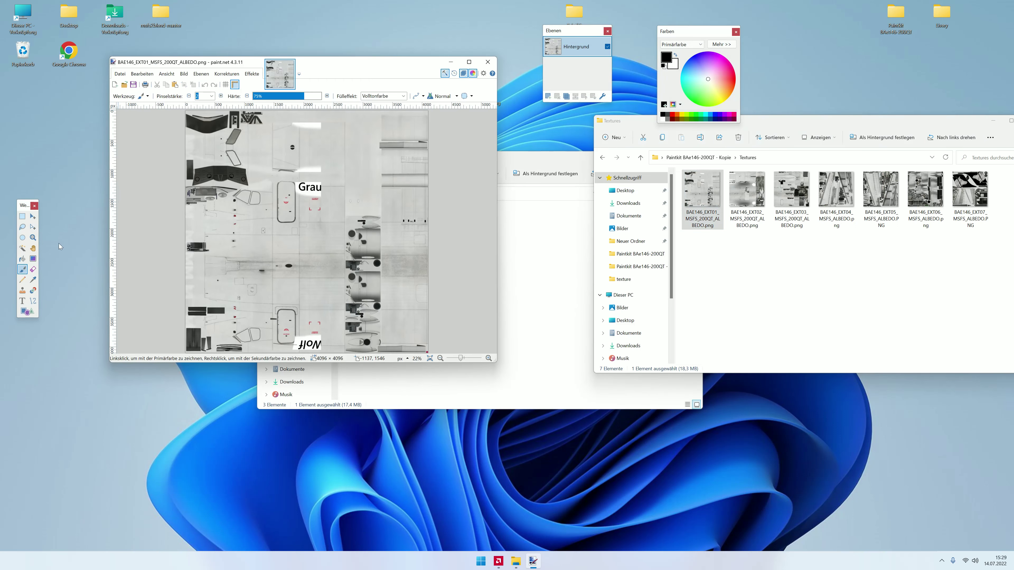
left_click(33, 279)
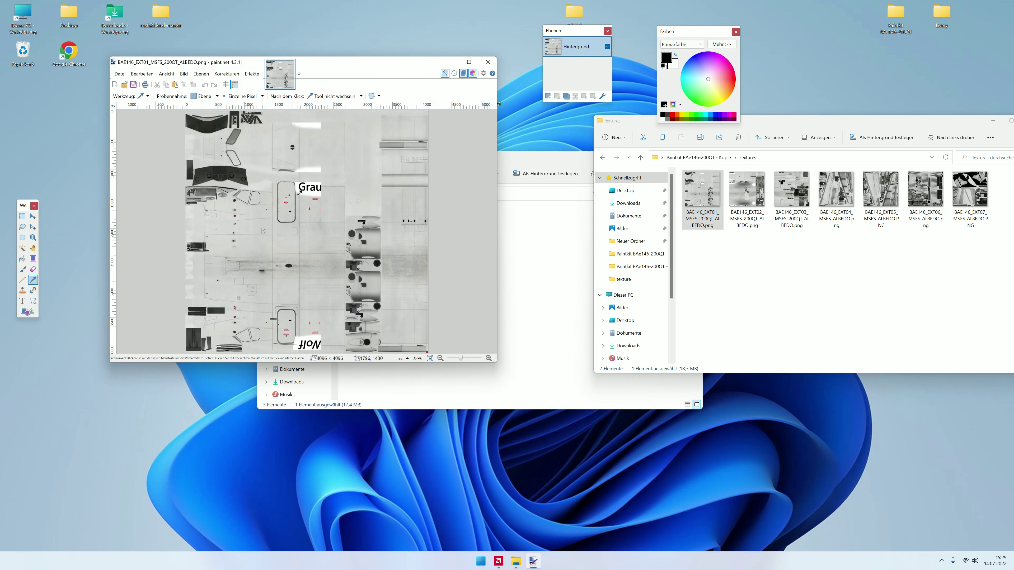
left_click(22, 259)
left_click(311, 182)
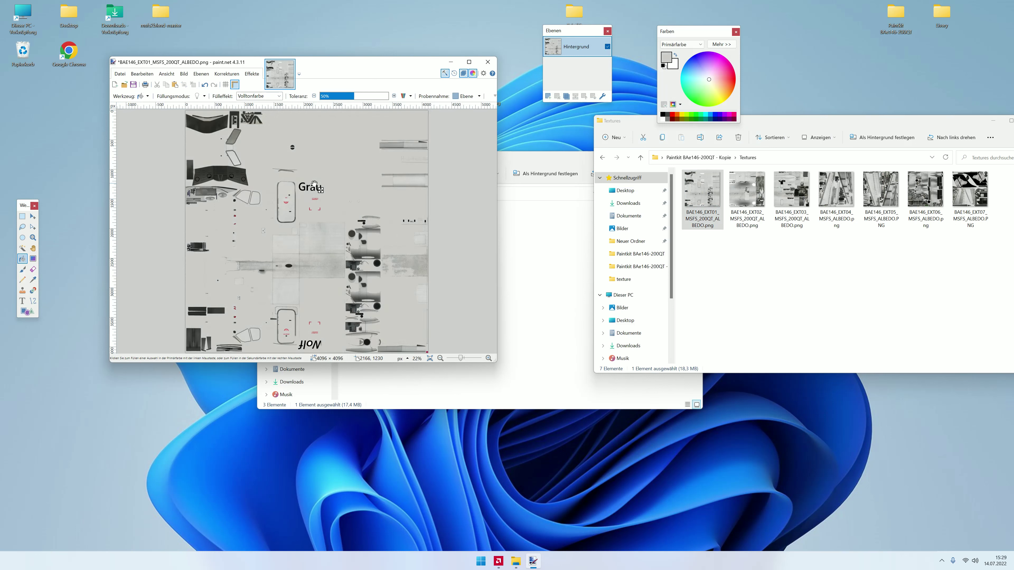
left_click(120, 73)
mouse_move(142, 74)
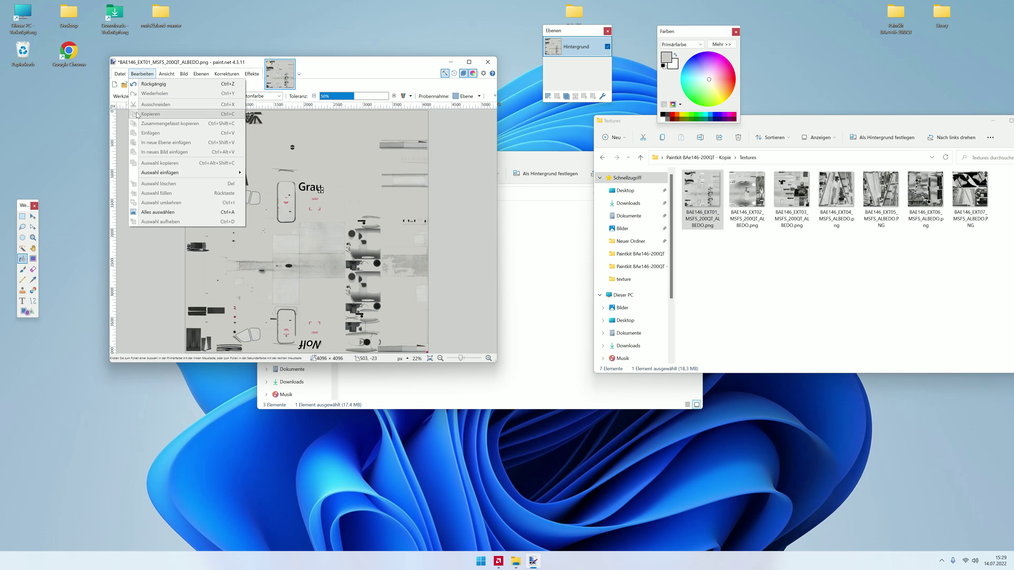
Step: Save the grey-filled texture as a PNG on the Desktop, then reopen and close EXT01
left_click(130, 133)
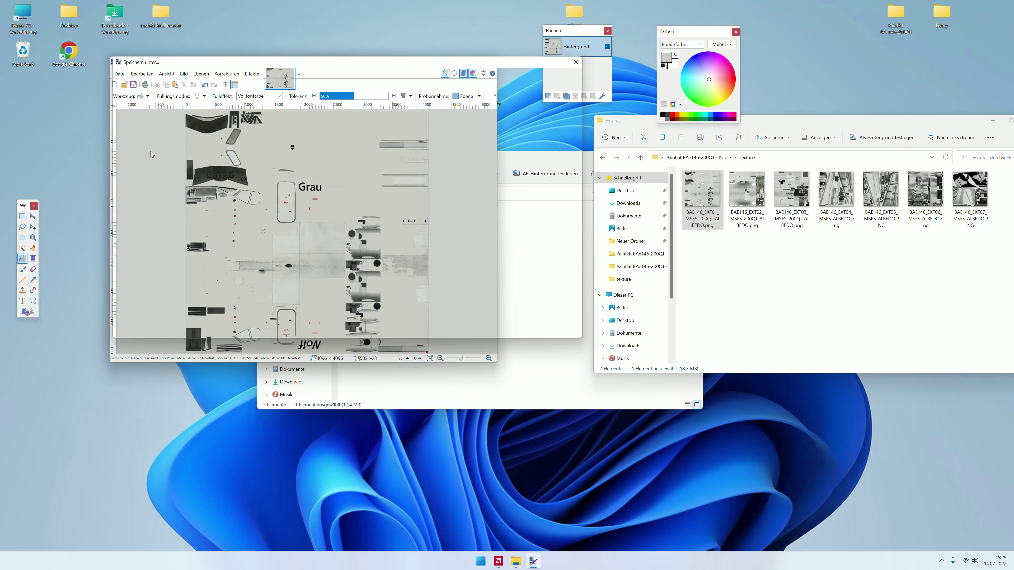
left_click(148, 166)
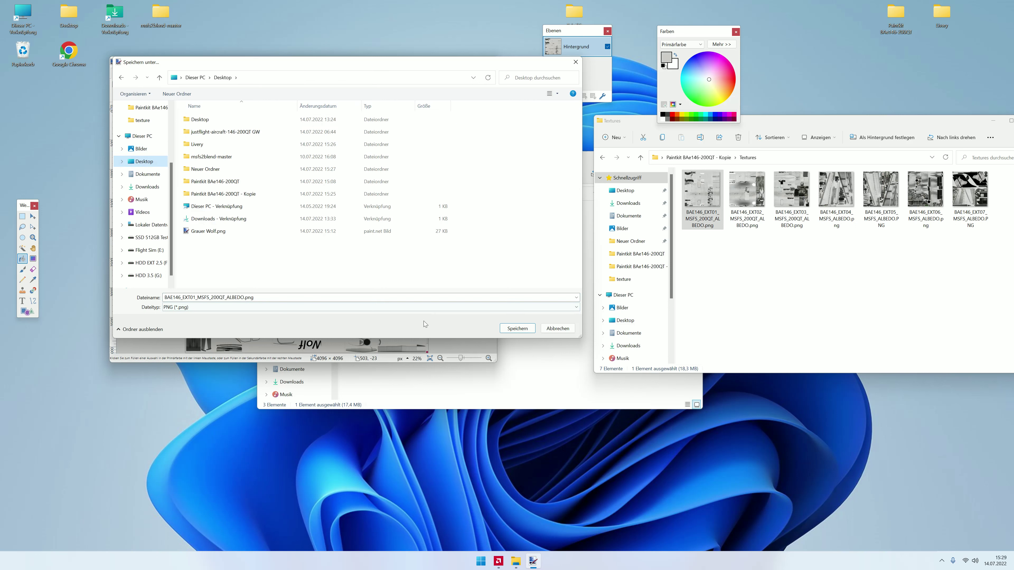
left_click(517, 328)
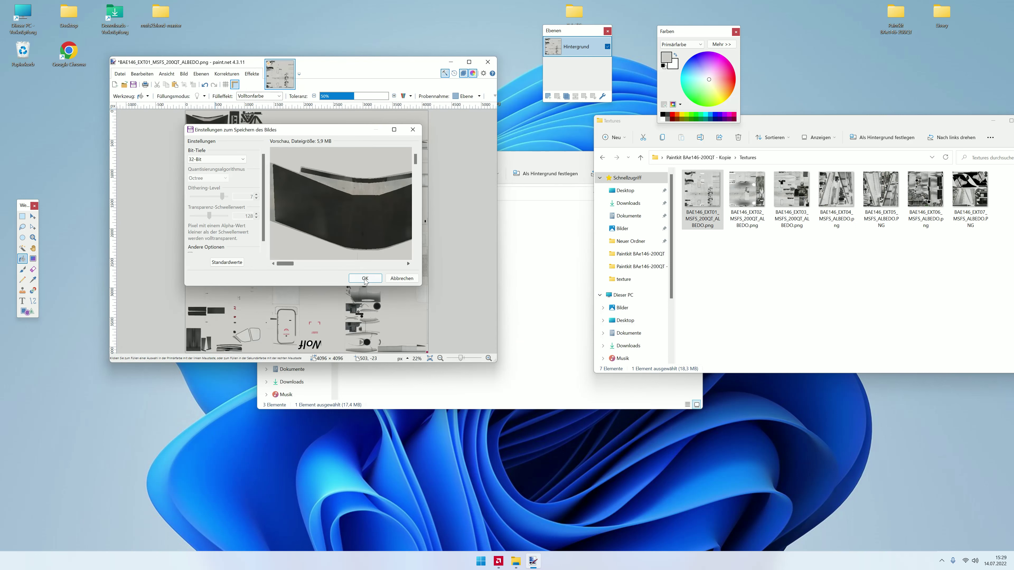
left_click(365, 278)
key("alt+F4")
double_click(703, 195)
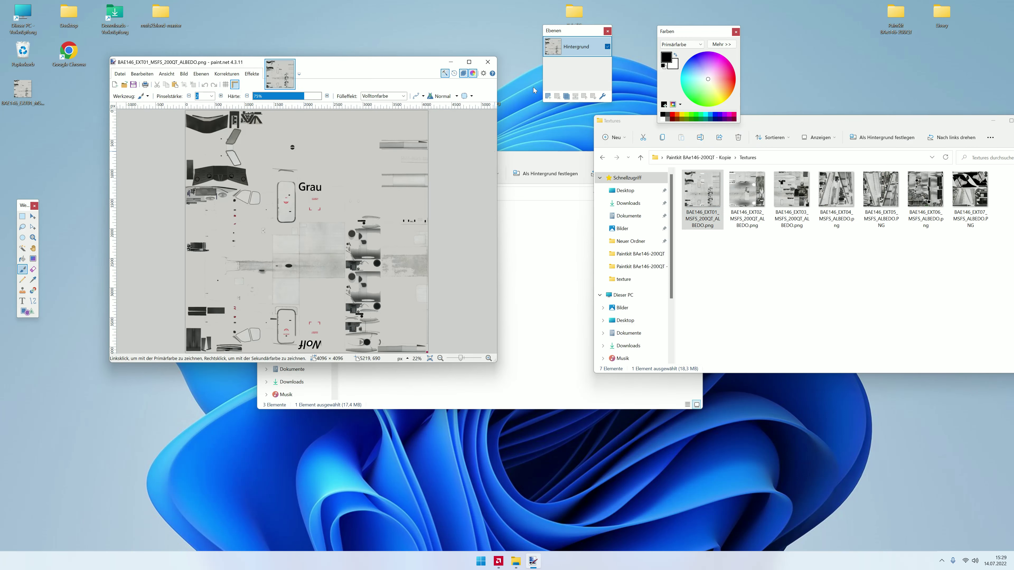
left_click(488, 62)
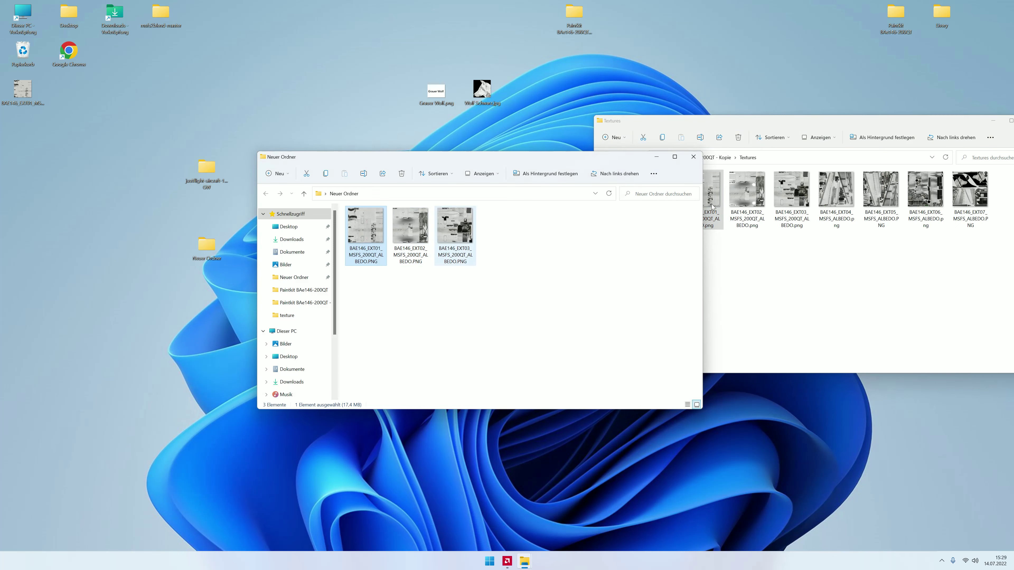
Step: Layer a second texture onto EXT01, change its blend mode, then close without saving
left_click_drag(713, 206, 342, 153)
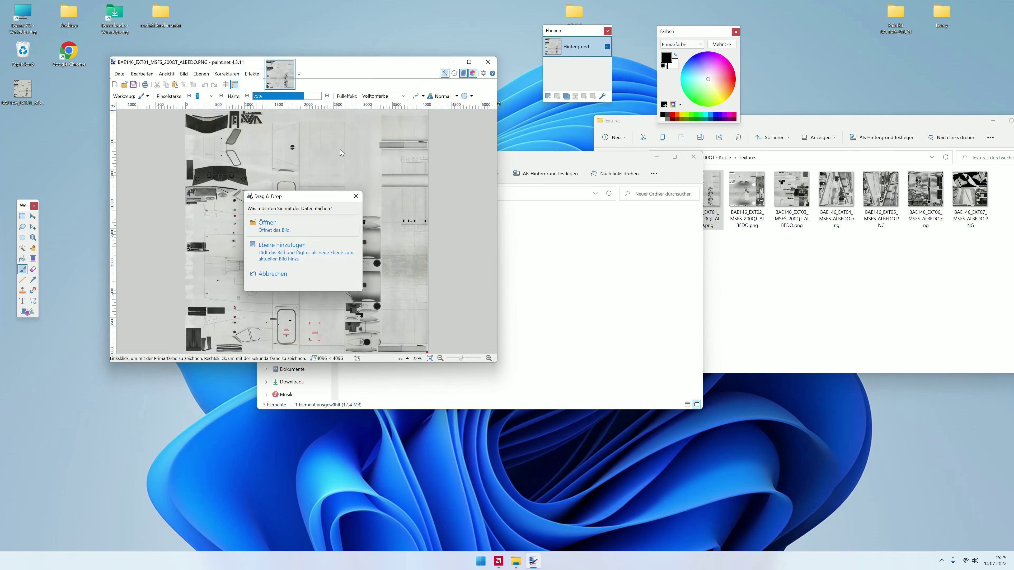
left_click(285, 251)
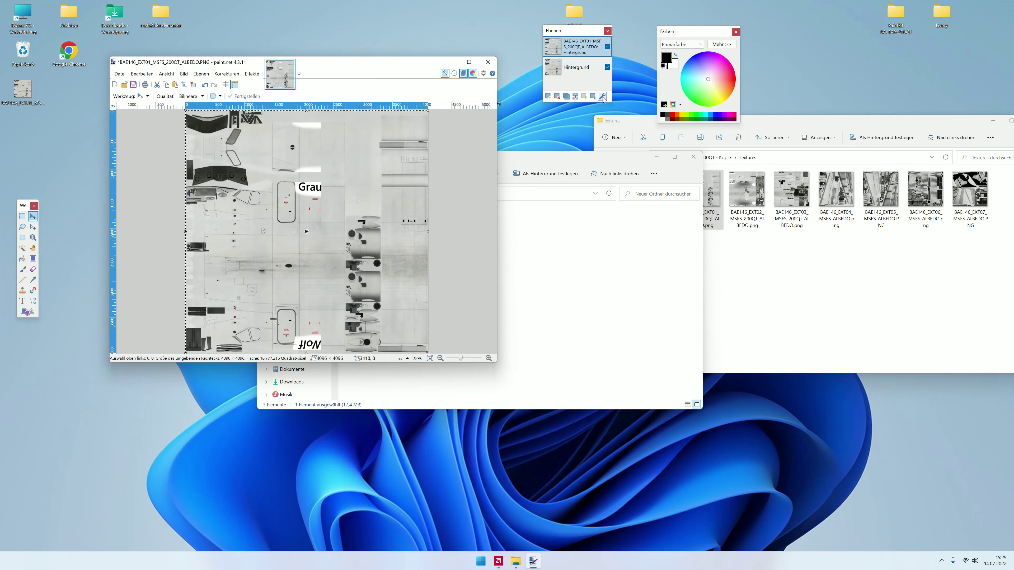
double_click(594, 53)
left_click(286, 216)
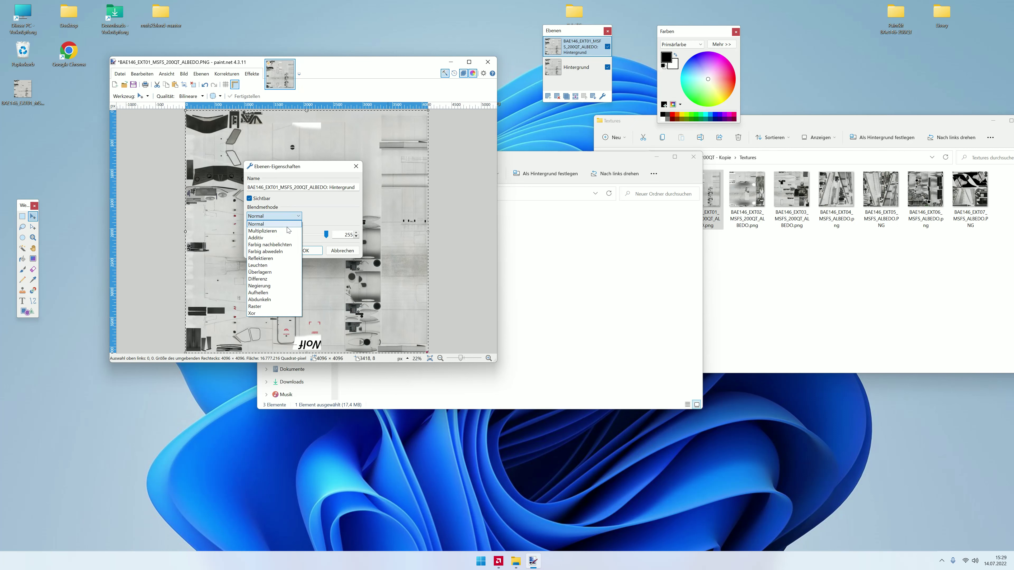
left_click(286, 234)
key("Return")
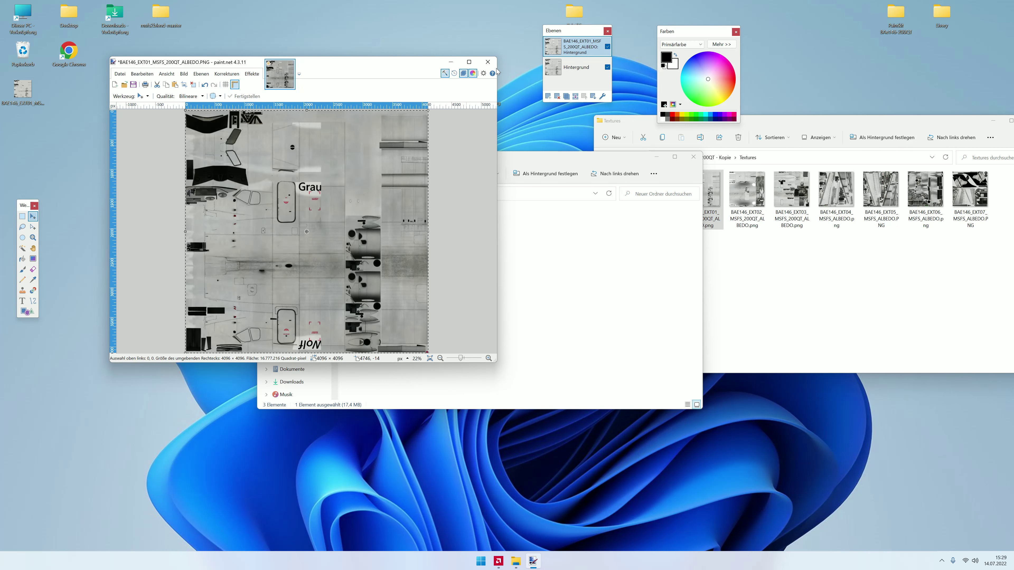
left_click(488, 62)
left_click(330, 275)
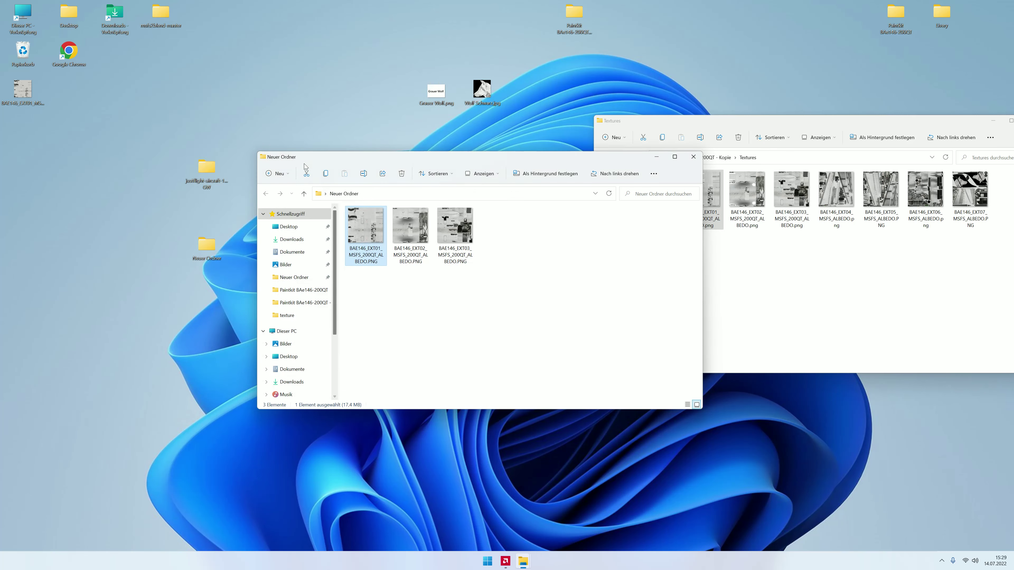
Step: Retry the second texture as a Multiplizieren layer on EXT01, discard it, and close Neuer Ordner
key("Return")
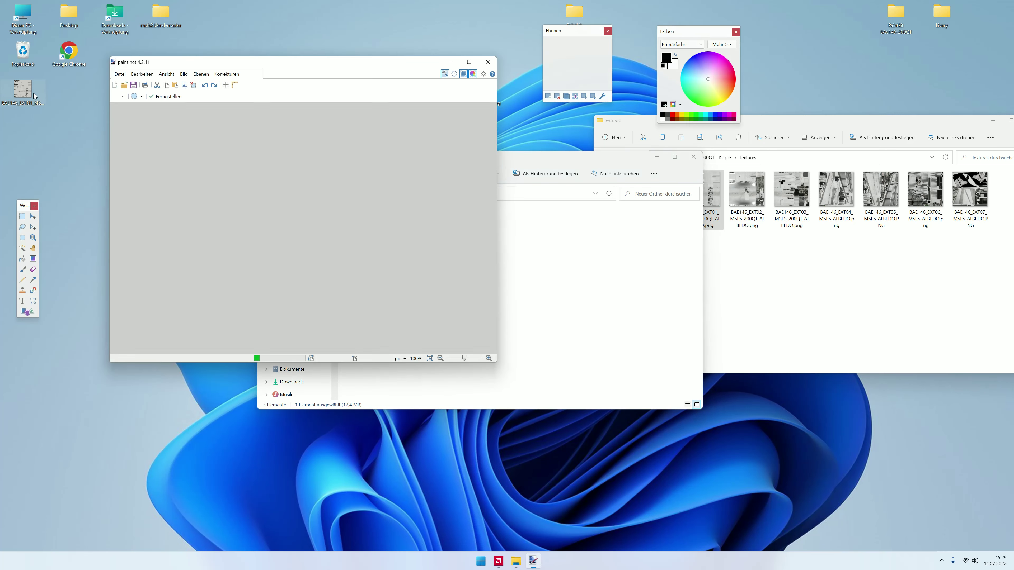
left_click_drag(22, 89, 306, 243)
left_click(306, 243)
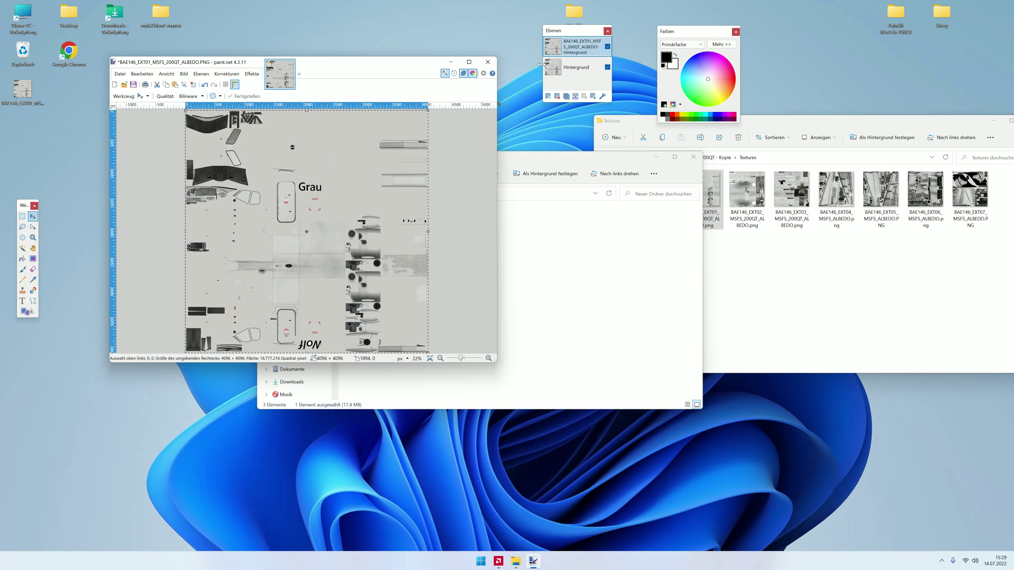
left_click(602, 97)
left_click(276, 219)
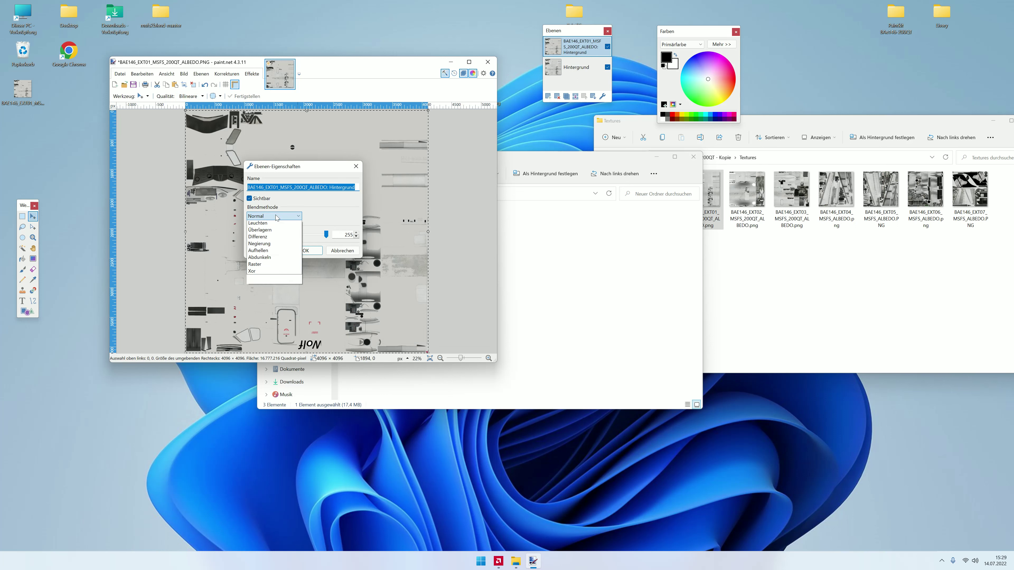
left_click(264, 230)
left_click_drag(326, 175, 603, 200)
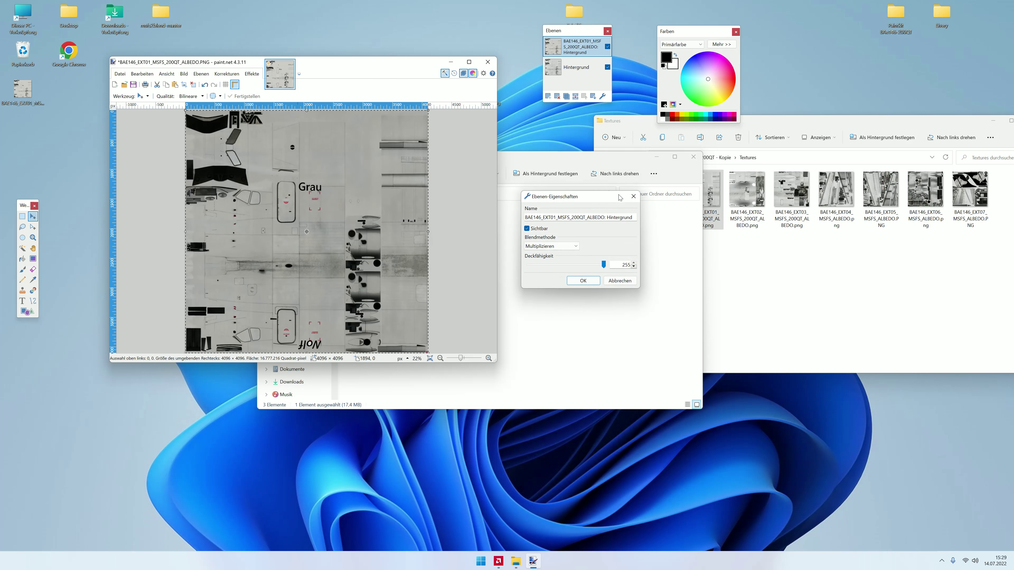
left_click(619, 280)
left_click(488, 62)
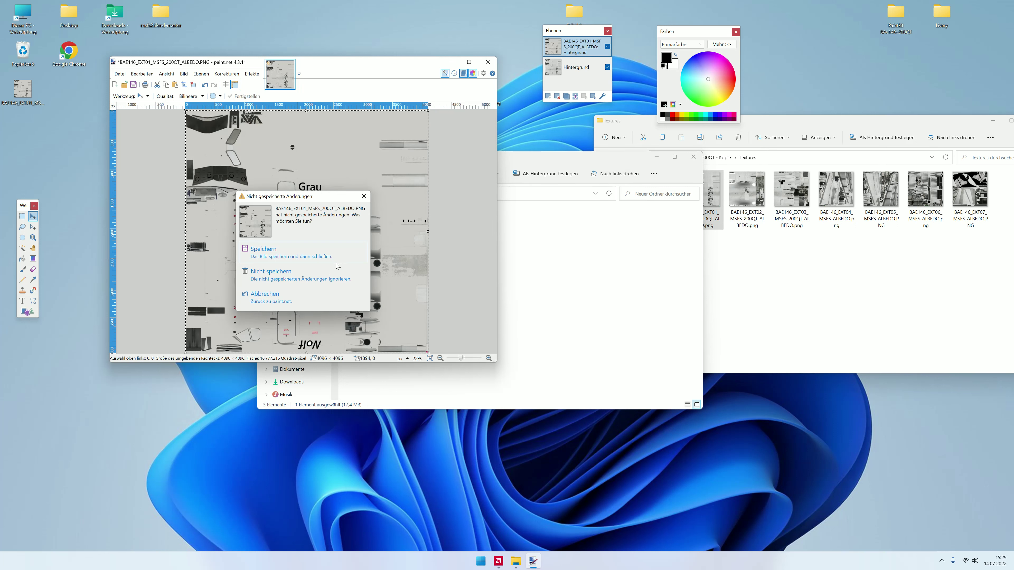
left_click(319, 276)
left_click(693, 156)
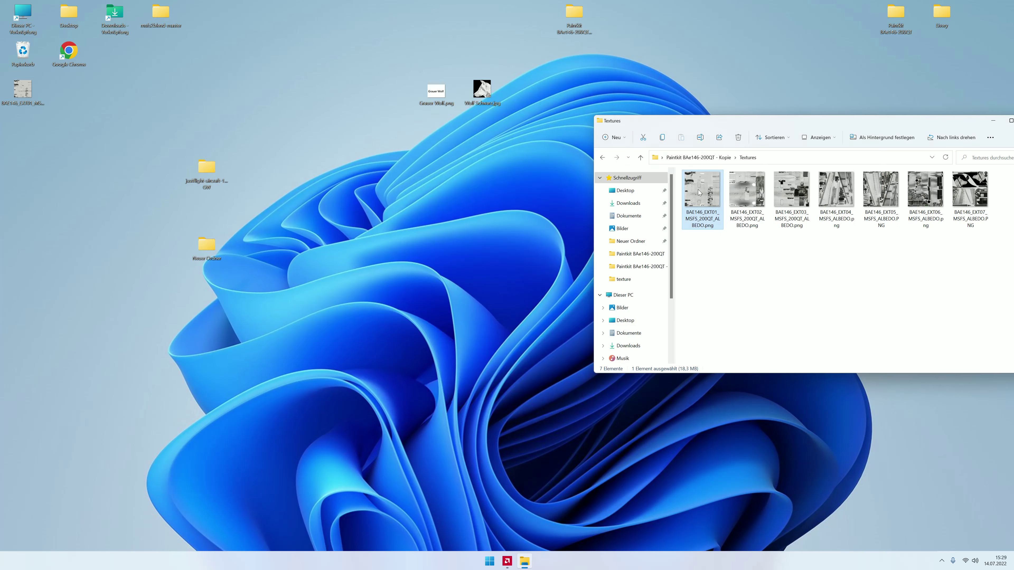
Step: Open EXT01 and fill the white patch behind the Grau lettering with sampled grey
double_click(703, 196)
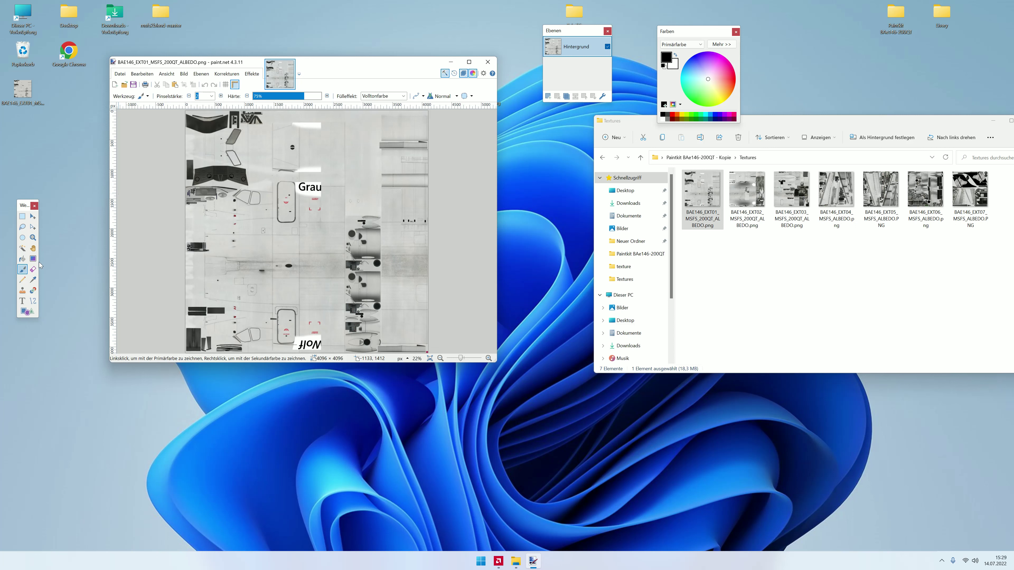
left_click(22, 215)
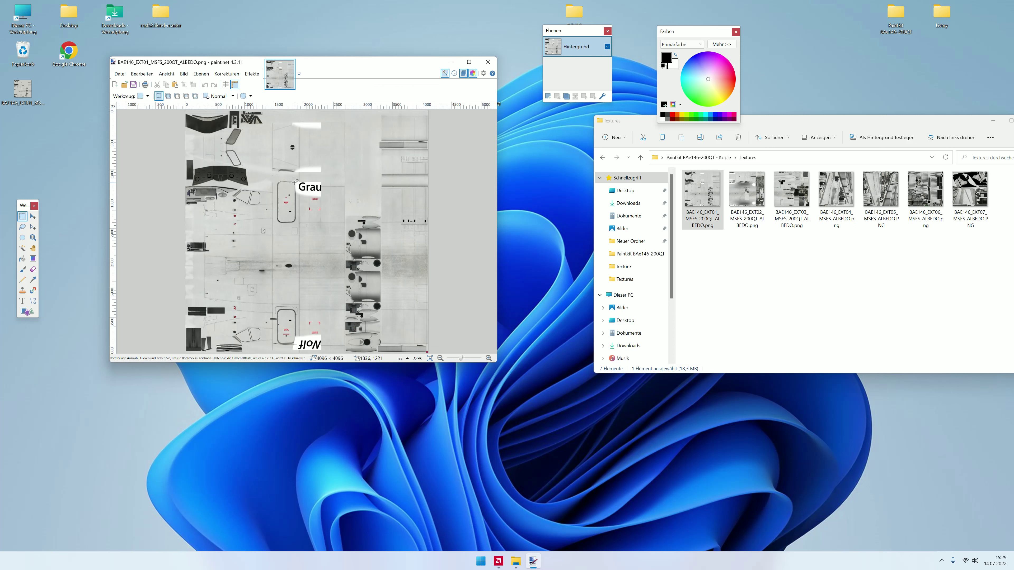
left_click_drag(295, 182, 322, 197)
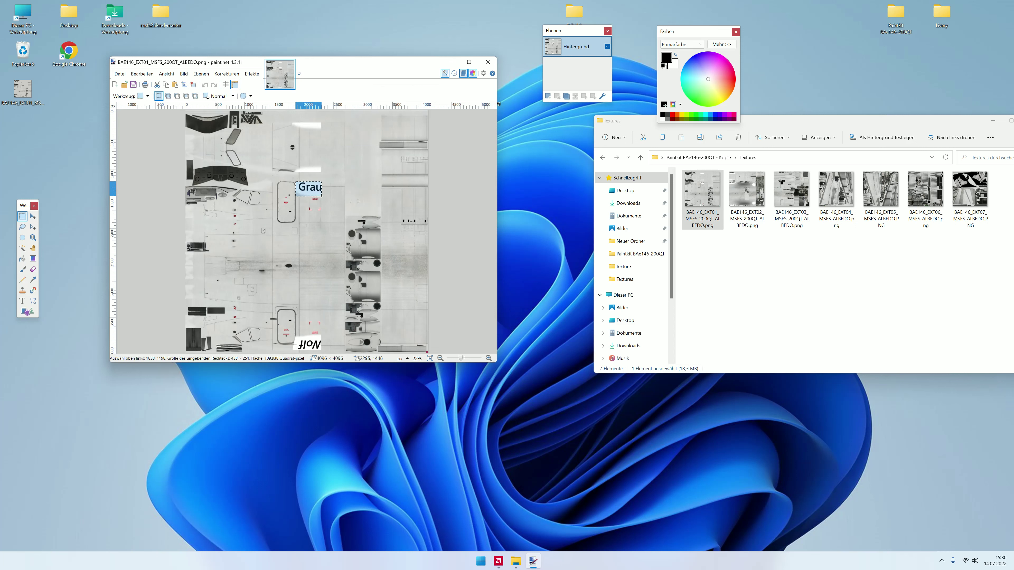
left_click(33, 280)
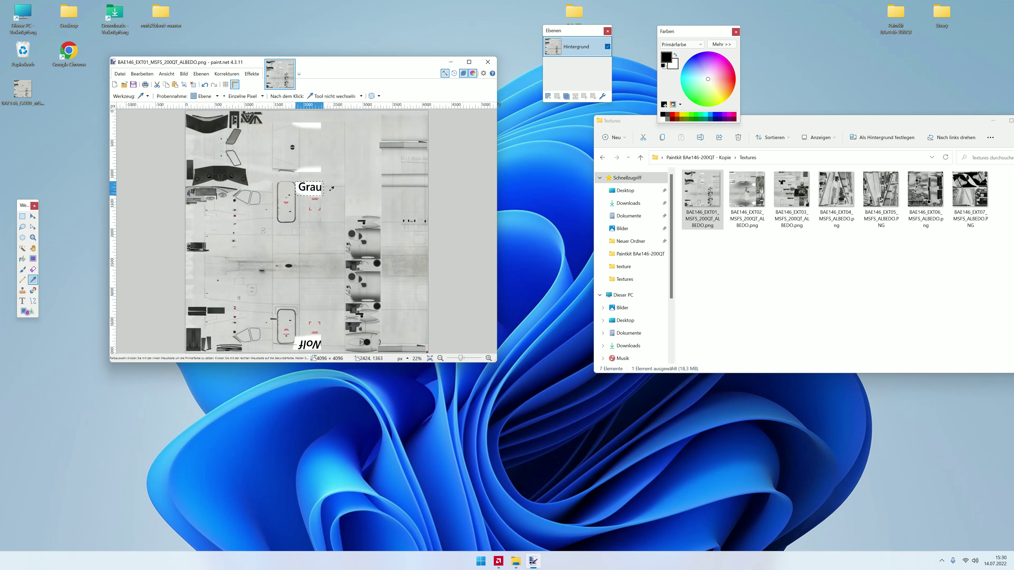
left_click(24, 258)
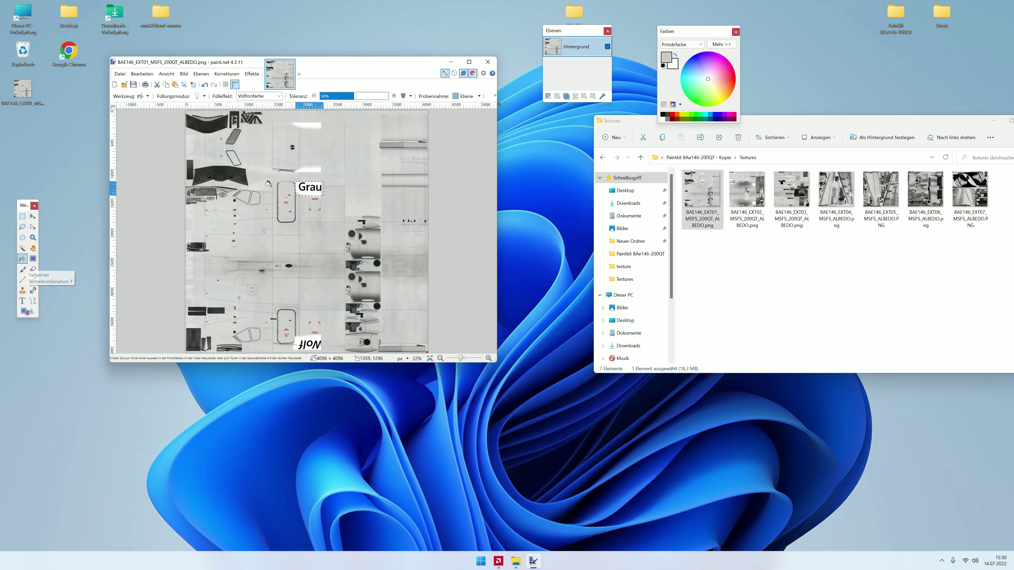
left_click(296, 182)
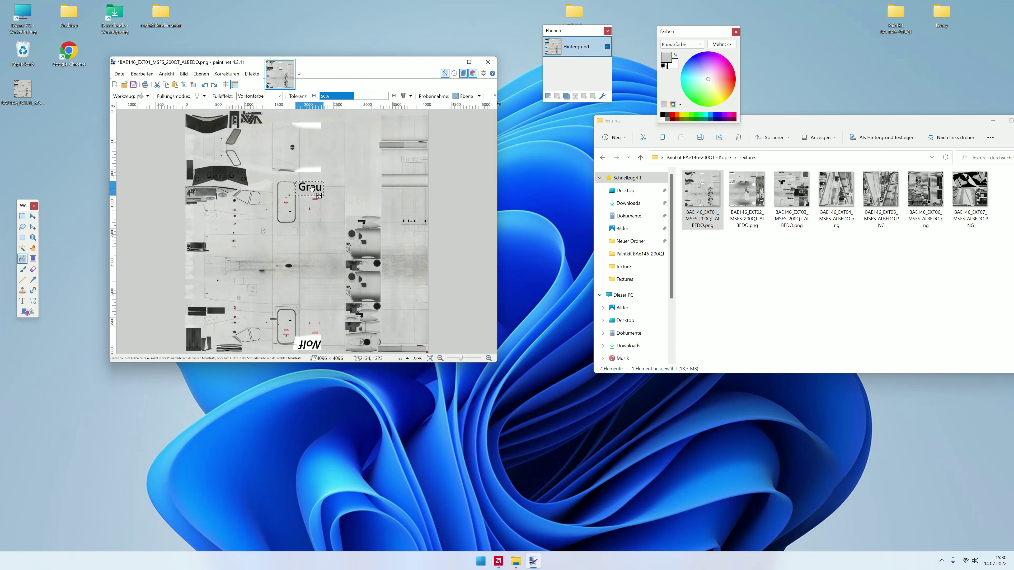
Step: Fill the white patch behind the Wolf lettering with grey
left_click(22, 216)
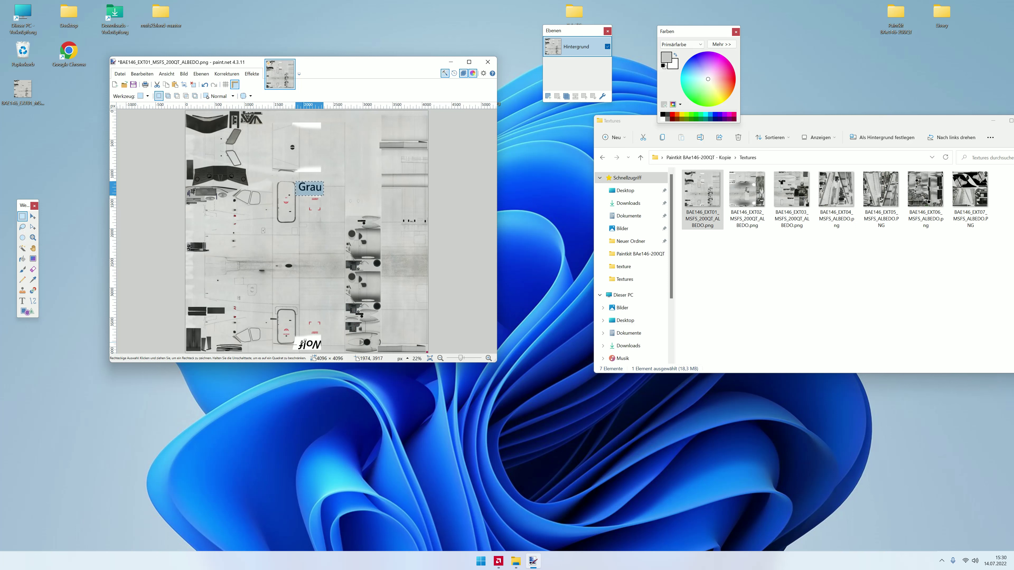
mouse_move(294, 337)
left_mouse_down()
mouse_move(322, 349)
mouse_move(292, 334)
left_mouse_up()
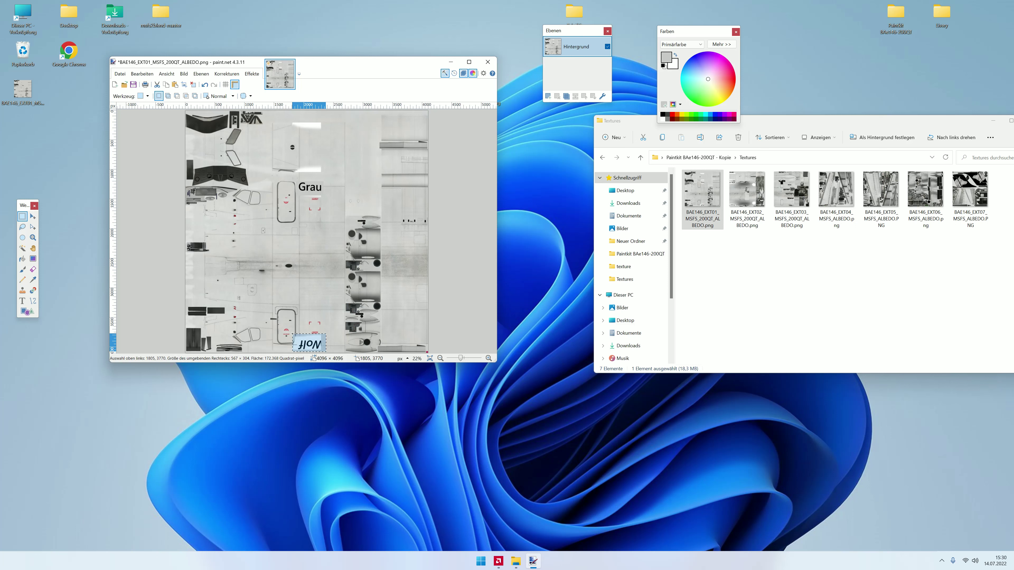
left_click(22, 259)
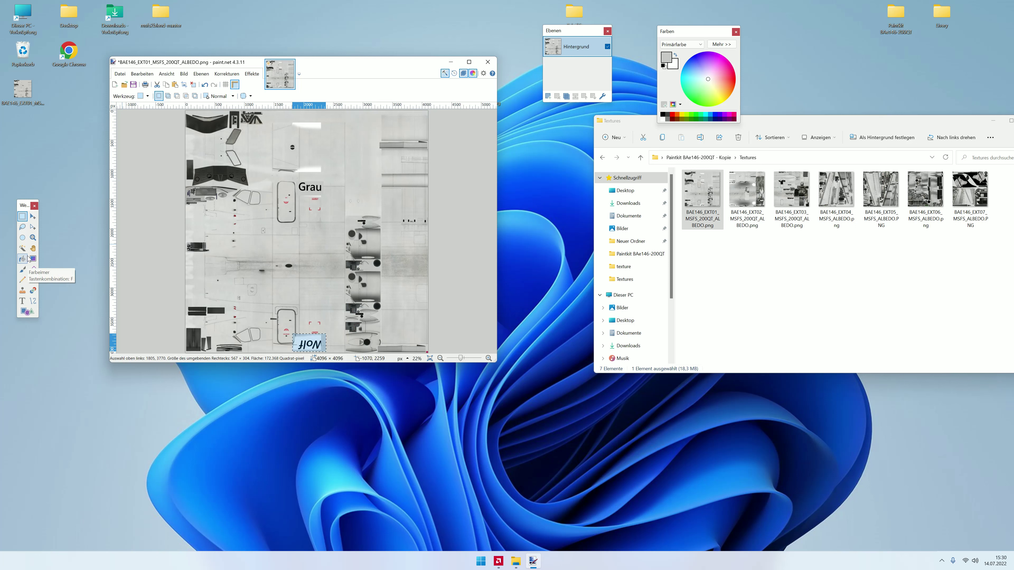
left_click(307, 338)
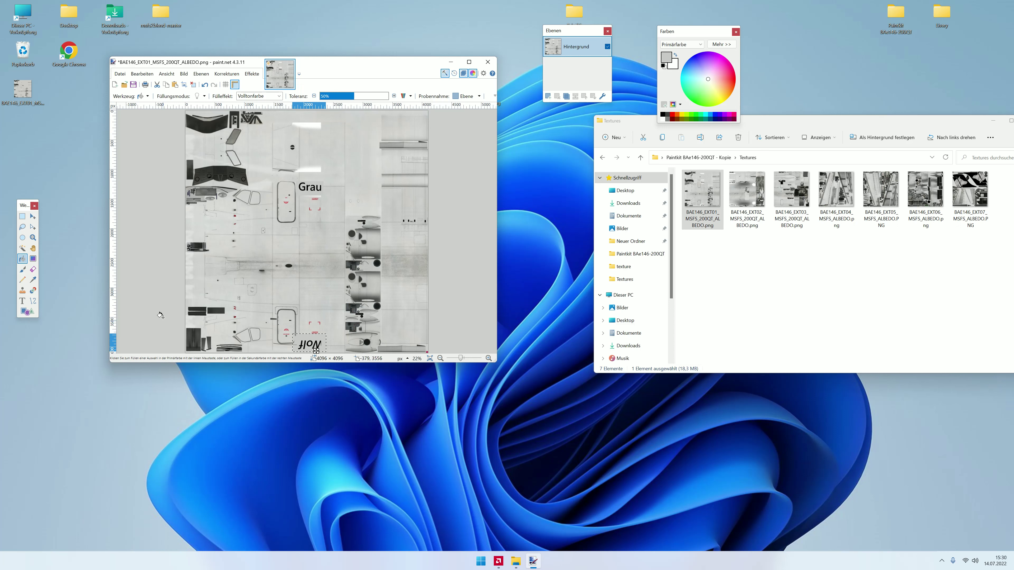
Step: Fill the white streak above the Grau lettering with grey
left_click(22, 216)
left_click_drag(290, 121, 327, 132)
left_click(23, 258)
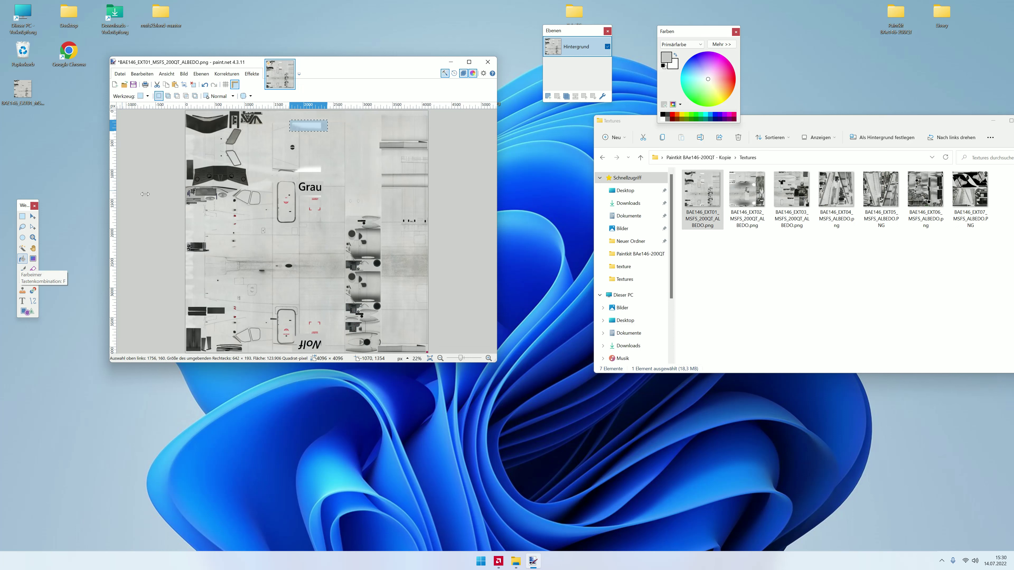
left_click(22, 216)
mouse_move(296, 164)
left_mouse_down()
mouse_move(327, 173)
mouse_move(297, 165)
left_mouse_up()
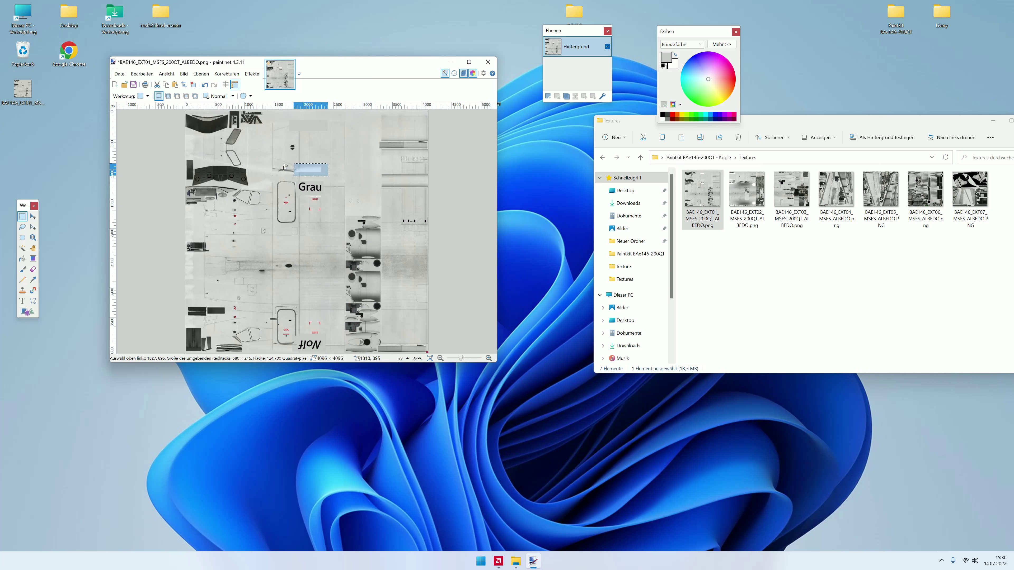
left_click(22, 258)
left_click(313, 168)
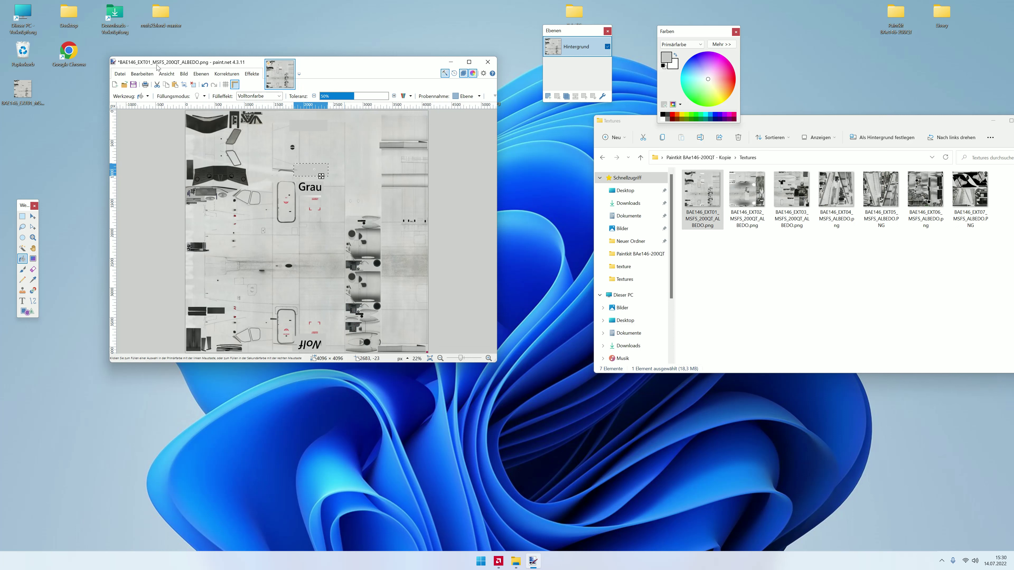
Step: Save EXT01 over its PNG with Datei > Speichern, accepting the save settings
left_click(120, 73)
left_click(135, 123)
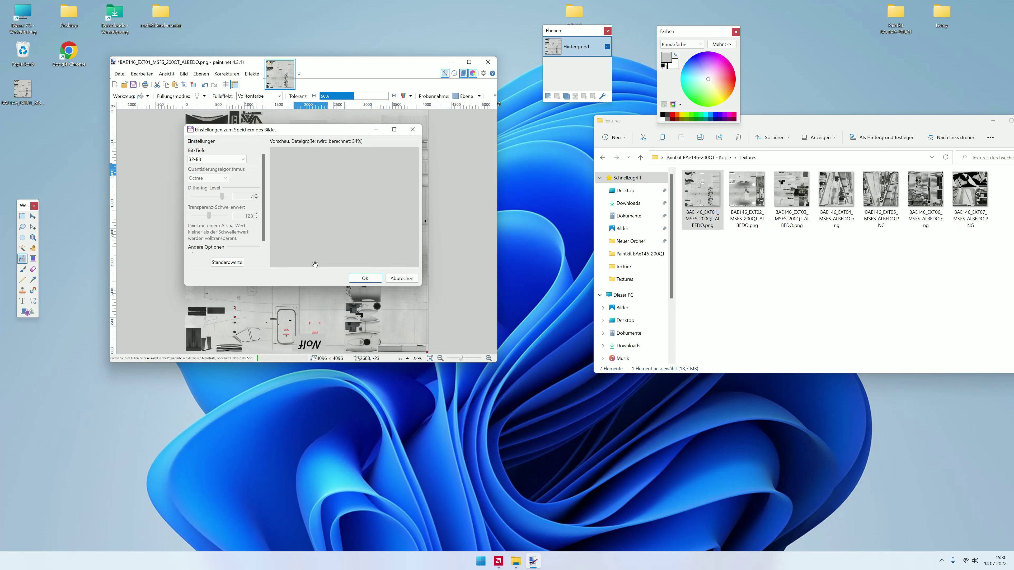
left_click(362, 276)
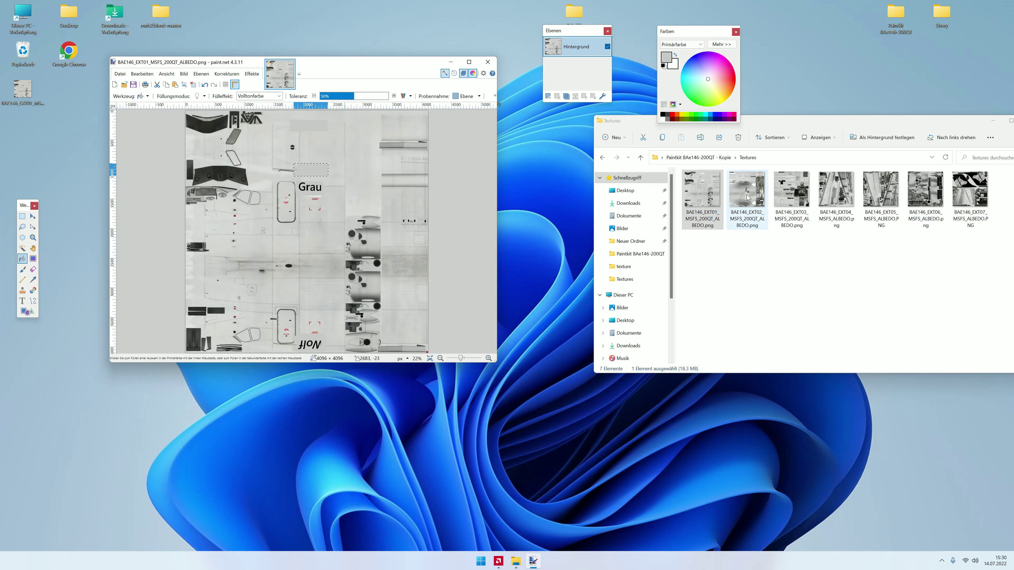
Step: Open EXT02 and fill the white area at its top-left with grey
left_click_drag(748, 197, 240, 247)
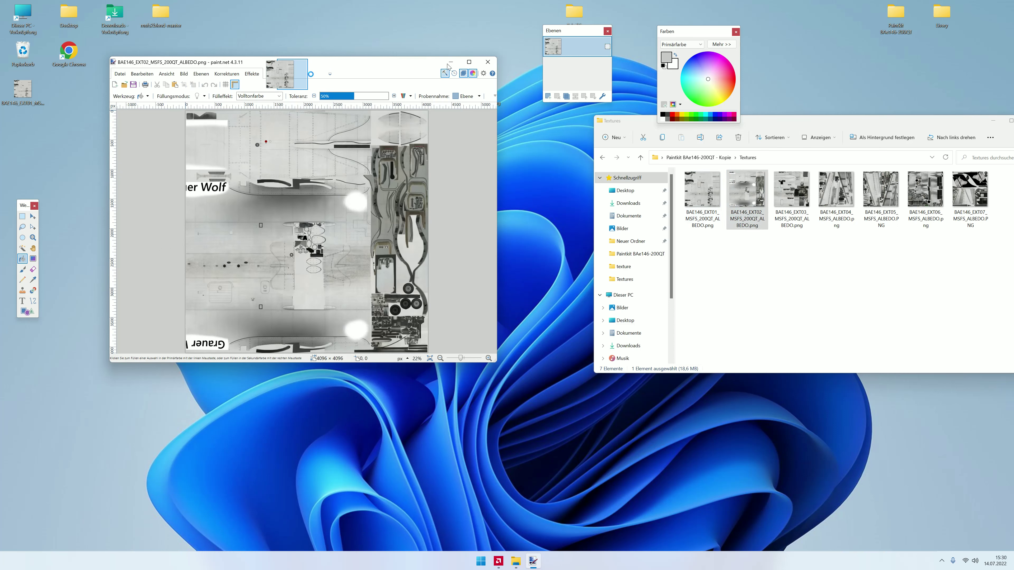
left_click(22, 216)
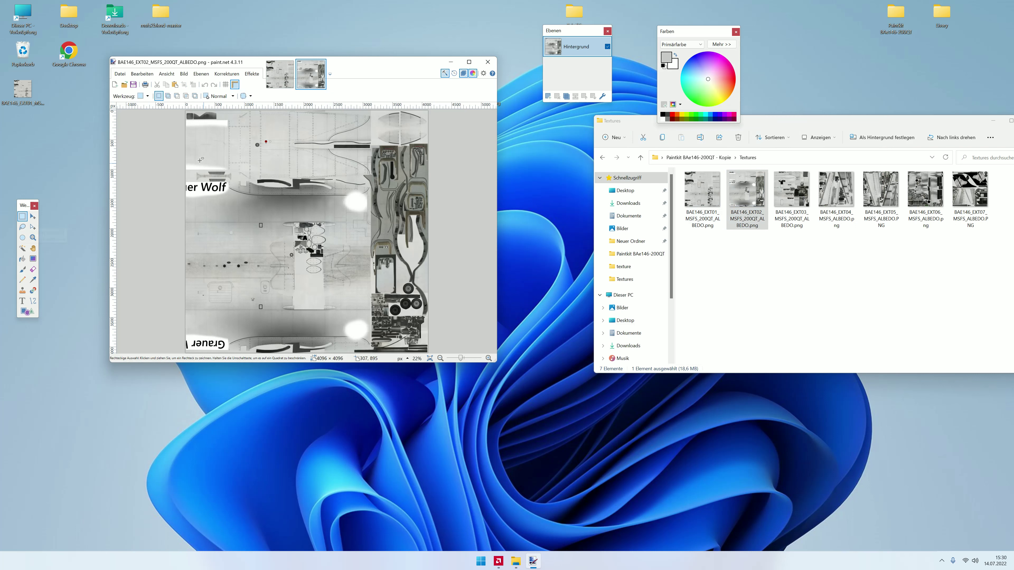
left_click_drag(185, 120, 228, 127)
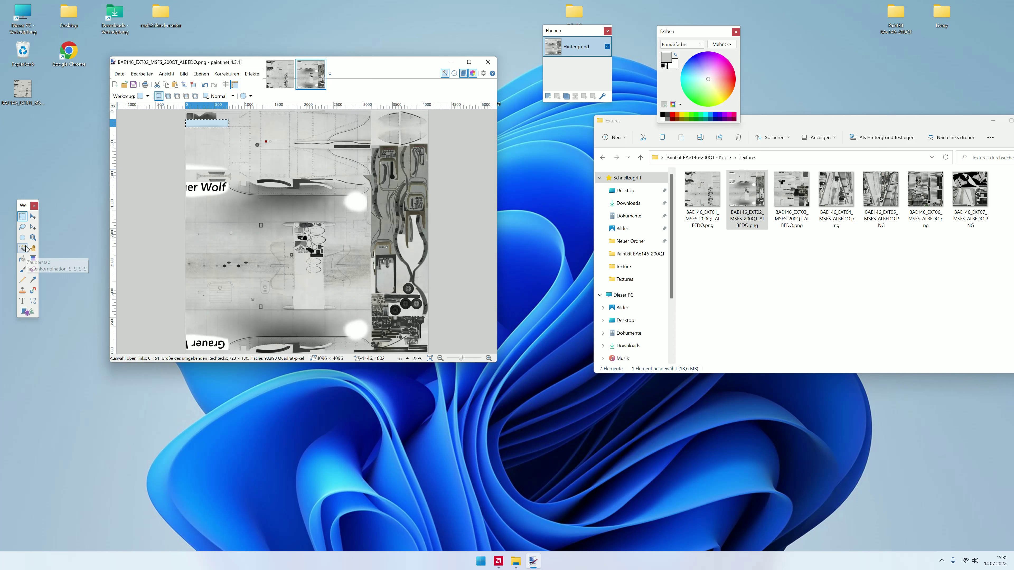
left_click(22, 258)
left_click(202, 120)
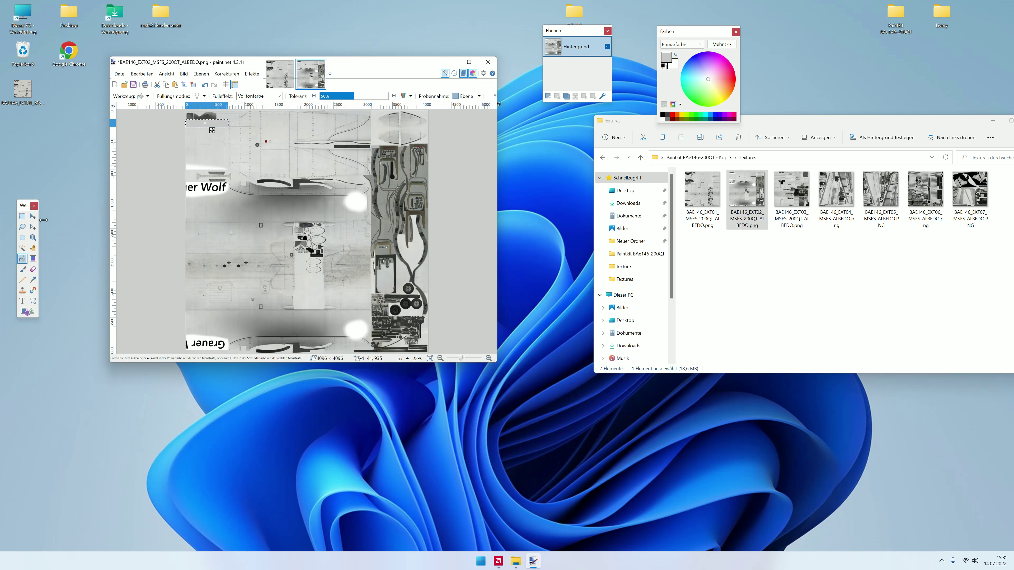
Step: Fill the strip above and the background around 'er Wolf' with light grey
left_click(23, 216)
left_click_drag(184, 162, 230, 172)
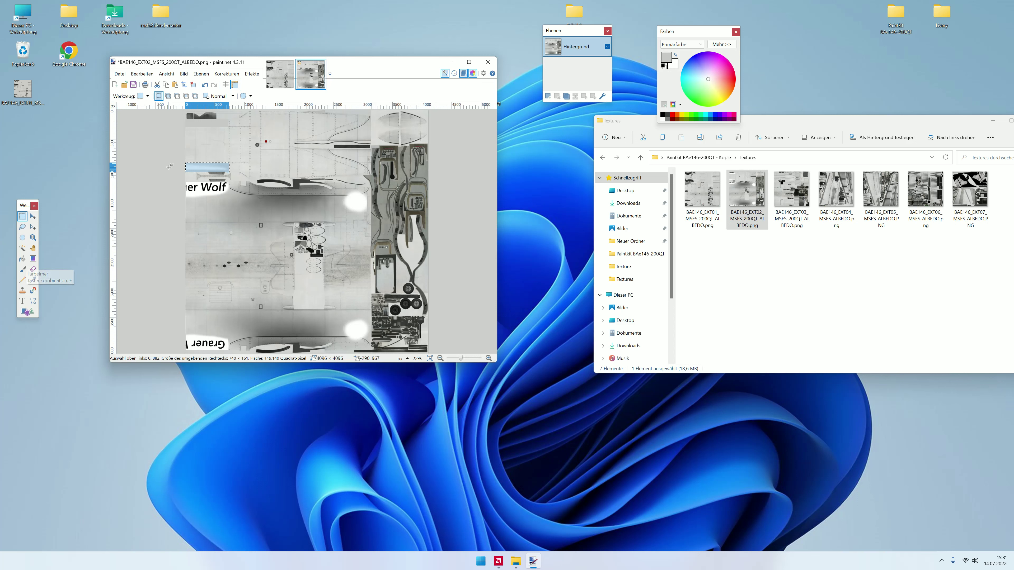
key("ctrl+d")
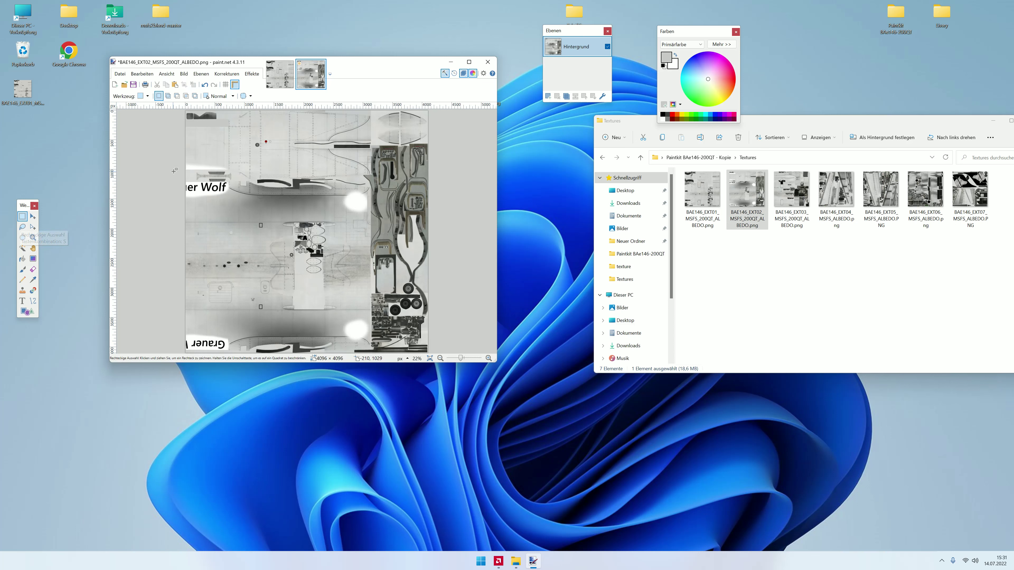
left_click_drag(185, 162, 227, 172)
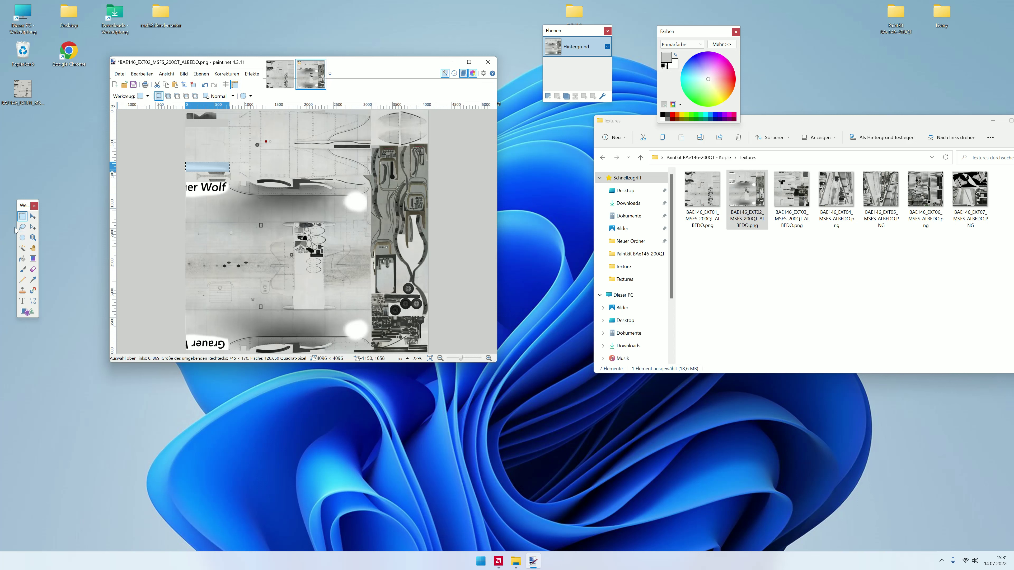
left_click(23, 258)
left_click(199, 164)
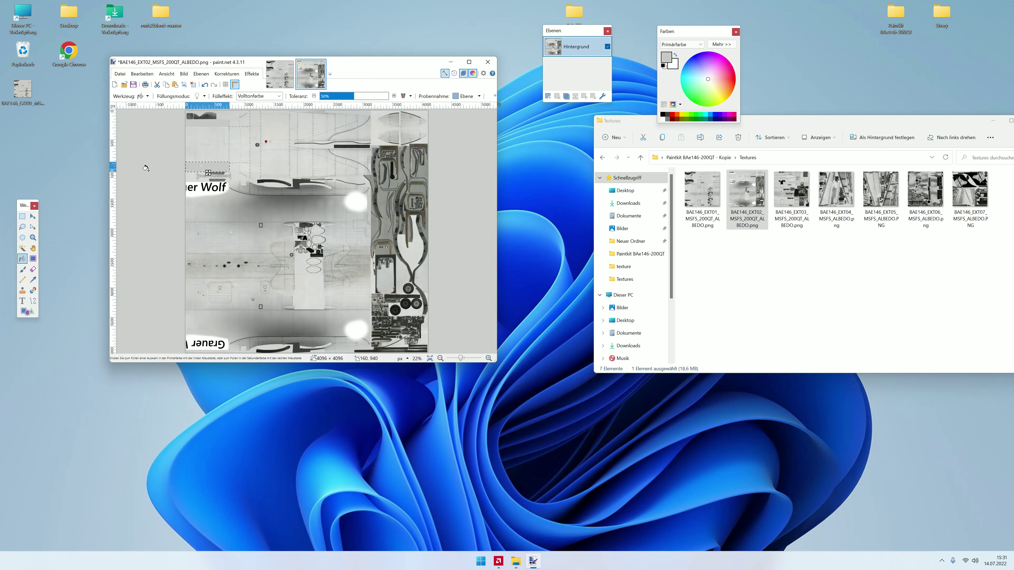
left_click(22, 216)
left_click_drag(185, 183, 229, 192)
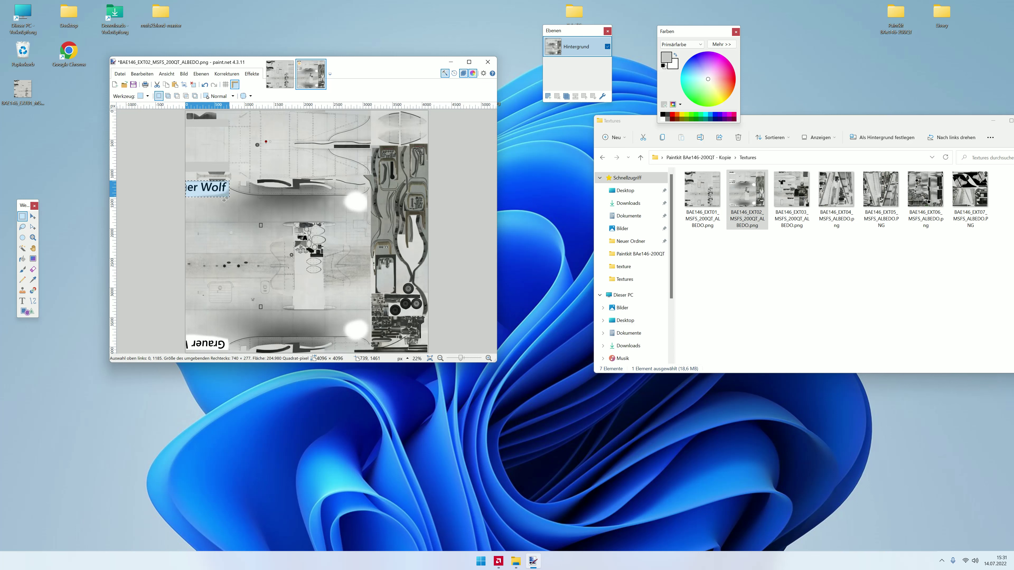
left_click(22, 258)
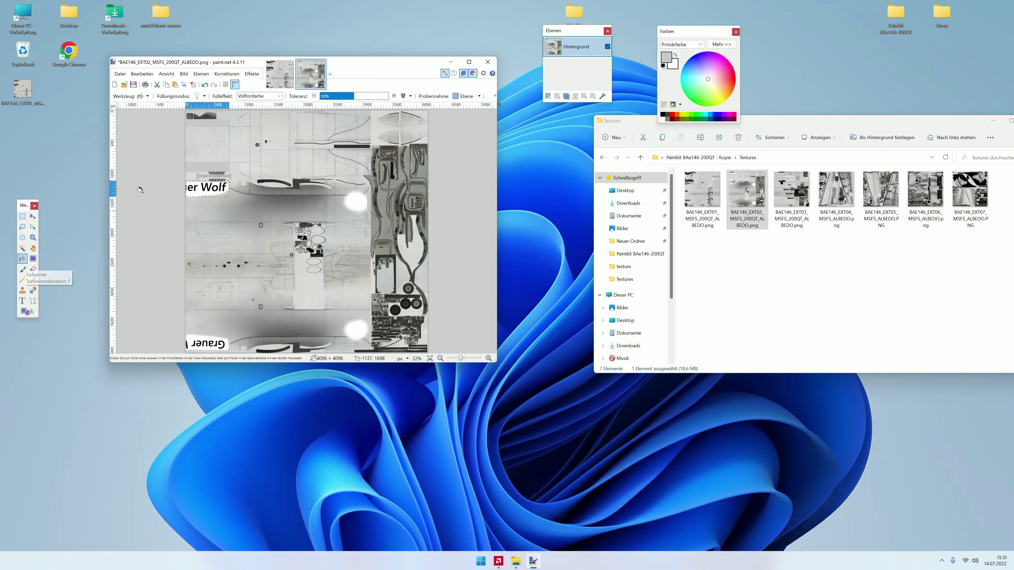
left_click(192, 191)
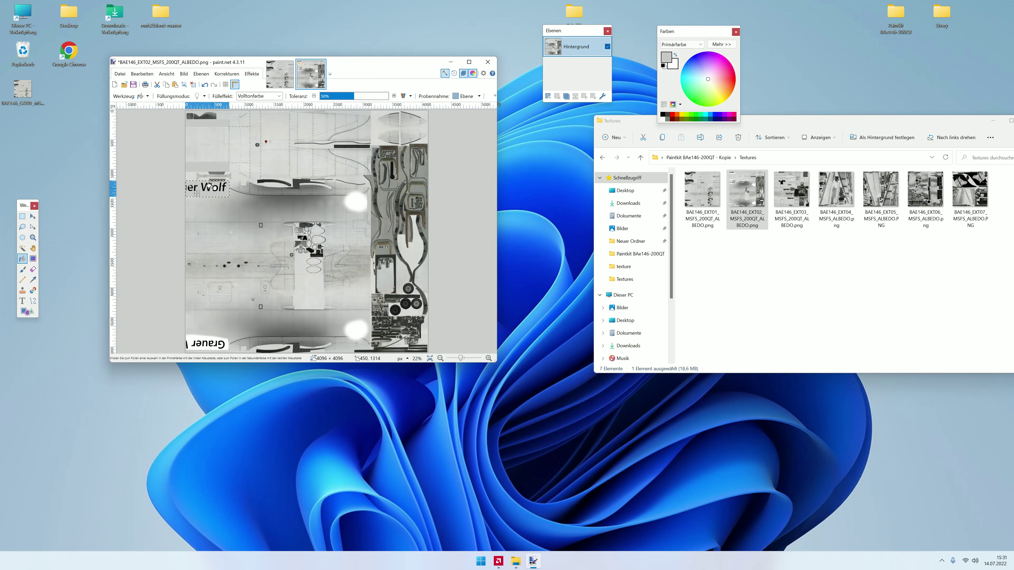
Step: Fill the white background behind the 'Grauer' lettering with light grey
left_click(23, 216)
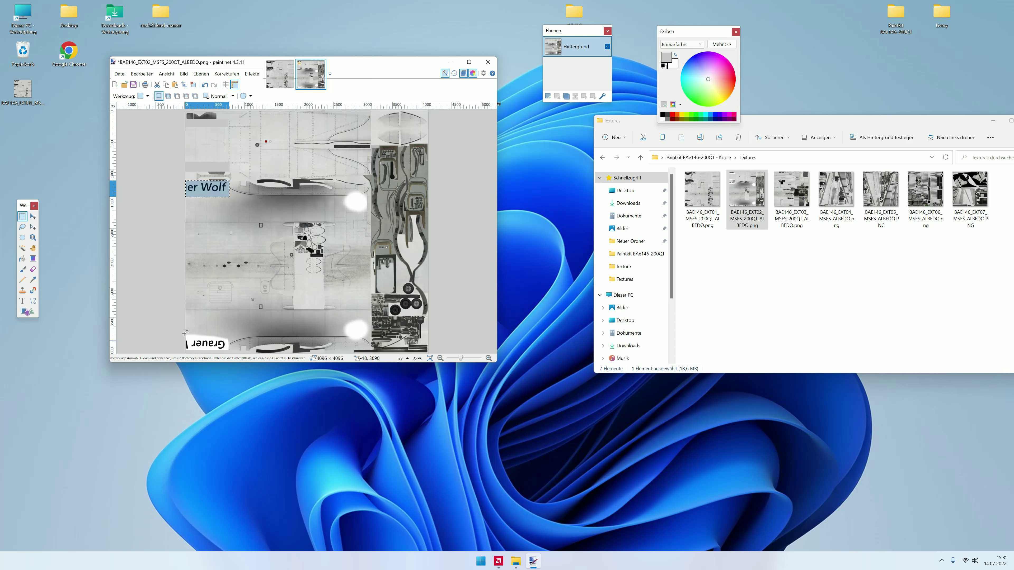
left_click_drag(178, 333, 229, 355)
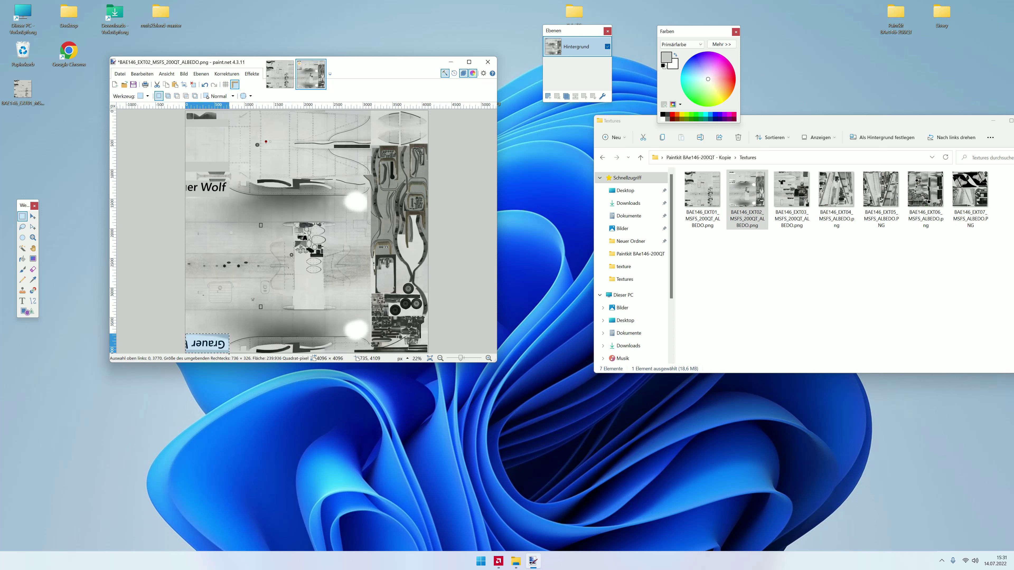
left_click(23, 258)
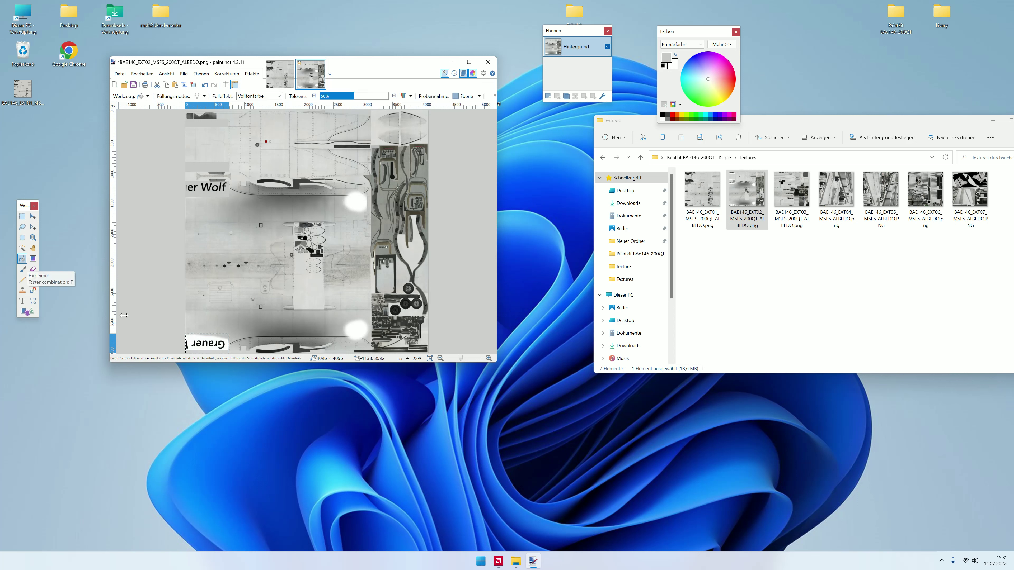
left_click(222, 341)
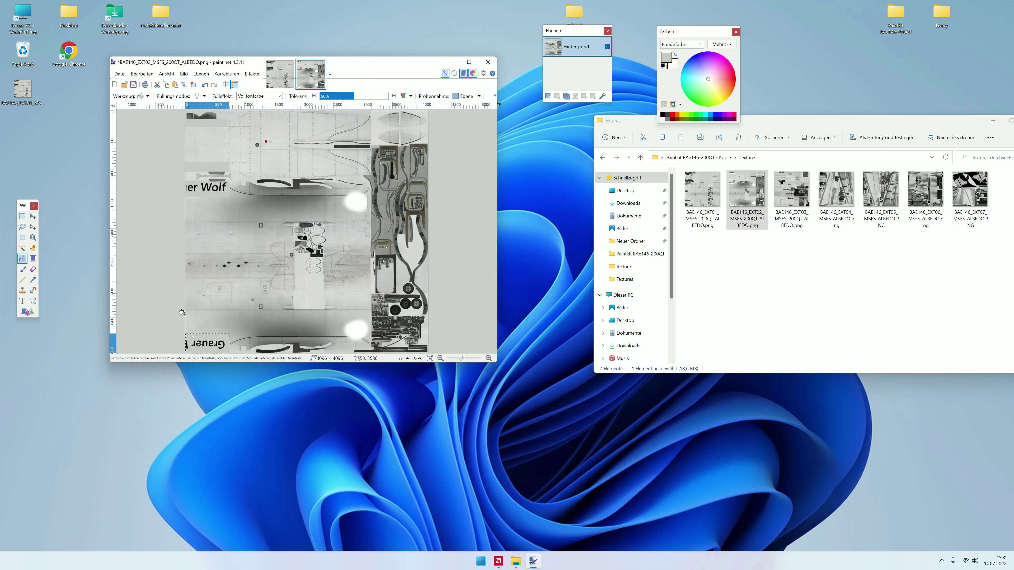
left_click_drag(200, 345, 241, 321)
left_click(196, 344)
Step: Fill the upper and lower white blobs on EXT02 with light grey
left_click(23, 216)
mouse_move(340, 193)
left_mouse_down()
mouse_move(369, 207)
mouse_move(342, 191)
left_mouse_up()
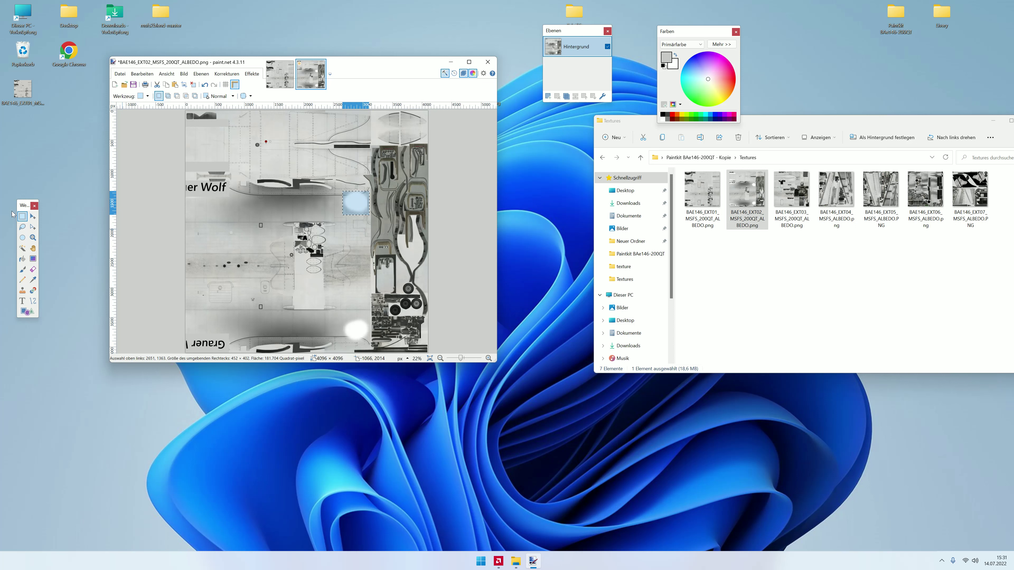
left_click(23, 259)
left_click(366, 198)
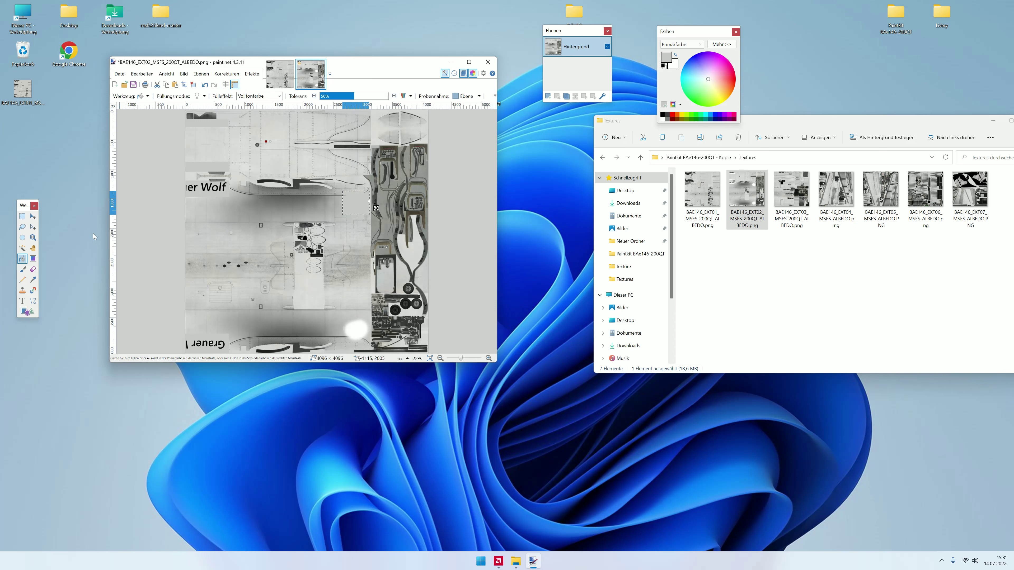
left_click(22, 216)
left_click_drag(334, 318, 371, 343)
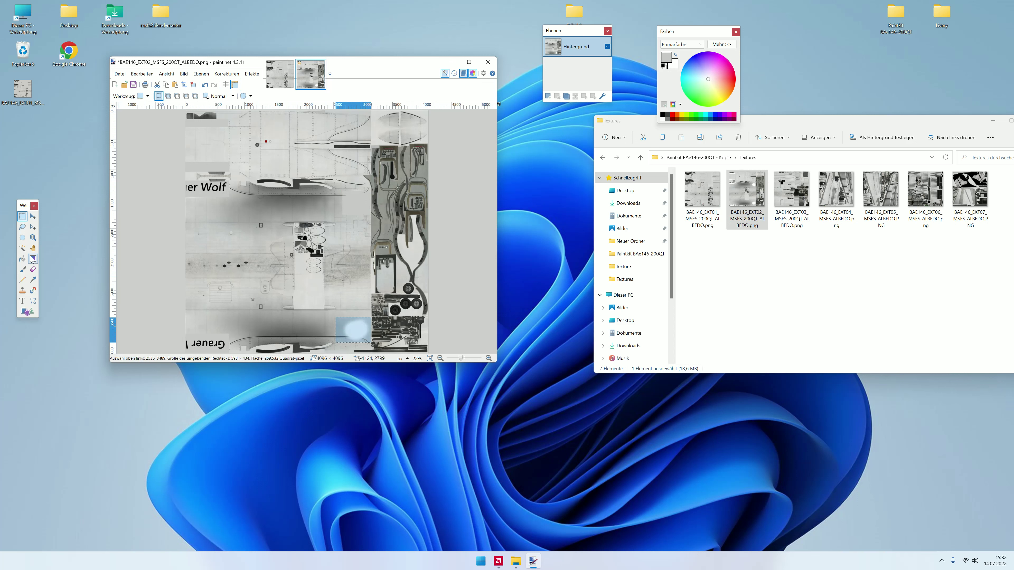
left_click(23, 259)
left_click(353, 330)
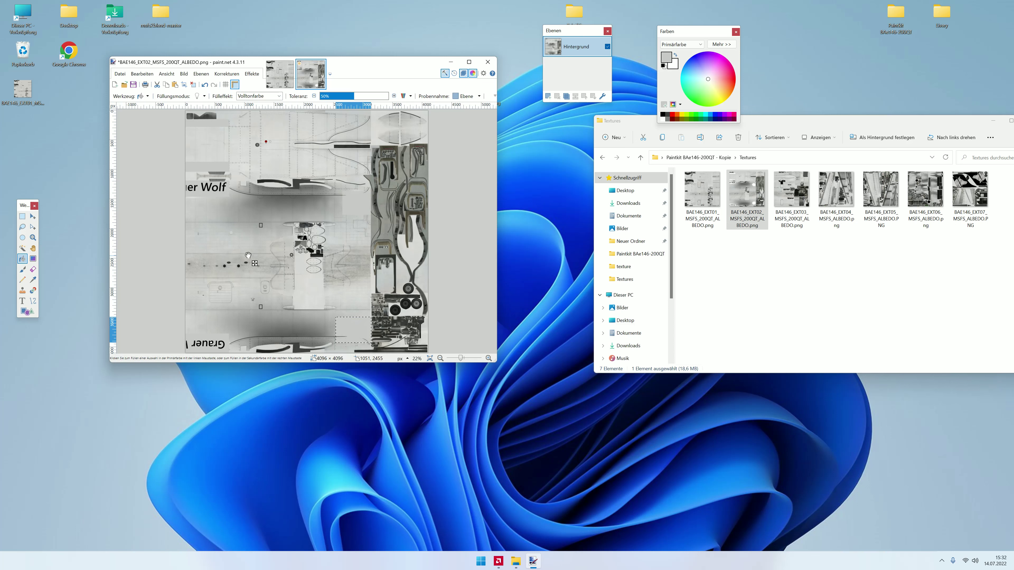
Step: Save EXT02 over its PNG and close paint.net
left_click(120, 74)
left_click(136, 123)
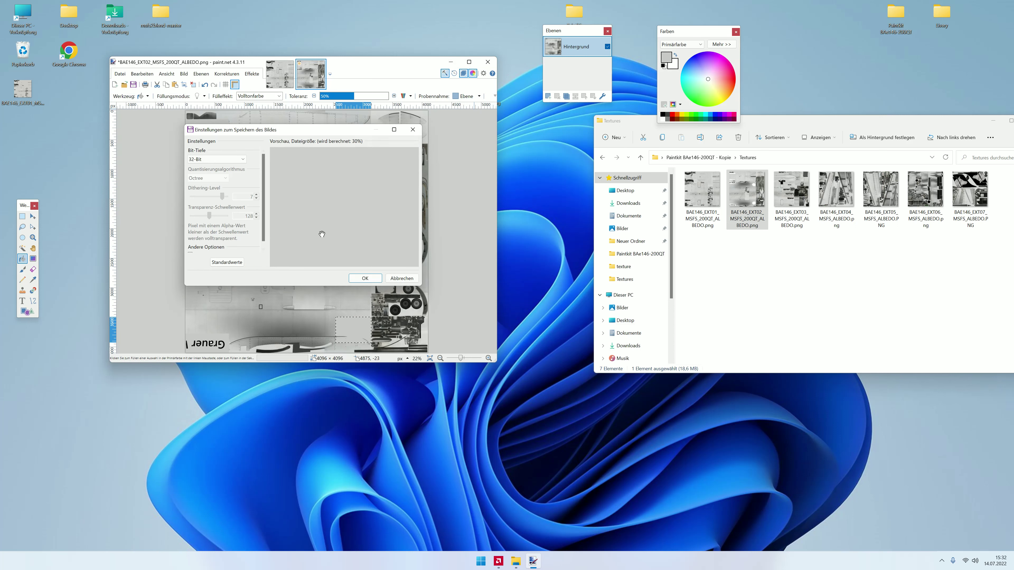
left_click(365, 279)
left_click(487, 62)
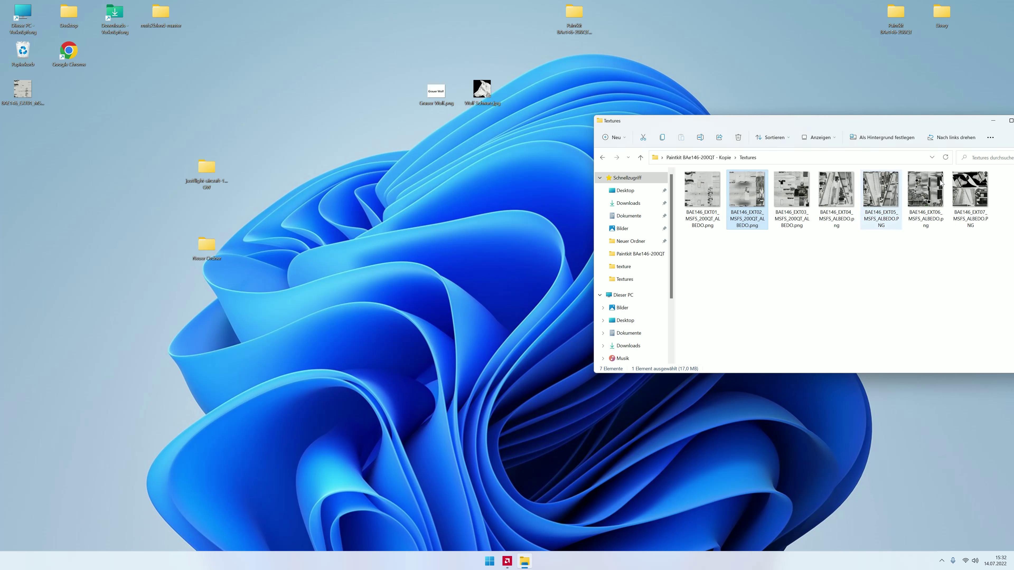
Step: Open the EXT01 PNG from the Neuer Ordner folder on the desktop
left_click(222, 172)
double_click(212, 251)
double_click(113, 84)
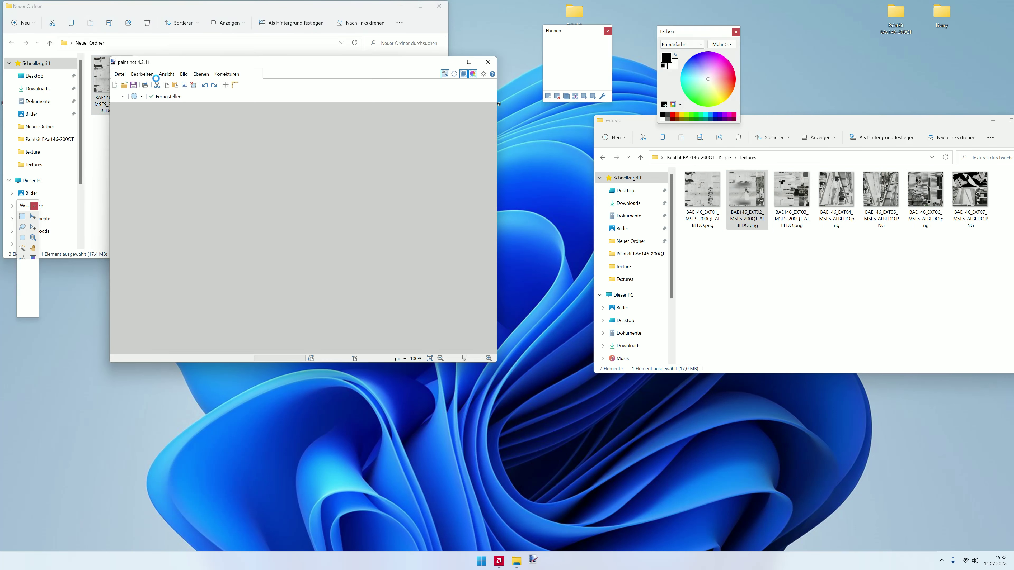
Step: Add the original EXT01 texture as a new layer blended with Multiplizieren
left_click_drag(702, 190, 270, 128)
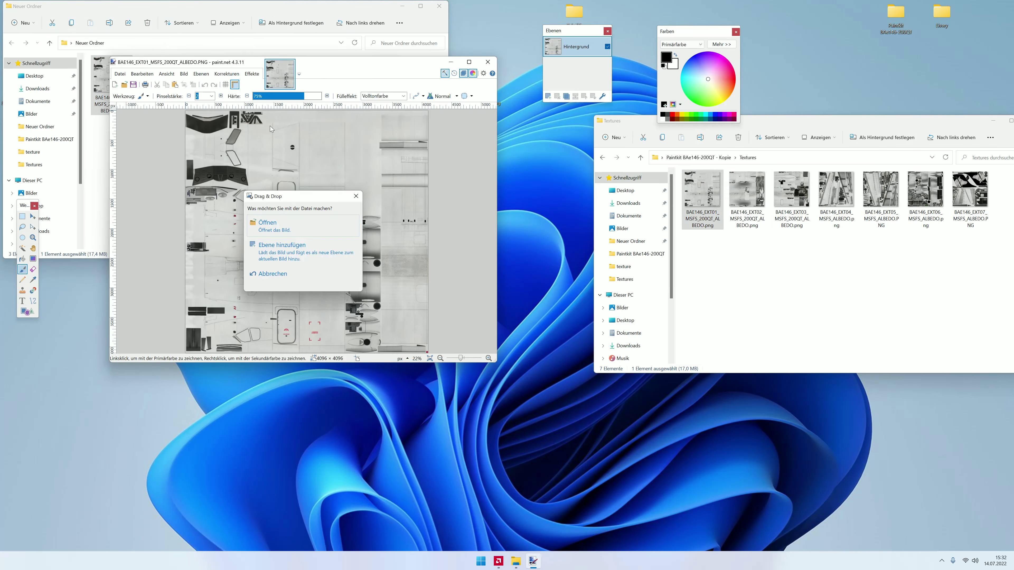
left_click(290, 244)
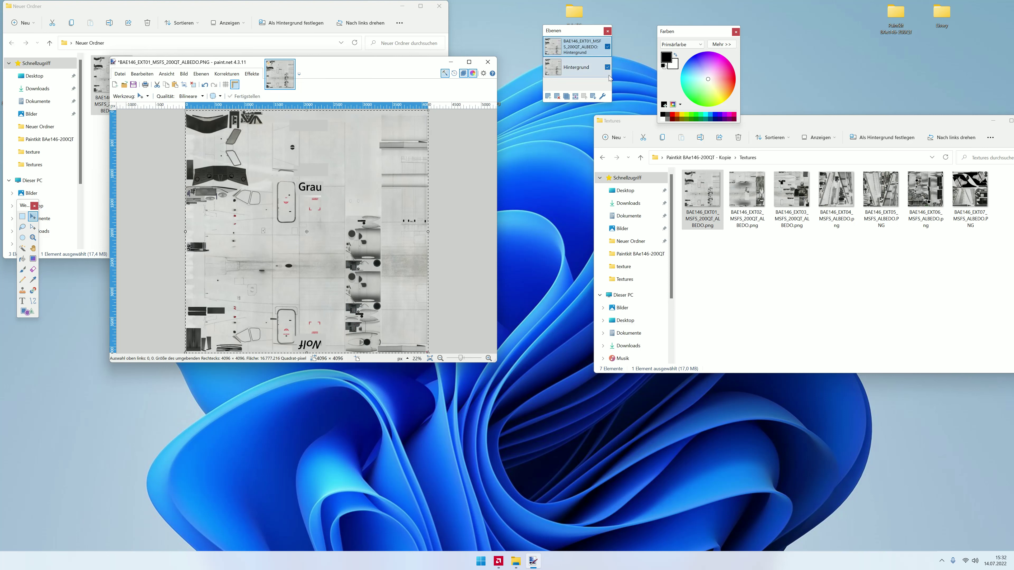
left_click(602, 97)
left_click(279, 215)
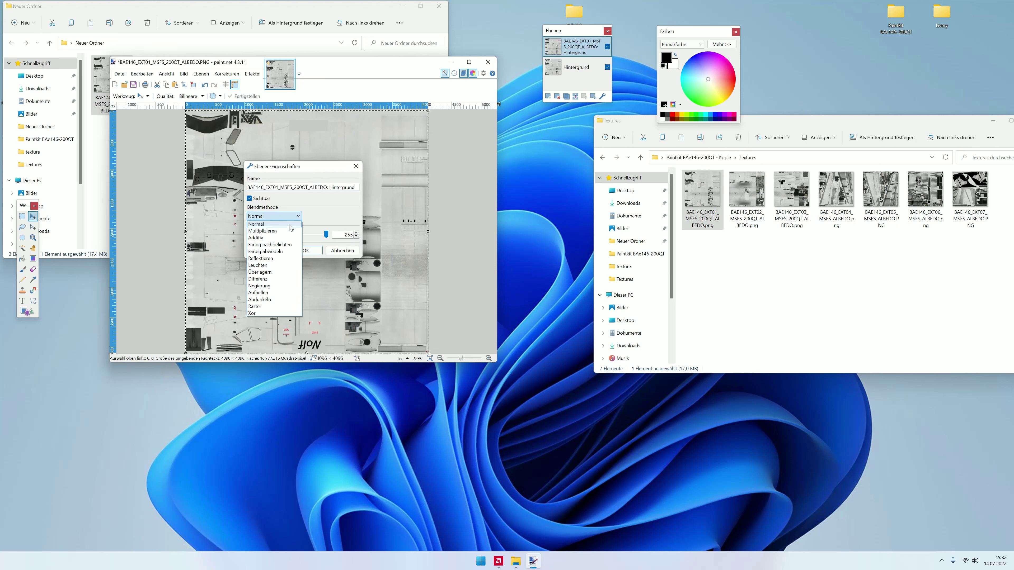
left_click(289, 231)
left_click(312, 251)
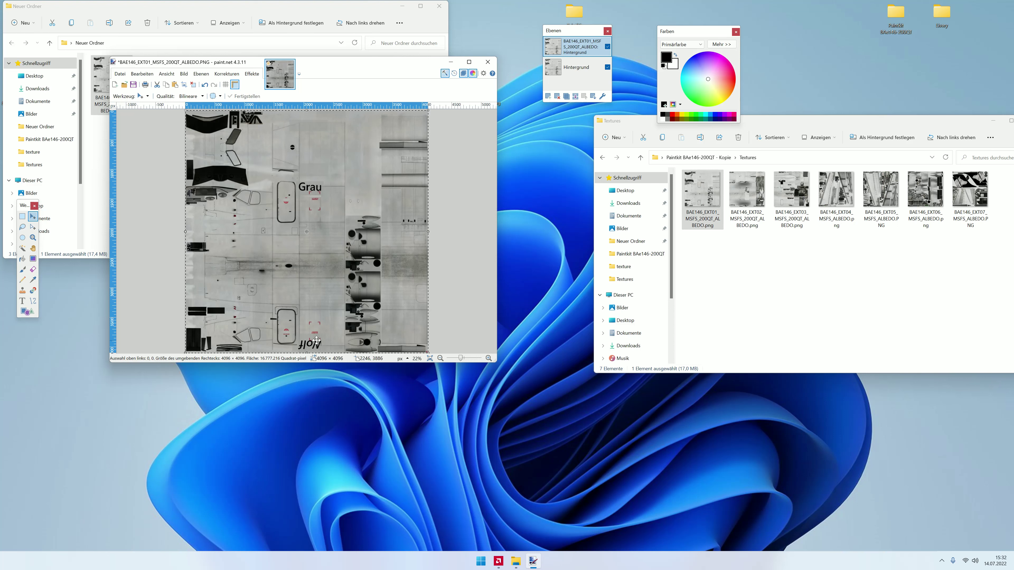
left_click(120, 73)
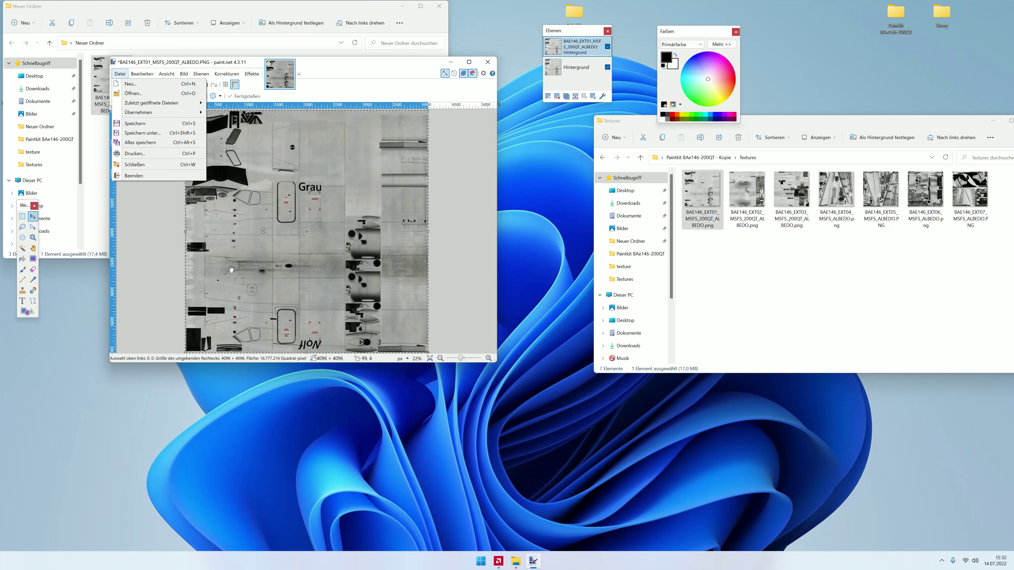
left_click_drag(215, 140, 216, 138)
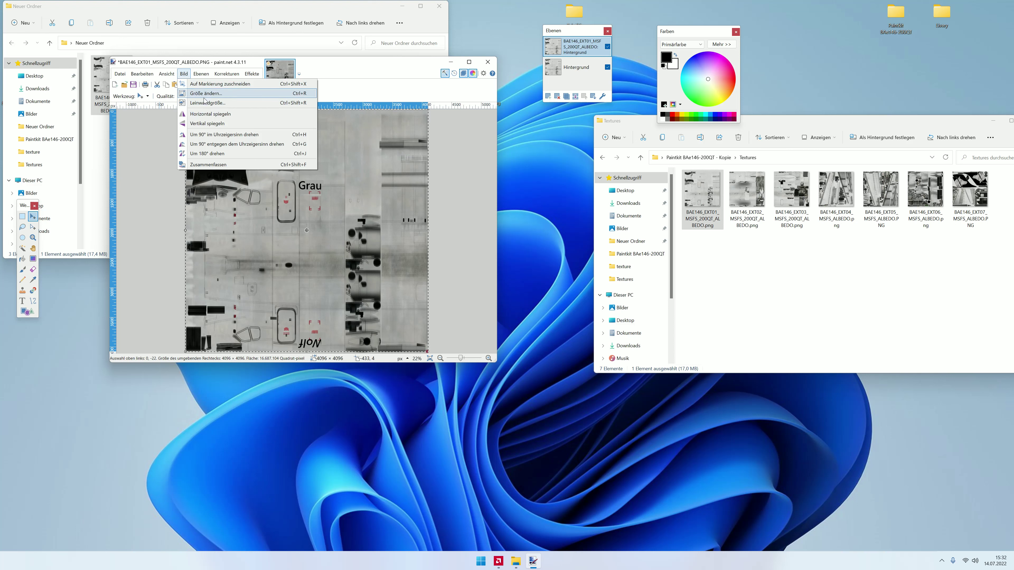
left_click(206, 93)
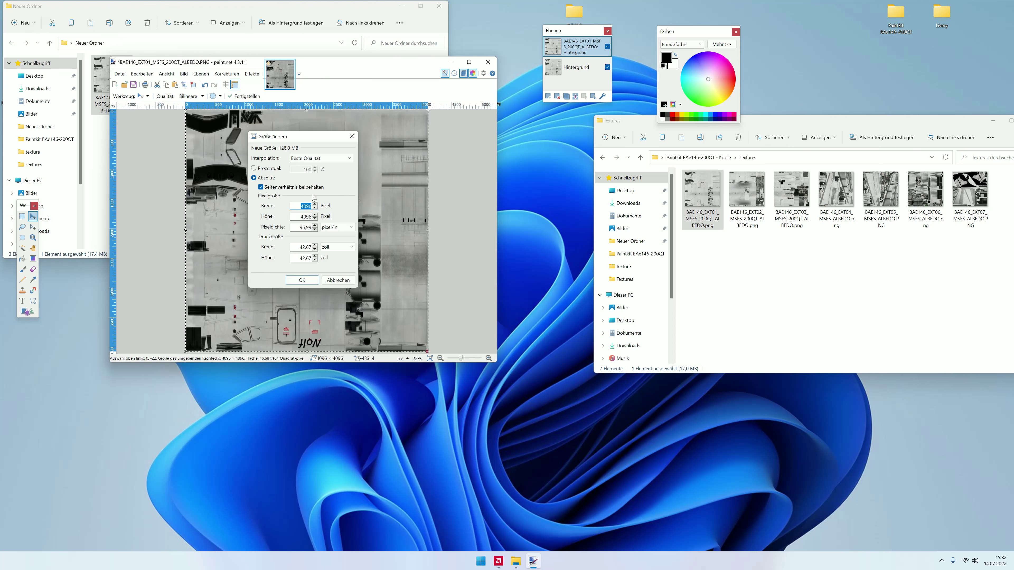
type("1")
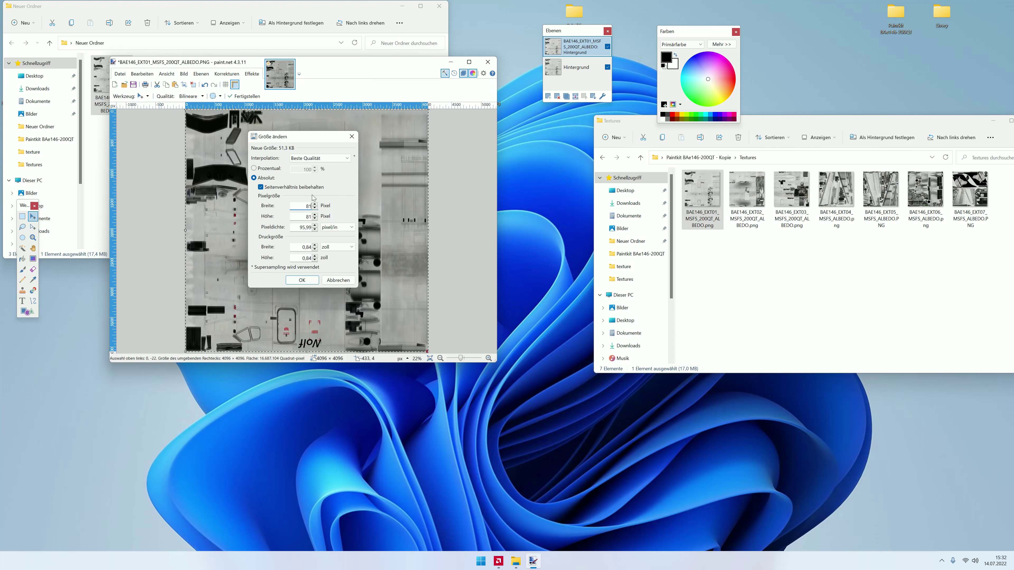
type("94")
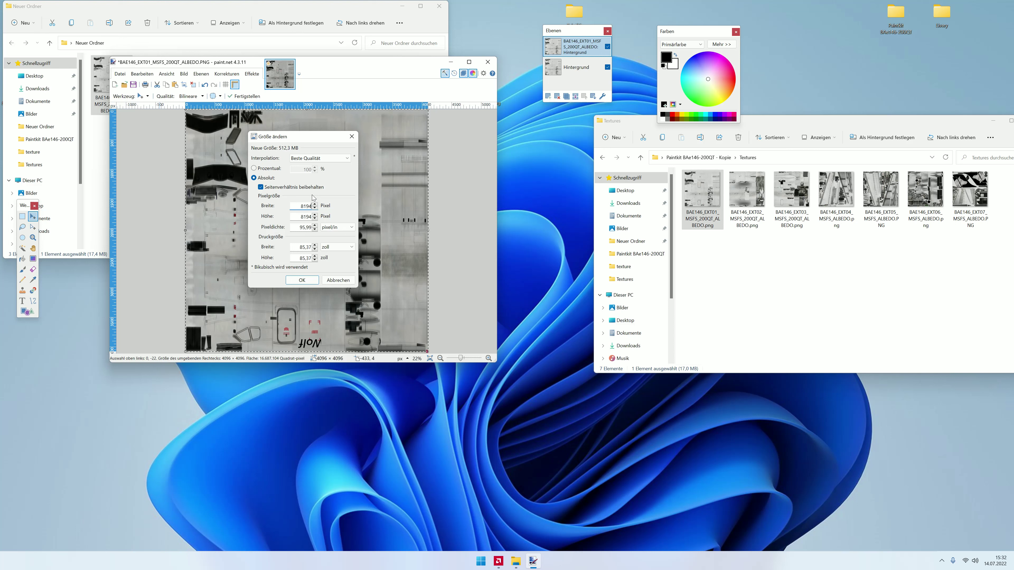
type("4096")
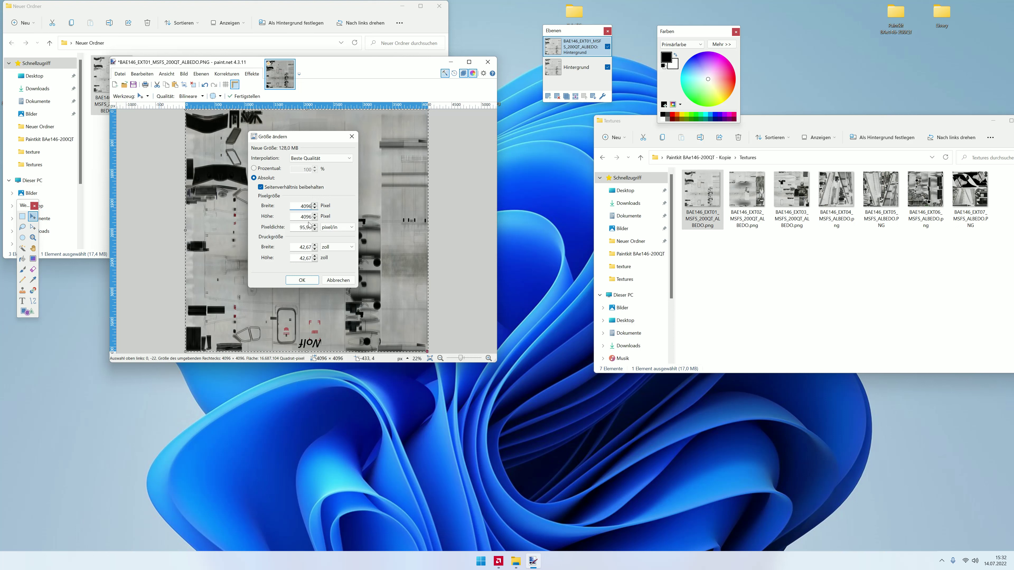
key("Return")
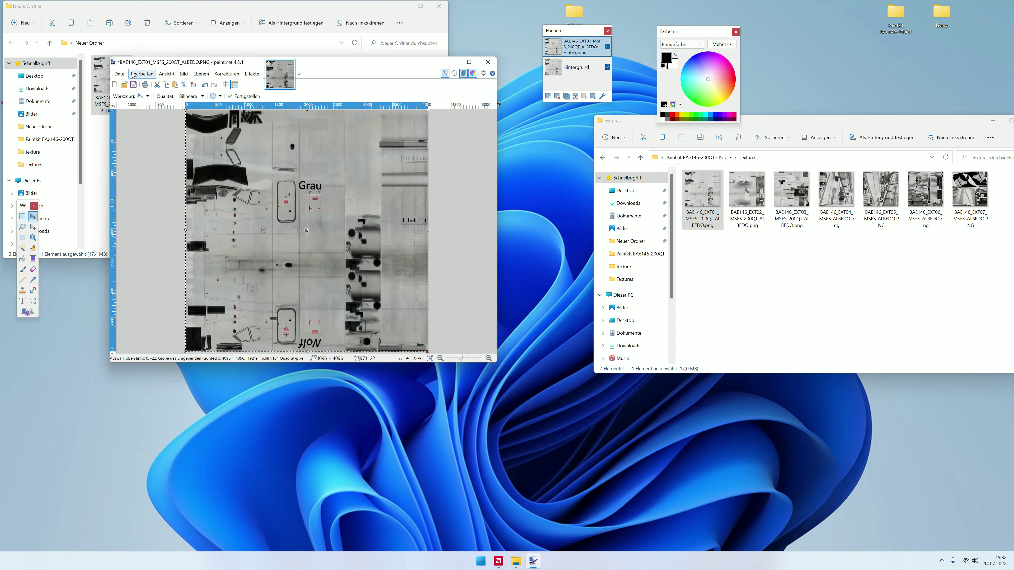
left_click(119, 74)
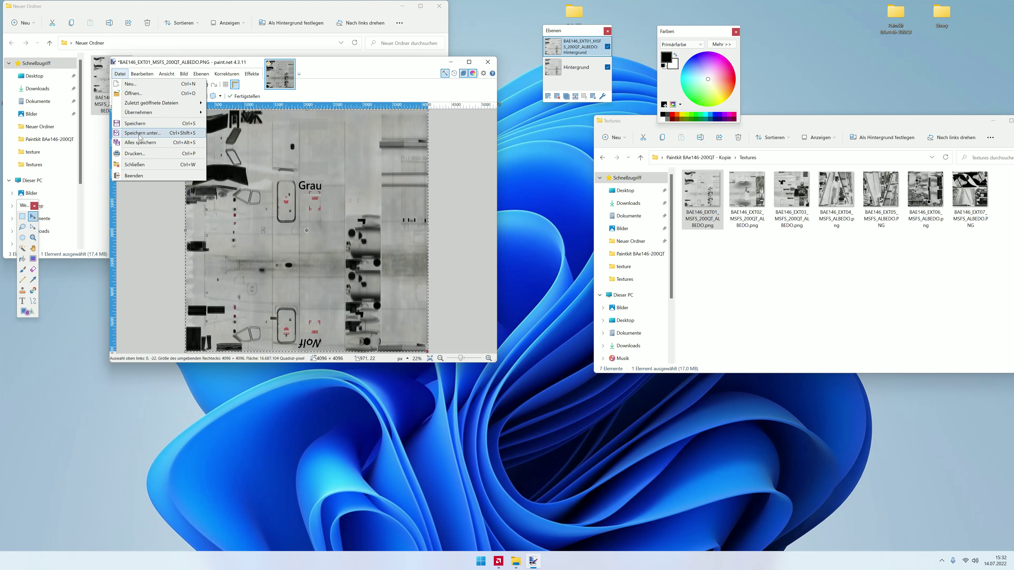
Step: Save layered EXT01 as a .pdn in new Desktop folder 'Livery Fertig', then close paint.net
left_click(141, 133)
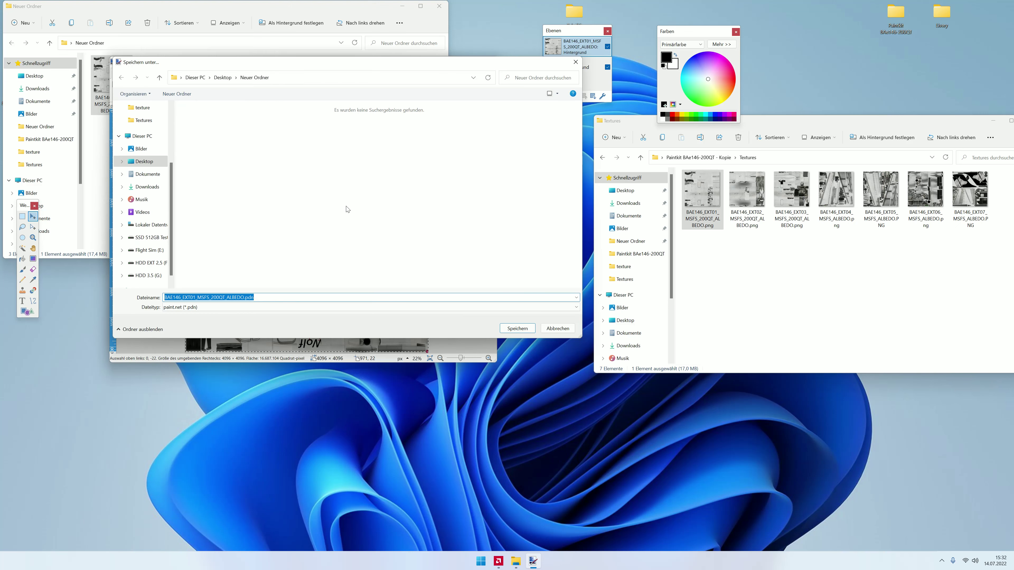
left_click(144, 161)
right_click(267, 207)
right_click(198, 251)
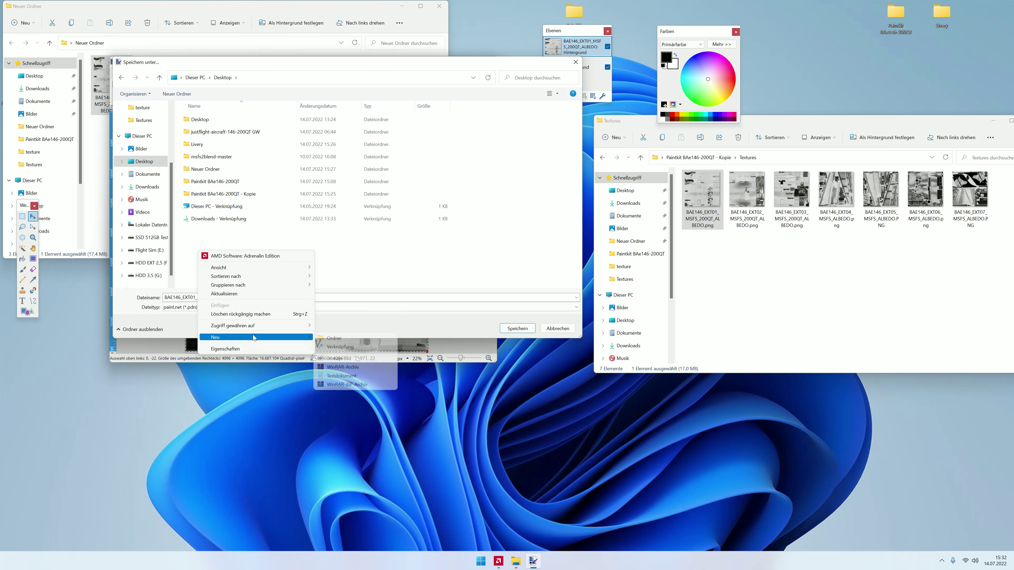
left_click(335, 341)
type("Livery Fer")
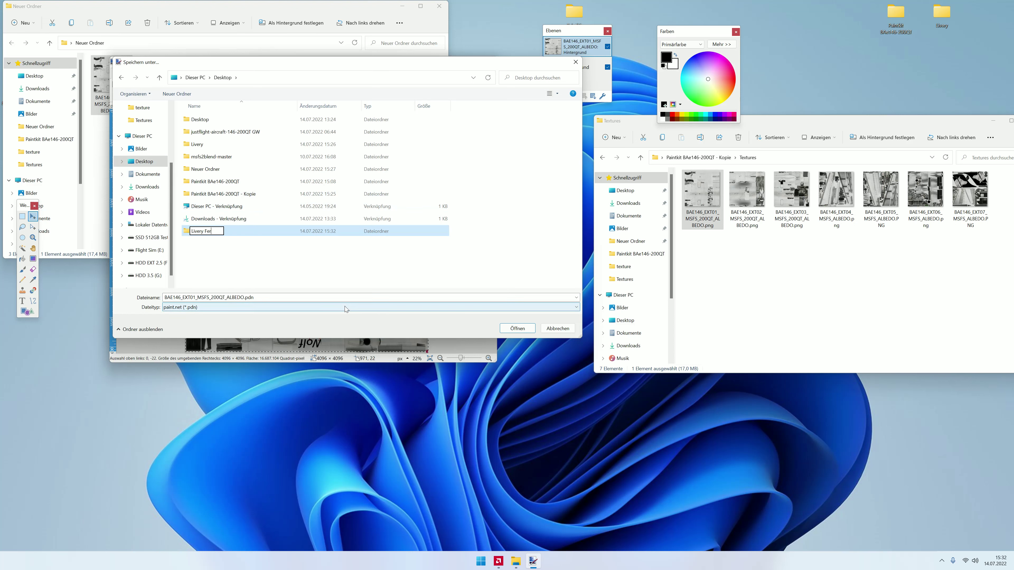
type("tig")
key("Return")
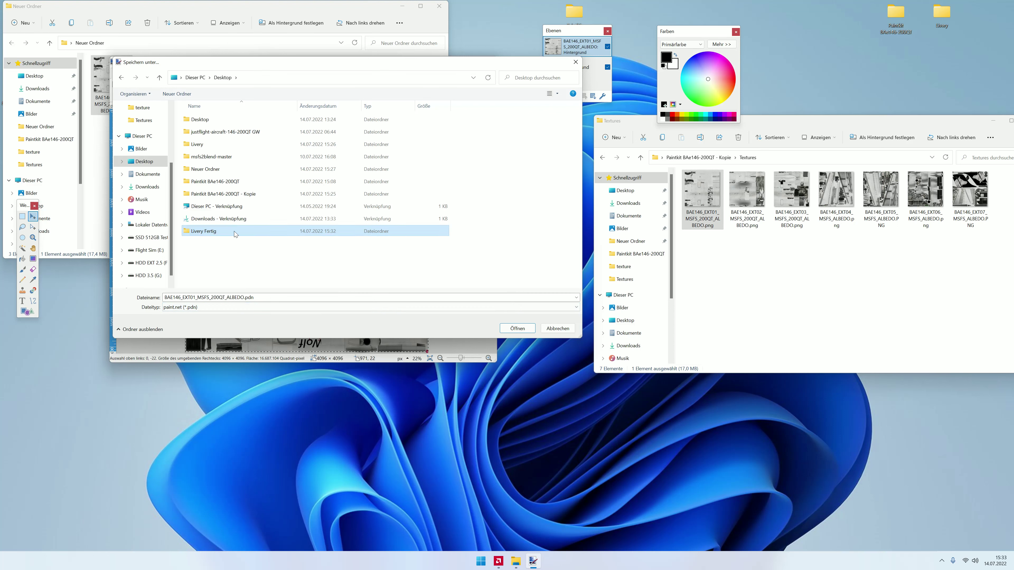
double_click(233, 231)
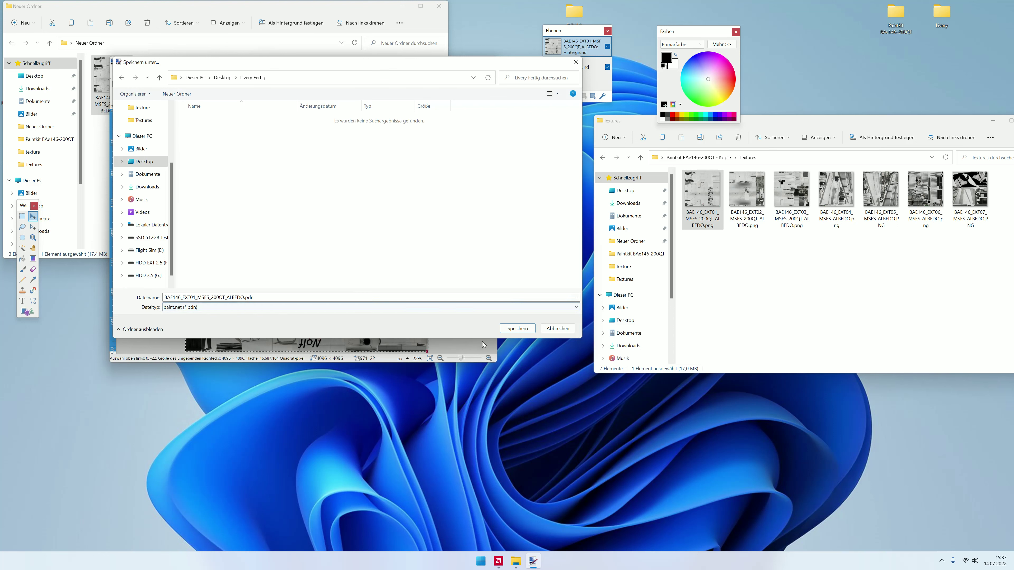
left_click(521, 329)
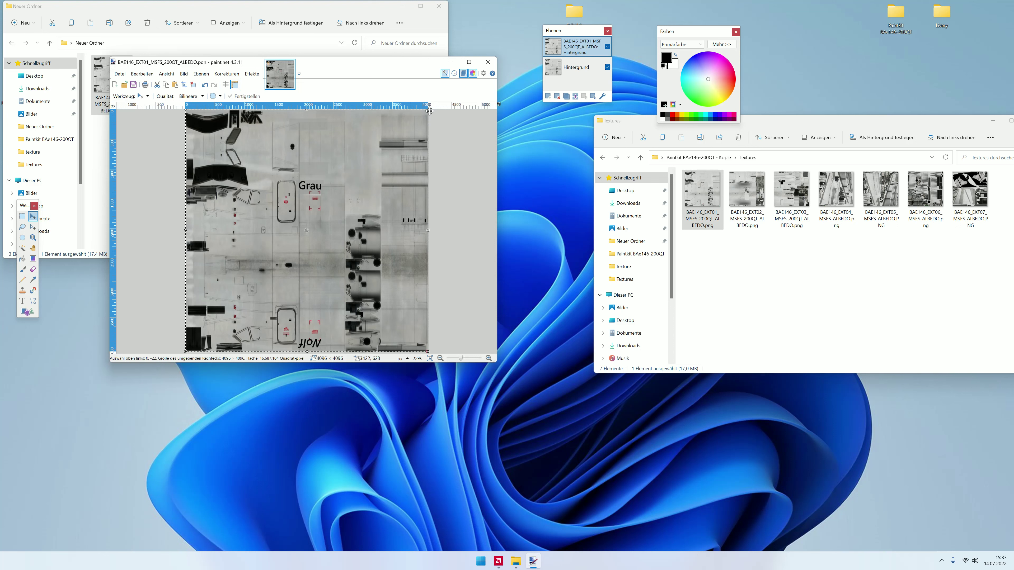
left_click(488, 61)
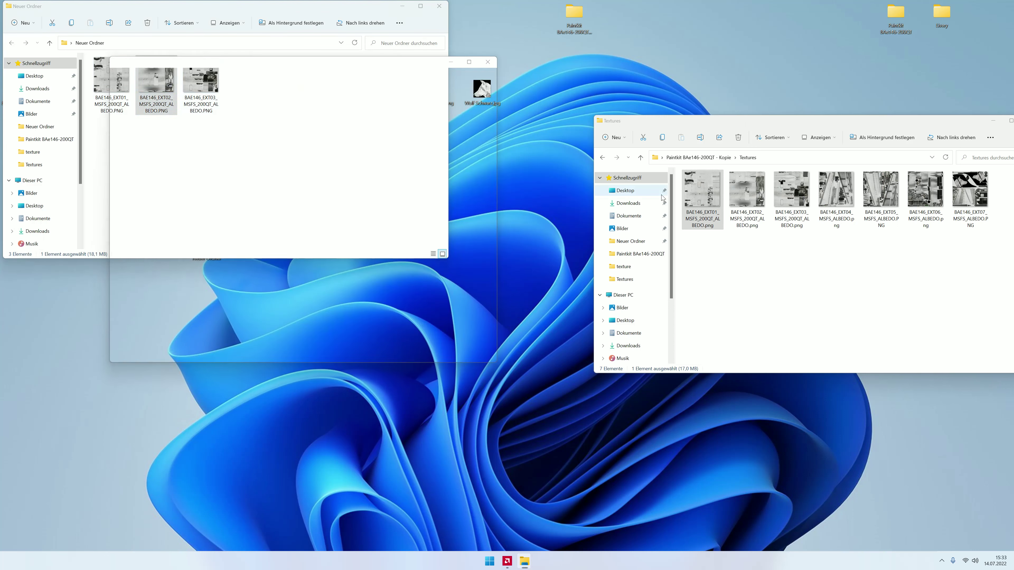
left_click_drag(746, 191, 338, 87)
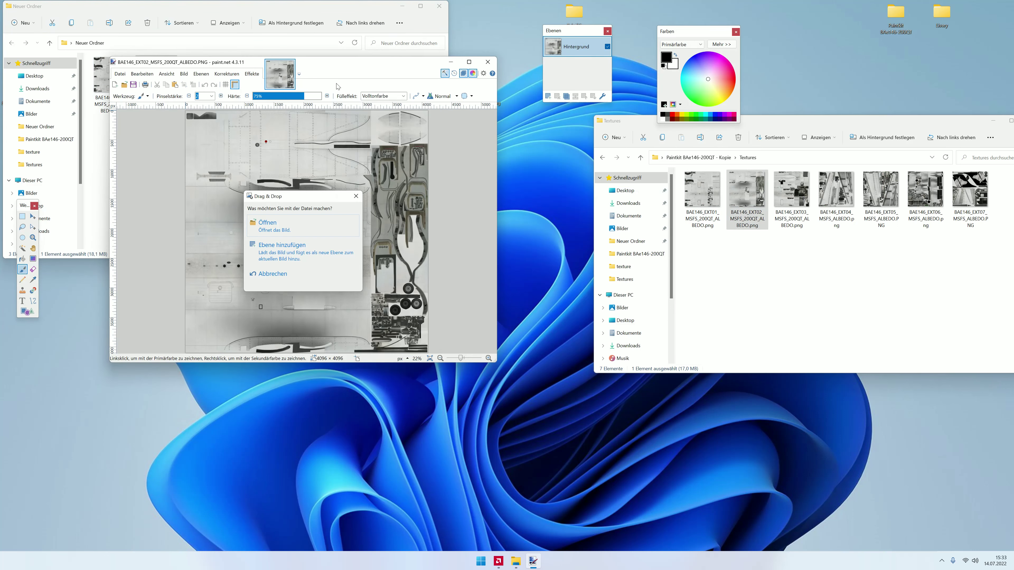
Step: Add the dropped Textures EXT02 image as a new layer with Multiply blending
left_click(268, 247)
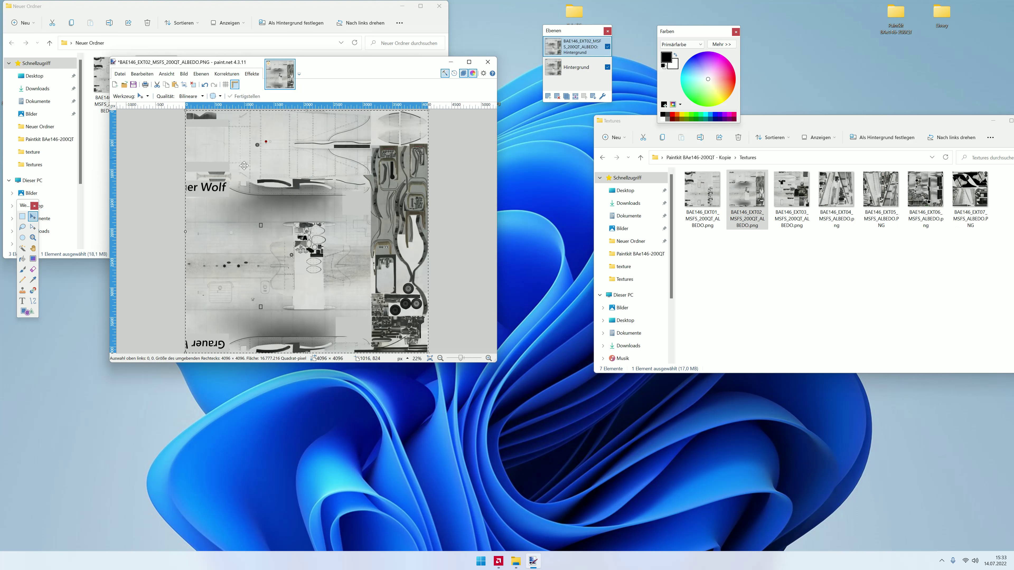
left_click(602, 96)
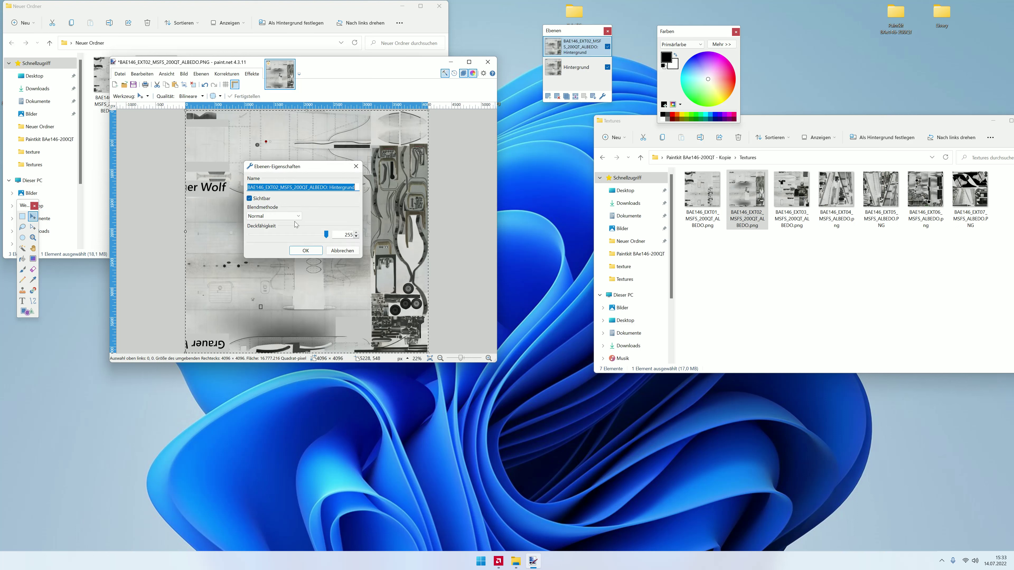
left_click(273, 215)
left_click(267, 232)
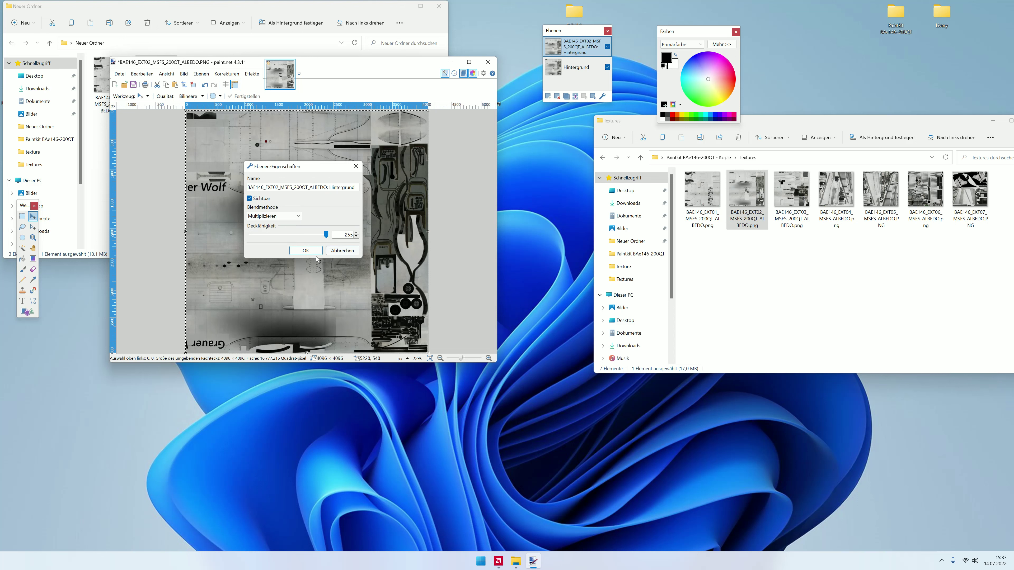
left_click(305, 250)
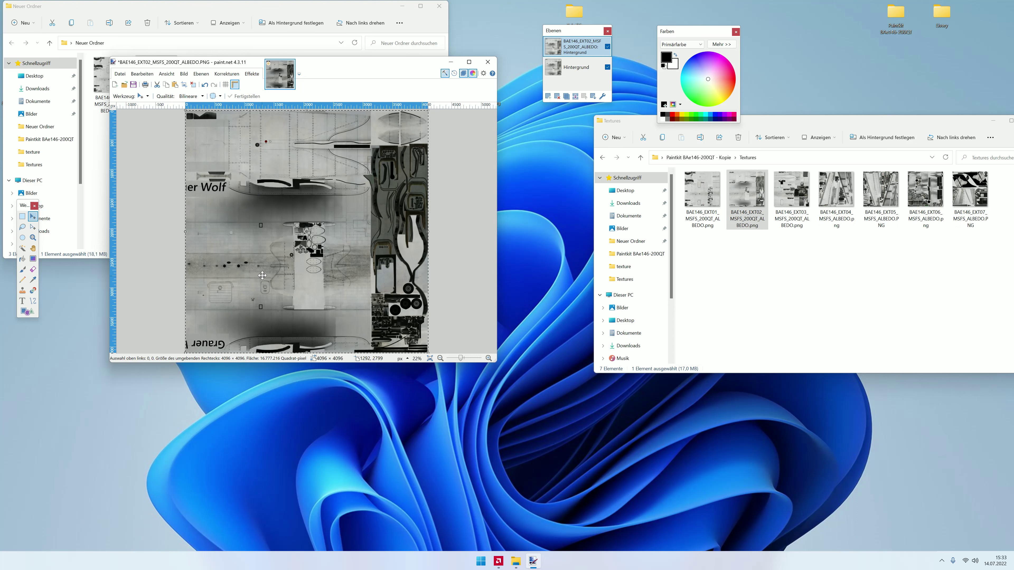
left_click(120, 74)
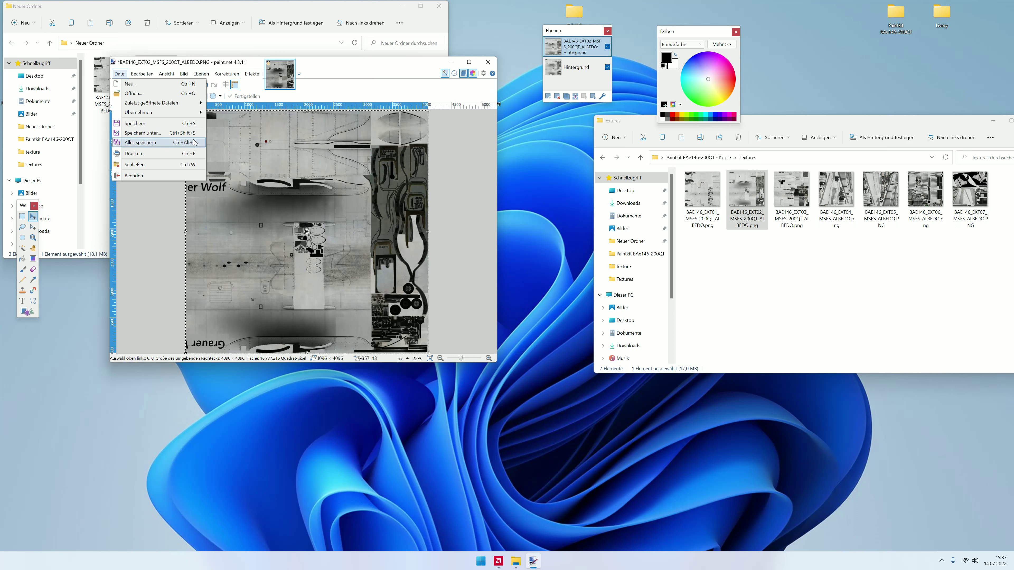
Step: Save as BAE146_EXT02_MSFS_200QT_ALBEDO.pdn in Livery Fertig and close paint.net
left_click(159, 133)
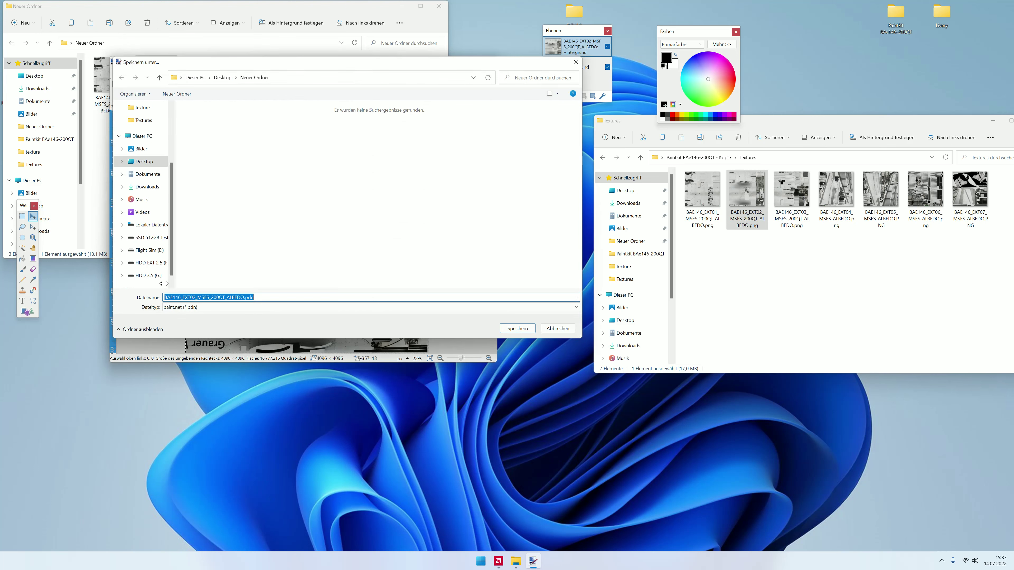
left_click(143, 161)
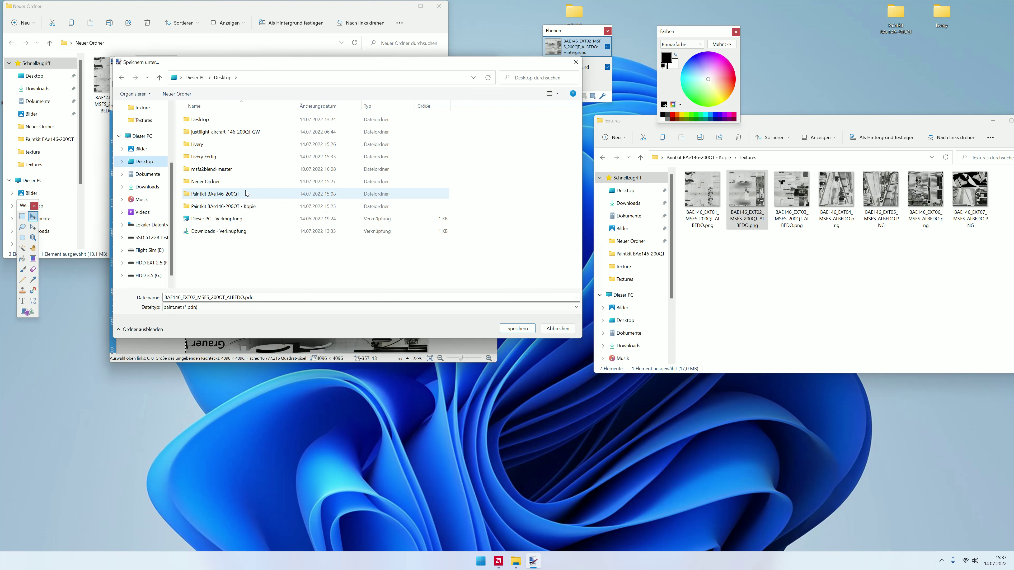
double_click(248, 156)
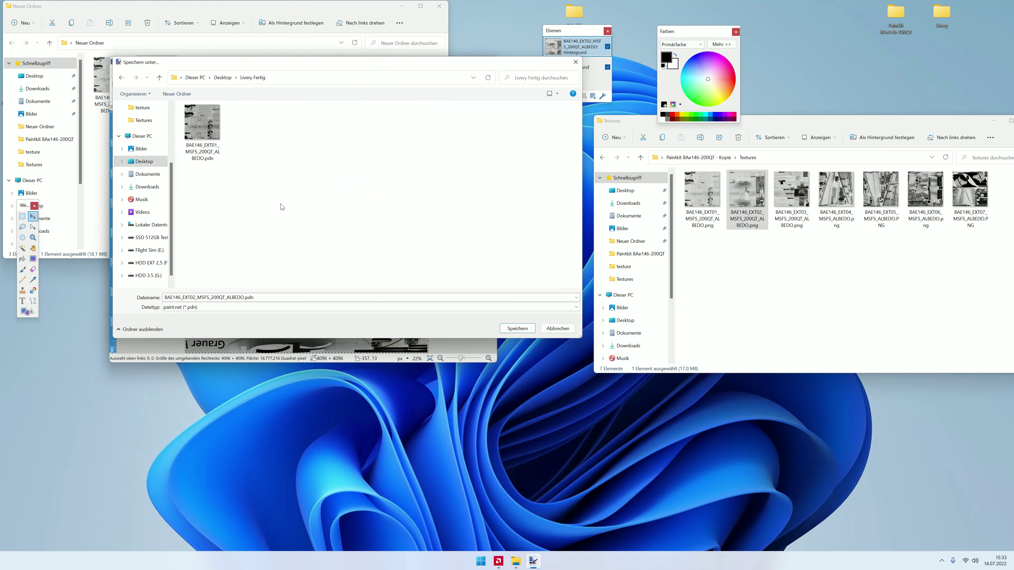
left_click(517, 329)
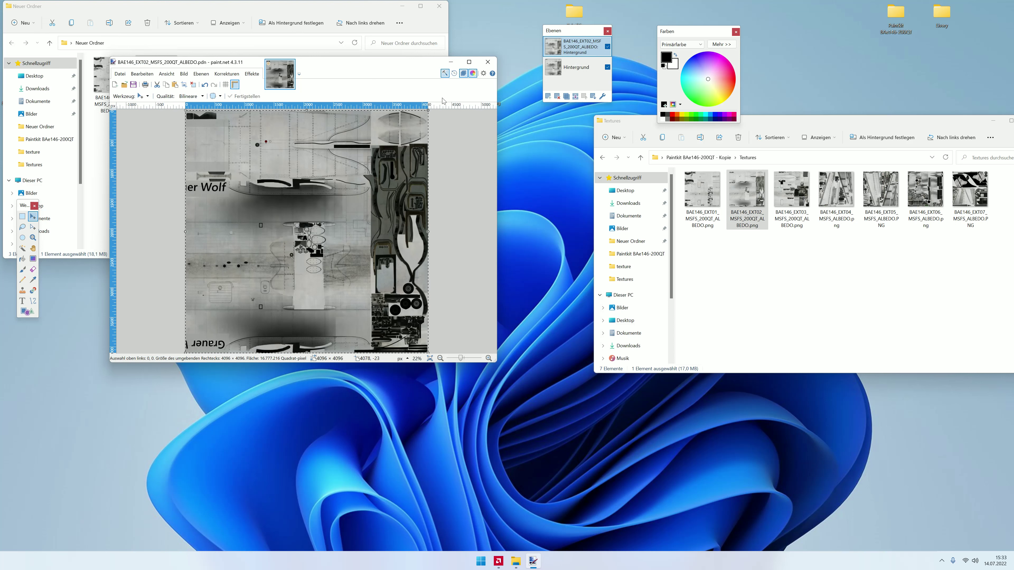
left_click(482, 63)
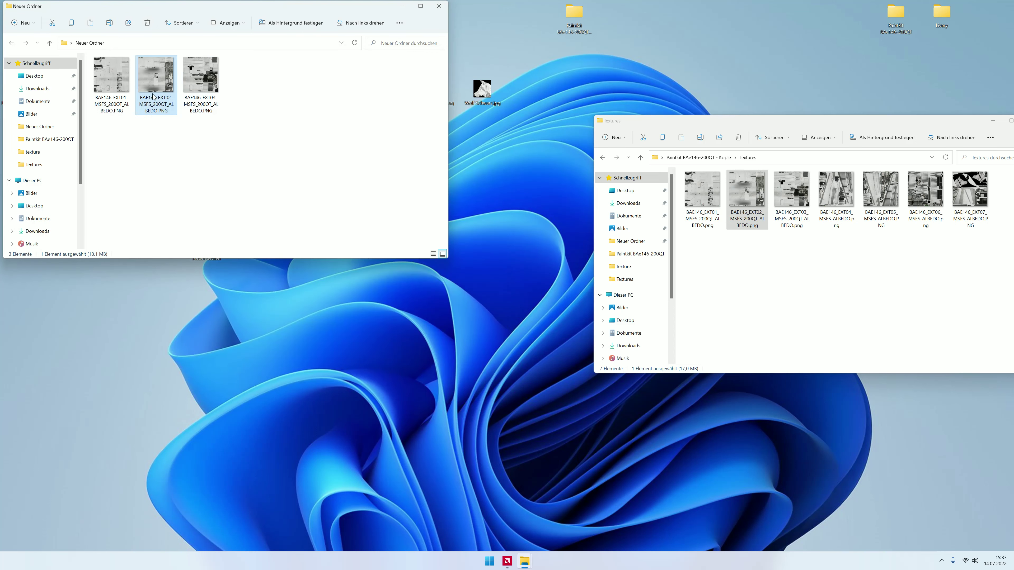
double_click(200, 78)
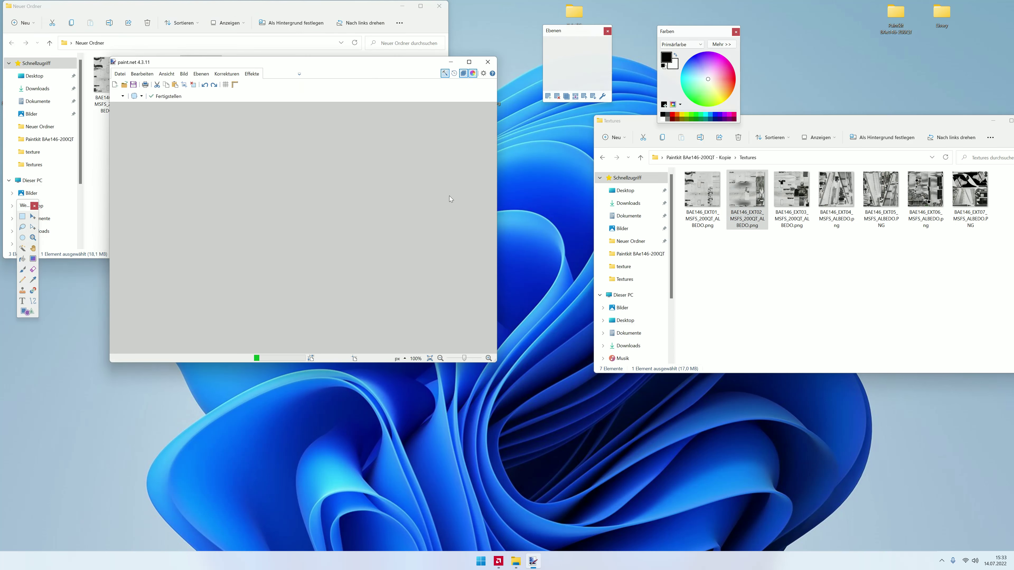
Step: Drop Textures EXT03 onto the EXT03 image as a new Multiply-blended layer
left_click_drag(790, 191, 587, 181)
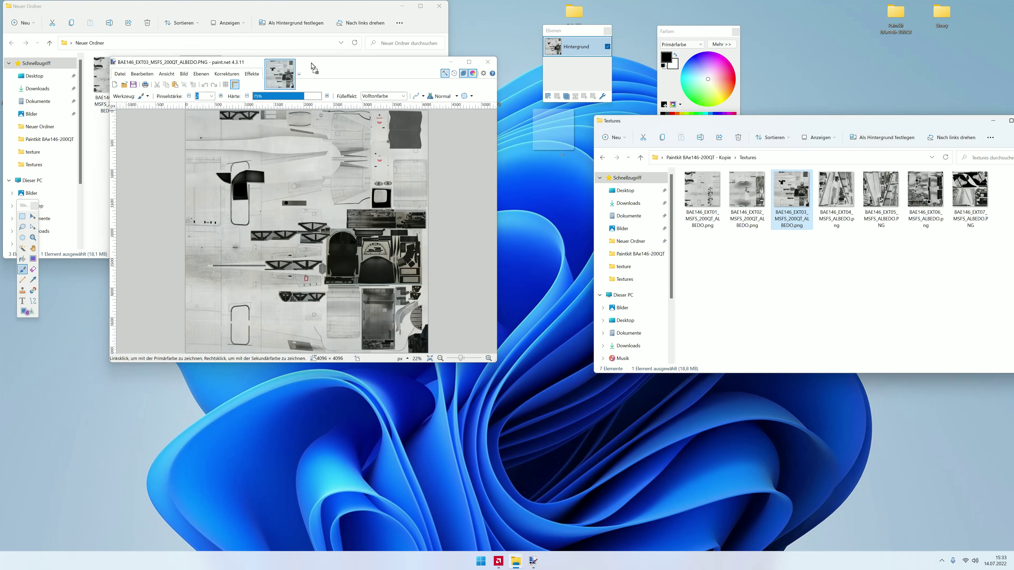
left_click_drag(586, 181, 314, 73)
left_click(286, 246)
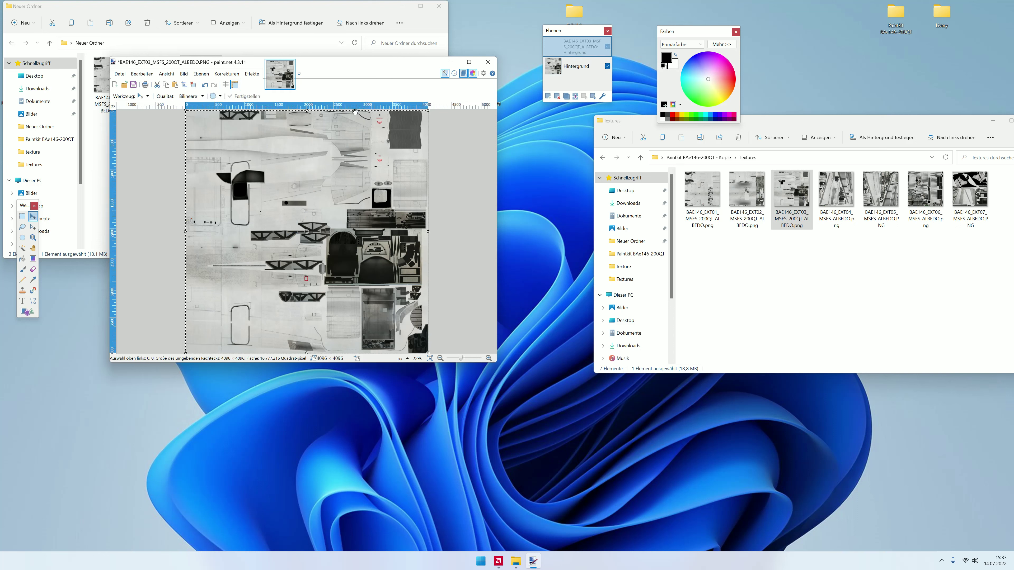
left_click(602, 96)
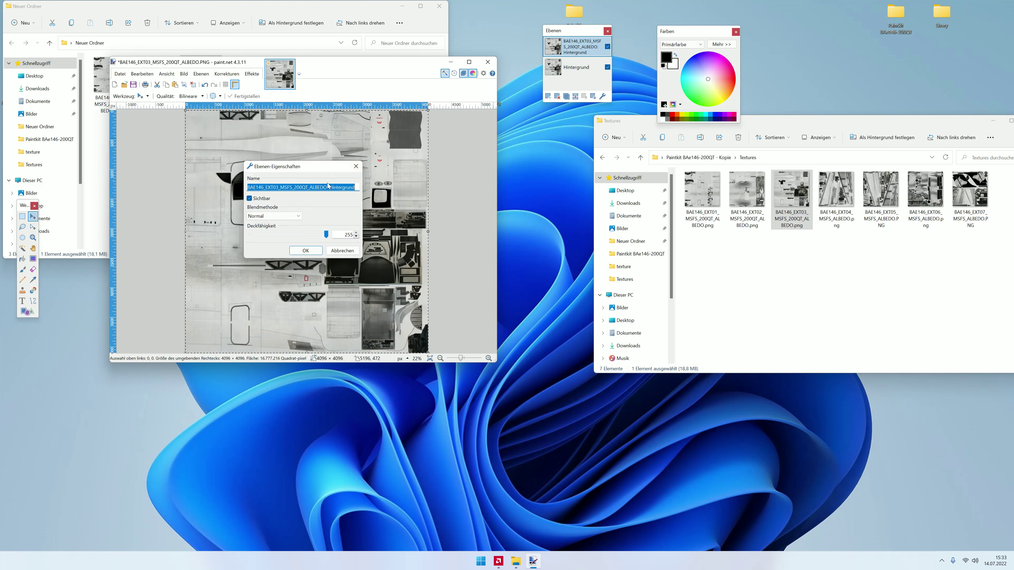
left_click(274, 216)
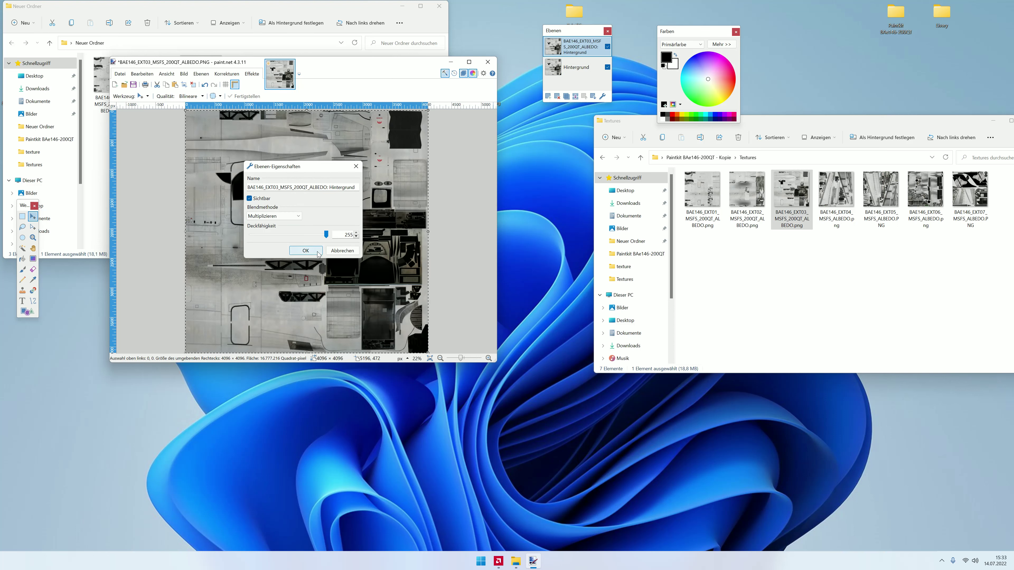
left_click(306, 251)
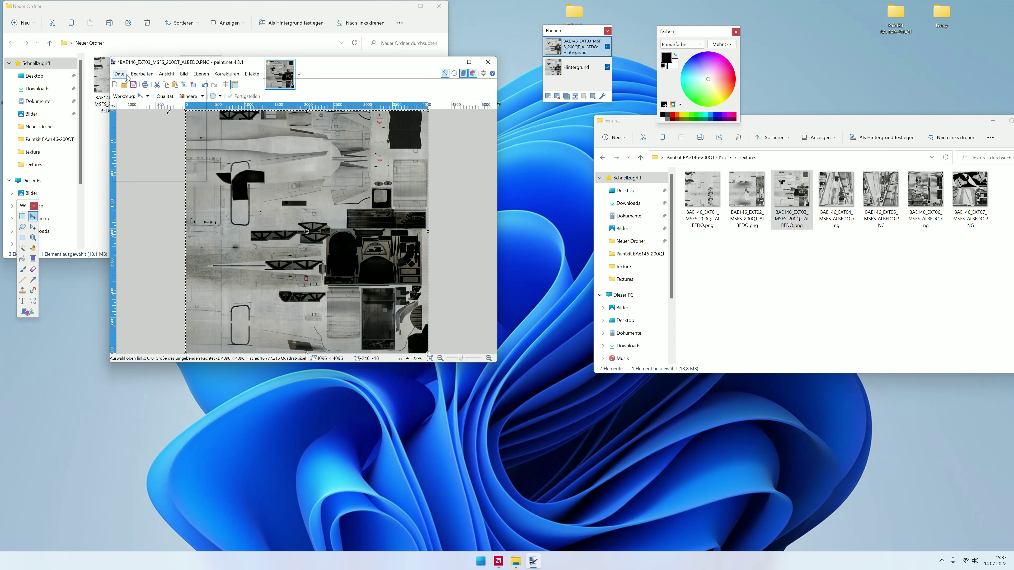
Step: Start a Save As to the Desktop, then cancel it
left_click(119, 73)
left_click(139, 133)
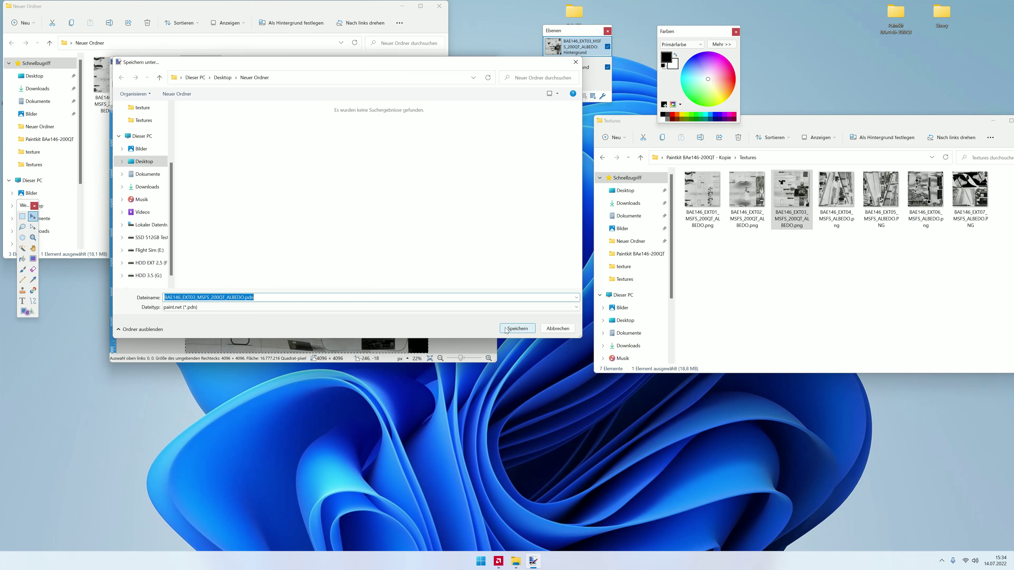
left_click(144, 161)
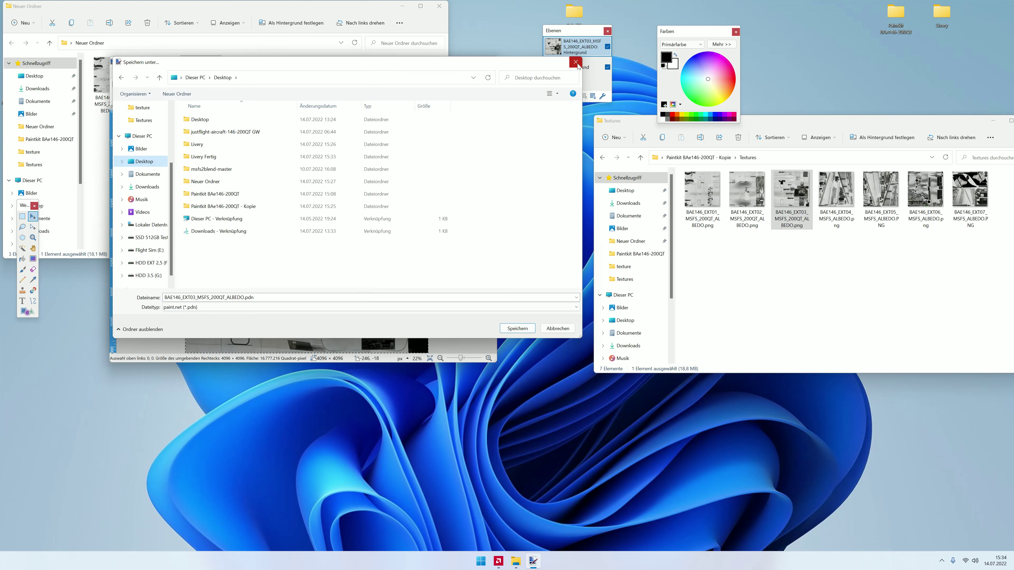
left_click(576, 64)
Step: Merge the layers down, save over BAE146_EXT03_MSFS_200QT_ALBEDO.PNG, and close paint.net
left_click(578, 100)
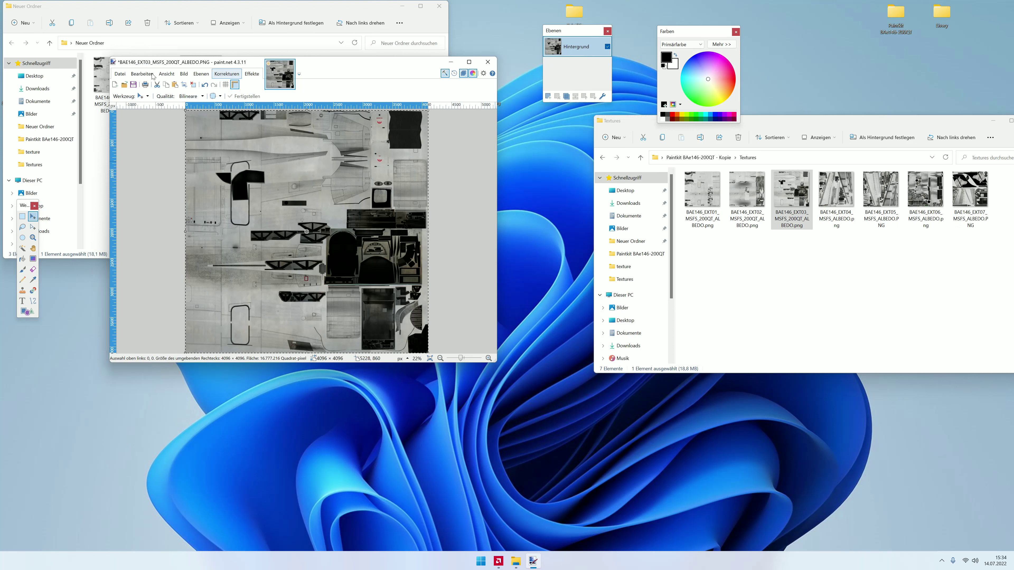
left_click(120, 73)
left_click(135, 133)
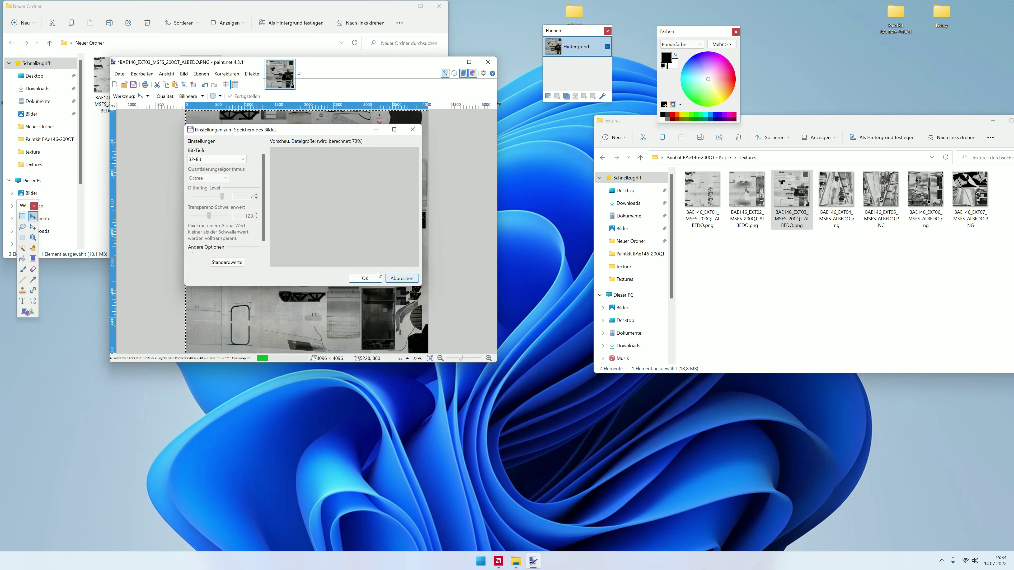
left_click(375, 278)
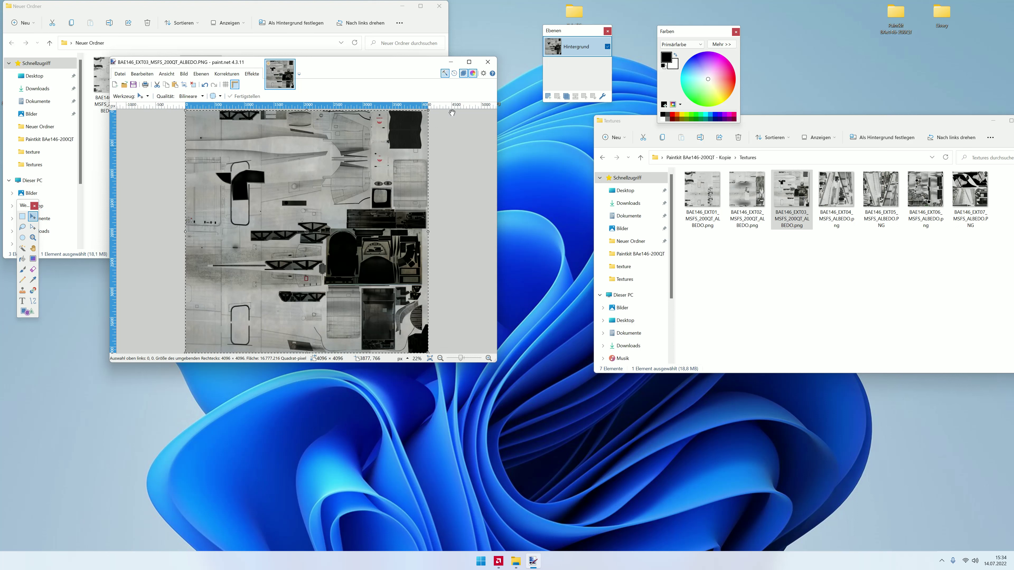
left_click(488, 62)
left_click(439, 6)
mouse_move(848, 242)
left_mouse_down()
mouse_move(925, 214)
mouse_move(962, 218)
left_mouse_up()
Step: Copy the EXT04–EXT07 albedo textures into the Livery Fertig folder
left_click_drag(838, 191, 842, 183)
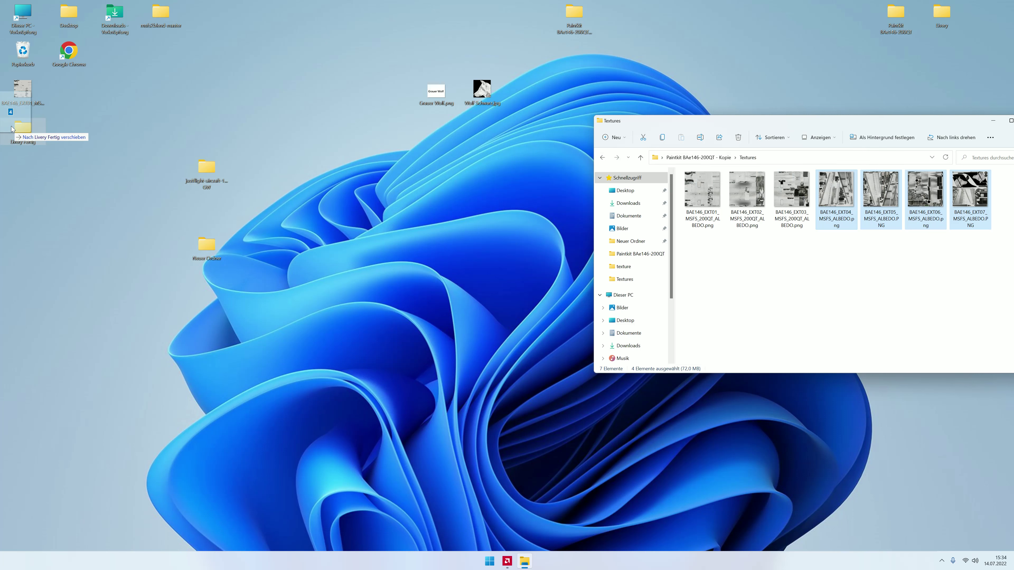
right_click_drag(843, 184, 18, 128)
left_click(32, 140)
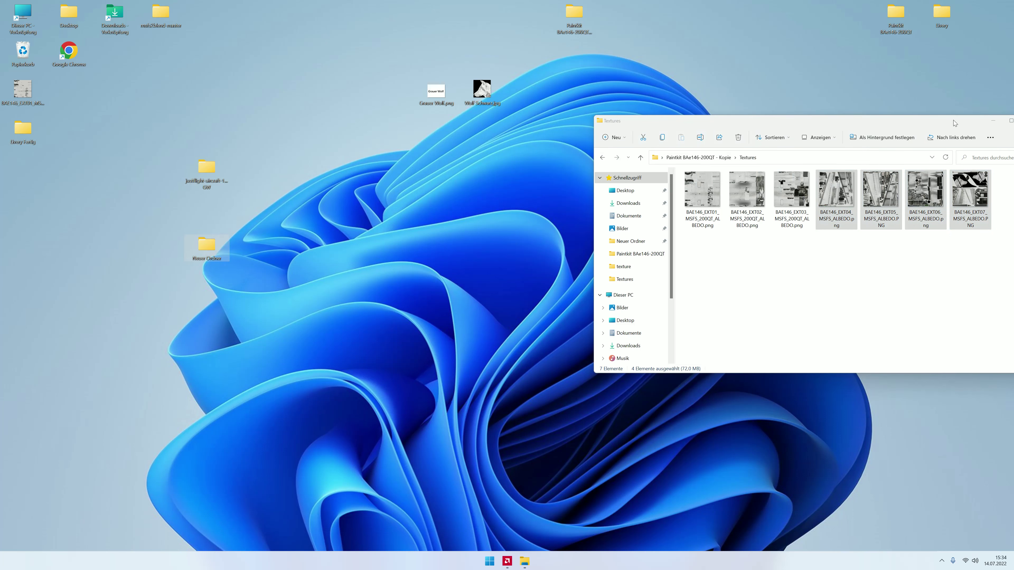
Step: Close the Textures and Neuer Ordner windows and open the EXT01 .pdn from Livery Fertig
left_click_drag(954, 123, 762, 119)
left_click(839, 117)
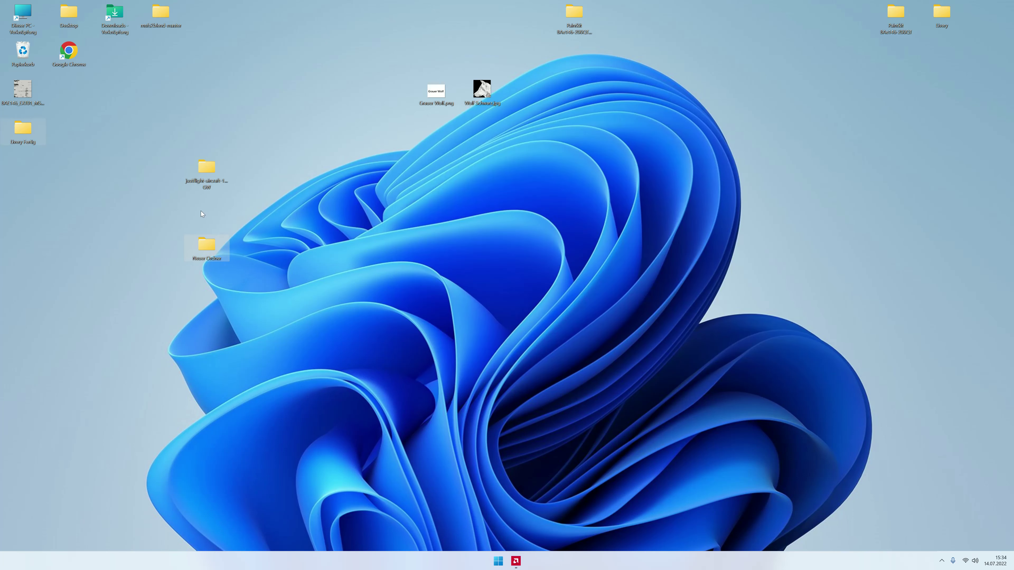
left_click_drag(32, 99, 207, 244)
double_click(206, 244)
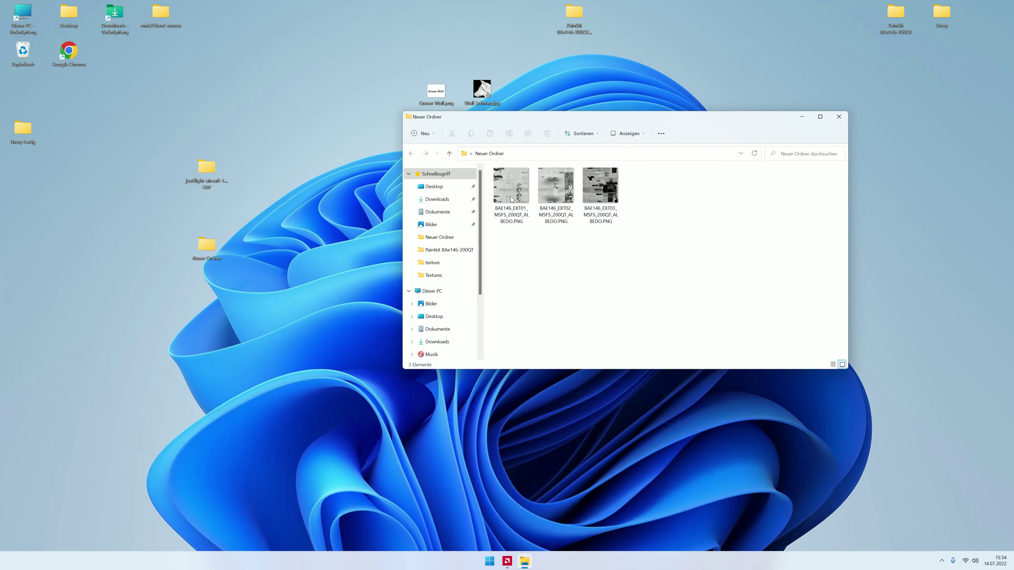
left_click(838, 120)
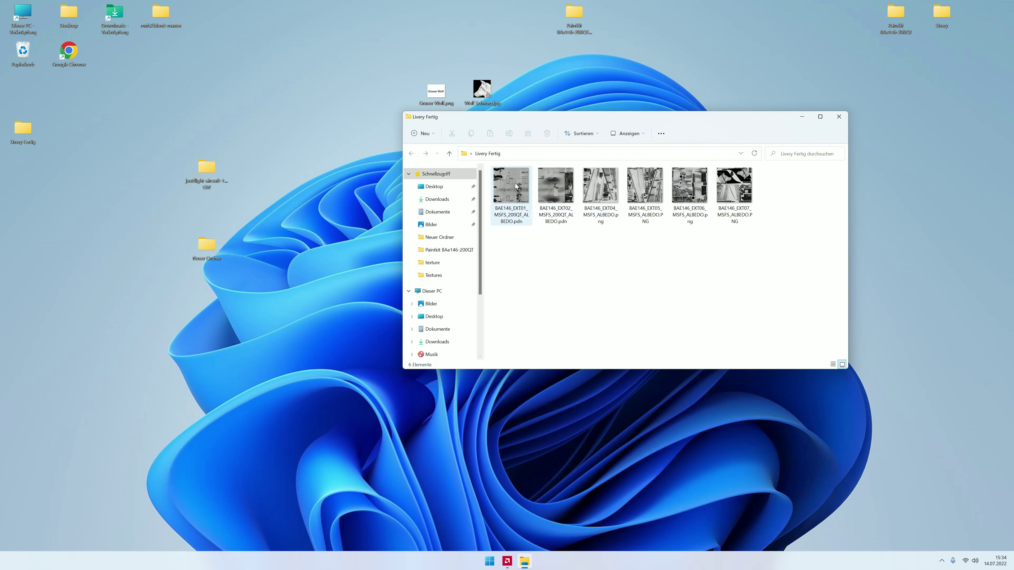
double_click(515, 182)
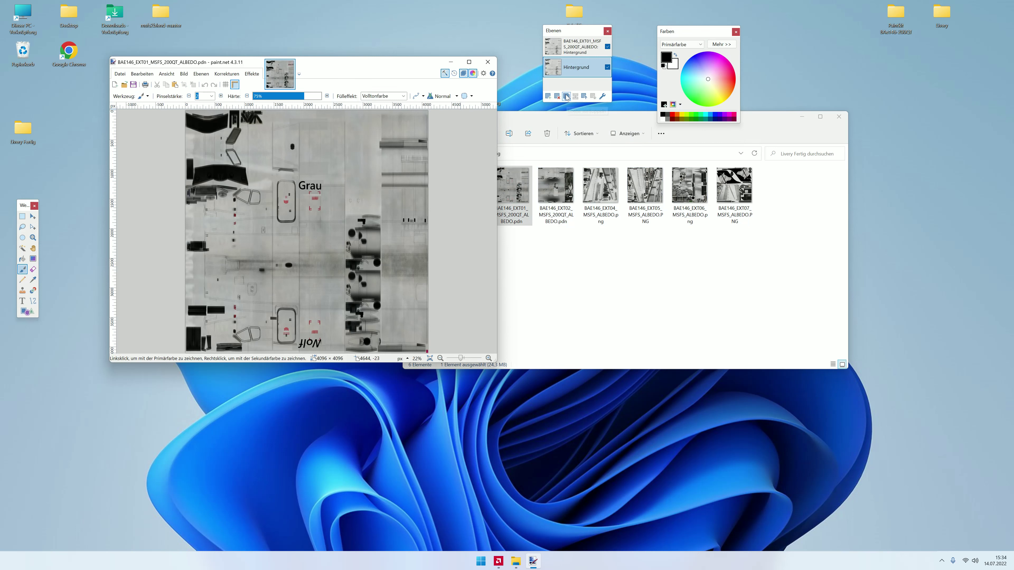
Step: Merge the two EXT01 layers, then close the image choosing Don't Save
left_click(583, 96)
key("ctrl+z")
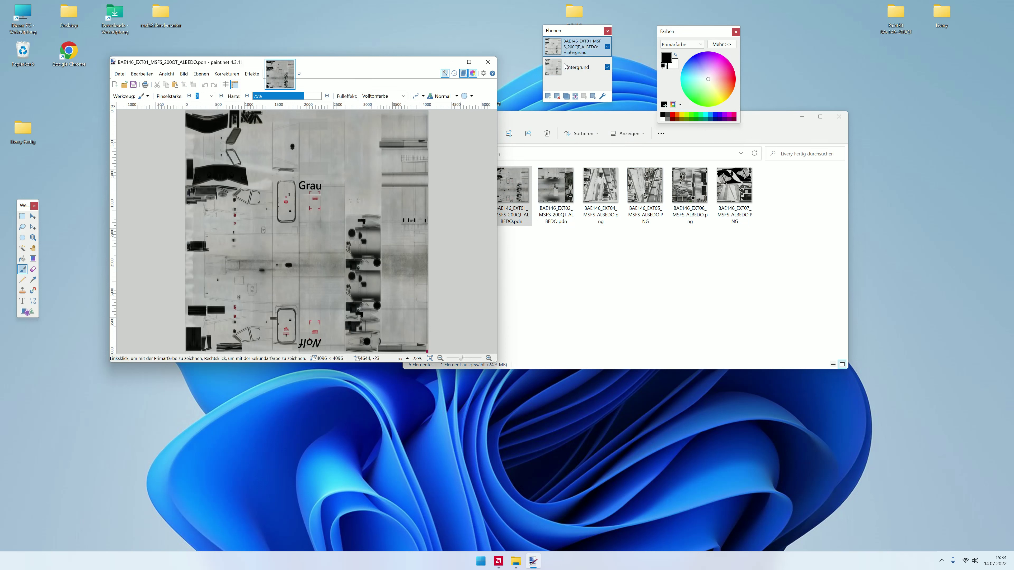
left_click(575, 96)
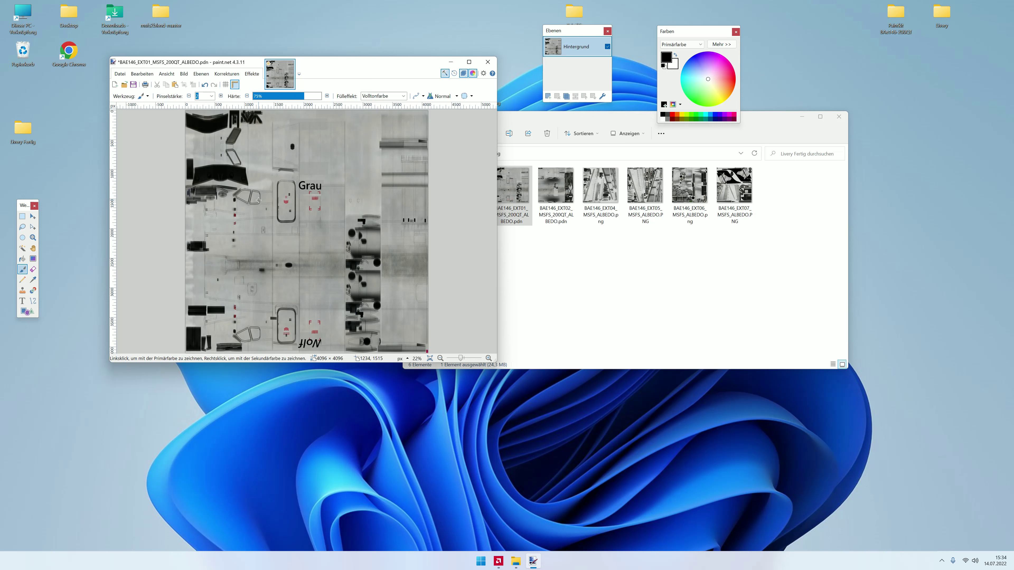
left_click(488, 62)
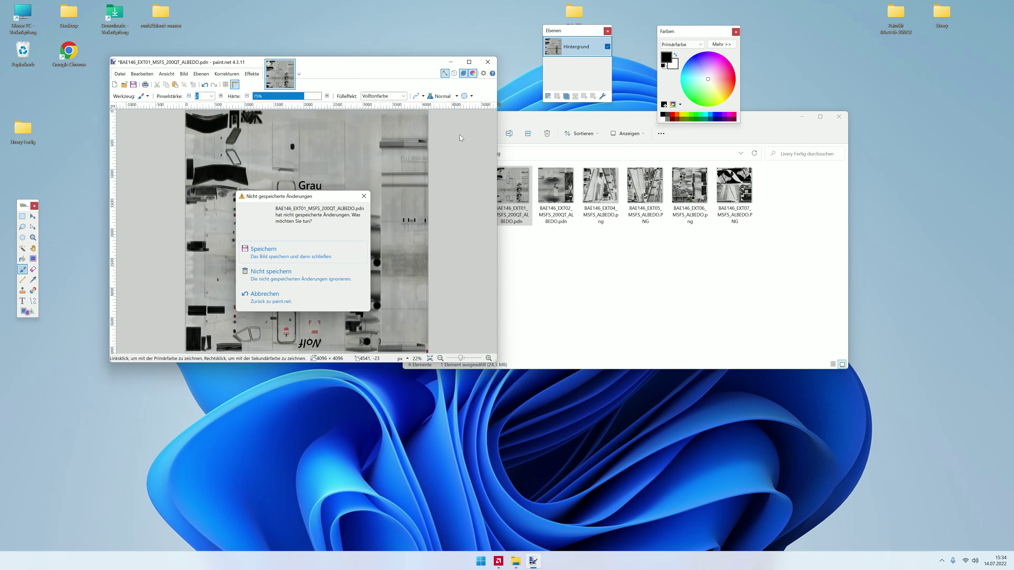
left_click(301, 276)
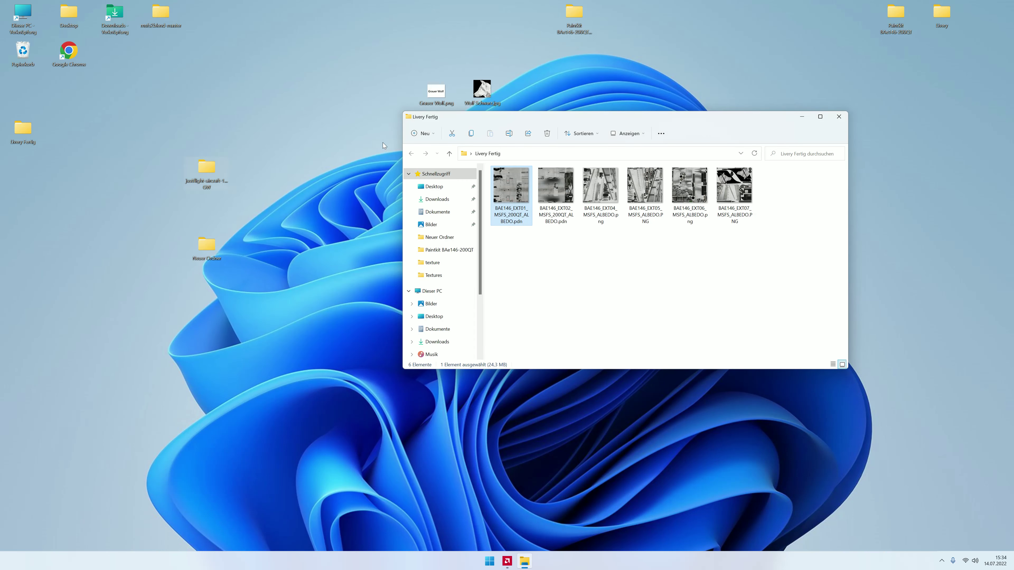
Step: Open Neuer Ordner, move it aside and close it to reveal Livery Fertig
left_click(210, 177)
left_click(212, 246)
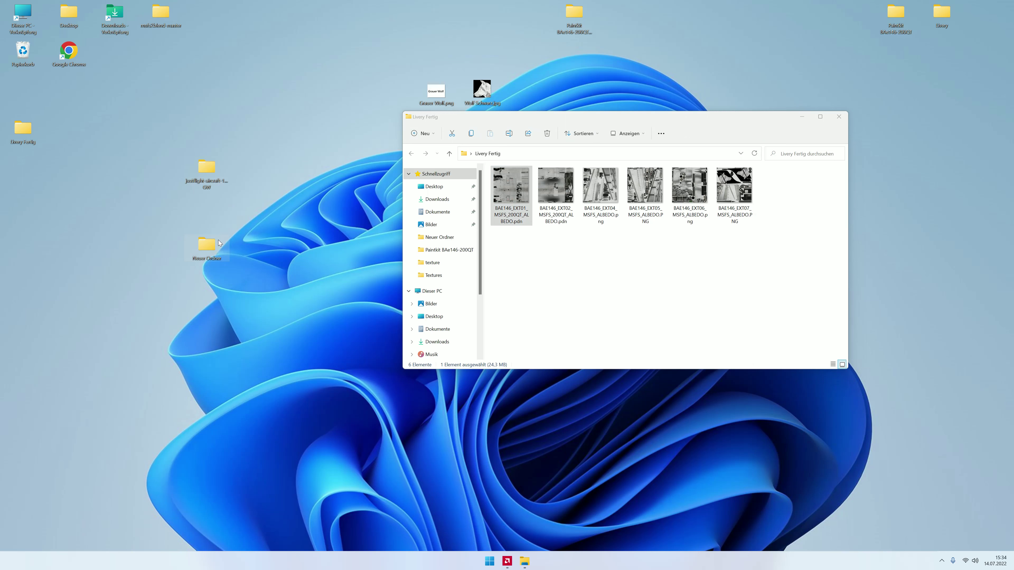
double_click(212, 245)
mouse_move(515, 128)
left_mouse_down()
mouse_move(397, 281)
mouse_move(384, 223)
left_mouse_up()
left_click(716, 222)
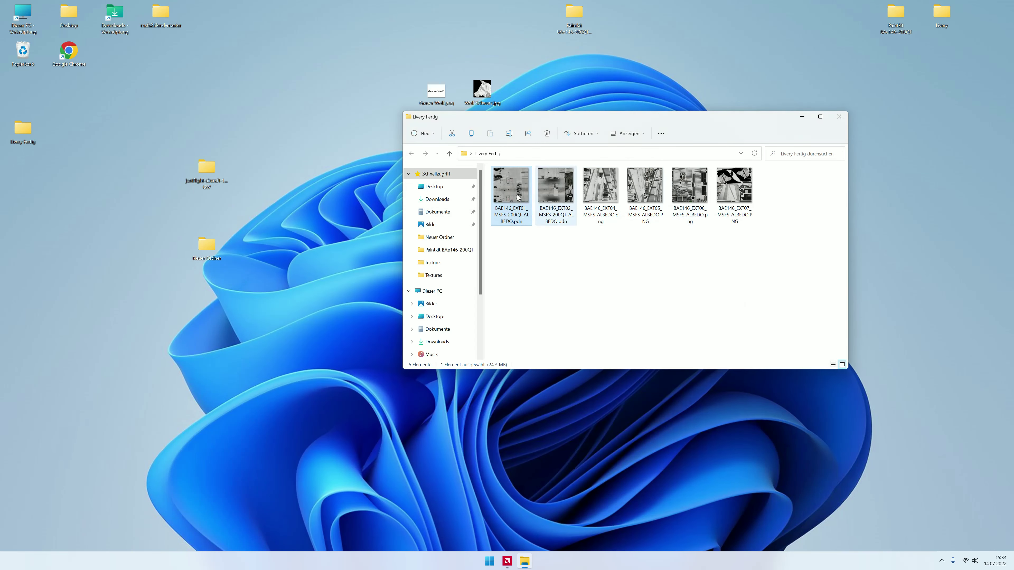
Step: Reopen and close the EXT01 .pdn, then open the EXT02 .pdn texture
double_click(513, 187)
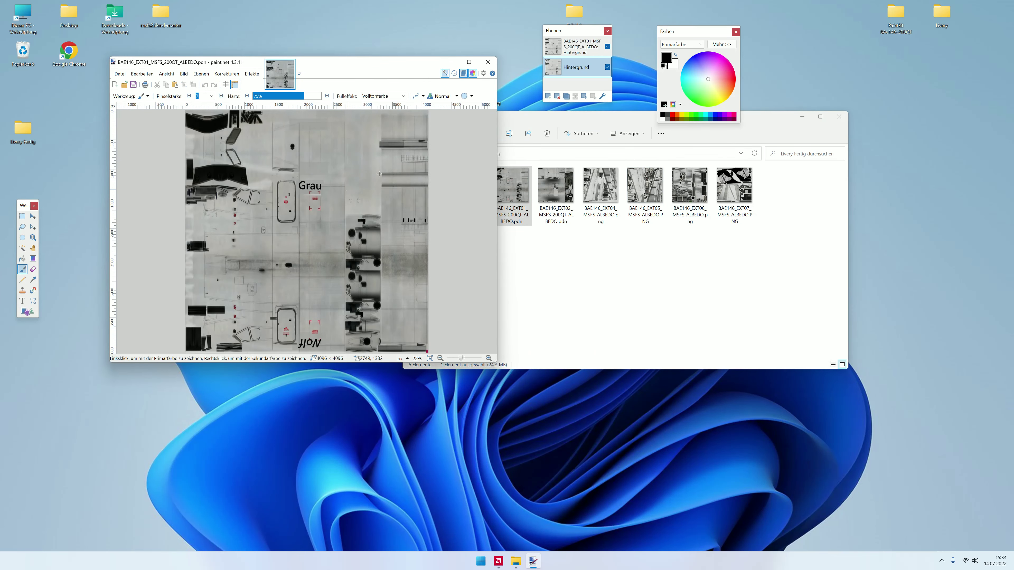
left_click(488, 64)
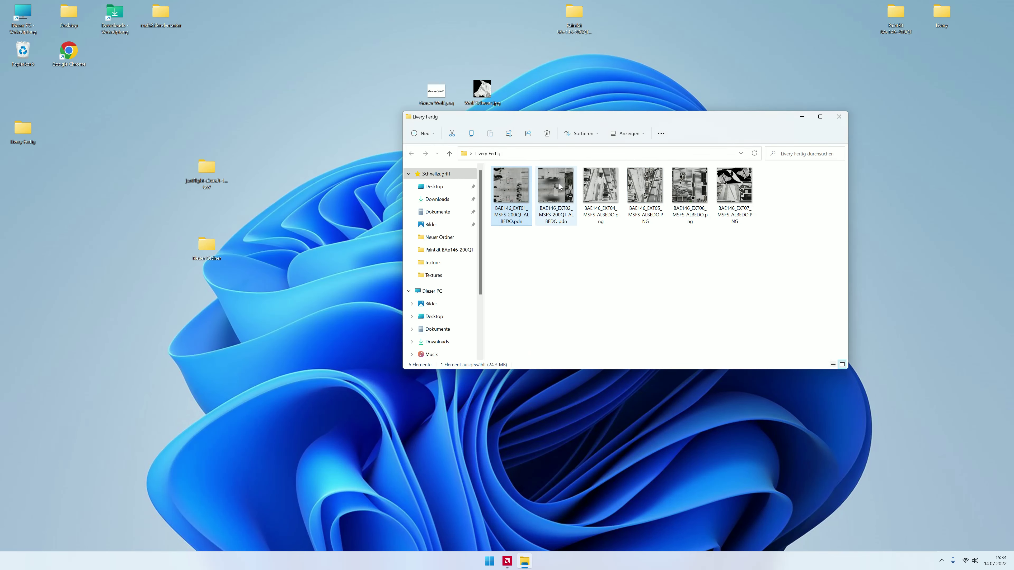
left_click(559, 187)
double_click(553, 186)
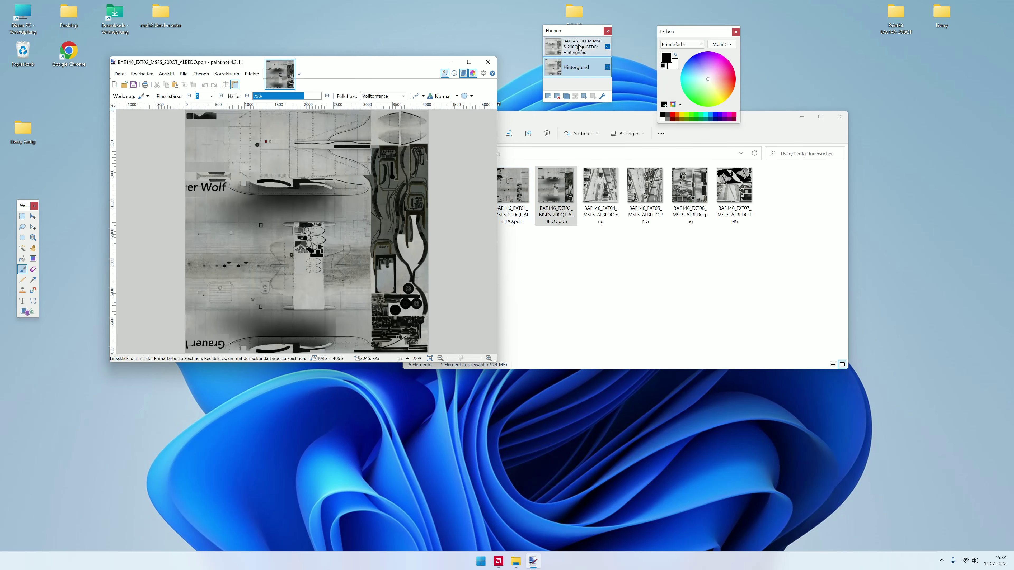
Step: Move the Hintergrund layer above EXT02, merge it down and save the image
left_click_drag(576, 67, 573, 49)
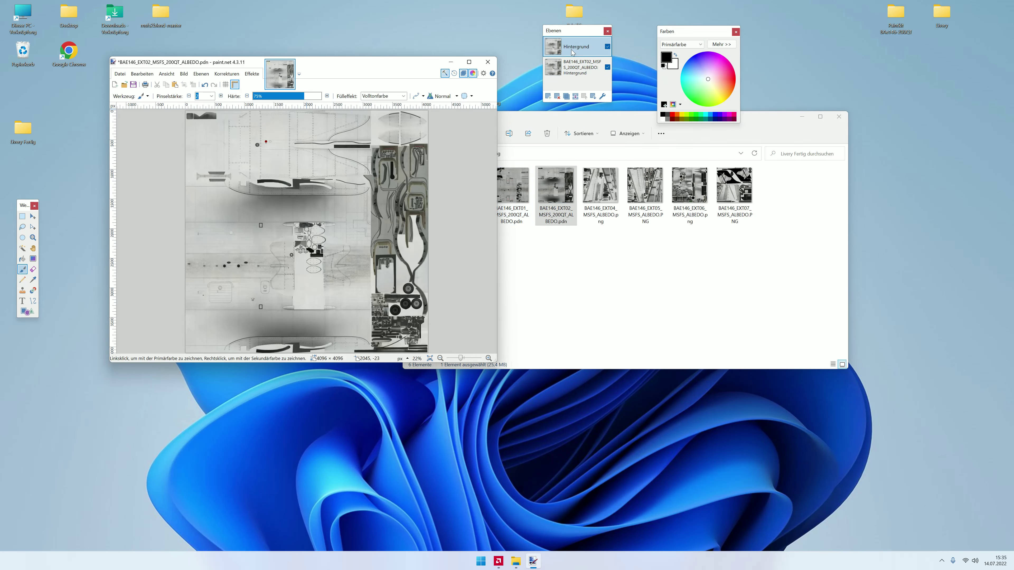
left_click(575, 96)
left_click(120, 73)
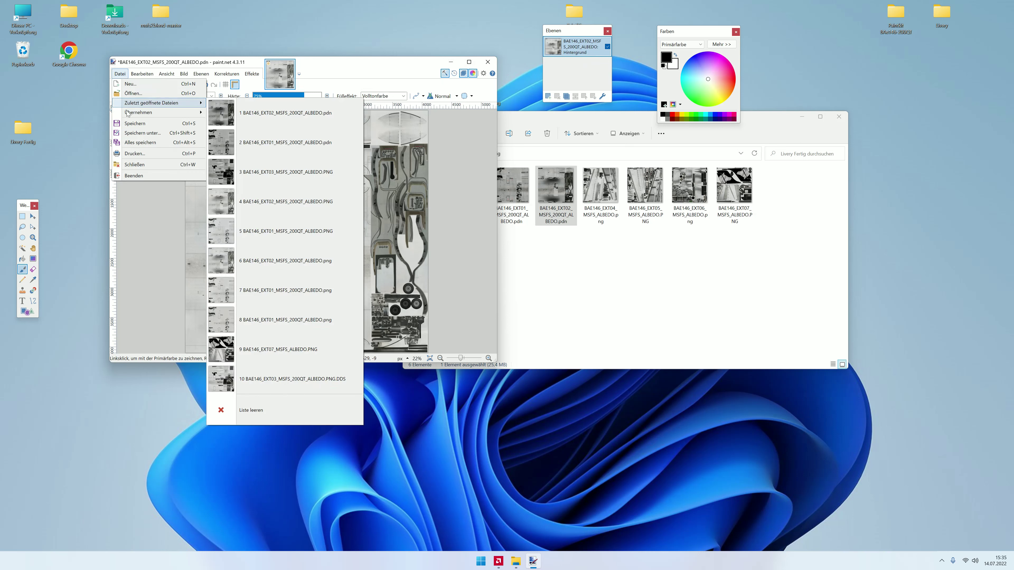
left_click(131, 122)
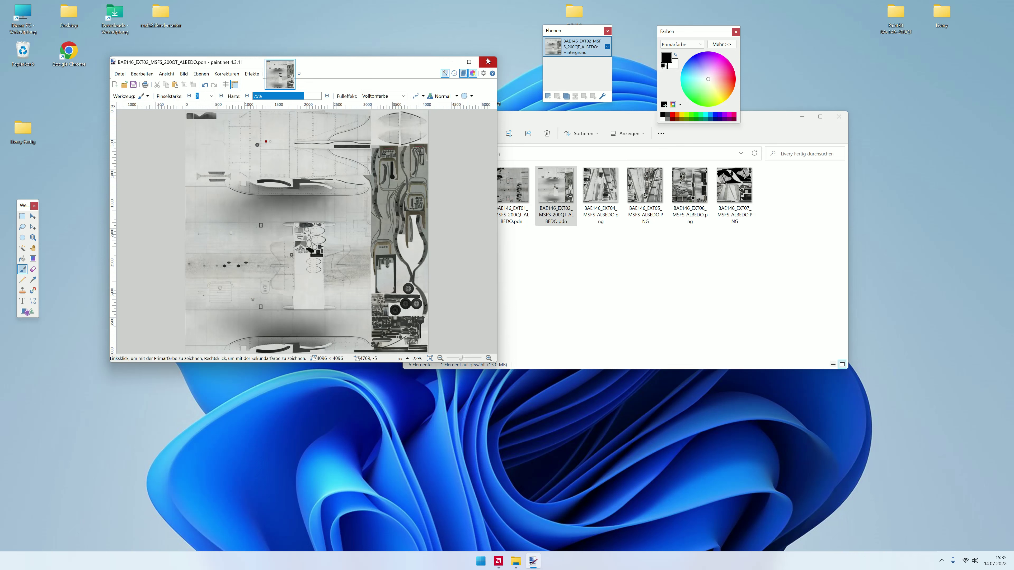
Step: Close paint.net and open the Recycle Bin
left_click(487, 62)
double_click(24, 56)
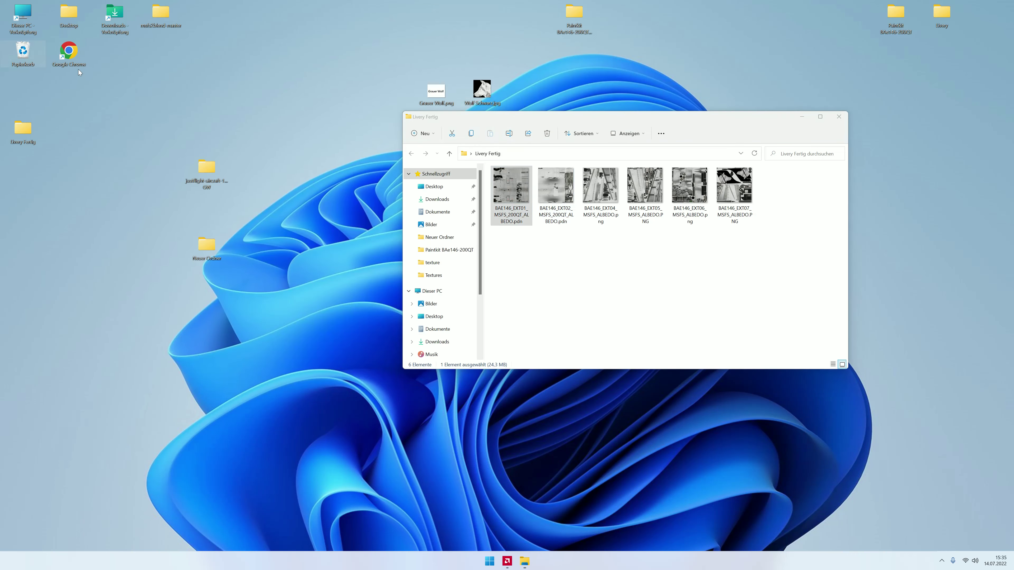
scroll(397, 340, "down", 5)
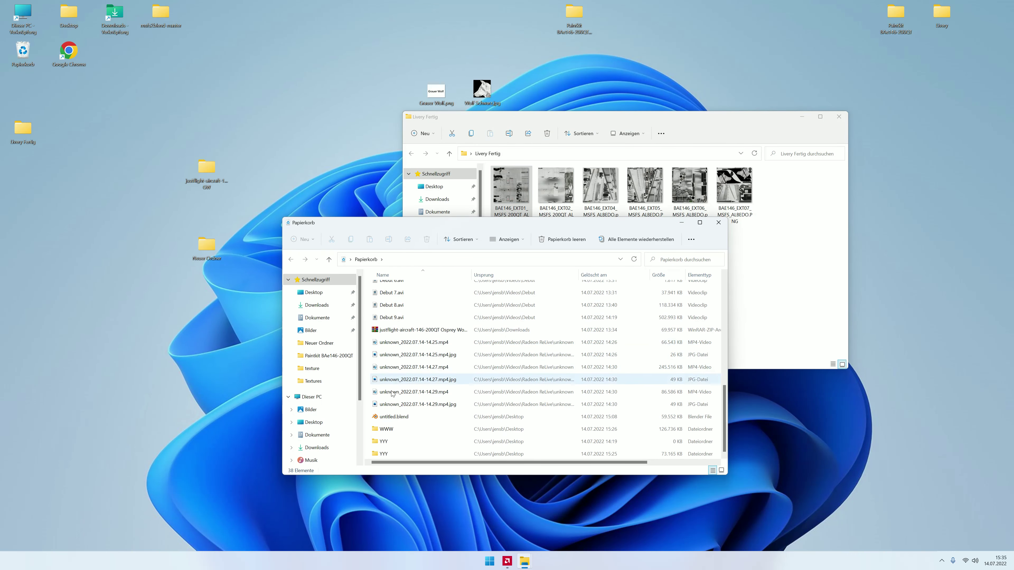
Step: Browse the Recycle Bin contents, then close it
left_click_drag(383, 456, 407, 414)
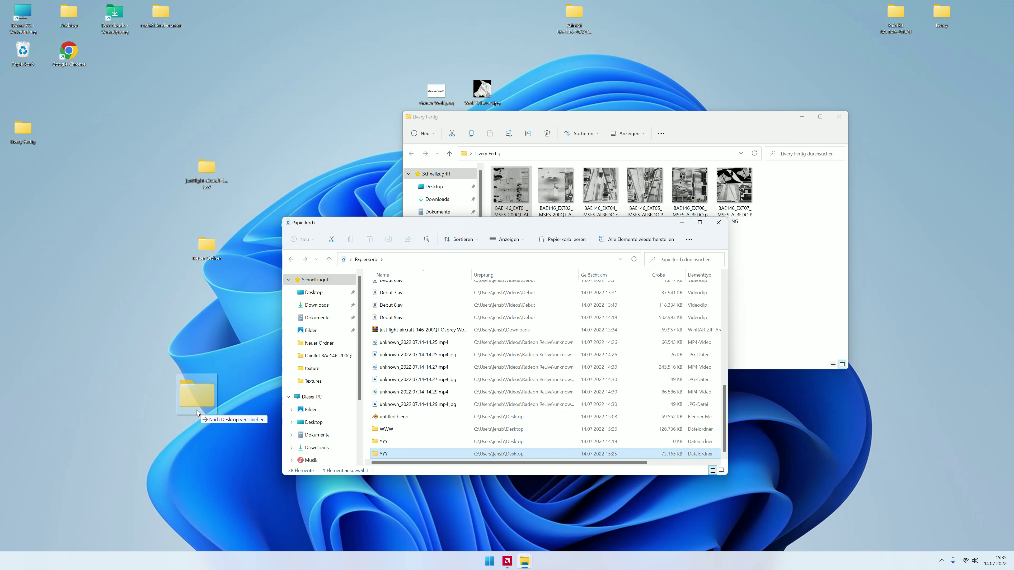
scroll(406, 413, "up", 2)
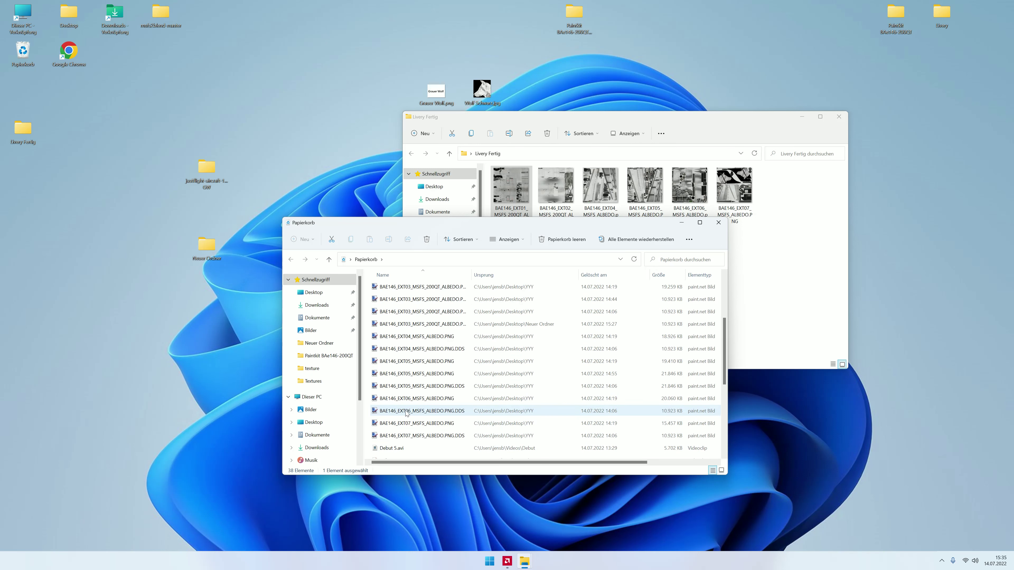
scroll(499, 347, "up", 1)
left_click(718, 223)
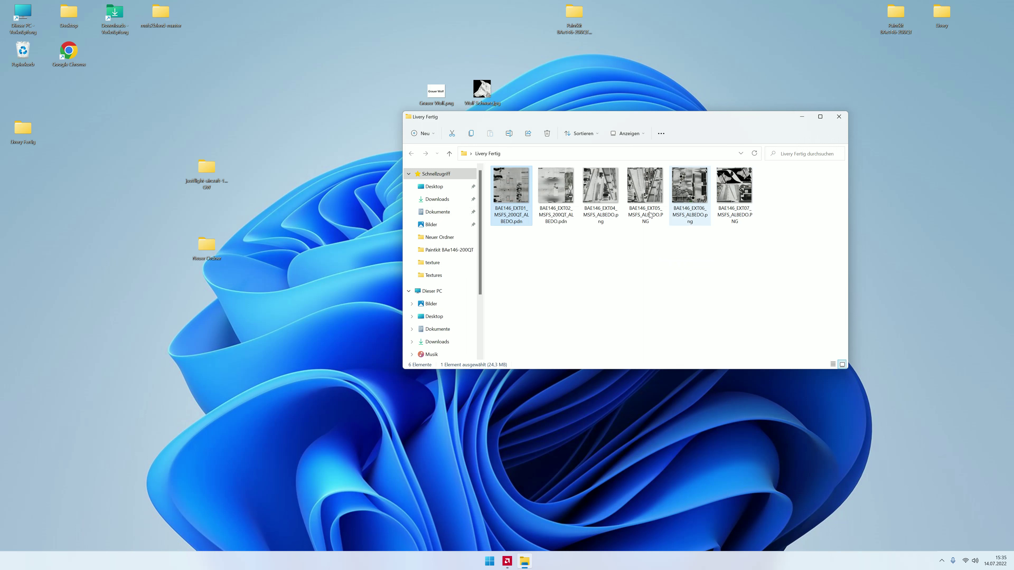
Step: Move Livery Fertig aside and open the Neuer Ordner desktop folder
left_click_drag(697, 118, 629, 176)
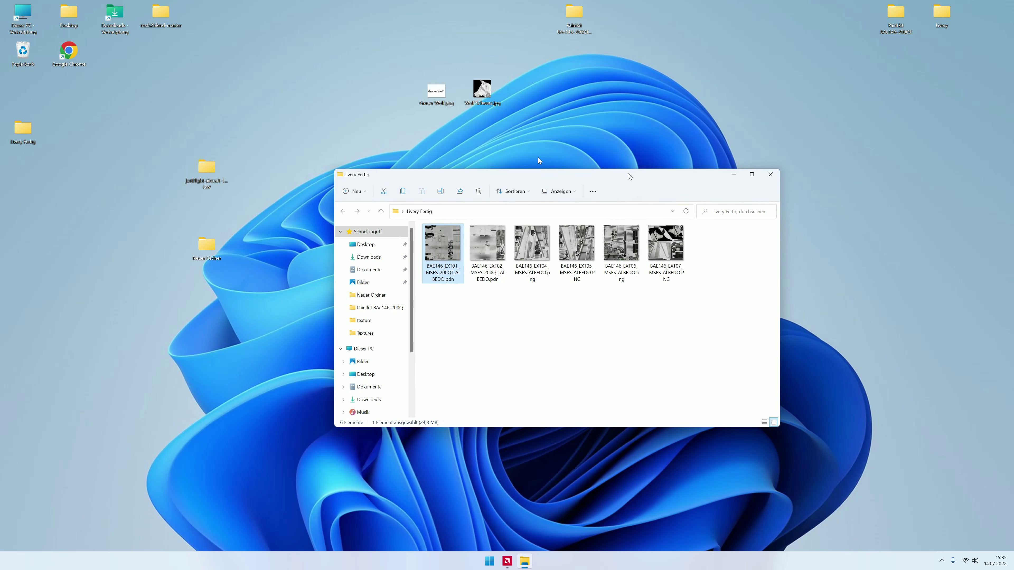
key("Right")
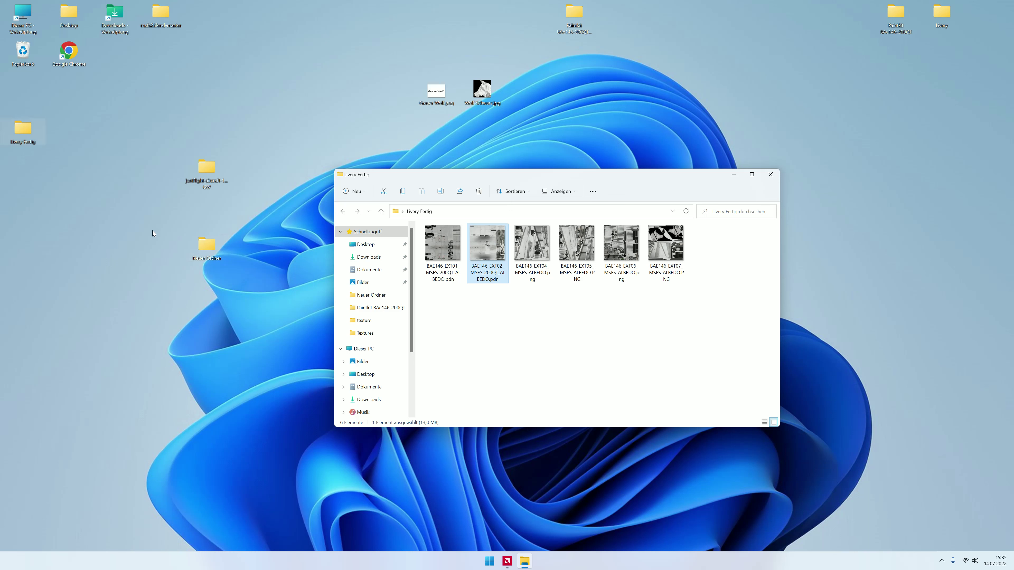
double_click(207, 245)
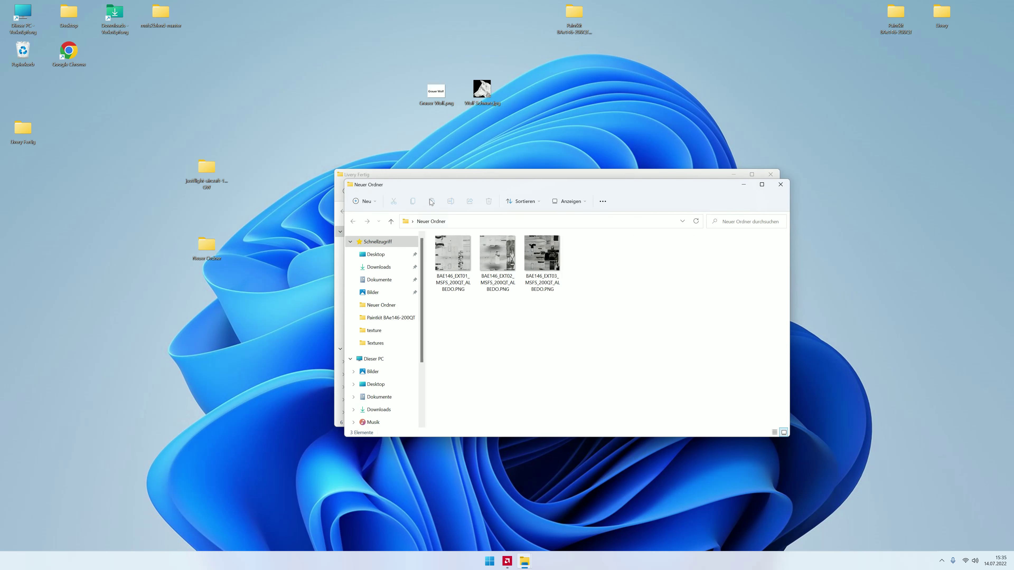
left_click_drag(438, 184, 427, 296)
left_click(447, 252)
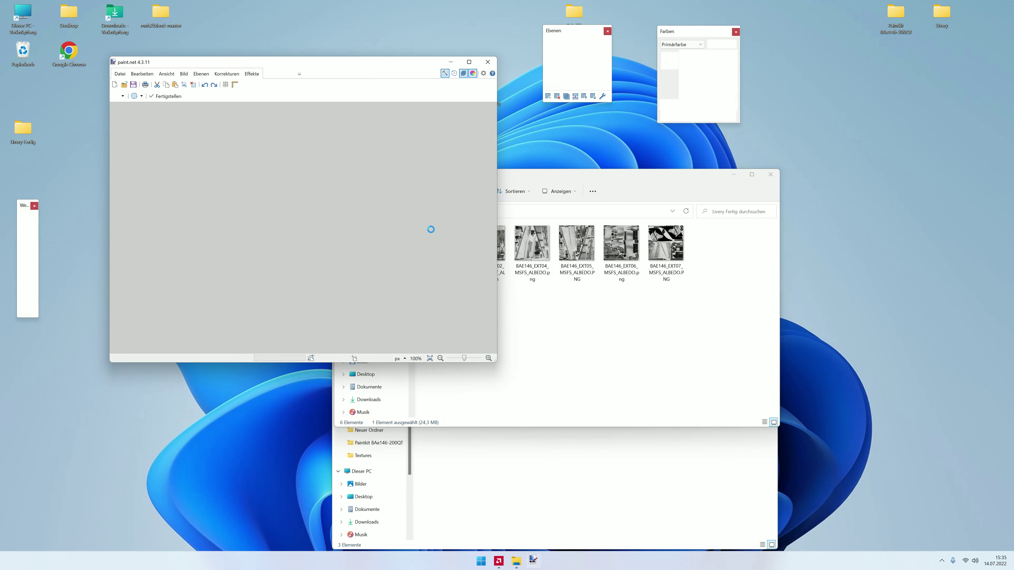
Step: Close paint.net and Livery Fertig, then select the EXT01 PNG in Neuer Ordner
left_click(494, 65)
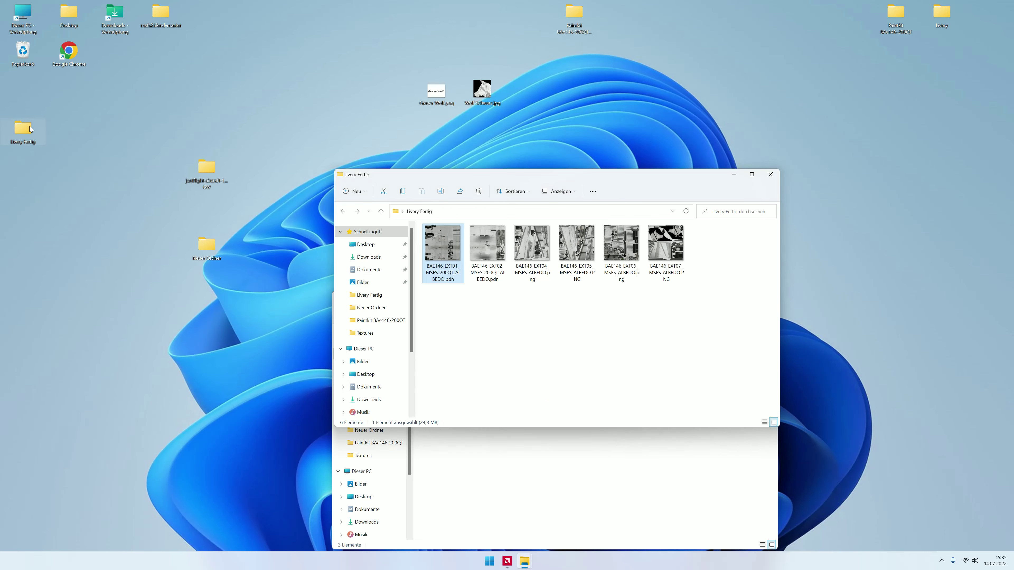
left_click(770, 175)
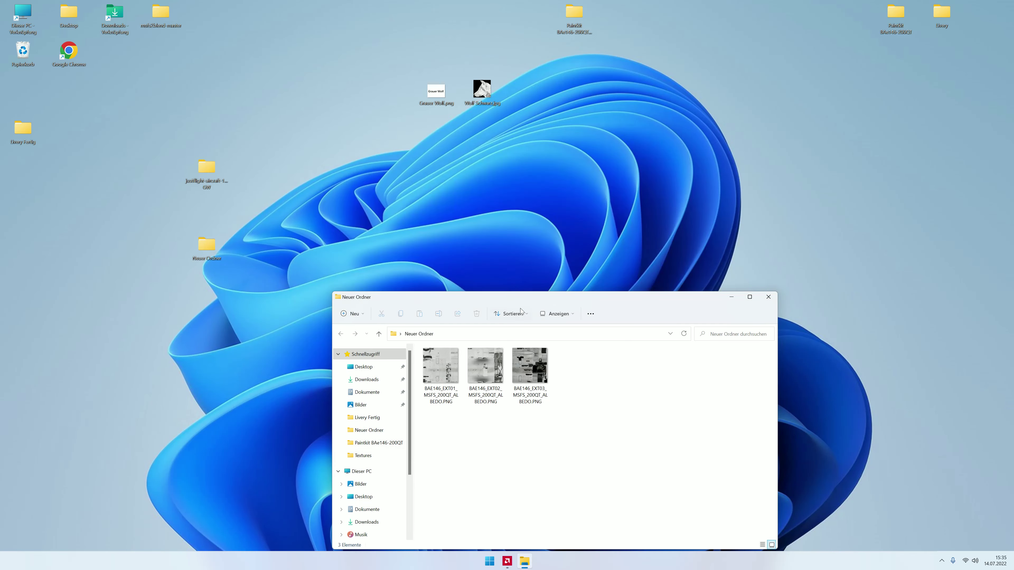
left_click_drag(439, 293, 404, 202)
left_click(409, 266)
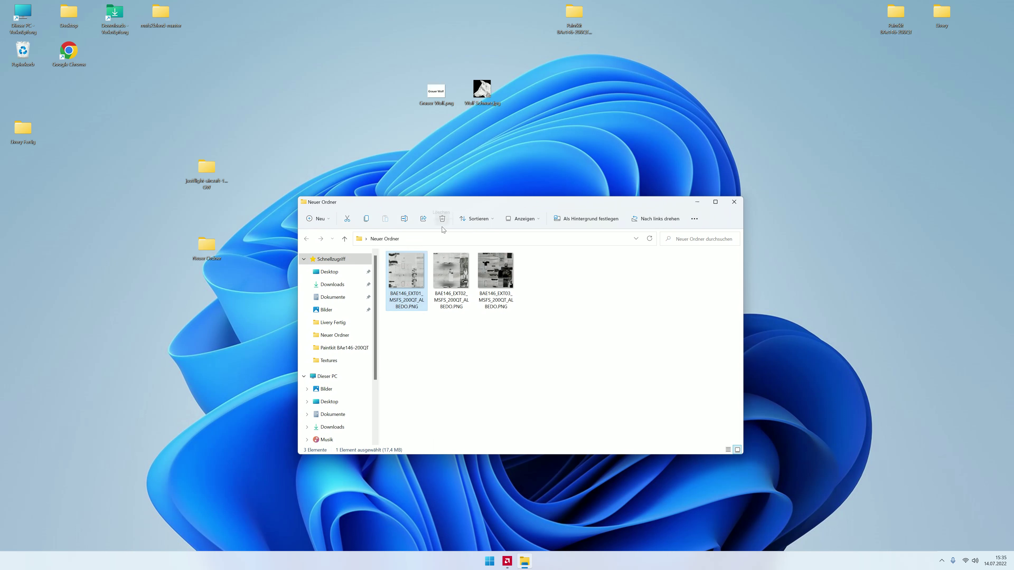
Step: Reopen Livery Fertig, put the EXT01 PNG back into Neuer Ordner, and open EXT01
double_click(23, 128)
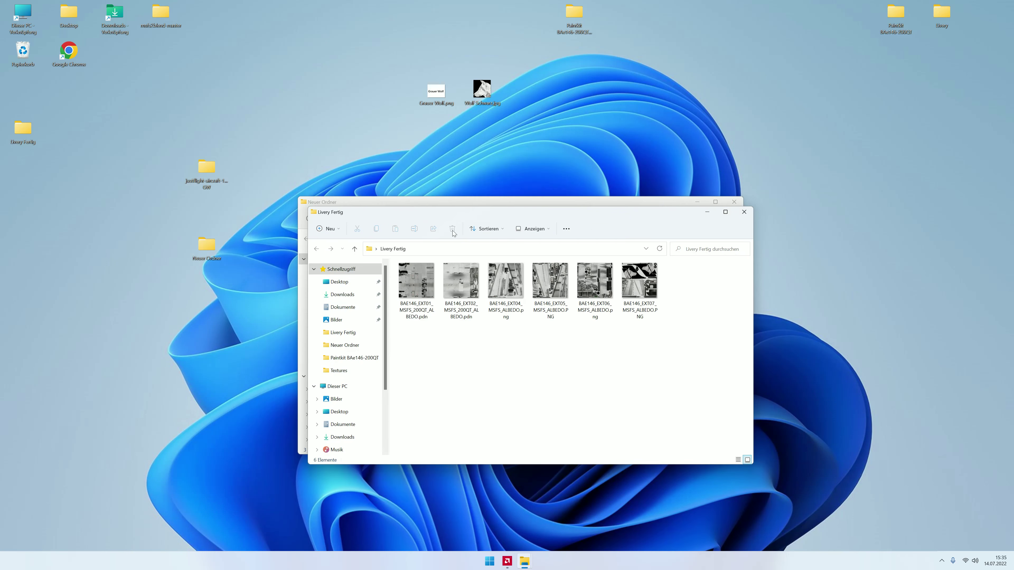
left_click_drag(426, 216, 610, 185)
left_click_drag(397, 269, 631, 345)
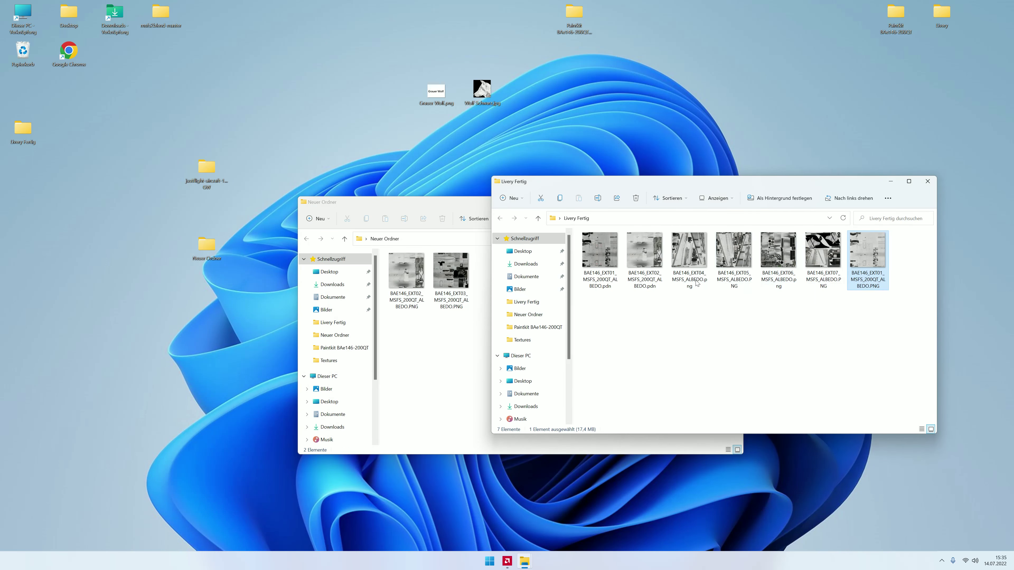
left_click_drag(867, 254, 463, 331)
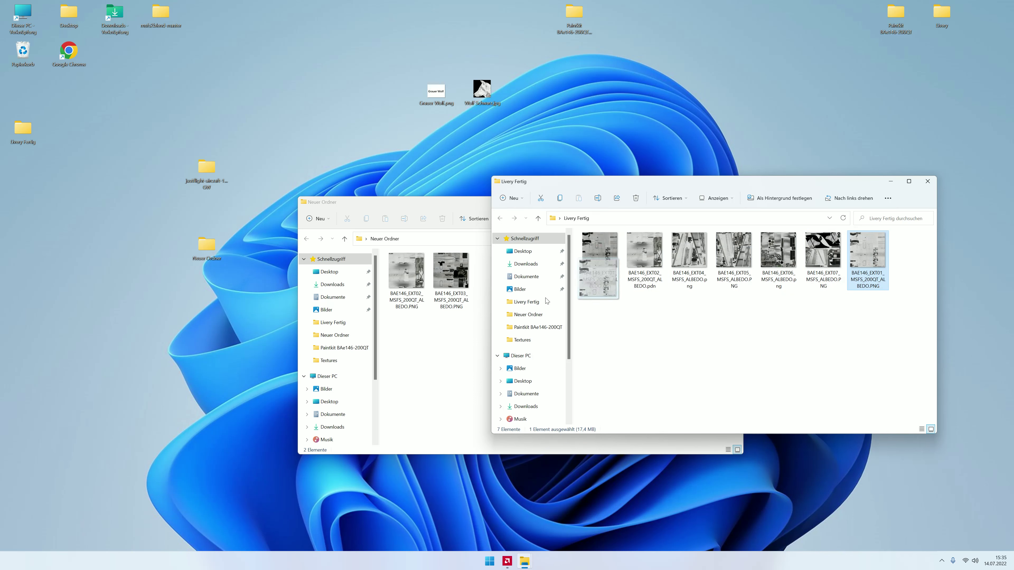
double_click(495, 286)
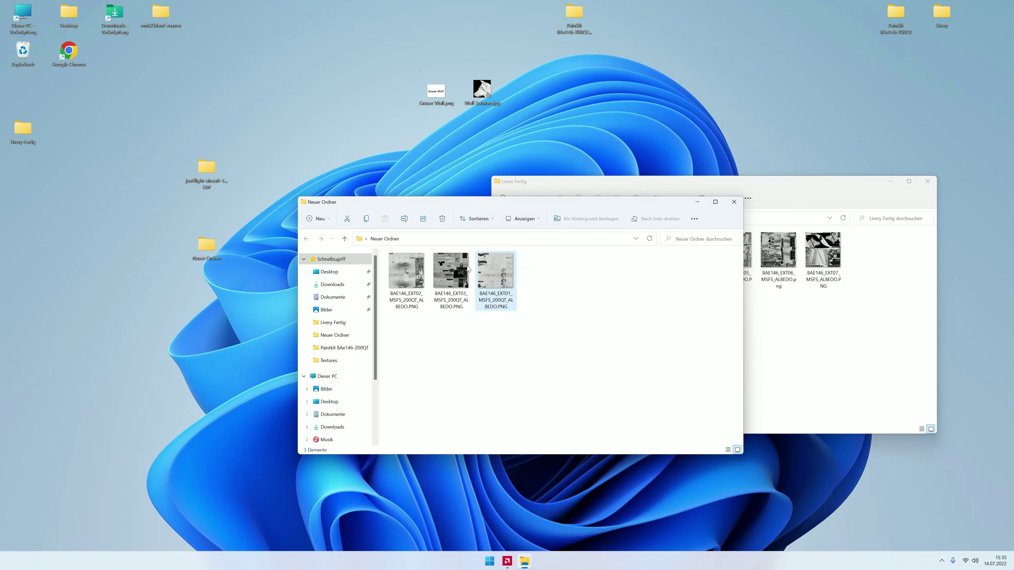
left_click(488, 62)
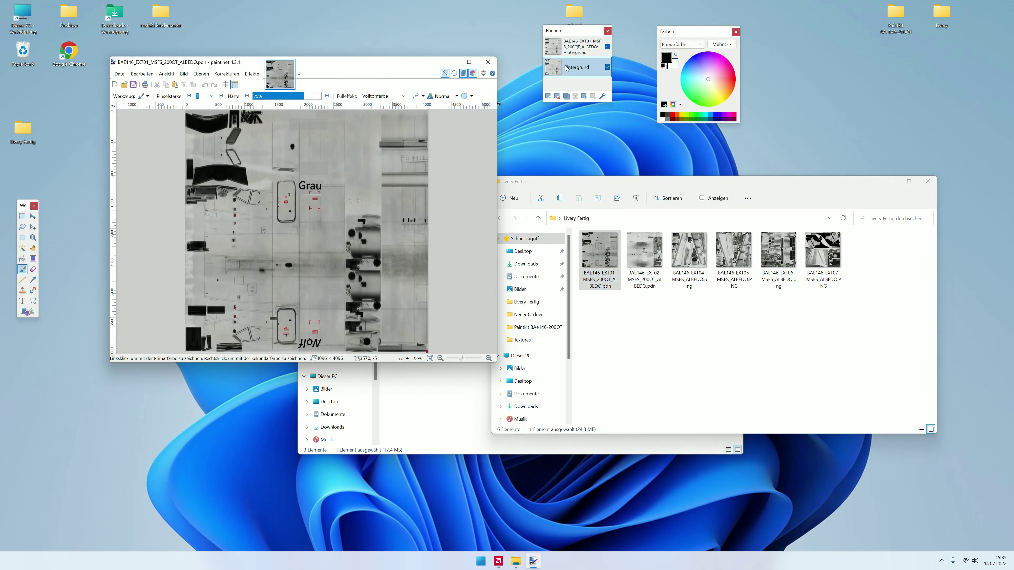
Step: Put the EXT01 layer at the bottom, merge the top layer down, save and close
left_click_drag(567, 47, 567, 68)
left_click(575, 48)
left_click(574, 96)
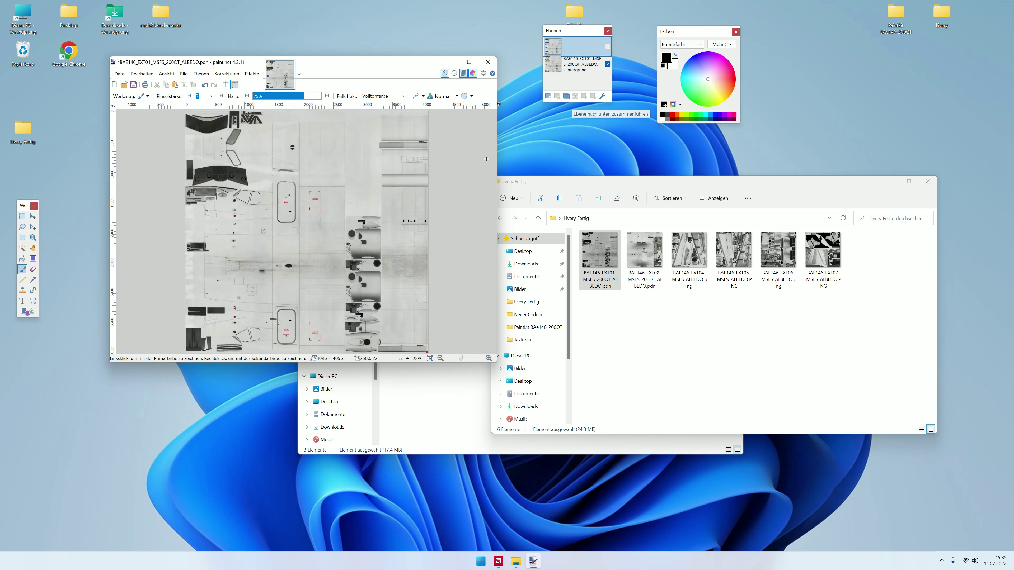
left_click(119, 74)
left_click(135, 137)
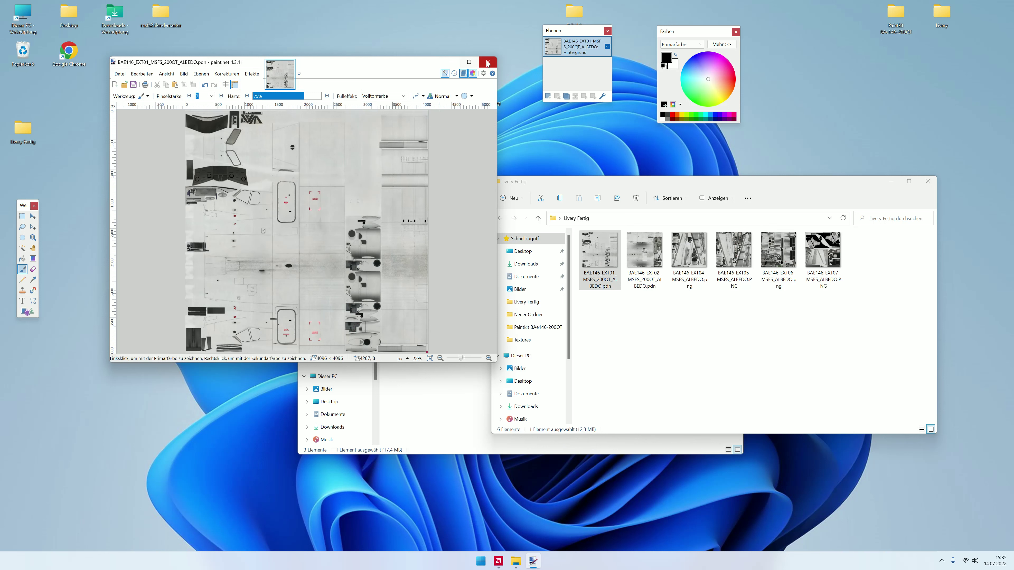
left_click(487, 61)
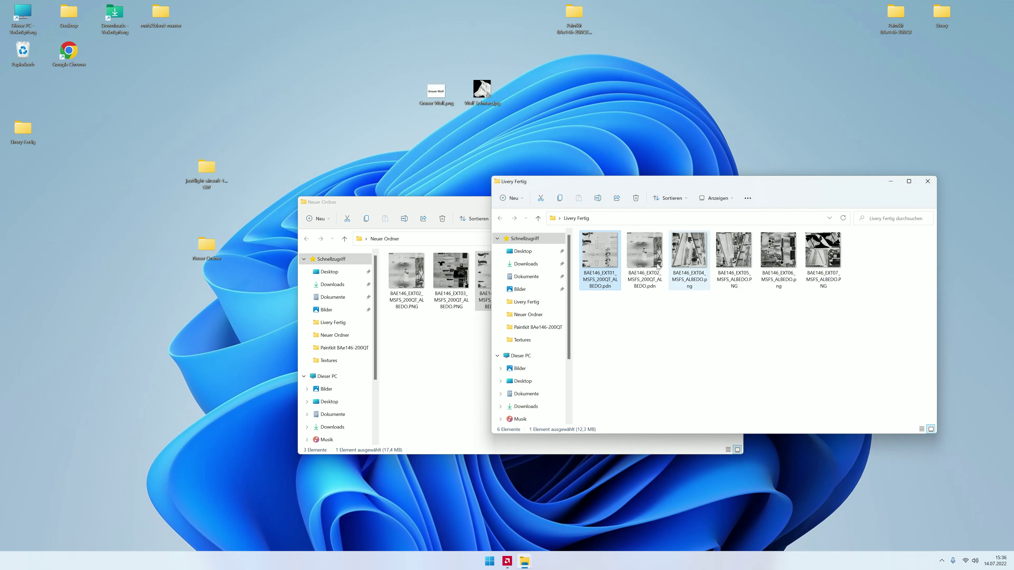
Step: Open and close the EXT02 .pdn and EXT04 texture to check them
double_click(644, 248)
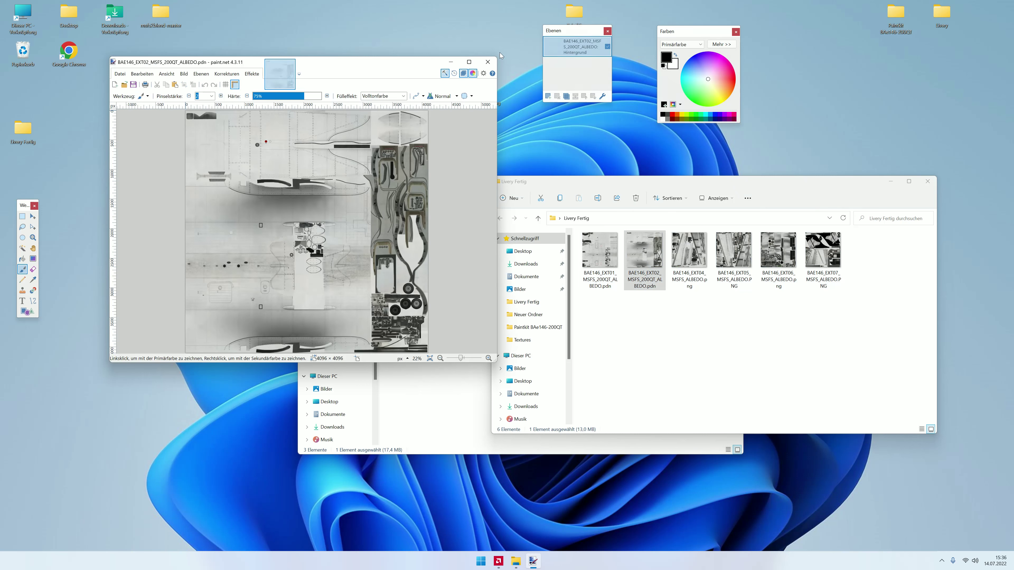
left_click(487, 62)
double_click(699, 244)
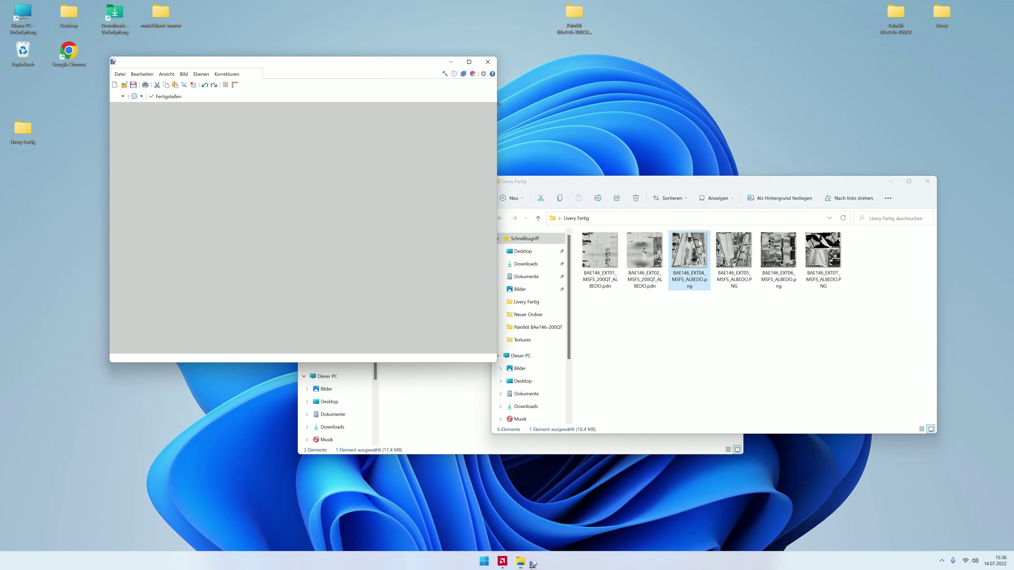
left_click(487, 60)
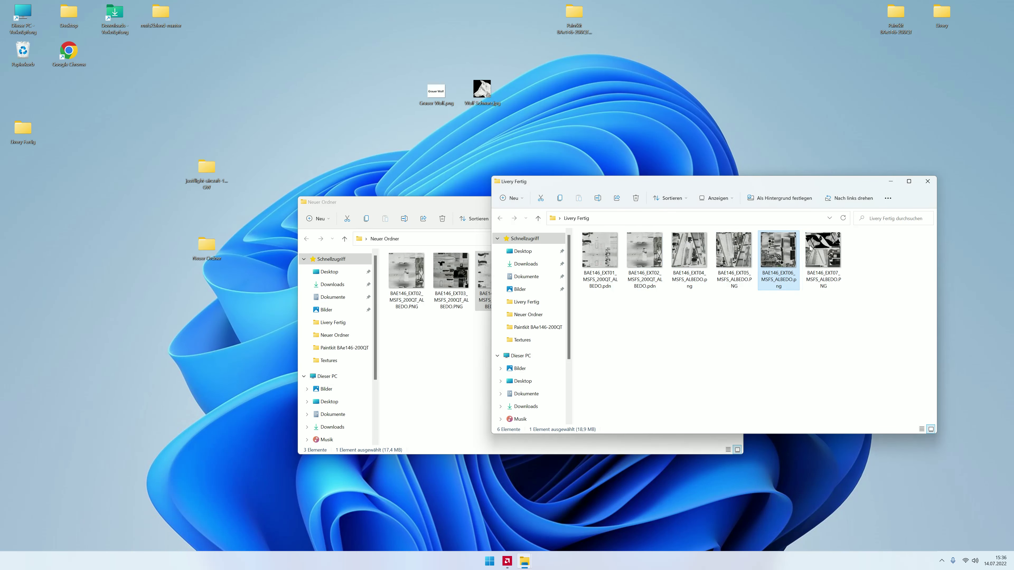
Step: Check the EXT03 PNG in paint.net, then move it from Neuer Ordner into Livery Fertig
left_click(734, 249)
left_click(450, 355)
left_click(450, 272)
left_click_drag(476, 203, 198, 163)
double_click(194, 227)
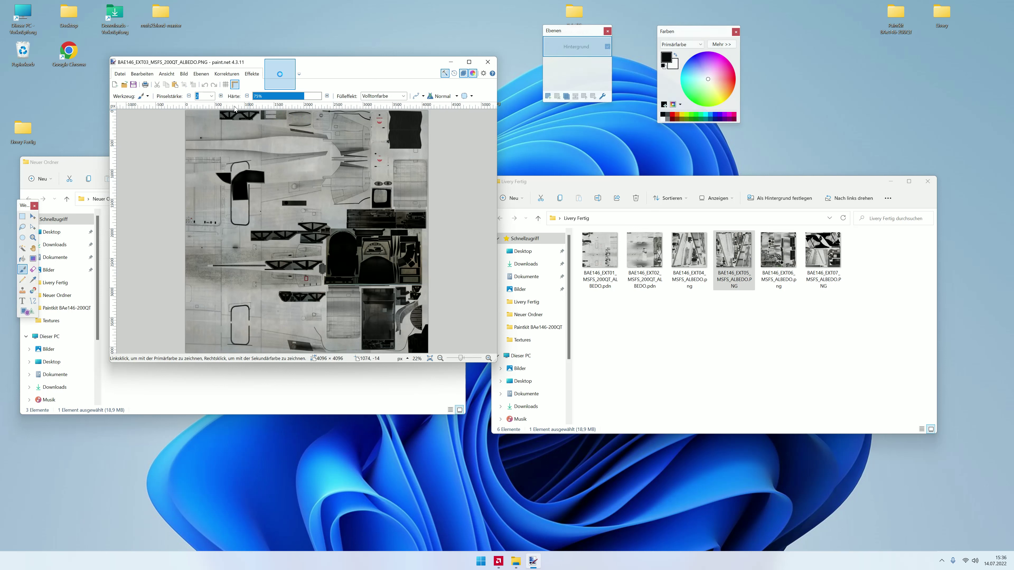
left_click(491, 65)
left_click_drag(218, 236, 670, 321)
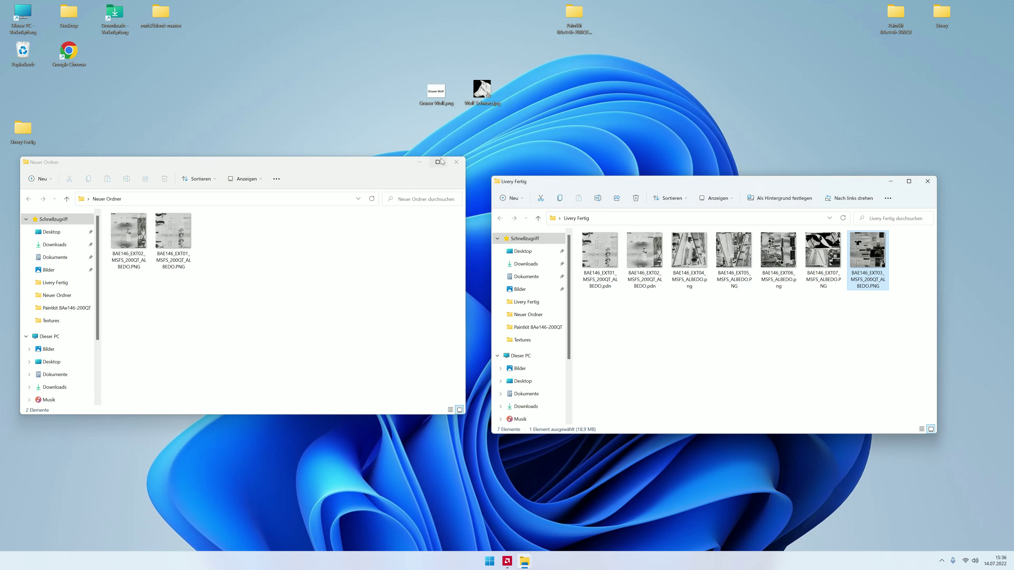
Step: Close Neuer Ordner and drag its desktop folder into the Recycle Bin
left_click(457, 161)
left_click_drag(206, 245, 74, 98)
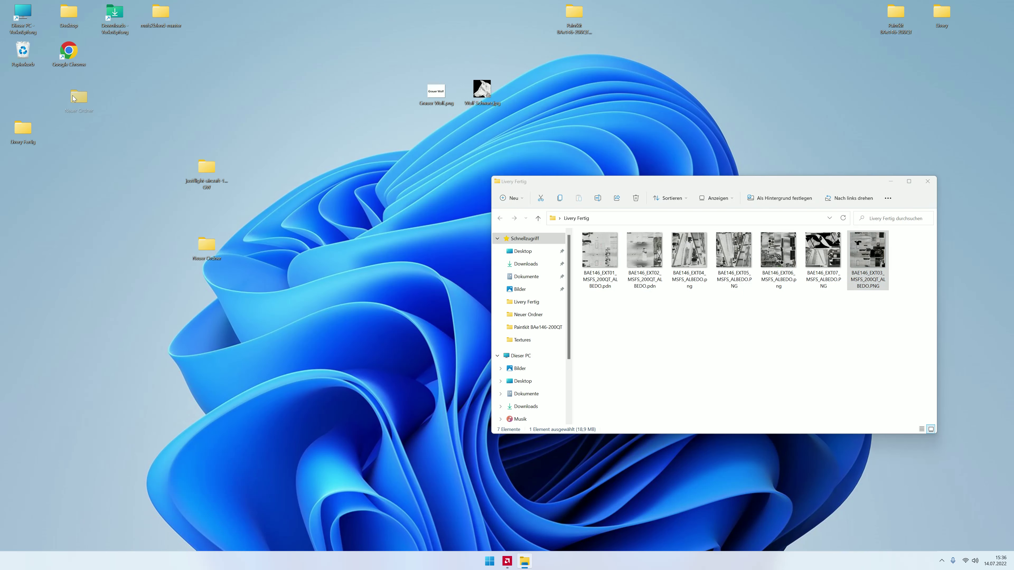
left_click_drag(122, 56, 23, 51)
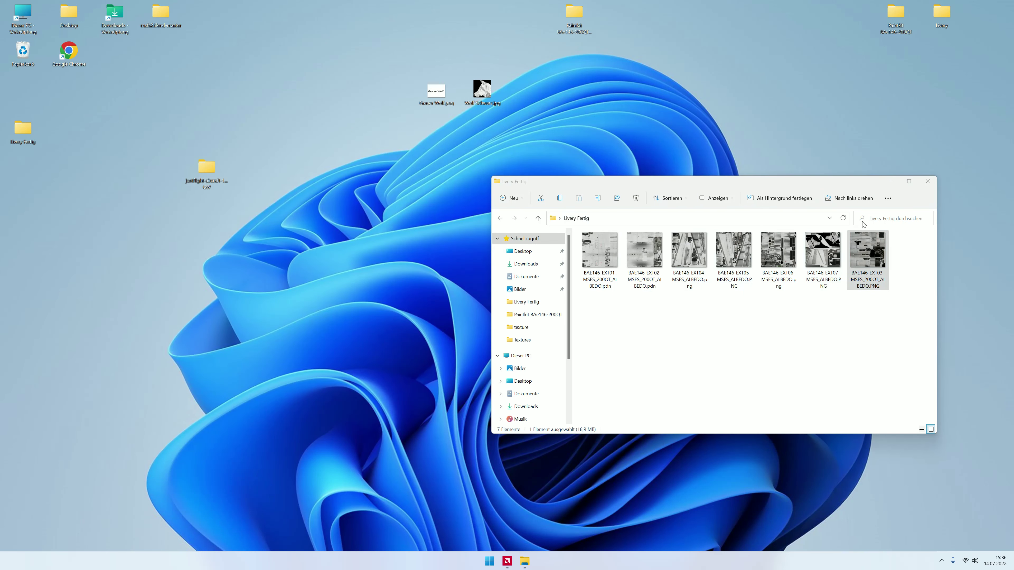
Step: Review the Livery Fertig textures, checking EXT03 in paint.net, then close the folder
left_click(636, 255)
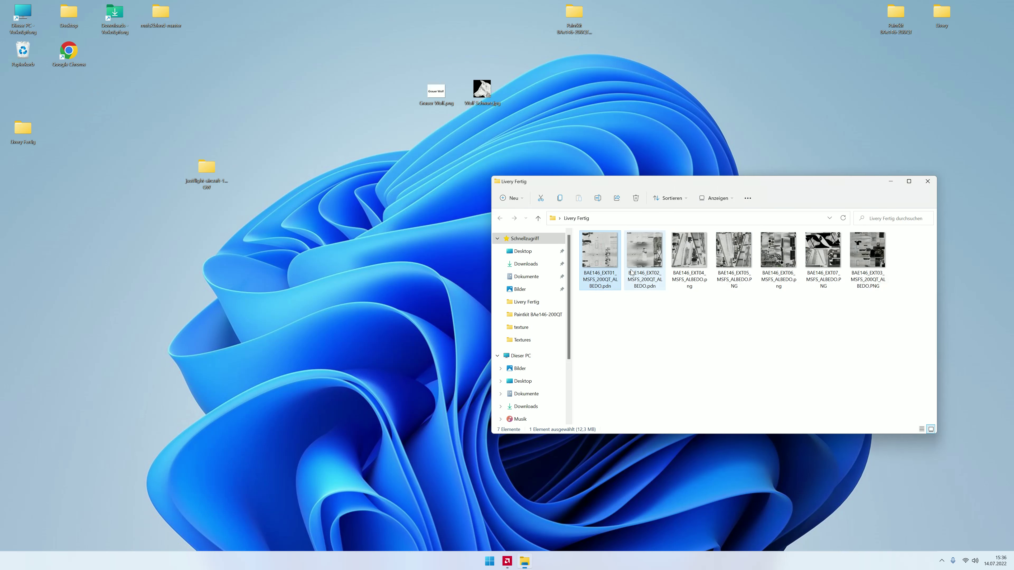
left_click(733, 255)
left_click(823, 256)
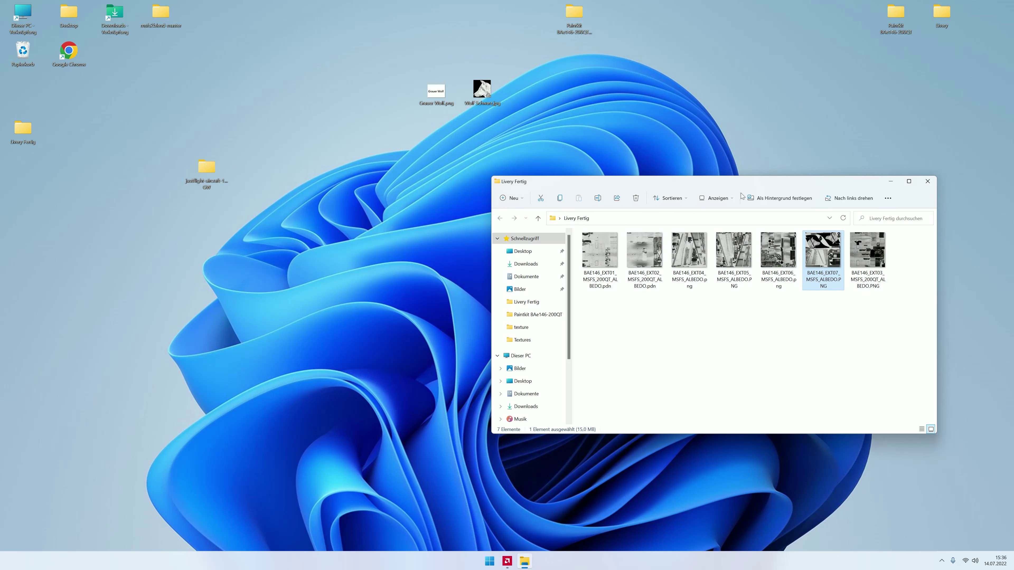
left_click_drag(731, 183, 542, 181)
double_click(678, 248)
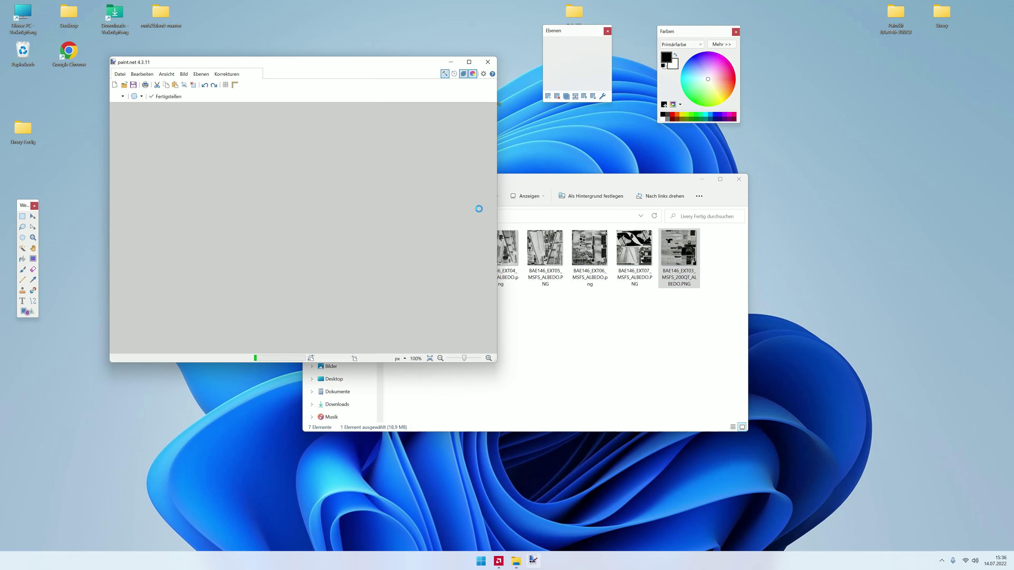
left_click(488, 62)
left_click(738, 180)
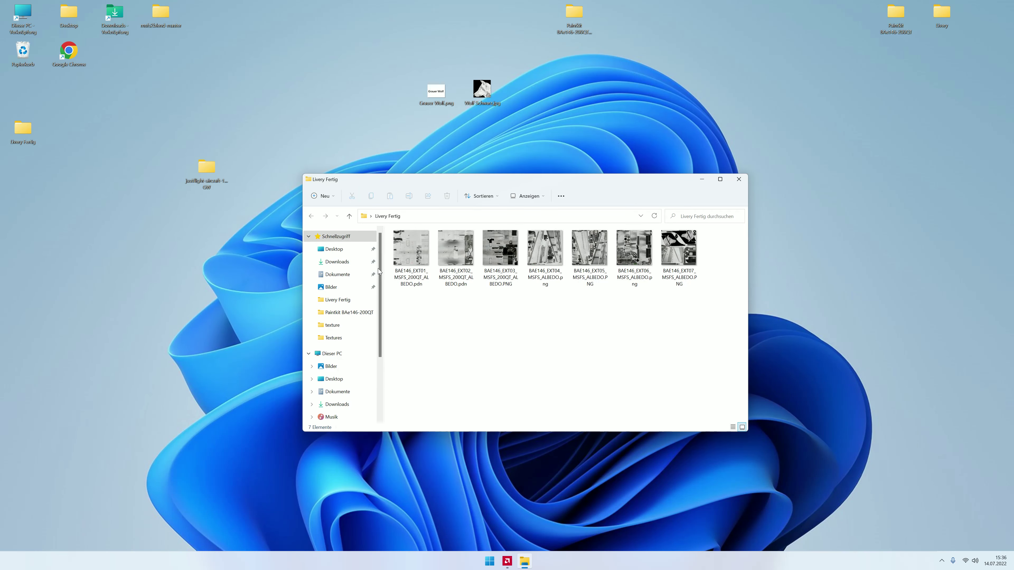
Step: Check the EXT01 .pdn, then open the Textures subfolder of Paintkit BAe146-200QT - Kopie
left_click(500, 247)
double_click(411, 248)
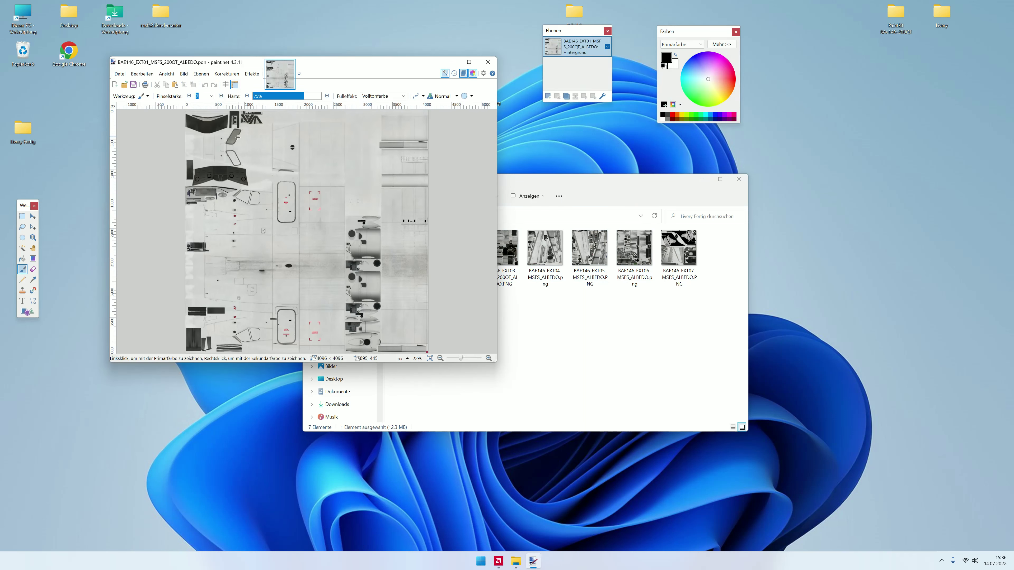
left_click(489, 61)
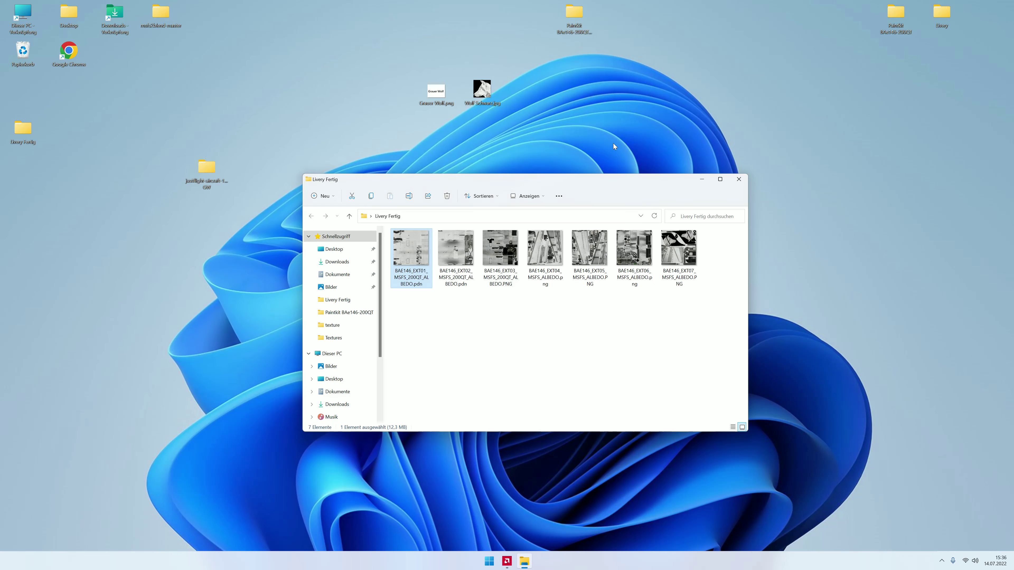
mouse_move(411, 246)
left_mouse_down()
mouse_move(31, 62)
mouse_move(473, 329)
left_mouse_up()
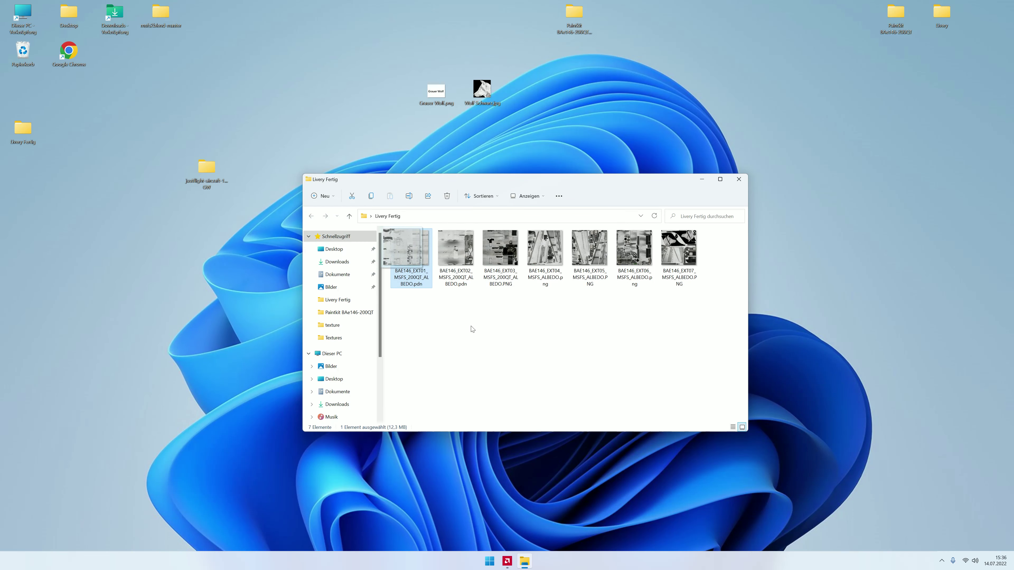
left_click(473, 330)
double_click(580, 17)
double_click(415, 255)
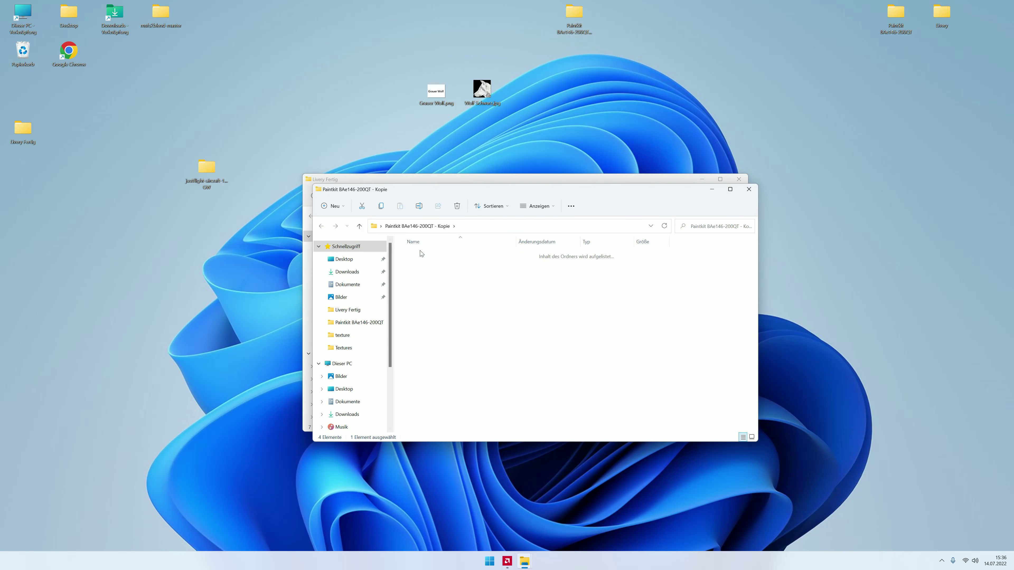
Step: Select the original EXT01 texture in Textures and move that window to the right
left_click(421, 255)
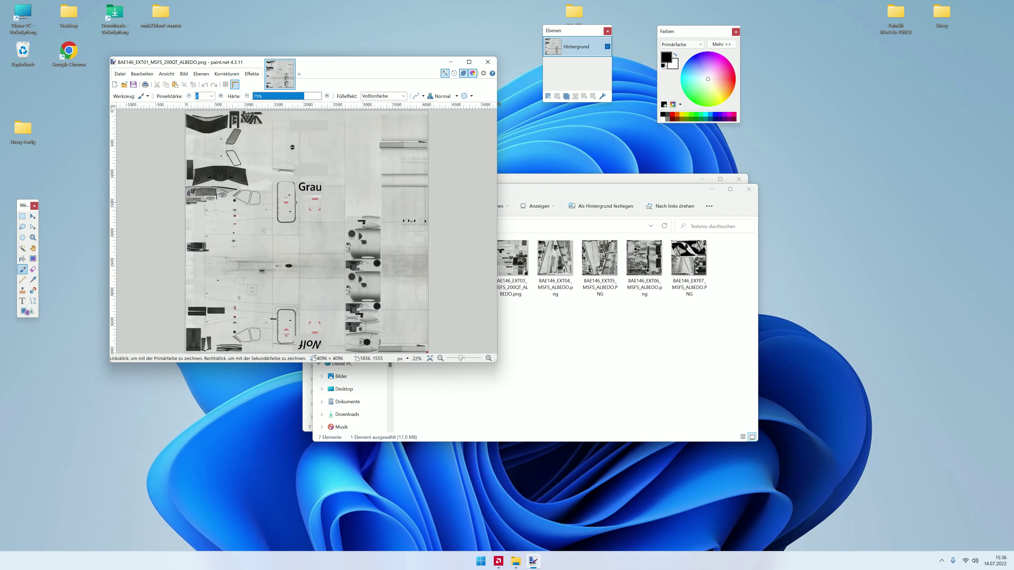
left_click(487, 62)
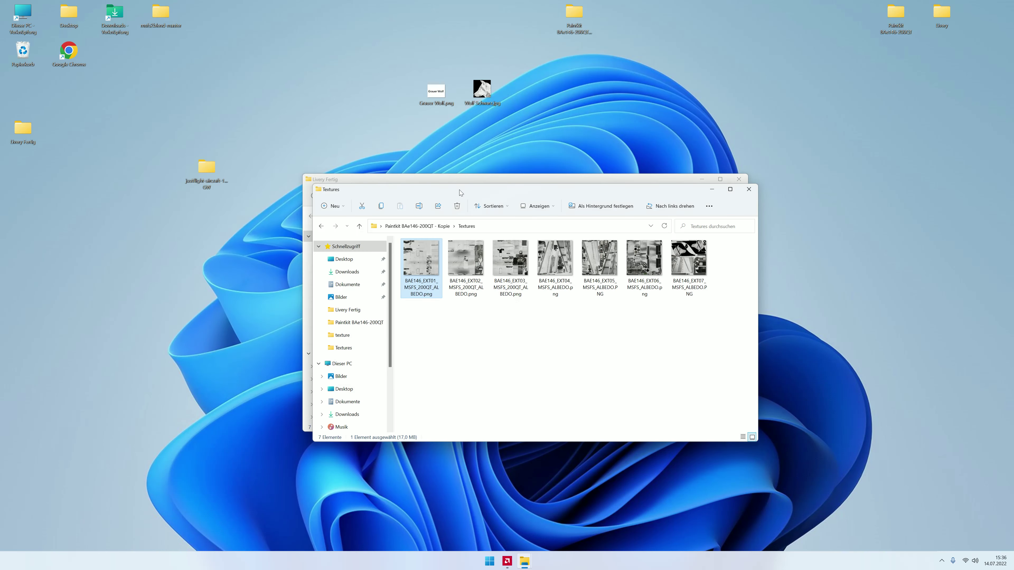
left_click_drag(459, 190, 721, 187)
Step: Open the EXT01 .pdn and drop the original EXT01 PNG in as a new layer
double_click(431, 247)
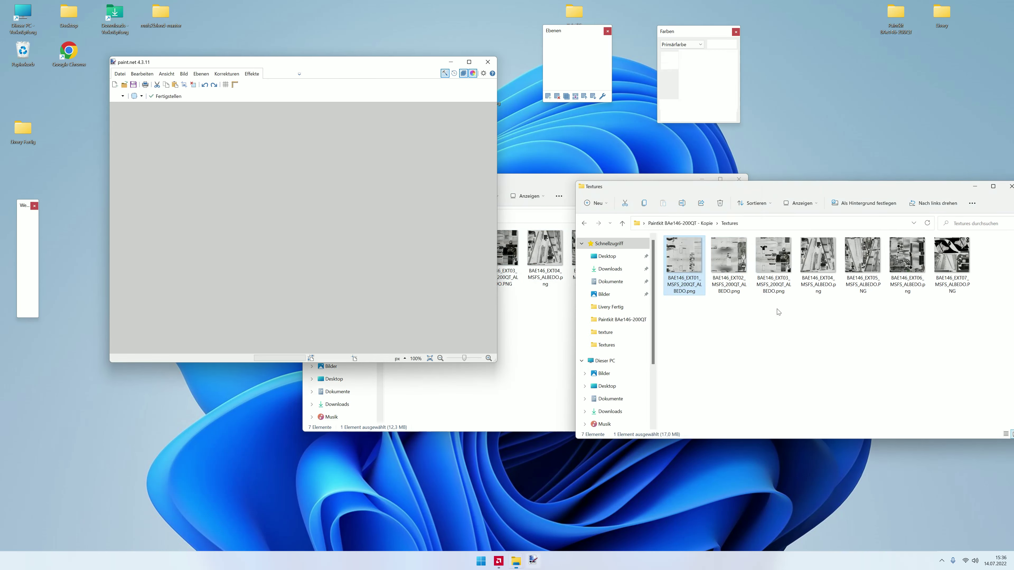
left_click_drag(683, 255, 323, 74)
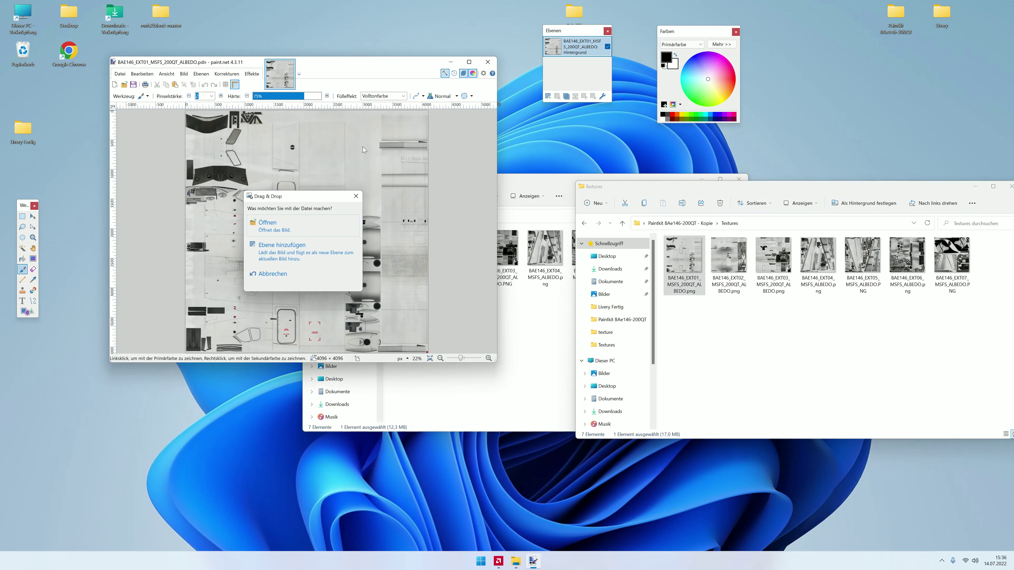
left_click(292, 251)
left_click(1010, 187)
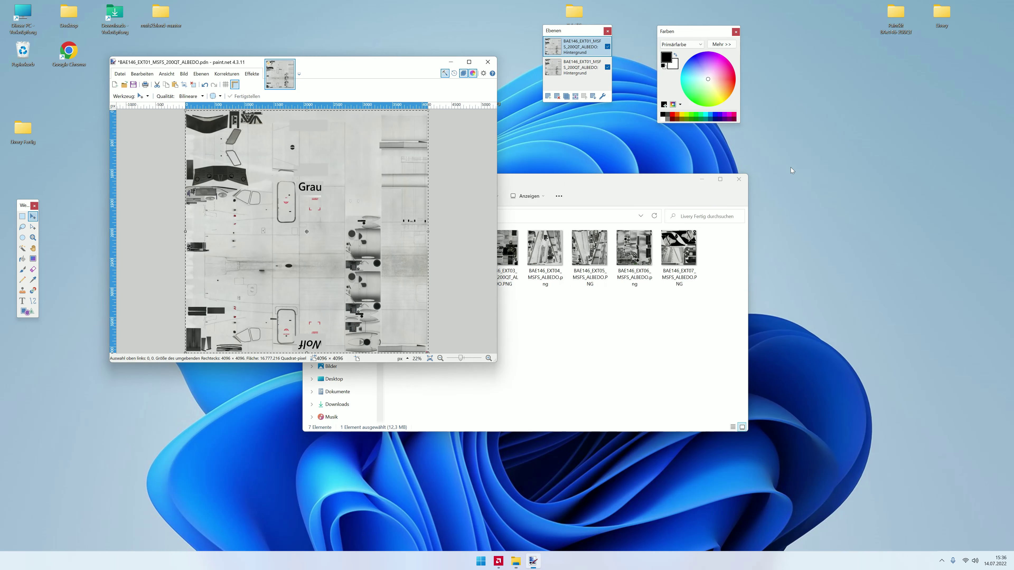
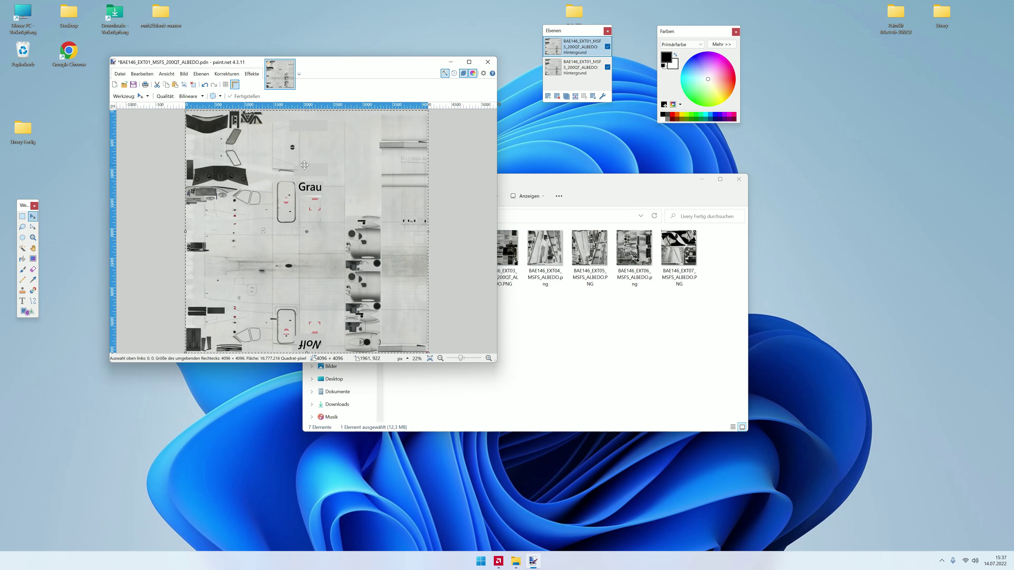
Step: Merge the two EXT01 layers into one and browse Save As to Desktop\Livery Fertig
left_click(575, 96)
left_click(120, 73)
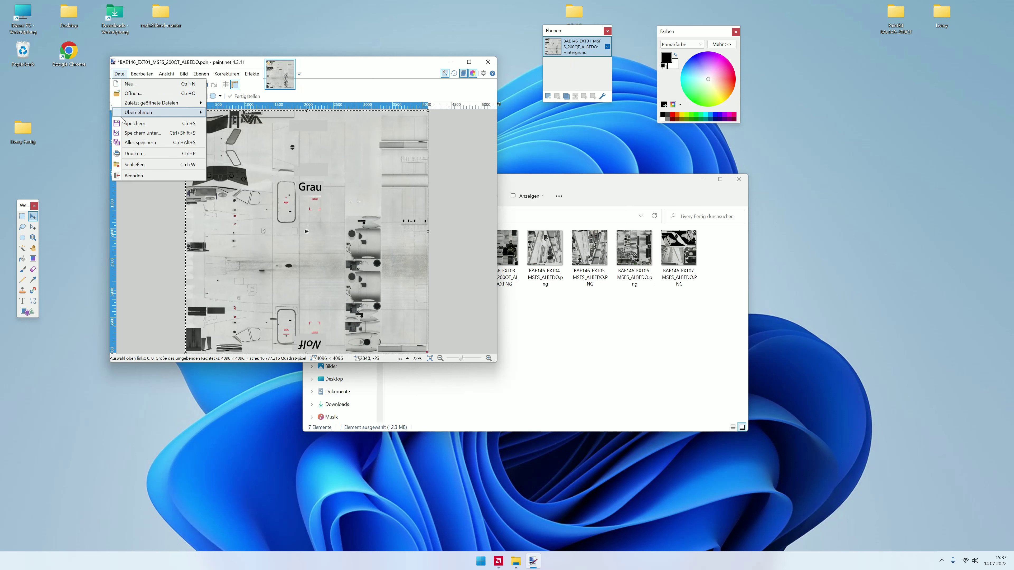
left_click(128, 132)
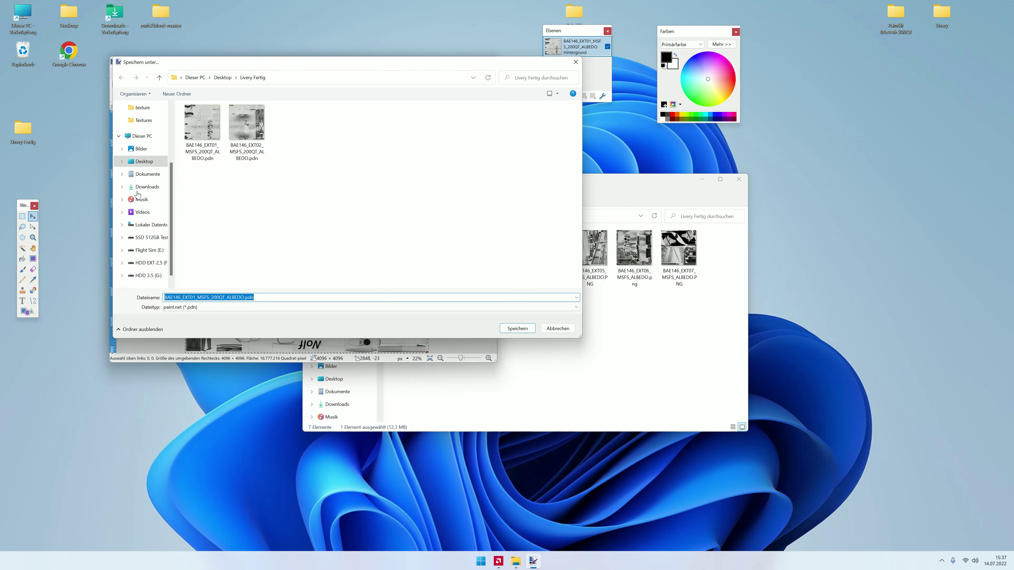
left_click(145, 164)
left_click(203, 158)
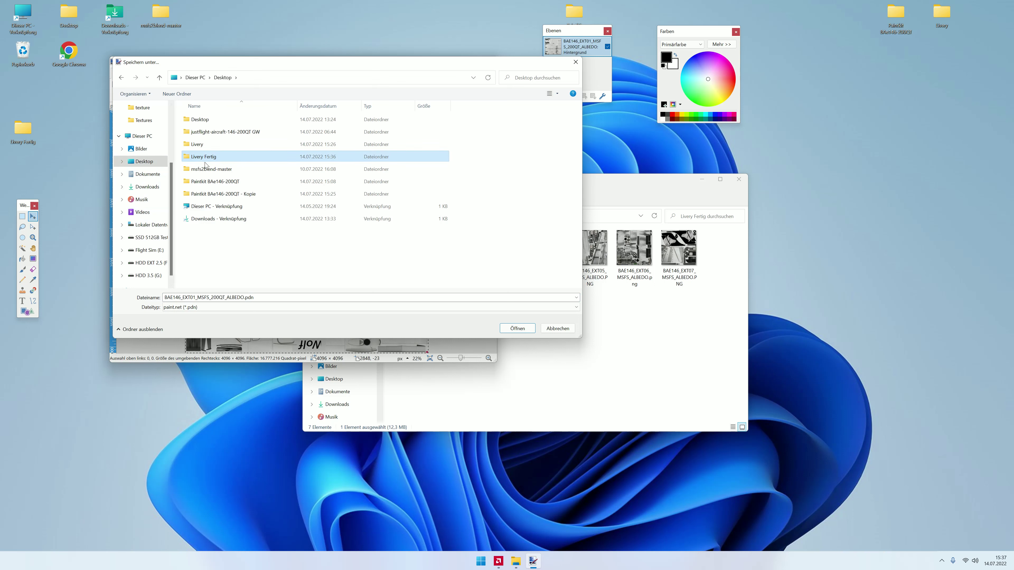
left_click(517, 328)
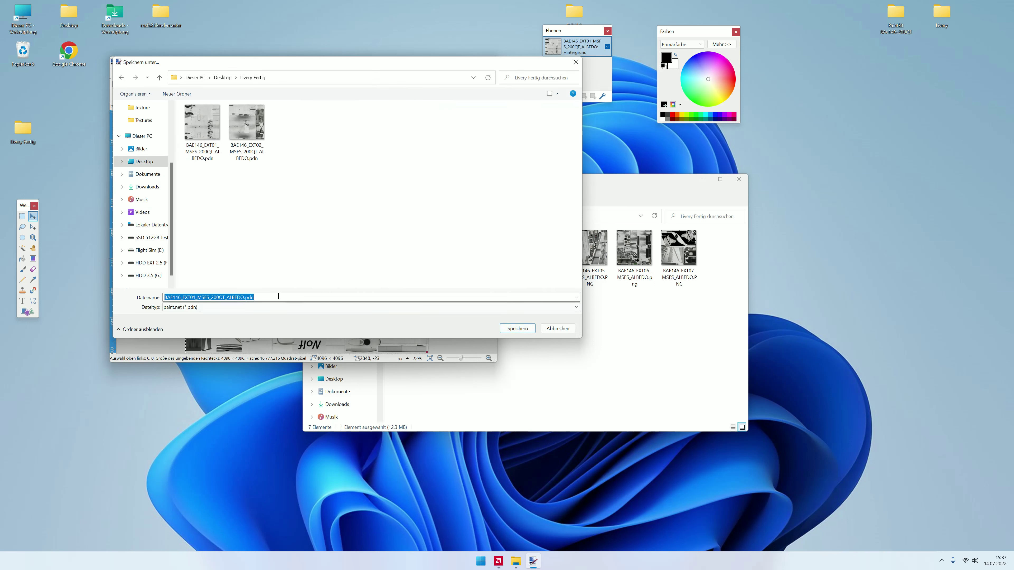
left_click(145, 162)
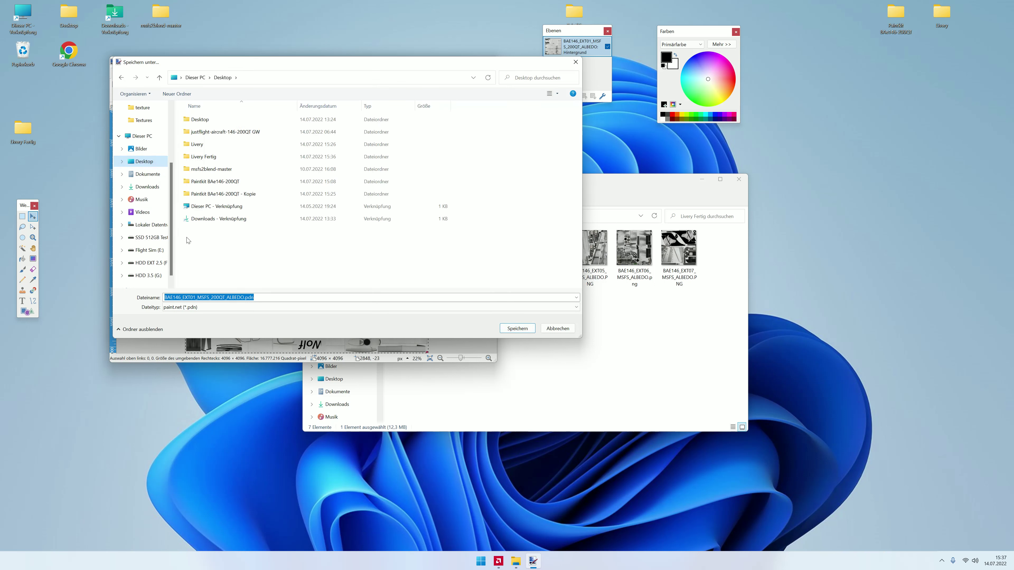
left_click(199, 159)
Step: Overwrite BAE146_EXT01_MSFS_200QT_ALBEDO.pdn in Livery Fertig and close paint.net
double_click(200, 159)
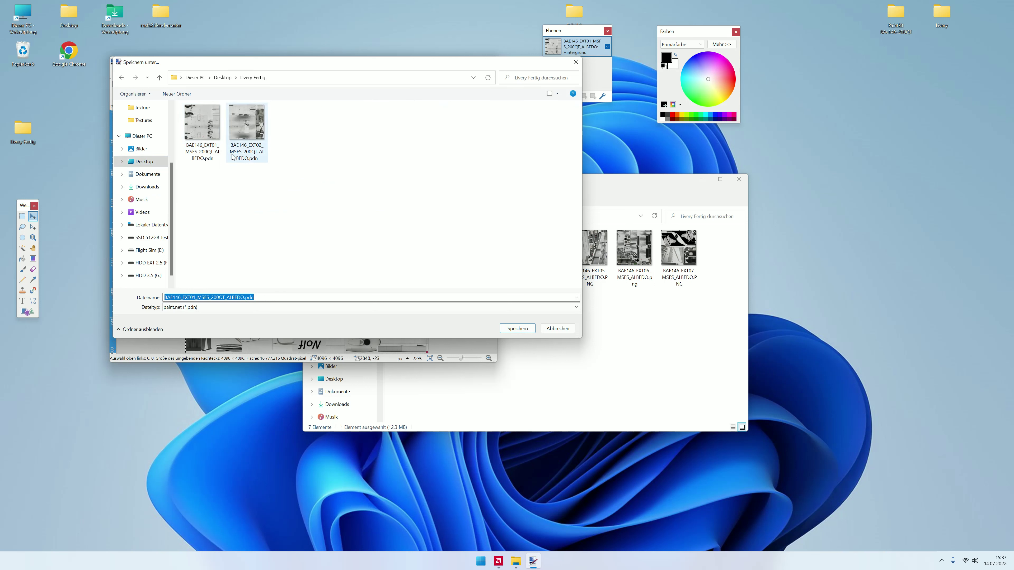
left_click(207, 151)
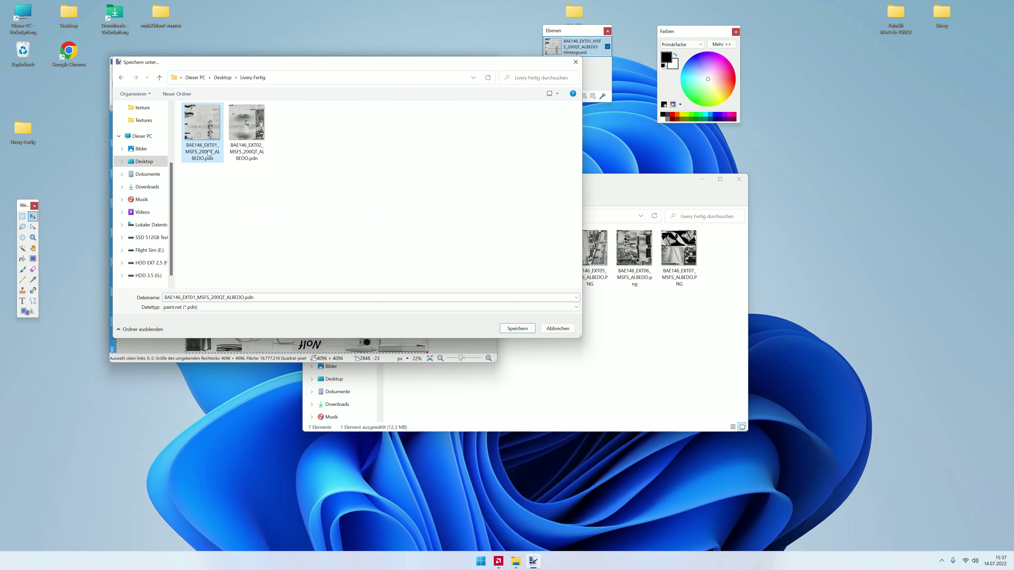
left_click(524, 328)
left_click(546, 282)
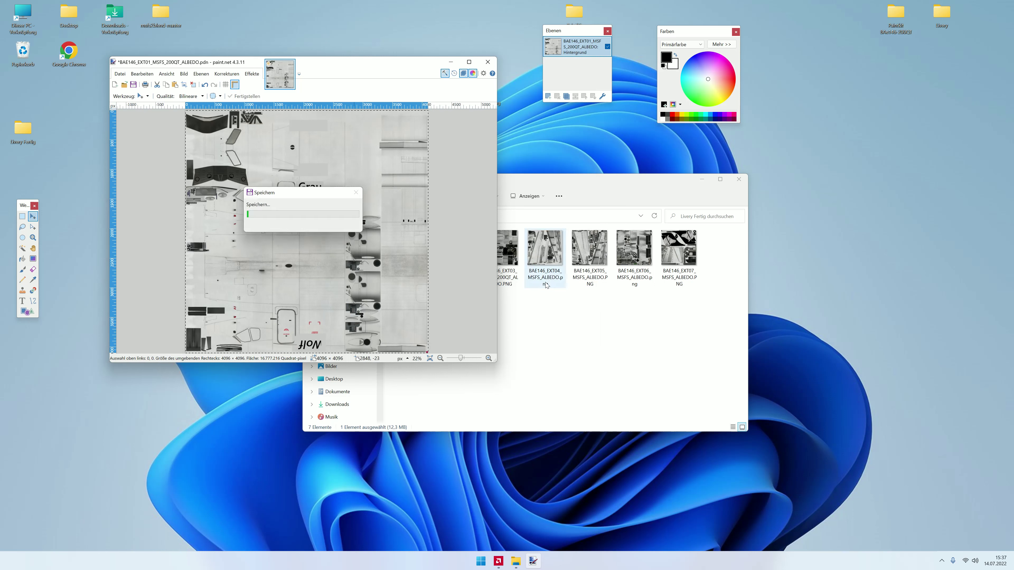
left_click(488, 62)
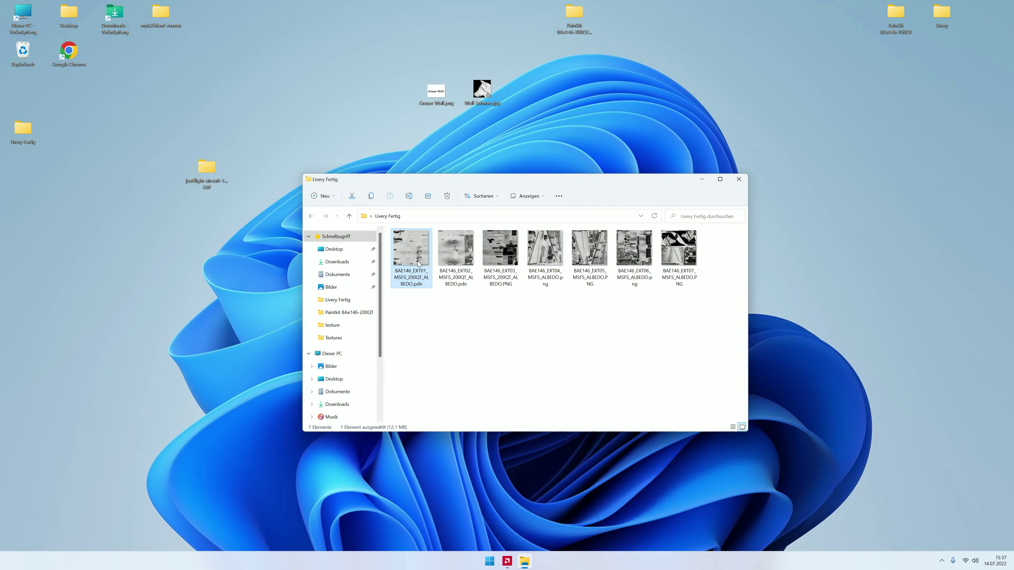
Step: Open BAE146_EXT02_MSFS_200QT_ALBEDO.pdn in paint.net
left_click(435, 260)
double_click(456, 255)
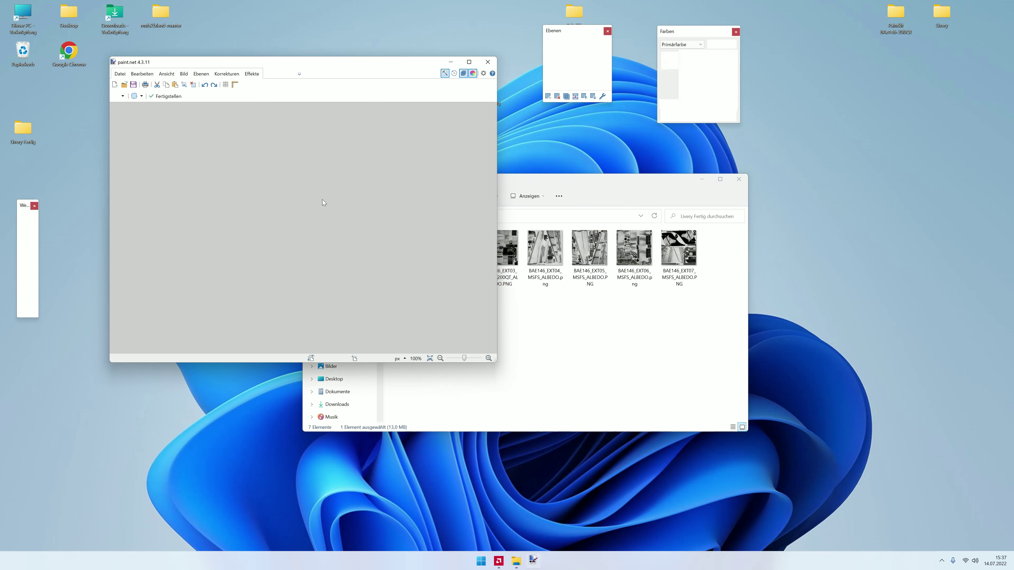
left_click(490, 63)
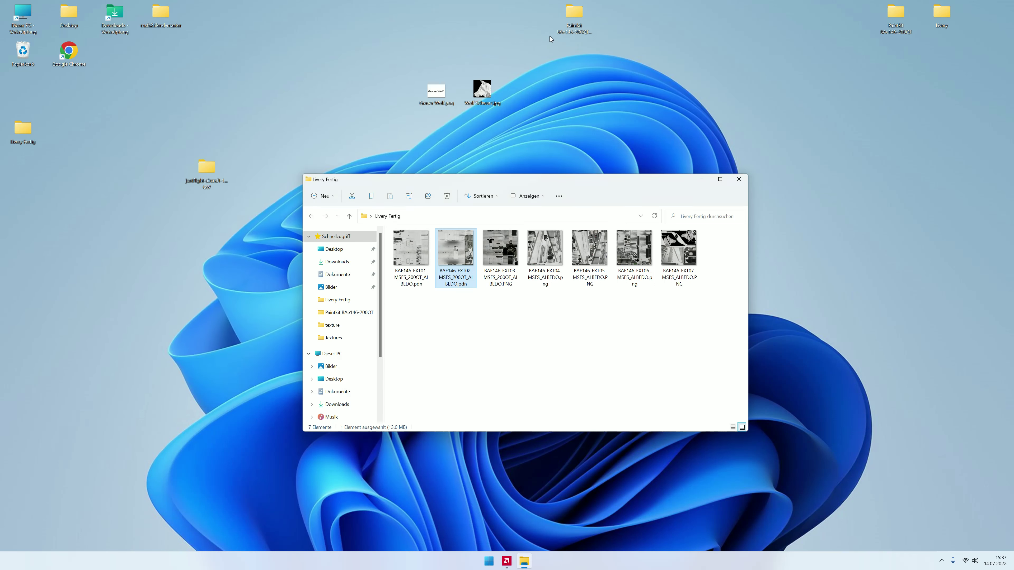
double_click(454, 239)
Step: Add the EXT02 PNG from Paintkit BAe146-200QT - Kopie\Textures as a new layer
left_click(487, 62)
double_click(571, 16)
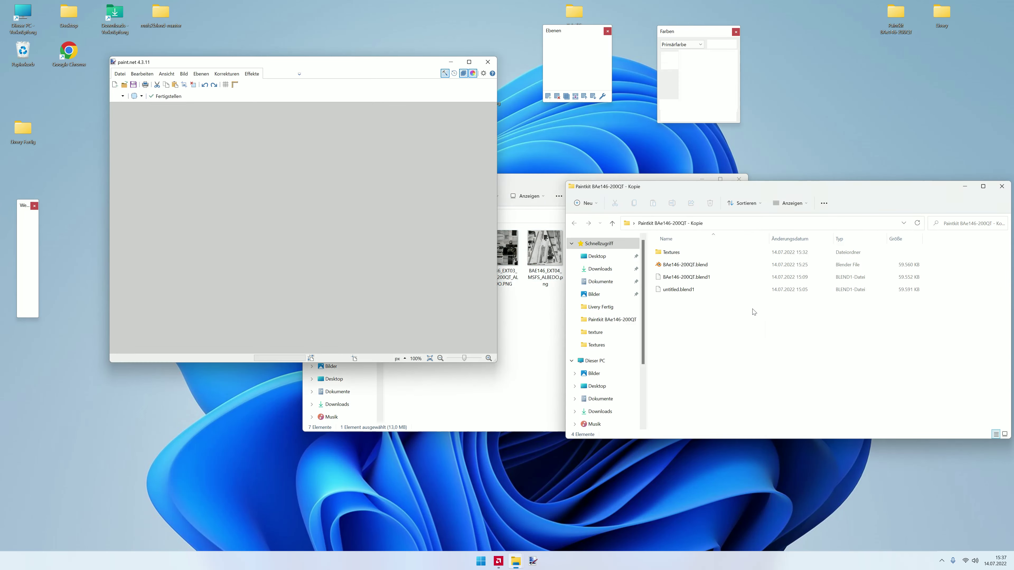
double_click(670, 252)
mouse_move(711, 249)
left_mouse_down()
mouse_move(310, 107)
mouse_move(309, 92)
left_mouse_up()
left_click(297, 251)
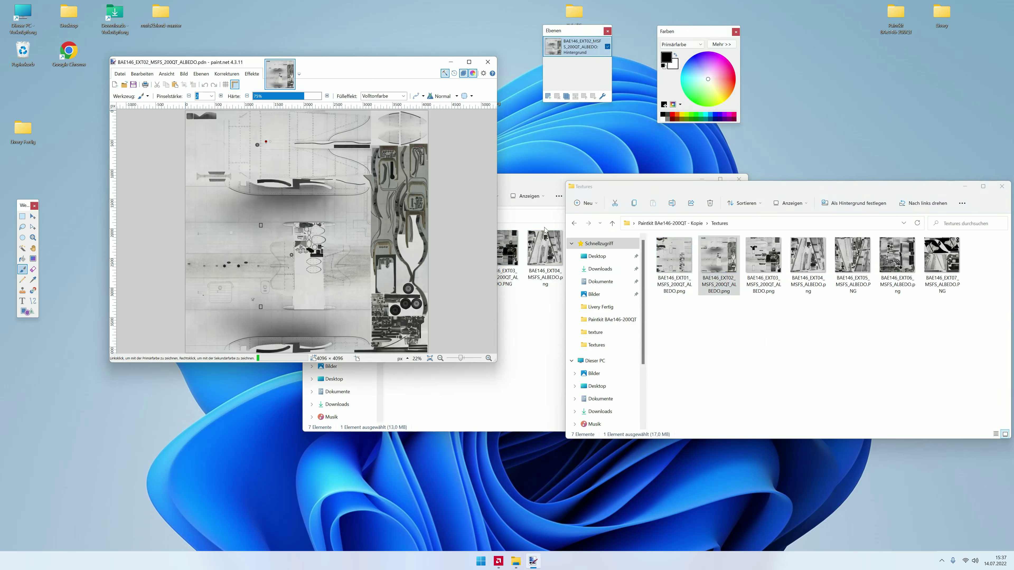
left_click(1002, 186)
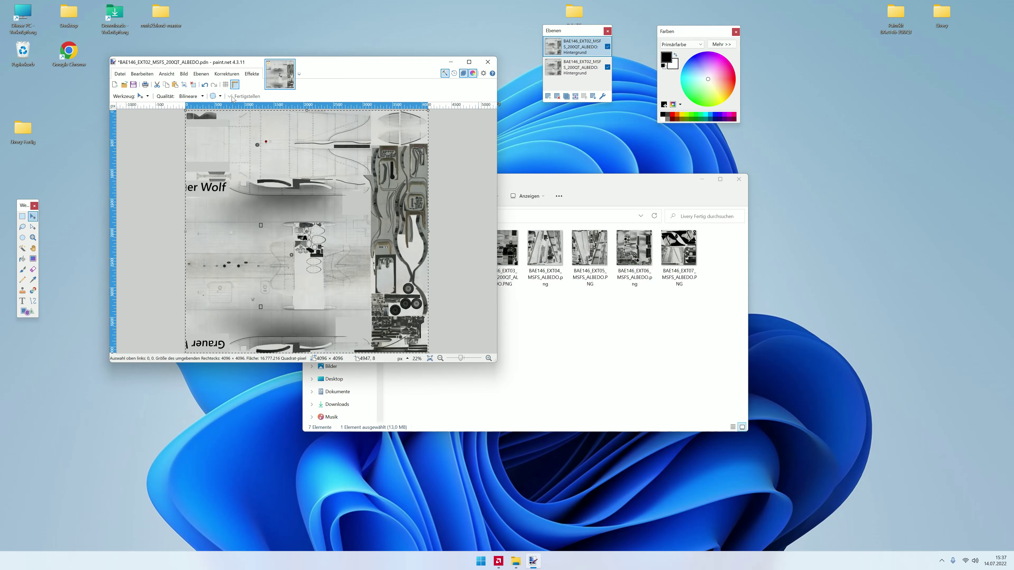
Step: Flatten the EXT02 texture, overwrite its .pdn in Livery Fertig, and close paint.net
left_click(582, 50)
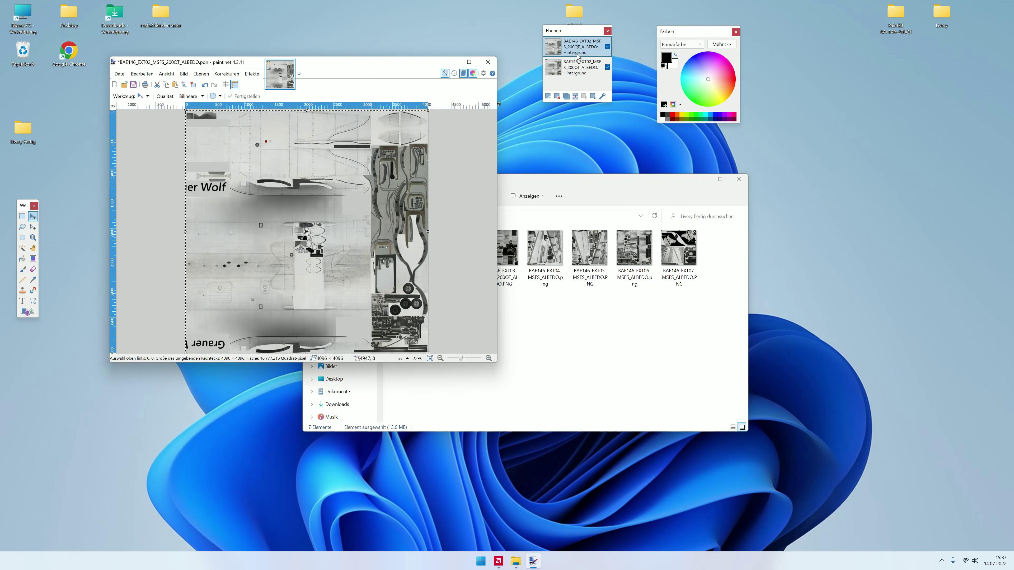
left_click(576, 96)
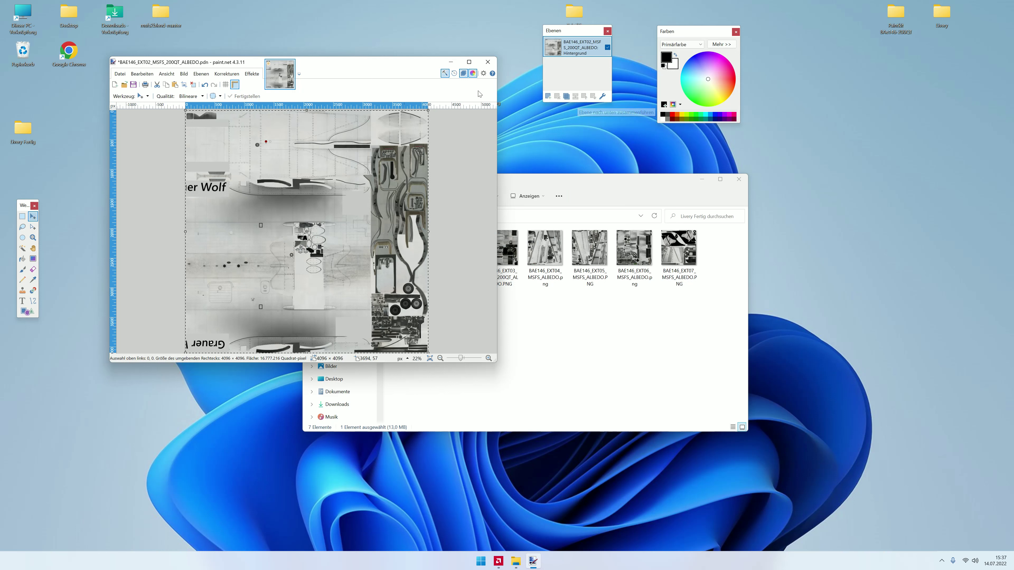
left_click(125, 74)
left_click(138, 131)
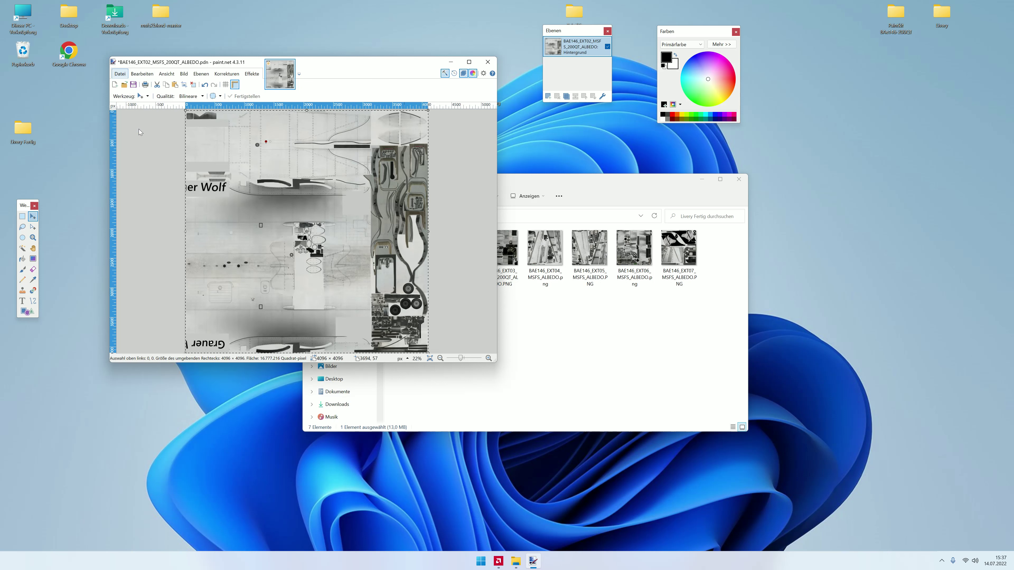
left_click(144, 161)
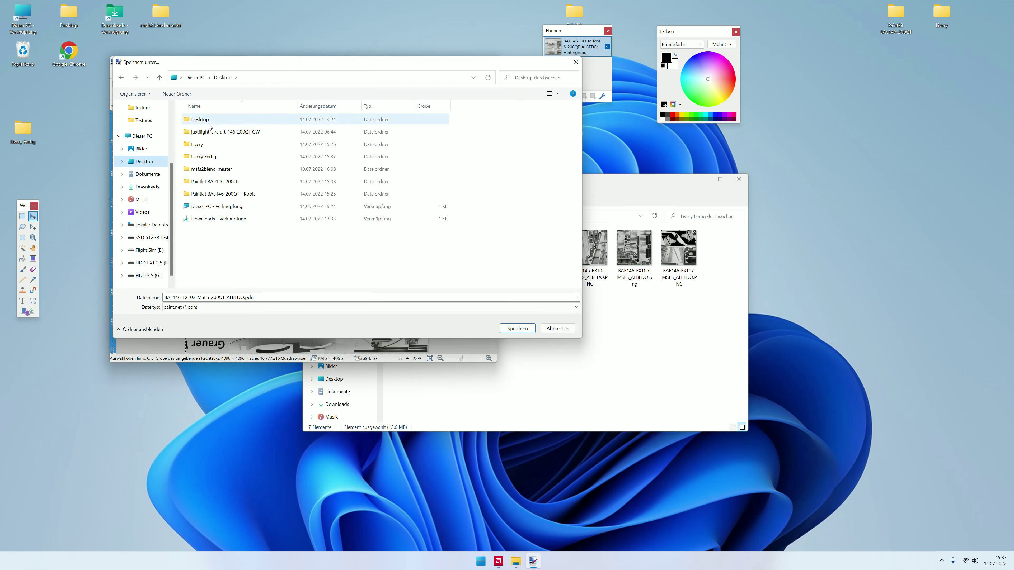
double_click(204, 156)
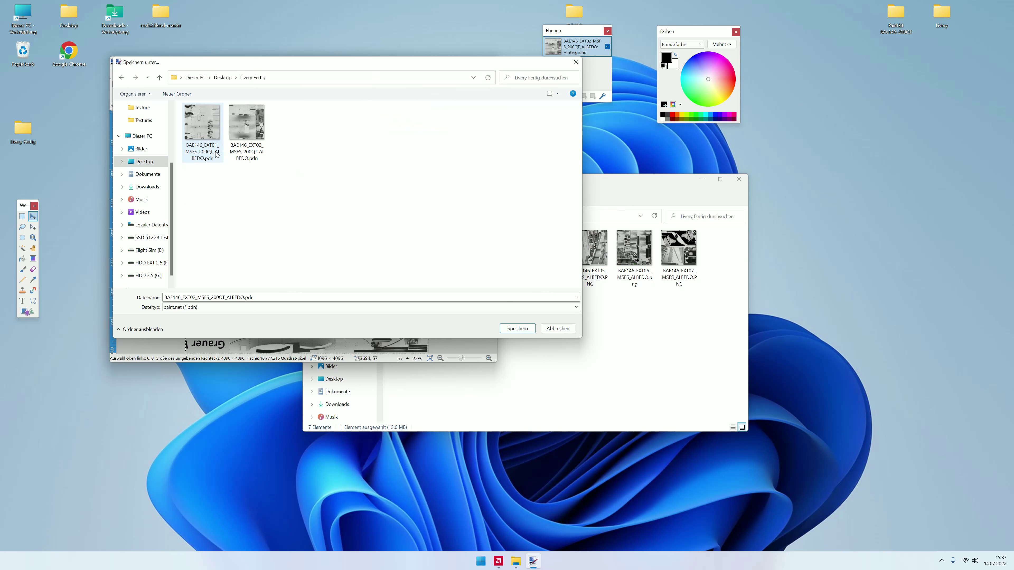
left_click(517, 329)
left_click(537, 281)
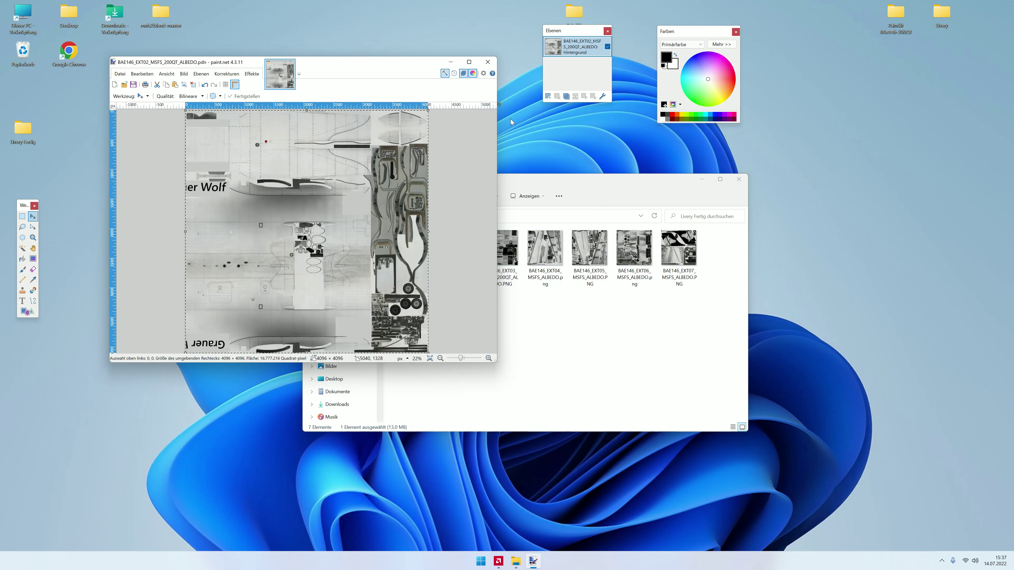
double_click(505, 266)
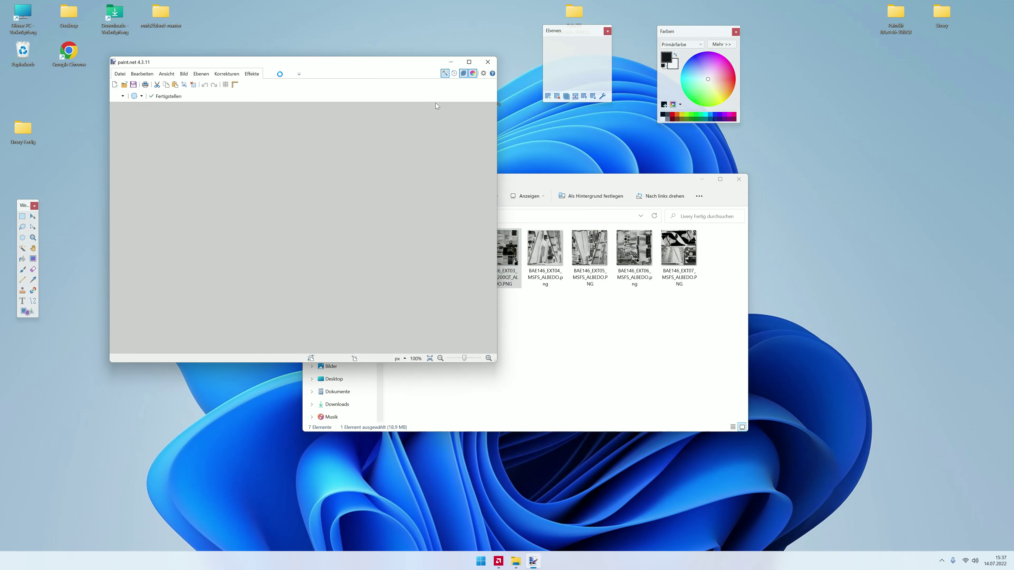
left_click(495, 64)
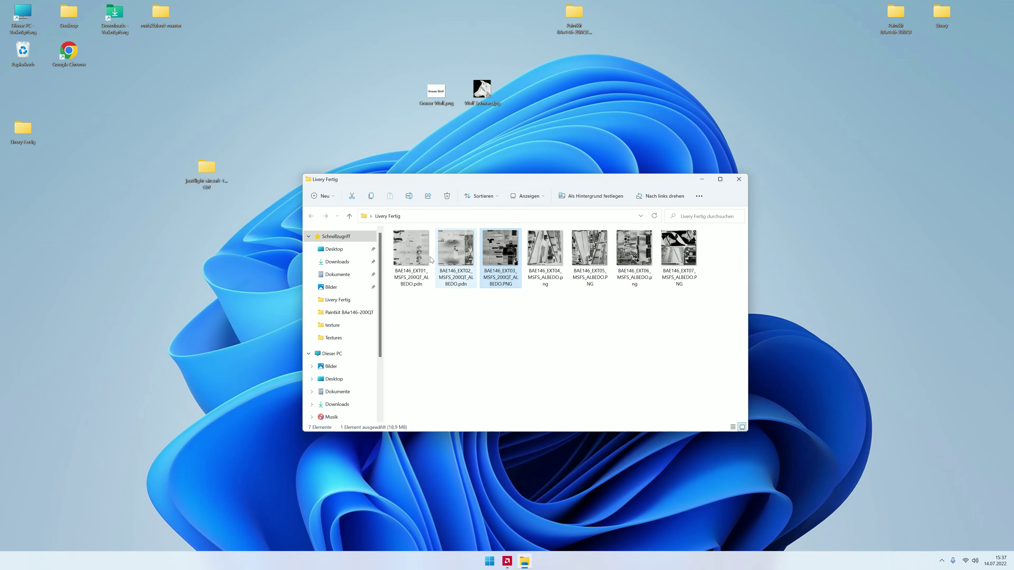
Step: Open the EXT01 .pdn in paint.net and save it in place
double_click(410, 264)
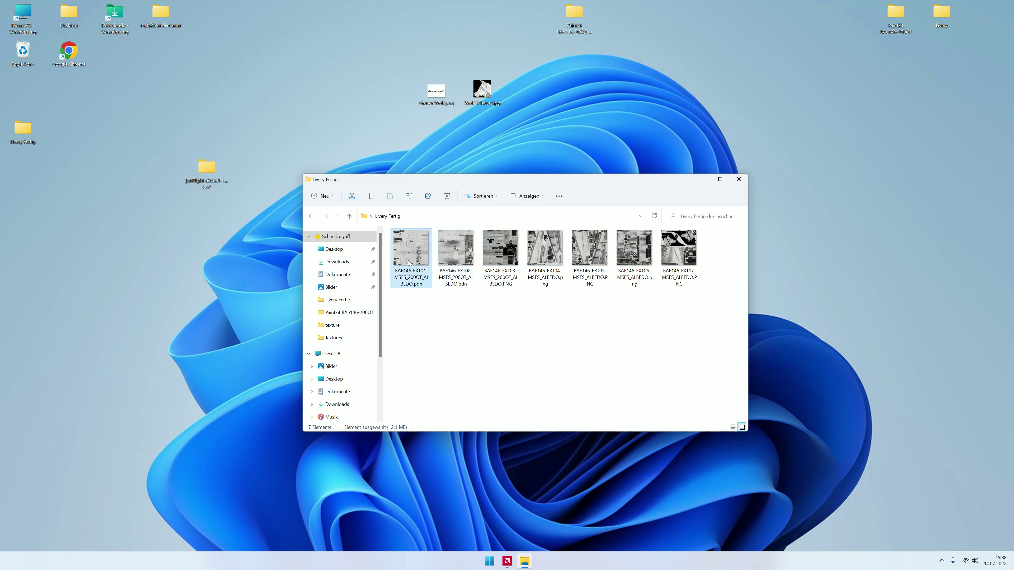
left_click(120, 73)
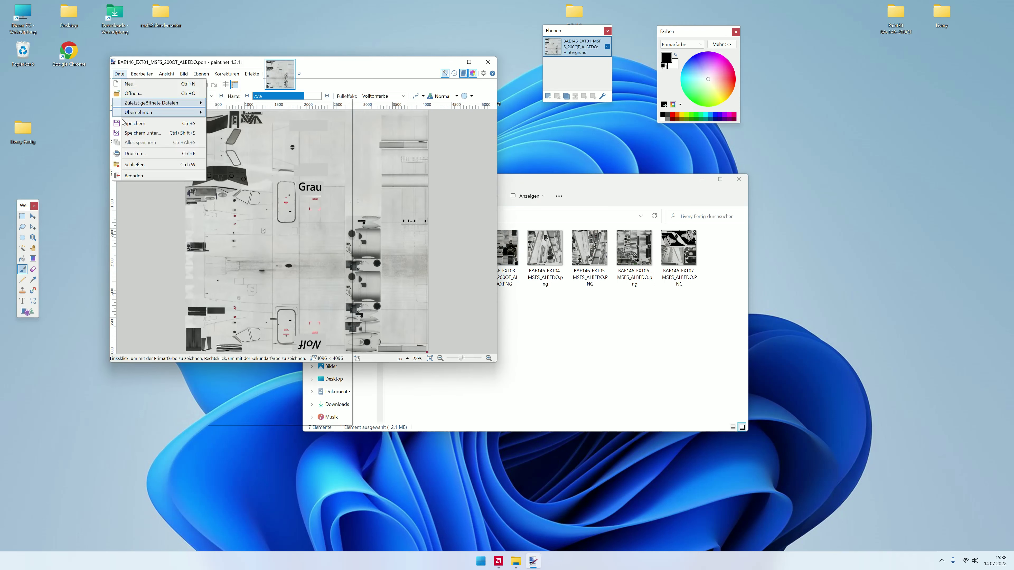
left_click(140, 129)
Step: Save EXT01 as a PNG into Livery Fertig and close paint.net
left_click(127, 74)
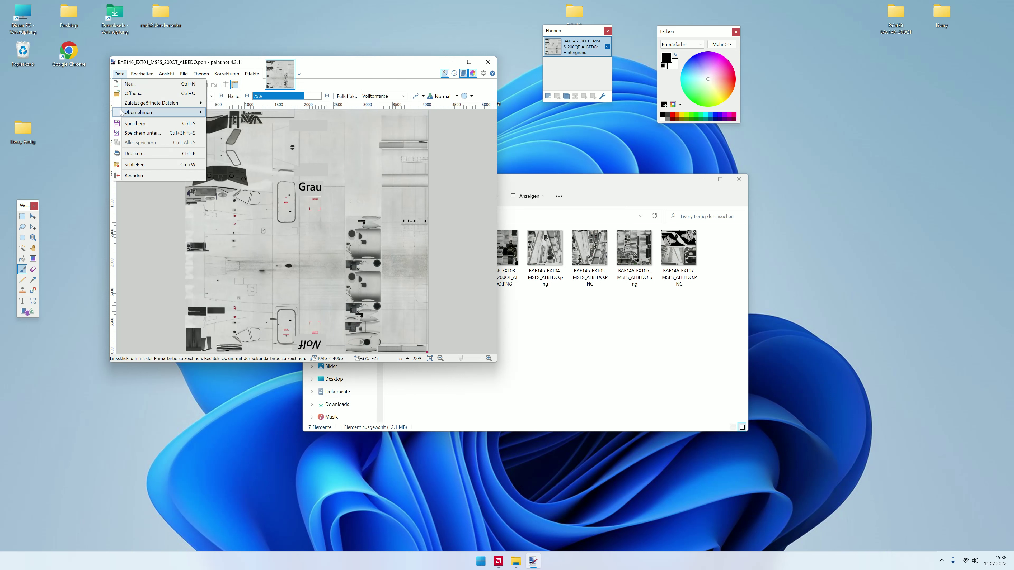
left_click(144, 139)
left_click(138, 165)
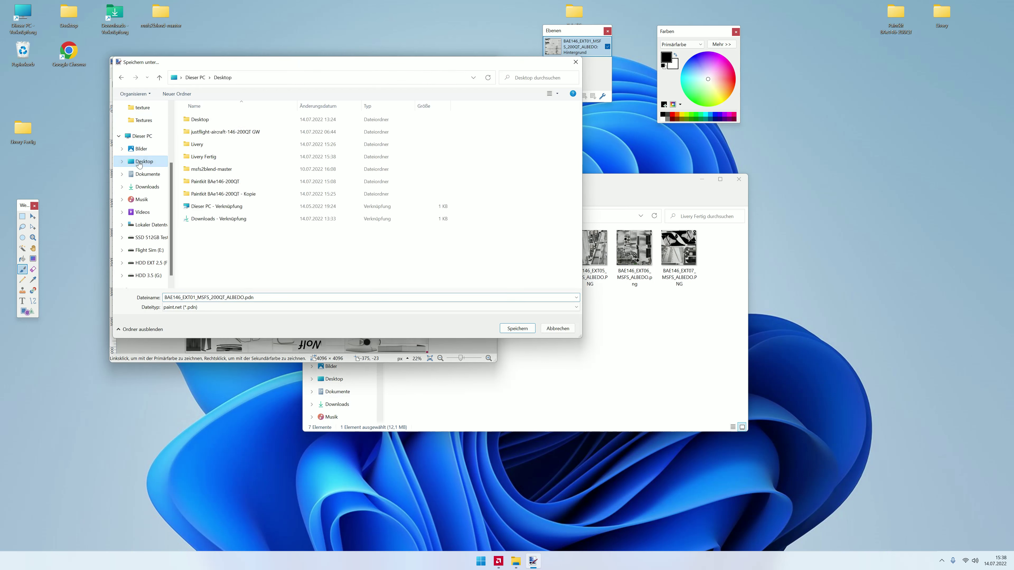
double_click(208, 167)
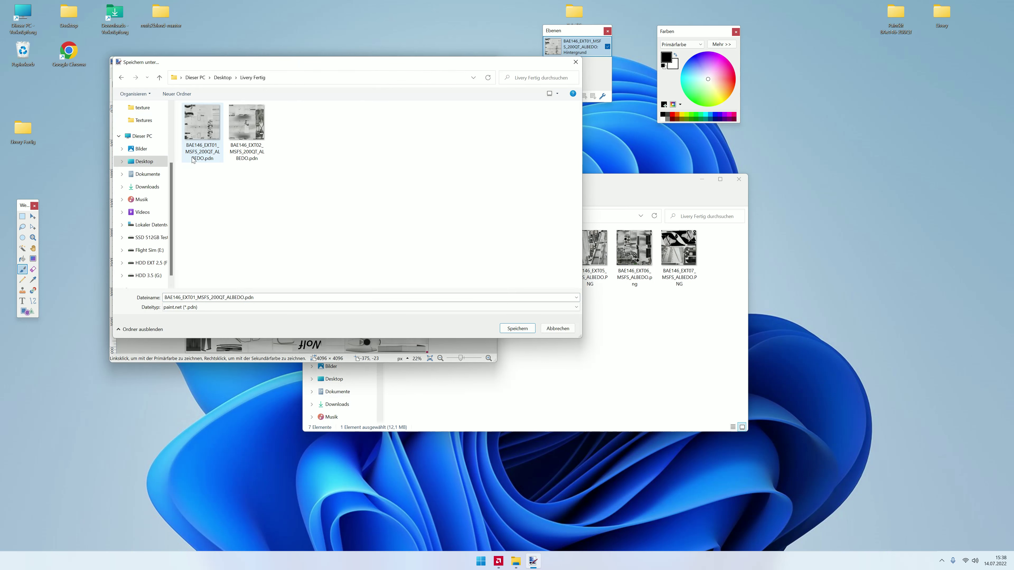
left_click(230, 306)
left_click(225, 319)
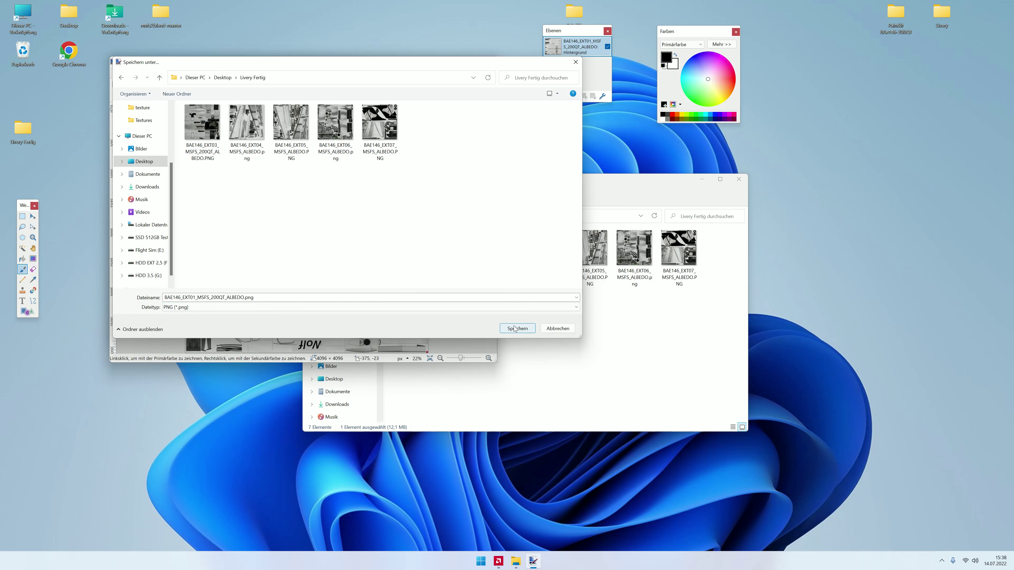
left_click(515, 328)
left_click(359, 282)
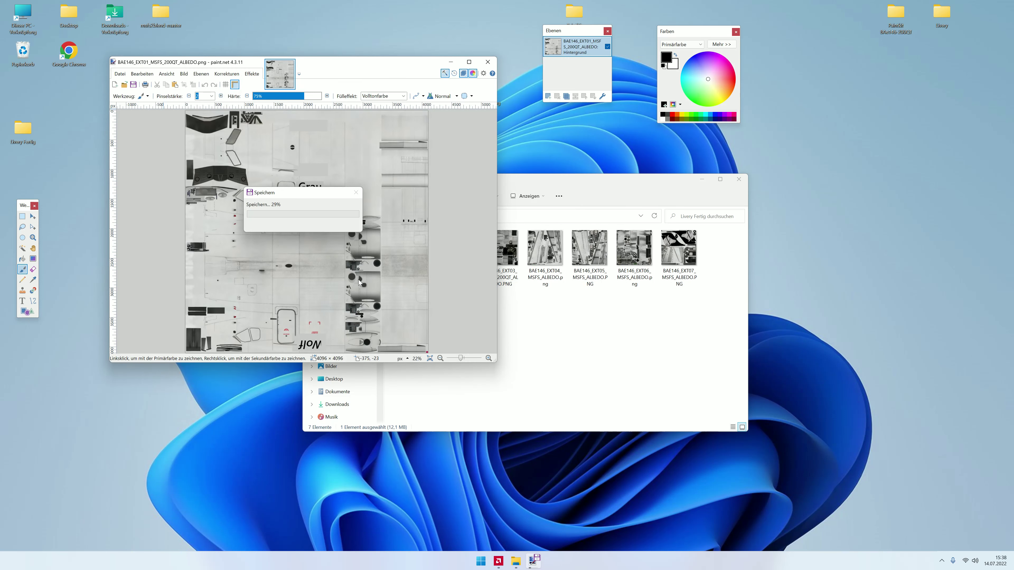
left_click(487, 62)
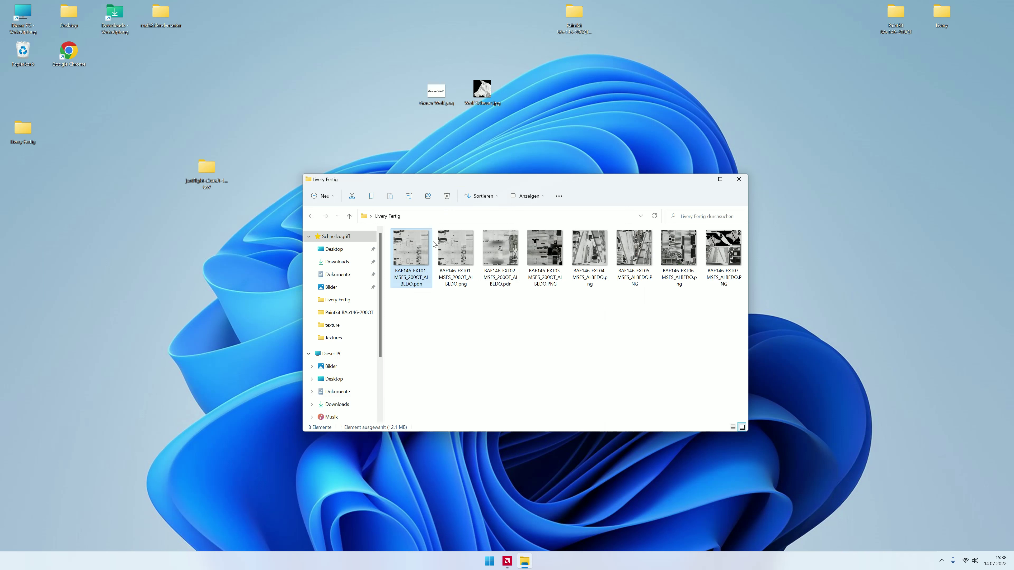
Step: Move the EXT01 .pdn working file to the Recycle Bin
left_click(456, 240)
left_click_drag(420, 243, 193, 132)
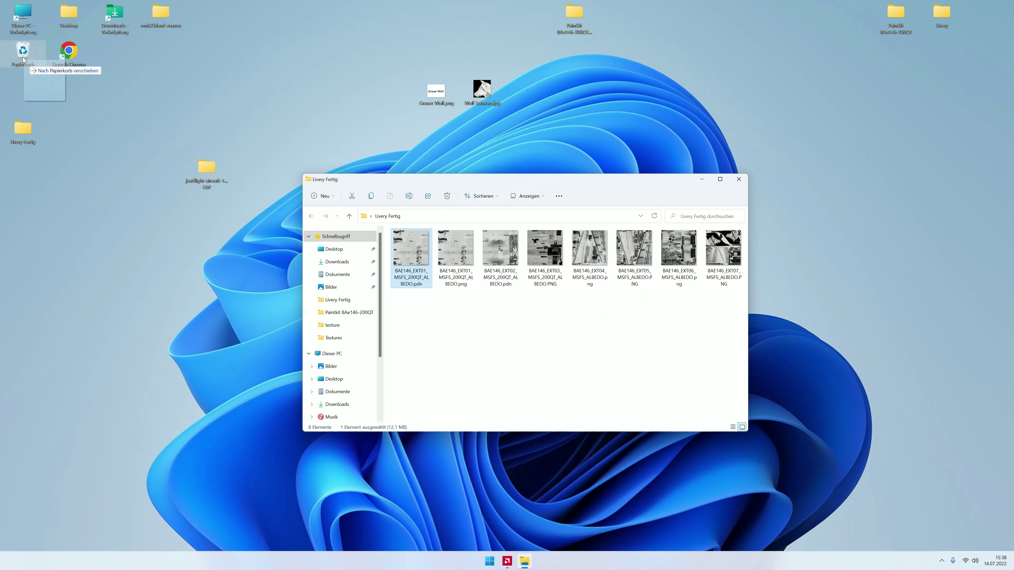
left_click_drag(193, 132, 23, 51)
Step: Export the EXT02 .pdn as BAE146_EXT02_MSFS_200QT_ALBEDO.png in Livery Fertig, then close paint.net
left_click(444, 249)
double_click(444, 250)
left_click(120, 73)
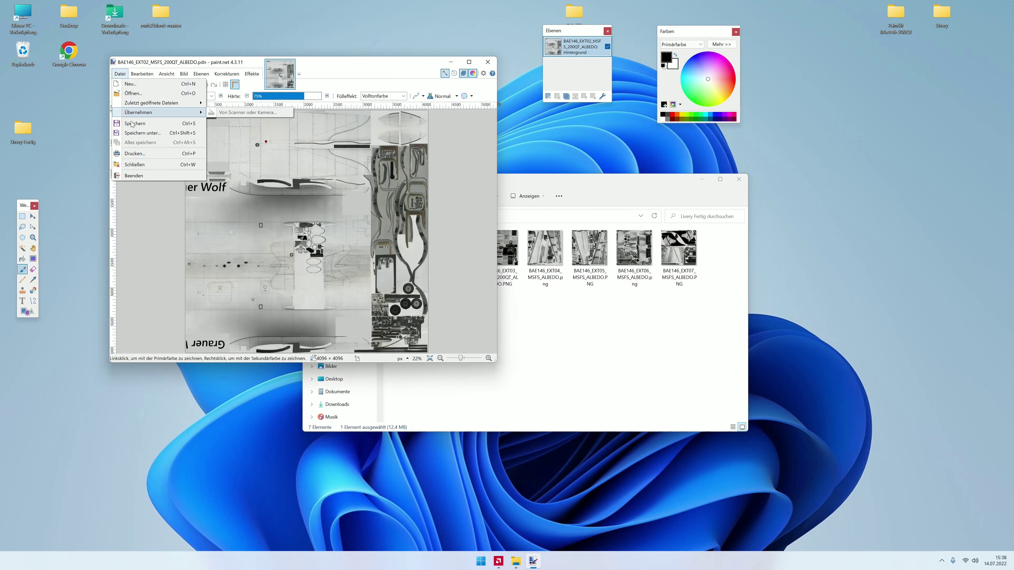
left_click(138, 133)
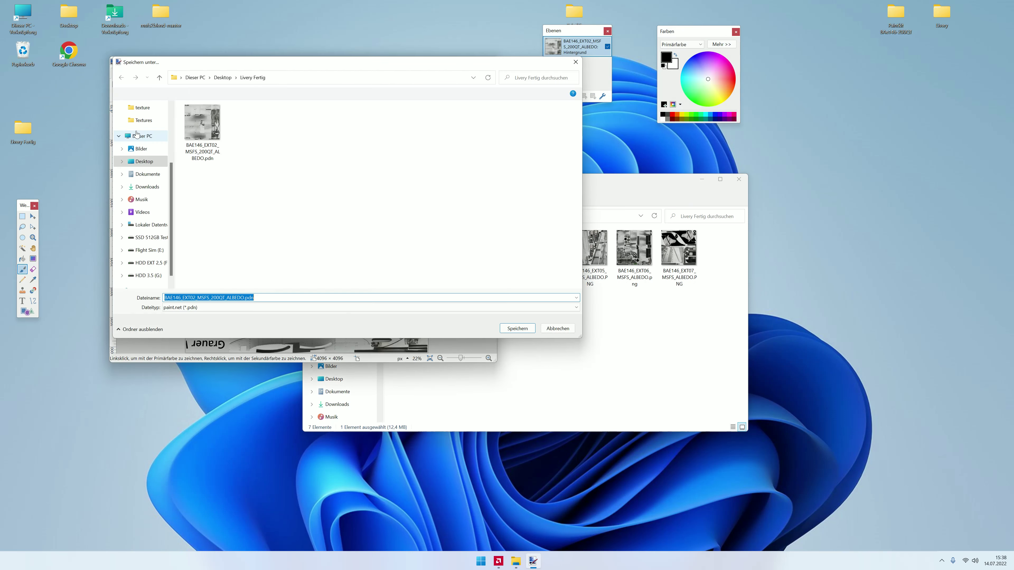
left_click(143, 162)
double_click(226, 157)
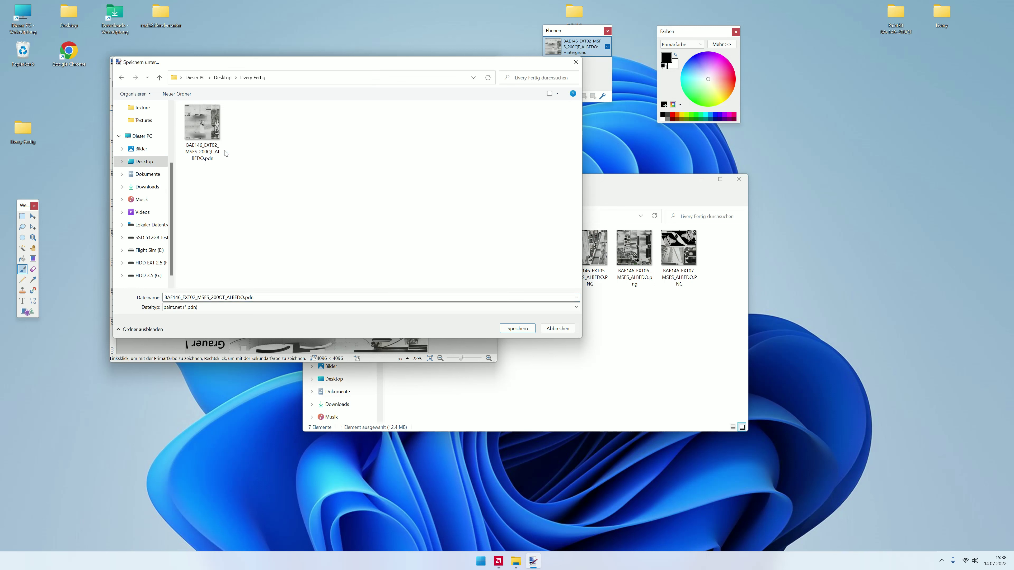
left_click(218, 309)
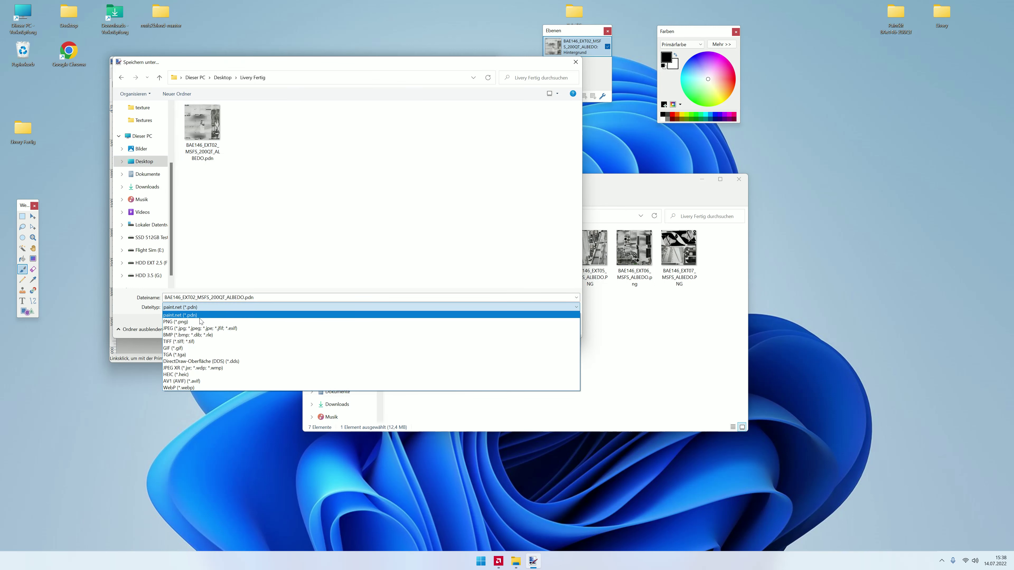
left_click(321, 318)
left_click(517, 328)
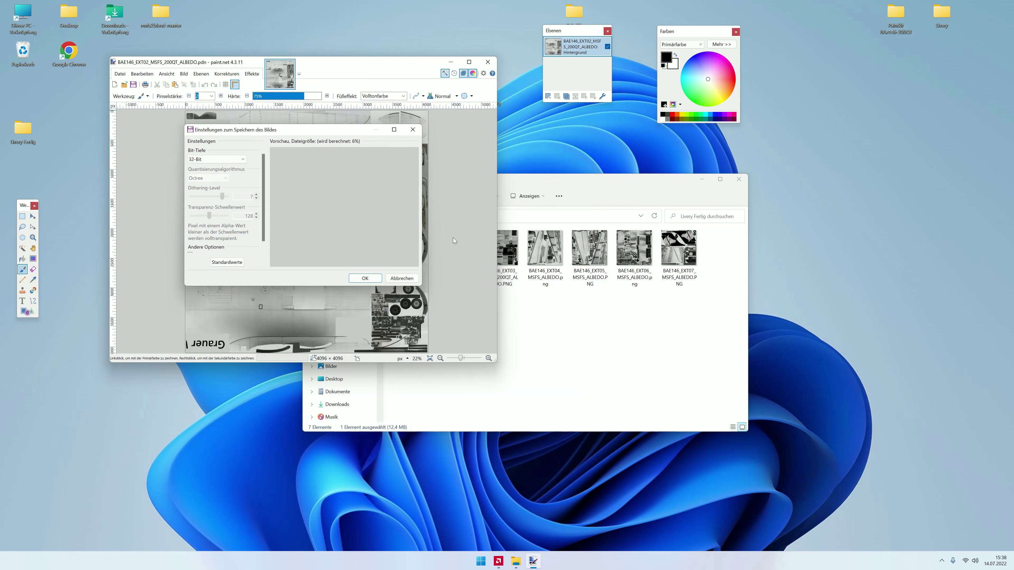
left_click(368, 280)
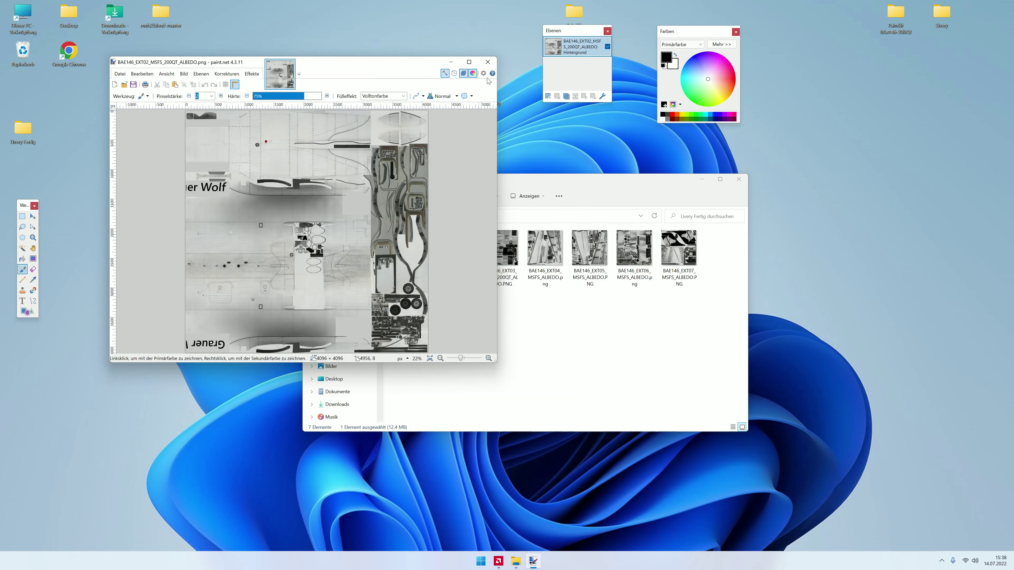
left_click(487, 62)
Step: Delete the EXT02 .pdn and preview the EXT01 PNG to check it
left_click_drag(447, 250, 23, 50)
double_click(411, 261)
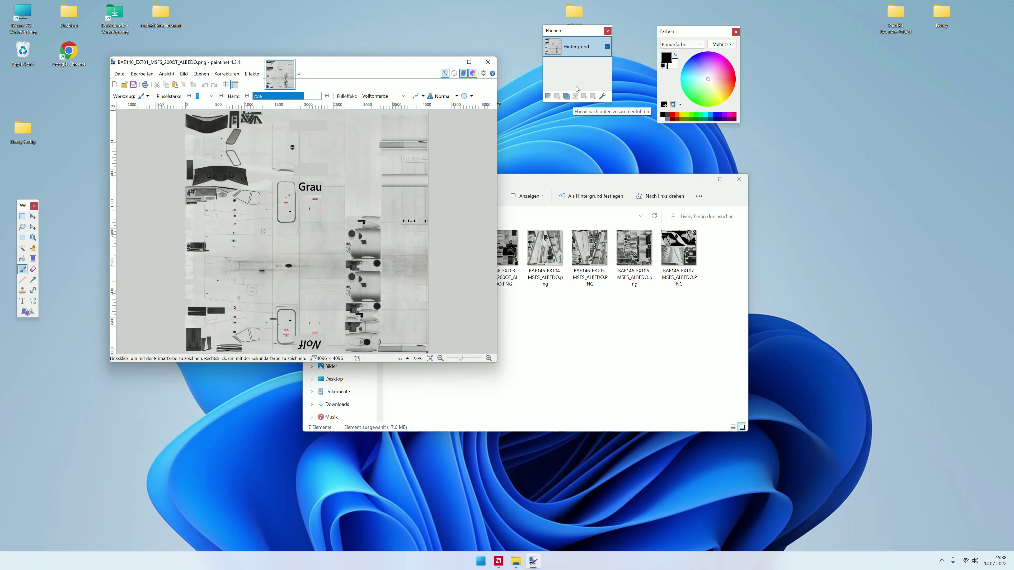
left_click(484, 63)
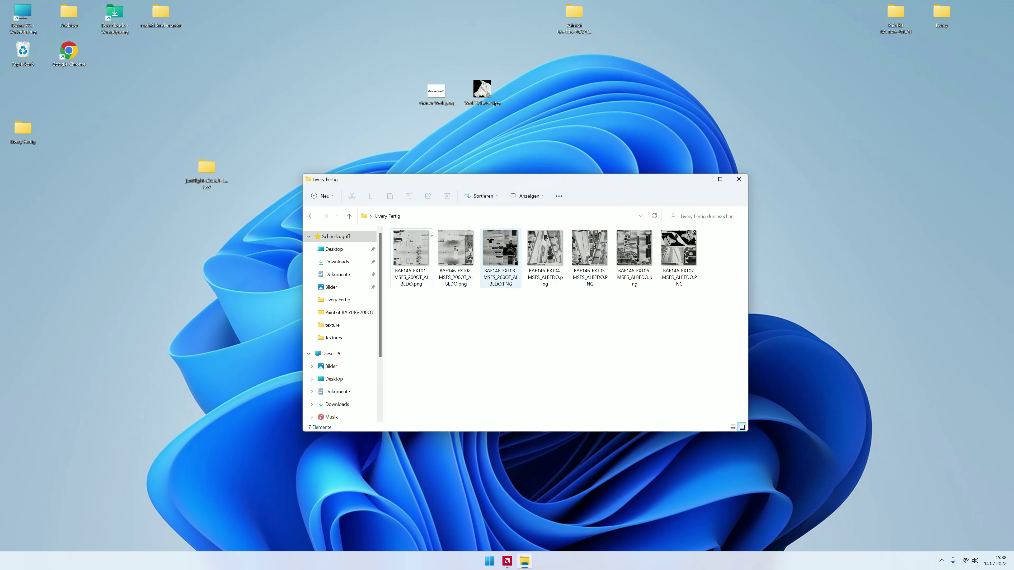
left_click(678, 250)
left_click(638, 333)
double_click(410, 247)
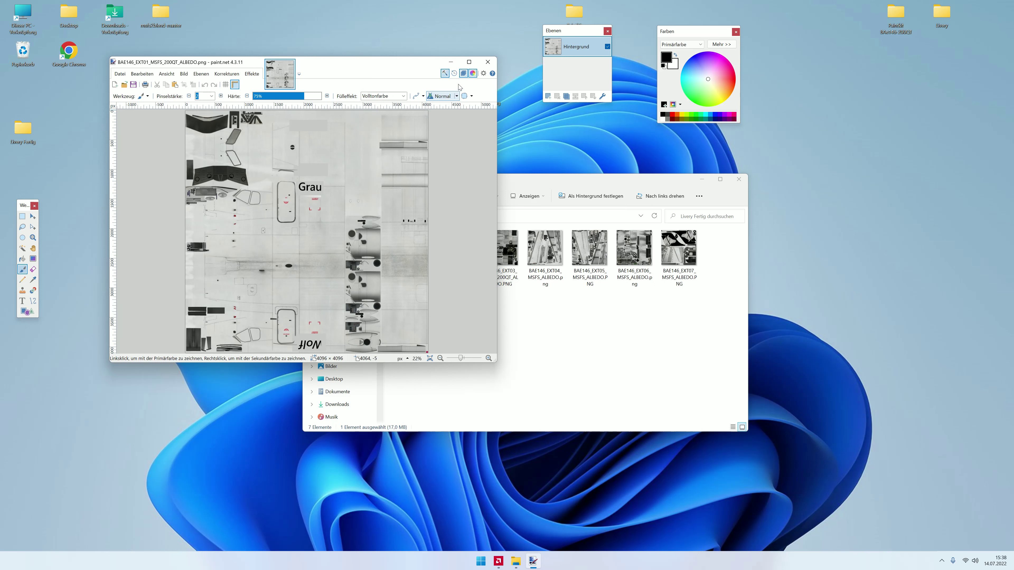
left_click(485, 63)
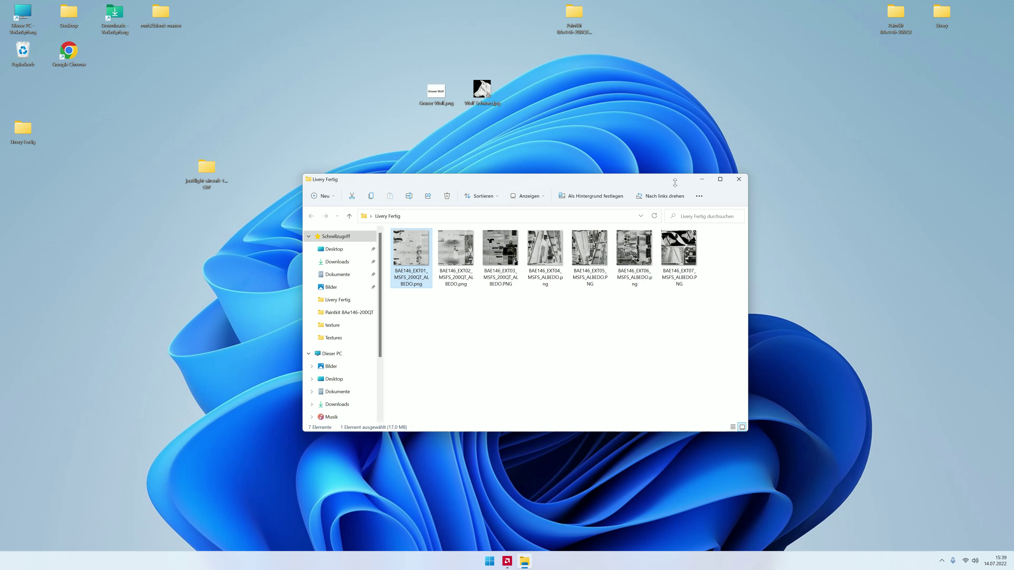
left_click(640, 310)
double_click(439, 255)
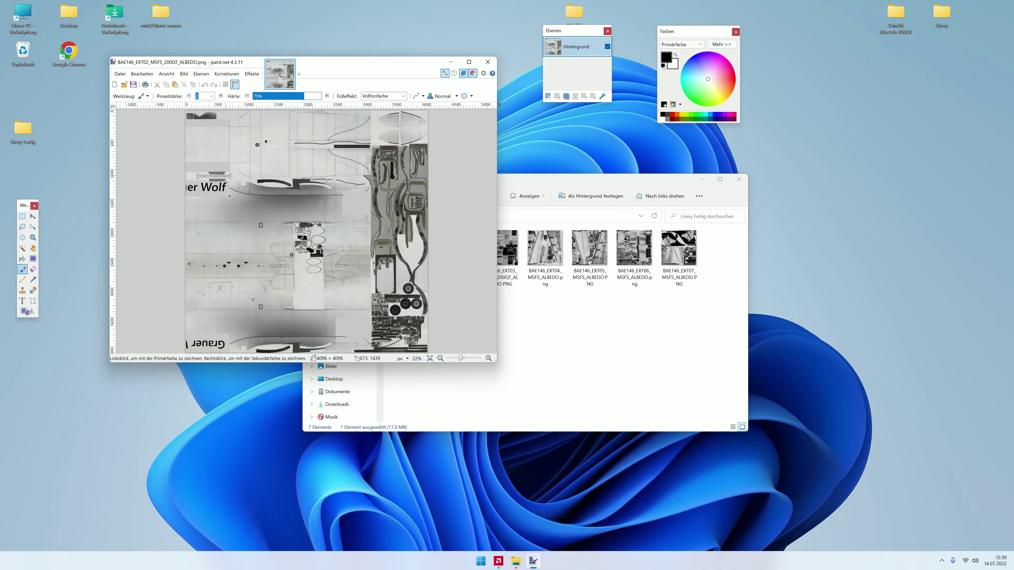
left_click(487, 62)
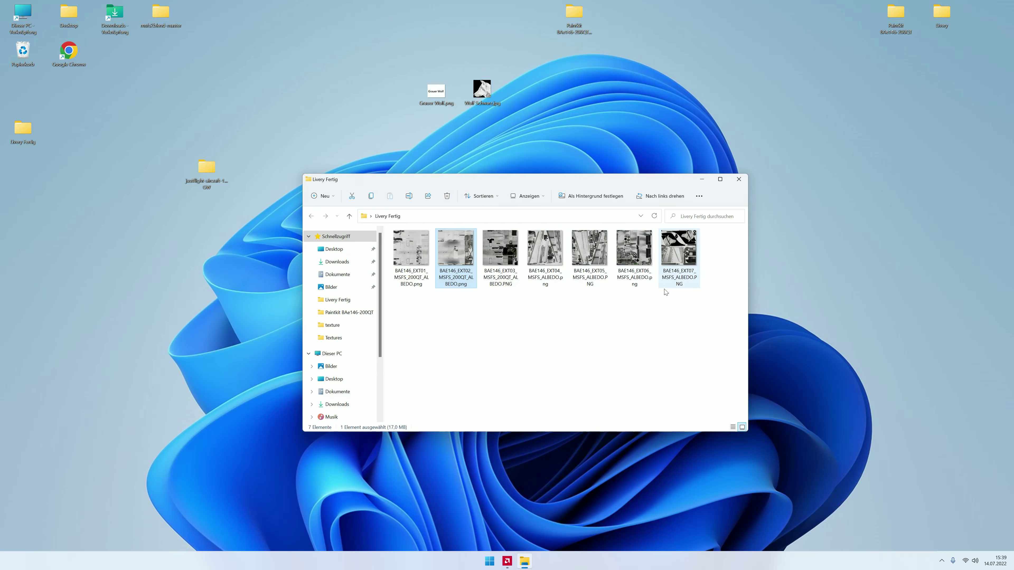
double_click(429, 250)
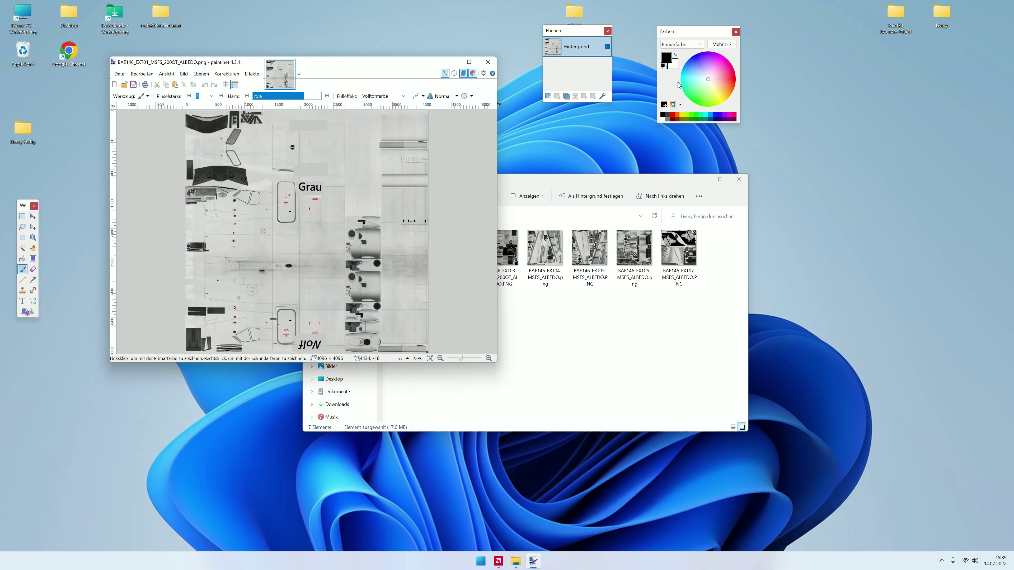
left_click(488, 61)
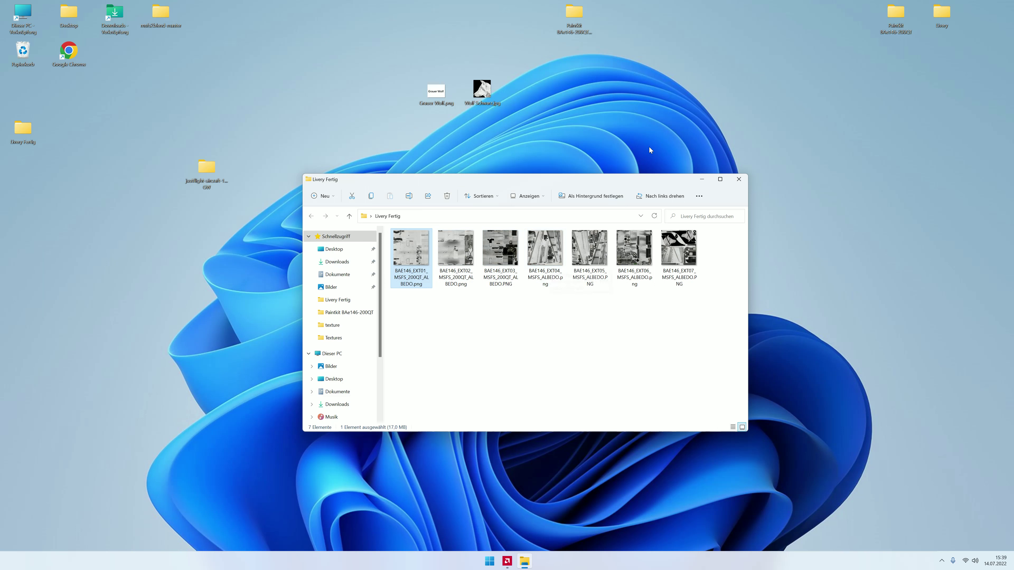
left_click(518, 301)
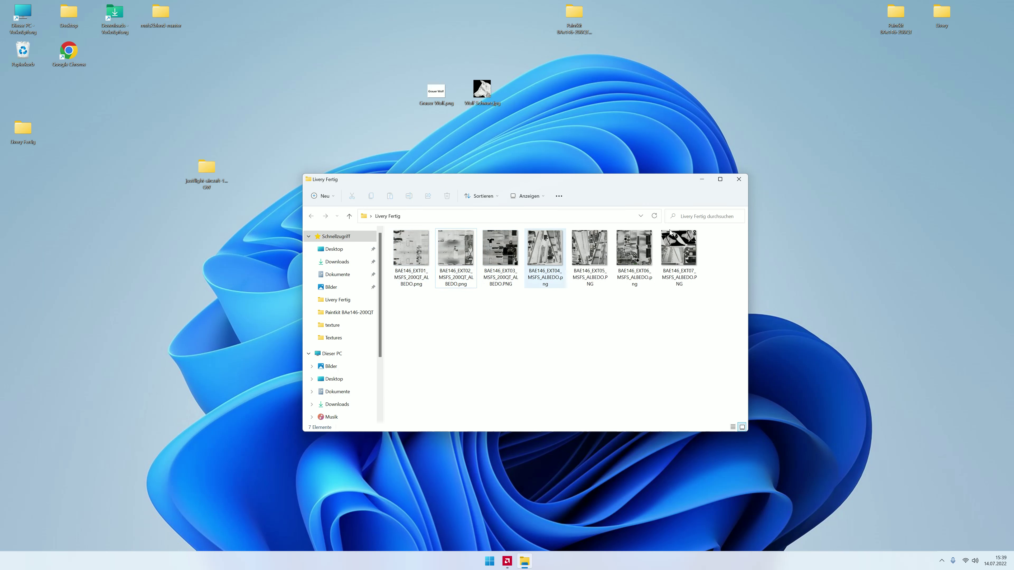
left_click(433, 160)
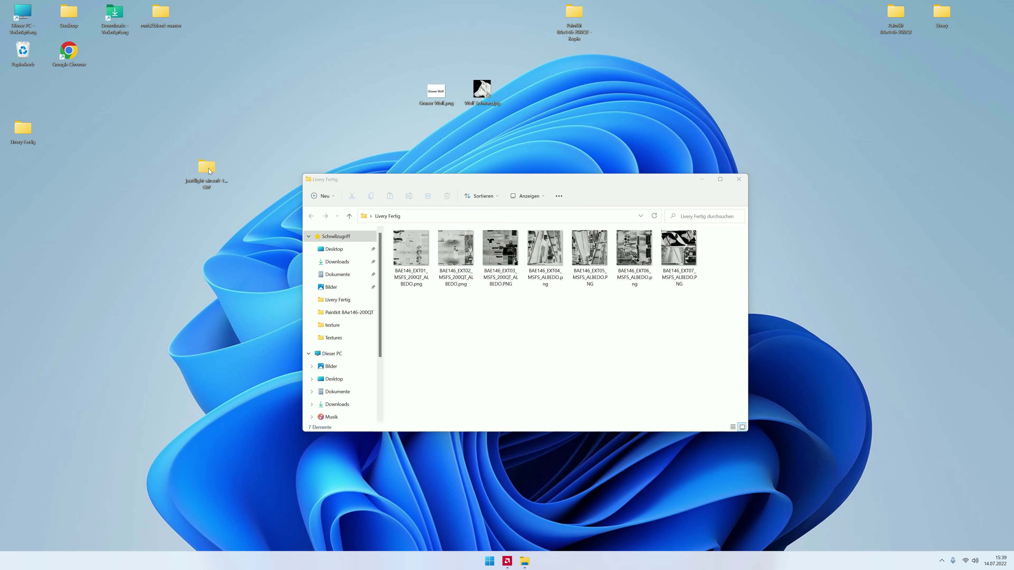
Step: Move TEXTURE.GW from the justflight-aircraft-146-200QT GW aircraft folder onto the desktop
left_click_drag(209, 170, 255, 92)
double_click(247, 99)
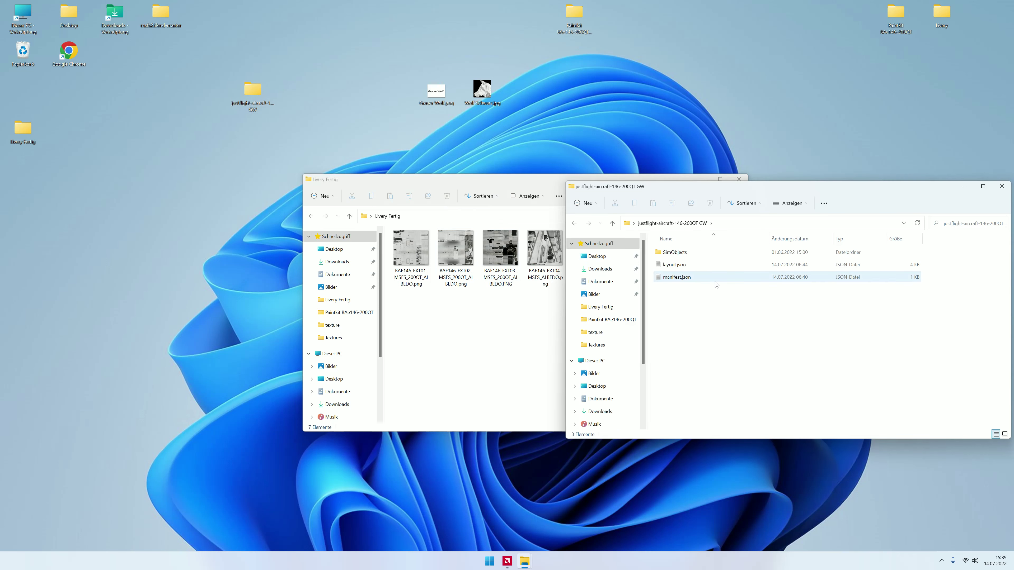
double_click(688, 255)
double_click(688, 255)
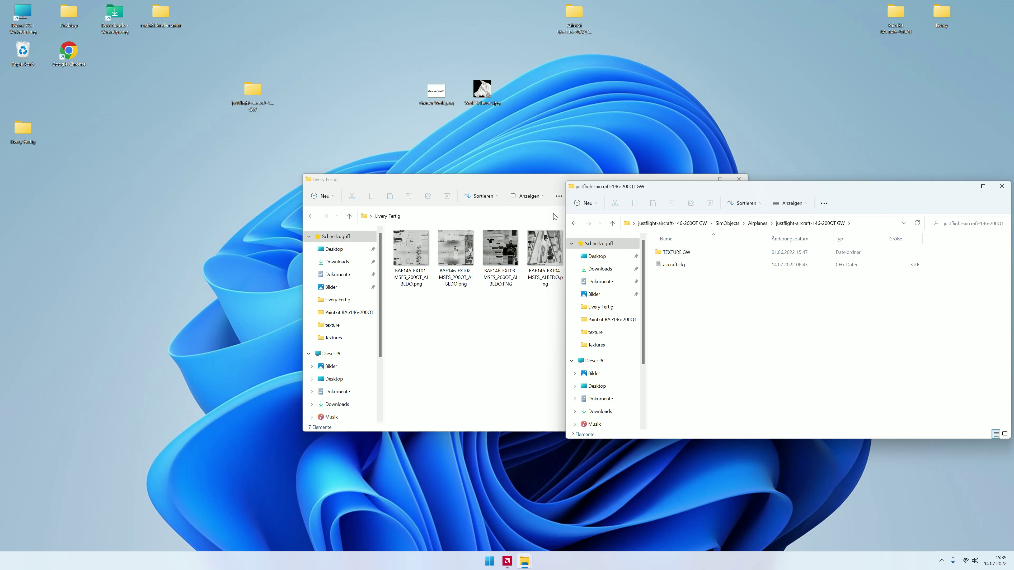
left_click_drag(669, 247, 313, 206)
left_click_drag(676, 252, 206, 169)
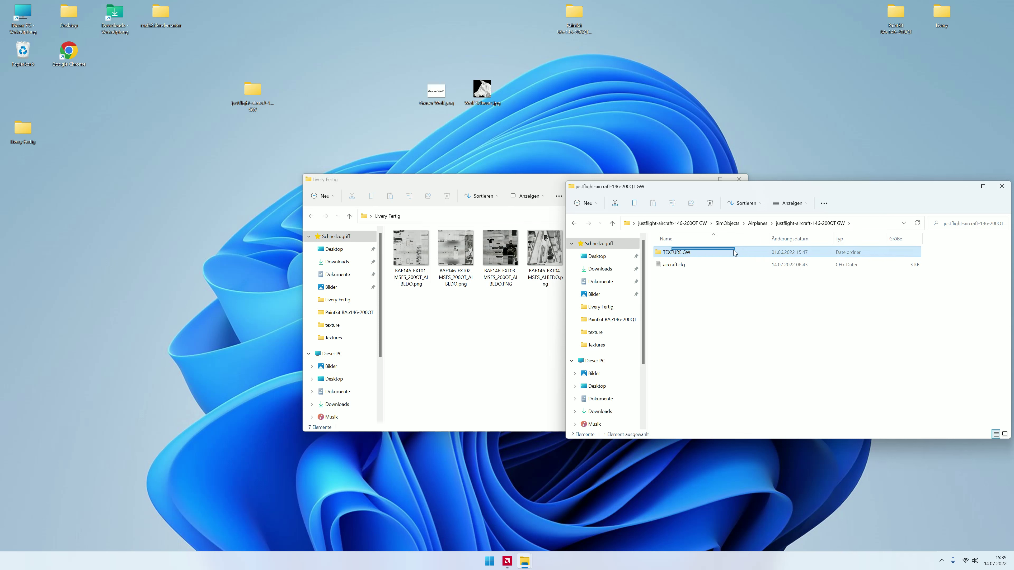
left_click(1001, 186)
Step: Open the EXT01 texture in GIMP
double_click(408, 252)
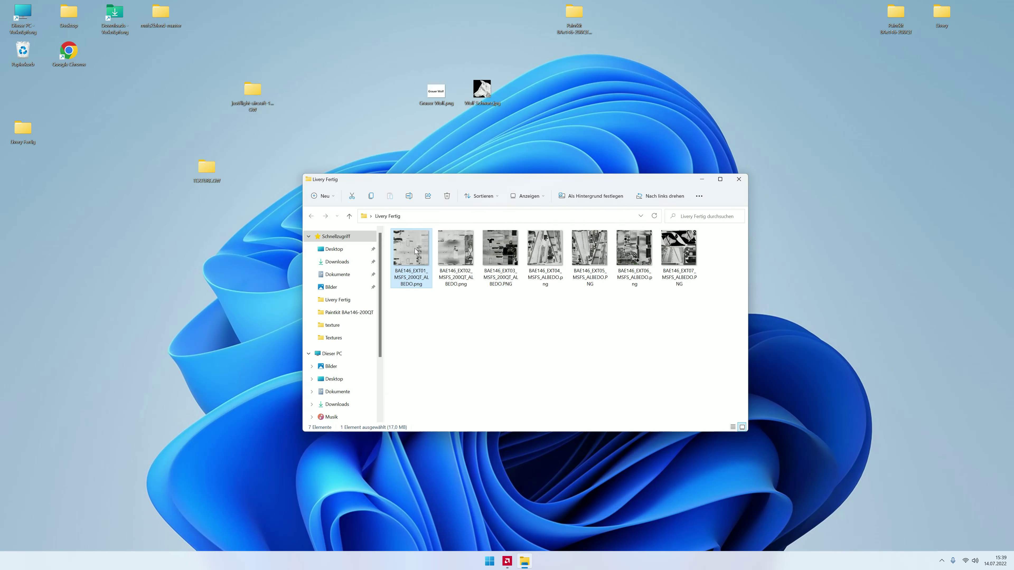
right_click(408, 249)
left_click(573, 304)
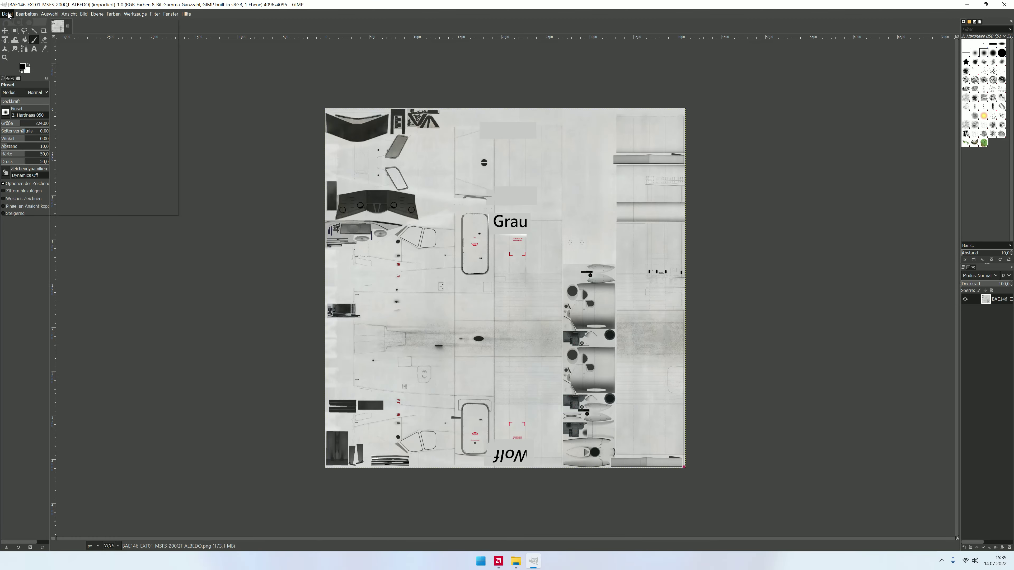
Step: Export EXT01 as DDS into TEXTURE.GW, replacing the existing EXT01 file
left_click(8, 15)
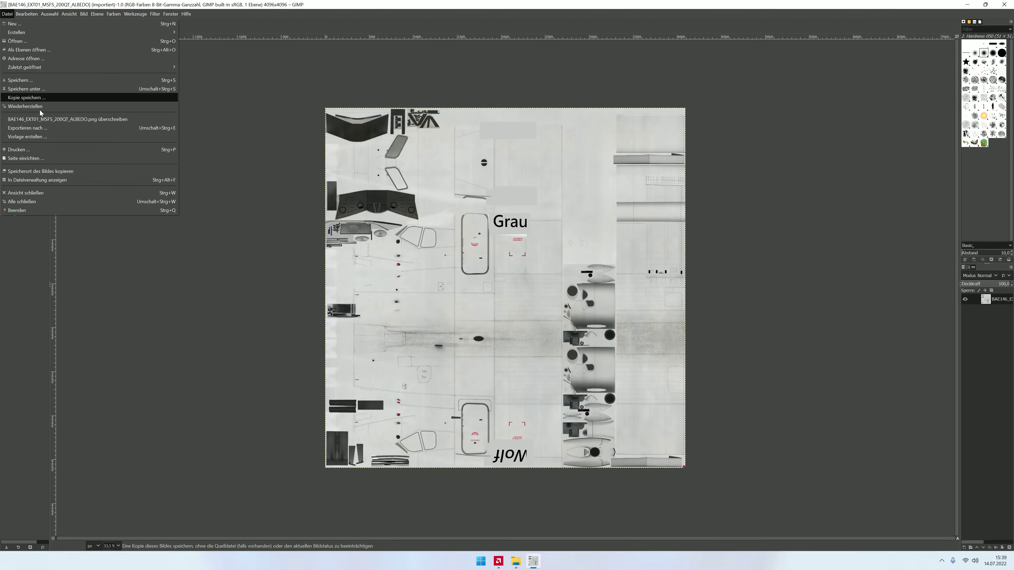
left_click(24, 128)
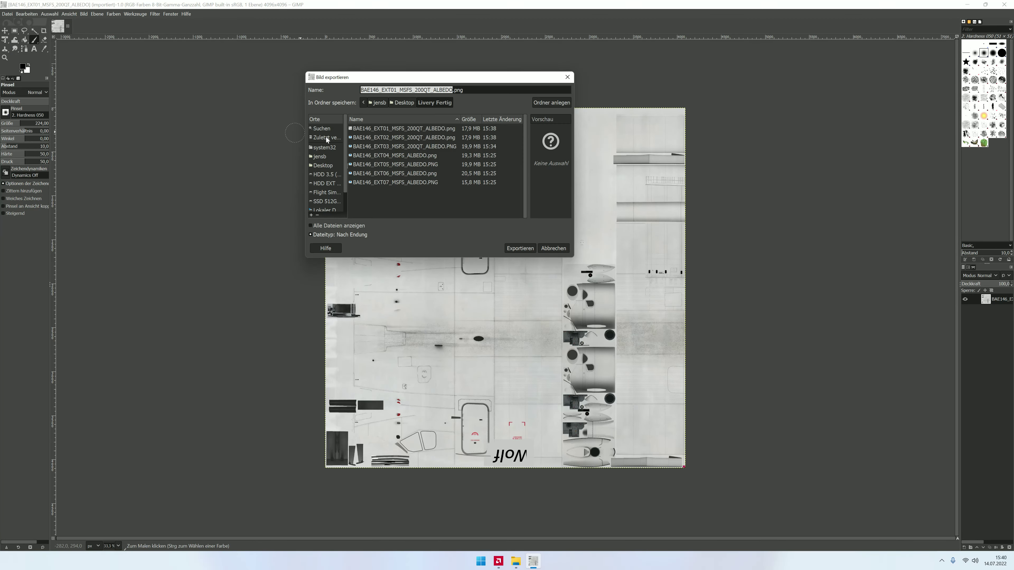
left_click(322, 165)
double_click(368, 190)
left_click(399, 128)
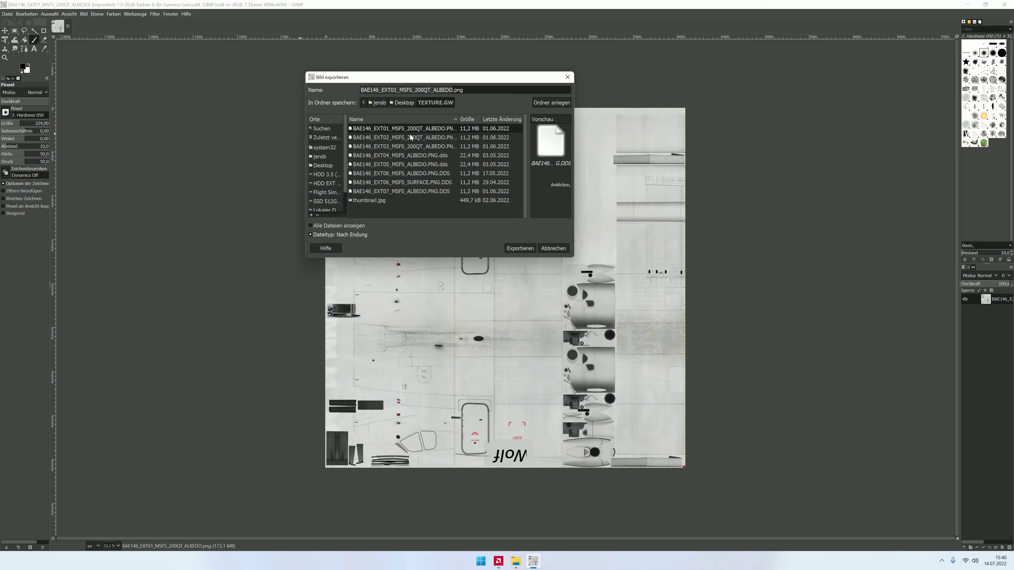
left_click(527, 248)
left_click(487, 203)
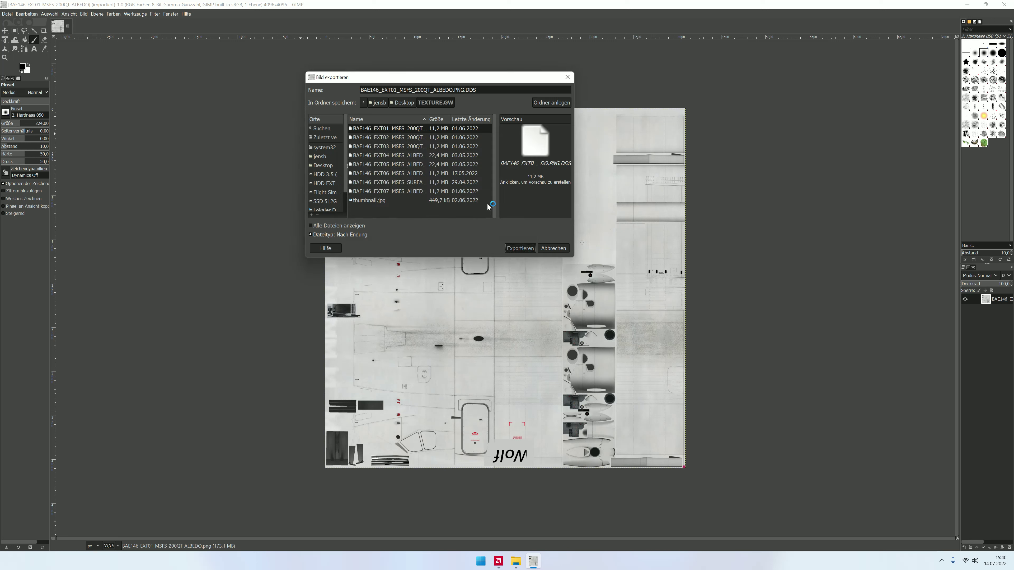
left_click(134, 181)
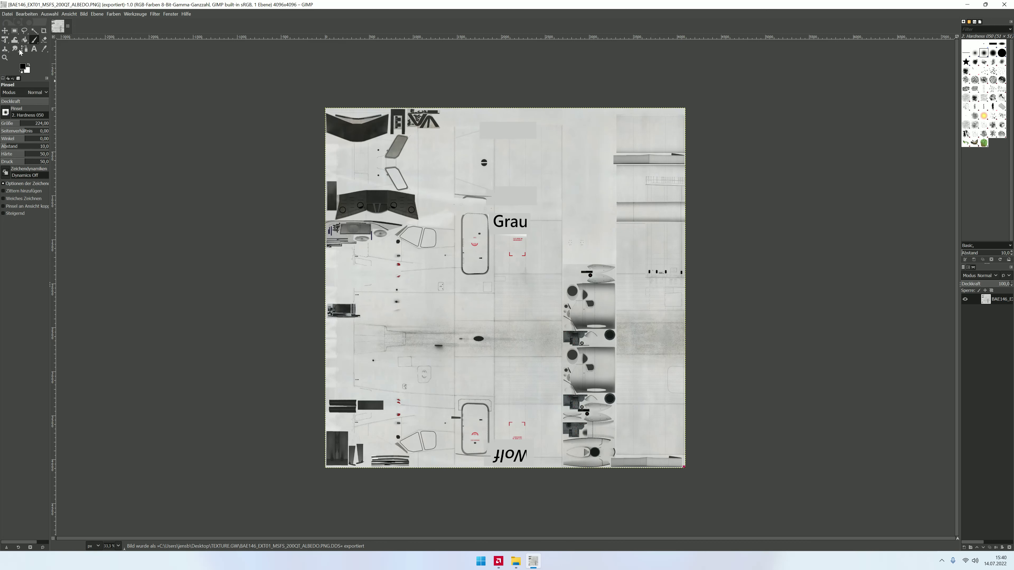
Step: Try the colour picker and brush on the texture, then quit GIMP without saving
left_click(44, 49)
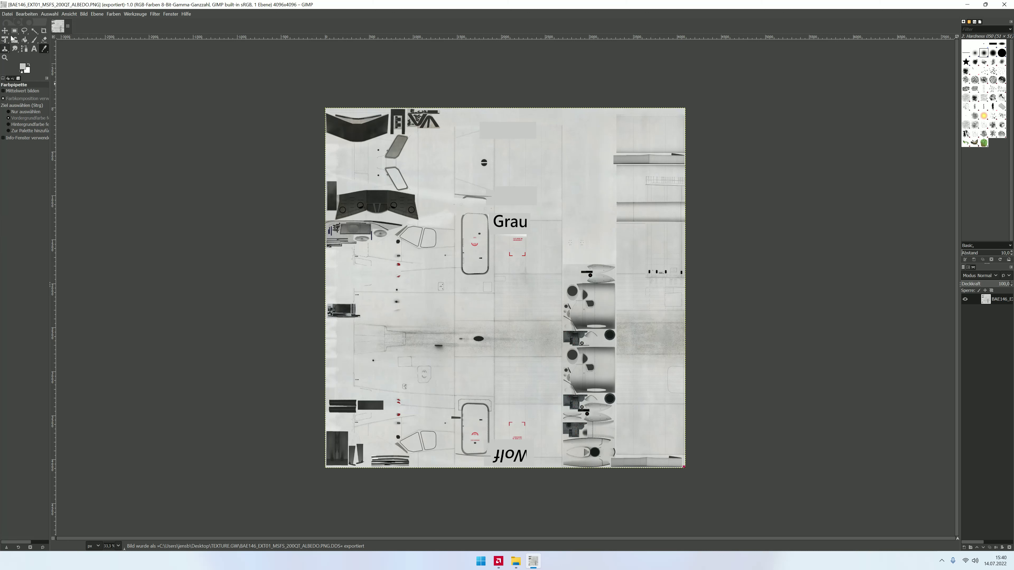
left_click(35, 41)
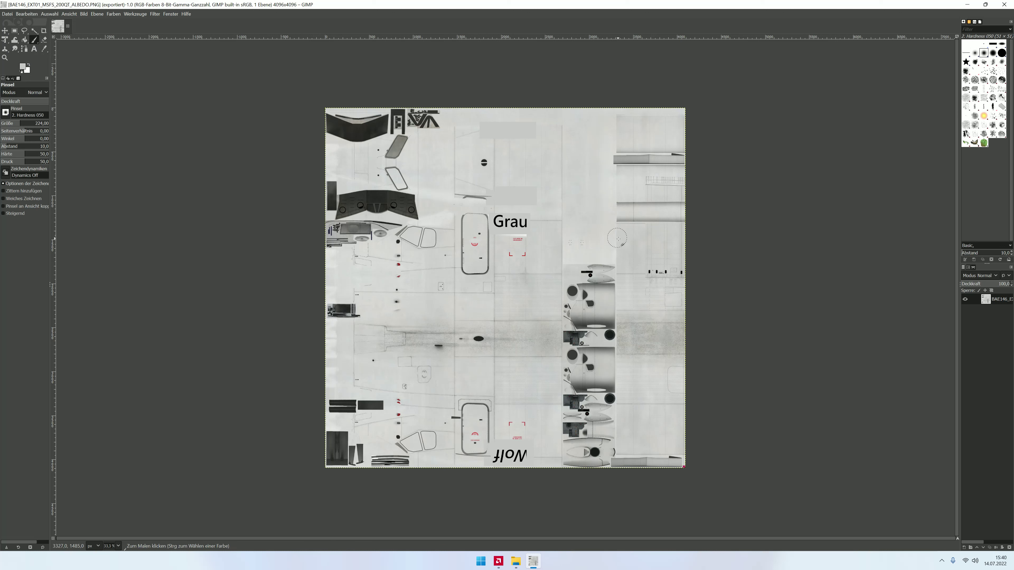
left_click(534, 231)
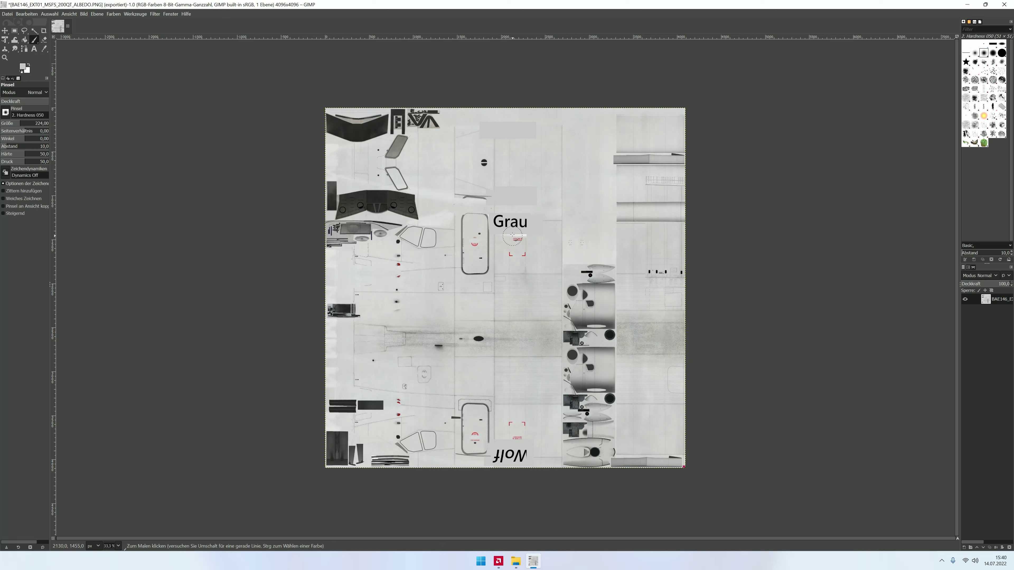
left_click(1004, 5)
left_click(106, 107)
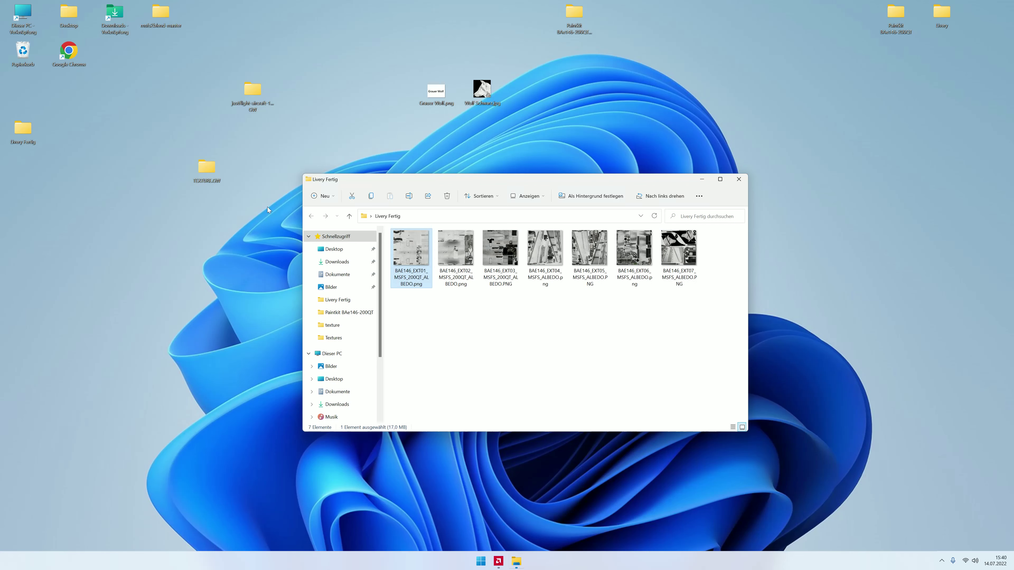
Step: Export EXT02 from GIMP as DDS over its existing file in TEXTURE.GW
right_click(447, 243)
mouse_move(479, 283)
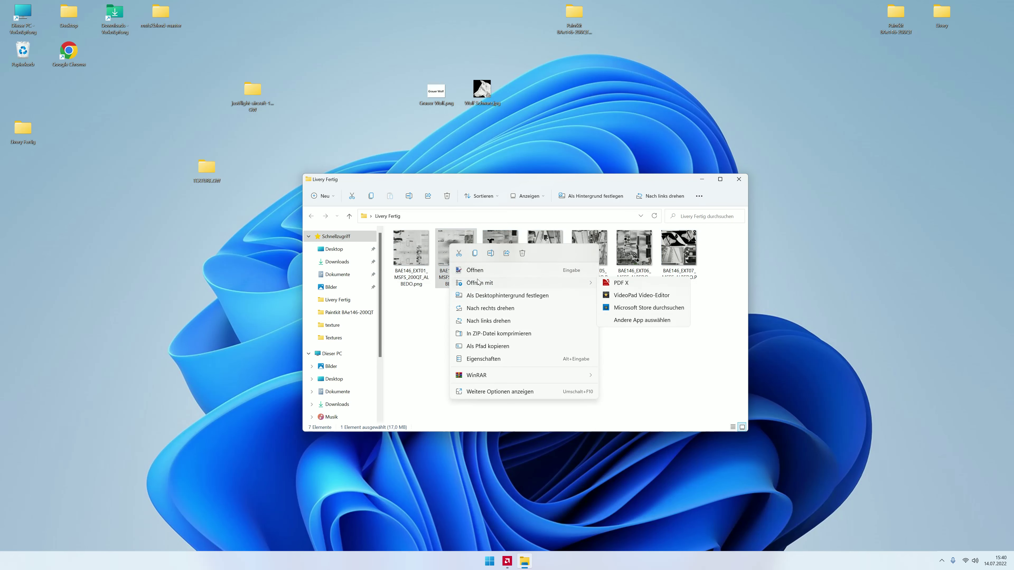
left_click(627, 295)
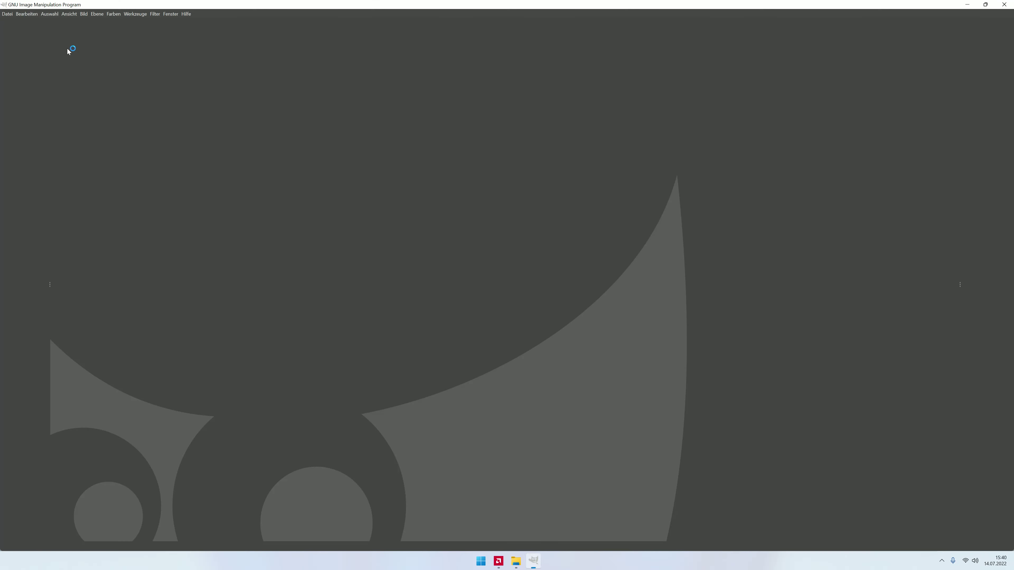
left_click(7, 13)
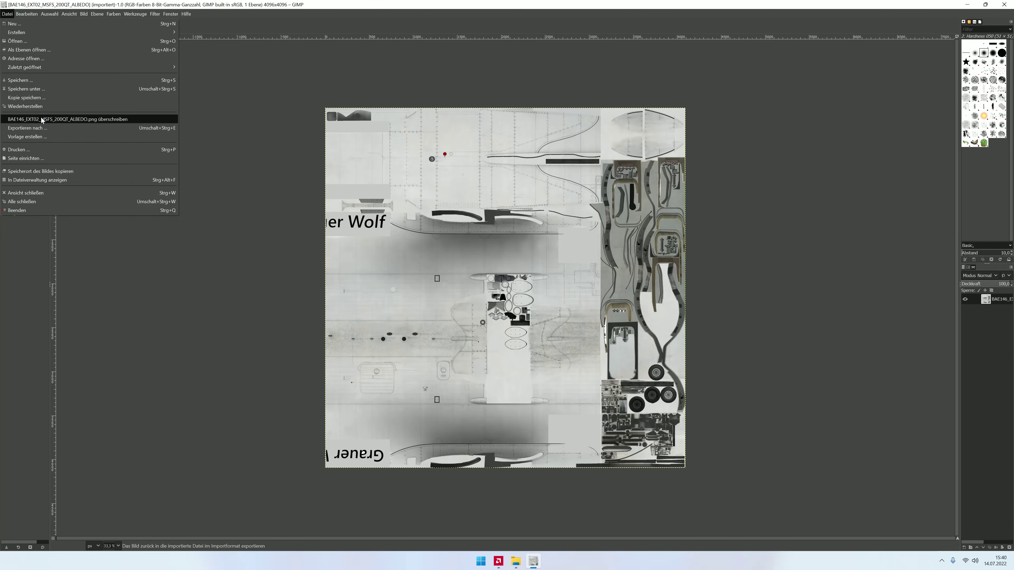
left_click(42, 128)
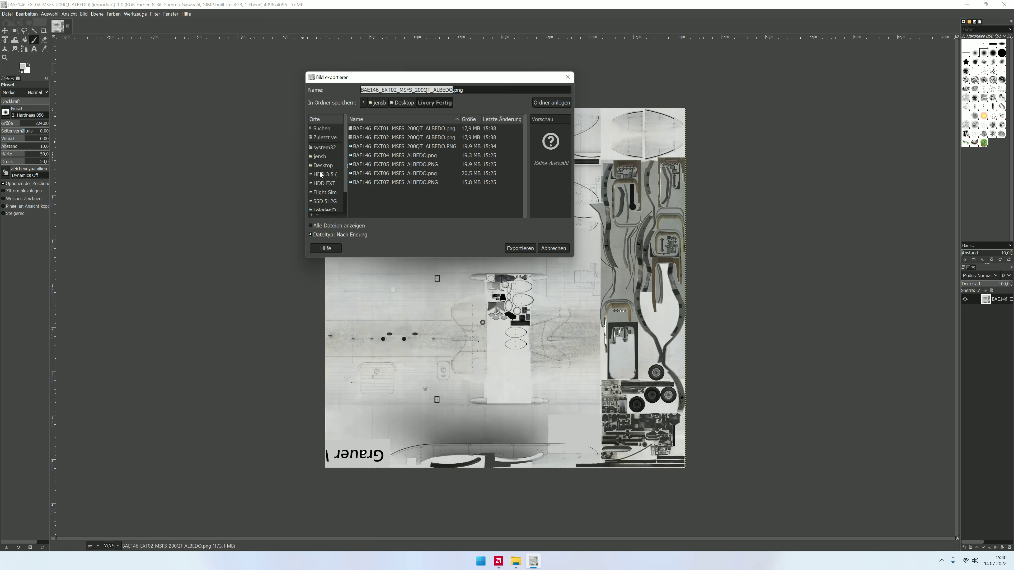
left_click(334, 165)
double_click(364, 192)
left_click(389, 137)
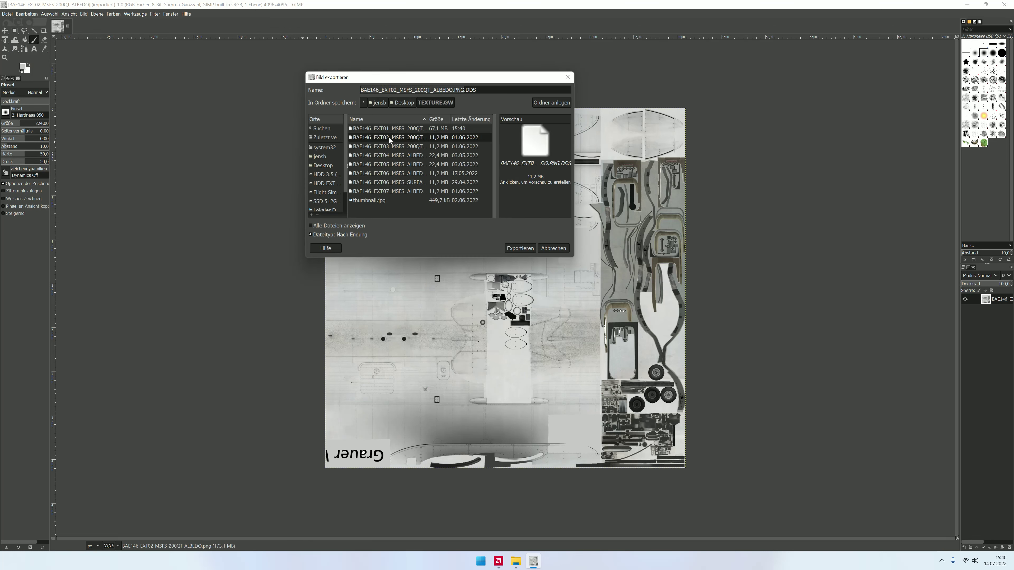
left_click(520, 246)
left_click(477, 207)
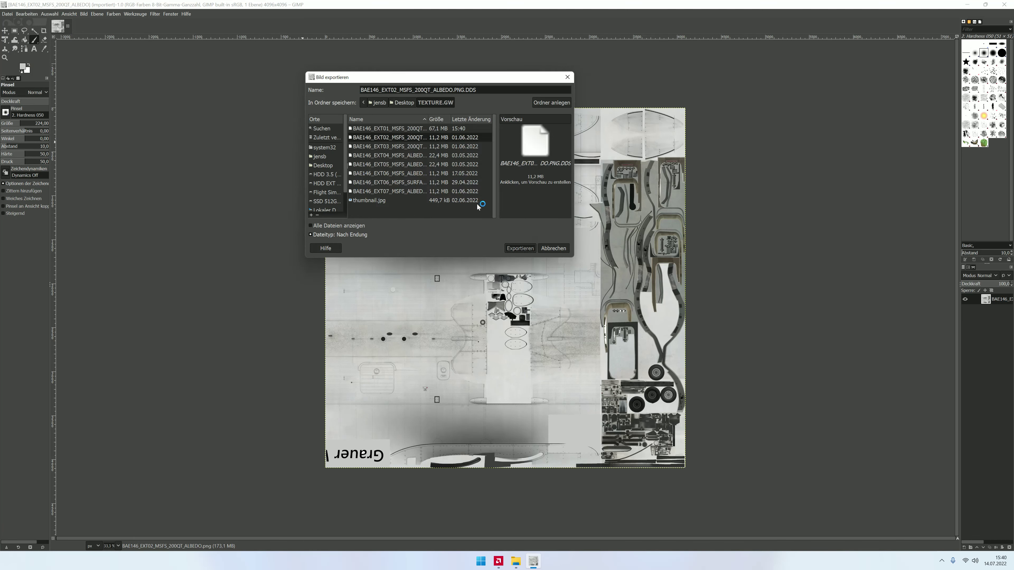
left_click(184, 231)
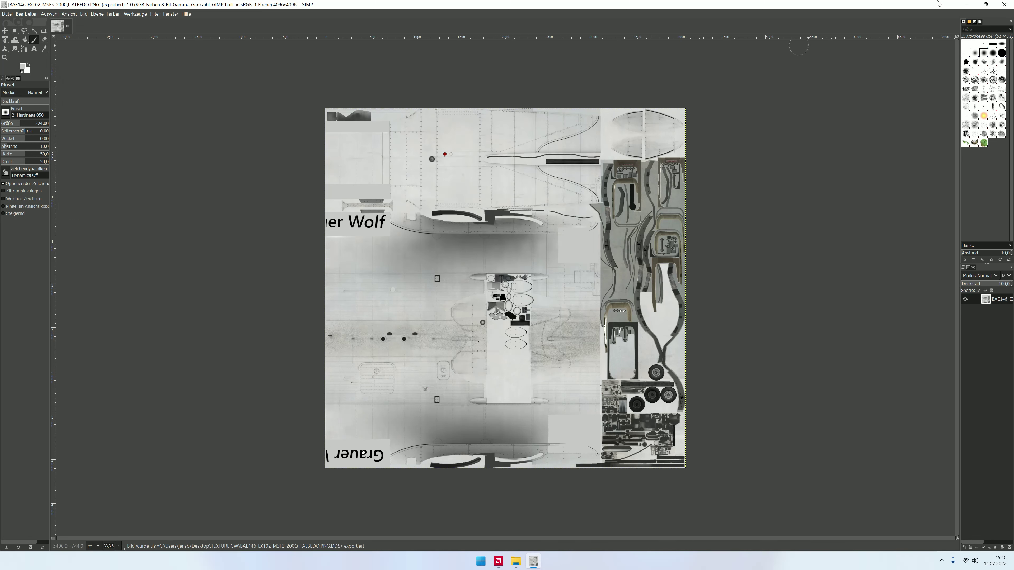
left_click(1003, 6)
left_click(507, 239)
Step: Export EXT03 as DDS over its existing file in TEXTURE.GW and close GIMP
right_click(508, 235)
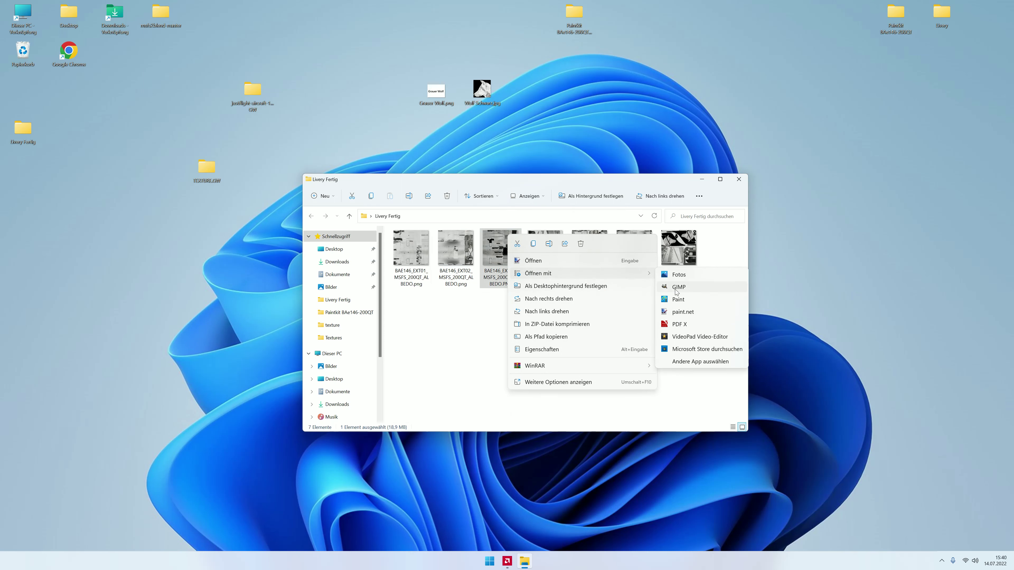
left_click(417, 172)
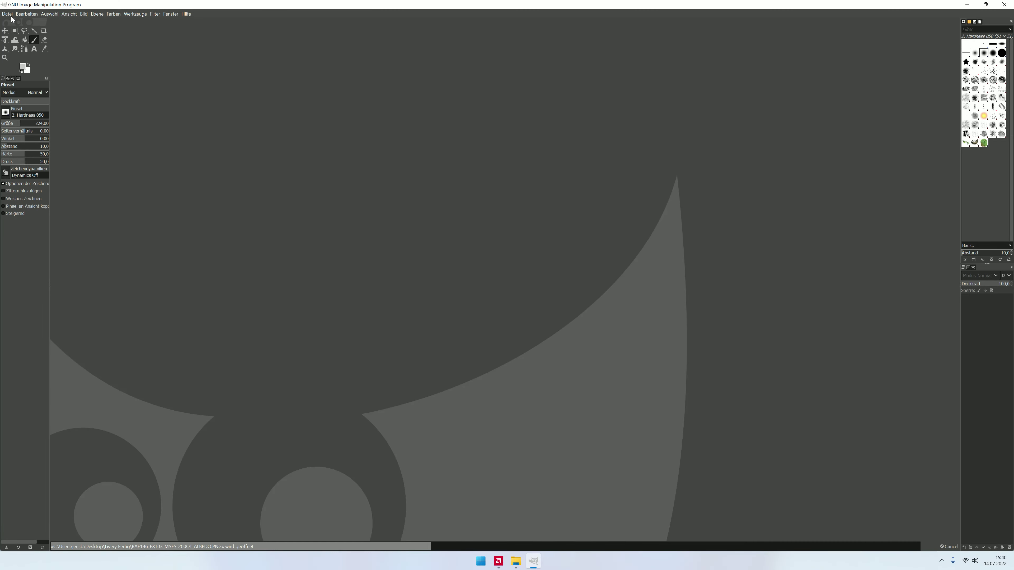
left_click(7, 14)
mouse_move(6, 13)
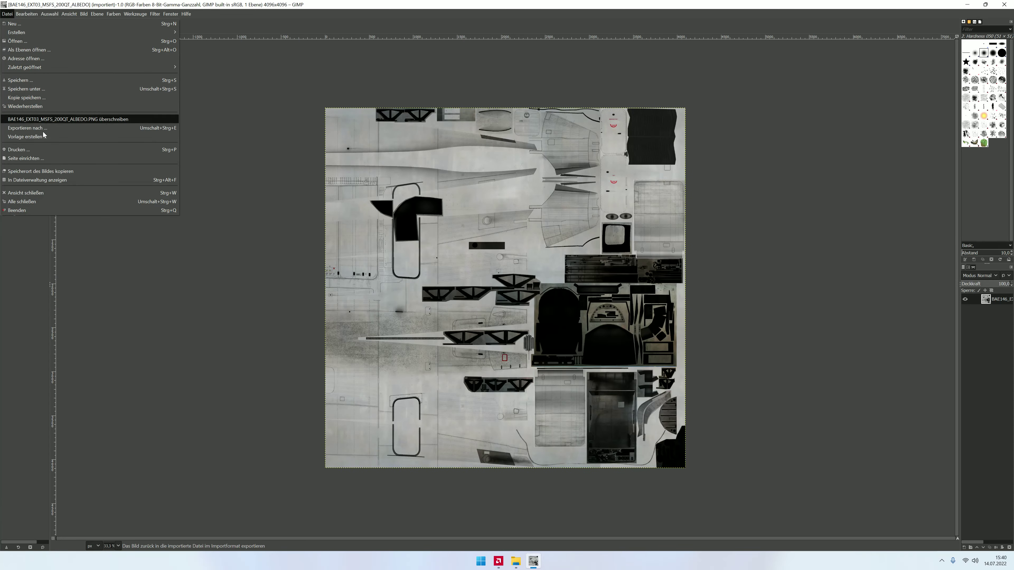
left_click(44, 136)
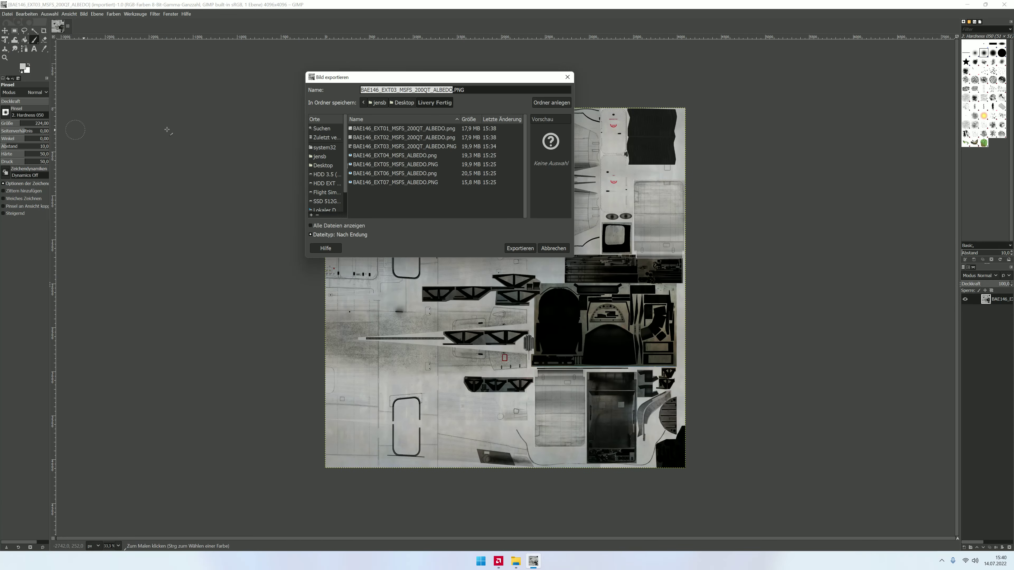
left_click(324, 165)
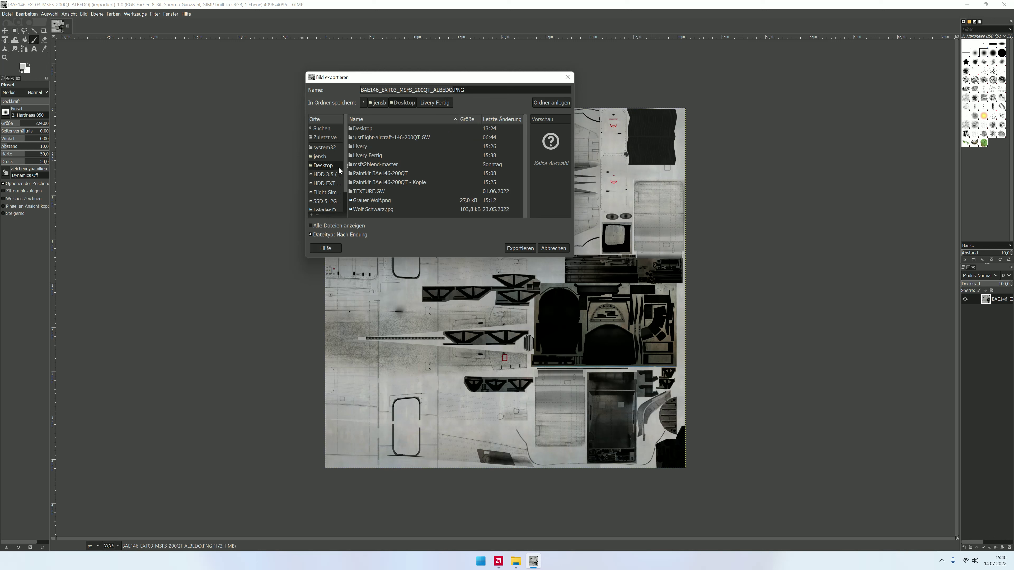
double_click(365, 190)
left_click(414, 144)
left_click(520, 248)
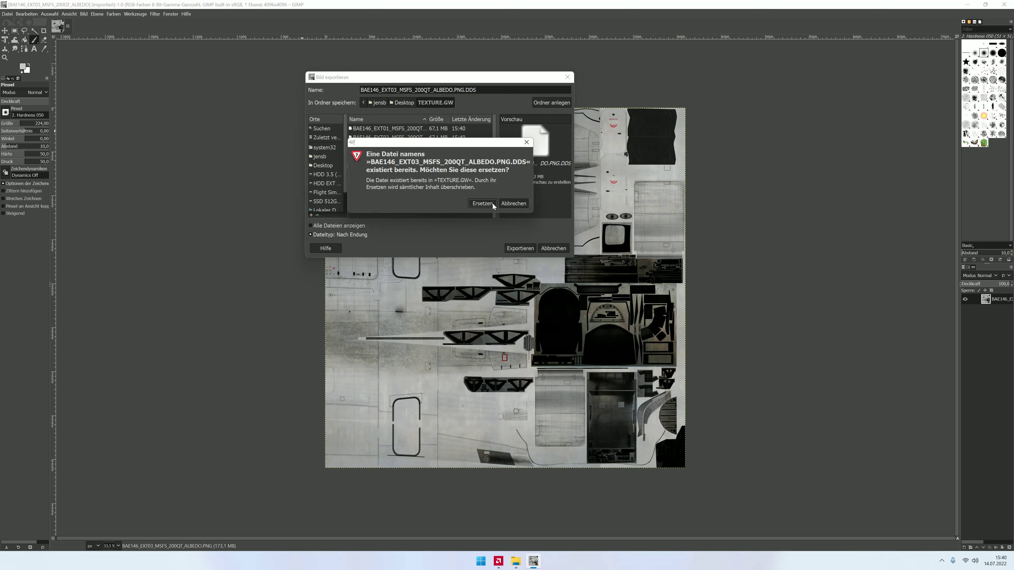
left_click(490, 203)
left_click(234, 281)
left_click(1005, 4)
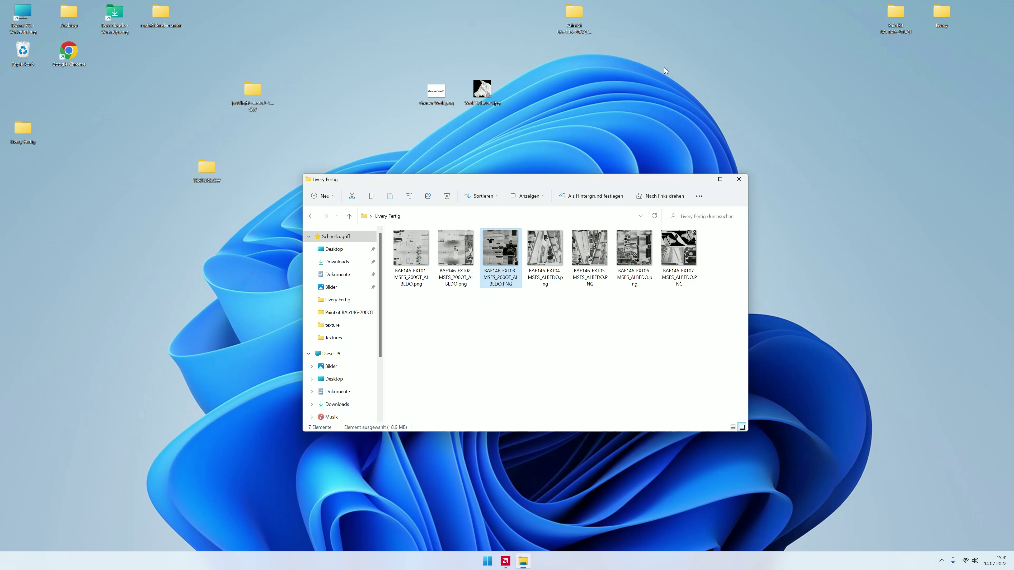
Step: Export EXT04 as DDS, replacing its file in TEXTURE.GW
right_click(550, 243)
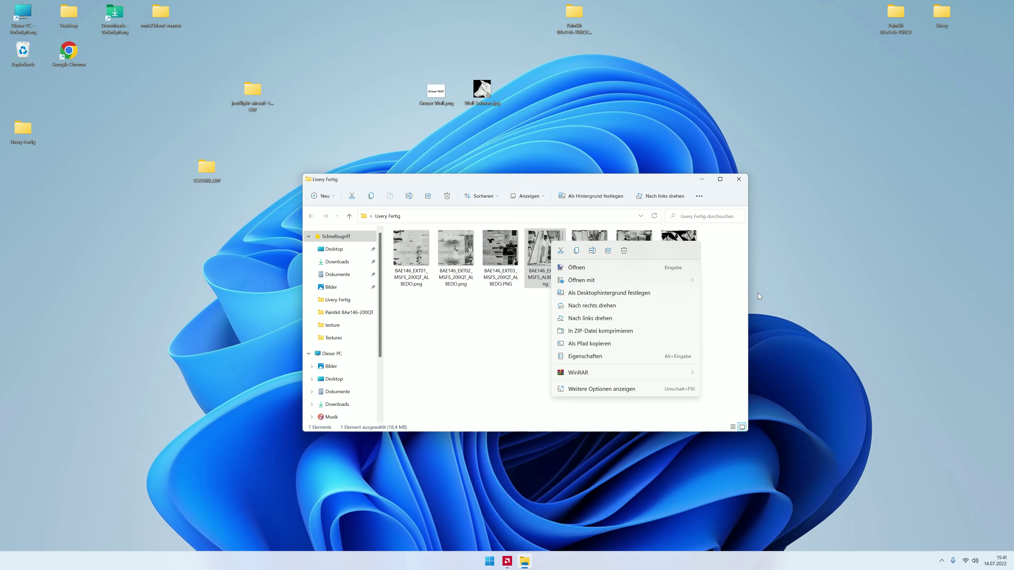
left_click(431, 171)
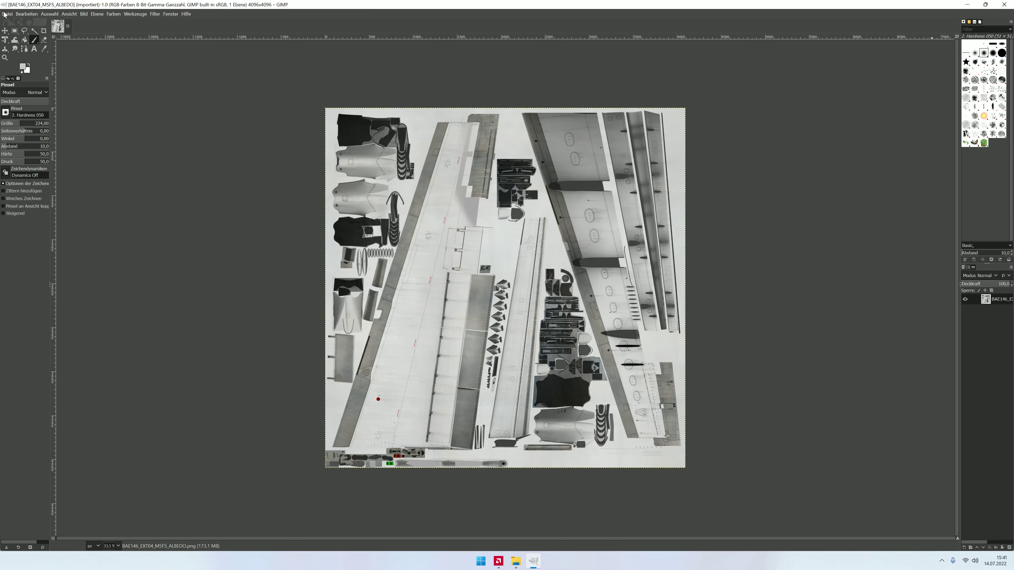
left_click(7, 14)
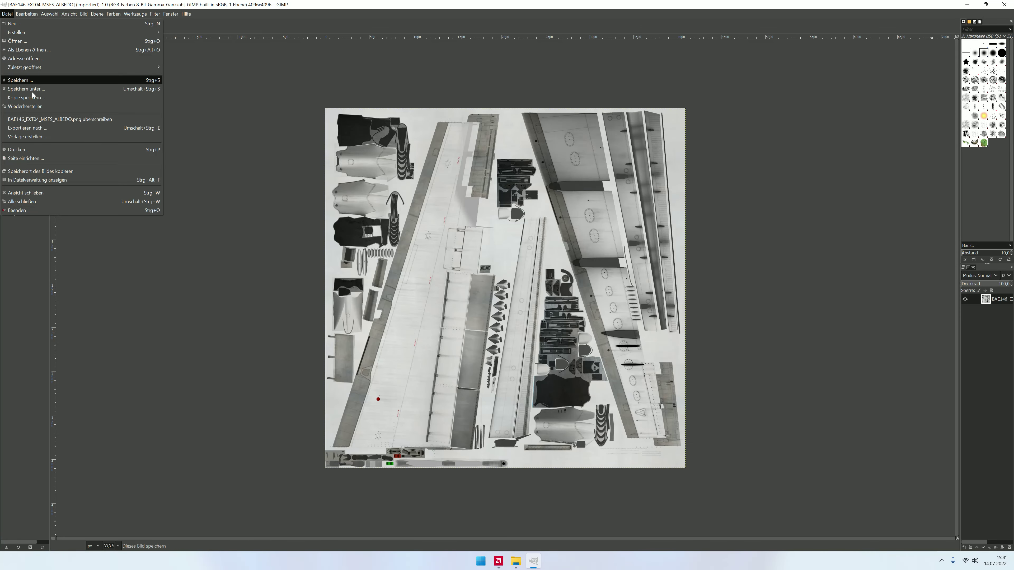
left_click(24, 126)
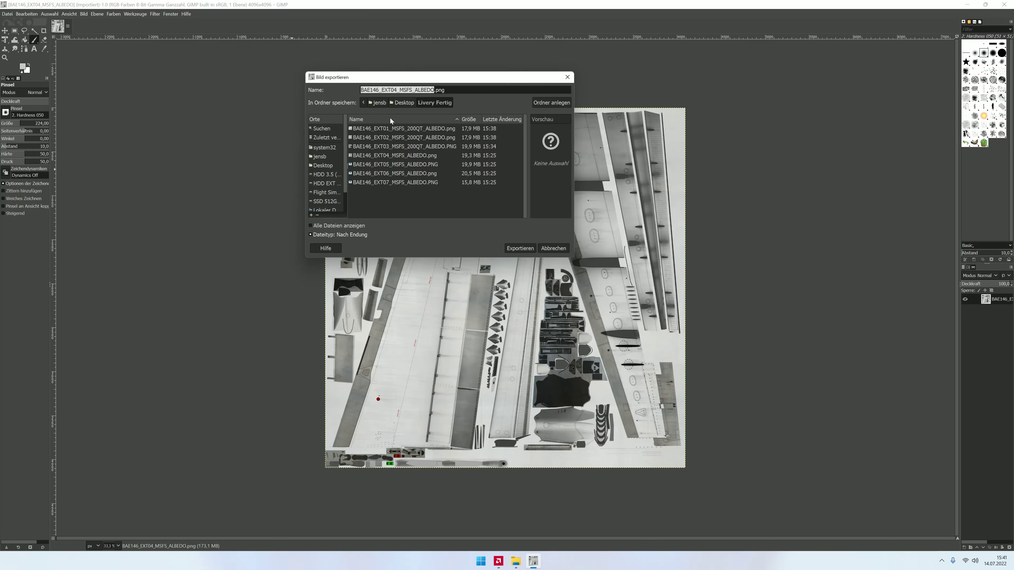
left_click(315, 165)
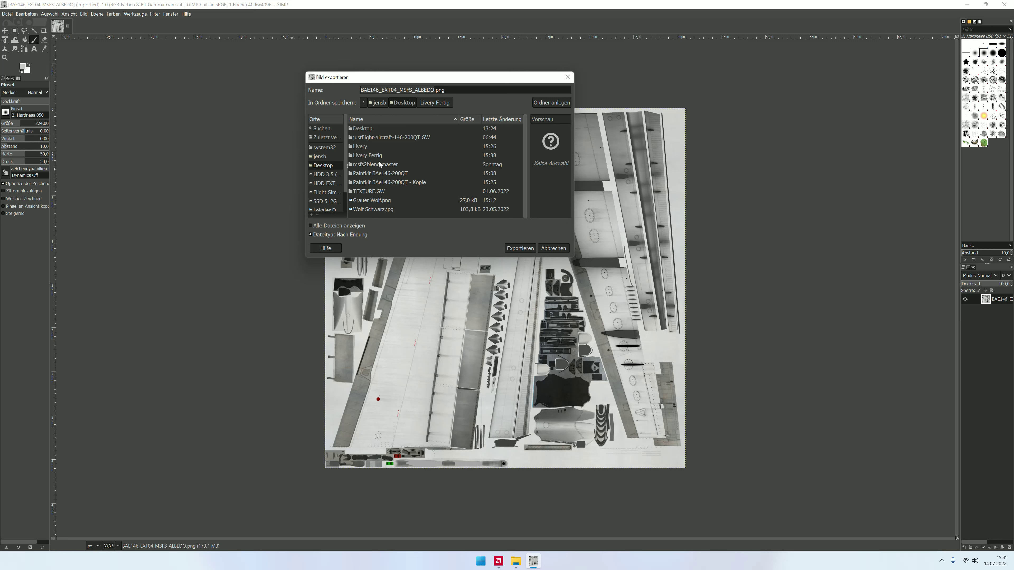
double_click(371, 192)
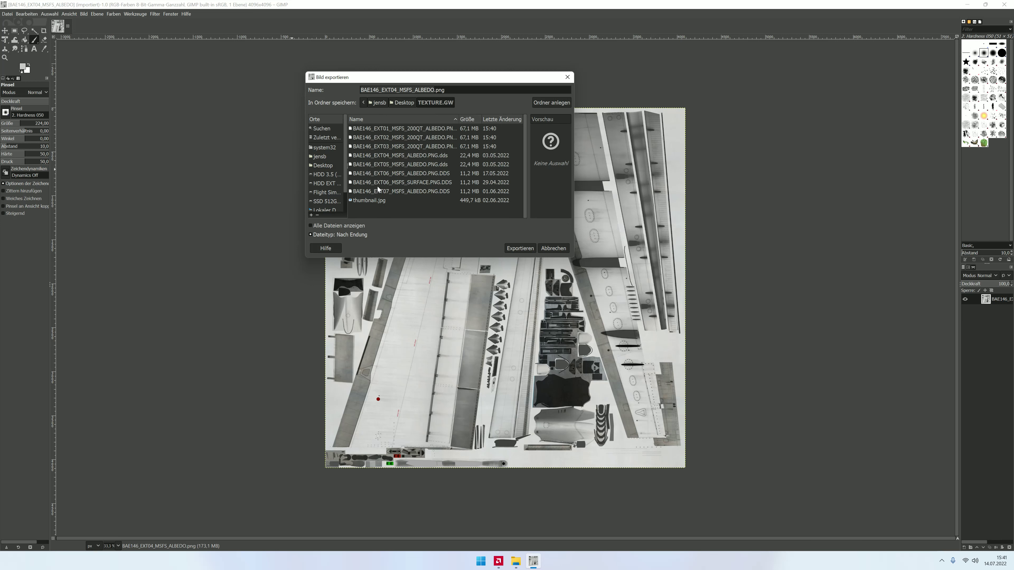
double_click(412, 155)
left_click(515, 259)
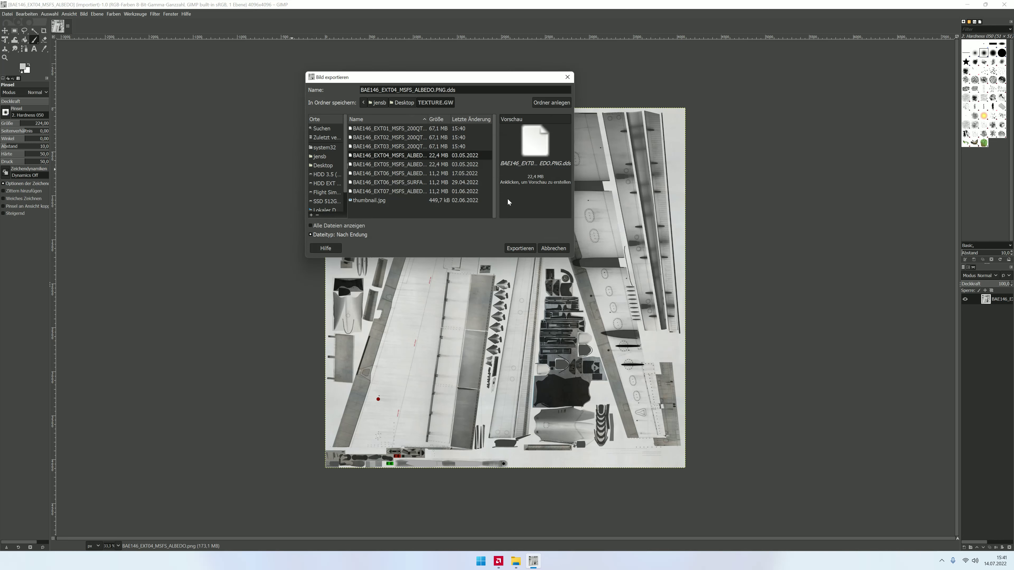
left_click(148, 196)
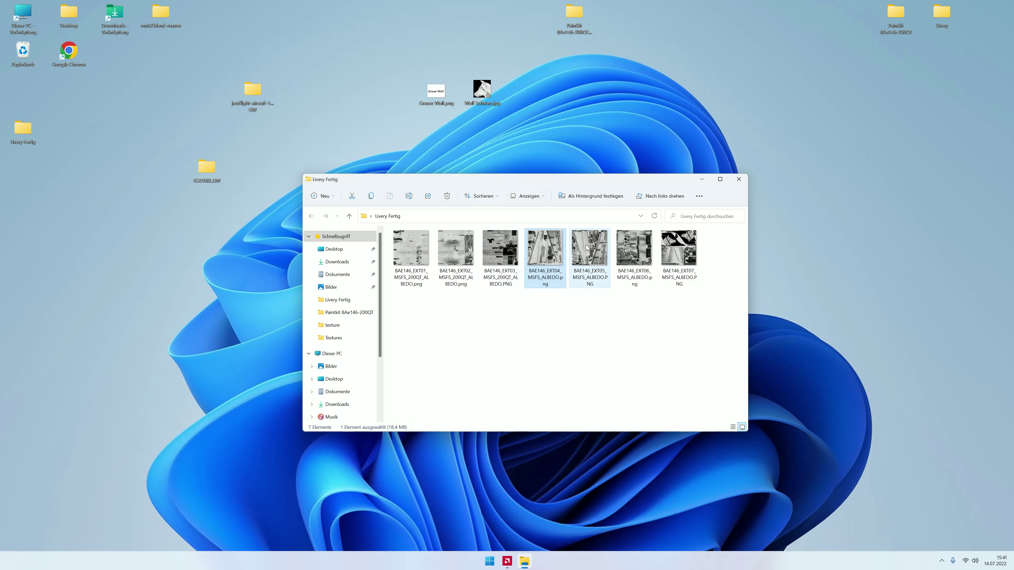
Step: Export EXT05 as DDS over its TEXTURE.GW file and close GIMP
right_click(586, 248)
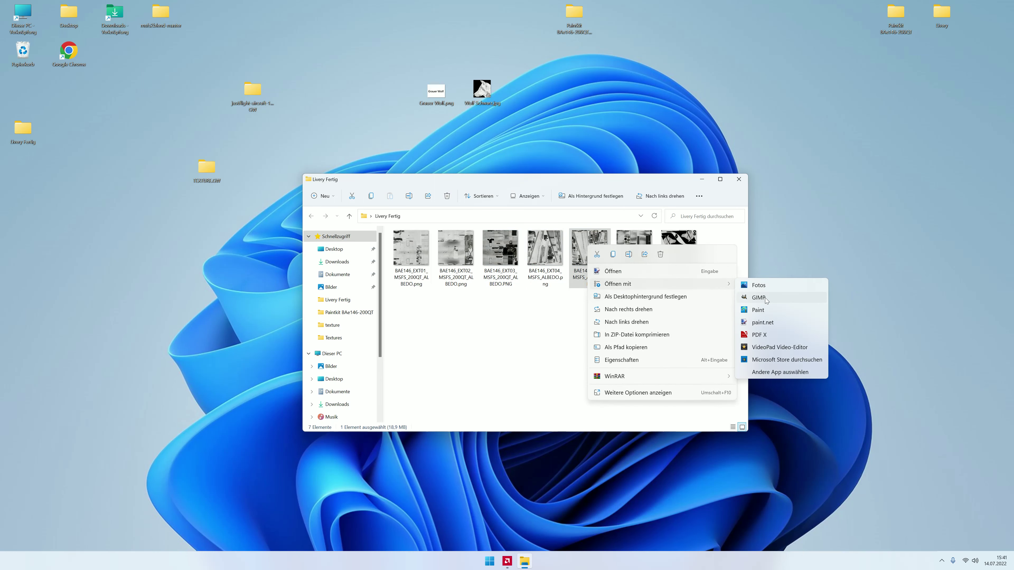
left_click(765, 299)
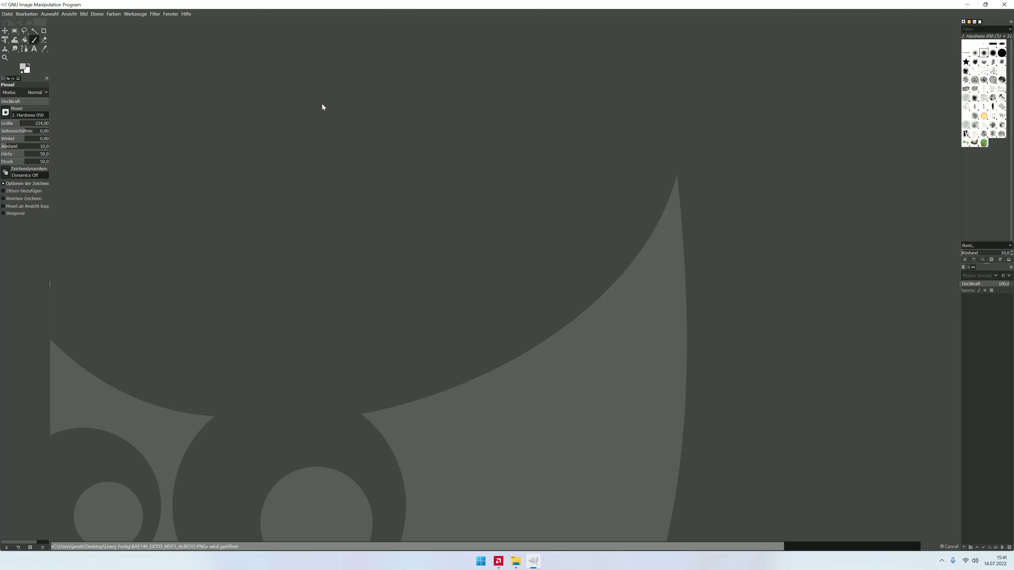
left_click(7, 14)
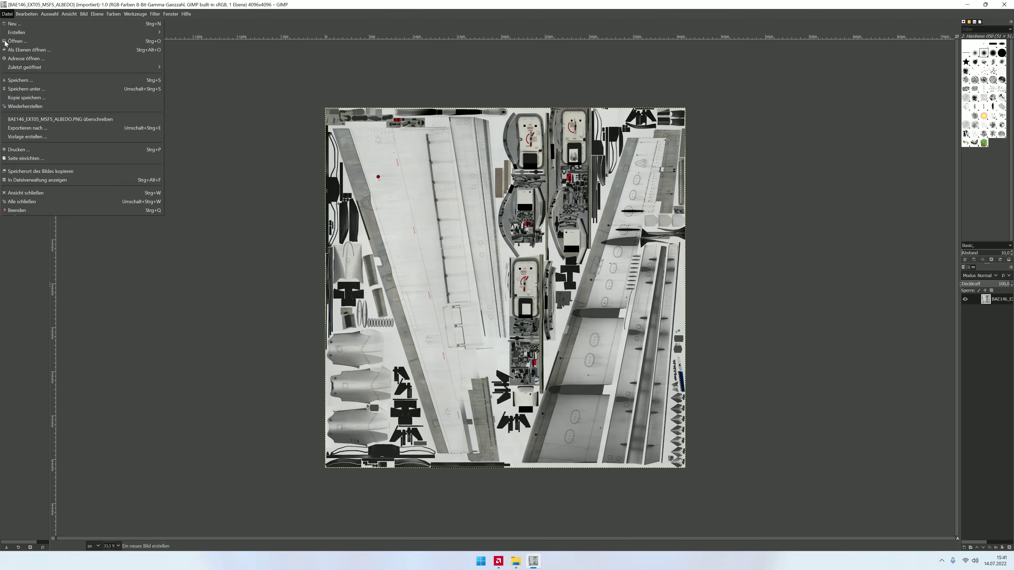
left_click(27, 128)
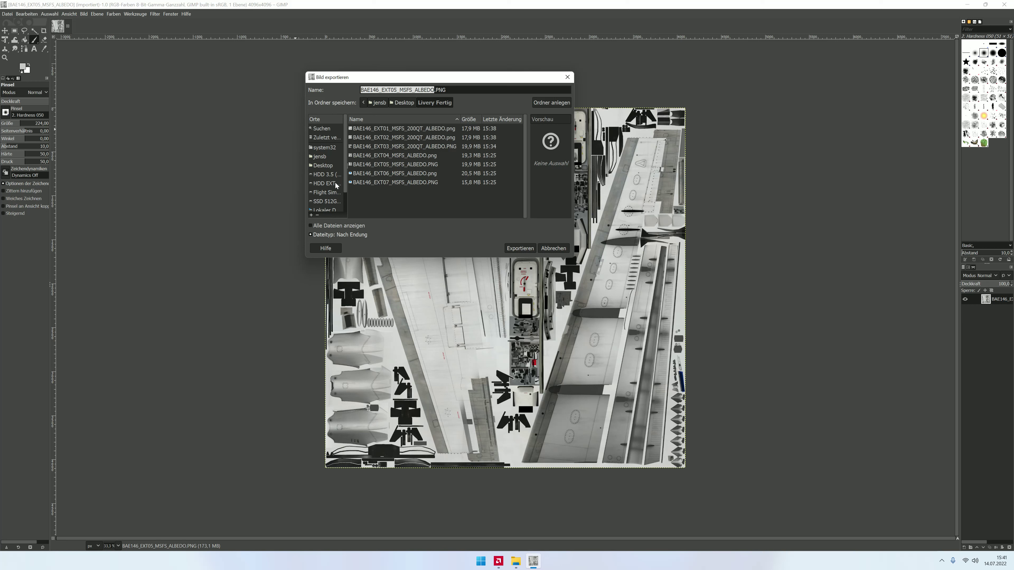
left_click(323, 165)
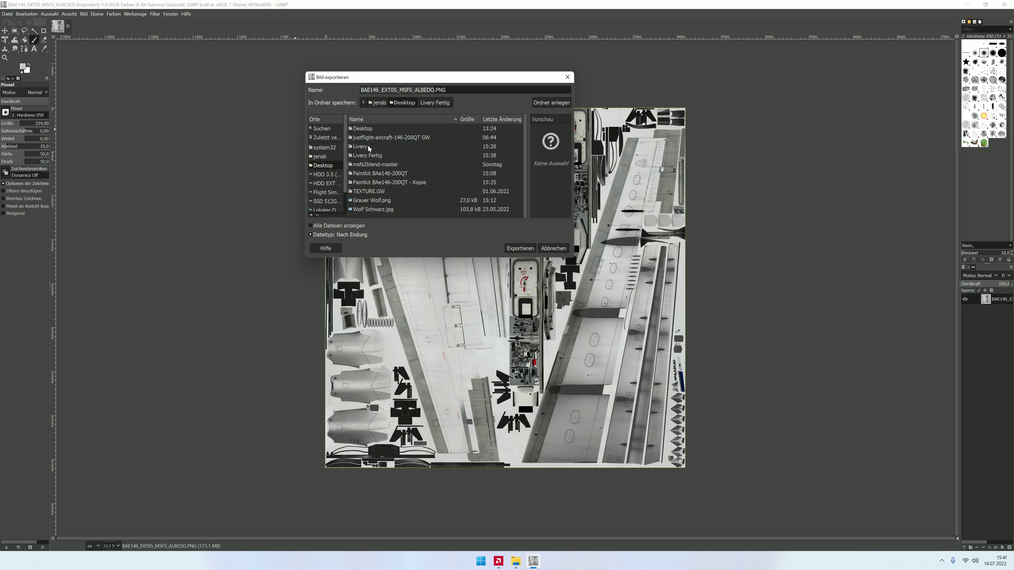
double_click(378, 191)
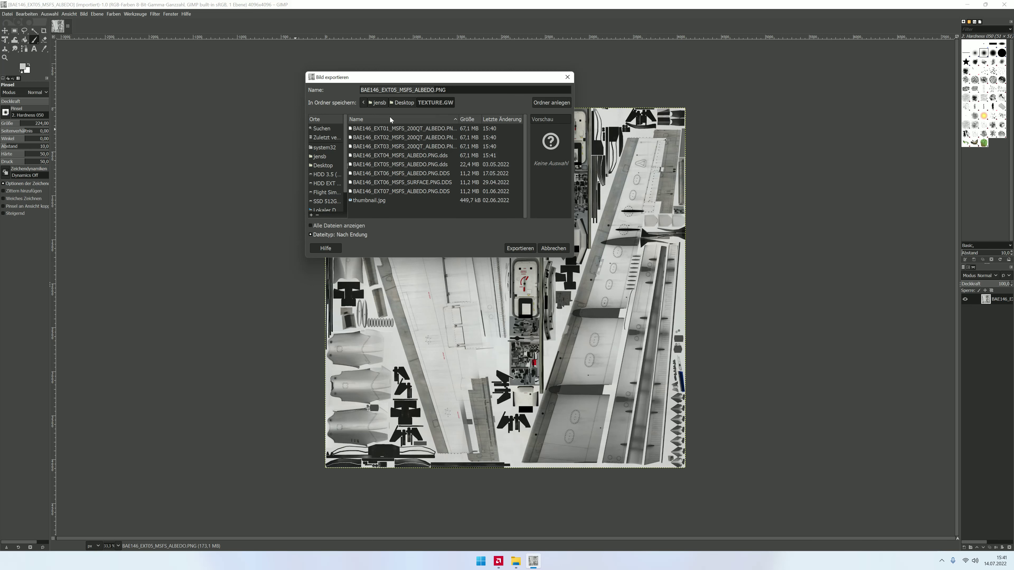
left_click(392, 163)
left_click(518, 250)
left_click(505, 202)
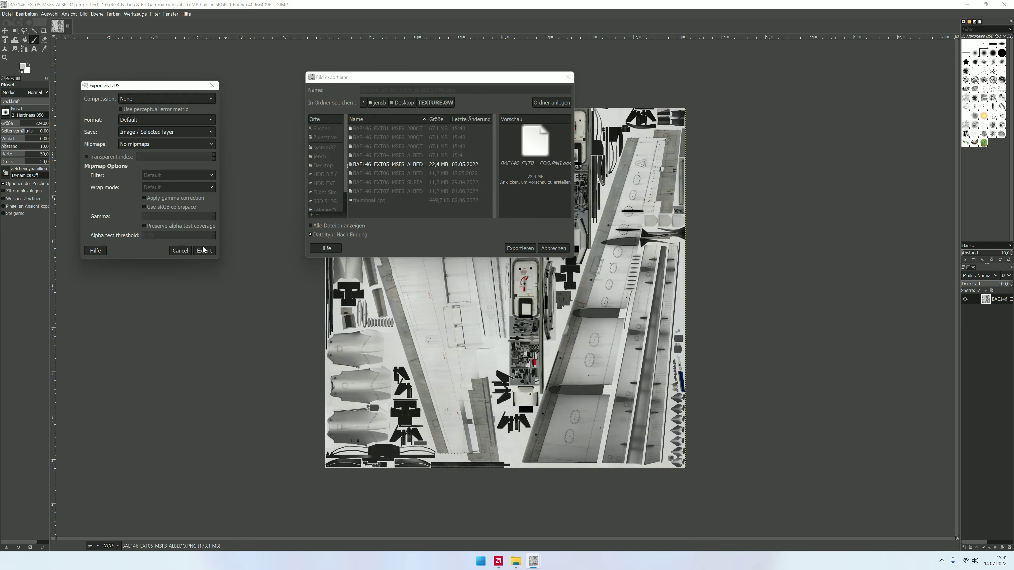
left_click(204, 250)
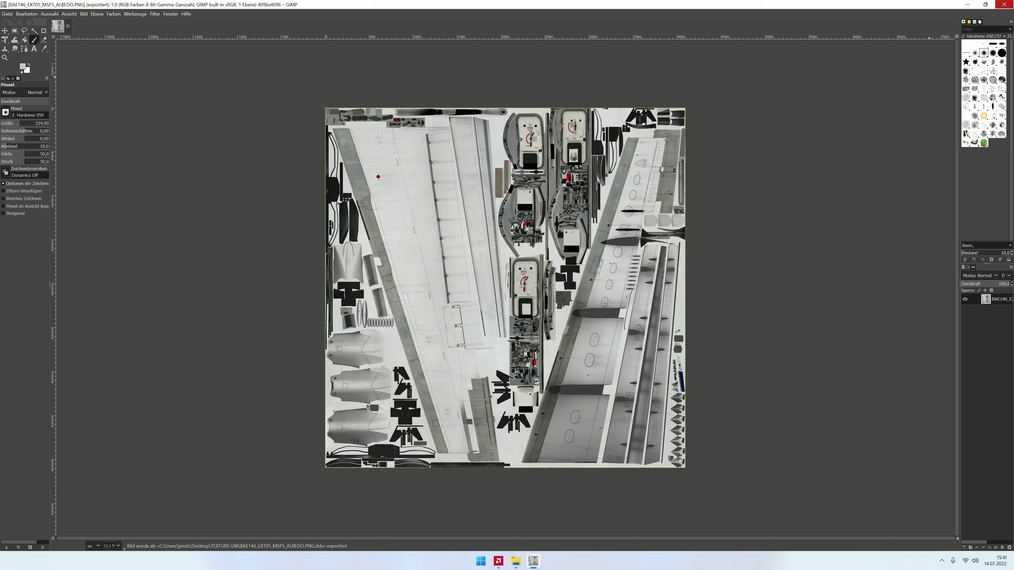
left_click(1004, 4)
left_click(651, 254)
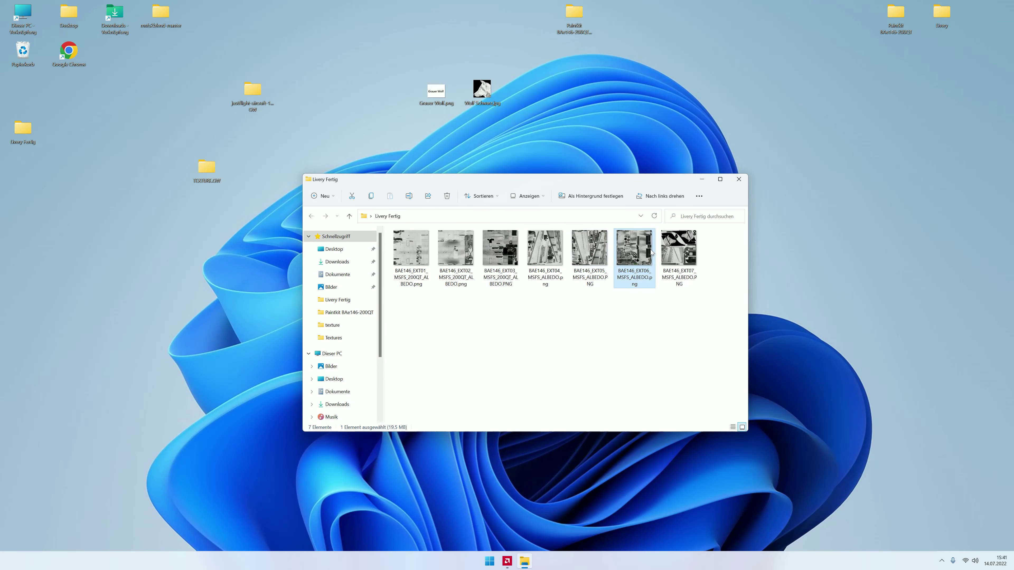
Step: Export the EXT06 texture from GIMP as DDS over the existing file in TEXTURE.GW
right_click(651, 253)
mouse_move(683, 288)
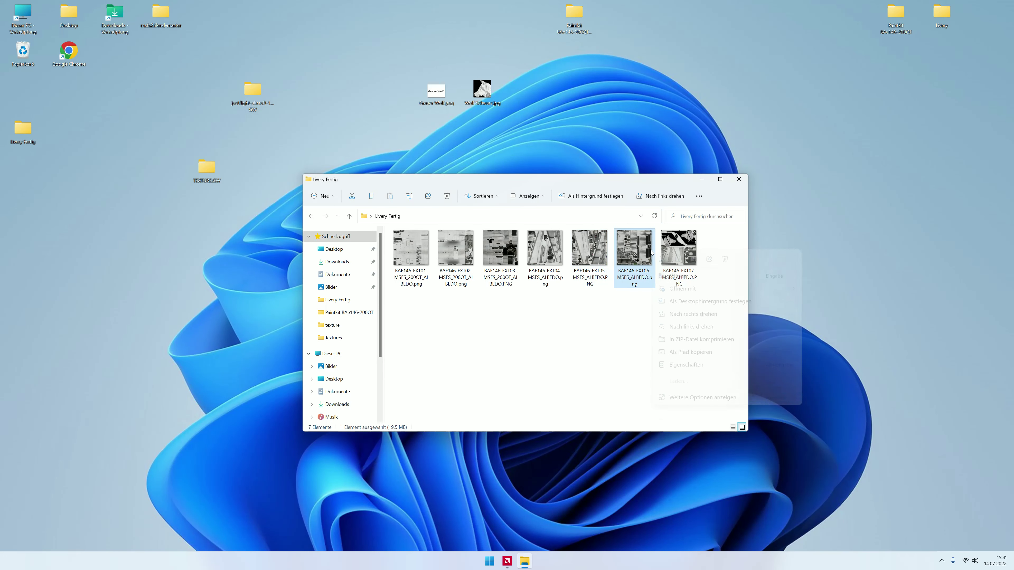
left_click(822, 302)
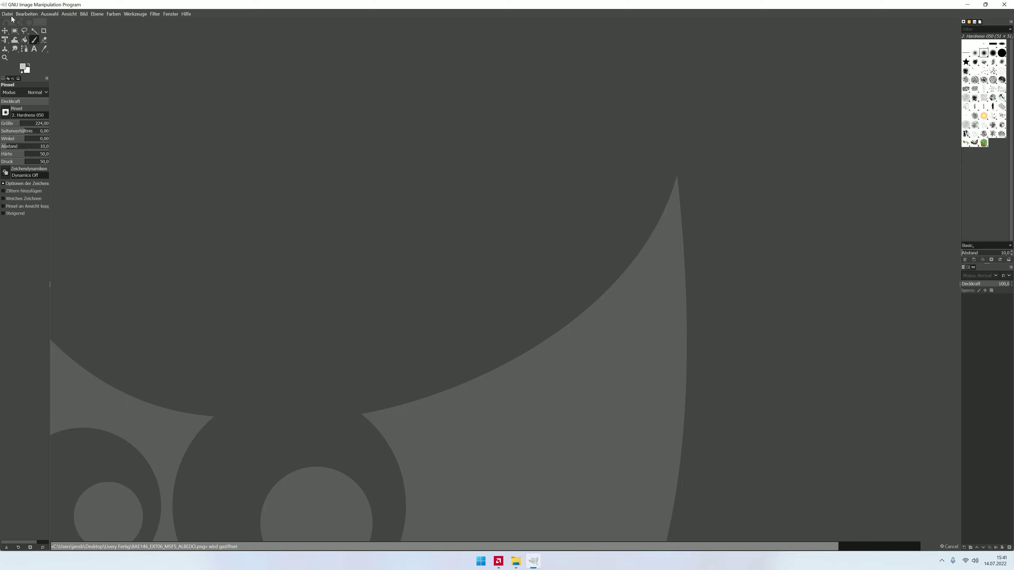
left_click(8, 14)
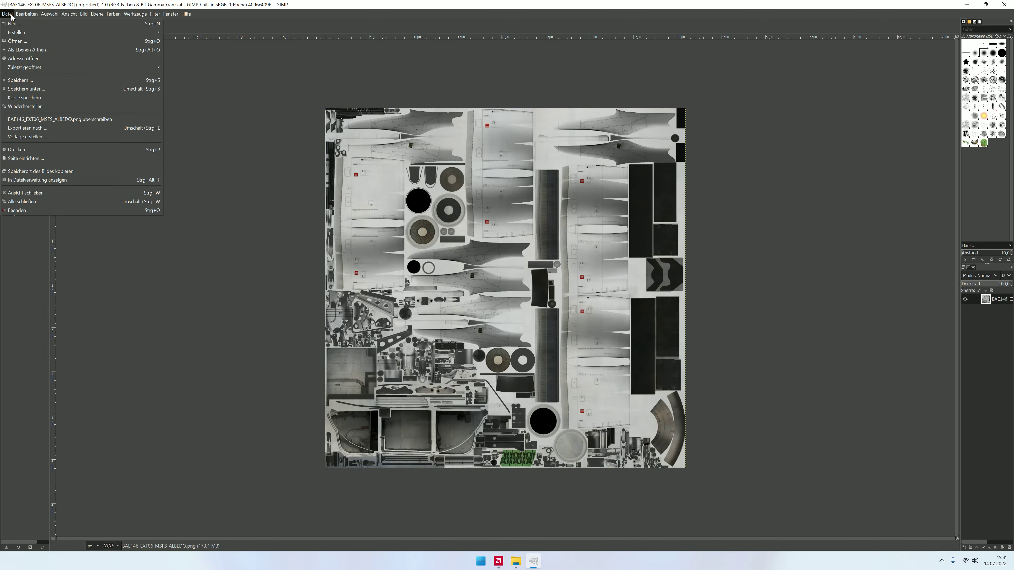
left_click(51, 131)
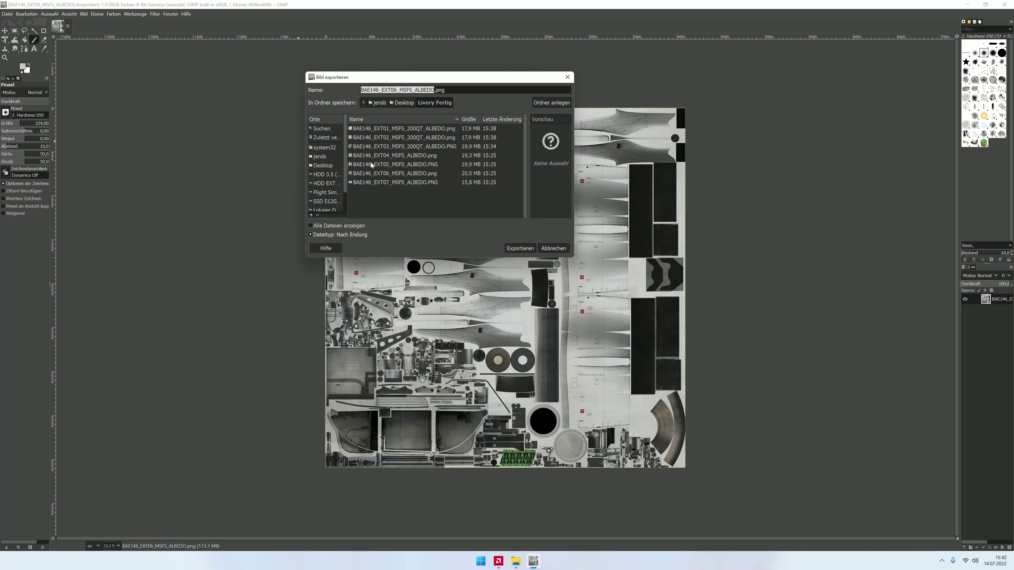
double_click(381, 192)
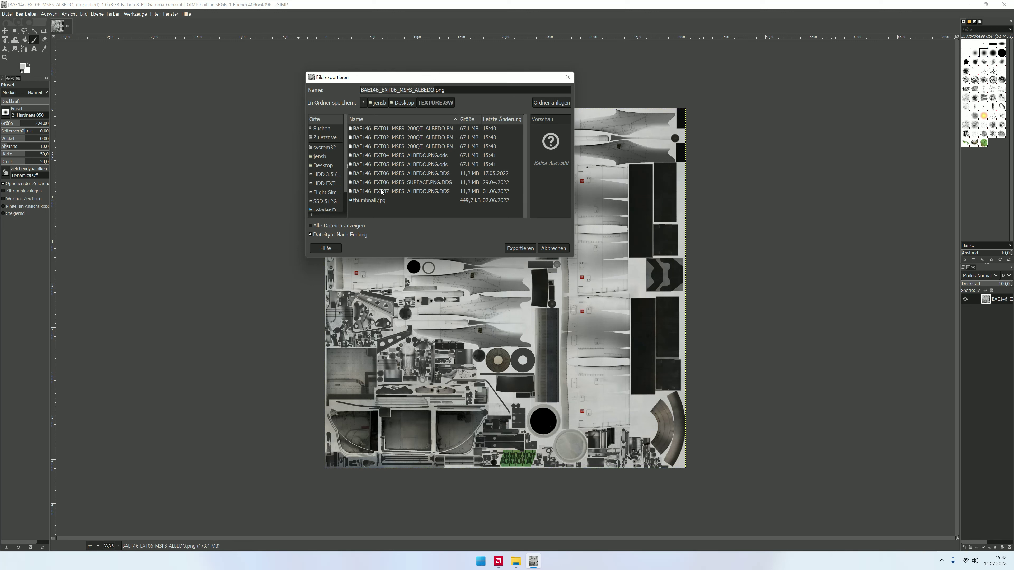
left_click(396, 173)
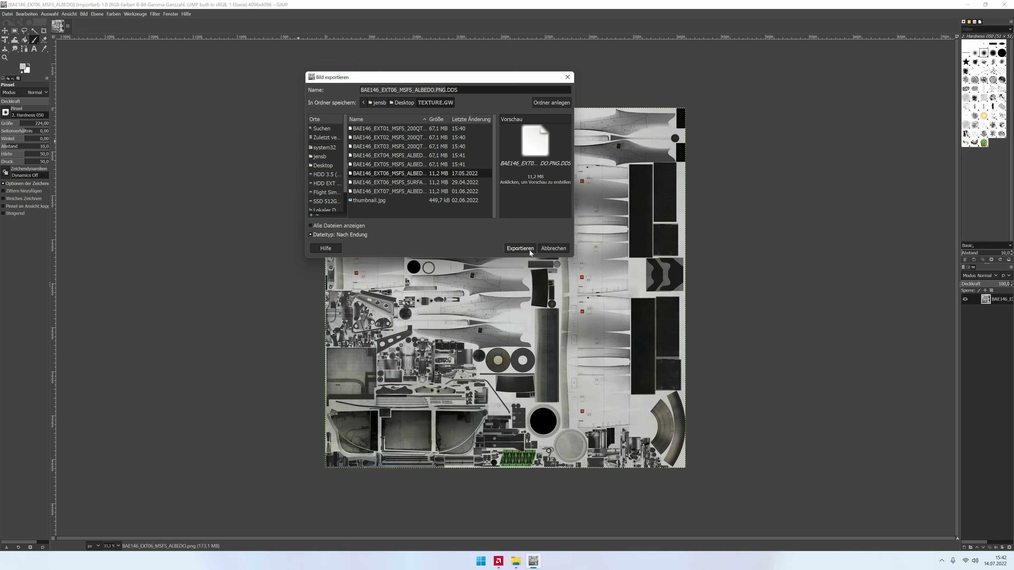
left_click(520, 249)
left_click(510, 212)
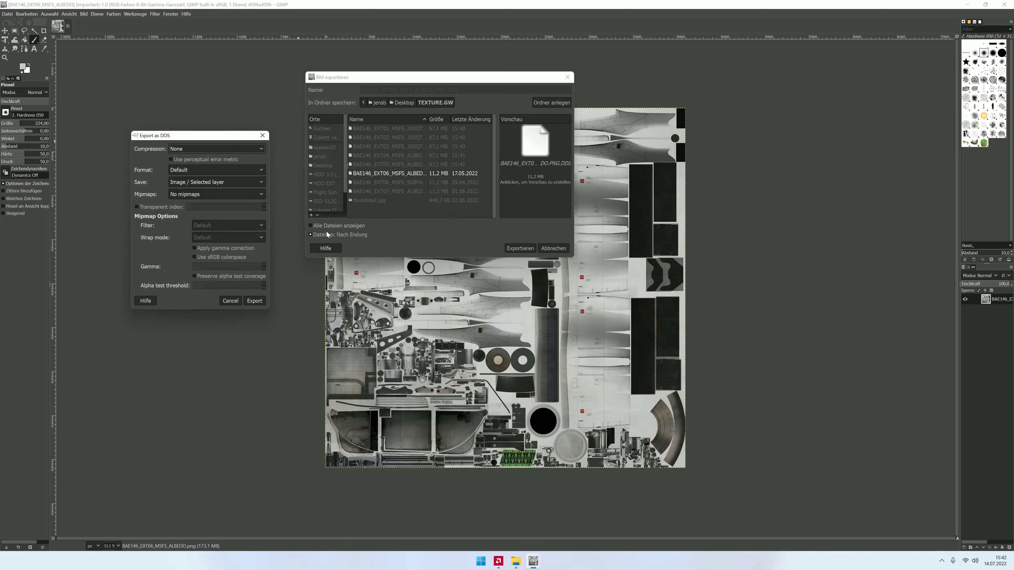
left_click(255, 301)
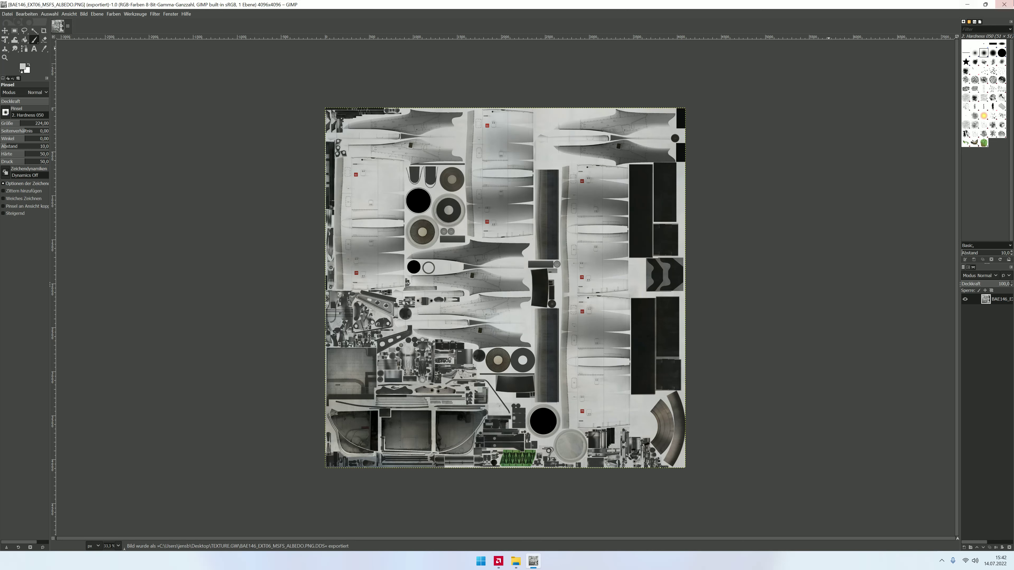
left_click(1003, 4)
Step: Export the EXT07 texture from GIMP as DDS, replacing its existing file in TEXTURE.GW
right_click(683, 275)
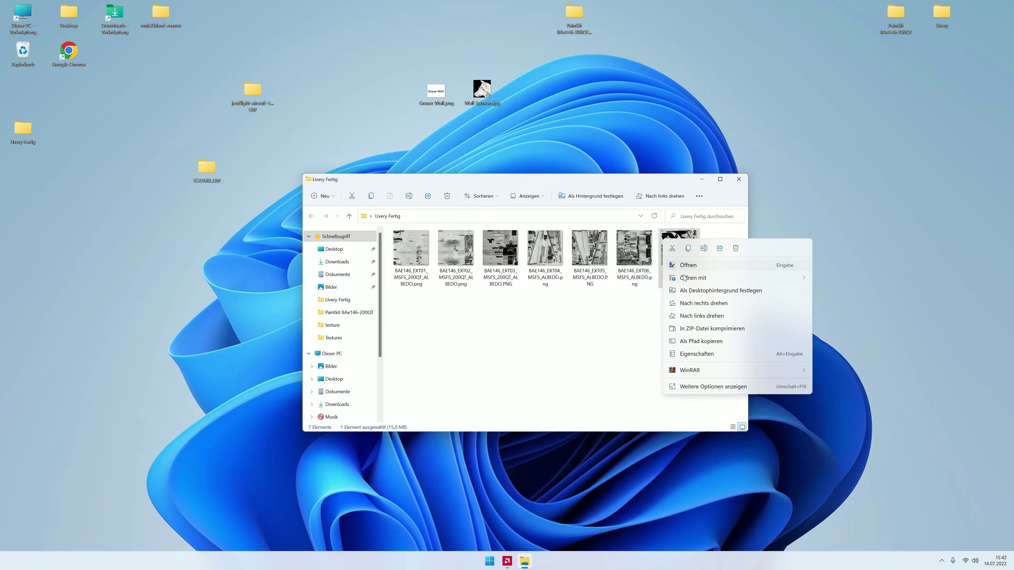
mouse_move(693, 278)
left_click(838, 291)
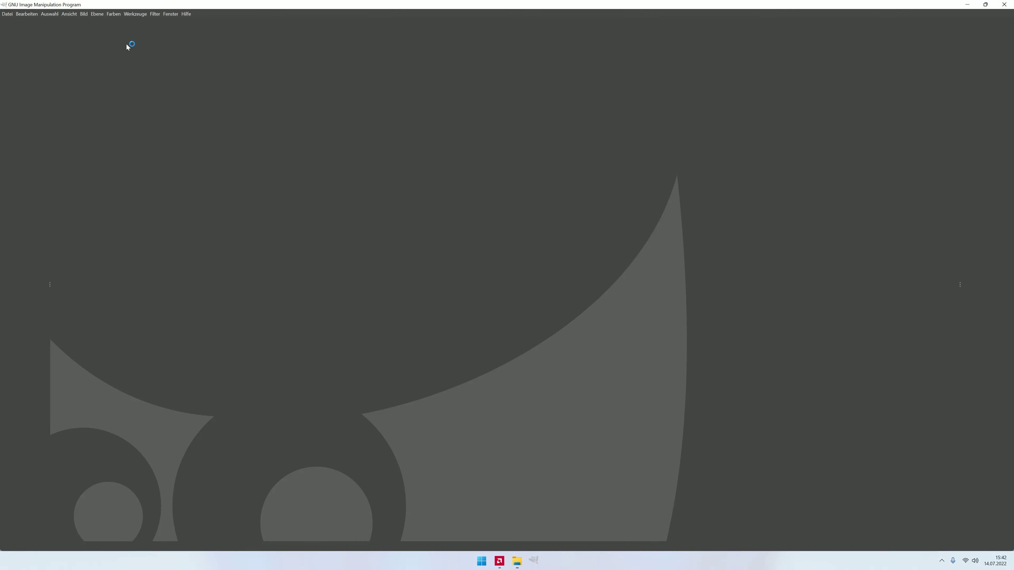
left_click(7, 14)
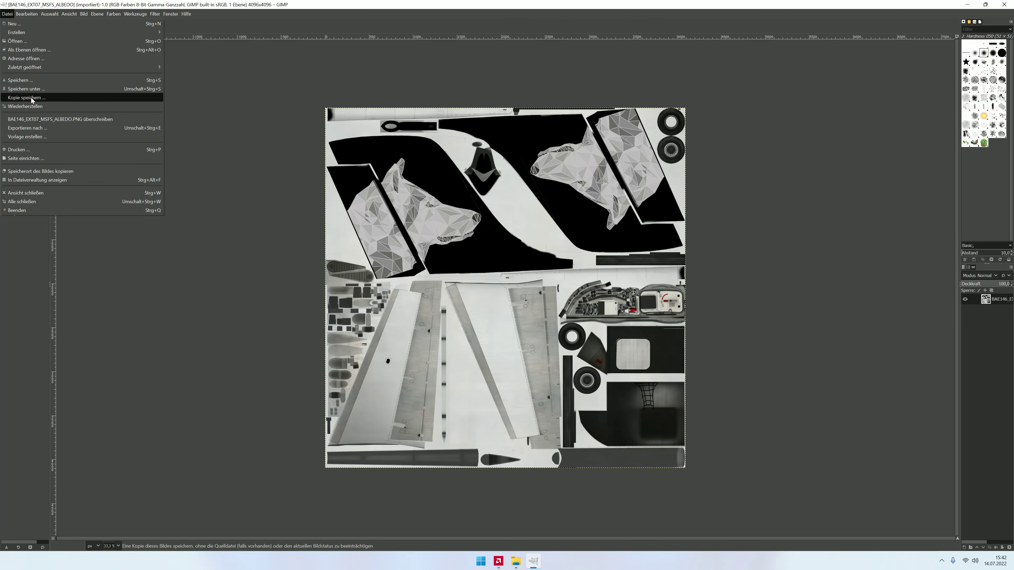
left_click(121, 128)
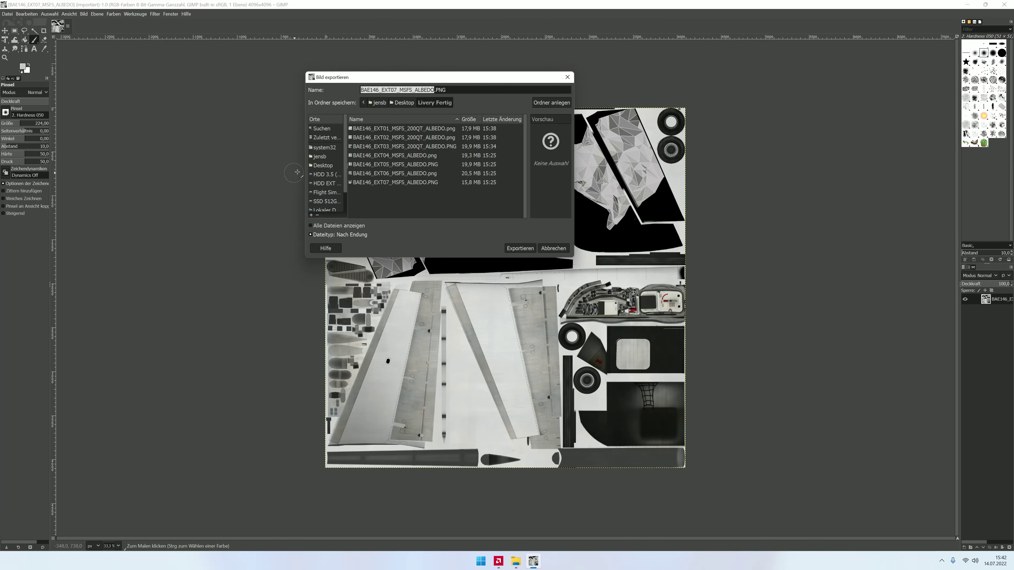
left_click(319, 165)
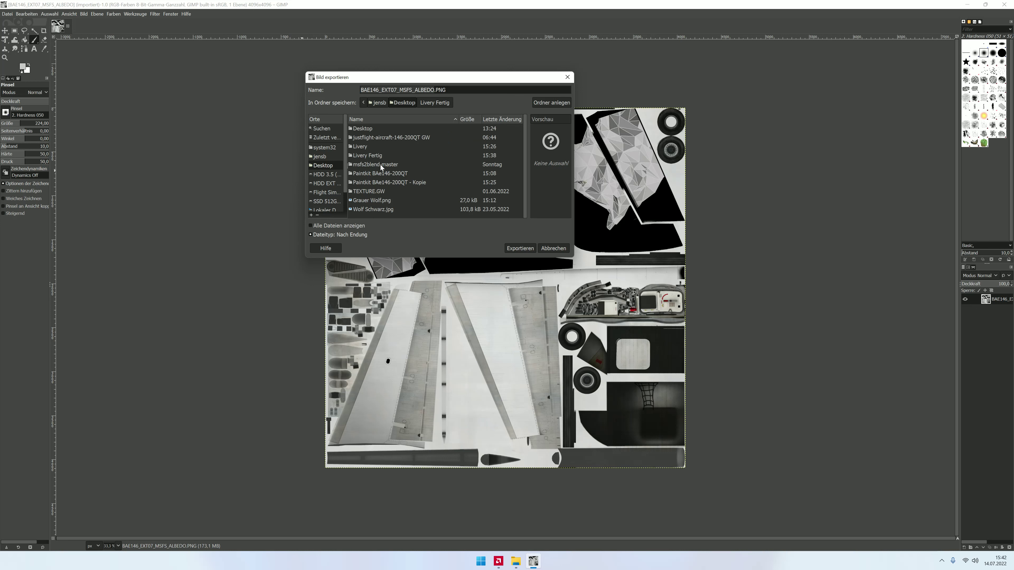
double_click(378, 190)
left_click(380, 191)
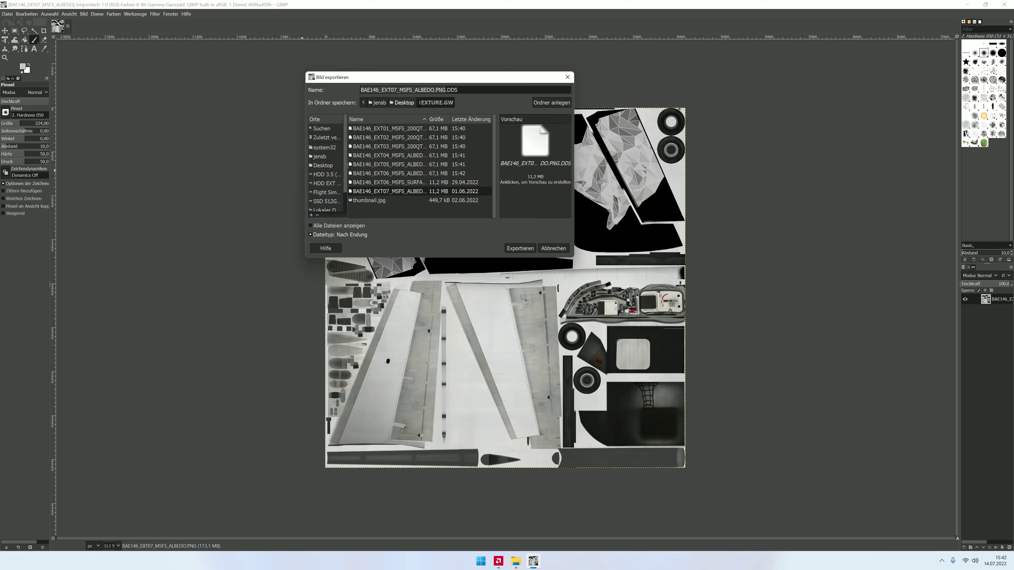
left_click(531, 246)
left_click(498, 199)
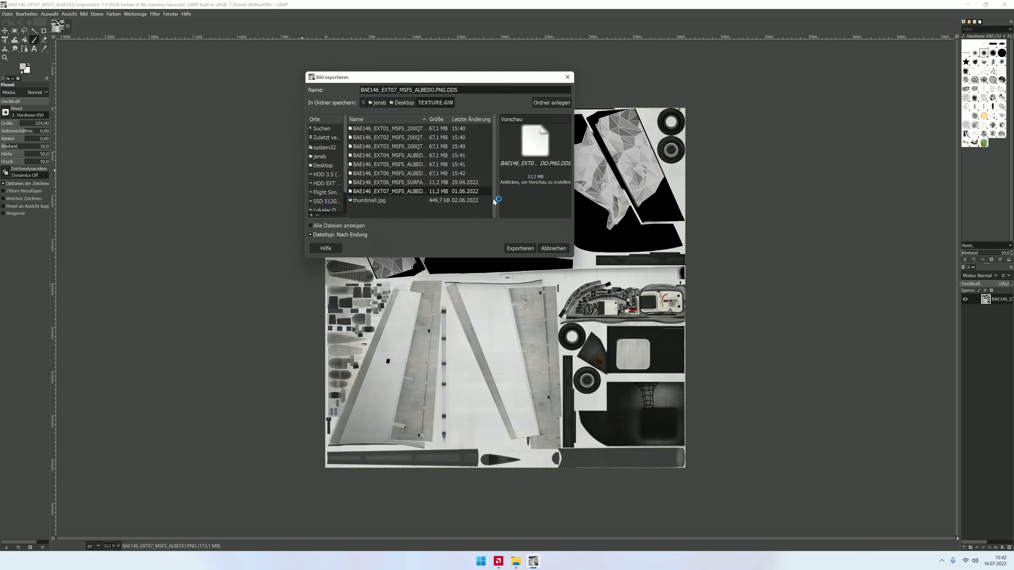
left_click(180, 220)
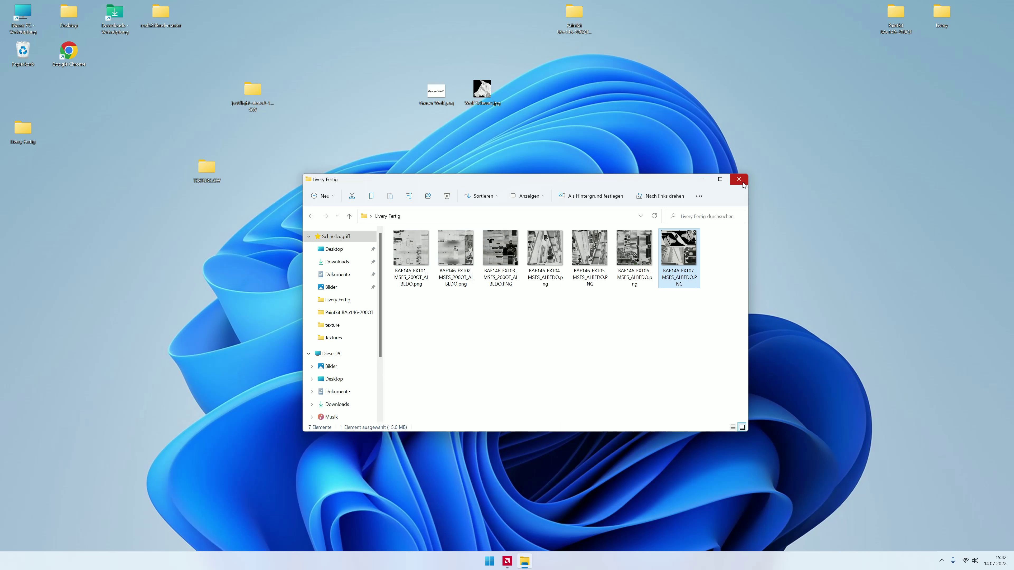
Step: Move the TEXTURE.GW folder into the justflight-aircraft-146-200QT GW aircraft folder
left_click(739, 179)
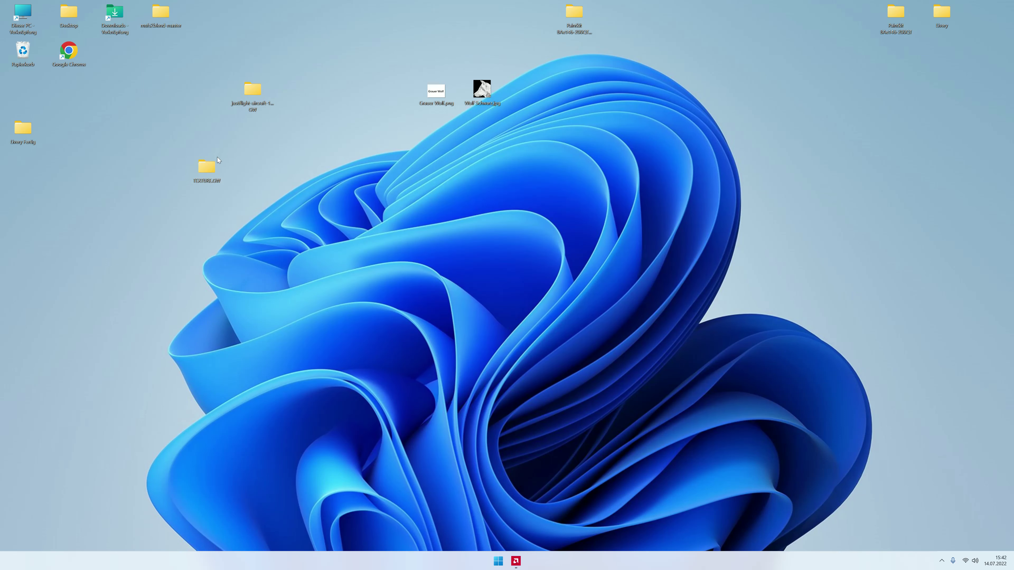
double_click(668, 252)
double_click(670, 255)
left_click_drag(206, 167, 717, 223)
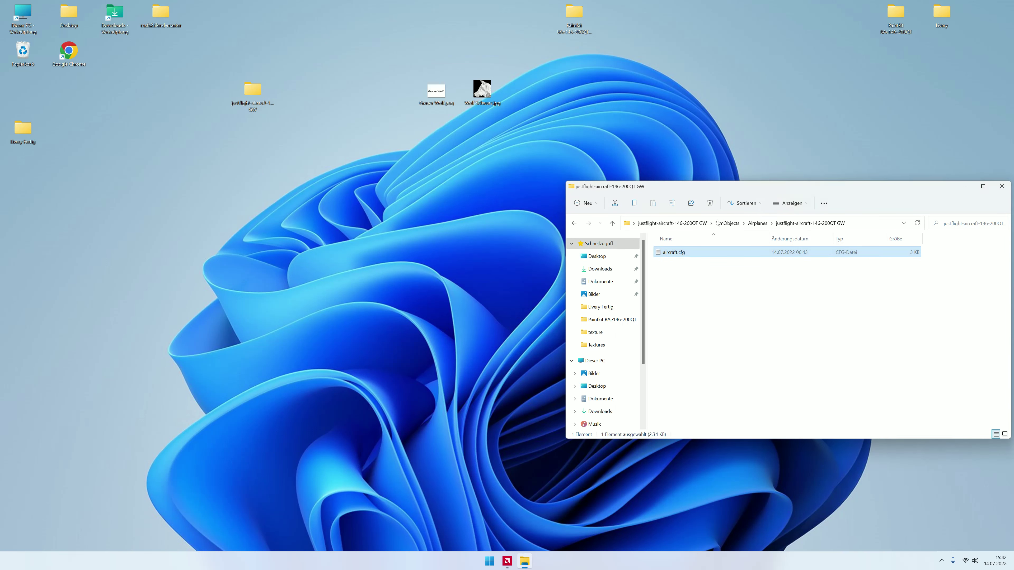
left_click_drag(964, 187, 736, 164)
left_click(783, 170)
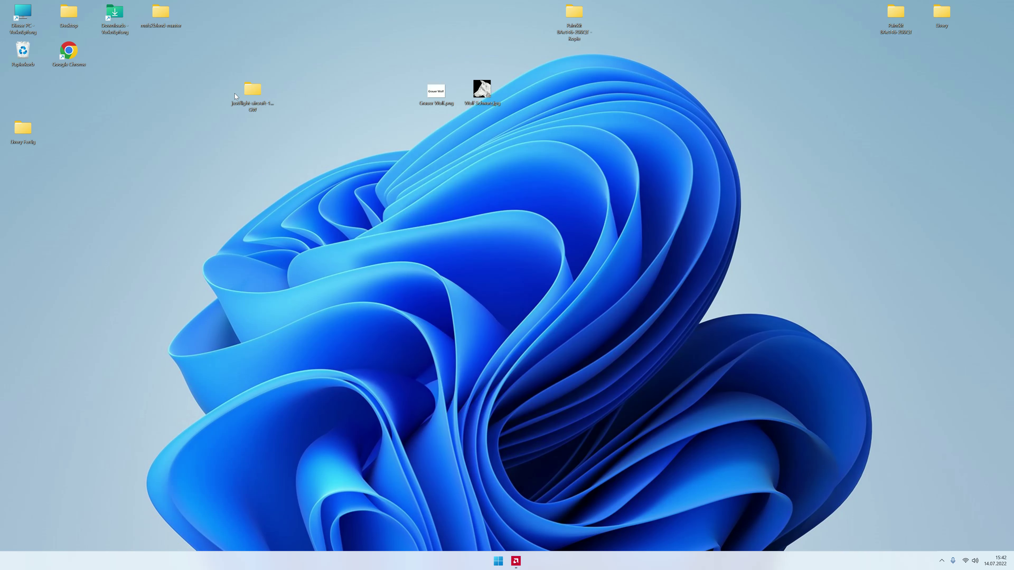
Step: Rearrange the justflight folder and the Grauer Wolf and Wolf Schwarz images on the desktop
left_click_drag(236, 96, 328, 212)
left_click_drag(383, 145, 504, 81)
mouse_move(440, 90)
left_mouse_down()
mouse_move(306, 71)
mouse_move(210, 12)
left_mouse_up()
Step: Browse from the justflight package through SimObjects to the aircraft folder and open aircraft.cfg
double_click(344, 205)
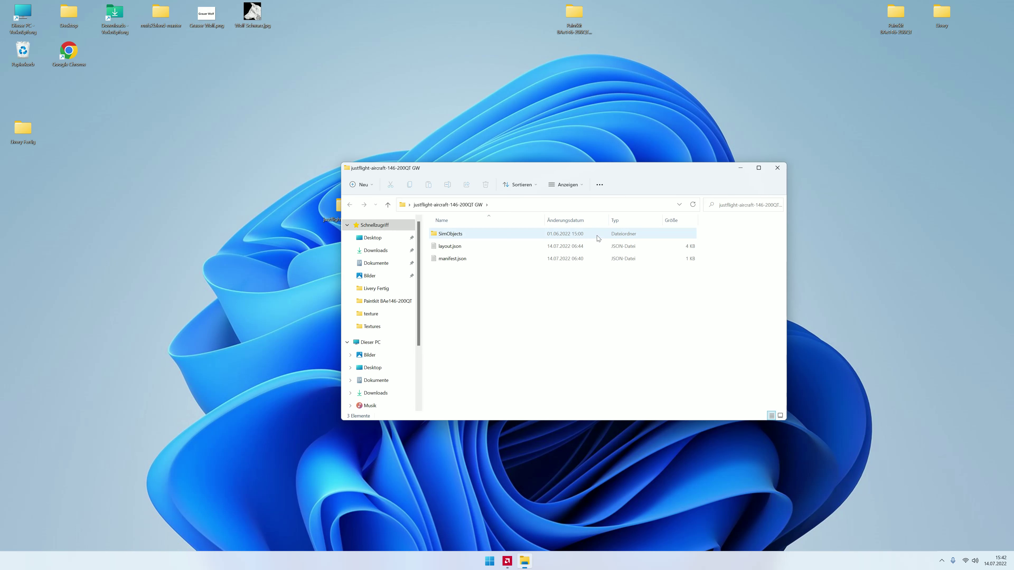
double_click(445, 235)
double_click(443, 235)
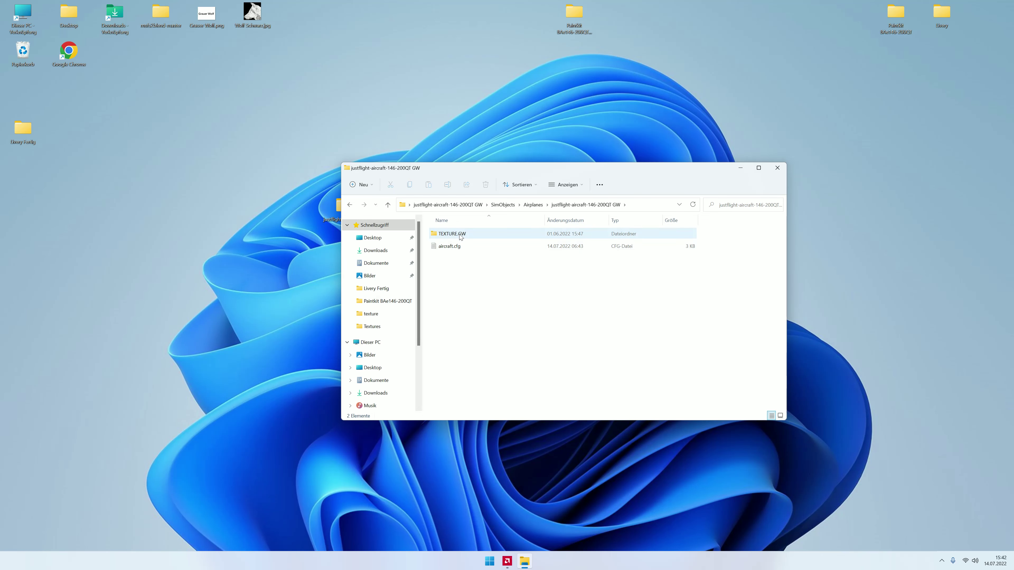
left_click(460, 235)
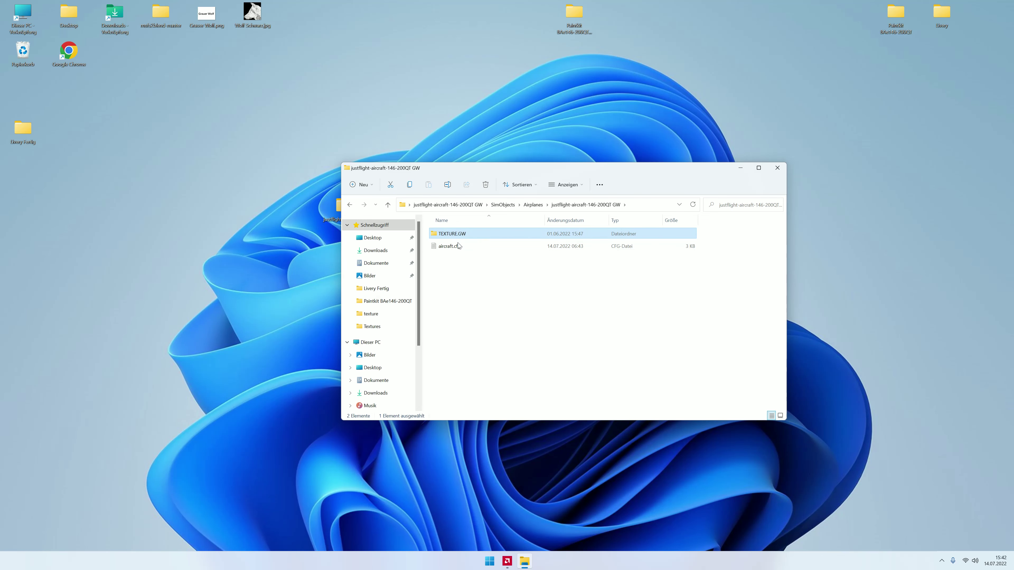
double_click(458, 245)
Step: Change GW to GrauerWolf in the title entry and search for the next GW
left_click_drag(191, 147, 197, 148)
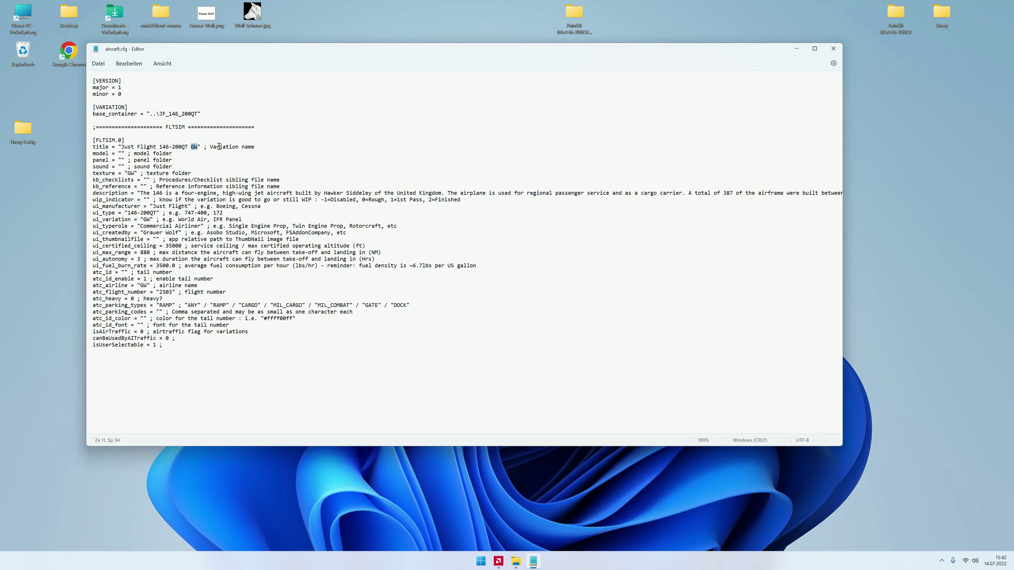
type("GrauerW")
type("olf")
left_click(143, 64)
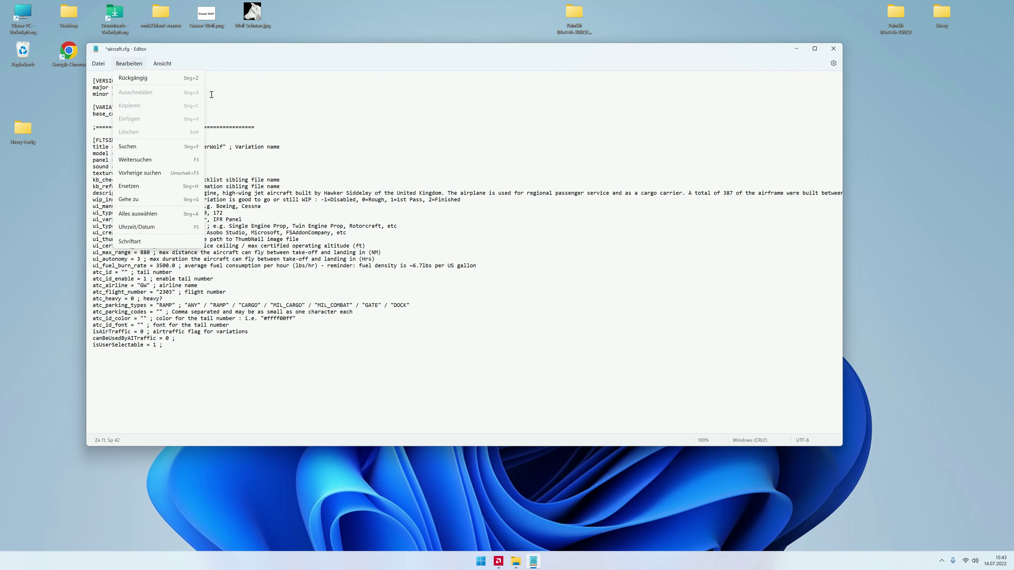
left_click(192, 94)
left_click(141, 64)
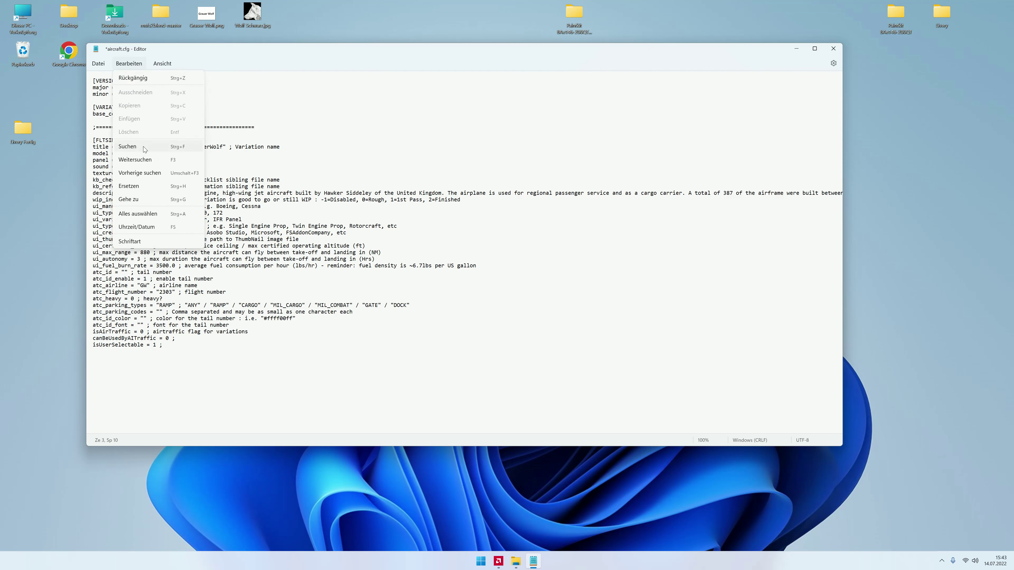
left_click(143, 146)
left_click(494, 85)
Step: Replace GW with GrauerWolf in the texture and ui_variation entries
double_click(132, 173)
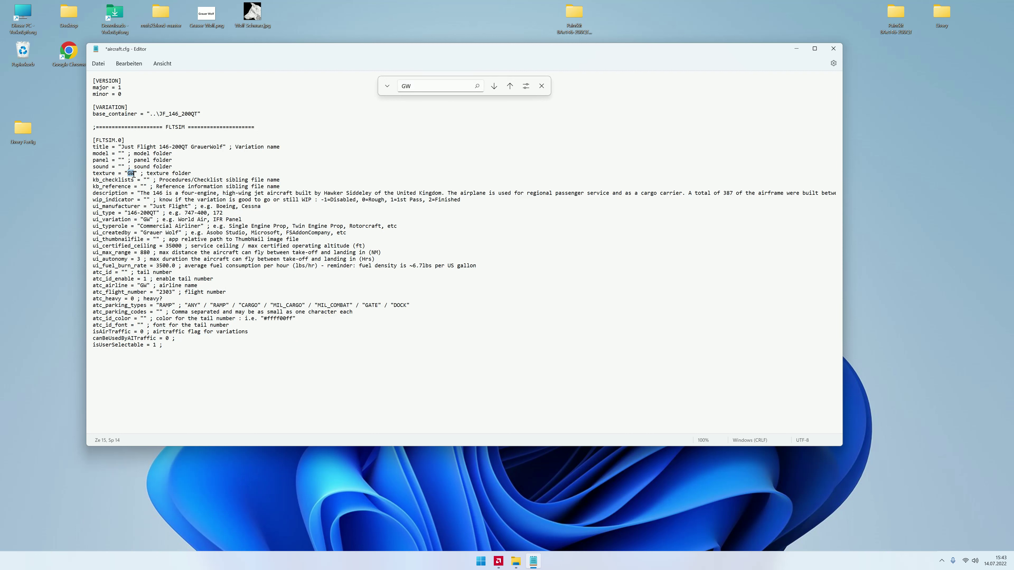
type("Grauer")
key("BackSpace")
type("Wo")
type("lf")
left_click(144, 219)
left_click_drag(145, 219, 150, 220)
type("GrauerWolf")
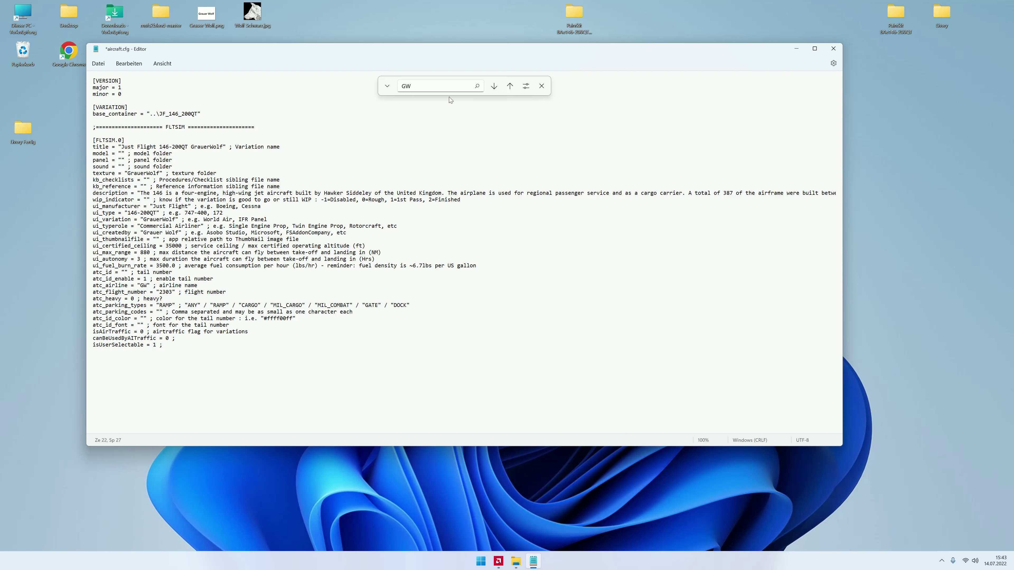
Step: Set atc_airline to GrauerWolf and confirm no GW occurrences remain
left_click(495, 89)
type("GrauerWolf")
left_click(493, 87)
left_click(491, 267)
key("Return")
left_click(493, 267)
Step: Highlight the GrauerWolf atc_airline value and its airline-name comment
left_click_drag(227, 285, 128, 285)
left_click(128, 284)
left_click_drag(142, 286, 170, 284)
left_click_drag(156, 285, 163, 285)
left_click(164, 292)
left_click_drag(96, 286, 178, 288)
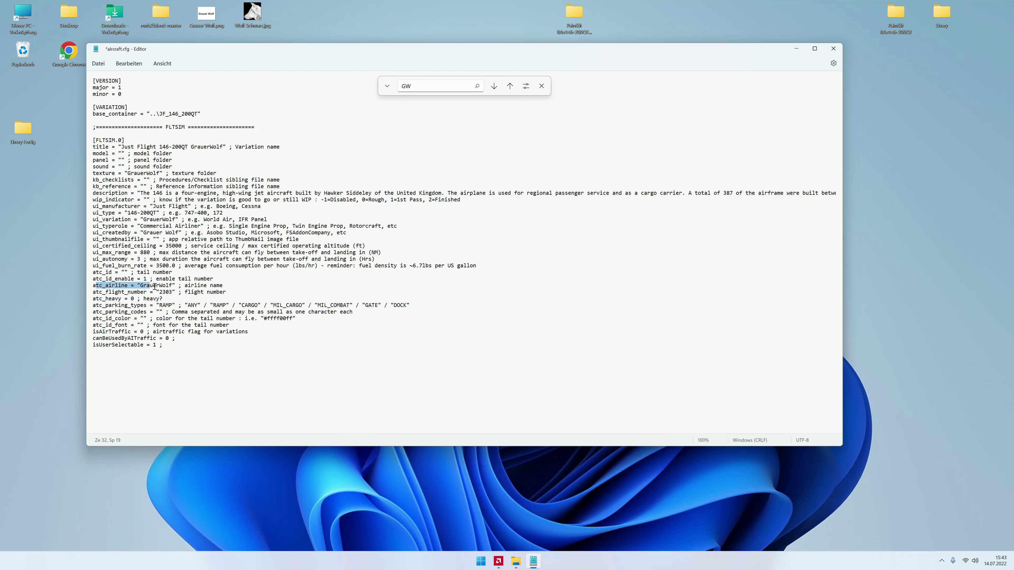
left_click(178, 288)
left_click_drag(105, 286, 191, 285)
left_click(160, 285)
Step: Set the ui_createdby creator to Grauer Wolf after trying a placeholder name, then close aircraft.cfg
left_click_drag(101, 232, 182, 233)
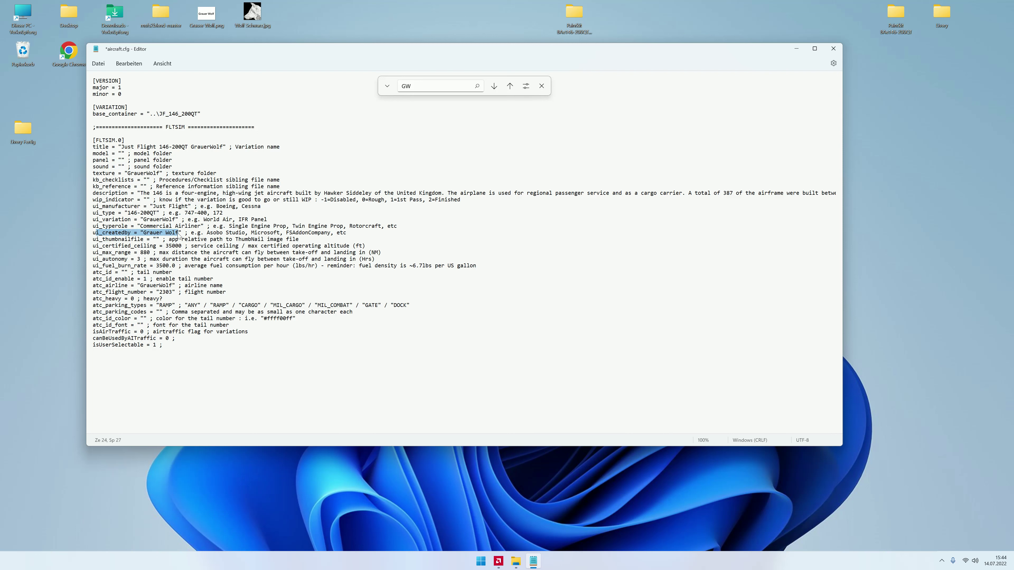
left_click(151, 234)
left_click_drag(143, 233, 179, 232)
type("Hans Wurst")
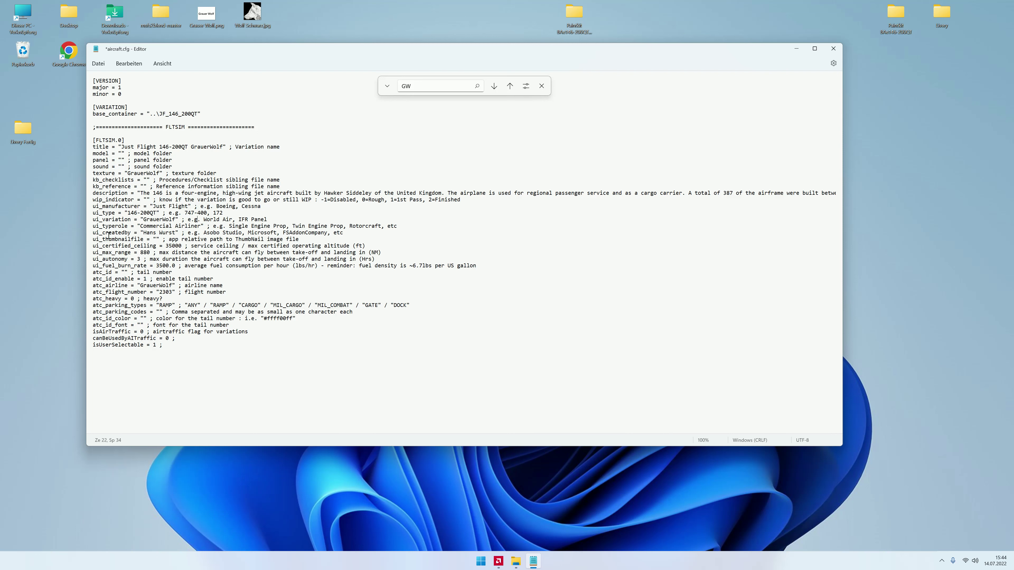
left_click_drag(144, 234, 175, 232)
type("Grauer Wolf")
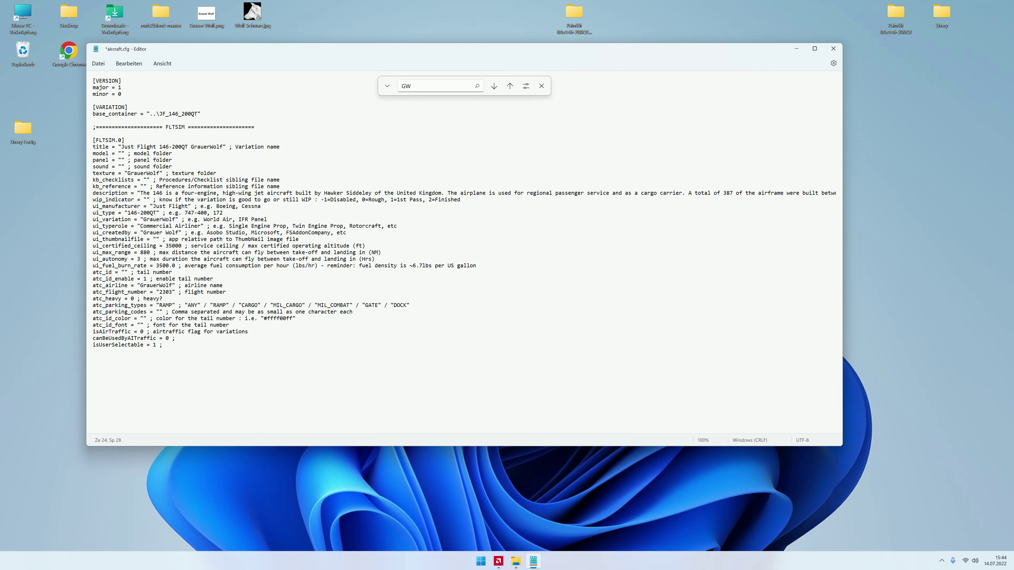
left_click(829, 50)
Step: Save aircraft.cfg and rename the texture folder to TEXTURE.GrauerWolf
left_click(415, 275)
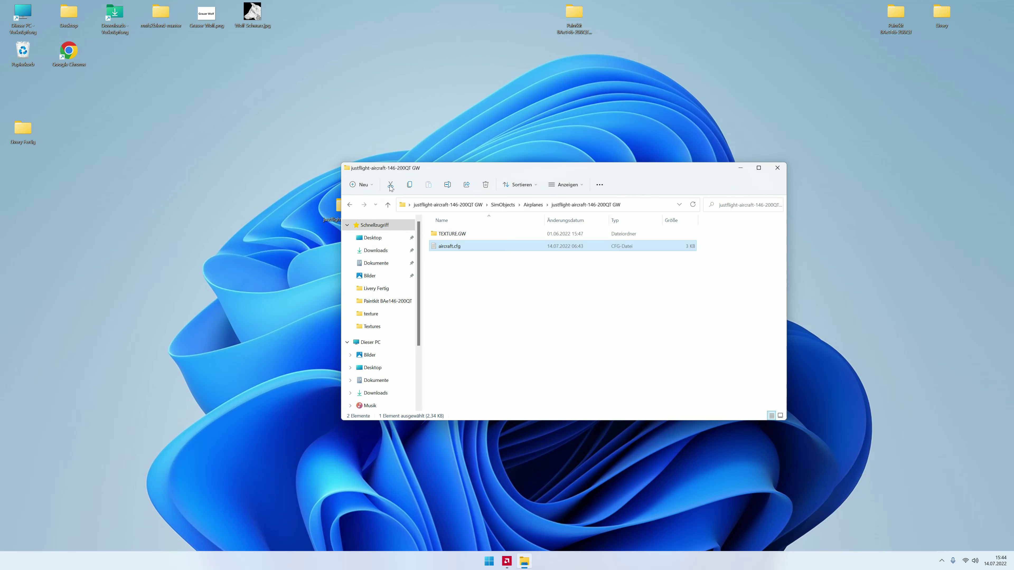
left_click(448, 236)
left_click(461, 234)
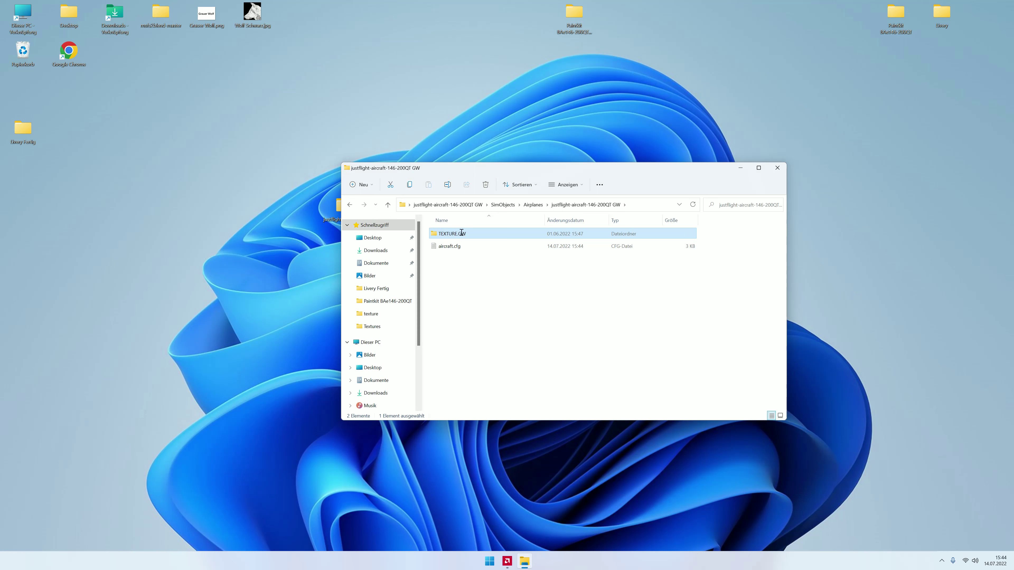
double_click(462, 233)
type("G")
type("lf")
left_click(502, 303)
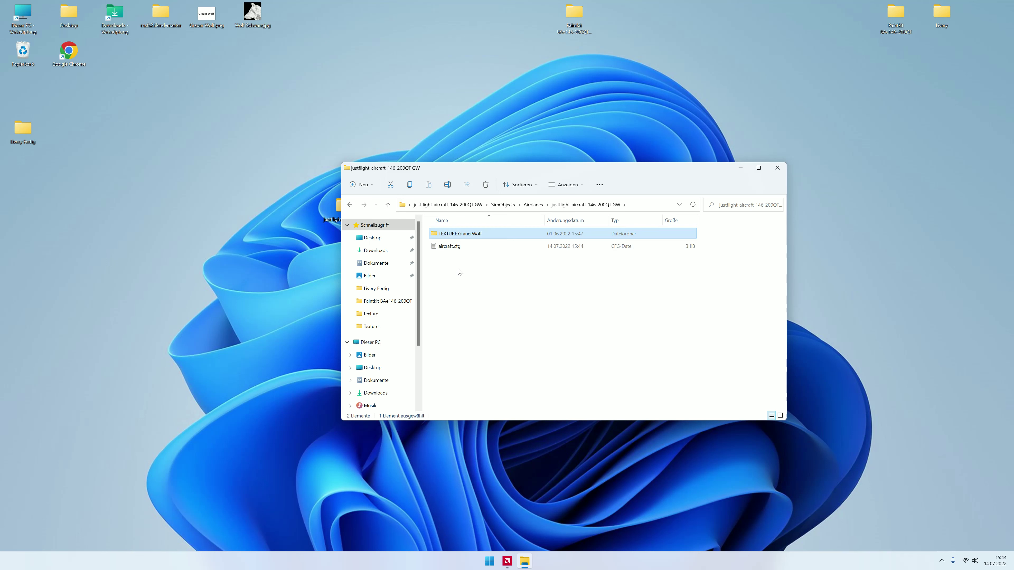
Step: Rename the aircraft folder so it ends in GrauerWolf, then close the folder window
left_click(350, 205)
left_click(511, 234)
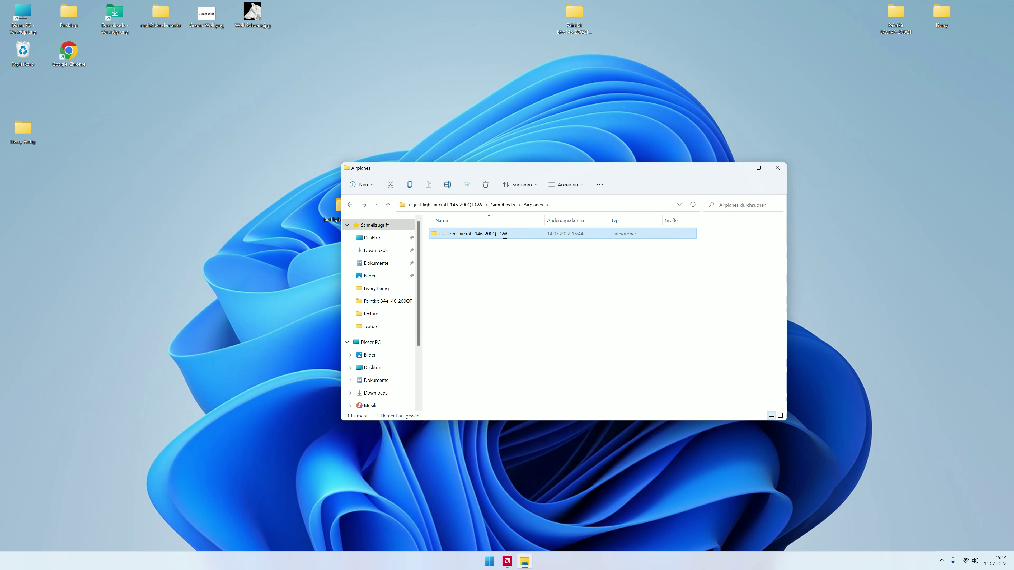
left_click(511, 234)
key("BackSpace")
type("rauerWolf")
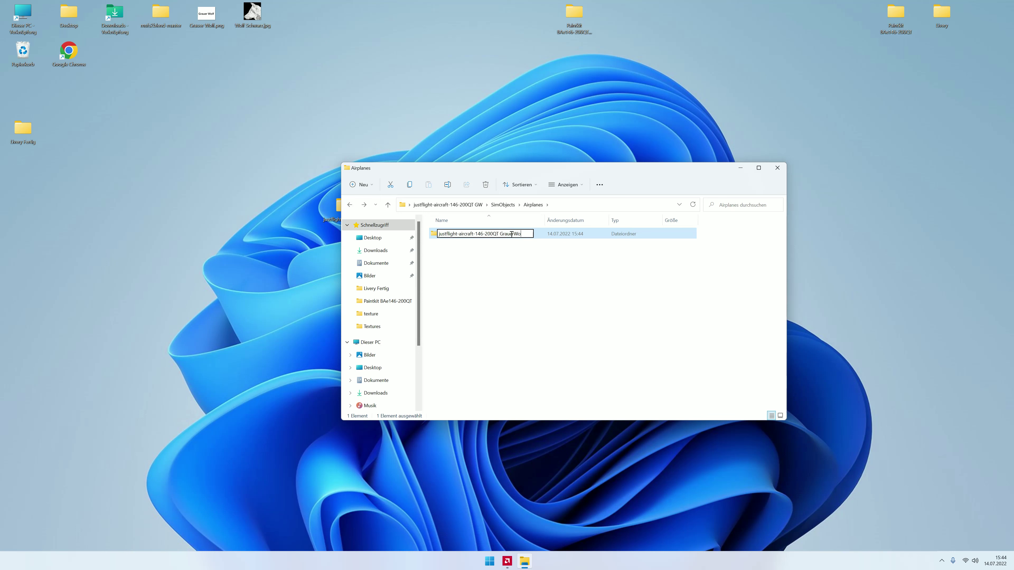
left_click(516, 284)
left_click(350, 205)
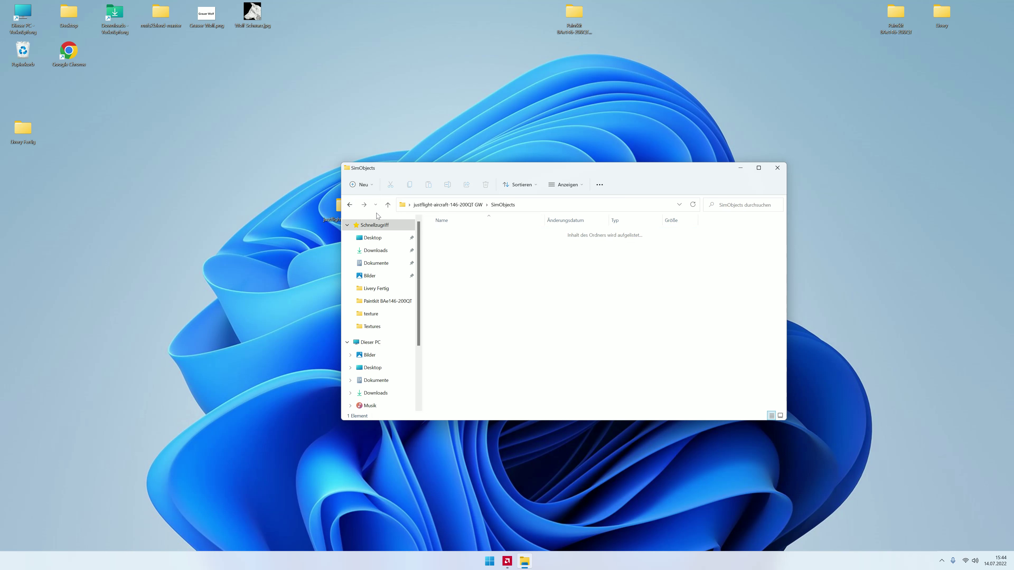
left_click(353, 205)
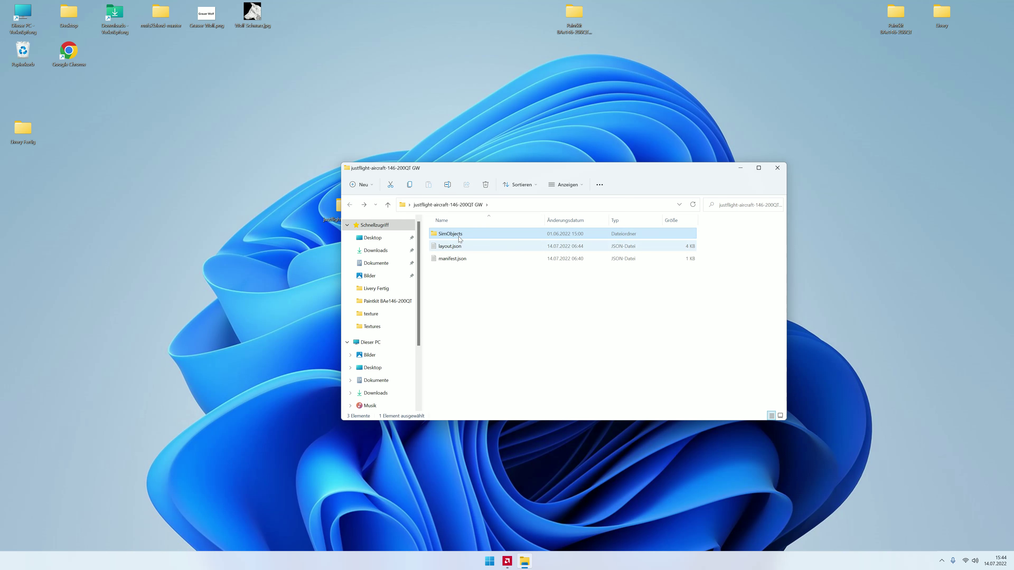
left_click(776, 168)
Step: Rename the desktop package folder so it ends in GrauerWolf
key("F2")
key("BackSpace")
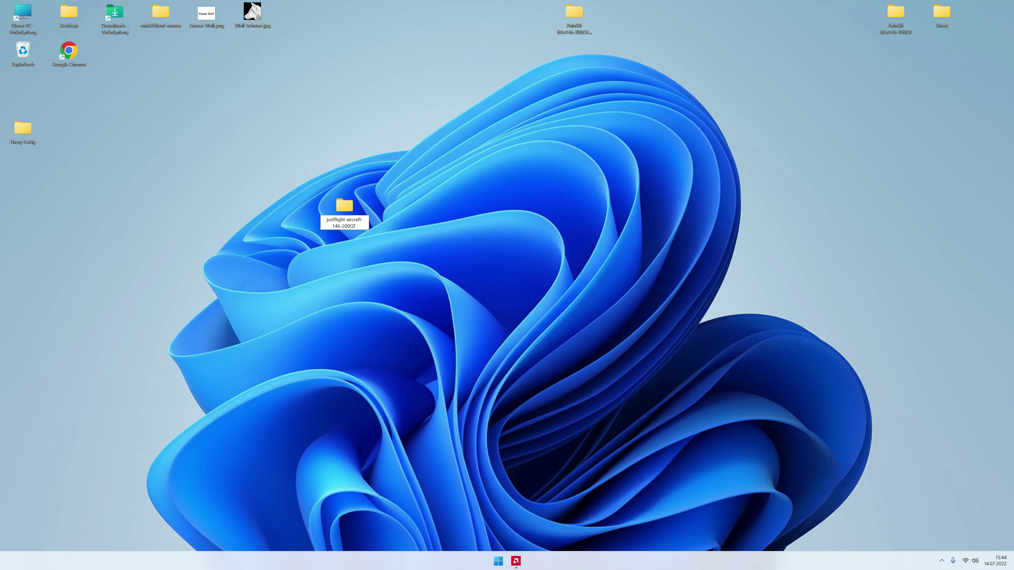
type("rauerWolf")
key("Return")
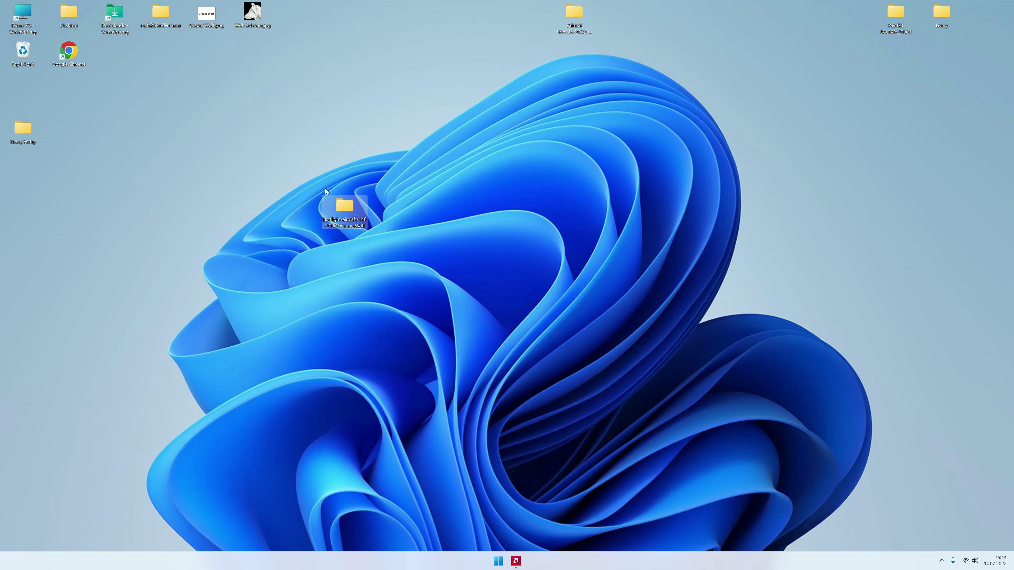
Step: Open manifest.json in the renamed package and change SW in the title to GrauerWolf
double_click(333, 206)
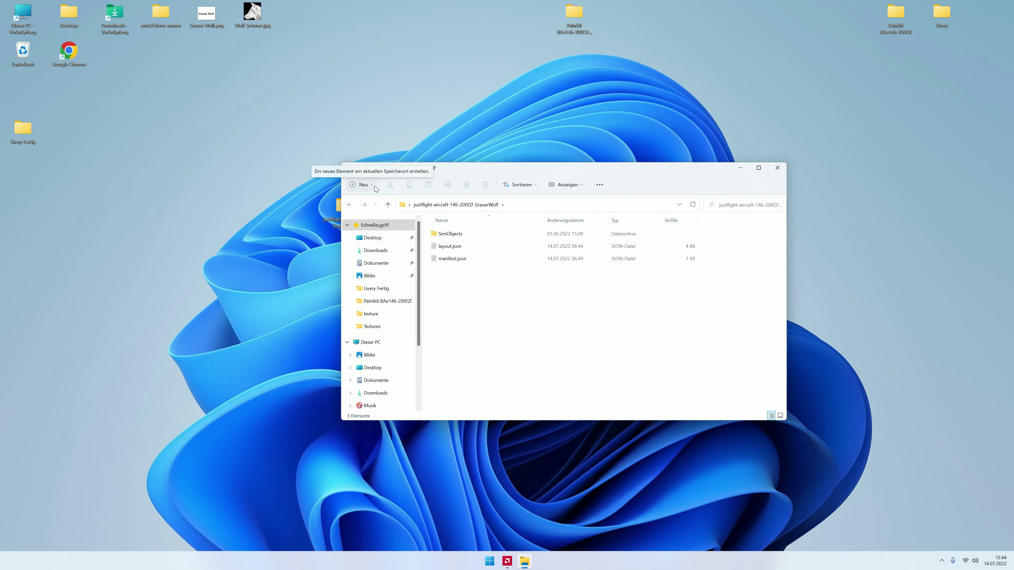
left_click(462, 258)
double_click(462, 258)
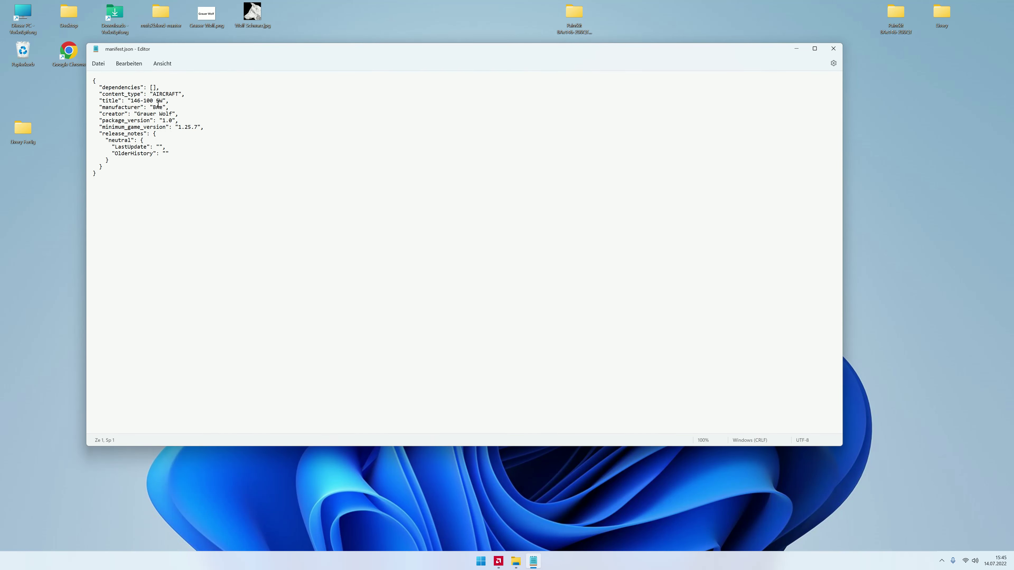
left_click_drag(156, 101, 163, 101)
type("Grau")
type("erWolf")
Step: Check the Grauer Wolf creator value, save and close manifest.json, and open layout.json
left_click_drag(137, 113, 174, 114)
left_click(177, 115)
left_click(249, 126)
key("alt+F4")
left_click(403, 271)
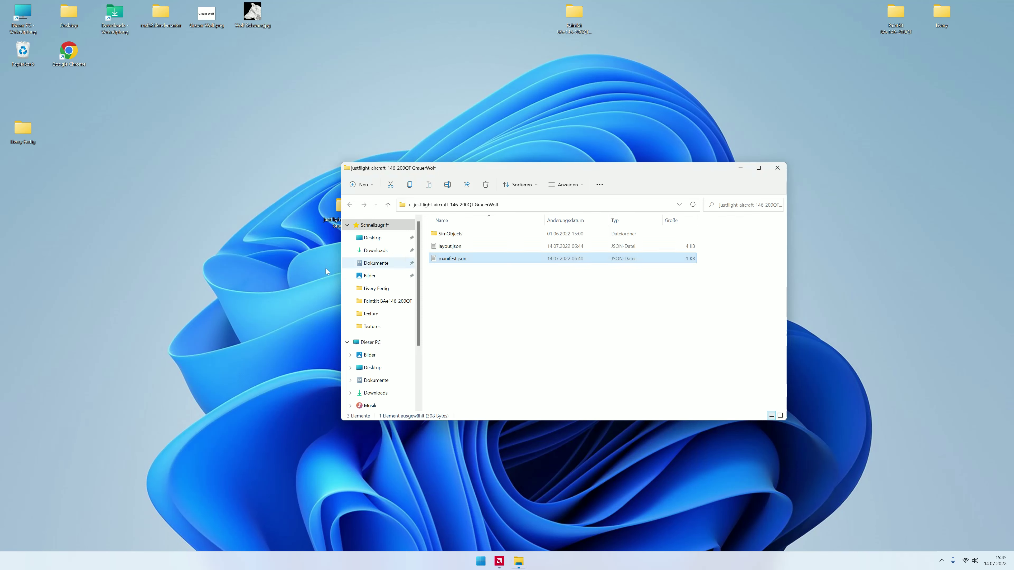
double_click(450, 246)
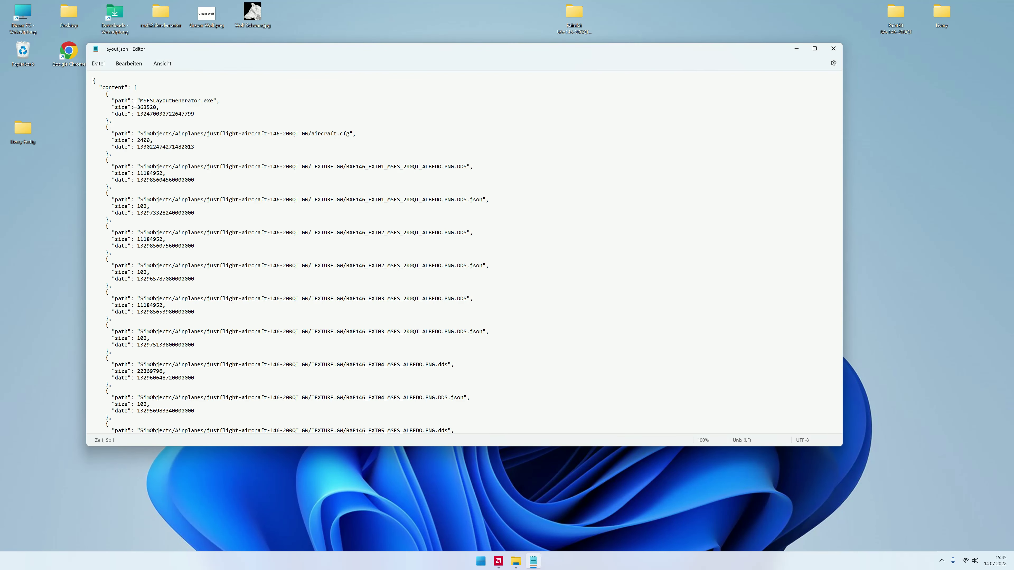
Step: Change layout.json's aircraft.cfg and EXT01 paths to GrauerWolf and TEXTURE.GrauerWolf
left_click_drag(302, 134, 308, 134)
type("GrauerWolf")
left_click_drag(301, 166, 308, 166)
type("GrauerWolf/TEXTURE.G")
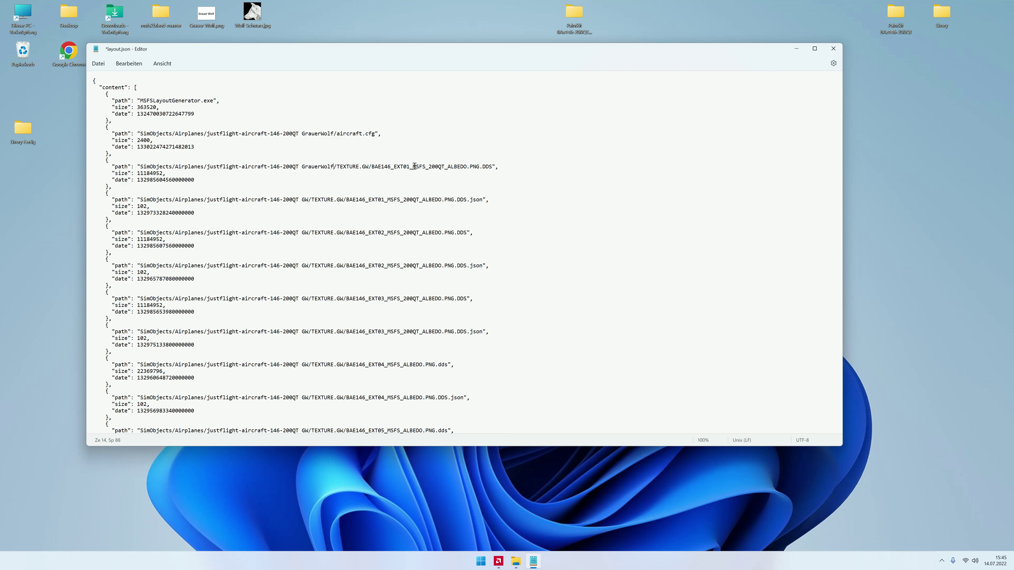
type("rauerWolf")
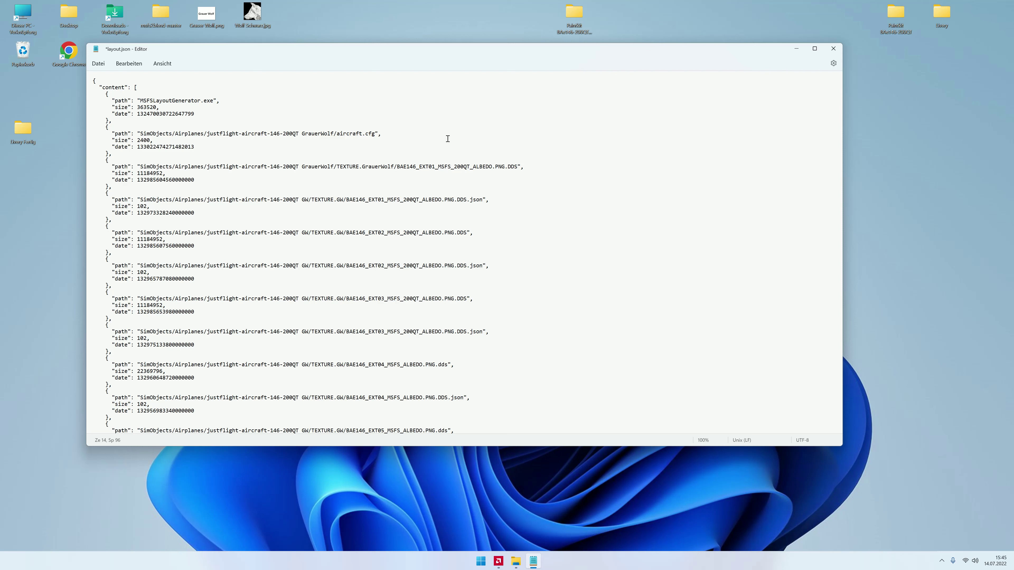
Step: Check the end of layout.json and close it without saving
key("Up")
scroll(469, 228, "down", 5)
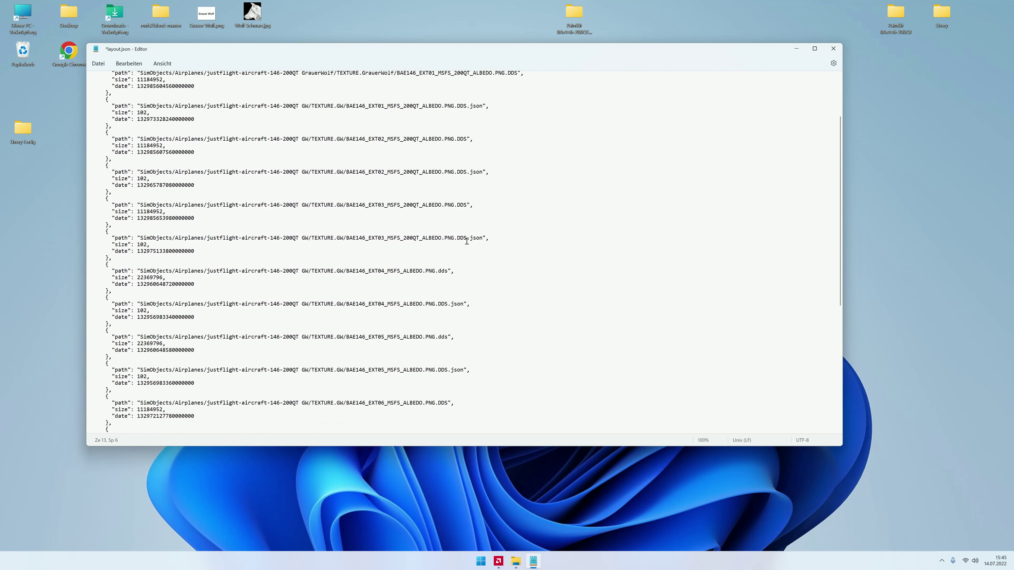
scroll(467, 236, "down", 6)
scroll(465, 238, "down", 6)
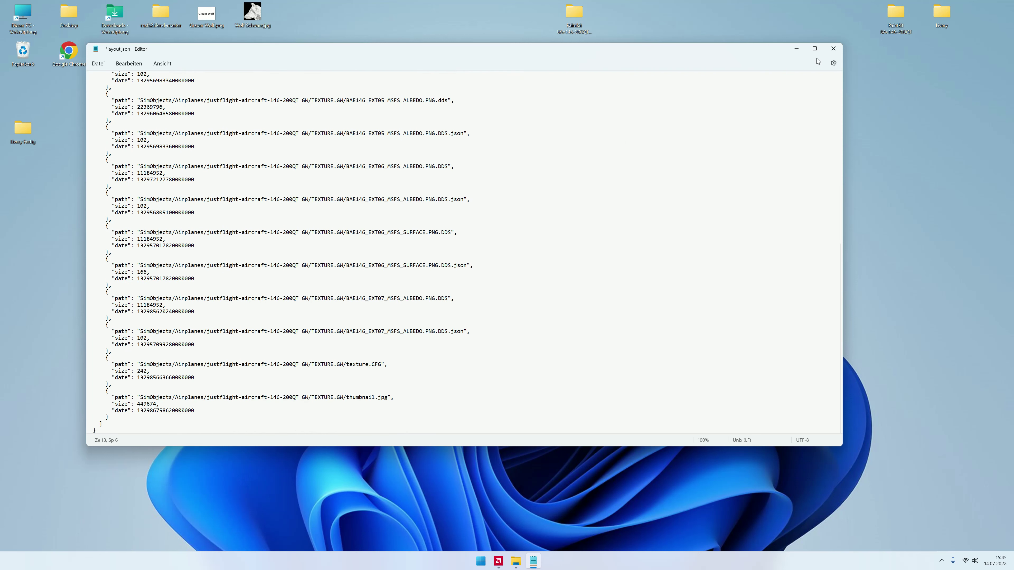
key("alt+F4")
left_click(465, 267)
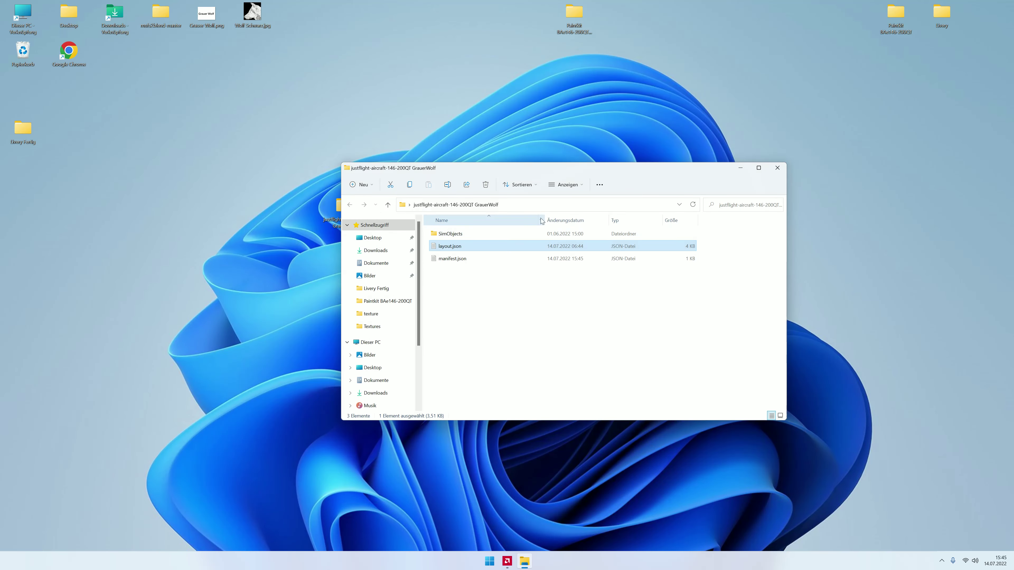
Step: Copy MSFSLayoutGenerator.exe from the Livery folder into the package folder
double_click(941, 16)
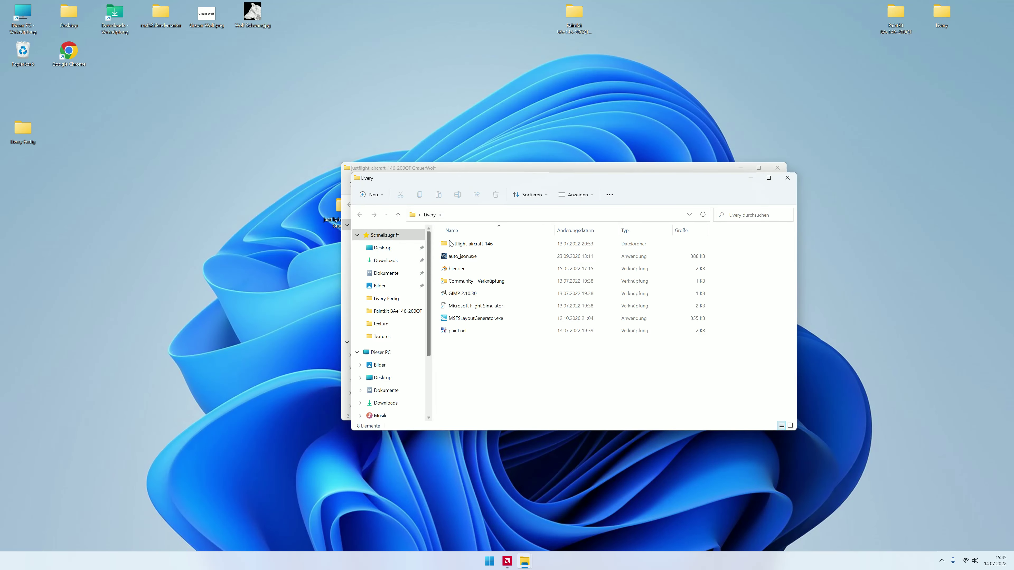
left_click_drag(479, 172, 705, 125)
left_click_drag(690, 262, 563, 287)
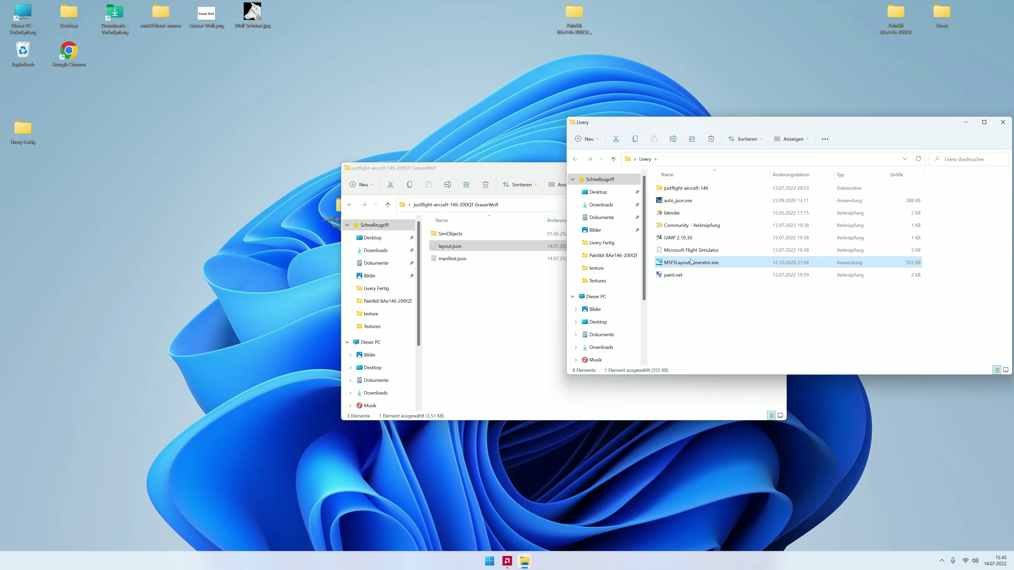
left_click(1001, 122)
Step: Regenerate layout.json with MSFSLayoutGenerator and check its GrauerWolf paths in Notepad
mouse_move(456, 248)
left_mouse_down()
mouse_move(452, 273)
mouse_move(574, 96)
left_mouse_up()
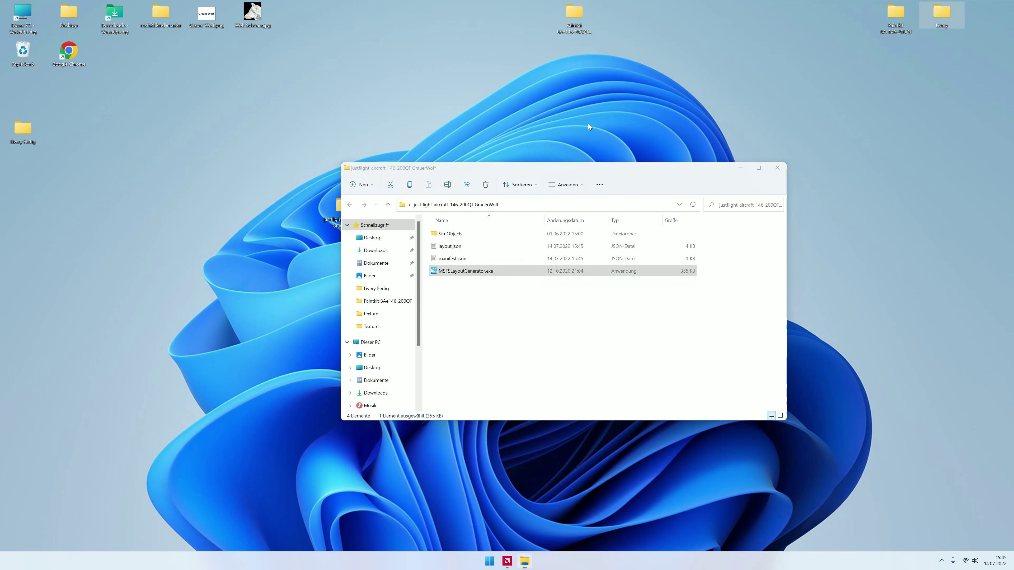
left_click_drag(457, 248, 574, 91)
double_click(457, 247)
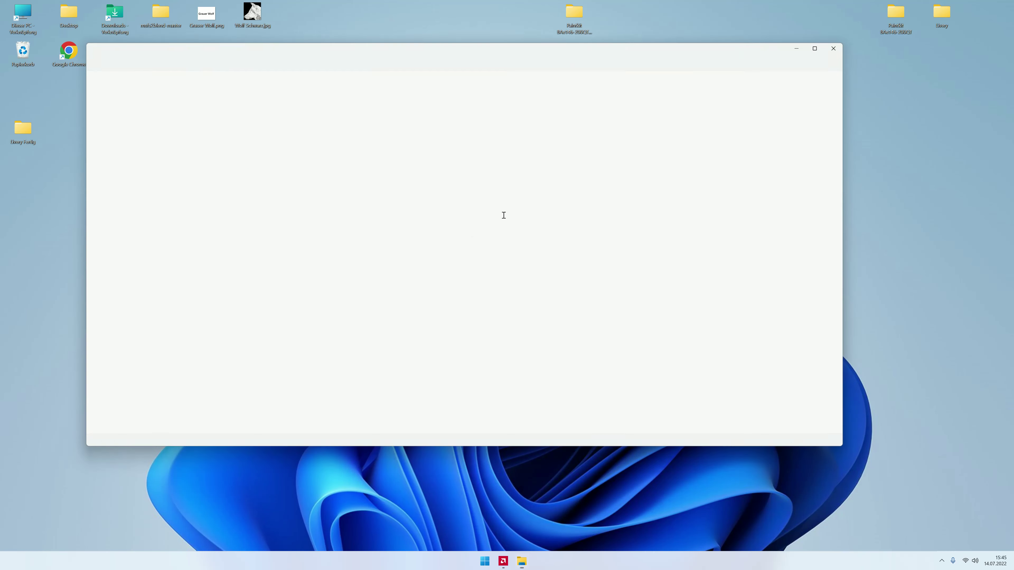
mouse_move(375, 134)
left_mouse_down()
mouse_move(377, 161)
mouse_move(656, 215)
left_mouse_up()
left_click(654, 200)
left_click(833, 49)
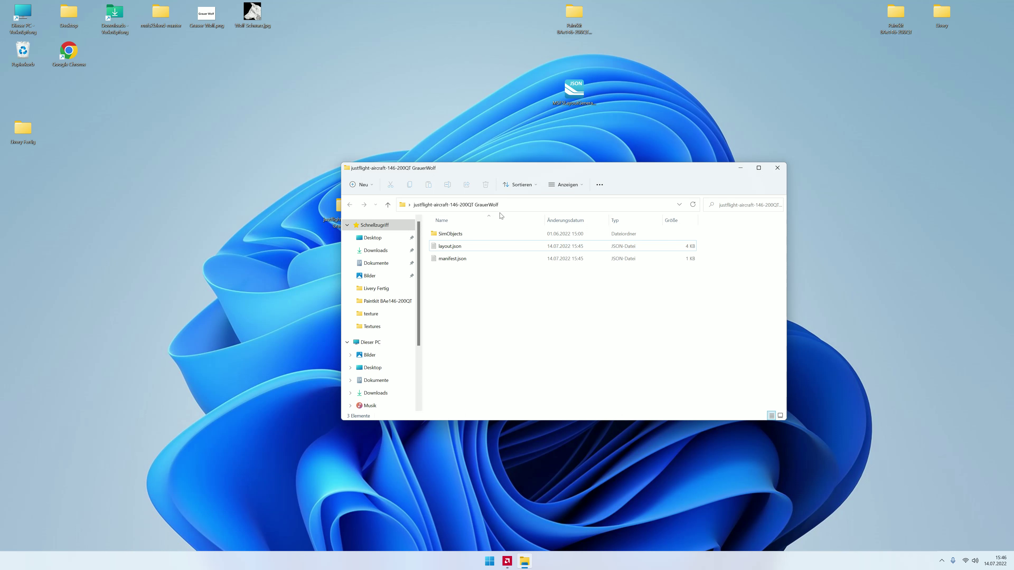
Step: Rerun the layout generator on layout.json and close the package folder window
left_click_drag(453, 246, 586, 85)
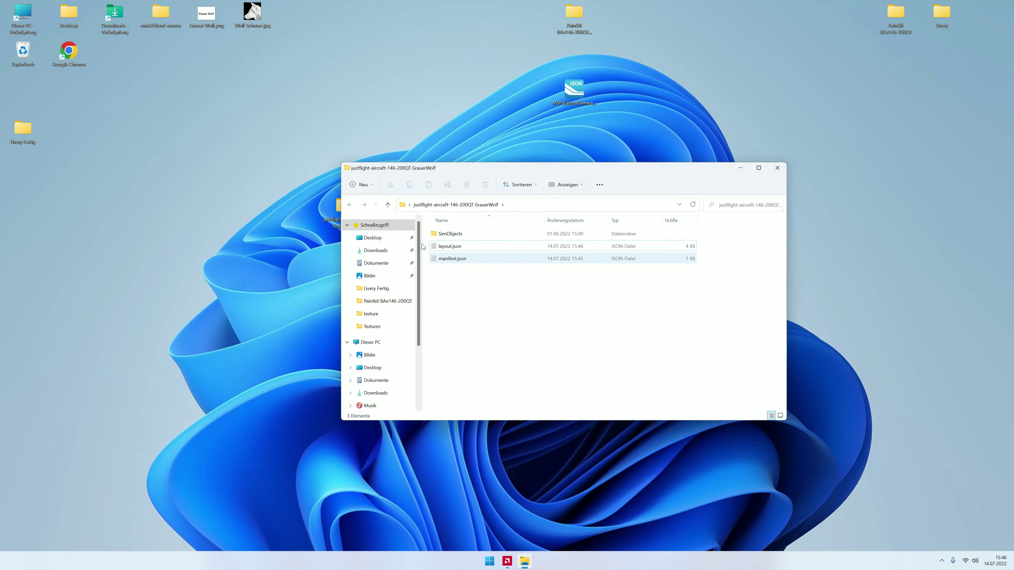
left_click(777, 167)
left_click(338, 213)
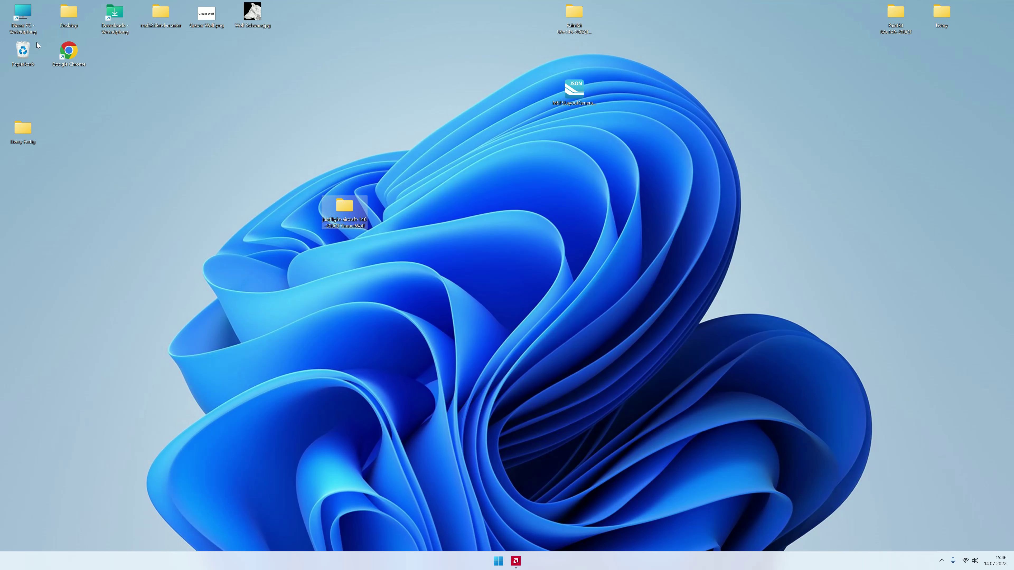
Step: Copy the GrauerWolf package folder into Community and verify it there
double_click(942, 14)
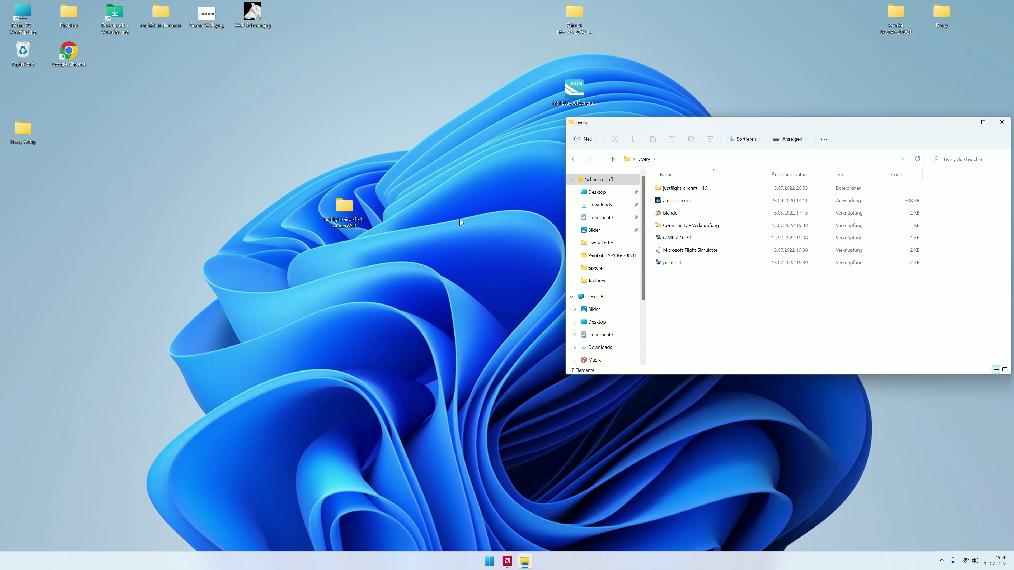
left_click_drag(356, 213, 680, 226)
double_click(689, 226)
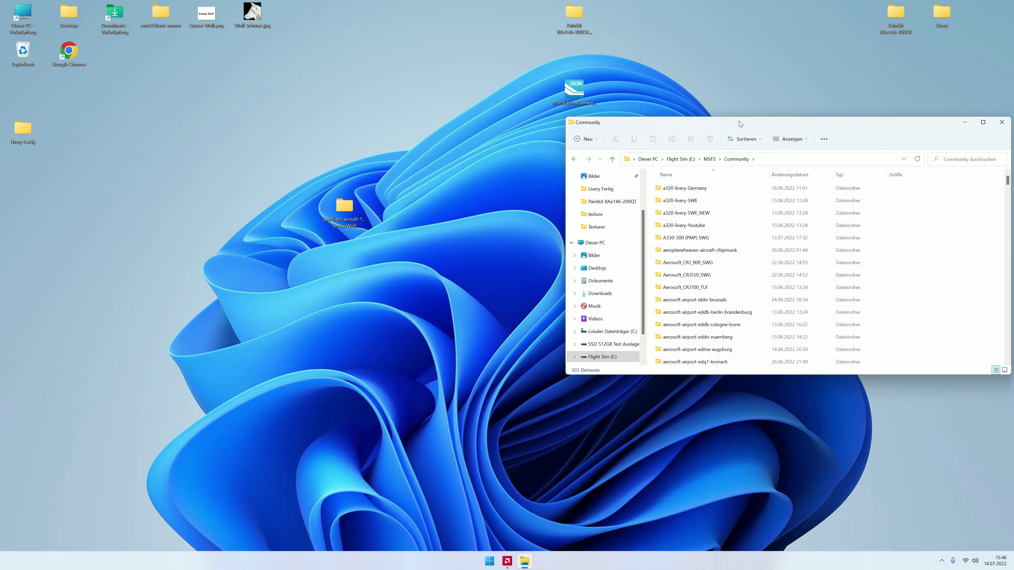
left_click(1002, 122)
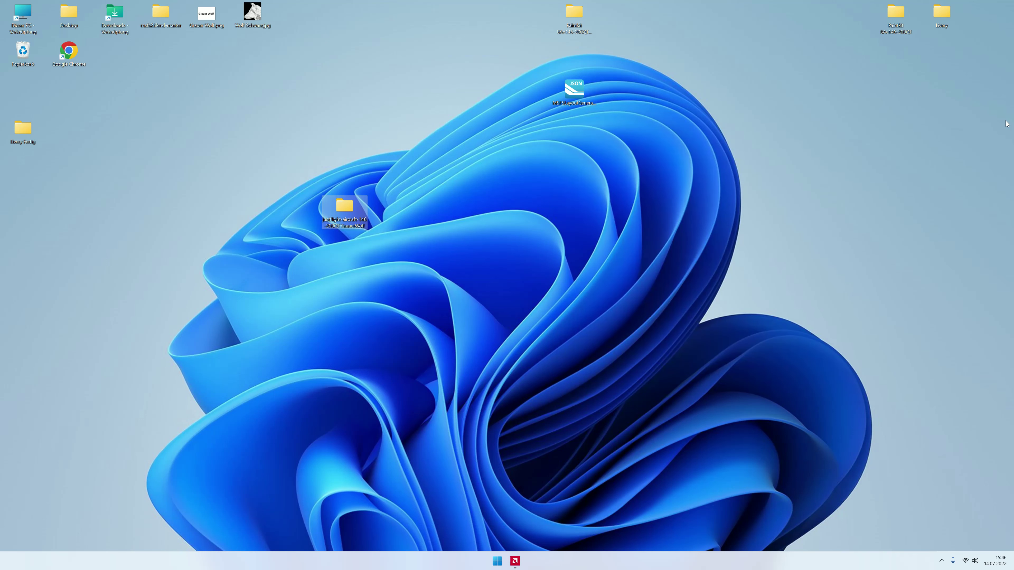
Step: Place the package folder below Livery Fertig on the desktop and reopen it
left_click_drag(331, 209, 152, 127)
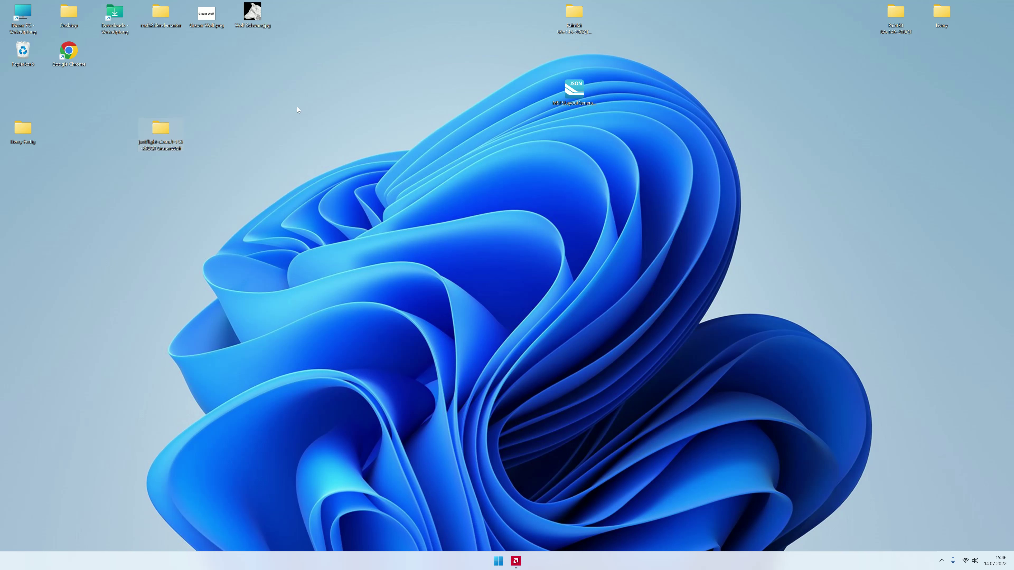
left_click_drag(23, 127, 151, 60)
left_click_drag(160, 127, 159, 89)
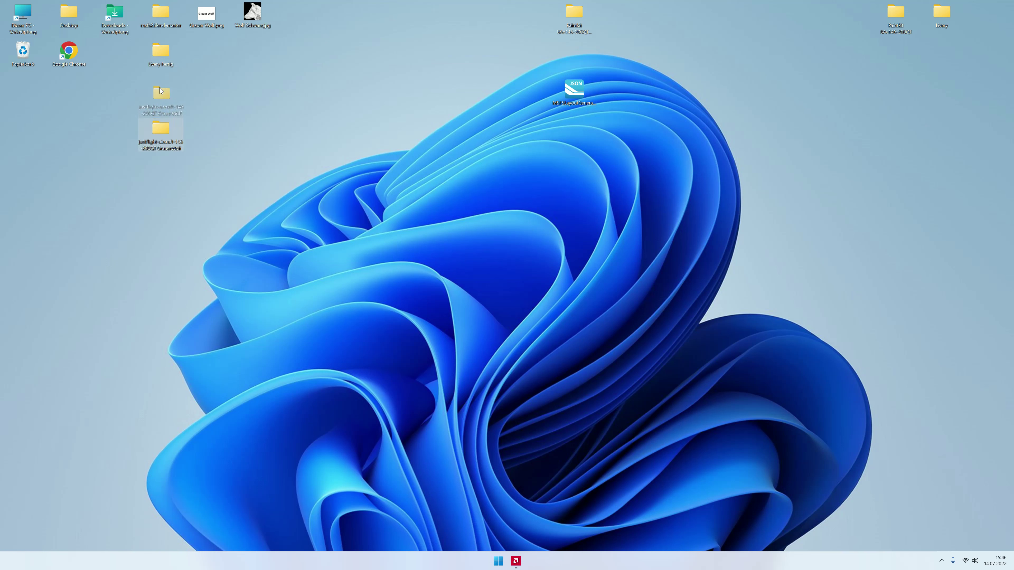
left_click(356, 86)
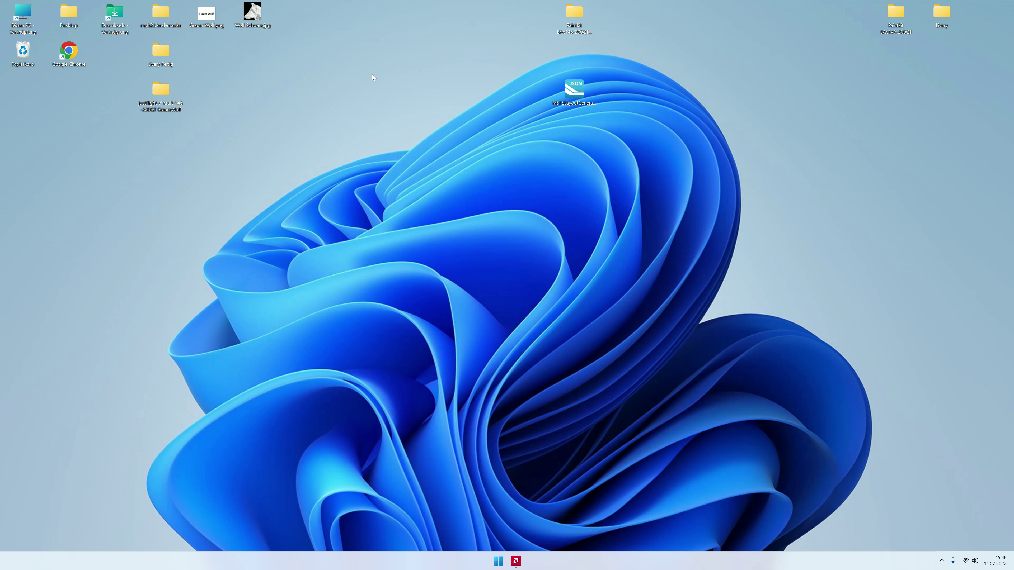
double_click(174, 85)
Step: Go to SimObjects > GrauerWolf > TEXTURE.GrauerWolf and copy the name 'thumbnail.jpg'
double_click(682, 188)
double_click(684, 188)
double_click(687, 189)
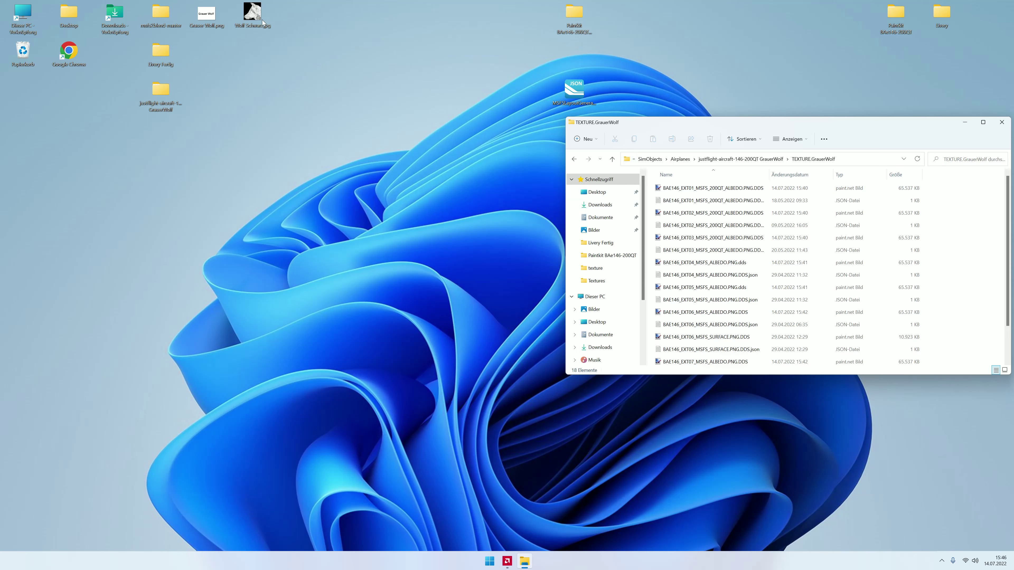
left_click(685, 361)
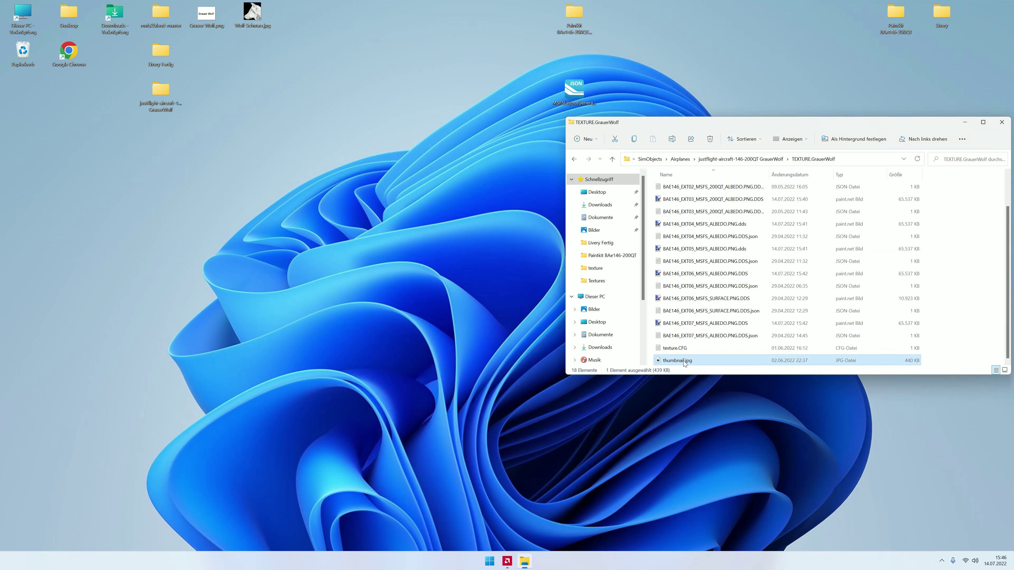
left_click(684, 361)
double_click(671, 360)
right_click(671, 360)
left_click(690, 382)
key("Escape")
Step: Rename Wolf Schwarz.jpg to thumbnail.jpg and move it into TEXTURE.GrauerWolf, replacing the old thumbnail
left_click(248, 17)
left_click(248, 16)
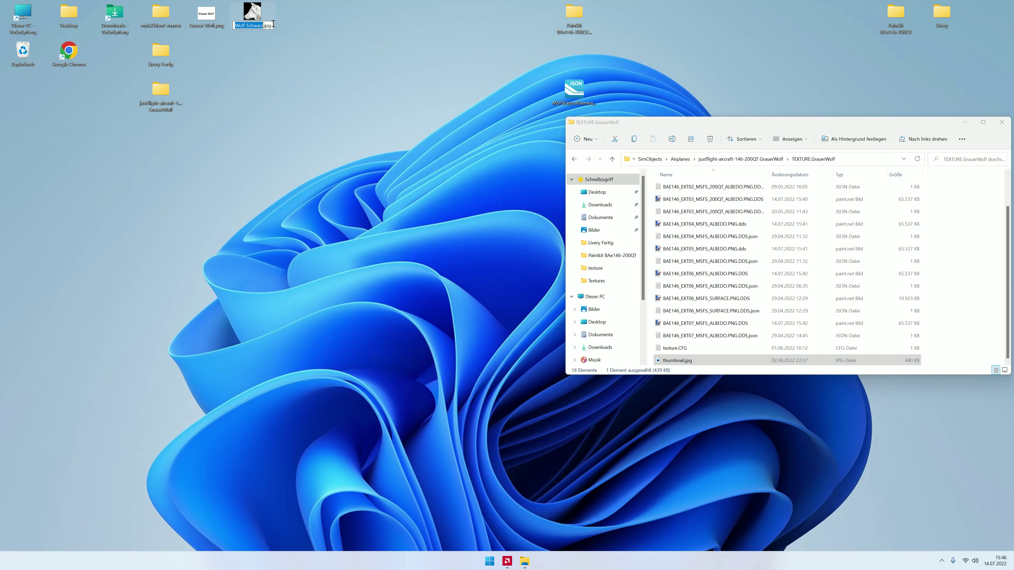
right_click(248, 26)
left_click(265, 63)
left_click_drag(252, 12, 961, 362)
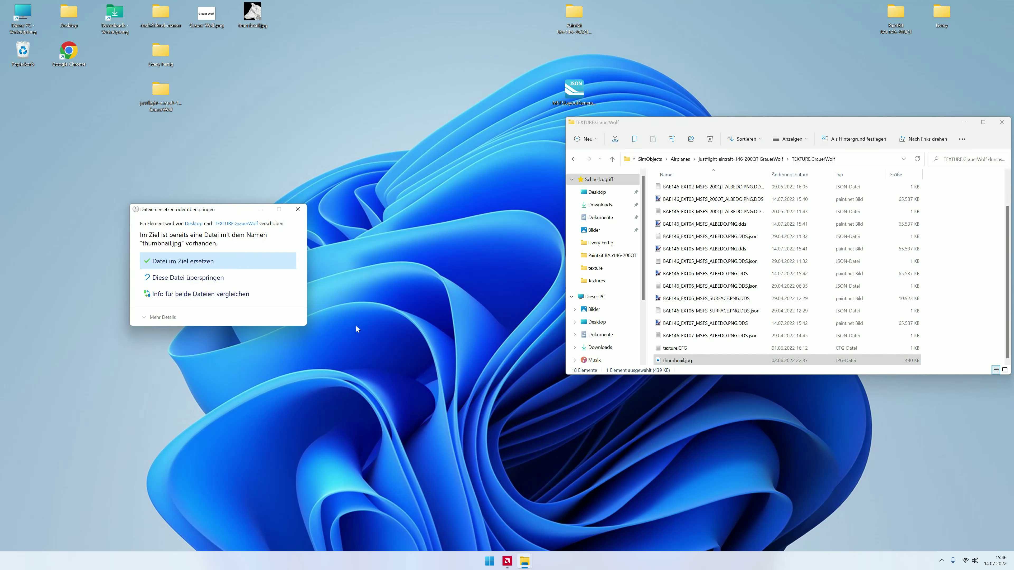
left_click(211, 266)
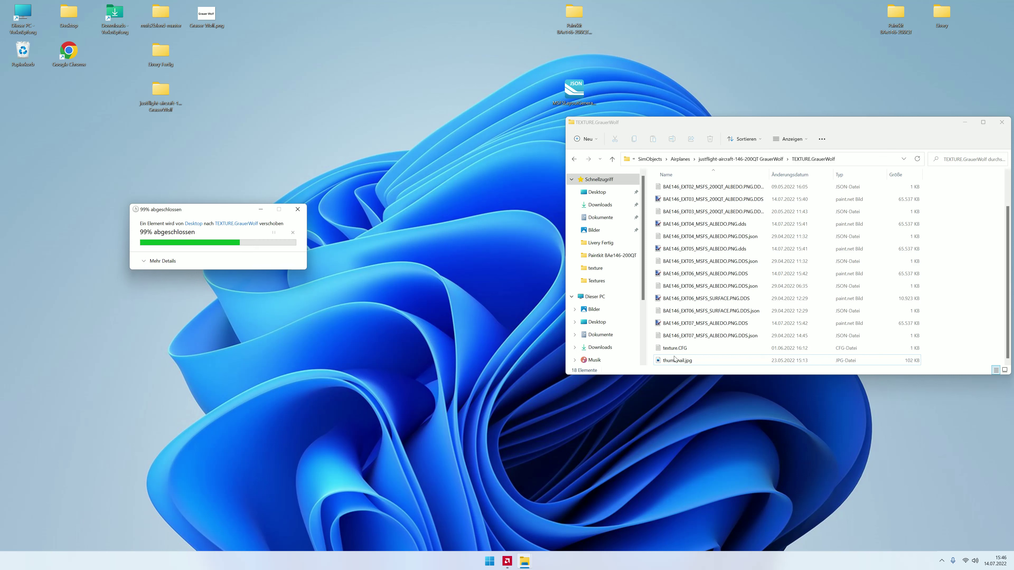
left_click(1001, 122)
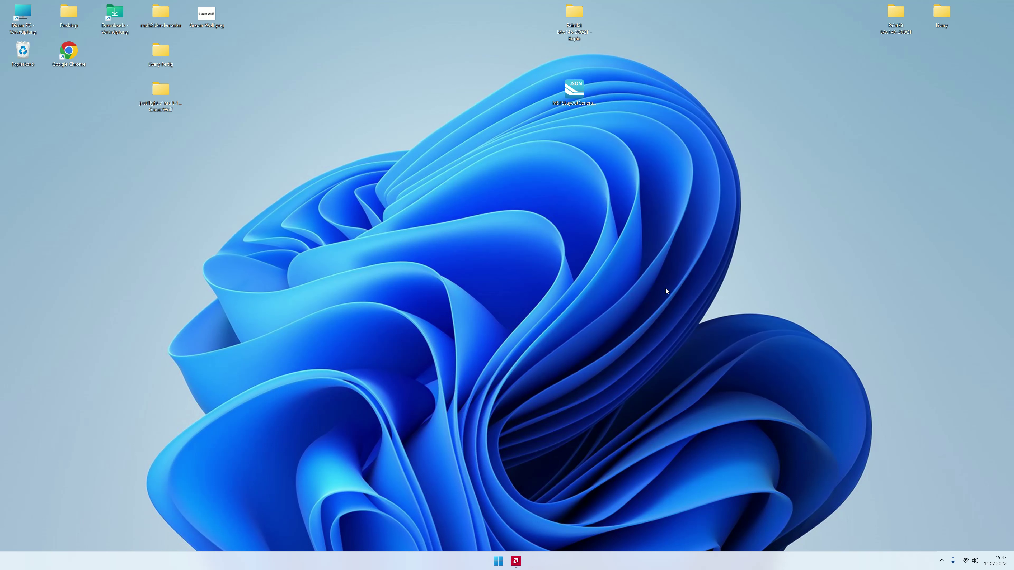
Step: Copy the updated GrauerWolf package folder into Community, overwriting the existing files
double_click(942, 15)
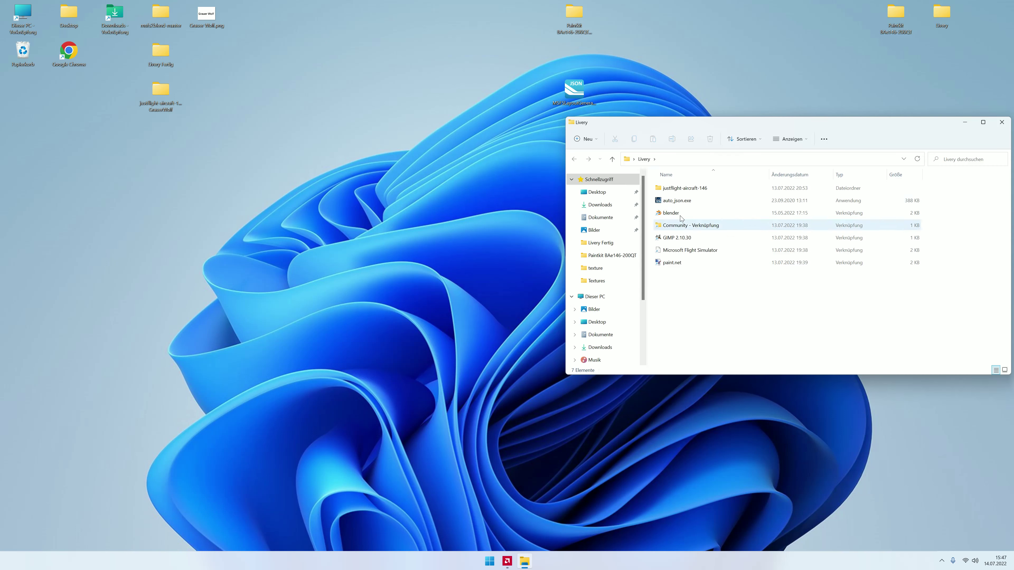
left_click_drag(156, 93, 675, 225)
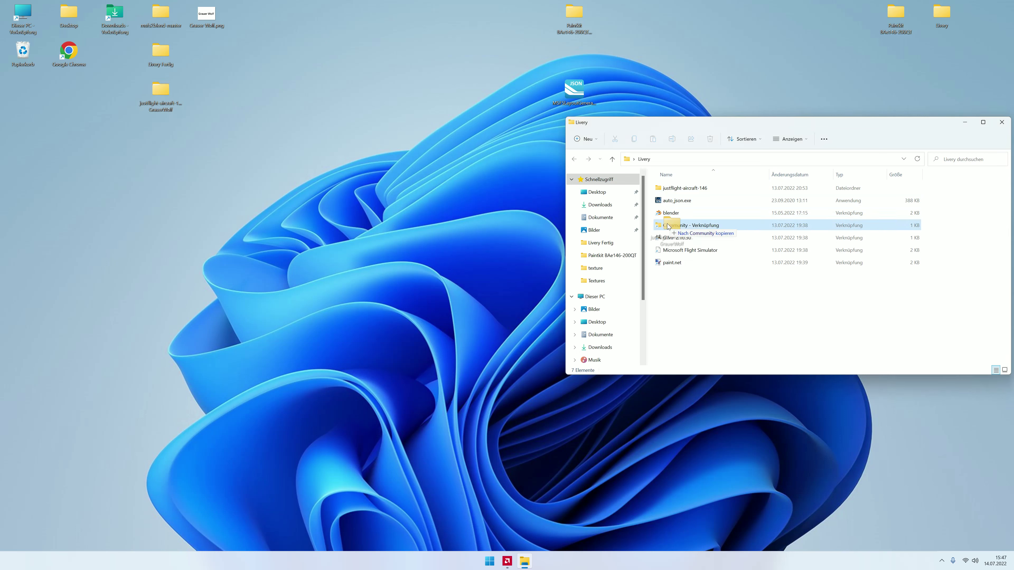
left_click(449, 265)
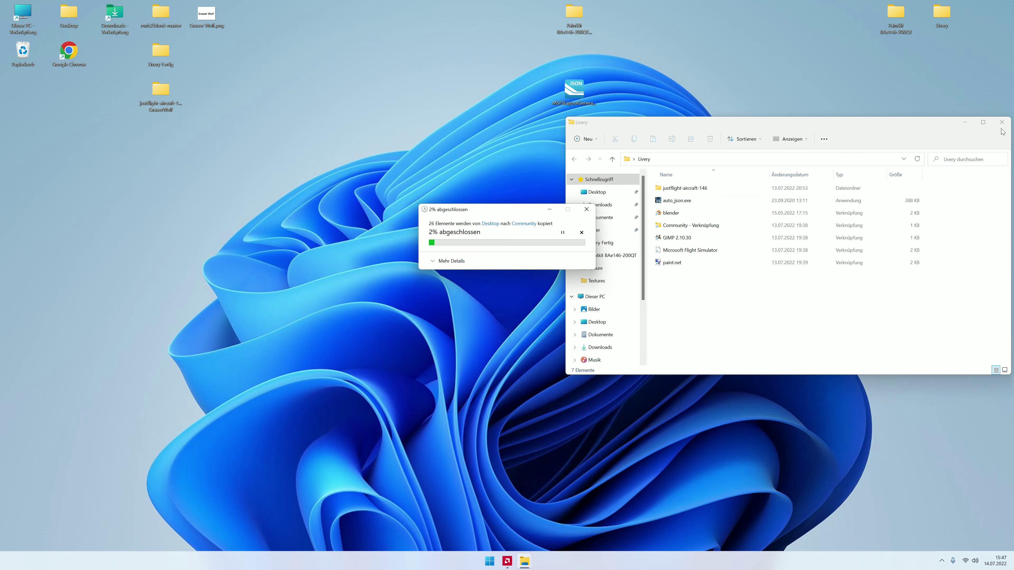
left_click(1000, 123)
Step: Preview thumbnail.jpg in the package's TEXTURE.GrauerWolf folder to confirm it shows the wolf image
double_click(161, 91)
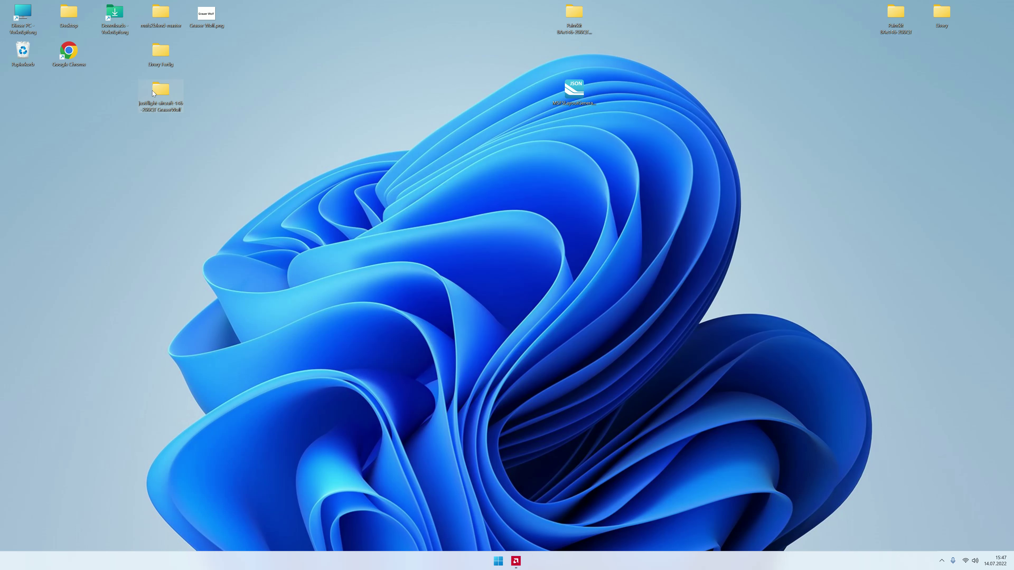
double_click(674, 188)
double_click(675, 188)
left_click(674, 188)
double_click(673, 188)
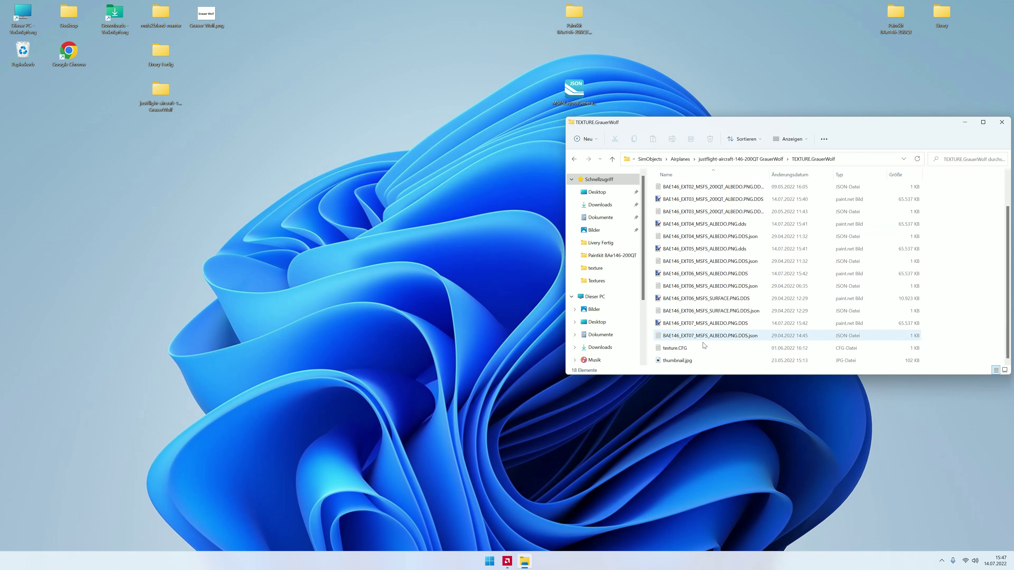
double_click(695, 360)
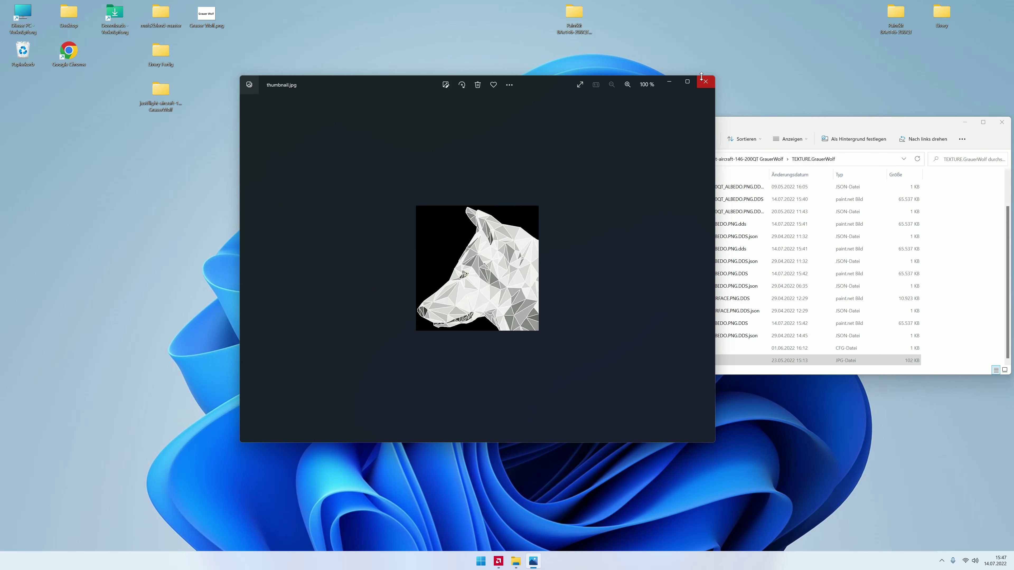
left_click(705, 81)
left_click(1002, 123)
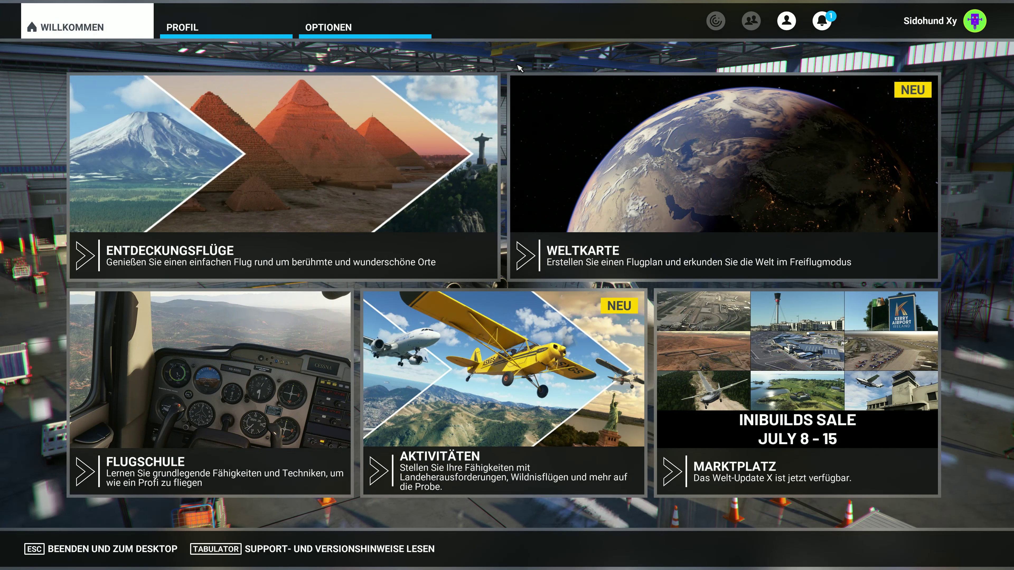
Step: On the world map, set the Just Flight 146-200QT to the GrauerWolf livery
left_click(539, 103)
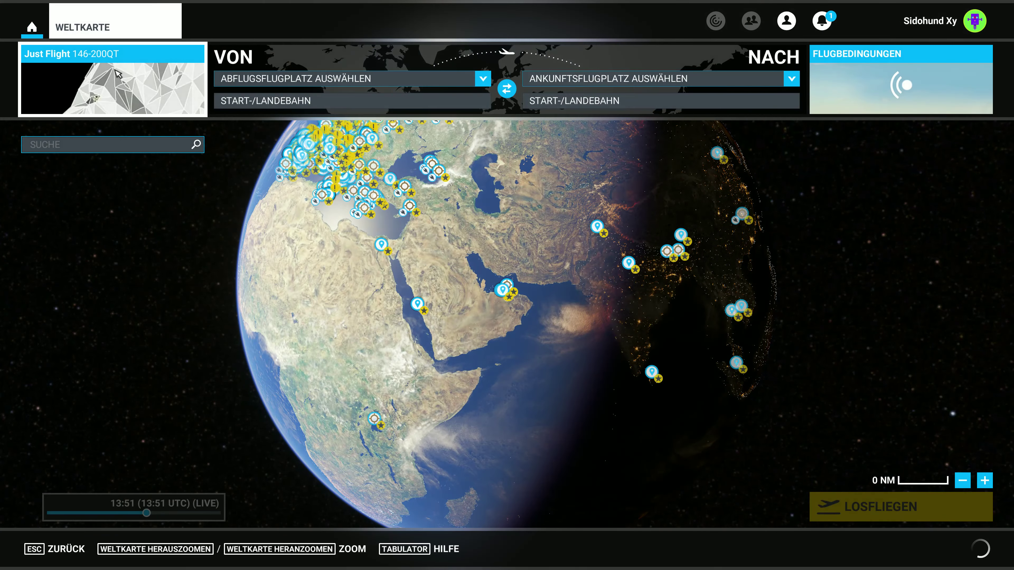
left_click(111, 80)
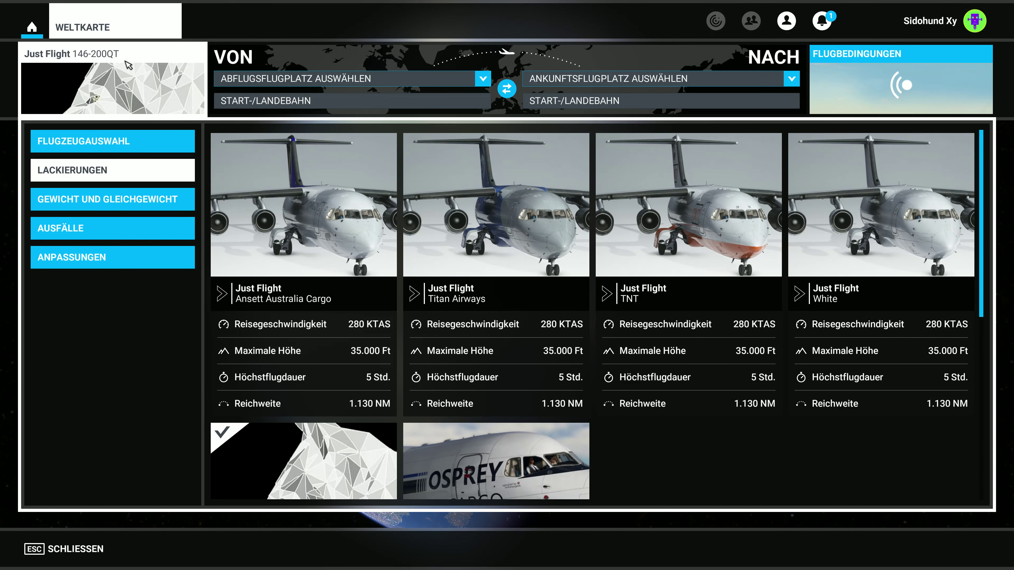
scroll(592, 242, "down", 3)
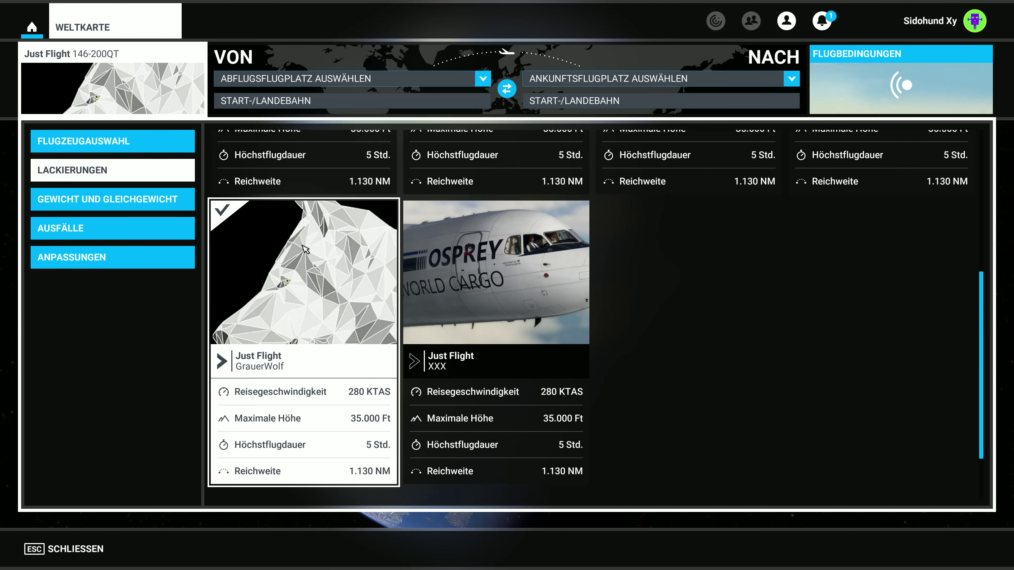
left_click(531, 295)
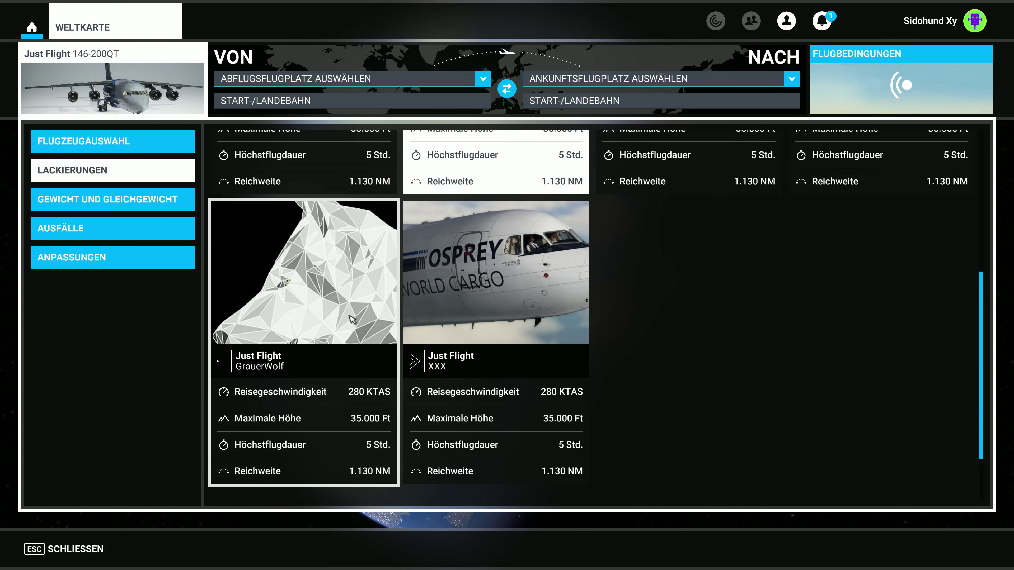
left_click(351, 319)
key("Escape")
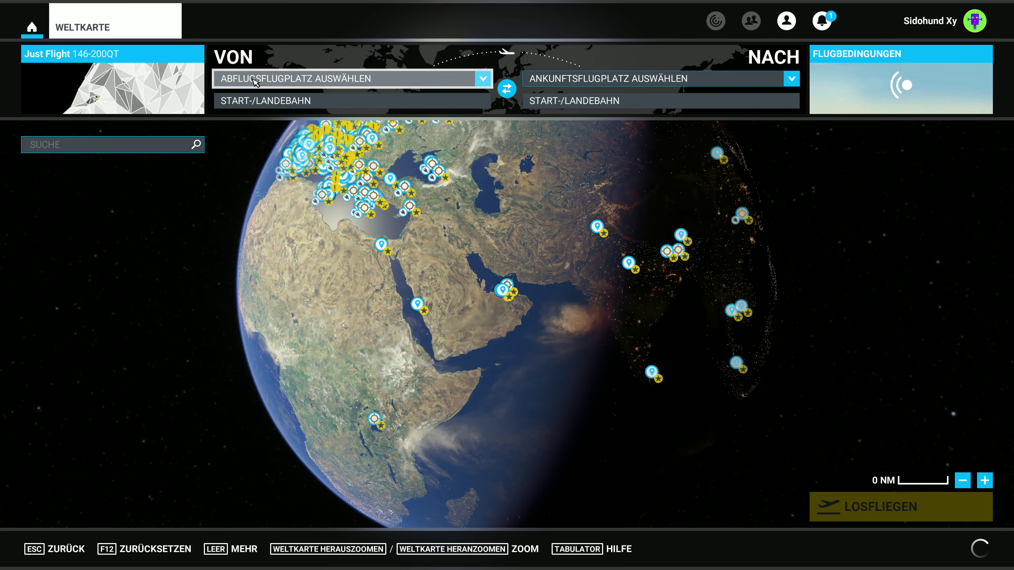
Step: Choose EDDM München as the departure airport and start loading the flight
left_click(255, 79)
left_click(257, 95)
type("EDDM")
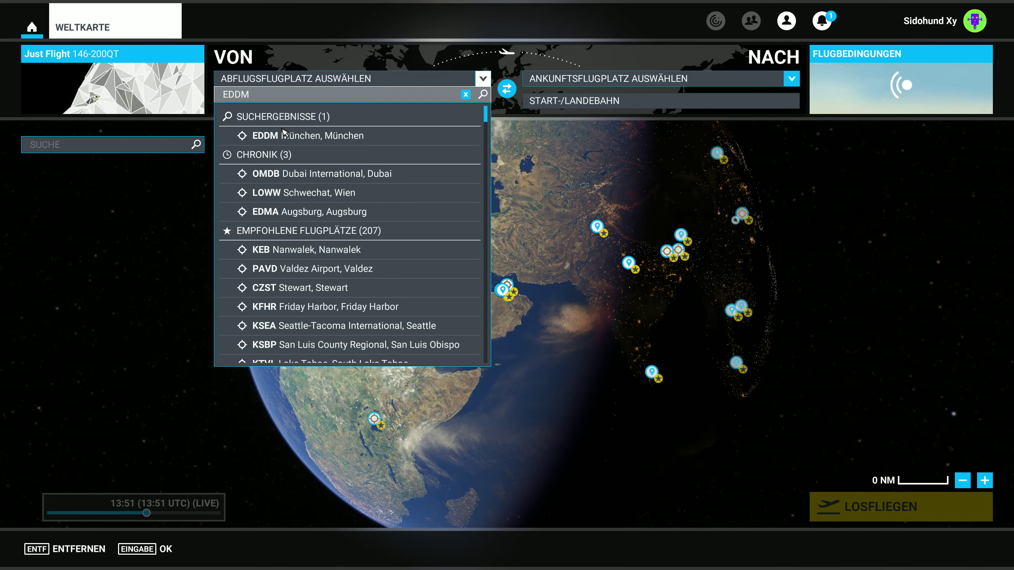
left_click(284, 132)
key("ctrl+Return")
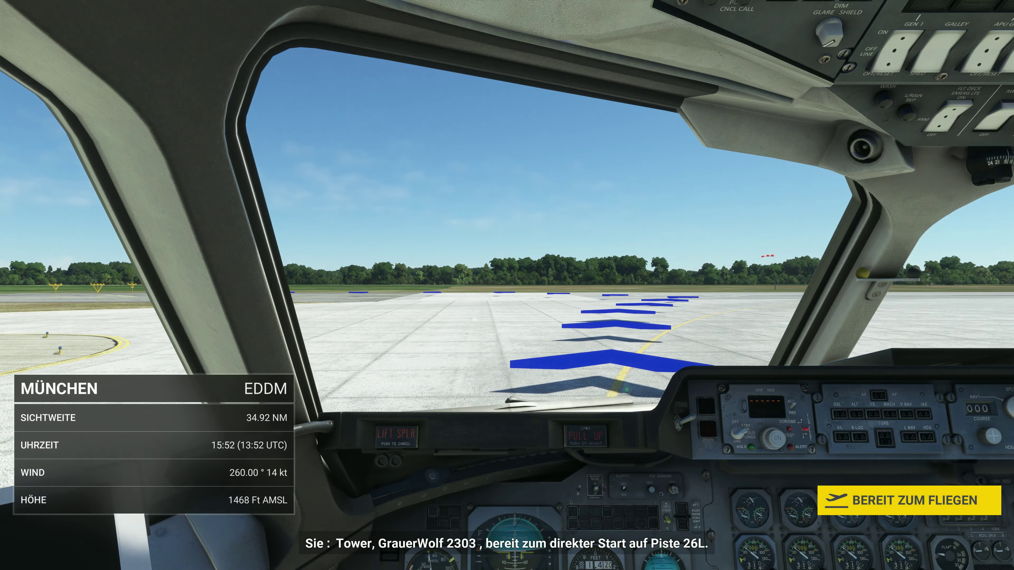
Step: Enter the cockpit at Munich, check ATC for takeoff clearance on 26L, then view the 146 externally
left_click(826, 507)
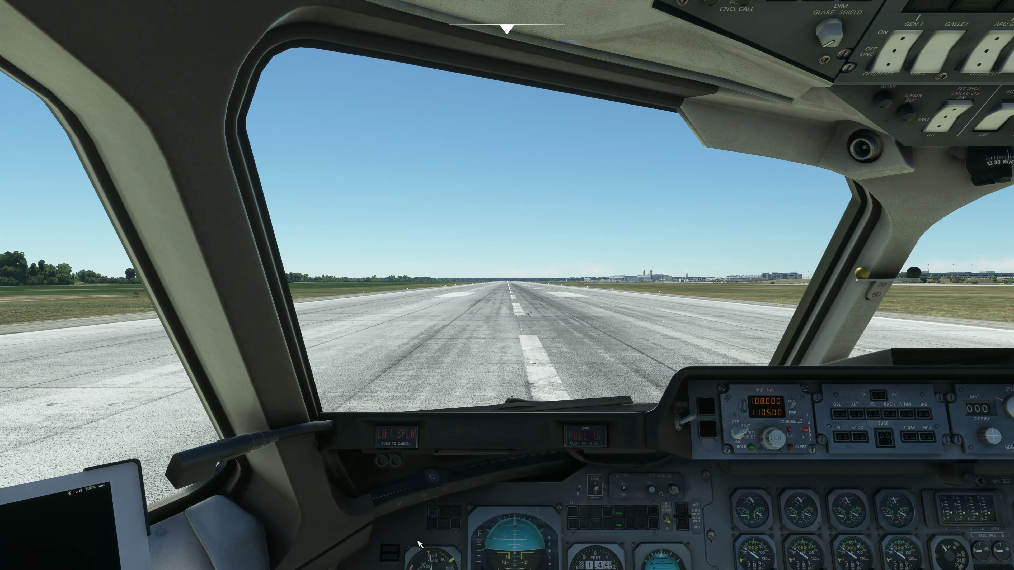
mouse_move(507, 4)
left_click(515, 53)
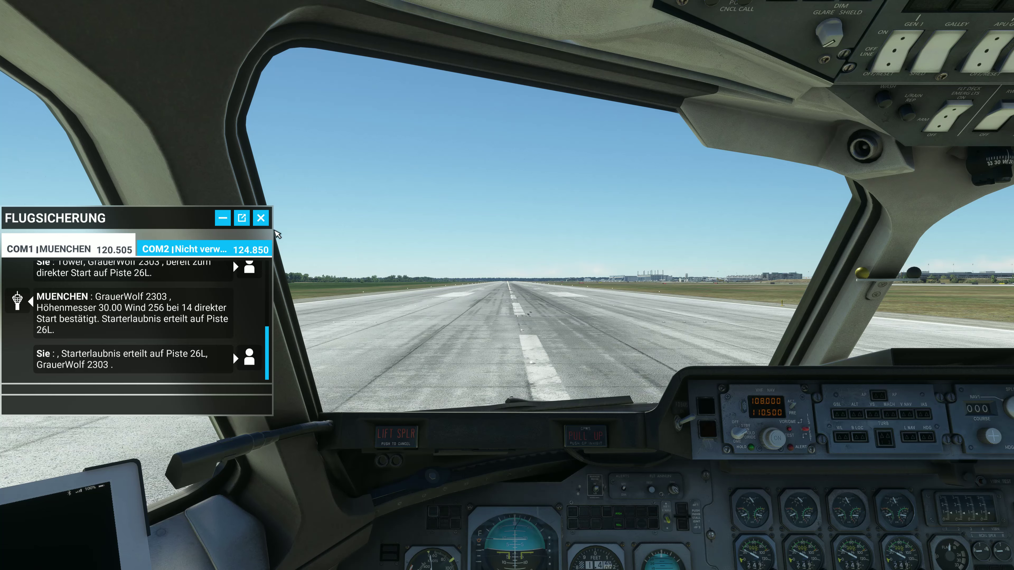
left_click(261, 218)
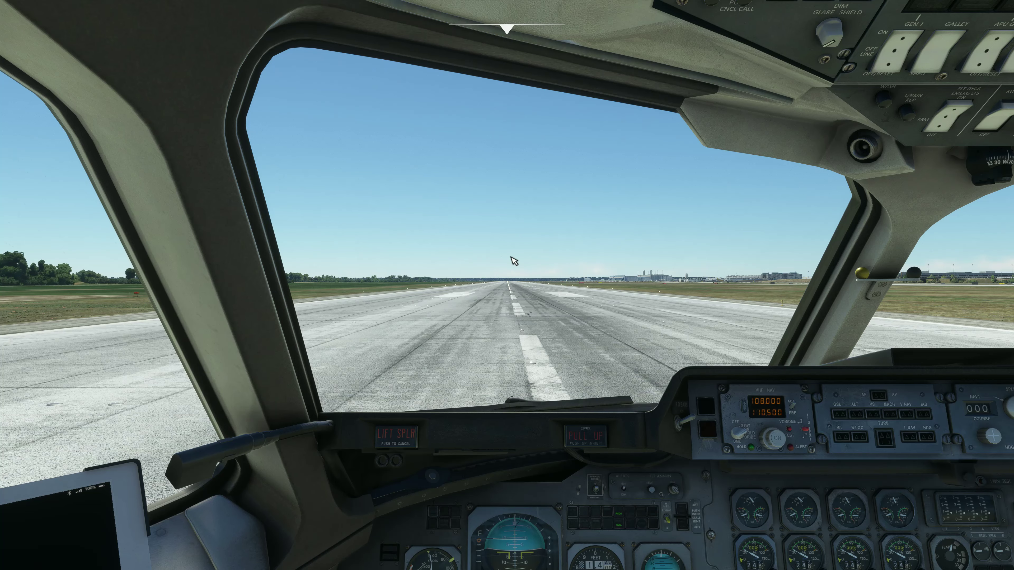
key("End")
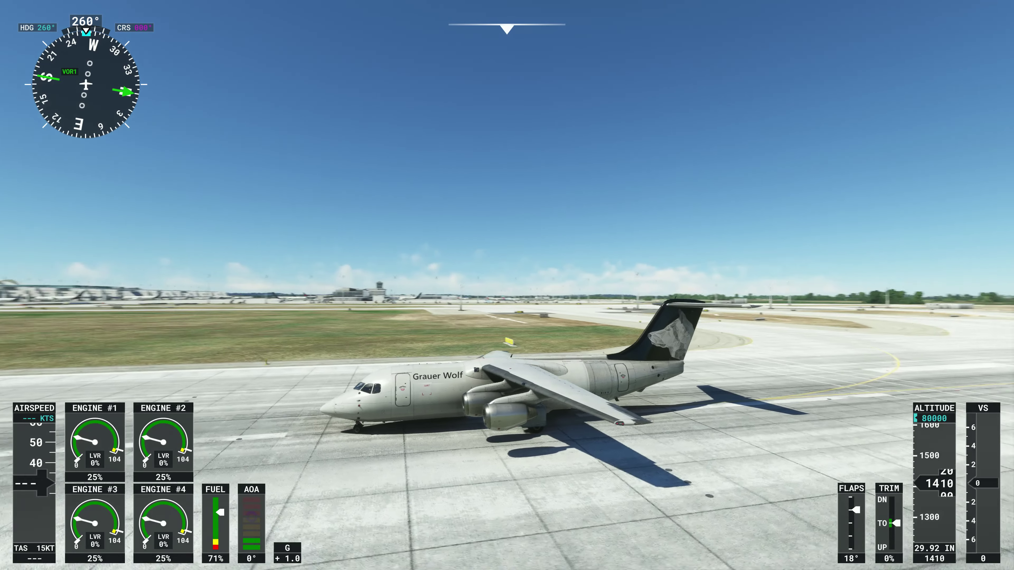
Step: Orbit the external camera around the 146 to inspect the wolf tail and Grauer Wolf lettering
mouse_move(489, 322)
right_mouse_down()
mouse_move(494, 303)
mouse_move(328, 405)
mouse_move(332, 304)
mouse_move(607, 384)
mouse_move(399, 385)
mouse_move(635, 398)
right_mouse_up()
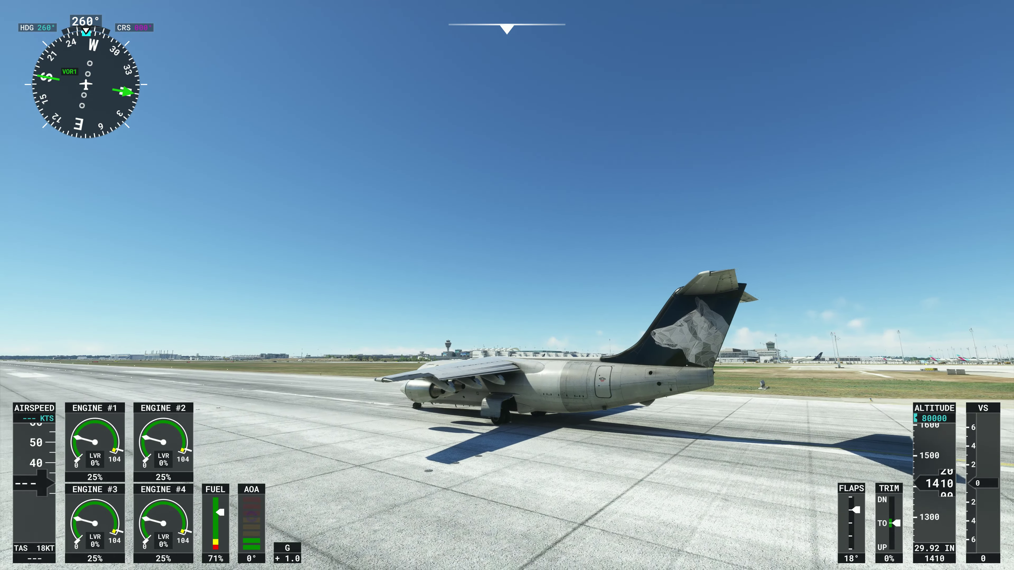
right_click_drag(634, 398, 469, 377)
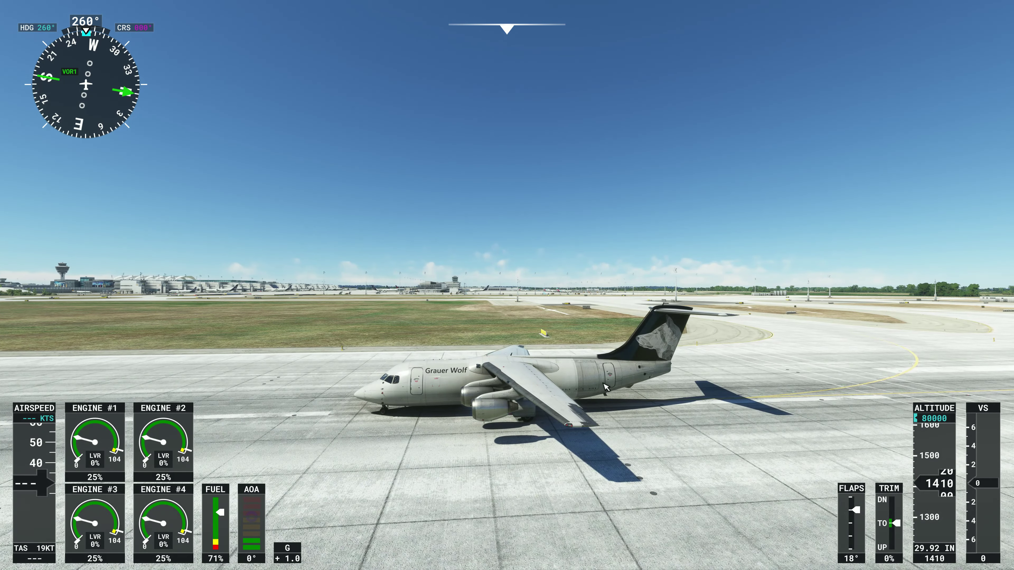
mouse_move(472, 392)
right_mouse_down()
mouse_move(759, 384)
mouse_move(566, 382)
right_mouse_up()
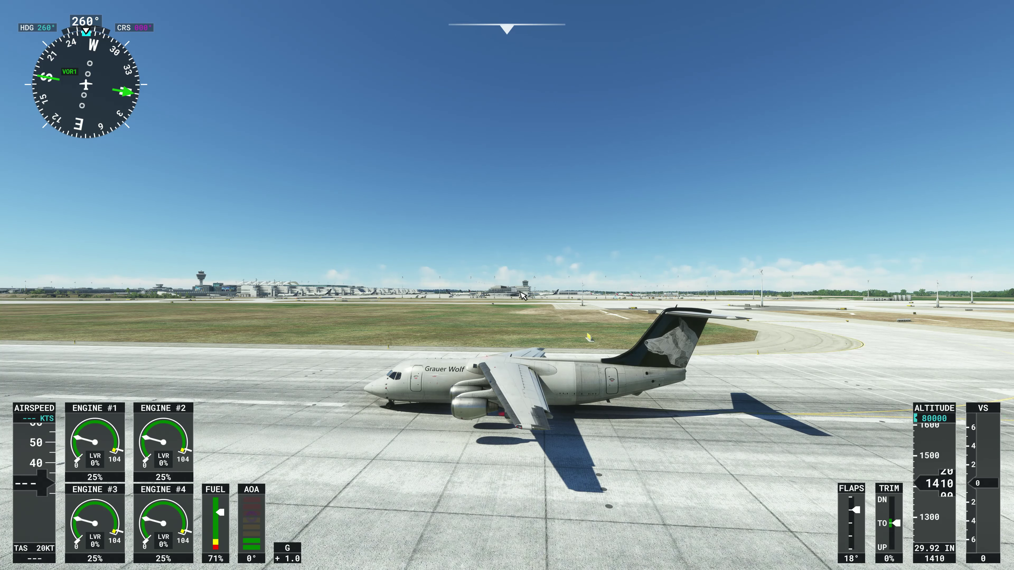
mouse_move(480, 295)
right_mouse_down()
mouse_move(547, 284)
mouse_move(536, 279)
right_mouse_up()
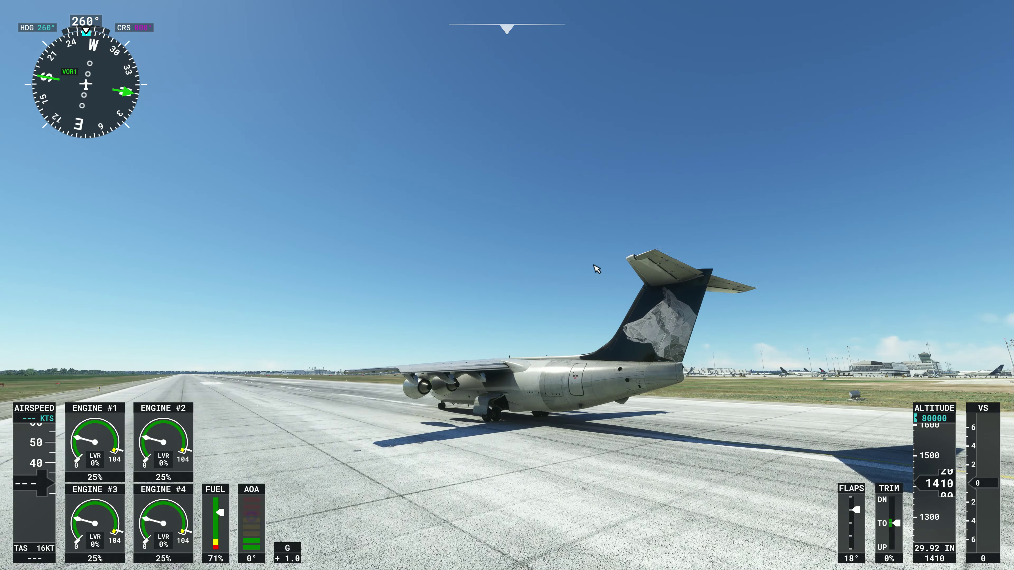
mouse_move(600, 283)
right_mouse_down()
mouse_move(550, 255)
mouse_move(502, 263)
right_mouse_up()
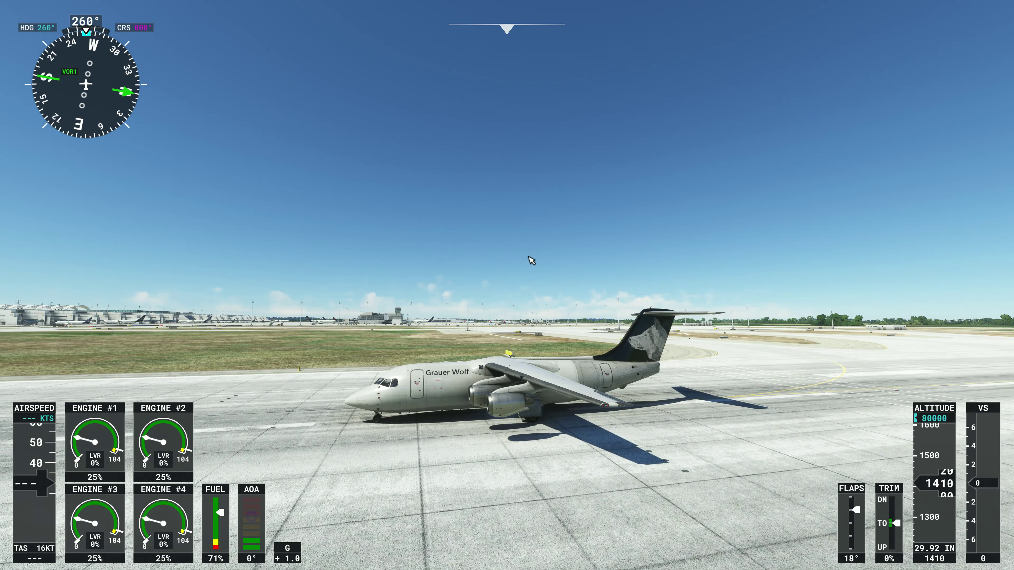
right_click_drag(623, 290, 664, 368)
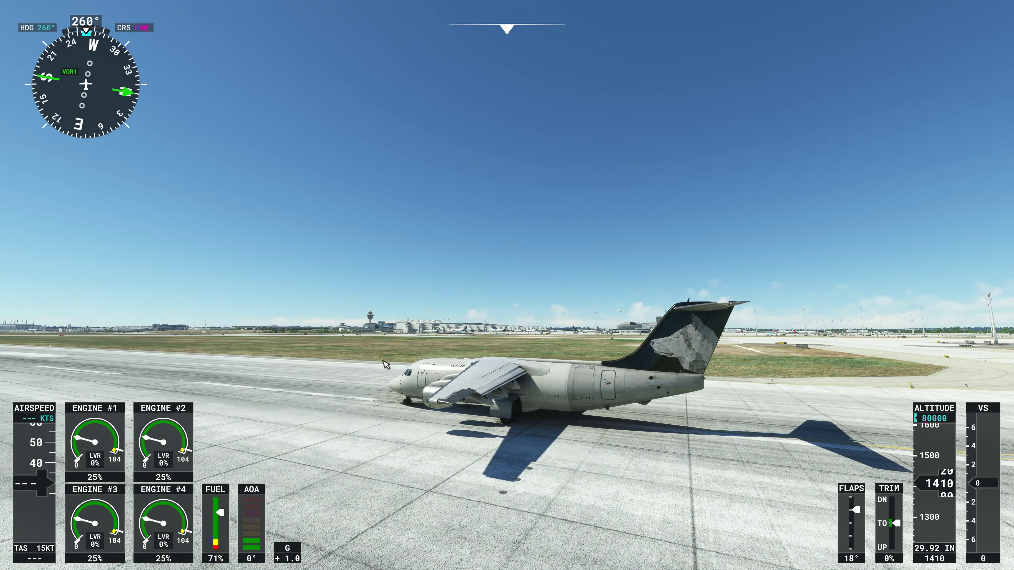
mouse_move(665, 368)
right_mouse_down()
mouse_move(614, 366)
mouse_move(649, 358)
right_mouse_up()
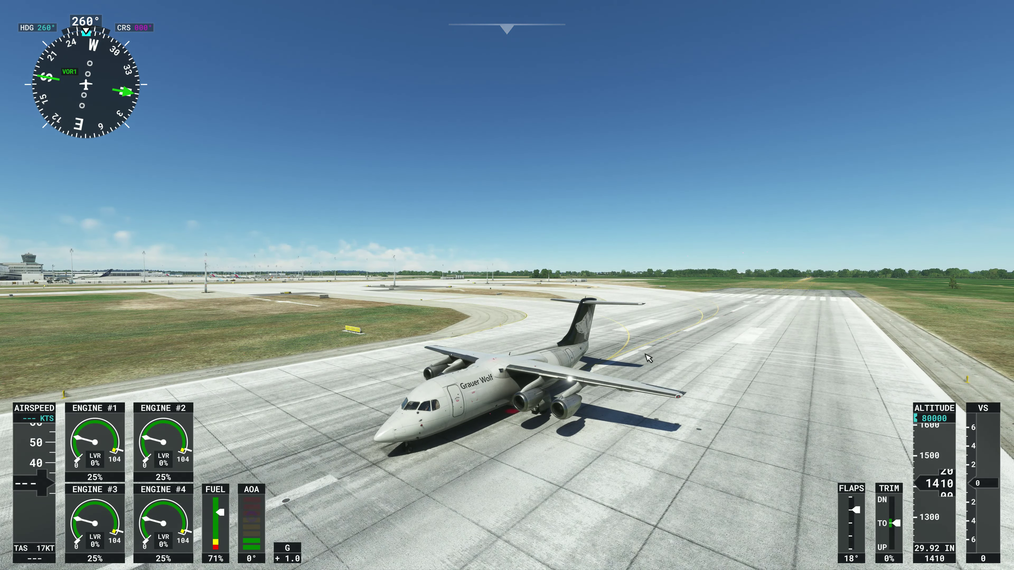
mouse_move(590, 344)
right_mouse_down()
mouse_move(591, 353)
mouse_move(439, 355)
right_mouse_up()
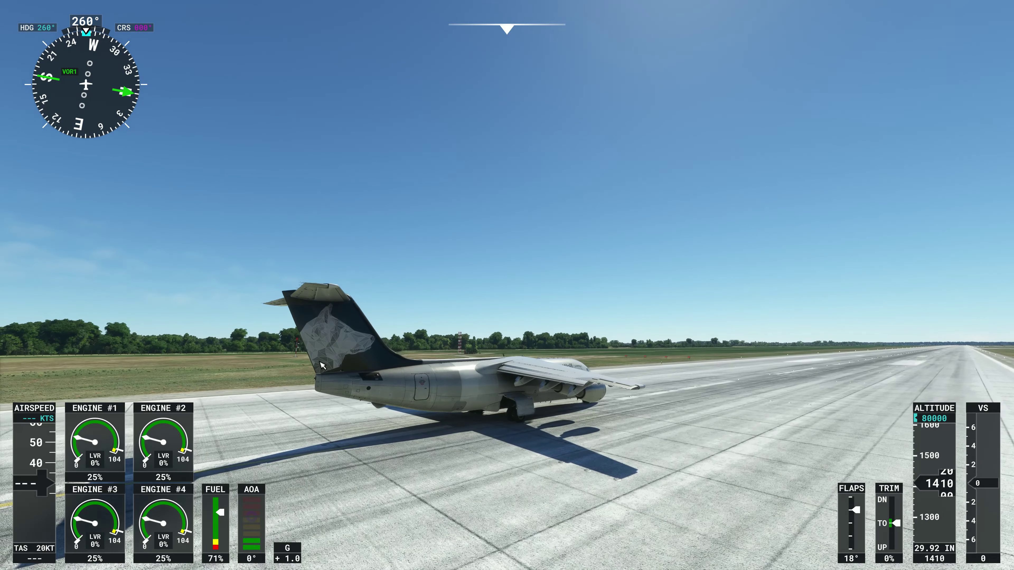
Step: Pause the flight and confirm returning to the main menu
key("Escape")
left_click(351, 548)
left_click(399, 350)
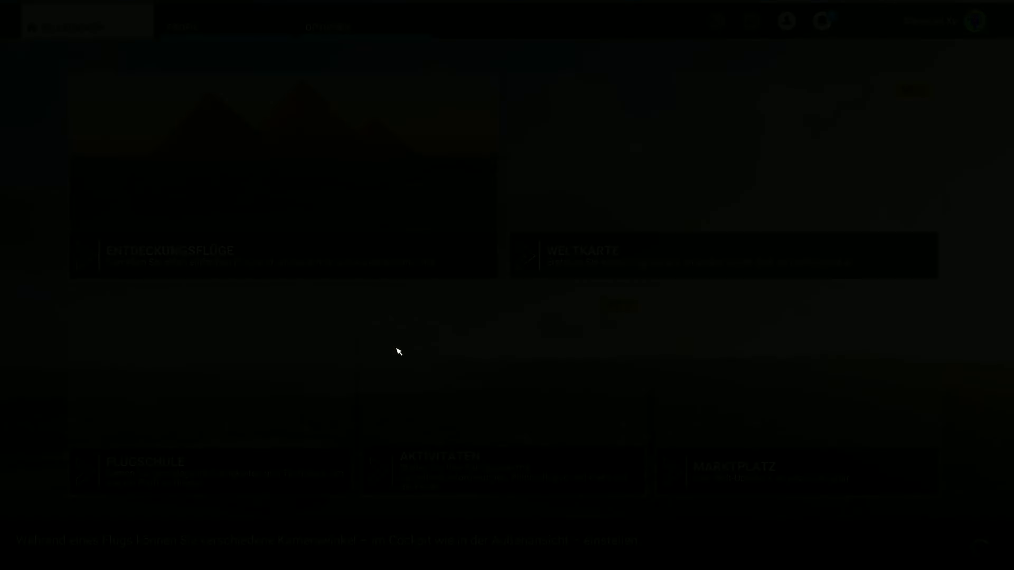
Step: Quit Microsoft Flight Simulator from the main menu, confirming the exit
key("Escape")
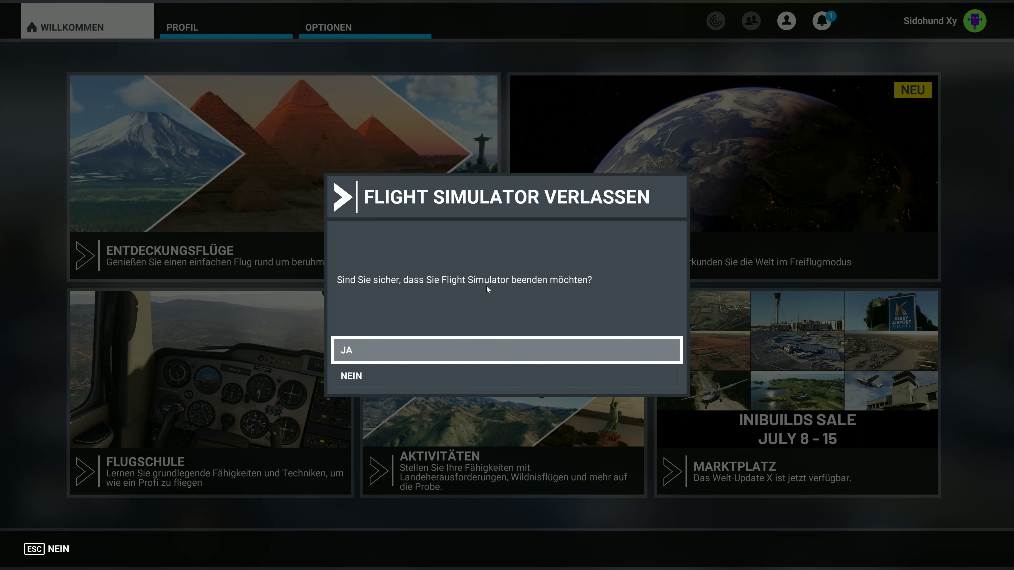
key("Return")
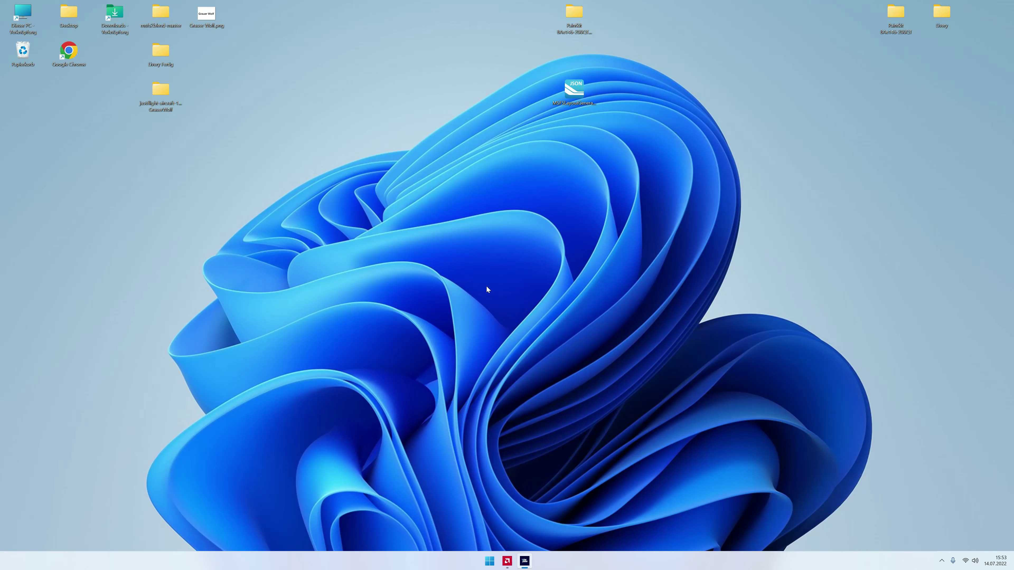